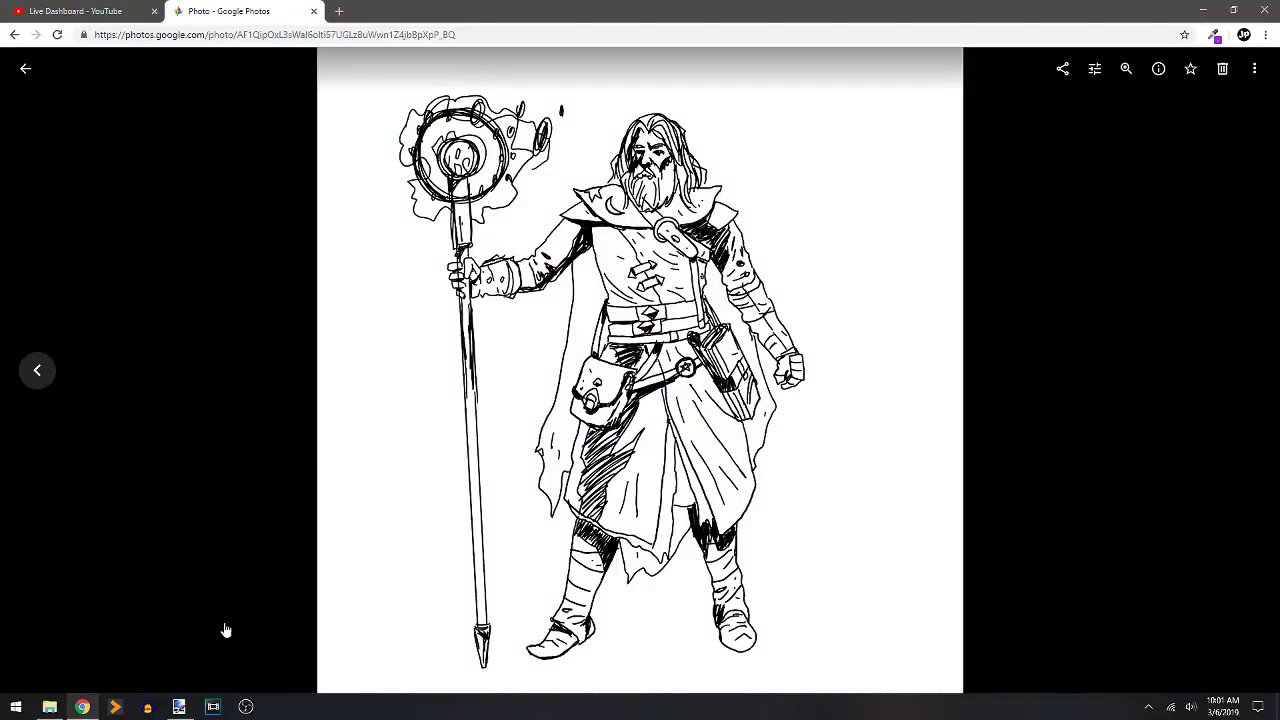
Switch to paint.net and create a new 8.5 × 11 inch image at 350 pixels/inch.
click(179, 707)
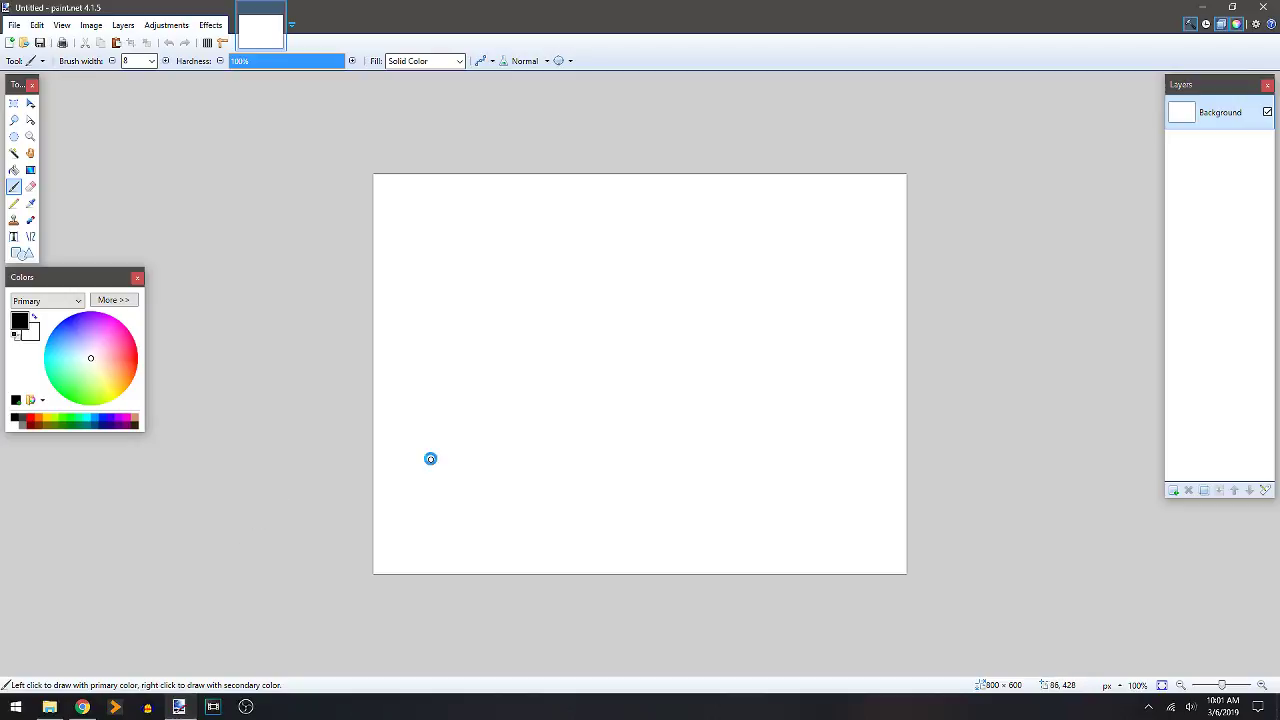
key(ctrl+n)
drag(630, 354, 672, 353)
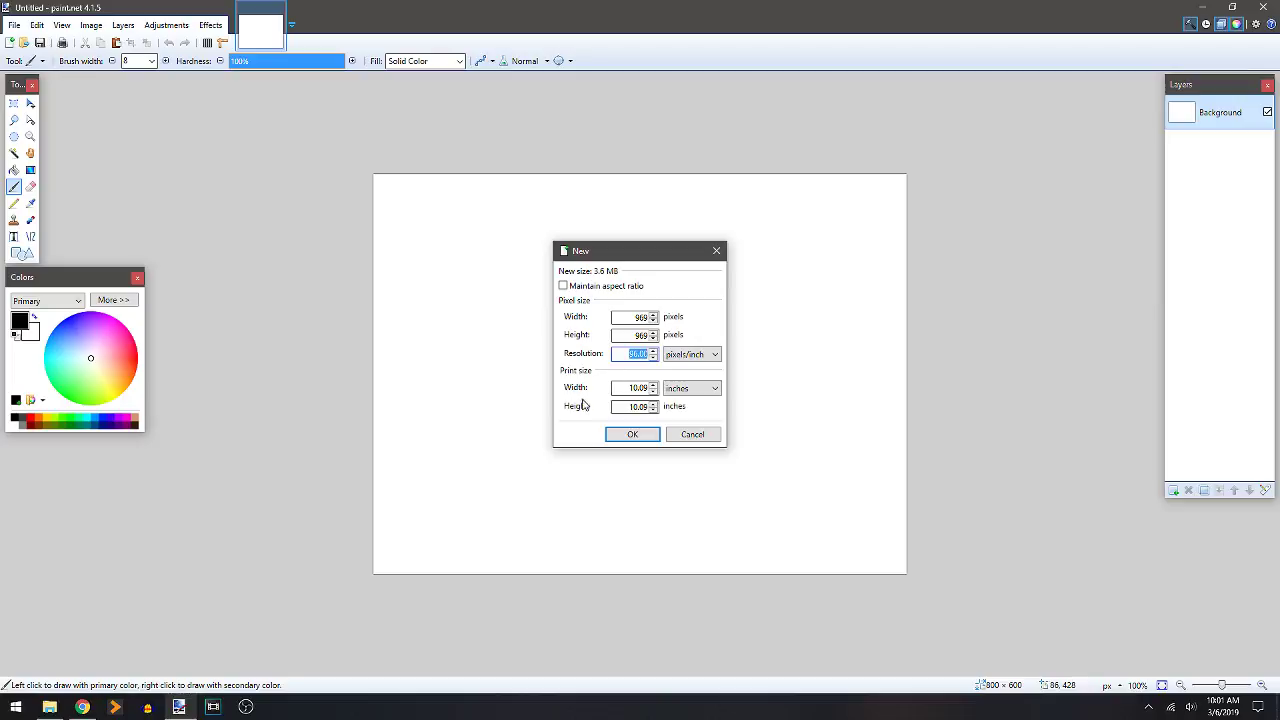
text(350)
click(626, 389)
text(8.5)
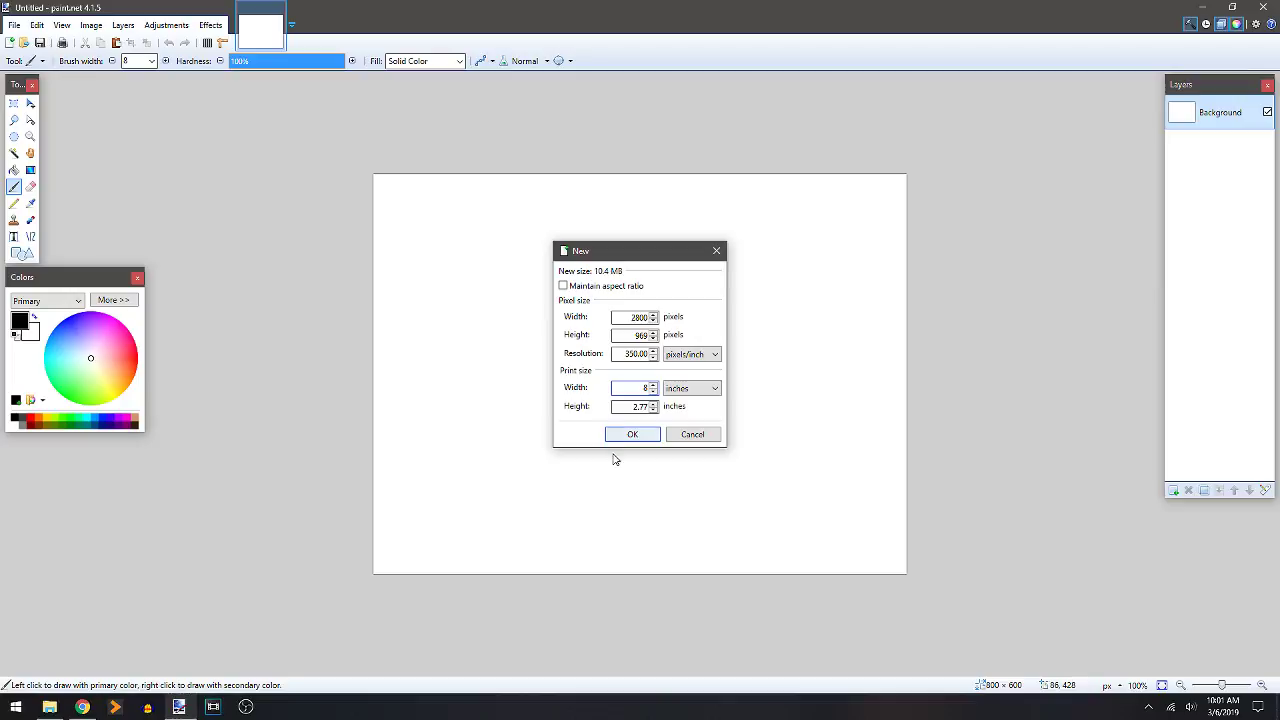
click(628, 407)
text(11)
click(633, 440)
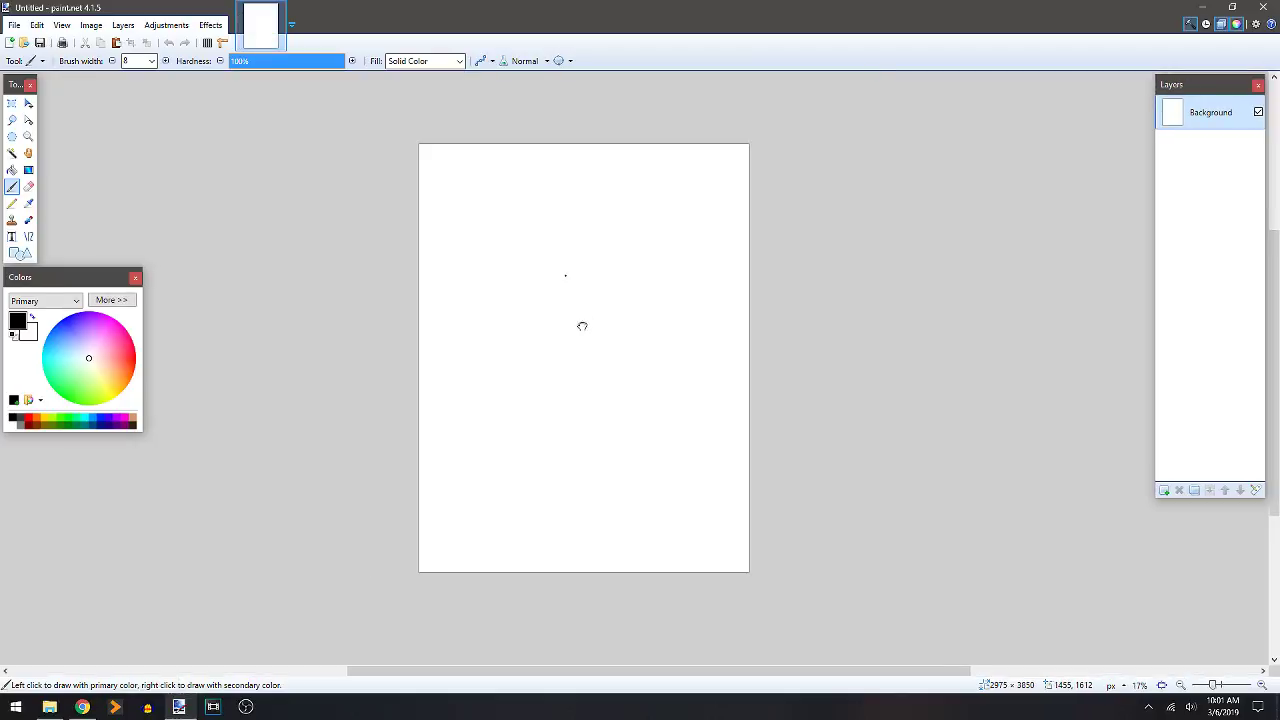
Paste the copied wizard drawing, enlarge it to about 4089 × 4089 pixels and position the figure within the page.
drag(581, 325, 606, 318)
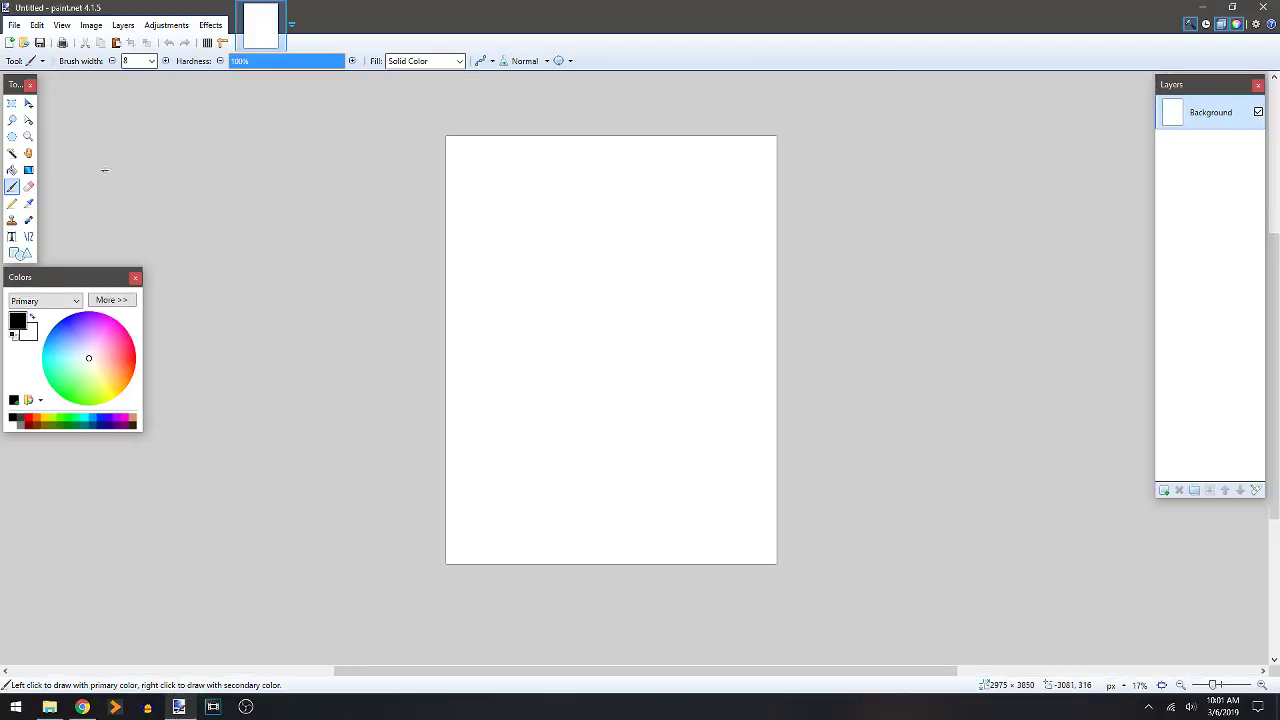
key(ctrl+v)
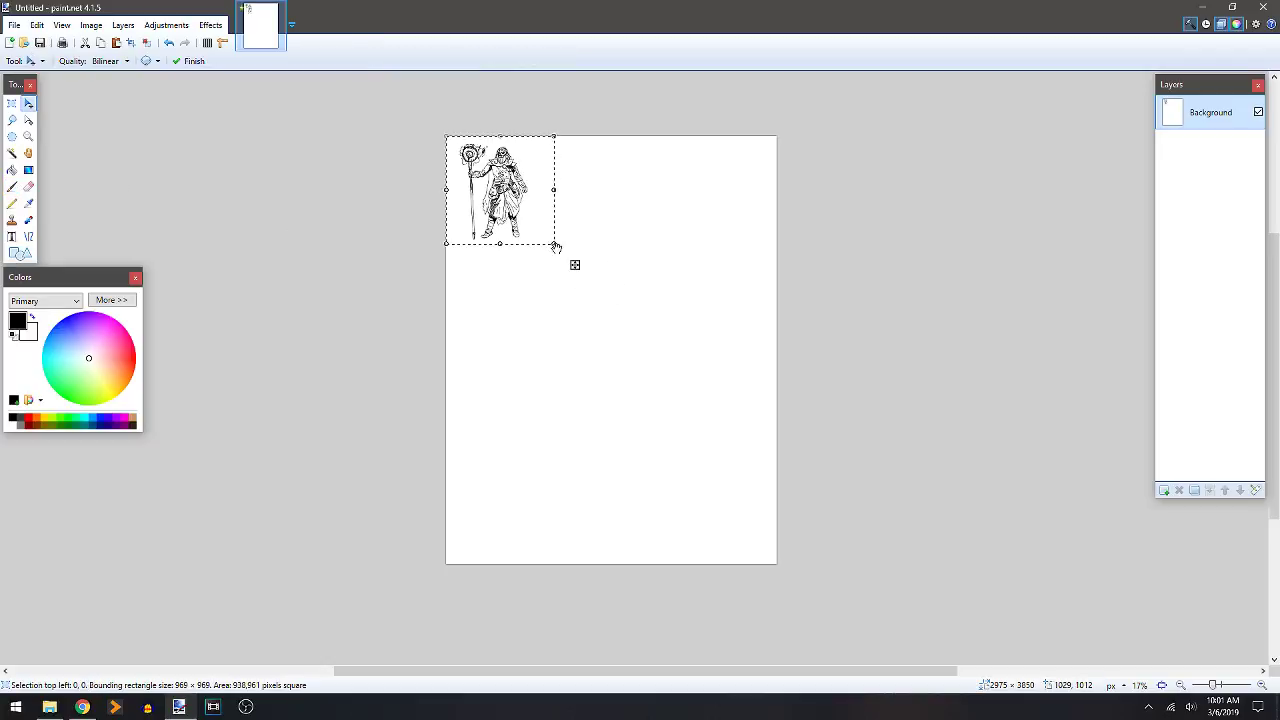
drag(560, 249, 690, 380)
drag(718, 431, 876, 594)
drag(446, 136, 395, 111)
drag(676, 361, 660, 356)
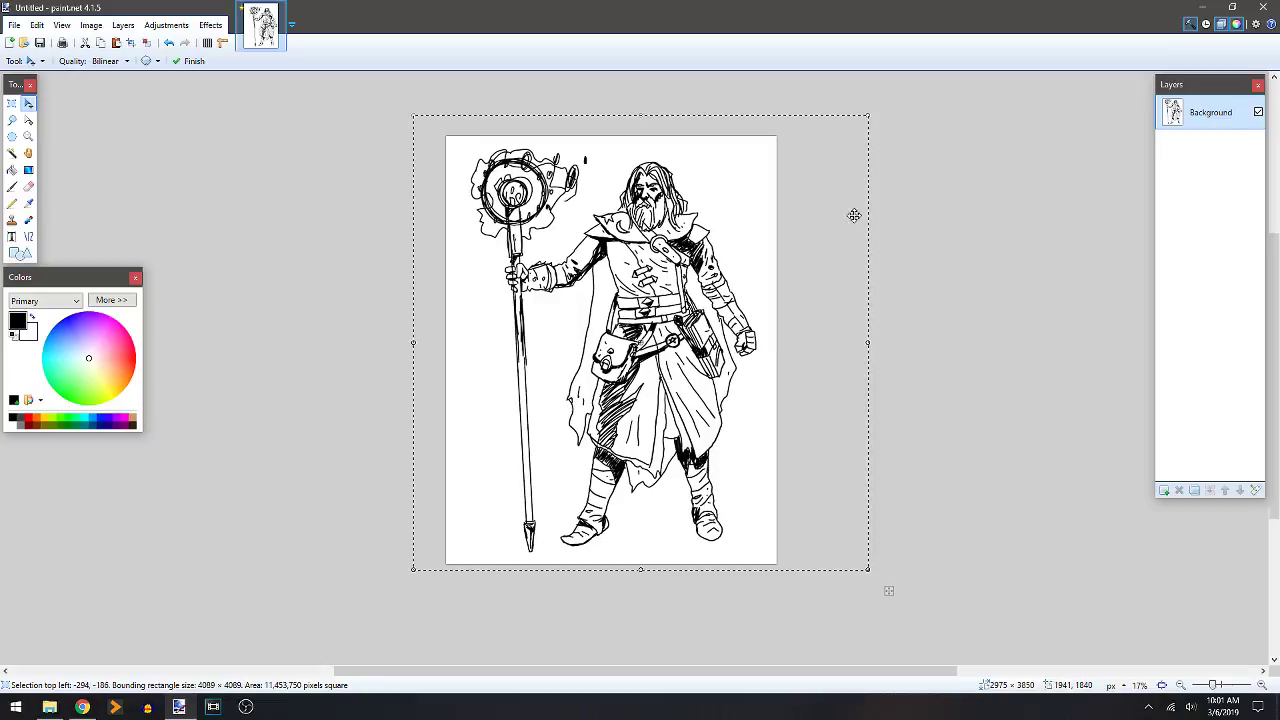
key(Return)
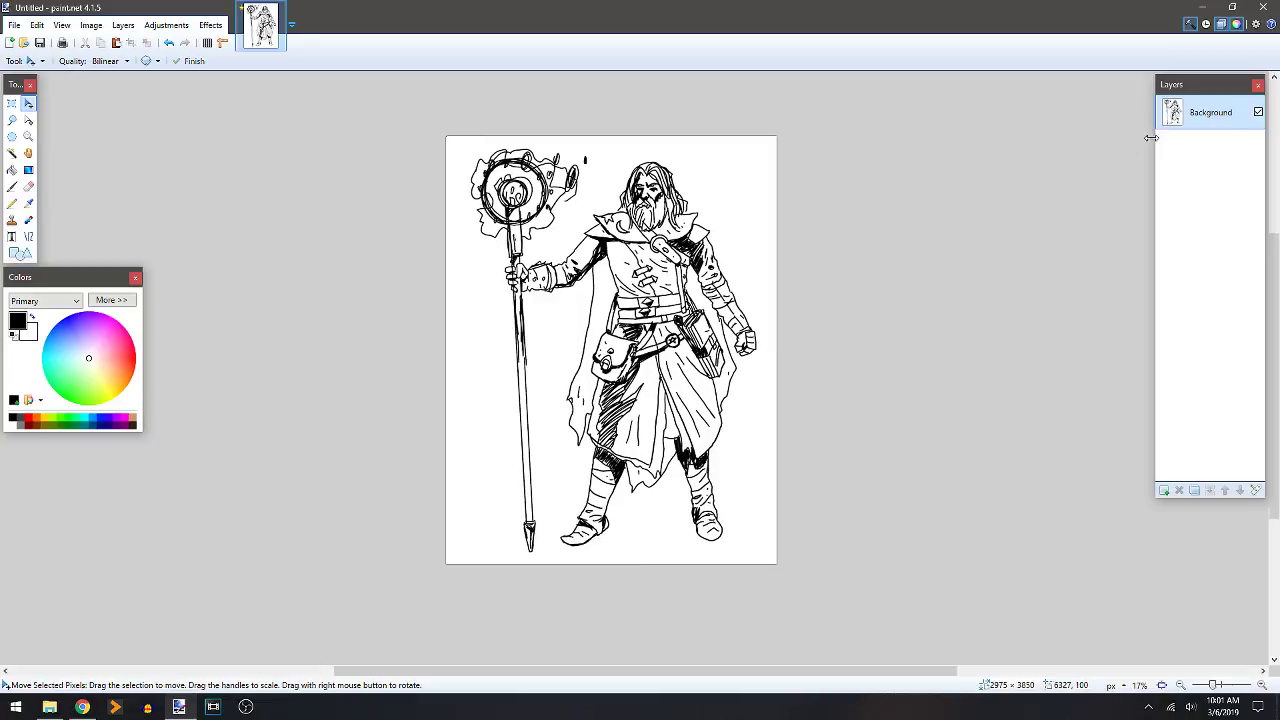
Rename the Background layer to Sketch and lower its opacity to about 24.
double_click(1212, 114)
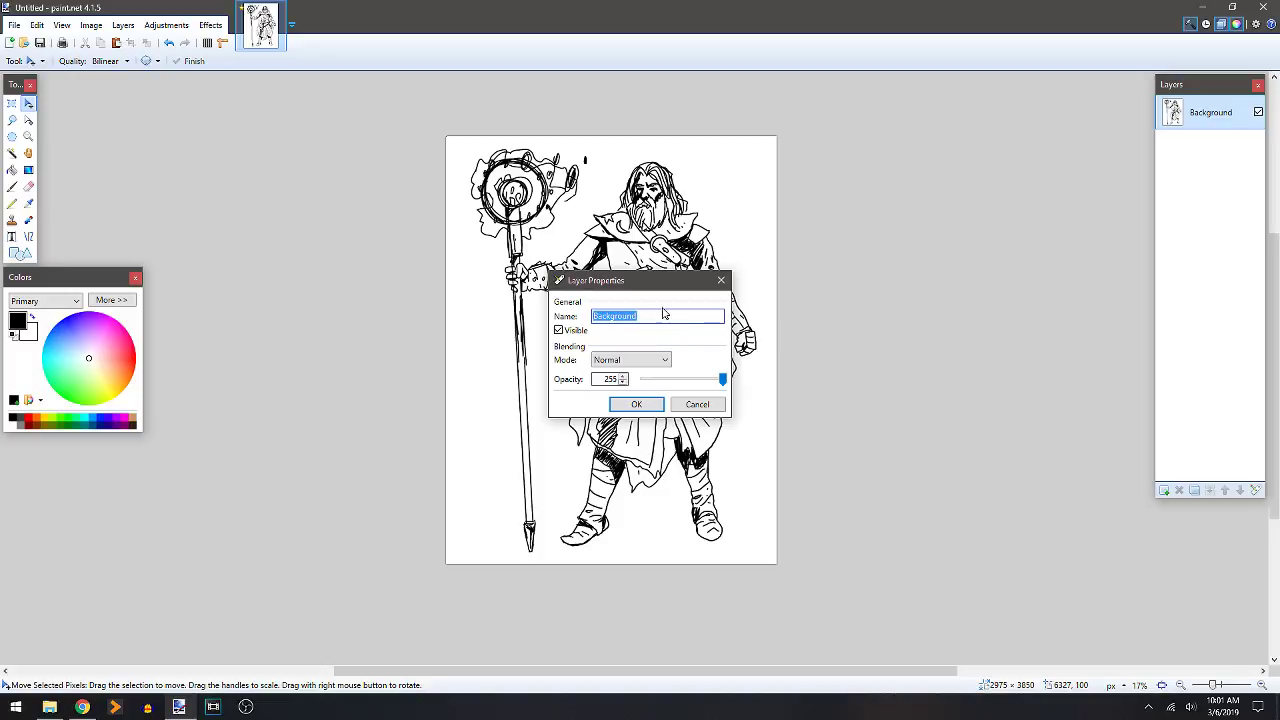
text(Sk)
key(Return)
double_click(1212, 116)
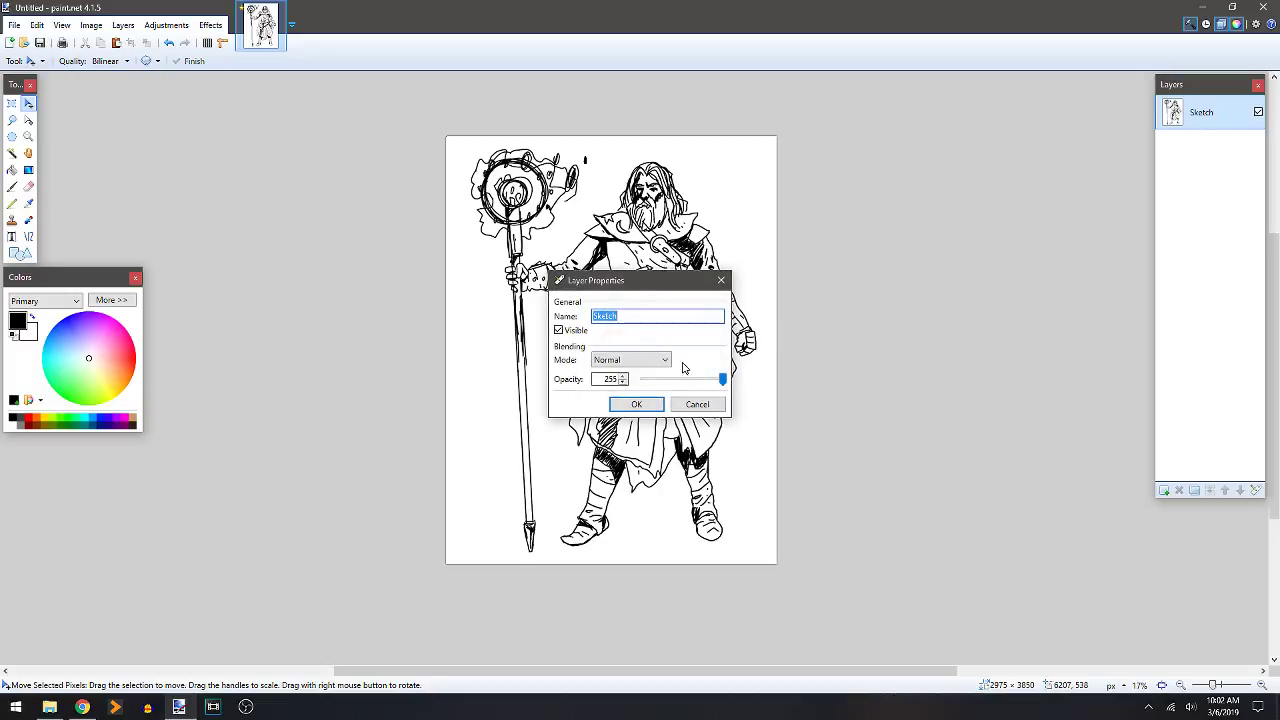
drag(722, 379, 654, 380)
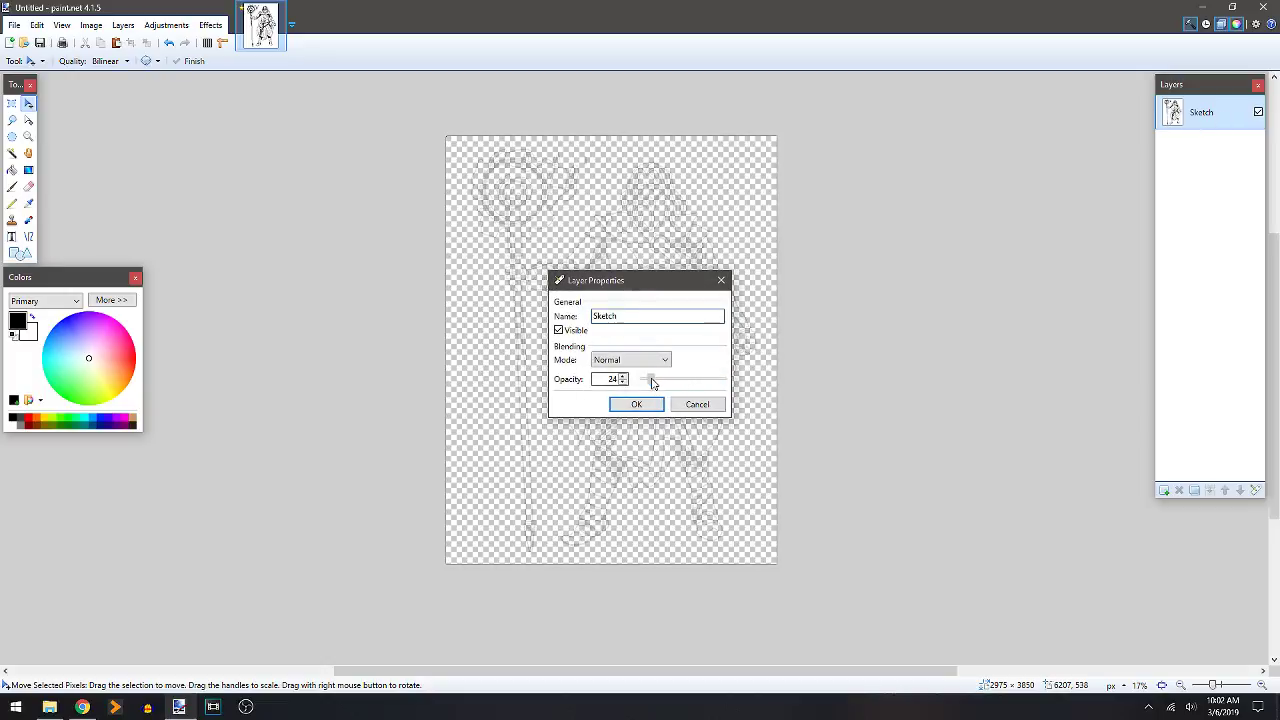
click(655, 405)
Add a new layer above Sketch and fill it entirely with the white secondary color.
click(1164, 490)
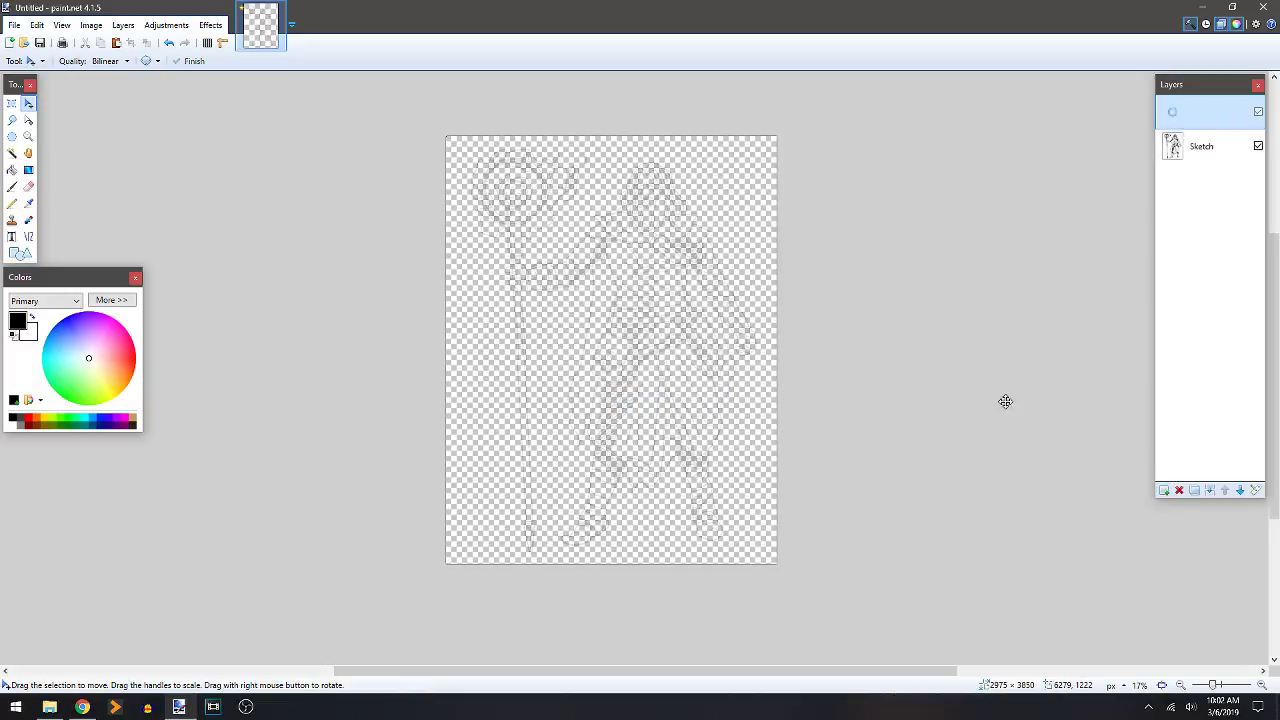
key(f)
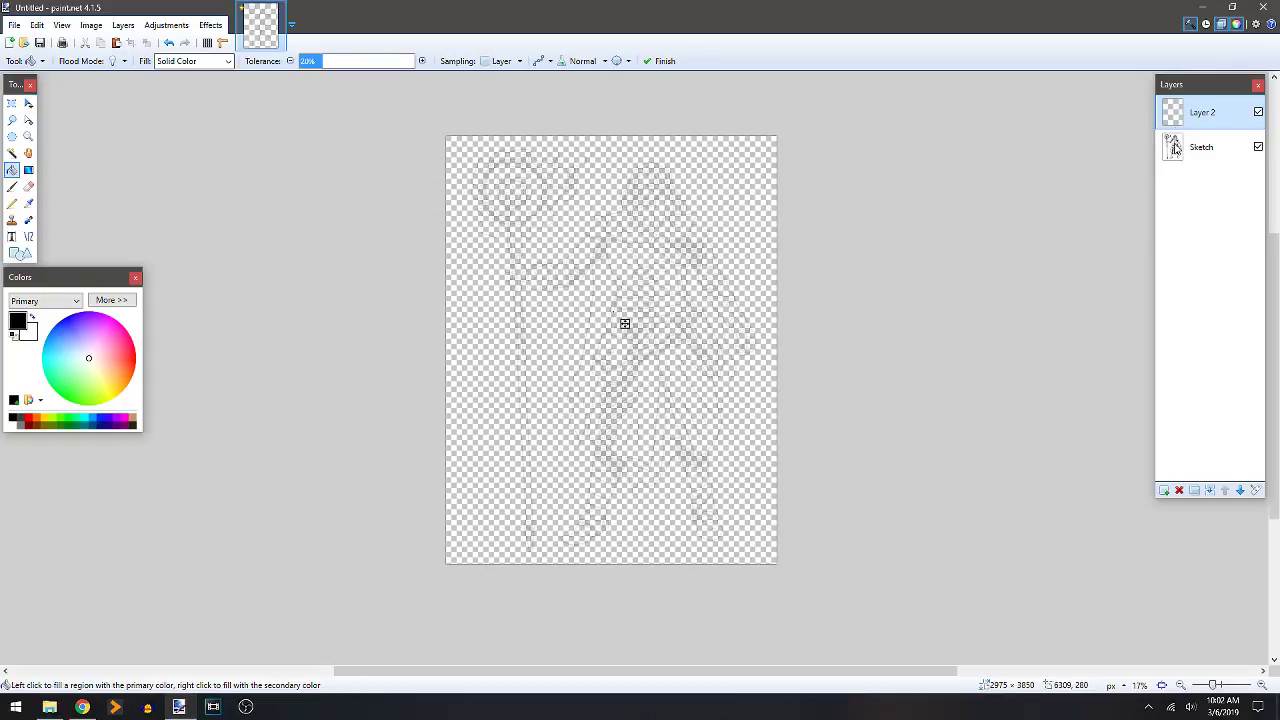
right_click(625, 323)
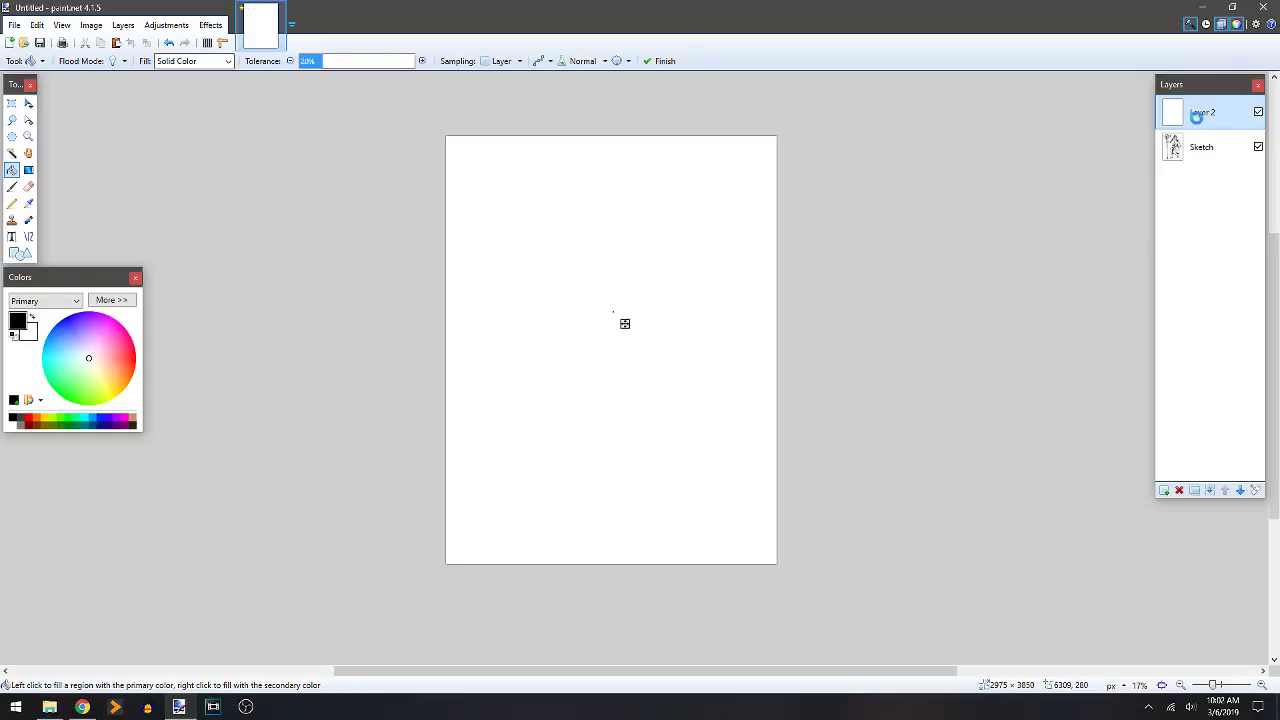
Name the white-filled layer White and move it beneath the Sketch layer.
text(White)
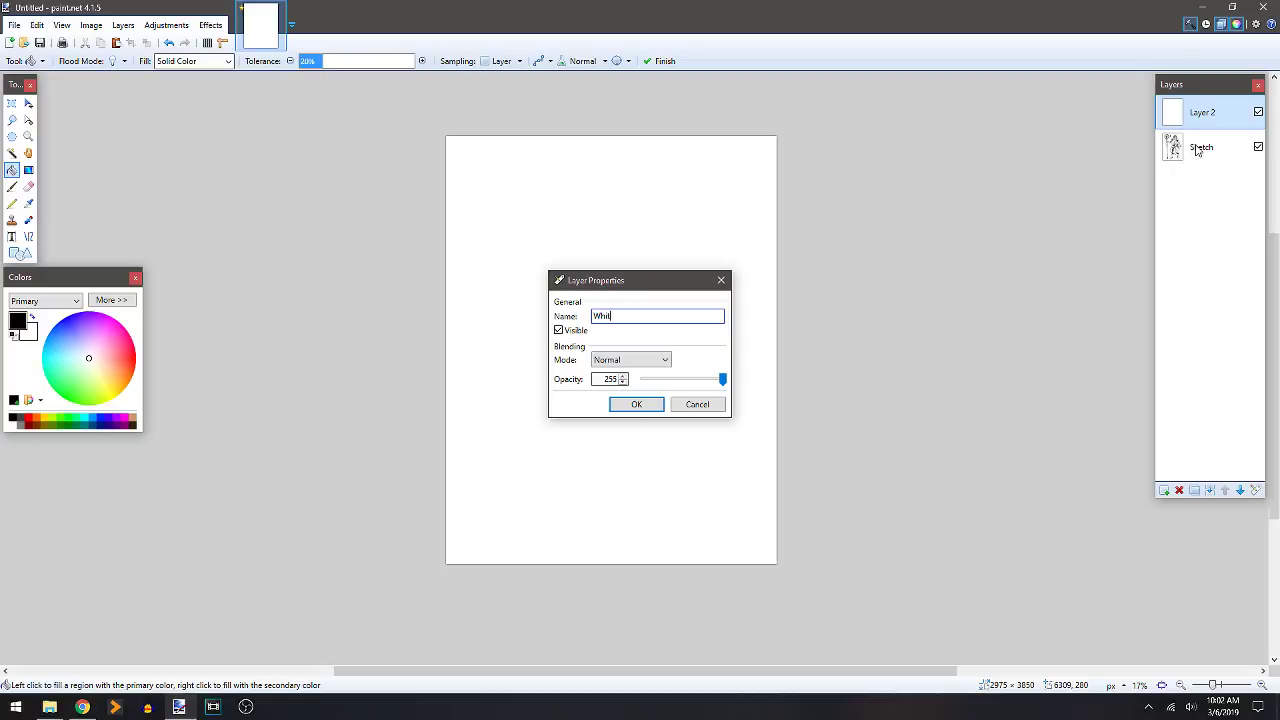
key(Return)
drag(1214, 116, 1207, 162)
Add a new empty layer above Sketch and name it Ink.
click(1200, 120)
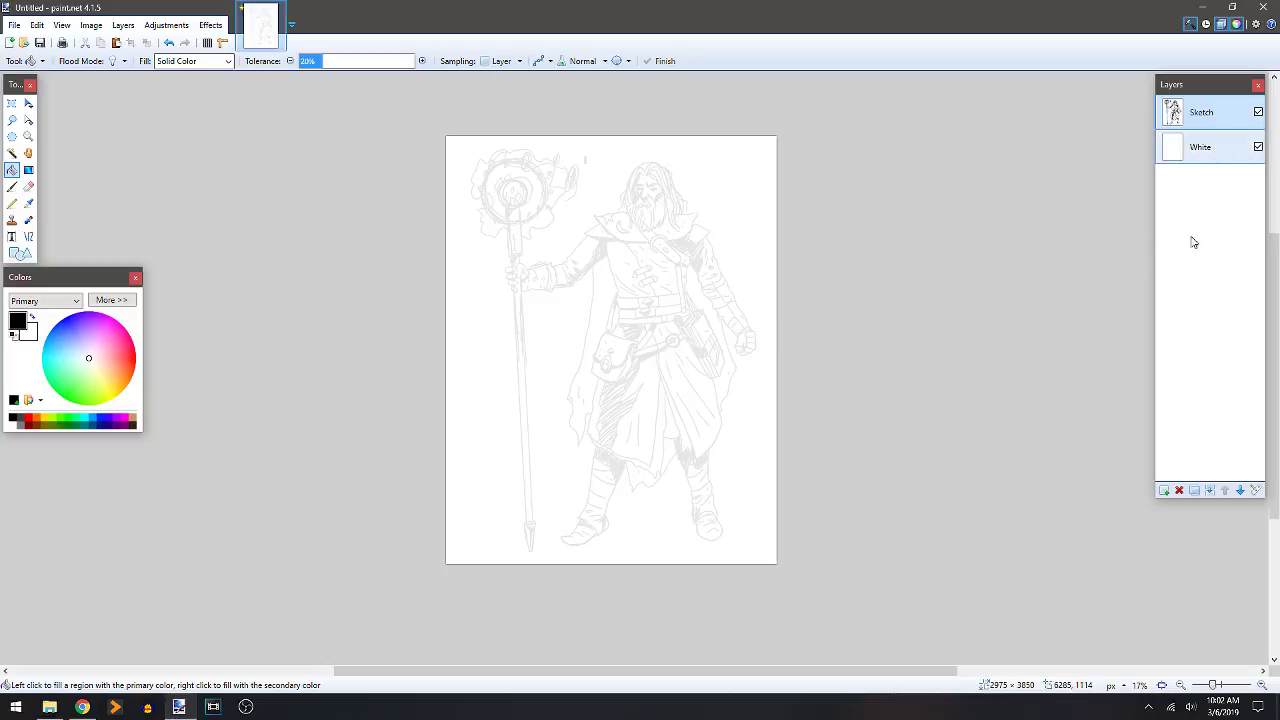
click(1163, 490)
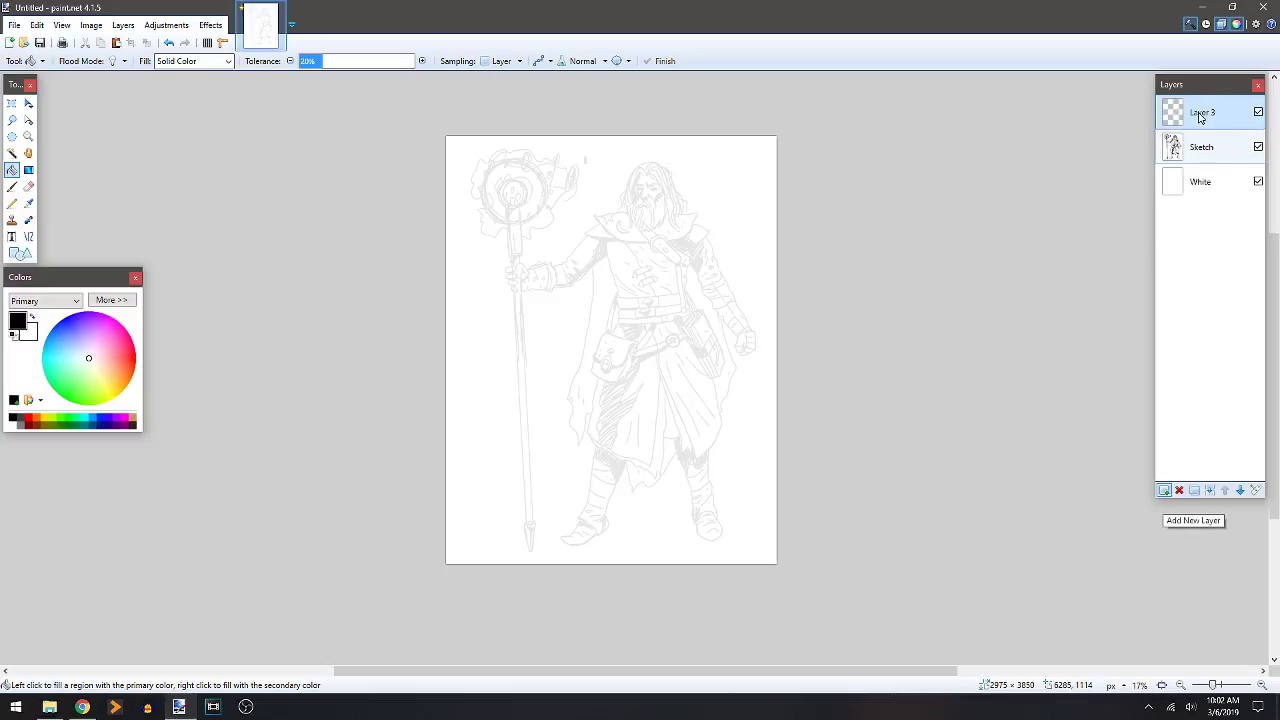
double_click(1200, 118)
key(BackSpace)
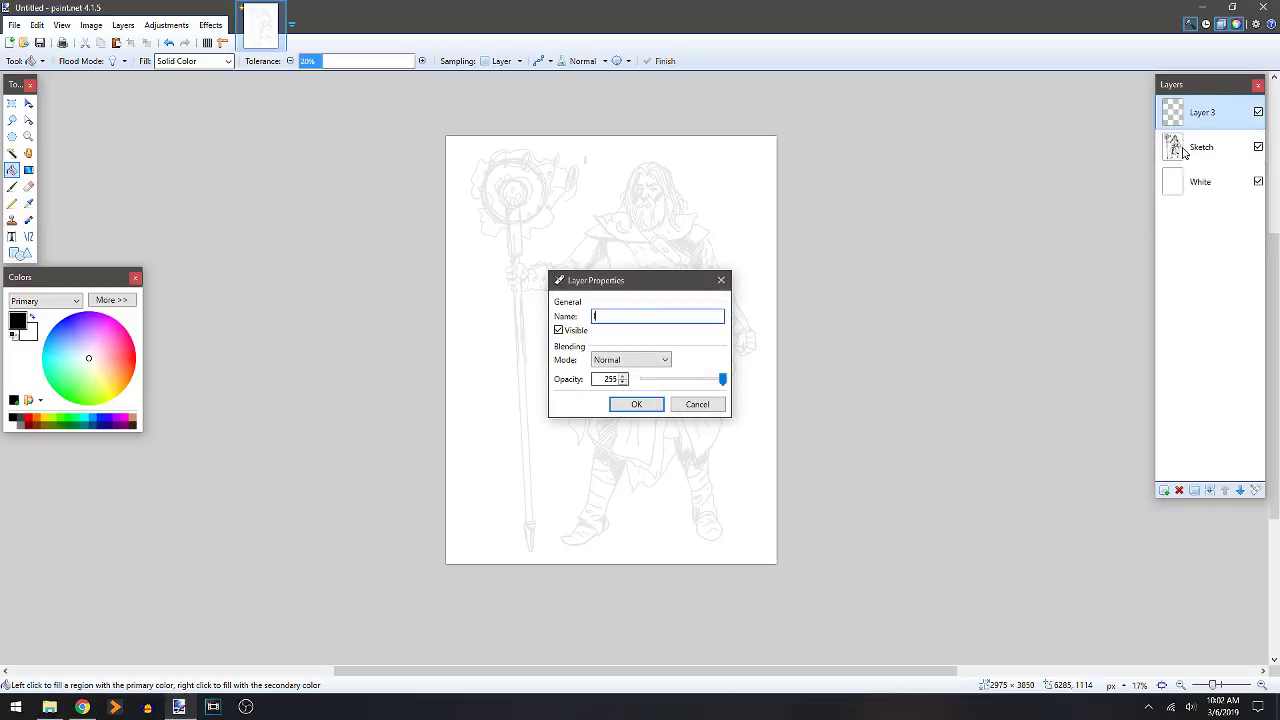
click(642, 408)
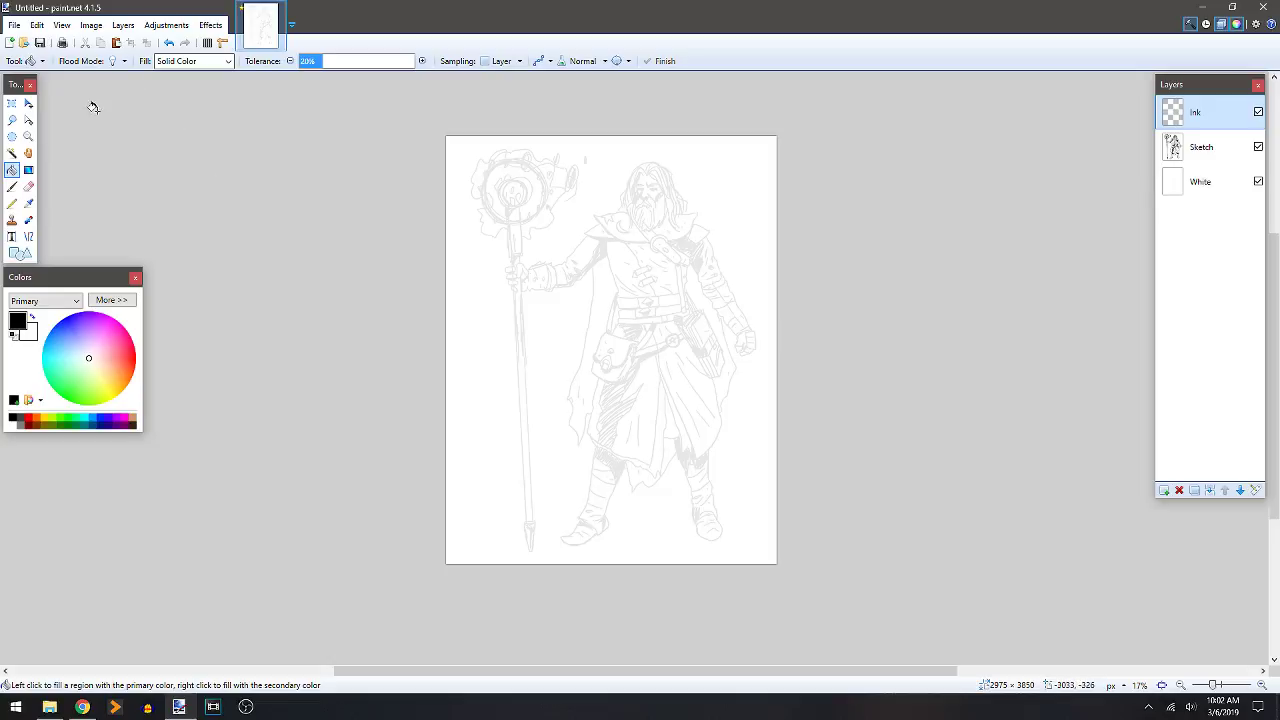
Select the Paintbrush and try a stroke beside the wizard's hair on the Ink layer, undoing it.
click(13, 187)
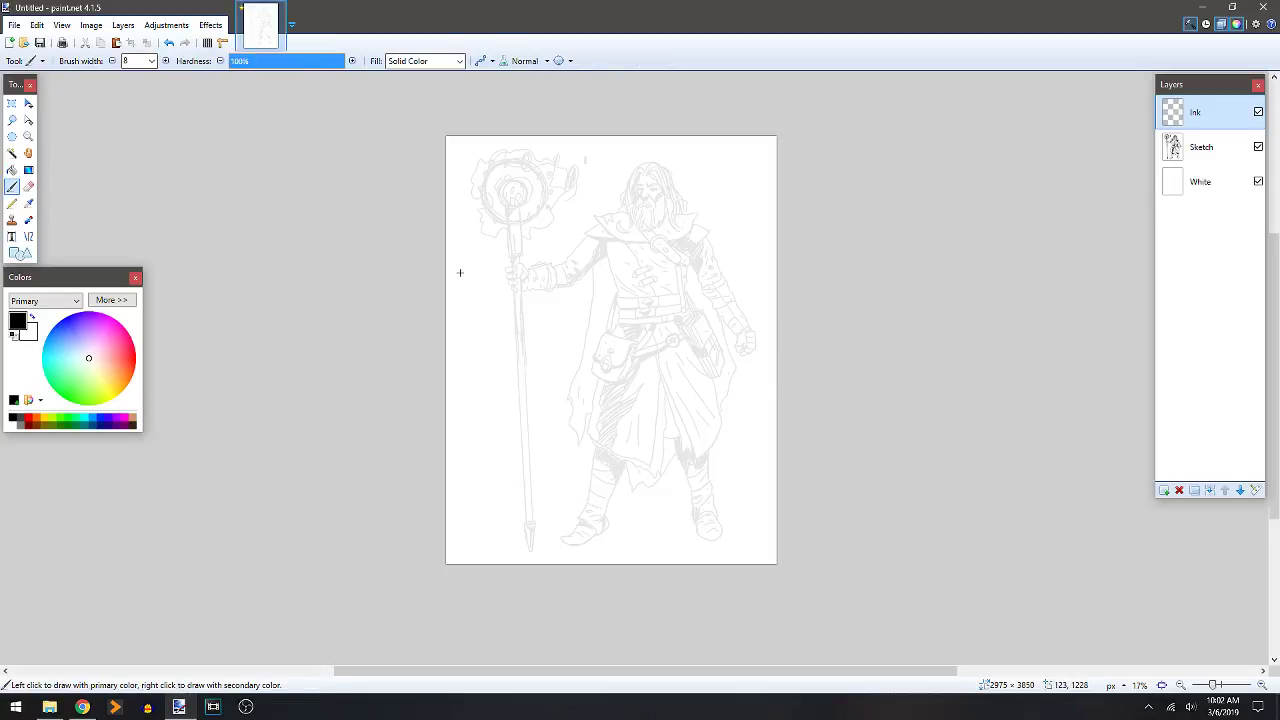
scroll(460, 272, up, 1)
scroll(417, 294, right, 2)
scroll(640, 351, up, 1)
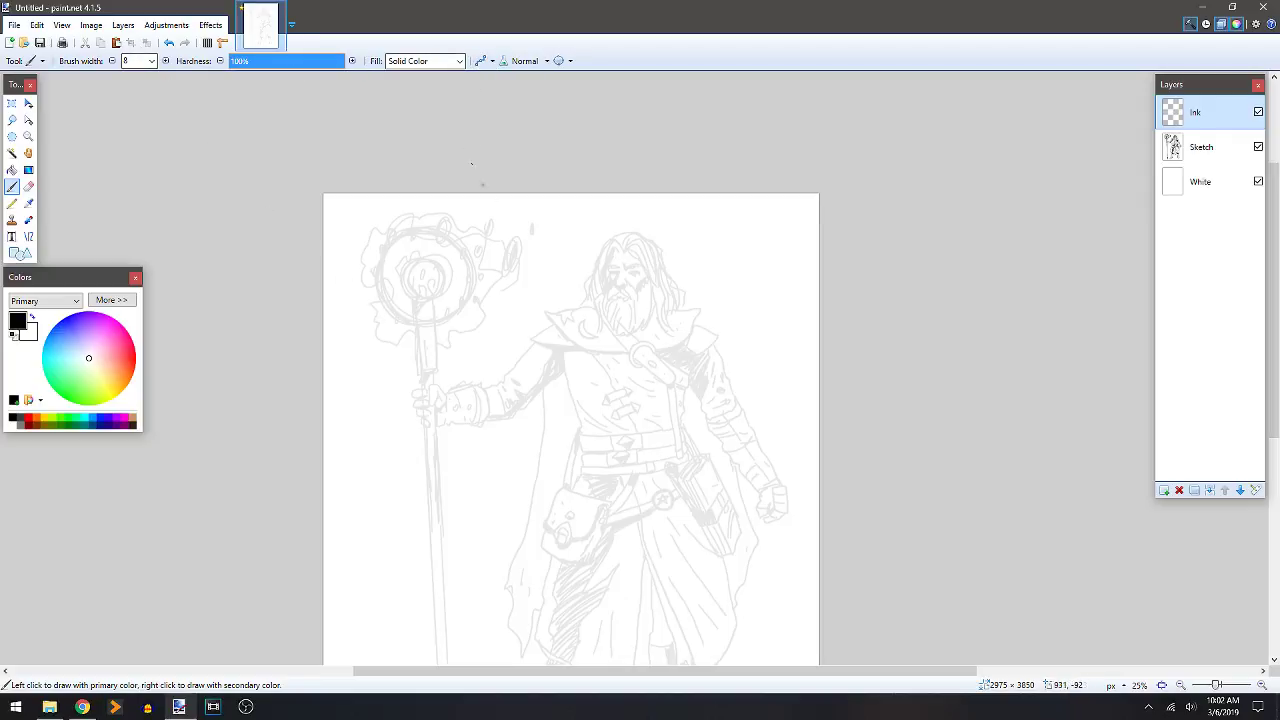
scroll(508, 330, up, 2)
scroll(505, 320, down, 1)
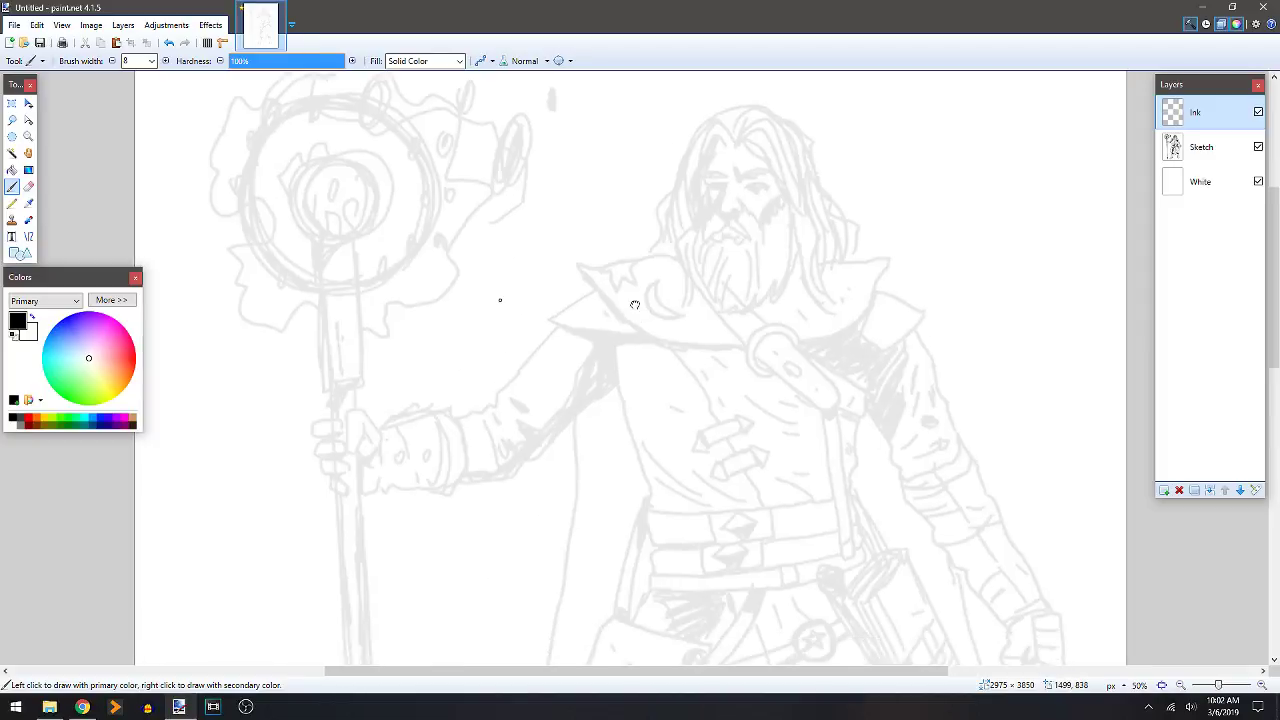
scroll(473, 340, up, 3)
drag(934, 151, 674, 417)
mouse_move(815, 245)
mouse_down()
mouse_move(529, 477)
mouse_move(472, 543)
mouse_up()
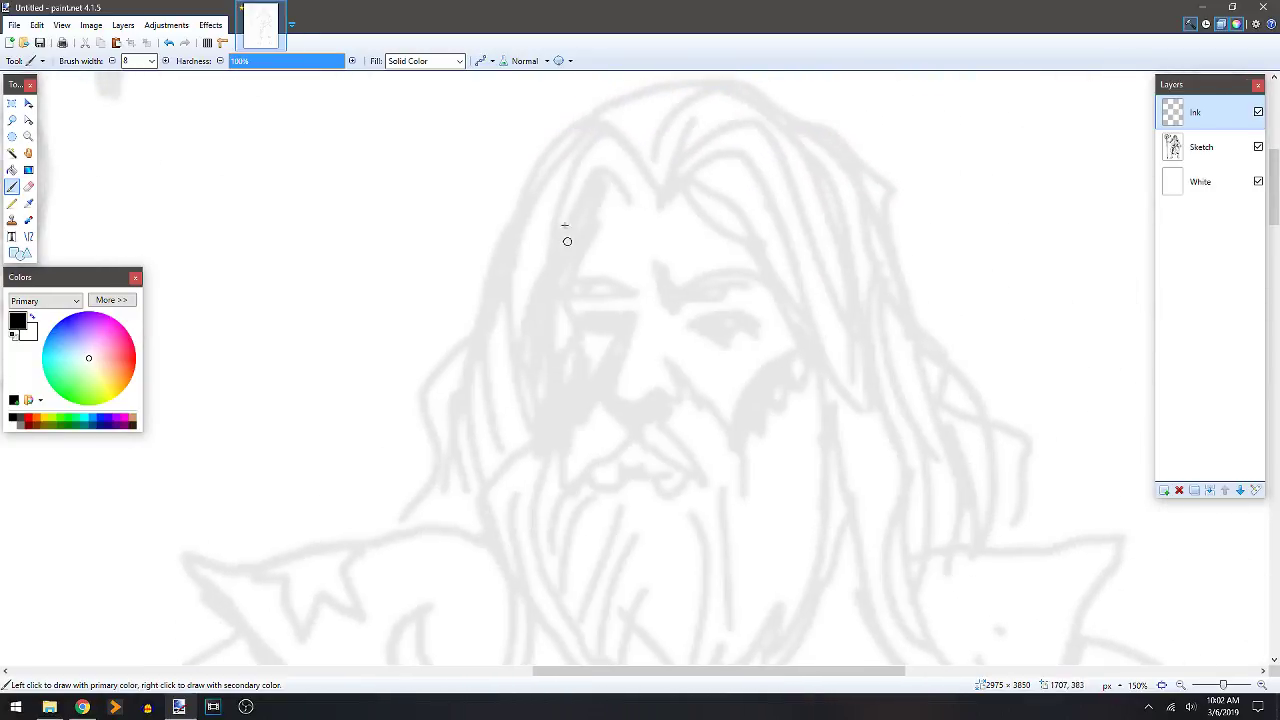
drag(492, 213, 459, 287)
key(ctrl+z)
Ink the wizard's lit-side eyebrow and the eye below it in black over the faded sketch, undoing any misplaced stroke.
drag(634, 417, 688, 383)
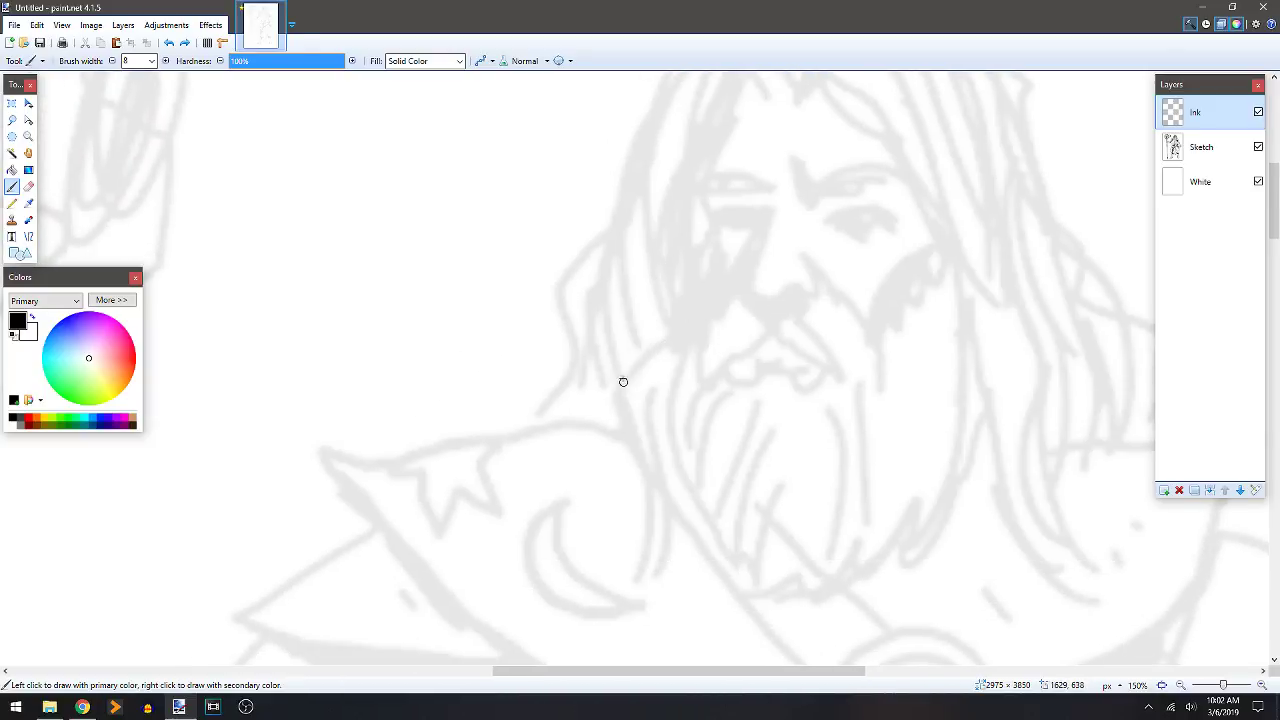
drag(575, 369, 641, 259)
mouse_move(528, 415)
mouse_down()
mouse_move(697, 303)
mouse_move(672, 481)
mouse_up()
scroll(519, 392, down, 2)
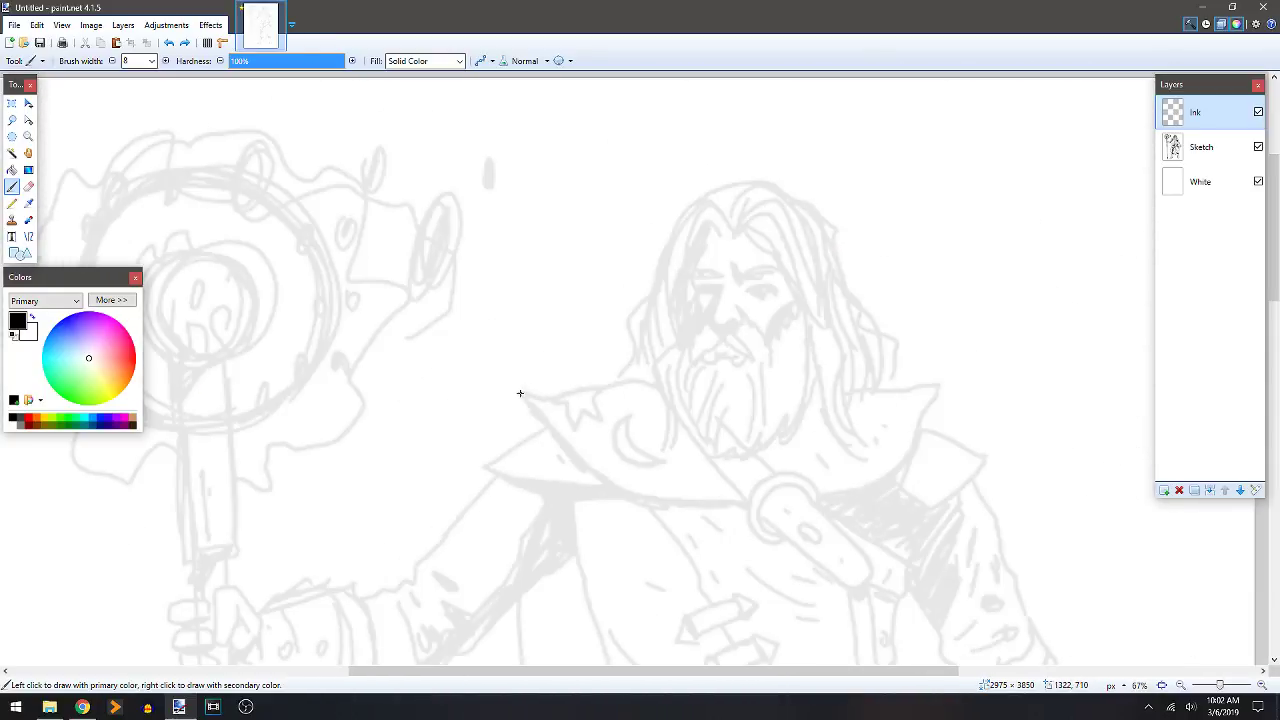
drag(600, 319, 603, 206)
scroll(603, 206, up, 1)
mouse_move(848, 167)
mouse_down()
mouse_move(494, 409)
mouse_move(534, 277)
mouse_move(651, 262)
mouse_up()
mouse_move(546, 327)
mouse_down()
mouse_move(603, 287)
mouse_move(607, 247)
mouse_move(622, 277)
mouse_move(610, 270)
mouse_move(675, 258)
mouse_move(645, 247)
mouse_move(692, 245)
mouse_move(676, 259)
mouse_move(708, 265)
mouse_move(622, 272)
mouse_move(686, 288)
mouse_move(634, 296)
mouse_move(661, 286)
mouse_up()
key(ctrl+z)
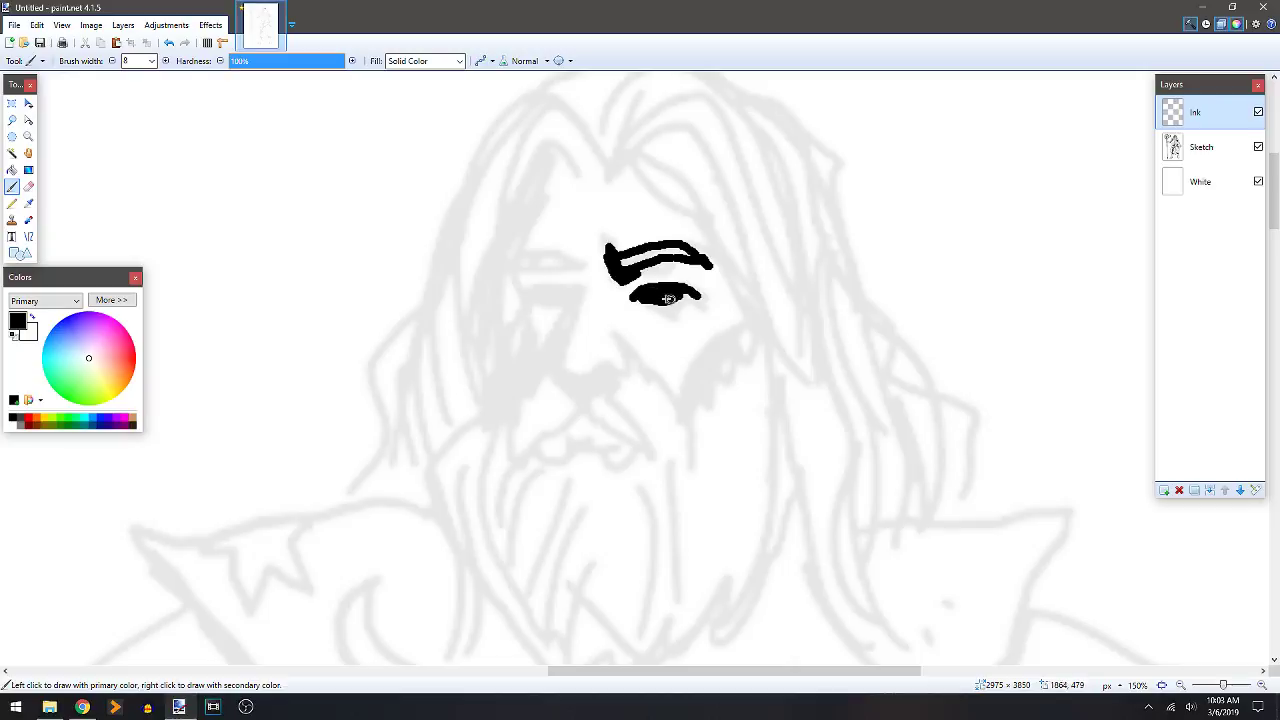
Outline the shadow running from the forehead over the dark-side eye to the nose and cheek, and fill it with black.
mouse_move(535, 291)
mouse_down()
mouse_move(582, 292)
mouse_move(567, 359)
mouse_move(622, 362)
mouse_move(617, 350)
mouse_move(579, 404)
mouse_move(552, 383)
mouse_move(514, 416)
mouse_move(524, 332)
mouse_move(541, 338)
mouse_move(552, 313)
mouse_move(530, 316)
mouse_move(518, 290)
mouse_move(578, 269)
mouse_move(533, 243)
mouse_move(547, 176)
mouse_move(514, 268)
mouse_up()
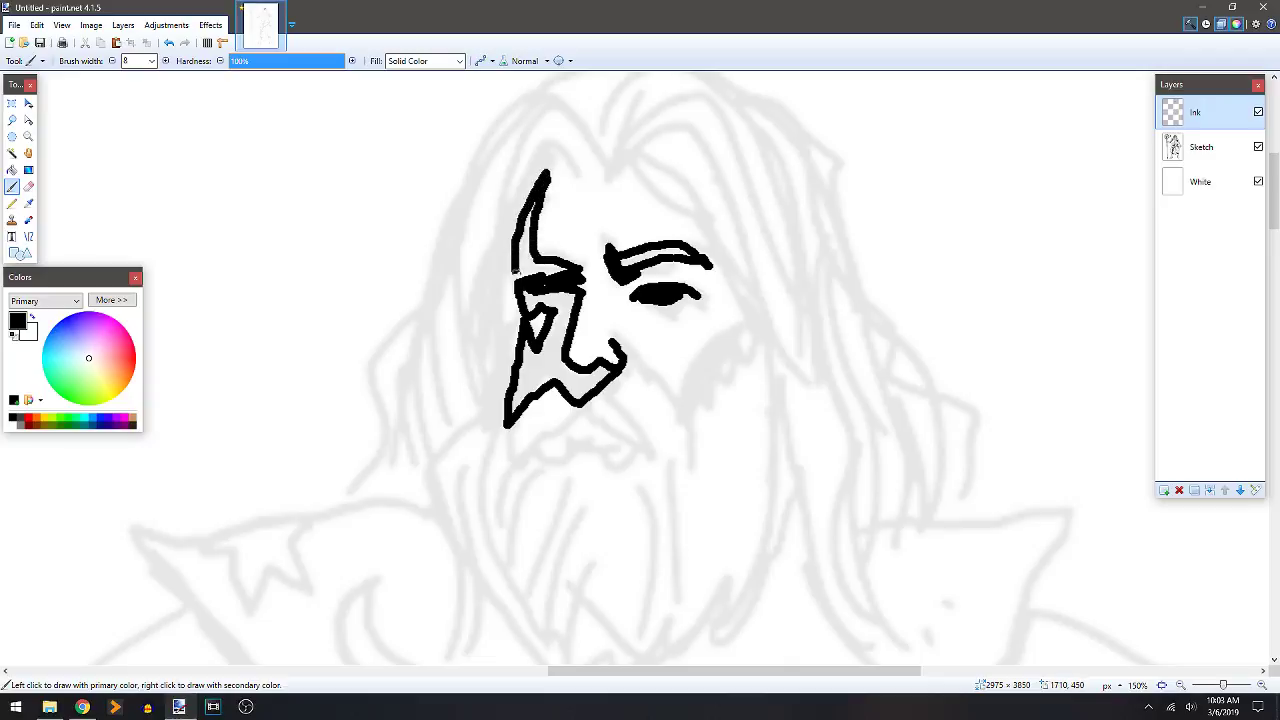
key(f)
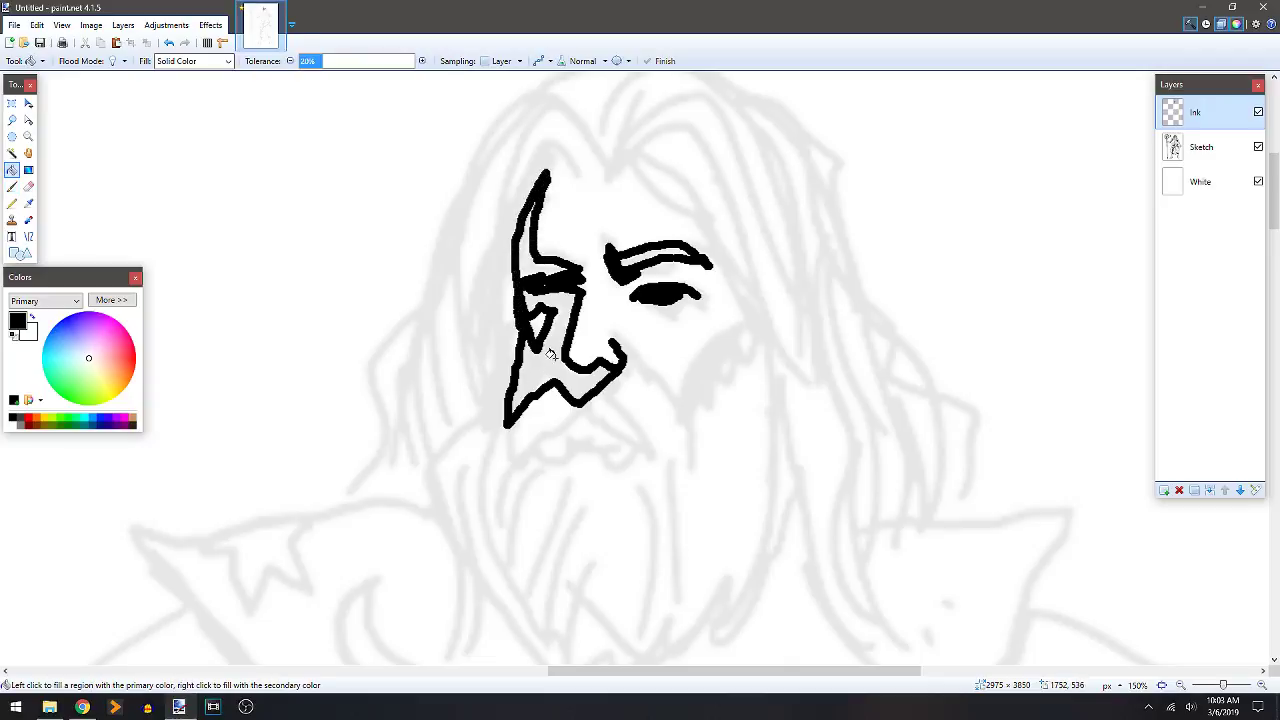
click(538, 300)
click(530, 240)
Thicken the lit-side eyebrow and the area above the eye with black brush strokes.
key(b)
scroll(546, 278, right, 1)
drag(611, 265, 642, 262)
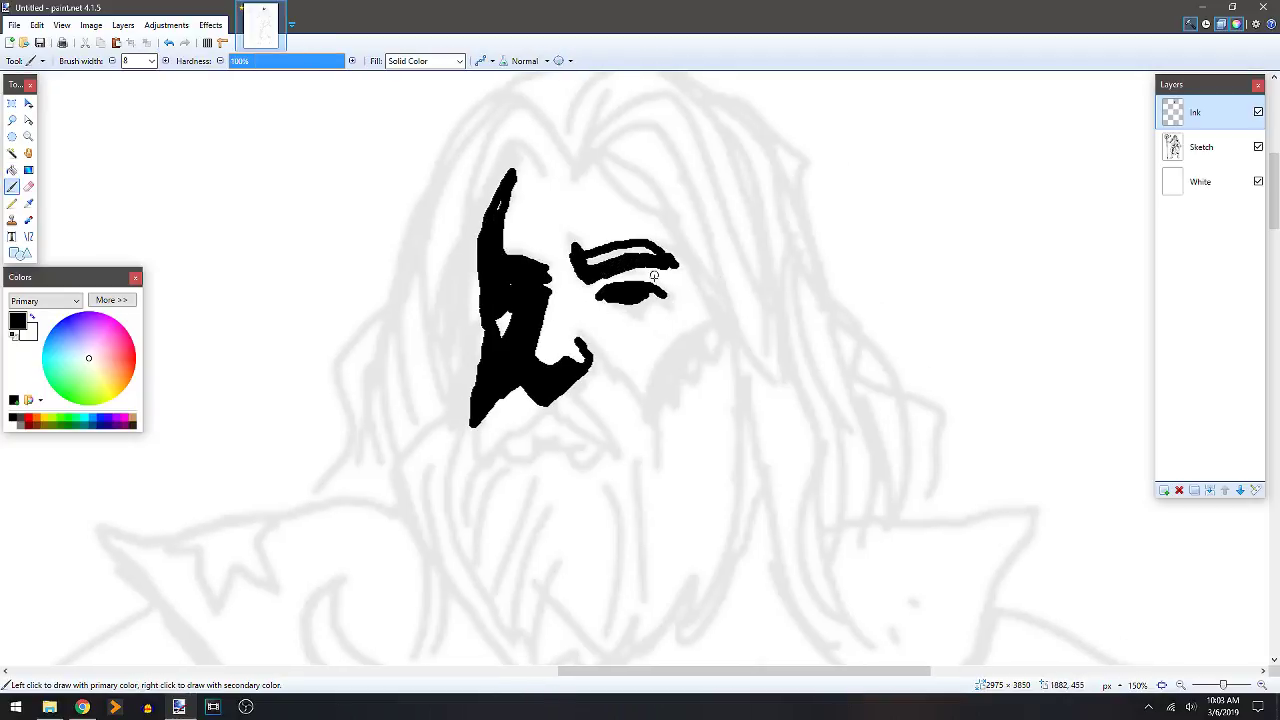
drag(609, 272, 654, 270)
Ink the cheek line and the fold beside the nose, together with the moustache and mouth outlines.
drag(634, 366, 624, 330)
drag(699, 281, 647, 340)
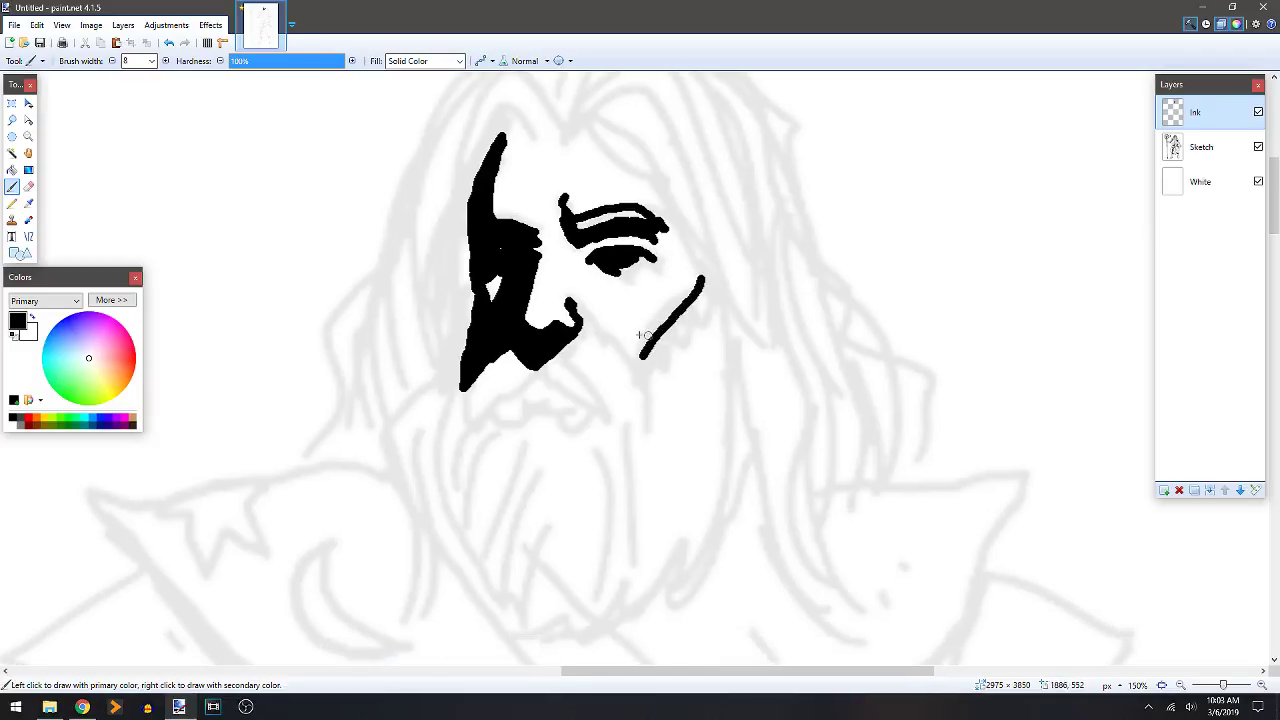
drag(579, 312, 647, 364)
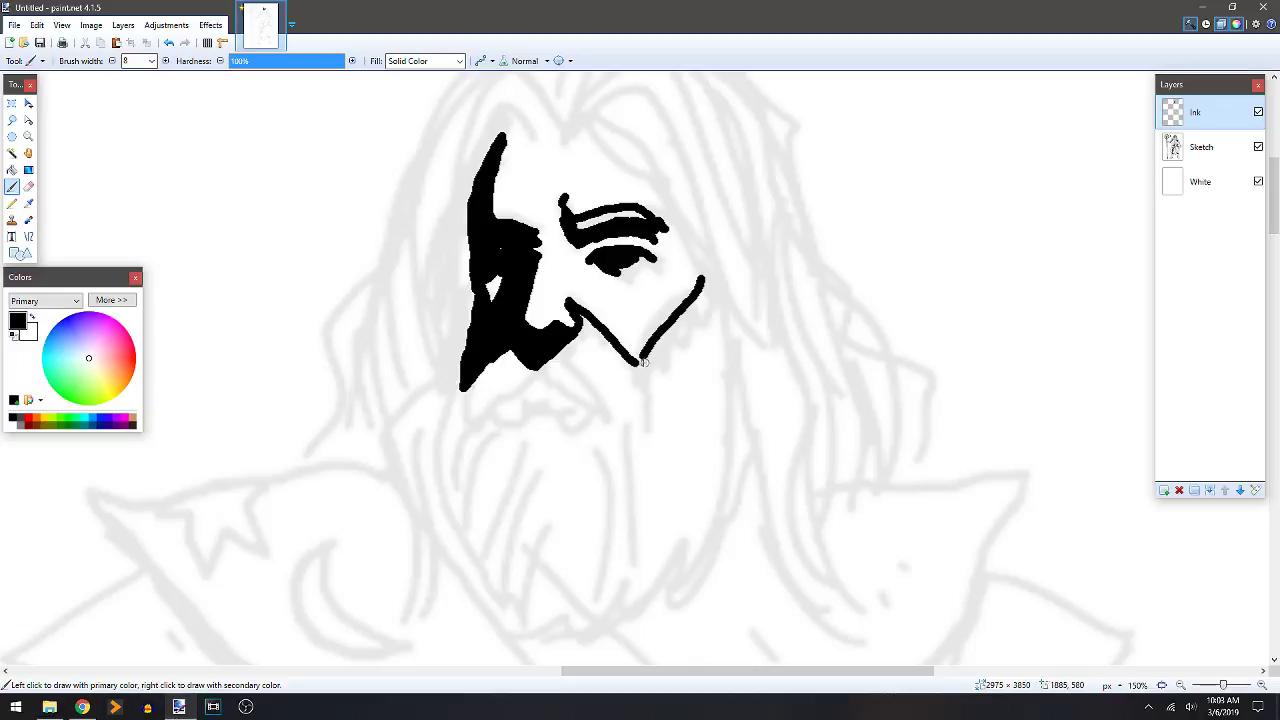
drag(578, 326, 640, 378)
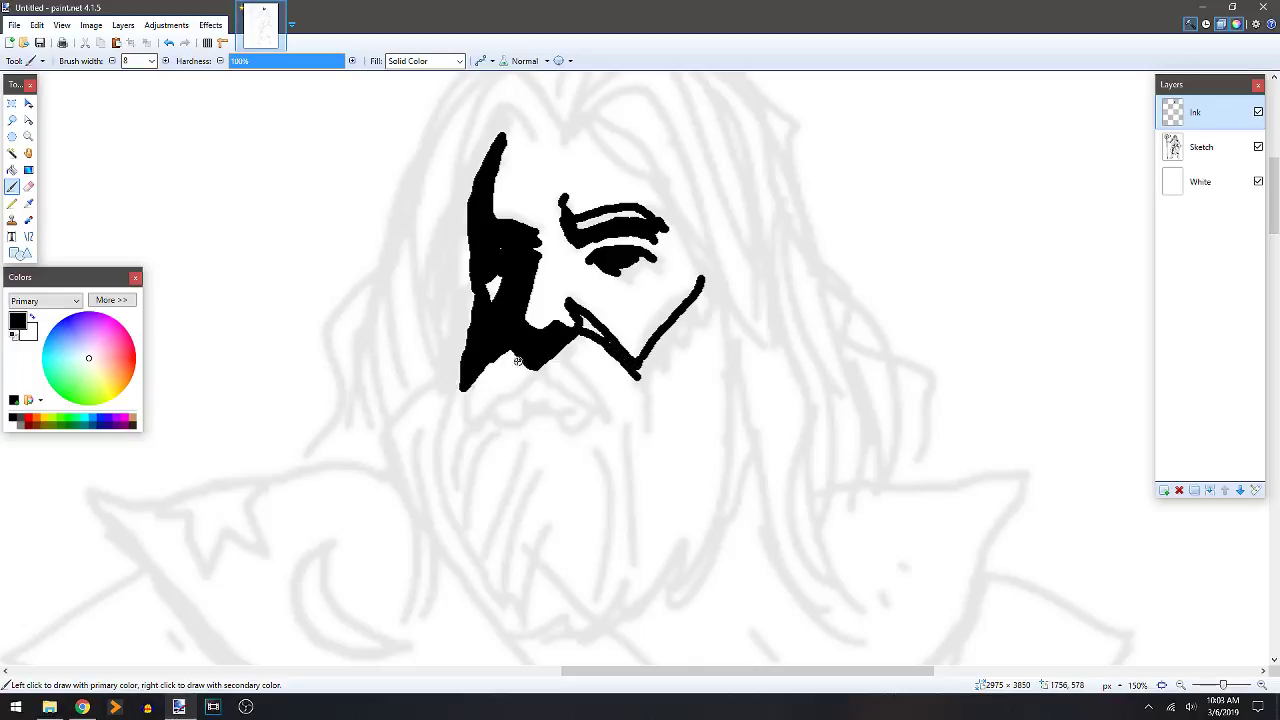
mouse_move(542, 362)
mouse_down()
mouse_move(613, 394)
mouse_move(625, 415)
mouse_move(620, 366)
mouse_up()
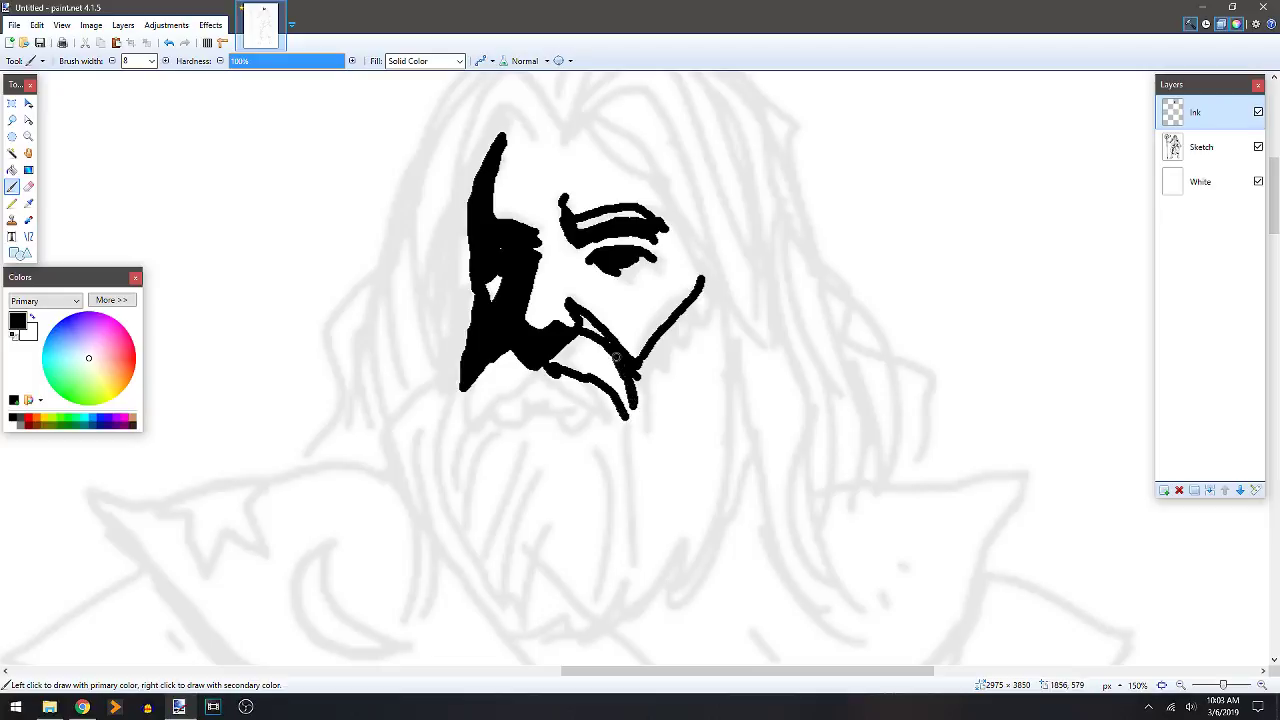
mouse_move(493, 358)
mouse_down()
mouse_move(480, 408)
mouse_move(540, 372)
mouse_move(482, 415)
mouse_move(507, 350)
mouse_move(535, 376)
mouse_move(487, 405)
mouse_move(570, 381)
mouse_move(530, 395)
mouse_move(568, 393)
mouse_up()
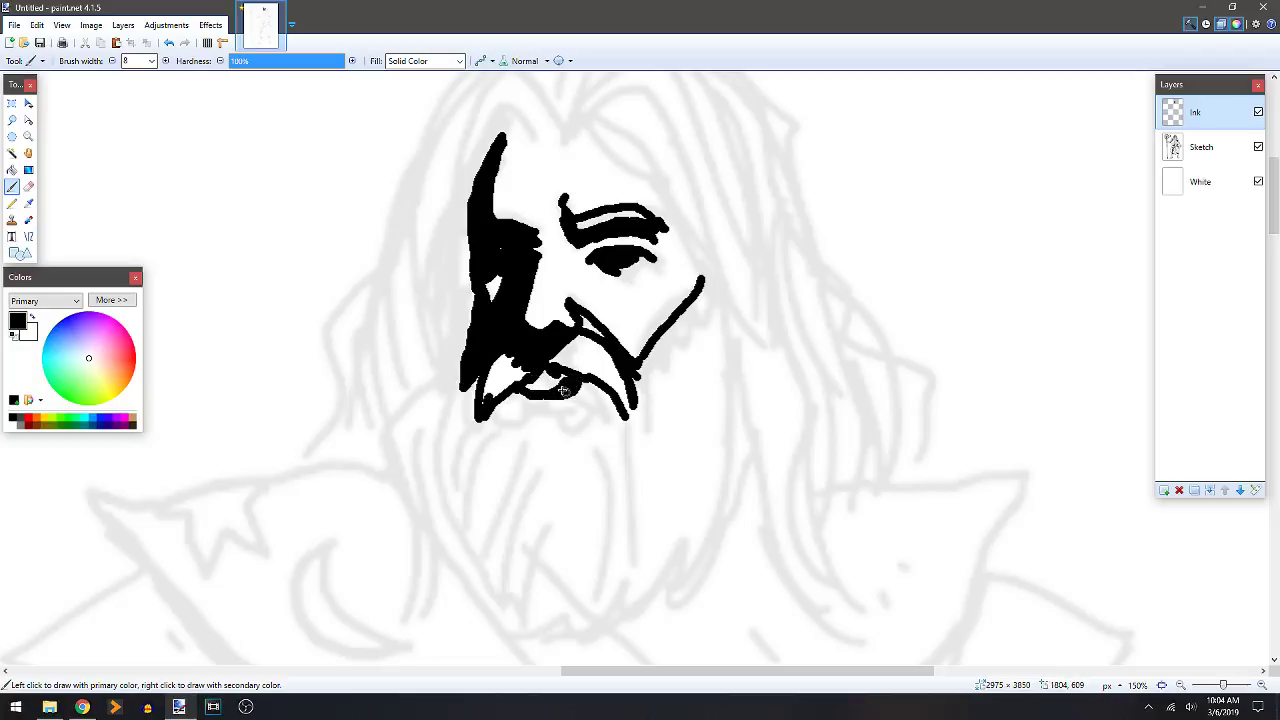
Ink the hairline above the forehead and the curved hair strands sweeping out from the parting.
scroll(549, 233, up, 3)
scroll(549, 233, right, 1)
mouse_move(492, 253)
mouse_down()
mouse_move(448, 270)
mouse_move(455, 242)
mouse_move(438, 282)
mouse_up()
mouse_move(511, 260)
mouse_down()
mouse_move(560, 224)
mouse_move(612, 238)
mouse_up()
mouse_move(511, 260)
mouse_down()
mouse_move(564, 198)
mouse_move(618, 193)
mouse_up()
drag(528, 230, 565, 178)
mouse_move(531, 191)
mouse_down()
mouse_move(610, 146)
mouse_move(680, 184)
mouse_up()
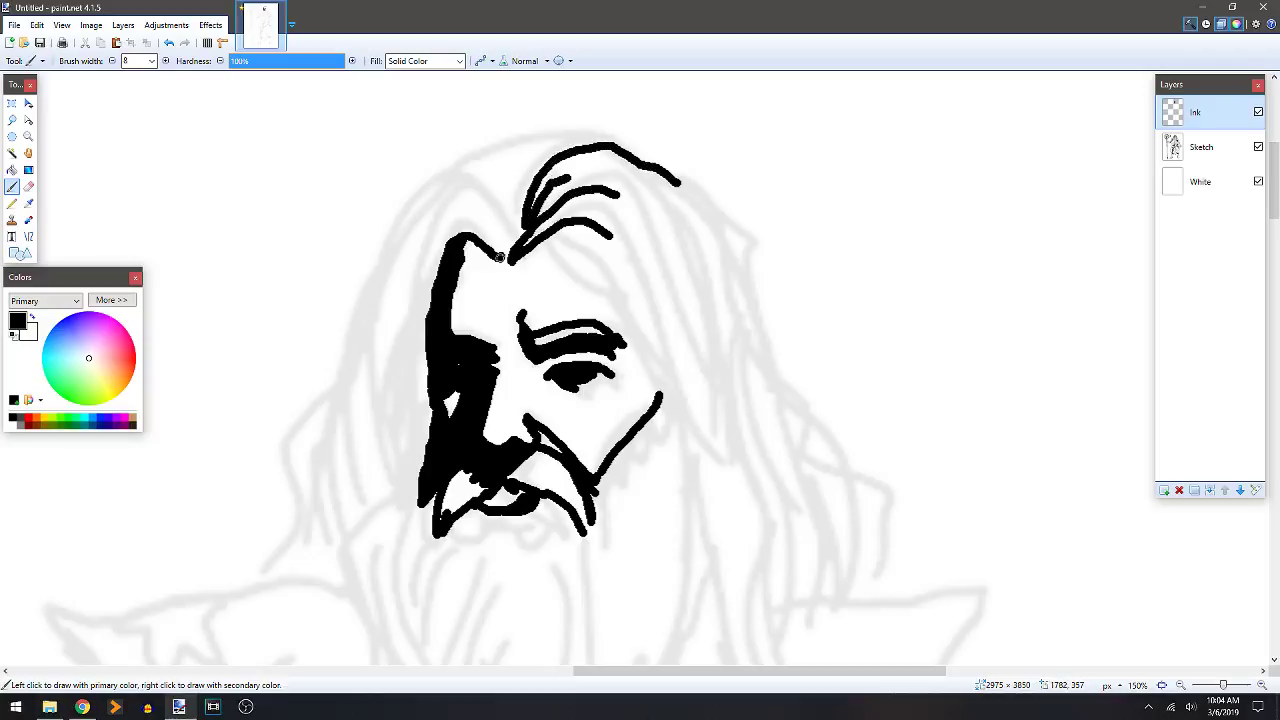
Ink a second strand above the dark-side hairline, then thicken the lit-side cheek line and add a jagged beard edge beneath it.
mouse_move(514, 246)
mouse_down()
mouse_move(470, 213)
mouse_move(434, 230)
mouse_move(428, 256)
mouse_up()
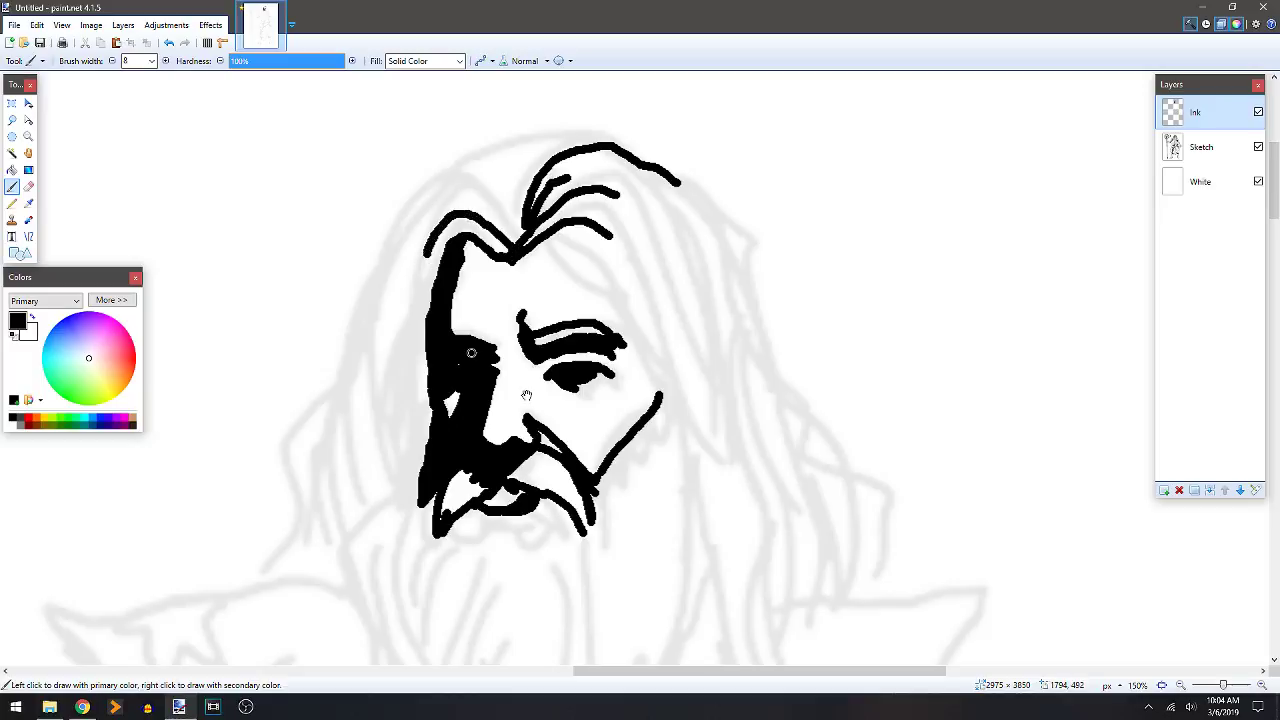
drag(563, 380, 606, 205)
mouse_move(676, 246)
mouse_down()
mouse_move(652, 276)
mouse_move(673, 253)
mouse_up()
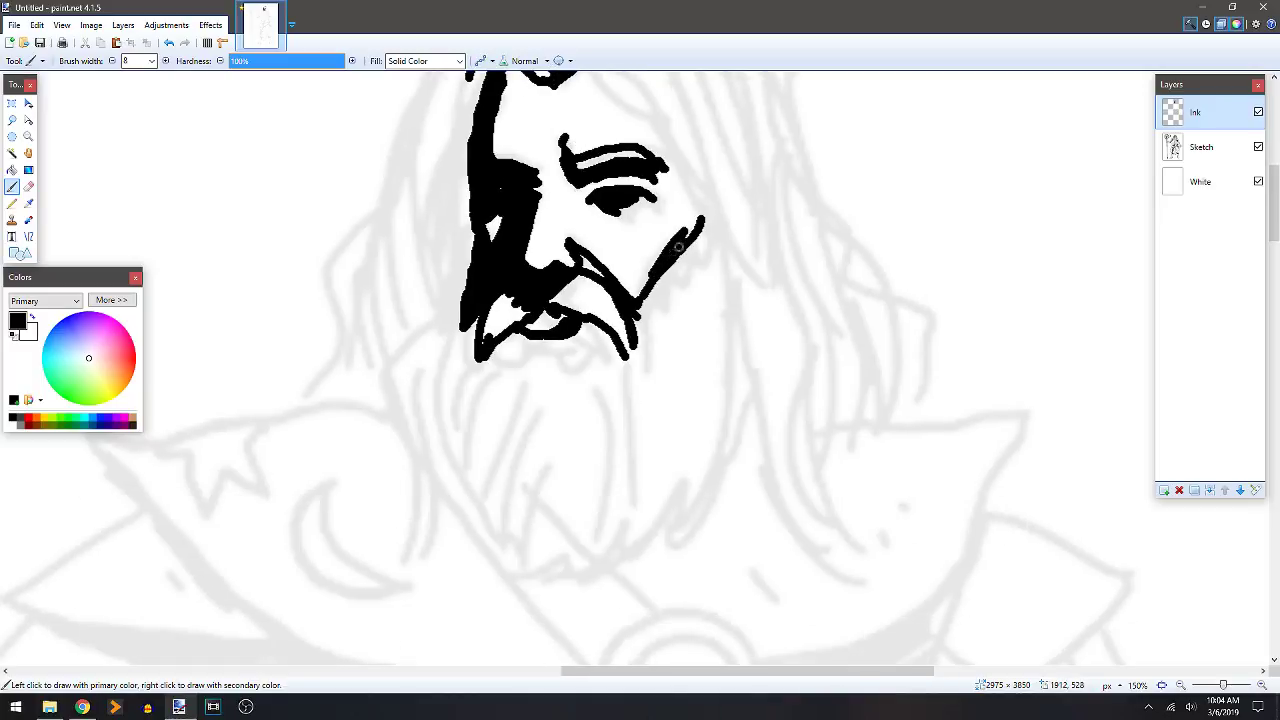
drag(637, 315, 703, 236)
drag(636, 316, 653, 365)
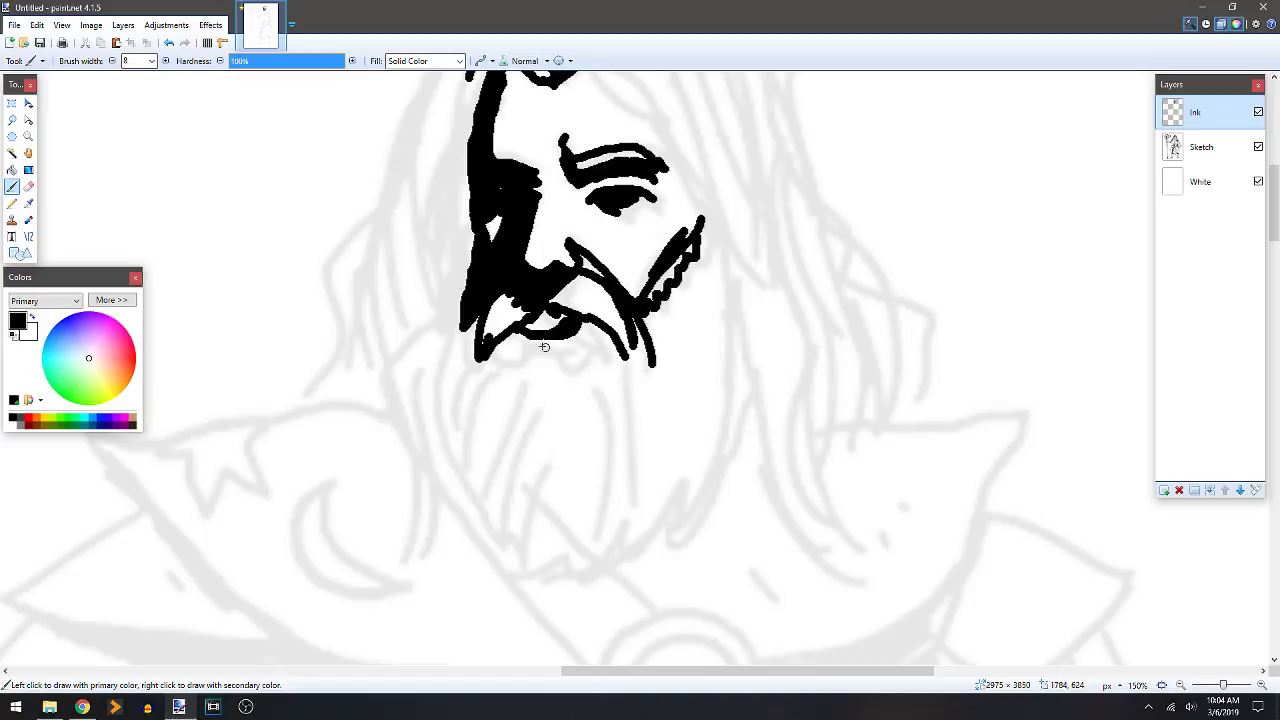
Ink the rounded beard tufts beneath the lower lip, and undo the extra strokes at the moustache.
mouse_move(531, 347)
mouse_down()
mouse_move(503, 360)
mouse_move(567, 338)
mouse_move(600, 348)
mouse_move(592, 311)
mouse_move(622, 369)
mouse_up()
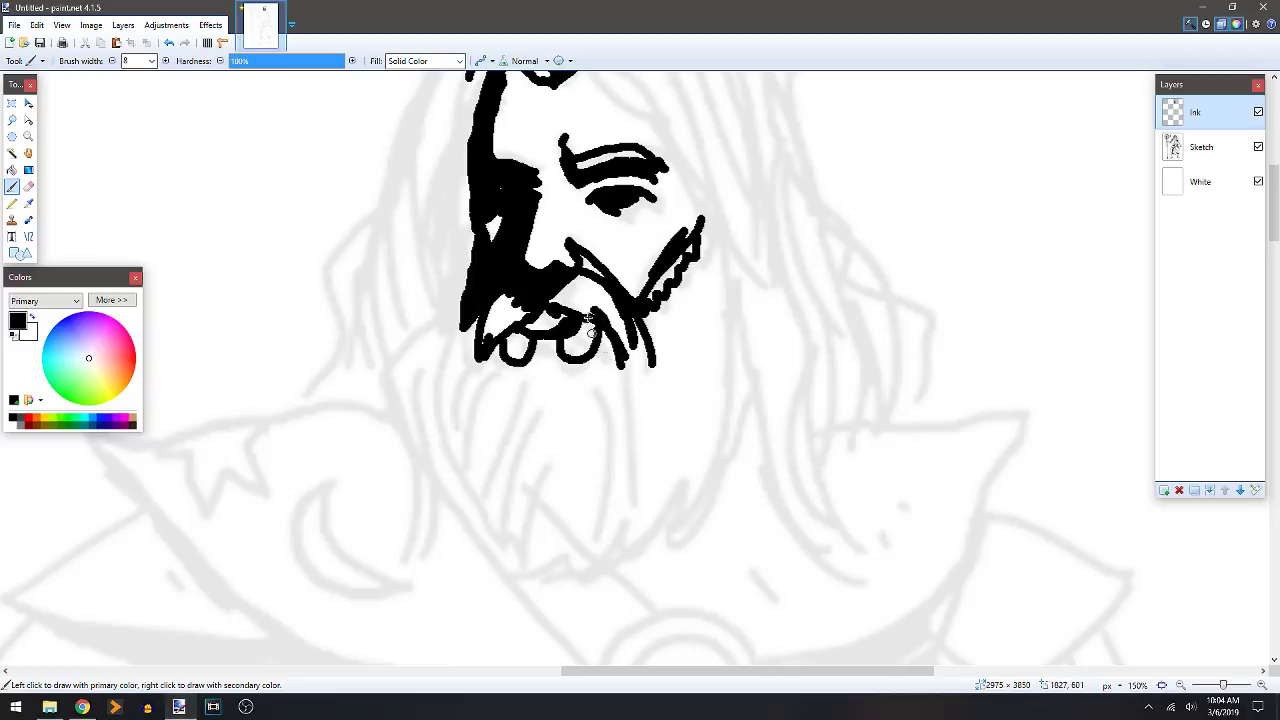
drag(572, 282, 614, 320)
key(ctrl+z)
key(ctrl+z)
Ink the beard's outline down both sides to its jagged tip and add short hair strands along its dark side.
mouse_move(478, 300)
mouse_down()
mouse_move(454, 325)
mouse_move(444, 367)
mouse_move(474, 487)
mouse_move(506, 538)
mouse_move(528, 535)
mouse_move(539, 560)
mouse_move(596, 571)
mouse_up()
mouse_move(722, 230)
mouse_down()
mouse_move(746, 344)
mouse_move(743, 424)
mouse_move(716, 494)
mouse_move(596, 570)
mouse_up()
drag(494, 366, 467, 428)
drag(498, 391, 480, 430)
drag(527, 394, 502, 488)
mouse_move(532, 434)
mouse_down()
mouse_move(524, 502)
mouse_move(540, 510)
mouse_up()
drag(562, 468, 557, 520)
drag(587, 492, 578, 555)
mouse_move(510, 492)
mouse_down()
mouse_move(506, 528)
mouse_move(522, 530)
mouse_up()
drag(488, 472, 467, 449)
Shade the dark side of the moustache and the beard area below the mouth with solid black strokes.
drag(474, 338, 455, 365)
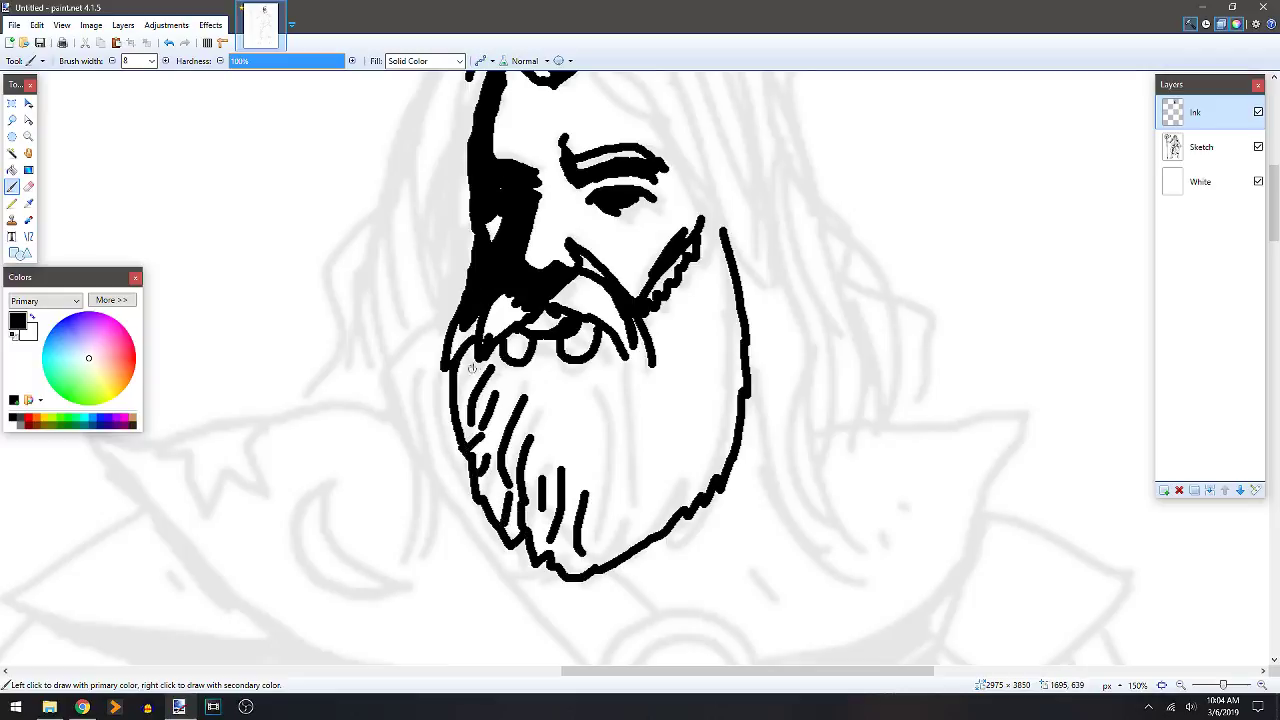
drag(546, 344, 522, 400)
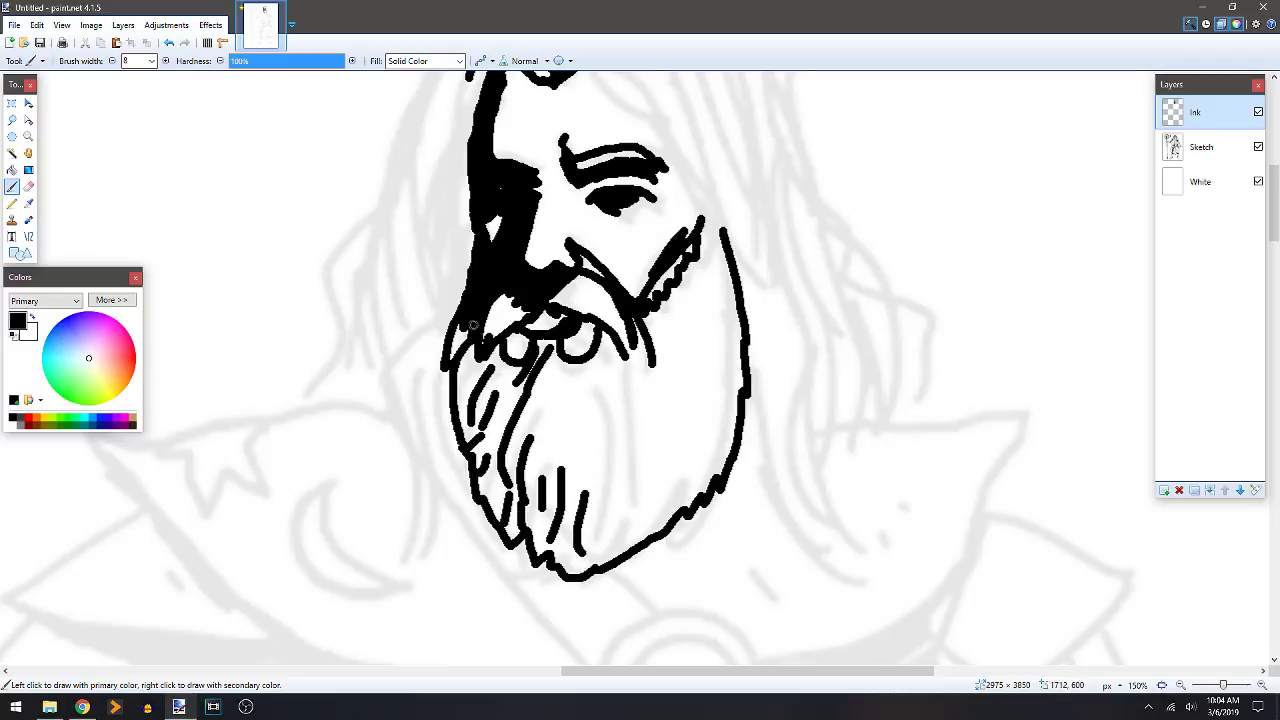
mouse_move(451, 343)
mouse_down()
mouse_move(499, 346)
mouse_move(475, 400)
mouse_move(507, 356)
mouse_move(494, 376)
mouse_move(527, 380)
mouse_move(565, 356)
mouse_move(540, 345)
mouse_move(531, 374)
mouse_move(506, 330)
mouse_move(489, 348)
mouse_move(528, 310)
mouse_up()
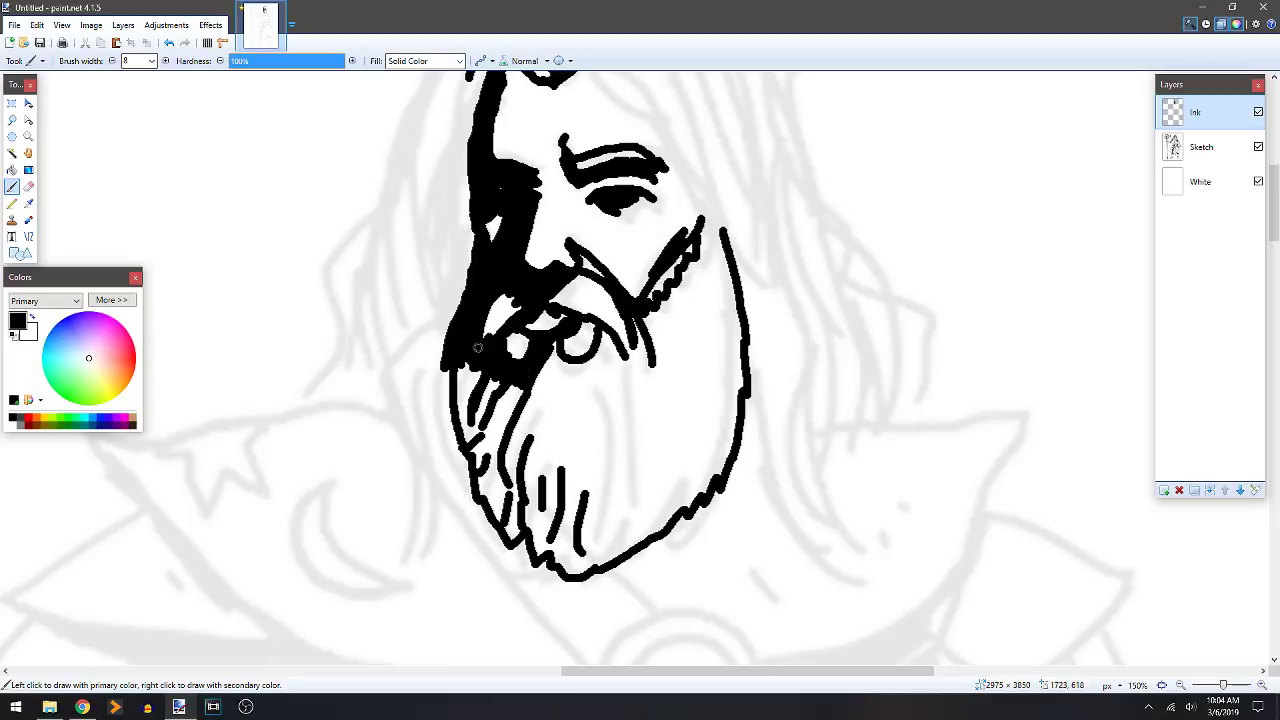
Ink the crown's outline and the hair strands sweeping from the parting toward the dark side of the head.
scroll(520, 250, up, 3)
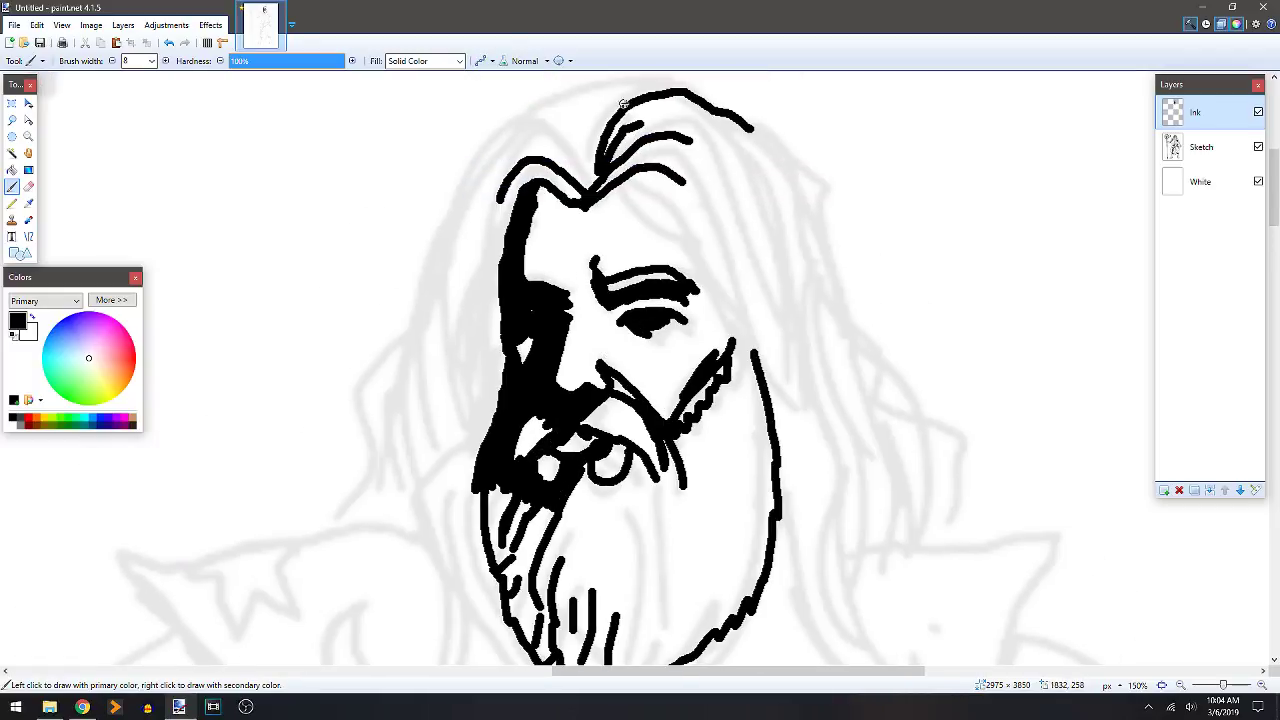
drag(617, 102, 596, 99)
mouse_move(591, 163)
mouse_down()
mouse_move(526, 123)
mouse_move(468, 182)
mouse_up()
mouse_move(607, 120)
mouse_down()
mouse_move(578, 106)
mouse_move(542, 118)
mouse_move(576, 105)
mouse_up()
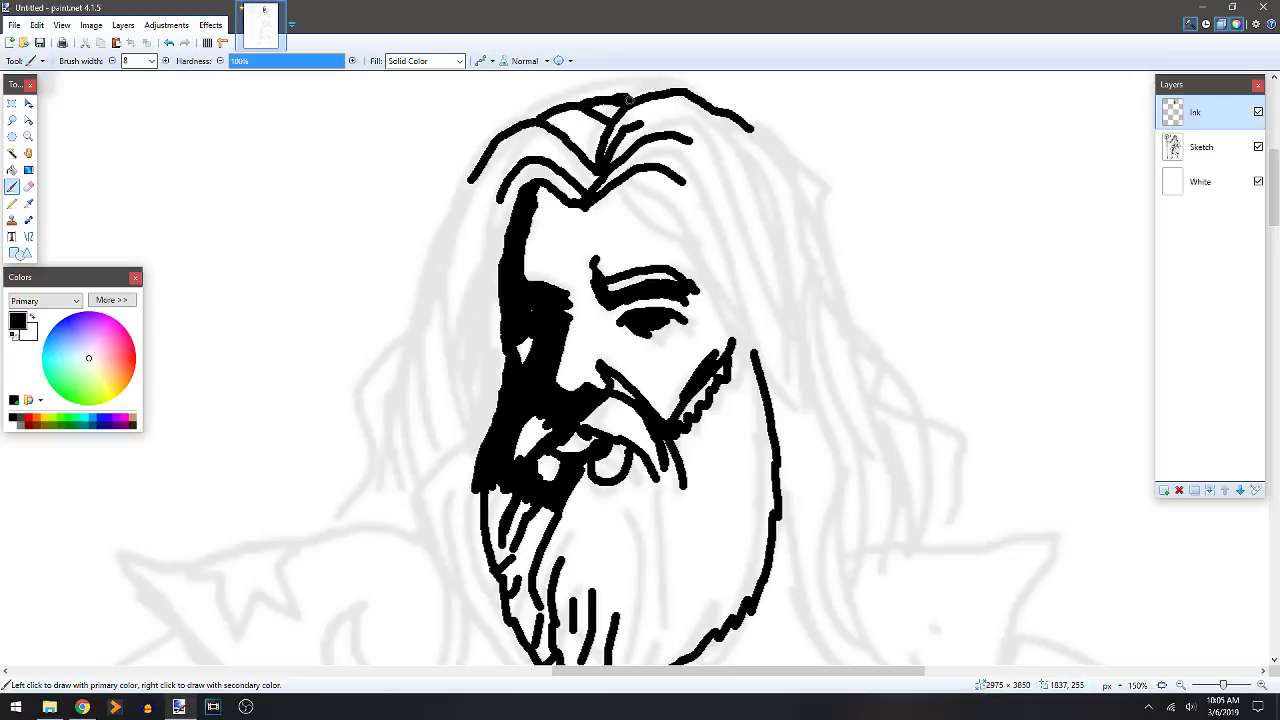
Ink the long hair strands falling beside the dark side of the face, including the outer lock reaching the shoulder.
mouse_move(500, 214)
mouse_down()
mouse_move(469, 318)
mouse_move(465, 385)
mouse_move(483, 443)
mouse_move(481, 365)
mouse_up()
drag(491, 245, 487, 318)
mouse_move(477, 170)
mouse_down()
mouse_move(429, 318)
mouse_move(427, 364)
mouse_move(456, 436)
mouse_up()
drag(395, 401, 502, 216)
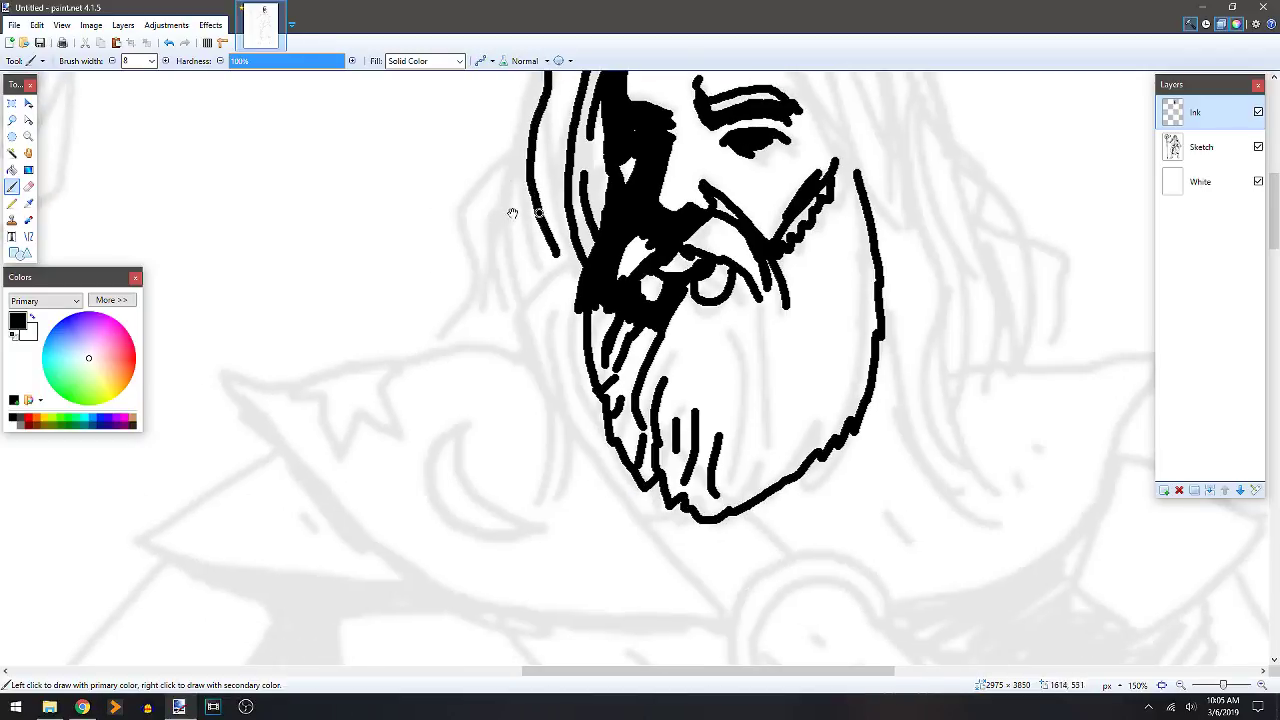
mouse_move(530, 152)
mouse_down()
mouse_move(505, 263)
mouse_move(521, 300)
mouse_up()
drag(508, 205, 450, 341)
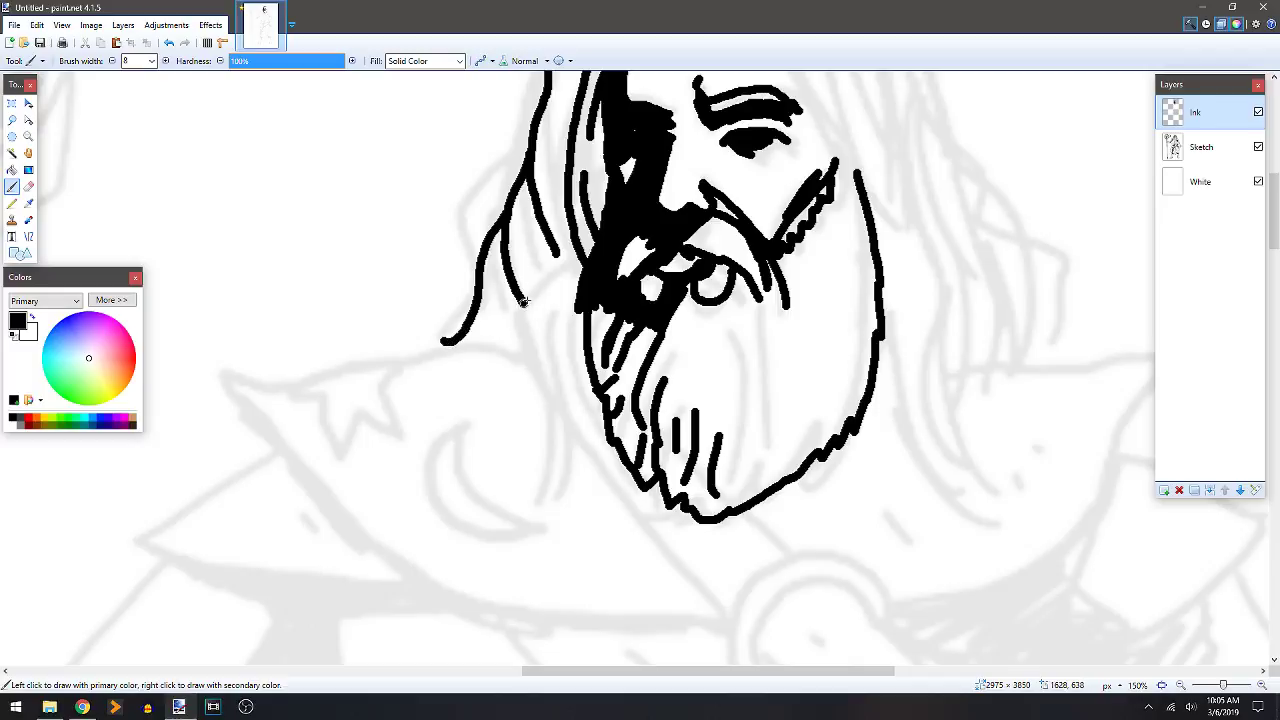
Ink the lit-side collar around the beard, including the shadow's edge and the line running under the beard tip.
drag(698, 305, 577, 289)
mouse_move(790, 172)
mouse_down()
mouse_move(855, 243)
mouse_move(869, 287)
mouse_up()
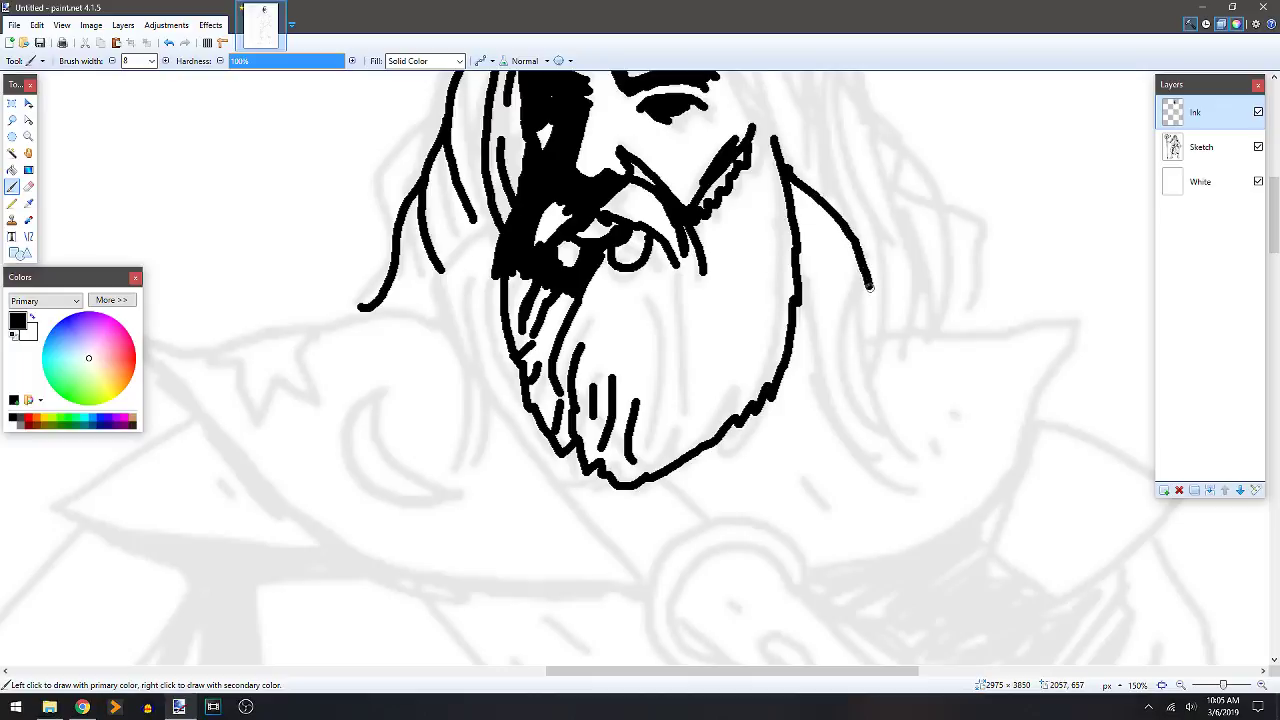
mouse_move(676, 477)
mouse_down()
mouse_move(700, 475)
mouse_move(702, 457)
mouse_up()
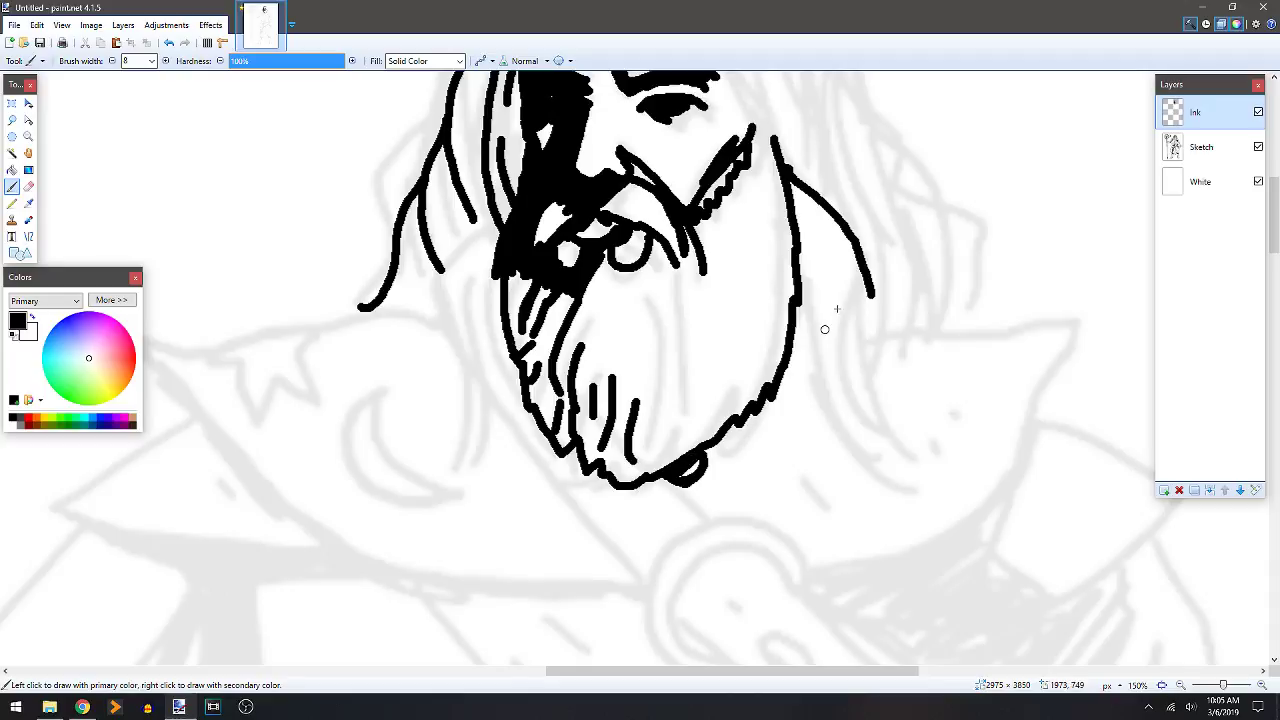
mouse_move(869, 291)
mouse_down()
mouse_move(818, 332)
mouse_move(821, 306)
mouse_move(771, 400)
mouse_move(700, 460)
mouse_up()
drag(866, 304, 808, 410)
drag(806, 308, 782, 383)
drag(804, 319, 798, 300)
Outline the dark-side collar beside the beard and fill the shadows on both sides of the beard with black.
mouse_move(501, 220)
mouse_down()
mouse_move(452, 286)
mouse_move(476, 300)
mouse_move(457, 330)
mouse_move(478, 368)
mouse_move(534, 414)
mouse_up()
mouse_move(484, 302)
mouse_down()
mouse_move(530, 393)
mouse_move(508, 352)
mouse_up()
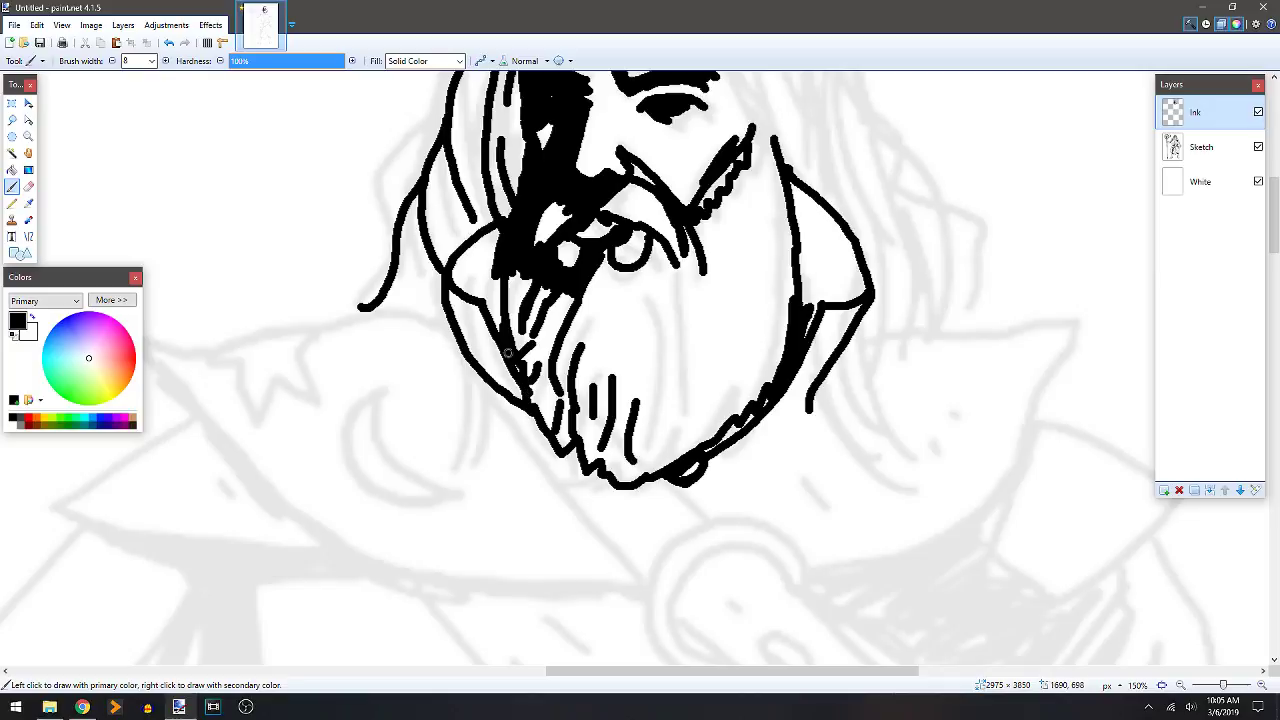
key(f)
click(472, 278)
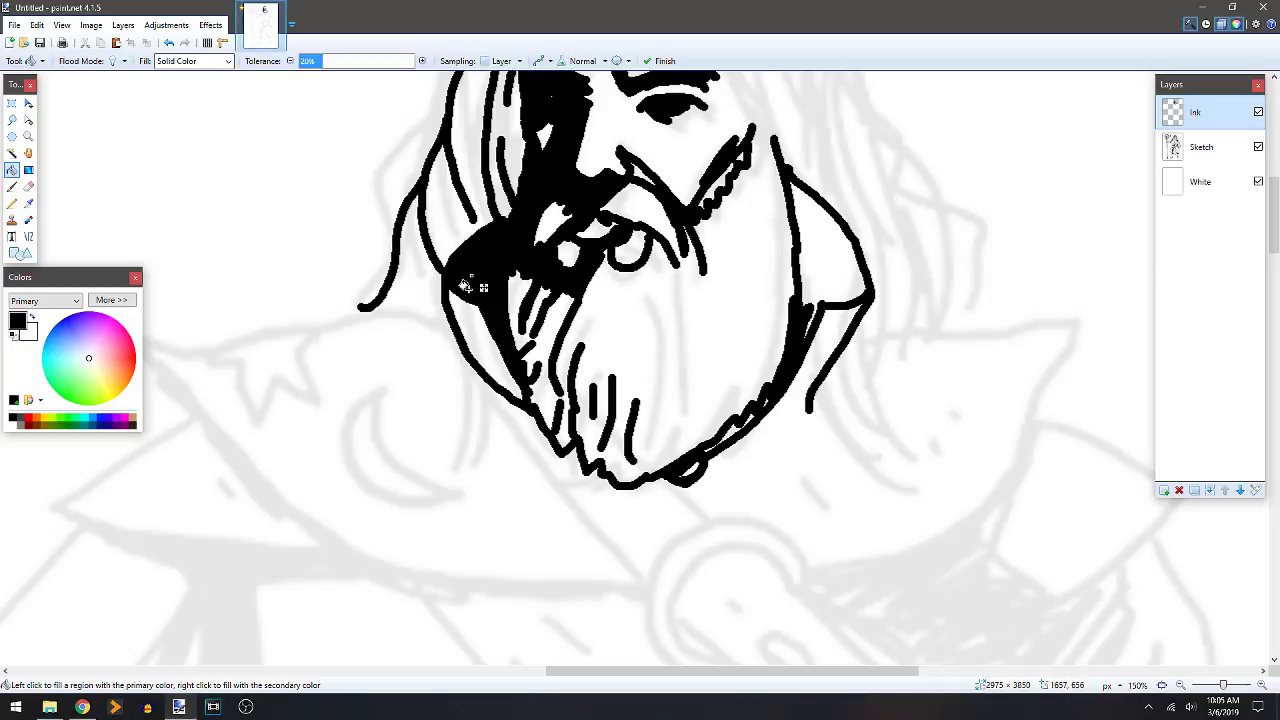
click(818, 267)
key(b)
mouse_move(822, 211)
mouse_down()
mouse_move(786, 302)
mouse_move(776, 292)
mouse_move(808, 330)
mouse_move(821, 380)
mouse_move(771, 332)
mouse_move(823, 246)
mouse_up()
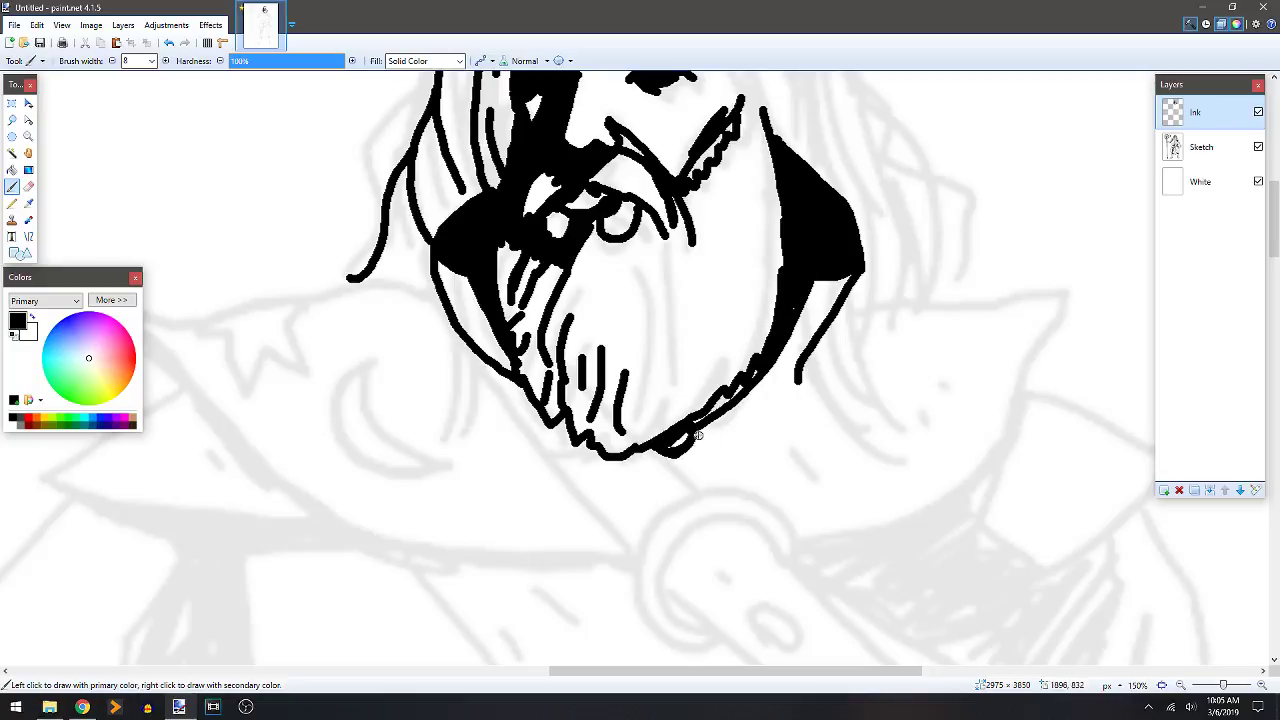
Ink the segmented trim that curves under the lit-side collar from the beard tip, with short cross lines along it.
mouse_move(708, 433)
mouse_down()
mouse_move(769, 408)
mouse_move(804, 366)
mouse_up()
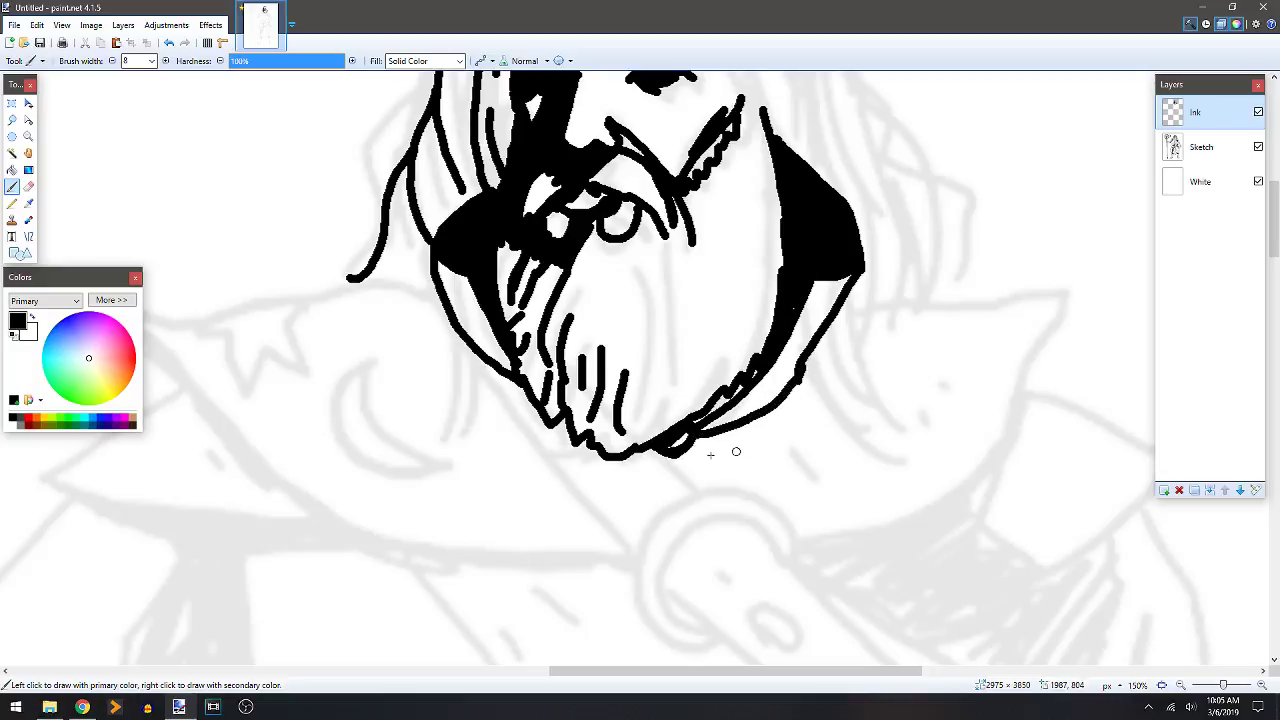
mouse_move(689, 447)
mouse_down()
mouse_move(793, 420)
mouse_move(817, 380)
mouse_move(810, 352)
mouse_up()
drag(778, 418, 784, 404)
drag(789, 410, 818, 382)
Ink the lit-side hairline from the parting down to the cheek and thicken it along the forehead.
drag(706, 316, 714, 302)
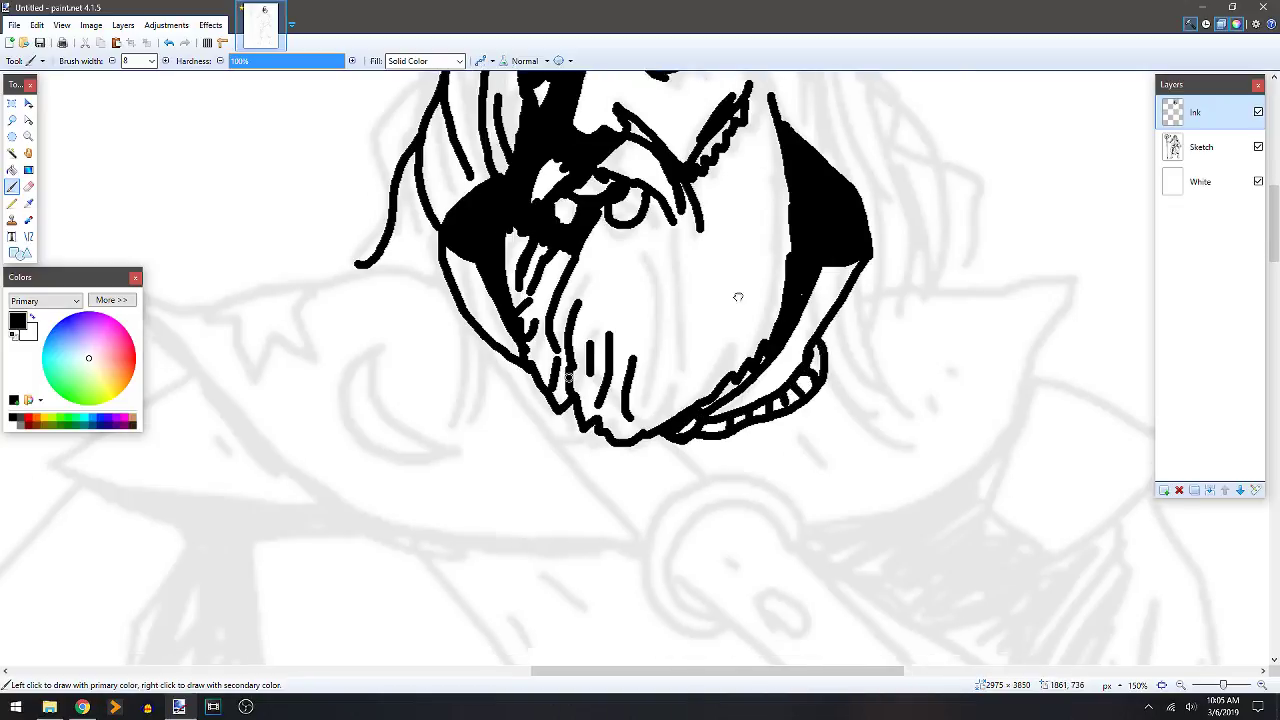
scroll(714, 302, left, 5)
scroll(714, 302, down, 1)
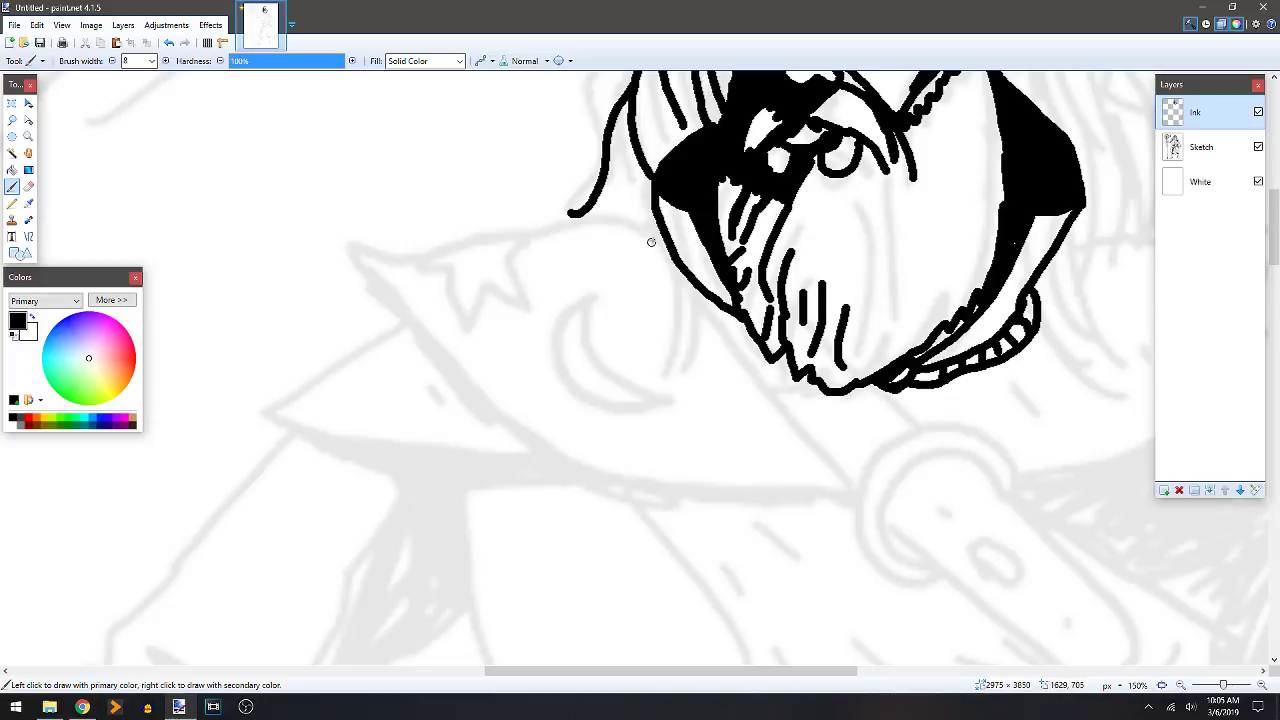
scroll(662, 275, up, 5)
scroll(662, 275, right, 3)
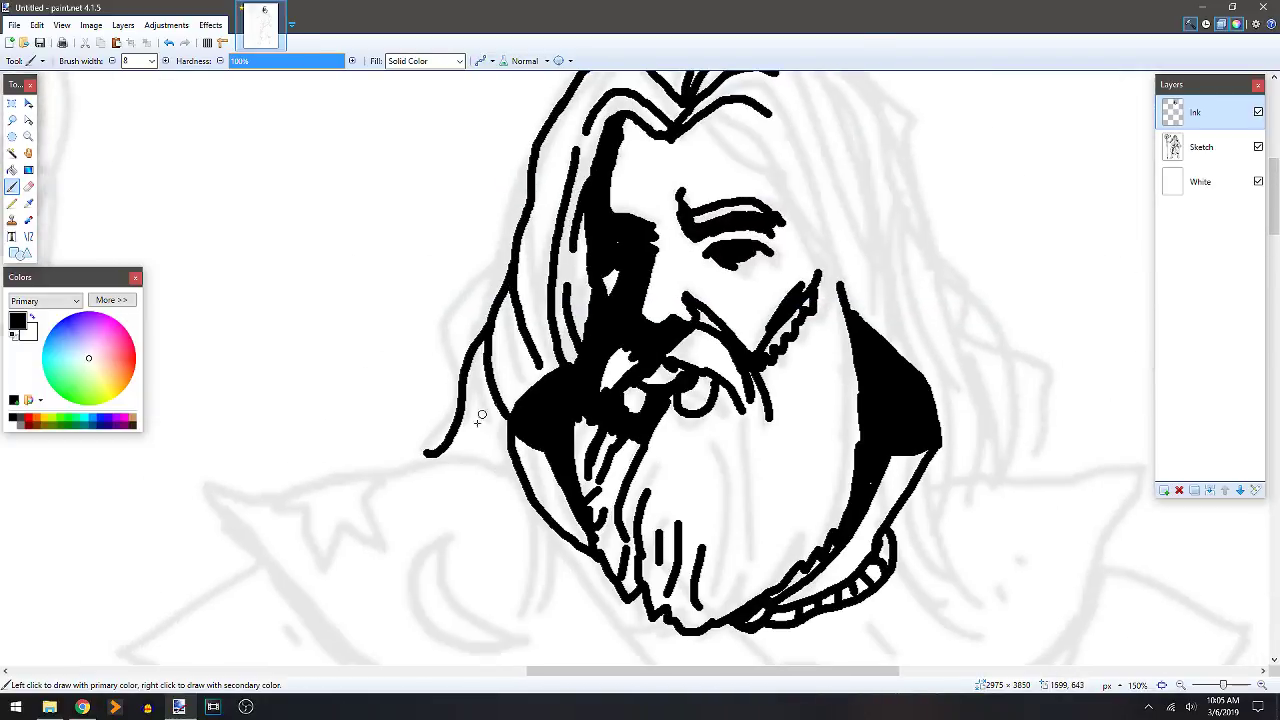
scroll(606, 262, up, 3)
scroll(606, 262, right, 2)
mouse_move(606, 262)
mouse_down()
mouse_move(648, 249)
mouse_move(698, 302)
mouse_move(734, 376)
mouse_move(785, 420)
mouse_up()
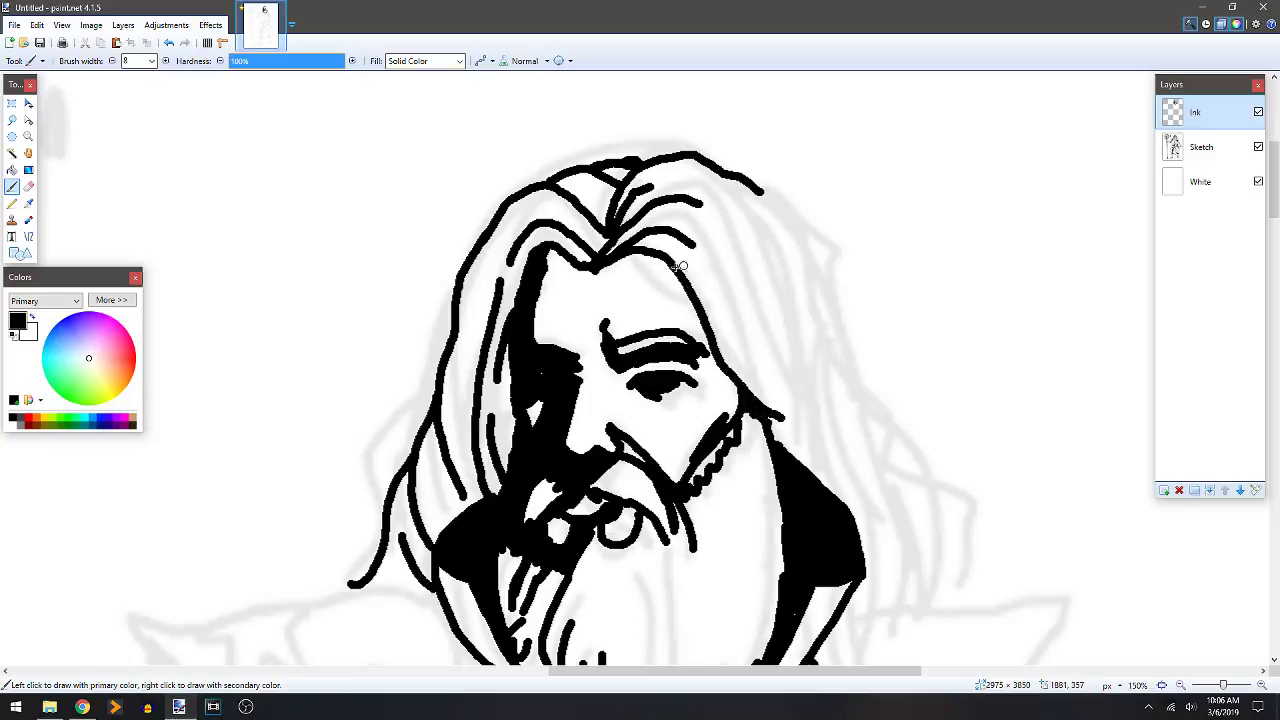
mouse_move(632, 257)
mouse_down()
mouse_move(702, 326)
mouse_move(653, 258)
mouse_up()
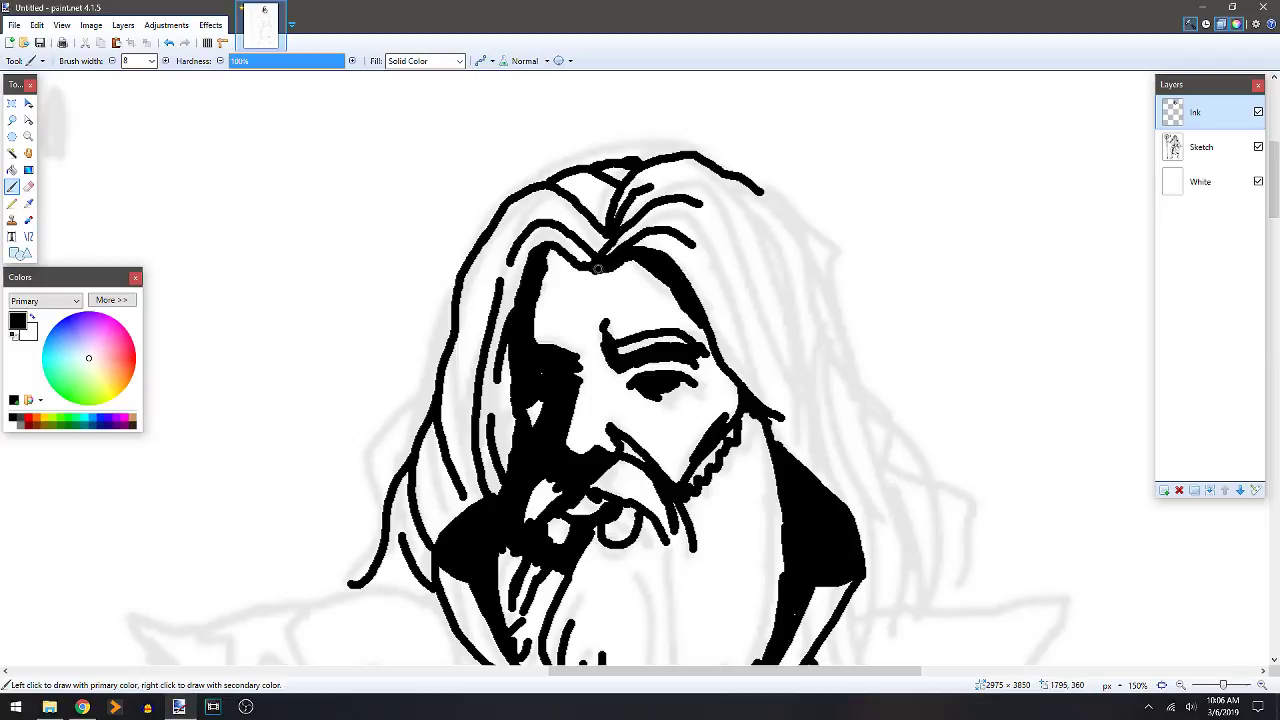
Ink the wavy outer contour of the lit-side hair from the crown down, and the curled lock hanging over the collar.
drag(872, 270, 737, 214)
mouse_move(634, 143)
mouse_down()
mouse_move(658, 162)
mouse_move(720, 326)
mouse_move(820, 500)
mouse_move(806, 556)
mouse_up()
scroll(785, 436, down, 1)
scroll(785, 436, down, 1)
scroll(785, 436, right, 1)
mouse_move(708, 324)
mouse_down()
mouse_move(710, 436)
mouse_move(726, 536)
mouse_move(737, 536)
mouse_move(712, 549)
mouse_move(680, 513)
mouse_move(648, 510)
mouse_move(650, 525)
mouse_move(633, 495)
mouse_up()
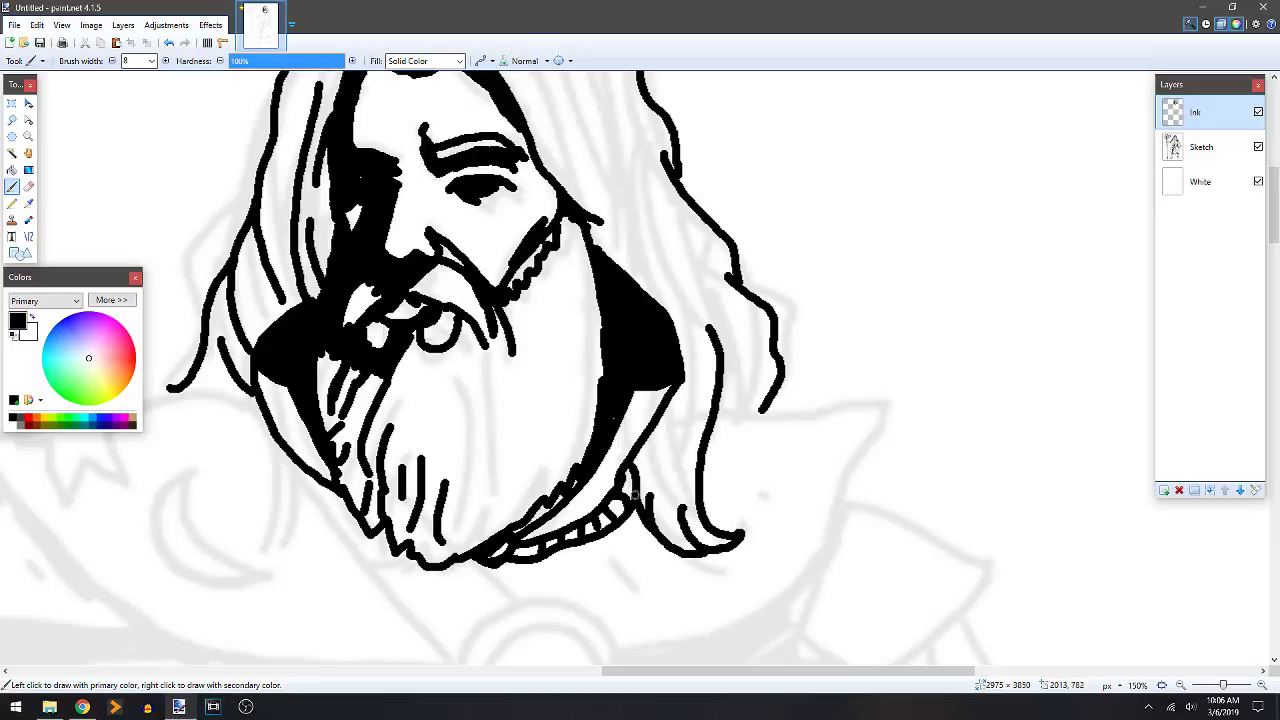
Ink the flowing strands inside the lit-side hair and the top edge of the shoulder mantle beside it.
scroll(738, 345, up, 2)
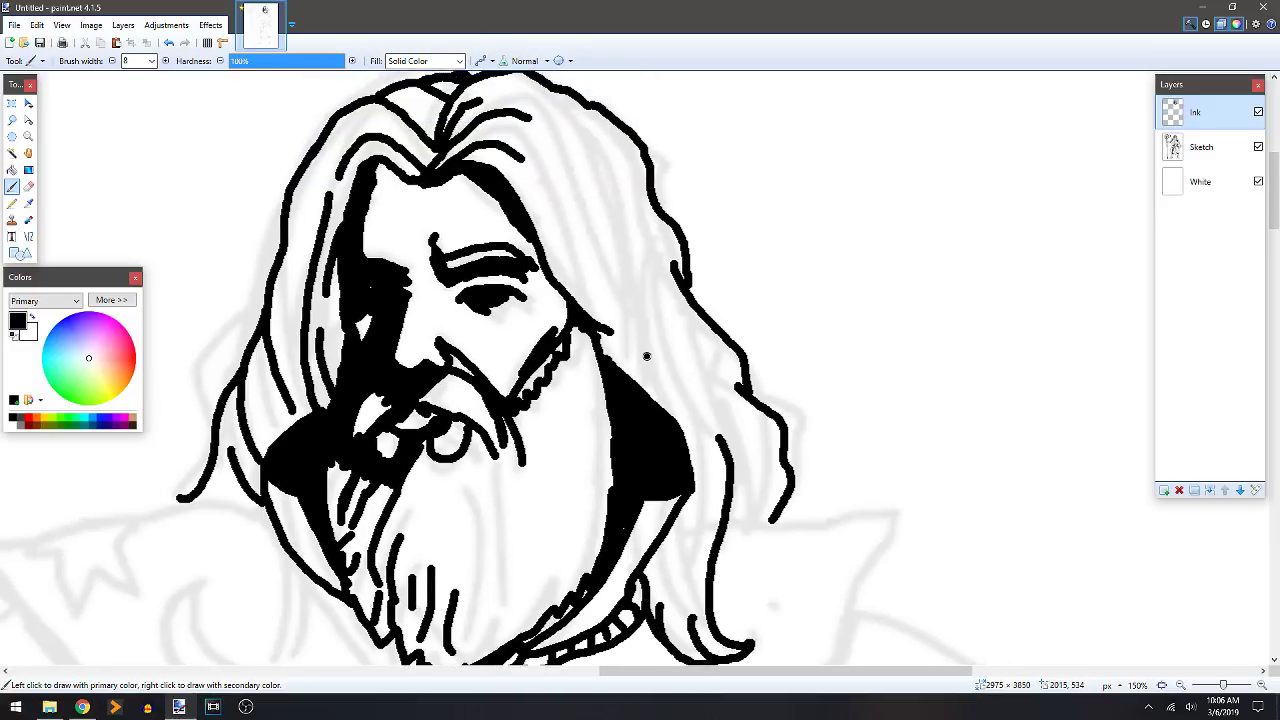
drag(646, 356, 695, 416)
drag(729, 440, 734, 446)
drag(729, 523, 890, 514)
drag(550, 201, 618, 300)
drag(607, 257, 712, 380)
mouse_move(688, 332)
mouse_down()
mouse_move(745, 397)
mouse_move(753, 521)
mouse_up()
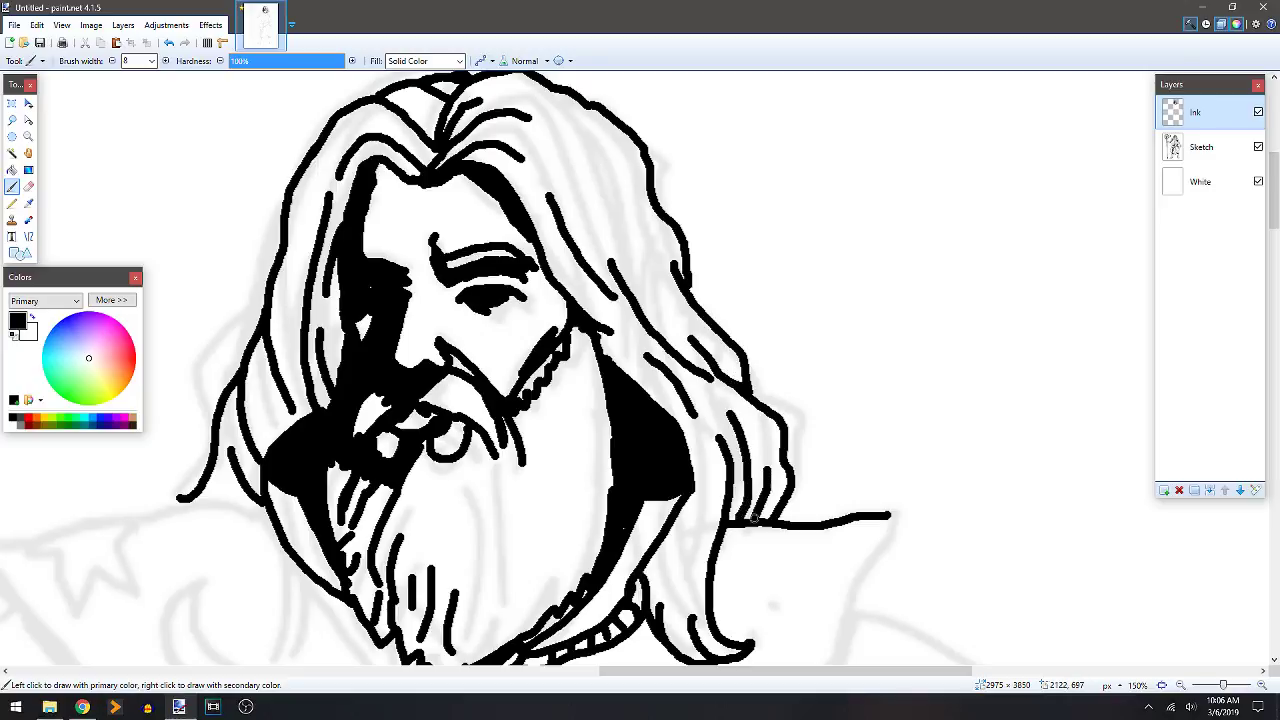
mouse_move(693, 478)
mouse_down()
mouse_move(686, 575)
mouse_move(660, 540)
mouse_move(686, 505)
mouse_move(672, 528)
mouse_up()
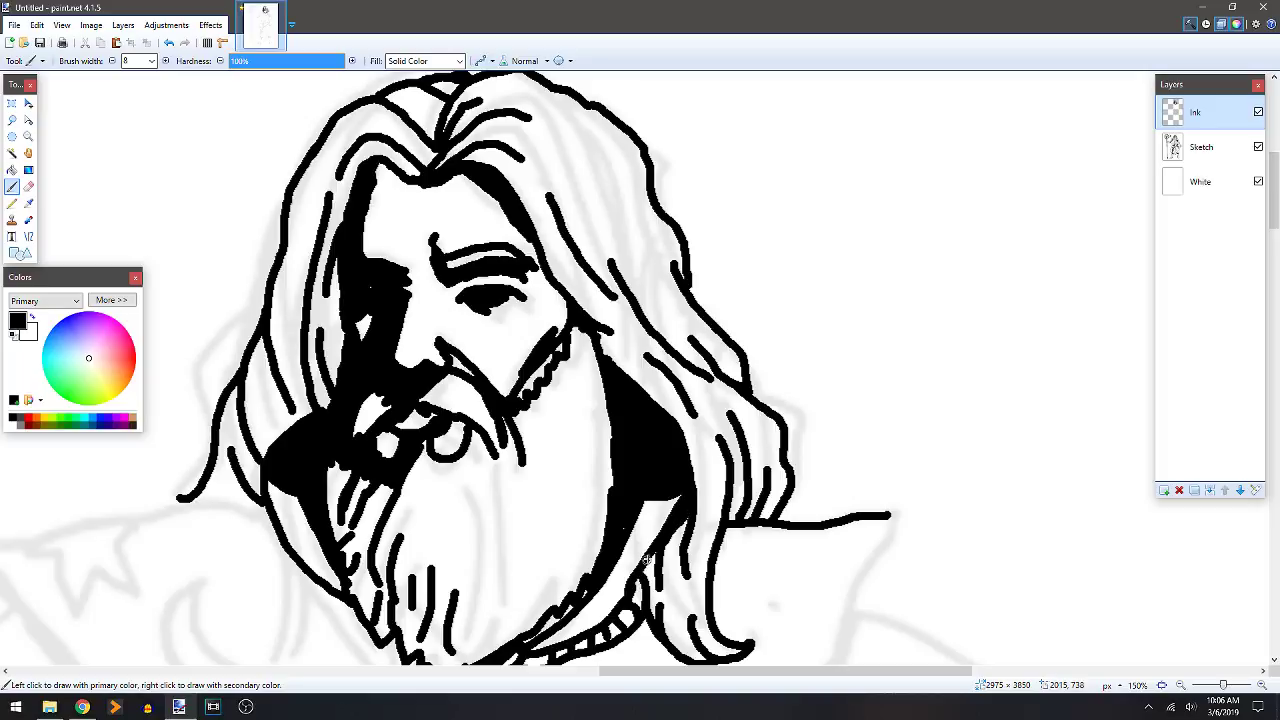
Ink the long strands running down from the crown through the upper part of the hair.
scroll(591, 177, up, 2)
mouse_move(643, 349)
mouse_down()
mouse_move(580, 228)
mouse_move(518, 174)
mouse_move(487, 172)
mouse_up()
mouse_move(592, 186)
mouse_down()
mouse_move(630, 272)
mouse_move(680, 336)
mouse_move(640, 244)
mouse_up()
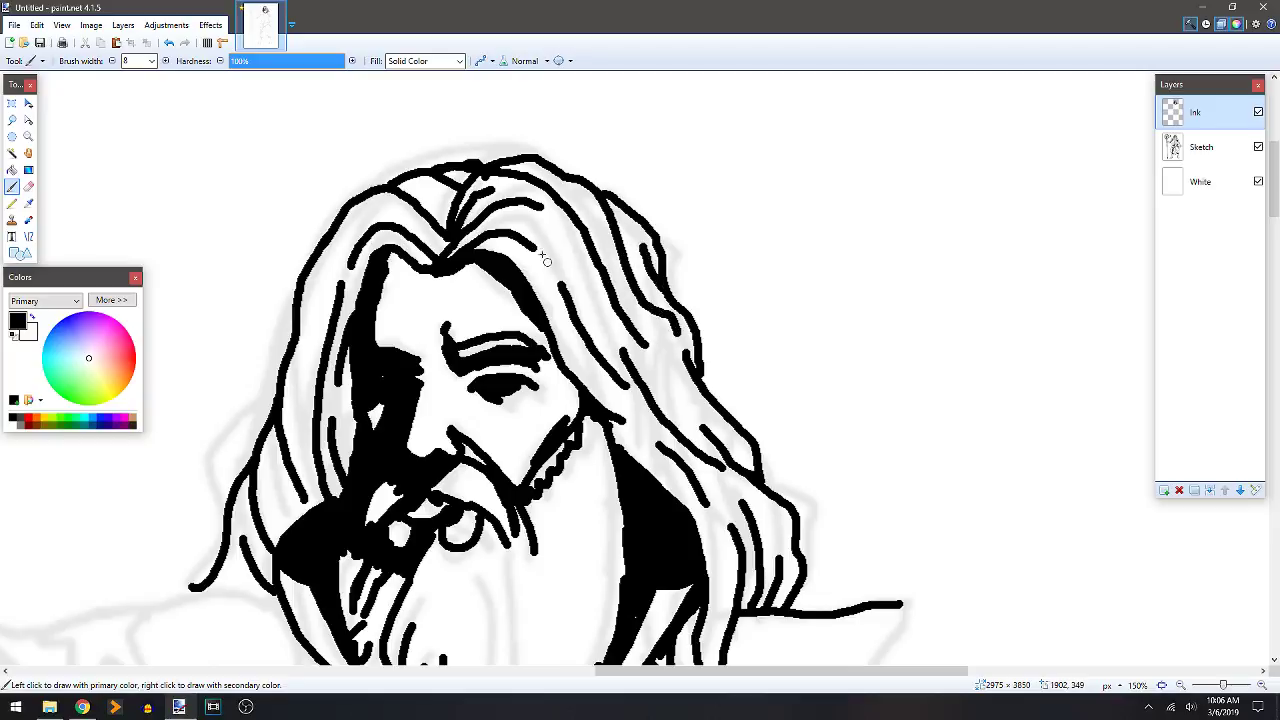
scroll(480, 262, down, 1)
scroll(480, 262, left, 3)
drag(466, 210, 428, 288)
Ink the top edge of the dark-side shoulder mantle out to its point and its long curved lower edge.
scroll(430, 288, down, 3)
scroll(430, 288, right, 2)
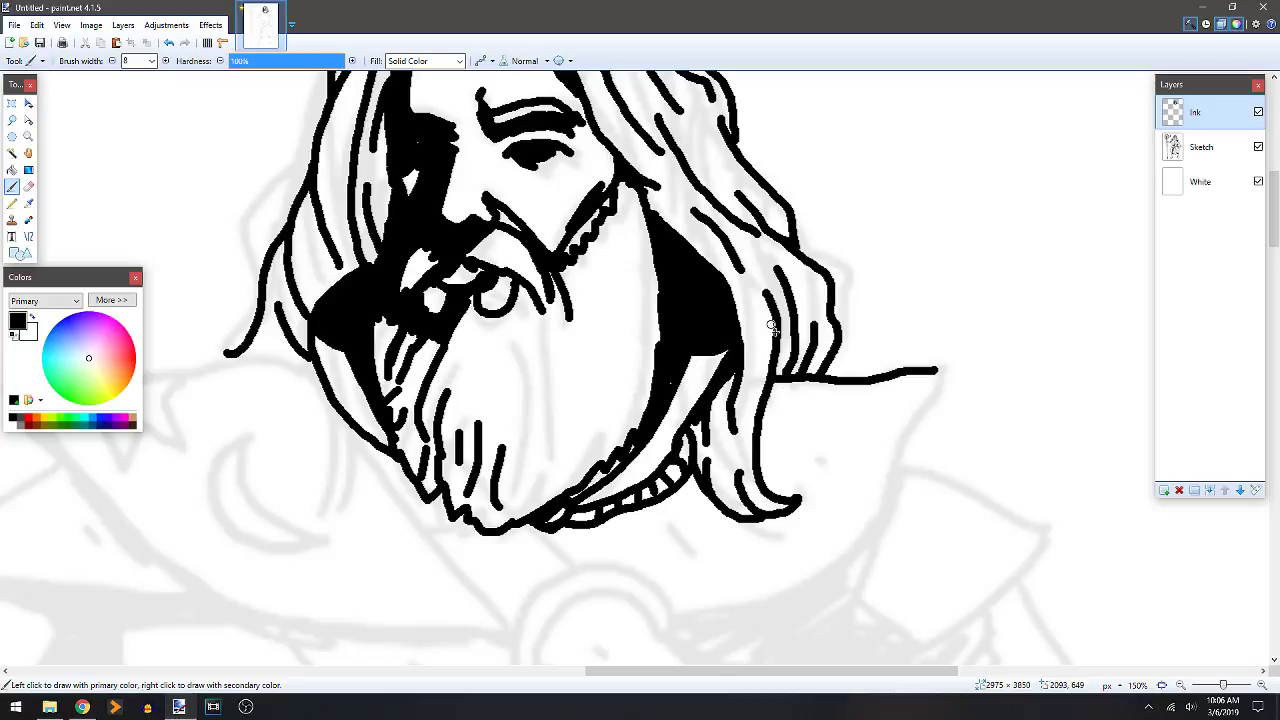
scroll(462, 312, down, 1)
scroll(462, 312, left, 4)
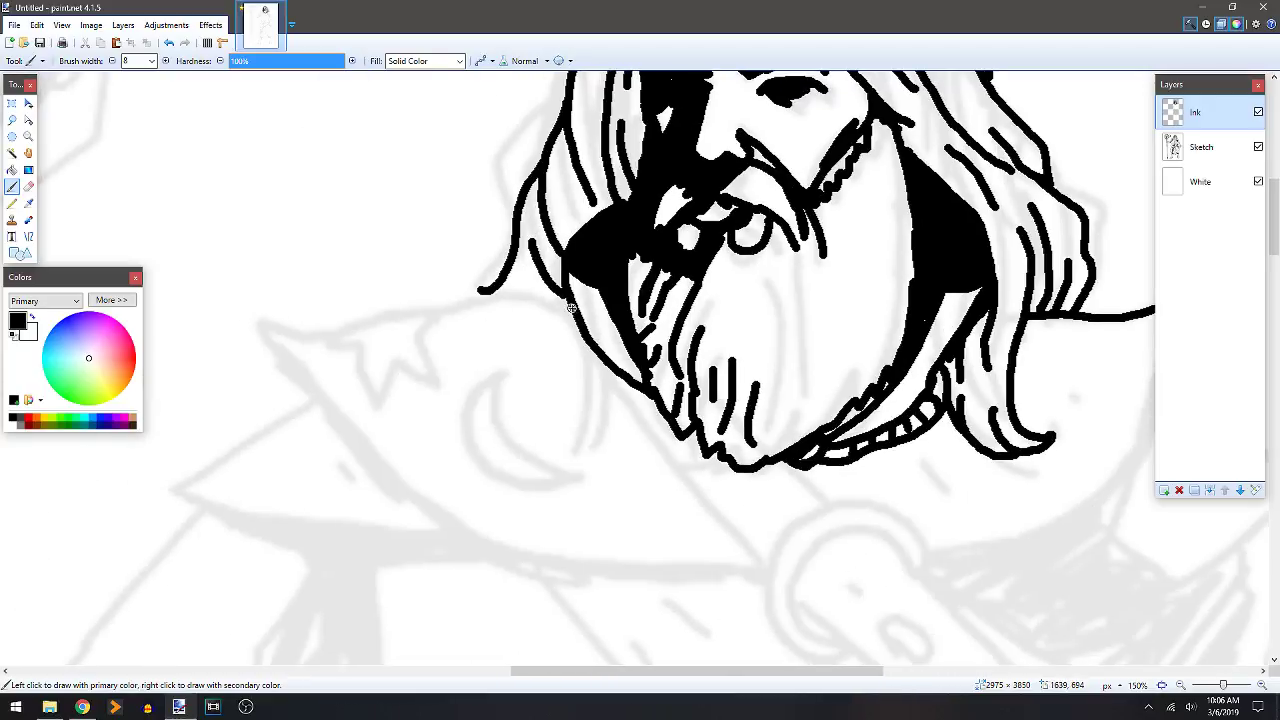
mouse_move(556, 306)
mouse_down()
mouse_move(436, 297)
mouse_move(284, 332)
mouse_move(268, 314)
mouse_up()
drag(400, 360, 443, 237)
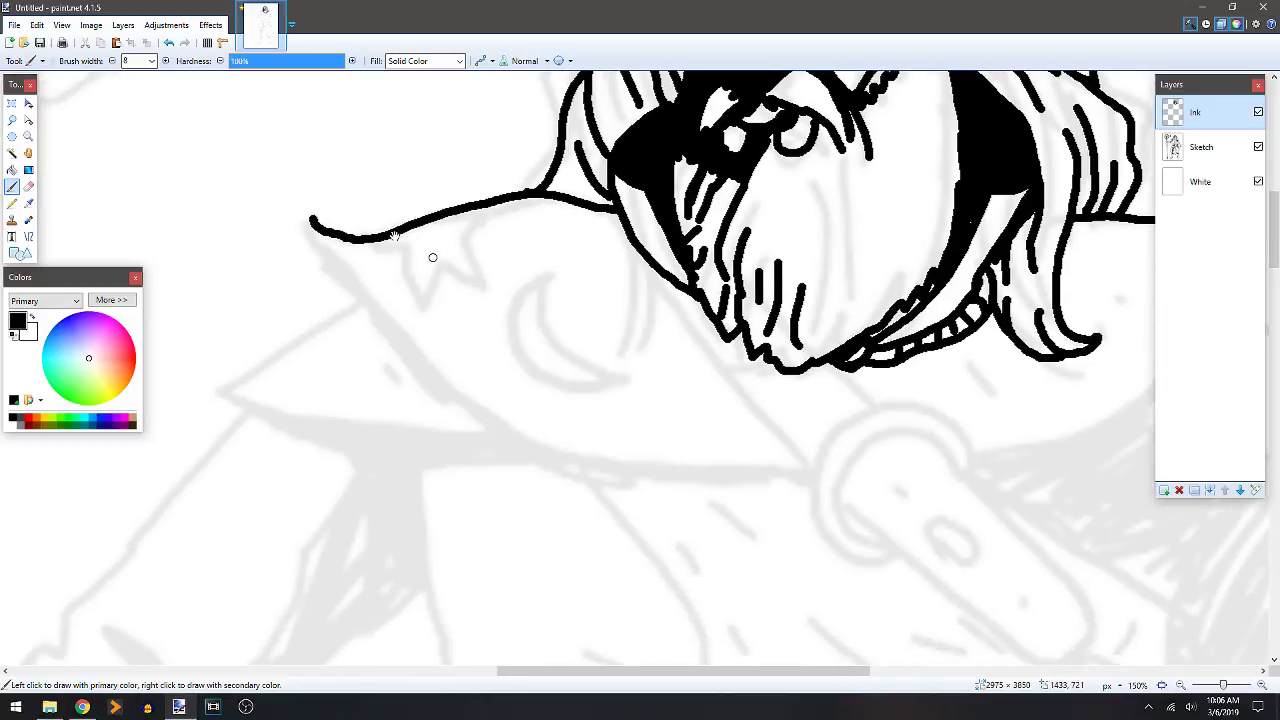
mouse_move(310, 241)
mouse_down()
mouse_move(420, 368)
mouse_move(524, 446)
mouse_move(620, 478)
mouse_move(733, 492)
mouse_move(803, 482)
mouse_up()
Outline the pointed lower layer that sticks out beneath the dark-side shoulder mantle.
scroll(572, 340, down, 1)
scroll(500, 270, left, 3)
drag(531, 242, 391, 320)
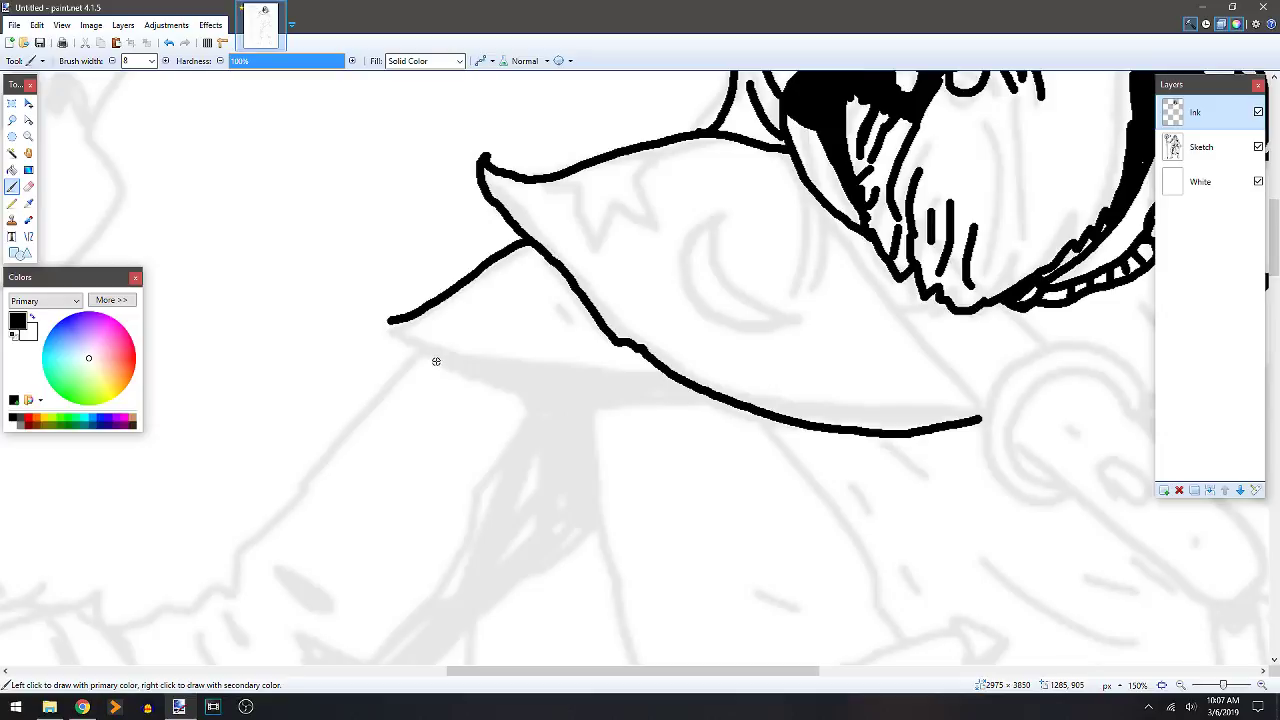
drag(678, 380, 391, 330)
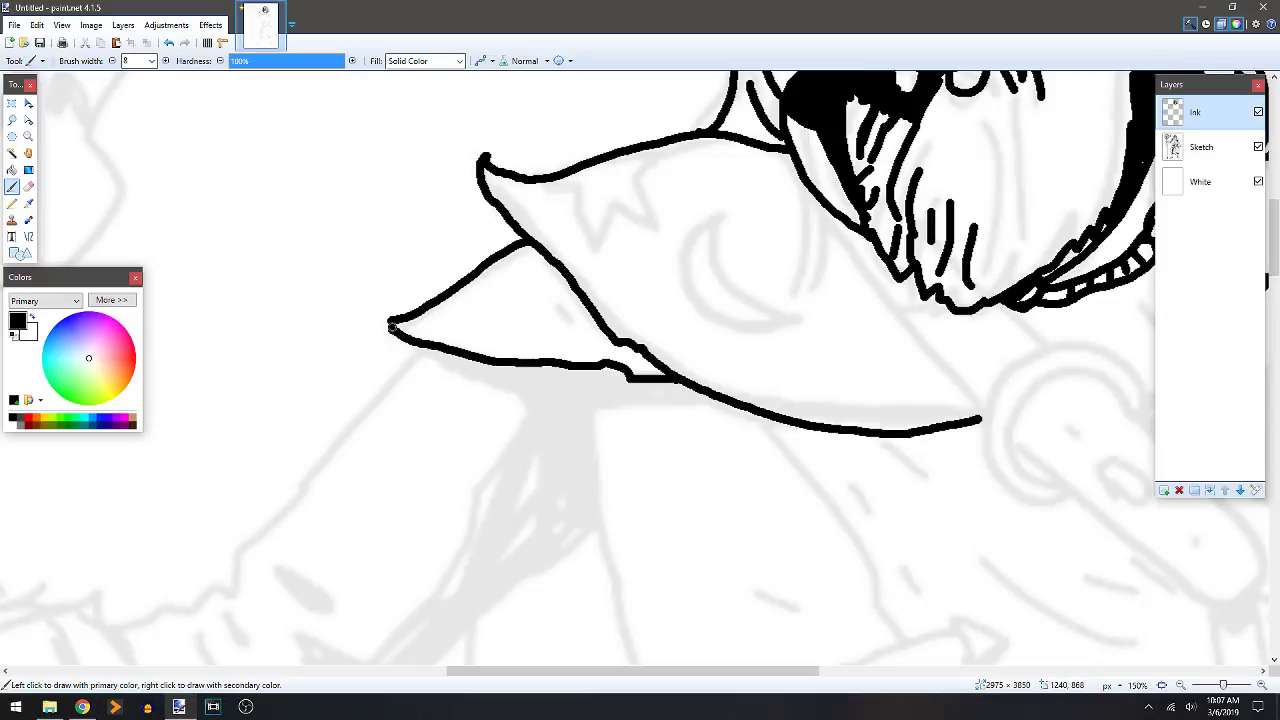
Add small marks to the pointed lower layer, and outline and fill its shadow strip beneath the mantle with black.
drag(546, 311, 500, 350)
drag(670, 285, 493, 346)
drag(375, 281, 446, 380)
key(f)
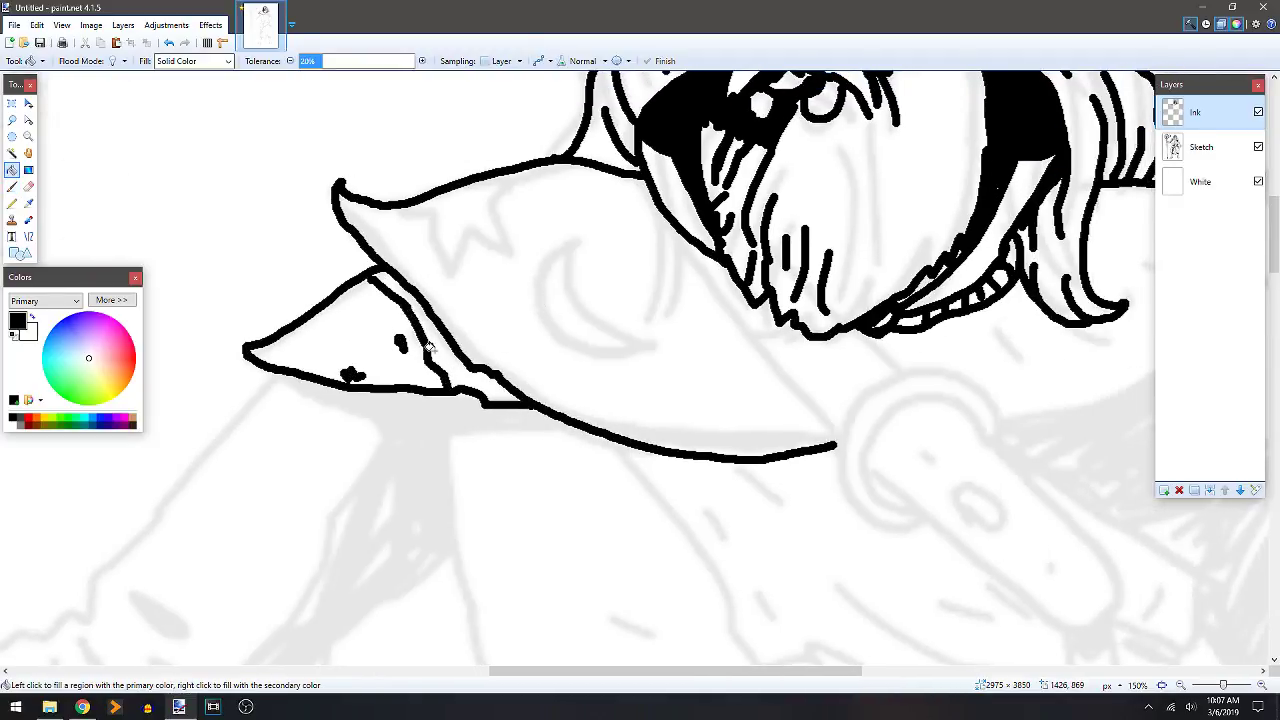
click(432, 347)
Ink the partial star emblem along the upper edge of the dark-side mantle with the brush.
key(b)
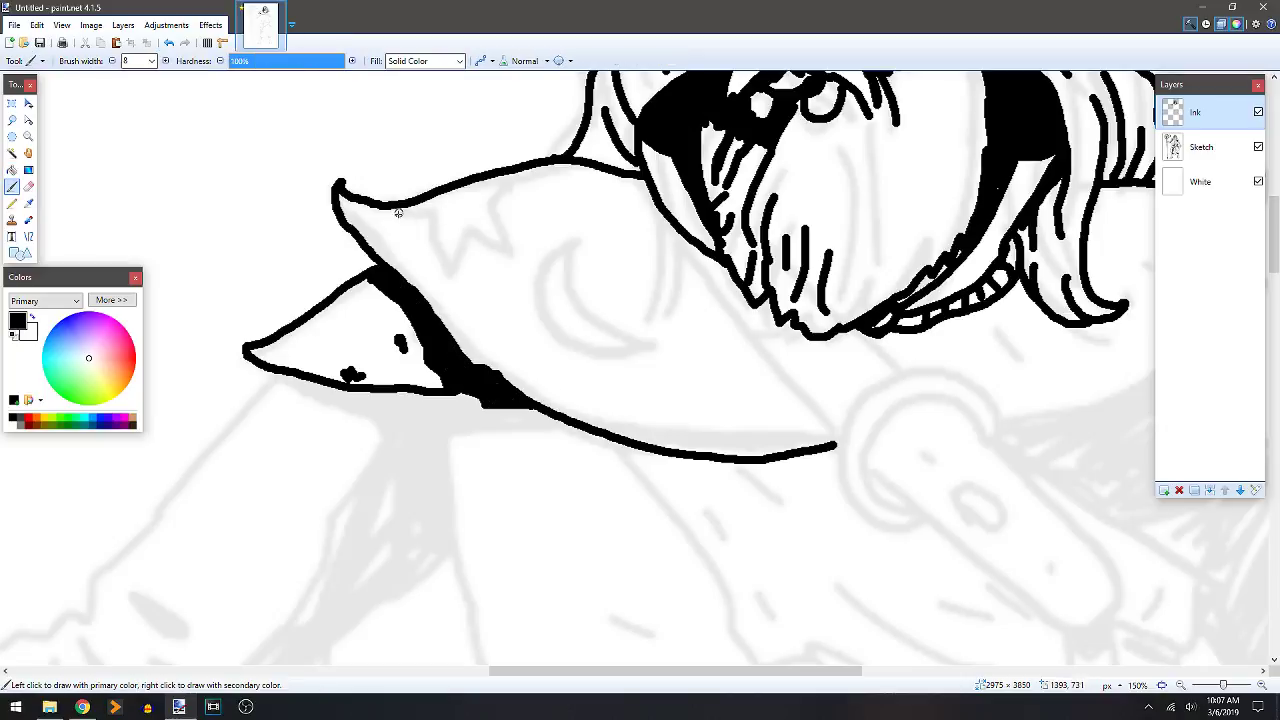
mouse_move(394, 208)
mouse_down()
mouse_move(440, 214)
mouse_move(452, 272)
mouse_move(472, 236)
mouse_move(498, 242)
mouse_move(499, 200)
mouse_move(530, 168)
mouse_up()
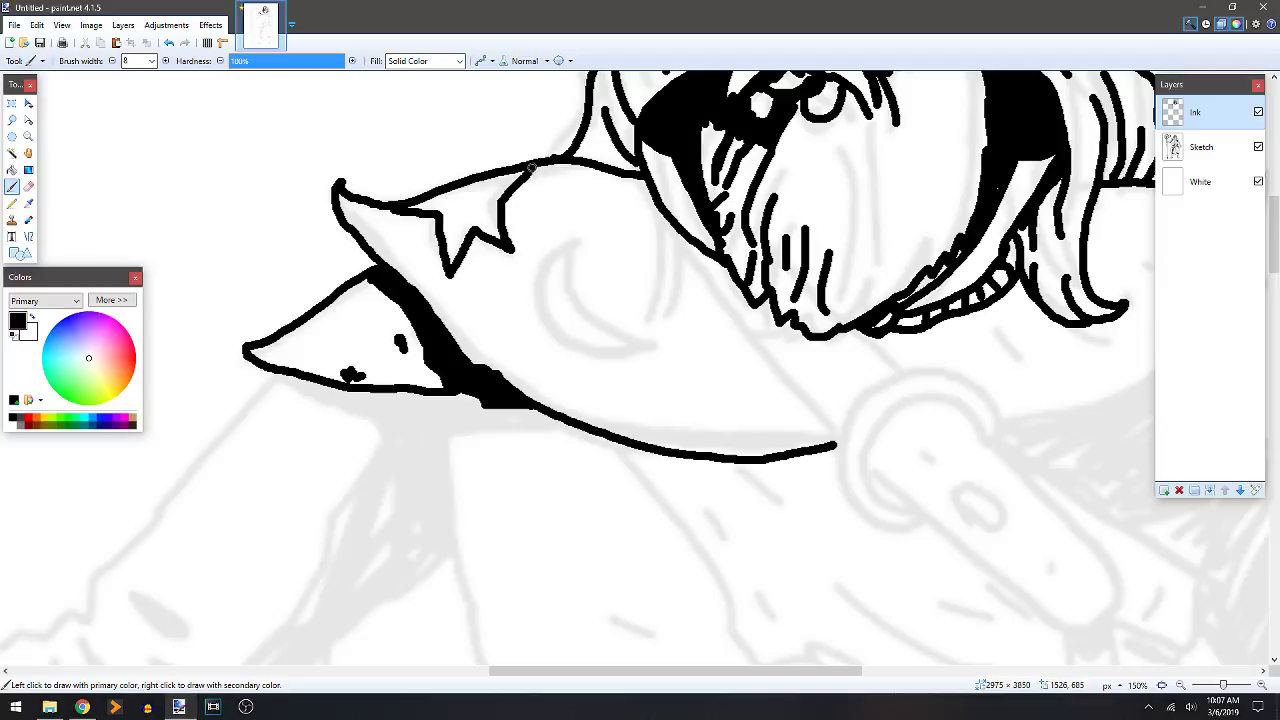
Ink the crescent moon on the dark-side mantle, and add small marks and hair-lock shading on the light-side mantle.
mouse_move(588, 238)
mouse_down()
mouse_move(572, 268)
mouse_move(600, 326)
mouse_move(657, 341)
mouse_up()
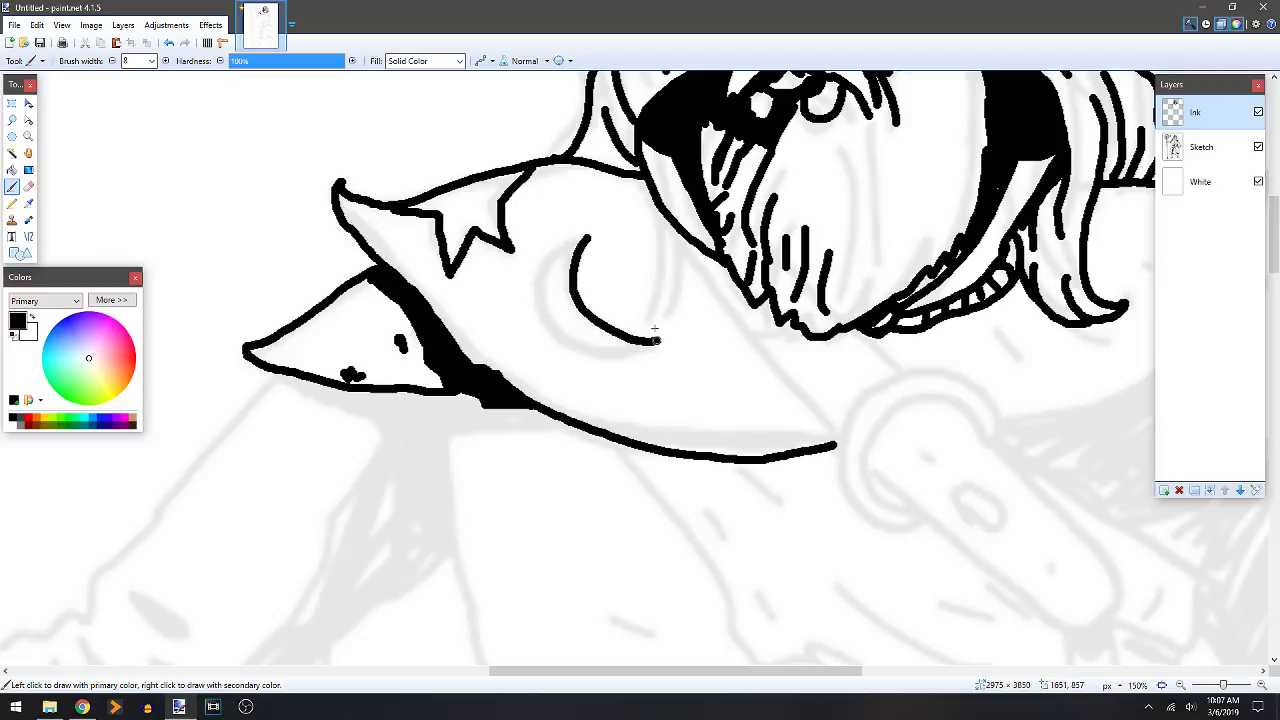
mouse_move(586, 237)
mouse_down()
mouse_move(555, 262)
mouse_move(537, 316)
mouse_move(590, 366)
mouse_move(641, 357)
mouse_move(661, 335)
mouse_move(543, 348)
mouse_up()
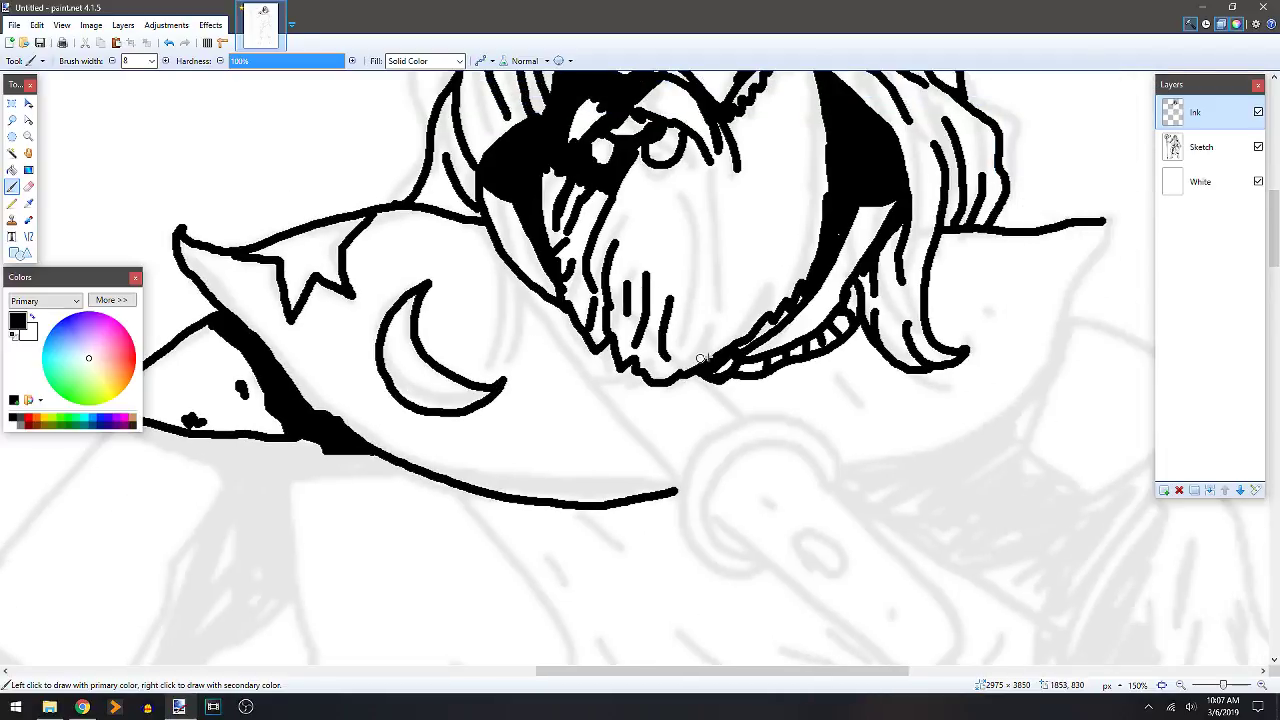
drag(752, 423, 680, 371)
mouse_move(737, 311)
mouse_down()
mouse_move(754, 341)
mouse_move(832, 328)
mouse_move(780, 301)
mouse_move(789, 309)
mouse_up()
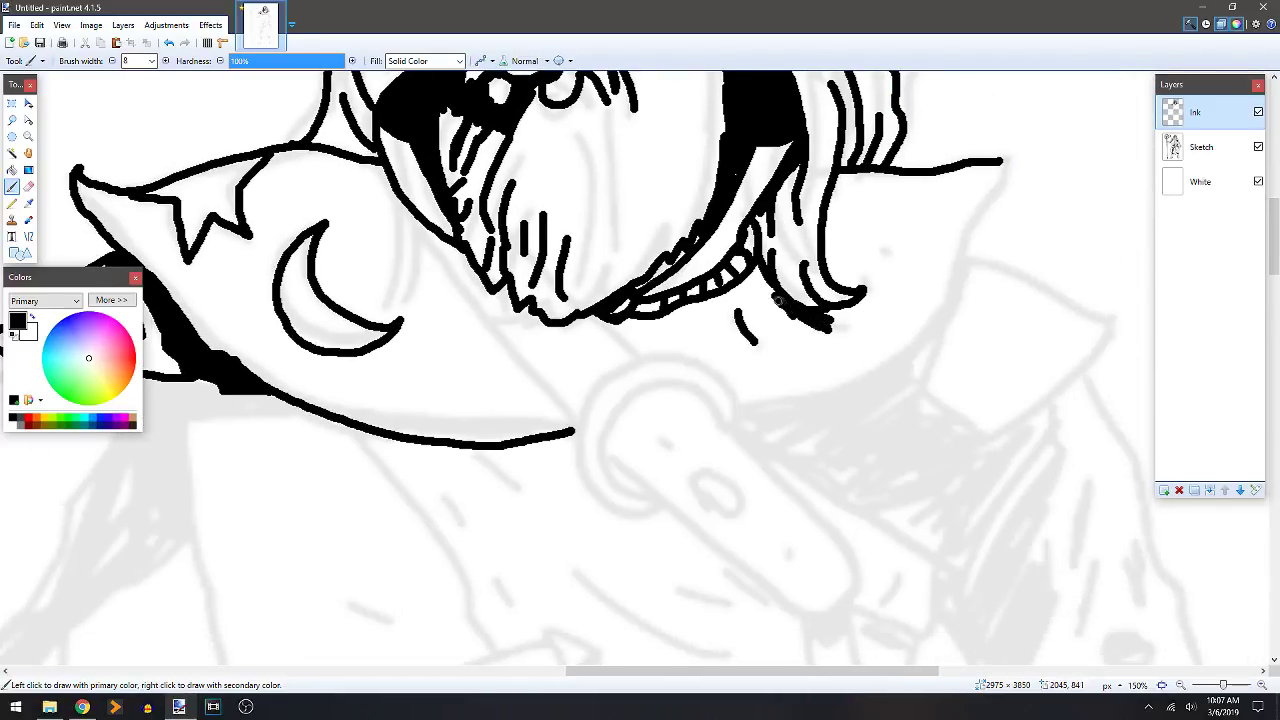
drag(886, 232, 891, 244)
Ink the two diagonal edges running down from the beard, and the outer and inner outlines of the round clasp ring.
drag(601, 324, 644, 355)
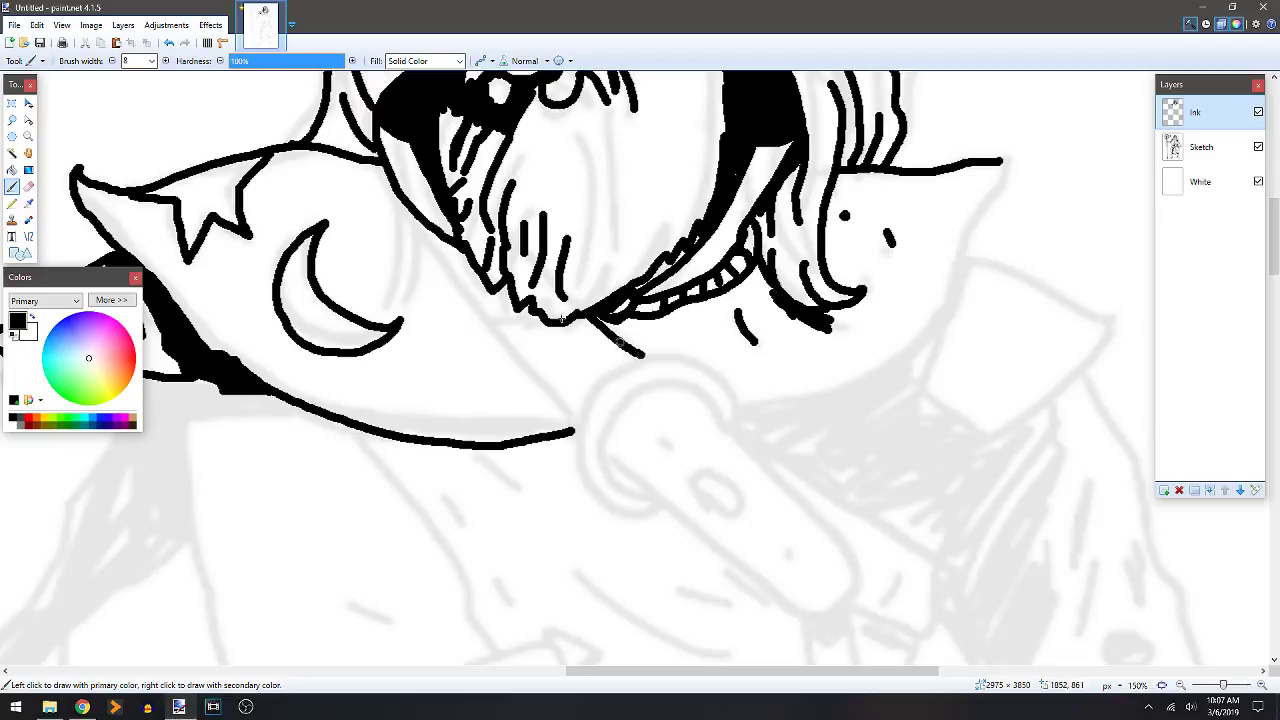
drag(476, 305, 578, 411)
scroll(655, 405, down, 2)
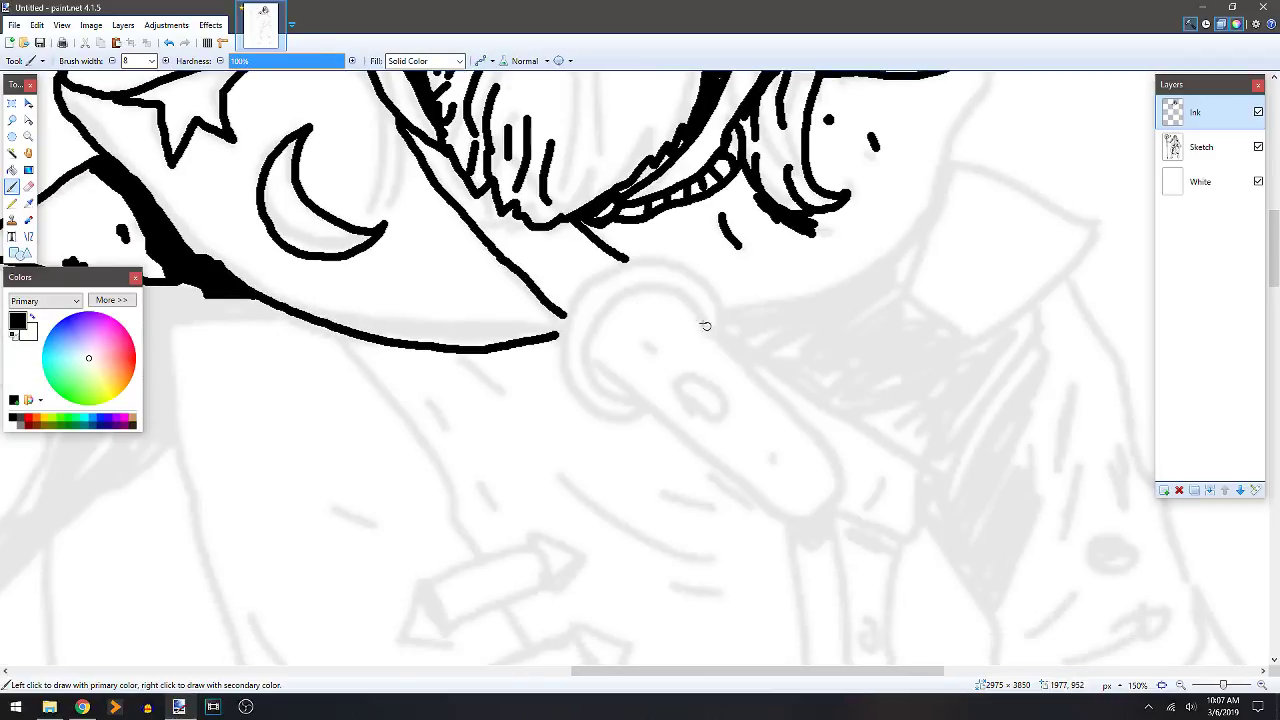
mouse_move(713, 333)
mouse_down()
mouse_move(709, 292)
mouse_move(656, 266)
mouse_move(596, 280)
mouse_move(560, 330)
mouse_up()
key(ctrl+z)
mouse_move(710, 328)
mouse_down()
mouse_move(716, 294)
mouse_move(662, 262)
mouse_move(583, 291)
mouse_move(561, 334)
mouse_move(564, 391)
mouse_move(589, 414)
mouse_move(650, 405)
mouse_up()
mouse_move(704, 325)
mouse_down()
mouse_move(667, 287)
mouse_move(624, 293)
mouse_move(603, 313)
mouse_move(585, 361)
mouse_move(626, 399)
mouse_up()
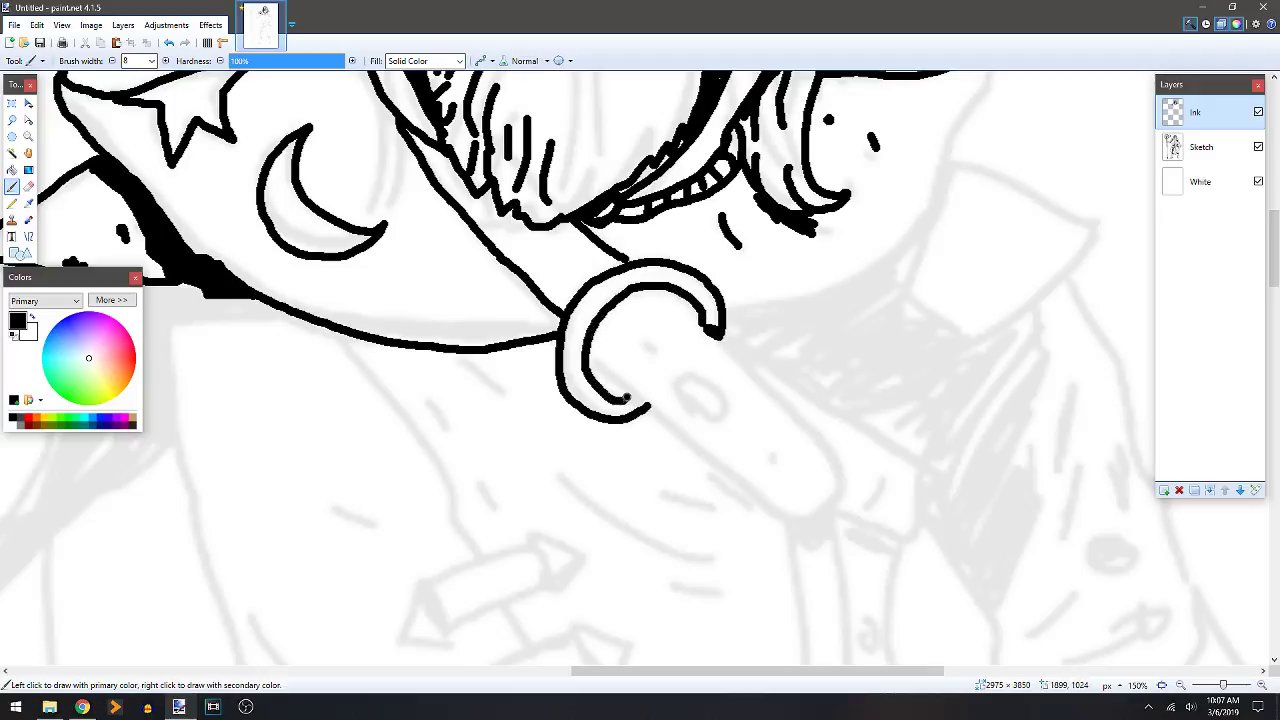
Outline the long rounded strap tab passing through the clasp ring, including both of its sides and its tip.
drag(733, 338, 629, 277)
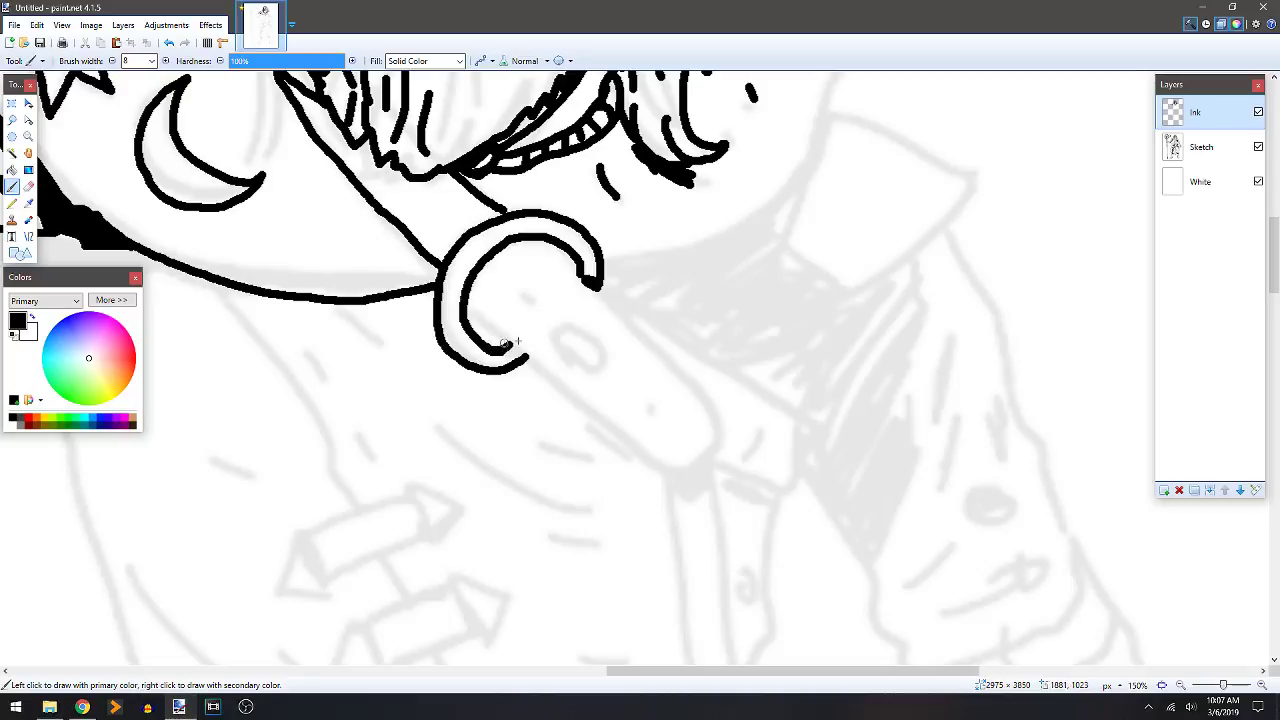
key(e)
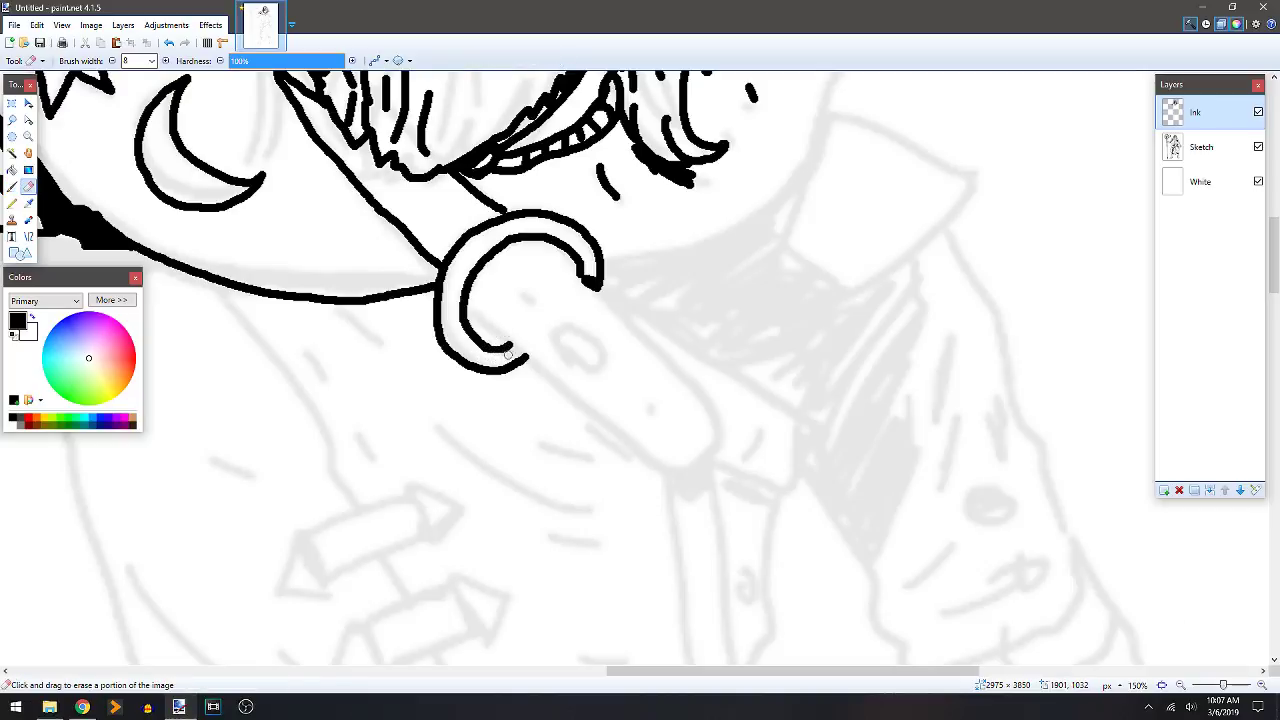
key(b)
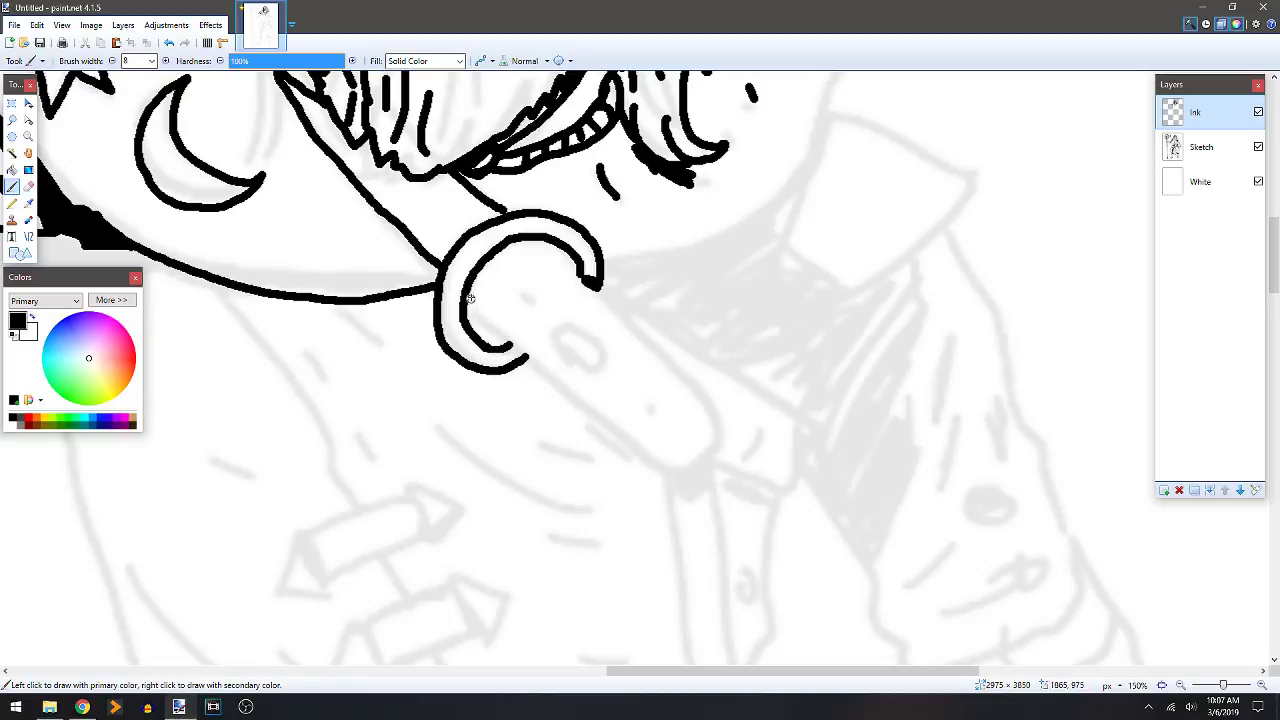
drag(478, 302, 565, 377)
key(ctrl+z)
mouse_move(468, 292)
mouse_down()
mouse_move(514, 348)
mouse_move(661, 455)
mouse_move(702, 444)
mouse_move(709, 408)
mouse_up()
drag(547, 252, 600, 290)
key(ctrl+z)
mouse_move(533, 241)
mouse_down()
mouse_move(671, 356)
mouse_move(710, 410)
mouse_up()
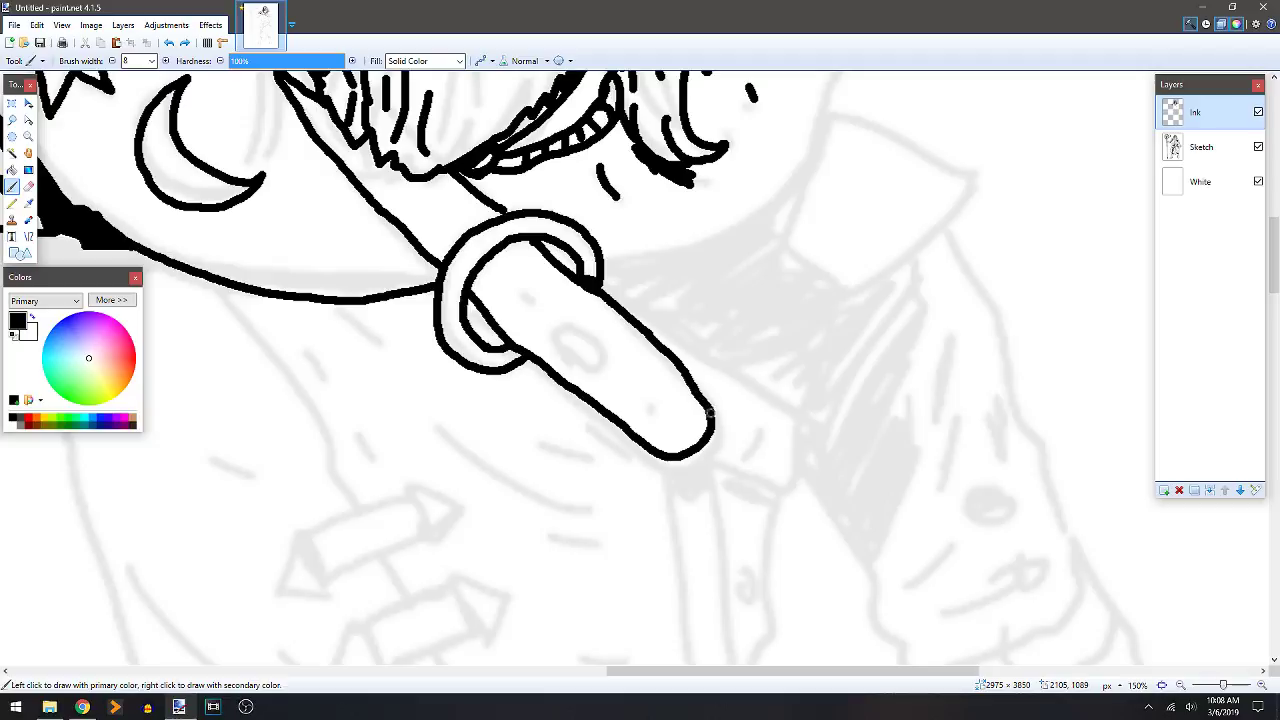
Draw the oval hole and two rivet dots on the strap tab, and shade the inside edge of the clasp ring.
mouse_move(561, 334)
mouse_down()
mouse_move(603, 364)
mouse_move(611, 353)
mouse_move(581, 321)
mouse_move(576, 360)
mouse_up()
drag(526, 291, 523, 298)
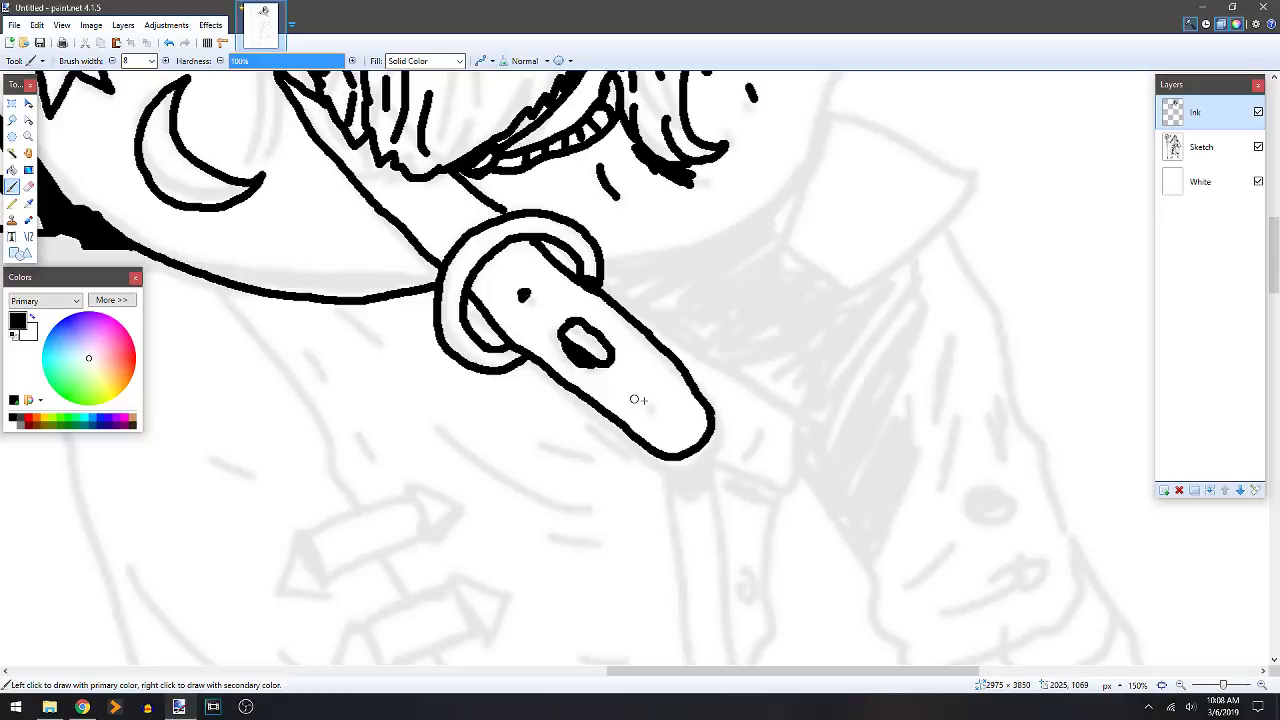
drag(560, 221, 522, 291)
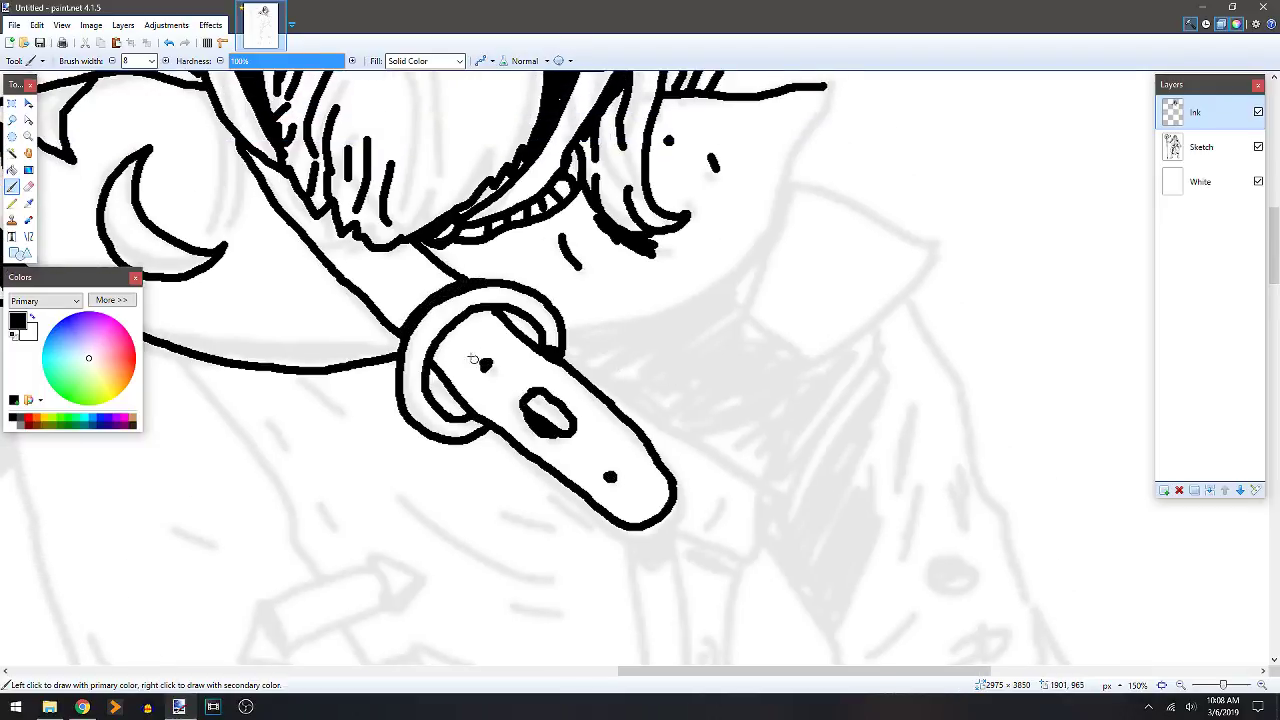
mouse_move(435, 360)
mouse_down()
mouse_move(487, 312)
mouse_move(441, 347)
mouse_up()
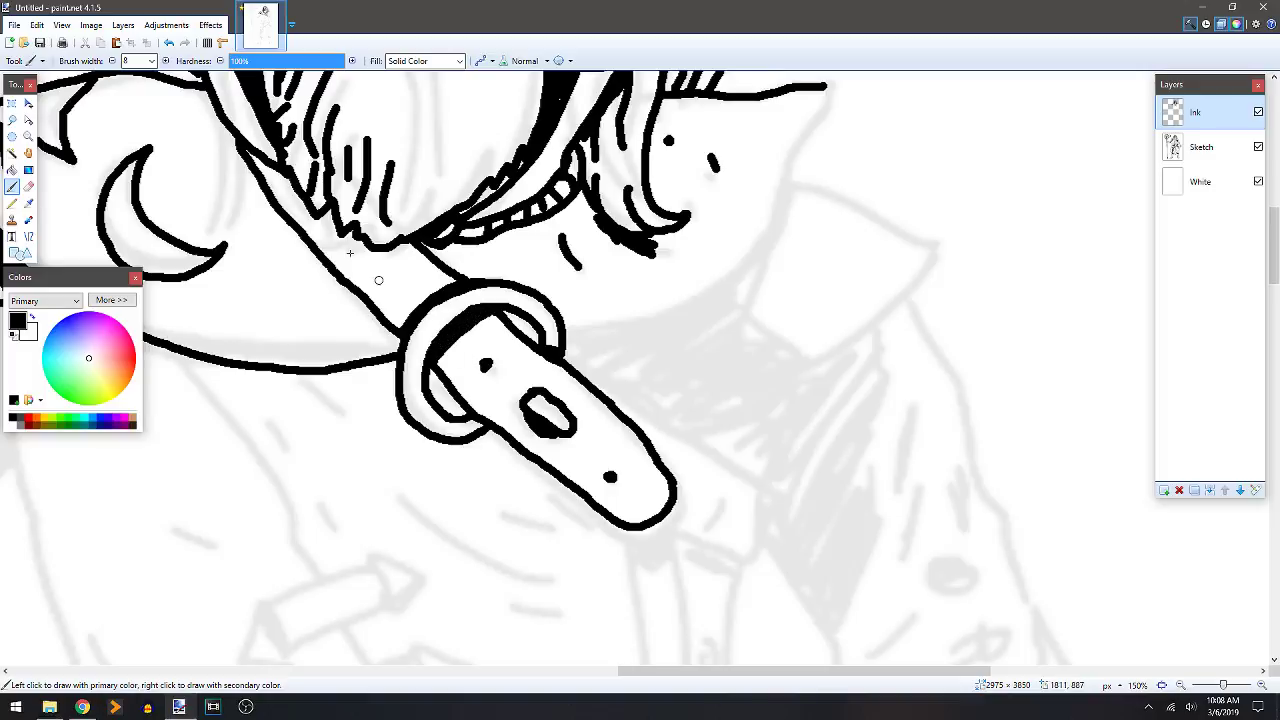
Darken the lower tip of the beard with dense jagged black shading.
mouse_move(372, 246)
mouse_down()
mouse_move(343, 240)
mouse_move(286, 172)
mouse_move(306, 212)
mouse_move(293, 208)
mouse_move(329, 224)
mouse_up()
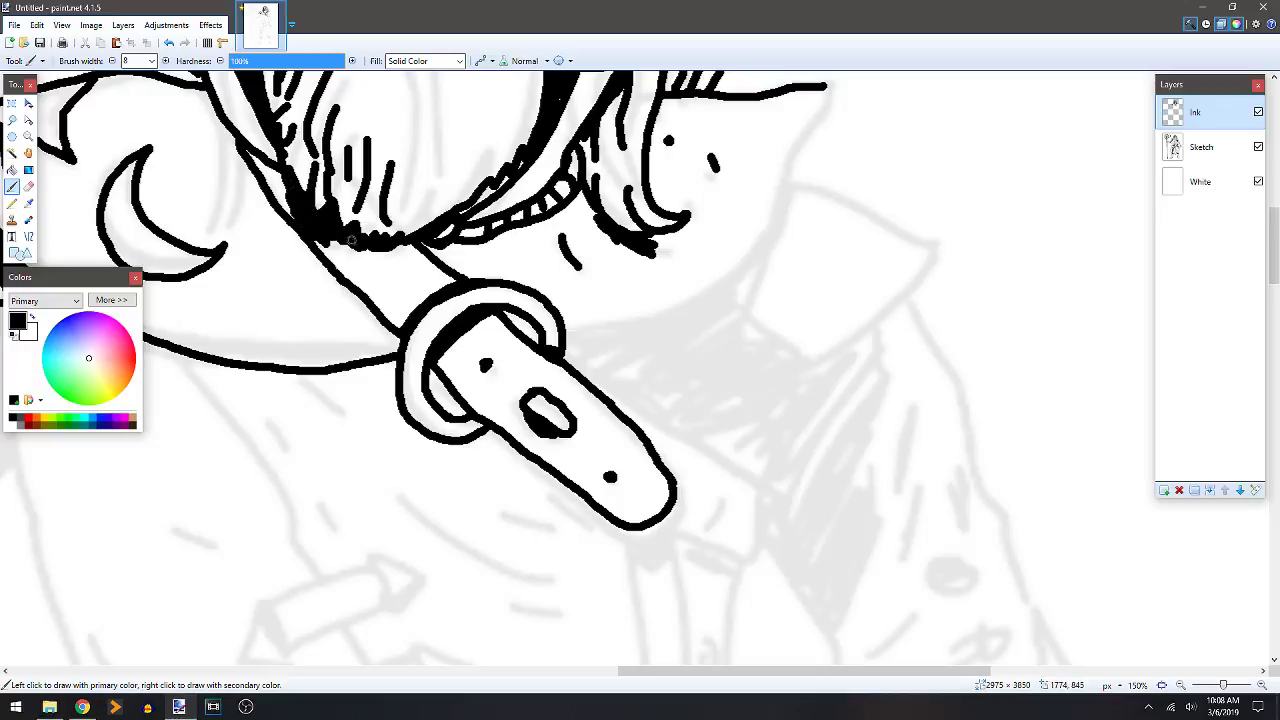
scroll(405, 243, up, 3)
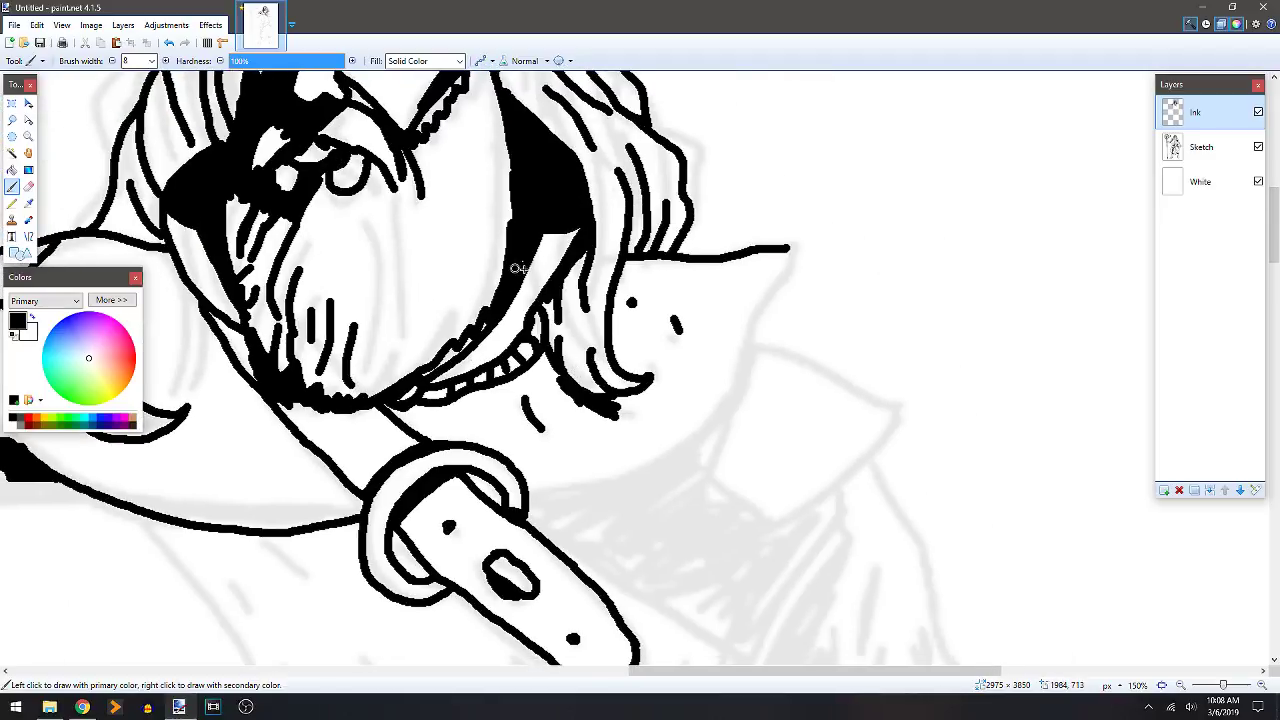
scroll(532, 427, down, 2)
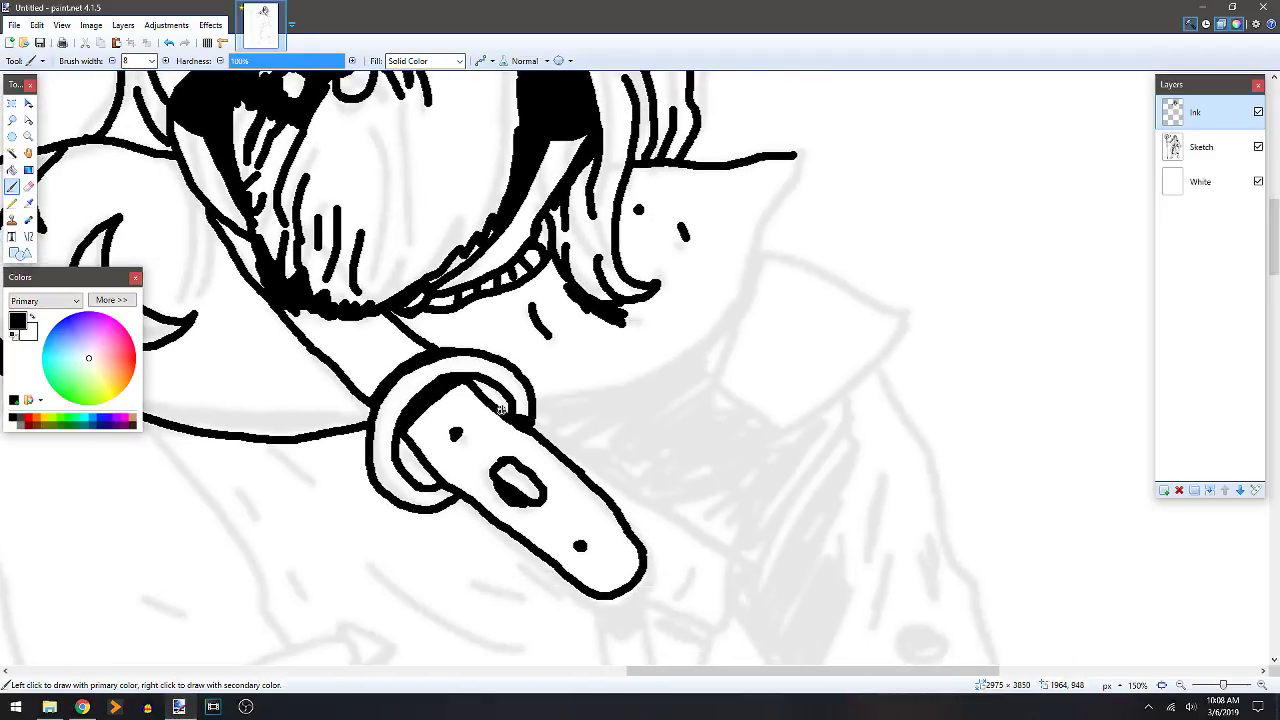
Ink the light-side mantle's lower edge from the clasp ring to its point, and outline the pointed layer beneath it.
mouse_move(538, 404)
mouse_down()
mouse_move(694, 349)
mouse_move(739, 292)
mouse_move(795, 173)
mouse_up()
mouse_move(655, 348)
mouse_down()
mouse_move(583, 354)
mouse_move(516, 326)
mouse_up()
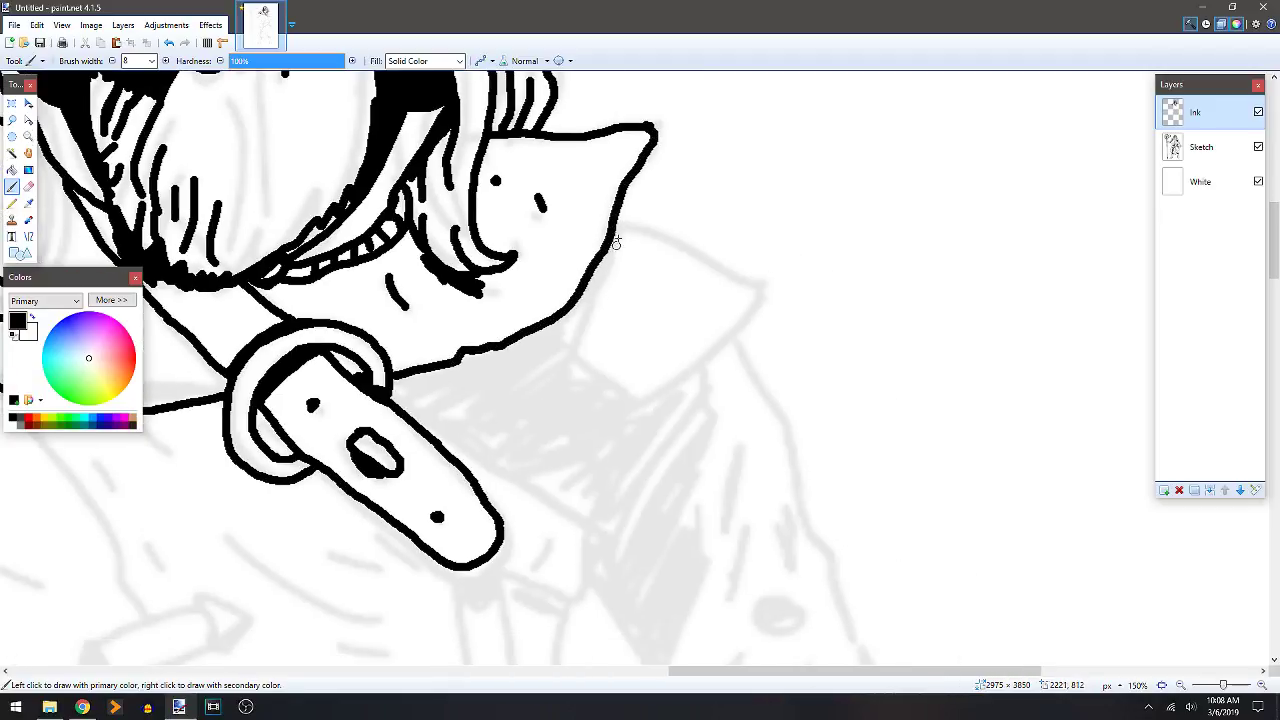
mouse_move(616, 220)
mouse_down()
mouse_move(665, 233)
mouse_move(759, 293)
mouse_move(743, 321)
mouse_move(622, 416)
mouse_move(505, 347)
mouse_up()
mouse_move(620, 224)
mouse_down()
mouse_move(588, 332)
mouse_move(629, 406)
mouse_up()
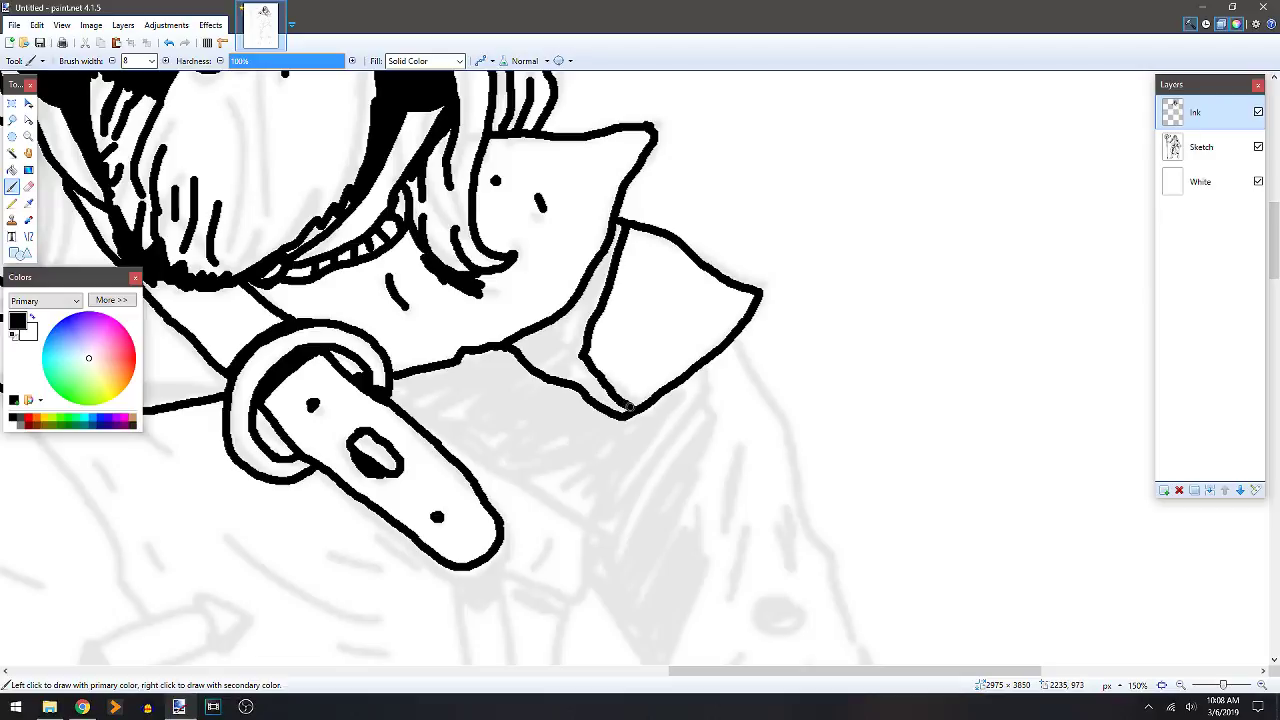
Fill the shadow gap between the light-side mantle and its lower layer with solid black.
key(f)
click(560, 348)
drag(511, 366, 655, 336)
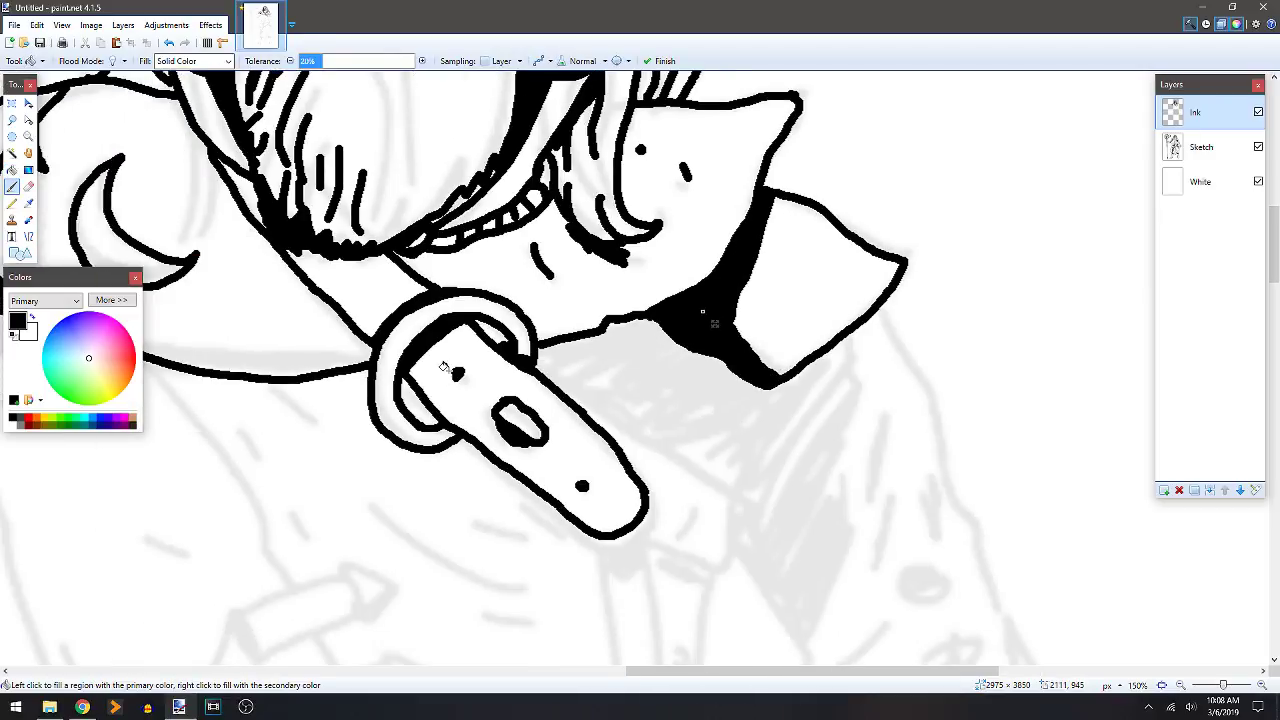
Ink the wrinkled upper edge and the long lower edge of the dark-side sleeve with the brush.
key(b)
drag(436, 370, 808, 337)
drag(471, 349, 466, 270)
mouse_move(411, 206)
mouse_down()
mouse_move(224, 408)
mouse_move(198, 449)
mouse_up()
drag(344, 375, 677, 251)
mouse_move(430, 362)
mouse_down()
mouse_move(529, 337)
mouse_move(535, 323)
mouse_up()
mouse_move(686, 289)
mouse_down()
mouse_move(589, 409)
mouse_move(800, 321)
mouse_up()
mouse_move(866, 269)
mouse_down()
mouse_move(743, 357)
mouse_move(639, 476)
mouse_move(511, 550)
mouse_move(414, 574)
mouse_up()
Ink the jagged shadow boundary along the dark-side sleeve, and add fold marks near the elbow and wrist.
drag(440, 375, 510, 503)
mouse_move(412, 548)
mouse_down()
mouse_move(496, 527)
mouse_move(516, 471)
mouse_move(588, 419)
mouse_move(561, 379)
mouse_move(628, 401)
mouse_move(683, 360)
mouse_up()
mouse_move(690, 101)
mouse_down()
mouse_move(780, 133)
mouse_move(787, 153)
mouse_move(743, 233)
mouse_move(728, 306)
mouse_move(676, 366)
mouse_up()
mouse_move(540, 300)
mouse_down()
mouse_move(586, 335)
mouse_move(578, 342)
mouse_up()
drag(482, 352, 512, 388)
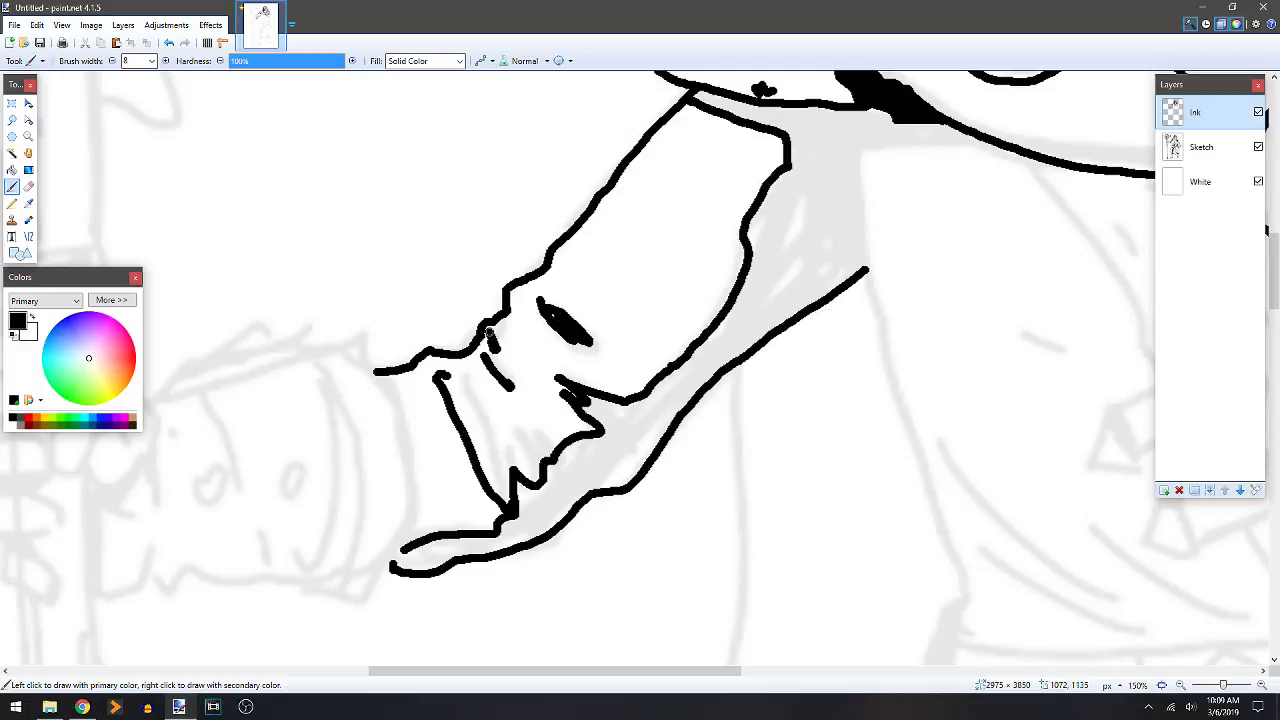
Feather the shading along the sleeve's wrist fold and ink the curved line closing off the sleeve end.
drag(502, 490, 585, 432)
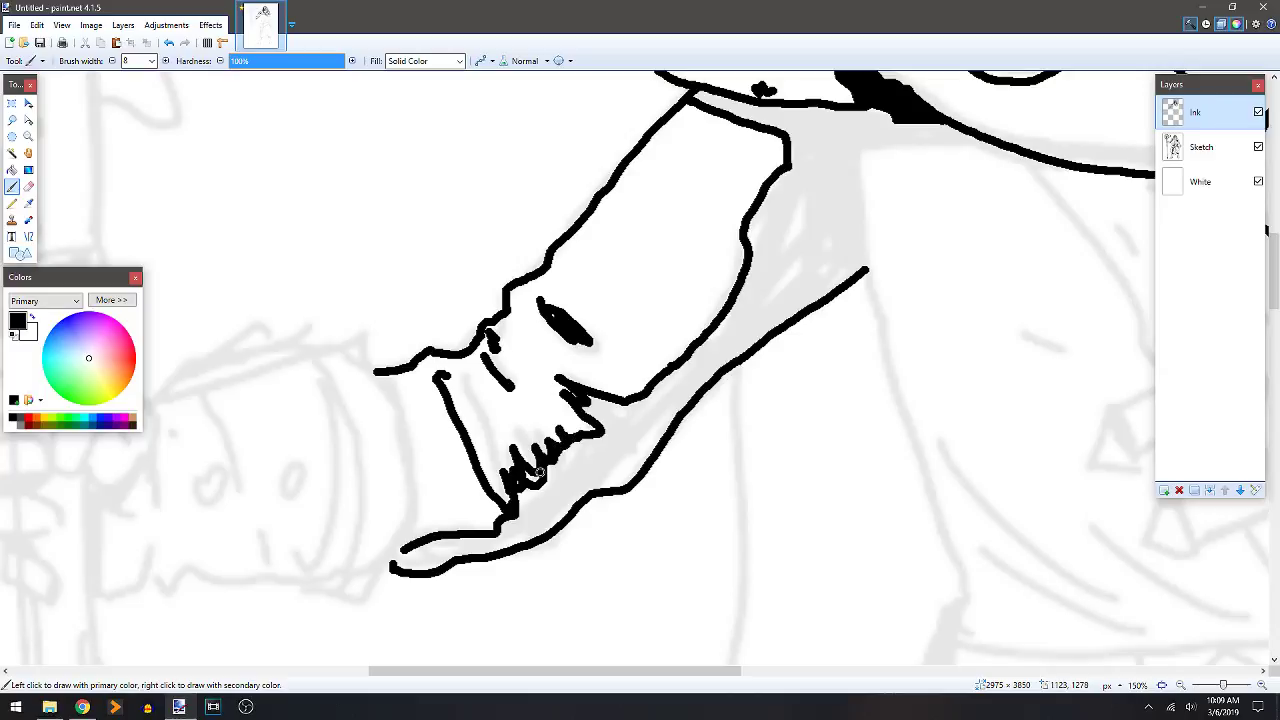
mouse_move(516, 497)
mouse_down()
mouse_move(472, 424)
mouse_move(505, 500)
mouse_up()
drag(668, 344, 588, 327)
mouse_move(280, 322)
mouse_down()
mouse_move(331, 432)
mouse_move(328, 498)
mouse_move(278, 584)
mouse_up()
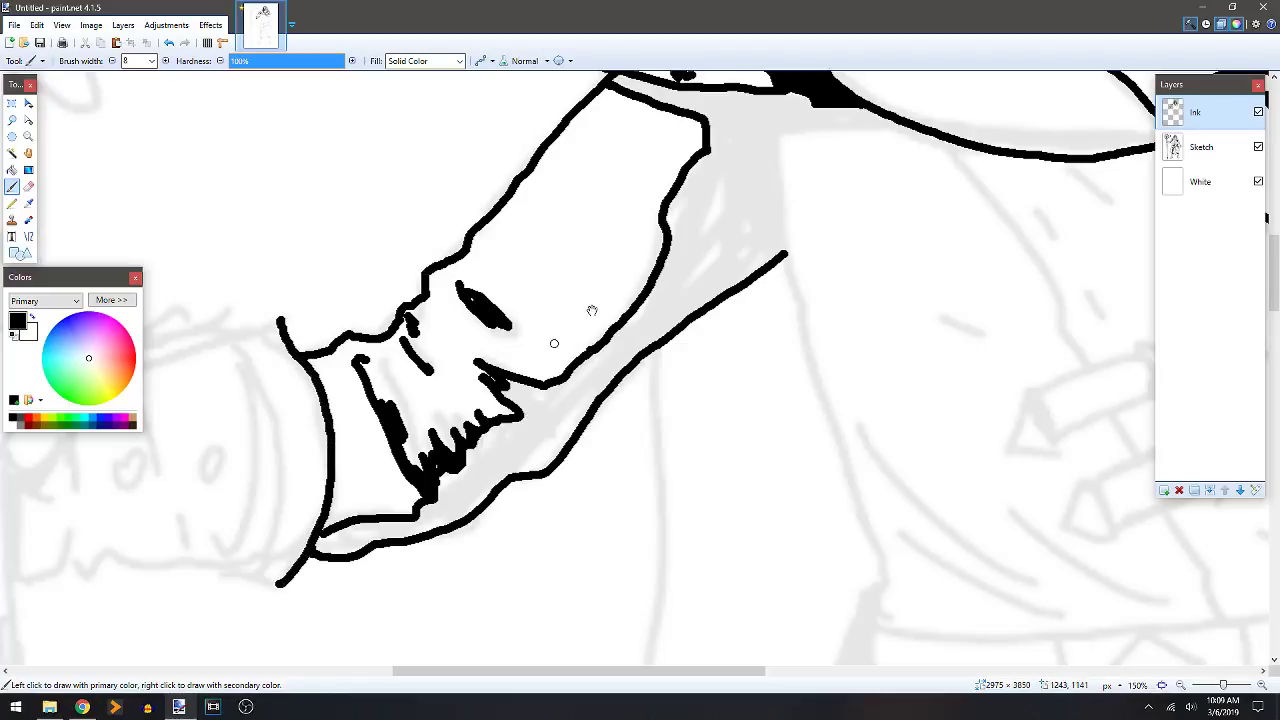
Ink the robe's side edge to close the sleeve shadow area, and feather the shadow boundary with hatching strokes.
drag(588, 312, 511, 374)
mouse_move(825, 192)
mouse_down()
mouse_move(700, 204)
mouse_move(692, 342)
mouse_move(720, 398)
mouse_move(692, 310)
mouse_move(722, 399)
mouse_up()
mouse_move(610, 352)
mouse_down()
mouse_move(599, 265)
mouse_move(618, 192)
mouse_move(646, 252)
mouse_move(600, 268)
mouse_move(601, 246)
mouse_move(604, 296)
mouse_move(546, 359)
mouse_up()
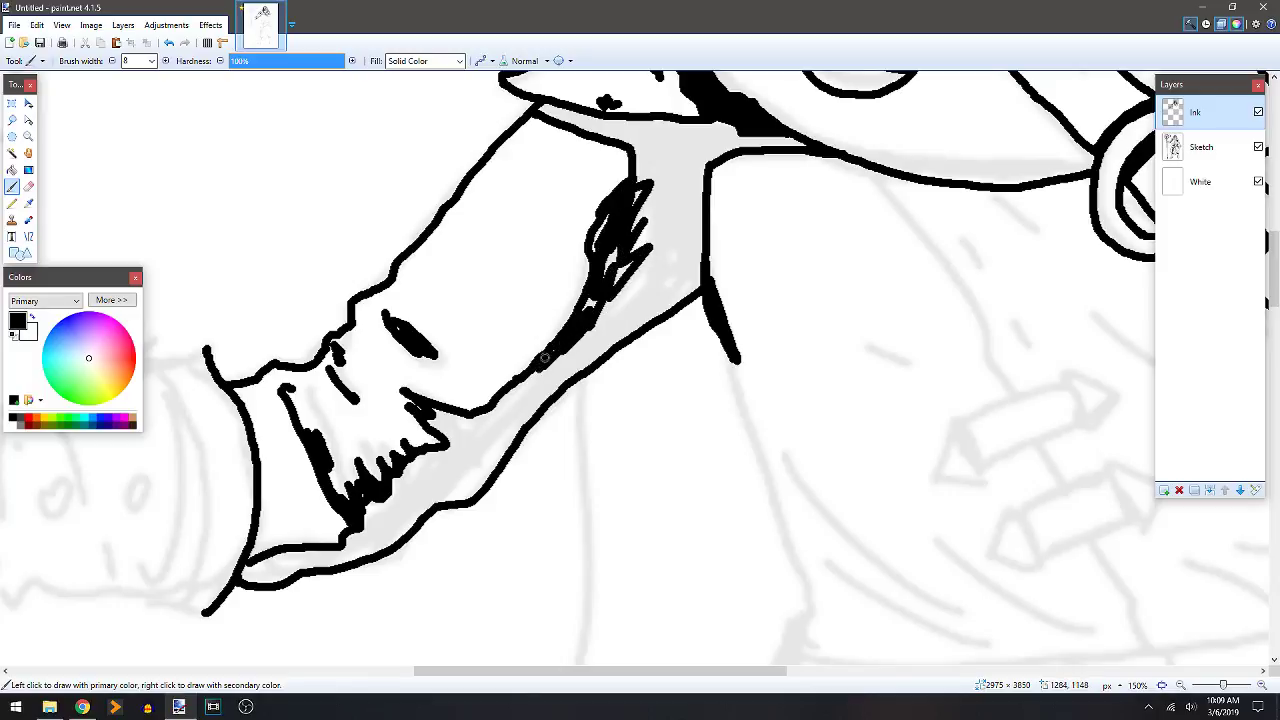
mouse_move(650, 171)
mouse_down()
mouse_move(634, 150)
mouse_move(645, 142)
mouse_up()
mouse_move(614, 298)
mouse_down()
mouse_move(628, 280)
mouse_move(609, 270)
mouse_up()
mouse_move(263, 561)
mouse_down()
mouse_move(242, 574)
mouse_move(250, 566)
mouse_up()
mouse_move(382, 500)
mouse_down()
mouse_move(385, 510)
mouse_move(444, 436)
mouse_up()
Fill the enclosed shadow under the dark-side sleeve and mantle with solid black.
key(f)
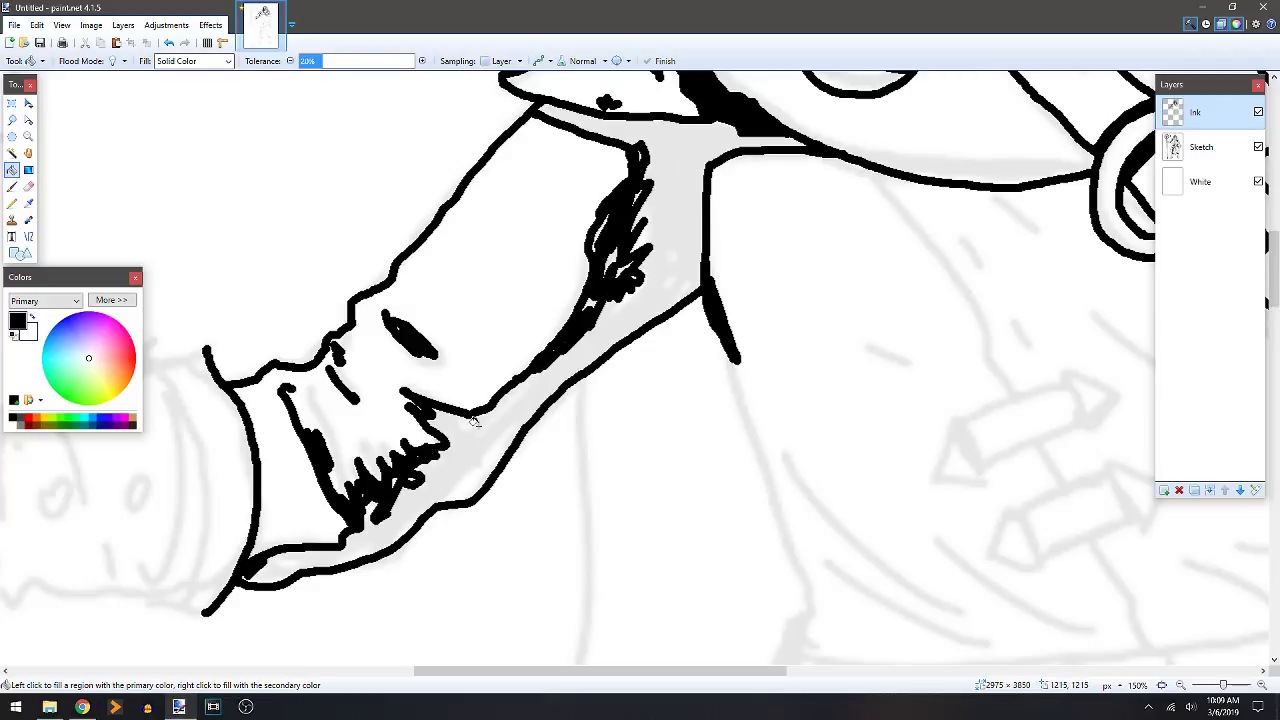
click(490, 438)
key(b)
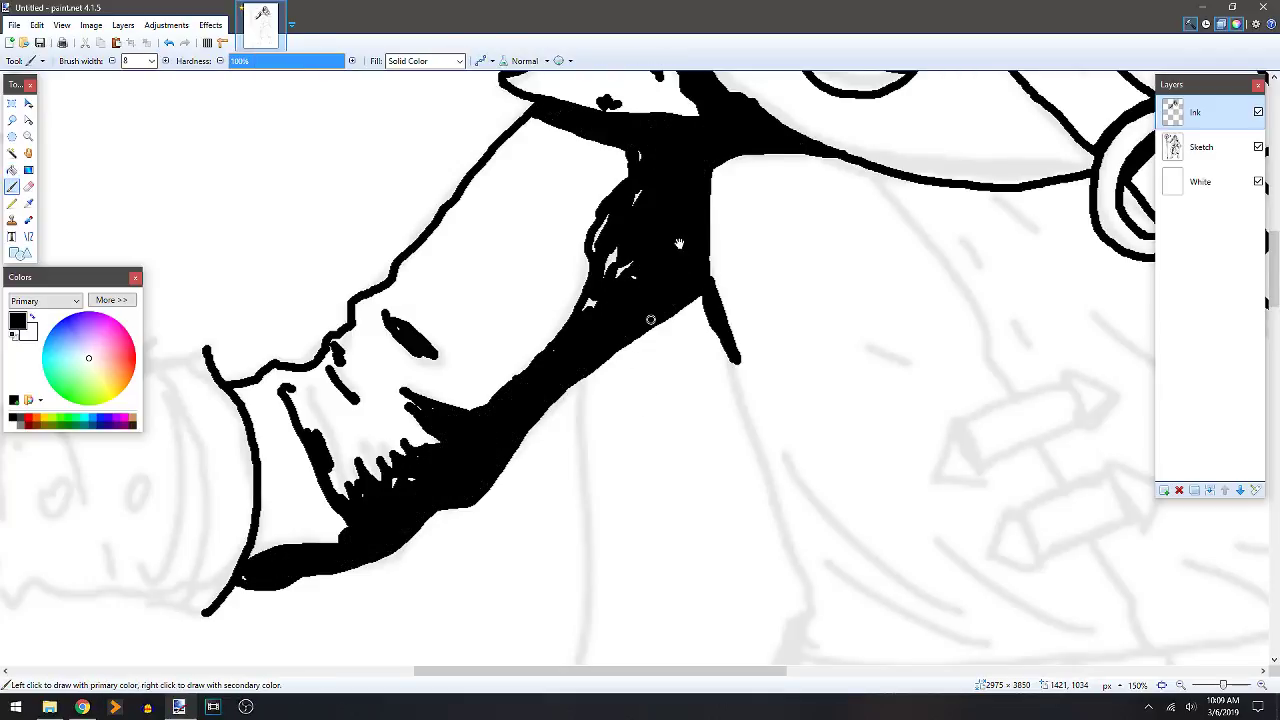
Ink the upper double-pointed toggle on the chest of the robe.
scroll(643, 425, up, 3)
drag(478, 497, 506, 468)
mouse_move(795, 364)
mouse_down()
mouse_move(543, 314)
mouse_move(409, 309)
mouse_move(352, 165)
mouse_up()
mouse_move(504, 359)
mouse_down()
mouse_move(514, 378)
mouse_move(537, 331)
mouse_move(603, 303)
mouse_move(568, 357)
mouse_move(472, 398)
mouse_move(521, 400)
mouse_move(516, 382)
mouse_up()
mouse_move(602, 300)
mouse_down()
mouse_move(628, 298)
mouse_move(650, 326)
mouse_move(606, 345)
mouse_up()
Ink the lower double-pointed toggle on the robe, including both arrow-shaped ends.
scroll(606, 345, down, 2)
scroll(617, 291, down, 1)
mouse_move(525, 344)
mouse_down()
mouse_move(612, 305)
mouse_move(633, 340)
mouse_move(548, 386)
mouse_move(523, 347)
mouse_up()
mouse_move(620, 307)
mouse_down()
mouse_move(648, 297)
mouse_move(665, 318)
mouse_move(632, 341)
mouse_up()
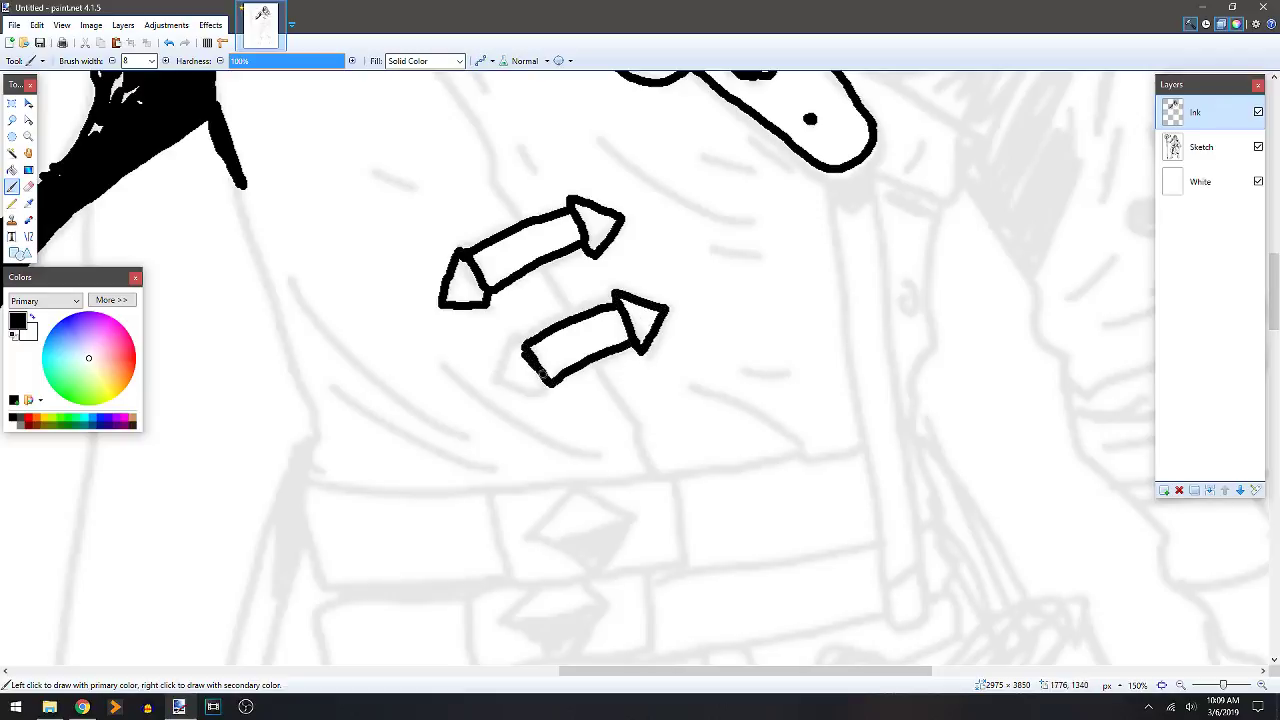
mouse_move(514, 344)
mouse_down()
mouse_move(497, 390)
mouse_move(540, 395)
mouse_up()
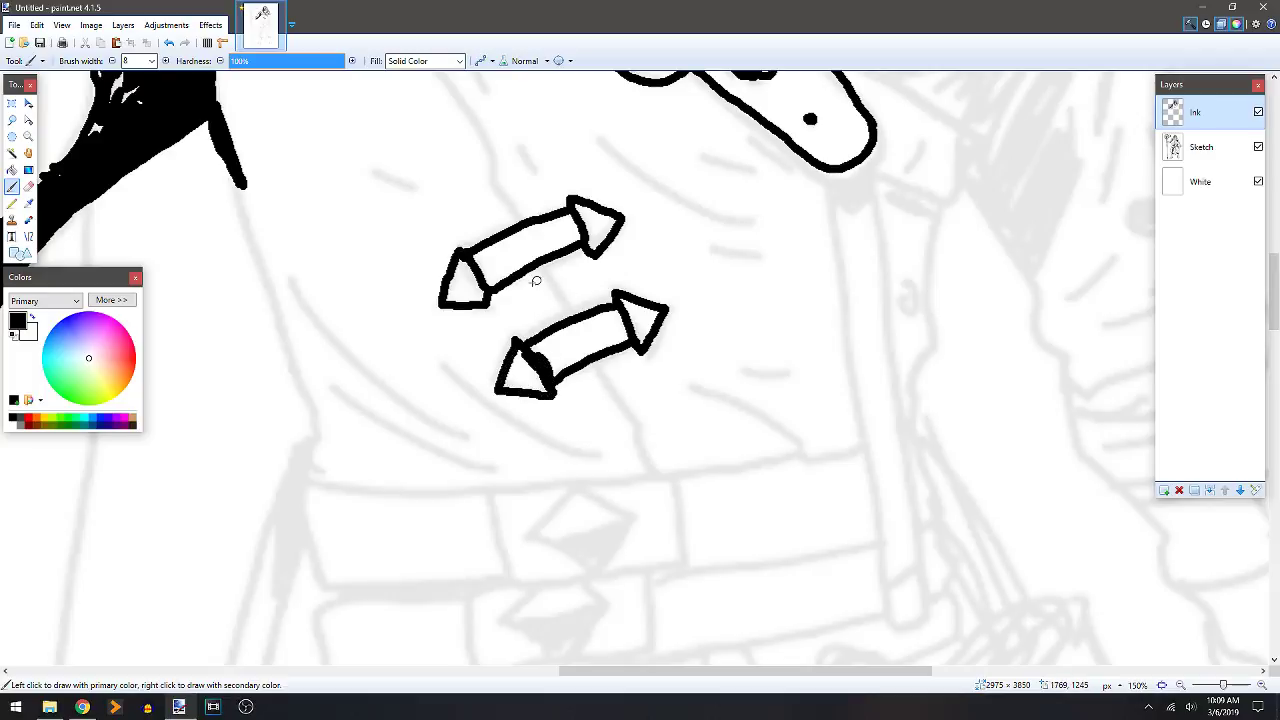
Thicken the lower edges of both toggles and ink the robe's wavy front seam running behind them.
mouse_move(533, 272)
mouse_down()
mouse_move(554, 298)
mouse_move(496, 292)
mouse_move(568, 254)
mouse_up()
drag(563, 375, 627, 348)
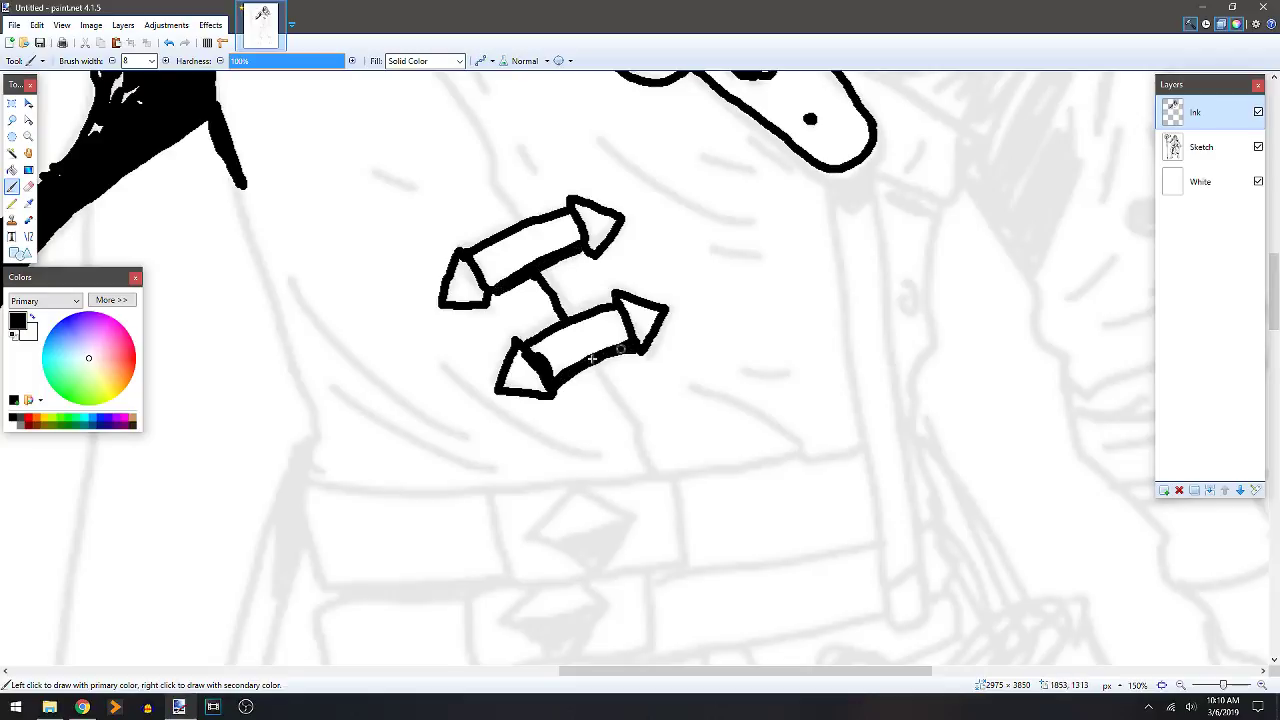
drag(588, 366, 643, 467)
drag(628, 378, 726, 568)
mouse_move(608, 421)
mouse_down()
mouse_move(472, 190)
mouse_move(528, 250)
mouse_move(614, 414)
mouse_up()
key(ctrl+z)
Add three short fold strokes beside the front seam, between the mantle and the upper toggle.
drag(616, 344, 632, 366)
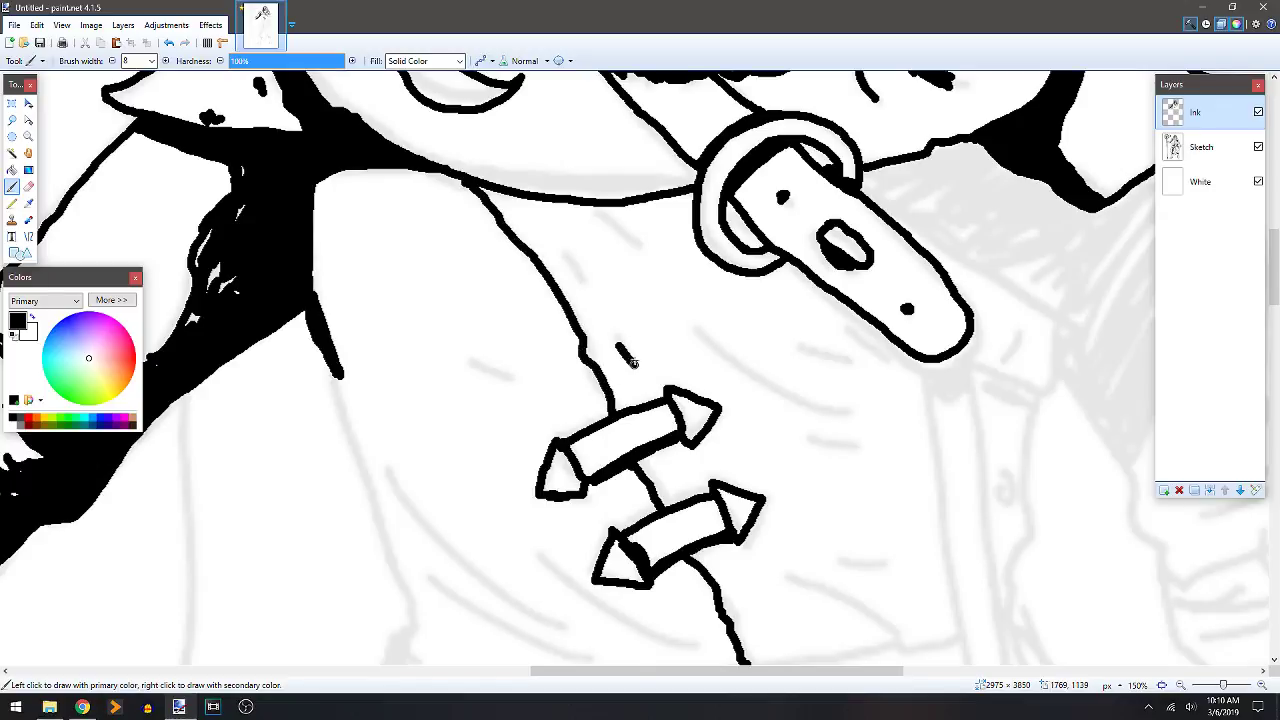
drag(578, 270, 601, 302)
drag(592, 207, 647, 256)
Thicken the shadow under the dark-side mantle's lower edge up to the clasp ring, and fill its enclosed gap with black.
mouse_move(478, 191)
mouse_down()
mouse_move(592, 212)
mouse_move(487, 192)
mouse_up()
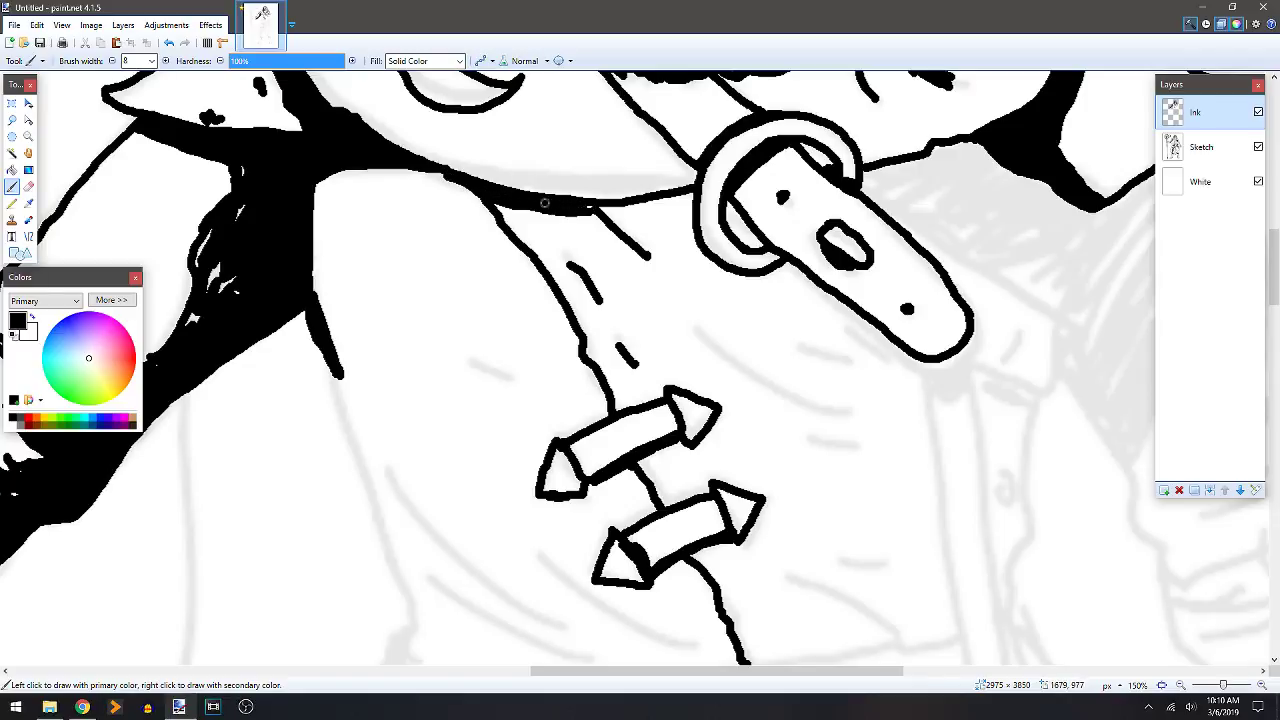
drag(483, 201, 424, 166)
drag(615, 222, 686, 210)
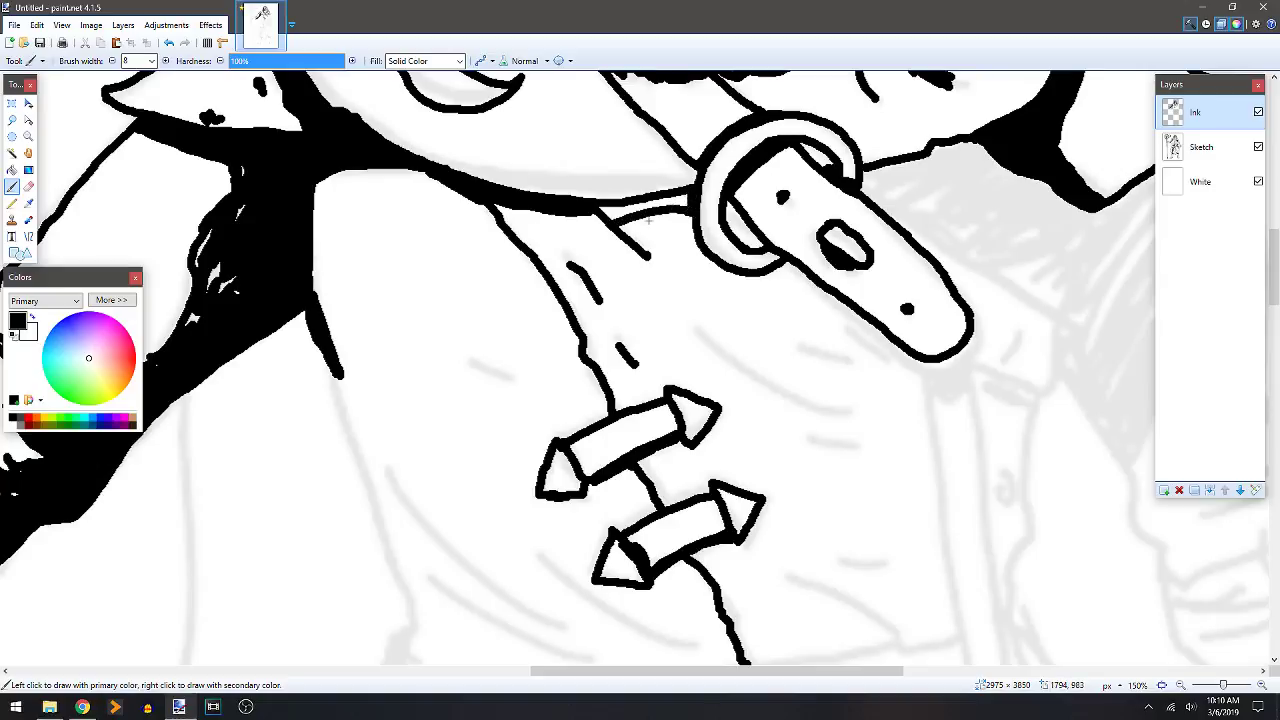
key(f)
click(613, 215)
key(b)
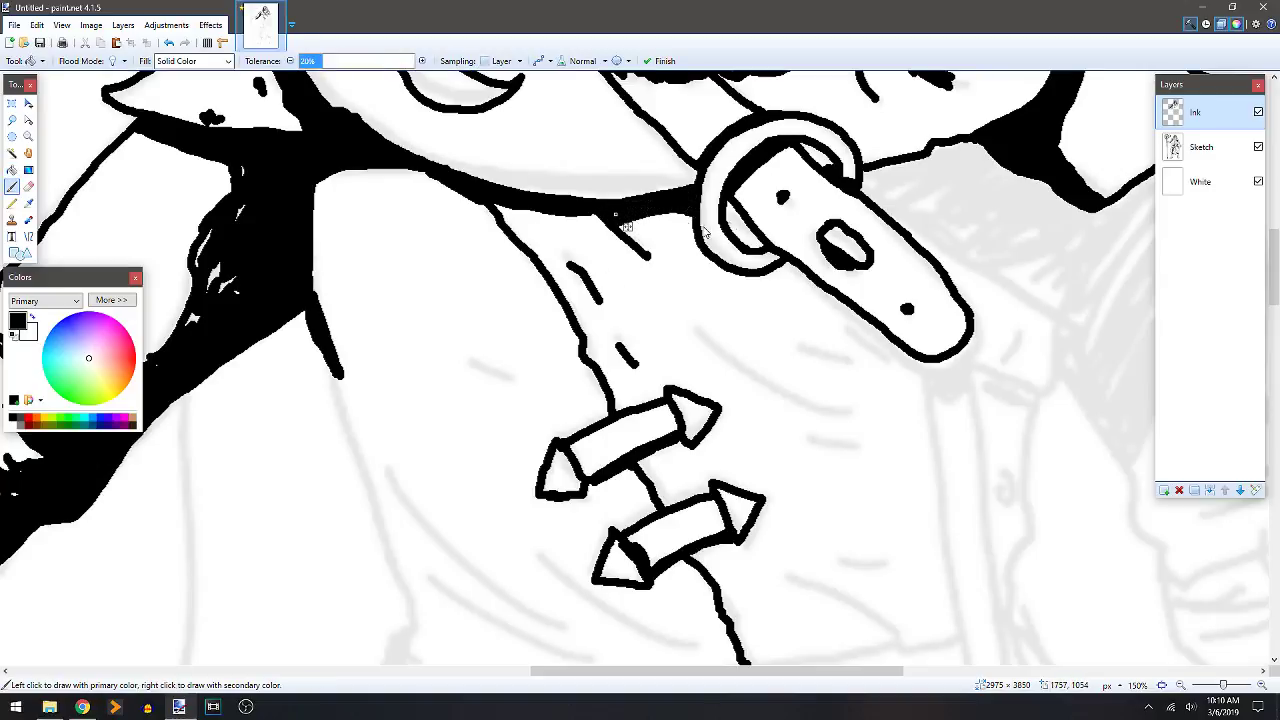
Outline the jagged, pointed shadow area beneath the light-side mantle, from the strap tab across to the sleeve.
scroll(600, 290, up, 2)
scroll(600, 290, right, 3)
drag(877, 349, 832, 309)
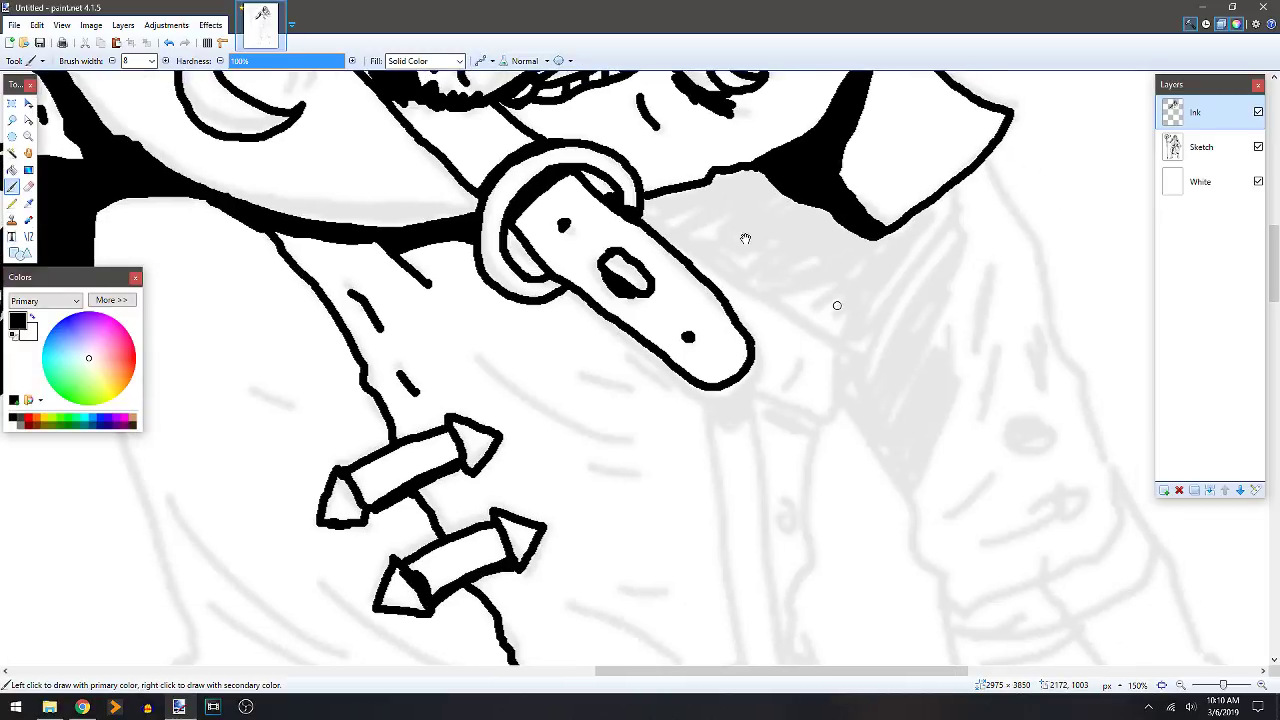
mouse_move(645, 232)
mouse_down()
mouse_move(706, 215)
mouse_move(768, 250)
mouse_move(830, 316)
mouse_up()
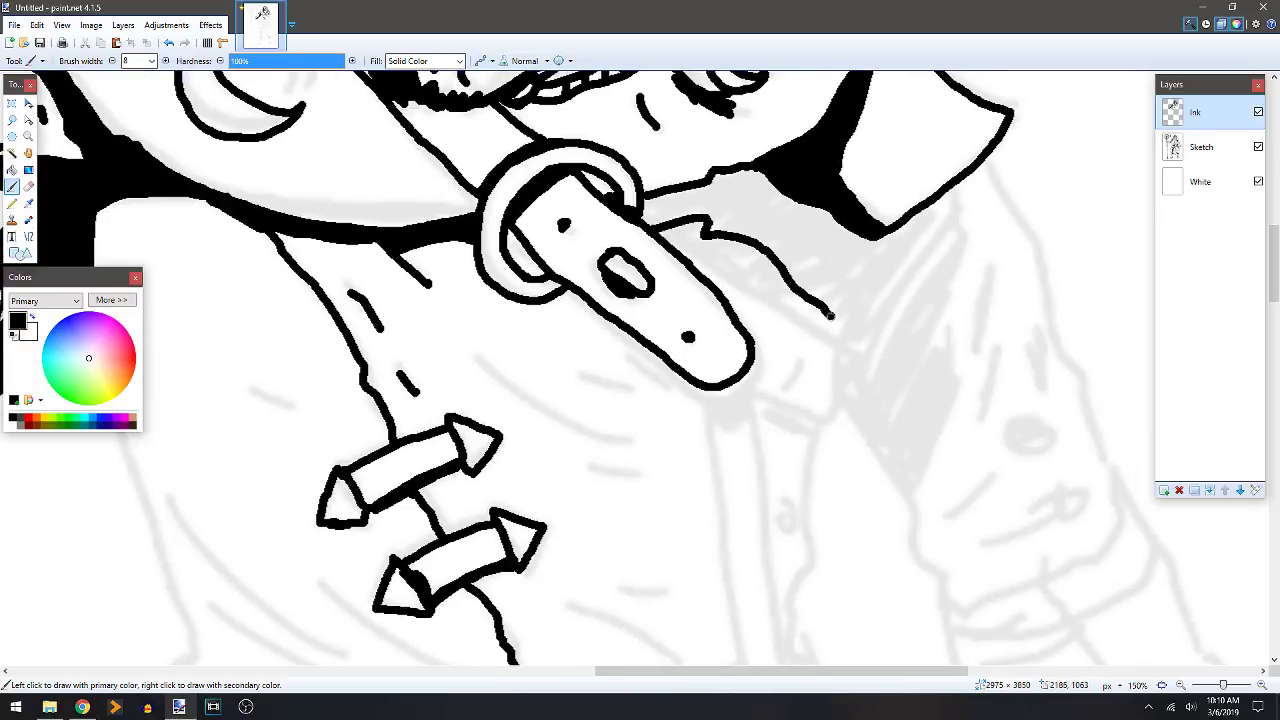
mouse_move(974, 167)
mouse_down()
mouse_move(966, 234)
mouse_move(910, 354)
mouse_move(952, 325)
mouse_move(951, 396)
mouse_move(912, 497)
mouse_move(860, 428)
mouse_move(858, 372)
mouse_up()
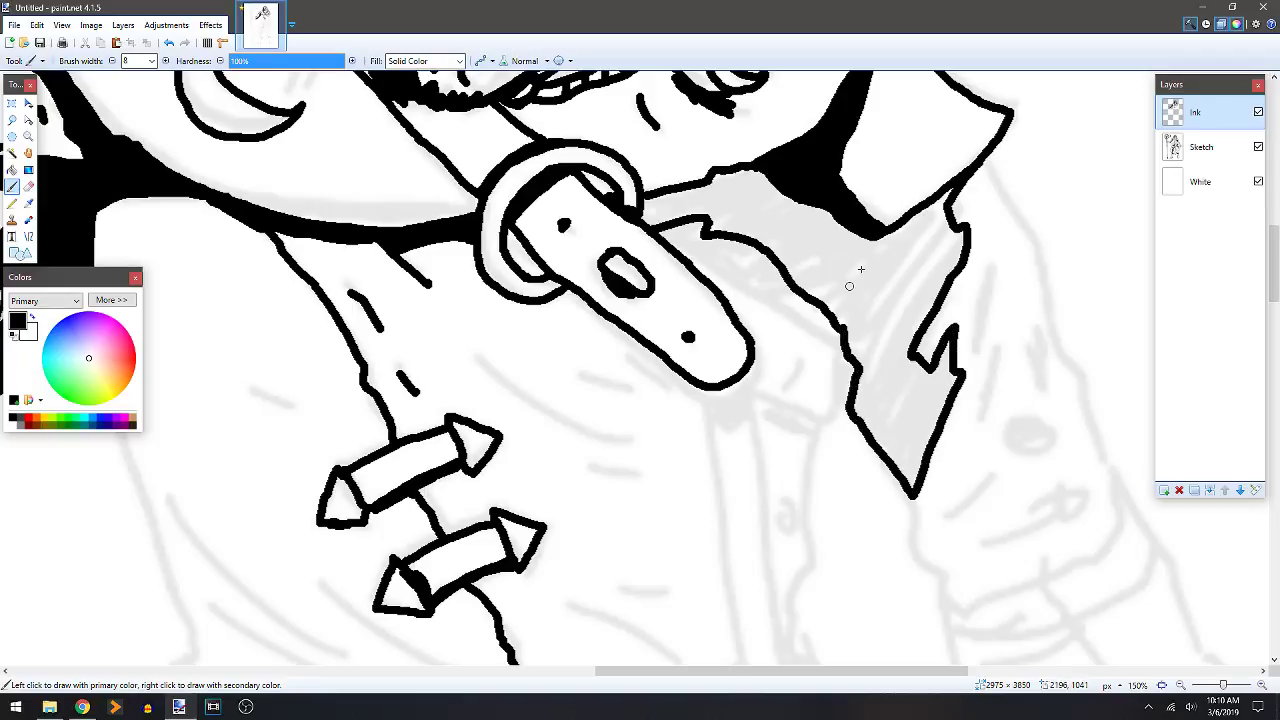
Close and hatch the notched edges of the jagged shadow beneath the light-side mantle, and fill it with black.
mouse_move(920, 316)
mouse_down()
mouse_move(960, 238)
mouse_move(890, 390)
mouse_move(930, 378)
mouse_move(897, 277)
mouse_up()
key(f)
click(829, 277)
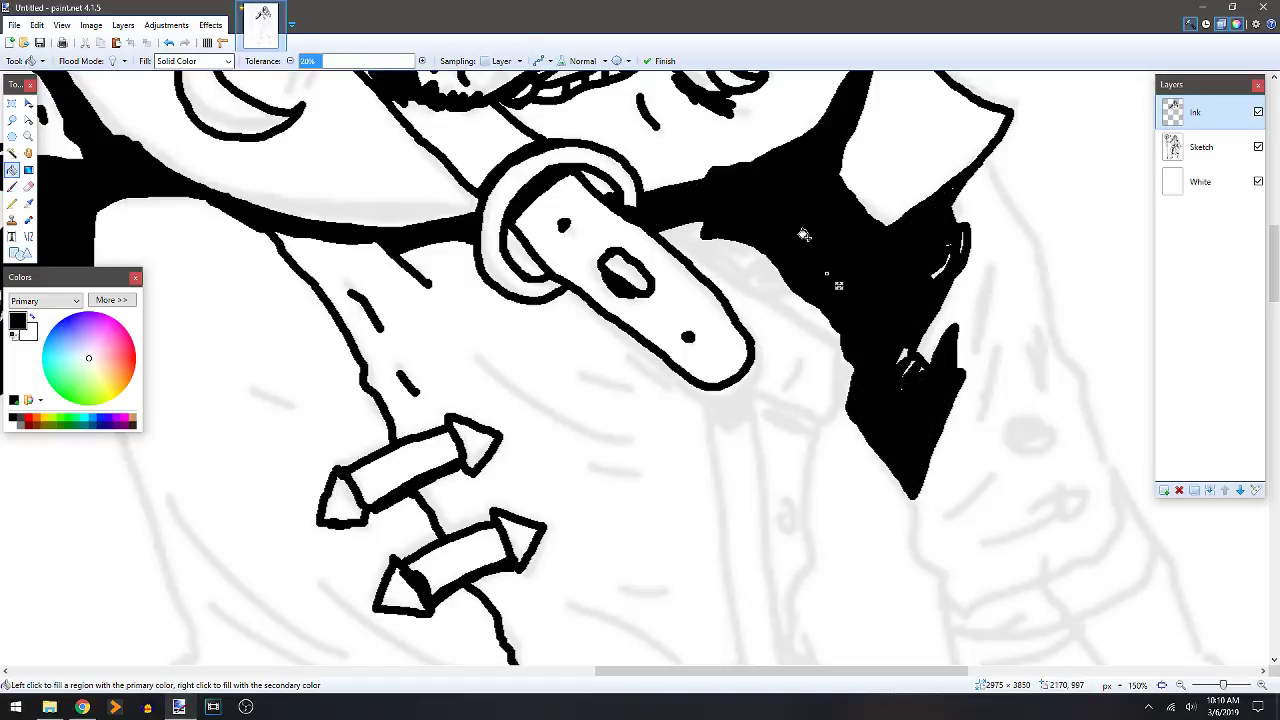
Ink the long strap hanging from the clasp tab's tip, with a capped end, a thickened inner edge and a dark shadow under the tab.
key(b)
scroll(630, 392, down, 3)
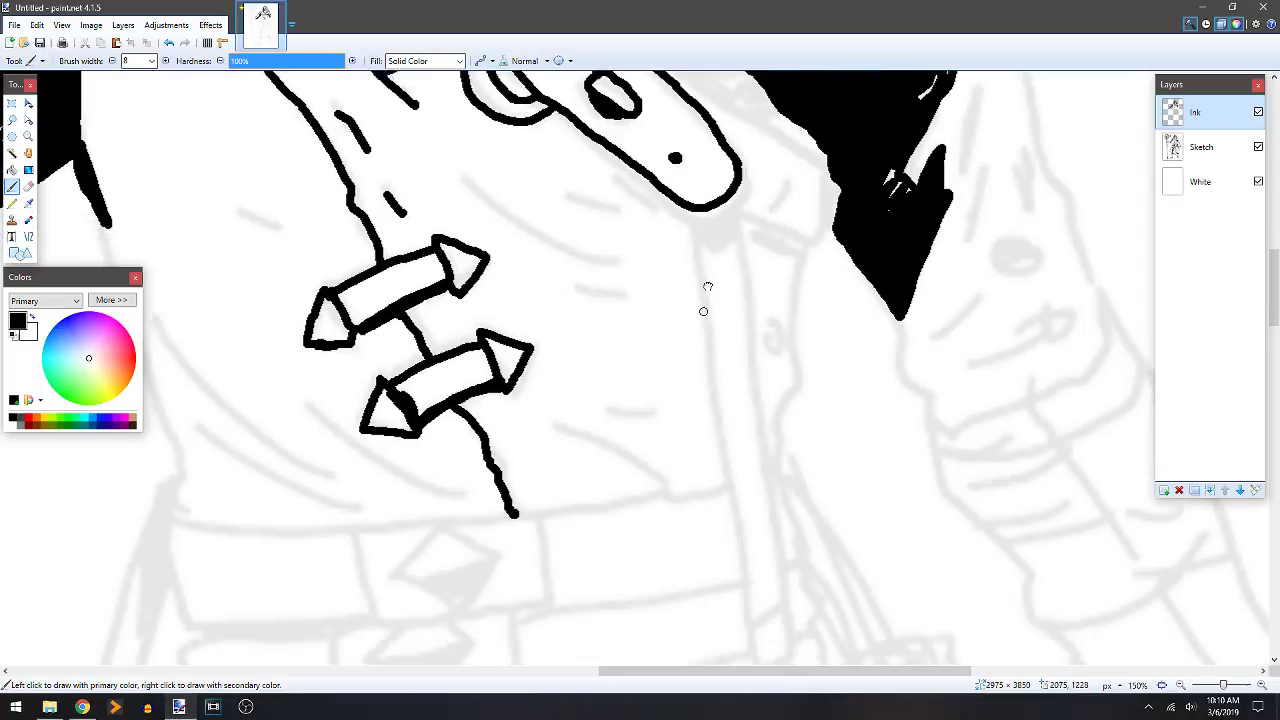
mouse_move(697, 352)
mouse_down()
mouse_move(691, 214)
mouse_move(675, 270)
mouse_up()
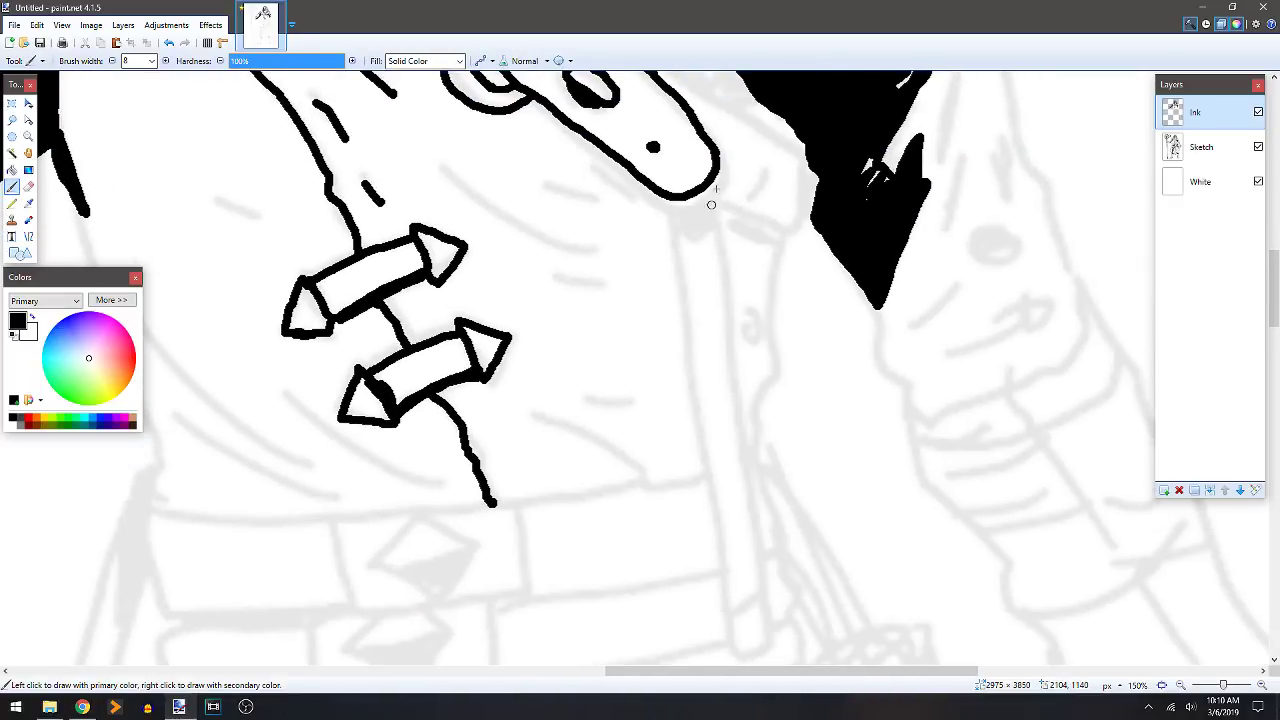
mouse_move(702, 190)
mouse_down()
mouse_move(709, 620)
mouse_move(680, 640)
mouse_up()
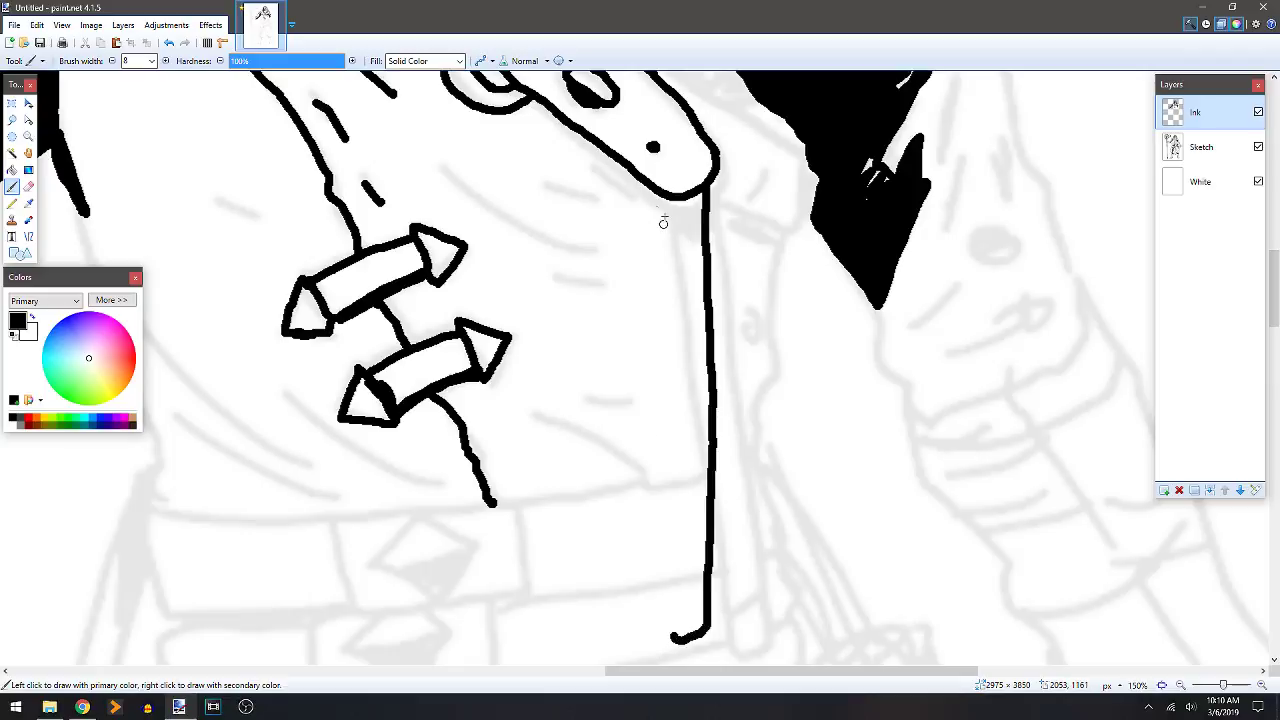
drag(649, 187, 656, 231)
drag(662, 318, 671, 534)
key(ctrl+z)
mouse_move(640, 182)
mouse_down()
mouse_move(661, 392)
mouse_move(661, 597)
mouse_move(678, 637)
mouse_move(690, 588)
mouse_move(703, 587)
mouse_move(670, 576)
mouse_up()
mouse_move(659, 205)
mouse_down()
mouse_move(695, 207)
mouse_move(646, 185)
mouse_move(690, 202)
mouse_move(645, 204)
mouse_move(656, 493)
mouse_up()
Ink the short strap piece emerging behind the clasp tab, with its stud dot and dark shadow strokes above it.
mouse_move(731, 233)
mouse_down()
mouse_move(626, 390)
mouse_move(608, 368)
mouse_move(690, 384)
mouse_up()
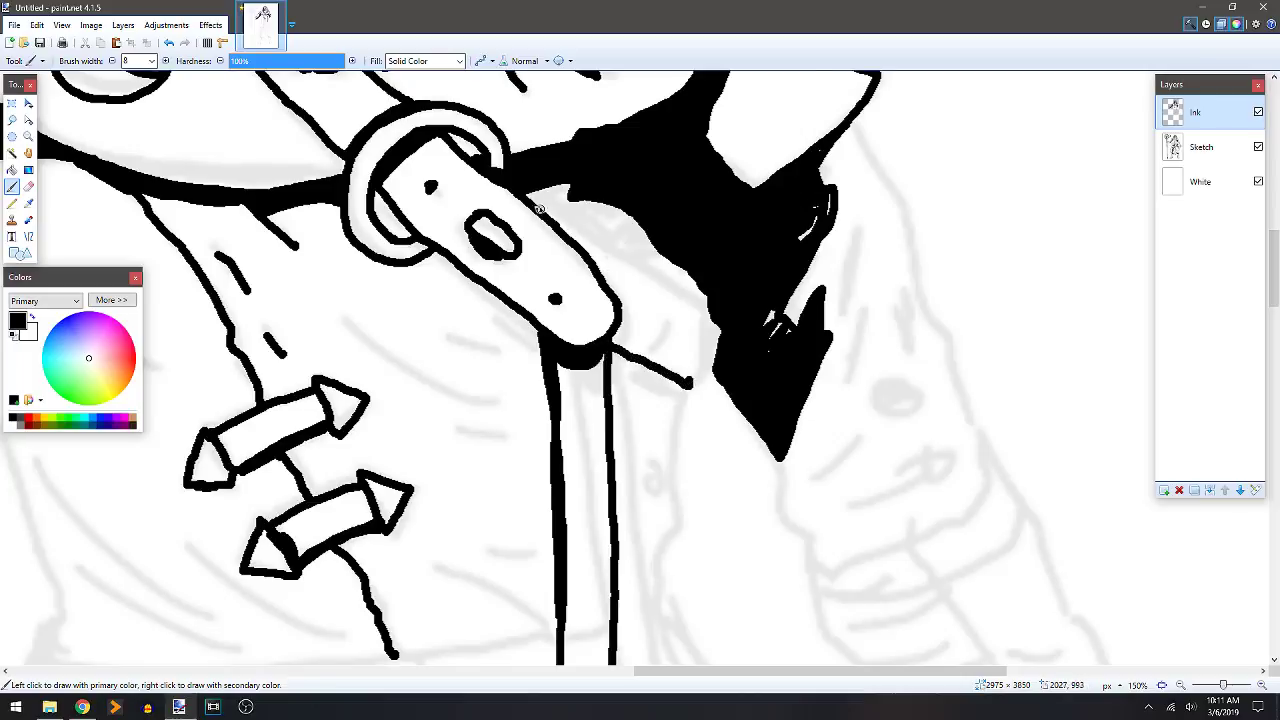
mouse_move(529, 197)
mouse_down()
mouse_move(636, 278)
mouse_move(672, 288)
mouse_up()
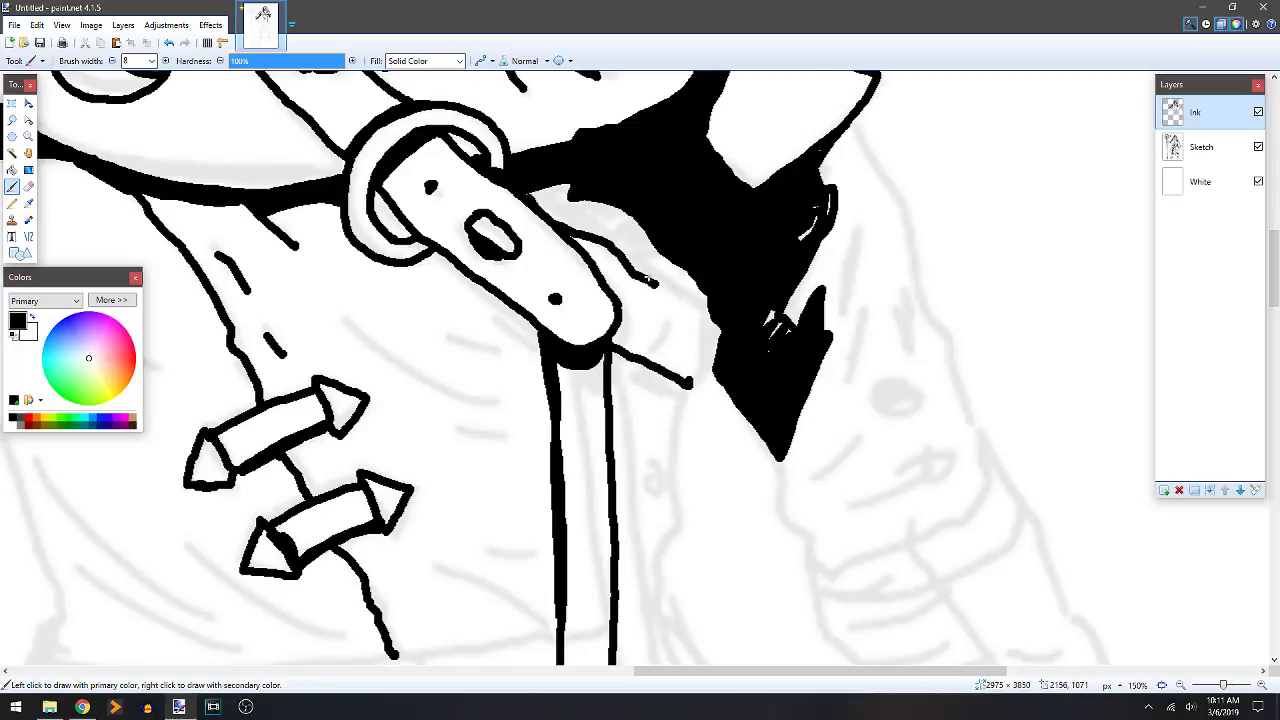
key(ctrl+z)
mouse_move(549, 220)
mouse_down()
mouse_move(701, 311)
mouse_move(692, 390)
mouse_up()
mouse_move(623, 340)
mouse_down()
mouse_move(622, 303)
mouse_move(612, 352)
mouse_move(665, 341)
mouse_move(645, 253)
mouse_move(678, 317)
mouse_move(585, 243)
mouse_move(618, 300)
mouse_up()
mouse_move(586, 231)
mouse_down()
mouse_move(557, 220)
mouse_move(600, 232)
mouse_up()
mouse_move(646, 269)
mouse_down()
mouse_move(602, 234)
mouse_move(648, 283)
mouse_up()
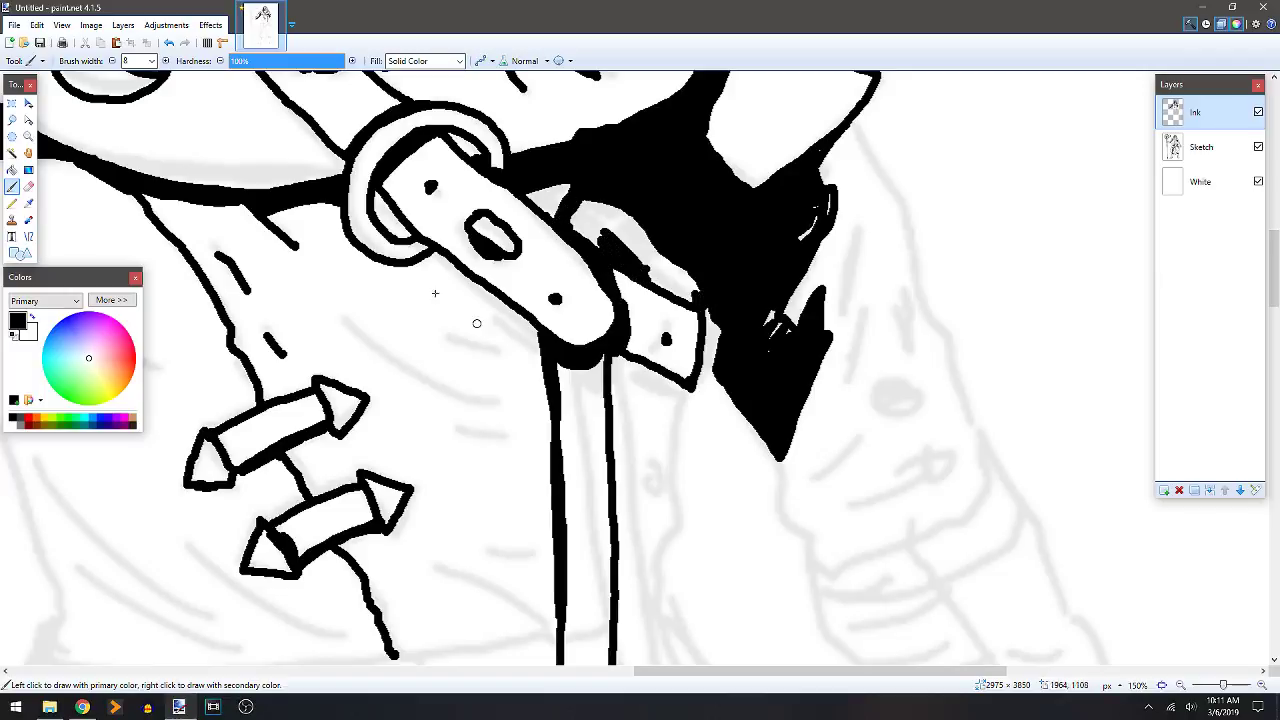
Outline a curved shadow along the lower edge of the clasp tab and fill it with black.
drag(435, 263, 538, 352)
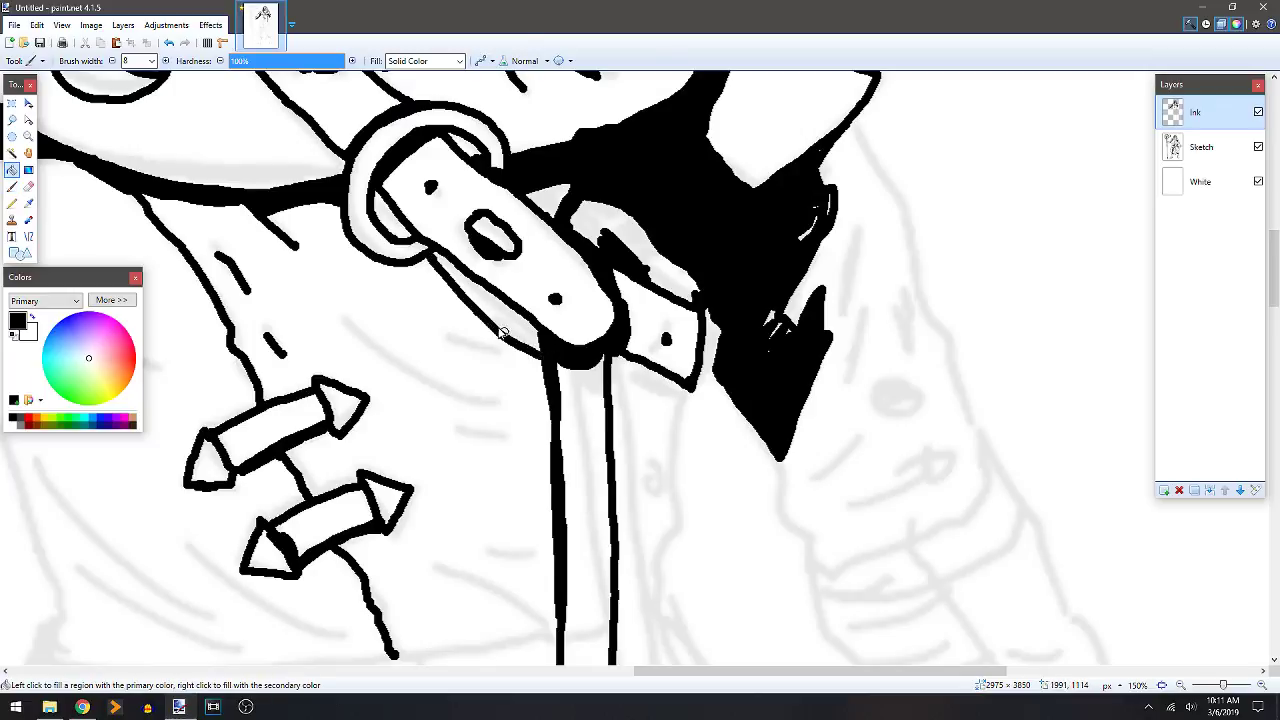
key(f)
click(500, 322)
drag(405, 296, 600, 380)
key(b)
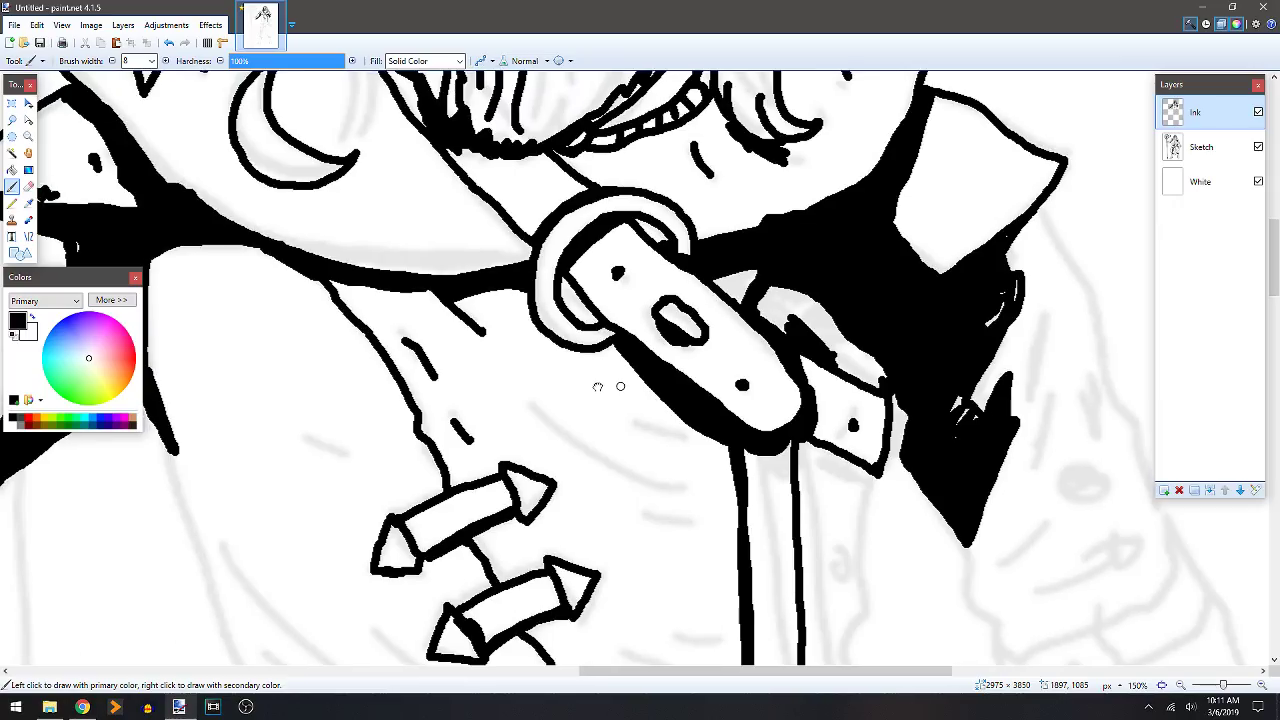
Thicken the mantle's inner edge toward the clasp ring, and outline and fill a small black shadow beside the dark-side hair.
drag(565, 281, 713, 405)
mouse_move(556, 238)
mouse_down()
mouse_move(631, 337)
mouse_move(669, 360)
mouse_move(611, 305)
mouse_move(645, 342)
mouse_up()
mouse_move(615, 300)
mouse_down()
mouse_move(565, 245)
mouse_move(557, 183)
mouse_move(657, 333)
mouse_move(575, 268)
mouse_move(592, 330)
mouse_move(550, 302)
mouse_move(546, 256)
mouse_up()
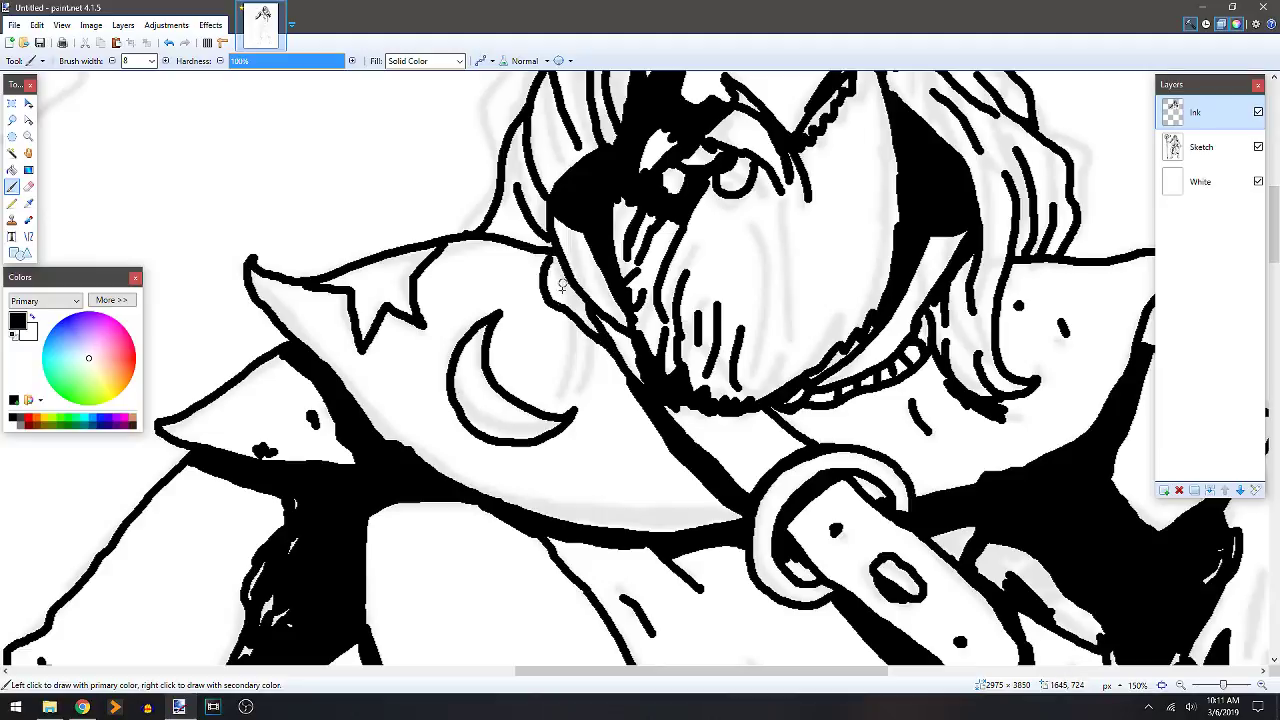
key(f)
click(572, 300)
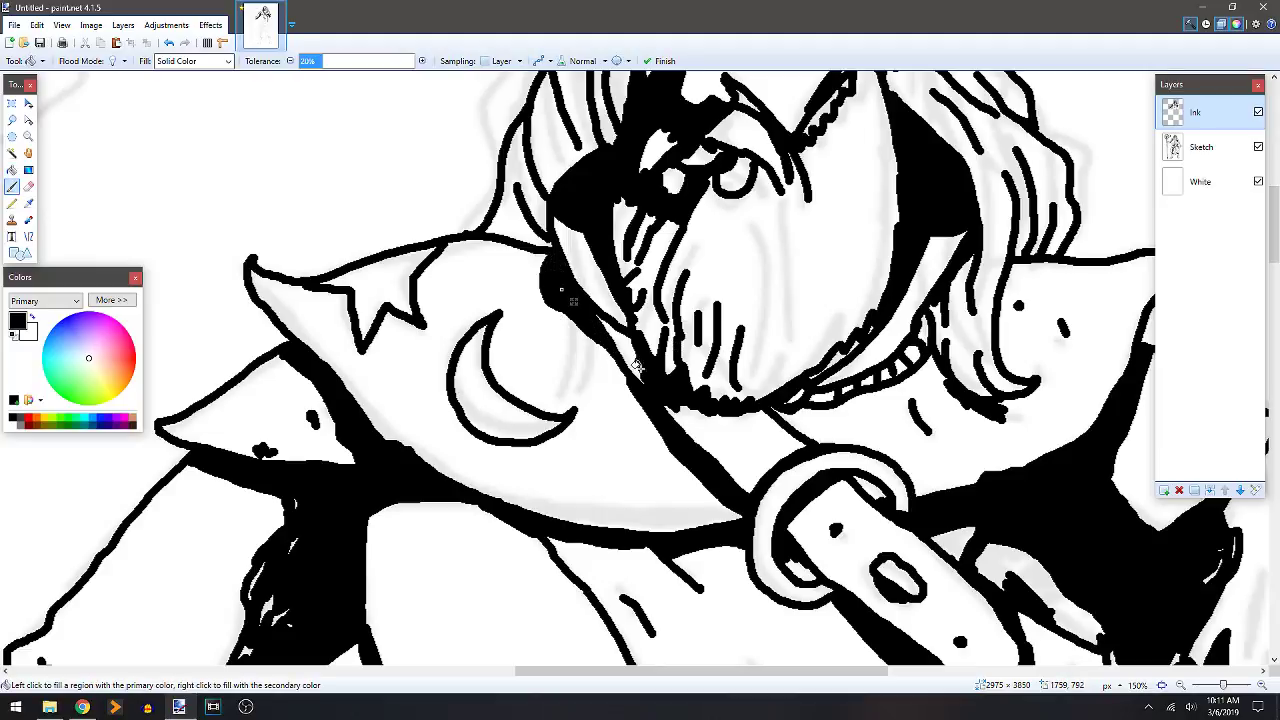
key(b)
Add short and long fold strokes on the robe's chest between the toggles and the hanging strap.
scroll(728, 408, down, 8)
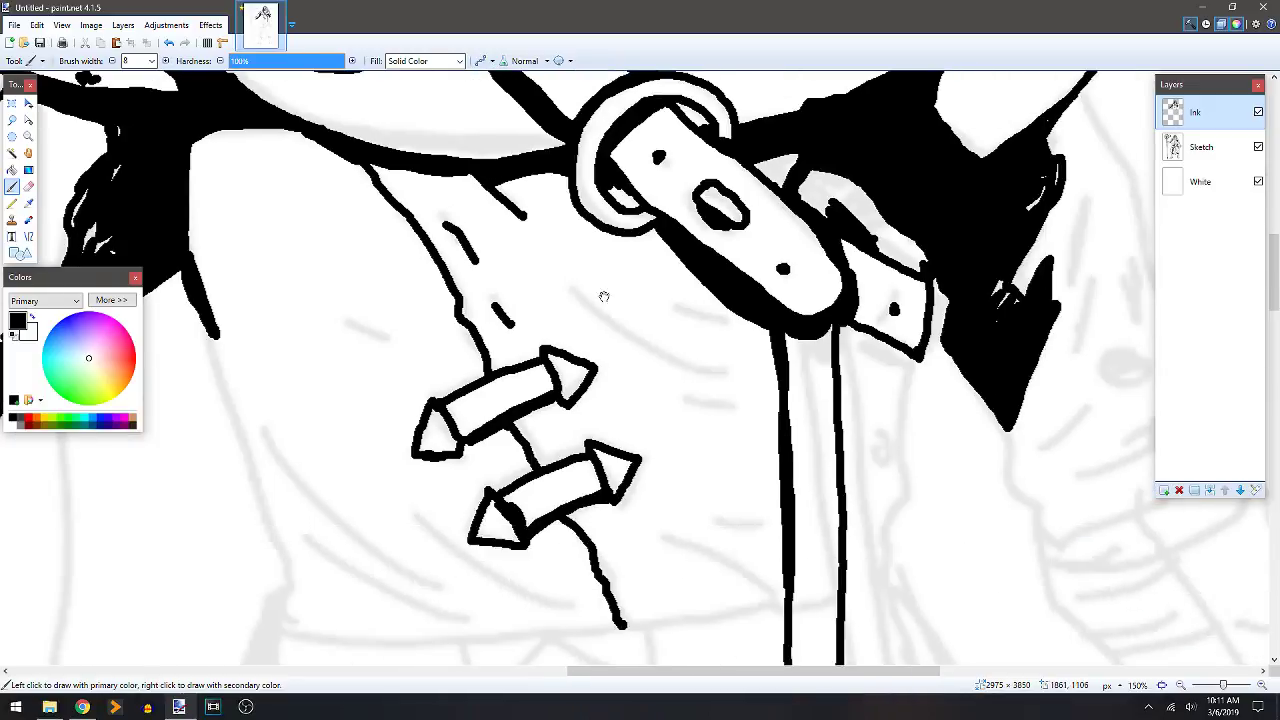
drag(576, 290, 654, 352)
drag(664, 308, 722, 322)
drag(691, 394, 730, 387)
drag(678, 486, 757, 524)
drag(664, 536, 744, 584)
scroll(650, 450, down, 3)
scroll(650, 450, left, 2)
scroll(552, 358, left, 3)
mouse_move(452, 240)
mouse_down()
mouse_move(472, 300)
mouse_move(577, 345)
mouse_up()
mouse_move(485, 230)
mouse_down()
mouse_move(600, 331)
mouse_move(612, 318)
mouse_up()
mouse_move(528, 216)
mouse_down()
mouse_move(609, 314)
mouse_move(620, 273)
mouse_move(653, 292)
mouse_up()
mouse_move(594, 229)
mouse_down()
mouse_move(671, 272)
mouse_move(483, 290)
mouse_move(472, 250)
mouse_up()
click(578, 212)
drag(548, 194, 467, 232)
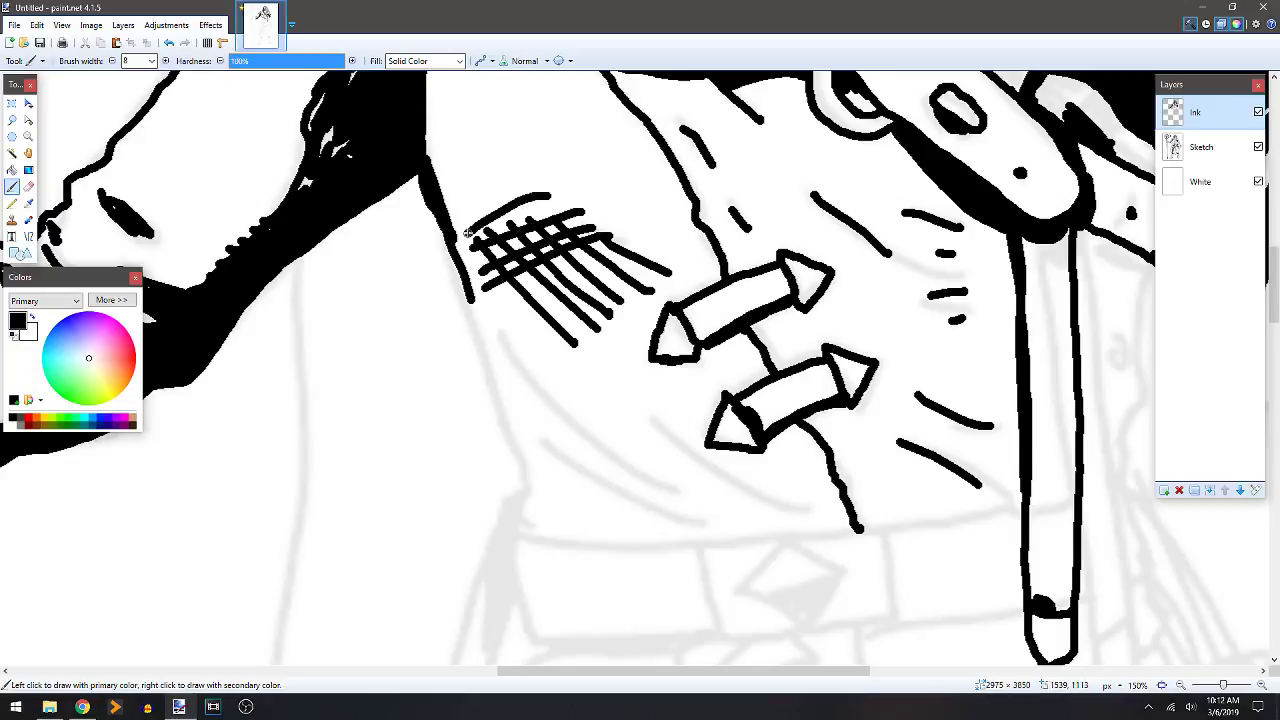
key(ctrl+z)
key(ctrl+z)
key(ctrl+z)
key(ctrl+z)
key(ctrl+z)
key(ctrl+z)
key(ctrl+z)
key(ctrl+z)
key(ctrl+z)
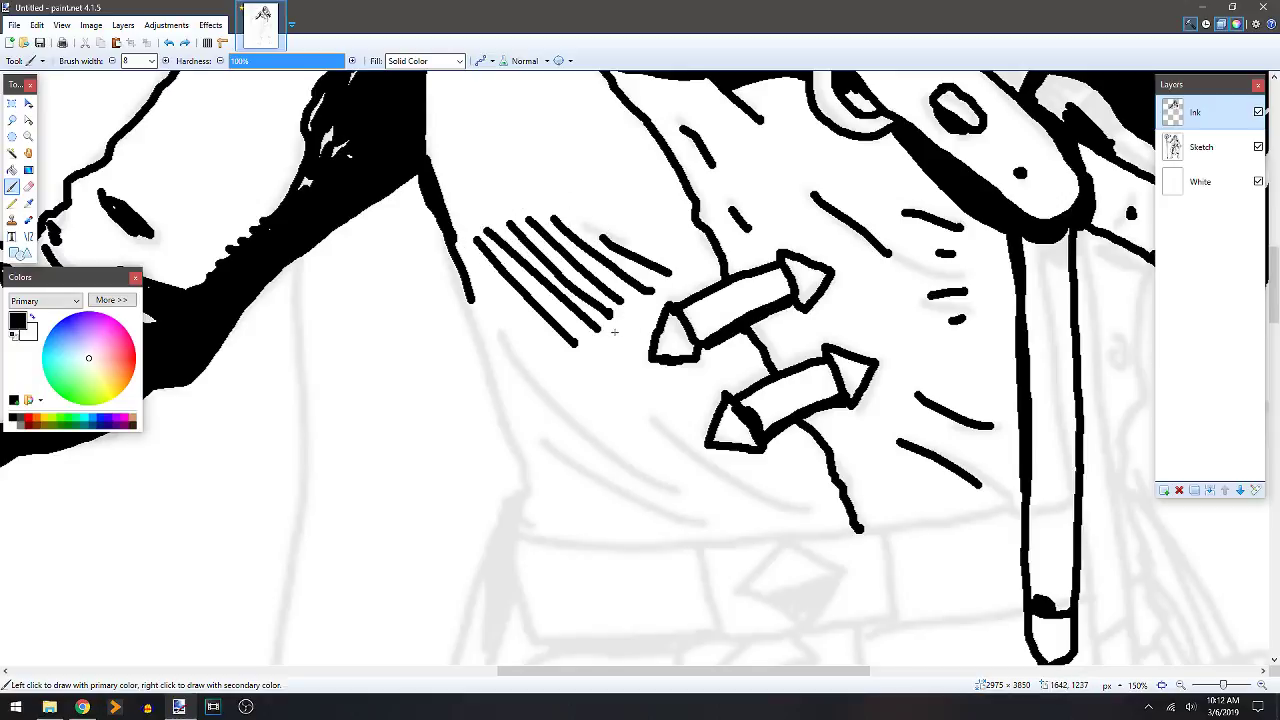
key(ctrl+z)
key(ctrl+z)
key(ctrl+z)
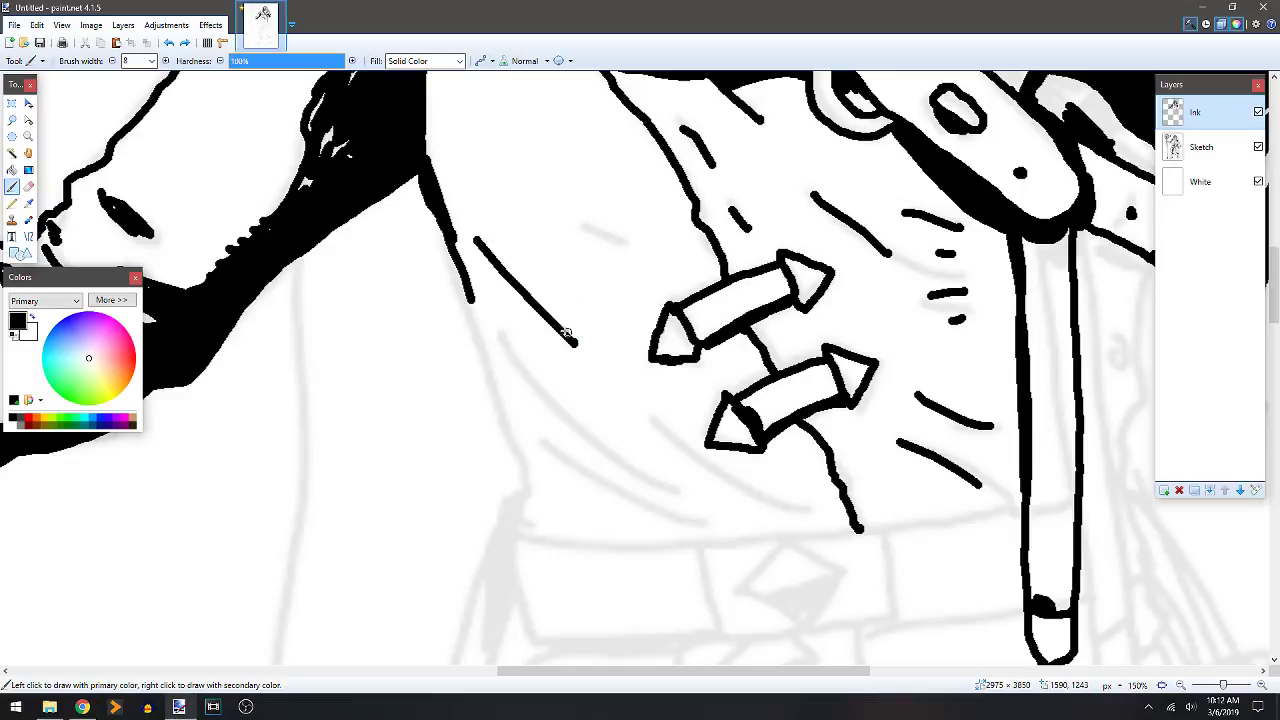
Ink the torso's dark-side edge down to the waist and add long curved fold strokes across the lower robe.
mouse_move(455, 262)
mouse_down()
mouse_move(479, 360)
mouse_move(526, 467)
mouse_move(523, 527)
mouse_up()
mouse_move(545, 482)
mouse_down()
mouse_move(528, 470)
mouse_move(580, 491)
mouse_up()
drag(555, 437, 684, 522)
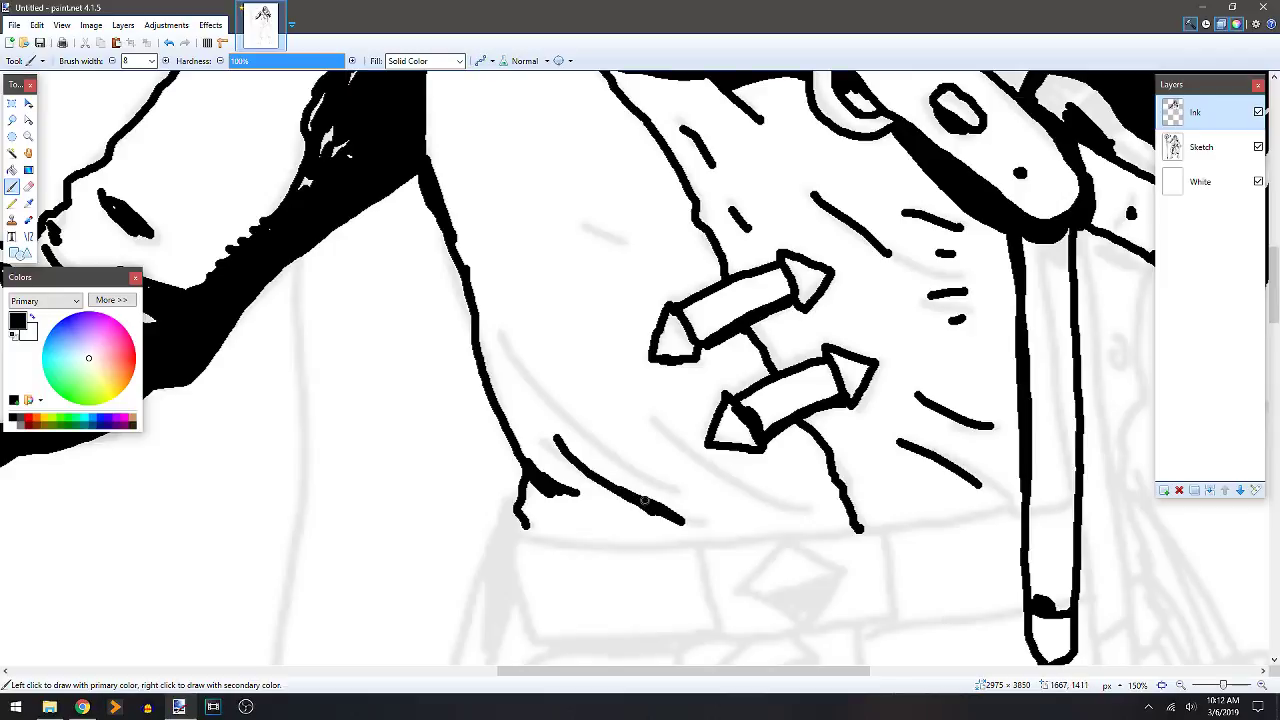
drag(660, 477, 533, 375)
mouse_move(646, 414)
mouse_down()
mouse_move(723, 480)
mouse_move(837, 500)
mouse_up()
Thicken parts of the front seam around the toggles and add short fold marks on the dark side of the robe.
drag(806, 429, 820, 450)
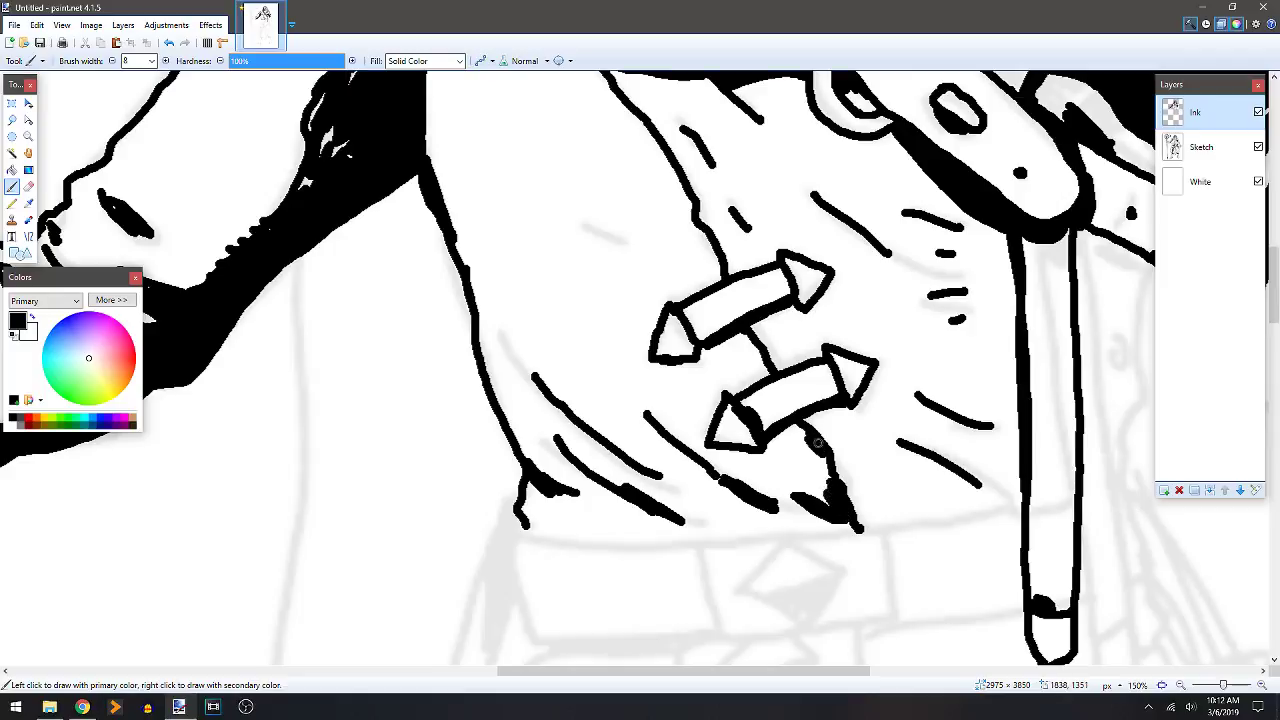
drag(768, 370, 758, 351)
drag(708, 234, 720, 258)
drag(596, 220, 627, 239)
drag(515, 354, 572, 367)
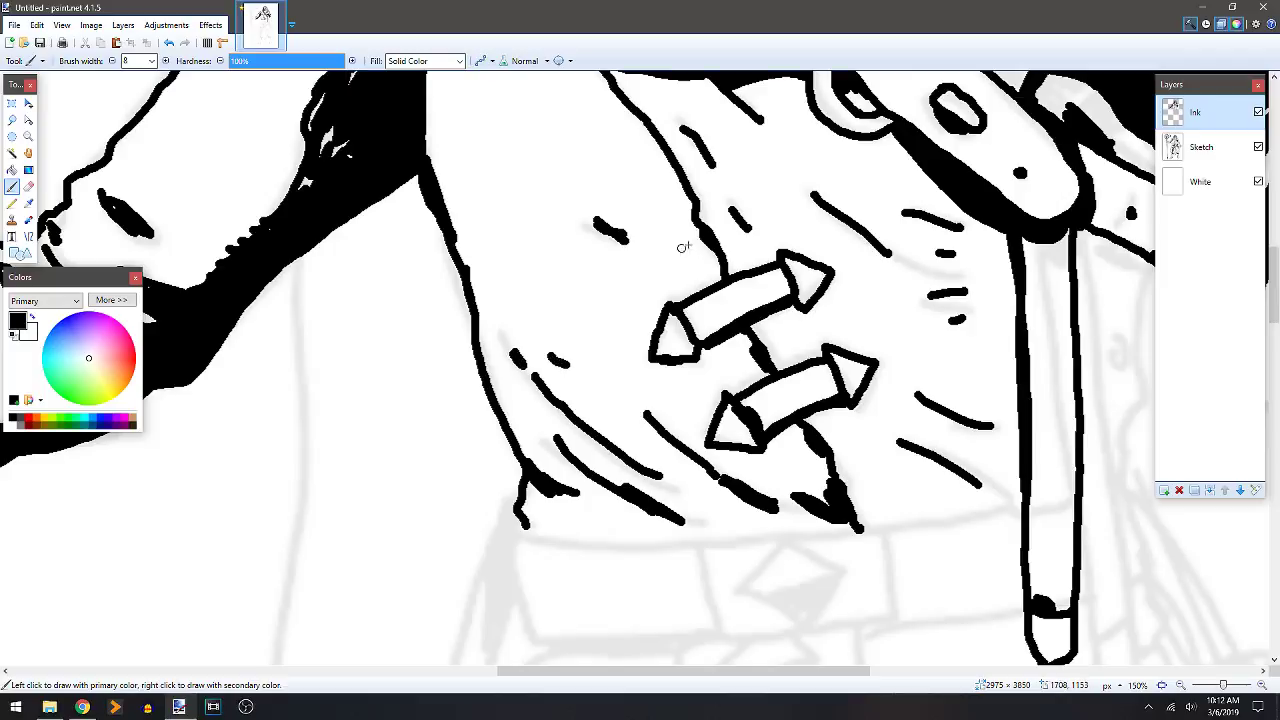
Outline a curved shadow on the torso beside the dark-side armpit, fill it with black and roughen its edge with short strokes.
drag(696, 177, 758, 325)
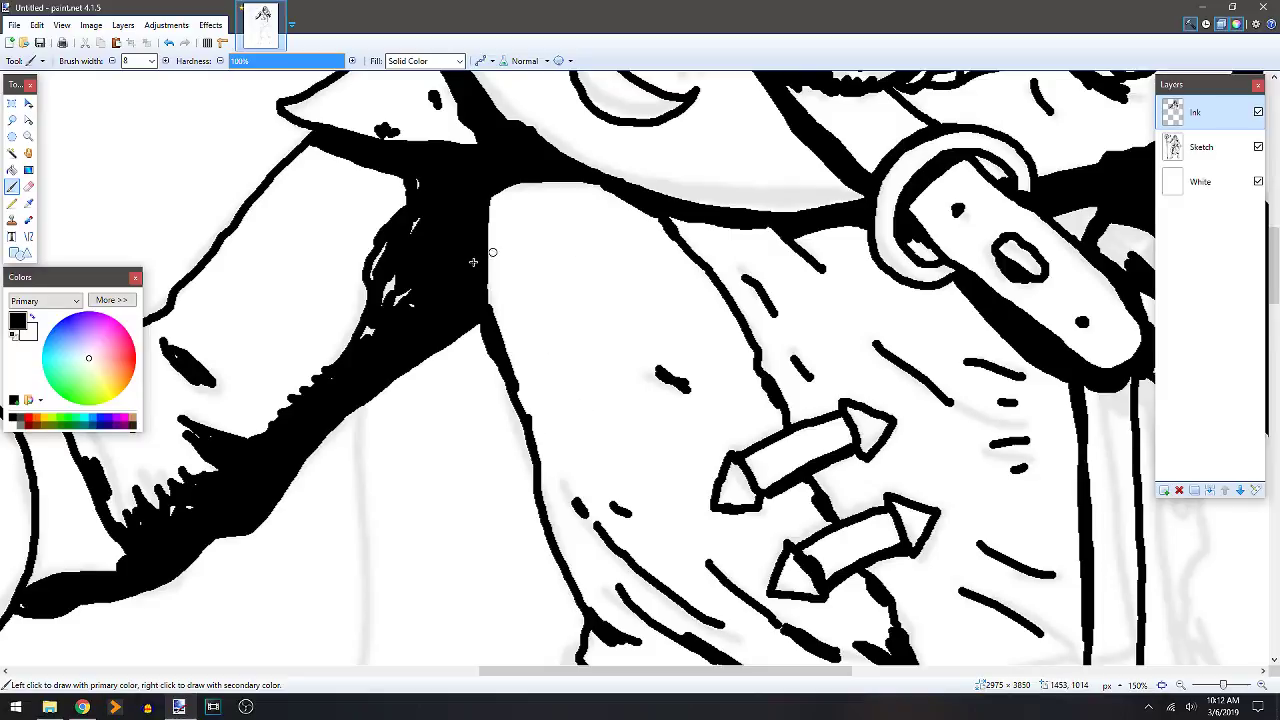
mouse_move(636, 205)
mouse_down()
mouse_move(575, 264)
mouse_move(540, 432)
mouse_up()
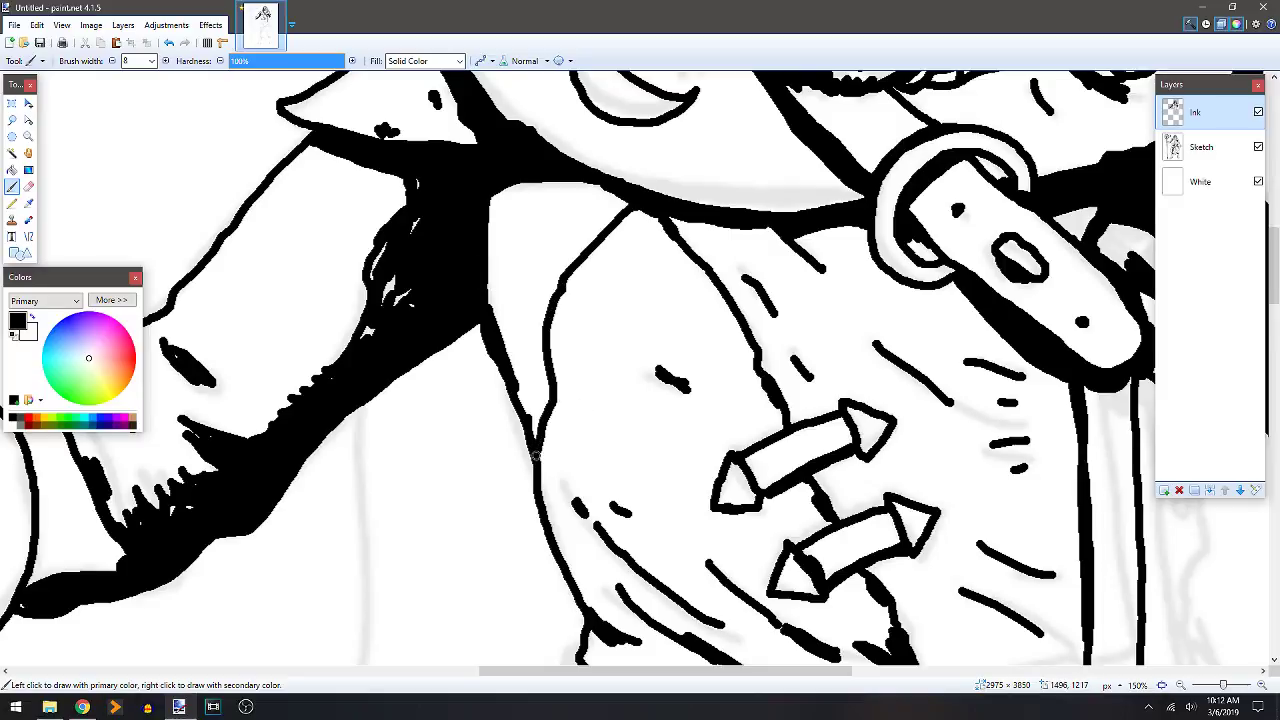
drag(604, 233, 626, 203)
key(f)
click(542, 250)
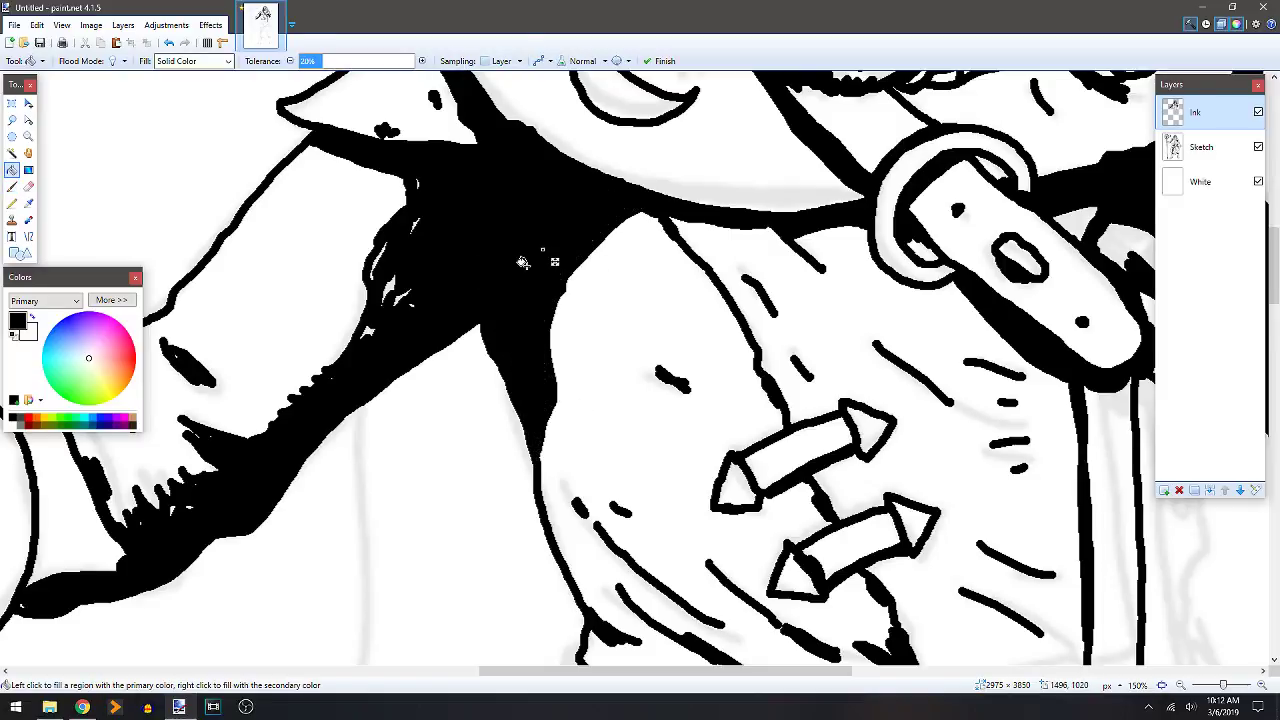
key(b)
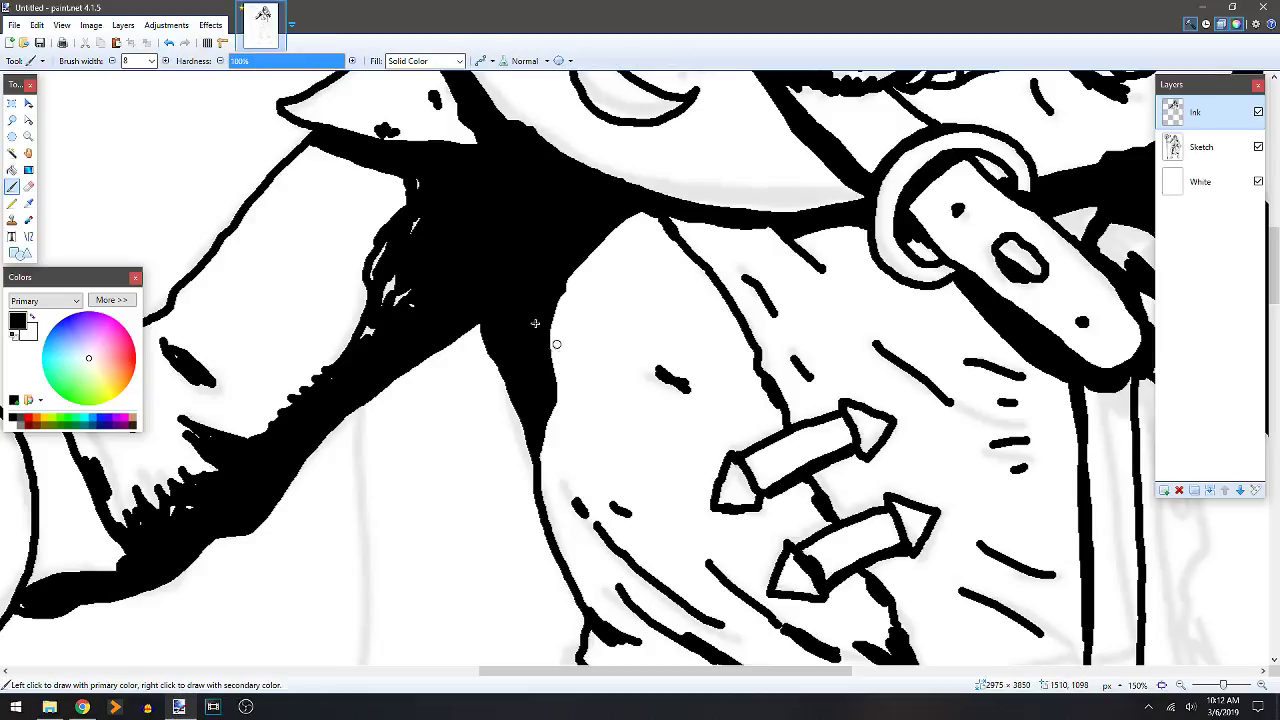
mouse_move(540, 332)
mouse_down()
mouse_move(577, 268)
mouse_move(661, 216)
mouse_up()
drag(567, 276, 600, 308)
mouse_move(584, 256)
mouse_down()
mouse_move(620, 316)
mouse_move(640, 300)
mouse_move(662, 318)
mouse_up()
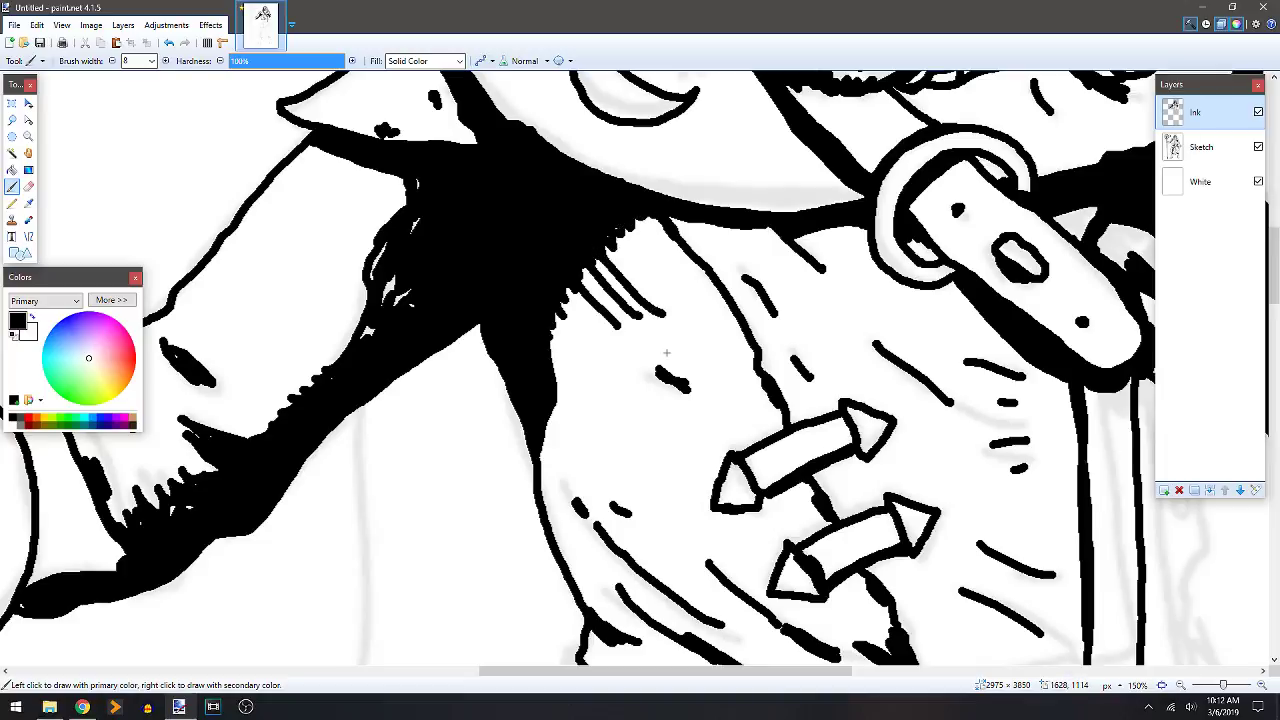
key(ctrl+z)
key(ctrl+z)
key(ctrl+z)
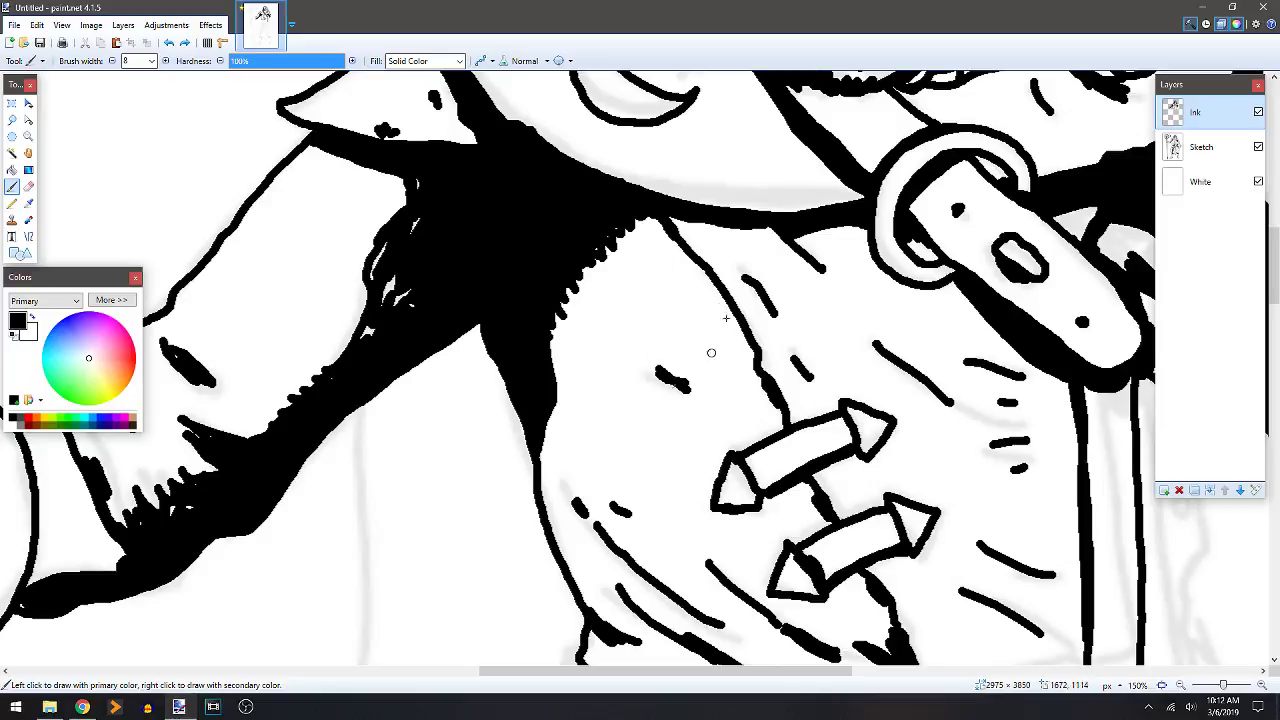
Thicken the robe's front seam between the mantle and the upper toggle.
mouse_move(695, 268)
mouse_down()
mouse_move(744, 338)
mouse_move(702, 277)
mouse_up()
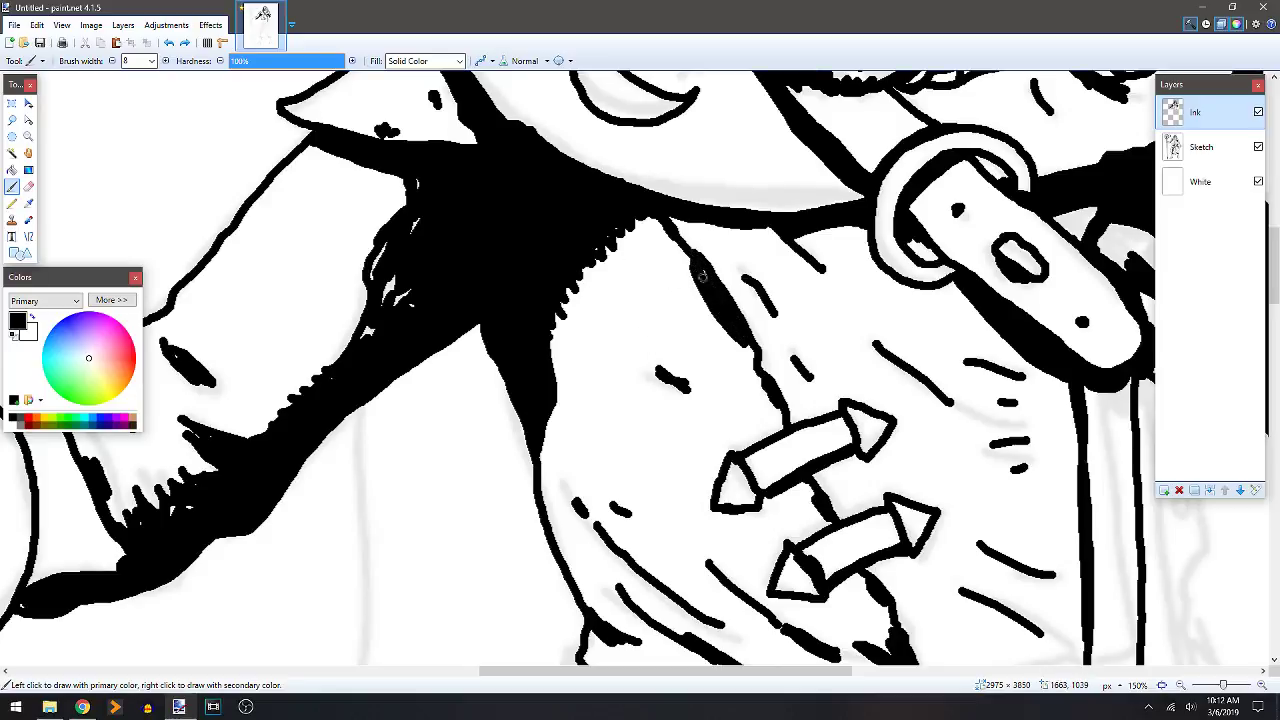
drag(741, 350, 783, 425)
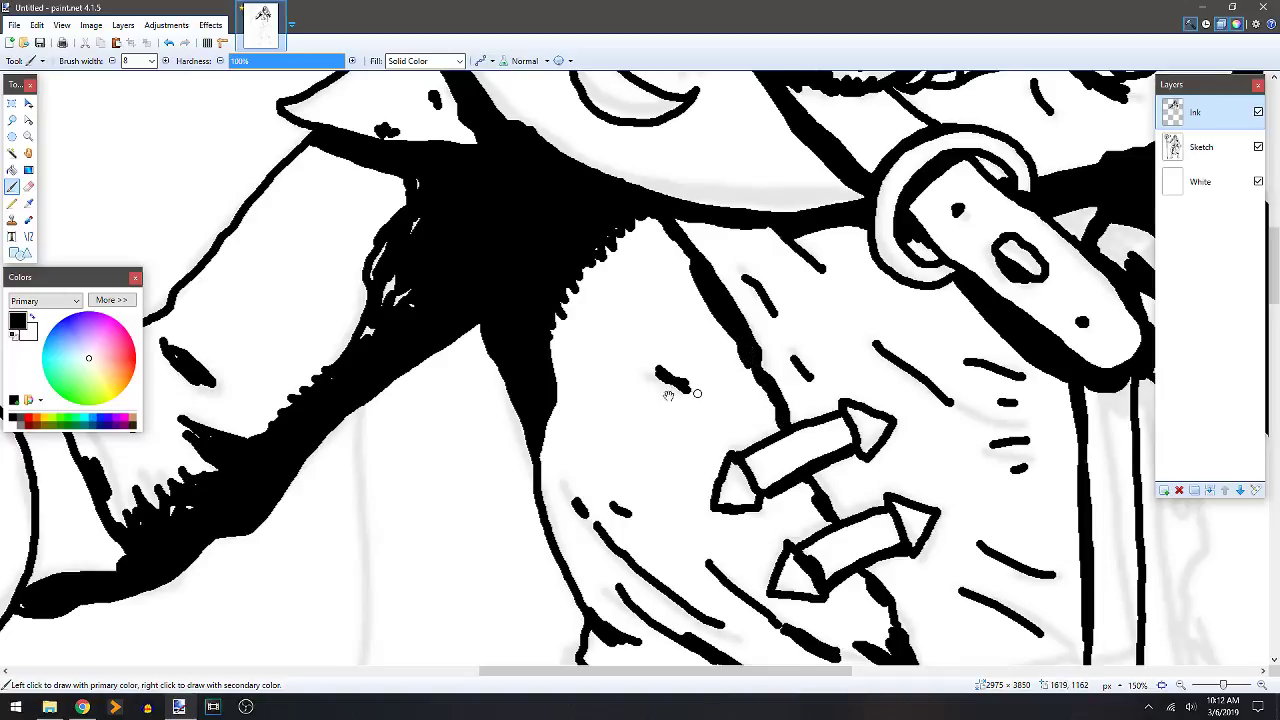
Review the inked torso, sleeve and straps against the remaining sketch, at both full-figure and close range.
scroll(684, 395, down, 2)
scroll(684, 395, right, 1)
scroll(535, 307, down, 2)
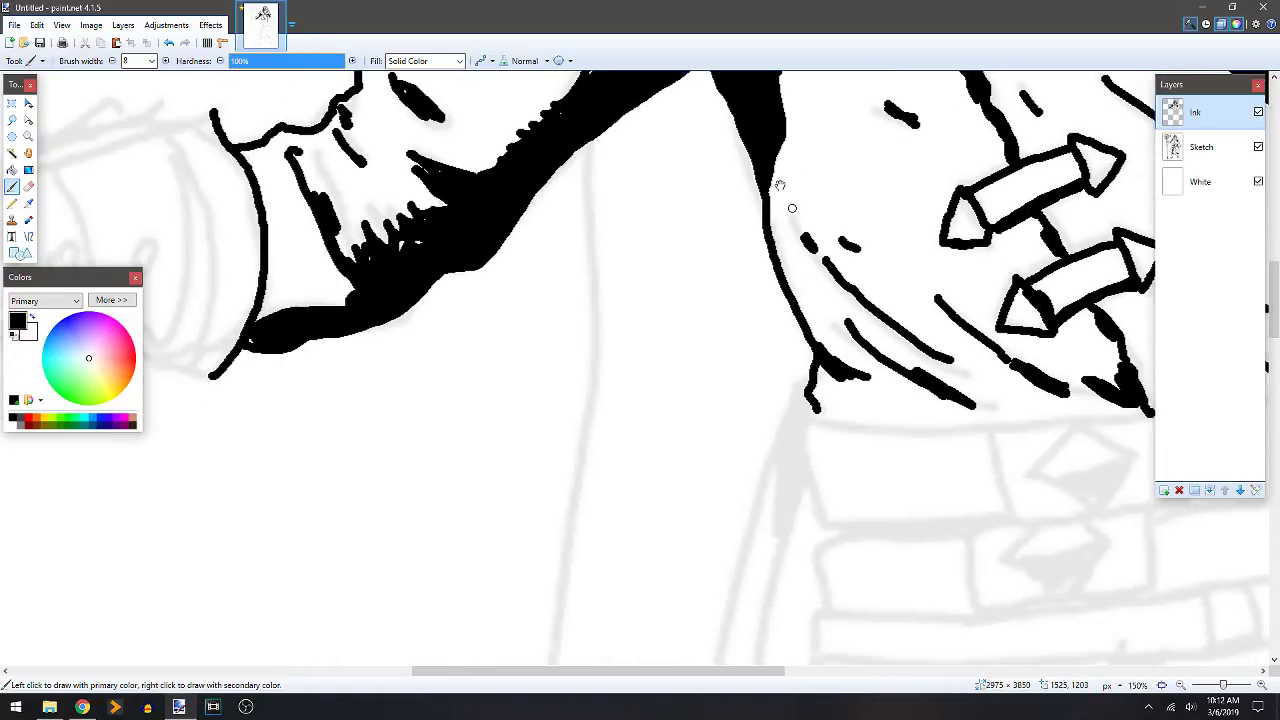
scroll(522, 301, down, 2)
drag(725, 221, 688, 296)
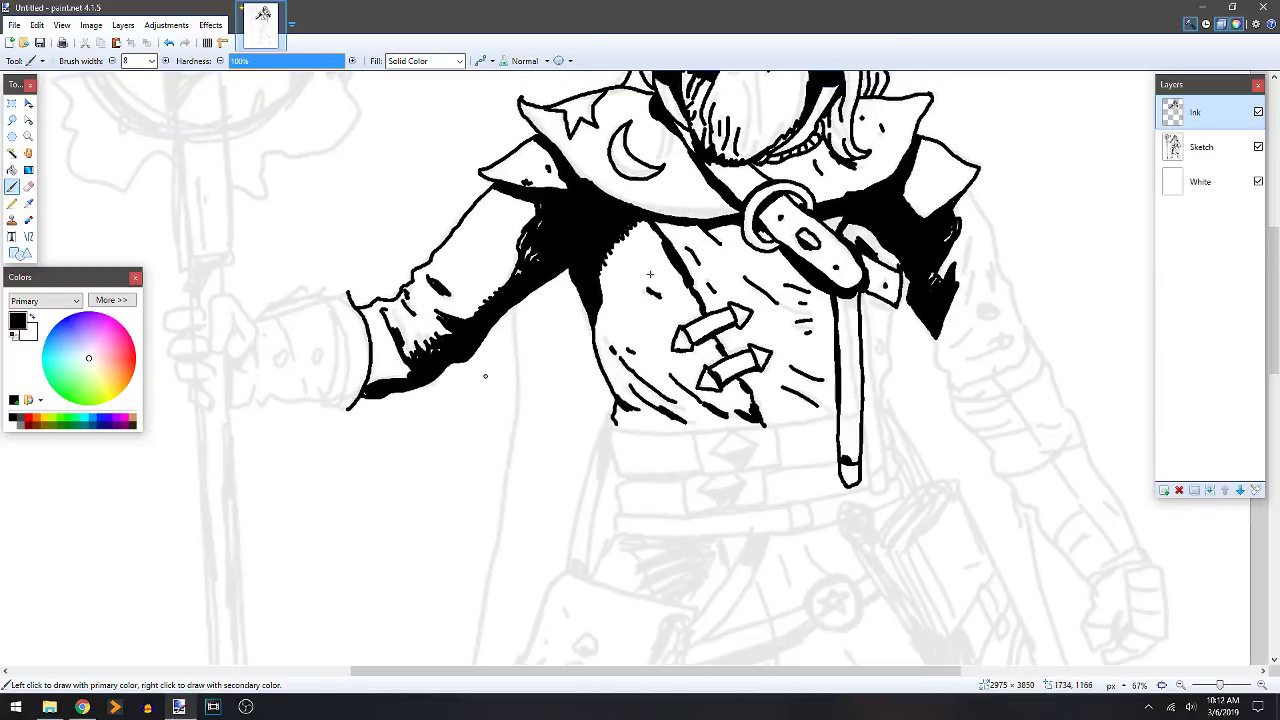
drag(831, 318, 786, 258)
scroll(725, 247, up, 1)
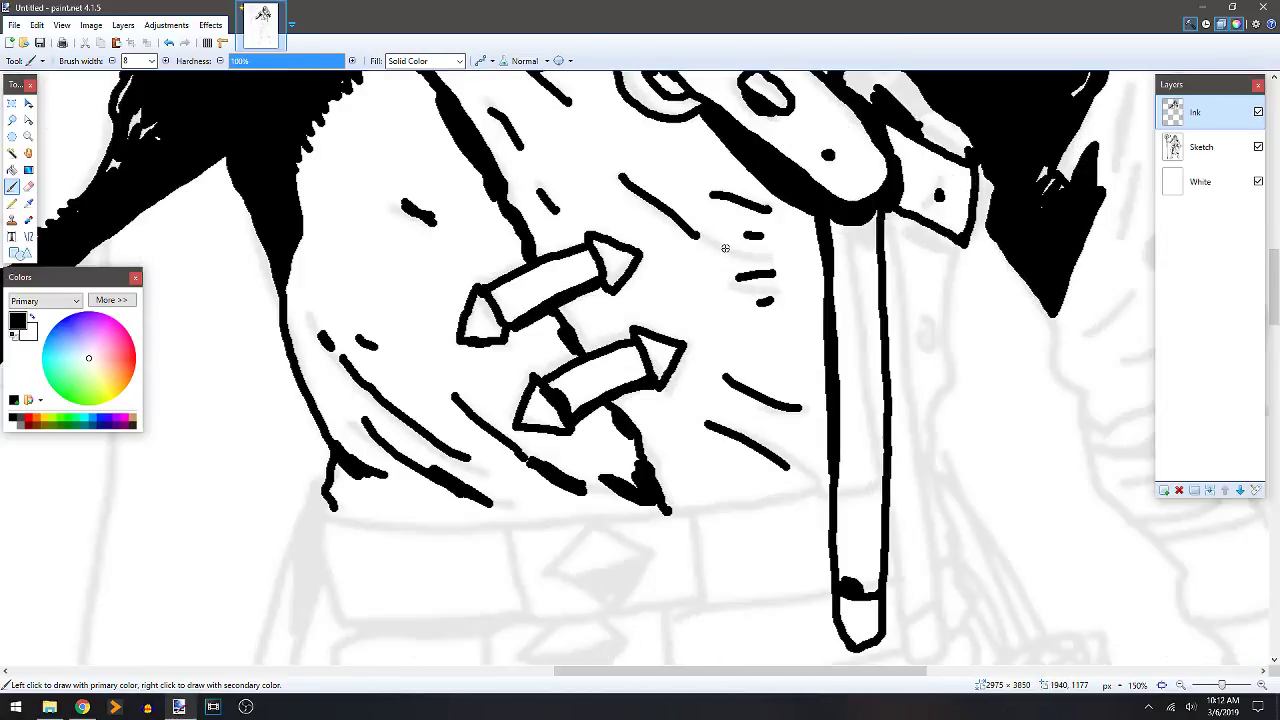
drag(848, 388, 576, 278)
scroll(523, 255, down, 1)
mouse_move(631, 233)
mouse_down()
mouse_move(631, 279)
mouse_move(616, 248)
mouse_up()
scroll(490, 272, up, 1)
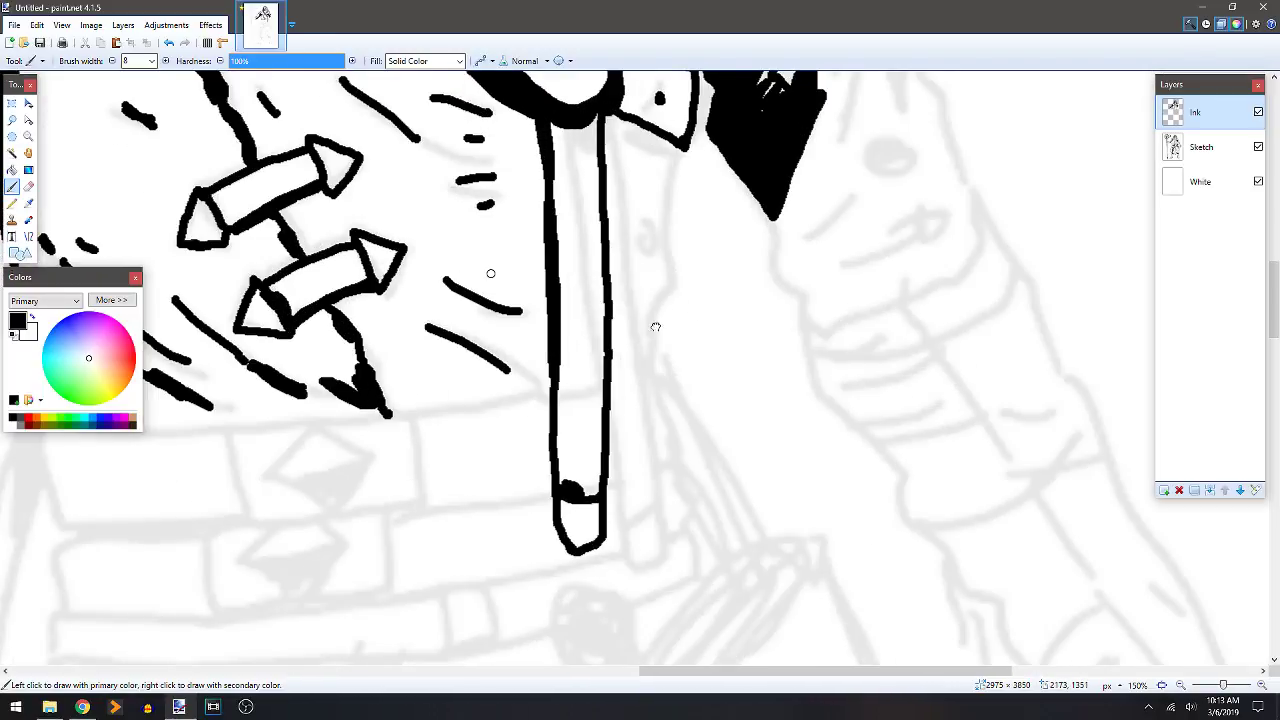
Ink a second, narrower hanging strap with a capped end, slanting out from behind the first strap.
drag(672, 328, 624, 314)
mouse_move(563, 93)
mouse_down()
mouse_move(602, 548)
mouse_move(572, 522)
mouse_move(555, 427)
mouse_move(582, 547)
mouse_move(604, 496)
mouse_move(581, 504)
mouse_up()
key(e)
key(b)
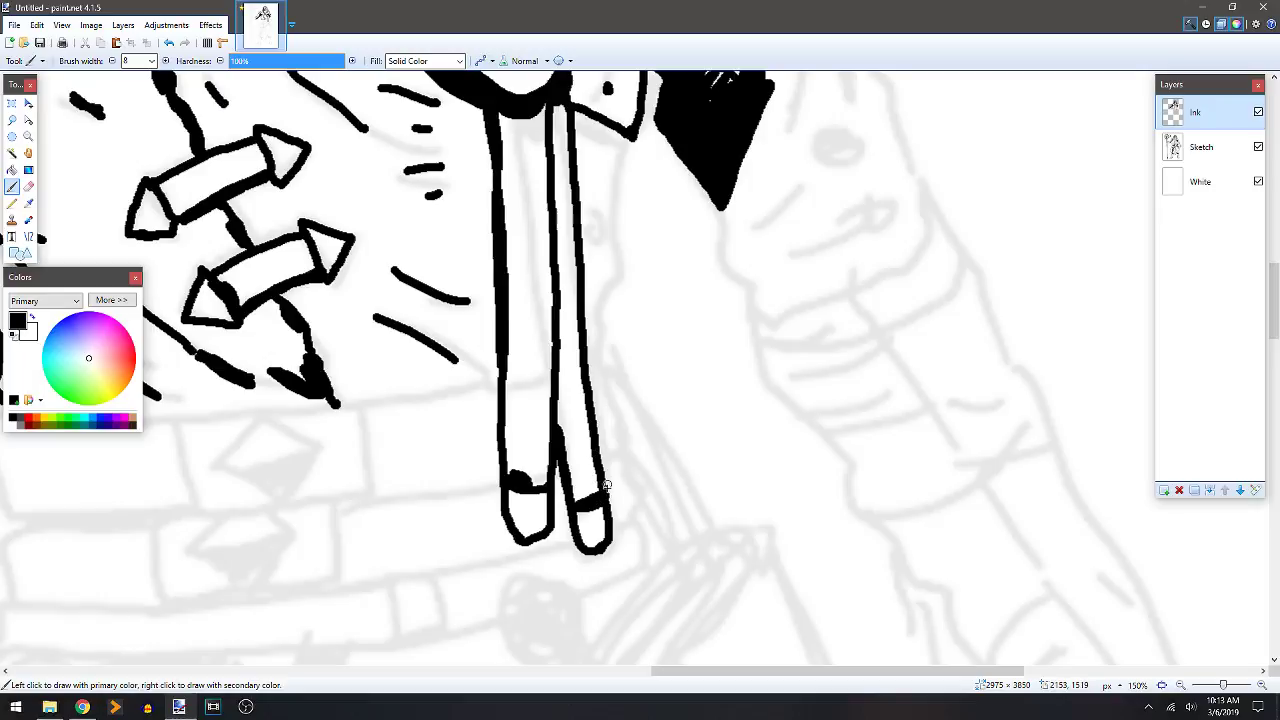
key(e)
key(b)
Ink the robe's wavy side edge beside the second strap, with fold strokes and dark shadows beneath the short strap piece.
scroll(605, 451, up, 2)
scroll(605, 451, left, 1)
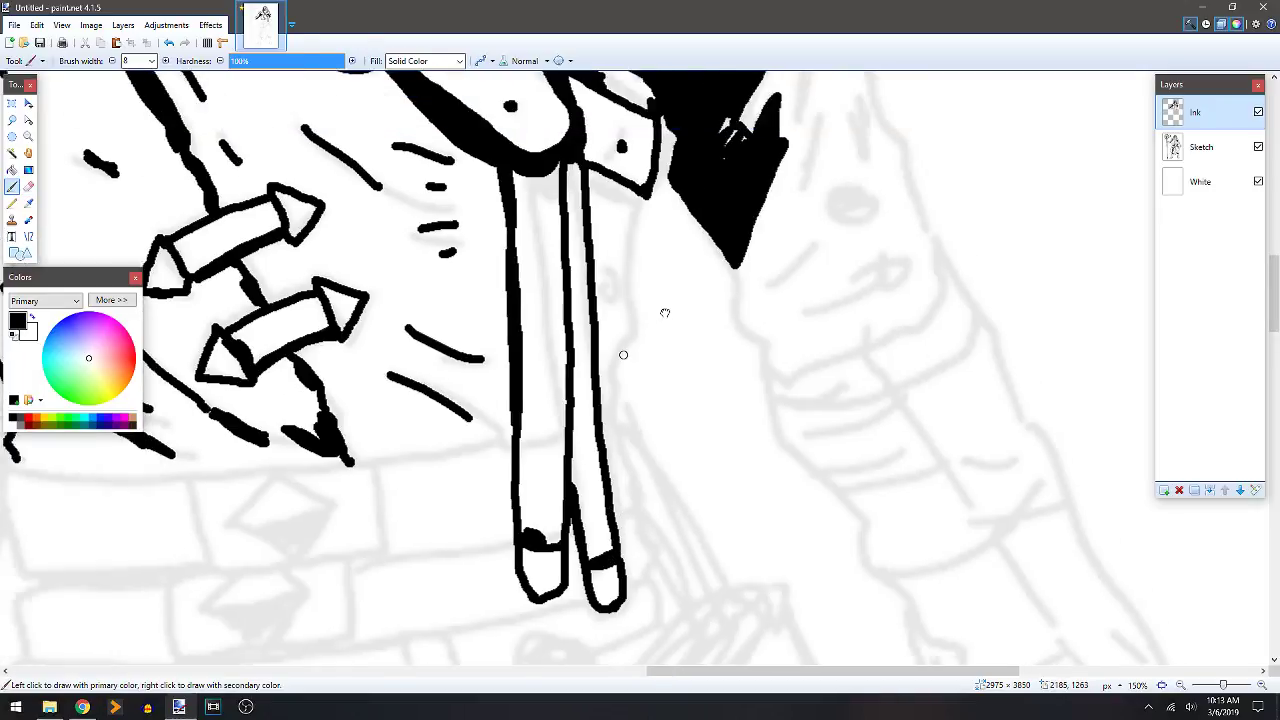
mouse_move(652, 216)
mouse_down()
mouse_move(643, 335)
mouse_move(606, 440)
mouse_up()
drag(608, 311, 634, 328)
mouse_move(606, 268)
mouse_down()
mouse_move(624, 284)
mouse_move(603, 233)
mouse_move(613, 203)
mouse_move(639, 217)
mouse_up()
drag(620, 357, 610, 426)
Thicken the shadow line between the two hanging straps and touch up their capped ends.
drag(580, 192, 583, 350)
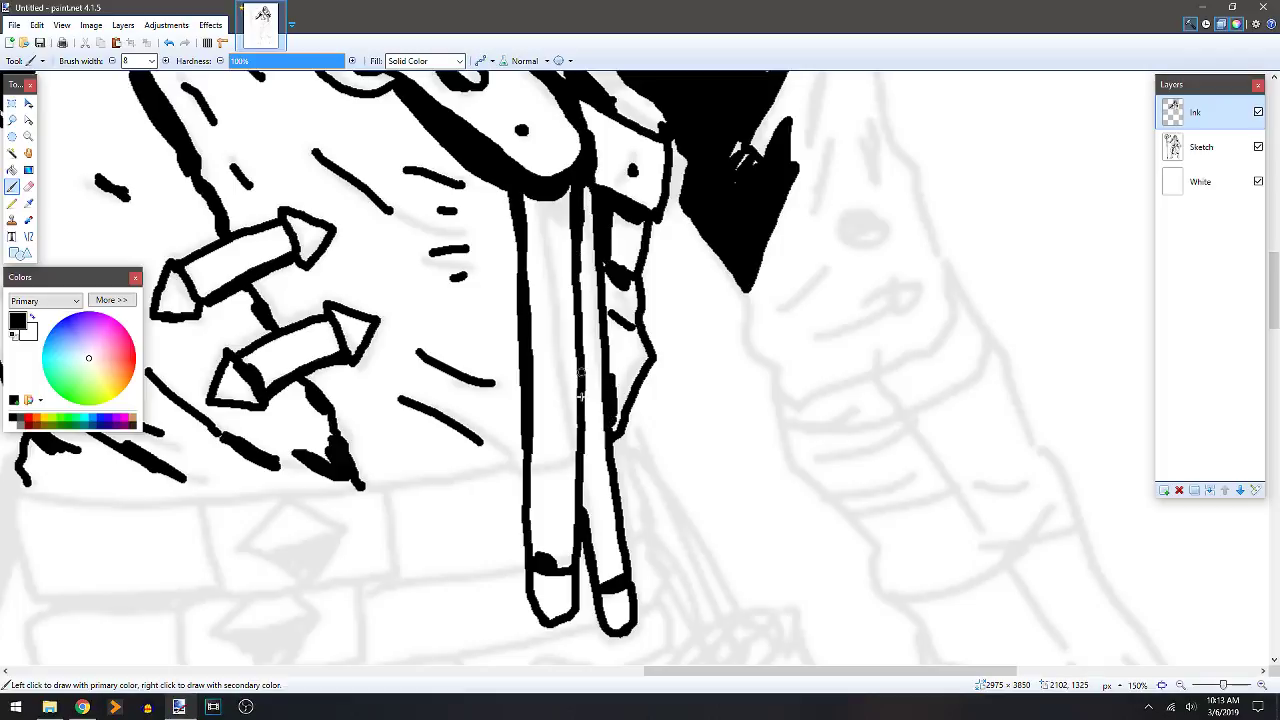
drag(580, 497, 586, 450)
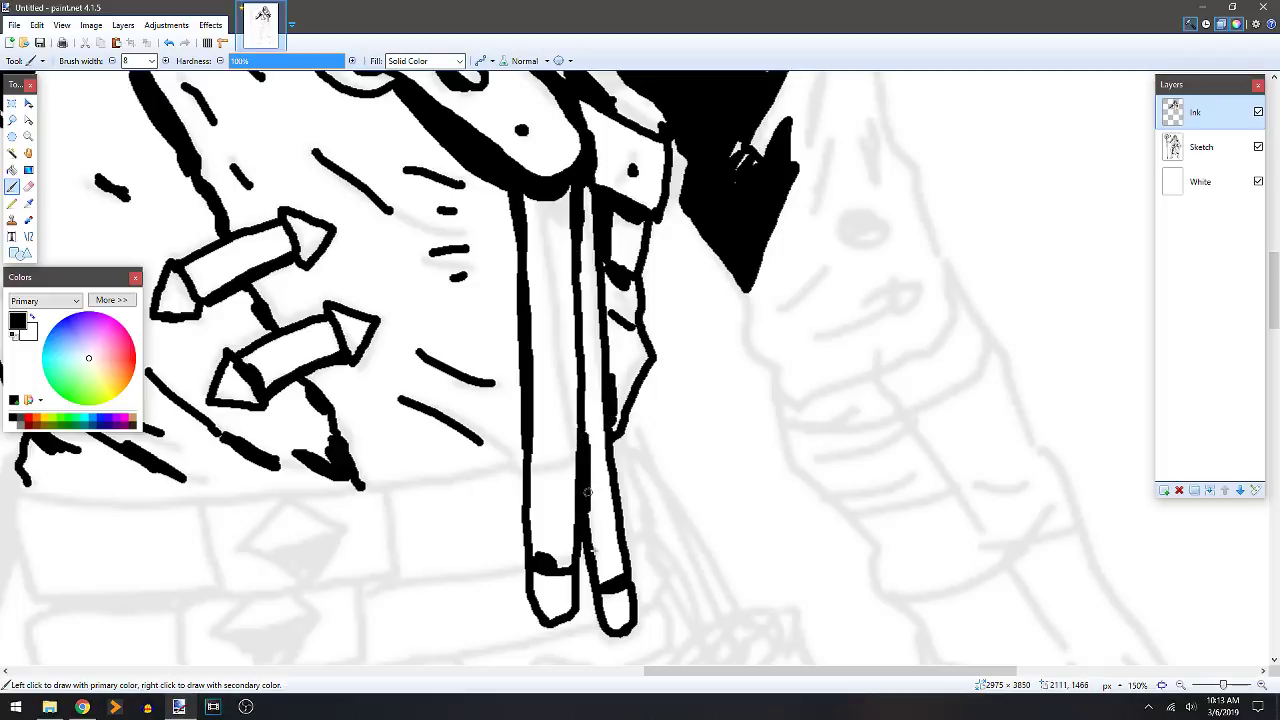
mouse_move(606, 630)
mouse_down()
mouse_move(626, 632)
mouse_move(540, 622)
mouse_move(568, 625)
mouse_up()
ctrl+scroll(603, 486, down, 4)
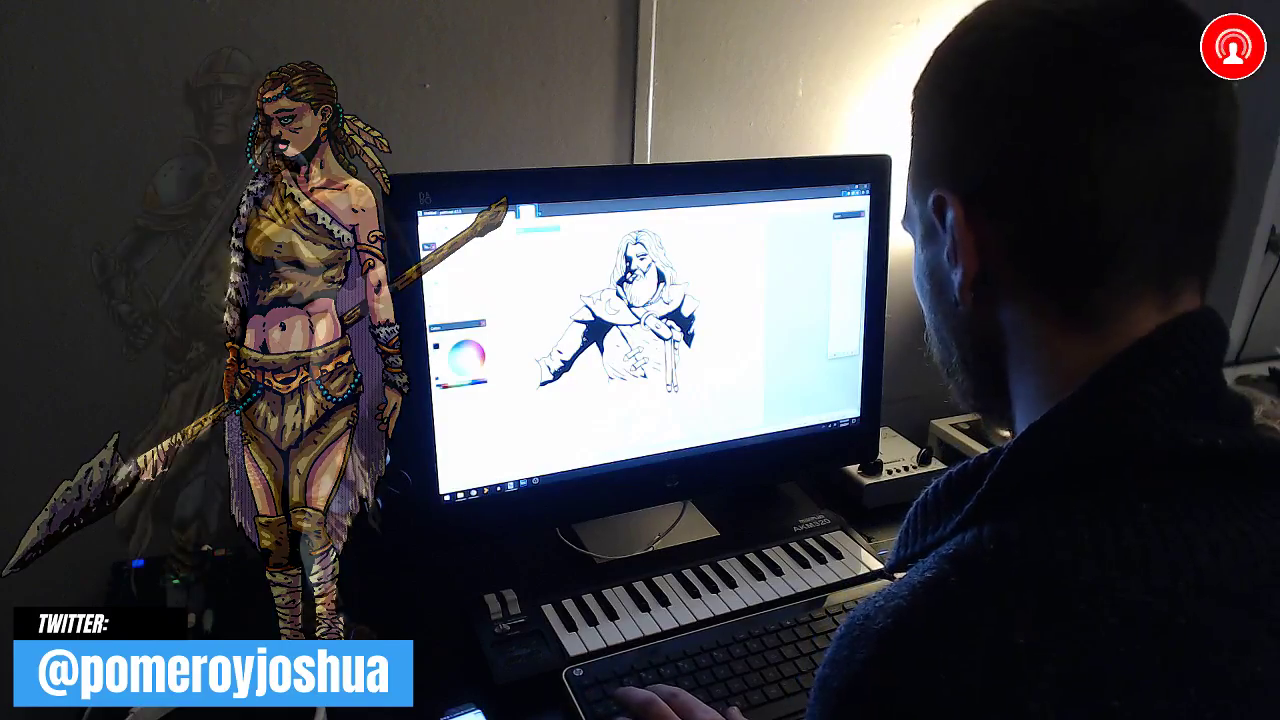
Ink two diamond outlines, one below the other, on the sketched belts beneath the tunic lacing.
scroll(650, 320, down, 5)
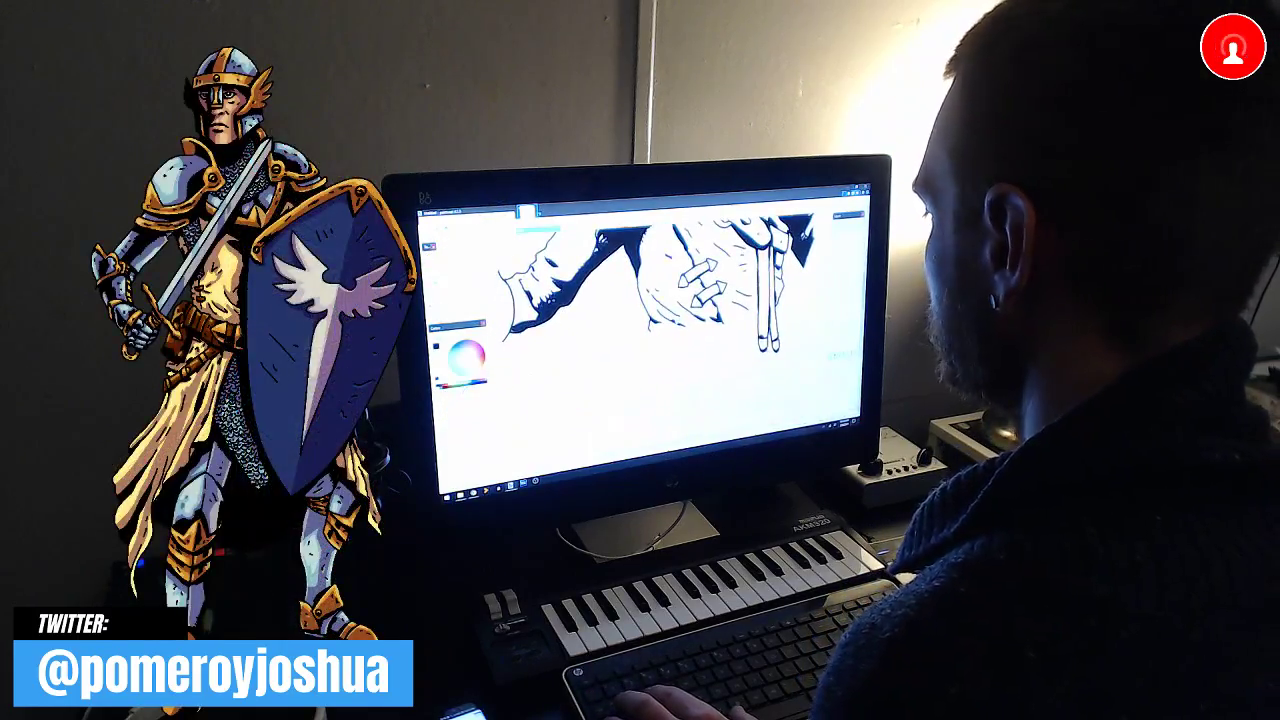
ctrl+scroll(650, 320, up, 2)
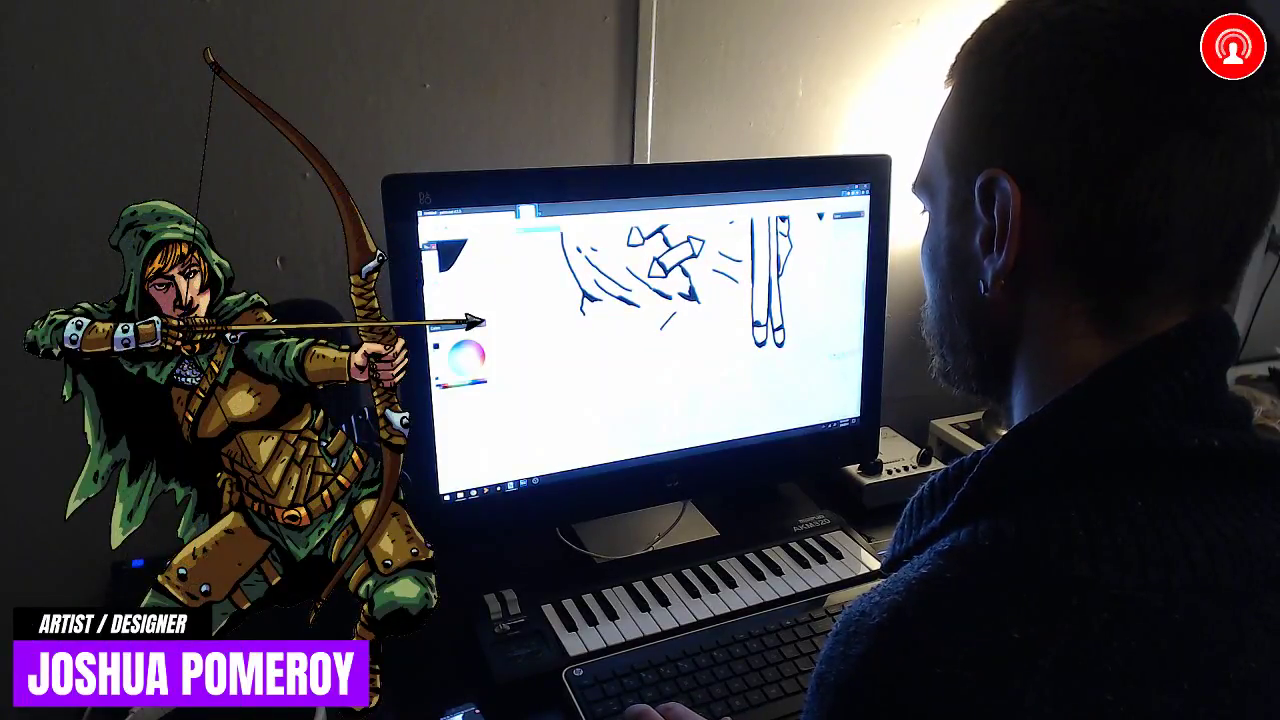
mouse_move(664, 337)
mouse_down()
mouse_move(692, 330)
mouse_move(668, 372)
mouse_up()
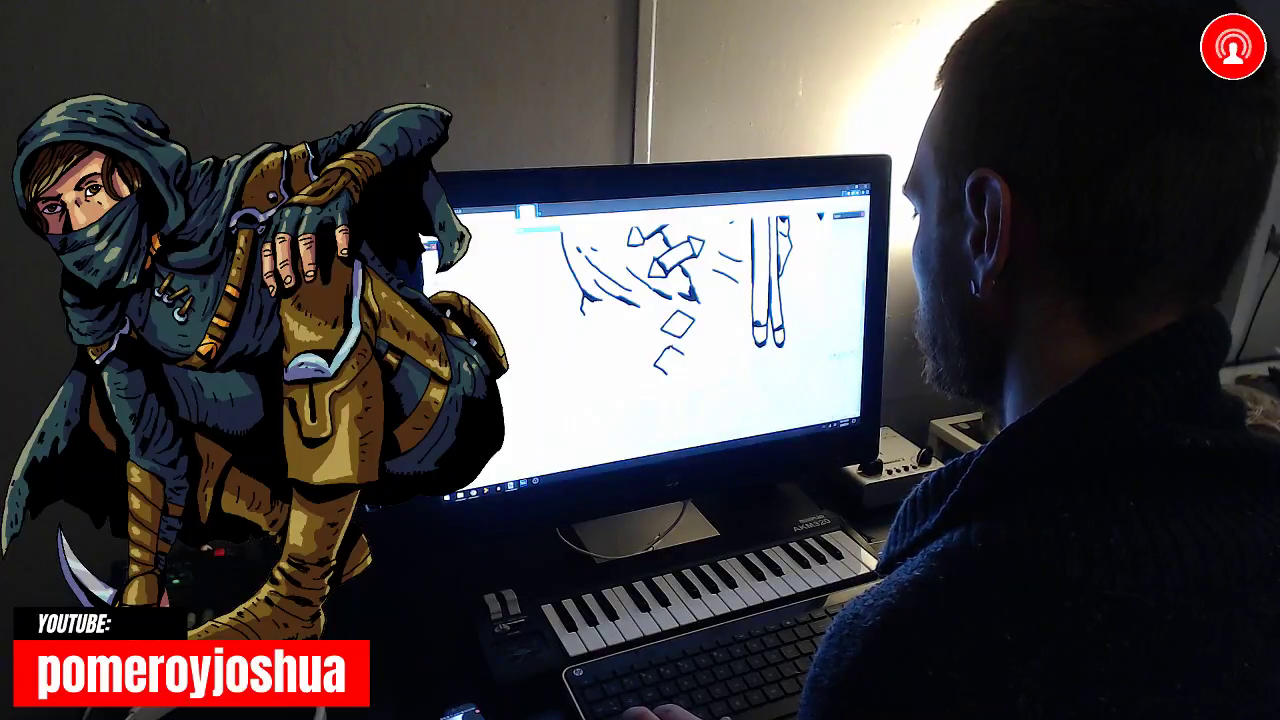
drag(672, 348, 670, 374)
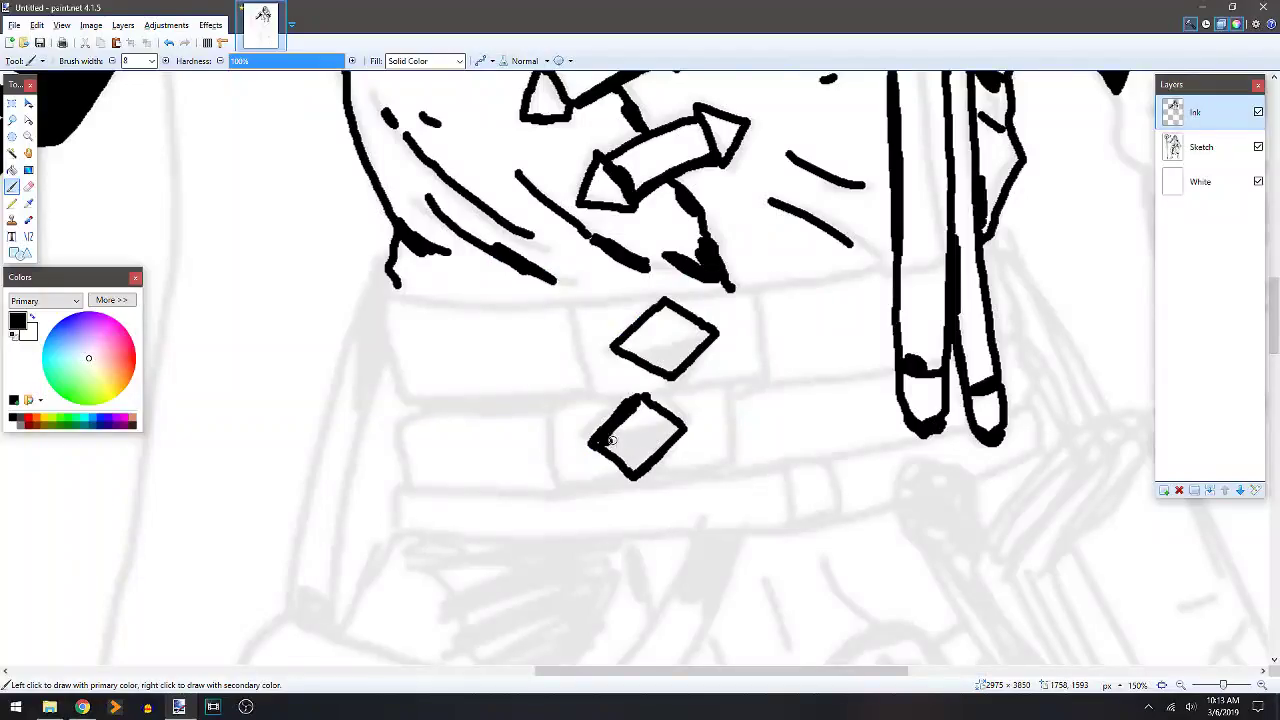
Split both belt diamonds with a slanted line and fill their lower halves solid black.
mouse_move(600, 442)
mouse_down()
mouse_move(680, 427)
mouse_move(622, 438)
mouse_up()
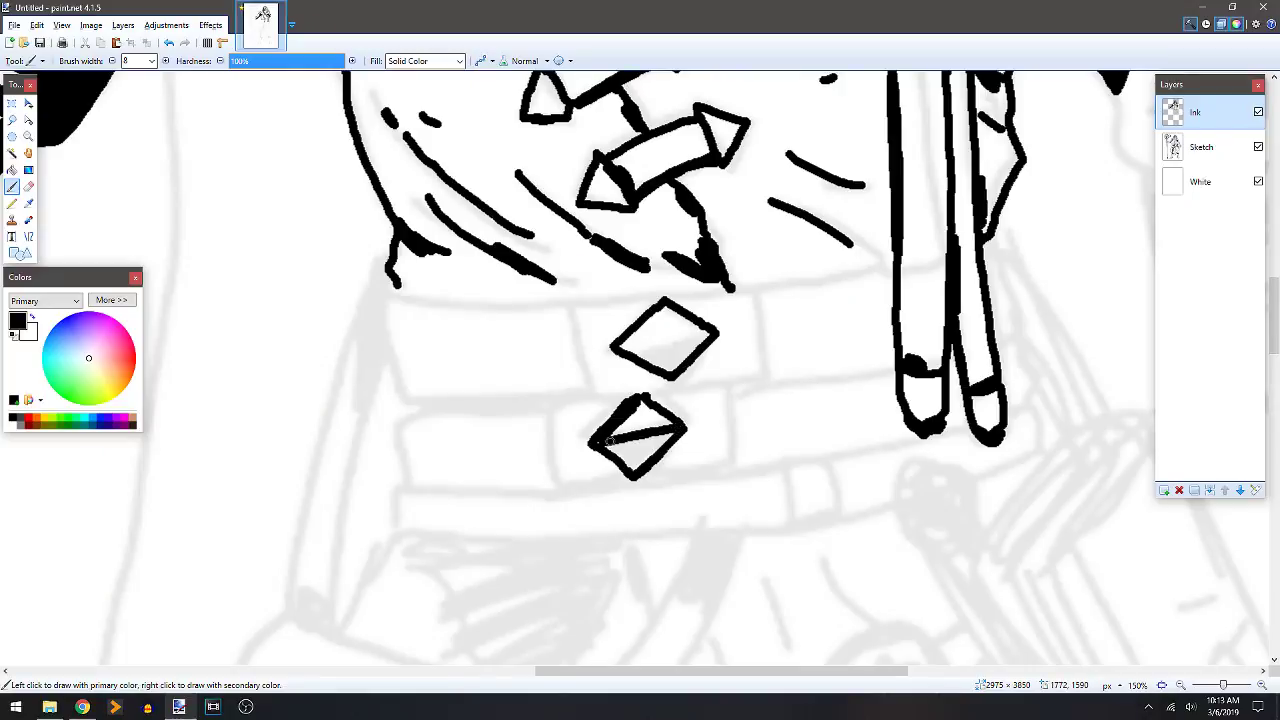
mouse_move(619, 348)
mouse_down()
mouse_move(710, 333)
mouse_move(636, 346)
mouse_up()
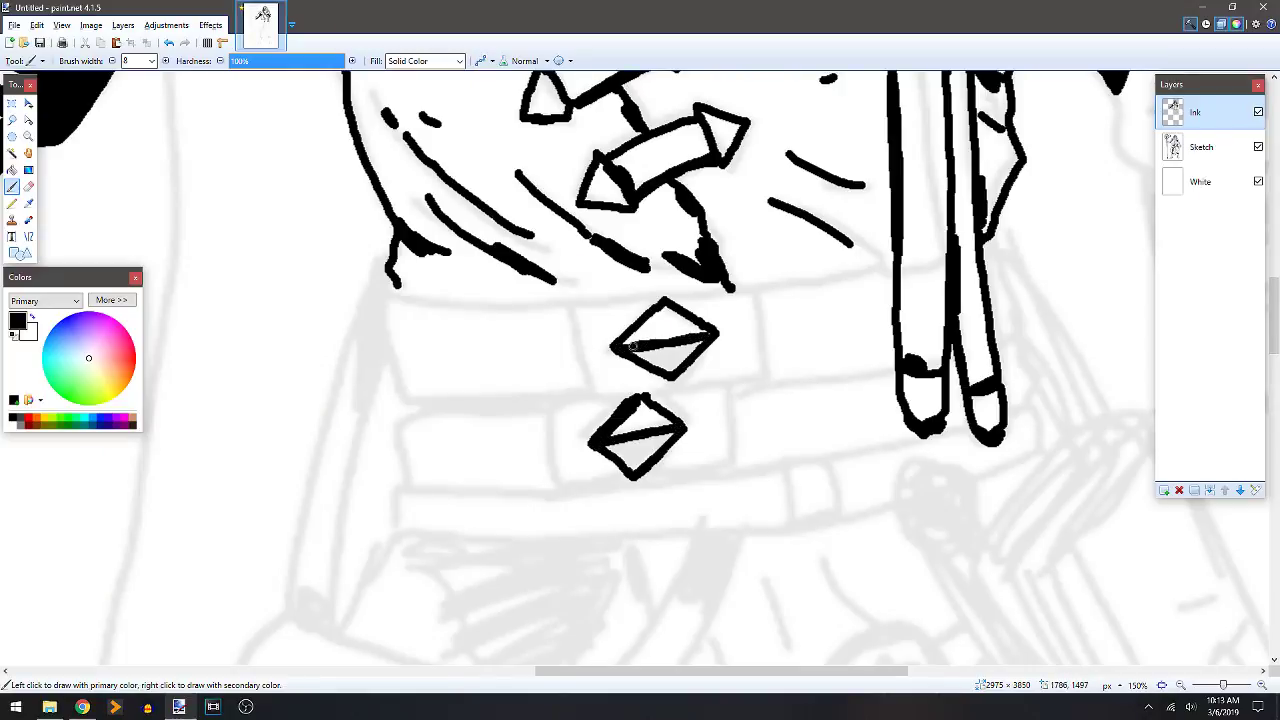
key(f)
click(676, 360)
click(640, 458)
key(b)
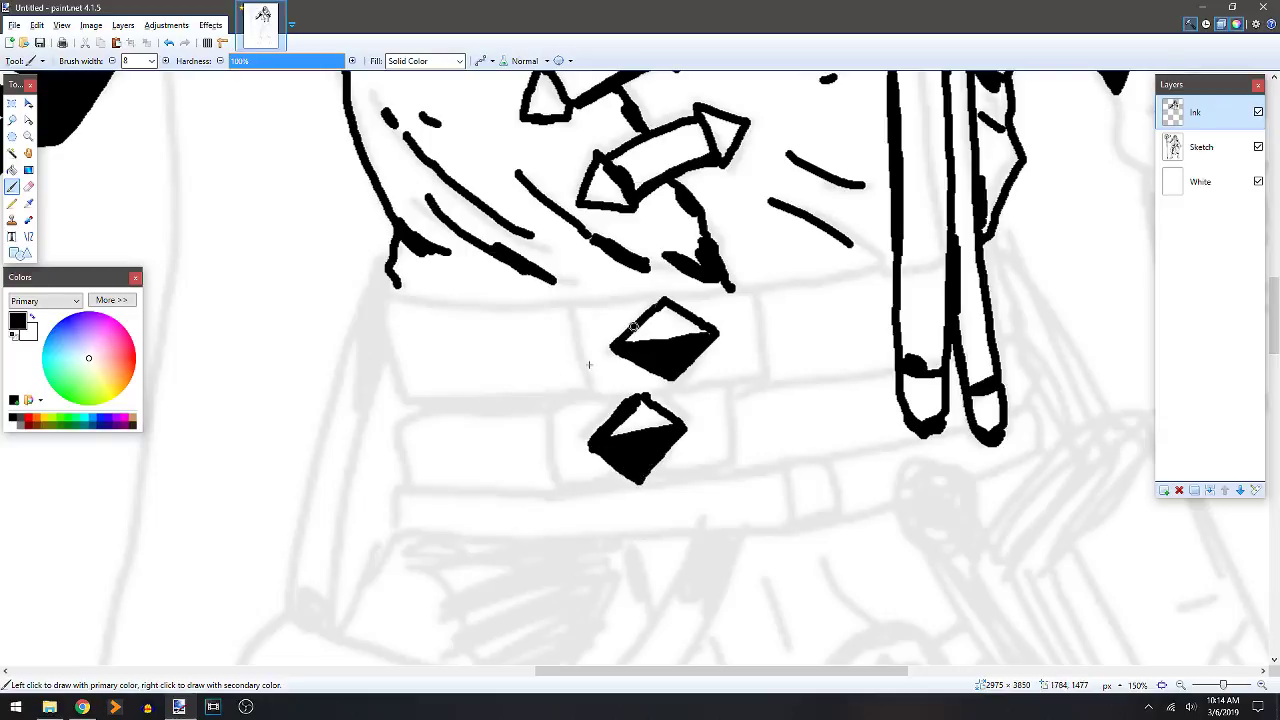
Ink the upper belt's top edge as a width-8 curve from the robe's side to the hanging strap, sagging at the tunic's corner.
scroll(664, 326, down, 1)
scroll(685, 302, up, 1)
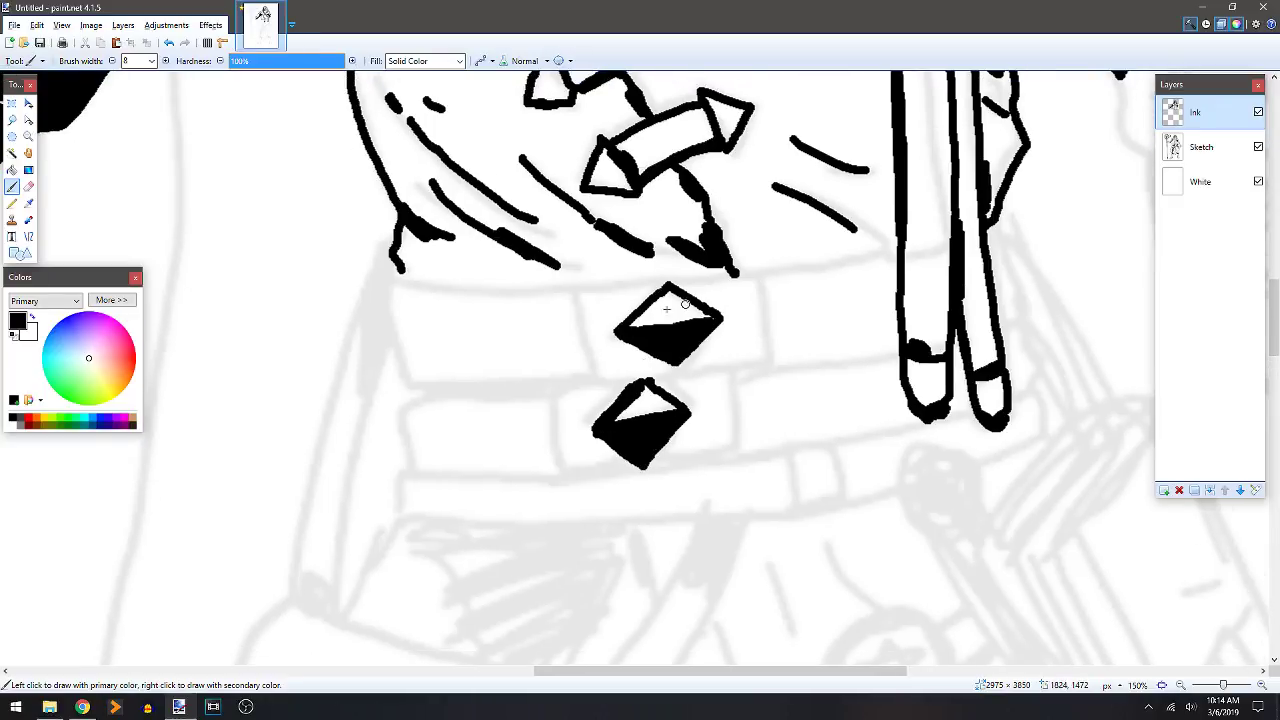
key(o)
mouse_move(400, 272)
mouse_down()
mouse_move(829, 286)
mouse_move(895, 249)
mouse_up()
drag(725, 260, 724, 273)
key(Return)
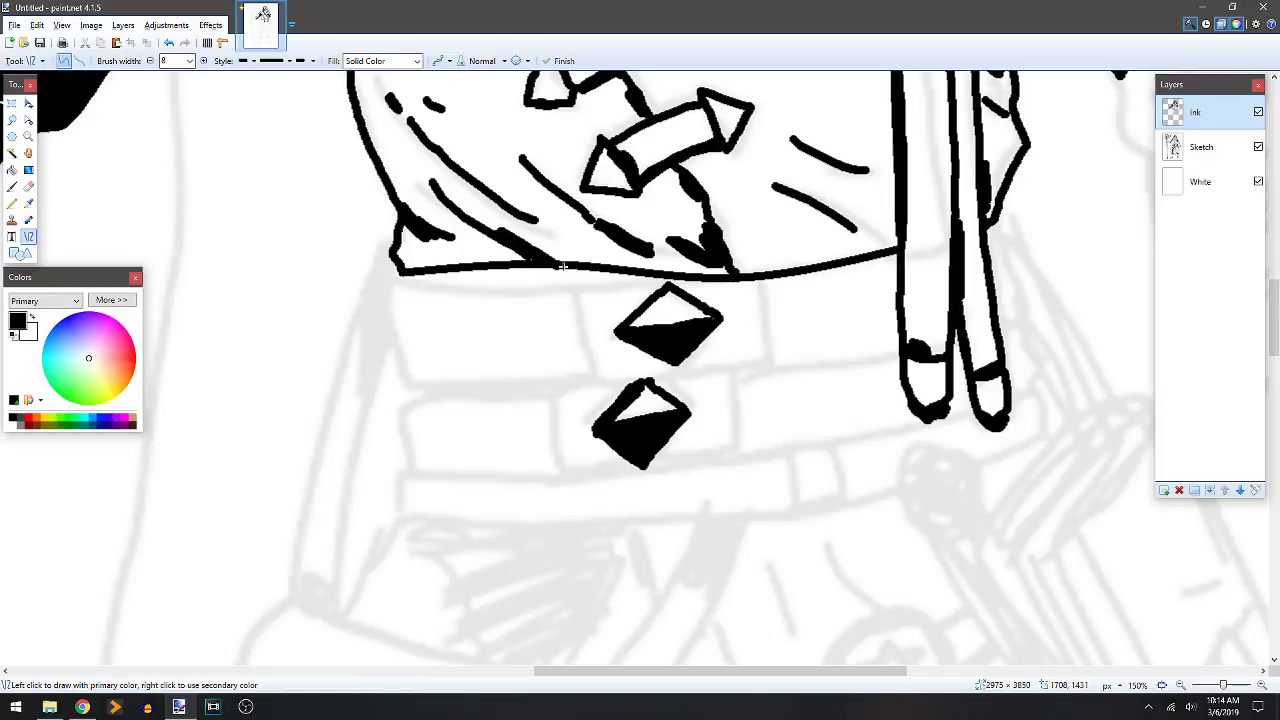
key(ctrl+z)
drag(566, 268, 562, 288)
drag(410, 274, 401, 273)
drag(562, 288, 498, 297)
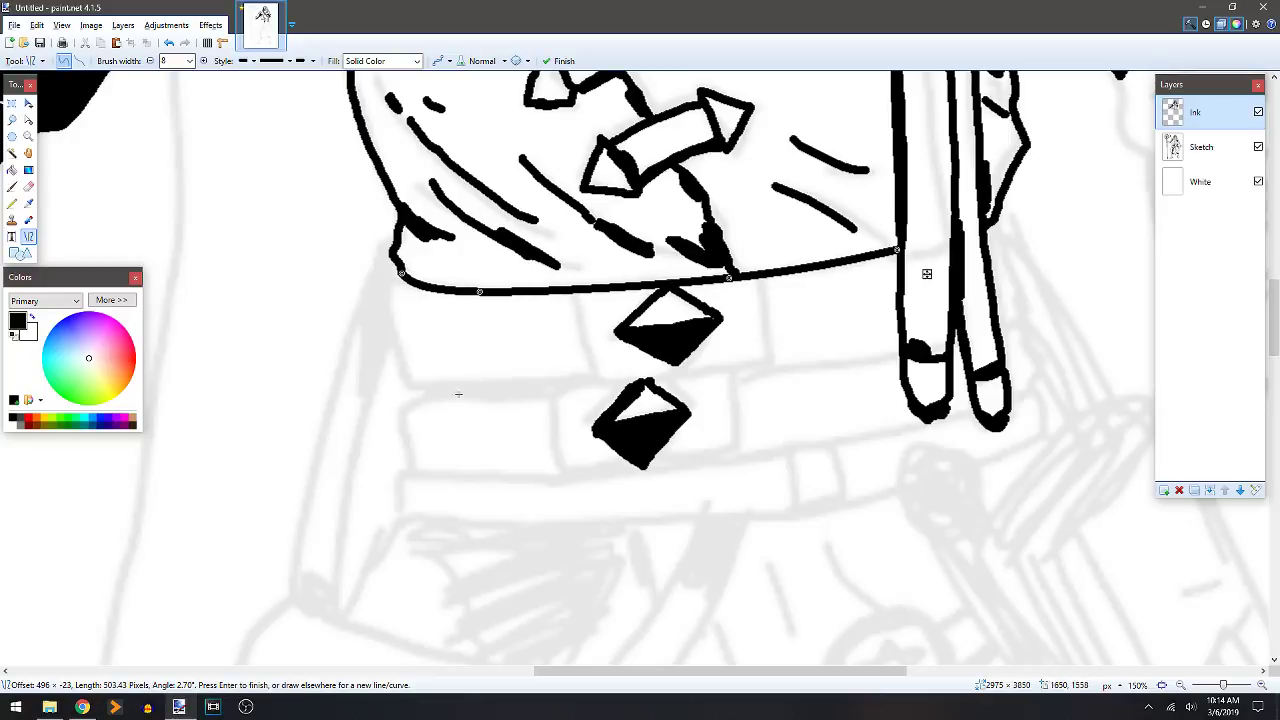
Ink the upper belt's bottom edge as a matching curve, adjusting its ends and bends to follow the top edge.
drag(409, 385, 897, 355)
drag(733, 368, 730, 374)
drag(571, 376, 576, 384)
drag(408, 385, 401, 371)
drag(574, 383, 508, 388)
drag(893, 357, 901, 345)
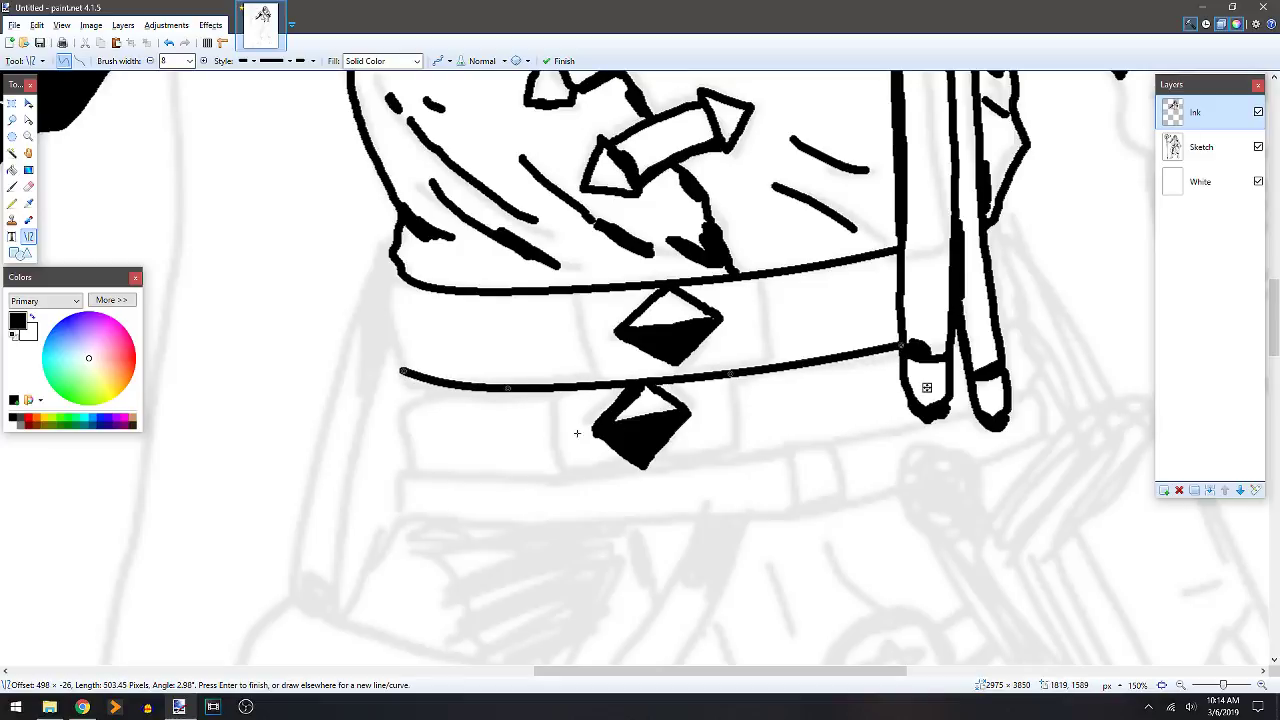
Close the upper belt's outer end, draw the dividers around its diamond, and thicken shadows along a divider and the strap.
key(b)
mouse_move(397, 255)
mouse_down()
mouse_move(384, 286)
mouse_move(398, 370)
mouse_up()
mouse_move(575, 291)
mouse_down()
mouse_move(583, 378)
mouse_move(570, 305)
mouse_move(572, 380)
mouse_up()
drag(754, 281, 768, 368)
drag(762, 314, 769, 360)
mouse_move(887, 258)
mouse_down()
mouse_move(894, 344)
mouse_move(891, 258)
mouse_up()
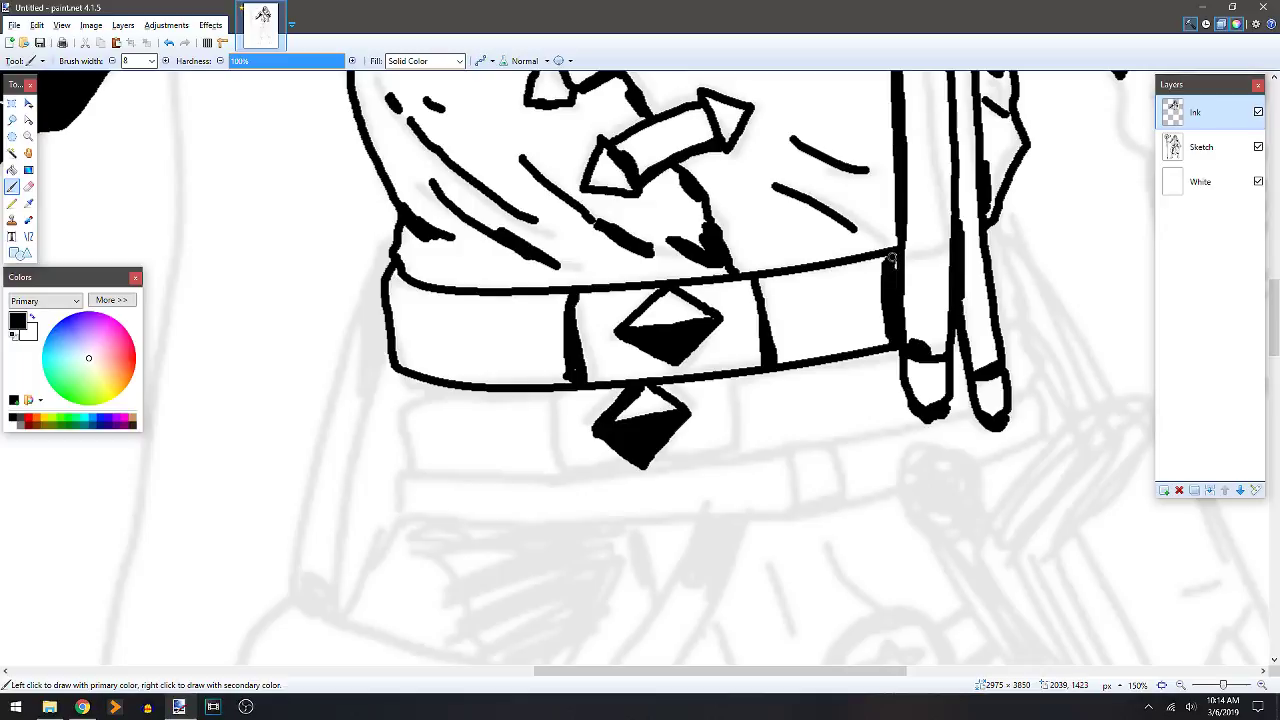
Ink the second belt's outer end and the two divider lines around its diamond.
drag(412, 380, 412, 455)
drag(552, 393, 554, 466)
drag(731, 373, 737, 460)
Ink the second belt's bottom edge as a curve from its outer end to the narrower strap's tip.
key(o)
scroll(387, 335, down, 3)
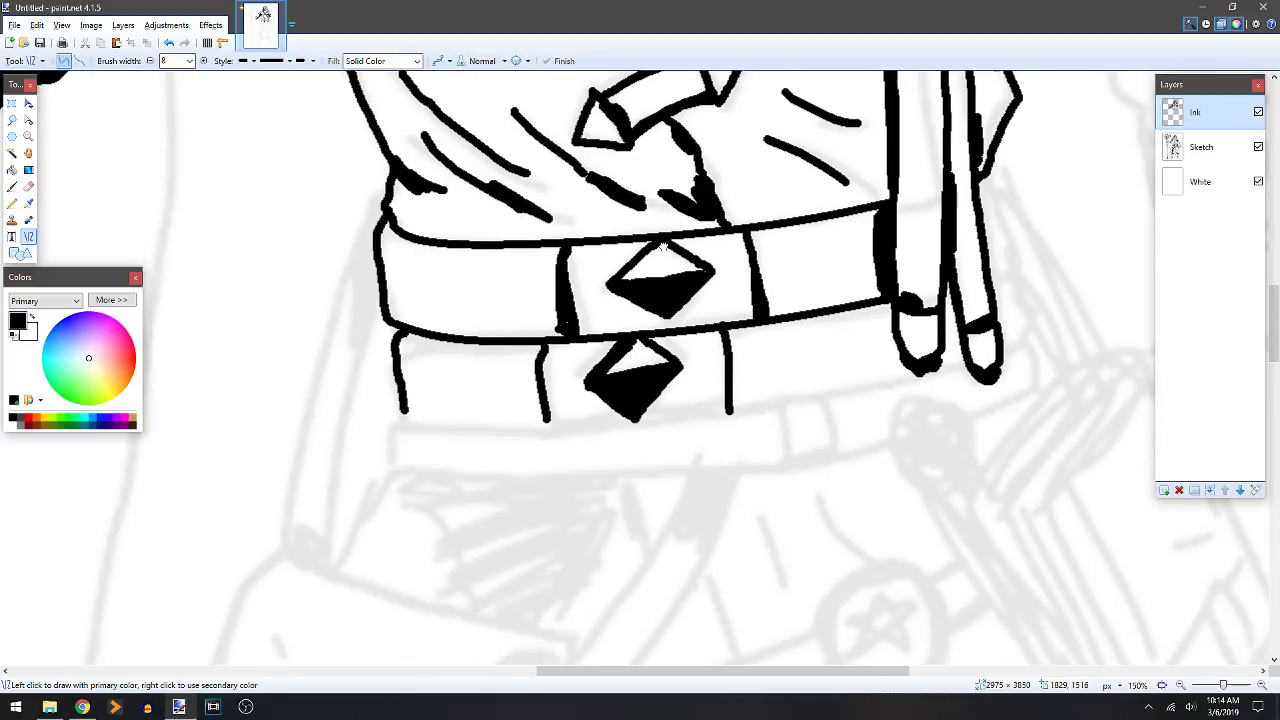
drag(387, 343, 950, 297)
drag(763, 309, 763, 329)
drag(574, 329, 477, 361)
drag(763, 333, 762, 338)
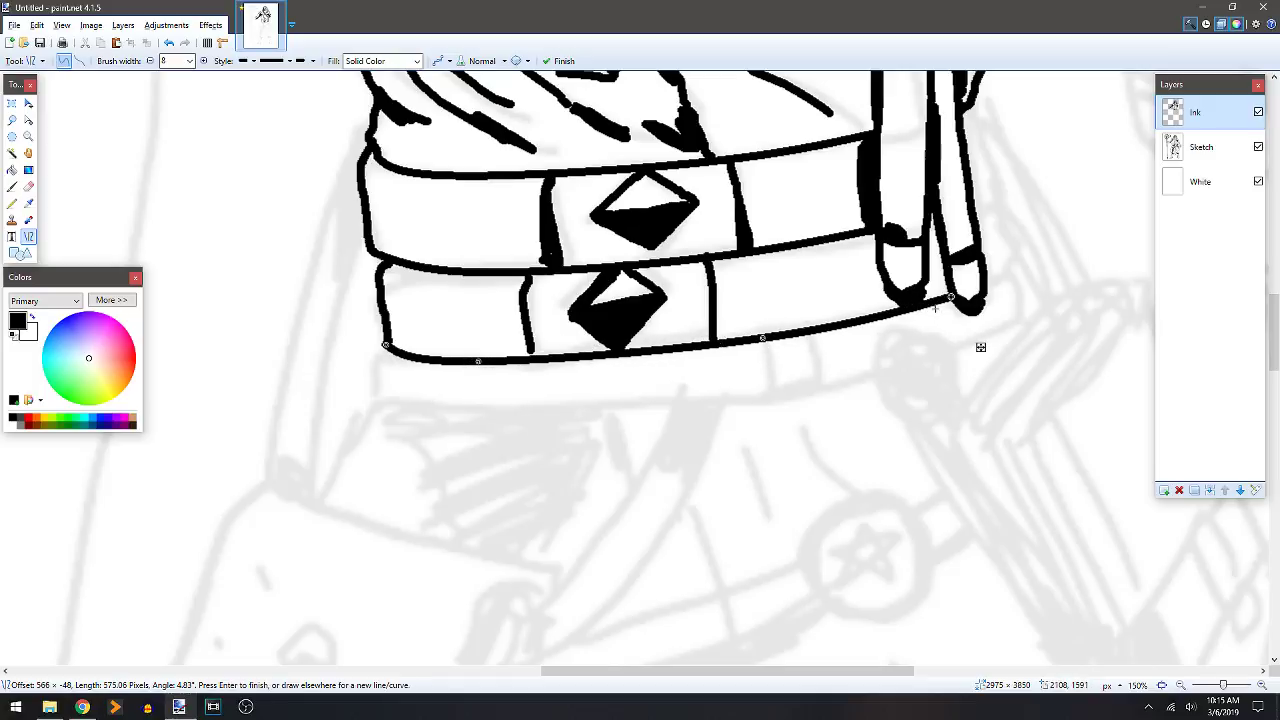
drag(946, 302, 951, 291)
Thicken shadows along the second belt's dividers and beside the wider hanging strap's capped end.
key(b)
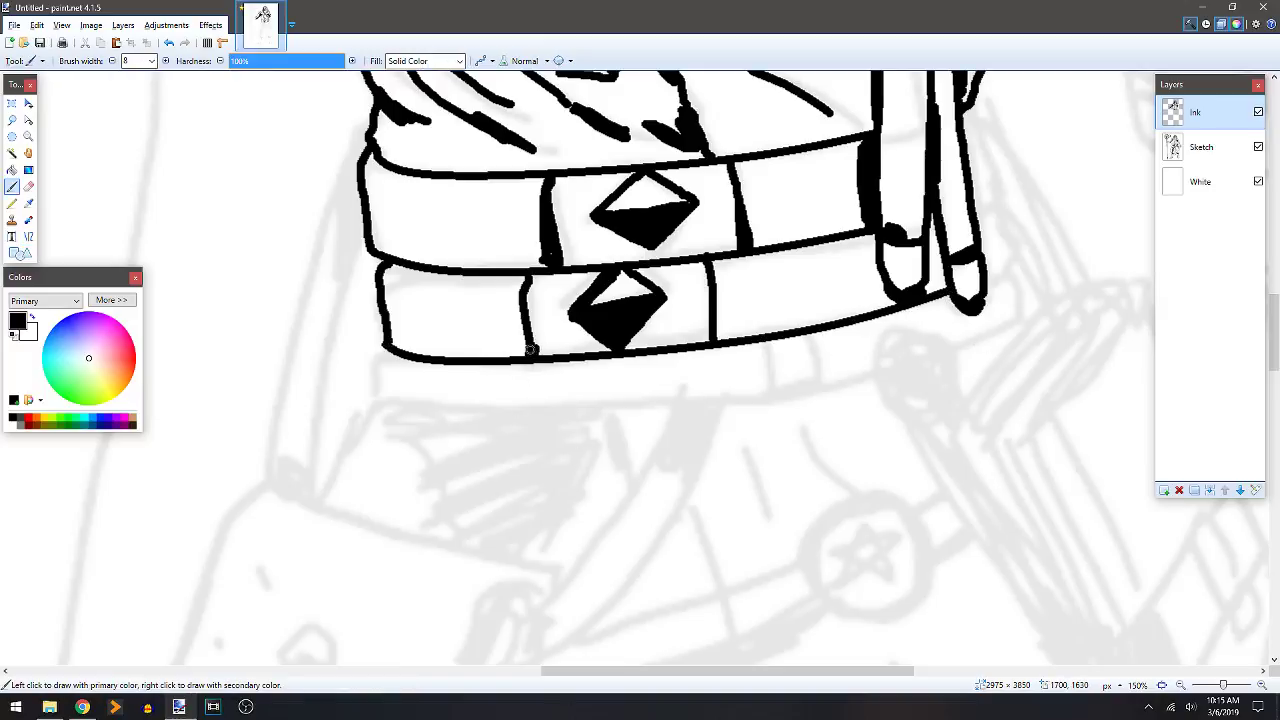
mouse_move(532, 348)
mouse_down()
mouse_move(522, 310)
mouse_move(524, 354)
mouse_up()
mouse_move(703, 317)
mouse_down()
mouse_move(717, 332)
mouse_move(719, 316)
mouse_up()
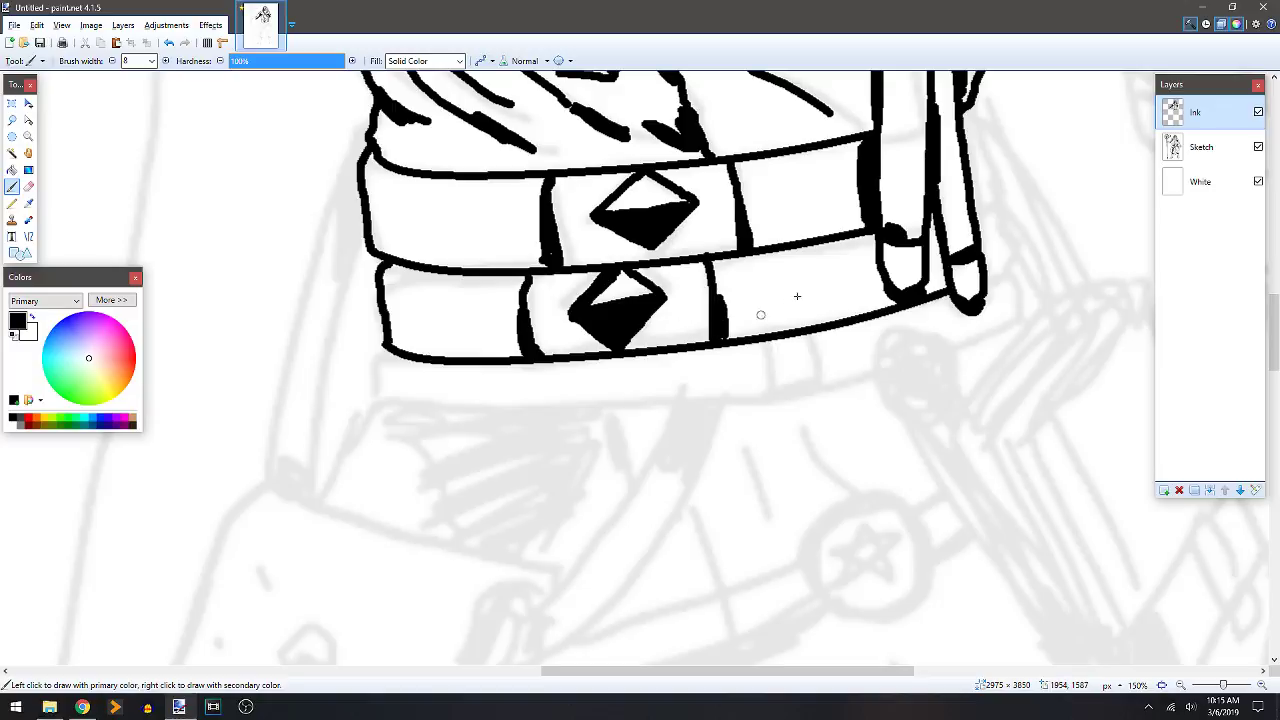
drag(868, 232, 876, 286)
Ink the thin third belt under the second one, with a loop, rounded tip, closed outer end and curved bottom edge.
mouse_move(765, 346)
mouse_down()
mouse_move(770, 390)
mouse_move(780, 340)
mouse_move(818, 362)
mouse_move(775, 391)
mouse_move(770, 352)
mouse_move(746, 342)
mouse_move(742, 390)
mouse_move(757, 395)
mouse_move(748, 351)
mouse_move(777, 387)
mouse_up()
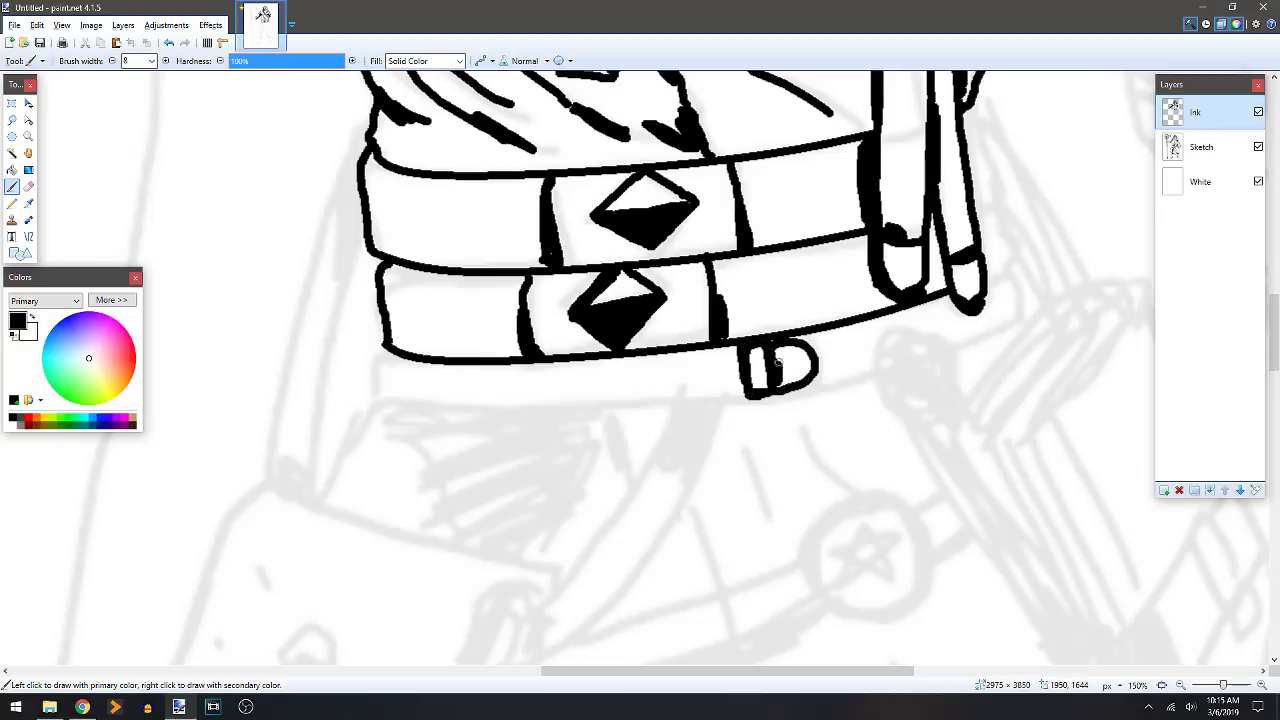
scroll(522, 335, down, 1)
scroll(522, 335, left, 2)
mouse_move(472, 300)
mouse_down()
mouse_move(481, 351)
mouse_move(838, 355)
mouse_up()
key(ctrl+z)
mouse_move(476, 306)
mouse_down()
mouse_move(464, 349)
mouse_move(477, 354)
mouse_move(836, 351)
mouse_up()
key(o)
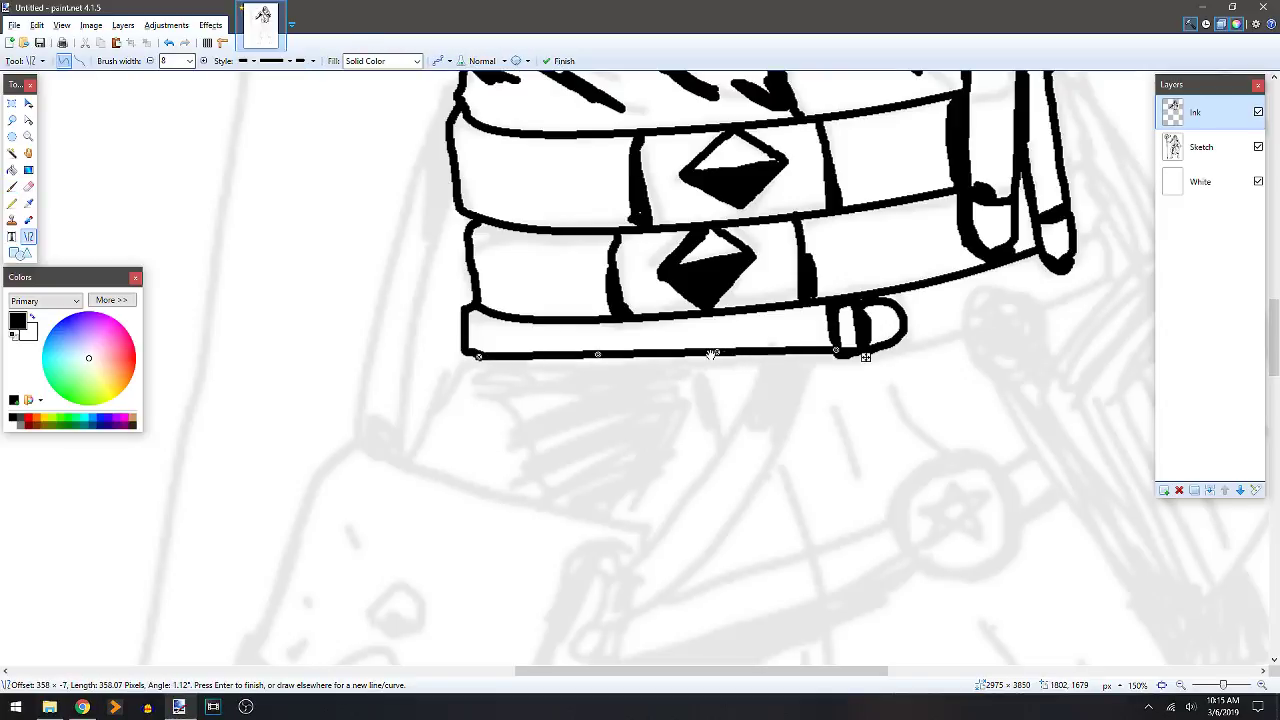
drag(716, 356, 716, 360)
drag(597, 357, 598, 366)
key(b)
scroll(777, 354, up, 2)
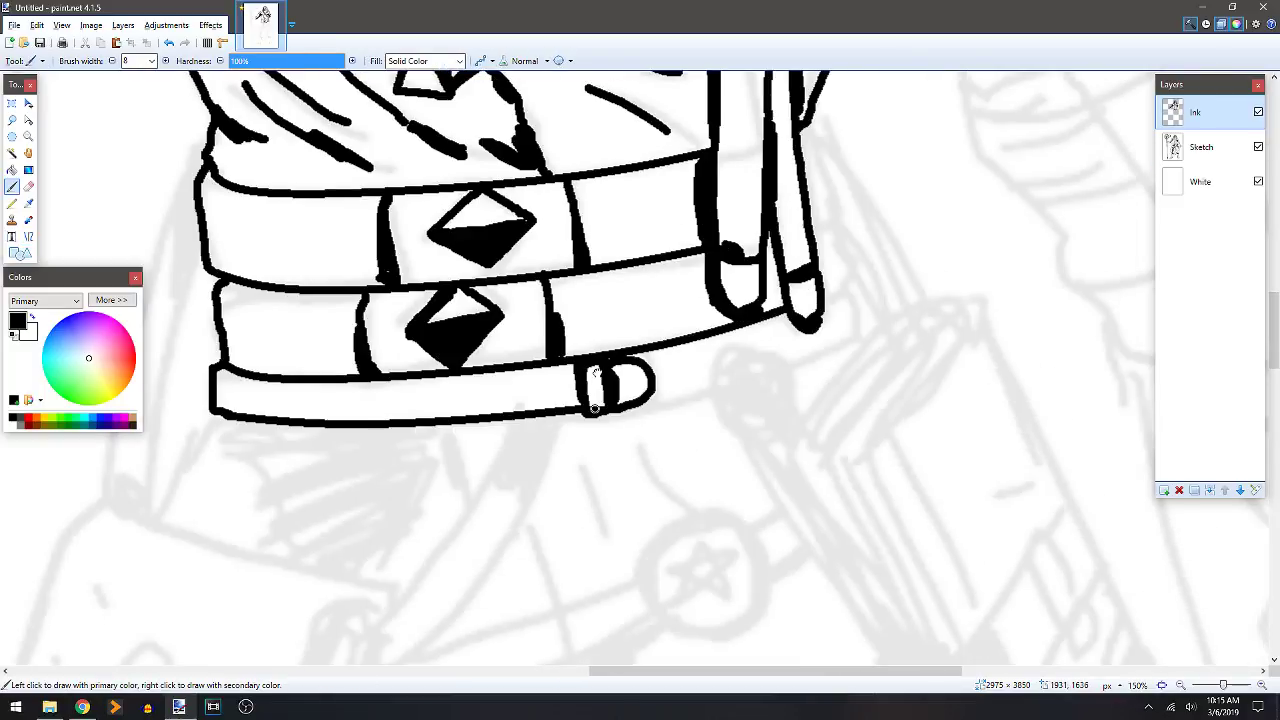
Ink a double-outlined ring hanging from the second belt, with a chain of small round links running down to the book.
scroll(708, 222, down, 2)
drag(708, 222, 614, 328)
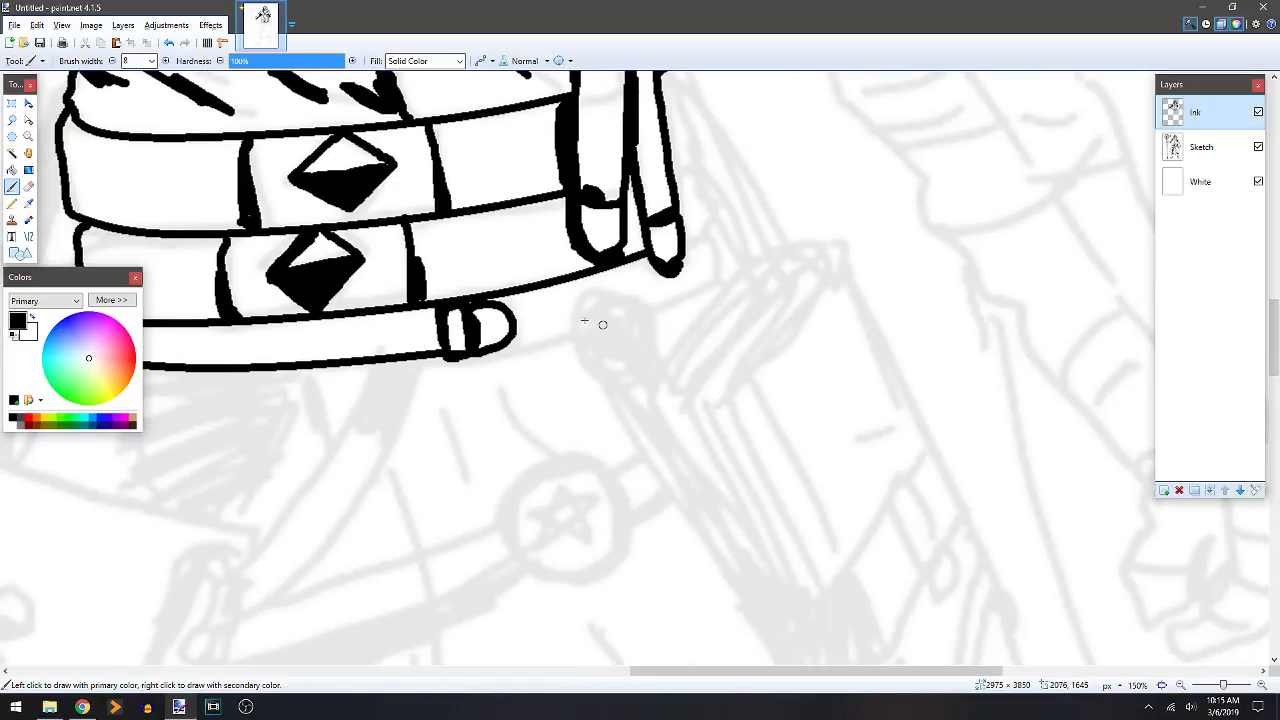
mouse_move(586, 282)
mouse_down()
mouse_move(613, 353)
mouse_move(638, 326)
mouse_move(592, 292)
mouse_move(612, 308)
mouse_move(618, 274)
mouse_move(621, 301)
mouse_move(594, 321)
mouse_move(582, 309)
mouse_move(601, 365)
mouse_up()
mouse_move(632, 293)
mouse_down()
mouse_move(652, 354)
mouse_move(622, 352)
mouse_move(620, 368)
mouse_move(637, 363)
mouse_move(631, 352)
mouse_move(631, 377)
mouse_move(619, 378)
mouse_move(630, 393)
mouse_move(650, 362)
mouse_move(642, 351)
mouse_move(621, 404)
mouse_move(633, 416)
mouse_move(640, 399)
mouse_move(632, 421)
mouse_move(641, 438)
mouse_move(650, 424)
mouse_move(659, 458)
mouse_move(673, 439)
mouse_move(636, 302)
mouse_move(611, 340)
mouse_up()
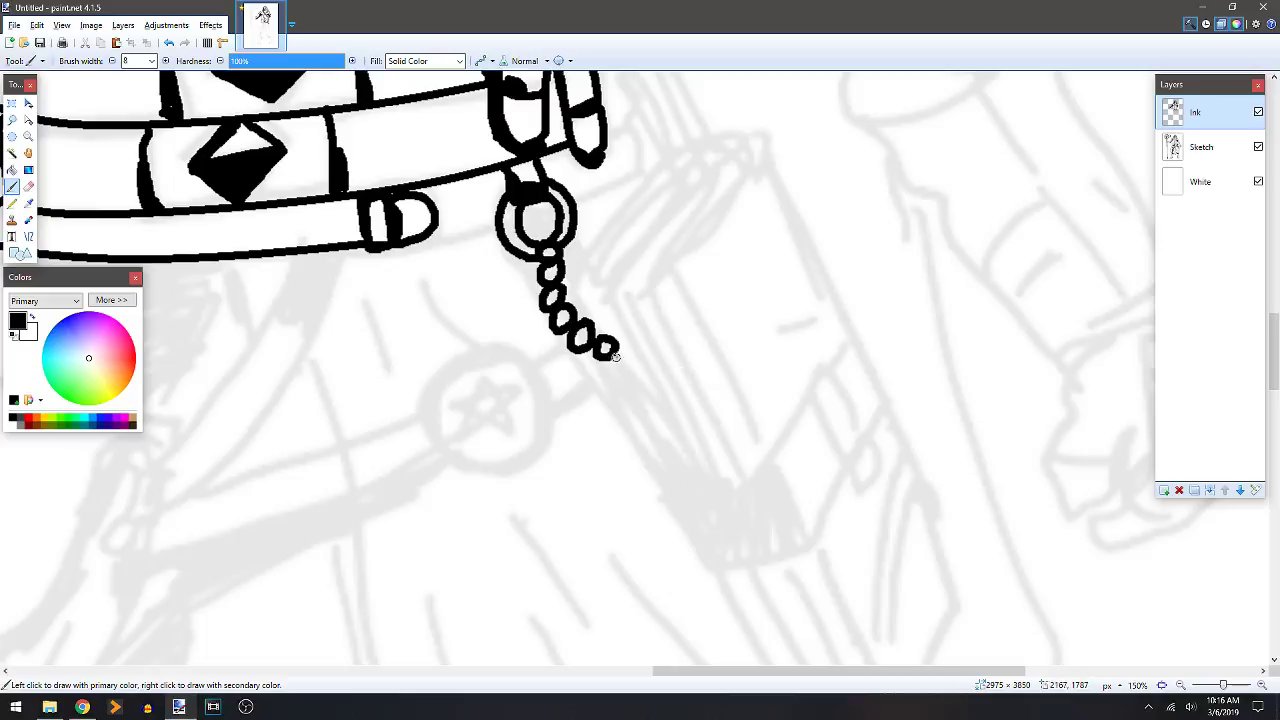
Ink the folded outline of the wide wrap around the hanging book, starting at the chain's last link.
drag(615, 353, 692, 337)
drag(793, 220, 690, 340)
drag(598, 360, 666, 482)
mouse_move(799, 210)
mouse_down()
mouse_move(863, 320)
mouse_move(760, 458)
mouse_move(664, 484)
mouse_up()
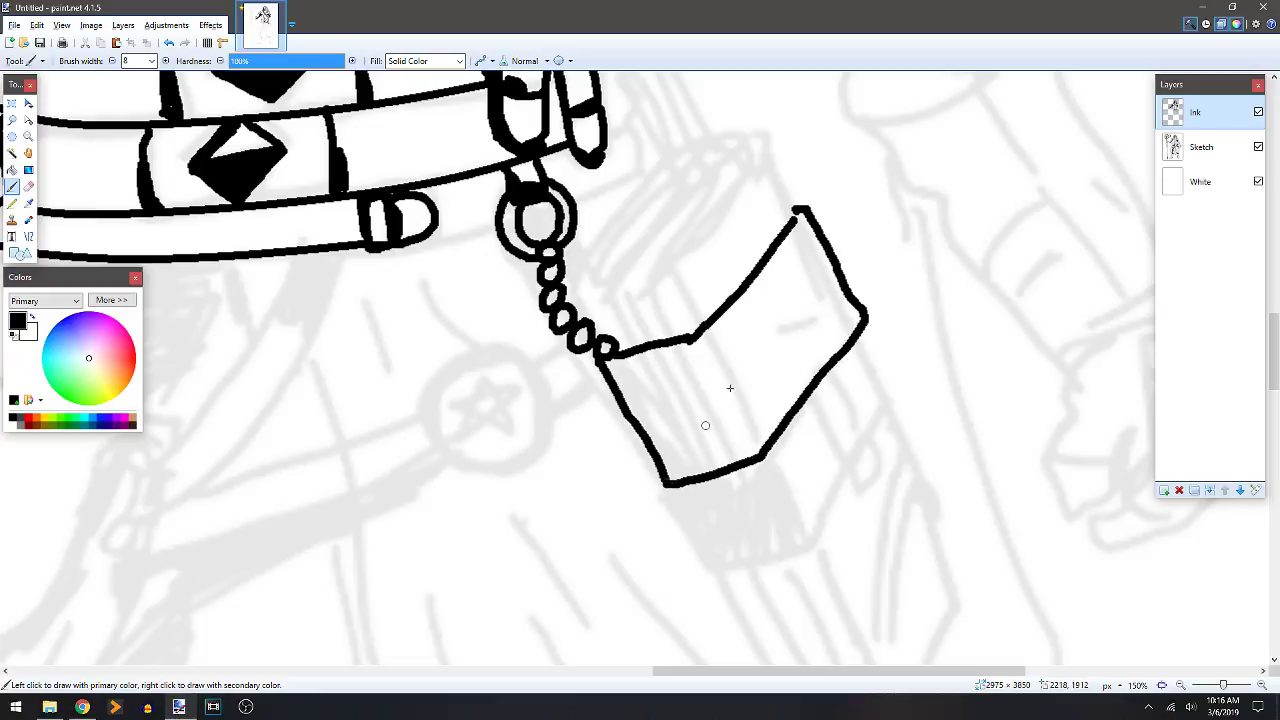
Ink the clasp and its strap on the book's wrap, and mark the wrap's fold with broken strokes.
mouse_move(754, 286)
mouse_down()
mouse_move(785, 298)
mouse_move(748, 344)
mouse_move(762, 360)
mouse_move(795, 300)
mouse_up()
drag(794, 344, 828, 366)
drag(763, 271, 825, 353)
drag(699, 354, 762, 454)
Ink the book's upper end above the wrap, with a rounded top, a star-marked corner piece and ribbed lines by the chain.
drag(666, 263, 700, 313)
mouse_move(678, 162)
mouse_down()
mouse_move(696, 141)
mouse_move(761, 142)
mouse_move(750, 176)
mouse_move(667, 261)
mouse_up()
mouse_move(679, 160)
mouse_down()
mouse_move(676, 184)
mouse_move(578, 302)
mouse_move(598, 326)
mouse_up()
mouse_move(761, 147)
mouse_down()
mouse_move(795, 210)
mouse_move(762, 150)
mouse_up()
key(ctrl+z)
mouse_move(741, 197)
mouse_down()
mouse_move(759, 214)
mouse_move(772, 187)
mouse_move(664, 255)
mouse_move(655, 275)
mouse_move(697, 331)
mouse_up()
mouse_move(650, 278)
mouse_down()
mouse_move(682, 343)
mouse_move(641, 308)
mouse_up()
mouse_move(646, 280)
mouse_down()
mouse_move(651, 327)
mouse_move(625, 340)
mouse_up()
drag(596, 297, 614, 355)
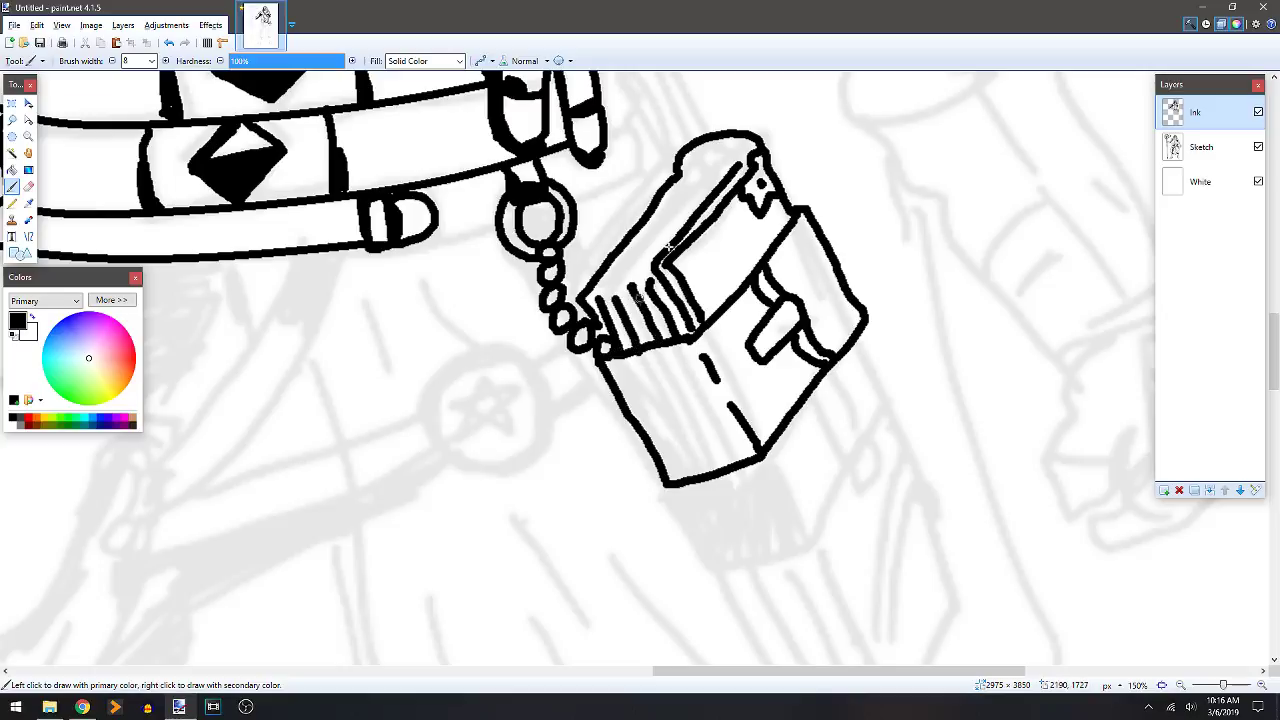
Shade the book's upper end with long parallel strokes and a thick shadow along the wrap's upper edge.
mouse_move(702, 165)
mouse_down()
mouse_move(718, 158)
mouse_move(625, 268)
mouse_up()
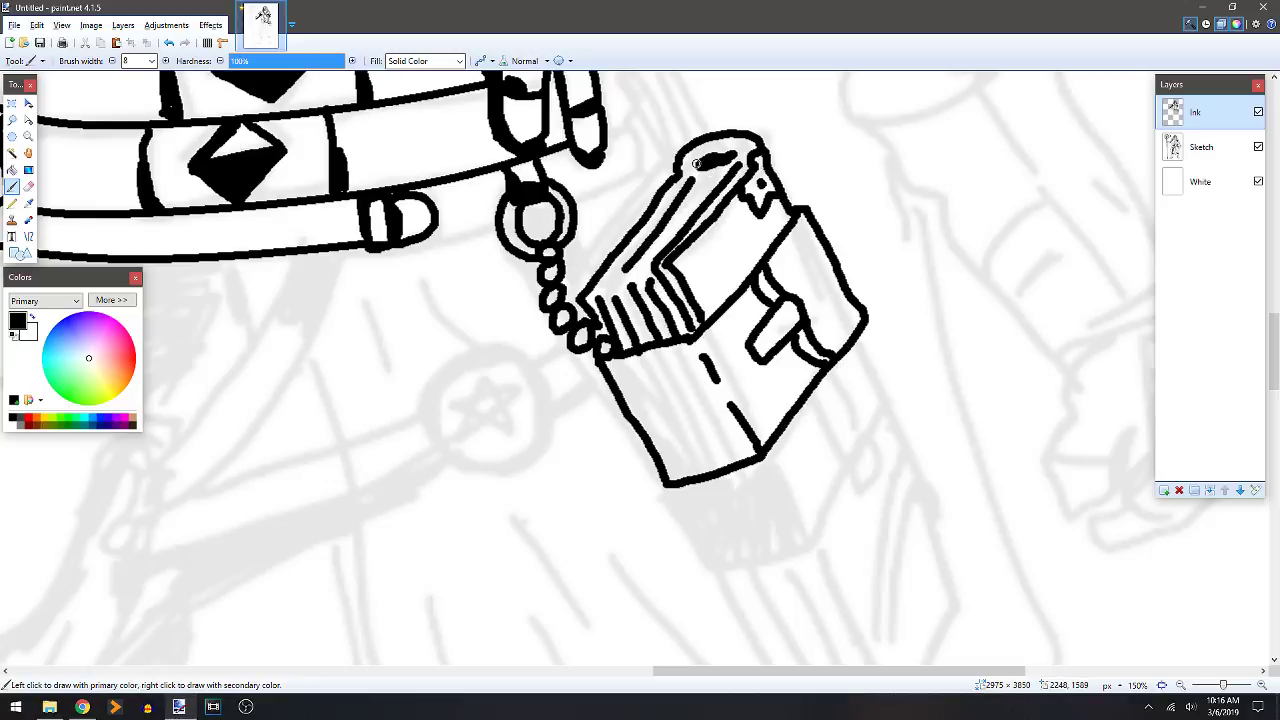
mouse_move(746, 224)
mouse_down()
mouse_move(708, 184)
mouse_move(696, 244)
mouse_move(651, 297)
mouse_move(732, 201)
mouse_up()
mouse_move(550, 258)
mouse_down()
mouse_move(628, 158)
mouse_move(541, 234)
mouse_move(536, 268)
mouse_up()
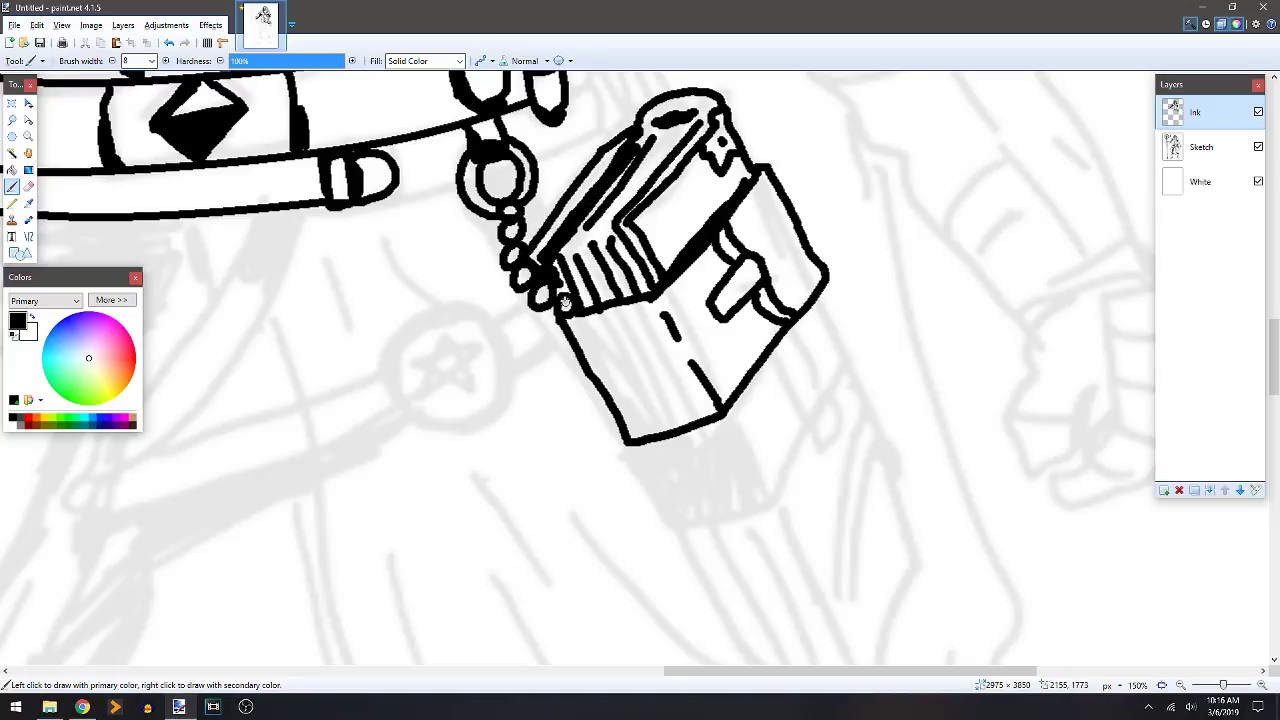
drag(595, 304, 613, 298)
Add a rough, hatched shadow along the wrap's edge below the chain.
scroll(648, 289, down, 2)
scroll(648, 289, right, 1)
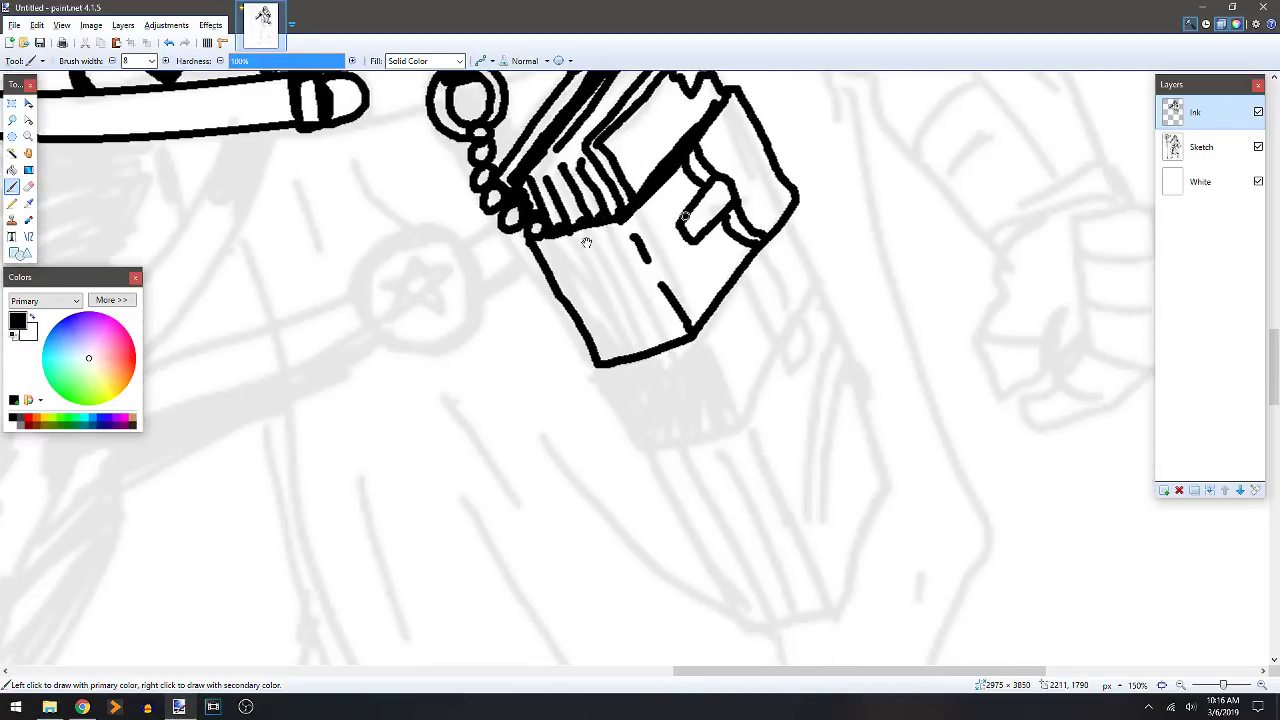
drag(538, 242, 585, 318)
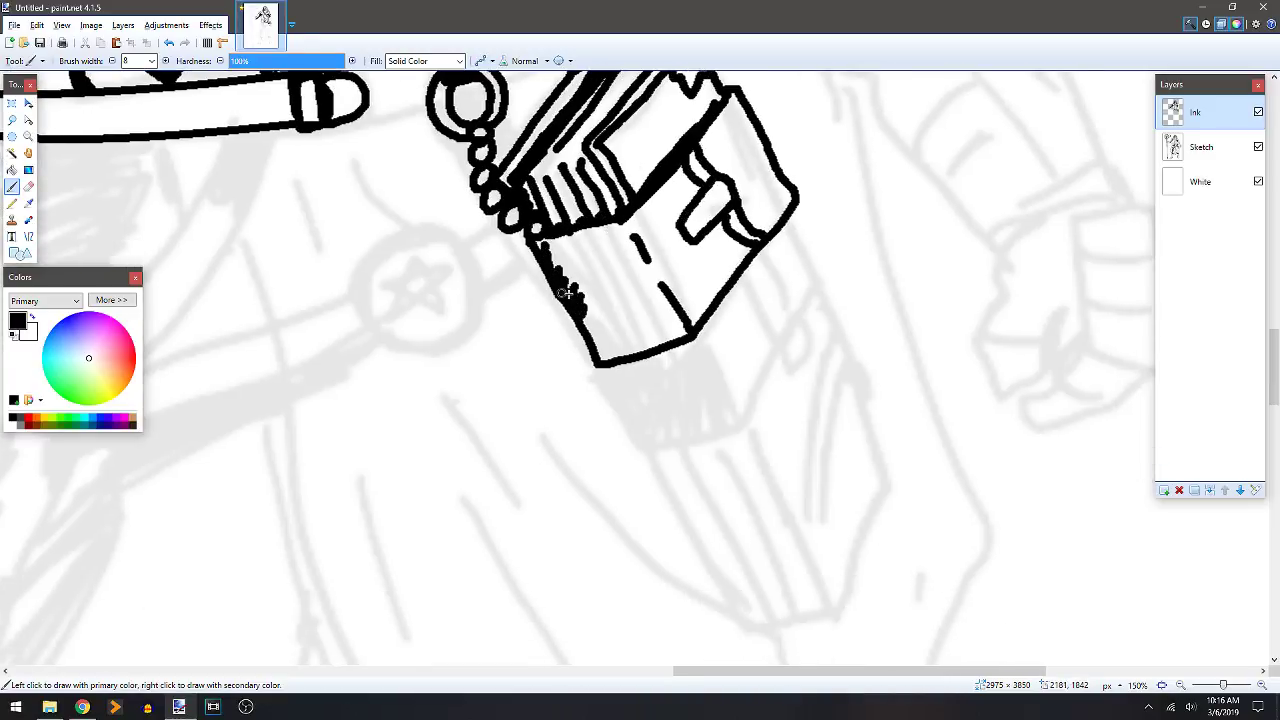
scroll(686, 337, right, 3)
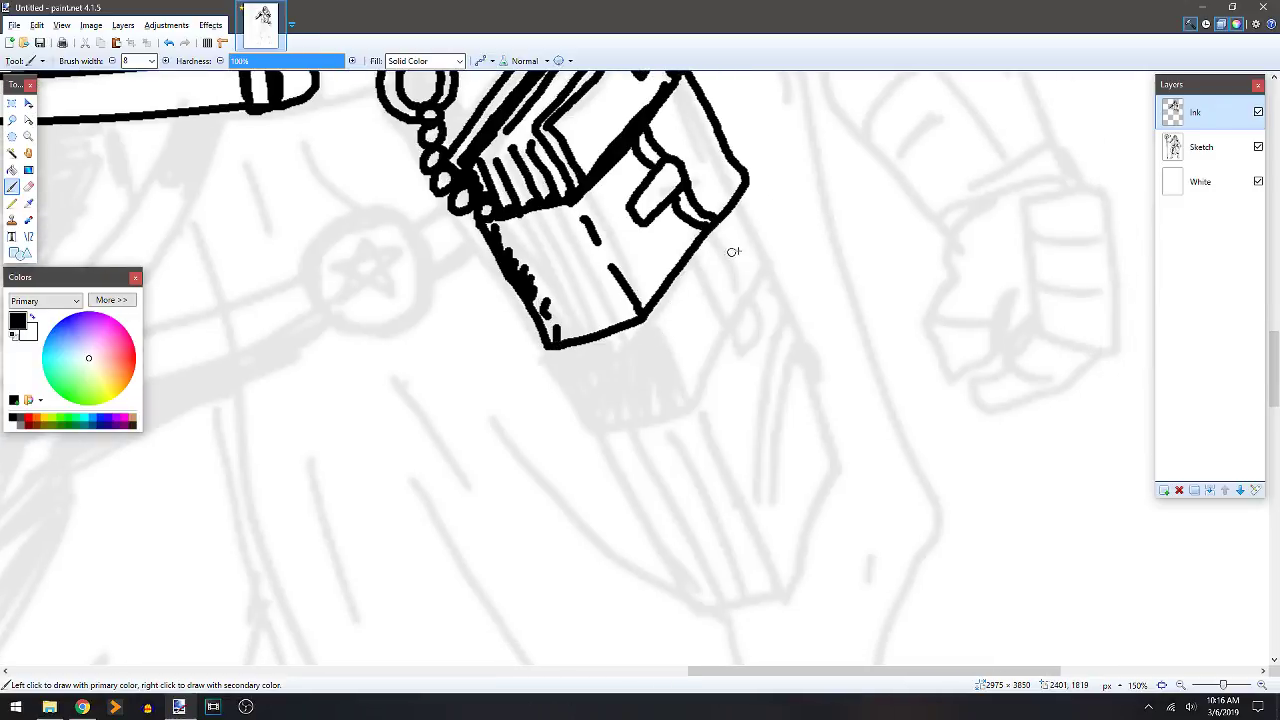
Ink a second wrap section below the first, crossed by a strap with a protruding tip.
scroll(709, 292, up, 1)
mouse_move(528, 400)
mouse_down()
mouse_move(563, 470)
mouse_move(626, 462)
mouse_move(668, 446)
mouse_move(704, 364)
mouse_up()
drag(664, 301, 698, 368)
mouse_move(683, 270)
mouse_down()
mouse_move(728, 336)
mouse_move(700, 368)
mouse_up()
mouse_move(668, 302)
mouse_down()
mouse_move(698, 357)
mouse_move(734, 380)
mouse_move(704, 374)
mouse_move(746, 302)
mouse_up()
drag(721, 238, 747, 302)
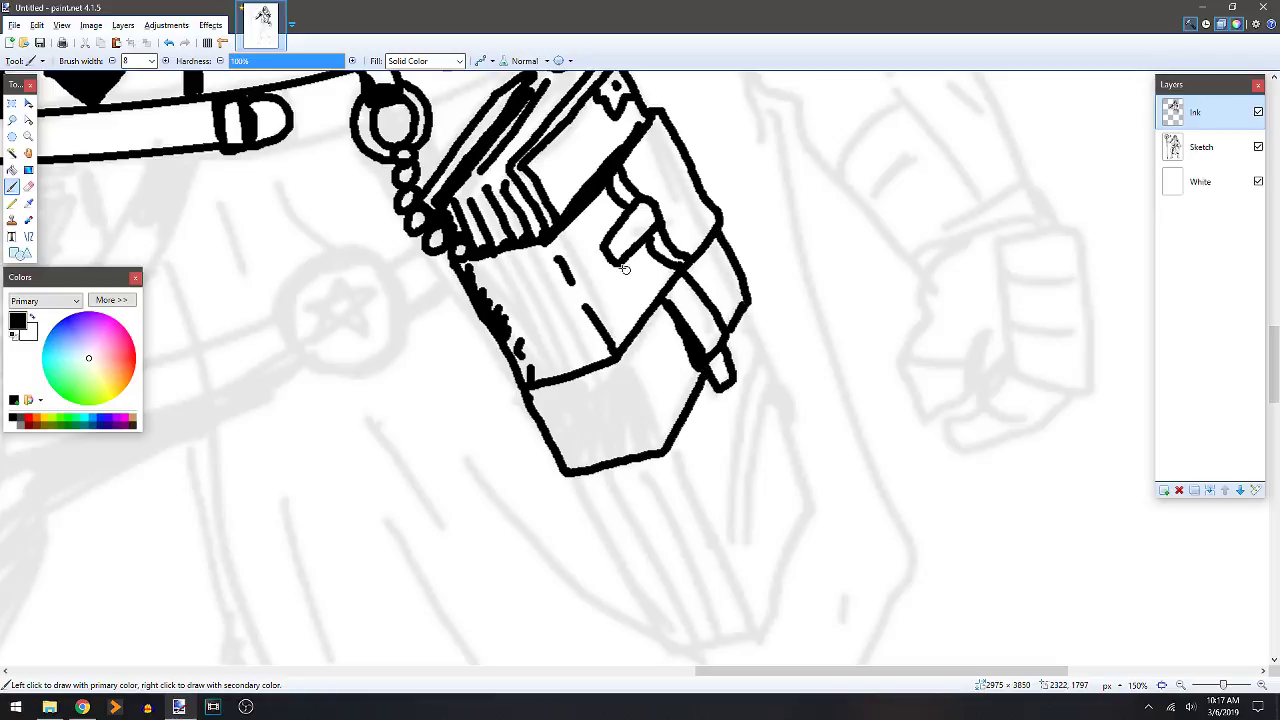
Ink the lower wrap's fold line and thicken the shadow beneath the upper wrap's bottom edge.
drag(622, 372, 664, 433)
mouse_move(560, 382)
mouse_down()
mouse_move(612, 362)
mouse_move(536, 392)
mouse_move(552, 392)
mouse_up()
drag(662, 305, 623, 350)
Ink the book's lower cover outline below the wraps and add a corner piece with a rivet dot.
mouse_move(688, 274)
mouse_down()
mouse_move(713, 240)
mouse_move(730, 352)
mouse_move(646, 460)
mouse_up()
scroll(708, 282, down, 2)
scroll(708, 282, right, 1)
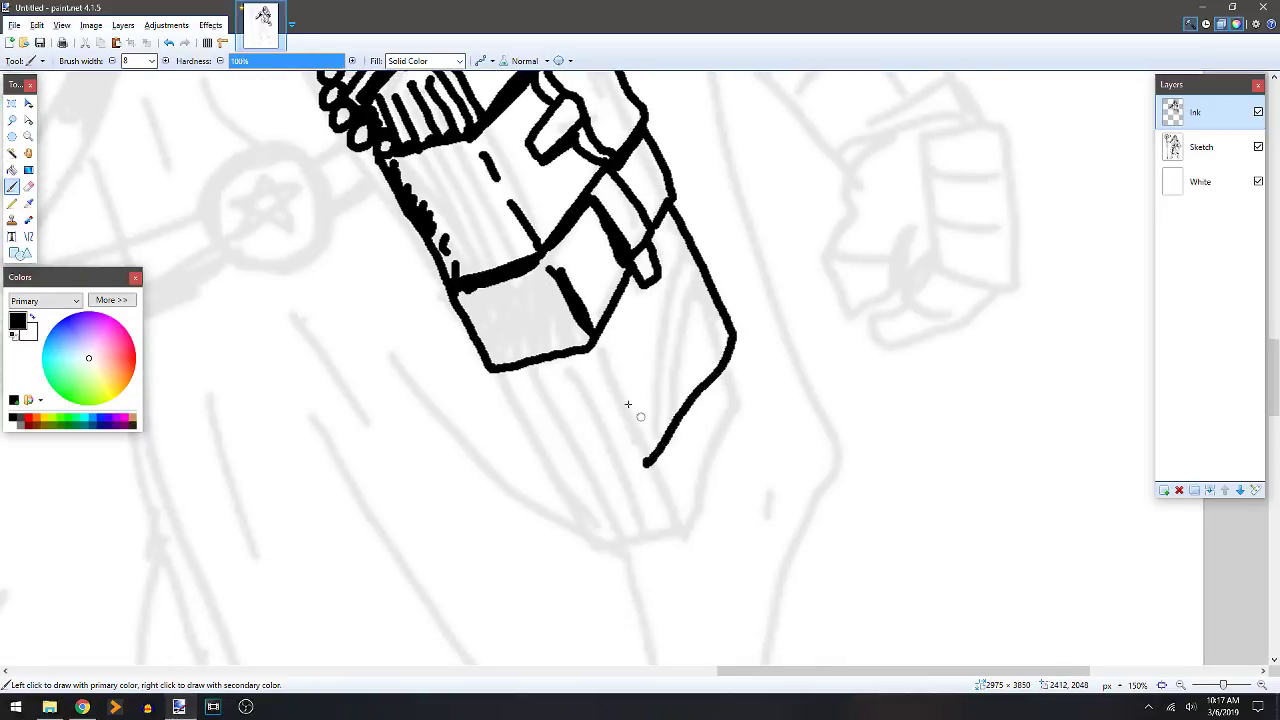
drag(588, 353, 646, 463)
mouse_move(500, 376)
mouse_down()
mouse_move(562, 494)
mouse_move(579, 501)
mouse_move(668, 444)
mouse_move(661, 454)
mouse_up()
mouse_move(621, 409)
mouse_down()
mouse_move(650, 378)
mouse_move(670, 408)
mouse_move(647, 426)
mouse_up()
click(660, 272)
Add short texture strokes on the lower cover, lines along the book's lower end, and dark shadows under the second wrap.
drag(682, 264, 669, 312)
drag(696, 302, 684, 352)
mouse_move(511, 369)
mouse_down()
mouse_move(579, 493)
mouse_move(514, 381)
mouse_move(511, 370)
mouse_move(533, 366)
mouse_move(588, 487)
mouse_up()
mouse_move(550, 364)
mouse_down()
mouse_move(605, 474)
mouse_move(575, 365)
mouse_move(615, 462)
mouse_up()
mouse_move(524, 386)
mouse_down()
mouse_move(575, 365)
mouse_move(529, 373)
mouse_up()
drag(634, 279, 603, 337)
drag(631, 268, 663, 224)
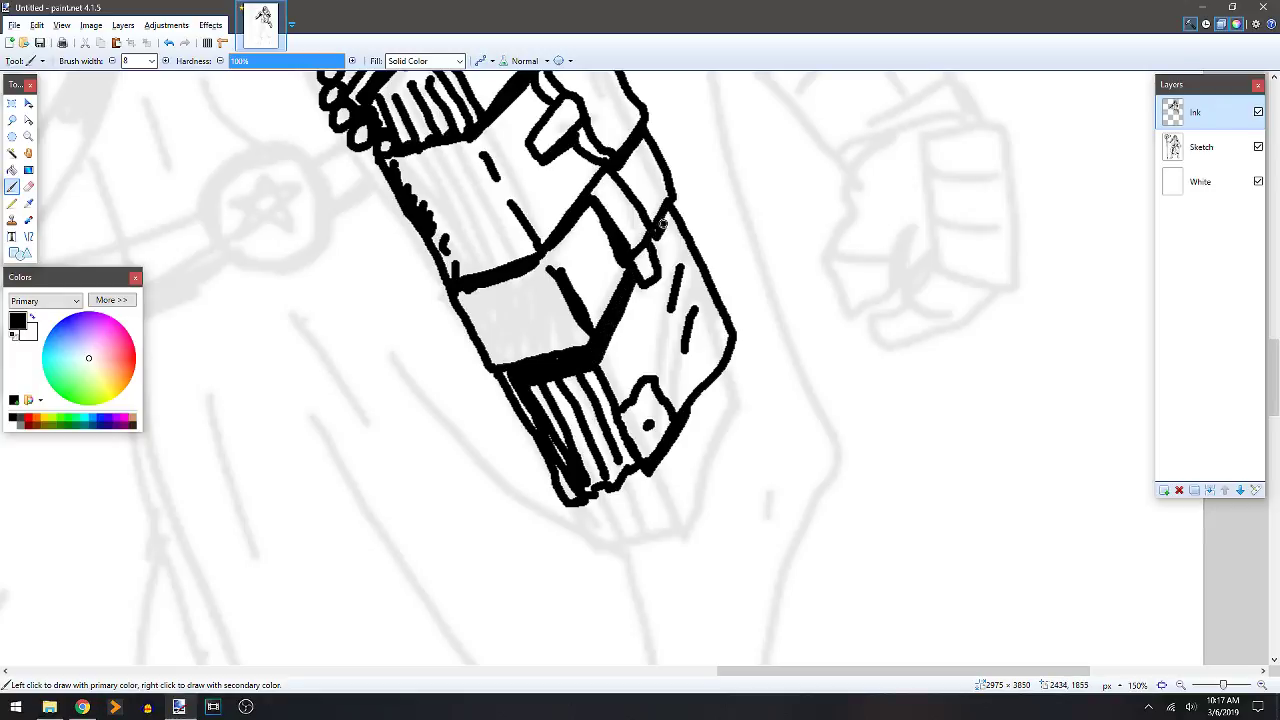
Review the inked belts and hanging book at full-figure range with the Sketch layer hidden, and show that layer again.
scroll(698, 216, down, 5)
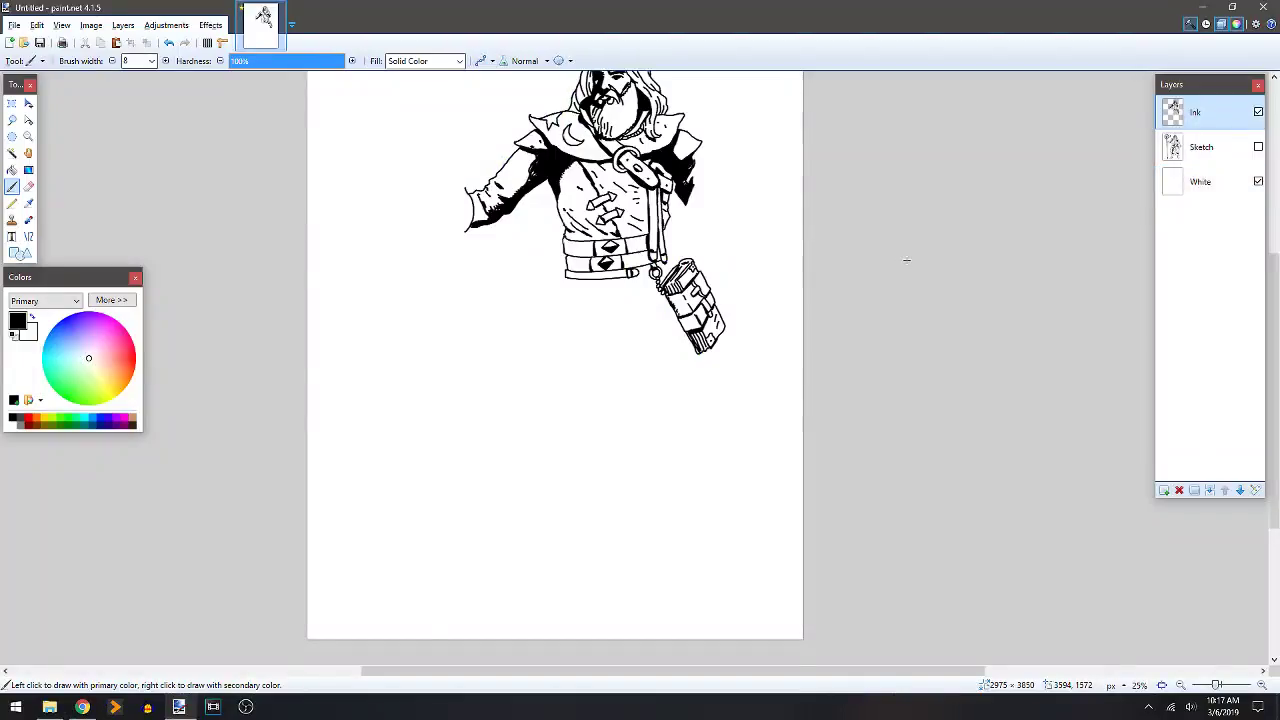
key(ctrl+z)
drag(790, 251, 712, 339)
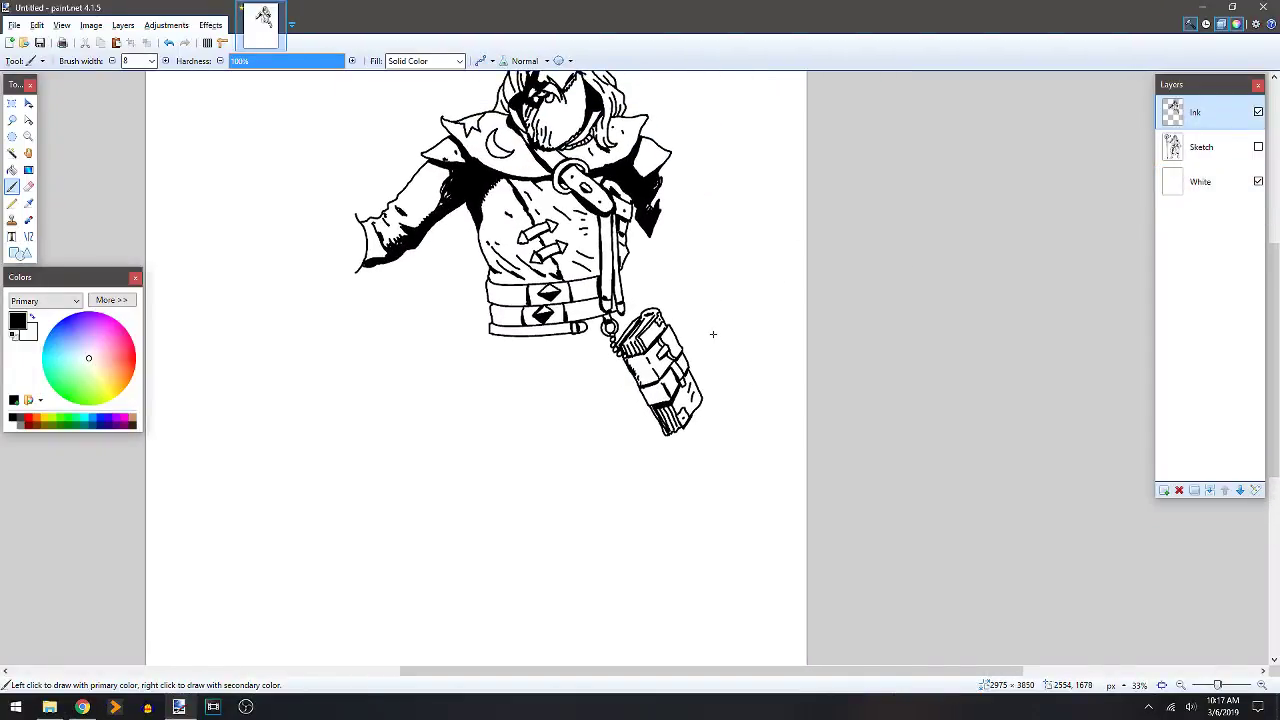
click(1258, 147)
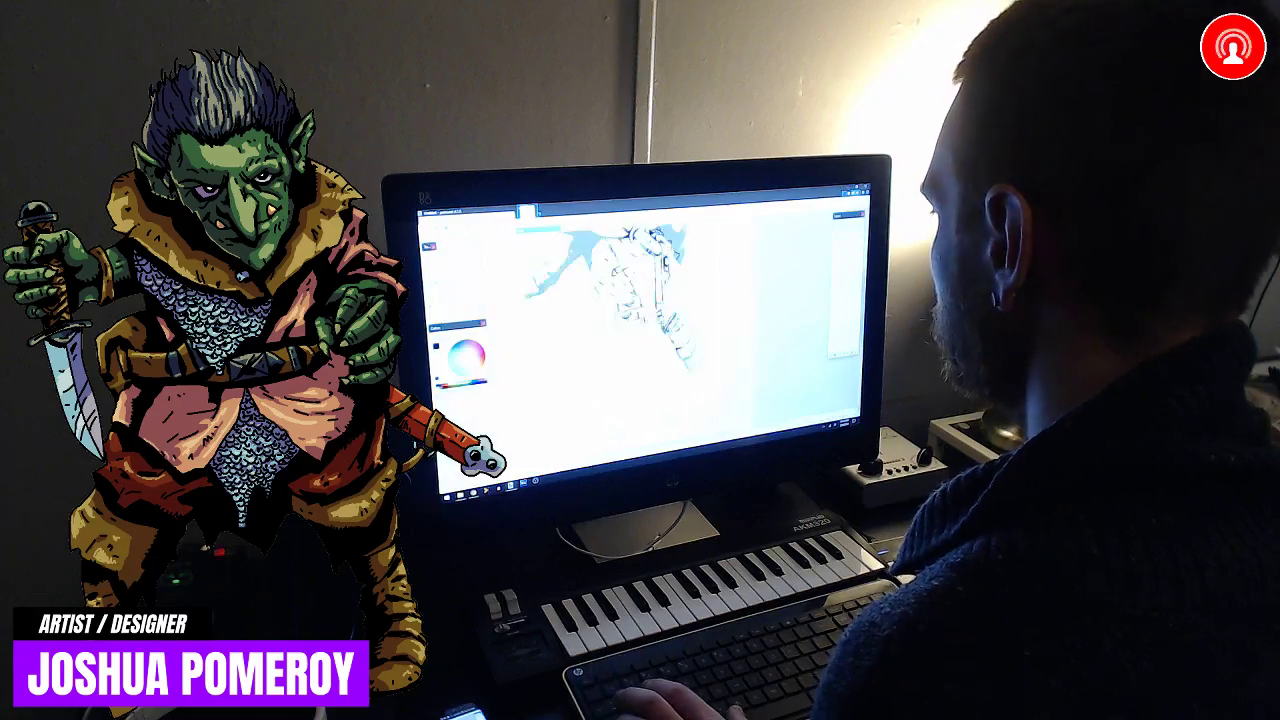
scroll(601, 344, up, 3)
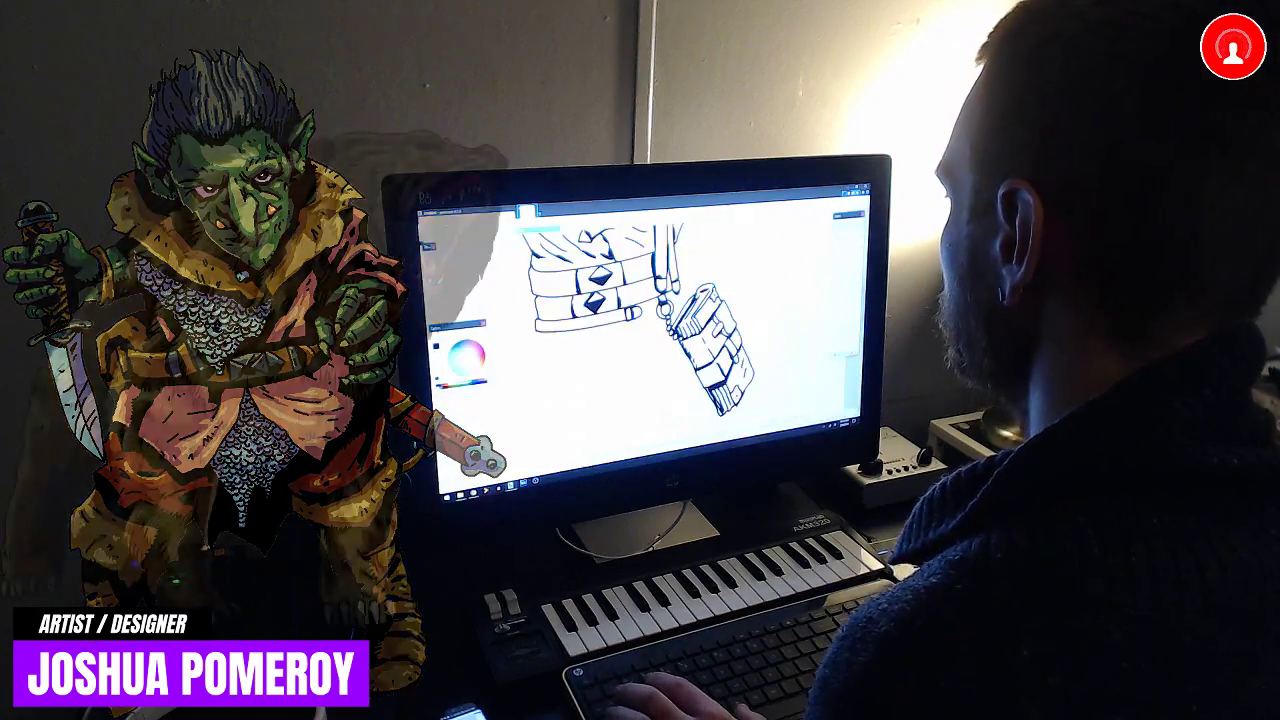
Ink the oval chain links down to the book's top and shade the gaps between the chain, belts and book in black.
scroll(620, 331, up, 2)
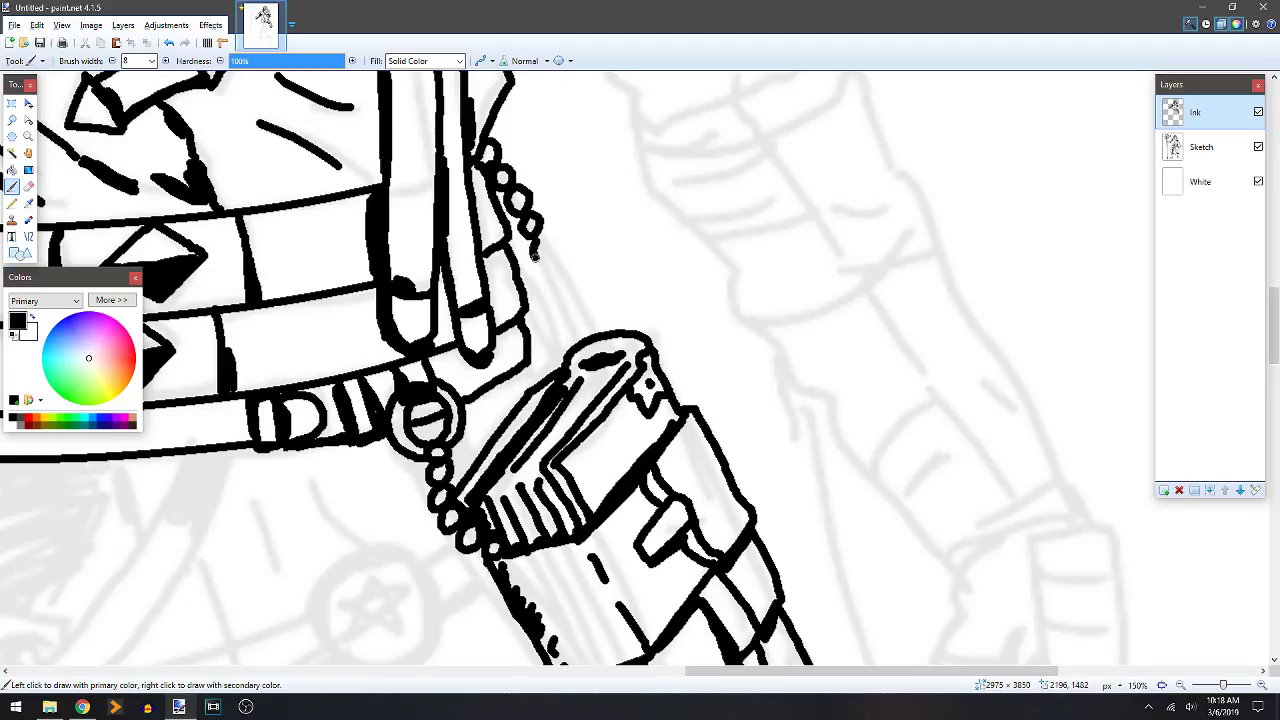
mouse_move(535, 257)
mouse_down()
mouse_move(556, 288)
mouse_move(562, 262)
mouse_move(557, 305)
mouse_move(574, 307)
mouse_move(574, 291)
mouse_move(590, 333)
mouse_up()
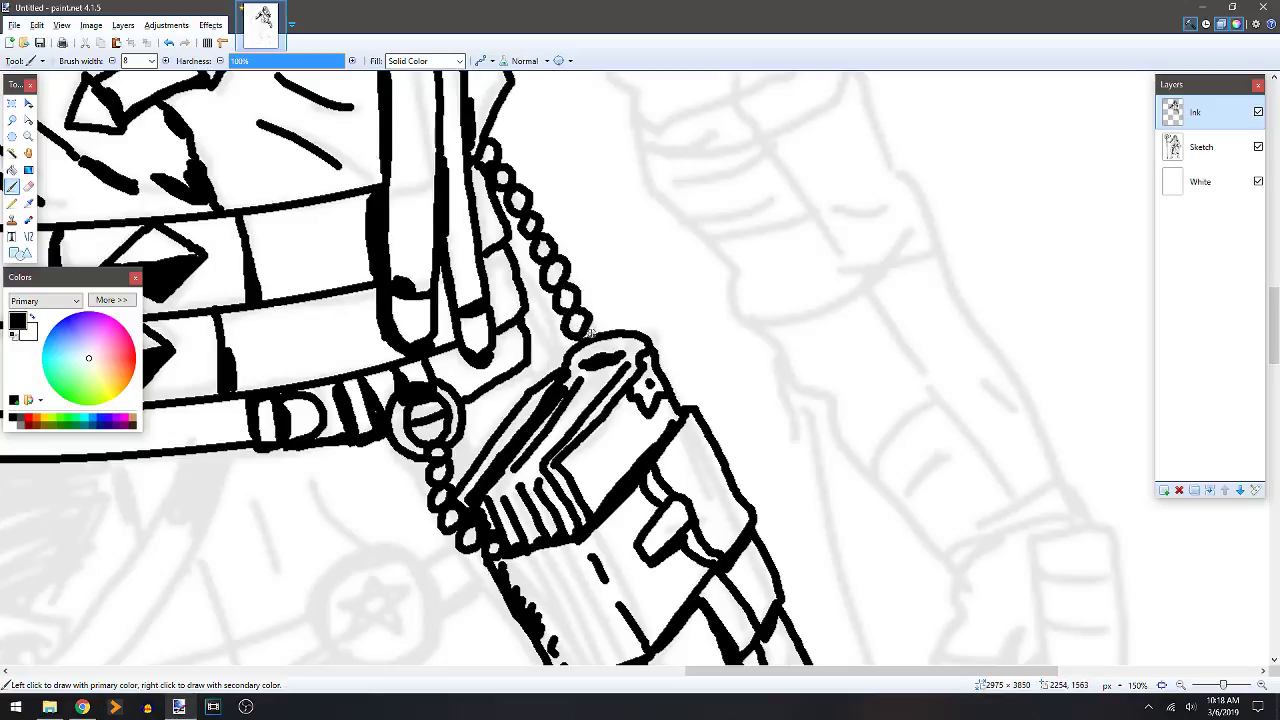
drag(519, 272, 565, 358)
mouse_move(528, 307)
mouse_down()
mouse_move(550, 371)
mouse_move(511, 409)
mouse_move(537, 369)
mouse_move(527, 321)
mouse_up()
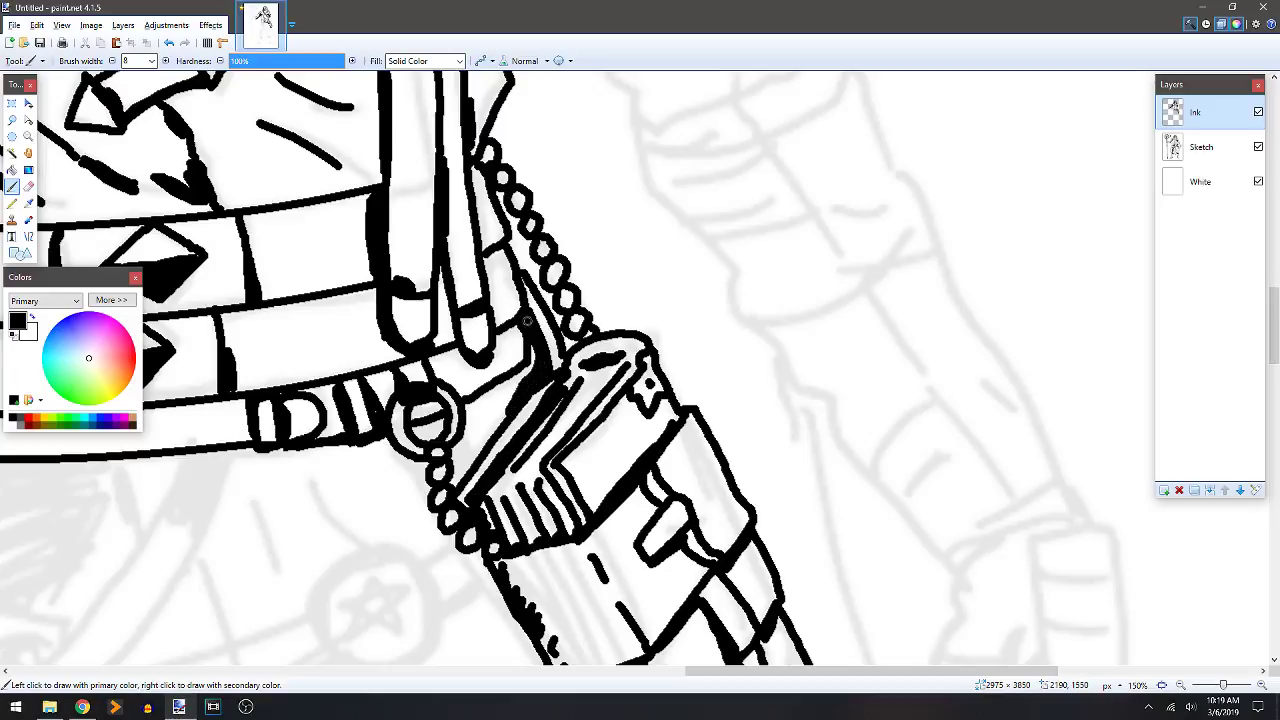
mouse_move(458, 463)
mouse_down()
mouse_move(463, 476)
mouse_move(507, 412)
mouse_up()
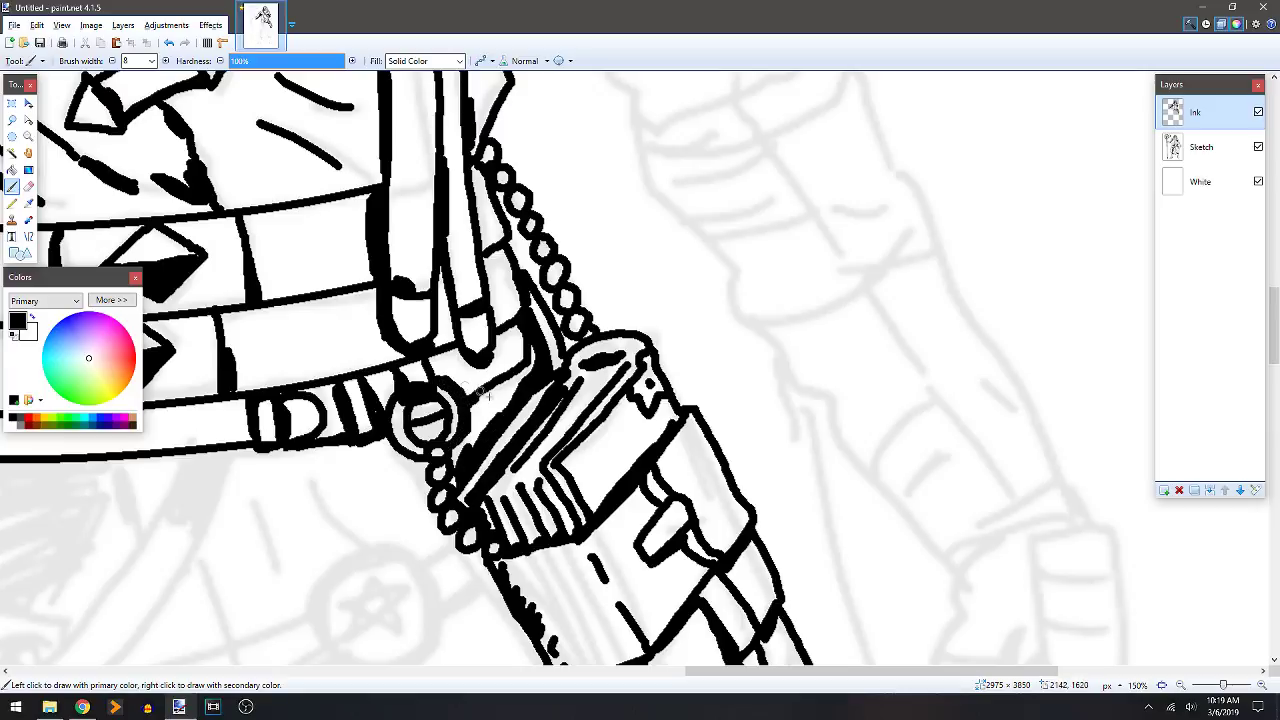
drag(494, 306, 486, 272)
drag(513, 338, 505, 324)
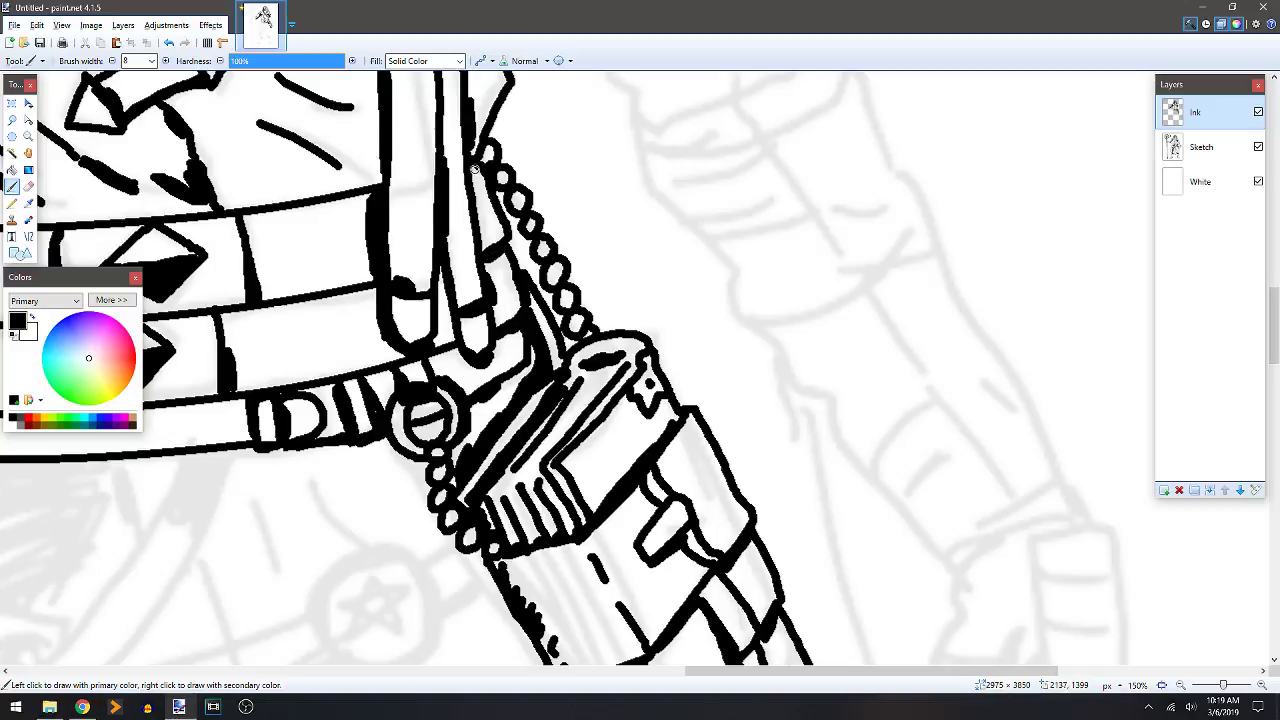
Add short shadow strokes along the upper edge of the second belt where the first belt overlaps it.
scroll(560, 200, down, 1)
scroll(600, 200, left, 4)
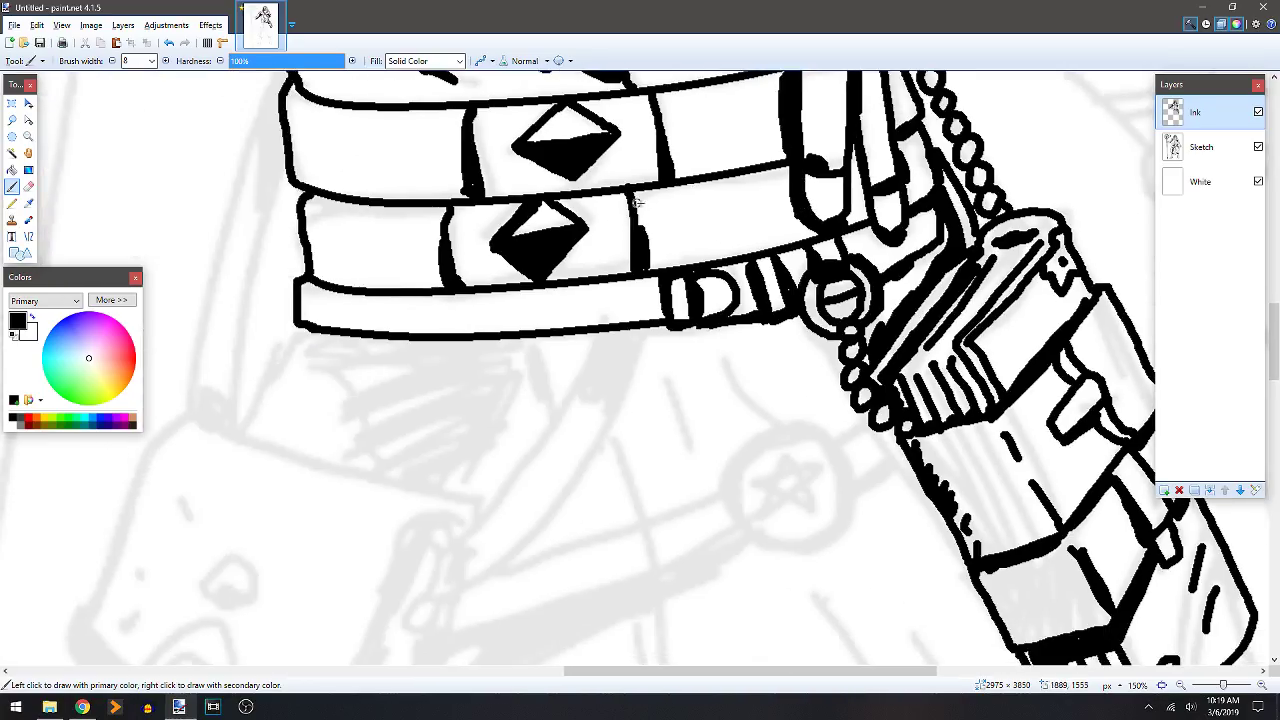
drag(337, 192, 324, 203)
drag(705, 181, 732, 177)
Ink the two curved edges and squared end of the strap hanging from the lowest belt towards the pouch.
scroll(640, 300, down, 1)
scroll(600, 340, left, 1)
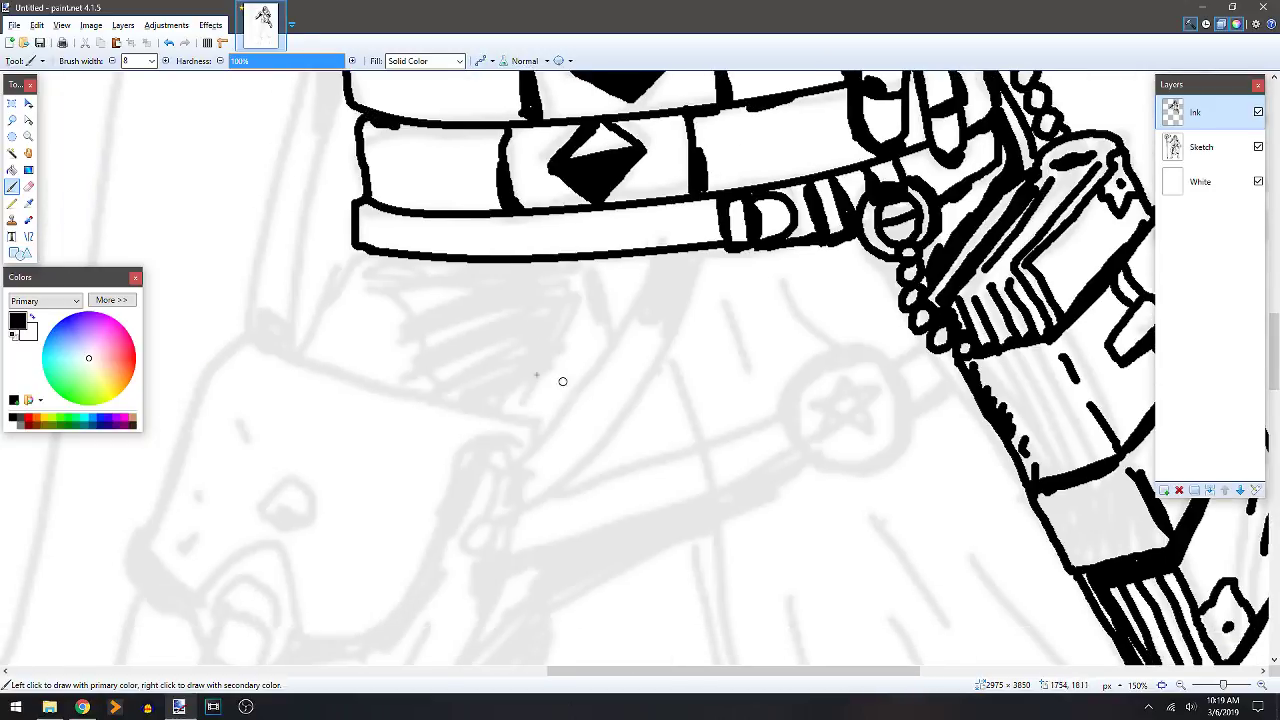
drag(491, 481, 493, 518)
mouse_move(649, 254)
mouse_down()
mouse_move(600, 359)
mouse_move(491, 477)
mouse_up()
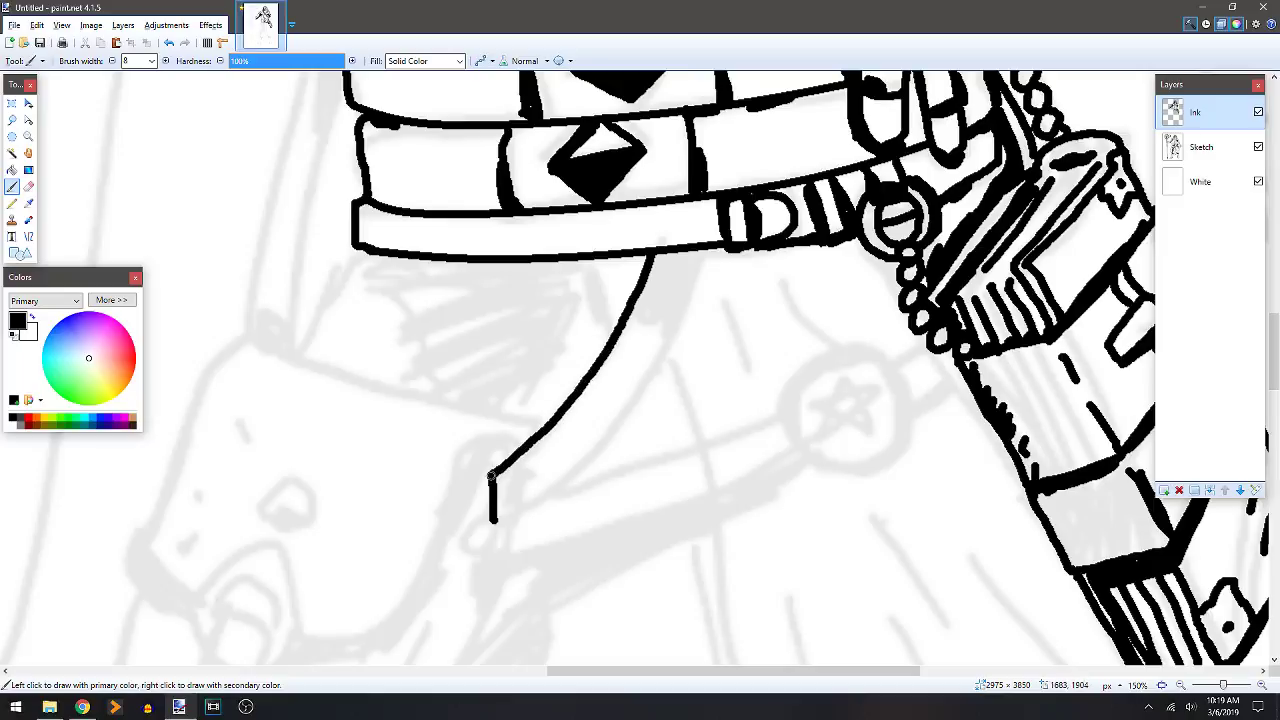
mouse_move(706, 250)
mouse_down()
mouse_move(659, 367)
mouse_move(610, 434)
mouse_move(493, 520)
mouse_up()
Ink a small ring and a curled tip at the lower end of the hanging strap, undoing faulty strokes.
scroll(586, 306, down, 3)
scroll(586, 306, left, 1)
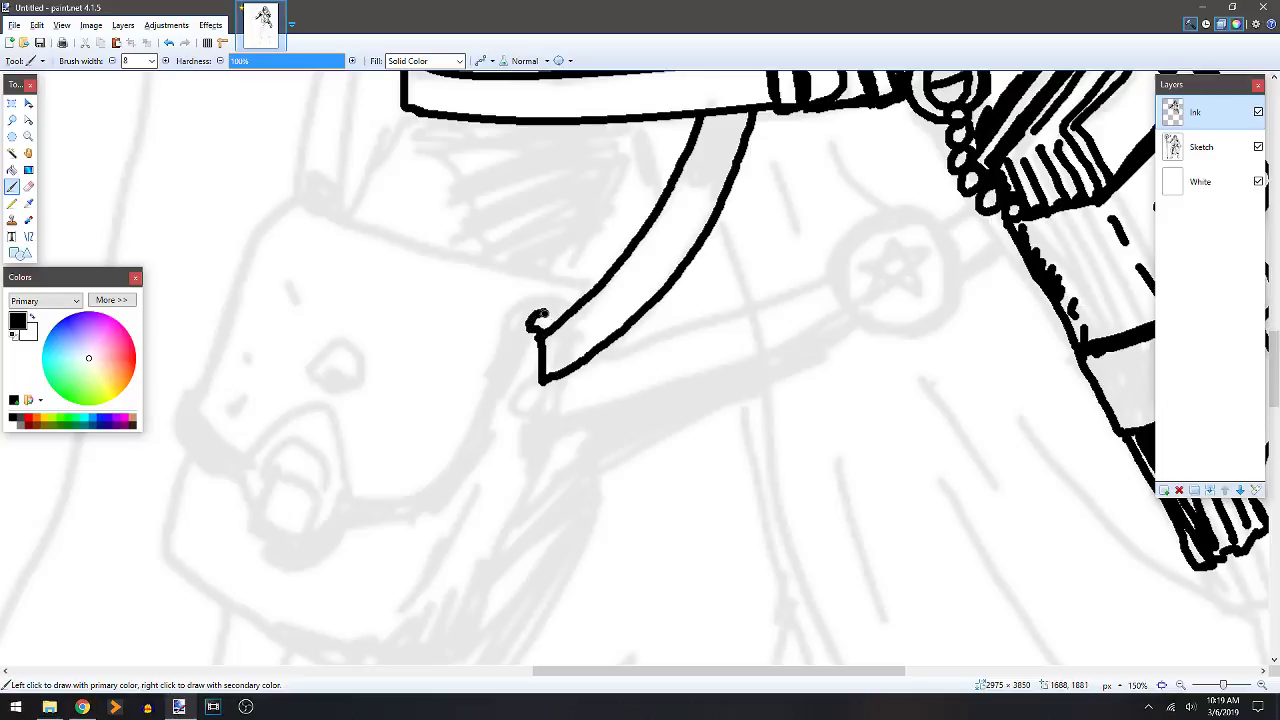
mouse_move(543, 390)
mouse_down()
mouse_move(527, 422)
mouse_move(560, 392)
mouse_move(543, 418)
mouse_move(522, 421)
mouse_move(545, 381)
mouse_move(574, 286)
mouse_up()
key(ctrl+z)
key(ctrl+z)
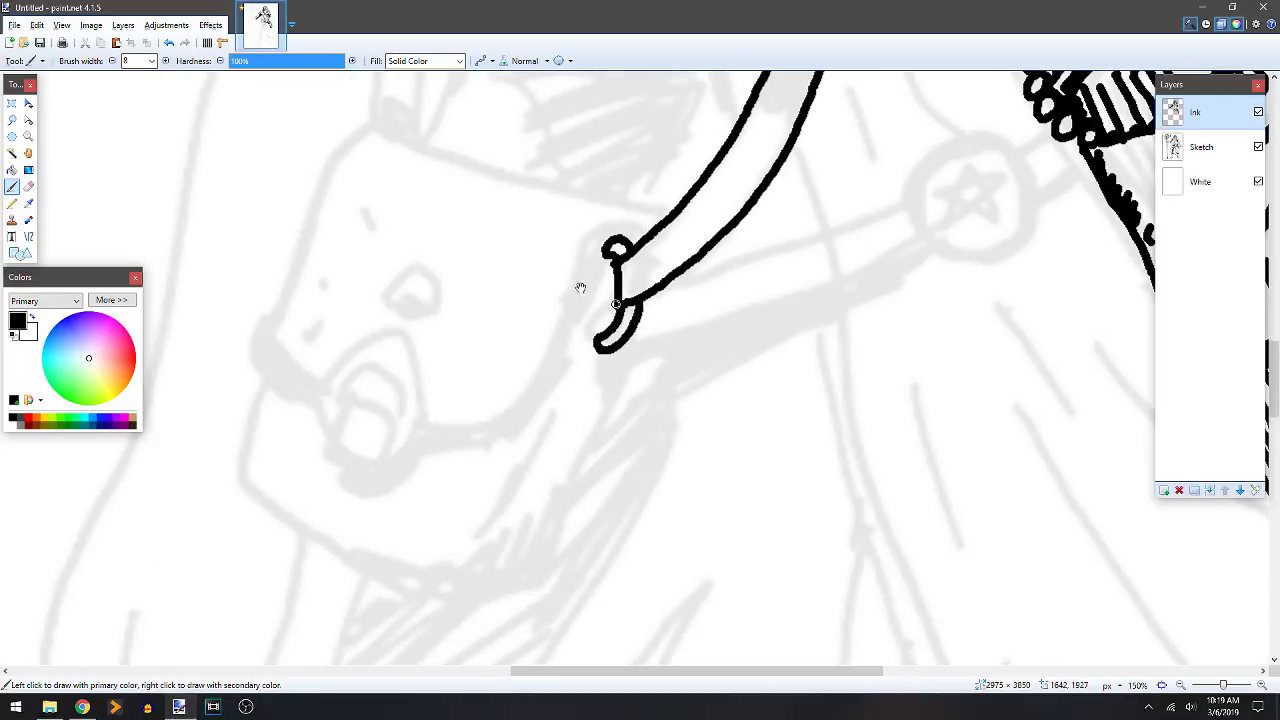
Ink the pouch flap's edge from the ring down to a pointed clasp with a tongue, plus a round stud and small marks.
mouse_move(634, 241)
mouse_down()
mouse_move(586, 257)
mouse_move(549, 359)
mouse_move(498, 418)
mouse_move(420, 427)
mouse_up()
mouse_move(357, 399)
mouse_down()
mouse_move(333, 447)
mouse_move(370, 469)
mouse_move(390, 421)
mouse_move(340, 392)
mouse_move(370, 368)
mouse_move(402, 383)
mouse_move(404, 424)
mouse_move(351, 431)
mouse_move(318, 386)
mouse_move(401, 329)
mouse_move(422, 425)
mouse_move(352, 460)
mouse_up()
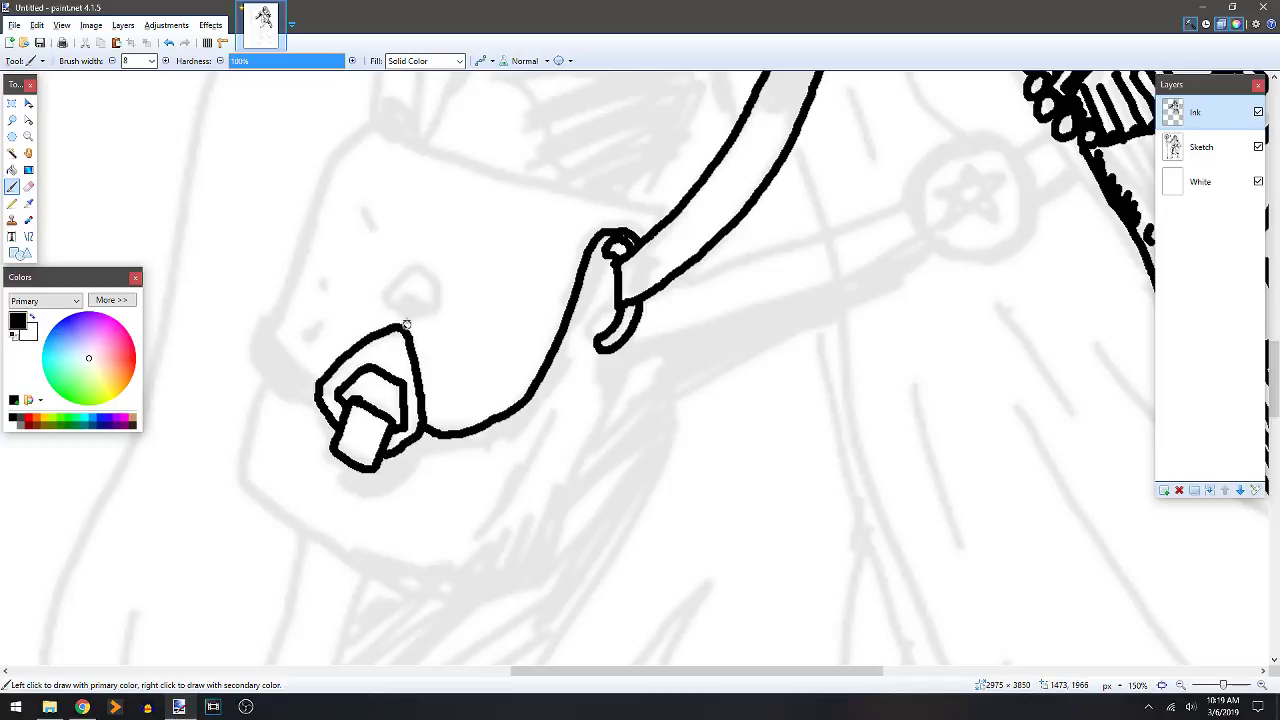
mouse_move(422, 311)
mouse_down()
mouse_move(426, 279)
mouse_move(402, 300)
mouse_up()
drag(357, 209, 371, 230)
drag(326, 285, 323, 276)
Complete the pouch flap's outline with its outer side and its long top edge running to the strap.
mouse_move(409, 137)
mouse_down()
mouse_move(360, 138)
mouse_move(320, 186)
mouse_move(272, 323)
mouse_move(302, 366)
mouse_up()
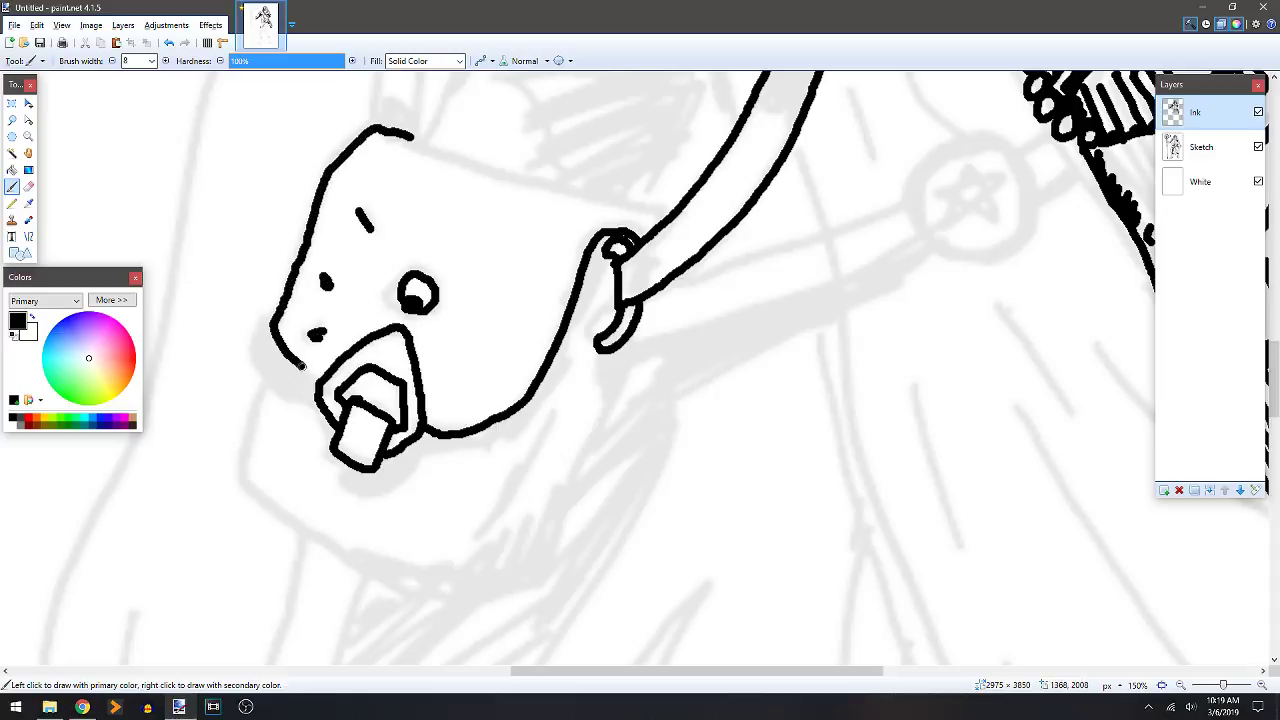
drag(437, 206, 585, 281)
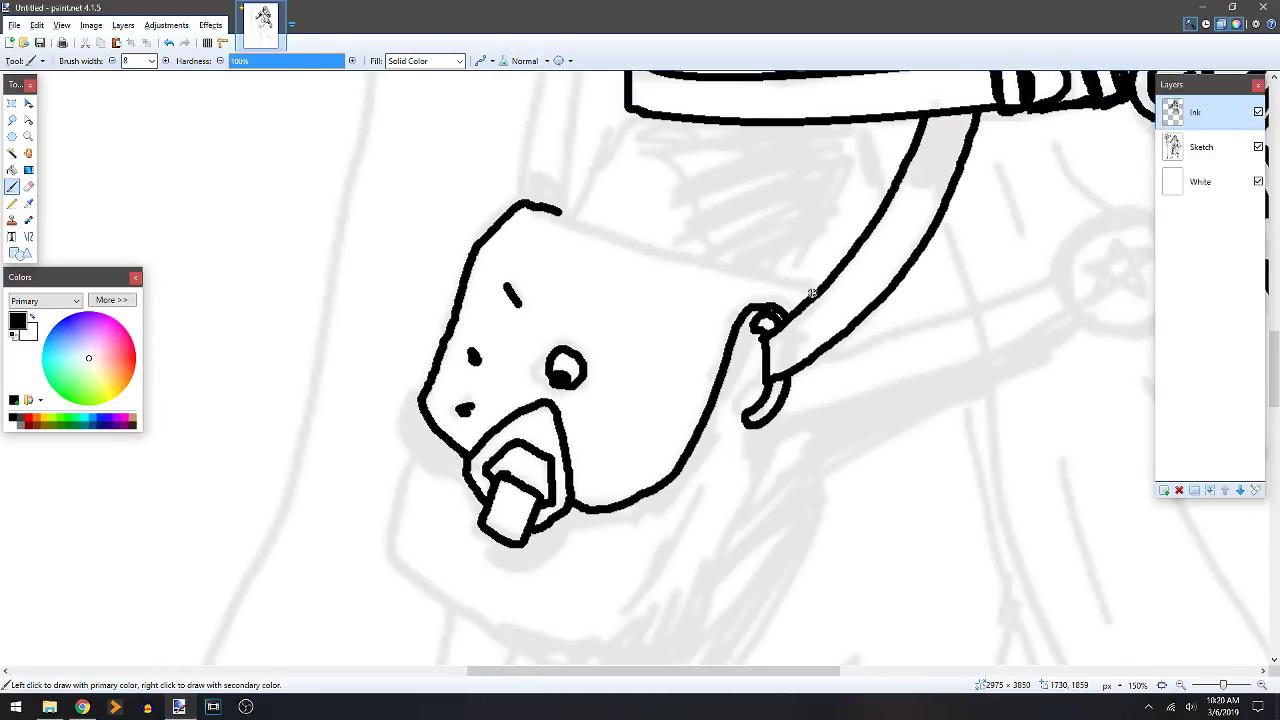
drag(797, 283, 579, 229)
Ink the pouch's upper section beneath the belt with fold lines and outline the shadow areas above the flap and beside the strap.
drag(658, 188, 583, 258)
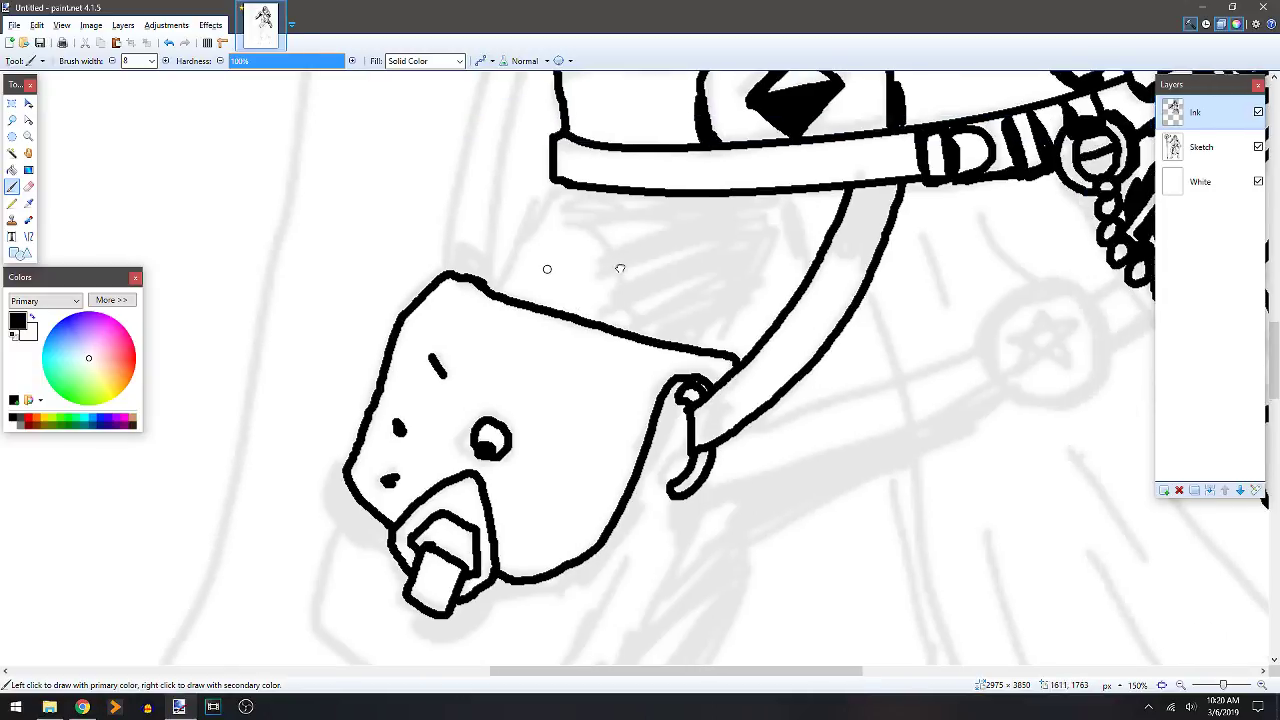
drag(550, 190, 490, 285)
drag(621, 210, 606, 266)
mouse_move(747, 212)
mouse_down()
mouse_move(685, 297)
mouse_move(713, 346)
mouse_move(727, 334)
mouse_up()
mouse_move(494, 294)
mouse_down()
mouse_move(653, 312)
mouse_move(708, 336)
mouse_up()
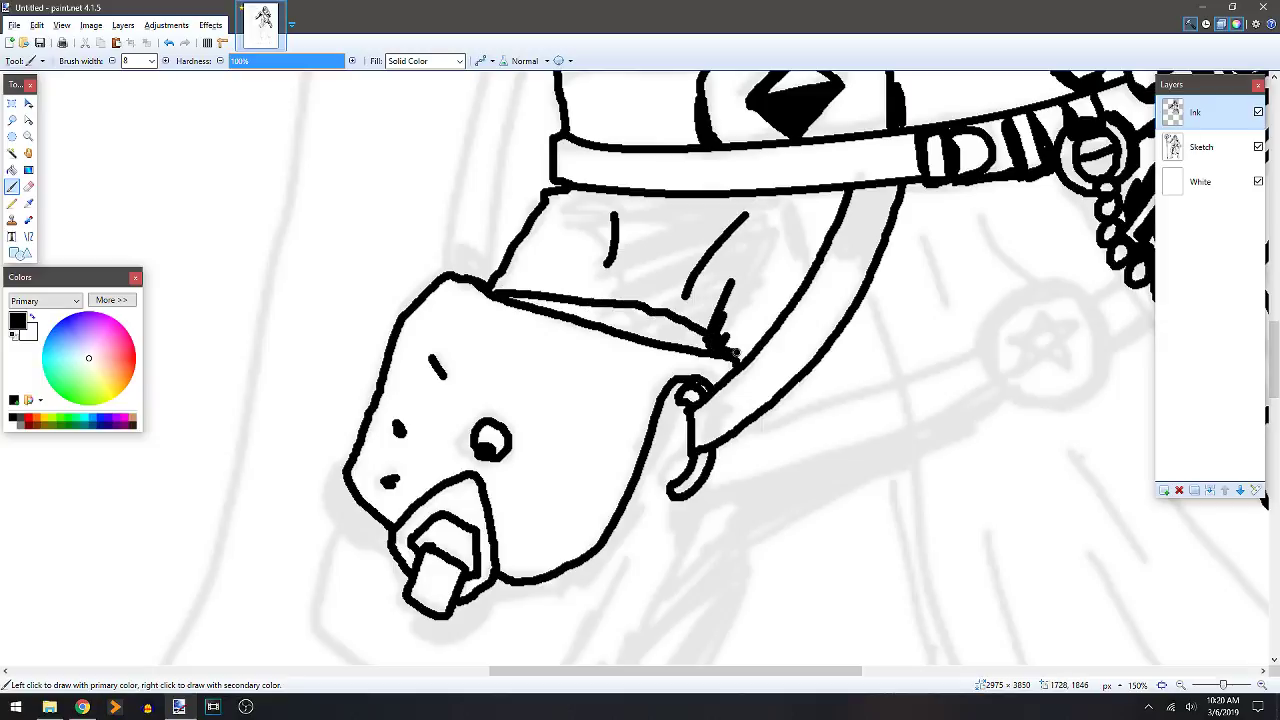
drag(815, 193, 750, 348)
Fill the shadows above the flap and beside the strap with black, and add shading strokes under the belt and above the flap.
key(f)
click(660, 332)
click(812, 228)
key(b)
mouse_move(737, 203)
mouse_down()
mouse_move(758, 206)
mouse_move(728, 218)
mouse_up()
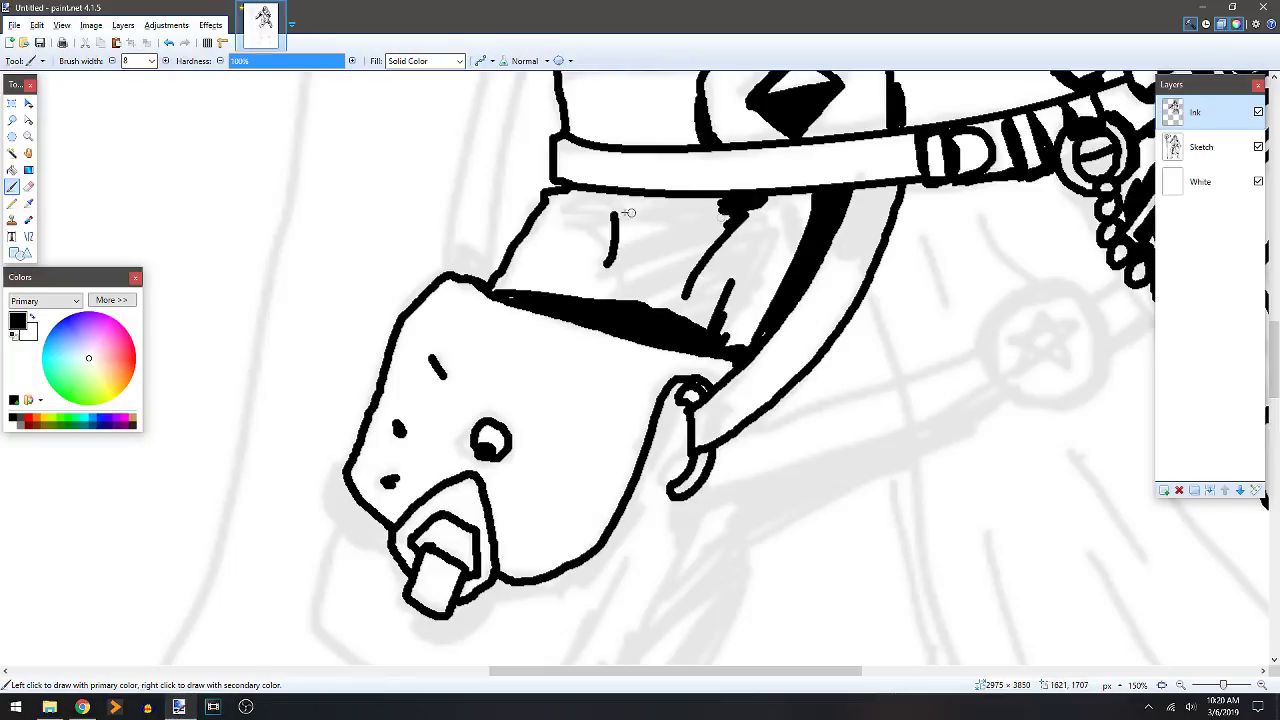
mouse_move(595, 197)
mouse_down()
mouse_move(604, 208)
mouse_move(698, 193)
mouse_up()
mouse_move(555, 300)
mouse_down()
mouse_move(615, 300)
mouse_move(650, 317)
mouse_up()
Ink the pouch's lower body outline with dark hatching along its base, short texture marks, and a shadow beneath the curled strap tip.
scroll(646, 320, down, 1)
scroll(646, 320, down, 3)
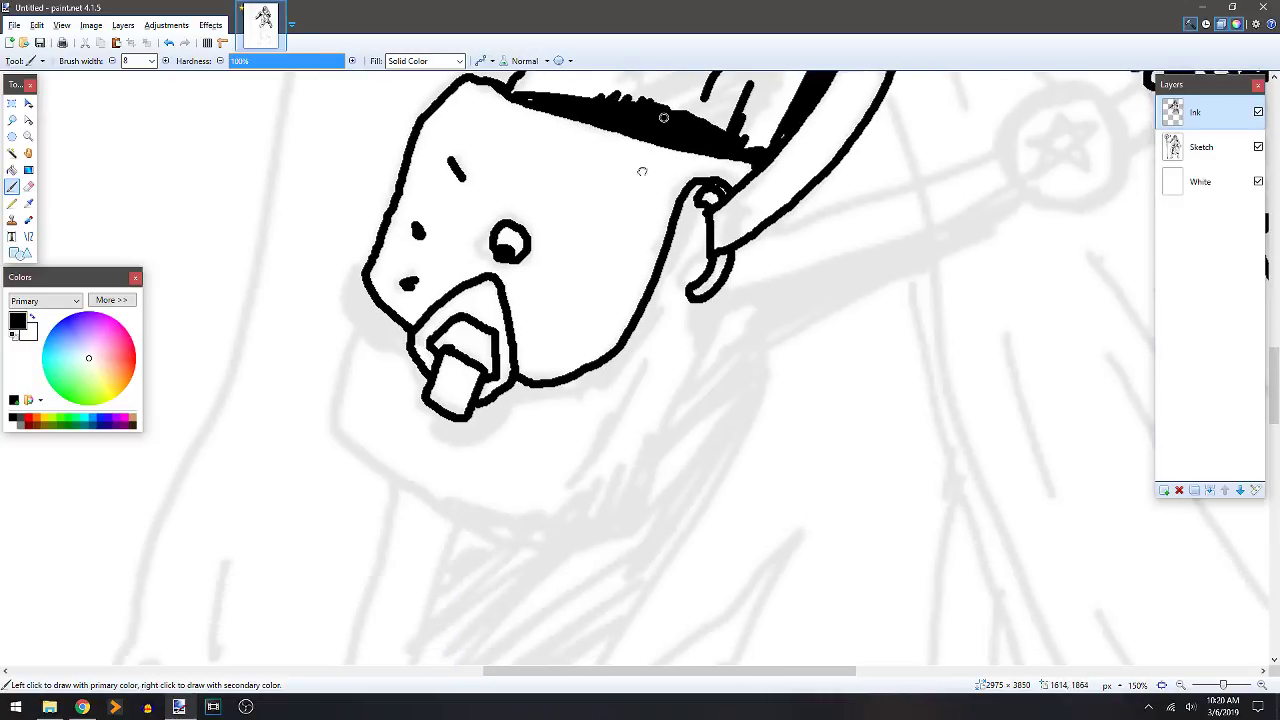
mouse_move(742, 252)
mouse_down()
mouse_move(660, 460)
mouse_move(591, 523)
mouse_move(548, 540)
mouse_up()
mouse_move(548, 442)
mouse_down()
mouse_move(618, 336)
mouse_move(553, 305)
mouse_up()
mouse_move(428, 186)
mouse_down()
mouse_move(392, 310)
mouse_move(401, 334)
mouse_move(494, 399)
mouse_move(603, 430)
mouse_up()
mouse_move(483, 388)
mouse_down()
mouse_move(591, 418)
mouse_move(623, 409)
mouse_move(653, 374)
mouse_move(630, 422)
mouse_move(658, 410)
mouse_move(710, 330)
mouse_up()
mouse_move(712, 238)
mouse_down()
mouse_move(672, 316)
mouse_move(676, 352)
mouse_up()
drag(642, 370, 656, 377)
mouse_move(748, 210)
mouse_down()
mouse_move(765, 222)
mouse_move(795, 146)
mouse_up()
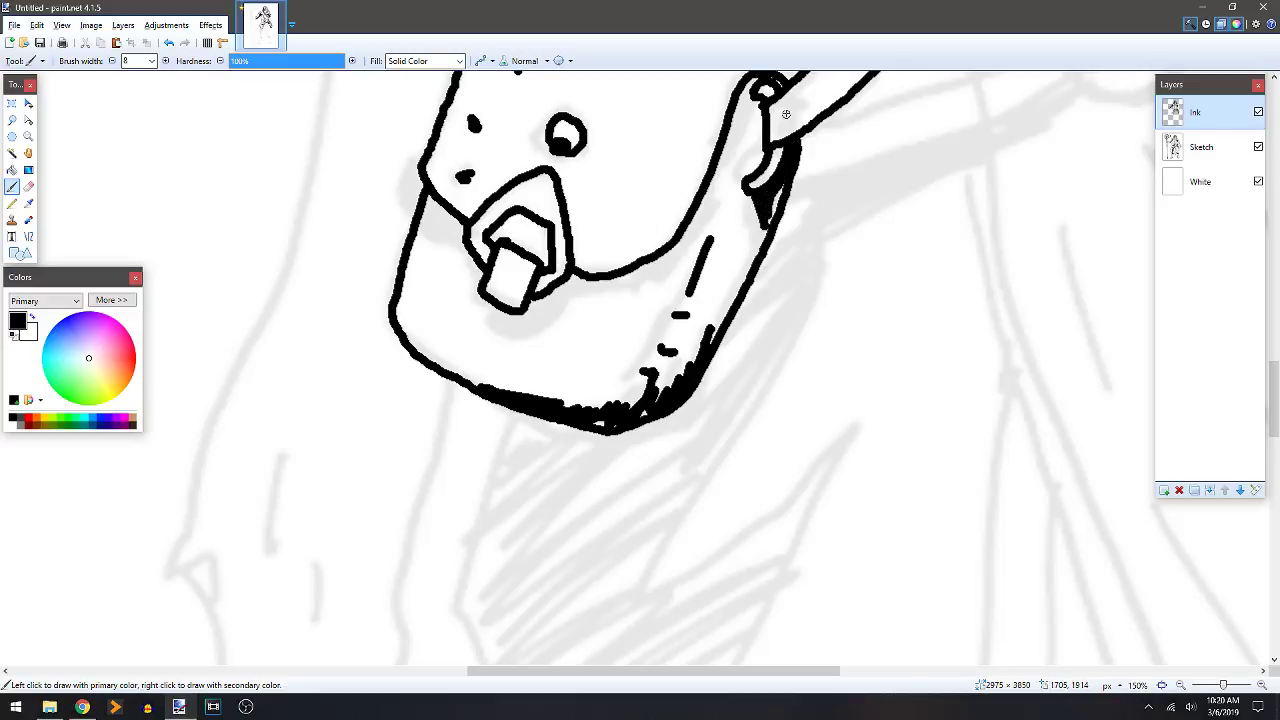
Add a rivet dot to the strap's end and thicken the shadow along the flap's edge and around the ring.
mouse_move(748, 112)
mouse_down()
mouse_move(688, 240)
mouse_move(752, 80)
mouse_up()
scroll(750, 80, up, 5)
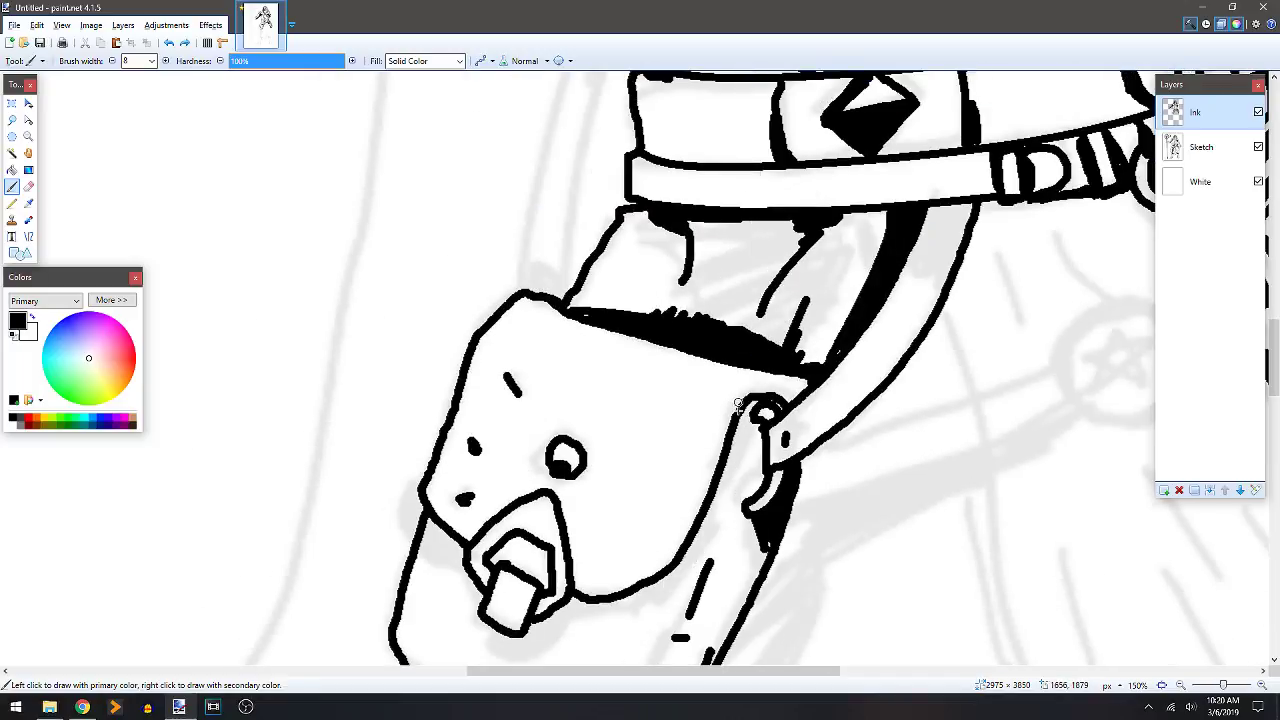
mouse_move(742, 419)
mouse_down()
mouse_move(660, 588)
mouse_move(621, 601)
mouse_move(668, 570)
mouse_up()
mouse_move(755, 436)
mouse_down()
mouse_move(757, 475)
mouse_move(761, 427)
mouse_up()
Outline the flap and clasp's cast shadow on the pouch body, fill it with black, and touch up the clasp tongue.
scroll(750, 420, down, 3)
mouse_move(736, 377)
mouse_down()
mouse_move(585, 446)
mouse_move(550, 442)
mouse_move(524, 359)
mouse_move(483, 346)
mouse_up()
key(f)
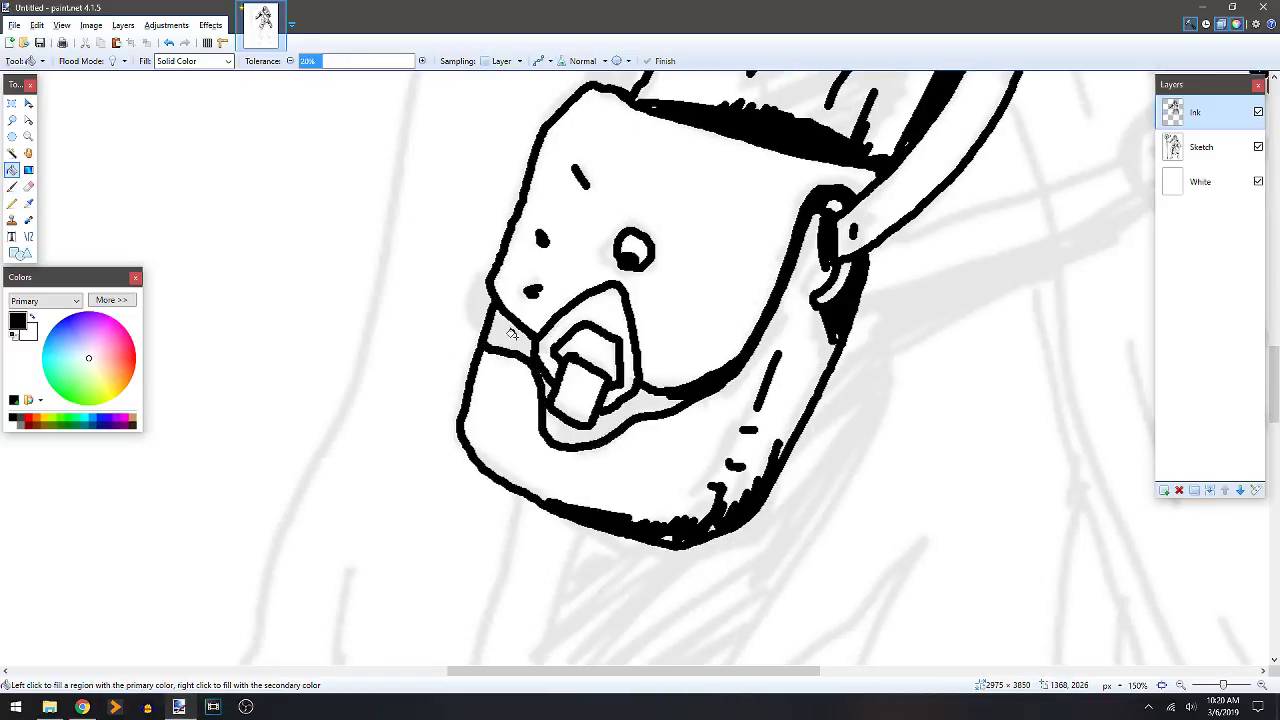
click(507, 338)
click(564, 434)
key(b)
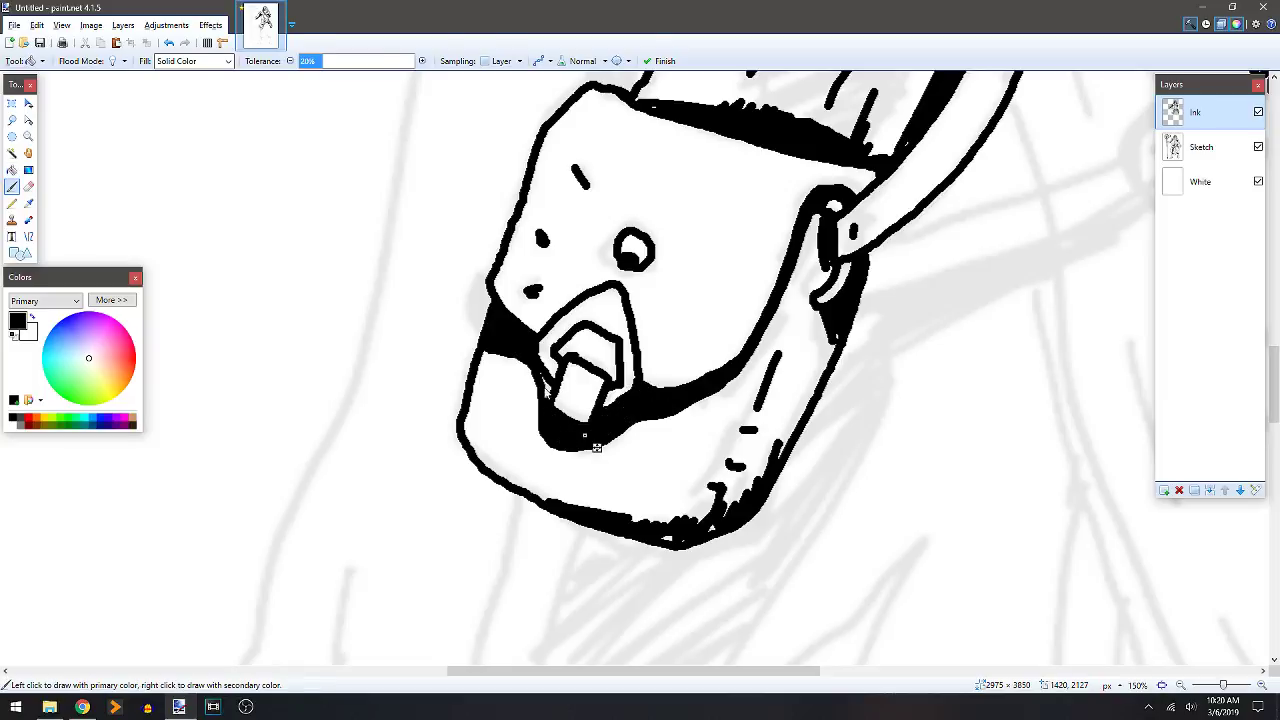
drag(564, 400, 576, 407)
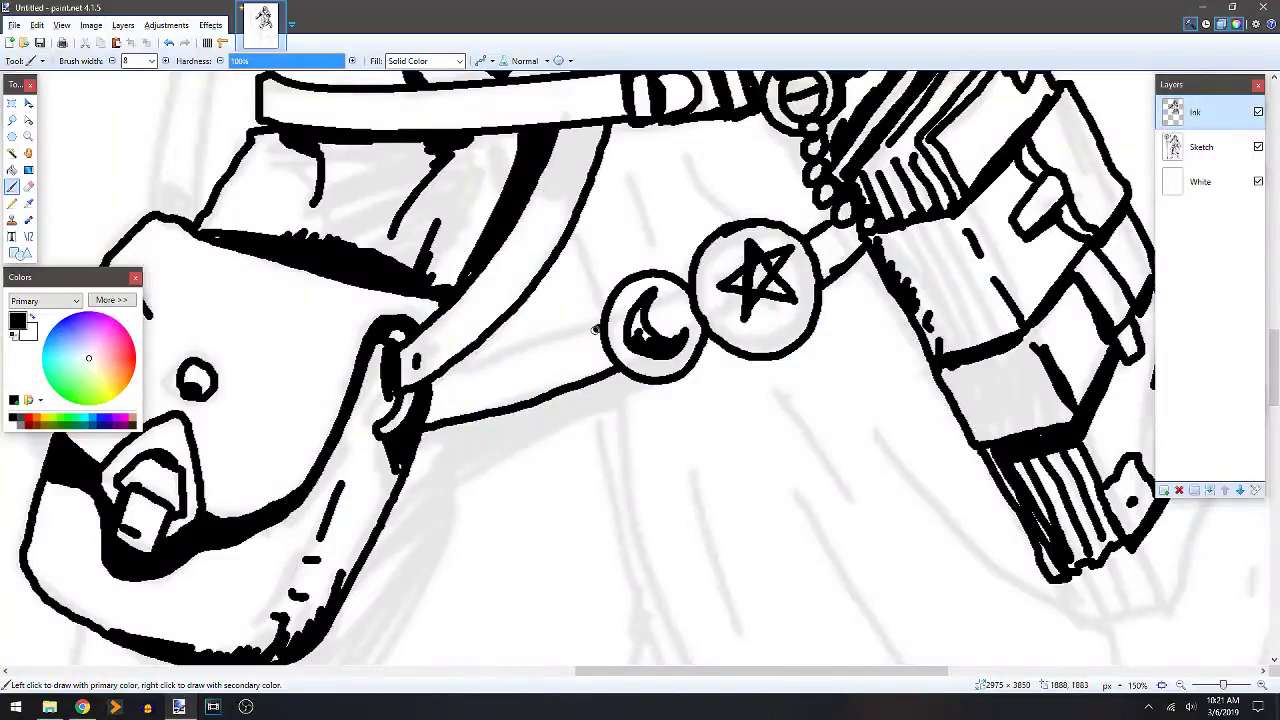
Ink the upper edge of the strap between the pouch and moon disc, and darken the strap ends beside the discs and book.
mouse_move(598, 332)
mouse_down()
mouse_move(432, 380)
mouse_move(426, 424)
mouse_up()
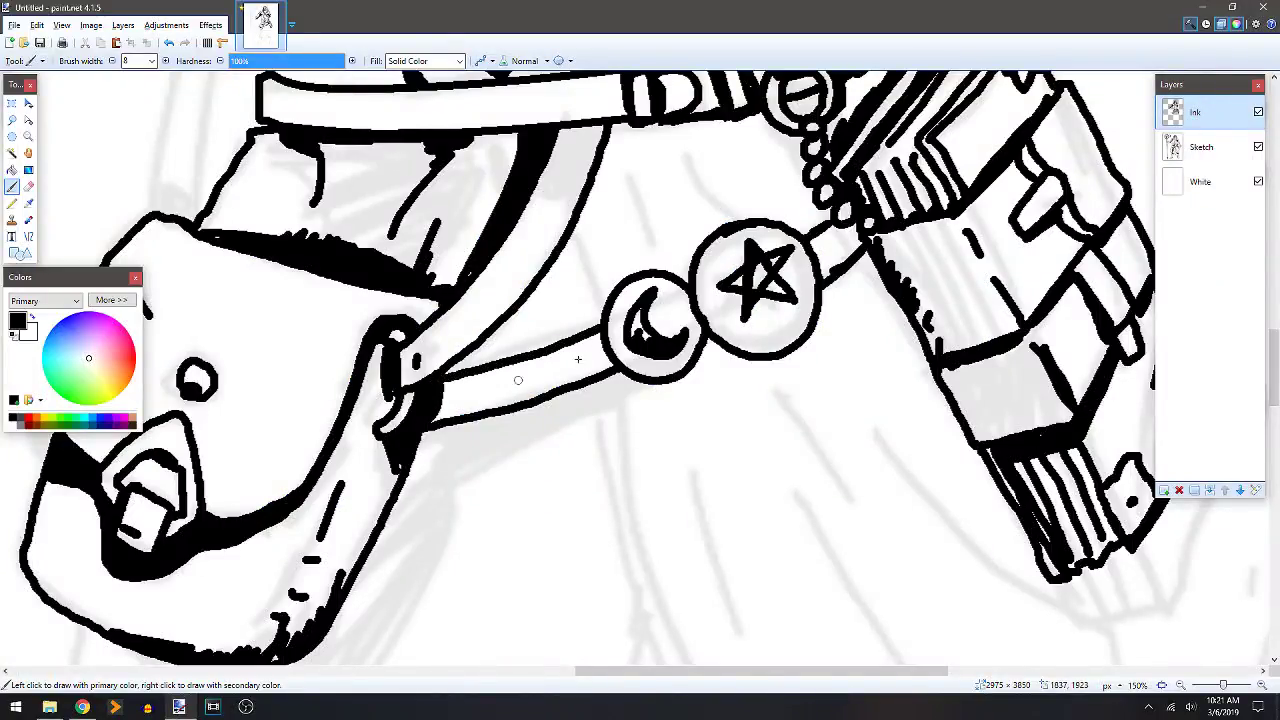
drag(595, 343, 607, 362)
mouse_move(828, 252)
mouse_down()
mouse_move(823, 271)
mouse_move(856, 230)
mouse_up()
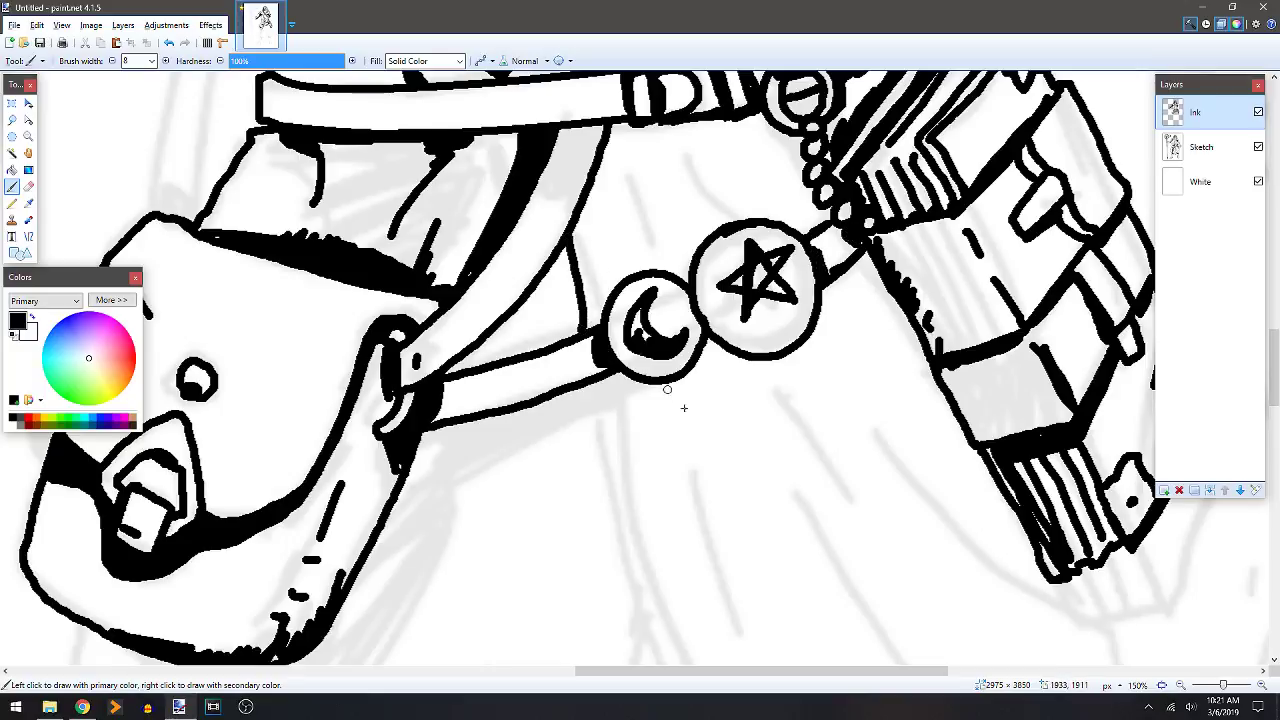
Ink the robe's long front edge from below the moon disc down to a ragged hem.
scroll(732, 482, down, 3)
scroll(486, 300, down, 4)
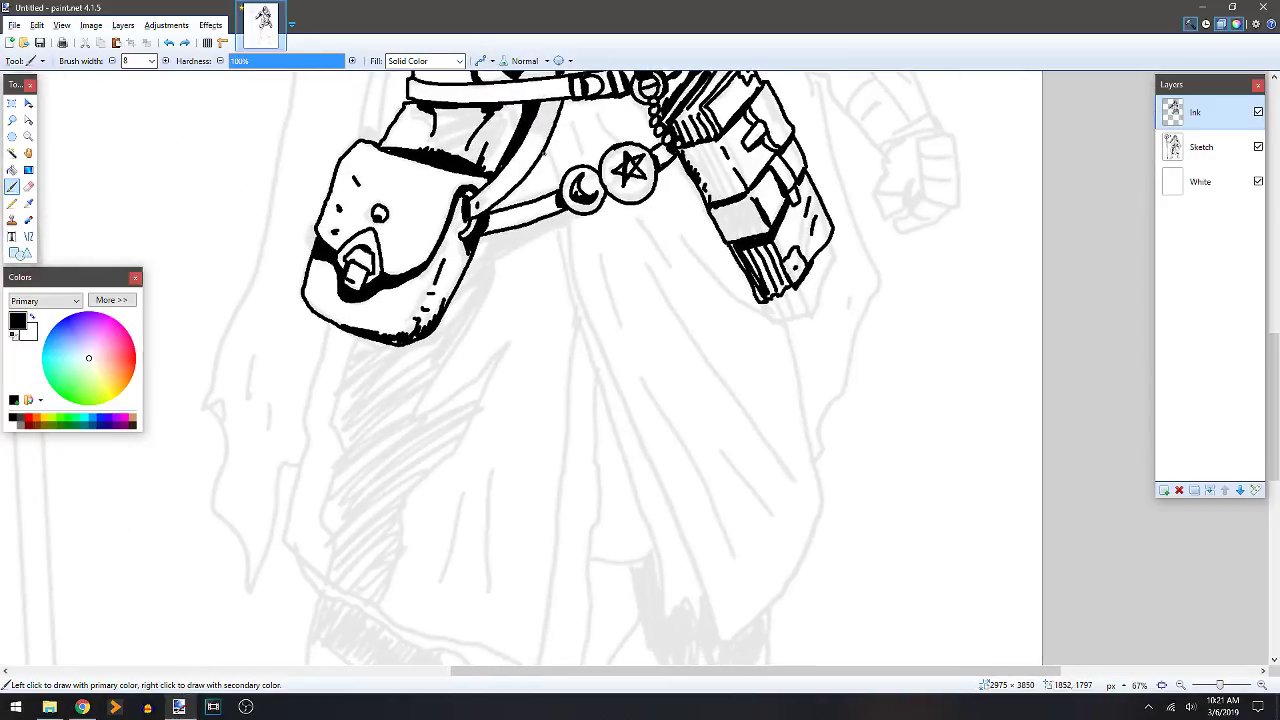
drag(557, 214, 668, 614)
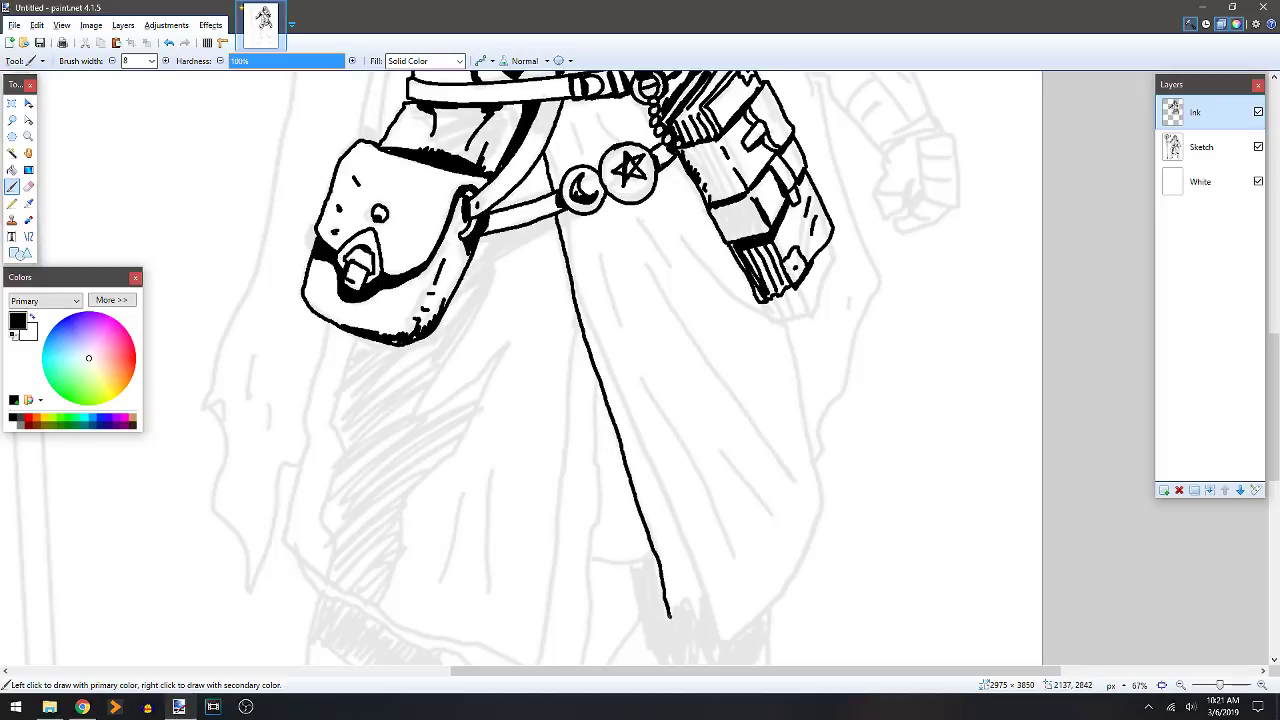
scroll(737, 363, up, 2)
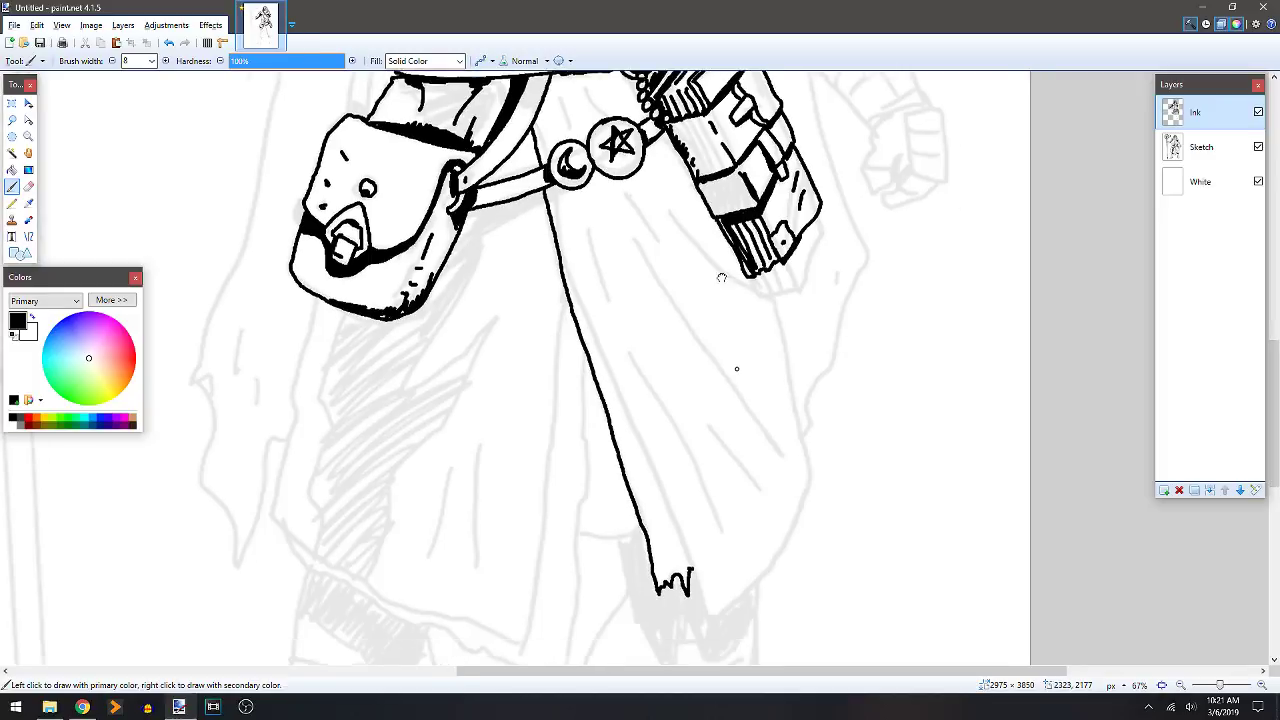
scroll(714, 343, right, 2)
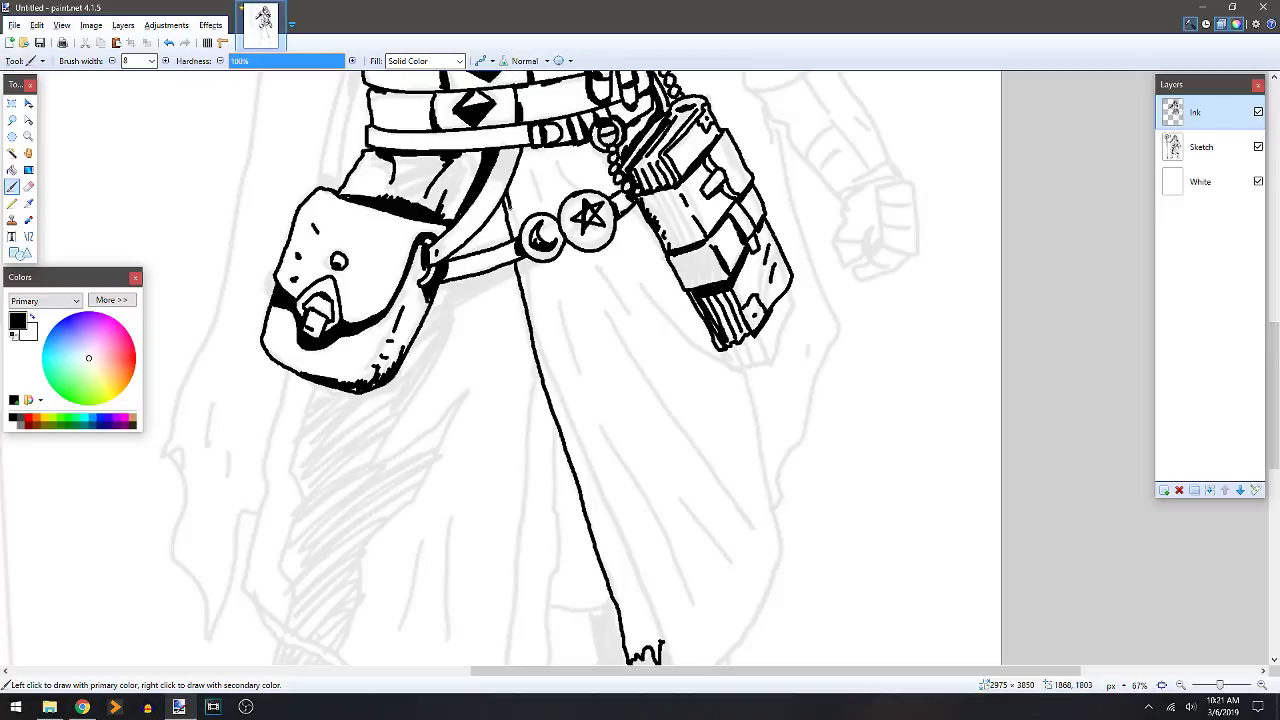
Ink the second line along the robe's front edge and continue it around the pointed lower corner into the hem.
key(ctrl+z)
drag(523, 256, 610, 514)
scroll(666, 371, down, 3)
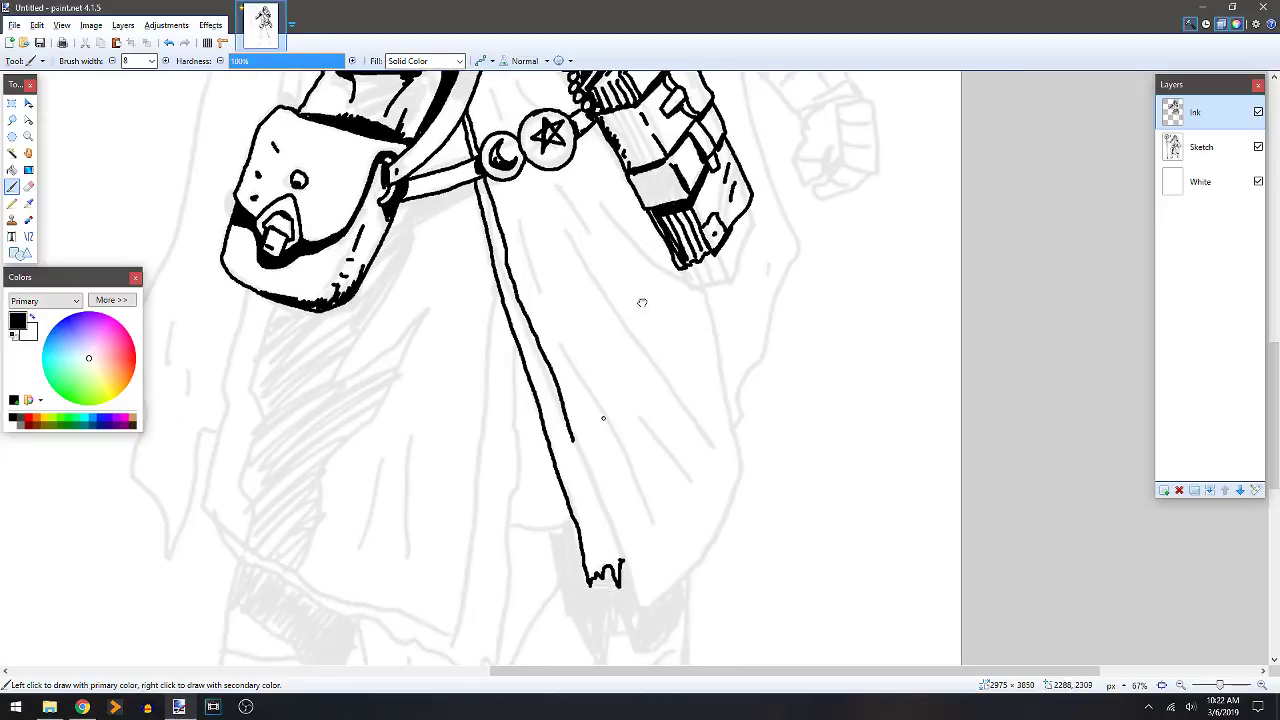
drag(528, 352, 557, 428)
mouse_move(577, 472)
mouse_down()
mouse_move(601, 521)
mouse_move(667, 455)
mouse_up()
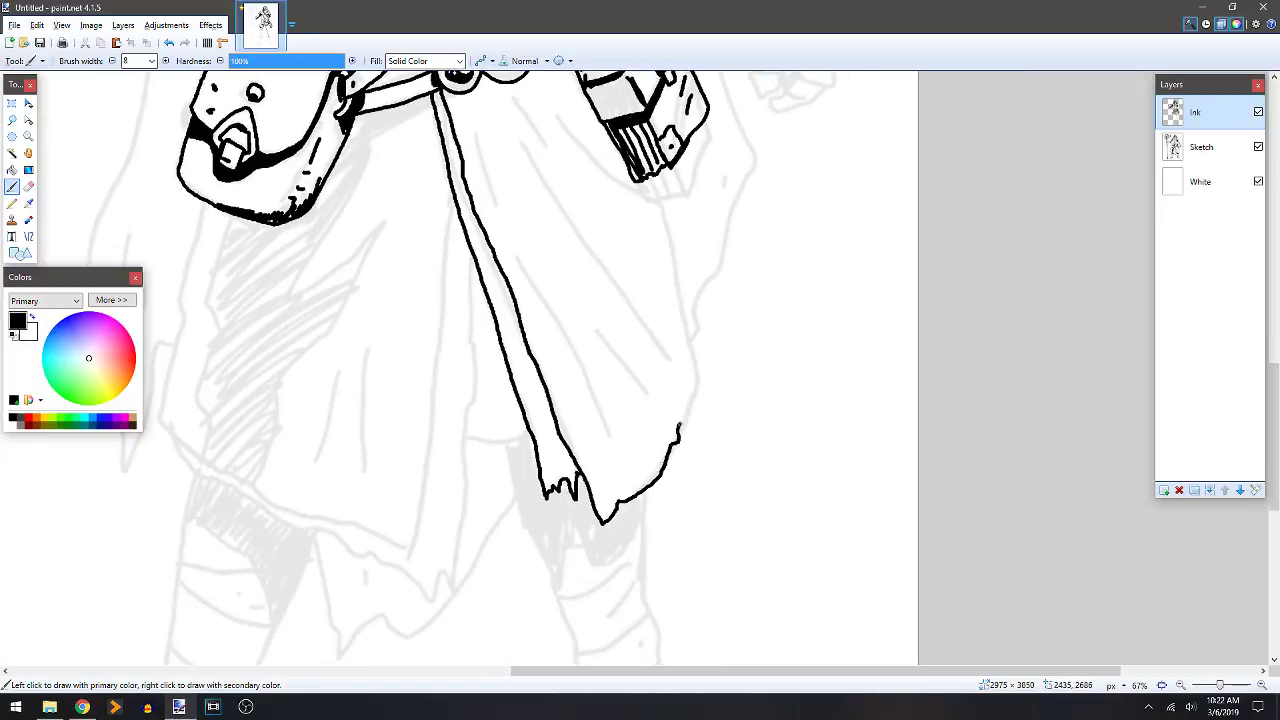
Ink the robe panel's outer edge up to the book, add long fold lines, and fill the shadow beneath the book.
scroll(720, 300, up, 2)
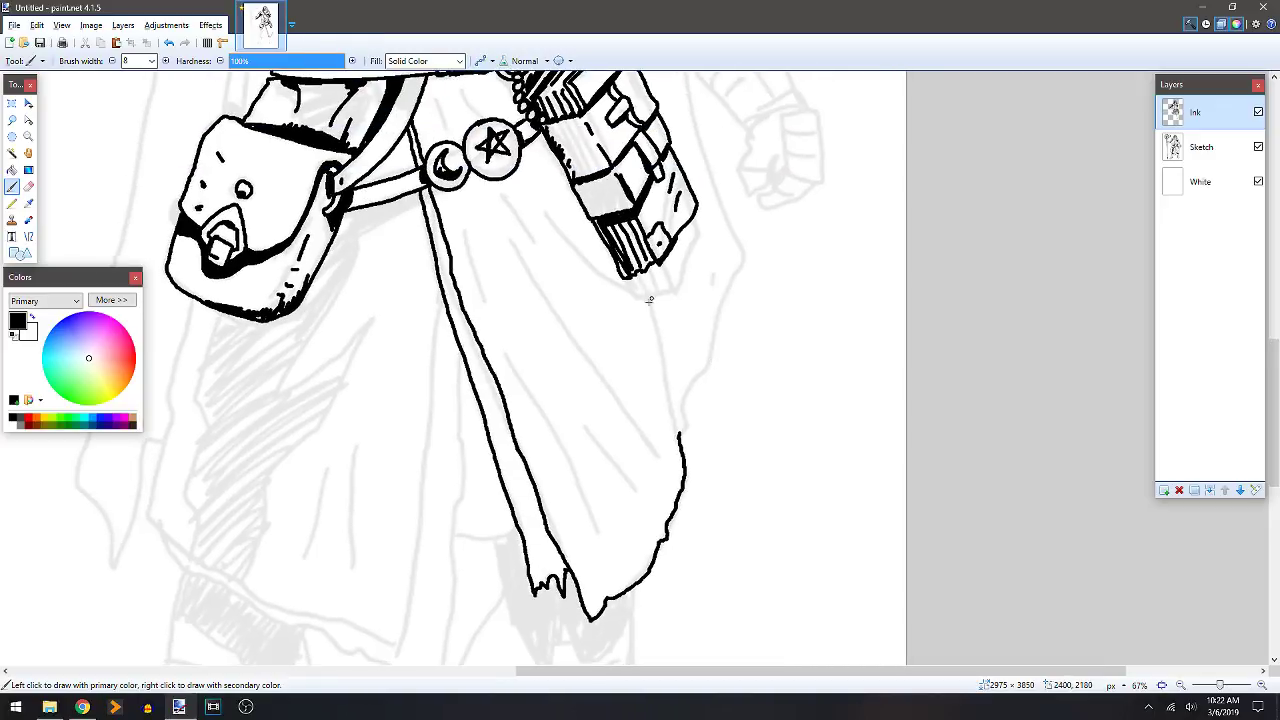
drag(648, 294, 674, 426)
key(ctrl+z)
scroll(594, 323, up, 1)
drag(749, 334, 658, 194)
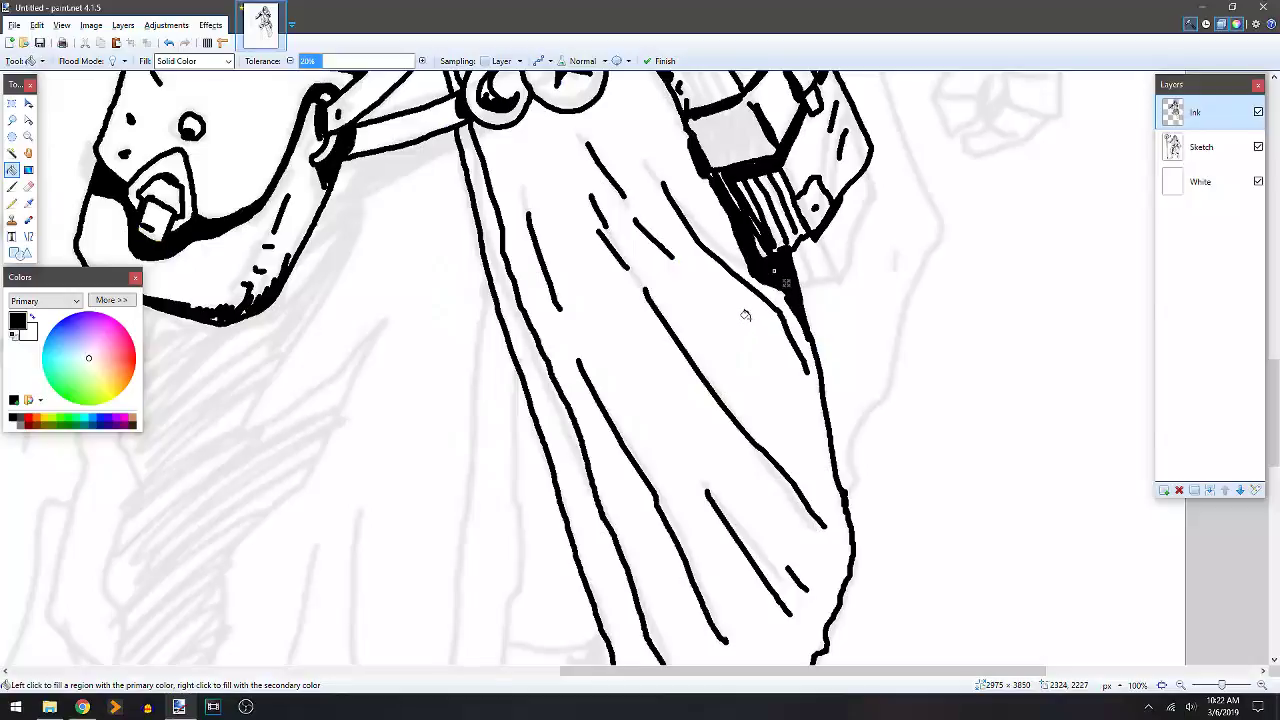
Outline the shadow the hanging book casts on the robe below the strap and fill it with black.
key(b)
drag(659, 365, 761, 479)
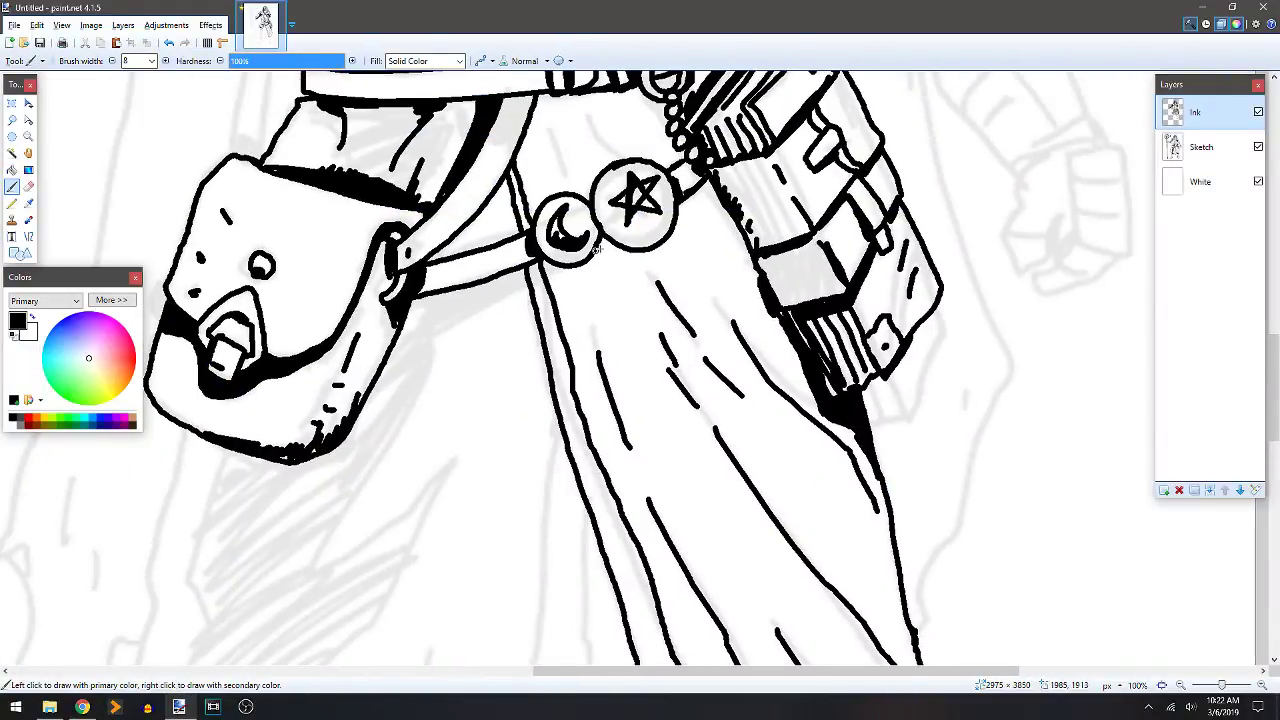
mouse_move(701, 186)
mouse_down()
mouse_move(715, 176)
mouse_move(720, 226)
mouse_move(757, 283)
mouse_up()
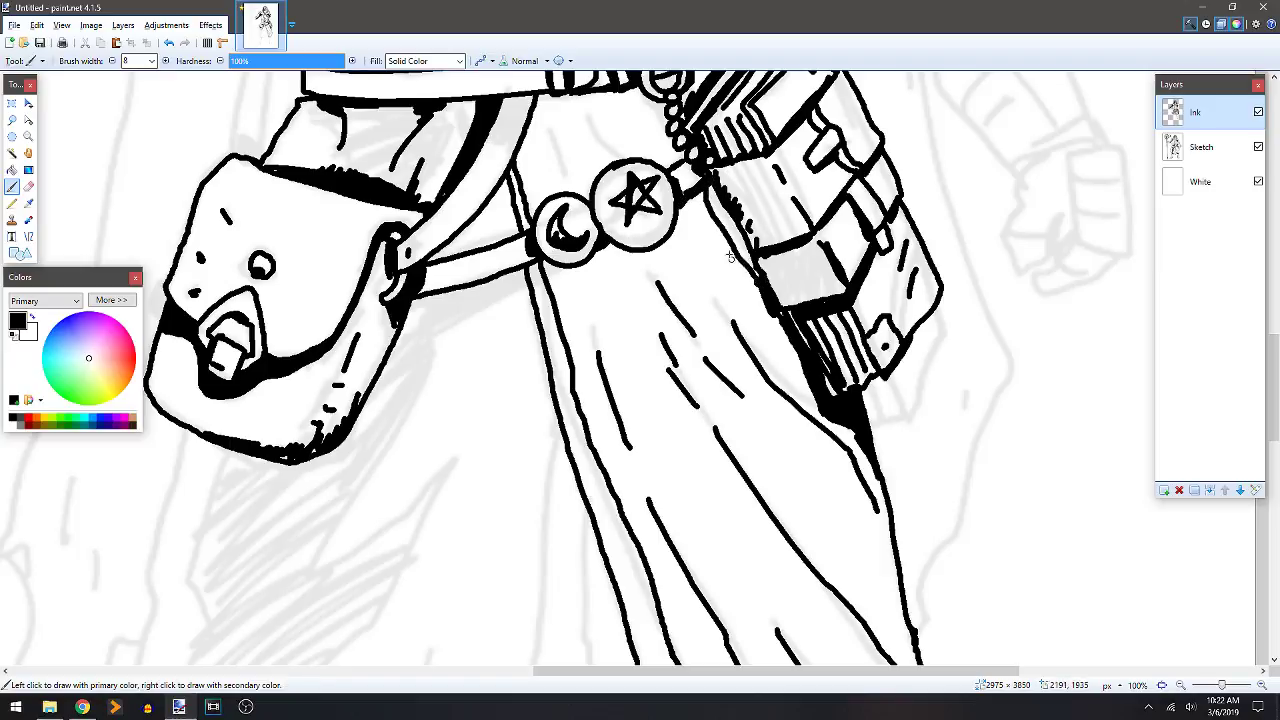
key(f)
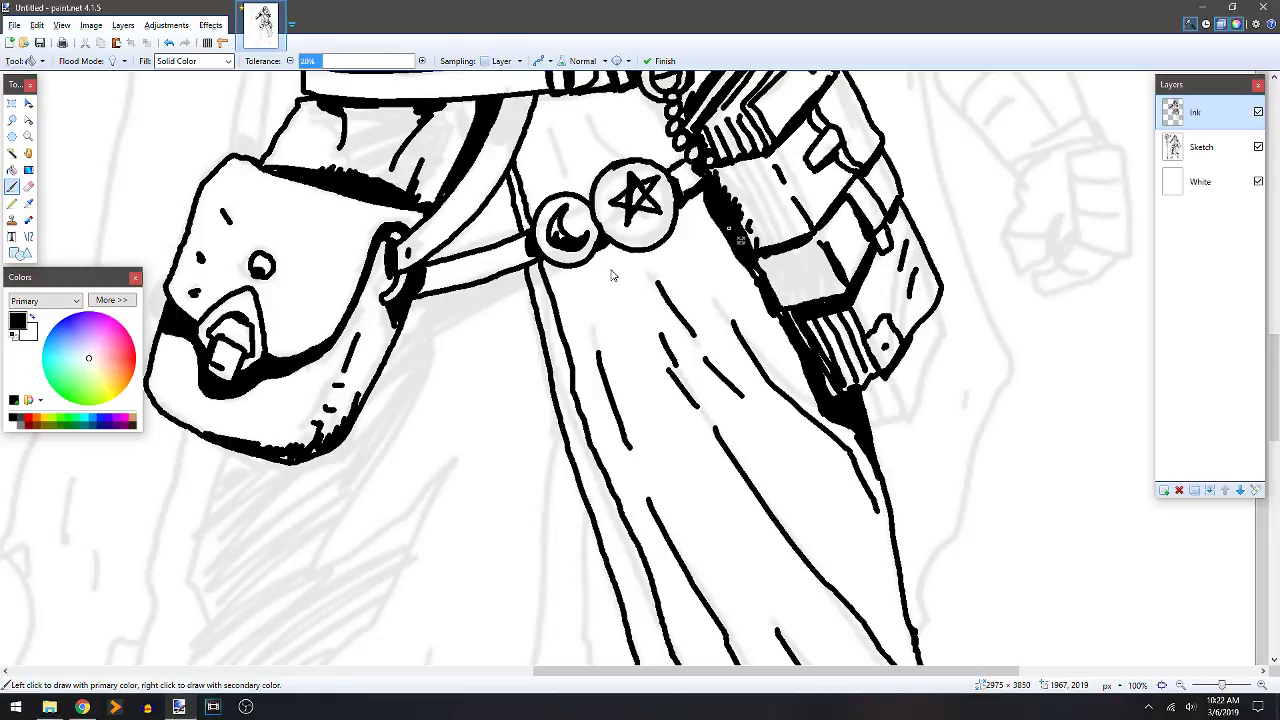
Begin the jagged shadow outline on the robe beneath the belt and pouch, and block in the dark wedge between the straps.
key(b)
mouse_move(565, 266)
mouse_down()
mouse_move(444, 330)
mouse_move(313, 563)
mouse_move(386, 524)
mouse_move(477, 409)
mouse_move(406, 543)
mouse_up()
drag(464, 317, 493, 285)
mouse_move(535, 158)
mouse_down()
mouse_move(549, 193)
mouse_move(524, 170)
mouse_move(486, 224)
mouse_up()
key(f)
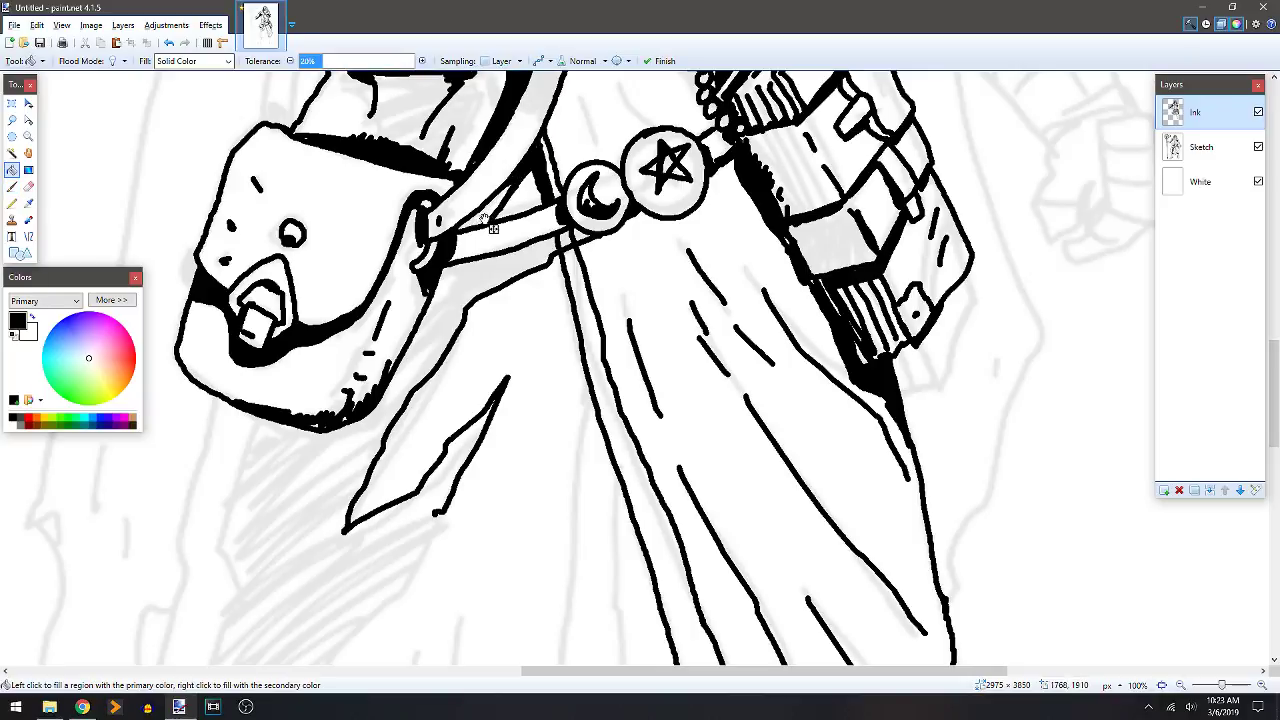
Complete the jagged shadow outline below the pouch and ink the robe panel's outer edge down to the hem.
key(b)
scroll(475, 385, down, 5)
scroll(475, 385, left, 4)
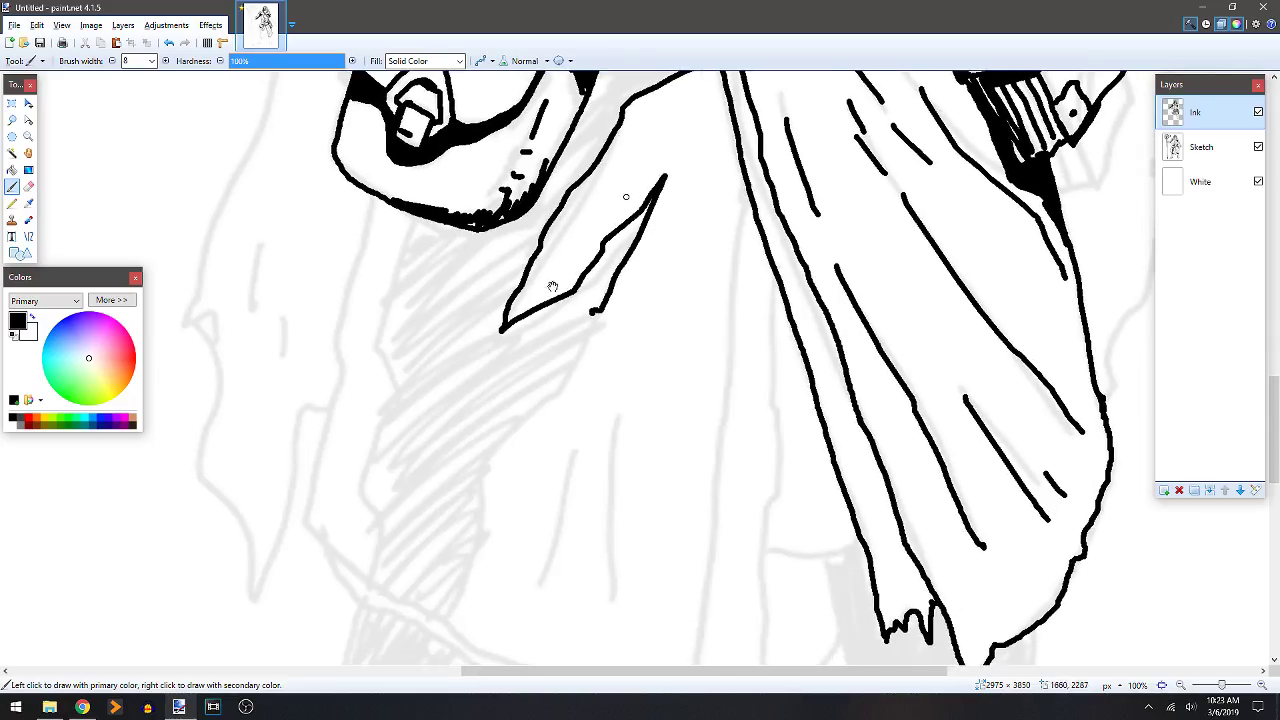
mouse_move(406, 212)
mouse_down()
mouse_move(390, 354)
mouse_move(408, 405)
mouse_move(362, 497)
mouse_move(363, 572)
mouse_move(444, 612)
mouse_move(480, 545)
mouse_move(477, 496)
mouse_move(531, 428)
mouse_move(464, 453)
mouse_move(465, 425)
mouse_move(592, 316)
mouse_up()
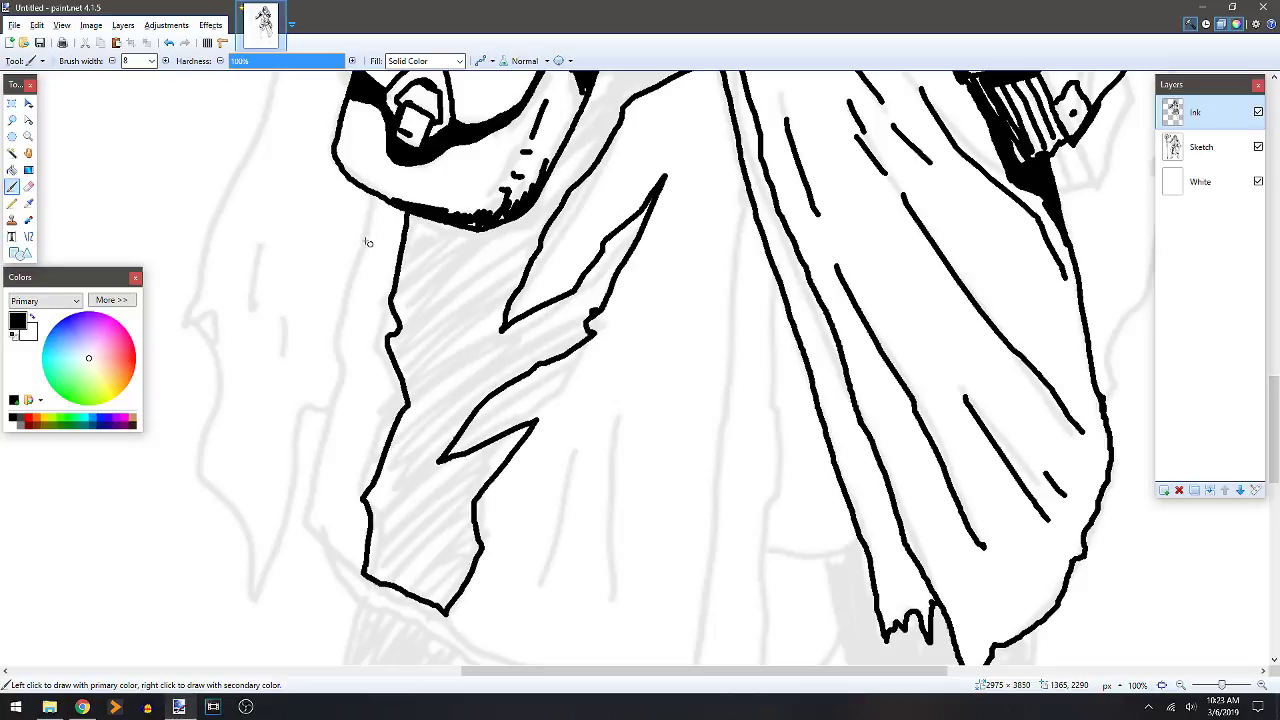
mouse_move(374, 193)
mouse_down()
mouse_move(303, 522)
mouse_move(350, 565)
mouse_up()
Fill the outlined shadow below the pouch with black.
scroll(370, 550, down, 3)
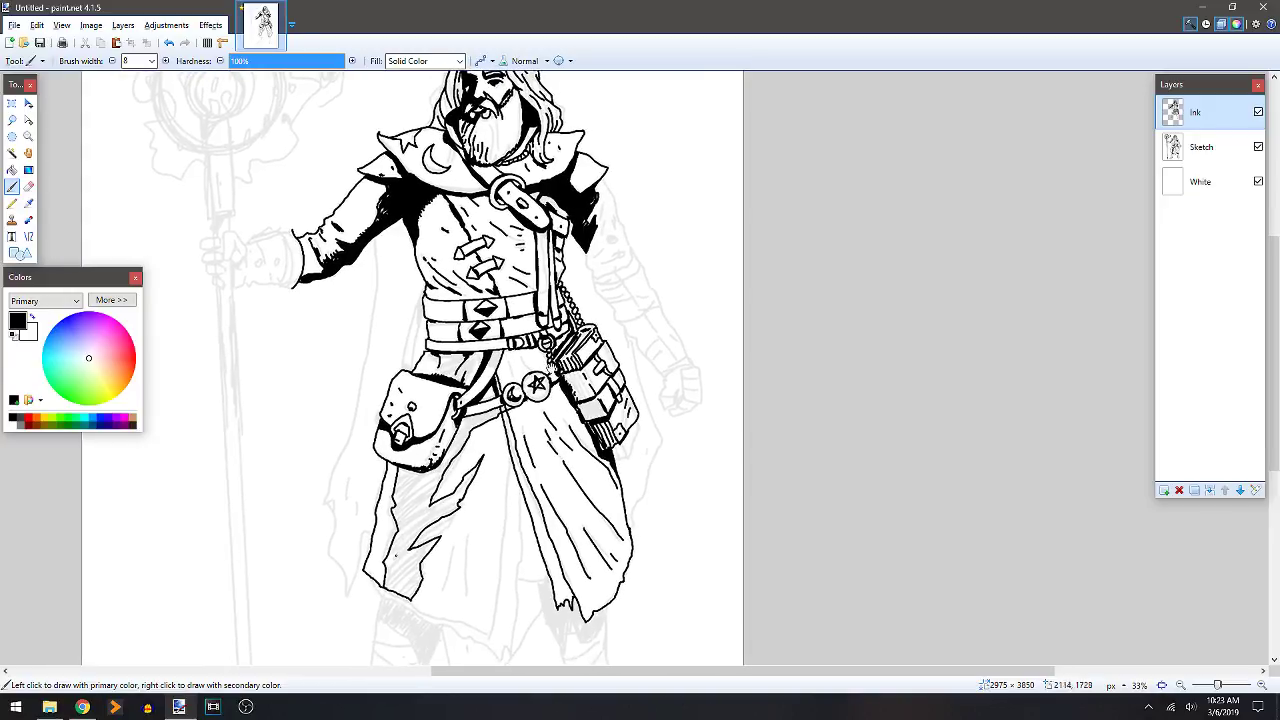
scroll(397, 318, up, 1)
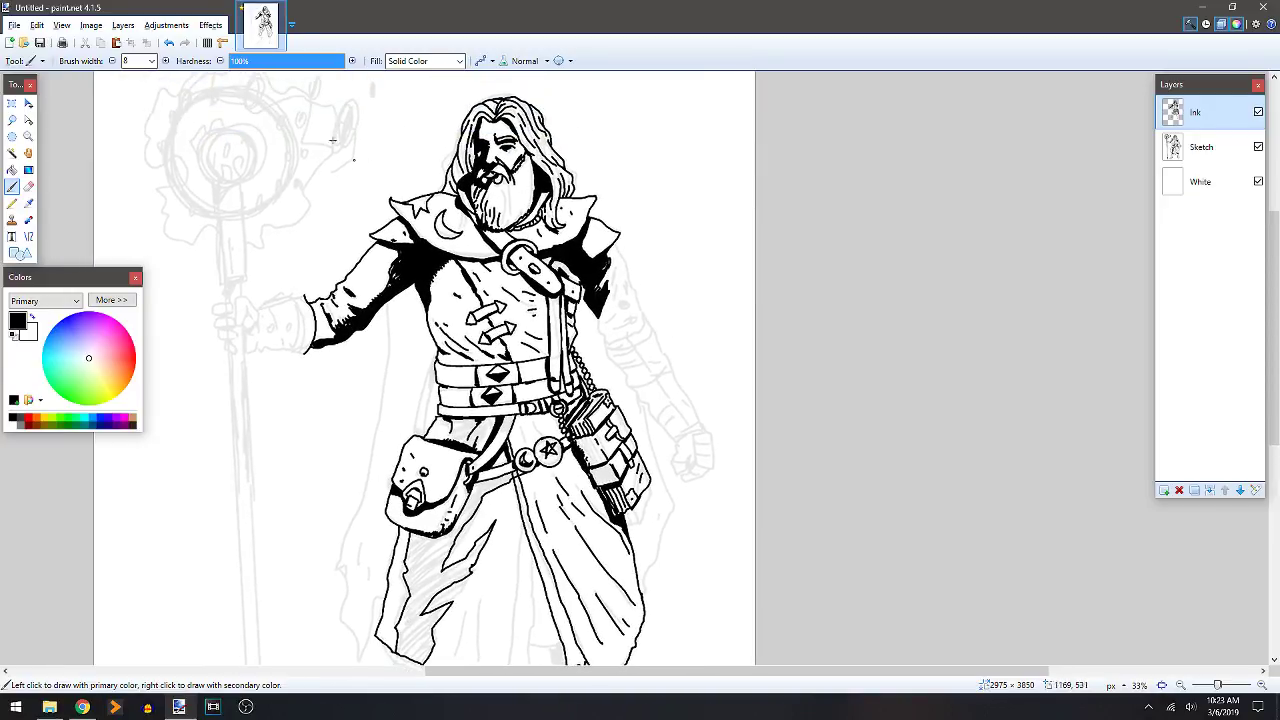
scroll(496, 495, down, 2)
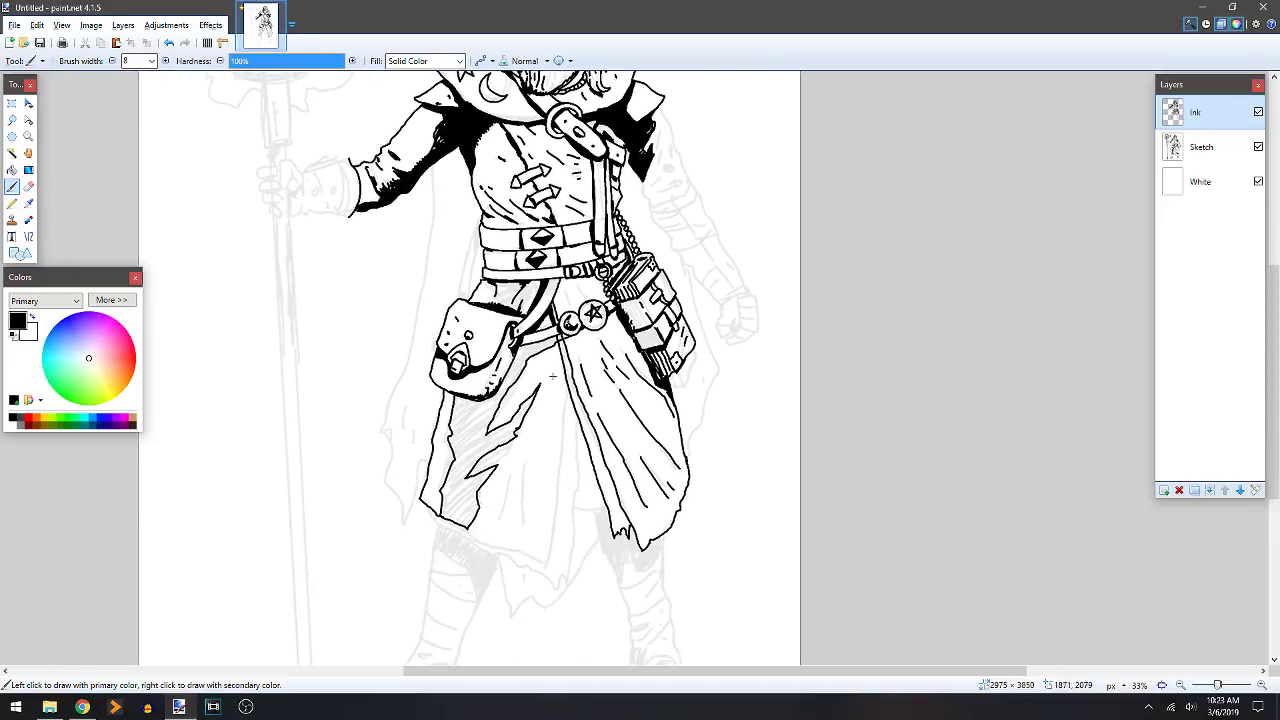
scroll(456, 360, up, 2)
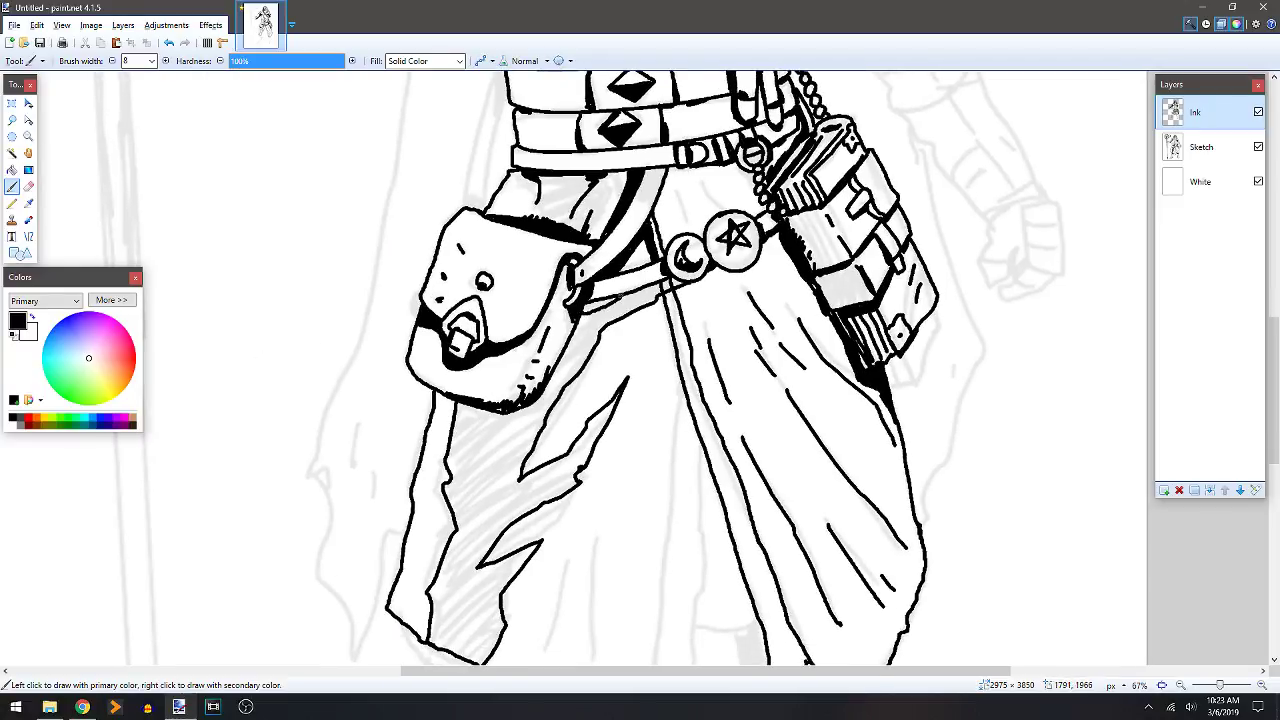
key(f)
click(502, 440)
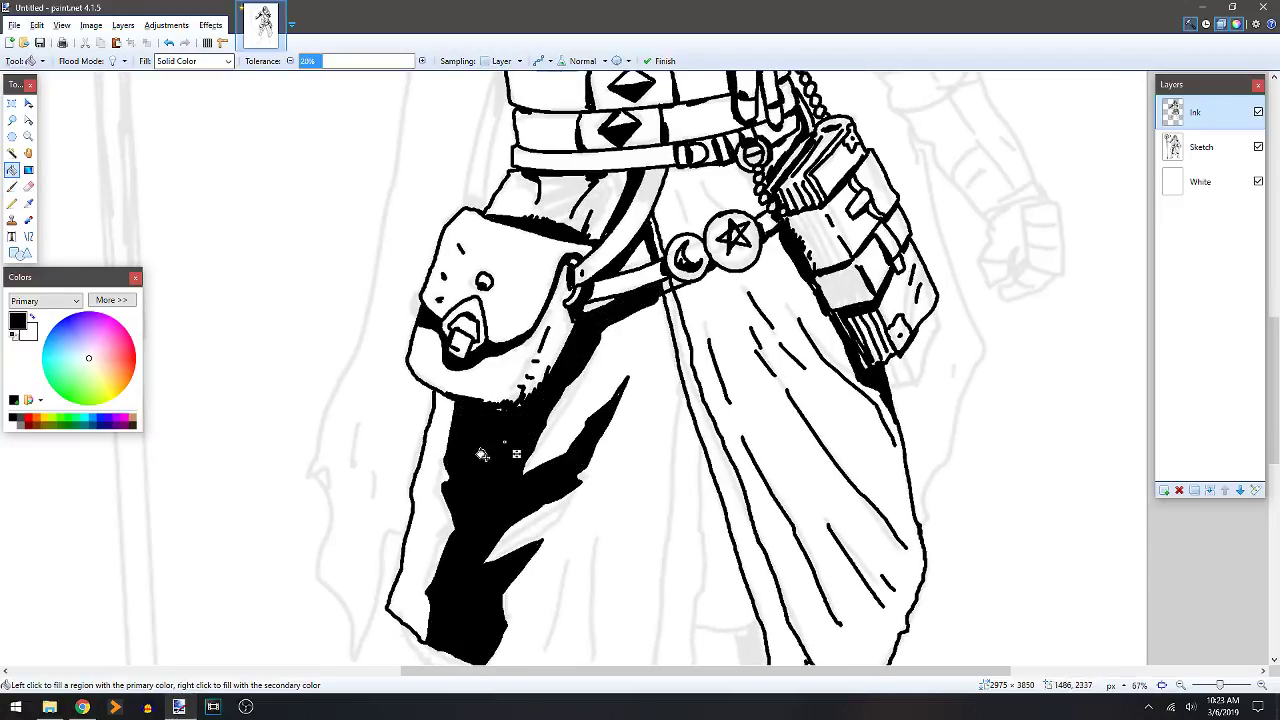
Outline the robe shadow above the pouch, fill it with black, and add small shadow marks along the belts.
key(b)
scroll(617, 325, up, 1)
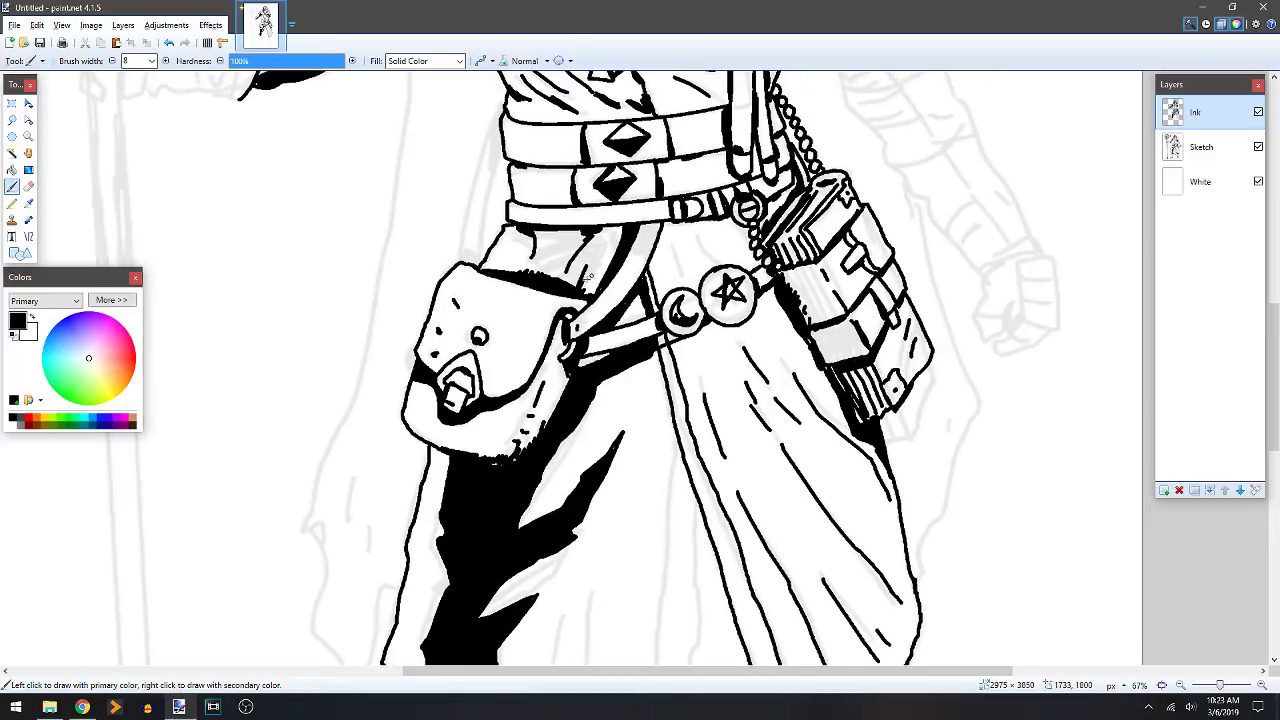
drag(576, 271, 588, 237)
key(f)
click(548, 262)
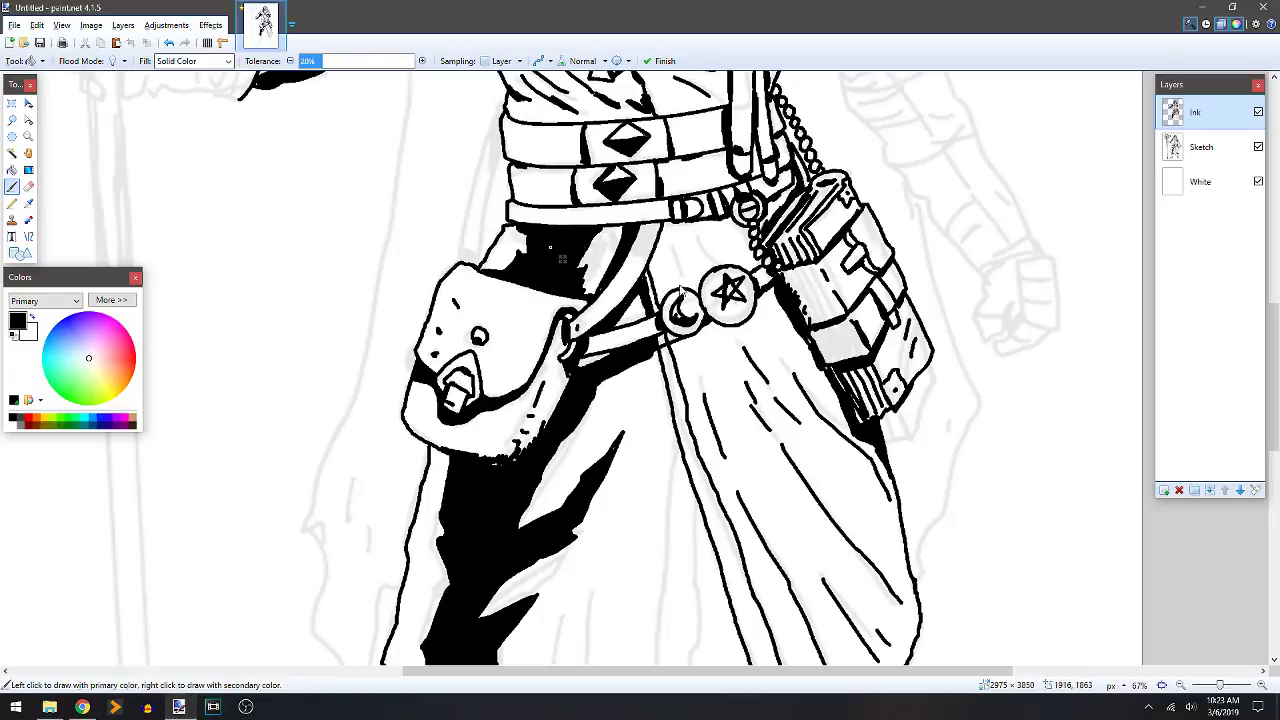
key(b)
mouse_move(542, 227)
mouse_down()
mouse_move(614, 311)
mouse_move(625, 291)
mouse_up()
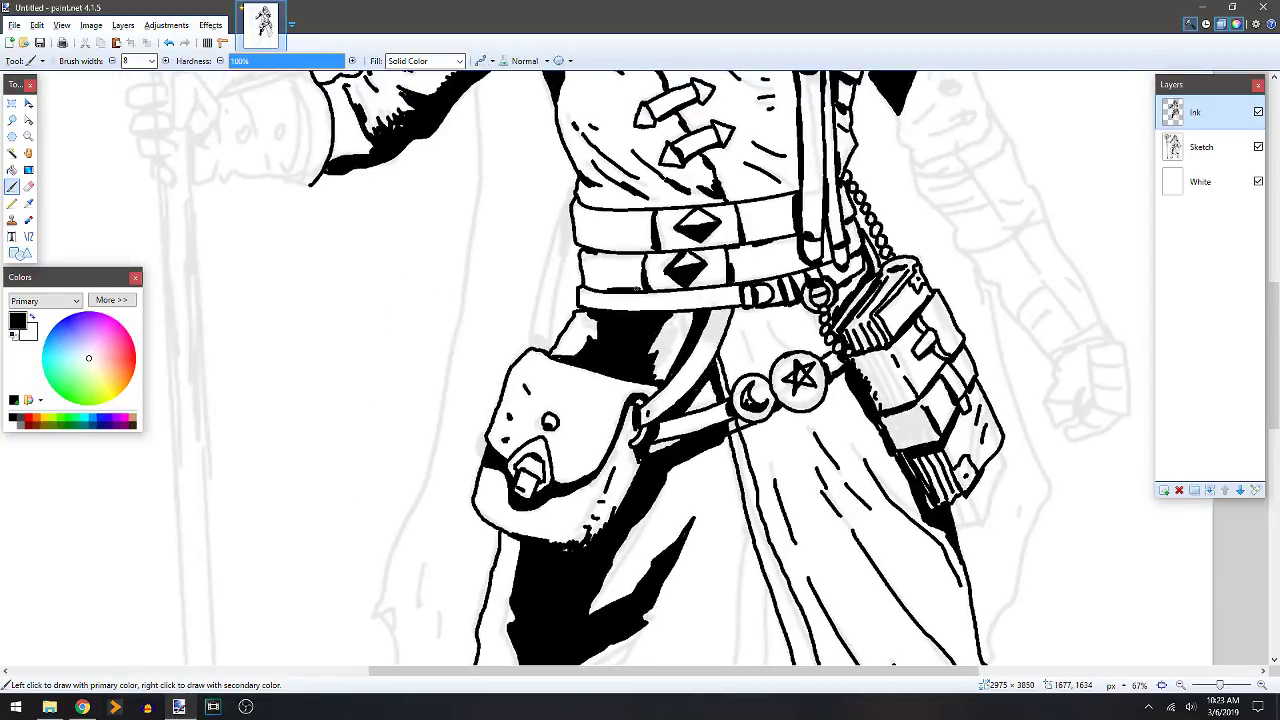
drag(645, 245, 624, 250)
drag(753, 328, 731, 250)
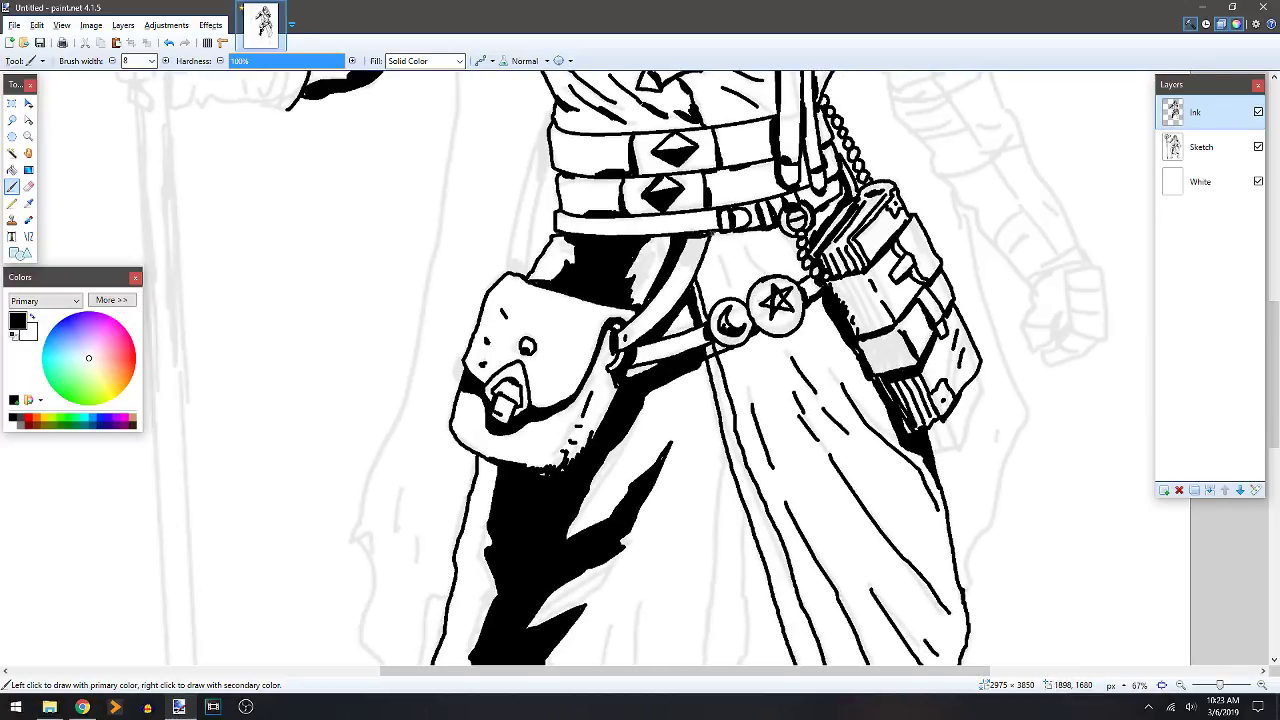
Ink the inner edge and lower hem of the pouch-side robe panel, and erase the overshoot where the front edges meet.
scroll(748, 277, down, 5)
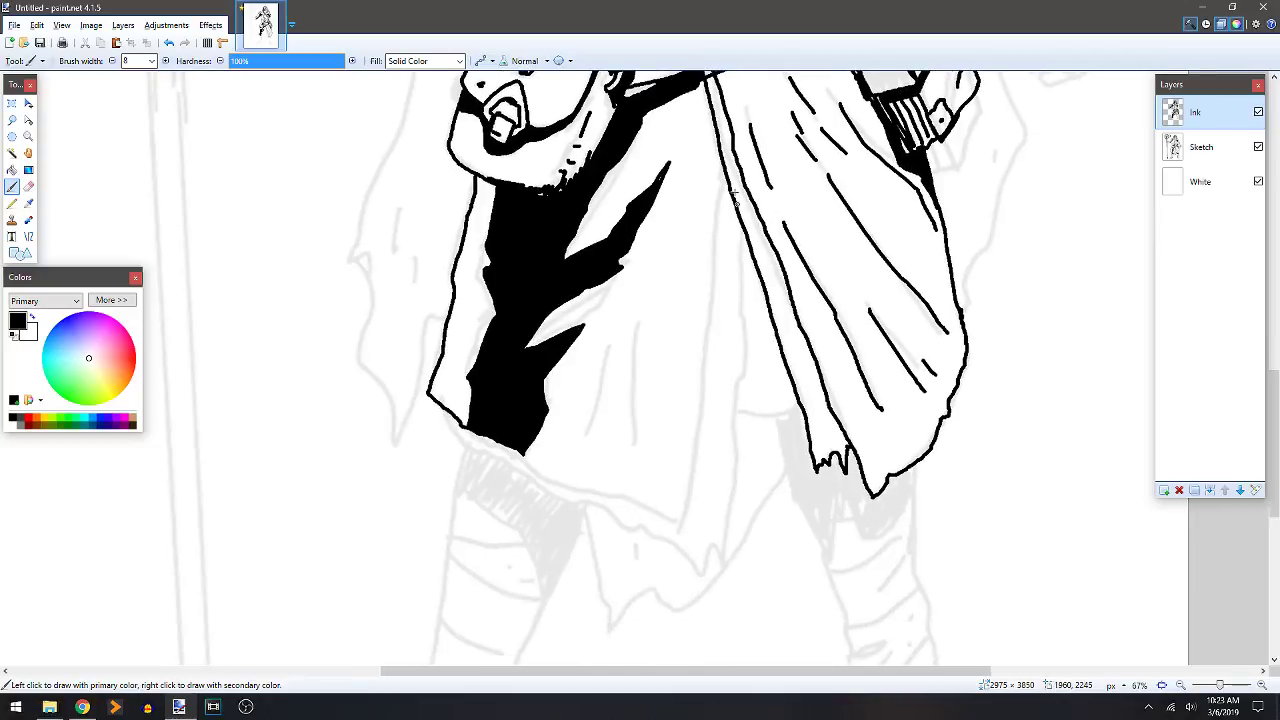
drag(727, 172, 678, 522)
mouse_move(520, 451)
mouse_down()
mouse_move(556, 483)
mouse_move(614, 493)
mouse_up()
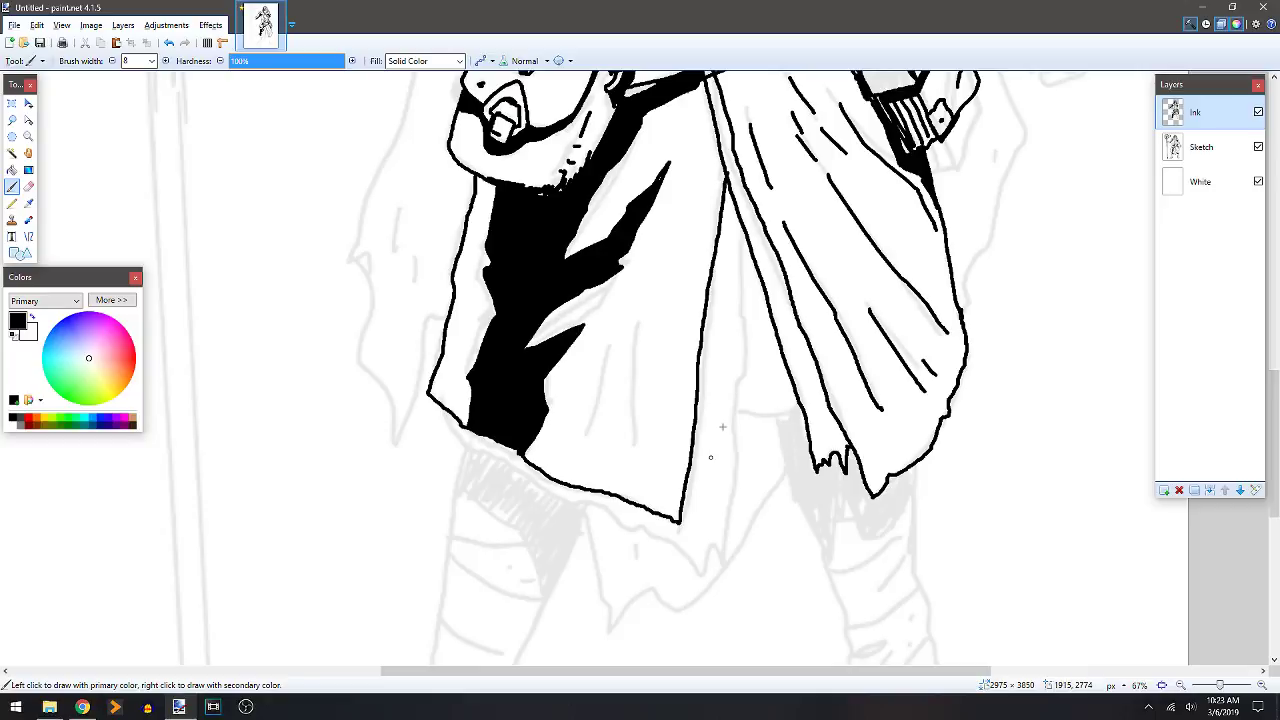
ctrl+scroll(702, 327, up, 2)
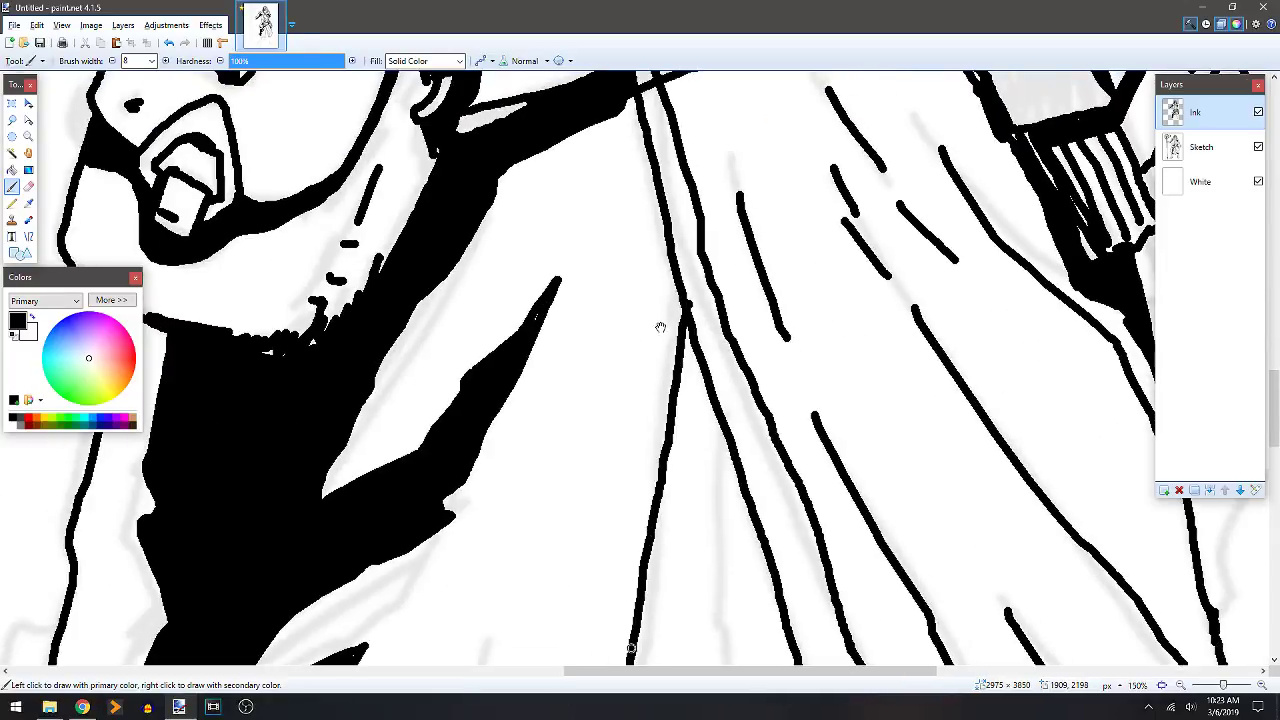
key(e)
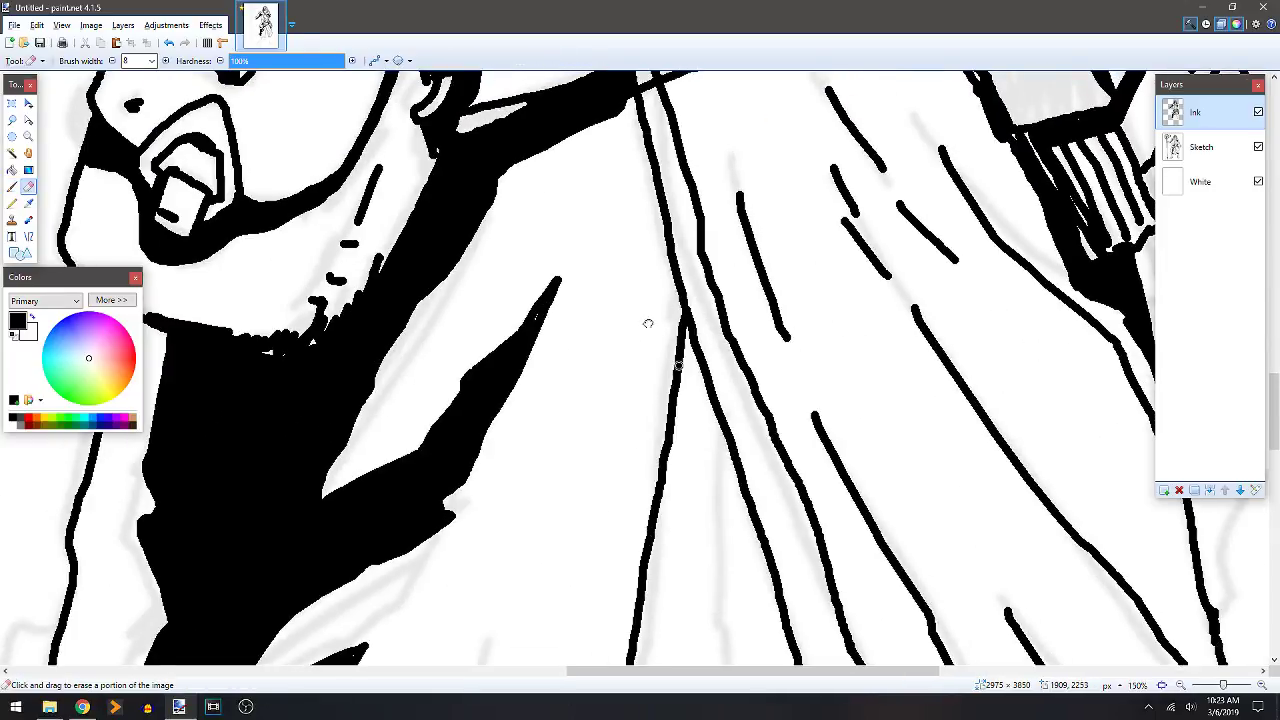
scroll(651, 363, down, 1)
Ink the second, ragged hem line up the panel's inner edge and the short curved line joining the two robe panels.
key(b)
ctrl+scroll(651, 457, down, 1)
ctrl+scroll(423, 338, down, 1)
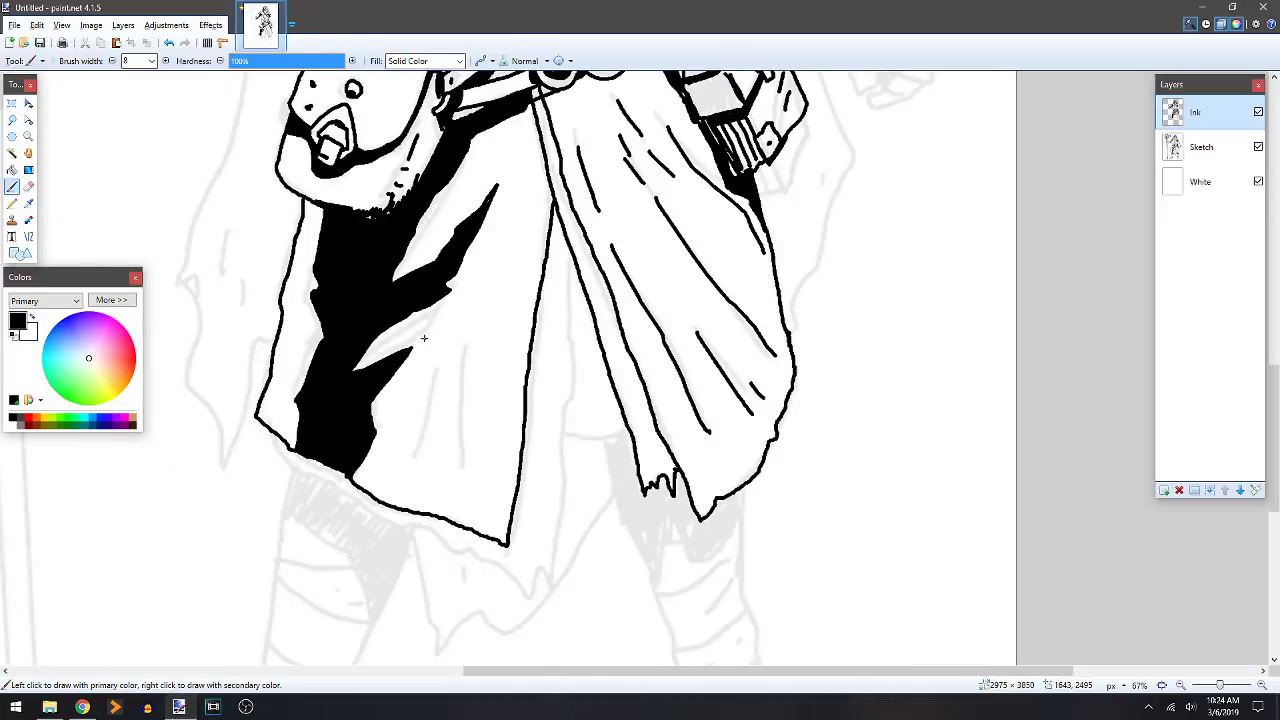
scroll(534, 443, down, 1)
mouse_move(281, 404)
mouse_down()
mouse_move(357, 473)
mouse_move(472, 521)
mouse_up()
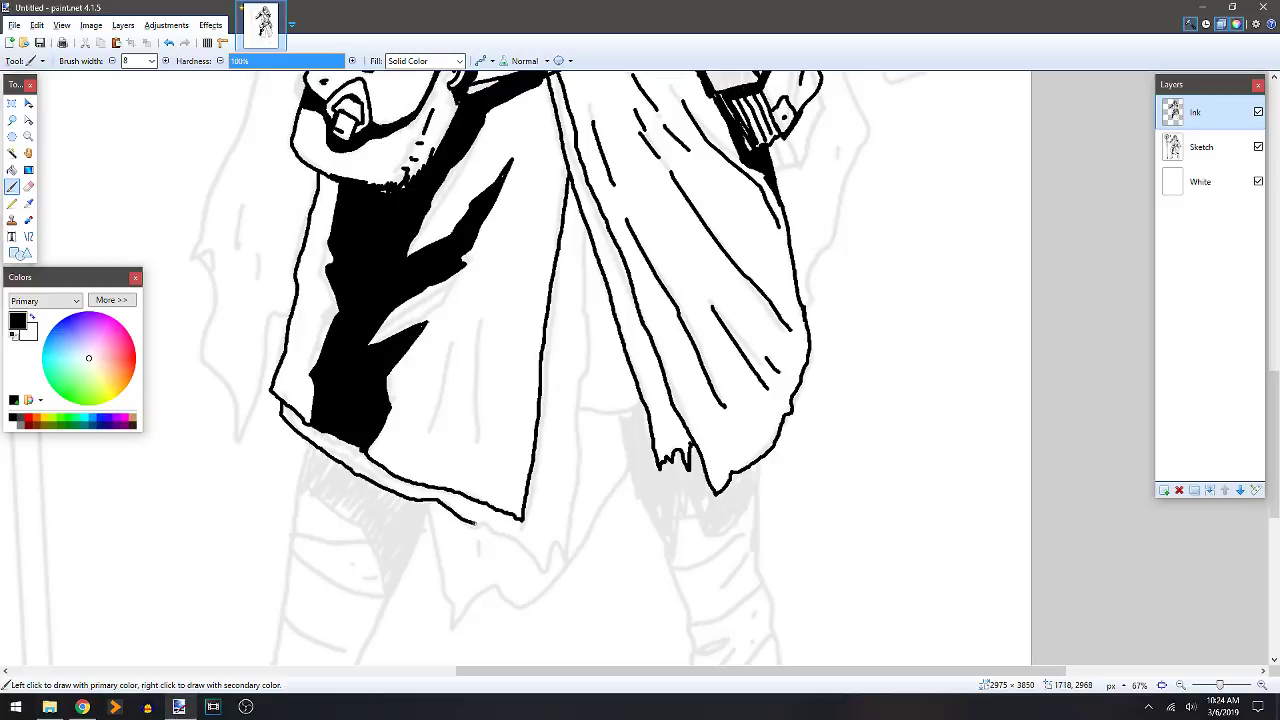
drag(558, 552, 584, 244)
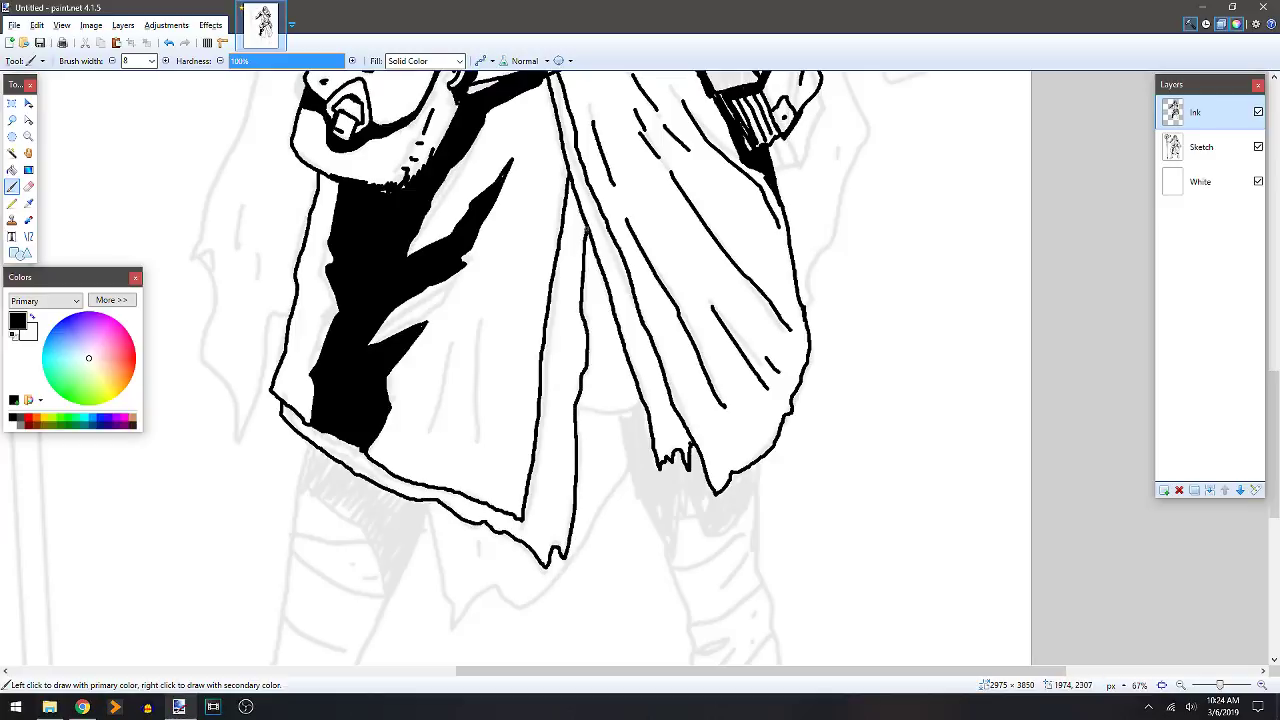
scroll(588, 333, down, 2)
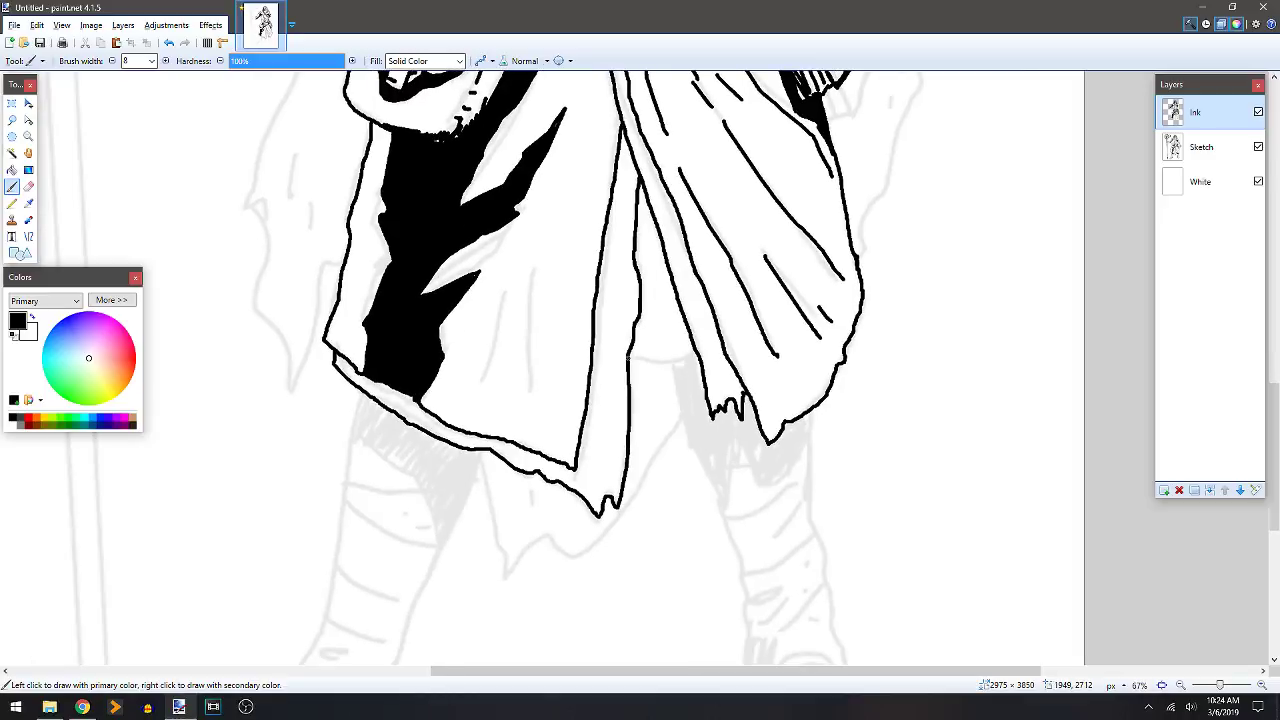
scroll(632, 345, down, 2)
scroll(632, 345, up, 5)
scroll(587, 288, down, 1)
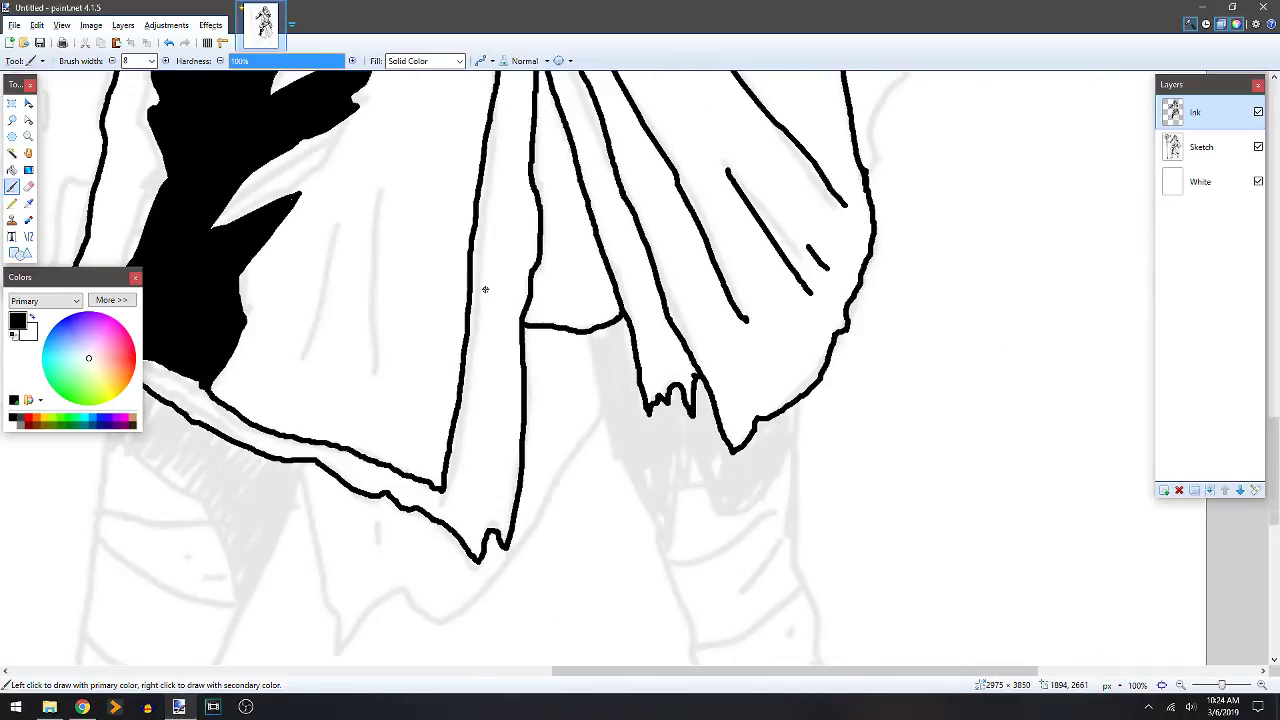
Outline the pouch-side lower leg from the robe hem down to the pointed ankle cuff.
scroll(599, 302, down, 1)
drag(576, 308, 803, 135)
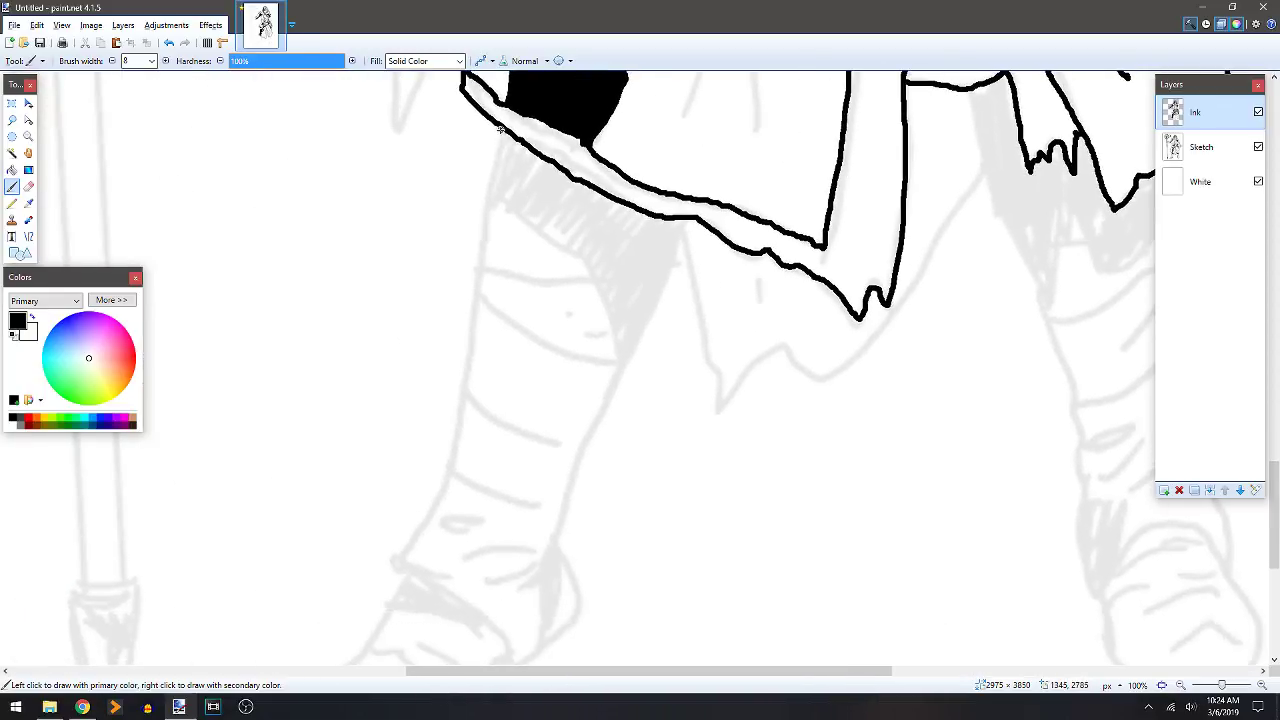
mouse_move(498, 131)
mouse_down()
mouse_move(455, 434)
mouse_move(400, 585)
mouse_up()
mouse_move(953, 332)
mouse_down()
mouse_move(919, 336)
mouse_move(949, 217)
mouse_up()
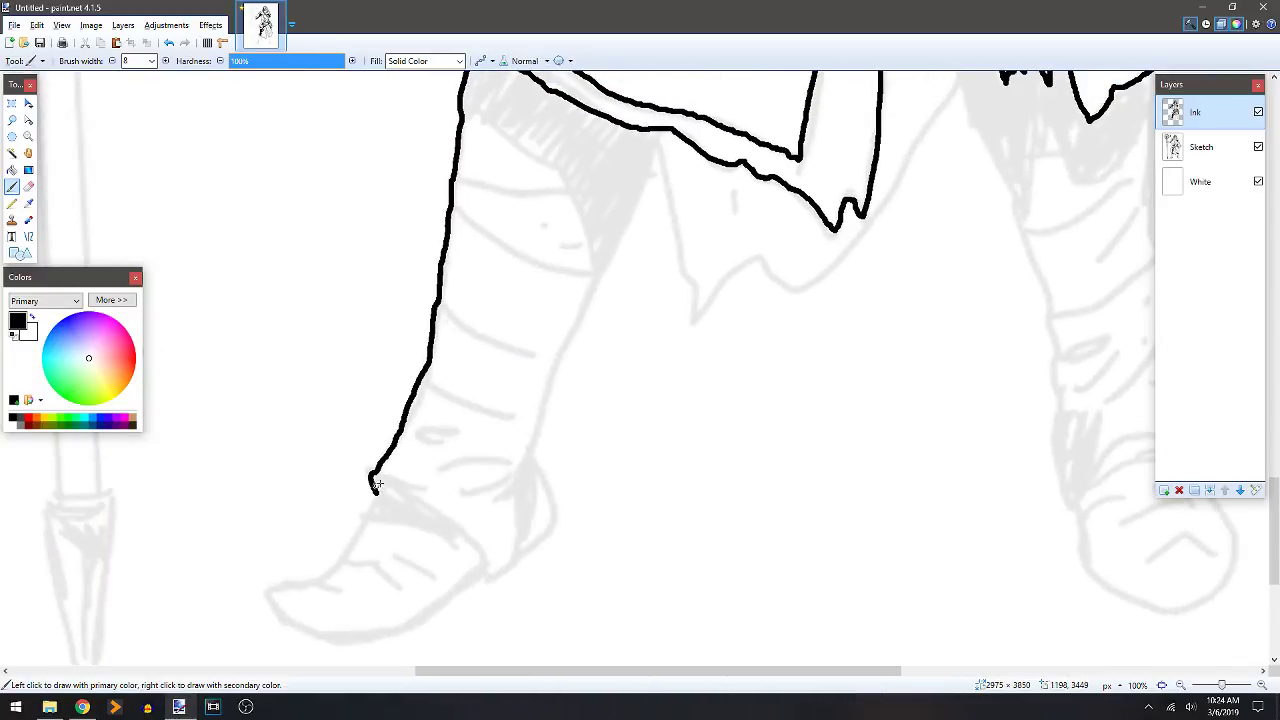
mouse_move(393, 486)
mouse_down()
mouse_move(484, 539)
mouse_move(516, 563)
mouse_up()
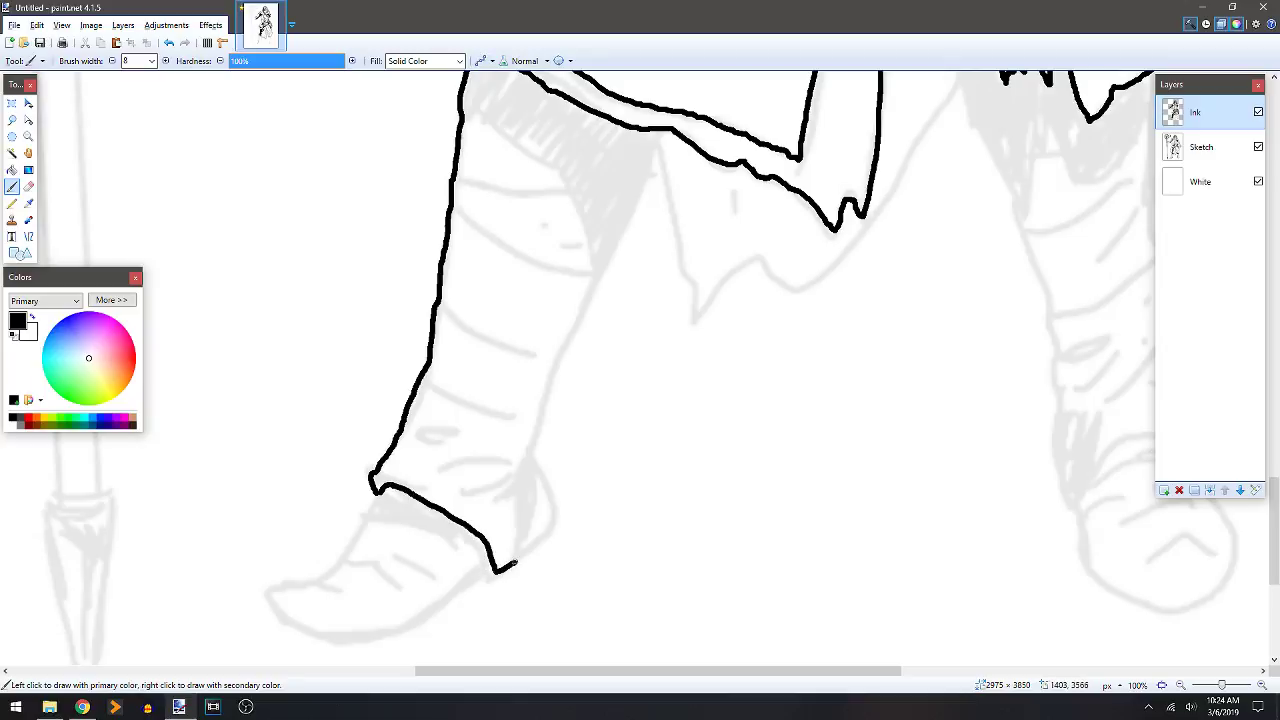
mouse_move(706, 282)
mouse_down()
mouse_move(966, 277)
mouse_move(826, 326)
mouse_move(386, 380)
mouse_move(758, 362)
mouse_move(688, 328)
mouse_up()
mouse_move(666, 170)
mouse_down()
mouse_move(640, 254)
mouse_move(548, 428)
mouse_move(530, 568)
mouse_up()
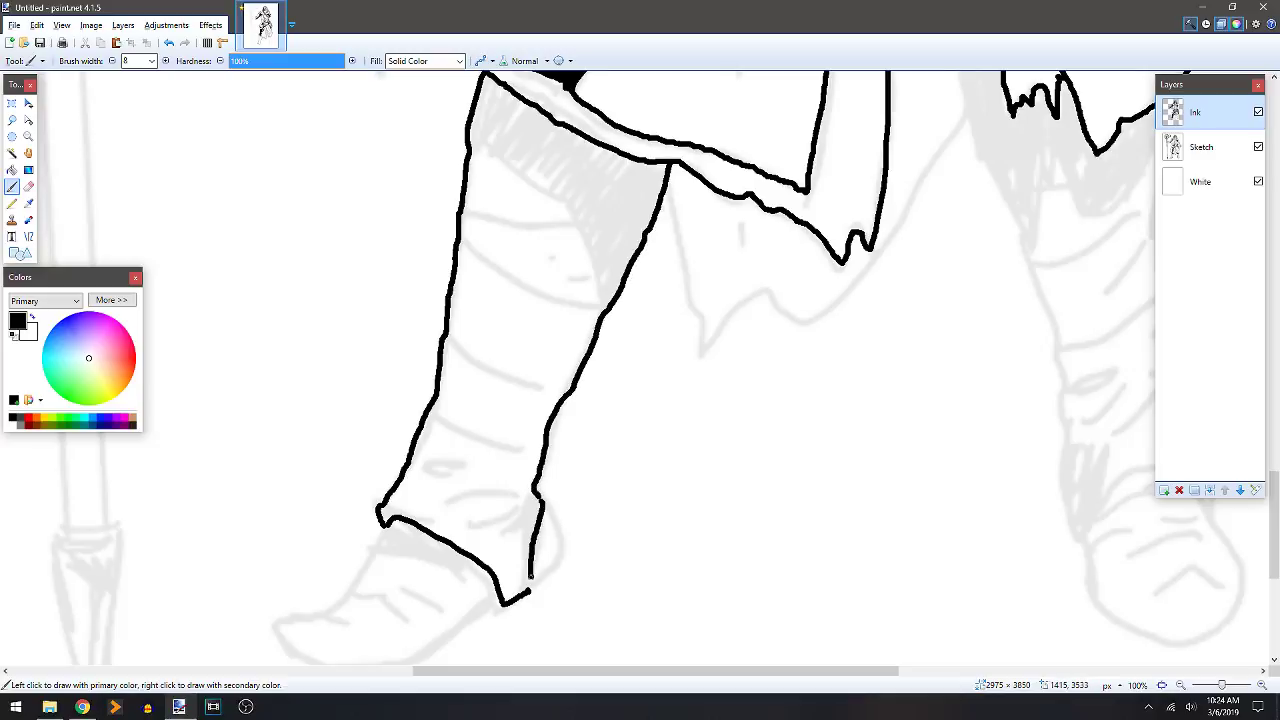
Ink the ankle folds and the shadow boundary on the lower leg, and fill the upper and inner shadows with black.
mouse_move(446, 464)
mouse_down()
mouse_move(412, 471)
mouse_move(520, 496)
mouse_move(476, 520)
mouse_move(521, 506)
mouse_move(528, 594)
mouse_up()
mouse_move(521, 494)
mouse_down()
mouse_move(594, 317)
mouse_move(597, 271)
mouse_move(573, 216)
mouse_move(488, 161)
mouse_up()
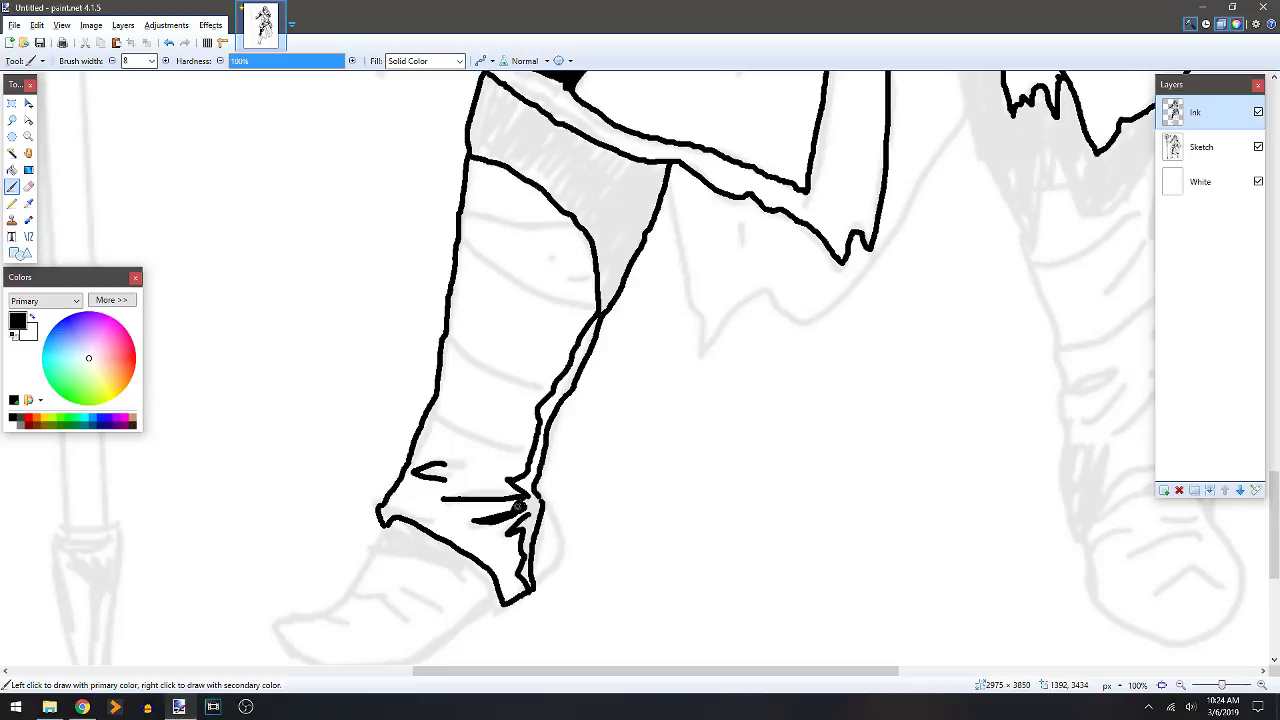
key(f)
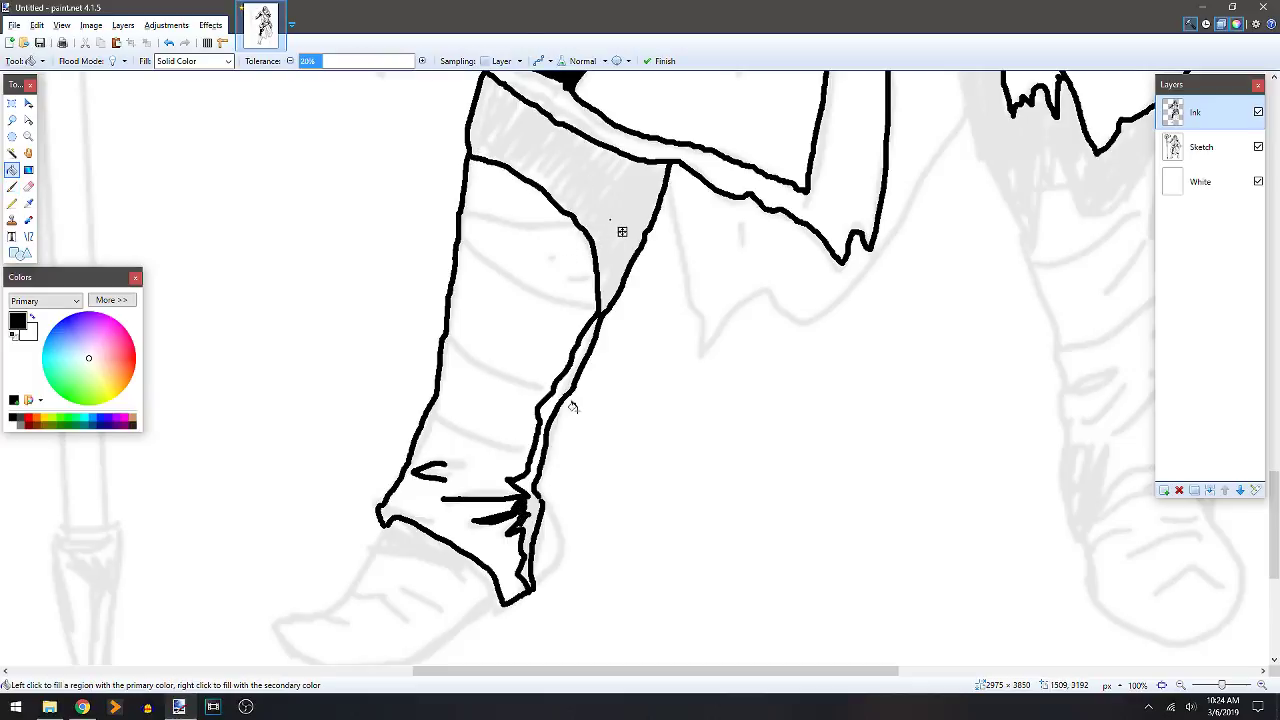
click(600, 226)
click(540, 420)
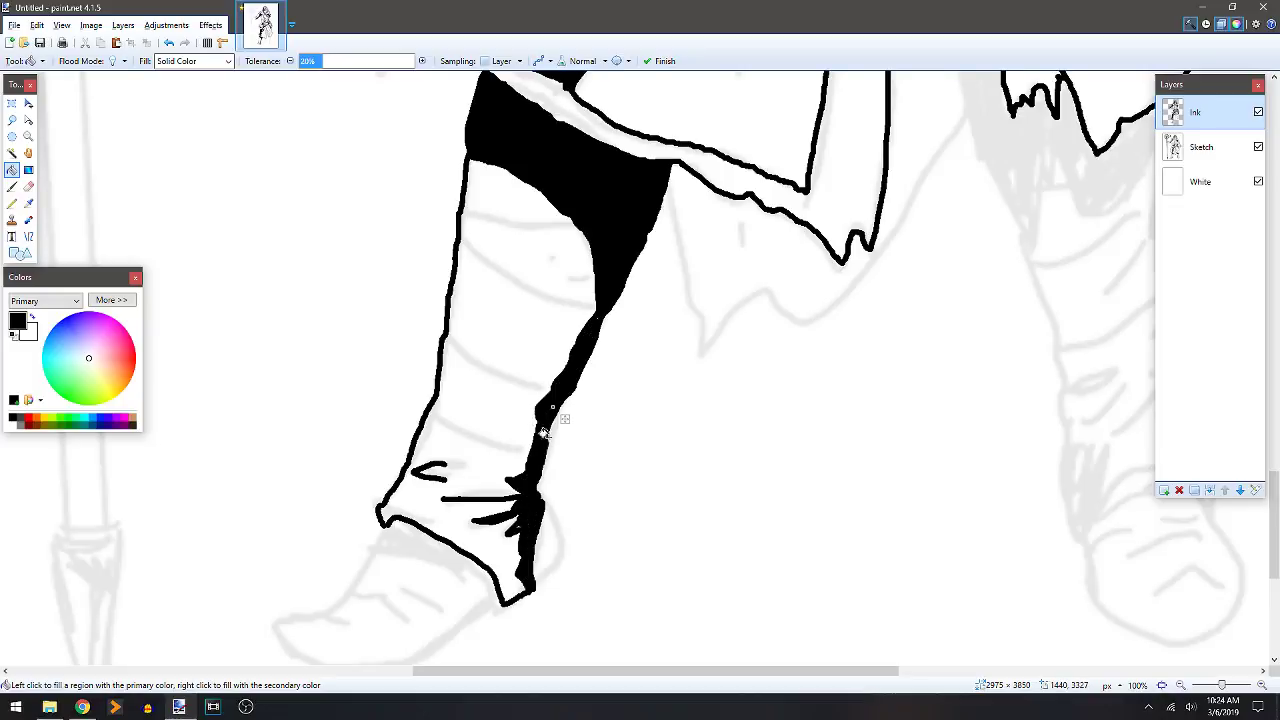
Roughen the leg's shadow edge and ink the curved wrapping bands and small creases down the lower leg.
key(b)
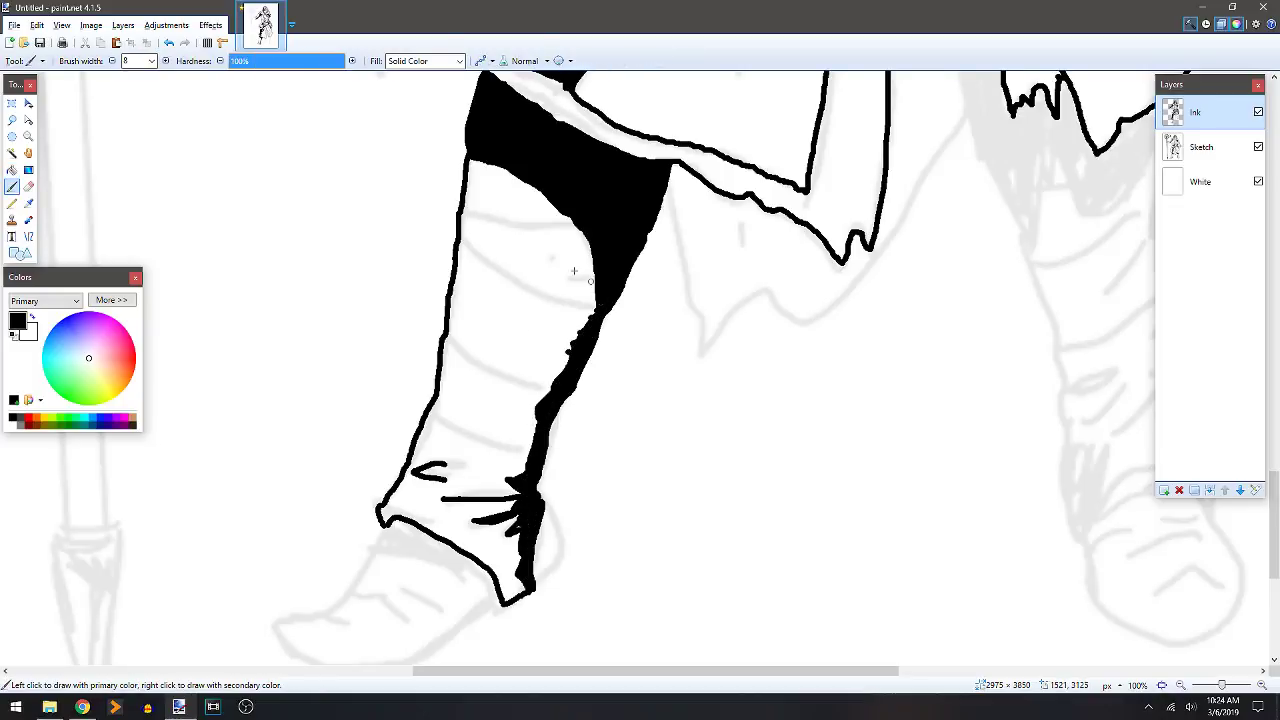
drag(462, 213, 572, 216)
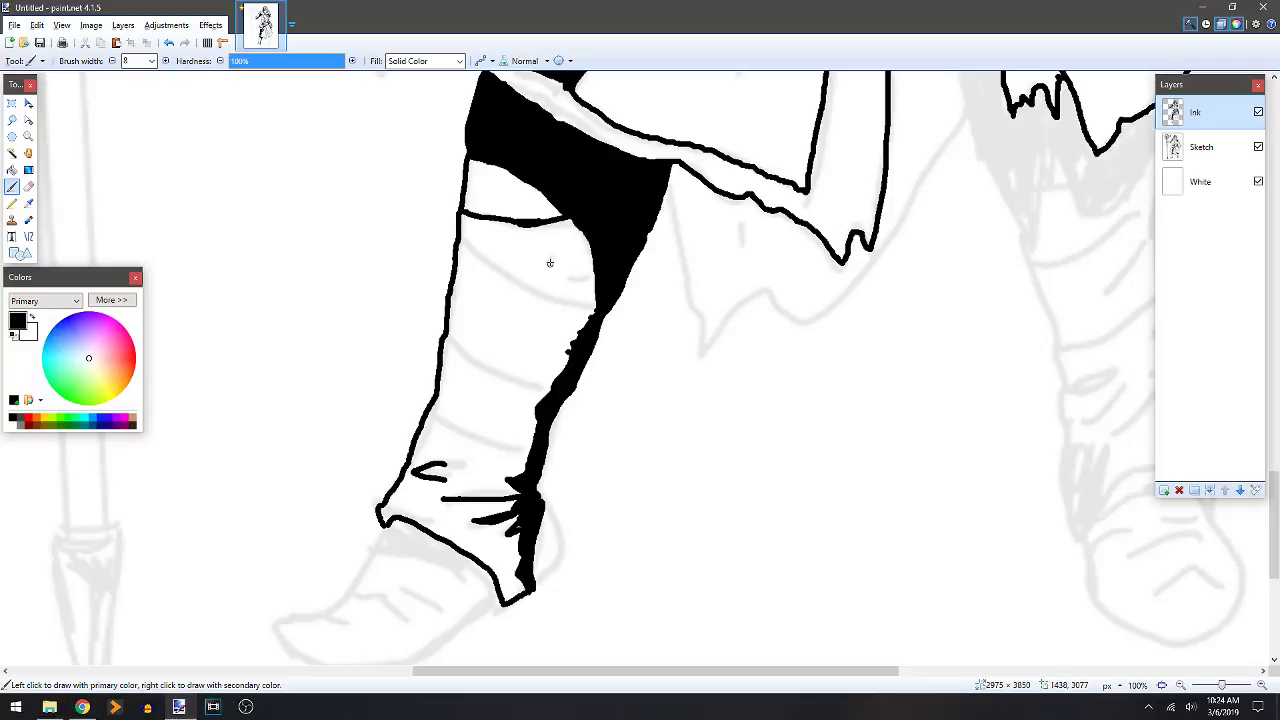
drag(601, 270, 598, 284)
mouse_move(458, 241)
mouse_down()
mouse_move(507, 278)
mouse_move(597, 300)
mouse_up()
mouse_move(576, 358)
mouse_down()
mouse_move(488, 336)
mouse_move(454, 310)
mouse_move(536, 380)
mouse_move(562, 384)
mouse_up()
mouse_move(538, 440)
mouse_down()
mouse_move(464, 430)
mouse_move(487, 426)
mouse_up()
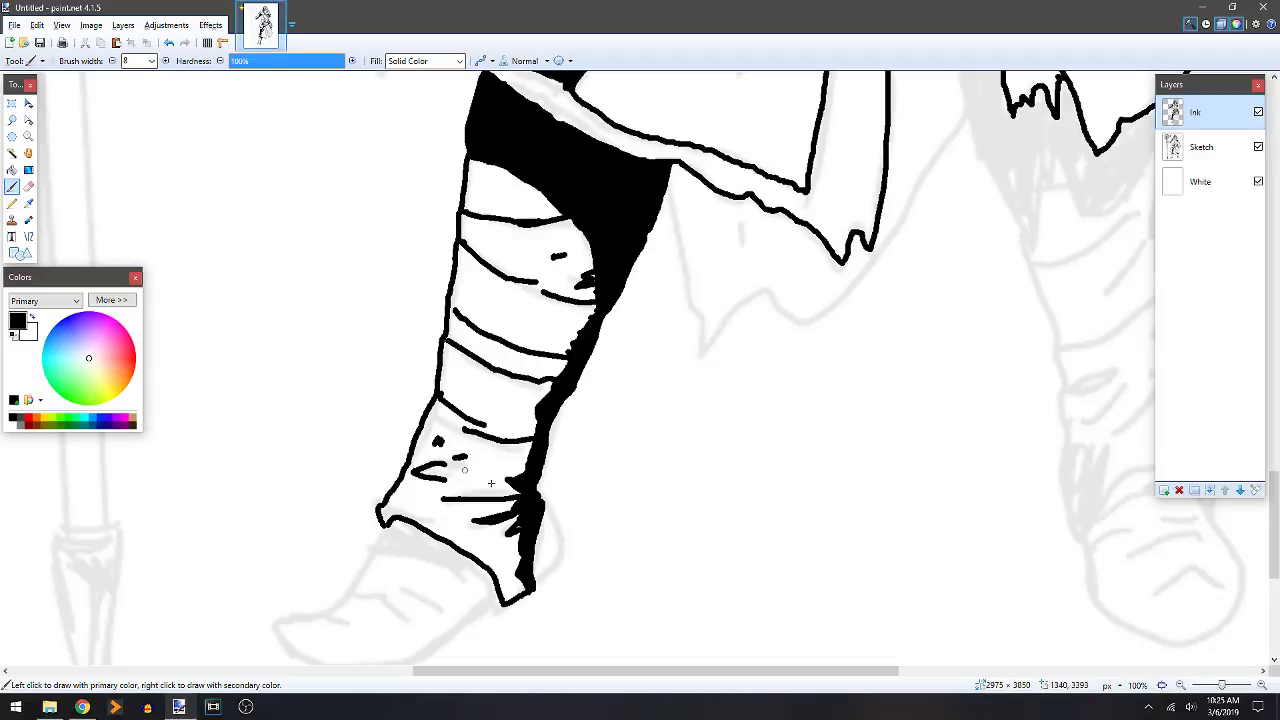
scroll(538, 300, down, 1)
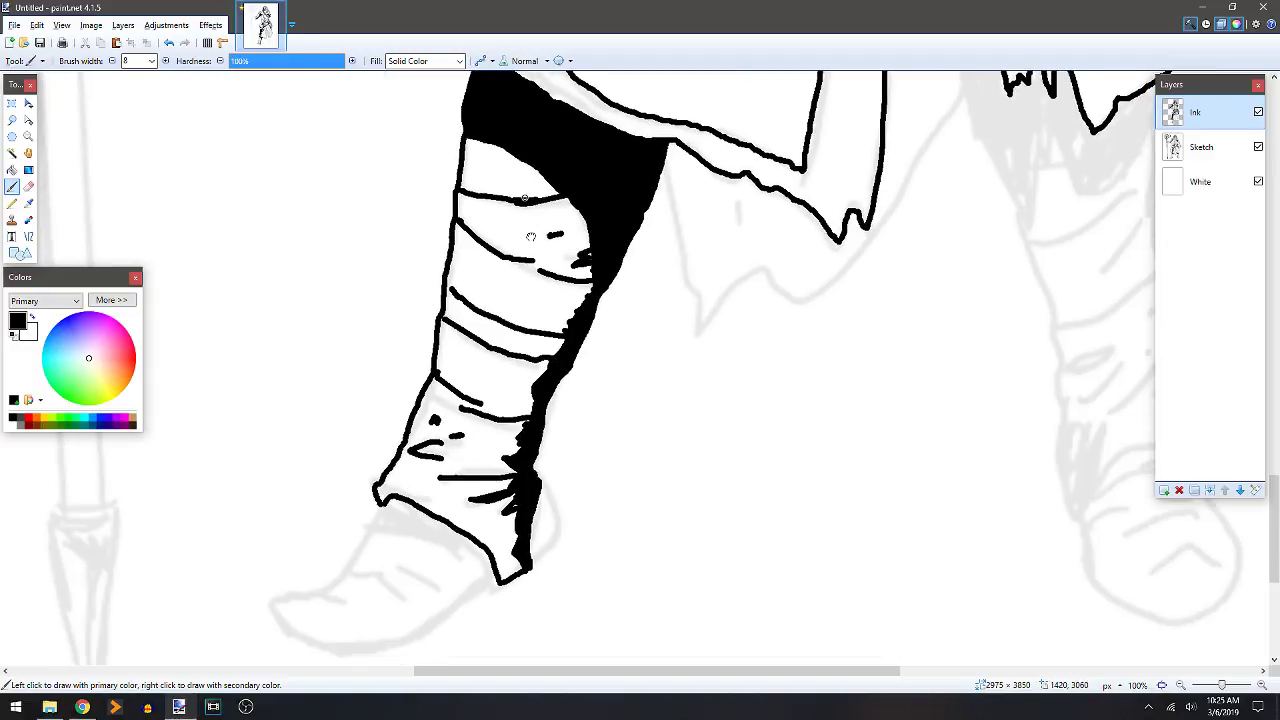
Ink the pointed shoe and heel with creases, and fill the shadow below the ankle cuff with black.
drag(496, 438, 588, 348)
mouse_move(630, 387)
mouse_down()
mouse_move(653, 428)
mouse_move(621, 469)
mouse_move(493, 547)
mouse_move(419, 559)
mouse_move(375, 536)
mouse_move(360, 501)
mouse_move(430, 518)
mouse_move(424, 499)
mouse_move(479, 404)
mouse_move(550, 427)
mouse_up()
mouse_move(472, 434)
mouse_down()
mouse_move(546, 466)
mouse_move(522, 490)
mouse_move(523, 528)
mouse_up()
key(f)
click(536, 480)
key(b)
mouse_move(490, 476)
mouse_down()
mouse_move(441, 488)
mouse_move(498, 513)
mouse_up()
drag(362, 511, 397, 532)
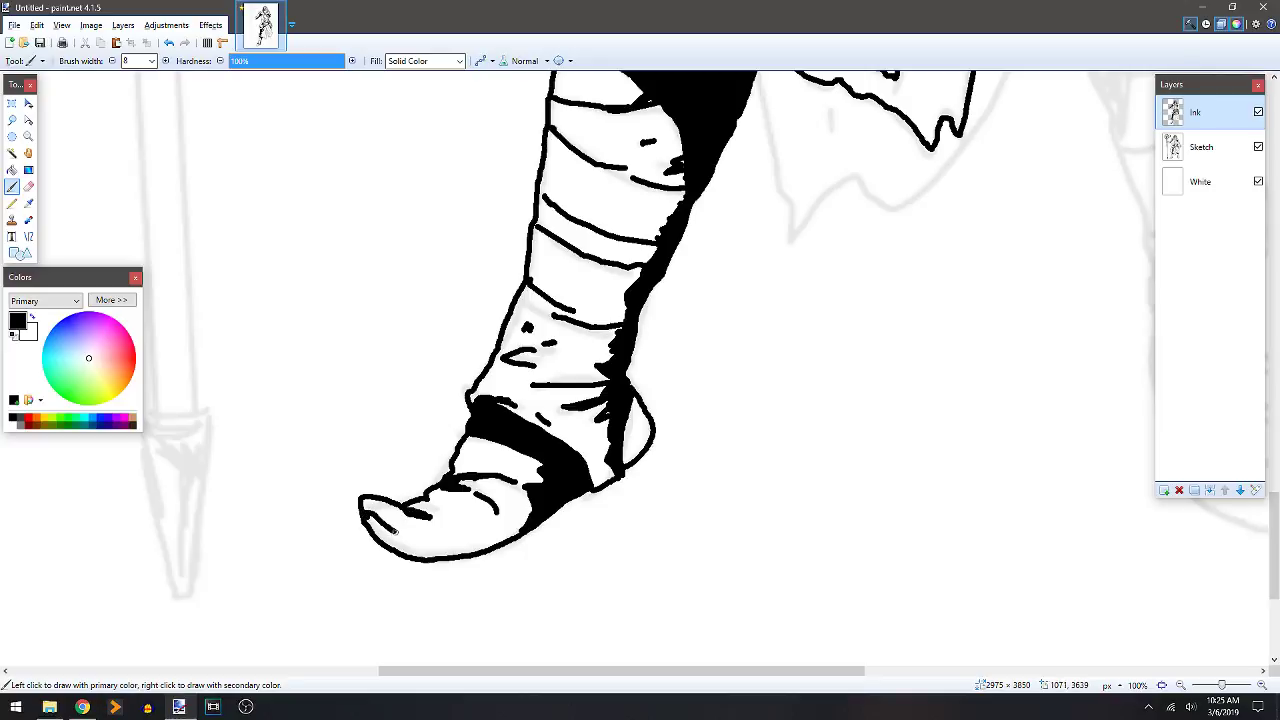
Fill the shadow under the shoe's toe with black and touch up its edge.
key(f)
click(382, 536)
key(b)
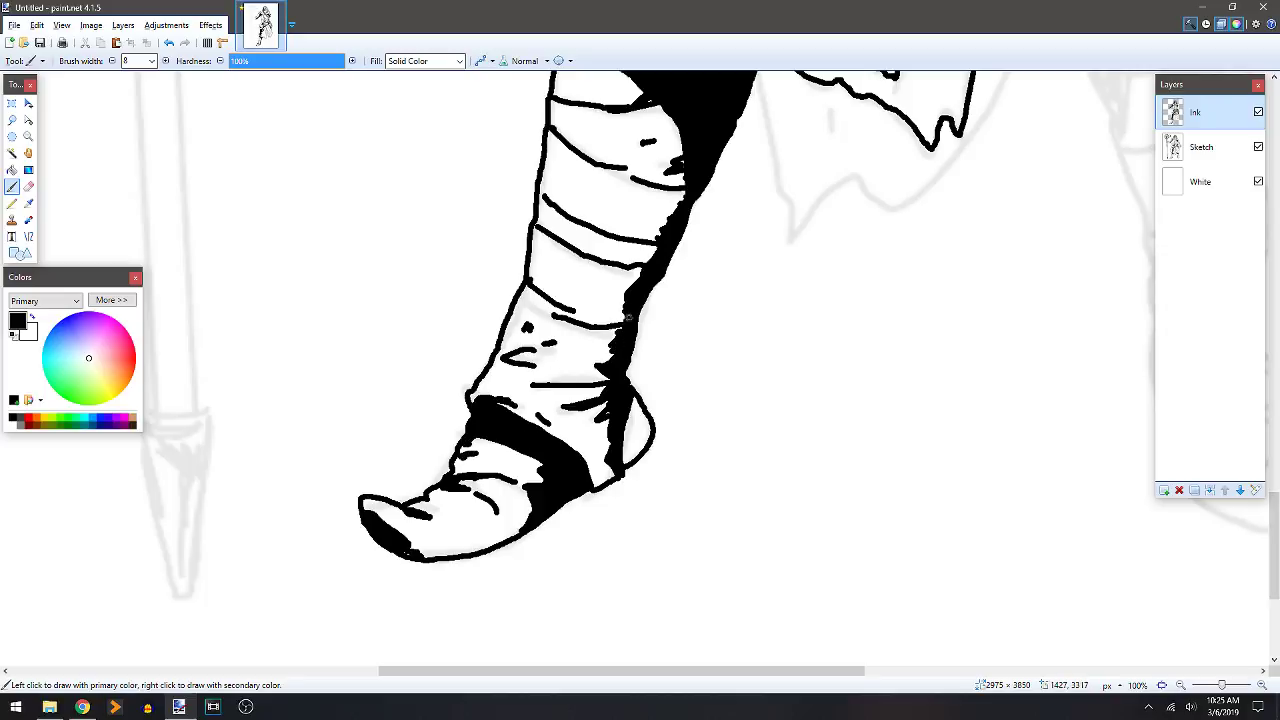
mouse_move(826, 329)
mouse_down()
mouse_move(714, 363)
mouse_move(583, 303)
mouse_move(620, 273)
mouse_up()
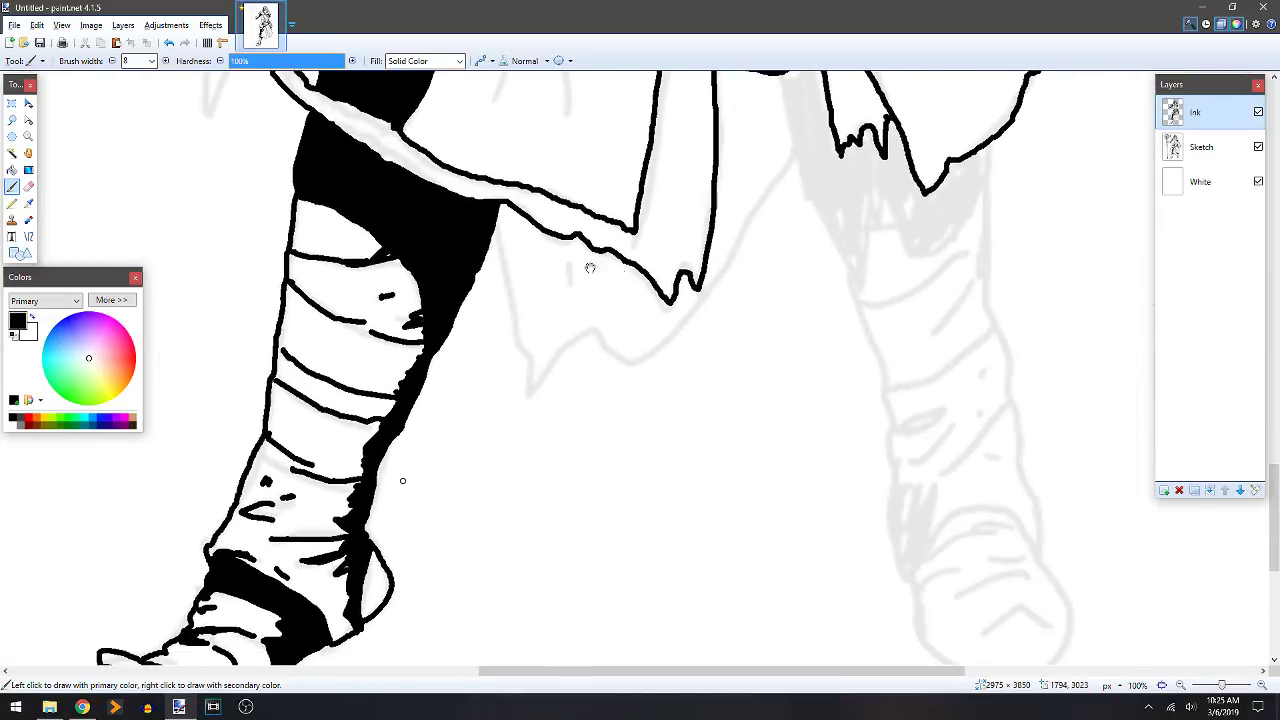
Ink the ragged cloth flap hanging between the legs and begin the outline of the second leg.
mouse_move(497, 231)
mouse_down()
mouse_move(533, 405)
mouse_move(569, 349)
mouse_move(601, 331)
mouse_move(621, 354)
mouse_move(712, 307)
mouse_move(800, 162)
mouse_up()
mouse_move(662, 270)
mouse_down()
mouse_move(640, 397)
mouse_move(590, 352)
mouse_up()
drag(624, 190, 688, 392)
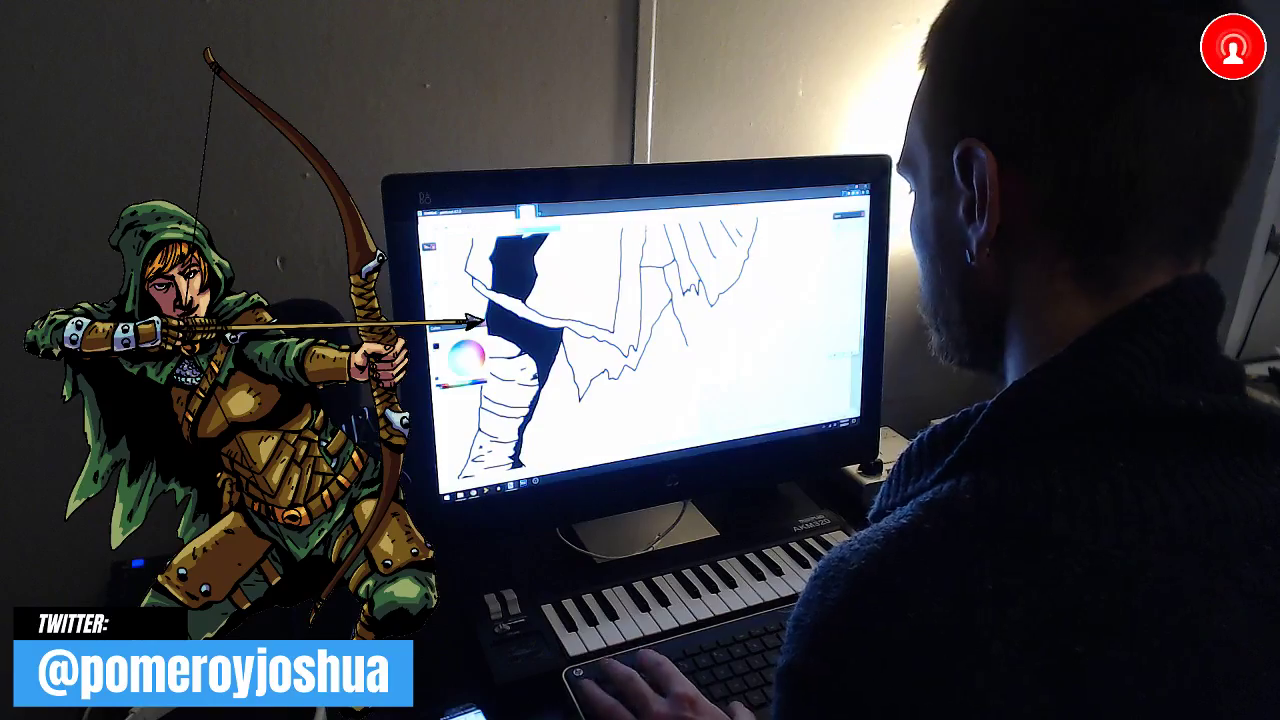
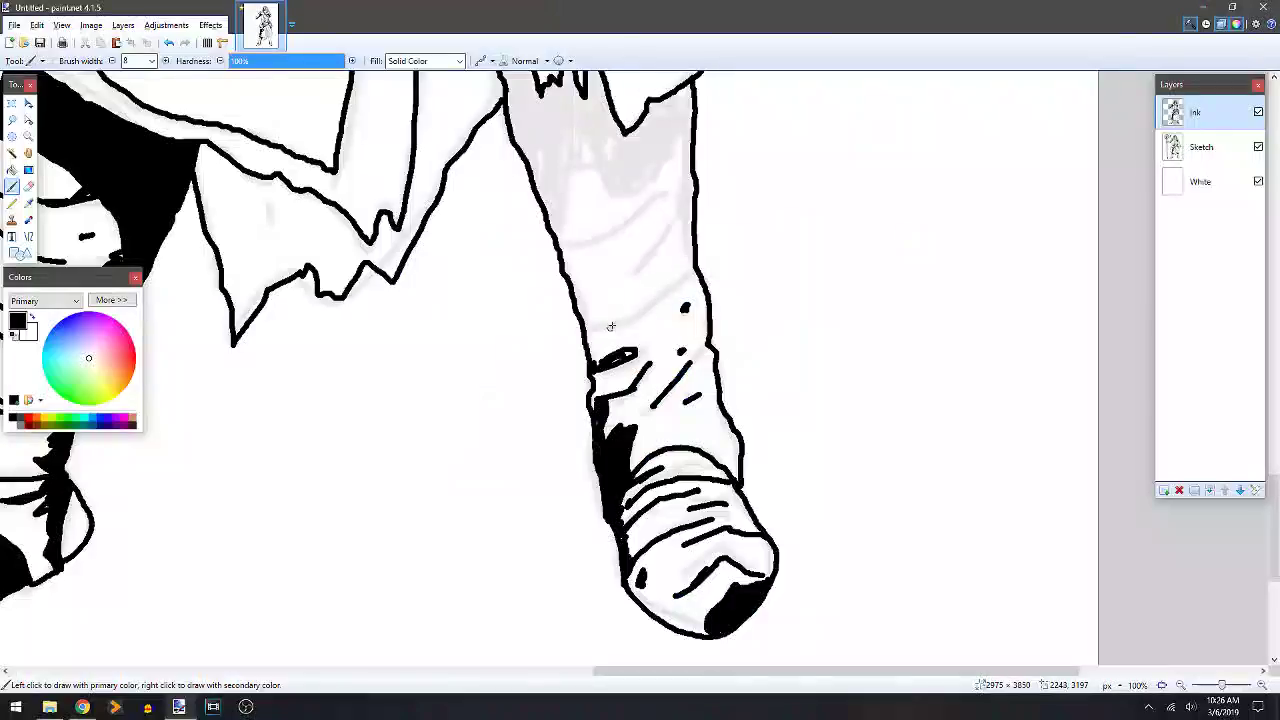
Ink the upper wrapping bands and shadow boundary on the second leg, and darken creases along its inner edge.
mouse_move(582, 326)
mouse_down()
mouse_move(638, 317)
mouse_move(688, 276)
mouse_move(689, 255)
mouse_move(566, 283)
mouse_move(638, 280)
mouse_up()
drag(625, 262, 672, 228)
mouse_move(692, 176)
mouse_down()
mouse_move(595, 228)
mouse_move(549, 215)
mouse_move(622, 218)
mouse_move(574, 190)
mouse_move(617, 209)
mouse_move(684, 139)
mouse_up()
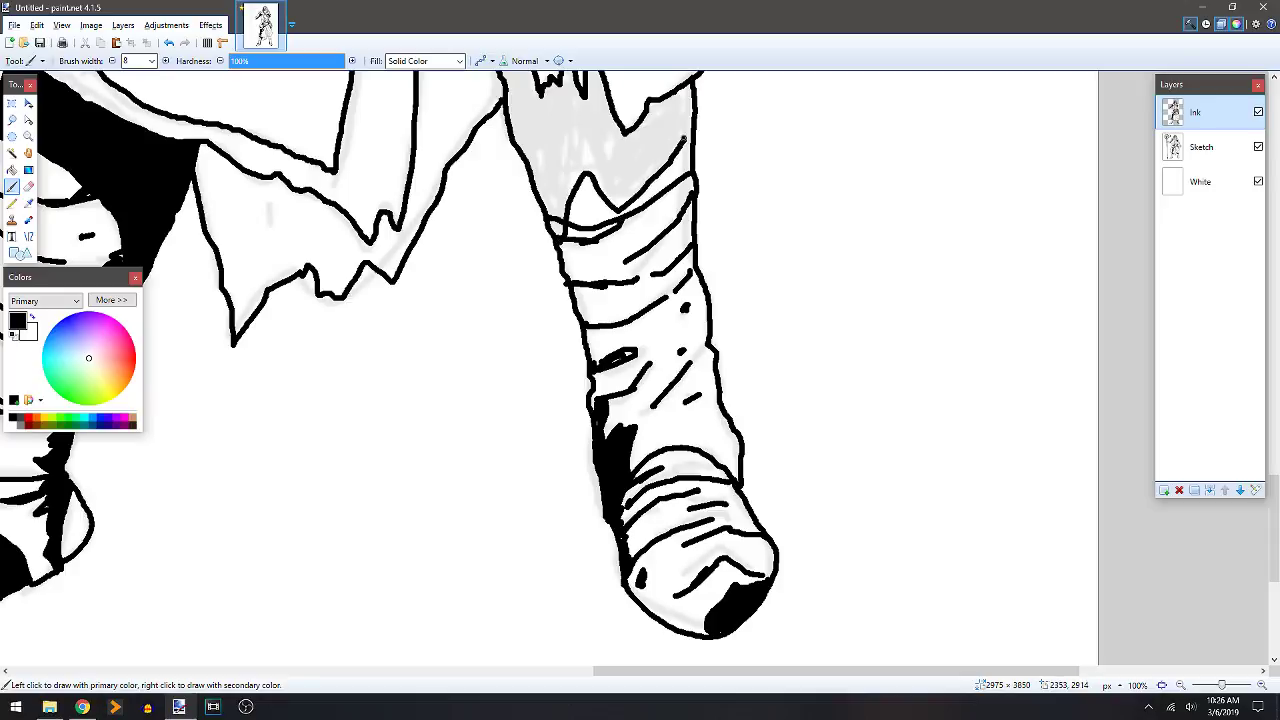
mouse_move(579, 257)
mouse_down()
mouse_move(568, 232)
mouse_move(565, 257)
mouse_up()
drag(589, 320, 570, 291)
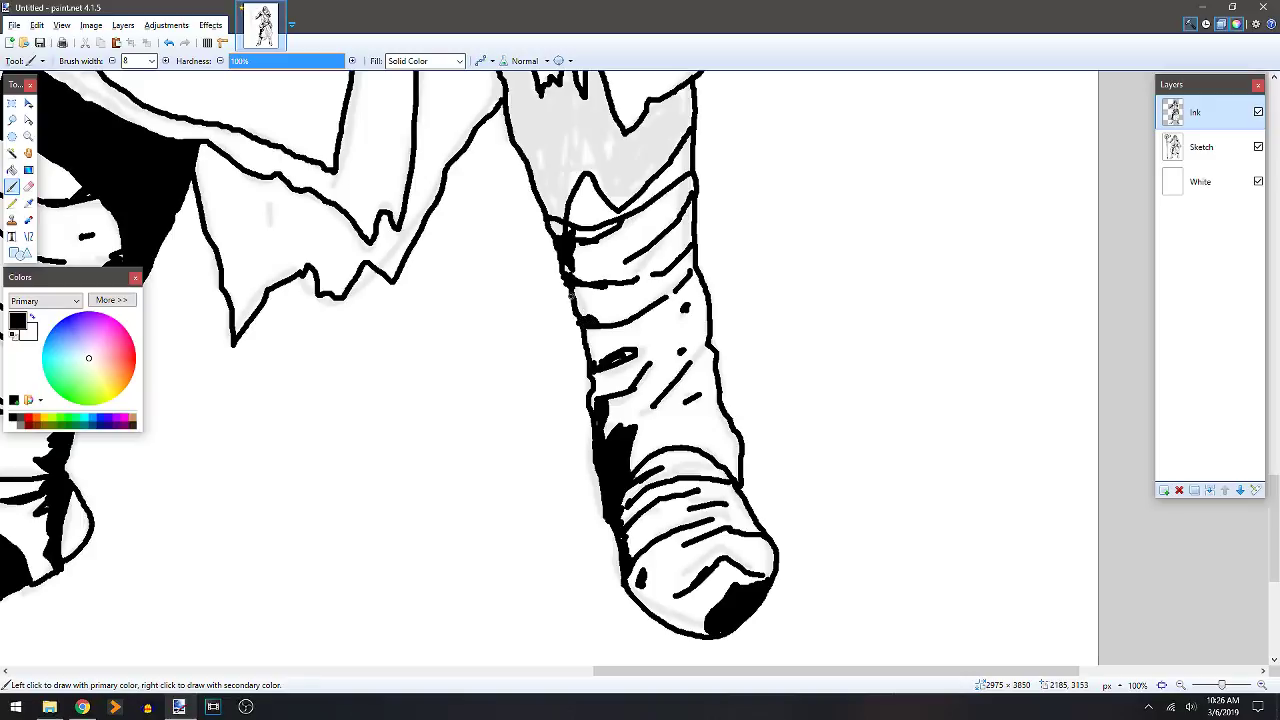
Fill the second leg's upper shadow below the robe hem with black and touch up its jagged lower edge.
scroll(596, 368, up, 3)
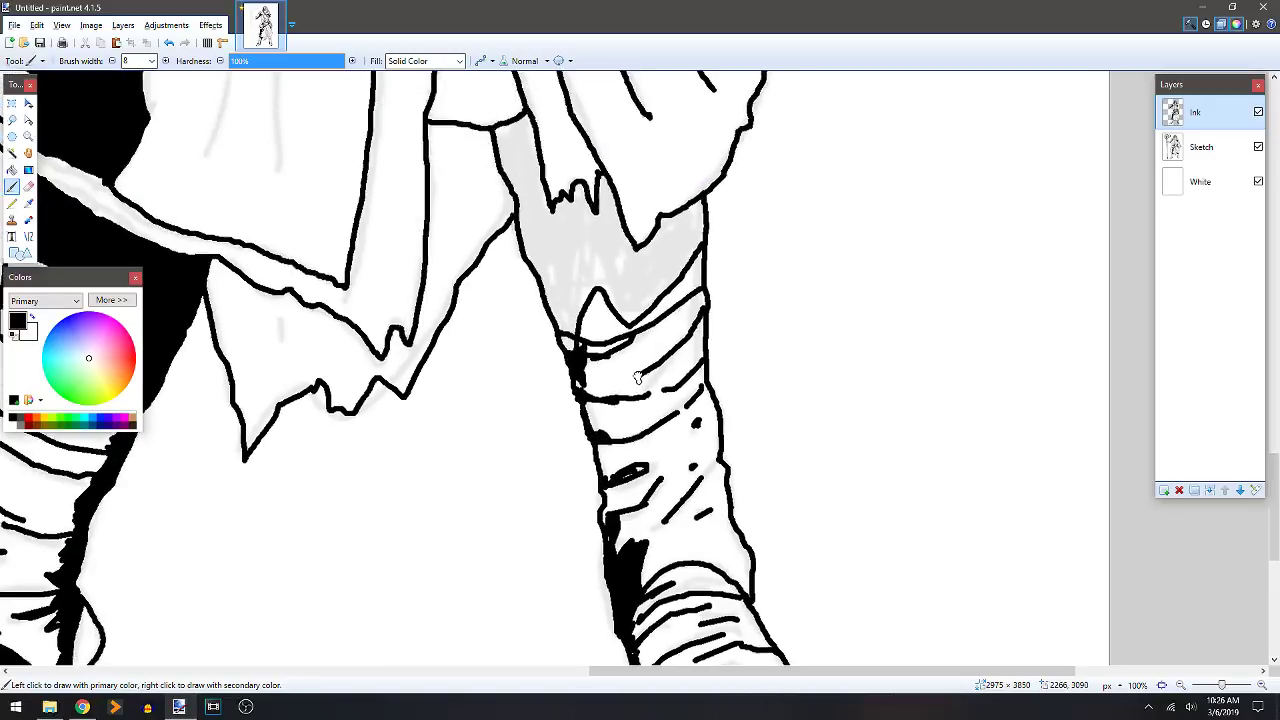
key(f)
click(572, 286)
key(b)
drag(577, 340, 598, 300)
mouse_move(660, 340)
mouse_down()
mouse_move(691, 303)
mouse_move(696, 269)
mouse_up()
Ink creases and a shadow boundary across the ragged cloth between the legs, and fill the area above it with black.
scroll(694, 222, up, 2)
scroll(694, 222, left, 2)
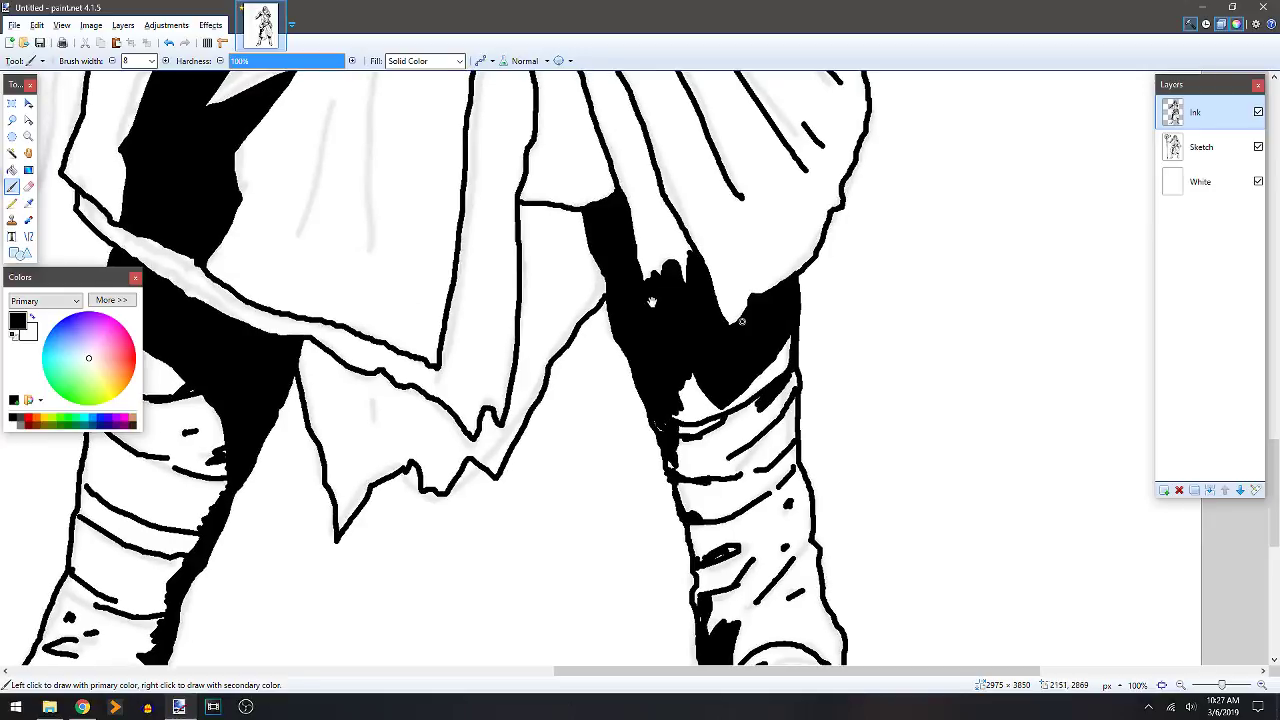
scroll(541, 284, left, 2)
drag(477, 442, 472, 468)
mouse_move(425, 400)
mouse_down()
mouse_move(542, 437)
mouse_move(580, 470)
mouse_up()
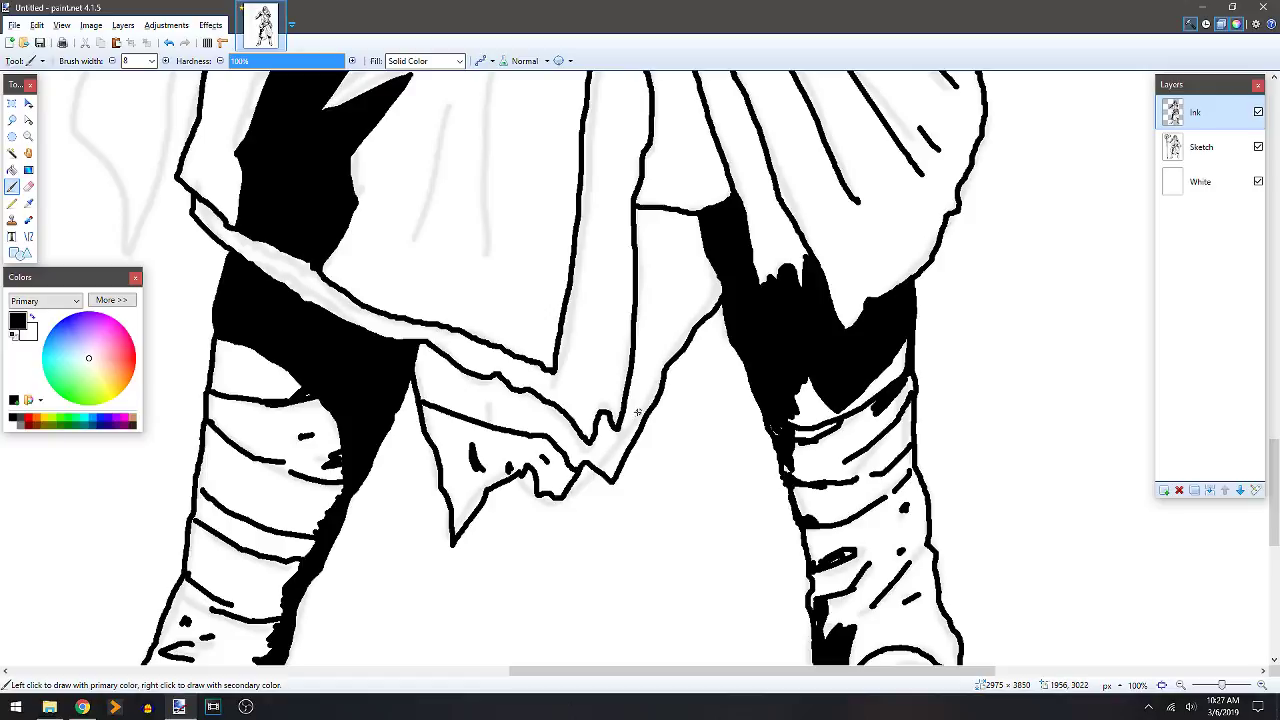
key(f)
click(523, 421)
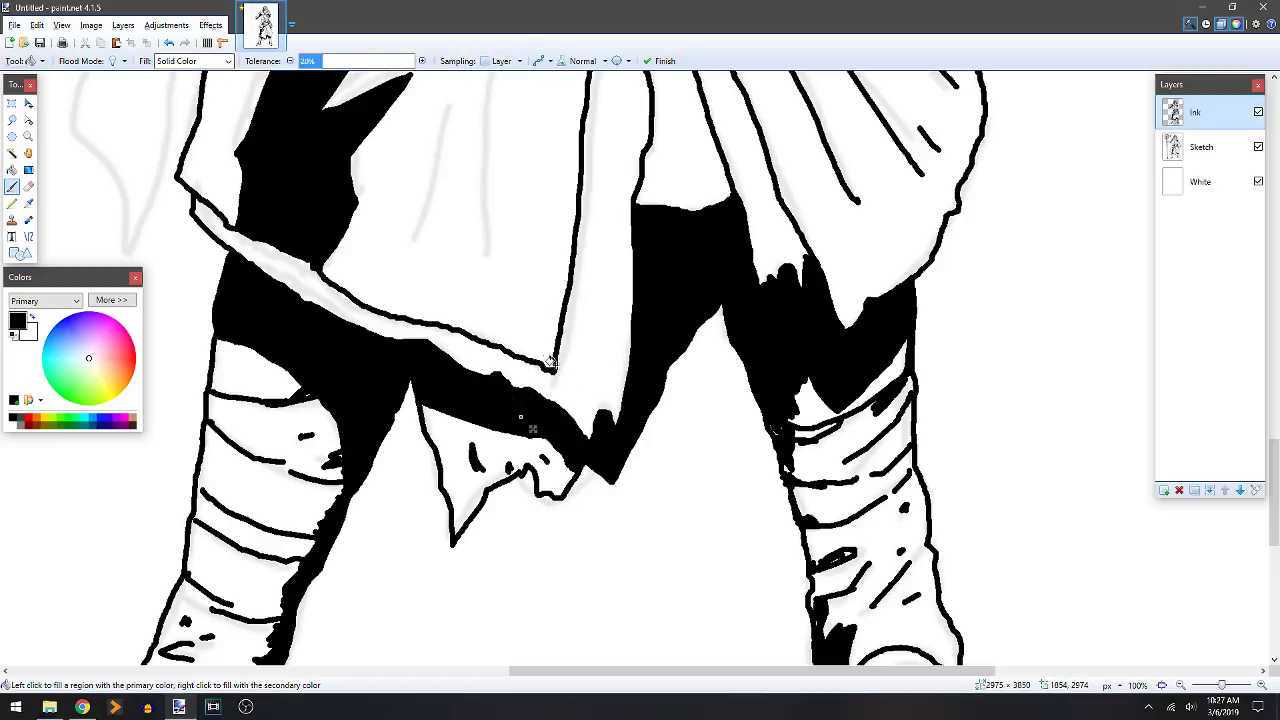
Ink broken crease marks on the robe's front border and long vertical fold lines on the adjoining panel.
key(b)
drag(592, 342, 590, 380)
drag(611, 328, 610, 304)
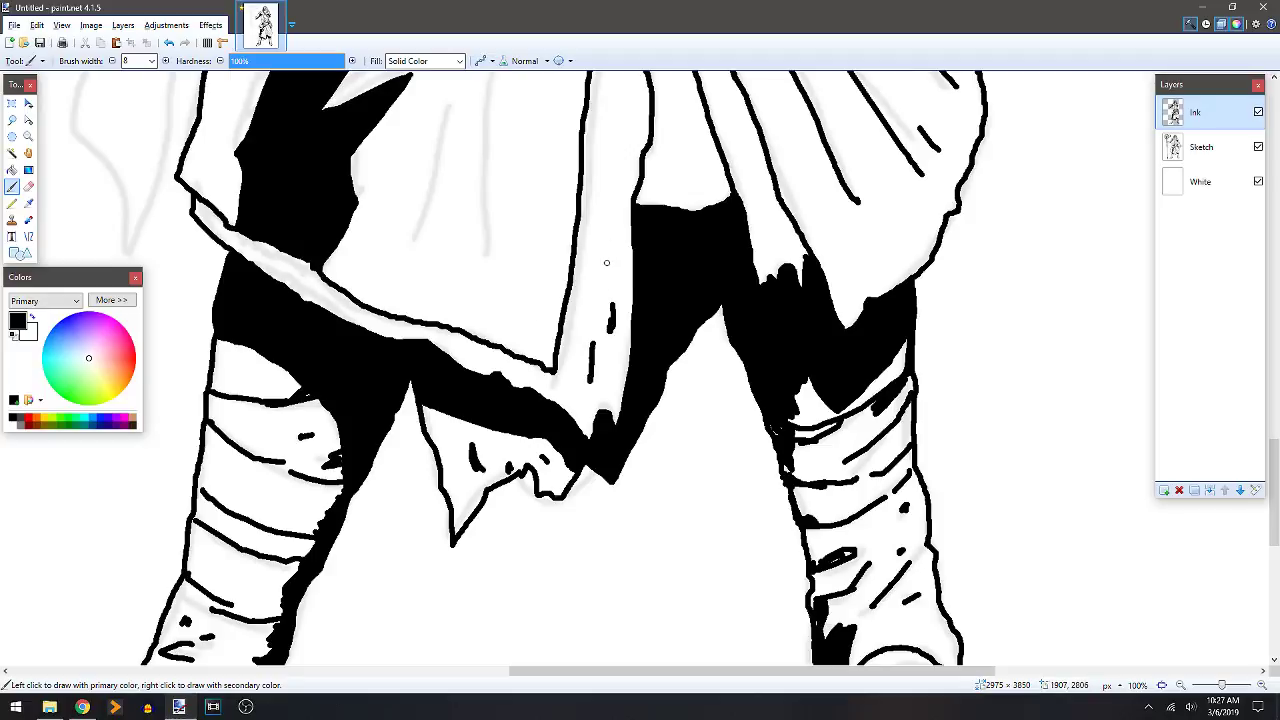
drag(449, 114, 417, 265)
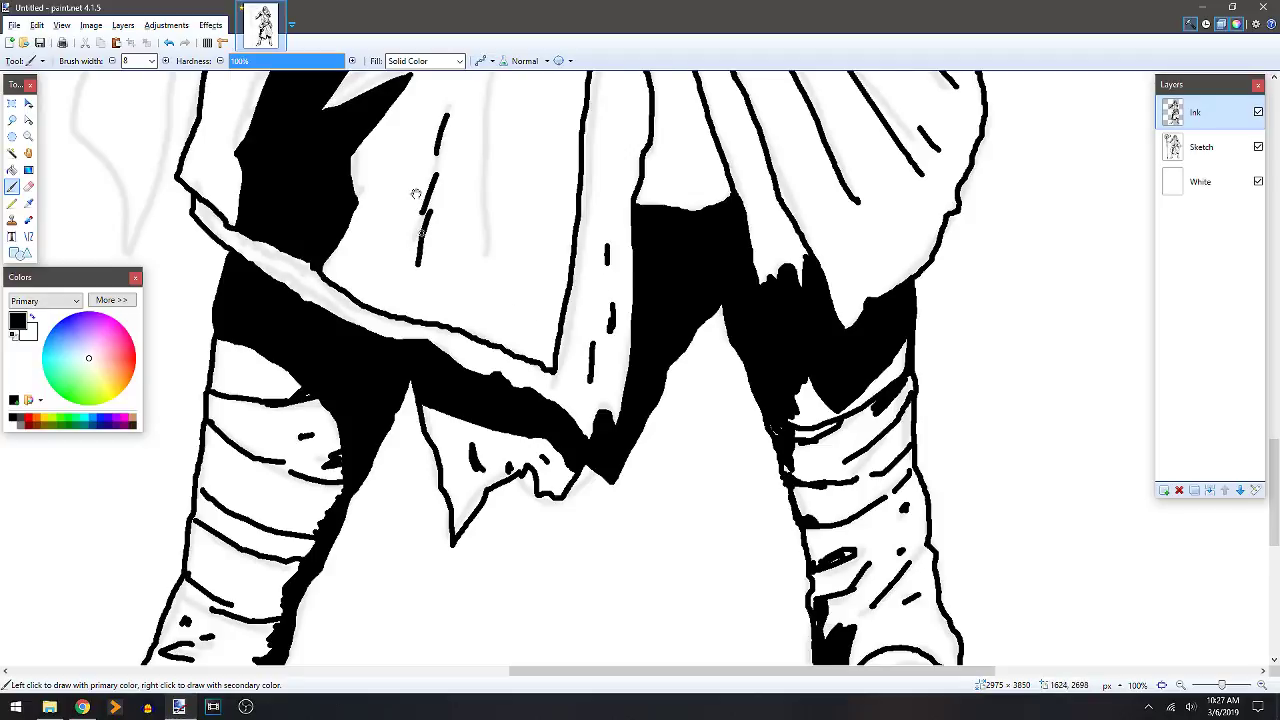
drag(421, 207, 557, 322)
mouse_move(379, 349)
mouse_down()
mouse_move(458, 392)
mouse_move(418, 370)
mouse_up()
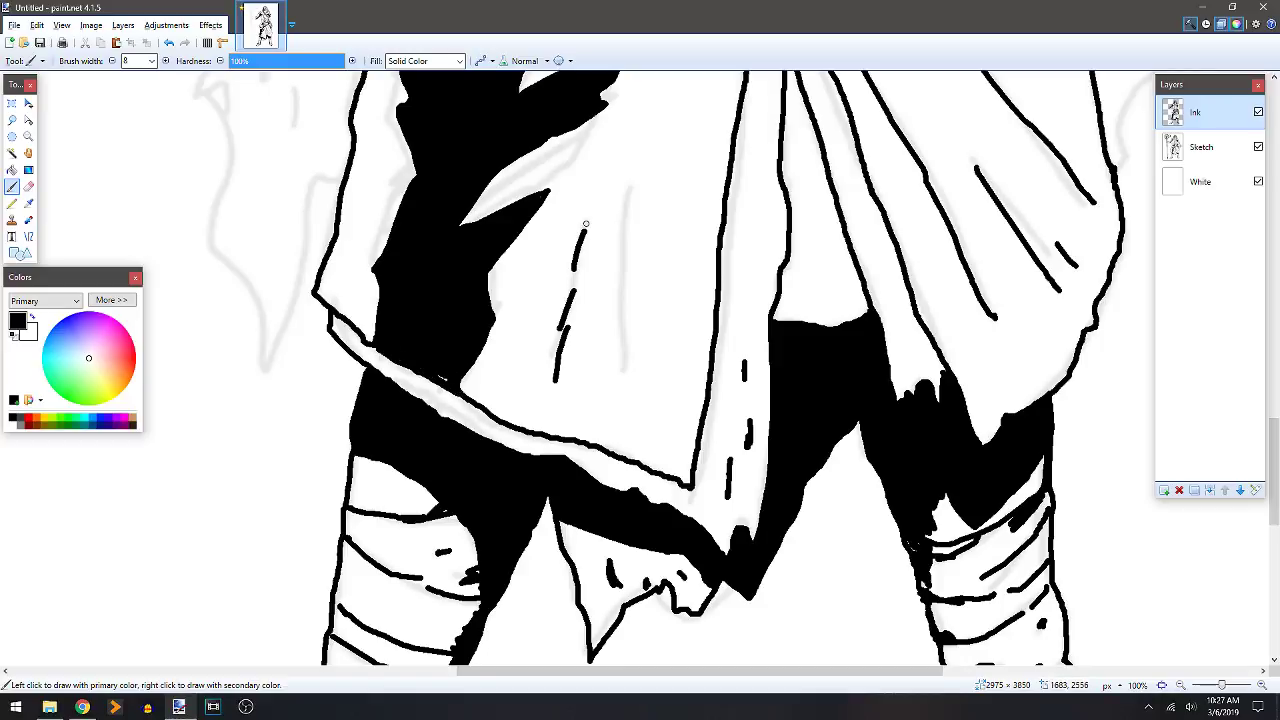
drag(631, 170, 628, 364)
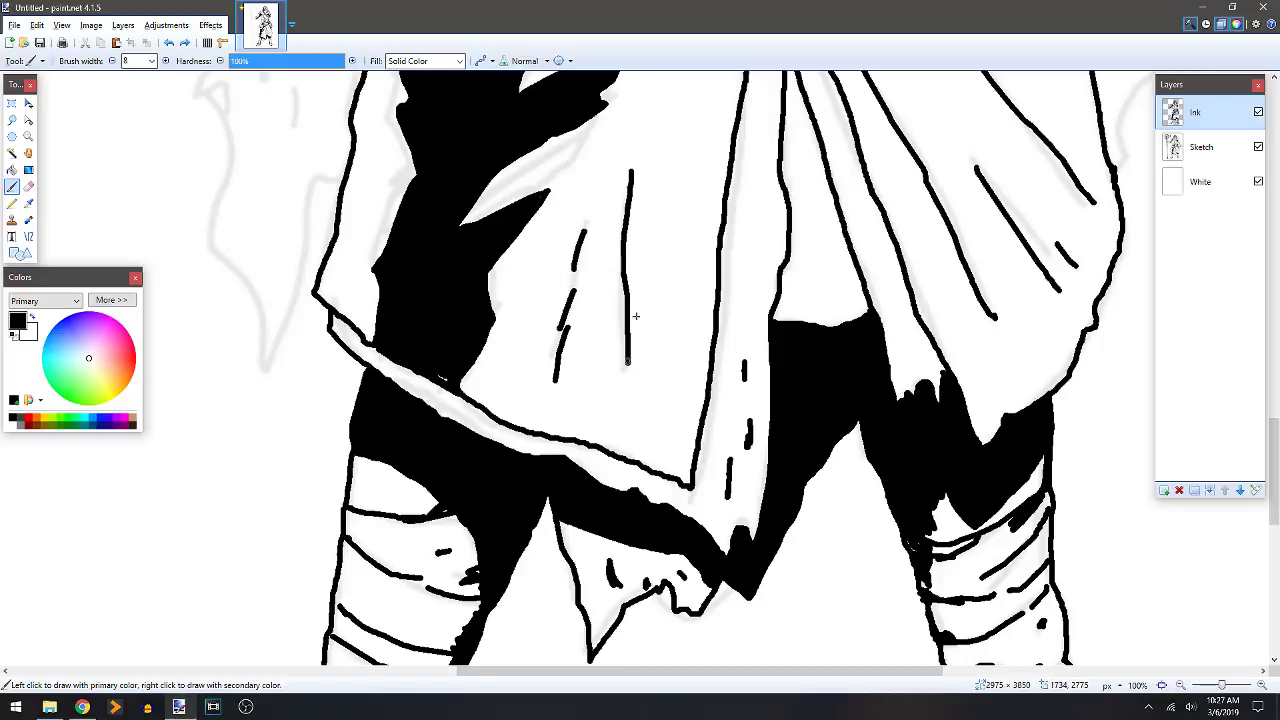
Hatch the tips and outer edge of the robe's large shadow, and add a small crease mark on the panel.
scroll(627, 336, up, 3)
drag(589, 250, 567, 275)
drag(580, 128, 551, 176)
drag(629, 124, 649, 78)
drag(668, 186, 659, 203)
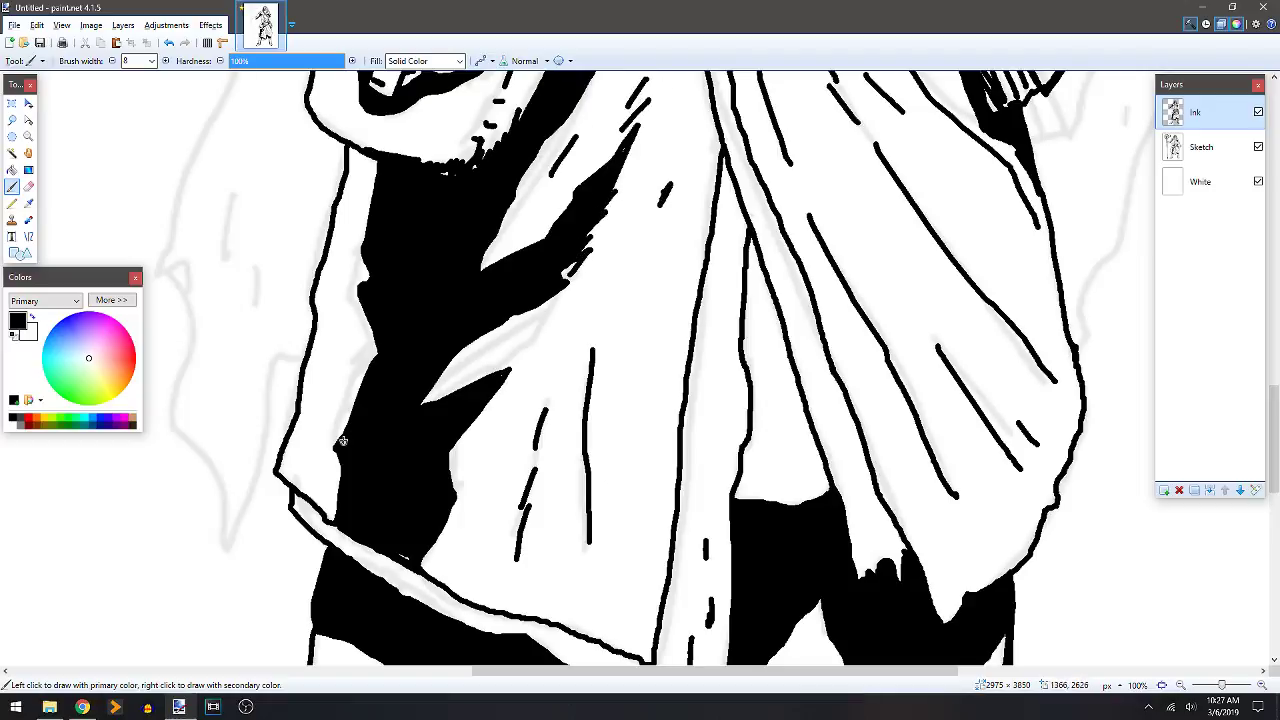
scroll(390, 333, up, 1)
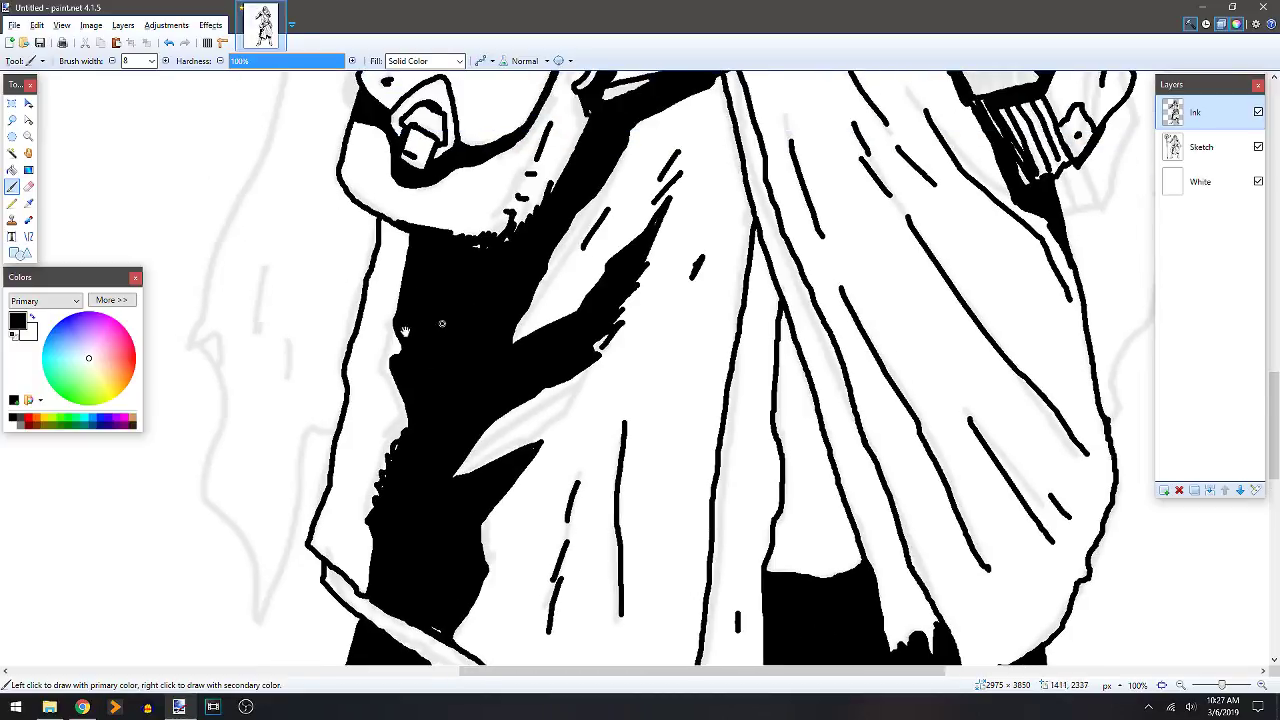
drag(395, 320, 395, 228)
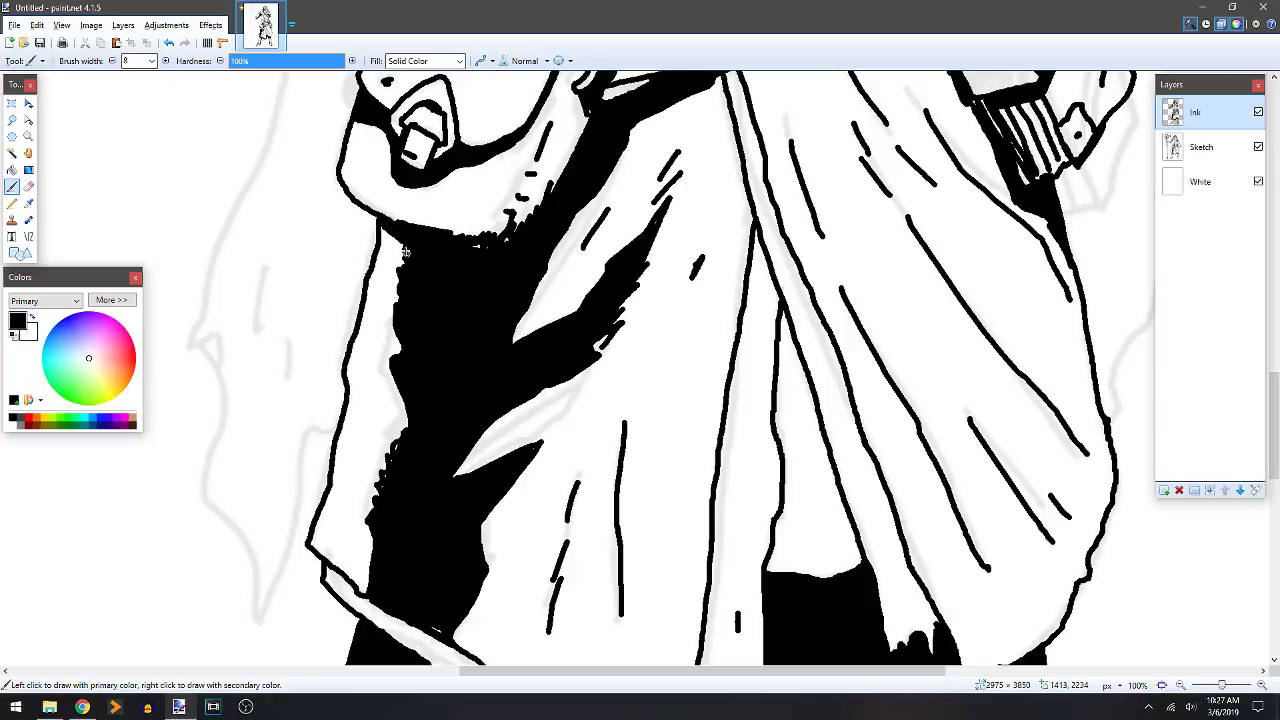
Extend the robe's lower shadow spike with short strokes and thicken the upper edge of the front opening.
scroll(434, 451, right, 3)
scroll(434, 409, down, 1)
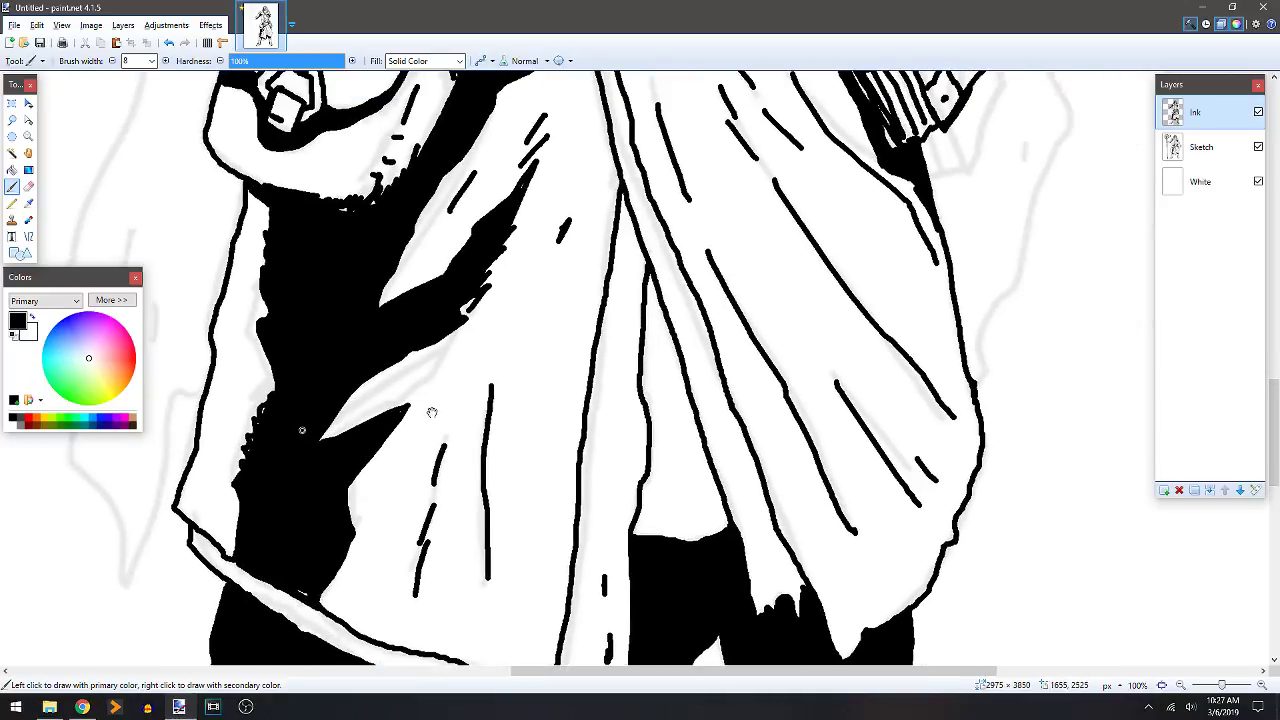
drag(375, 421, 430, 381)
drag(521, 294, 456, 394)
drag(552, 293, 588, 362)
drag(552, 293, 523, 157)
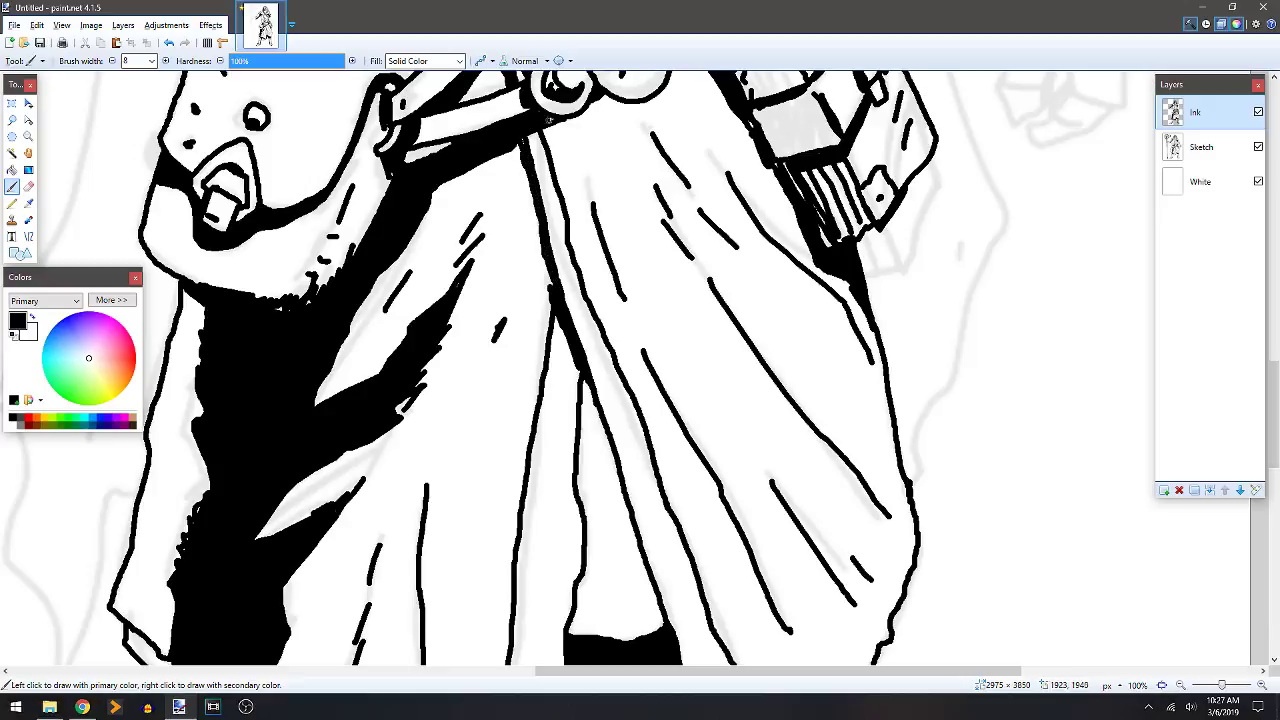
Thicken the inner panel's edge down the robe's front opening to give it a shadow.
scroll(567, 221, down, 3)
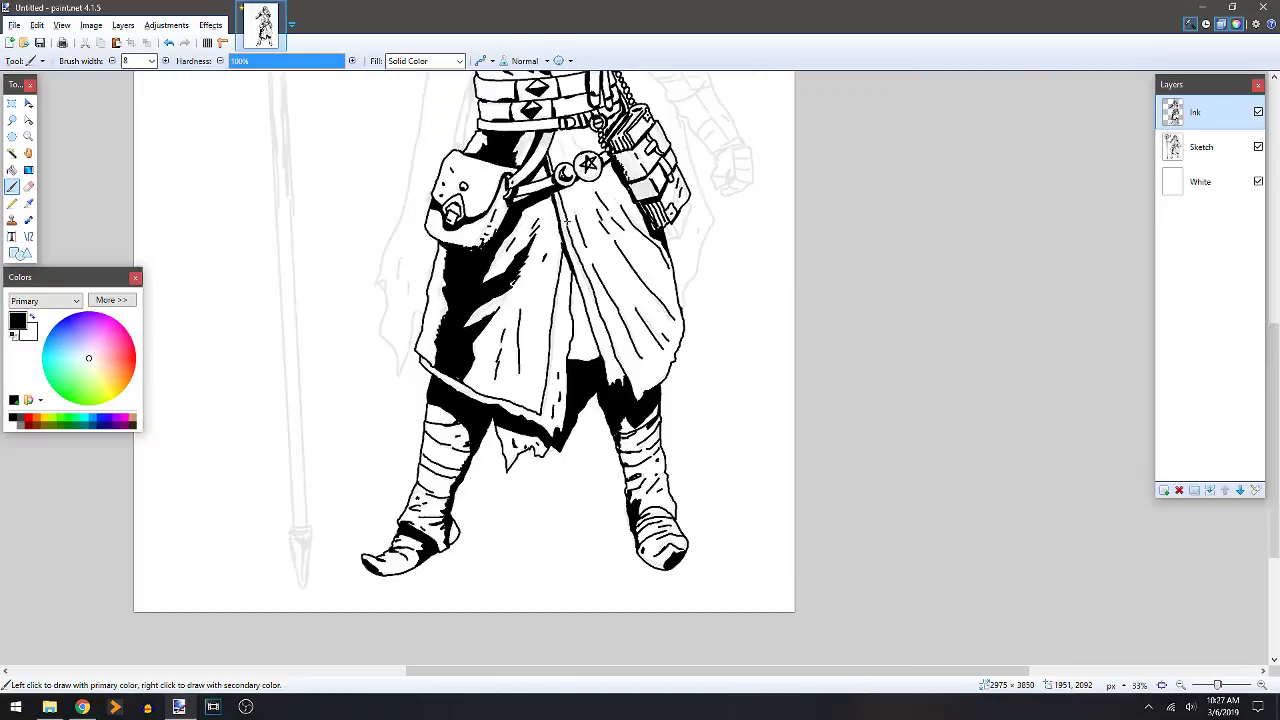
scroll(570, 440, up, 3)
scroll(570, 440, down, 2)
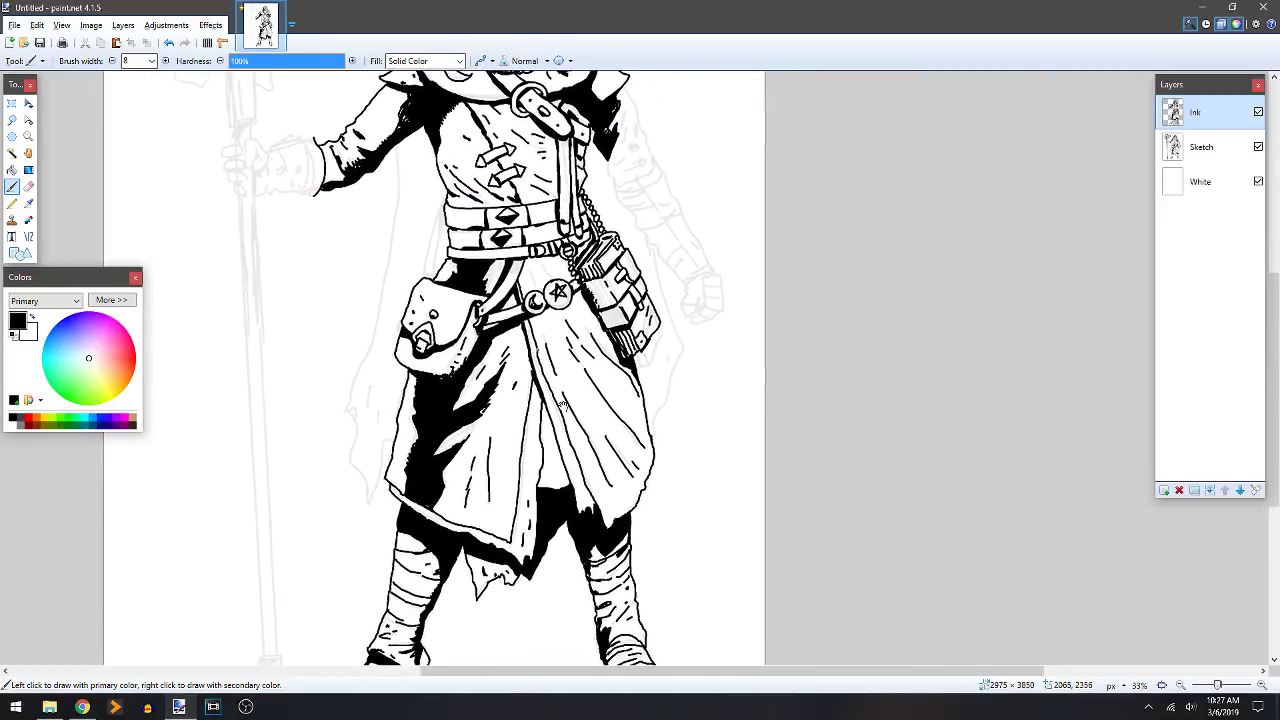
scroll(500, 350, up, 2)
scroll(443, 227, down, 1)
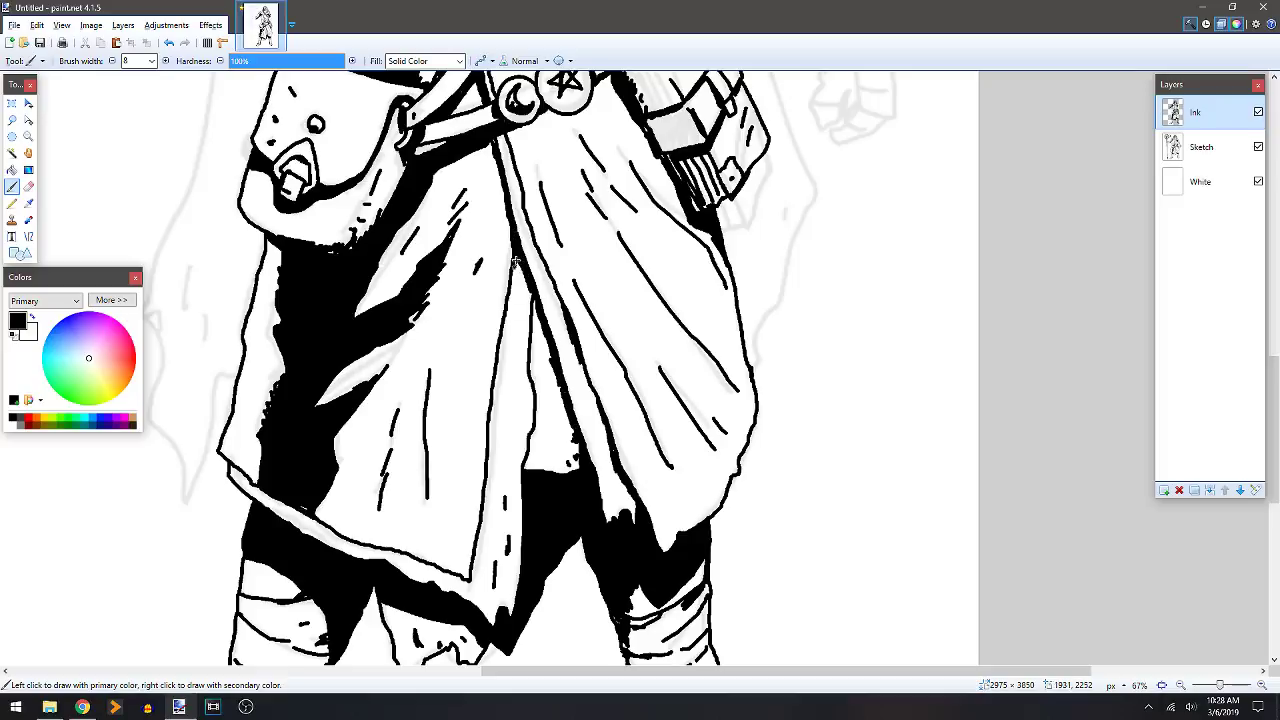
drag(500, 346, 484, 398)
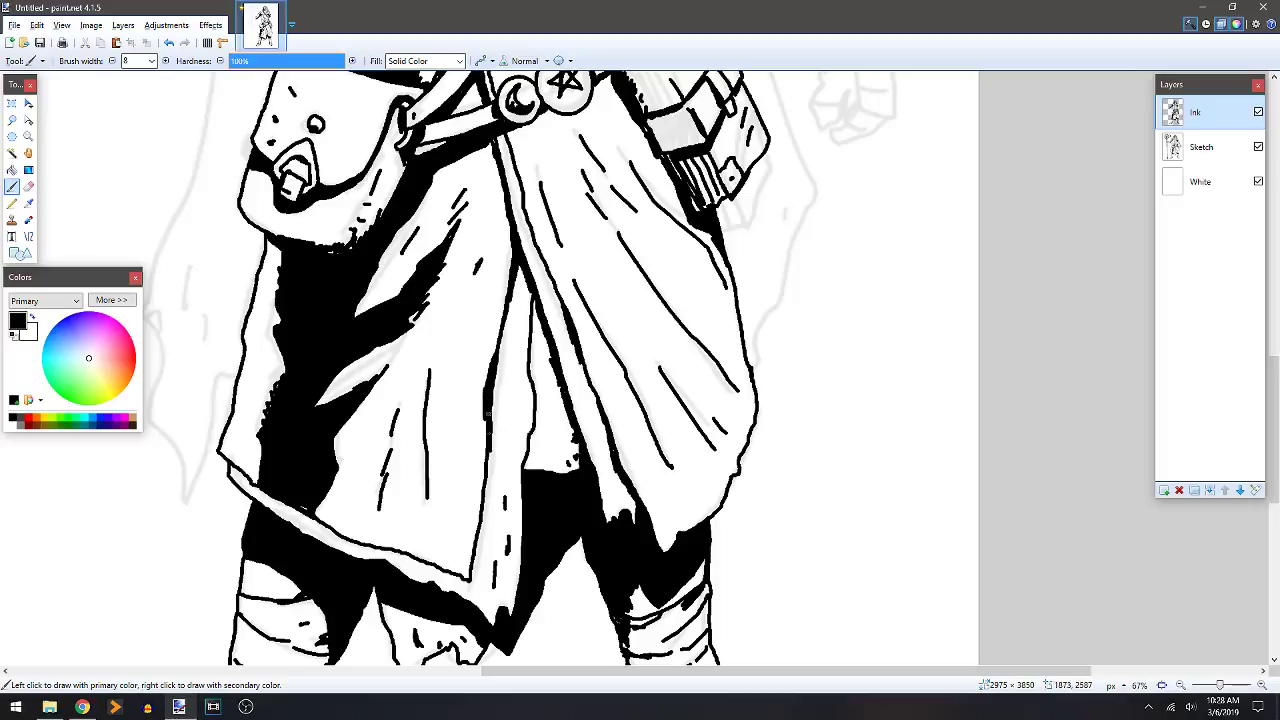
drag(490, 452, 490, 490)
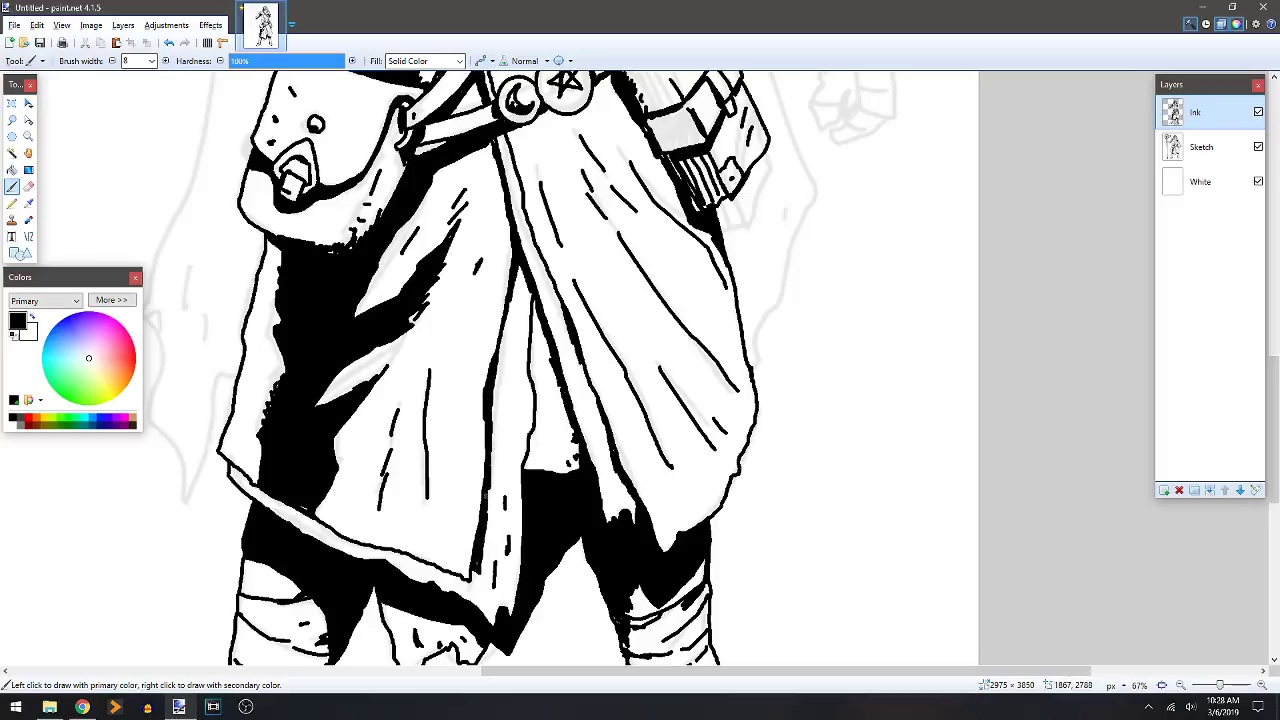
Ink more hair strands through the wizard's beard and darken the shadow around the mouth.
scroll(720, 222, up, 5)
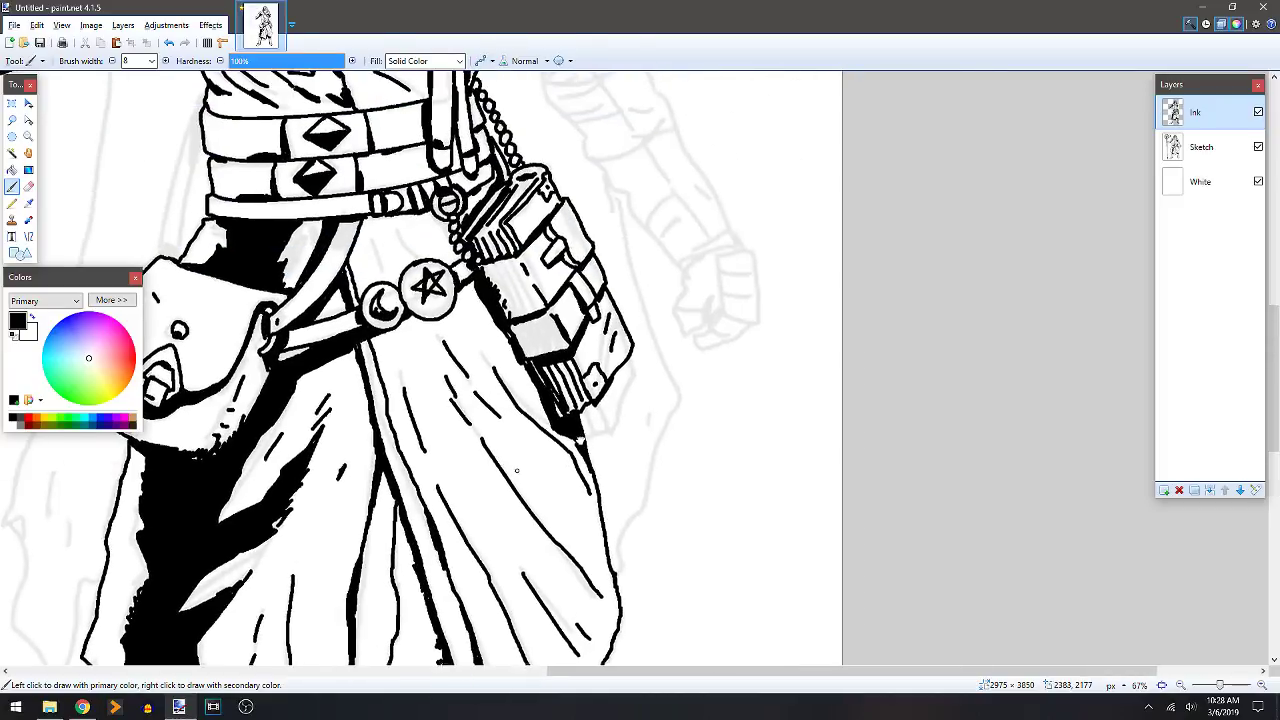
scroll(716, 340, left, 4)
scroll(716, 340, up, 4)
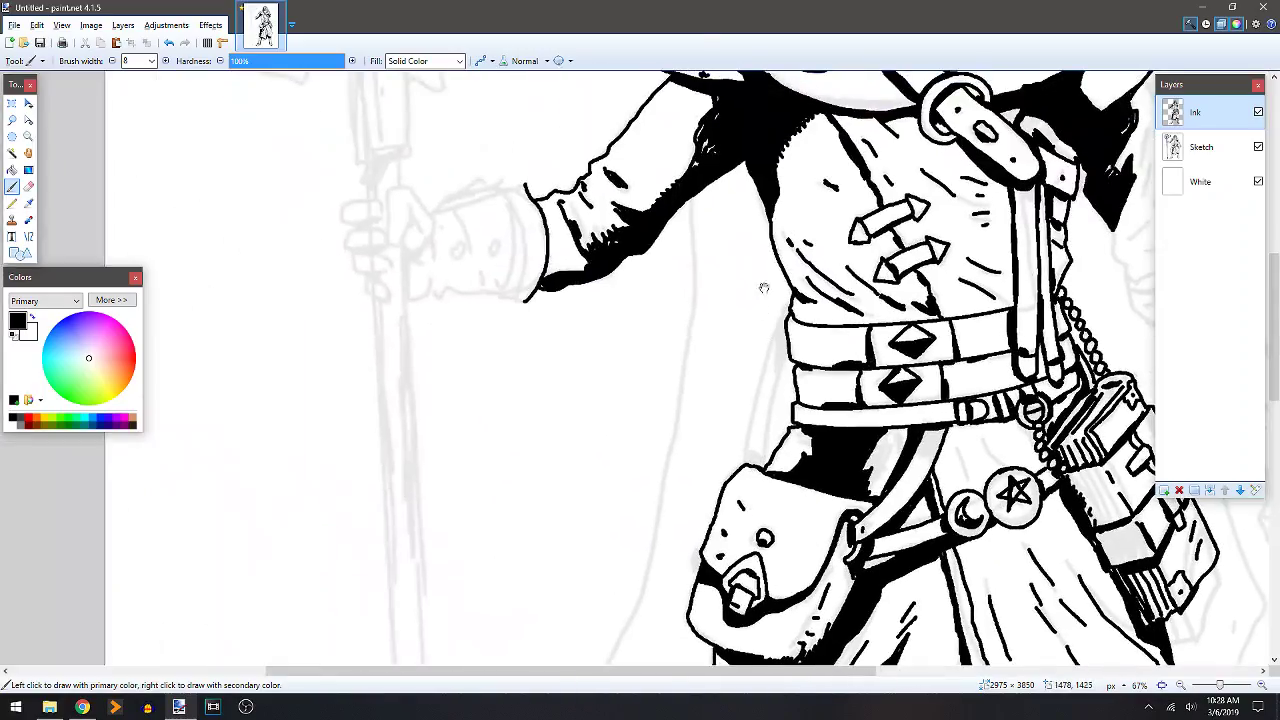
scroll(652, 333, up, 3)
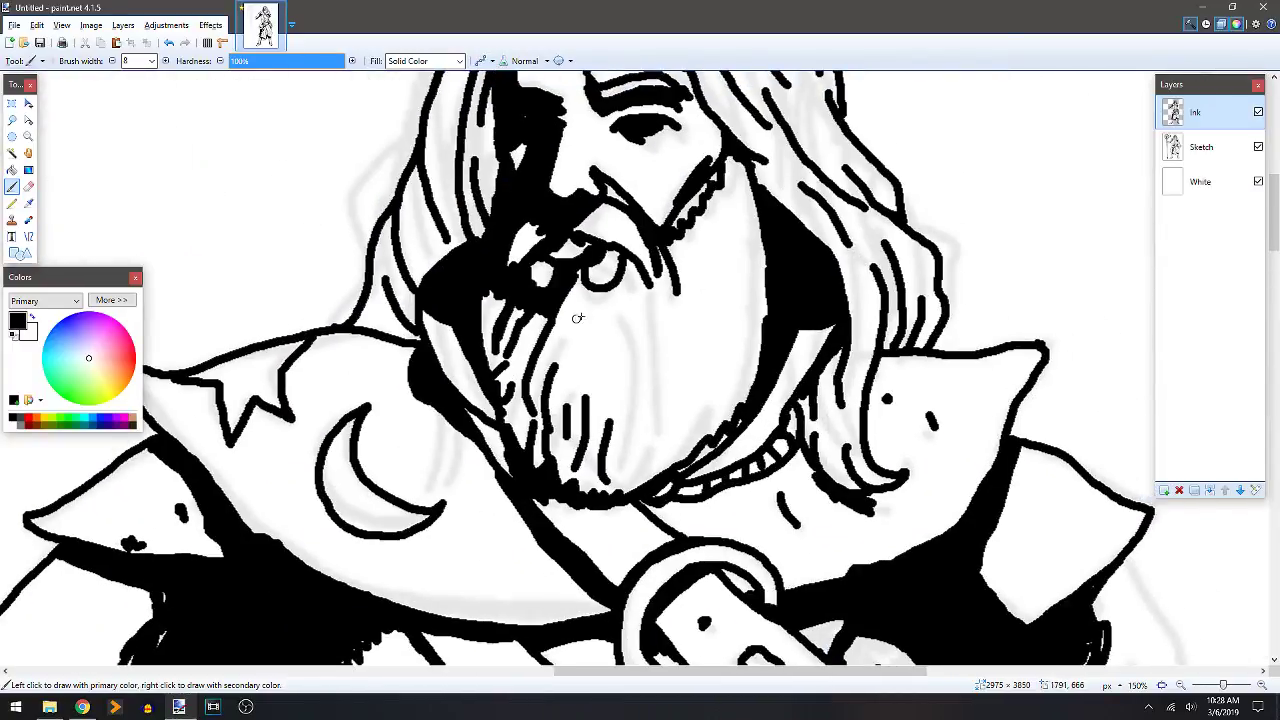
mouse_move(584, 312)
mouse_down()
mouse_move(574, 361)
mouse_move(615, 371)
mouse_move(600, 402)
mouse_up()
mouse_move(612, 368)
mouse_down()
mouse_move(650, 460)
mouse_move(644, 478)
mouse_up()
drag(662, 428, 676, 452)
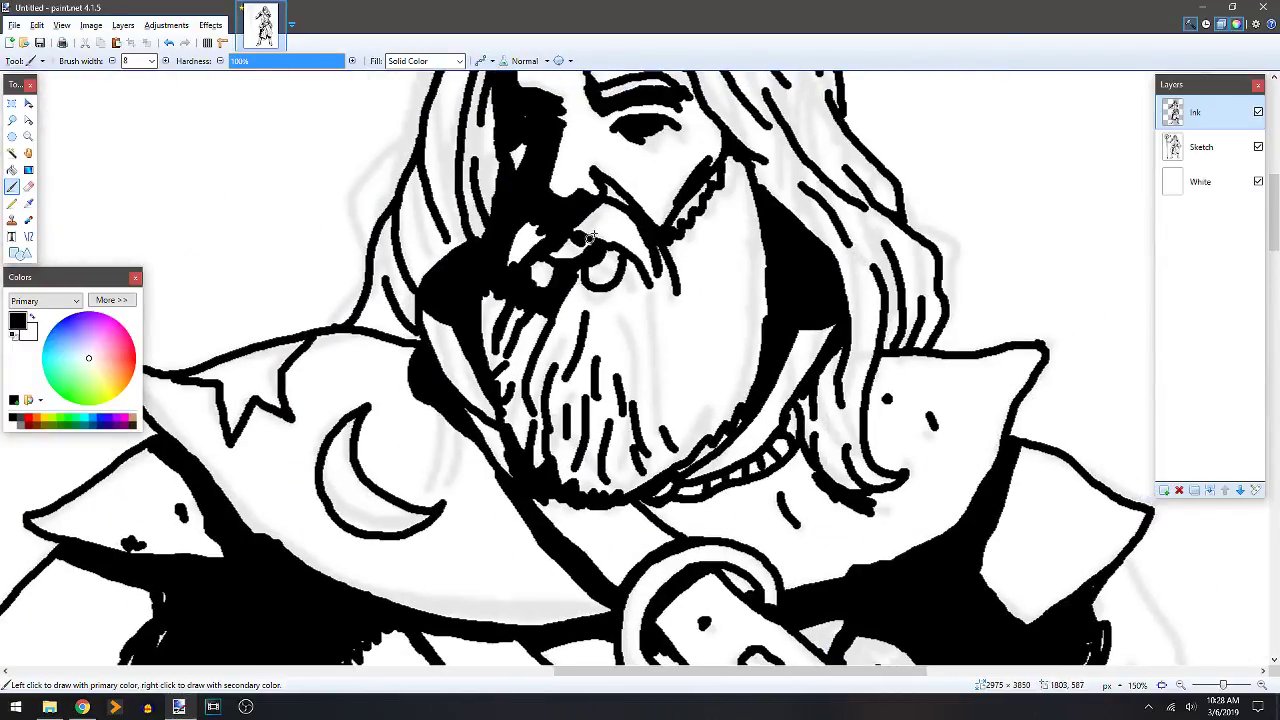
mouse_move(594, 228)
mouse_down()
mouse_move(644, 264)
mouse_move(572, 228)
mouse_move(606, 236)
mouse_move(544, 242)
mouse_move(516, 266)
mouse_up()
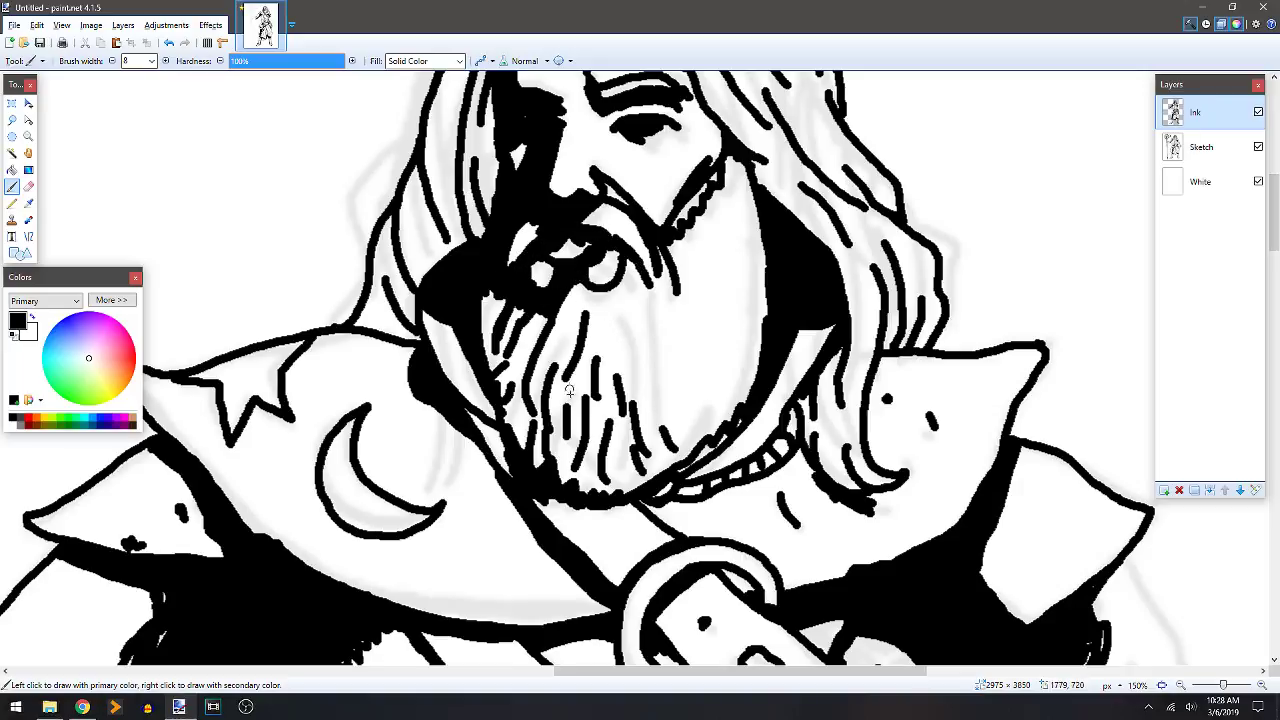
mouse_move(728, 214)
mouse_down()
mouse_move(738, 246)
mouse_move(762, 238)
mouse_move(748, 318)
mouse_up()
drag(720, 310, 740, 366)
Ink the thumb and rounded palm of the hand holding the staff, and shade the hollow beneath the thumb.
mouse_move(750, 336)
mouse_down()
mouse_move(771, 304)
mouse_move(735, 428)
mouse_move(699, 441)
mouse_move(722, 444)
mouse_move(697, 453)
mouse_move(695, 441)
mouse_move(665, 467)
mouse_move(723, 409)
mouse_move(633, 493)
mouse_move(558, 486)
mouse_up()
mouse_move(572, 324)
mouse_down()
mouse_move(582, 506)
mouse_move(564, 444)
mouse_move(600, 317)
mouse_move(570, 240)
mouse_up()
mouse_move(486, 378)
mouse_down()
mouse_move(452, 410)
mouse_move(397, 398)
mouse_move(383, 378)
mouse_up()
mouse_move(481, 298)
mouse_down()
mouse_move(400, 252)
mouse_move(360, 259)
mouse_move(357, 357)
mouse_move(369, 373)
mouse_move(385, 375)
mouse_move(425, 315)
mouse_up()
mouse_move(405, 363)
mouse_down()
mouse_move(412, 392)
mouse_move(390, 372)
mouse_up()
mouse_move(487, 343)
mouse_down()
mouse_move(482, 376)
mouse_move(482, 335)
mouse_move(395, 287)
mouse_move(381, 362)
mouse_up()
Ink the glove's outline, cuff band, two rivets and creases, and thicken the shadow along the cuff's edge.
mouse_move(480, 296)
mouse_down()
mouse_move(494, 308)
mouse_move(490, 292)
mouse_move(657, 234)
mouse_move(468, 290)
mouse_move(608, 228)
mouse_move(620, 242)
mouse_up()
mouse_move(555, 266)
mouse_down()
mouse_move(526, 281)
mouse_move(606, 240)
mouse_up()
drag(510, 304, 524, 339)
mouse_move(543, 388)
mouse_down()
mouse_move(524, 392)
mouse_move(552, 404)
mouse_move(546, 395)
mouse_move(606, 368)
mouse_move(610, 401)
mouse_move(617, 389)
mouse_up()
mouse_move(614, 256)
mouse_down()
mouse_move(666, 349)
mouse_move(669, 398)
mouse_move(637, 486)
mouse_move(655, 499)
mouse_move(492, 474)
mouse_move(401, 502)
mouse_up()
mouse_move(517, 418)
mouse_down()
mouse_move(552, 438)
mouse_move(556, 470)
mouse_move(613, 436)
mouse_up()
drag(617, 336, 596, 303)
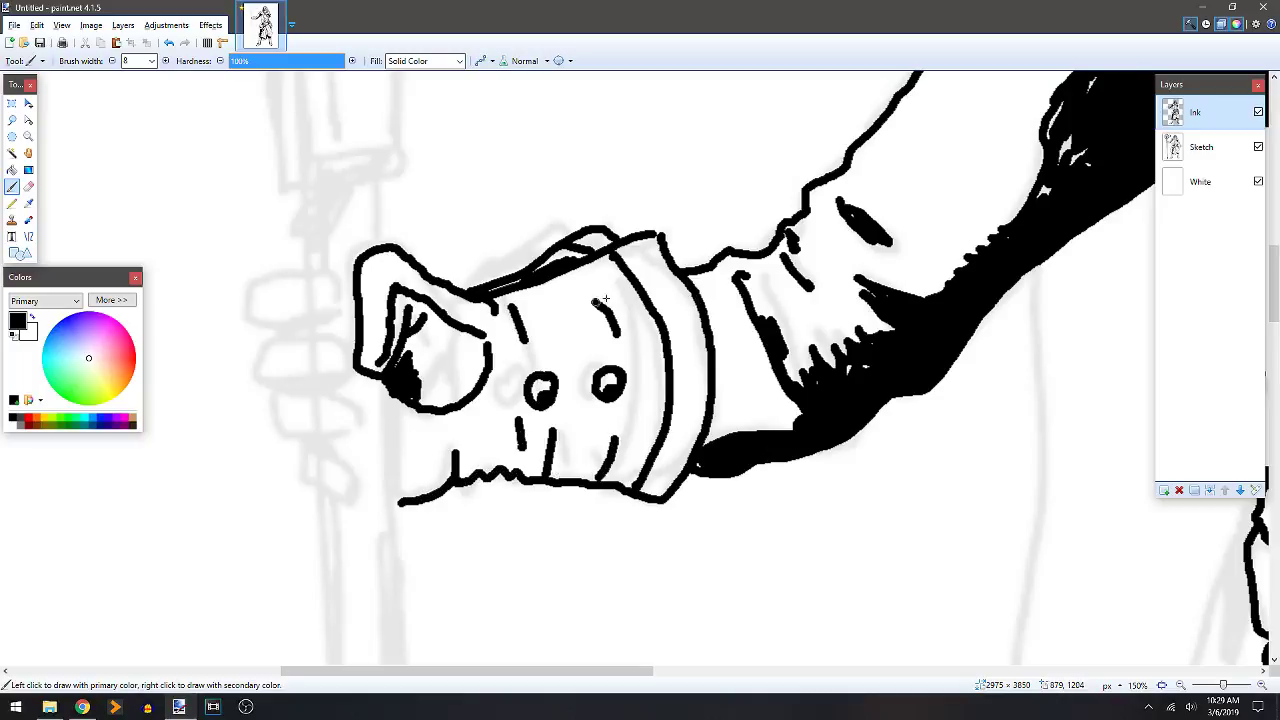
mouse_move(697, 289)
mouse_down()
mouse_move(721, 323)
mouse_move(706, 428)
mouse_up()
mouse_move(660, 238)
mouse_down()
mouse_move(592, 250)
mouse_move(616, 240)
mouse_up()
Ink the four curled fingers of the hand gripping the staff, with dividing lines, undoing unwanted strokes.
mouse_move(343, 313)
mouse_down()
mouse_move(500, 258)
mouse_move(497, 232)
mouse_up()
key(ctrl+z)
mouse_move(410, 230)
mouse_down()
mouse_move(490, 227)
mouse_move(493, 242)
mouse_move(457, 217)
mouse_move(404, 243)
mouse_move(426, 272)
mouse_move(456, 270)
mouse_move(491, 261)
mouse_move(488, 227)
mouse_move(467, 217)
mouse_move(446, 259)
mouse_move(486, 257)
mouse_move(461, 222)
mouse_move(456, 264)
mouse_up()
key(ctrl+z)
mouse_move(446, 266)
mouse_down()
mouse_move(432, 268)
mouse_move(500, 288)
mouse_move(506, 330)
mouse_move(427, 338)
mouse_move(418, 304)
mouse_move(432, 290)
mouse_up()
mouse_move(476, 328)
mouse_down()
mouse_move(520, 368)
mouse_move(506, 391)
mouse_move(453, 392)
mouse_move(436, 357)
mouse_move(478, 337)
mouse_up()
mouse_move(462, 290)
mouse_down()
mouse_move(476, 384)
mouse_move(460, 385)
mouse_move(512, 445)
mouse_move(476, 452)
mouse_move(458, 422)
mouse_move(481, 405)
mouse_move(470, 398)
mouse_move(492, 418)
mouse_move(476, 433)
mouse_up()
key(ctrl+z)
key(ctrl+z)
scroll(620, 230, down, 1)
scroll(600, 175, up, 1)
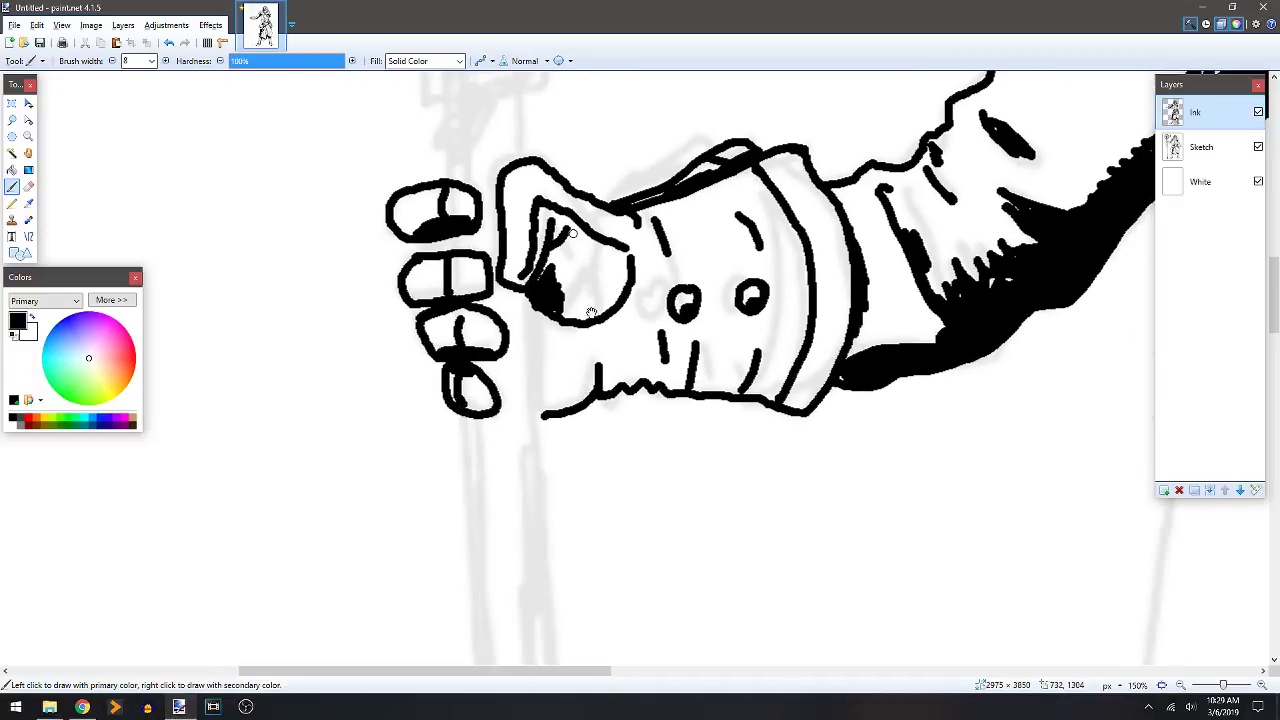
Darken the undersides of the lower fingers and roughen the shadow along the glove's bottom edge.
scroll(530, 220, down, 2)
scroll(464, 228, down, 1)
scroll(464, 228, down, 1)
scroll(463, 266, down, 1)
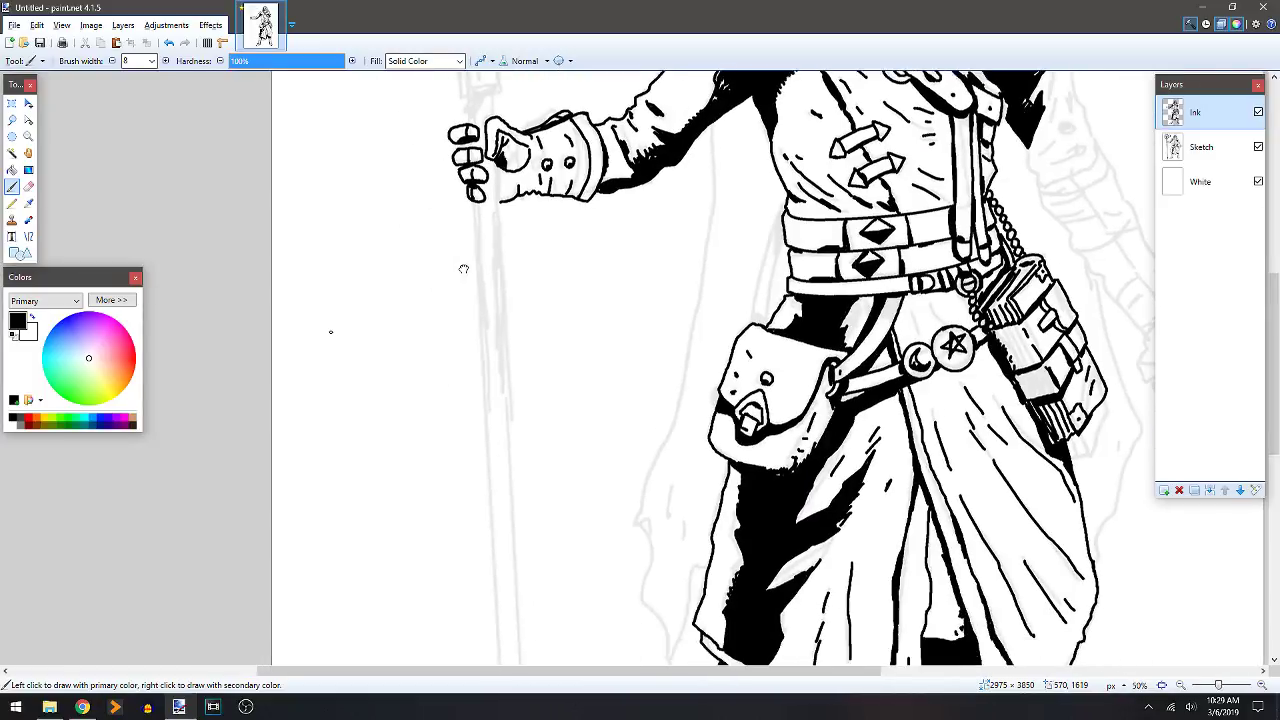
scroll(409, 231, up, 3)
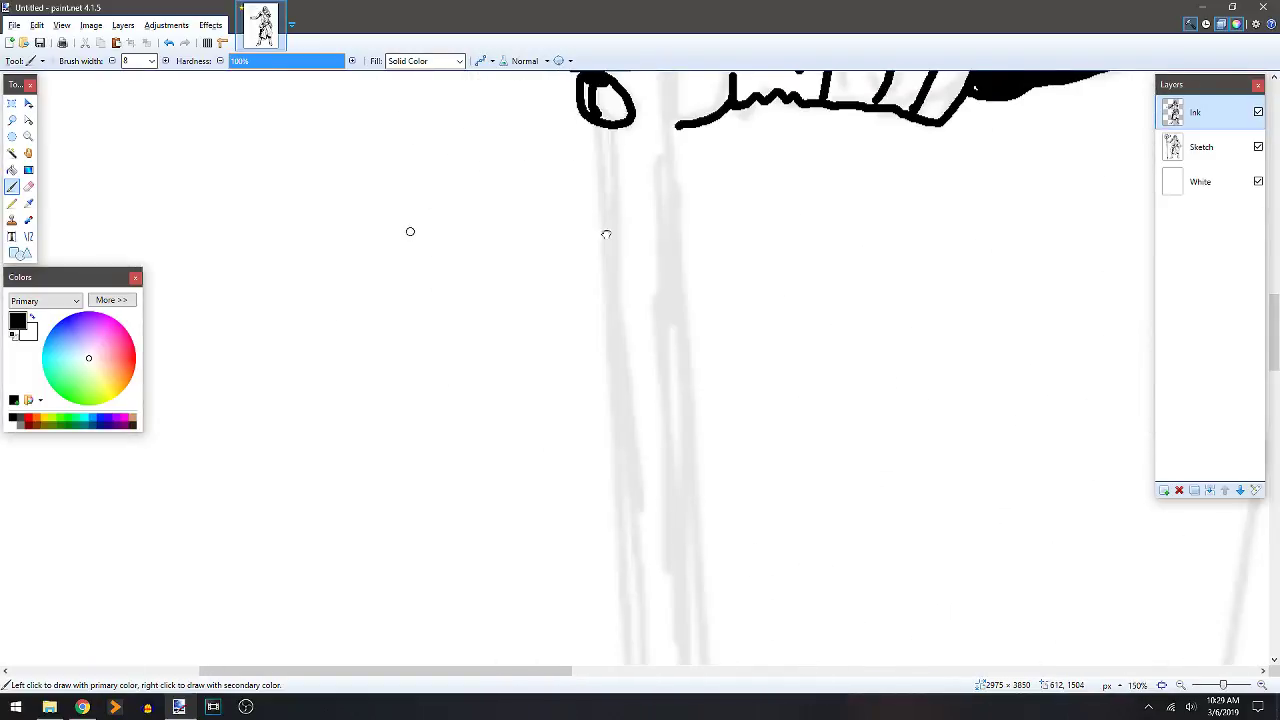
scroll(406, 500, up, 3)
mouse_move(602, 336)
mouse_down()
mouse_move(635, 331)
mouse_move(592, 337)
mouse_up()
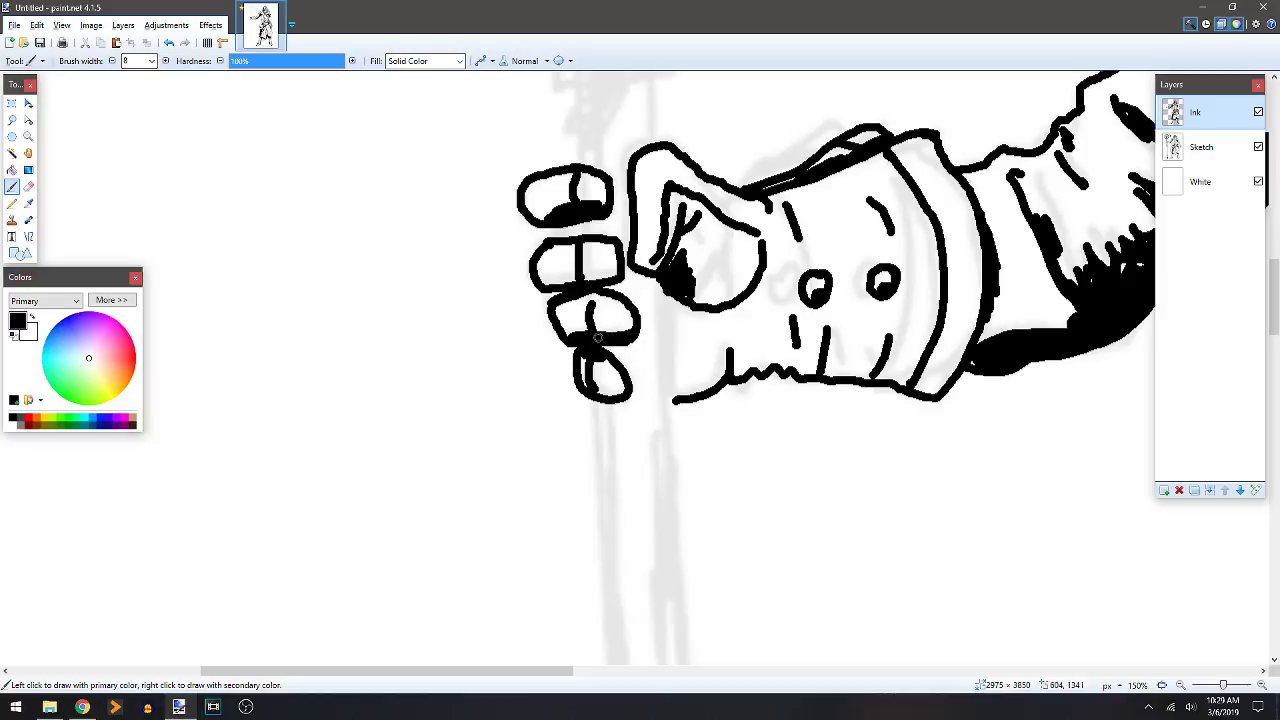
drag(595, 287, 612, 288)
scroll(624, 271, down, 3)
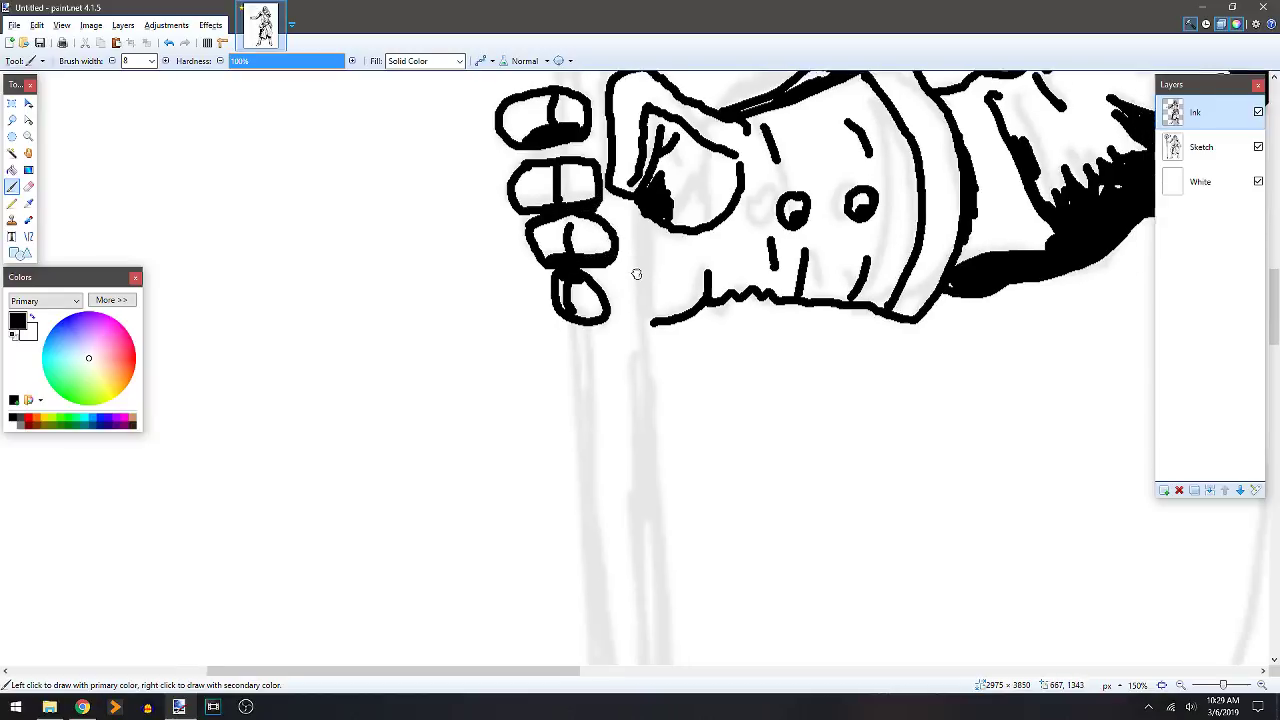
mouse_move(571, 326)
mouse_down()
mouse_move(588, 328)
mouse_move(562, 318)
mouse_up()
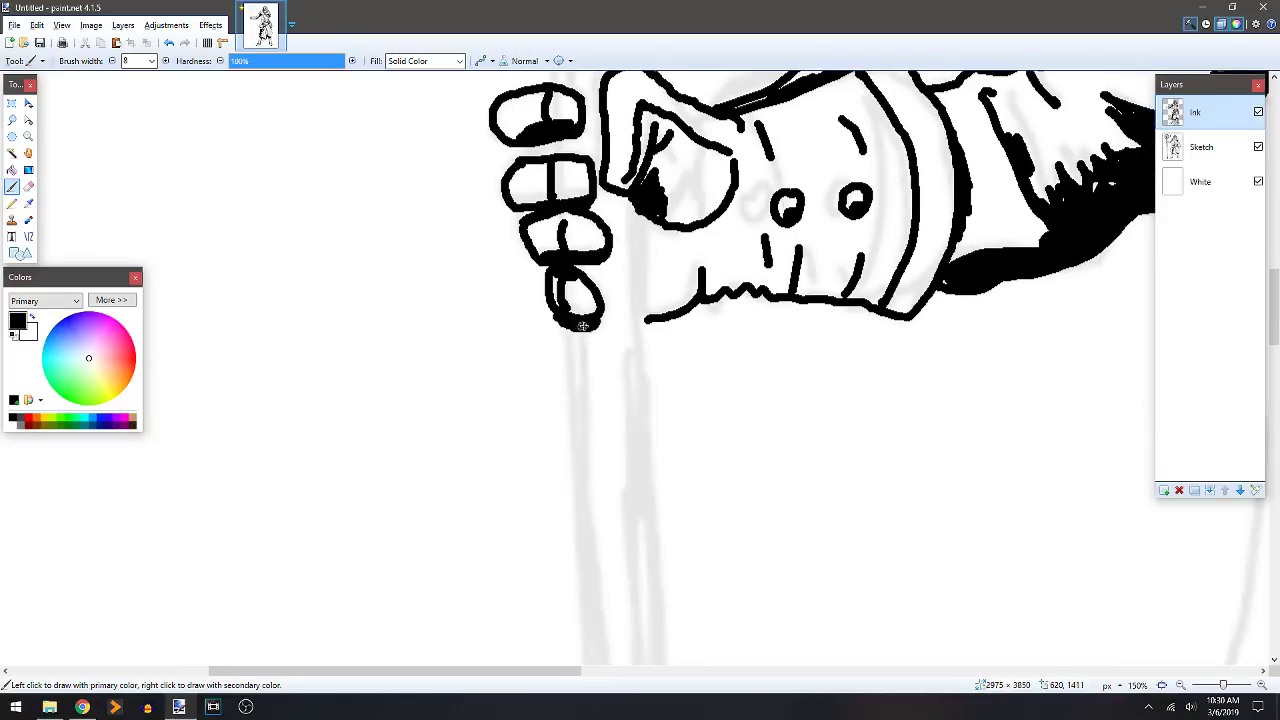
mouse_move(650, 314)
mouse_down()
mouse_move(736, 285)
mouse_move(795, 283)
mouse_move(902, 308)
mouse_up()
drag(830, 289, 790, 295)
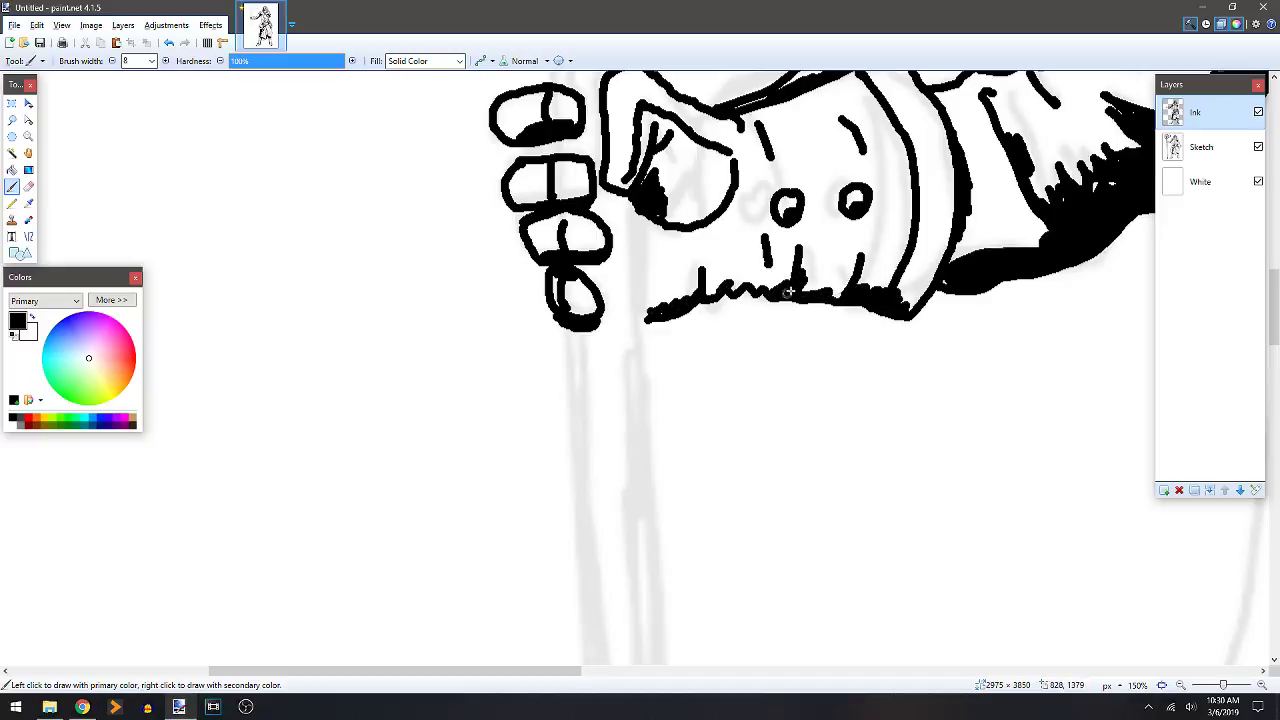
Darken the undersides of the glove's two rivets, thicken the shadow inside the cuff band, and touch up beneath the thumb.
drag(779, 224, 850, 220)
drag(915, 180, 908, 223)
mouse_move(700, 244)
mouse_down()
mouse_move(726, 208)
mouse_move(686, 231)
mouse_move(657, 219)
mouse_up()
Draw a straight line about 2171 px long for the staff shaft's right edge, from the hand down to the spike.
ctrl+scroll(662, 253, down, 4)
scroll(714, 291, down, 6)
ctrl+scroll(473, 278, down, 2)
scroll(549, 374, up, 3)
key(o)
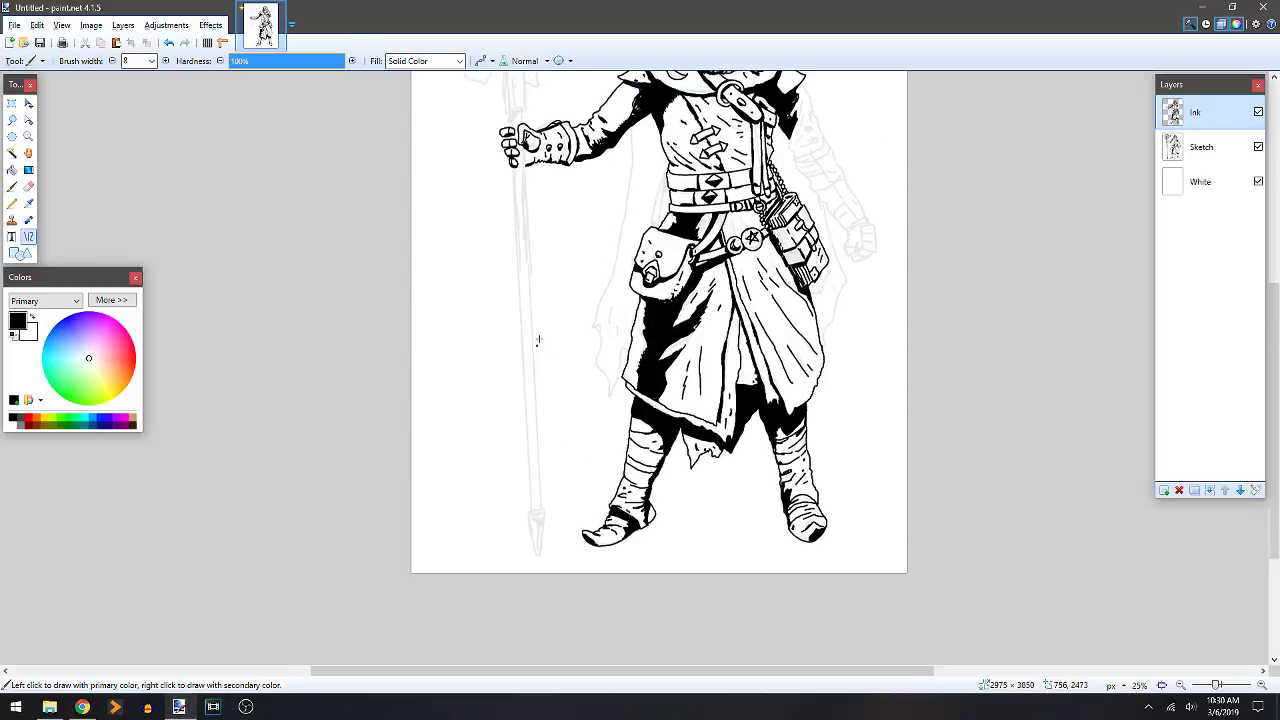
ctrl+scroll(543, 309, up, 1)
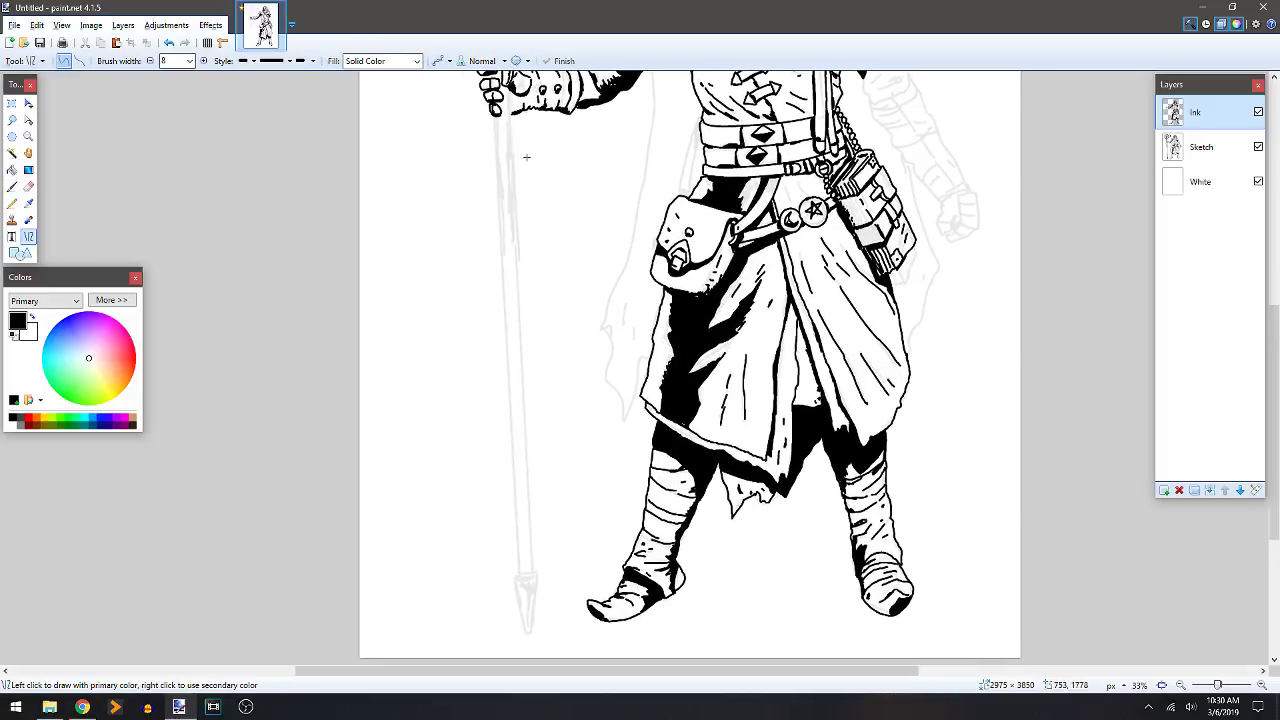
drag(511, 92, 532, 574)
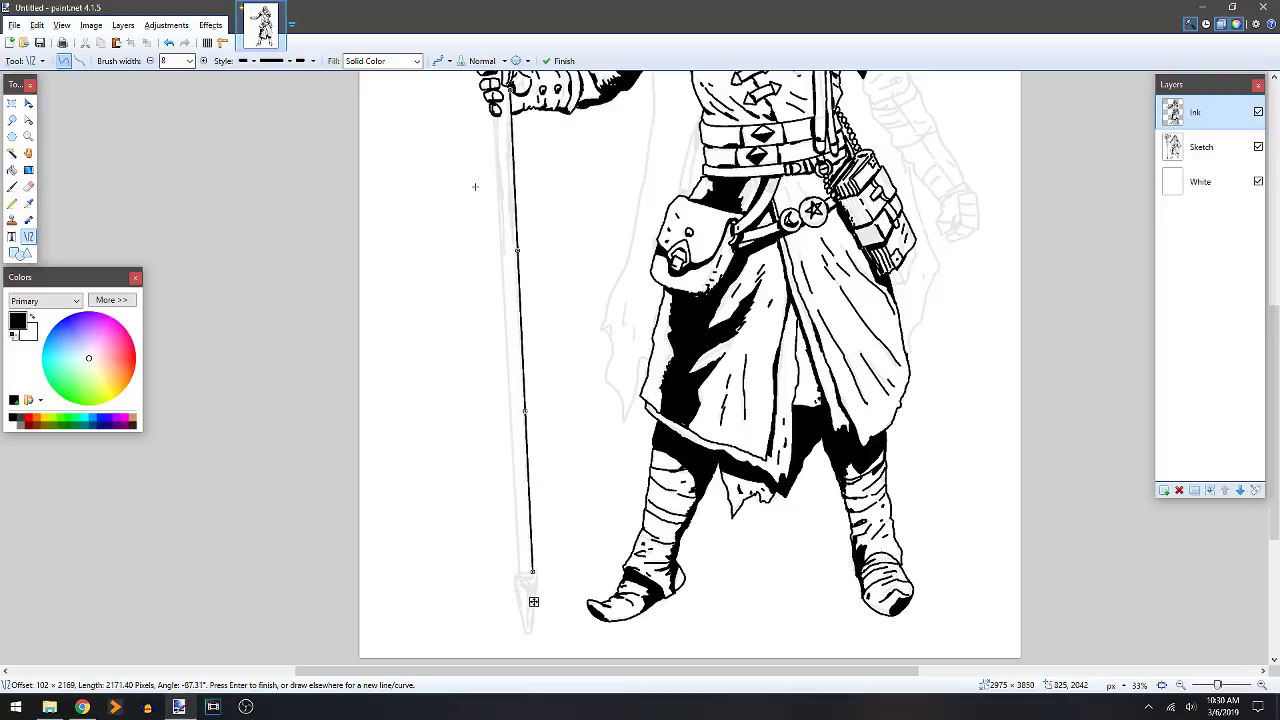
Draw the shaft's left edge as a straight line about 2058 px long, from the spike up to the lowest finger.
ctrl+scroll(475, 186, up, 2)
scroll(634, 474, up, 3)
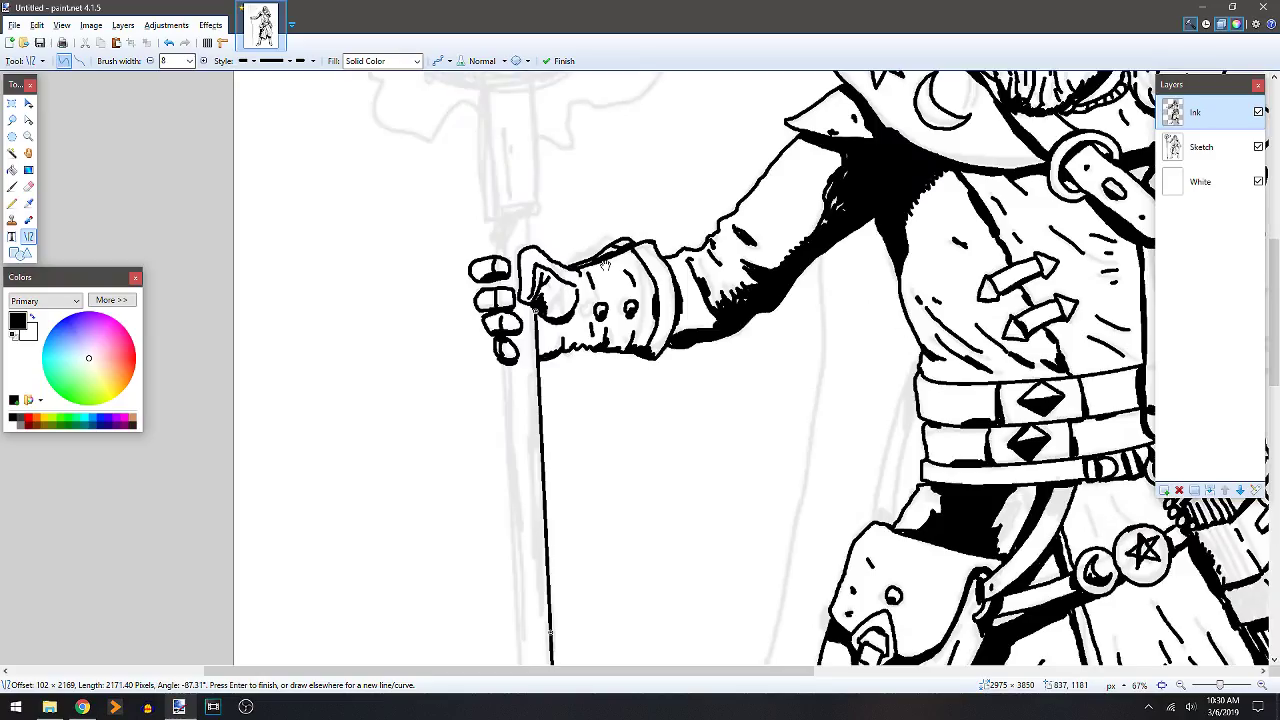
scroll(560, 230, down, 2)
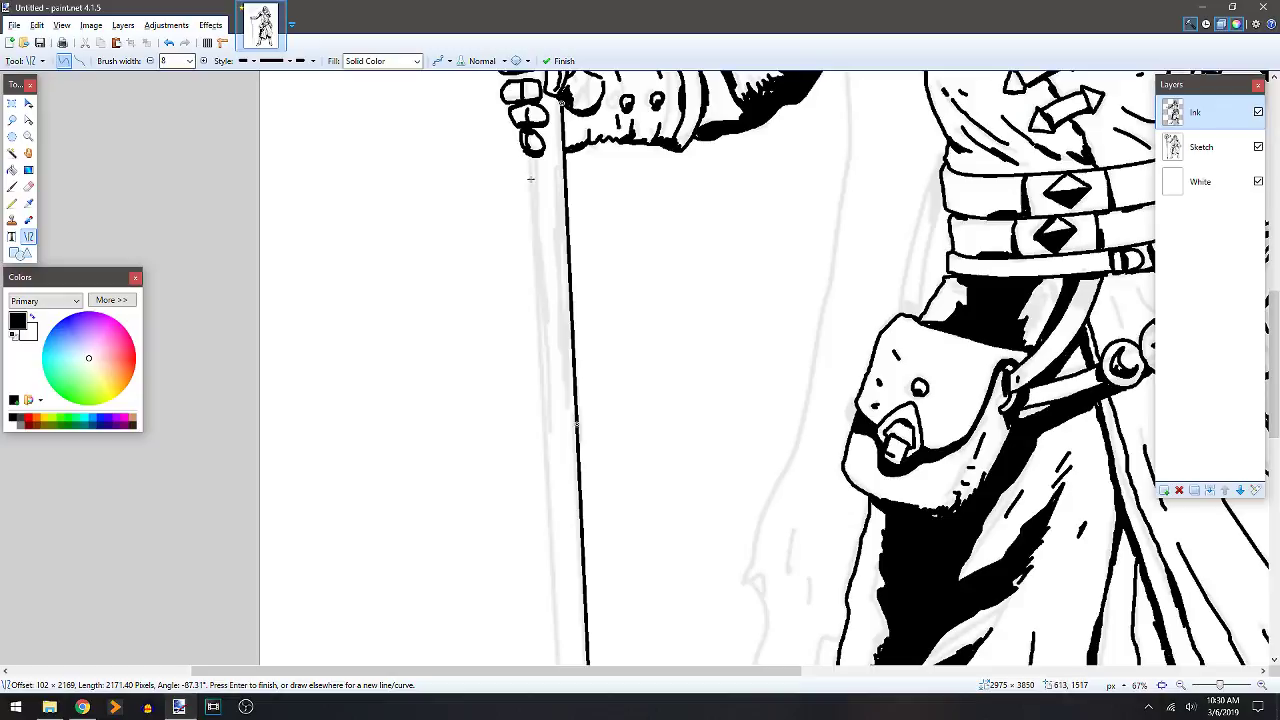
ctrl+scroll(410, 227, down, 1)
drag(660, 363, 697, 206)
scroll(668, 350, down, 1)
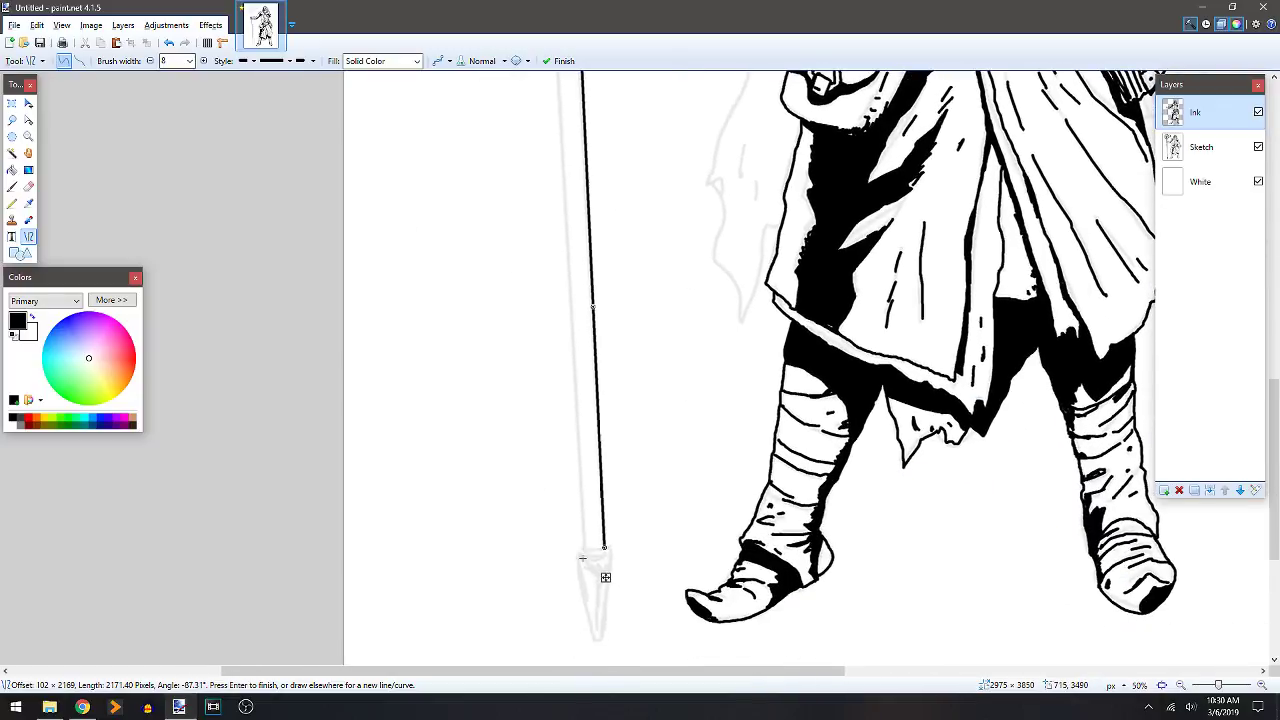
drag(605, 577, 545, 20)
drag(546, 378, 548, 377)
scroll(548, 200, up, 2)
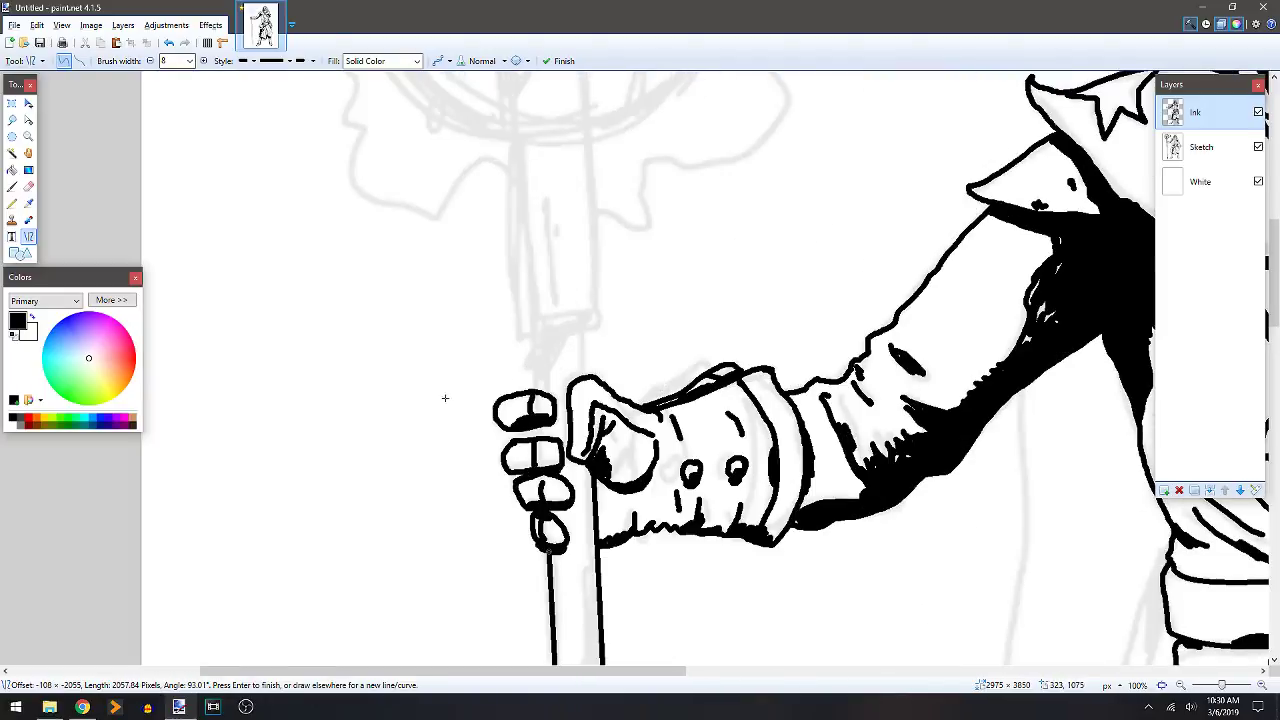
Extend both shaft edges above the hand with short straight lines and close them with a line across the socket's base.
drag(591, 405, 588, 337)
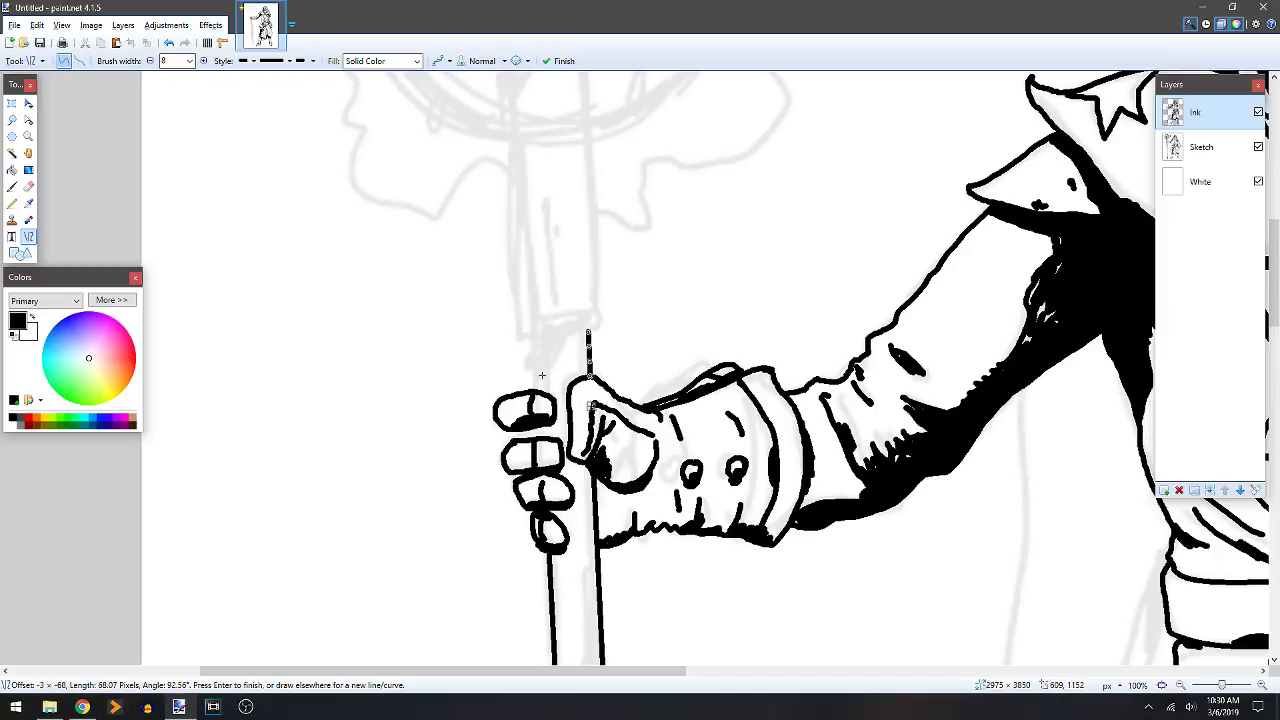
drag(536, 422, 536, 437)
mouse_move(534, 345)
mouse_down()
mouse_move(528, 333)
mouse_move(600, 328)
mouse_move(623, 306)
mouse_move(624, 184)
mouse_up()
Outline a curved shadow on the shaft beneath the socket, fill it with black, and ink shading along the opposite edge.
key(b)
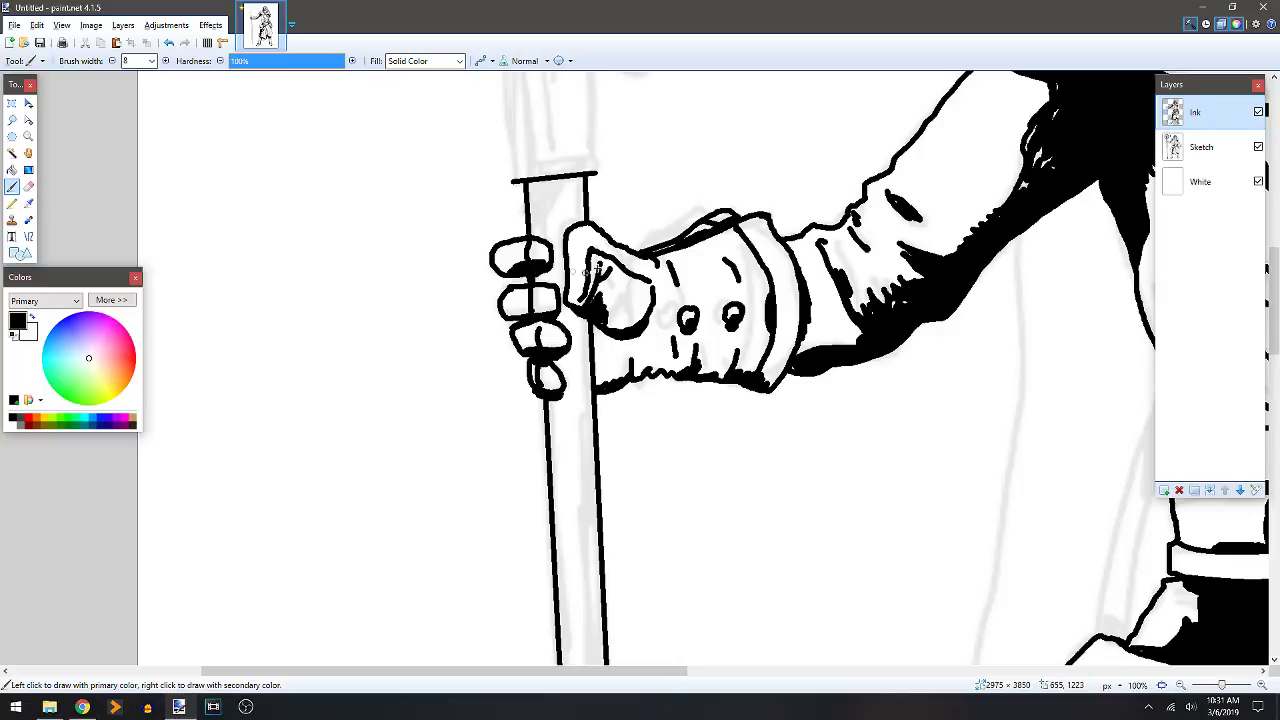
mouse_move(540, 185)
mouse_down()
mouse_move(565, 181)
mouse_move(535, 222)
mouse_up()
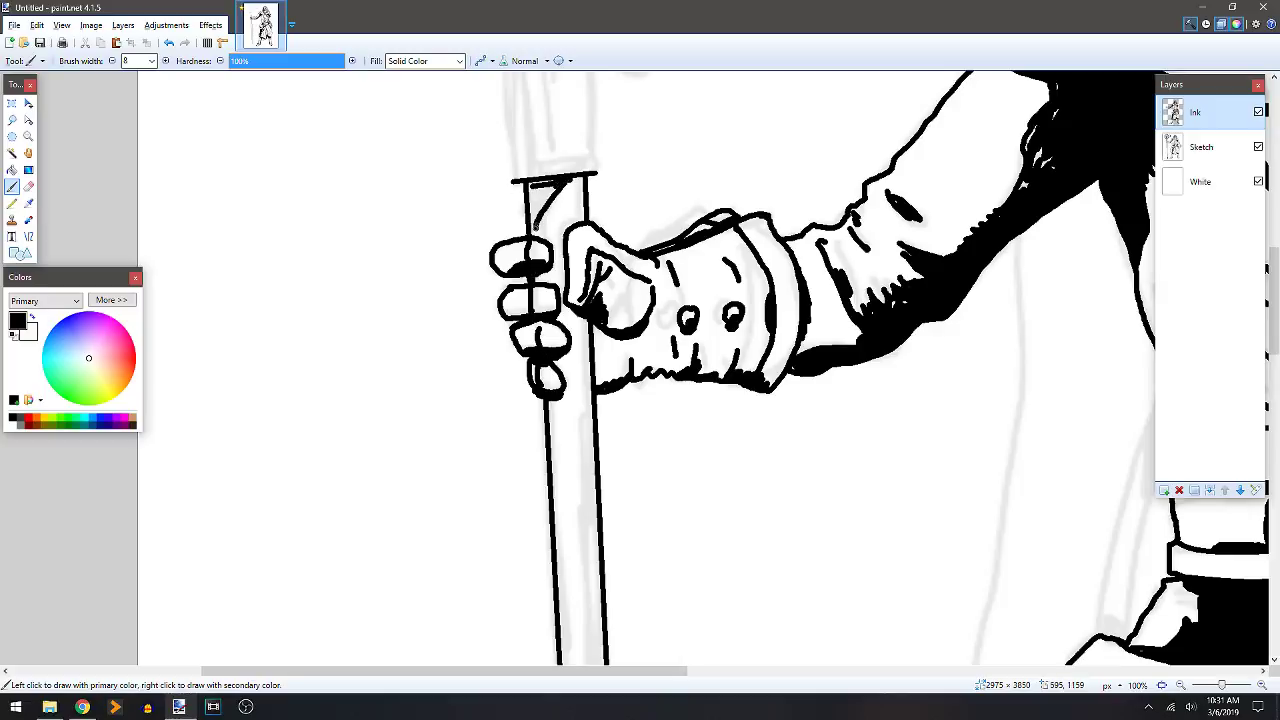
key(f)
click(540, 205)
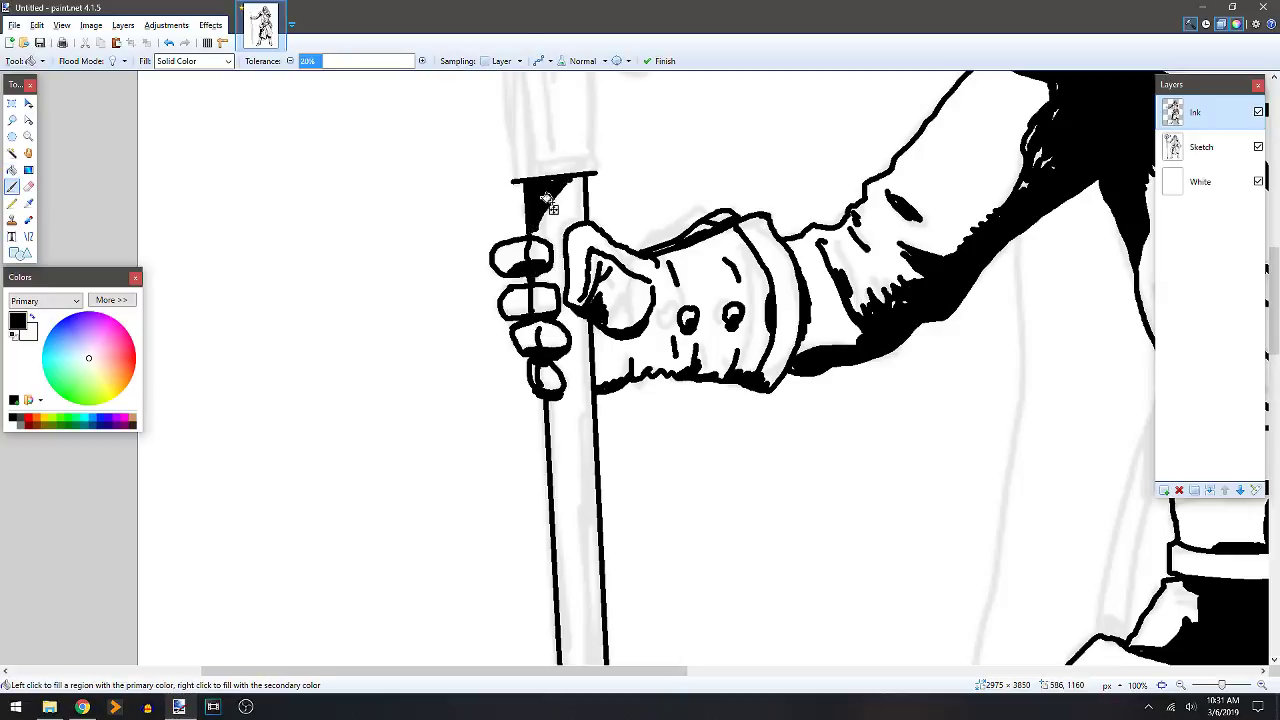
key(b)
mouse_move(579, 219)
mouse_down()
mouse_move(568, 226)
mouse_move(583, 203)
mouse_move(552, 198)
mouse_move(570, 182)
mouse_up()
Ink the staff socket's flared base corners and both curved sides widening toward the orb, redoing the left side.
scroll(605, 193, down, 5)
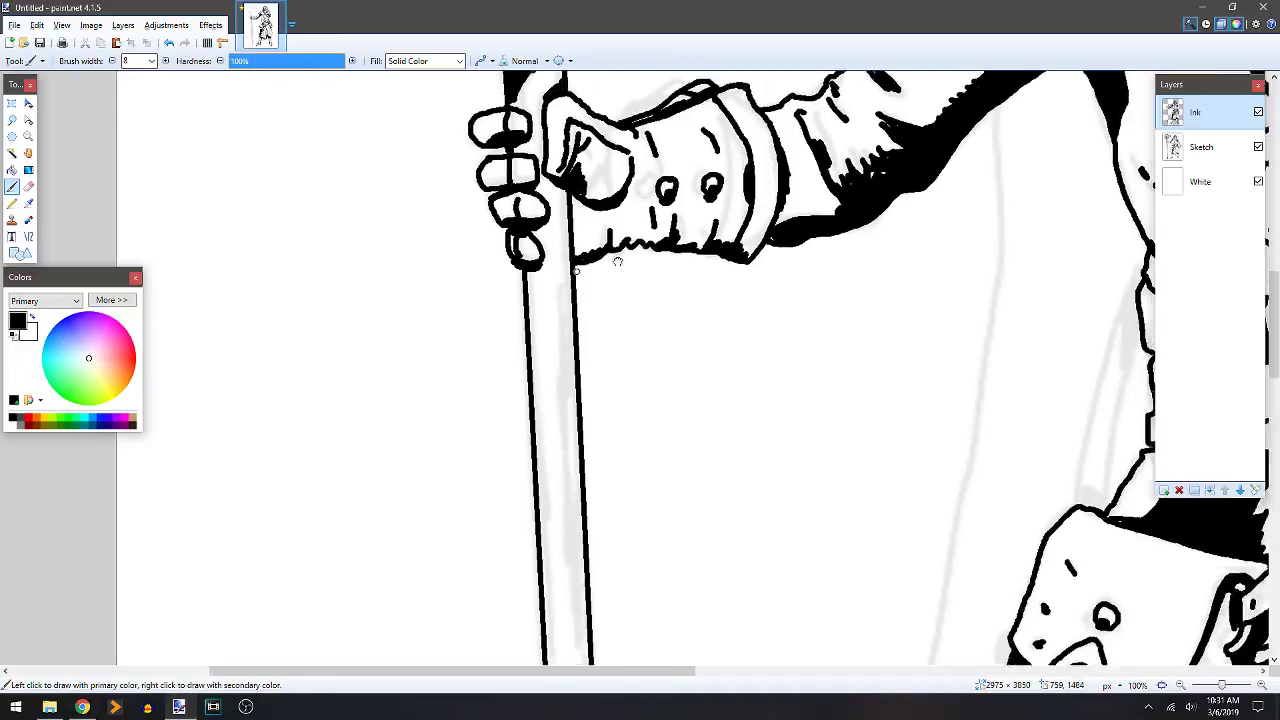
scroll(655, 280, down, 3)
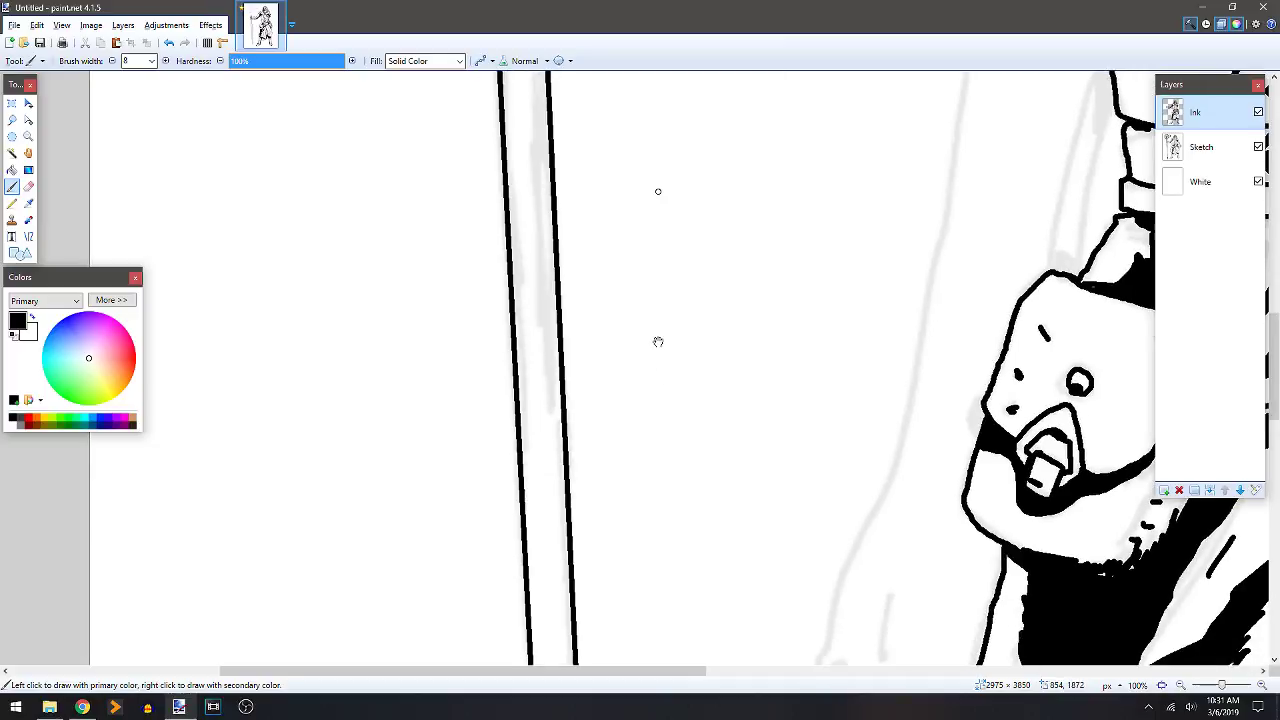
scroll(660, 340, up, 6)
scroll(677, 337, up, 8)
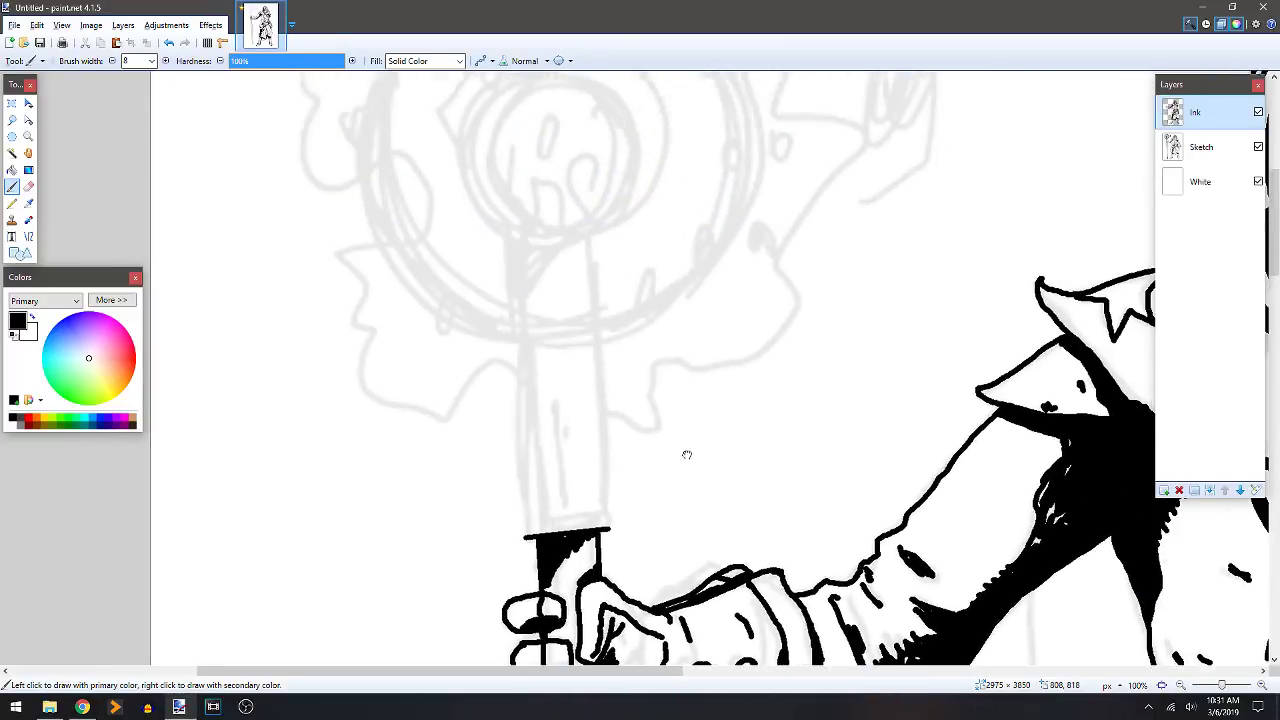
ctrl+scroll(616, 295, down, 1)
drag(686, 362, 634, 311)
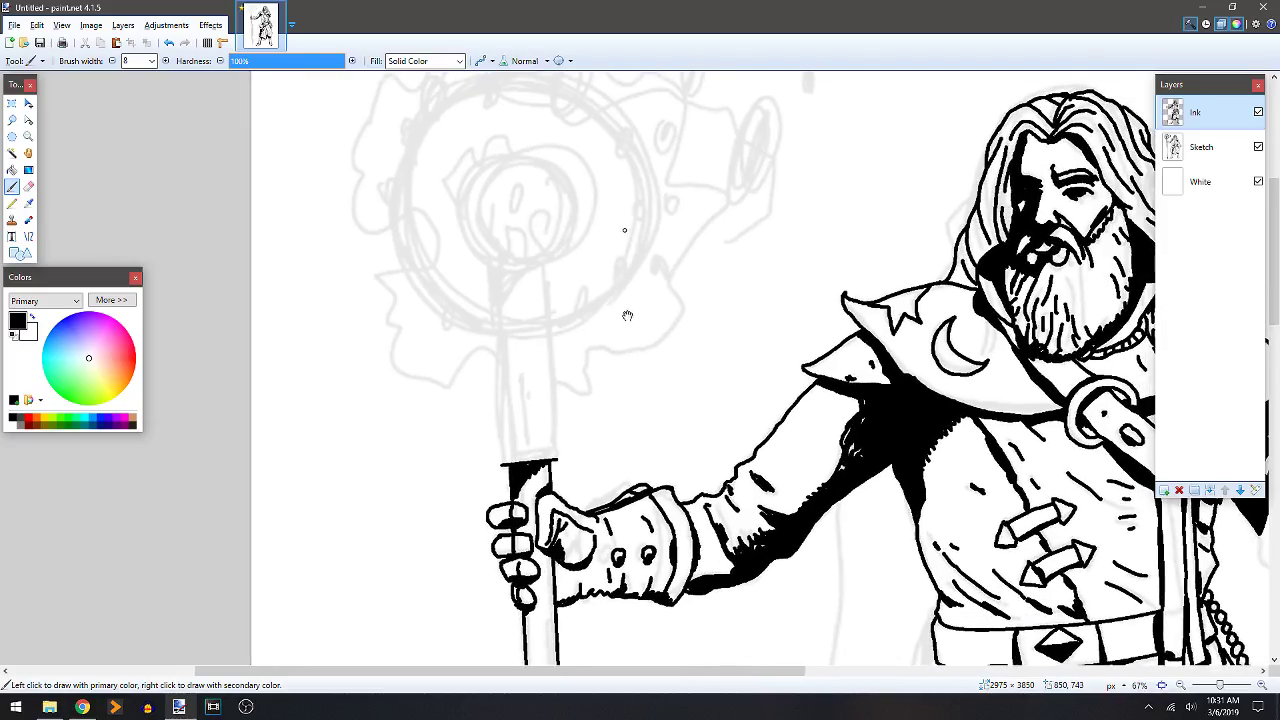
ctrl+scroll(563, 331, up, 1)
scroll(578, 393, up, 1)
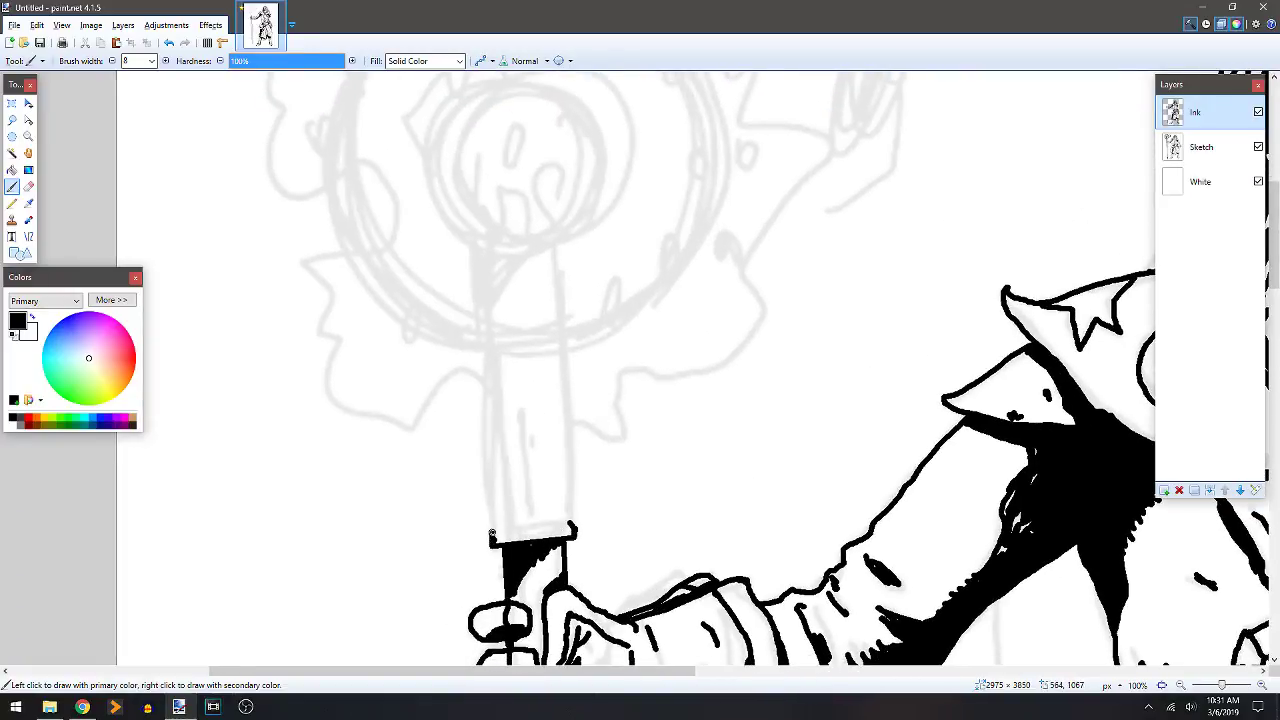
mouse_move(480, 362)
mouse_down()
mouse_move(503, 486)
mouse_move(497, 532)
mouse_up()
key(ctrl+z)
mouse_move(476, 358)
mouse_down()
mouse_move(502, 432)
mouse_move(499, 532)
mouse_up()
mouse_move(588, 346)
mouse_down()
mouse_move(562, 413)
mouse_move(572, 522)
mouse_up()
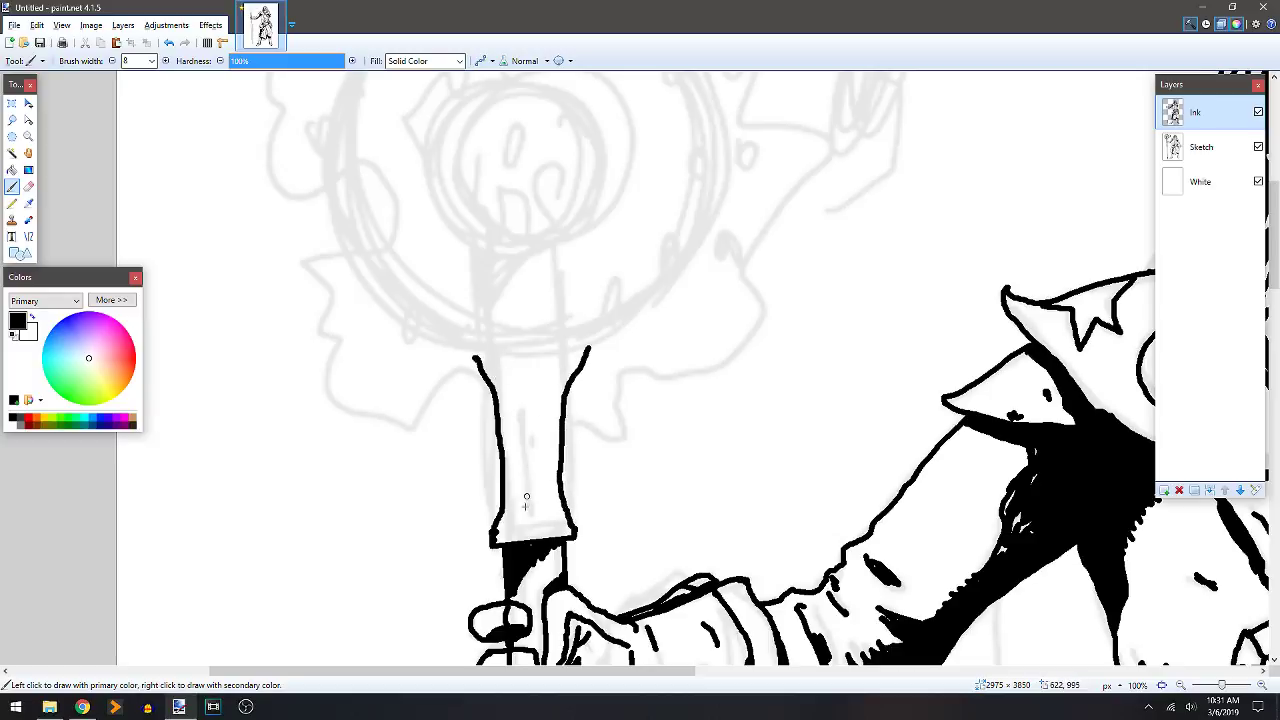
Ink the socket's base bands, surface dashes, curved top rim and pointed ornament with a small ring, undoing an unwanted stroke.
mouse_move(498, 531)
mouse_down()
mouse_move(568, 522)
mouse_move(522, 462)
mouse_move(516, 402)
mouse_move(540, 420)
mouse_move(543, 492)
mouse_up()
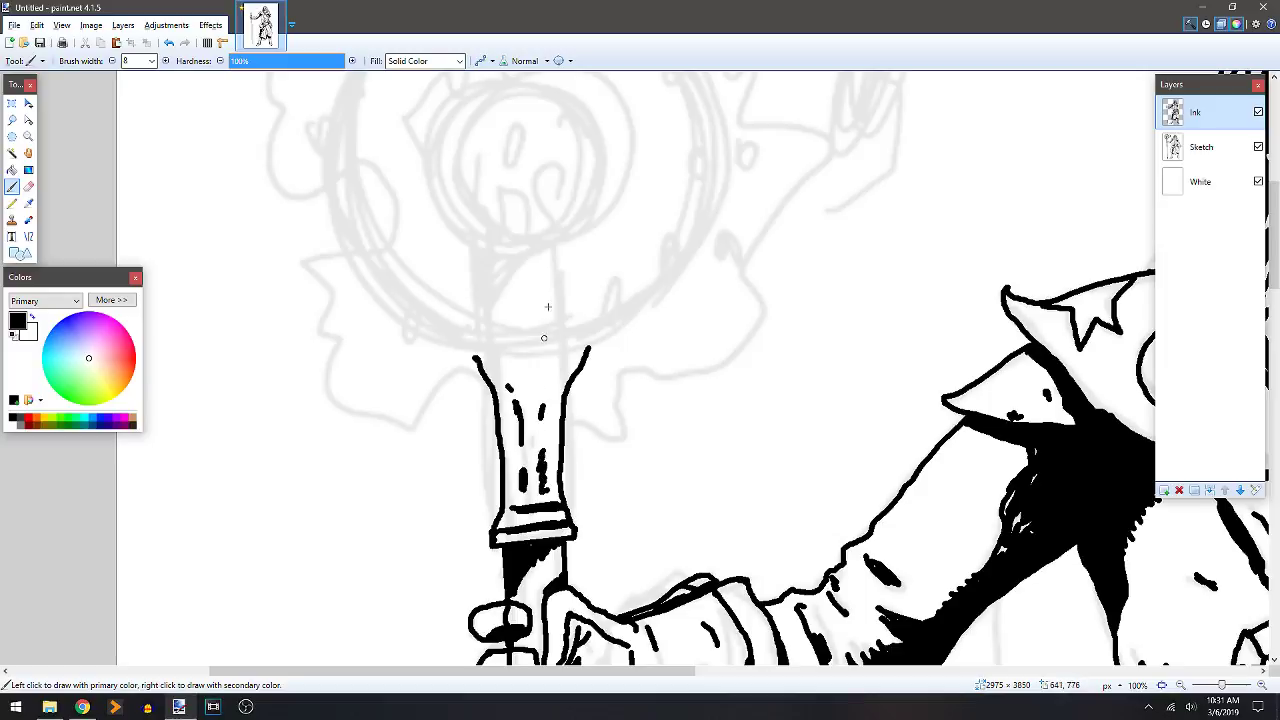
scroll(546, 323, up, 1)
scroll(546, 323, left, 1)
mouse_move(486, 368)
mouse_down()
mouse_move(610, 360)
mouse_move(506, 378)
mouse_move(549, 388)
mouse_move(533, 403)
mouse_move(550, 436)
mouse_move(576, 372)
mouse_move(534, 426)
mouse_move(520, 401)
mouse_move(595, 383)
mouse_up()
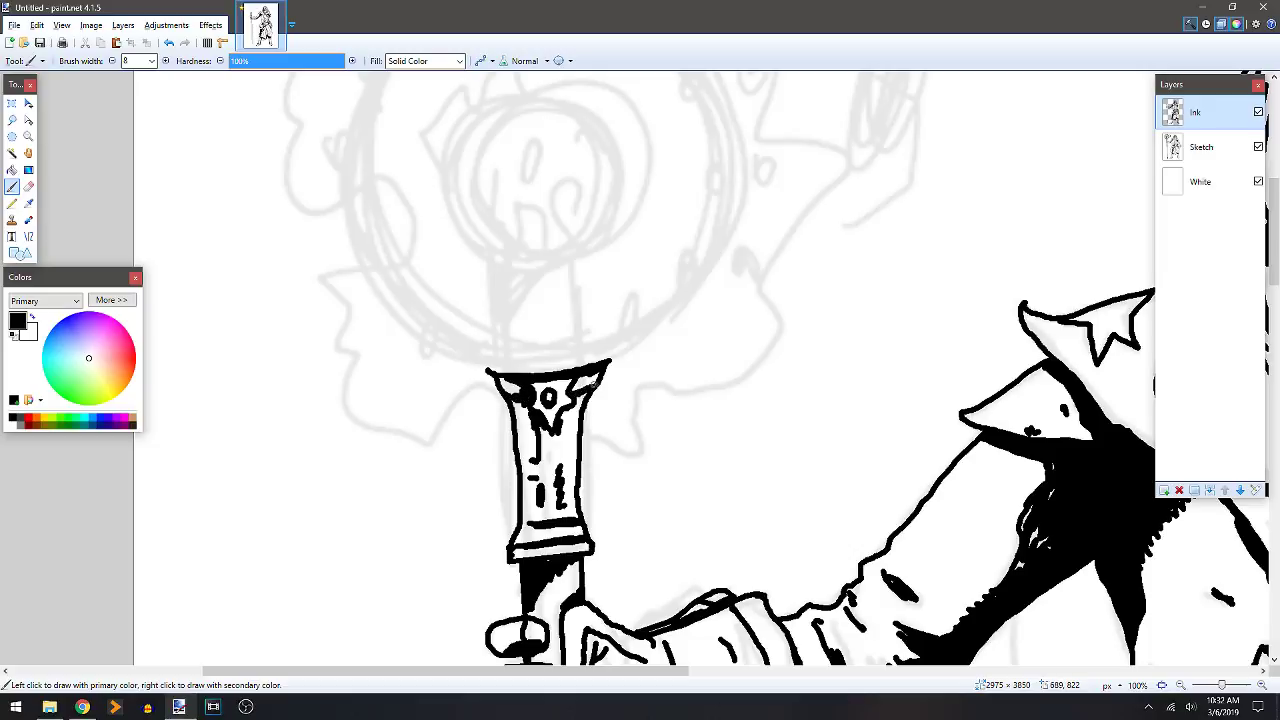
key(ctrl+z)
mouse_move(570, 252)
mouse_down()
mouse_move(557, 371)
mouse_move(515, 372)
mouse_up()
Draw an outlined circle about 529 px across and position it on top of the staff's socket.
click(23, 254)
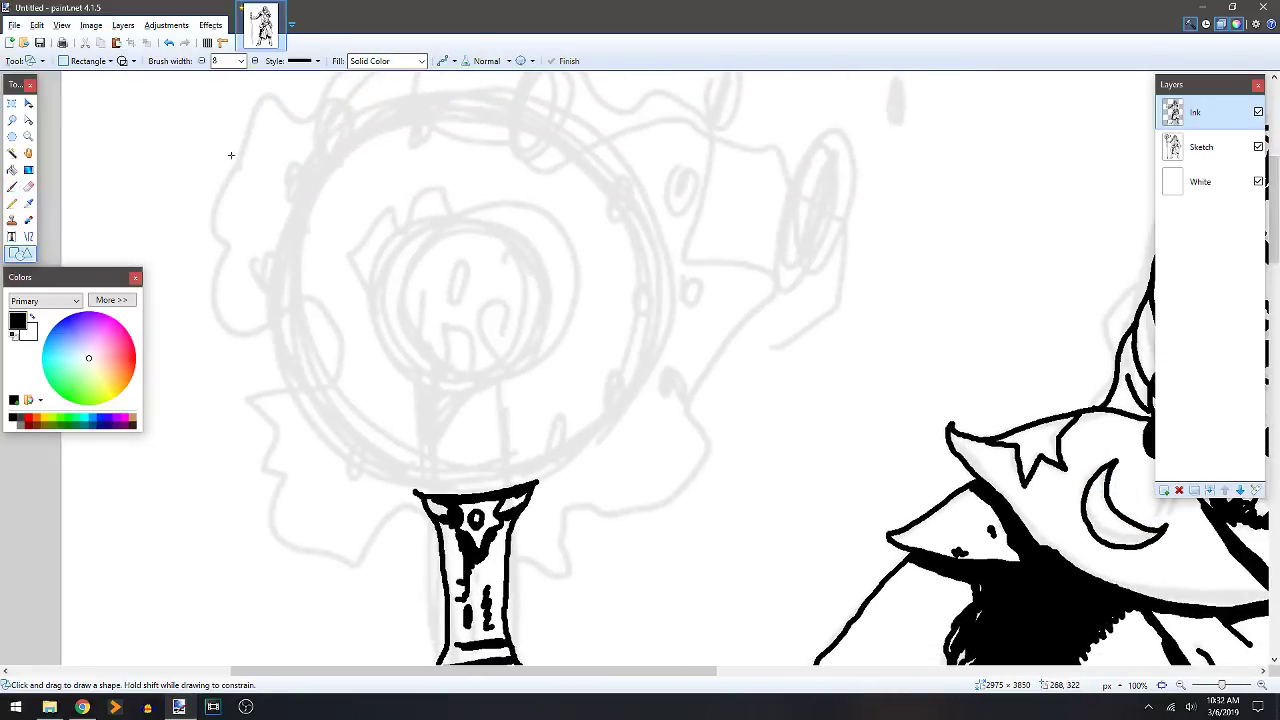
click(90, 61)
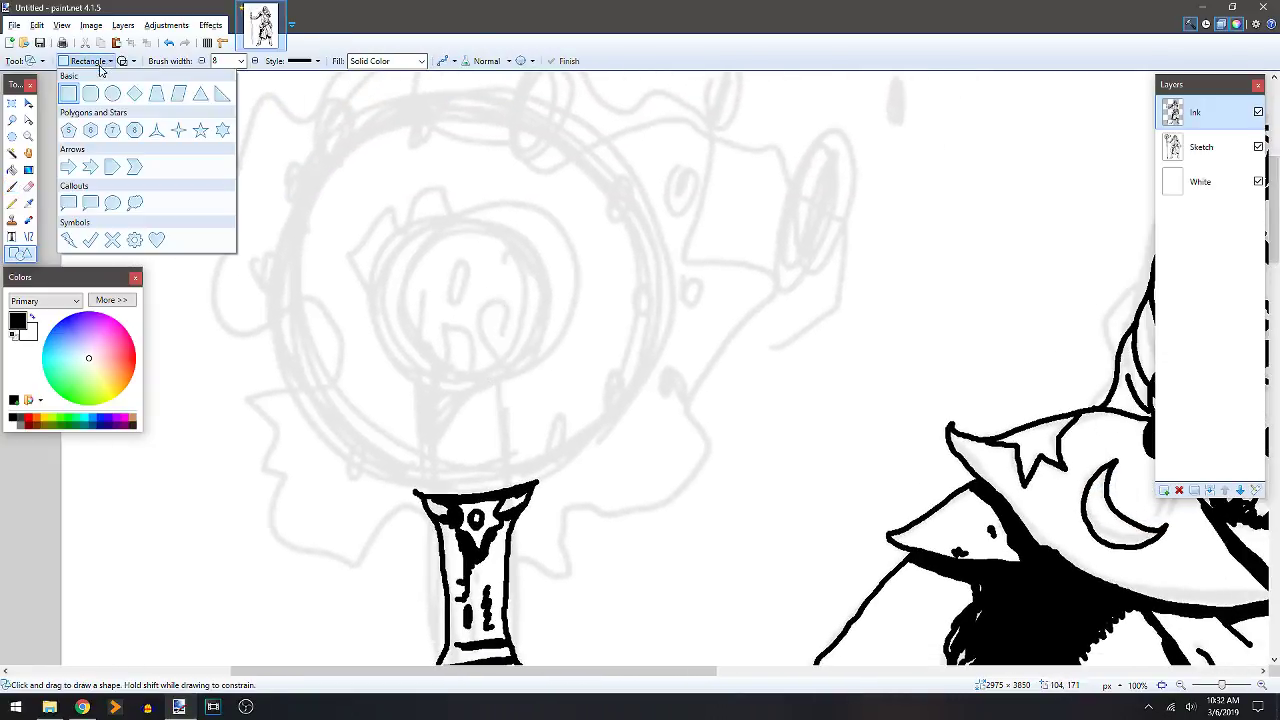
click(112, 94)
drag(288, 146, 663, 517)
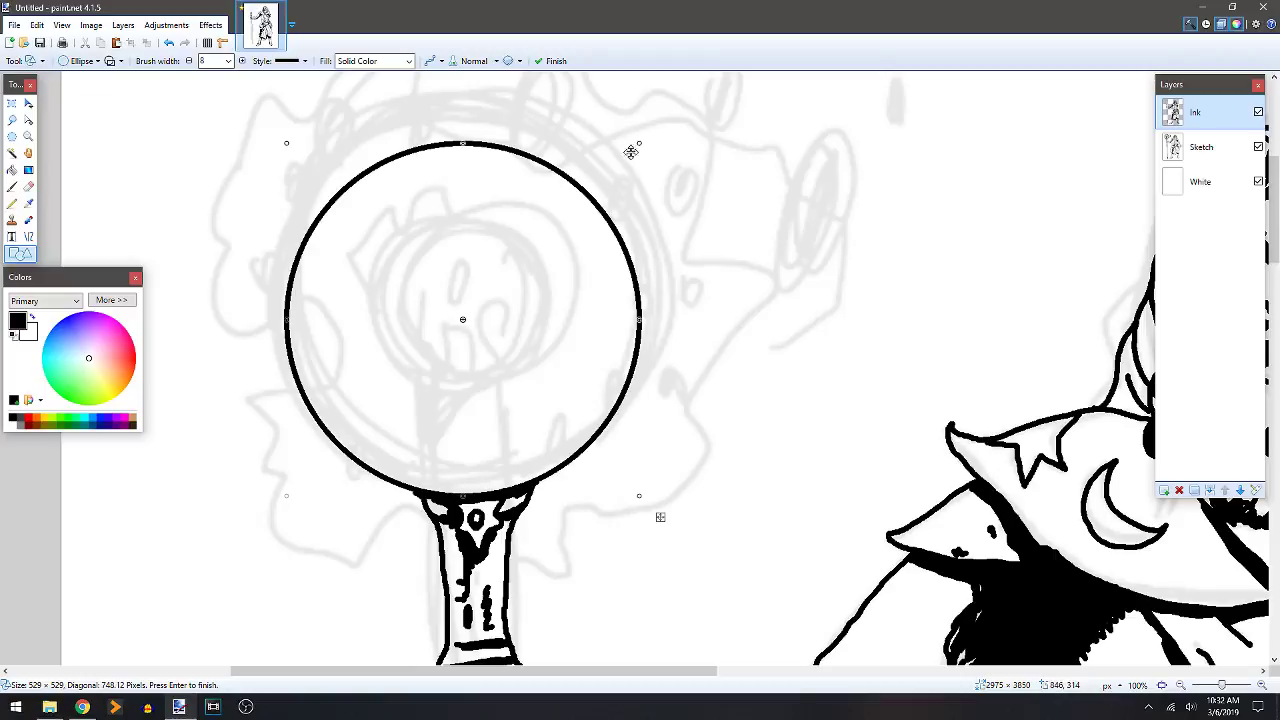
key(Return)
drag(571, 328, 565, 331)
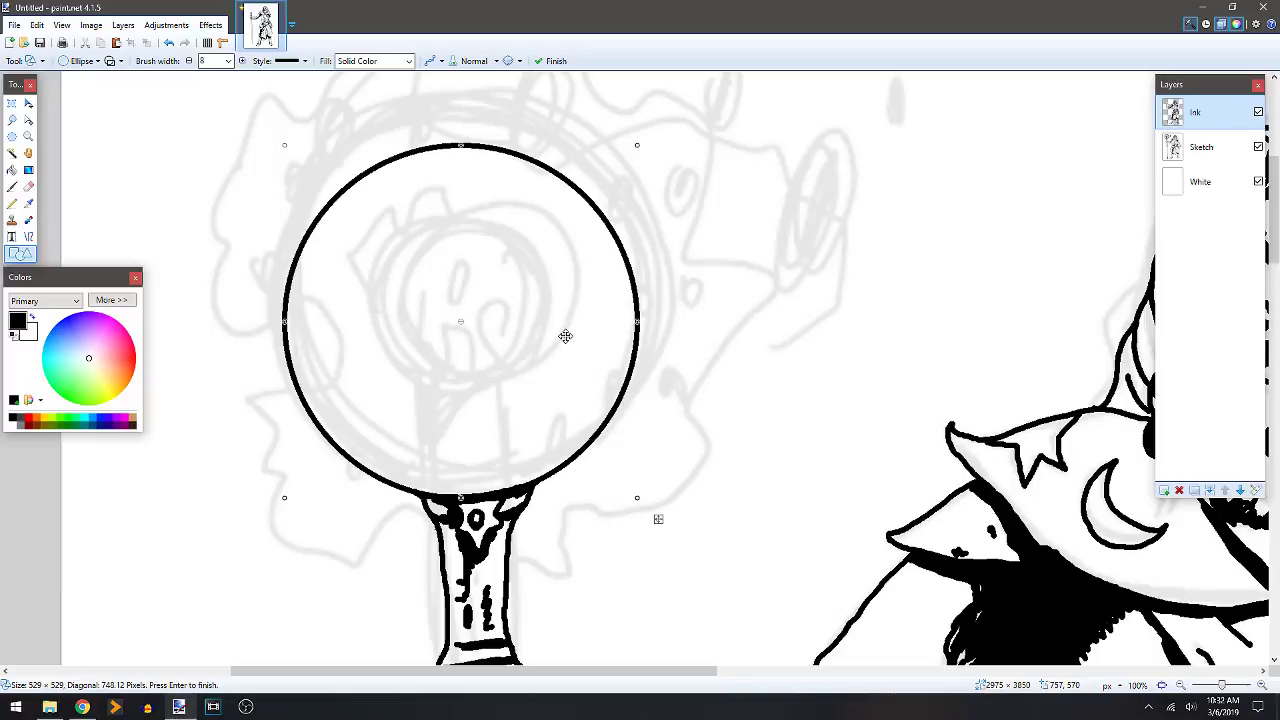
Rotate the staff-head circle by -4.22° and nudge it to line up centrally with the shaft.
scroll(502, 288, down, 3)
scroll(502, 288, down, 1)
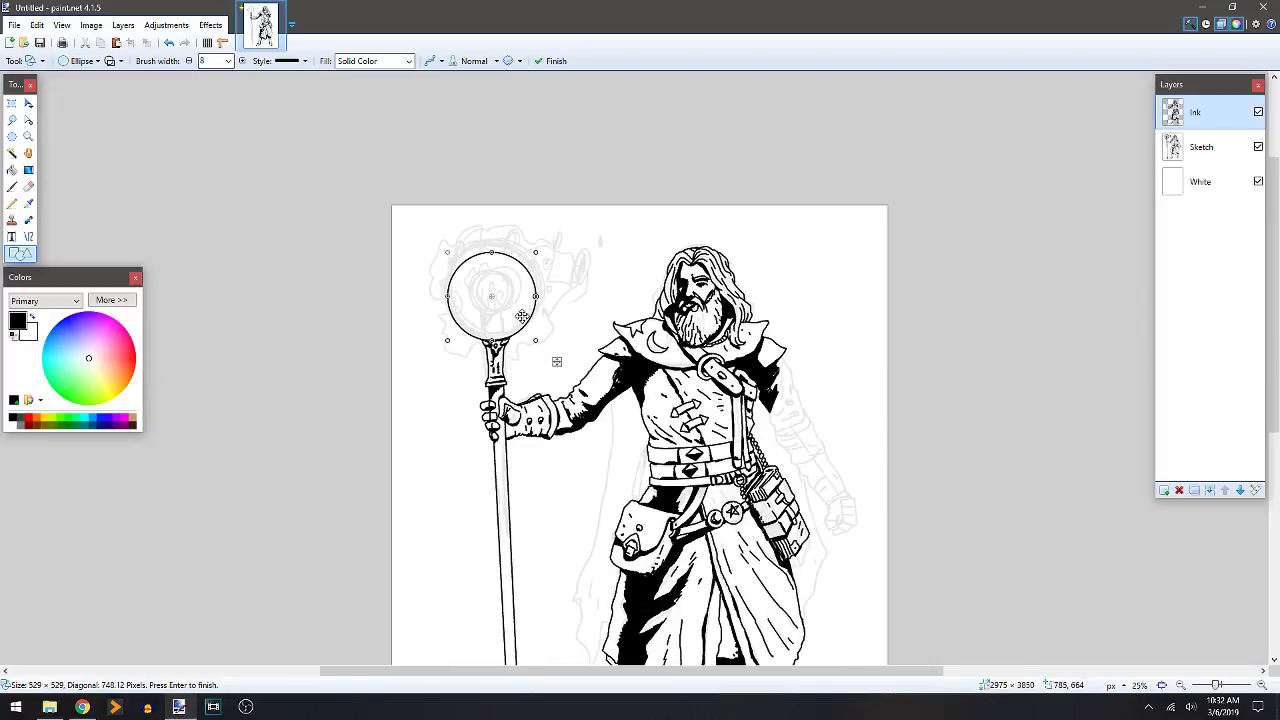
key(Return)
drag(519, 310, 521, 308)
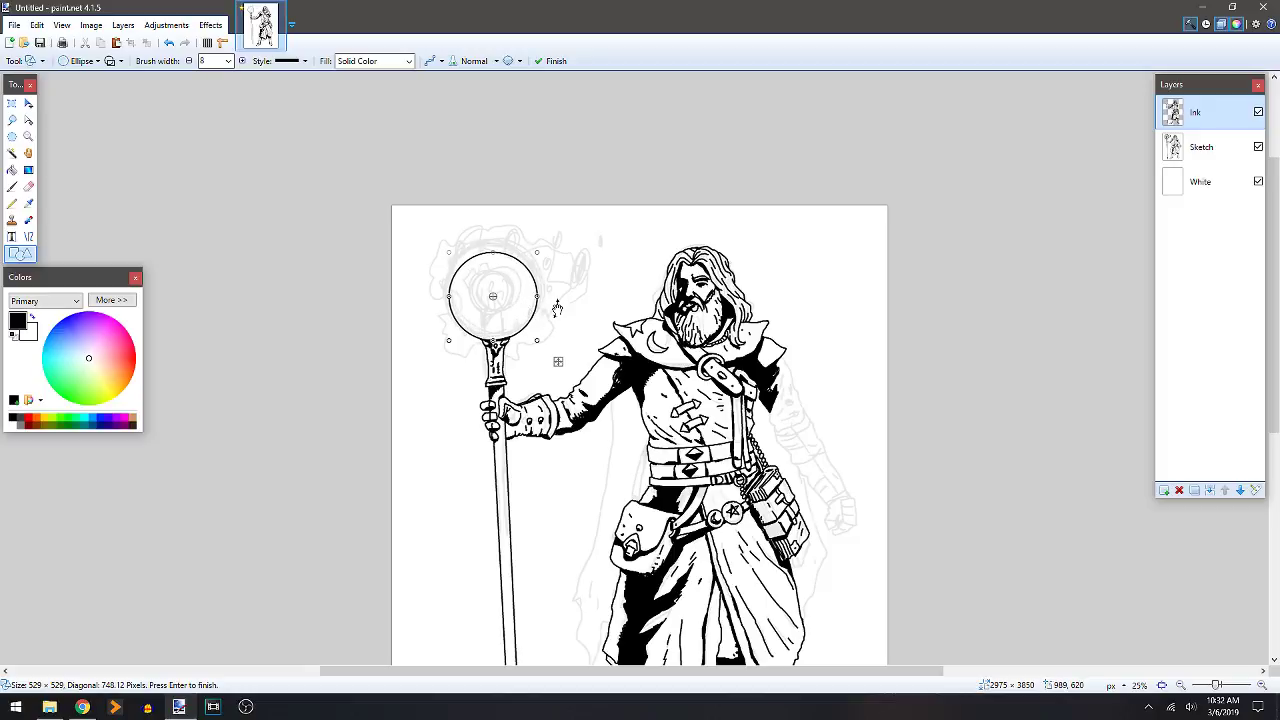
scroll(556, 307, up, 3)
drag(485, 416, 503, 400)
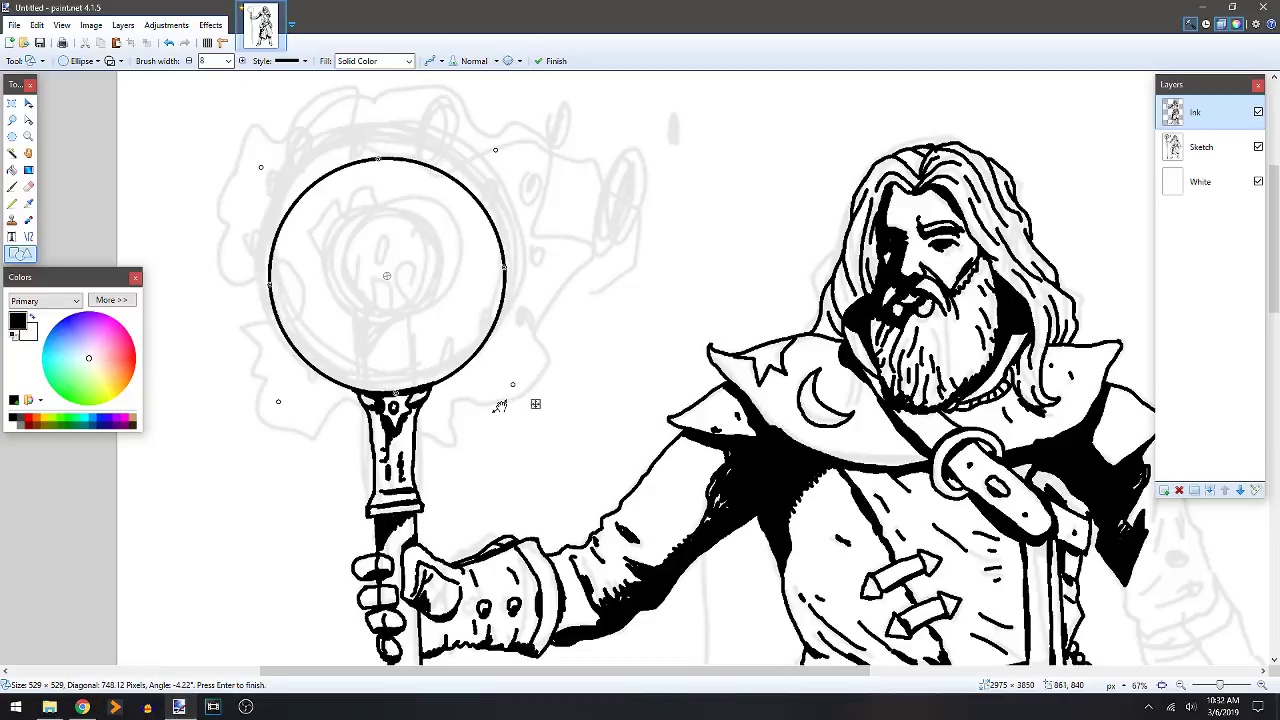
drag(470, 294, 466, 294)
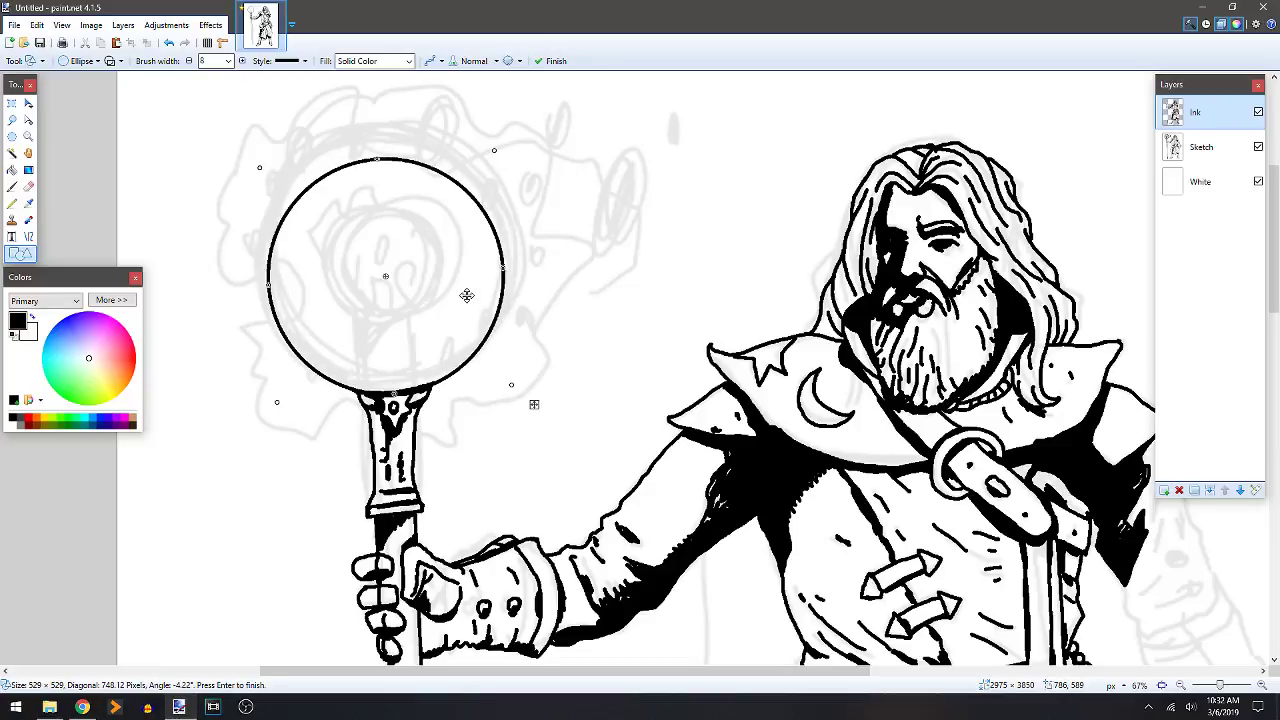
scroll(458, 236, down, 5)
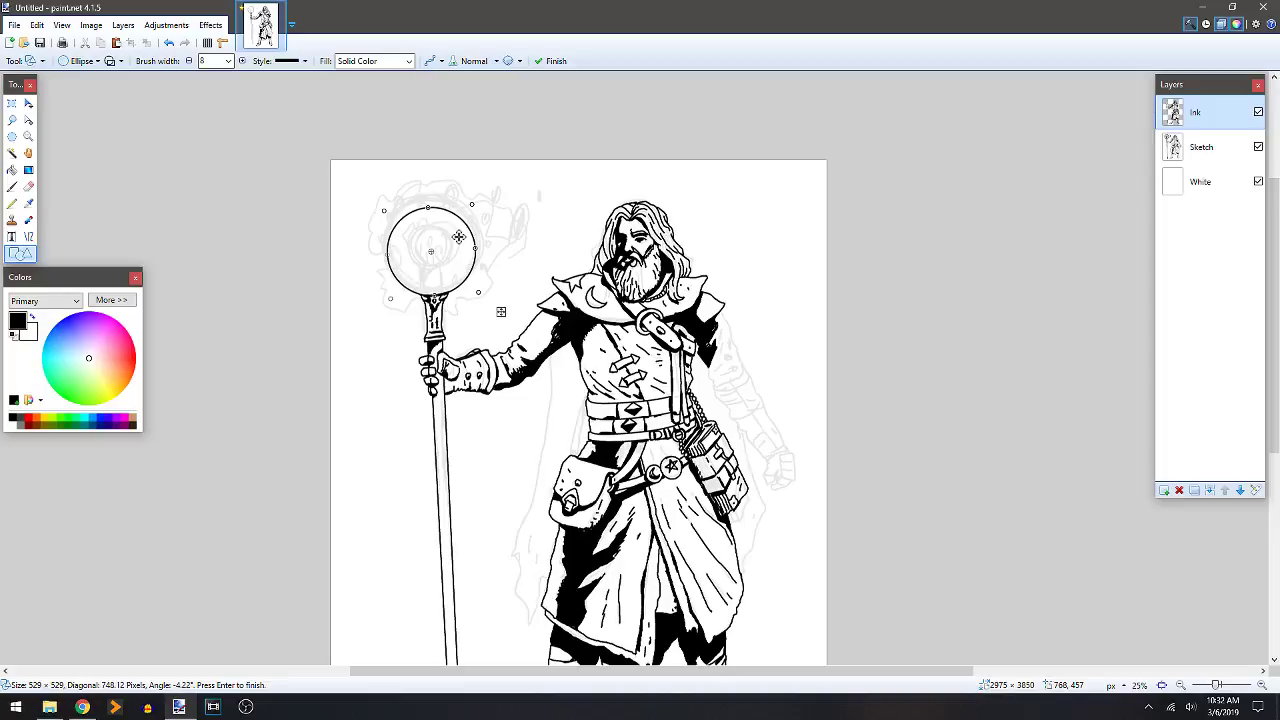
scroll(458, 236, up, 5)
key(Return)
Draw a smaller circle inside the staff-head circle, shrink it to about 247 px across, and position it slightly above centre.
drag(451, 277, 588, 311)
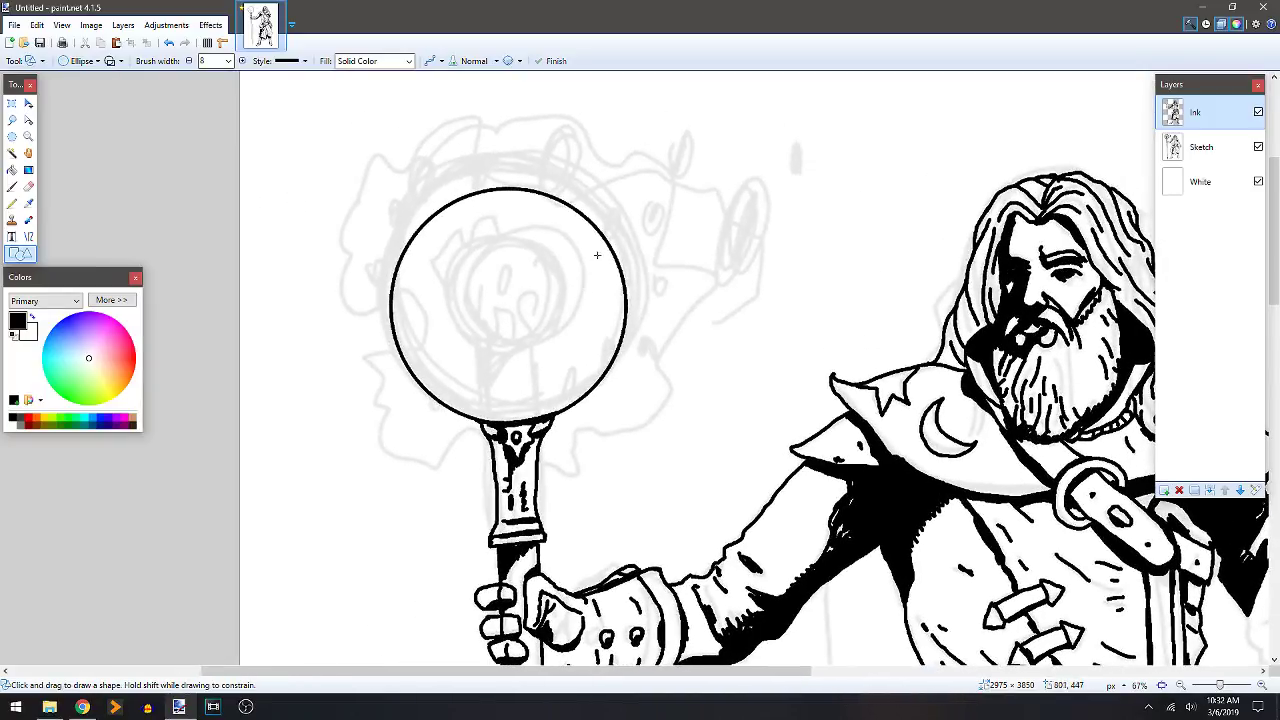
drag(434, 233, 605, 404)
drag(557, 323, 543, 303)
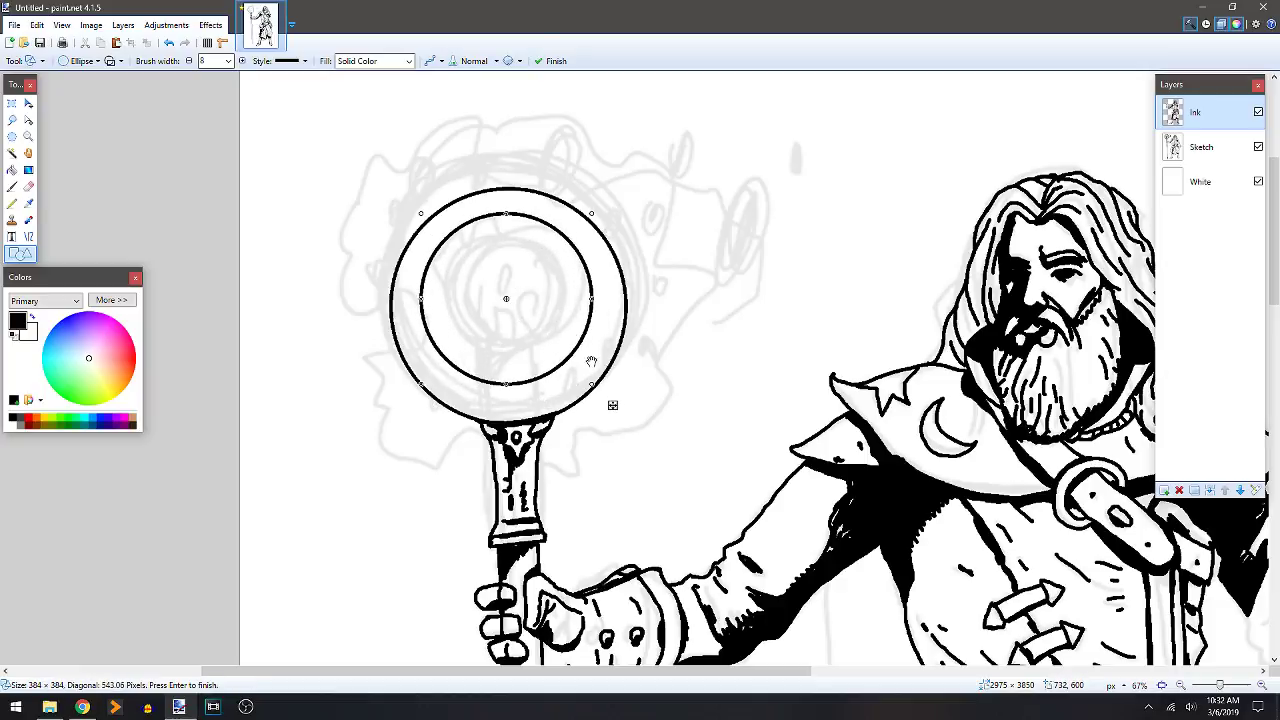
drag(597, 392, 537, 297)
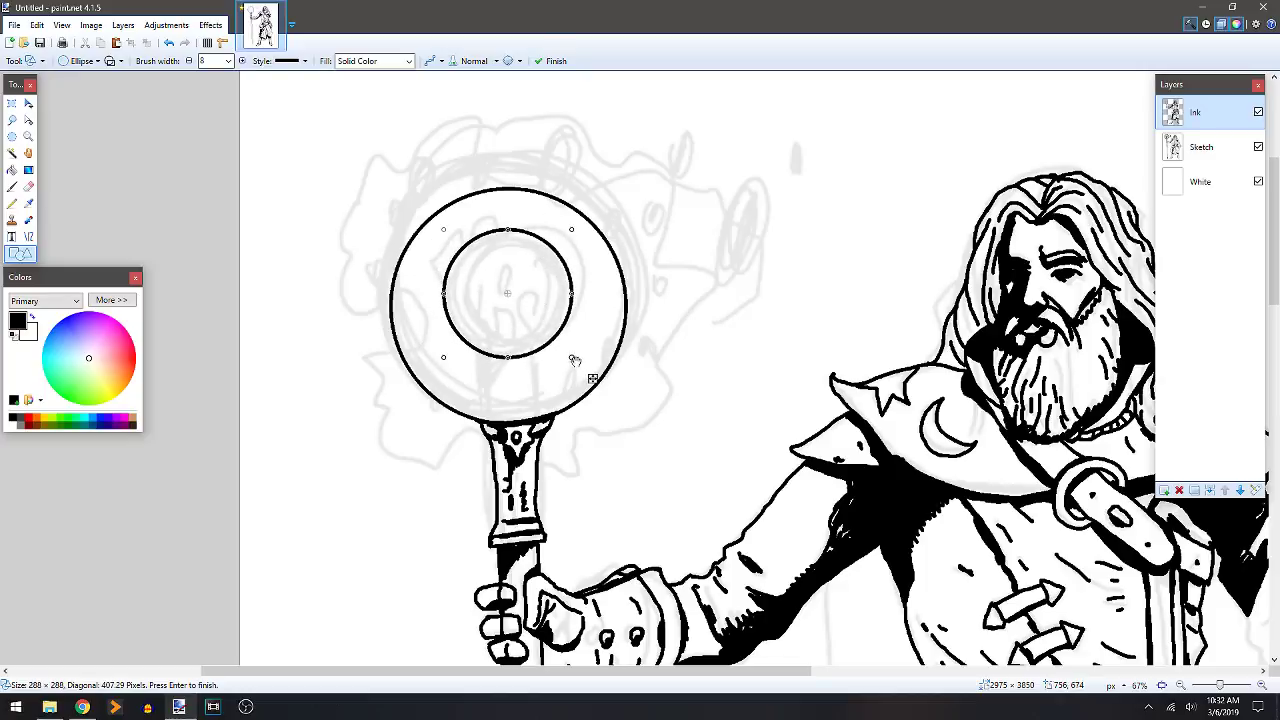
drag(570, 359, 552, 340)
drag(526, 292, 538, 305)
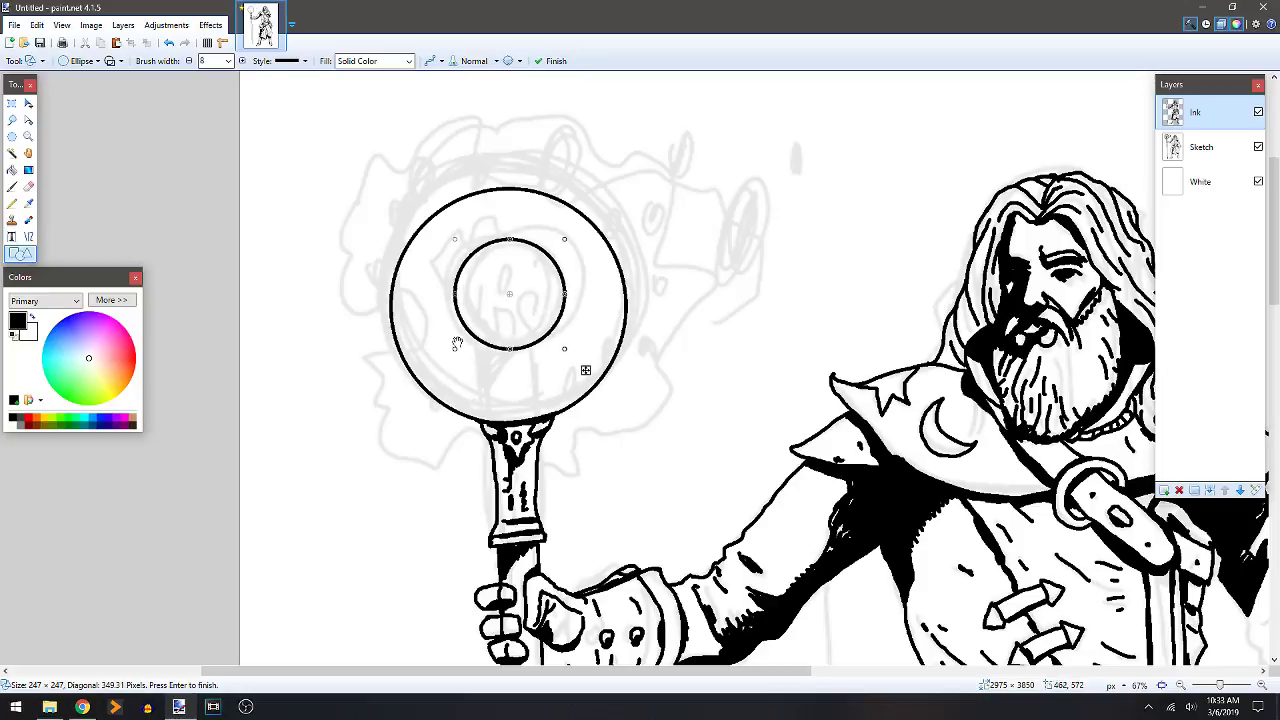
drag(560, 351, 565, 349)
drag(530, 296, 537, 304)
Ink dark spots on the small inner orb and outline and fill a jagged crescent shadow along its right side.
key(b)
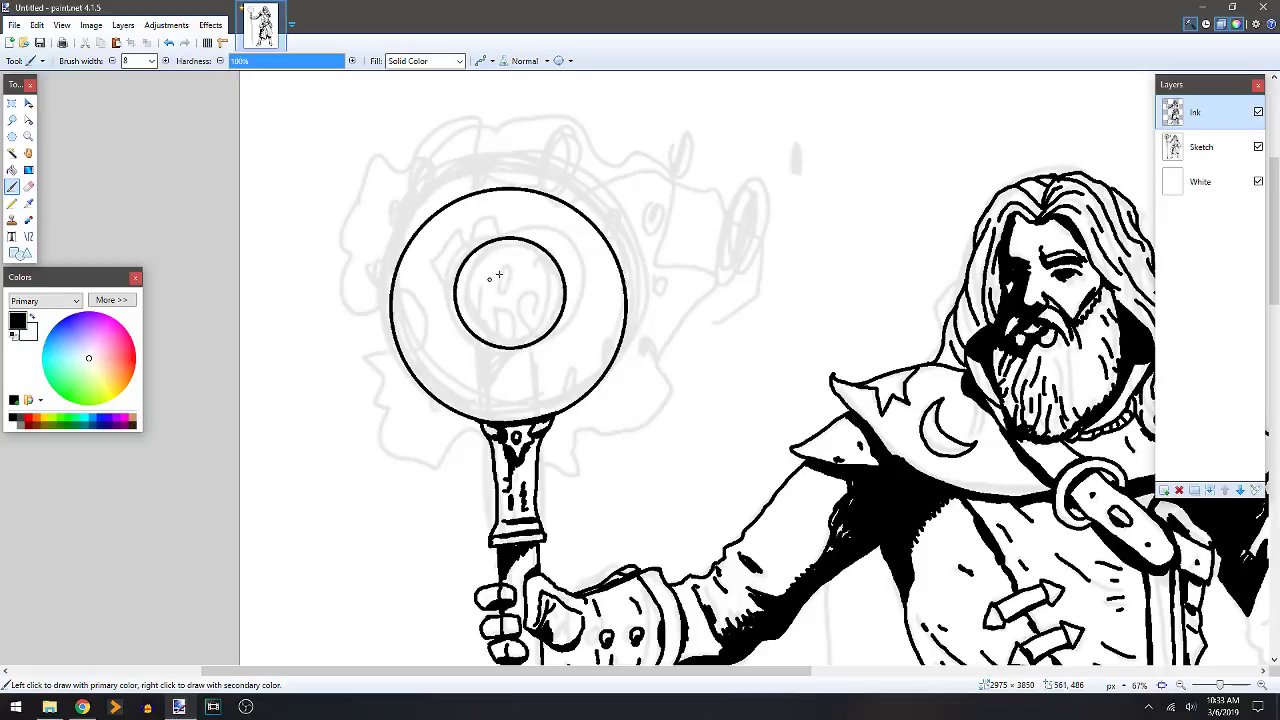
drag(492, 324, 488, 335)
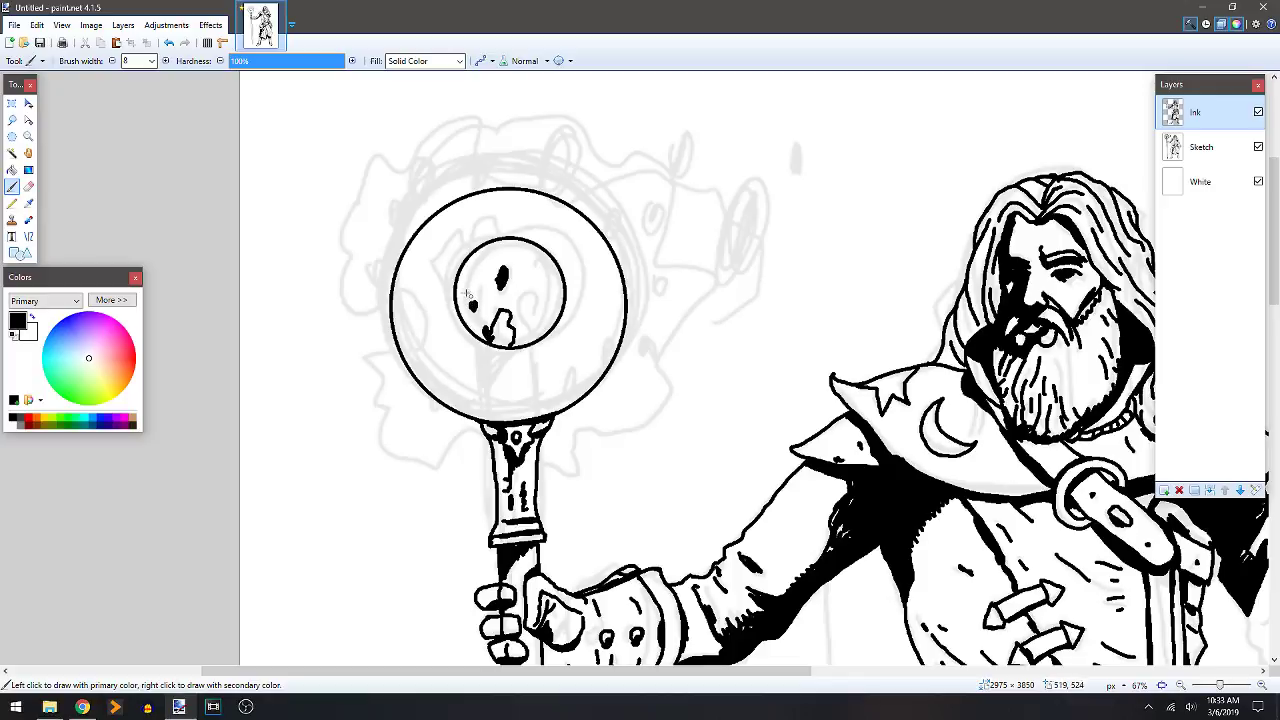
mouse_move(538, 342)
mouse_down()
mouse_move(522, 300)
mouse_move(531, 266)
mouse_up()
key(f)
click(522, 306)
key(b)
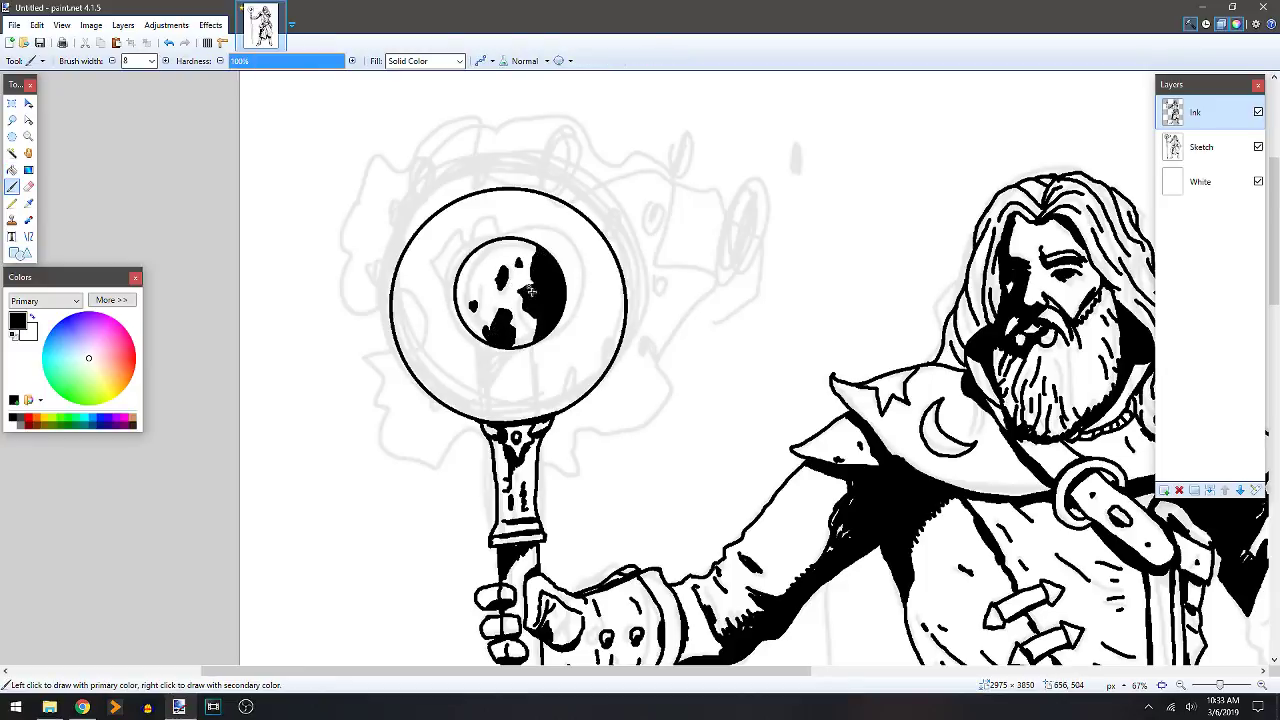
Erase small highlights from the inner orb's right shadow and edge, and ink jagged dark patches along its lower-left rim.
key(e)
mouse_move(538, 307)
mouse_down()
mouse_move(550, 292)
mouse_move(534, 264)
mouse_up()
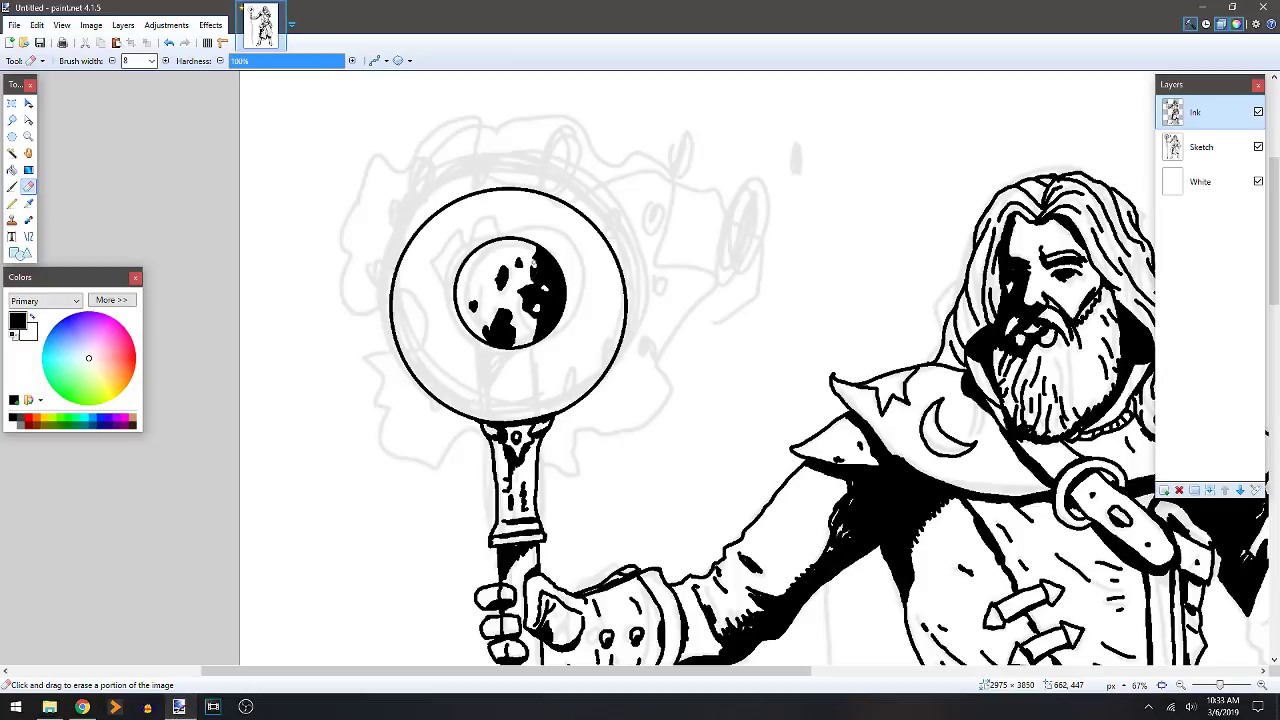
key(b)
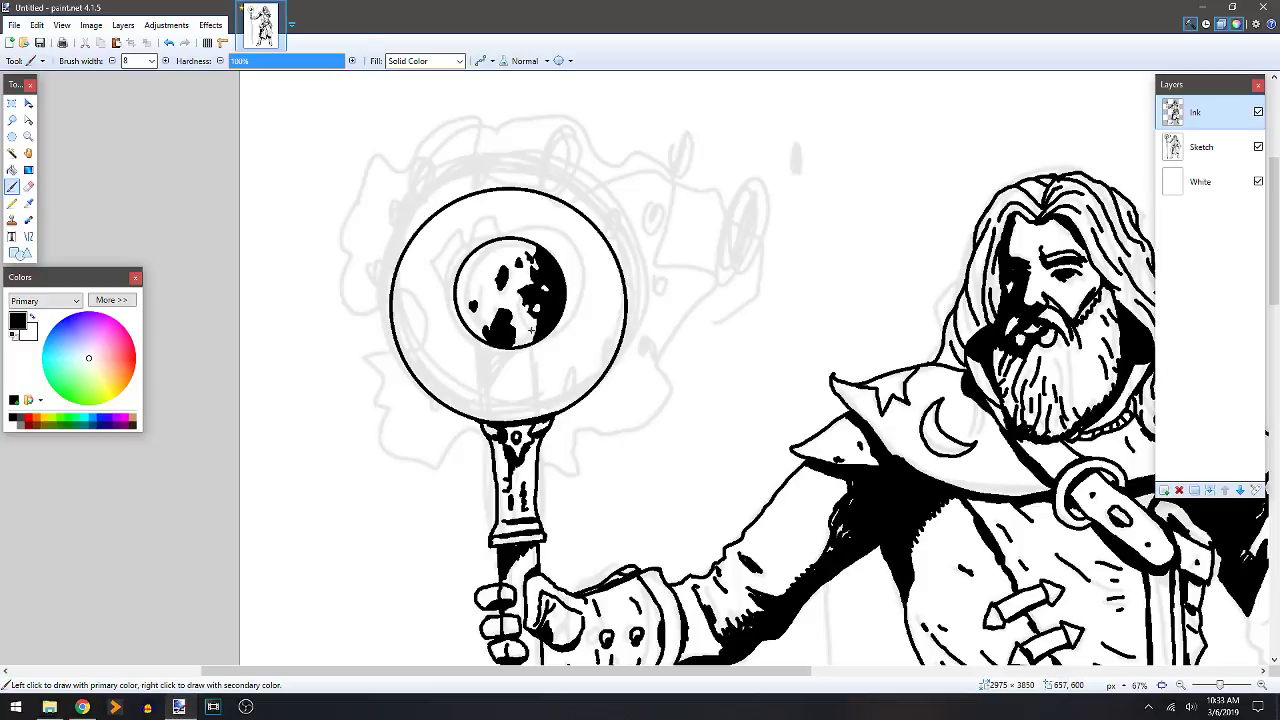
key(e)
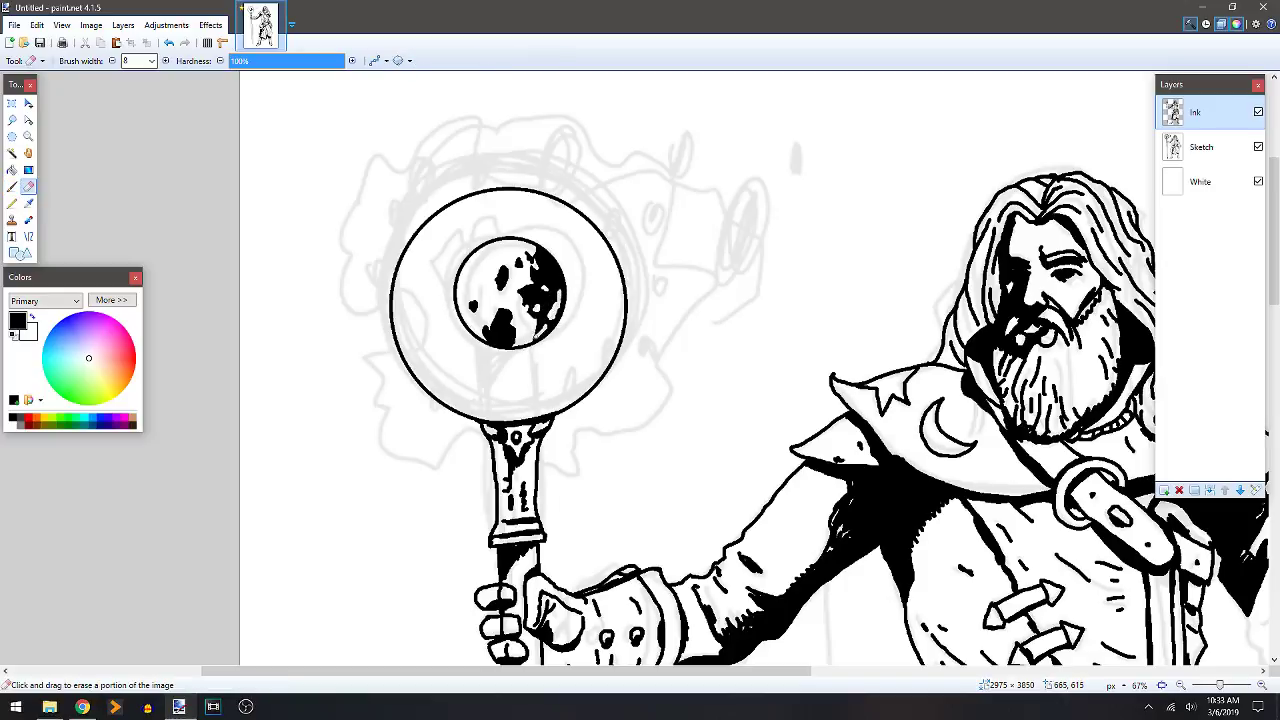
key(b)
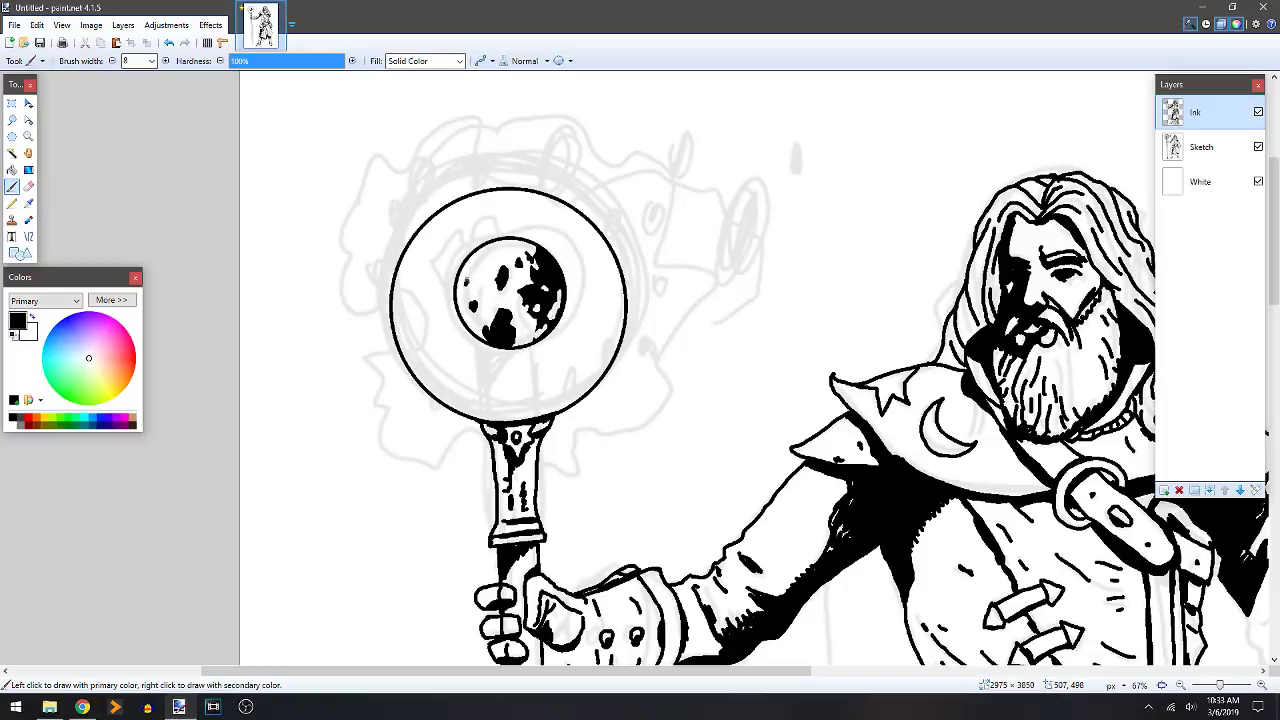
drag(457, 293, 485, 331)
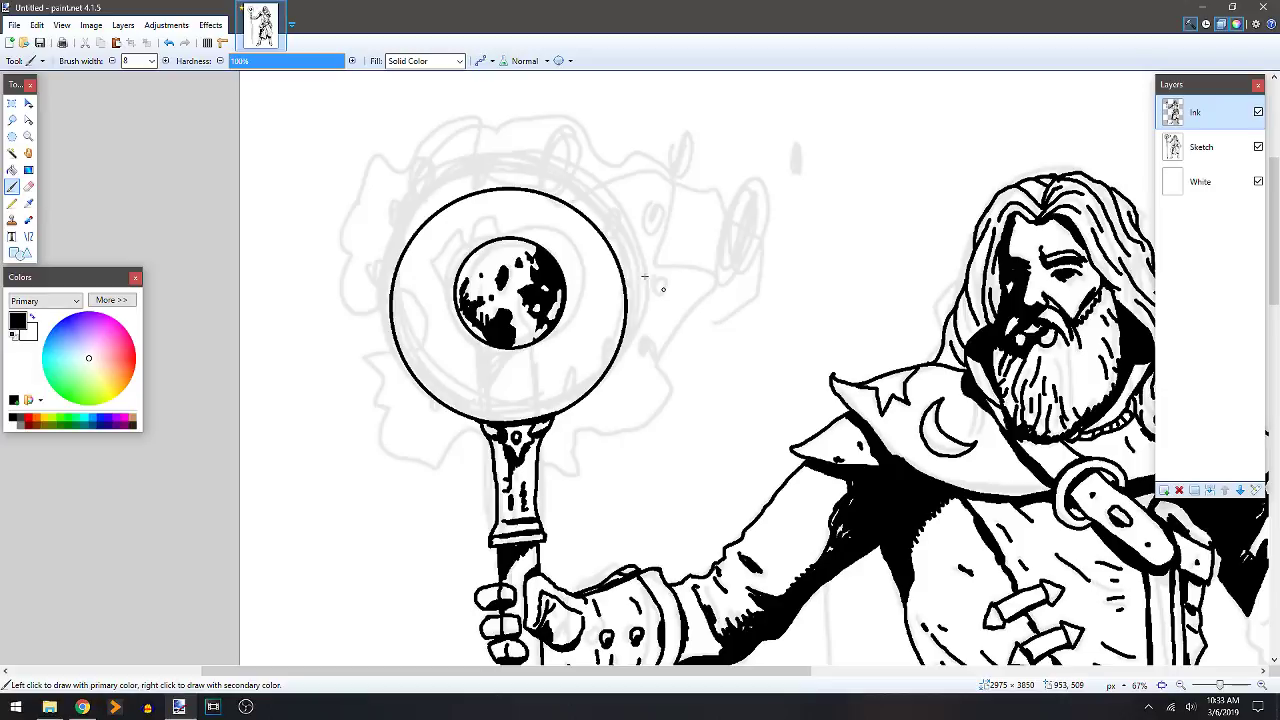
Ink a wavy, flame-like outline around the staff-head circle, with a curling tongue on the right and both ends meeting the socket.
scroll(592, 210, up, 1)
mouse_move(380, 334)
mouse_down()
mouse_move(369, 380)
mouse_move(389, 408)
mouse_move(382, 432)
mouse_move(407, 439)
mouse_move(408, 467)
mouse_move(462, 466)
mouse_up()
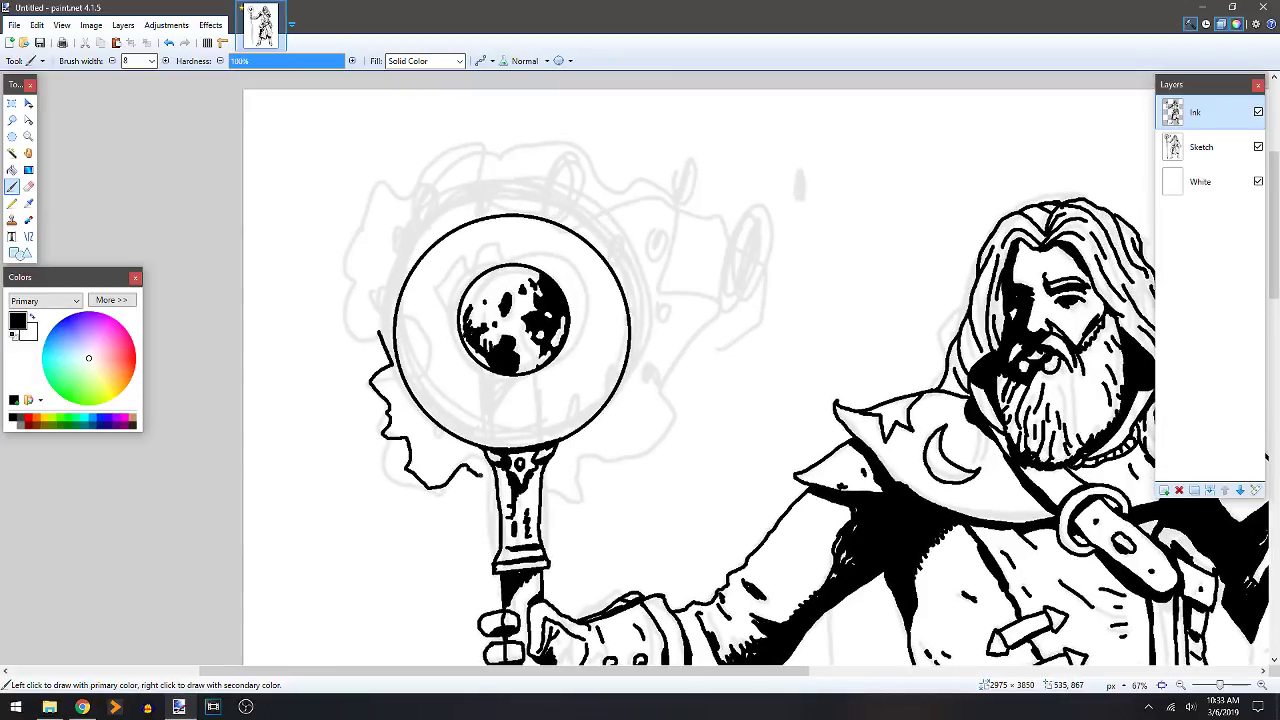
mouse_move(380, 333)
mouse_down()
mouse_move(357, 298)
mouse_move(359, 258)
mouse_move(469, 172)
mouse_move(488, 168)
mouse_move(492, 183)
mouse_move(553, 170)
mouse_move(571, 197)
mouse_move(612, 211)
mouse_move(636, 193)
mouse_move(659, 226)
mouse_move(710, 240)
mouse_move(741, 278)
mouse_move(744, 320)
mouse_move(704, 354)
mouse_move(714, 318)
mouse_move(687, 323)
mouse_move(669, 373)
mouse_move(685, 400)
mouse_move(661, 443)
mouse_move(582, 455)
mouse_move(578, 488)
mouse_move(547, 480)
mouse_up()
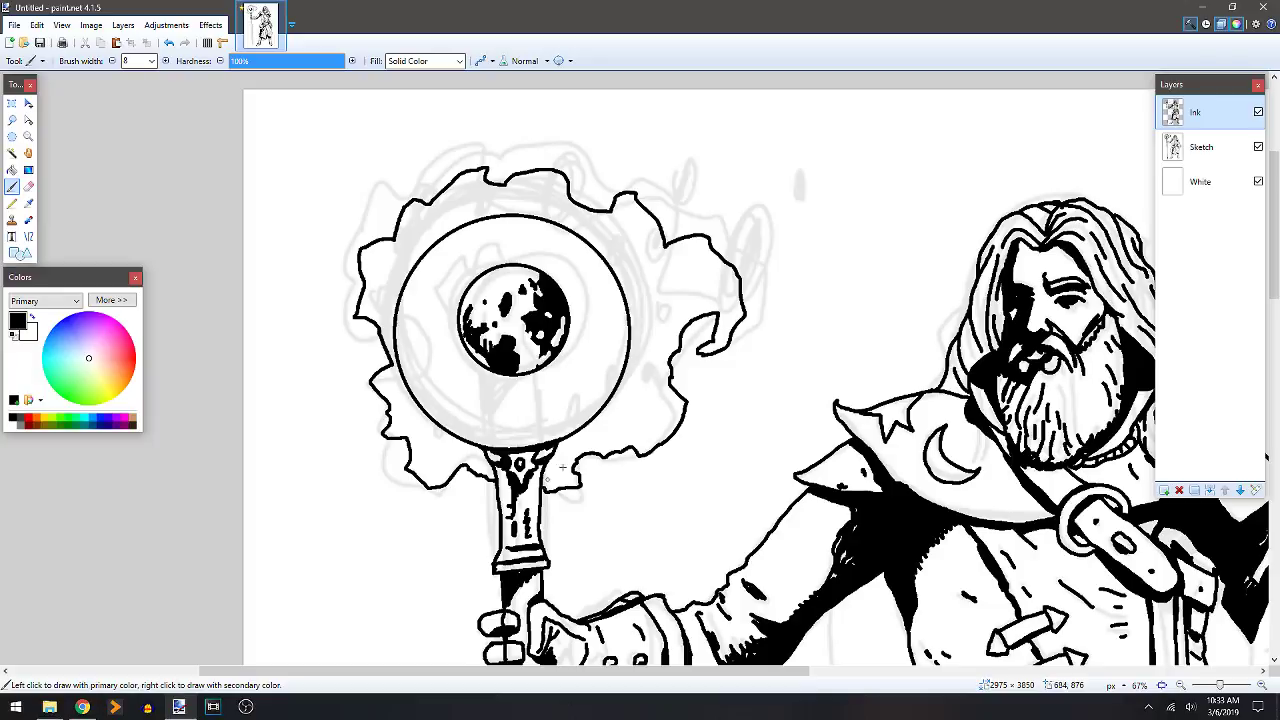
Ink slanted oval embers and small dark specks across the staff-head circle, the flame and the space beyond it.
mouse_move(665, 287)
mouse_down()
mouse_move(672, 276)
mouse_move(663, 285)
mouse_up()
drag(679, 203, 683, 180)
mouse_move(570, 400)
mouse_down()
mouse_move(564, 414)
mouse_move(568, 404)
mouse_up()
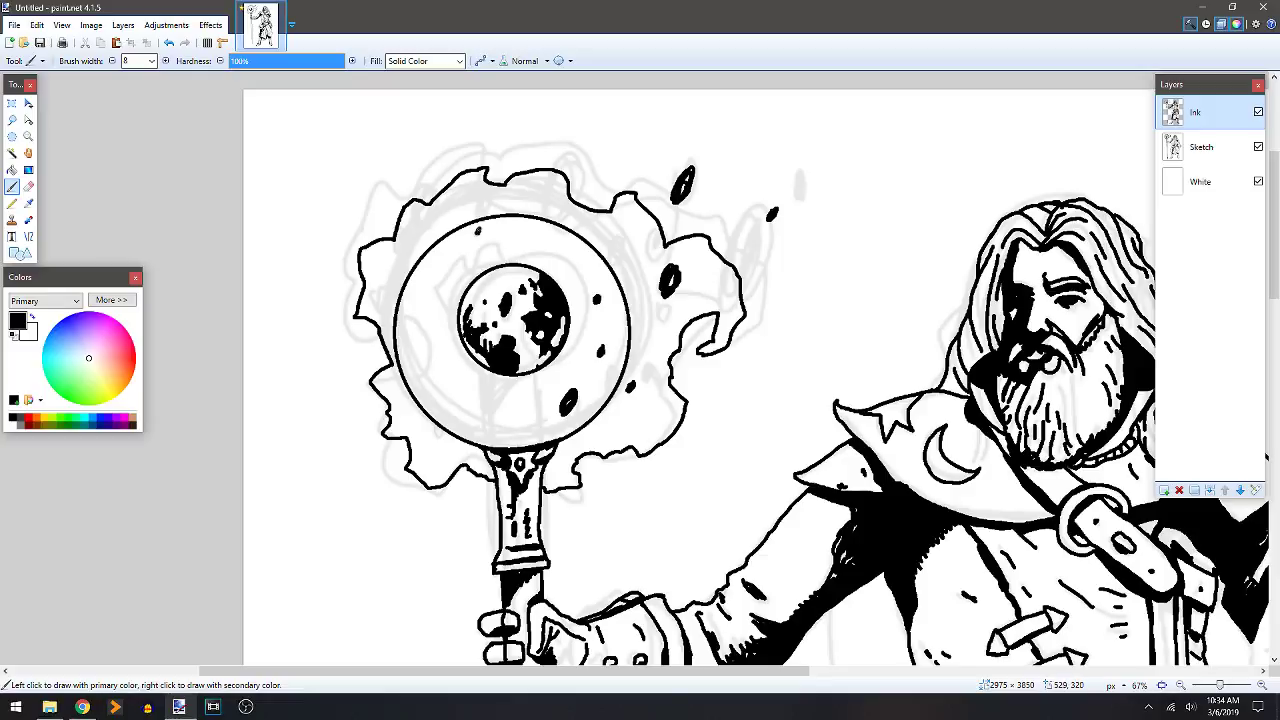
mouse_move(533, 220)
mouse_down()
mouse_move(524, 230)
mouse_move(543, 210)
mouse_up()
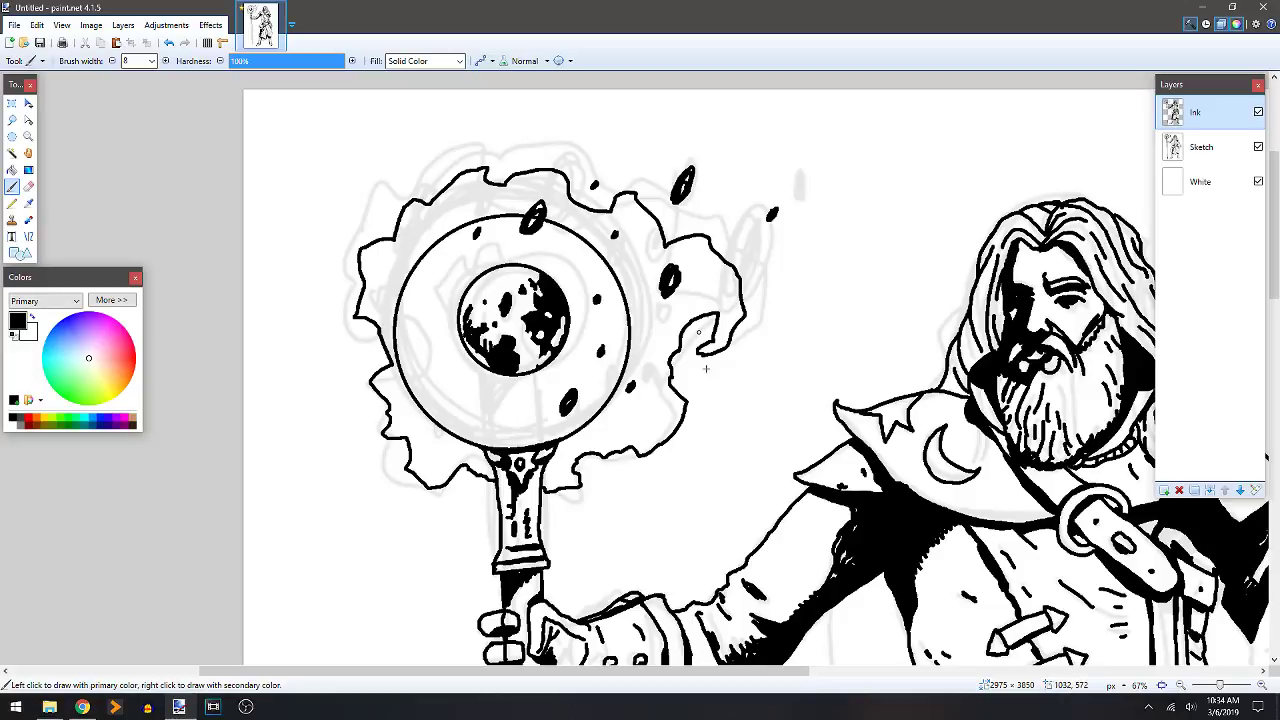
Ink a curved collar band around the bottom end of the staff's shaft.
scroll(563, 383, down, 2)
drag(566, 527, 553, 427)
scroll(531, 397, down, 5)
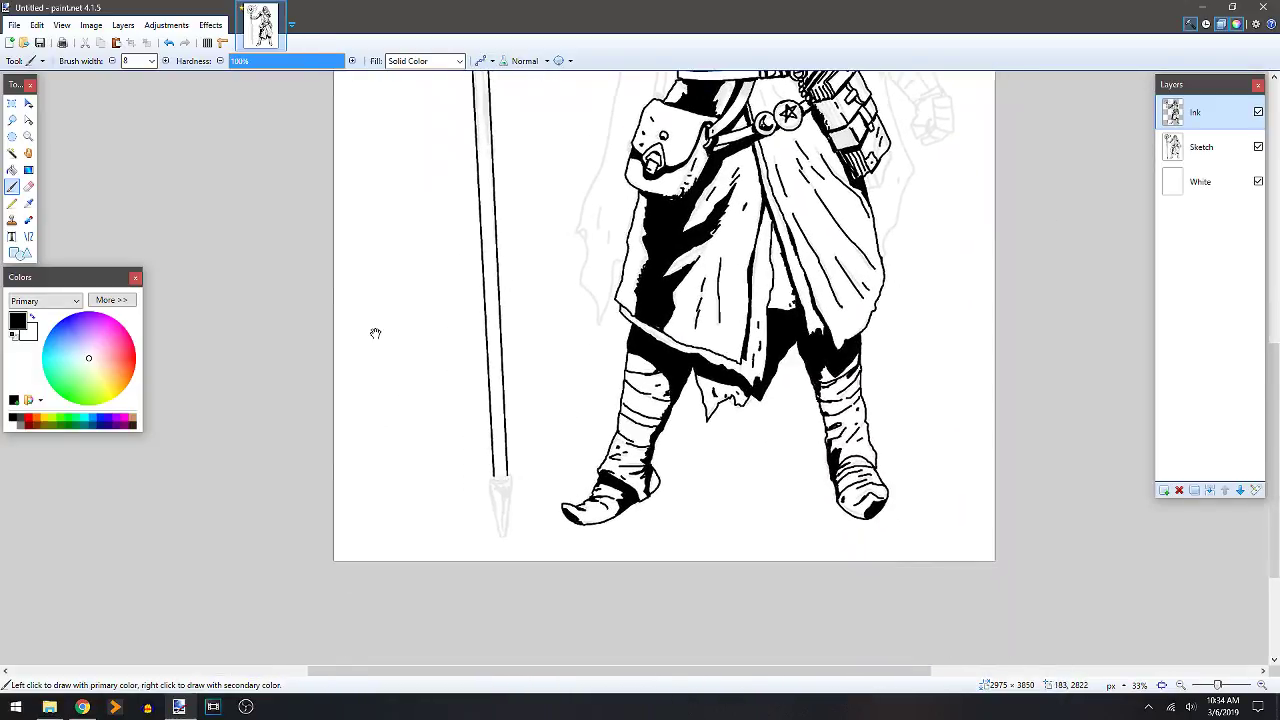
scroll(374, 334, up, 3)
mouse_move(621, 505)
mouse_down()
mouse_move(511, 320)
mouse_move(558, 339)
mouse_move(522, 355)
mouse_move(525, 341)
mouse_move(559, 336)
mouse_move(511, 335)
mouse_move(510, 357)
mouse_move(548, 360)
mouse_move(567, 330)
mouse_move(569, 347)
mouse_move(509, 362)
mouse_up()
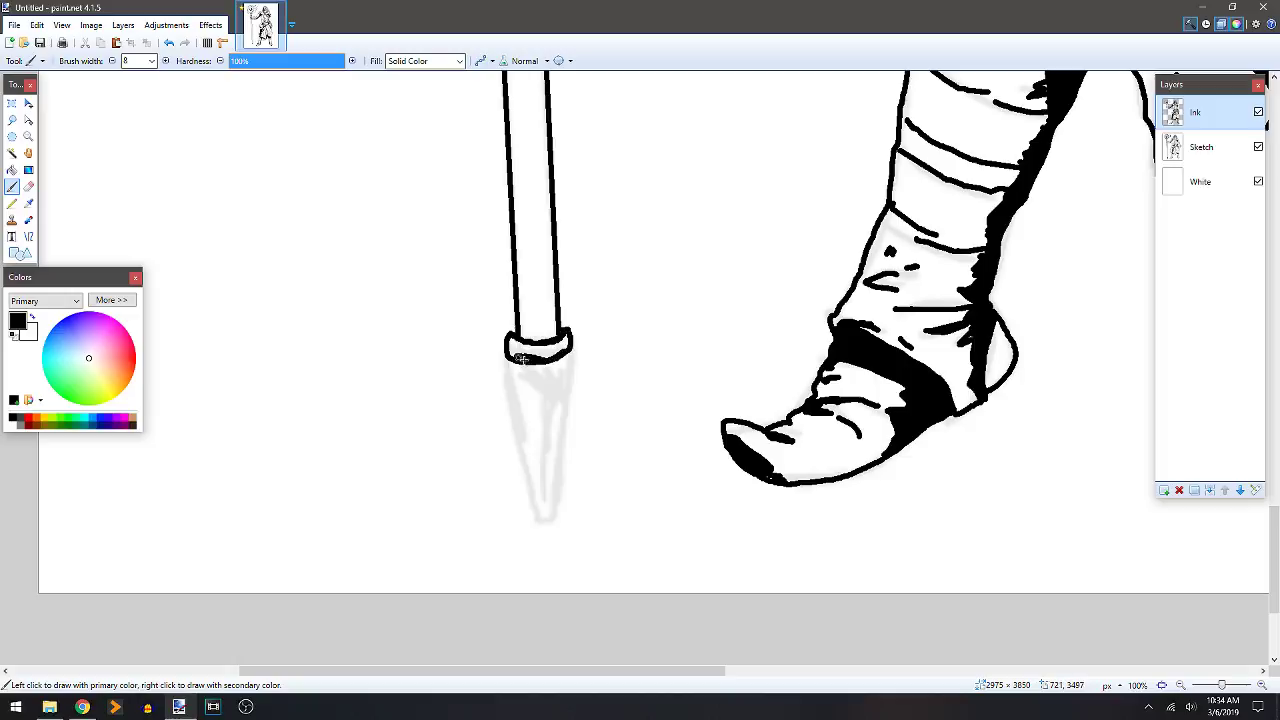
Outline the tapered tip below the staff's collar, undoing and redrawing its right edge.
mouse_move(569, 357)
mouse_down()
mouse_move(512, 398)
mouse_move(530, 503)
mouse_move(542, 521)
mouse_move(557, 504)
mouse_up()
mouse_move(576, 368)
mouse_down()
mouse_move(553, 472)
mouse_move(563, 455)
mouse_move(556, 497)
mouse_move(574, 376)
mouse_move(561, 494)
mouse_up()
key(ctrl+z)
key(ctrl+z)
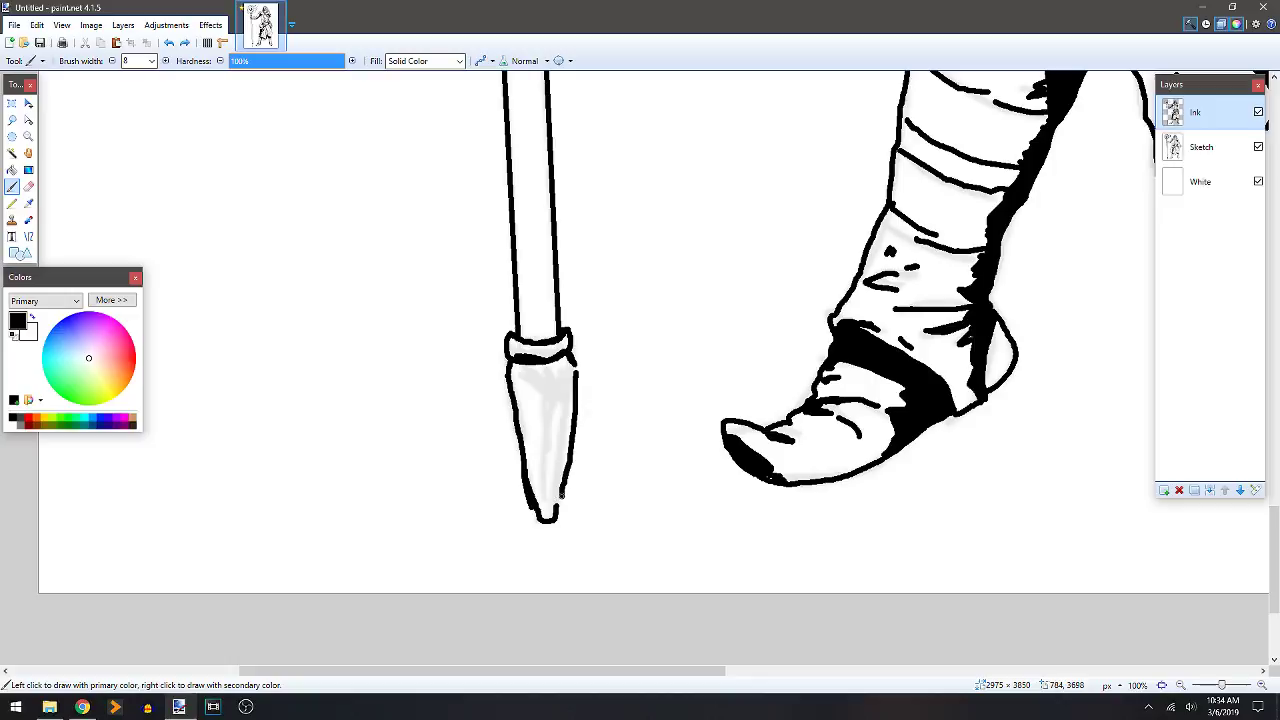
key(ctrl+z)
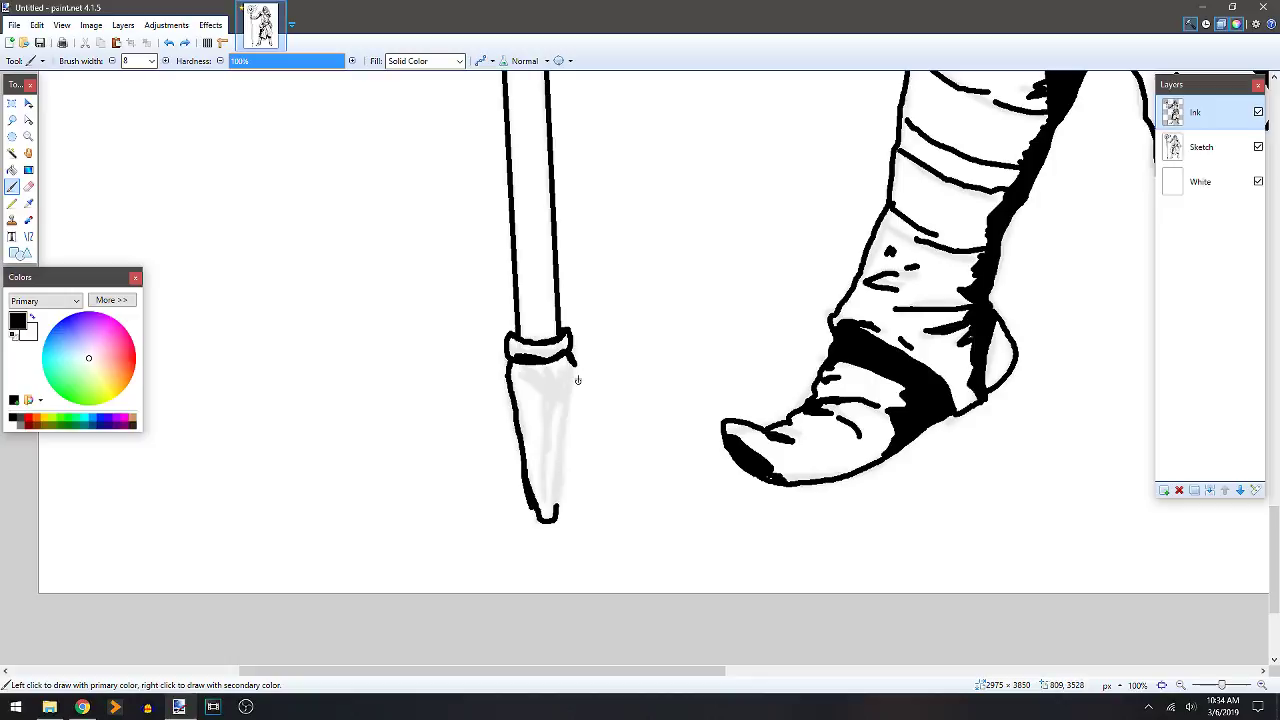
mouse_move(574, 365)
mouse_down()
mouse_move(555, 515)
mouse_move(537, 513)
mouse_up()
Ink dark patches and shadow lines on the staff's tapered tip, and darken the middle of its collar.
mouse_move(535, 410)
mouse_down()
mouse_move(540, 390)
mouse_move(531, 412)
mouse_up()
drag(538, 422, 540, 488)
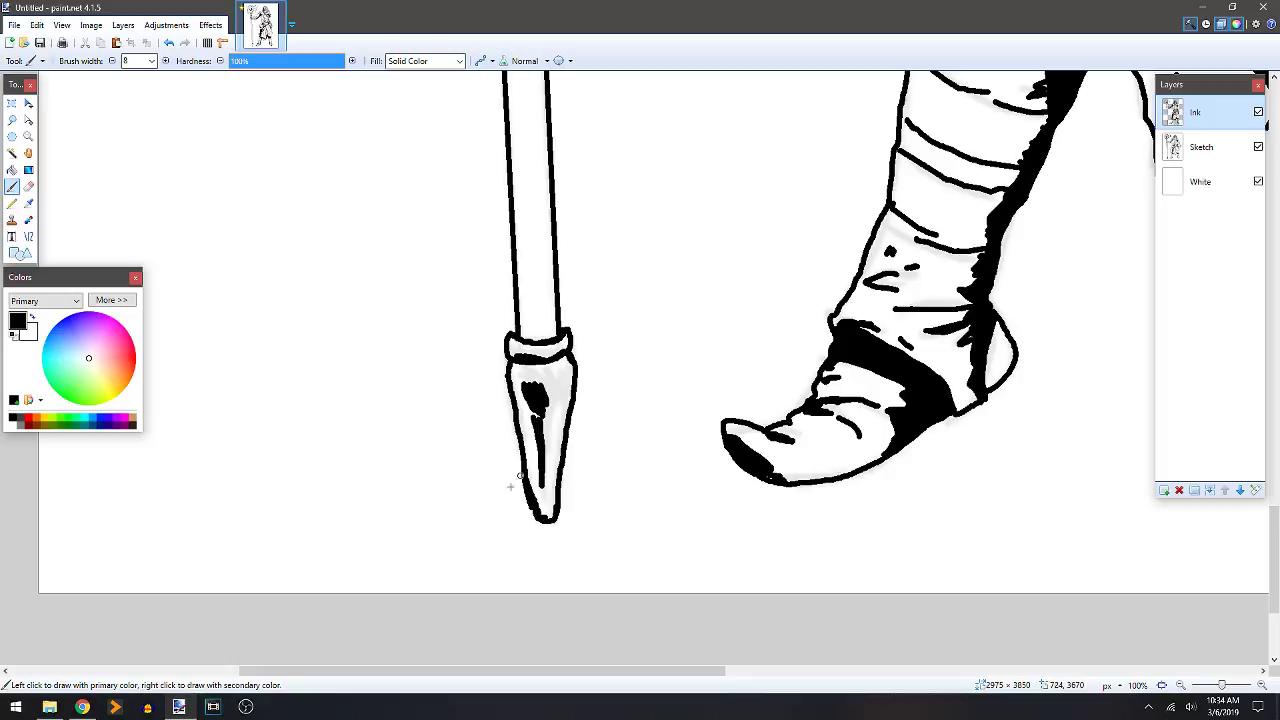
key(e)
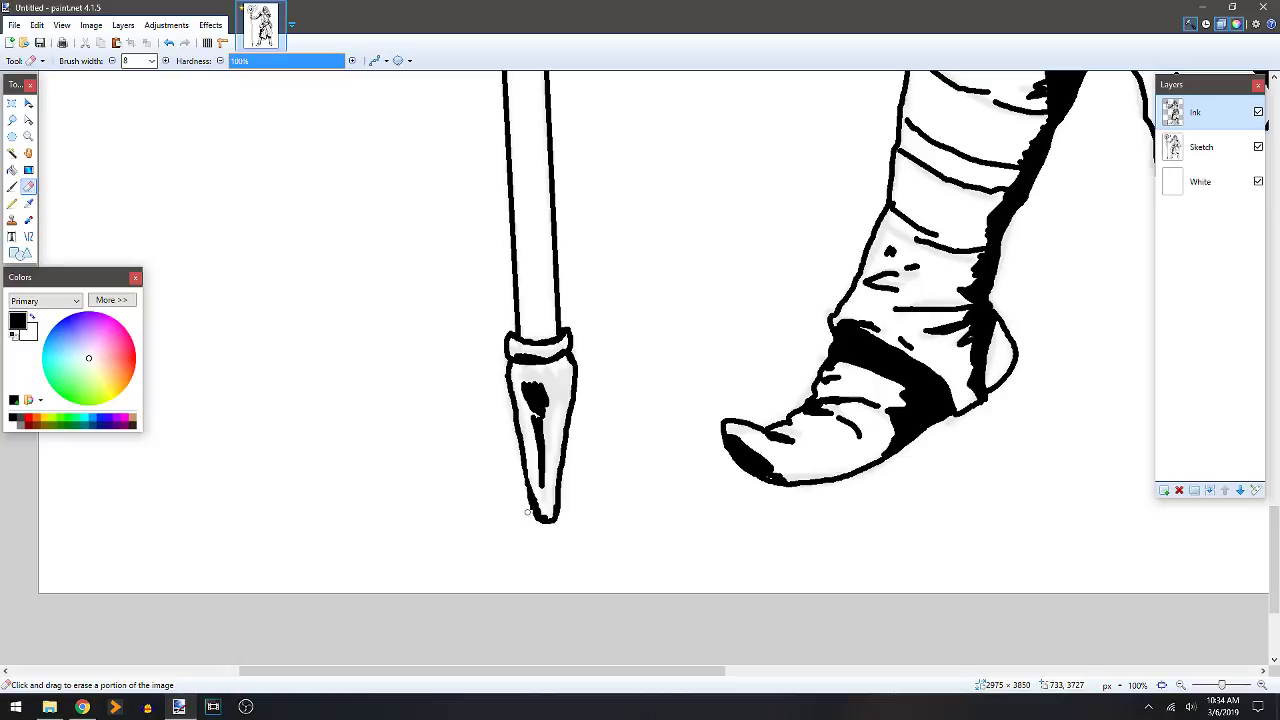
key(b)
mouse_move(518, 416)
mouse_down()
mouse_move(526, 488)
mouse_move(522, 468)
mouse_up()
key(e)
key(b)
mouse_move(574, 396)
mouse_down()
mouse_move(557, 487)
mouse_move(541, 498)
mouse_move(532, 462)
mouse_up()
drag(531, 342, 528, 334)
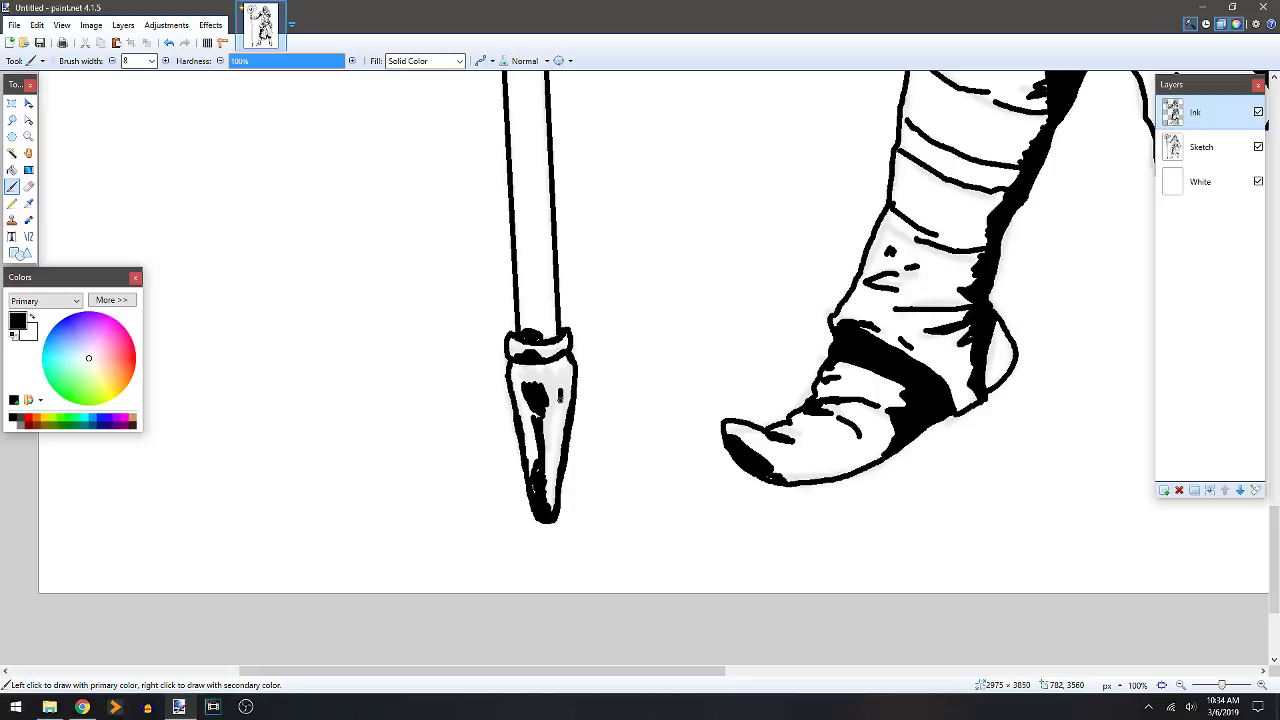
mouse_move(558, 360)
mouse_down()
mouse_move(527, 366)
mouse_move(541, 366)
mouse_up()
Examine the inked staff and figure from the staff's tip up to the gripping hand and torso.
scroll(565, 276, down, 4)
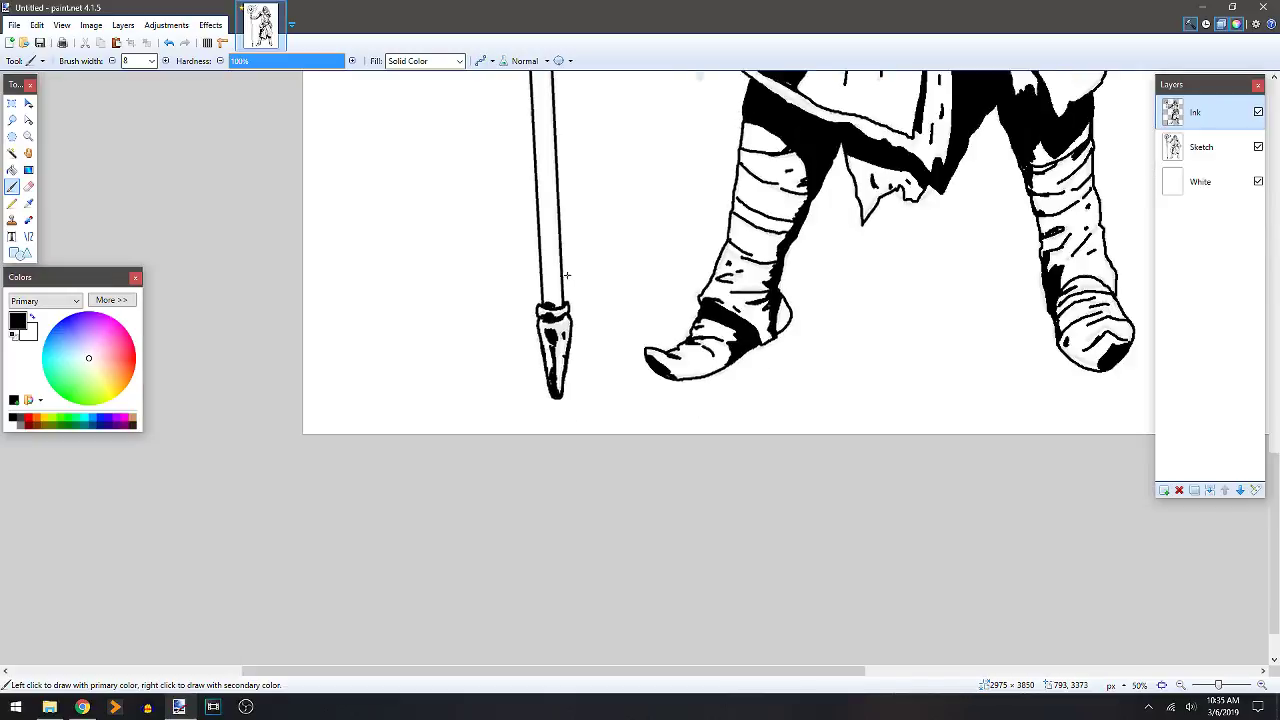
scroll(603, 386, up, 4)
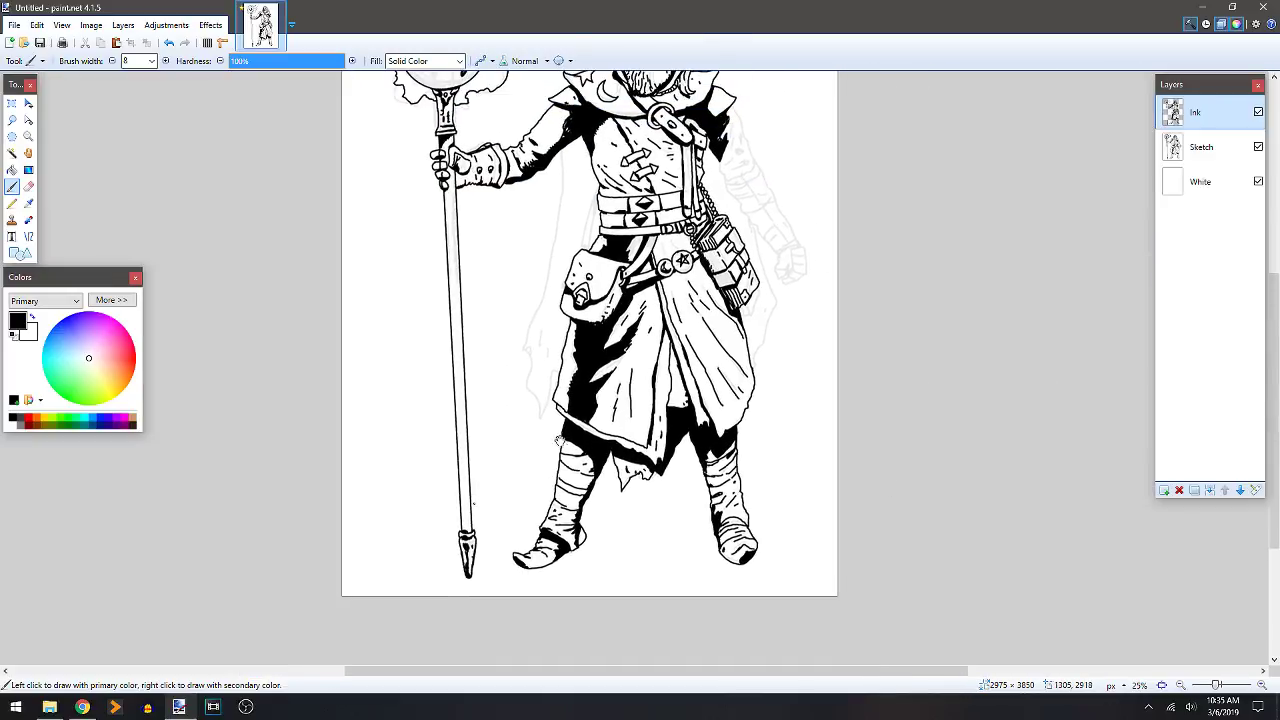
scroll(568, 367, up, 2)
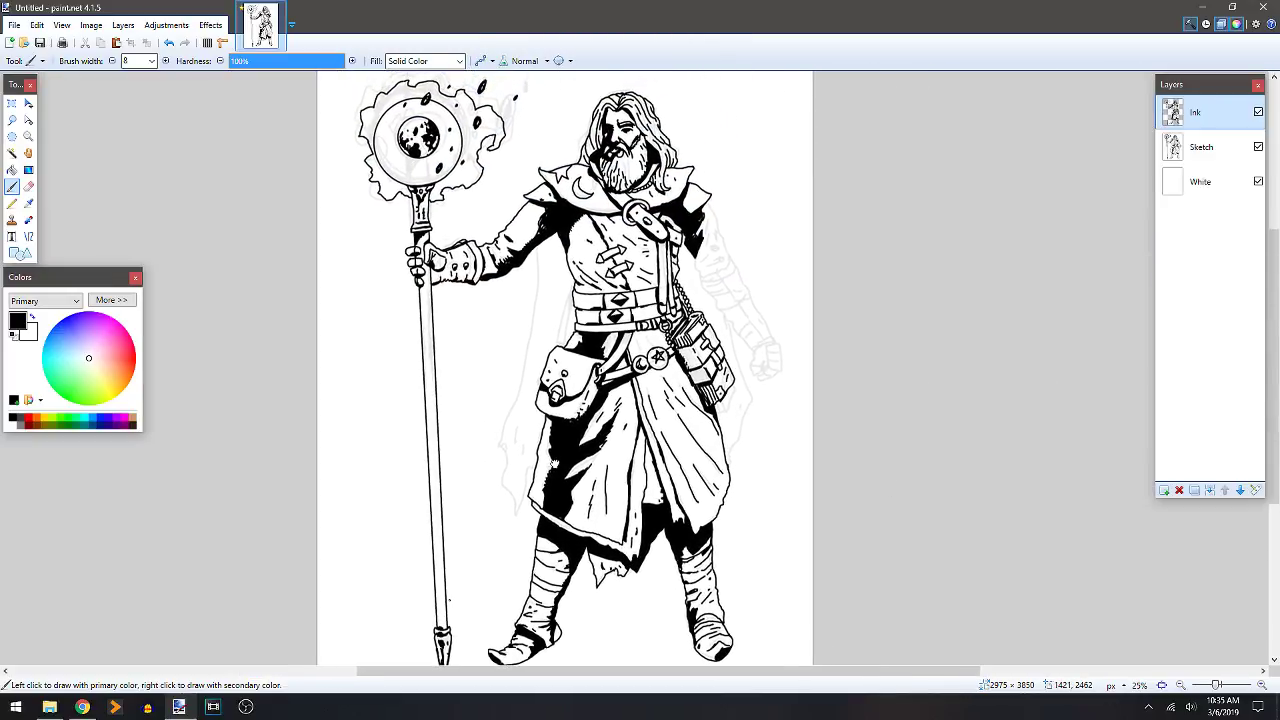
scroll(366, 409, up, 3)
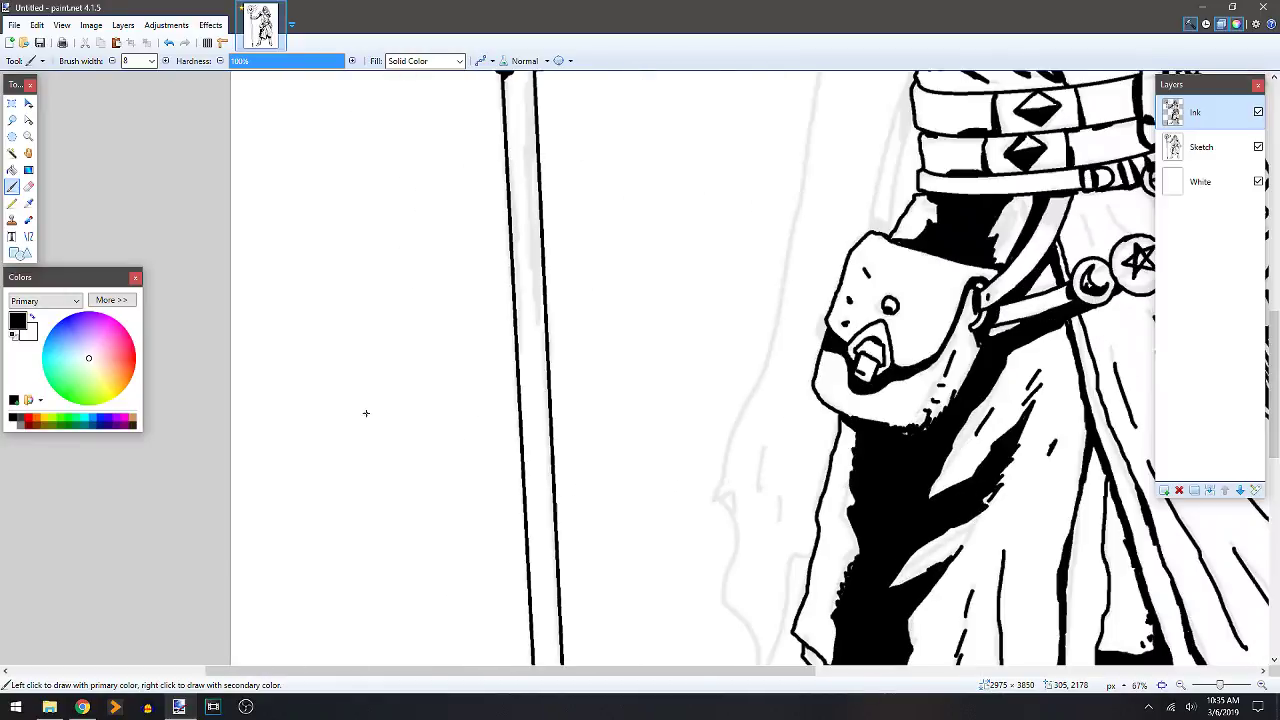
scroll(440, 318, up, 3)
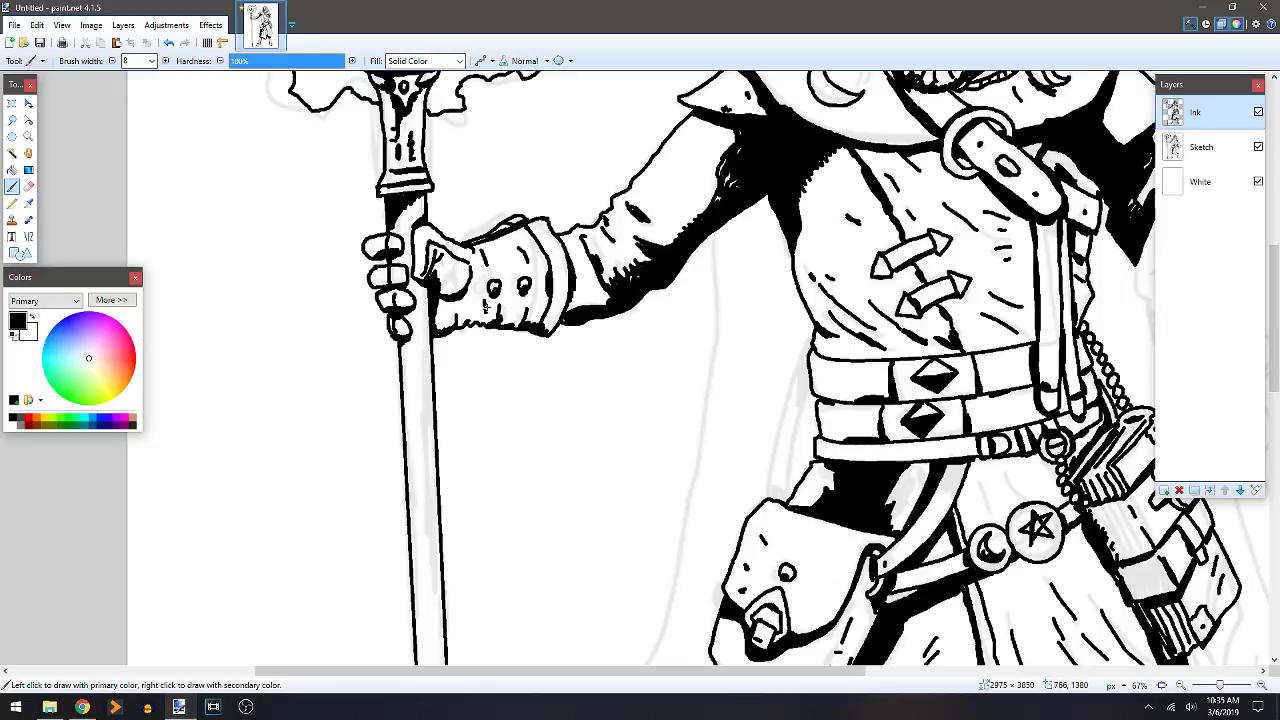
scroll(486, 307, down, 4)
drag(706, 368, 693, 342)
scroll(575, 326, up, 2)
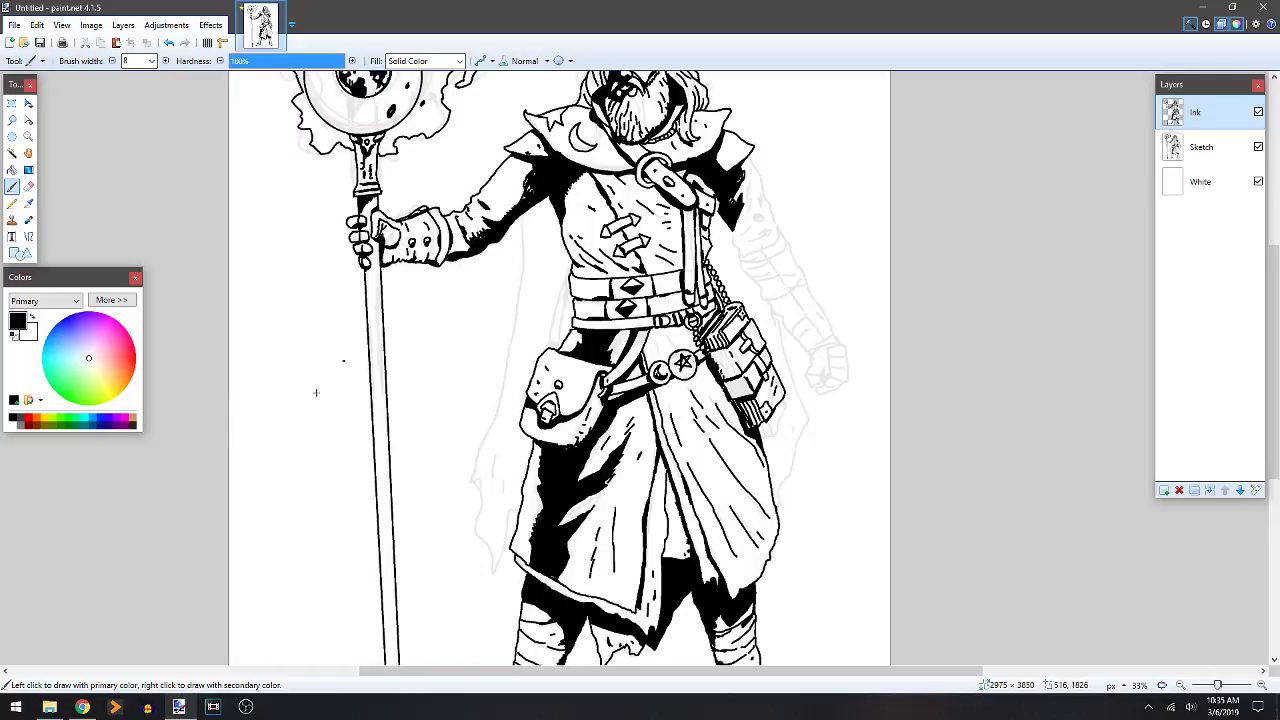
Ink the lowered arm's sleeve and forearm outline down to a narrow curved band at the wrist.
drag(559, 334, 241, 376)
scroll(495, 322, up, 2)
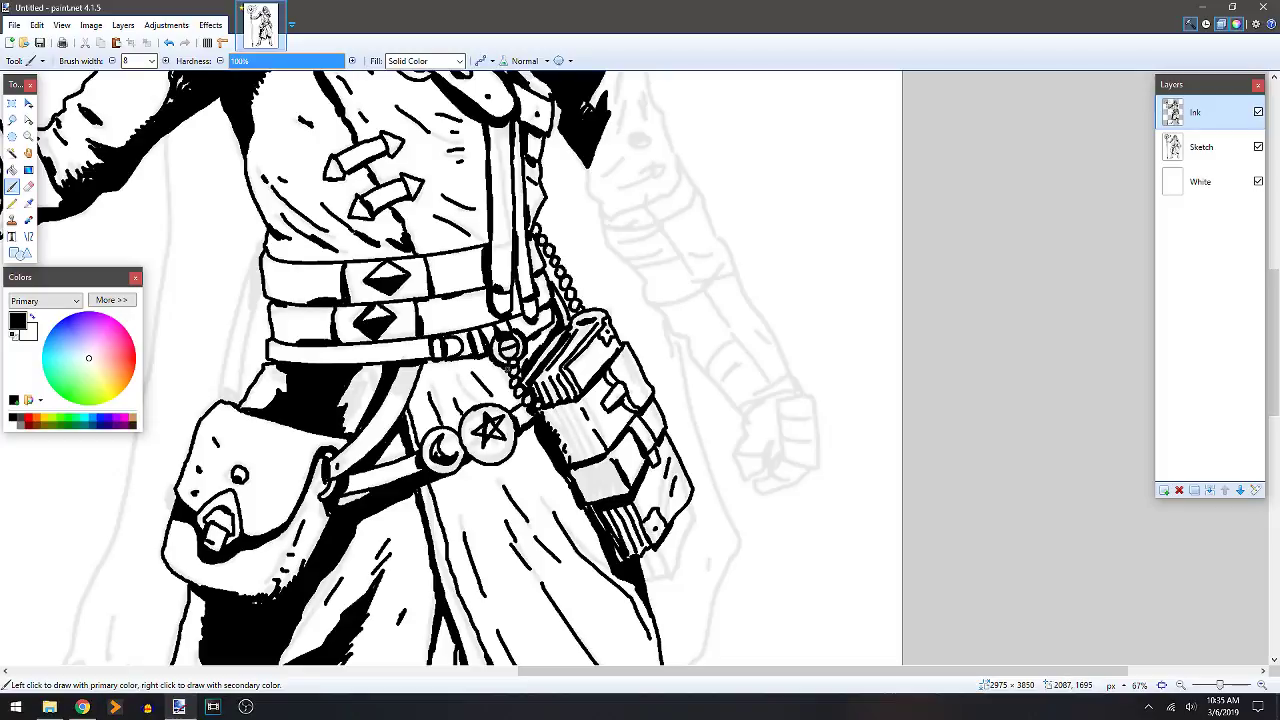
drag(697, 245, 531, 449)
scroll(537, 312, up, 1)
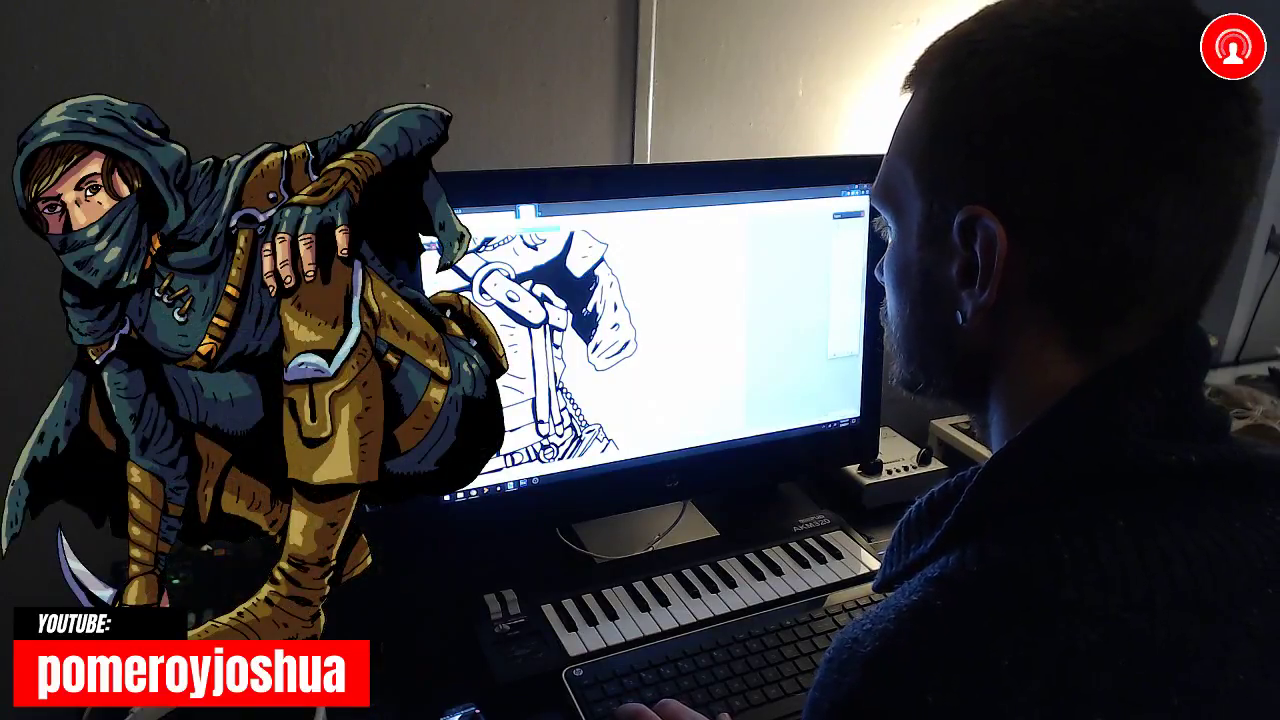
scroll(540, 350, down, 3)
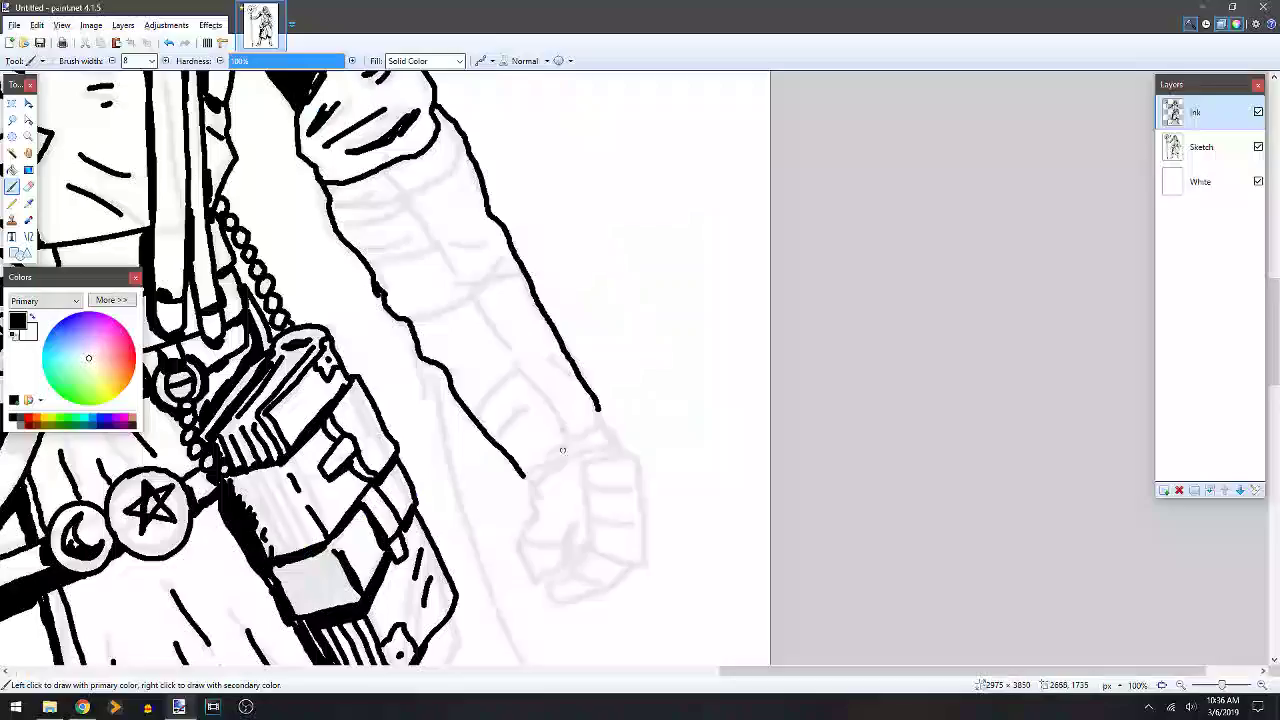
mouse_move(522, 469)
mouse_down()
mouse_move(584, 425)
mouse_move(606, 428)
mouse_up()
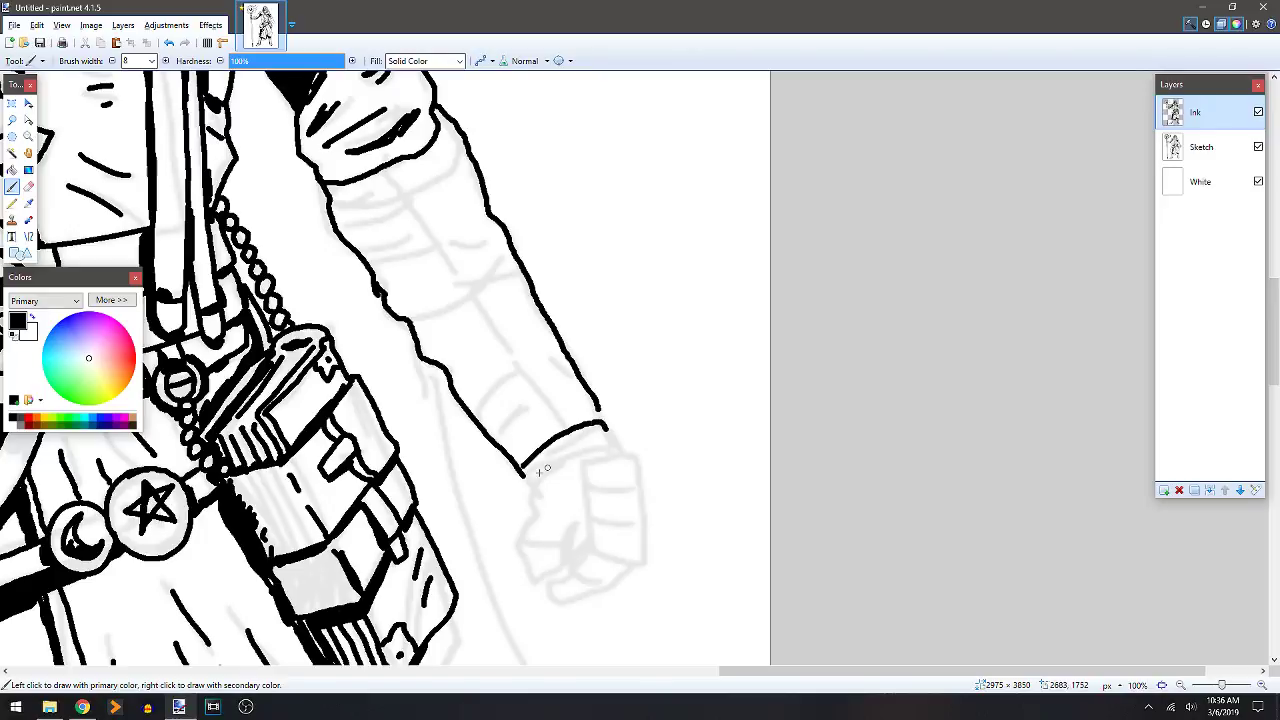
mouse_move(530, 474)
mouse_down()
mouse_move(606, 442)
mouse_move(605, 430)
mouse_up()
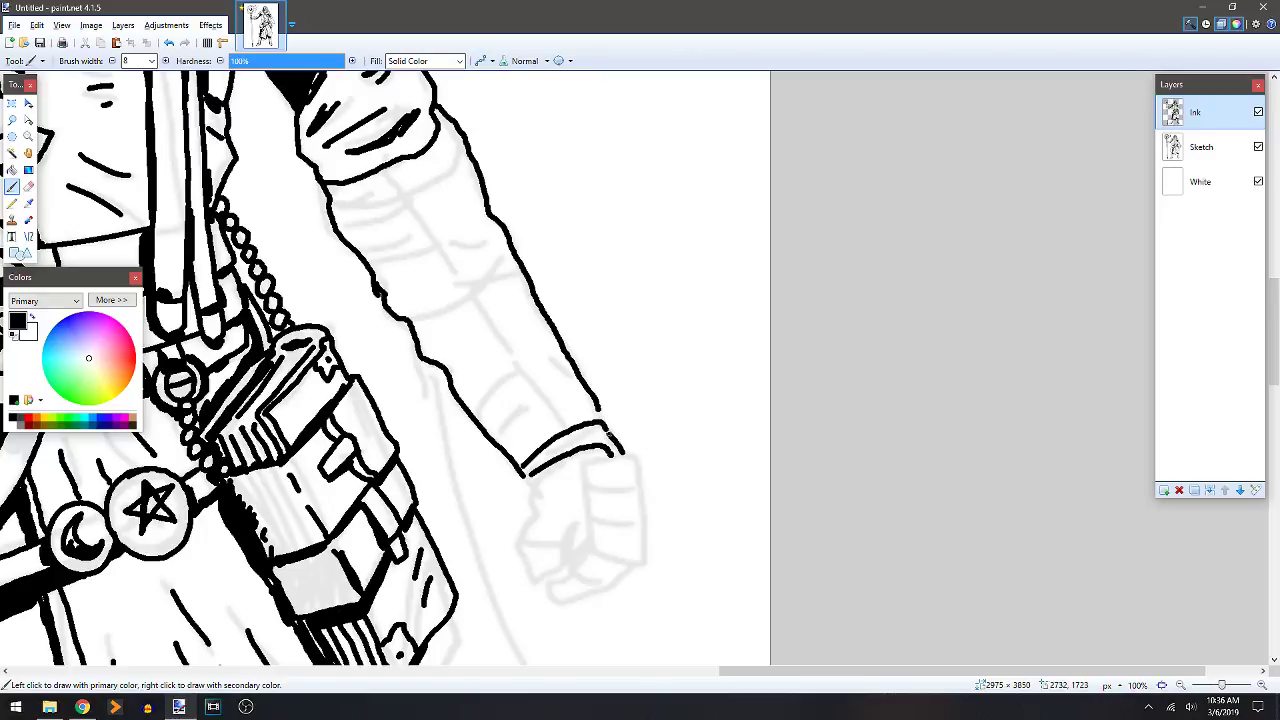
Ink the back of the lowered hand and its thumb, with a small shadow beneath the wrist band.
mouse_move(530, 470)
mouse_down()
mouse_move(539, 578)
mouse_move(556, 577)
mouse_move(584, 518)
mouse_up()
mouse_move(567, 559)
mouse_down()
mouse_move(590, 538)
mouse_move(568, 558)
mouse_up()
drag(537, 544, 561, 544)
drag(561, 544, 544, 547)
Ink the wrapped block of fingers on the lowered fist, divide it with two cross lines, and touch up its outer edge.
drag(582, 466, 598, 545)
key(ctrl+z)
mouse_move(582, 462)
mouse_down()
mouse_move(594, 538)
mouse_move(606, 557)
mouse_move(637, 559)
mouse_up()
mouse_move(583, 463)
mouse_down()
mouse_move(623, 454)
mouse_move(639, 465)
mouse_move(644, 562)
mouse_up()
drag(588, 485, 640, 487)
drag(593, 524, 640, 527)
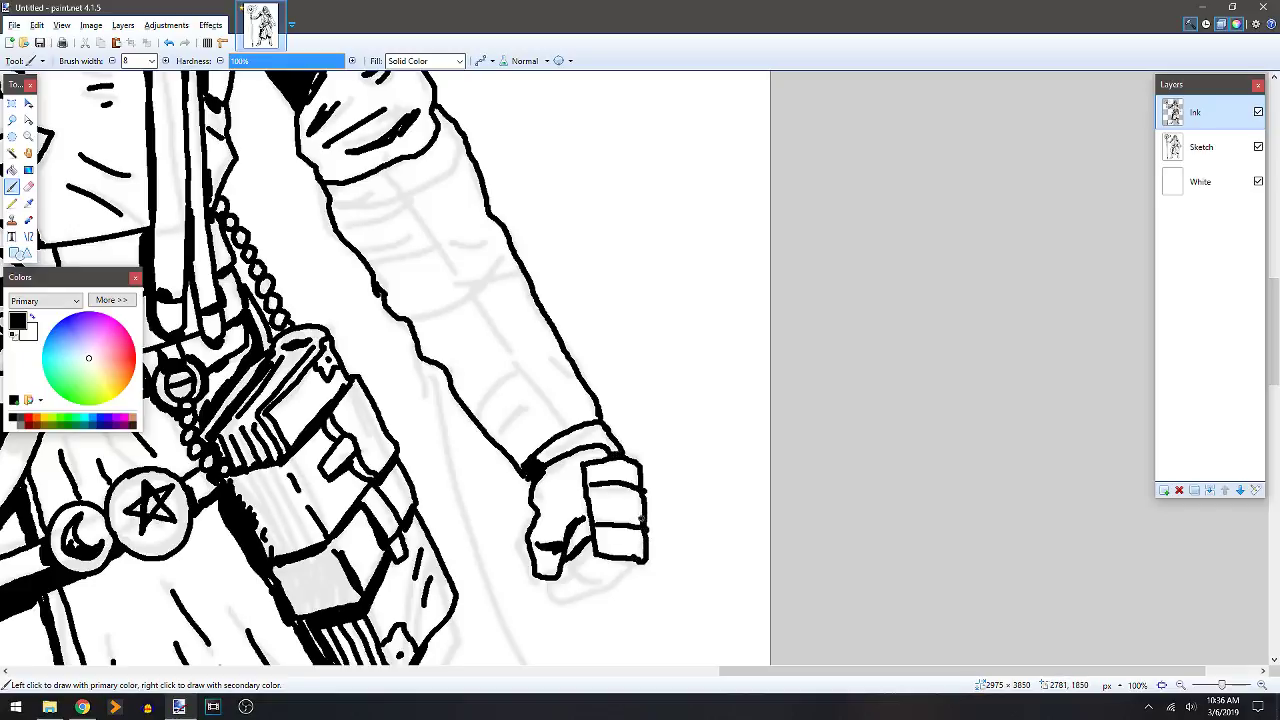
key(e)
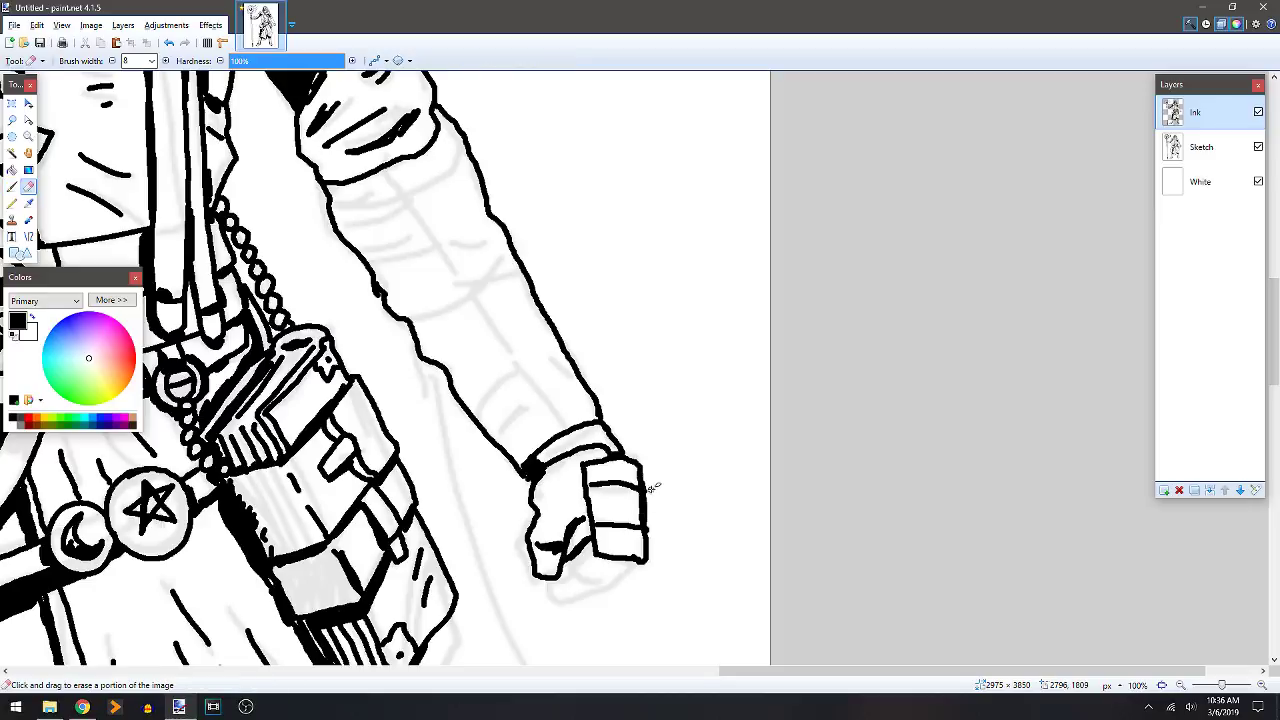
key(b)
scroll(610, 495, down, 2)
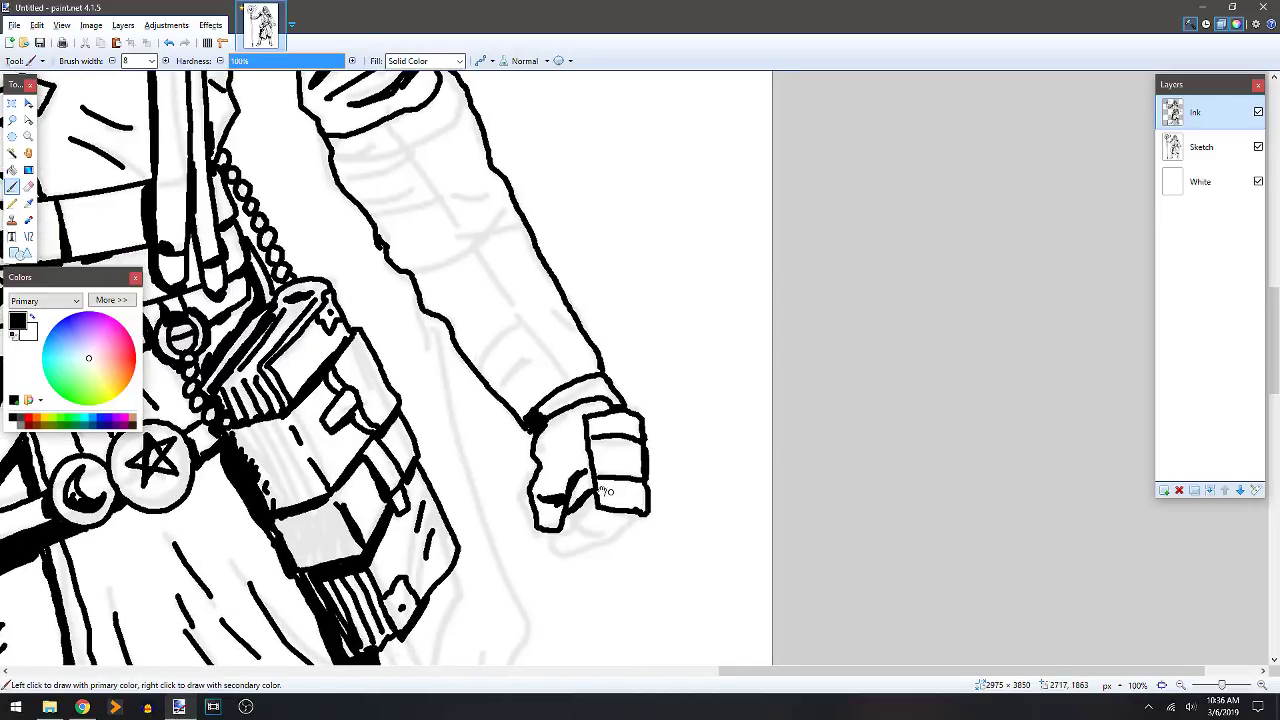
Ink the lower fingers, knuckle lines and finger shadows of the clenched fist over the sketch.
mouse_move(548, 528)
mouse_down()
mouse_move(556, 550)
mouse_move(600, 548)
mouse_move(631, 512)
mouse_move(566, 532)
mouse_move(553, 520)
mouse_up()
mouse_move(583, 469)
mouse_down()
mouse_move(600, 510)
mouse_move(628, 520)
mouse_up()
drag(634, 476, 601, 477)
mouse_move(616, 432)
mouse_down()
mouse_move(578, 431)
mouse_move(604, 400)
mouse_up()
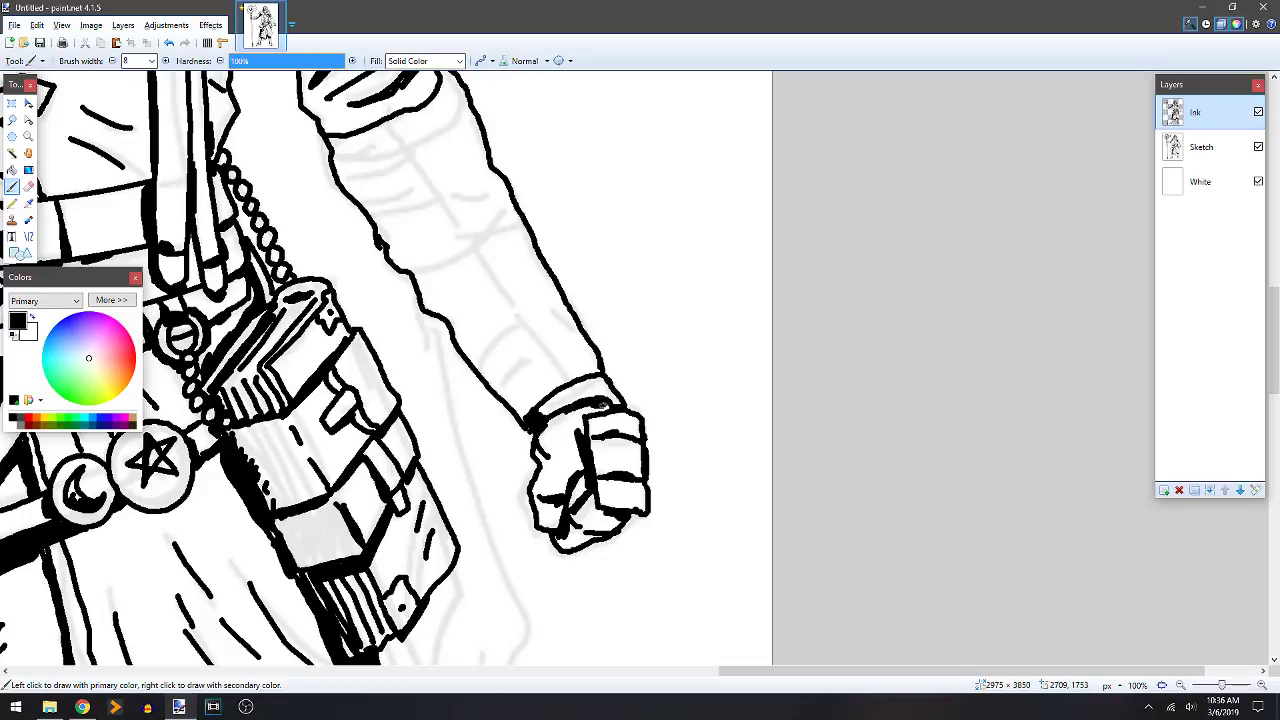
Ink the lengthwise seam, wrap bands and small crease marks on the forearm above the clenched fist.
mouse_move(475, 250)
mouse_down()
mouse_move(562, 380)
mouse_move(513, 365)
mouse_move(524, 352)
mouse_move(515, 322)
mouse_up()
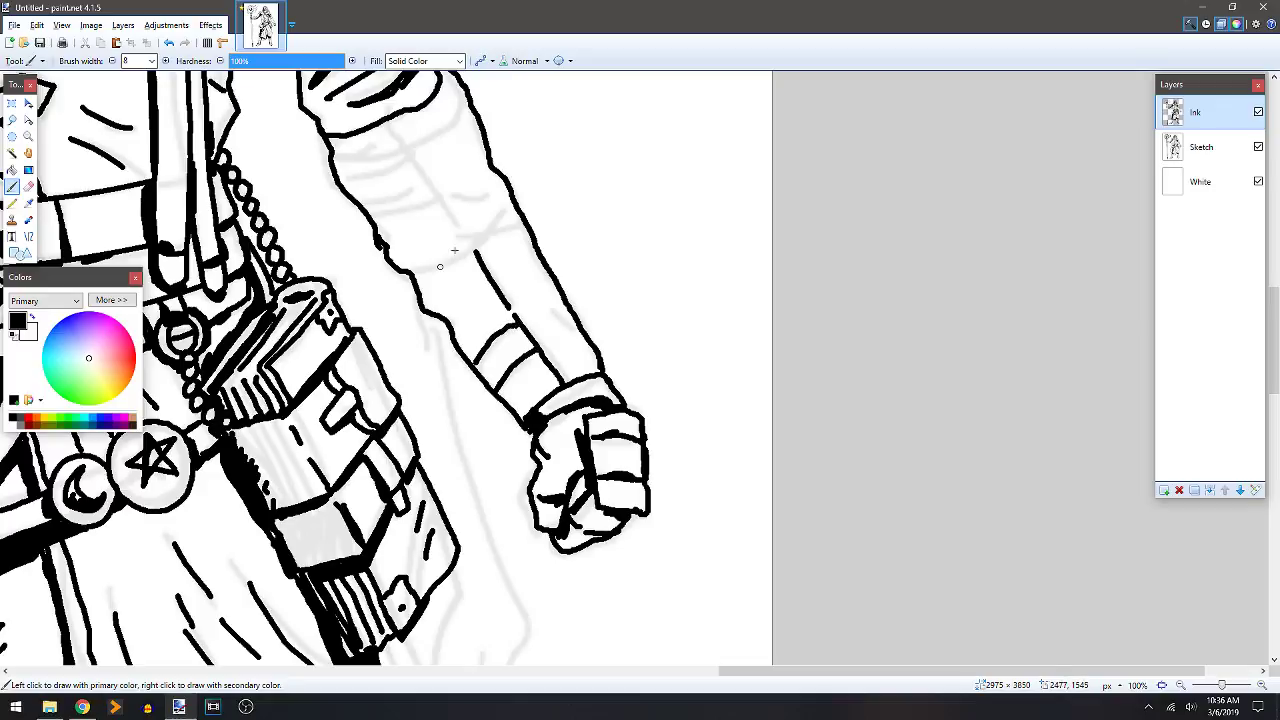
mouse_move(391, 117)
mouse_down()
mouse_move(473, 243)
mouse_move(492, 175)
mouse_up()
drag(380, 227, 437, 199)
drag(415, 269, 518, 231)
mouse_move(539, 302)
mouse_down()
mouse_move(568, 354)
mouse_move(588, 352)
mouse_move(557, 386)
mouse_up()
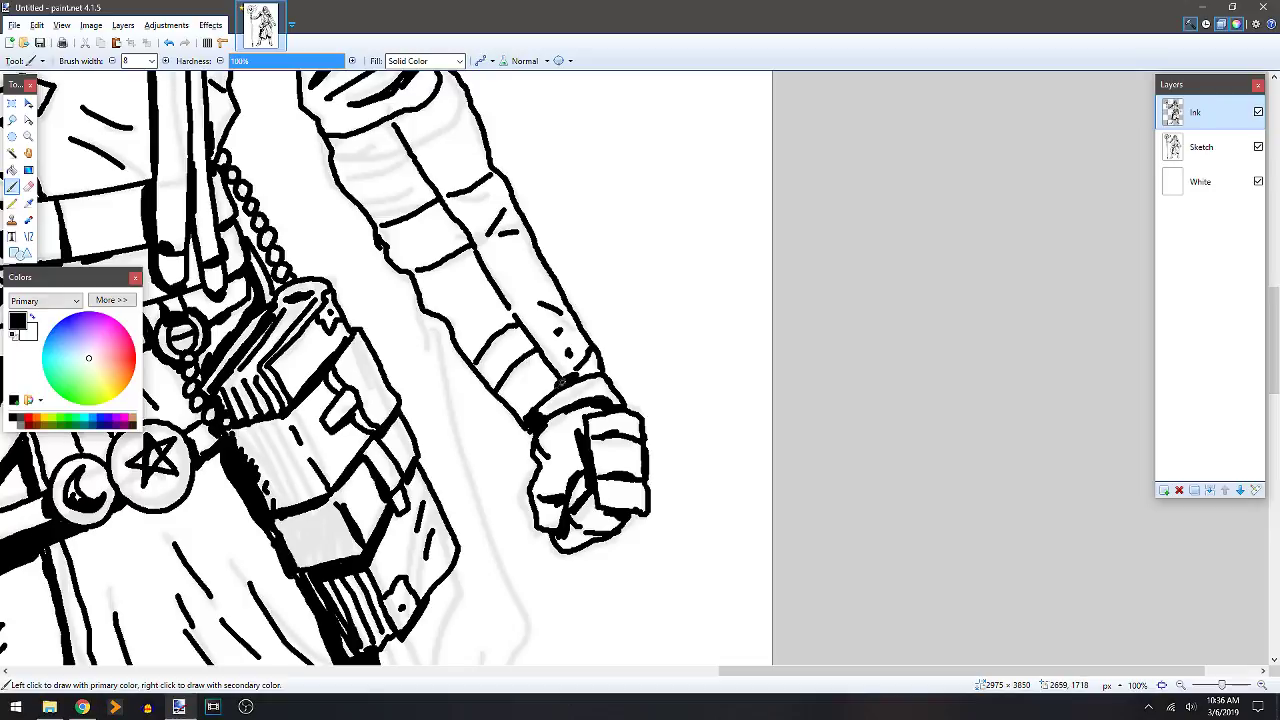
Thicken the forearm seam, add fold lines and an upper wrap band, and shade the wraps below the sleeve in black.
mouse_move(512, 324)
mouse_down()
mouse_move(476, 360)
mouse_move(500, 334)
mouse_up()
mouse_move(409, 268)
mouse_down()
mouse_move(431, 262)
mouse_move(432, 240)
mouse_up()
mouse_move(500, 294)
mouse_down()
mouse_move(512, 316)
mouse_move(472, 306)
mouse_up()
drag(420, 269, 473, 271)
mouse_move(428, 177)
mouse_down()
mouse_move(404, 204)
mouse_move(474, 307)
mouse_up()
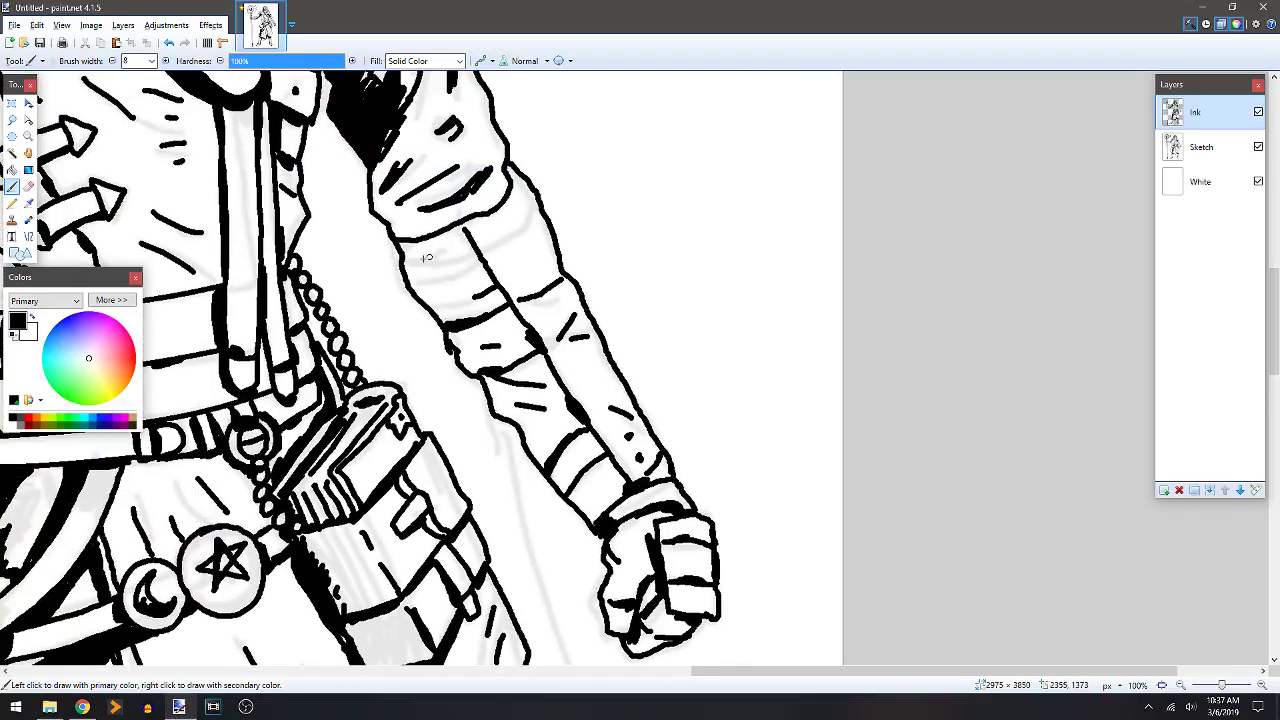
mouse_move(407, 265)
mouse_down()
mouse_move(478, 257)
mouse_move(506, 240)
mouse_move(533, 191)
mouse_up()
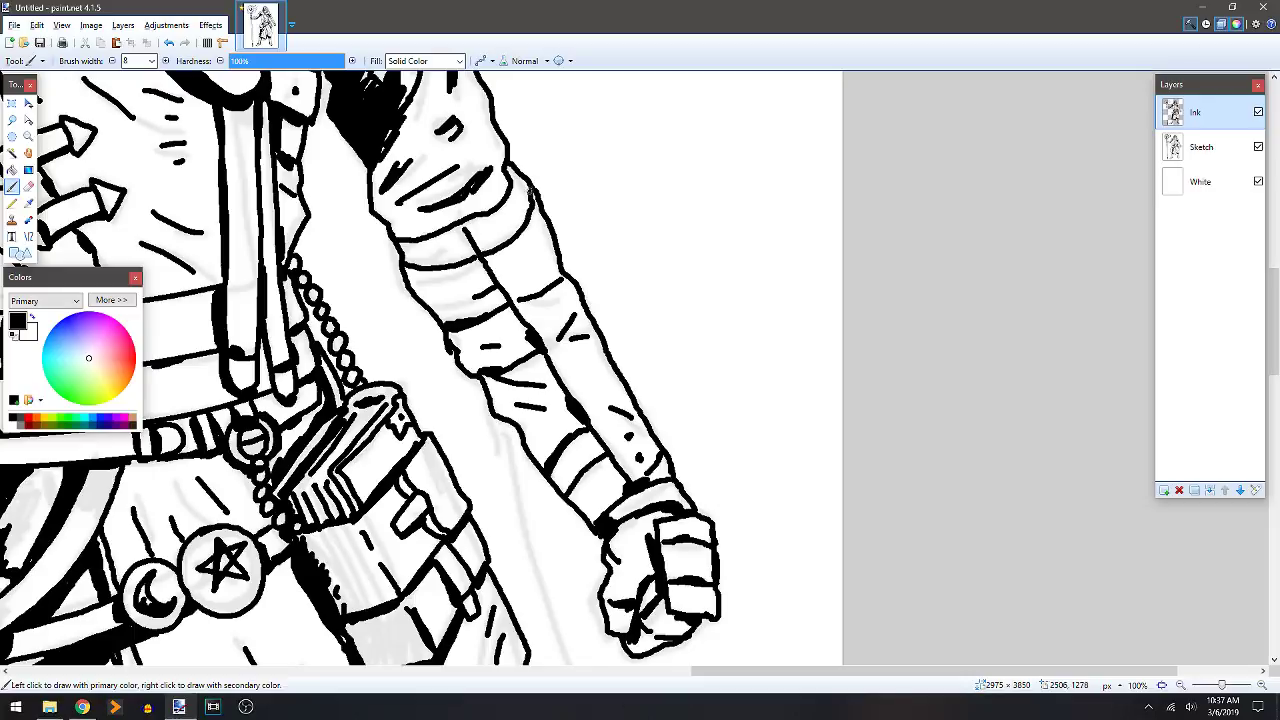
mouse_move(463, 234)
mouse_down()
mouse_move(476, 250)
mouse_move(458, 228)
mouse_move(418, 244)
mouse_move(450, 232)
mouse_move(428, 258)
mouse_move(404, 248)
mouse_move(440, 282)
mouse_move(456, 324)
mouse_move(410, 284)
mouse_move(407, 255)
mouse_up()
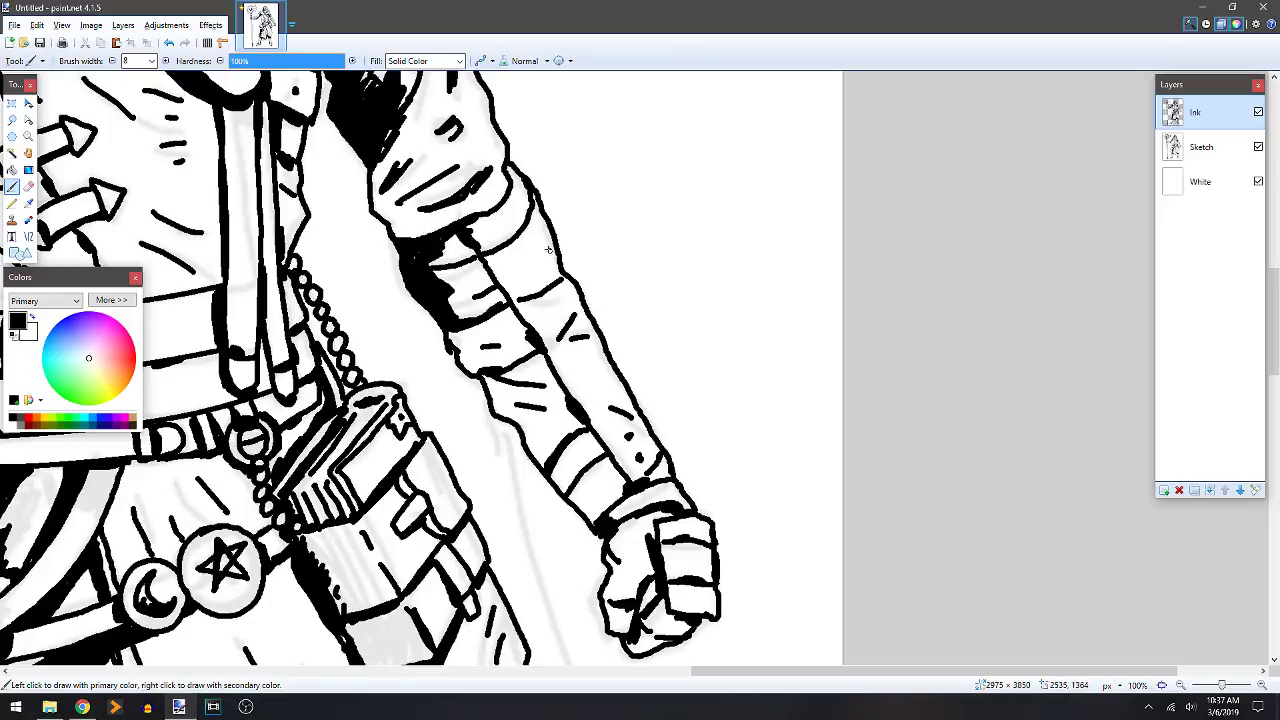
drag(537, 262, 532, 277)
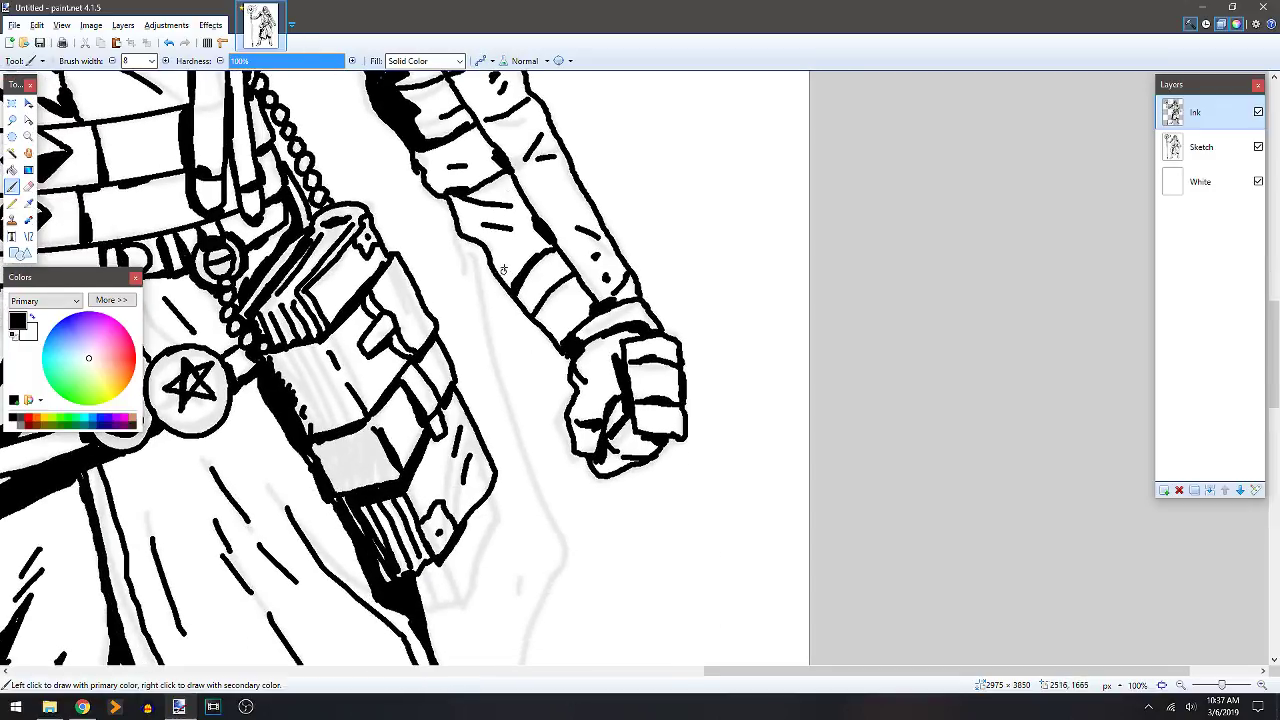
Ink the cape's outer edge and tattered hem behind the clenched-fist arm, with short tear marks near the hem.
mouse_move(491, 258)
mouse_down()
mouse_move(546, 537)
mouse_move(527, 624)
mouse_up()
scroll(488, 517, down, 5)
mouse_move(543, 370)
mouse_down()
mouse_move(535, 455)
mouse_move(500, 492)
mouse_move(492, 556)
mouse_up()
drag(517, 342, 519, 366)
drag(531, 320, 541, 340)
scroll(561, 318, up, 3)
scroll(561, 318, left, 2)
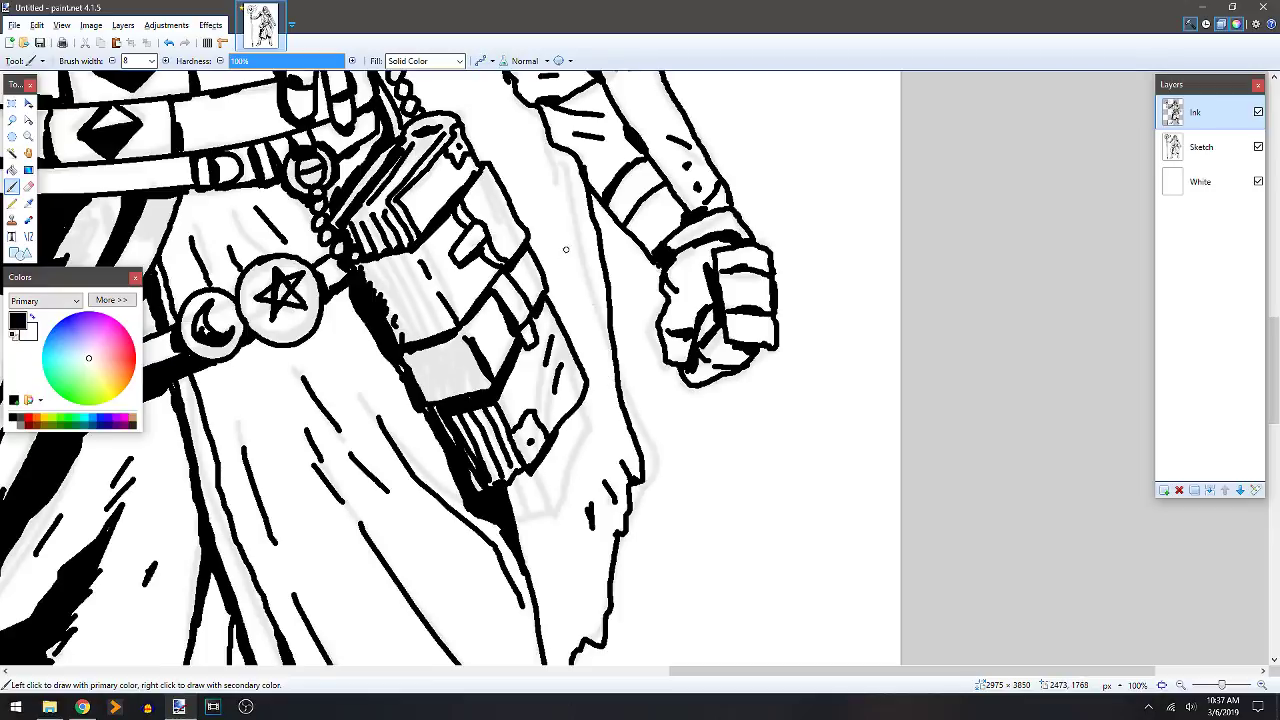
Ink the staff-side cape with its ragged hem, short fold marks and long outer edge running up to the arm.
scroll(575, 300, up, 3)
scroll(575, 300, left, 6)
scroll(553, 415, down, 7)
scroll(553, 415, down, 5)
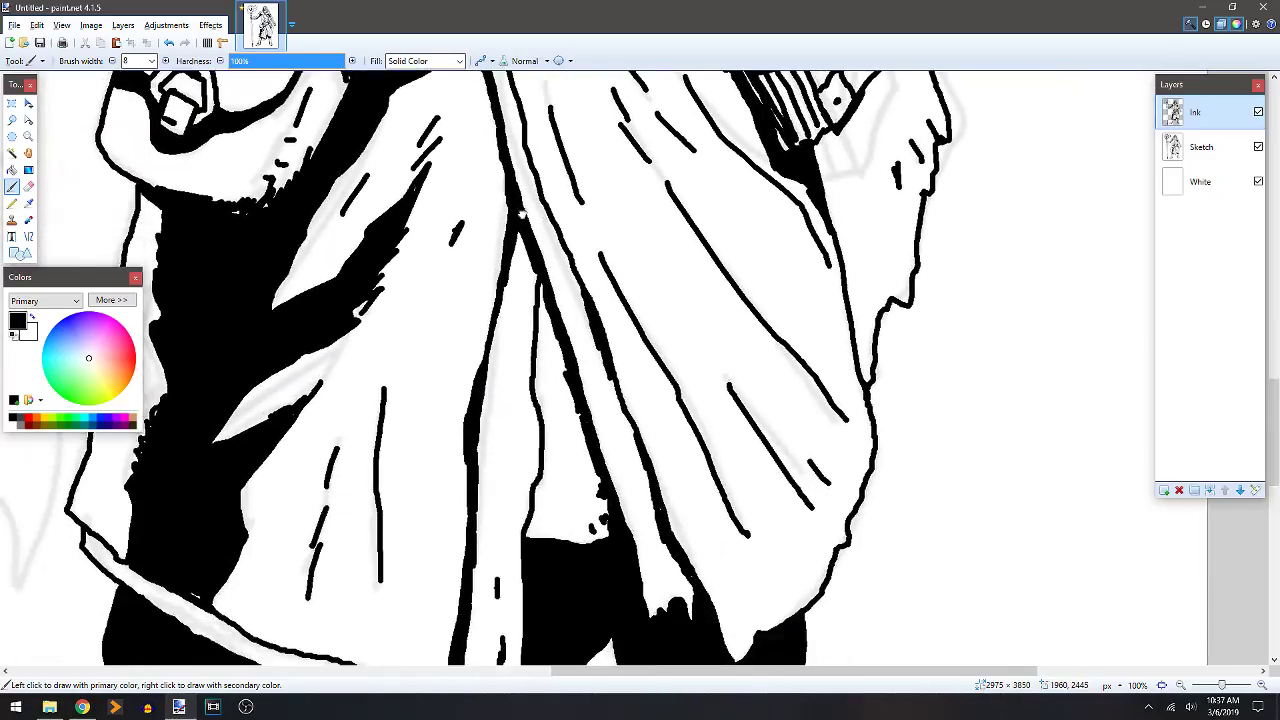
scroll(677, 294, left, 3)
mouse_move(388, 400)
mouse_down()
mouse_move(348, 438)
mouse_move(314, 552)
mouse_move(272, 380)
mouse_move(271, 296)
mouse_move(243, 288)
mouse_move(270, 183)
mouse_up()
mouse_move(324, 218)
mouse_down()
mouse_move(322, 271)
mouse_move(342, 324)
mouse_move(369, 342)
mouse_up()
drag(359, 81, 461, 360)
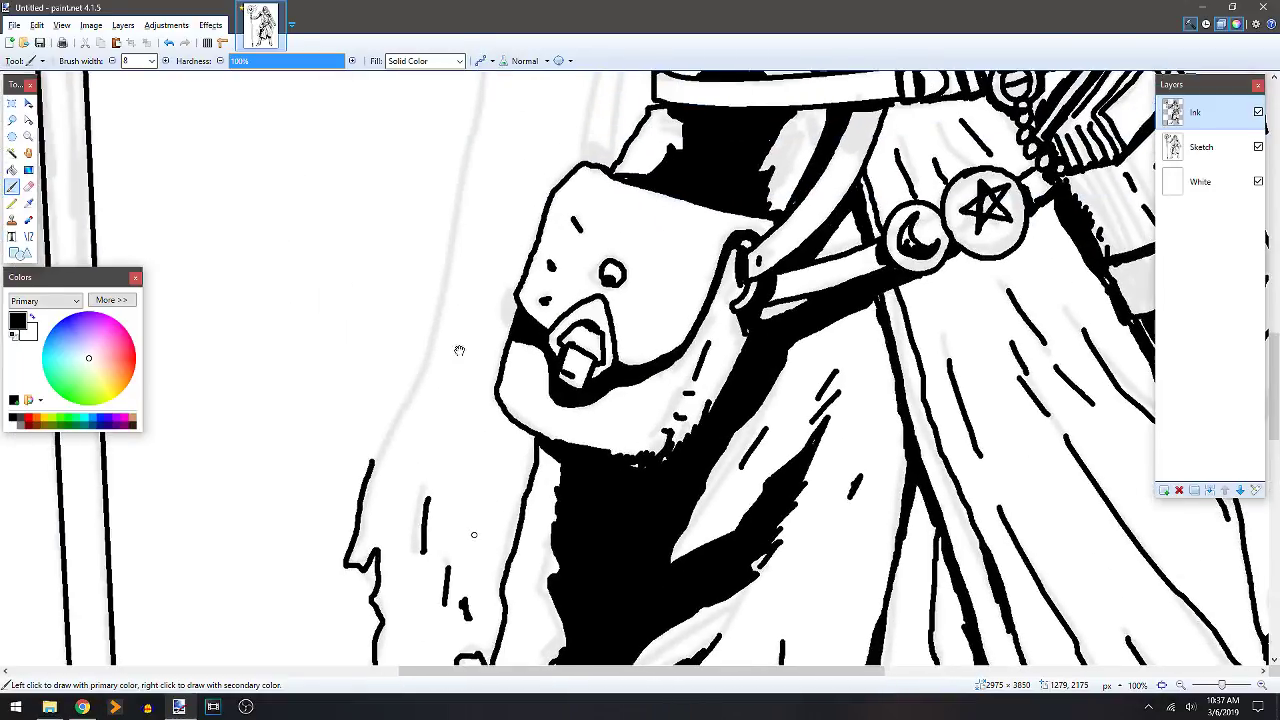
mouse_move(463, 189)
mouse_down()
mouse_move(445, 318)
mouse_move(367, 472)
mouse_up()
drag(540, 164, 379, 653)
mouse_move(443, 104)
mouse_down()
mouse_move(440, 298)
mouse_move(411, 510)
mouse_up()
Ink the satchel's hanging strap and fill the gap beside the belt and the strap's lower end with black.
mouse_move(550, 313)
mouse_down()
mouse_move(502, 210)
mouse_move(531, 272)
mouse_move(507, 389)
mouse_up()
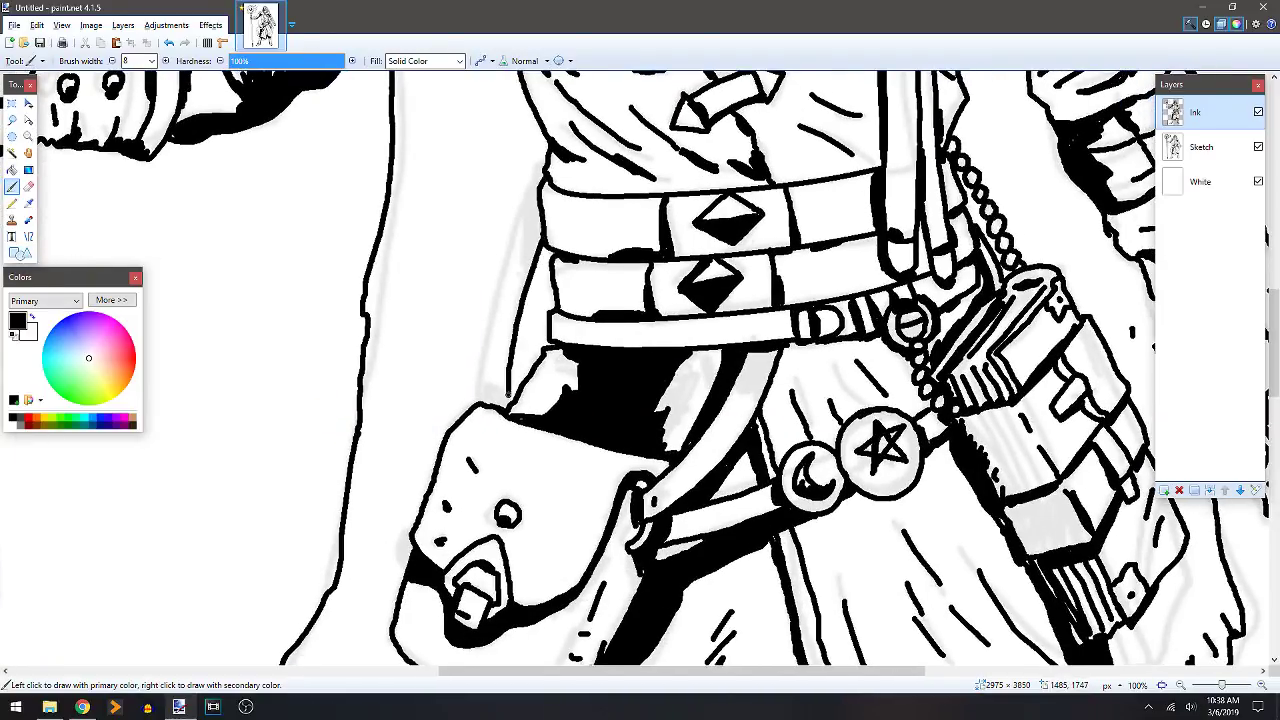
mouse_move(543, 163)
mouse_down()
mouse_move(473, 407)
mouse_move(513, 386)
mouse_up()
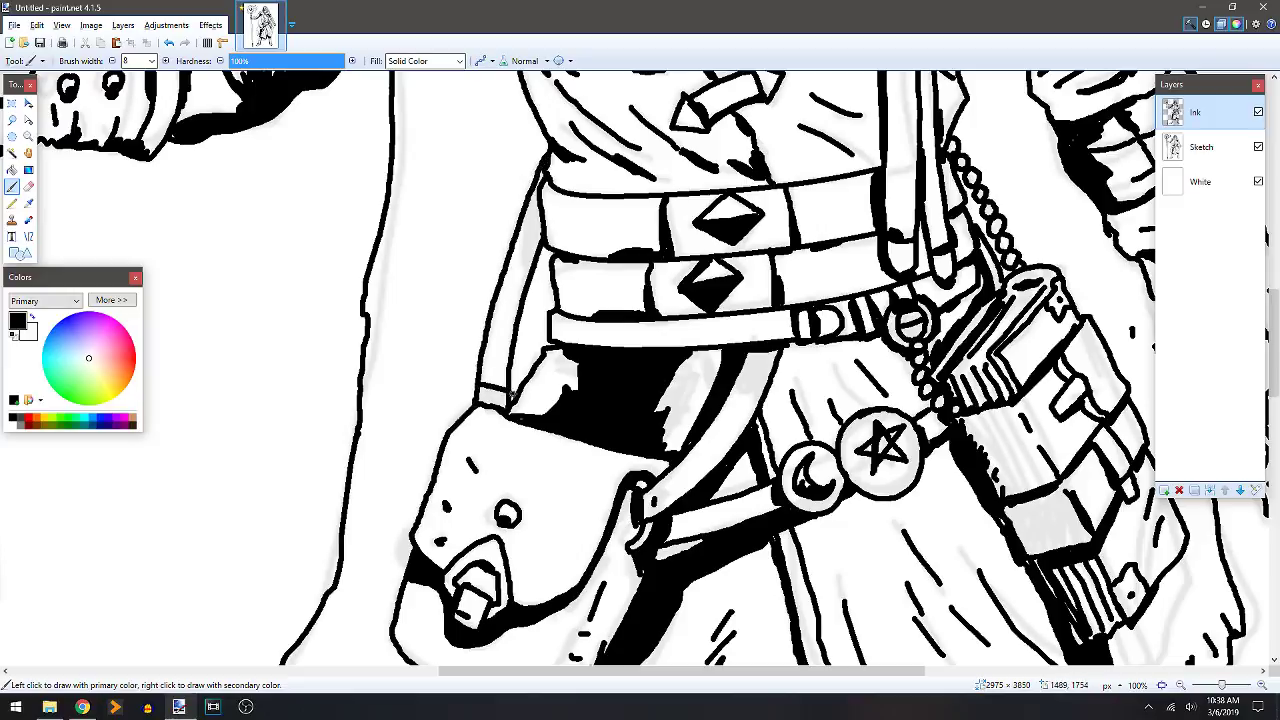
mouse_move(530, 217)
mouse_down()
mouse_move(532, 264)
mouse_move(514, 221)
mouse_up()
key(e)
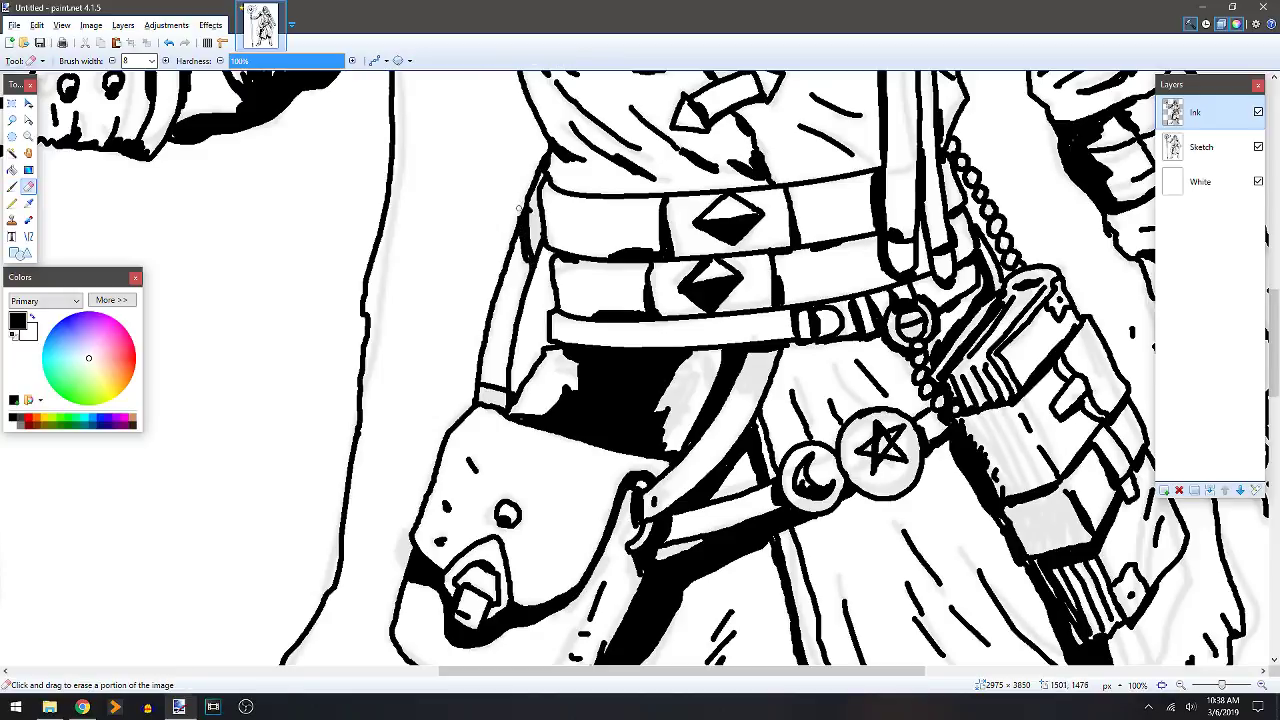
key(f)
click(540, 230)
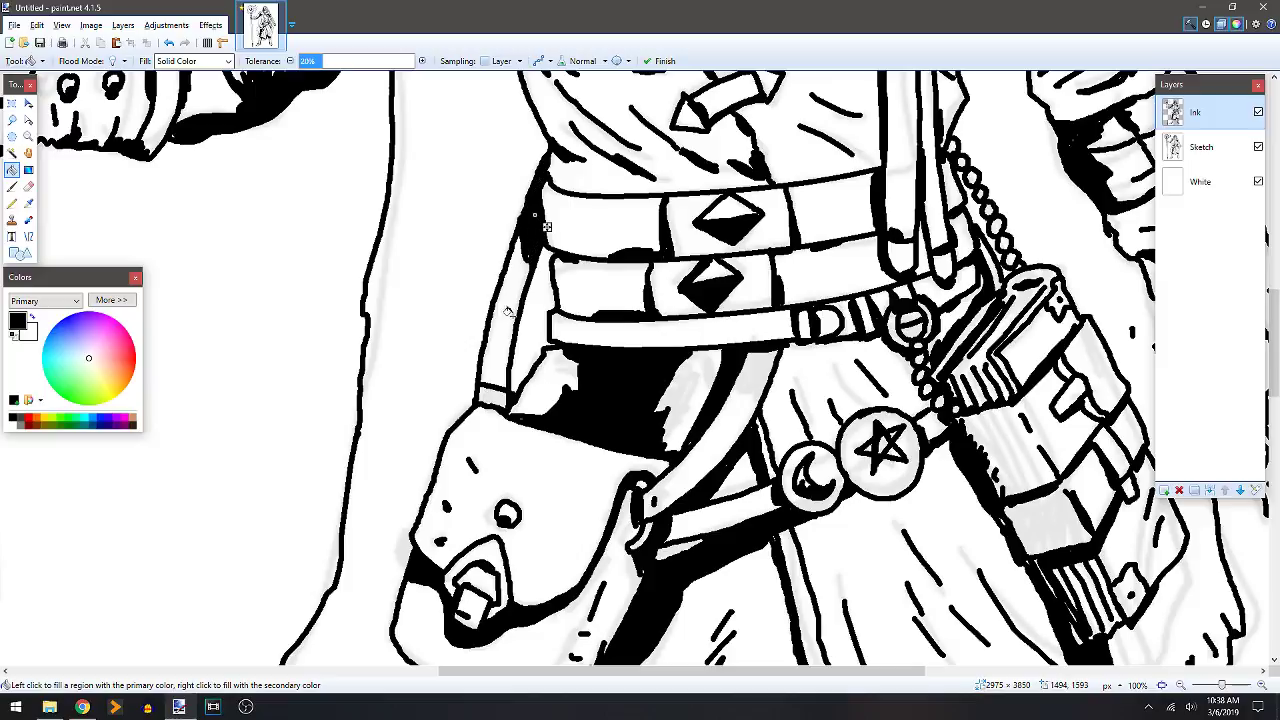
click(490, 398)
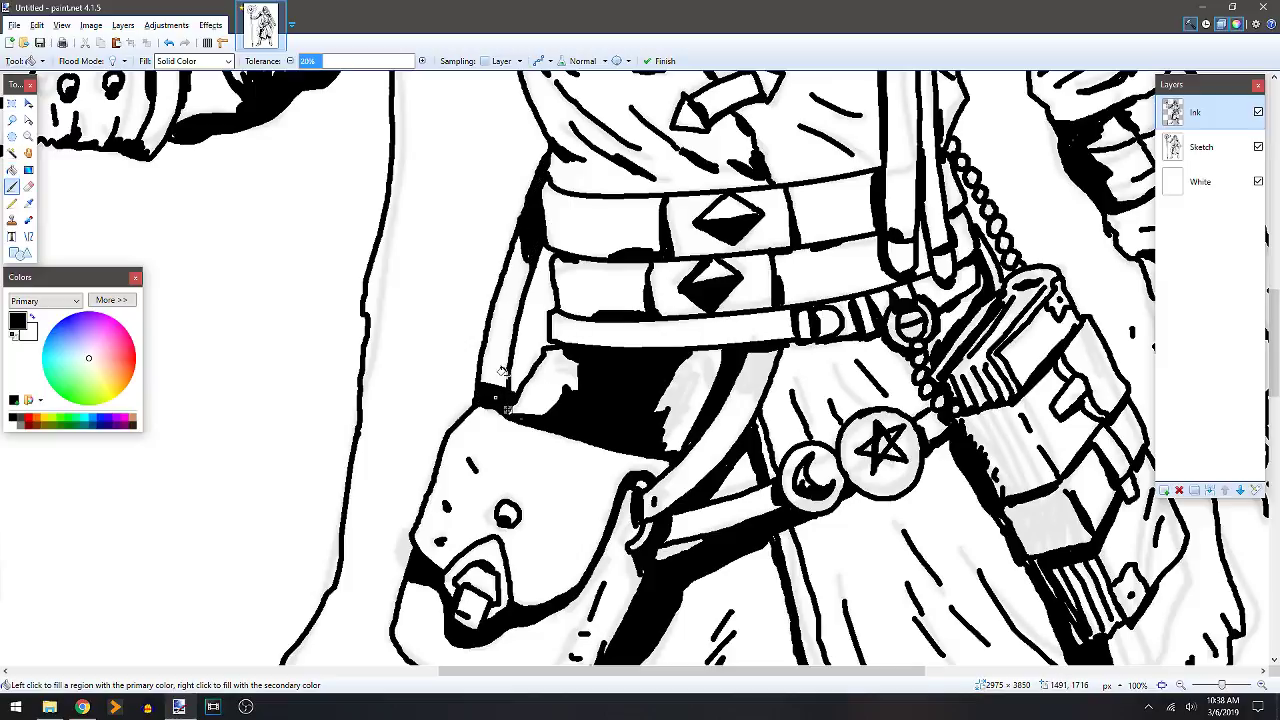
key(b)
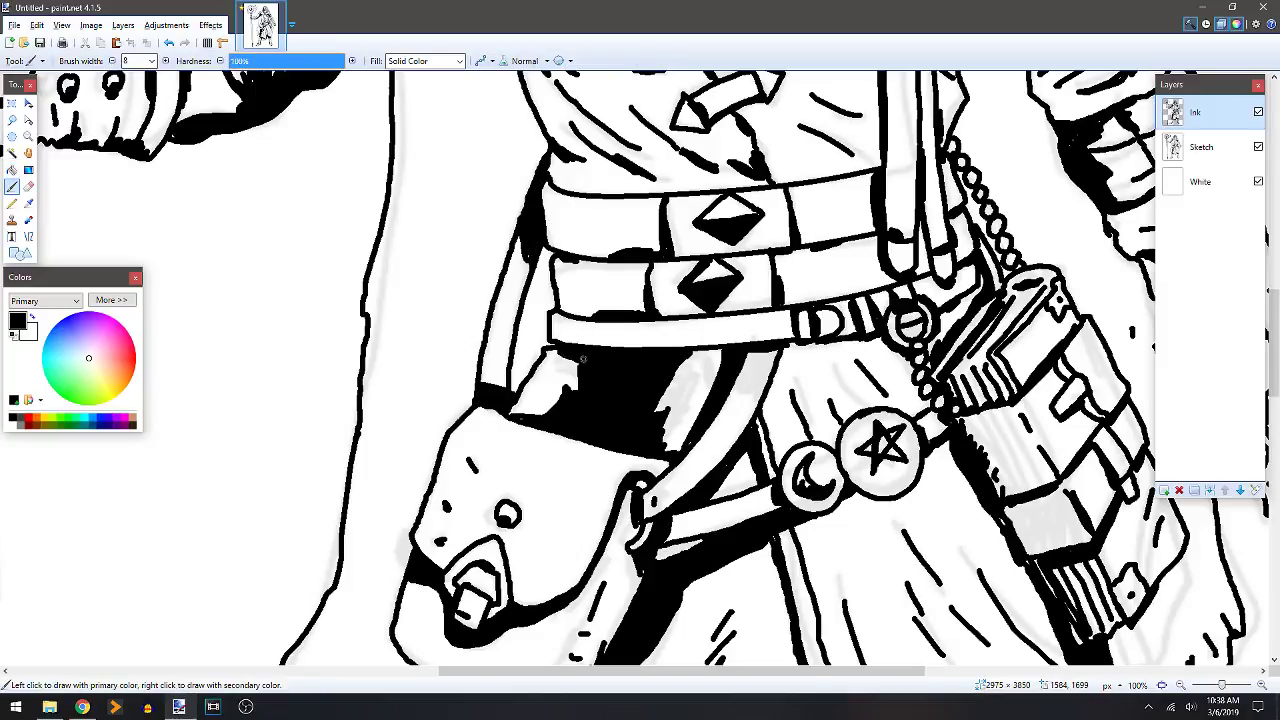
Hide the Sketch layer and examine the inked figure as a whole and up close, from staff head to belt.
scroll(598, 340, down, 4)
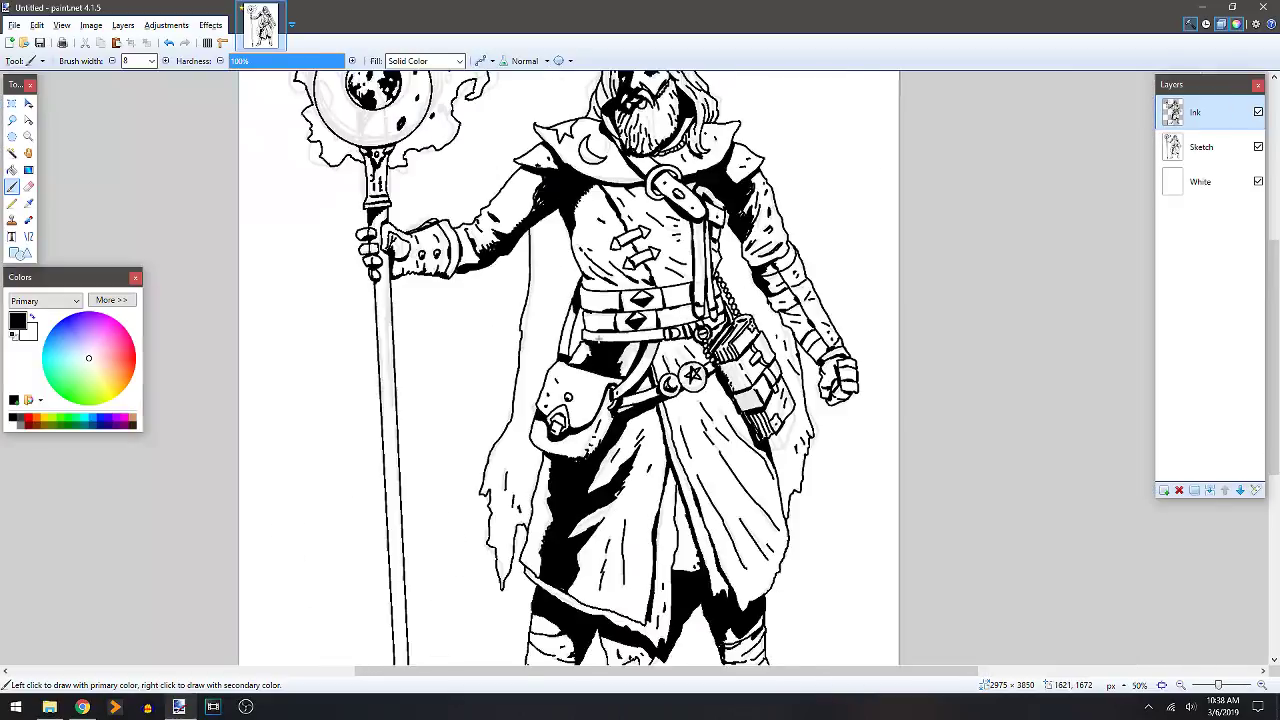
scroll(555, 248, up, 2)
scroll(555, 248, down, 1)
scroll(555, 248, up, 2)
scroll(556, 305, up, 2)
drag(552, 362, 571, 321)
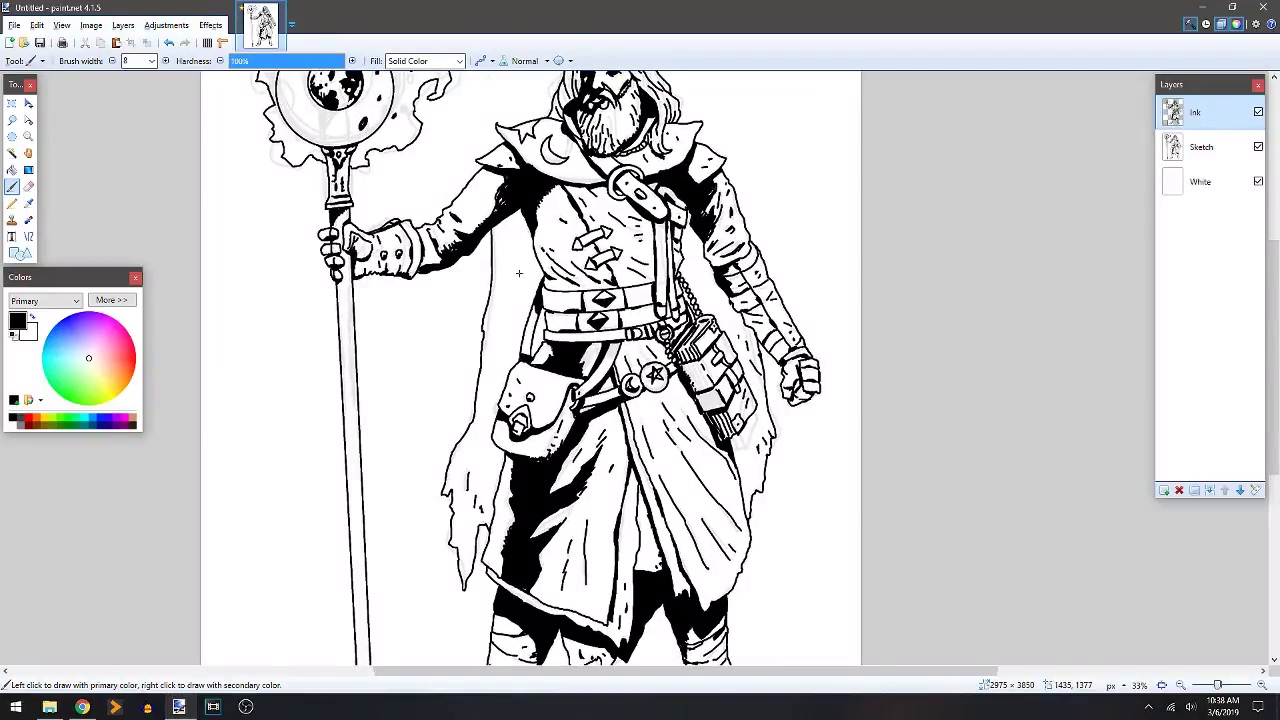
key(ctrl+b)
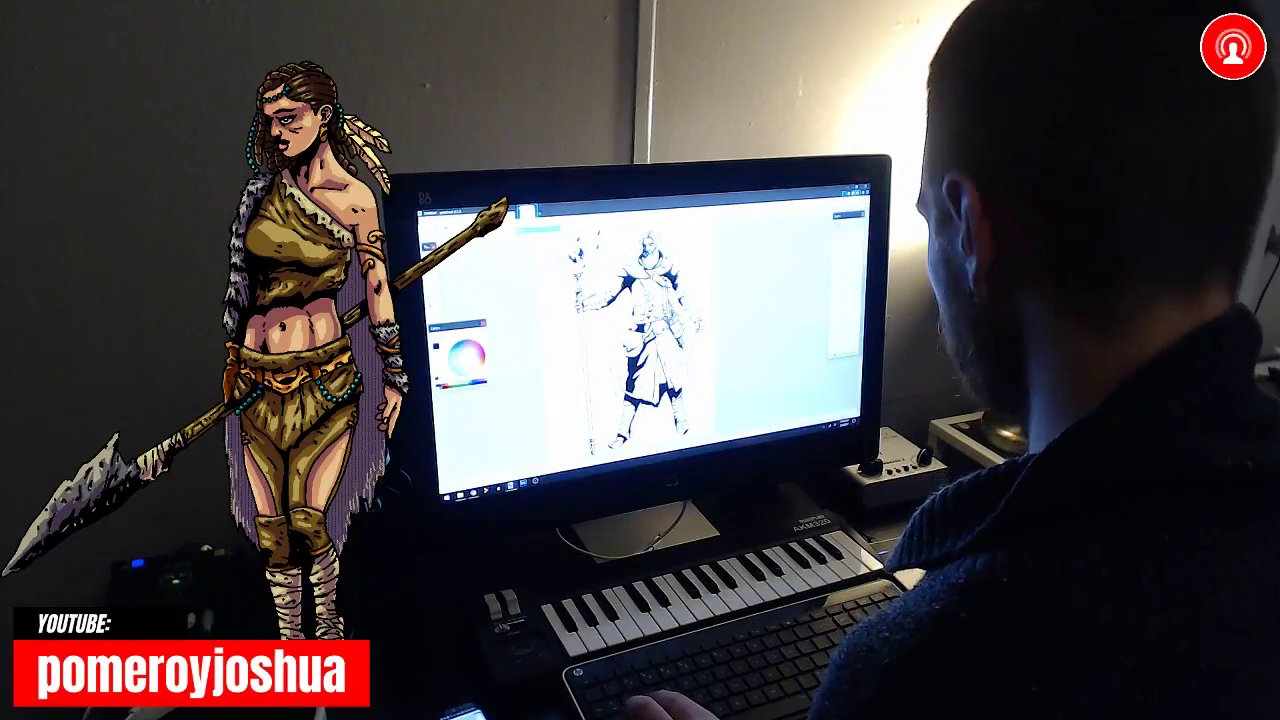
key(ctrl+plus)
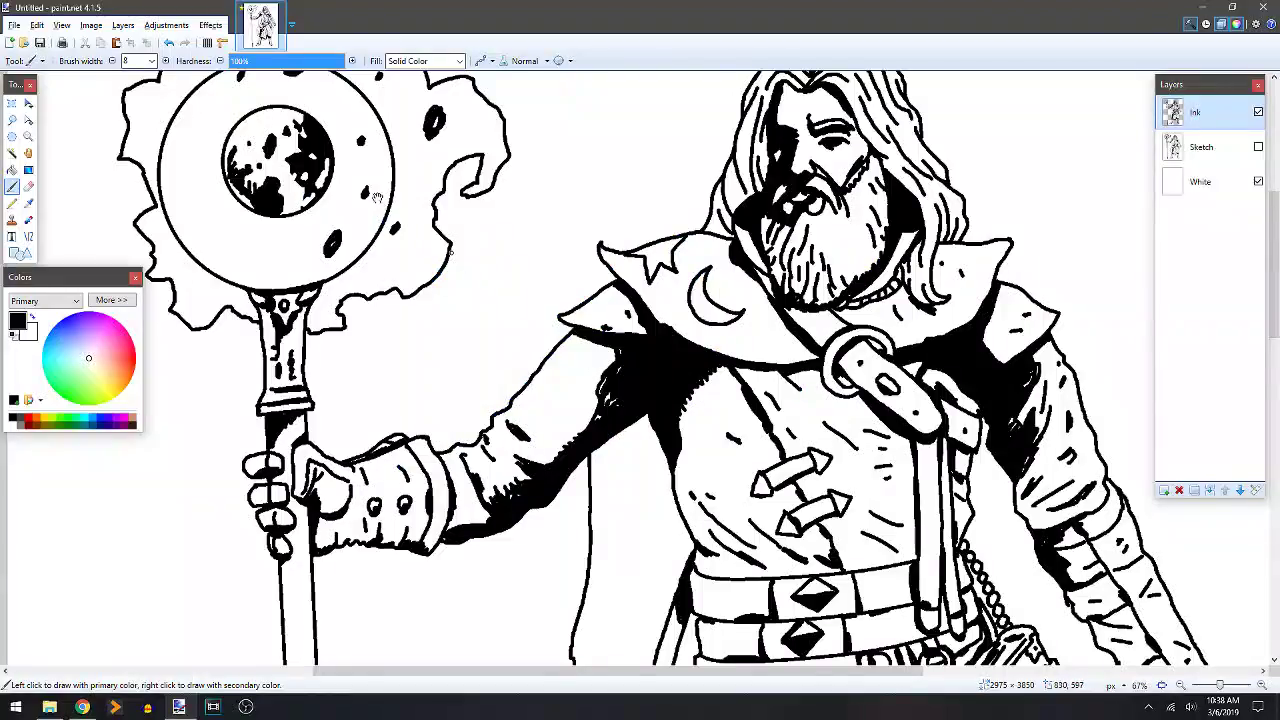
drag(386, 212, 172, 111)
mouse_move(656, 392)
mouse_down()
mouse_move(627, 358)
mouse_move(570, 350)
mouse_move(536, 317)
mouse_move(552, 333)
mouse_move(541, 340)
mouse_up()
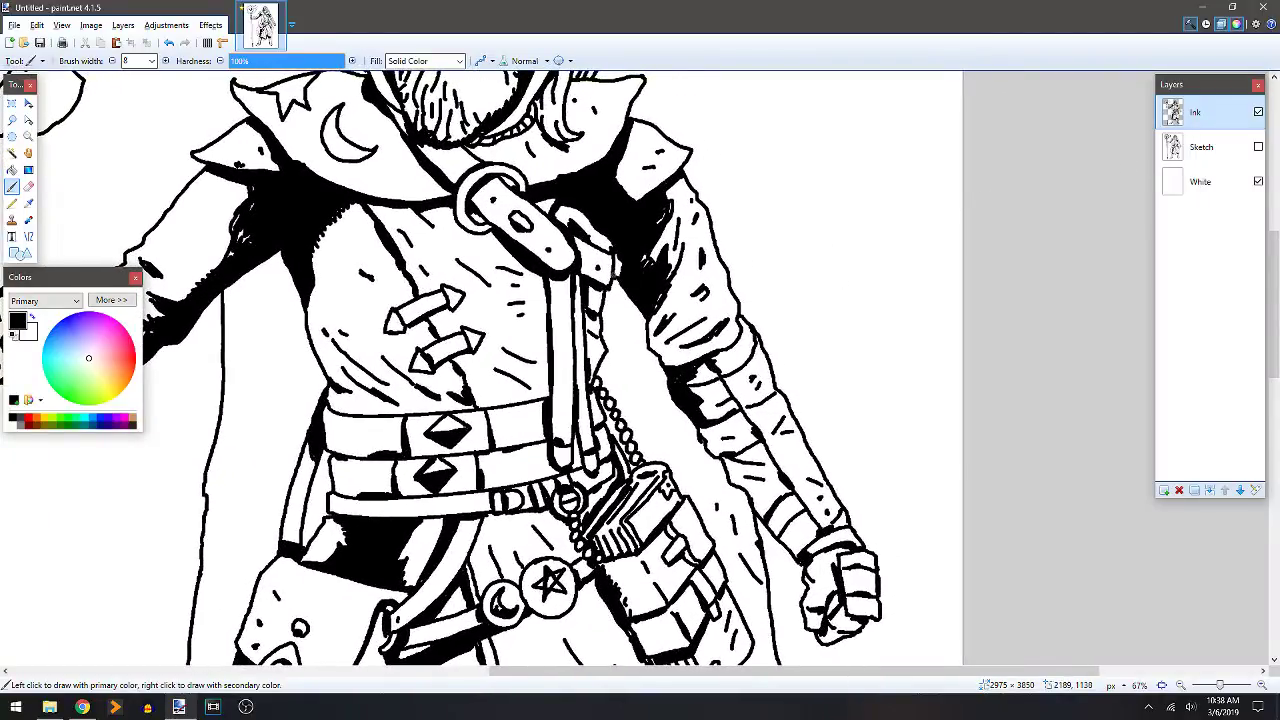
Touch up the black shadow edge on the upper sleeve of the staff-holding arm.
key(f)
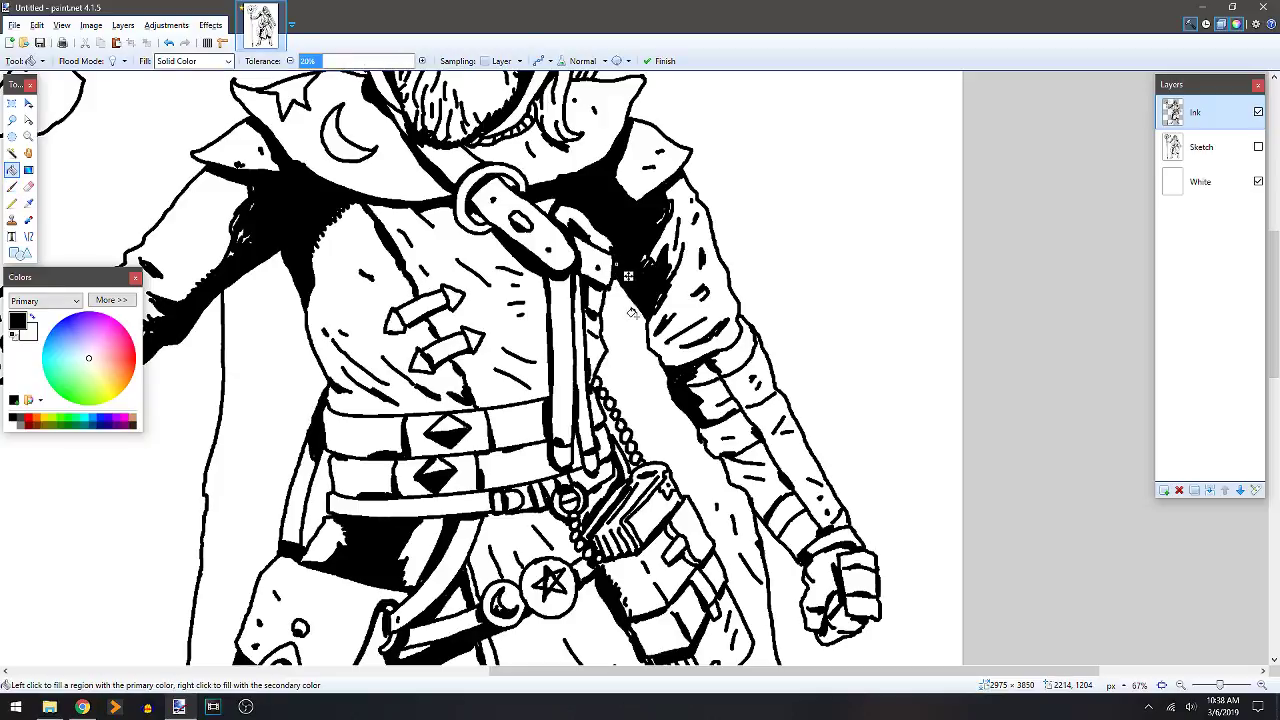
key(b)
drag(620, 335, 627, 337)
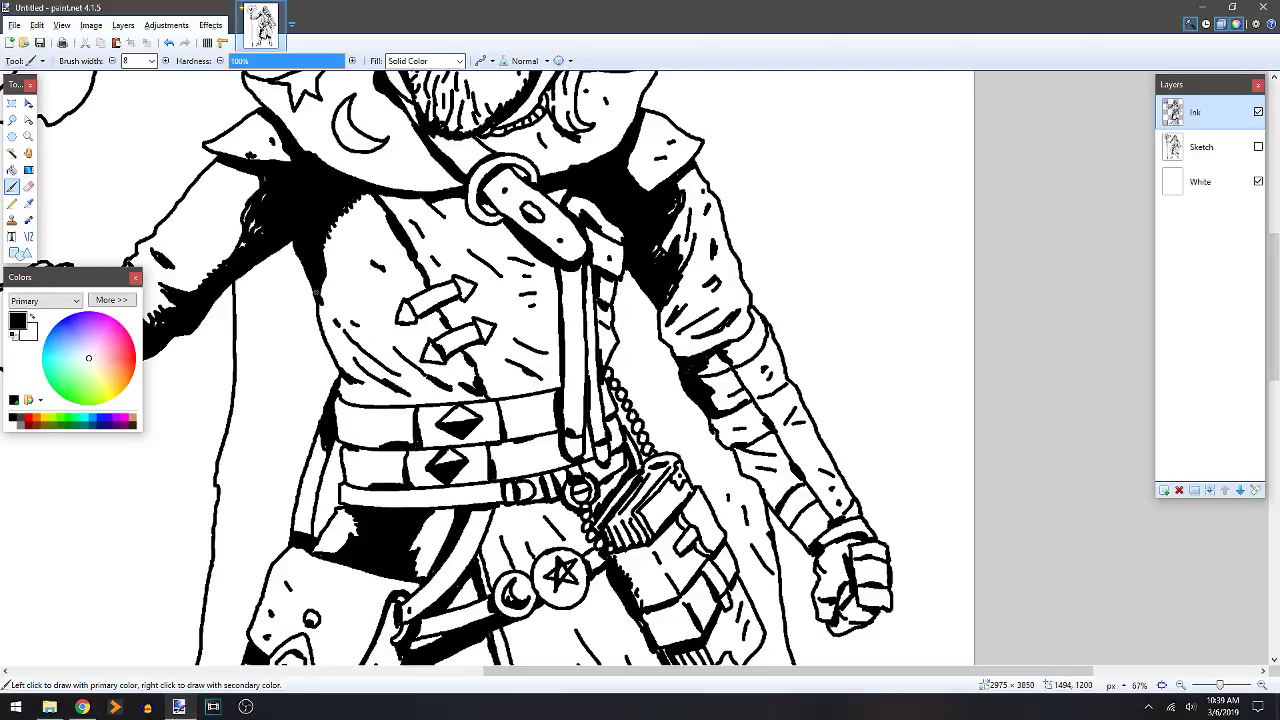
drag(706, 441, 774, 380)
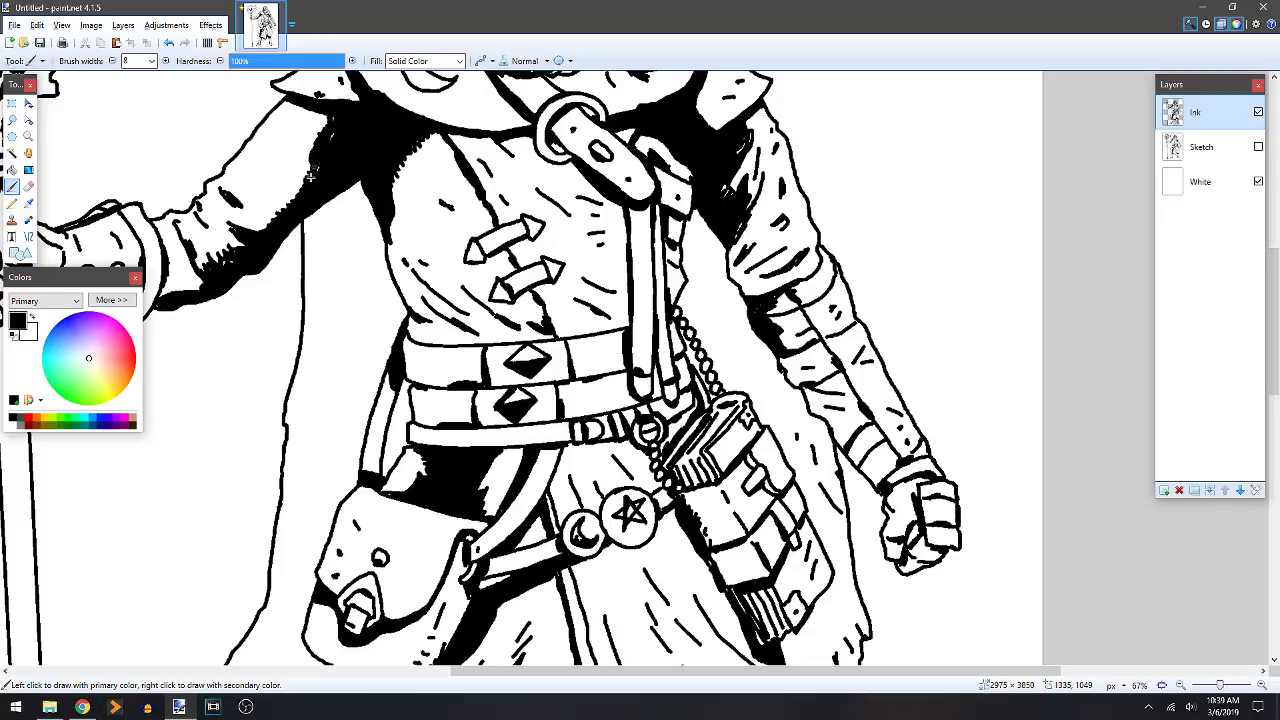
key(e)
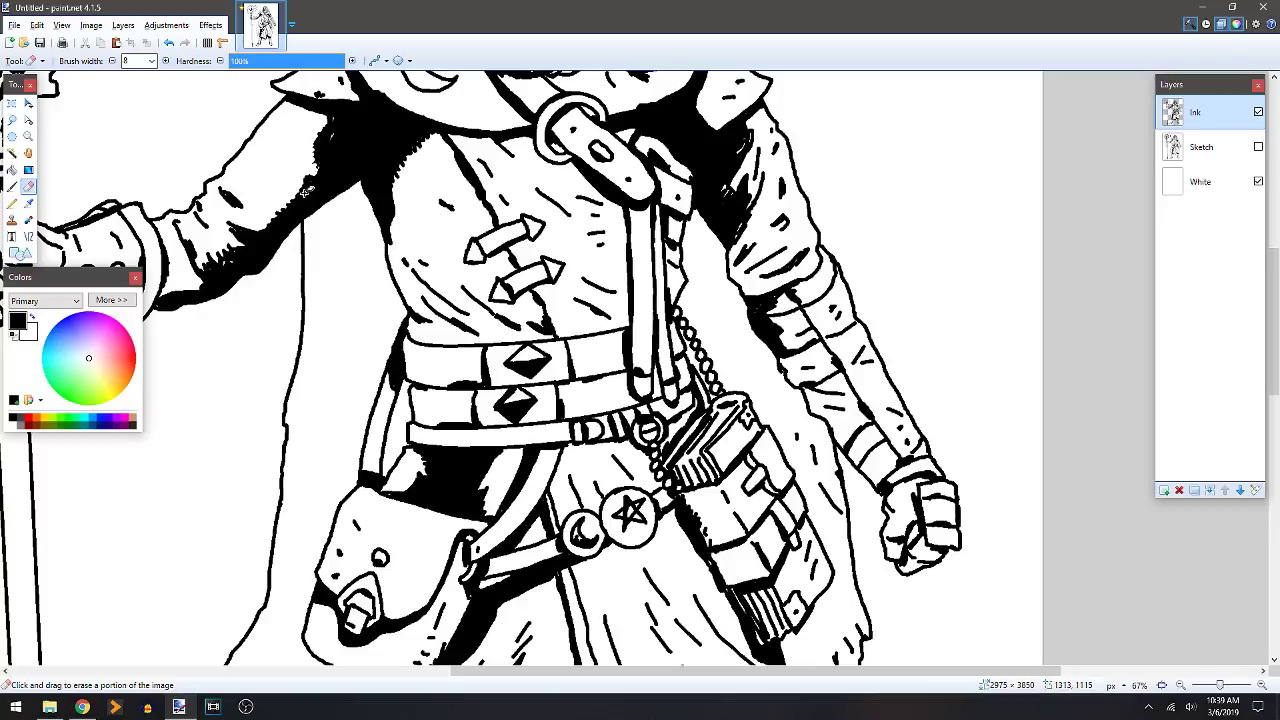
key(b)
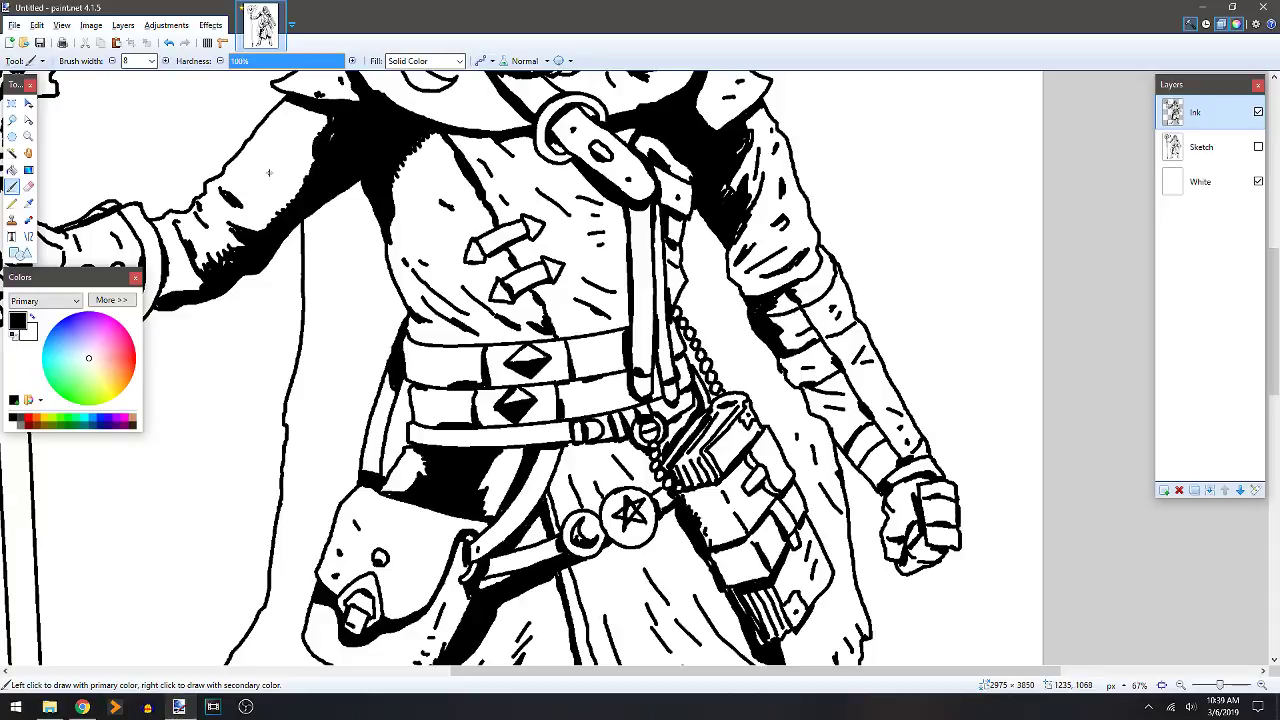
Erase and repaint the shadow edge just below the shoulder flap on the staff-holding arm.
scroll(268, 173, down, 2)
scroll(431, 291, up, 5)
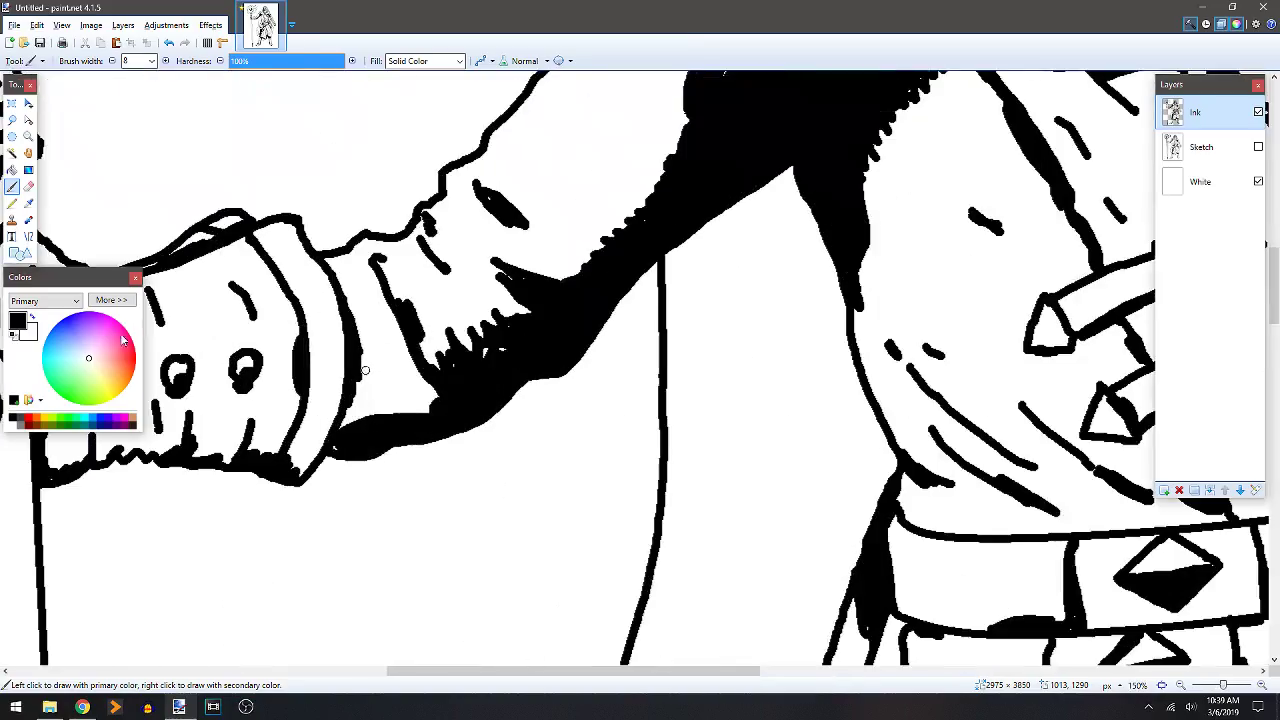
drag(163, 320, 46, 552)
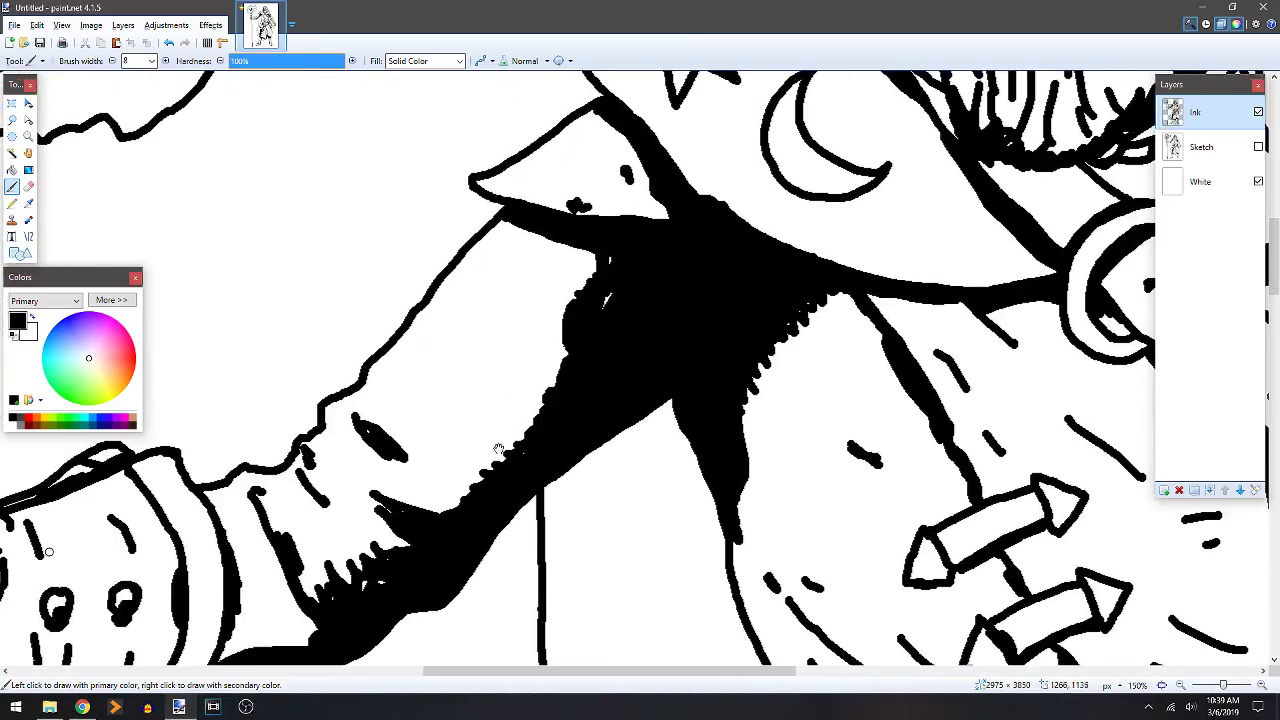
key(e)
mouse_move(574, 273)
mouse_down()
mouse_move(542, 360)
mouse_move(588, 284)
mouse_move(535, 397)
mouse_move(548, 351)
mouse_up()
key(b)
mouse_move(591, 286)
mouse_down()
mouse_move(574, 346)
mouse_move(583, 312)
mouse_move(571, 361)
mouse_up()
ctrl+scroll(613, 247, down, 3)
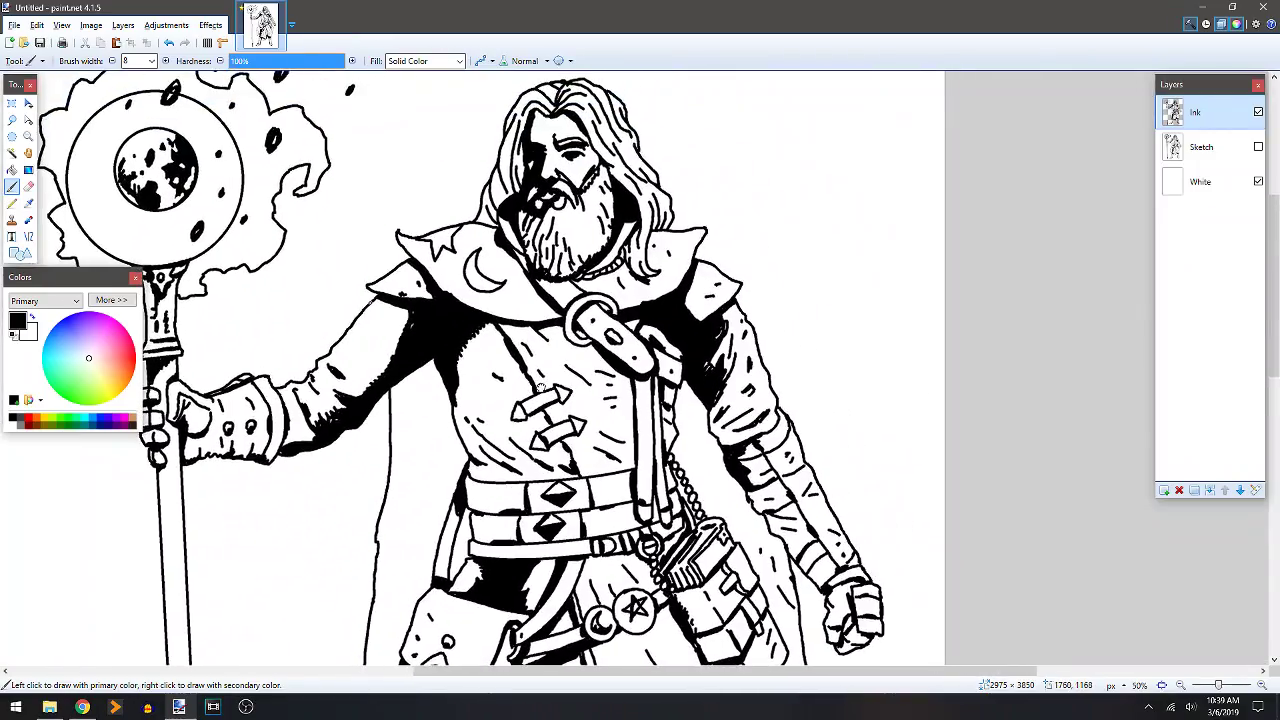
Delete the Sketch layer.
click(1218, 157)
click(1179, 490)
ctrl+scroll(981, 377, down, 1)
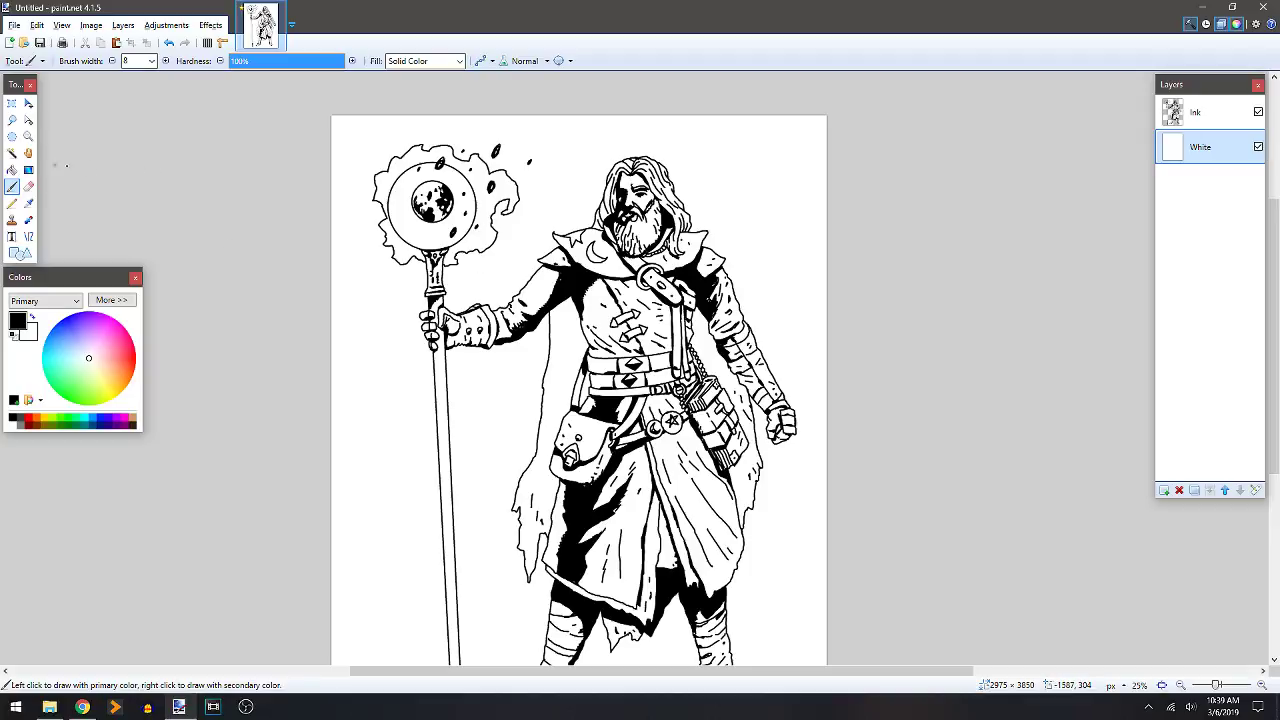
Select the empty background on the Ink layer with the Magic Wand, invert the selection and crop the image to the figure.
click(12, 152)
key(ctrl+minus)
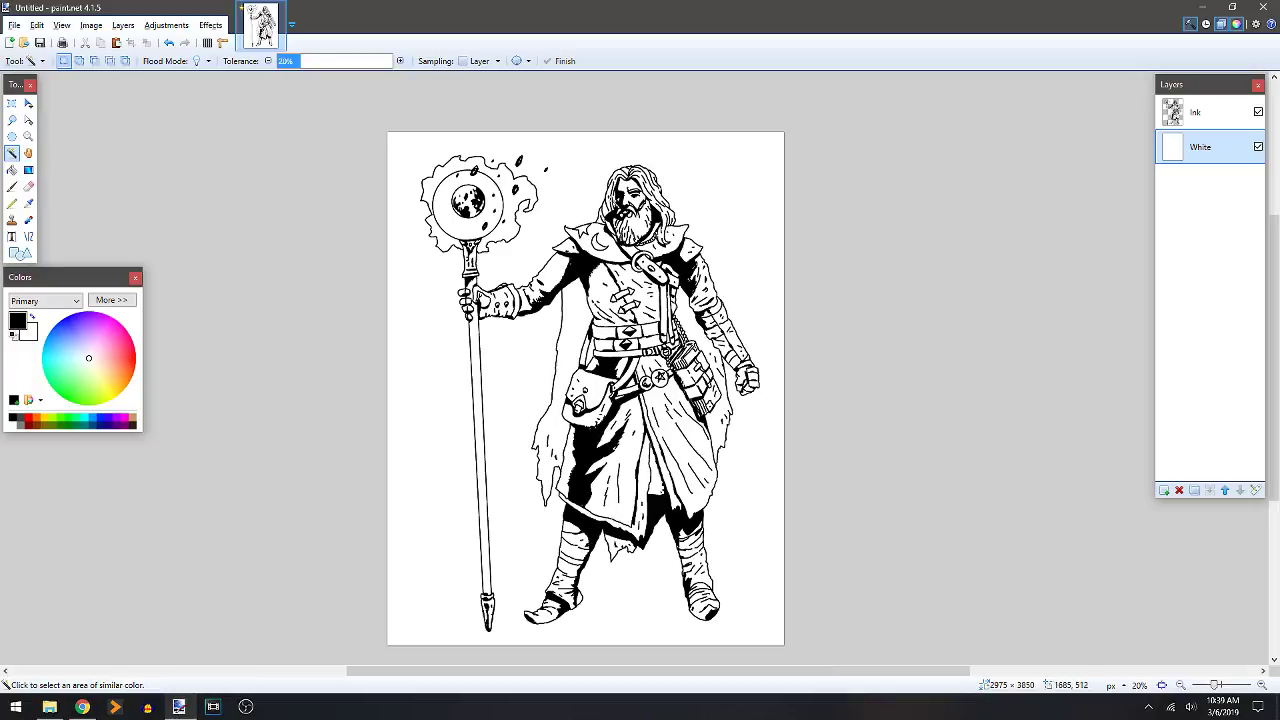
click(1207, 128)
click(741, 194)
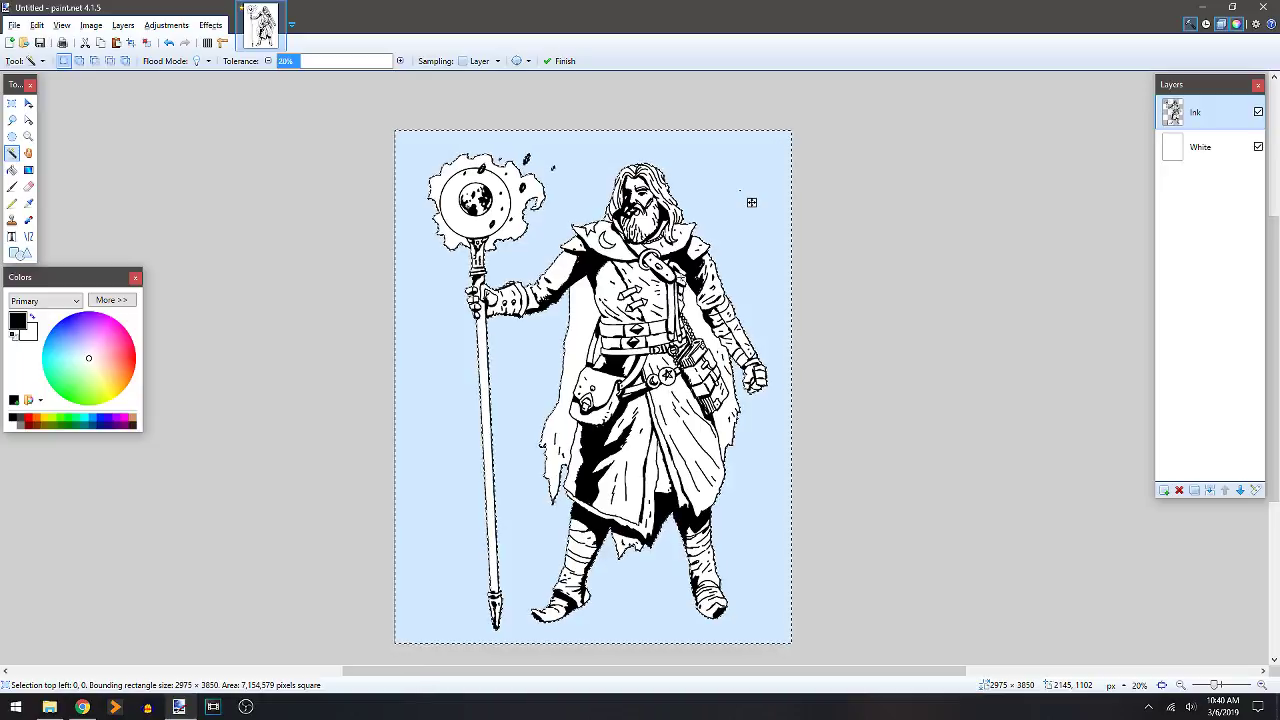
alt+click(751, 202)
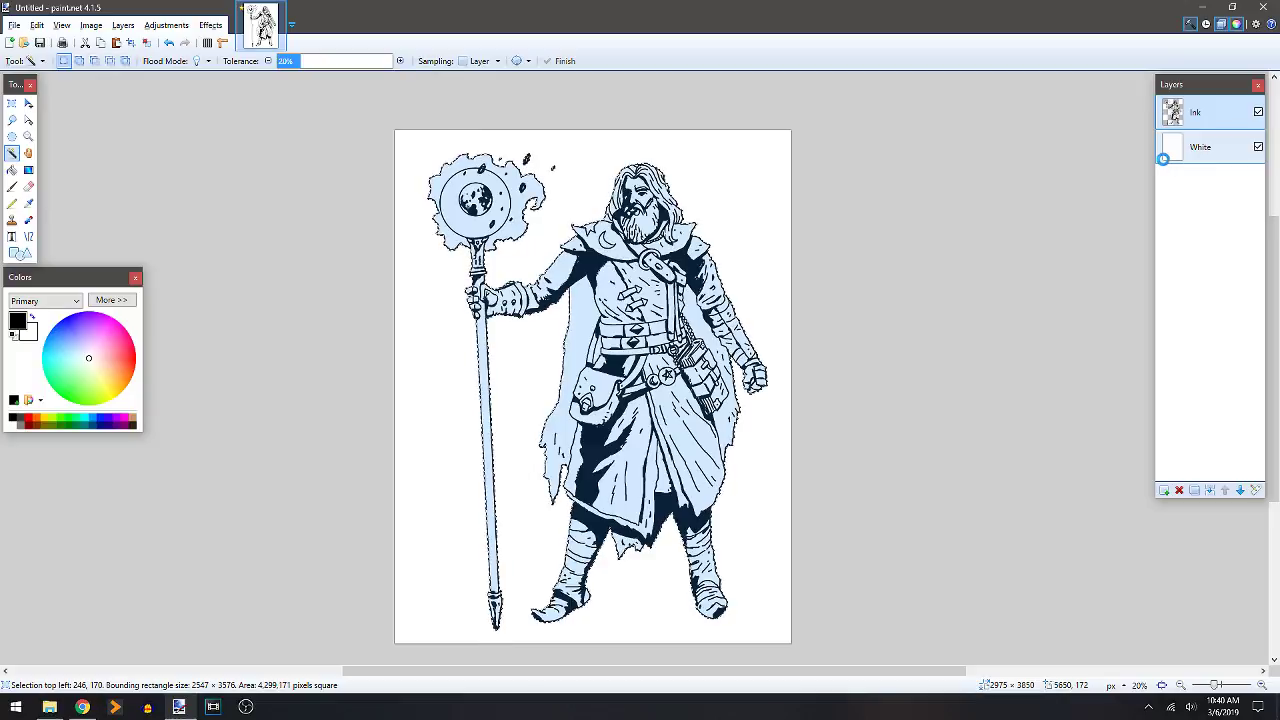
key(ctrl+shift+x)
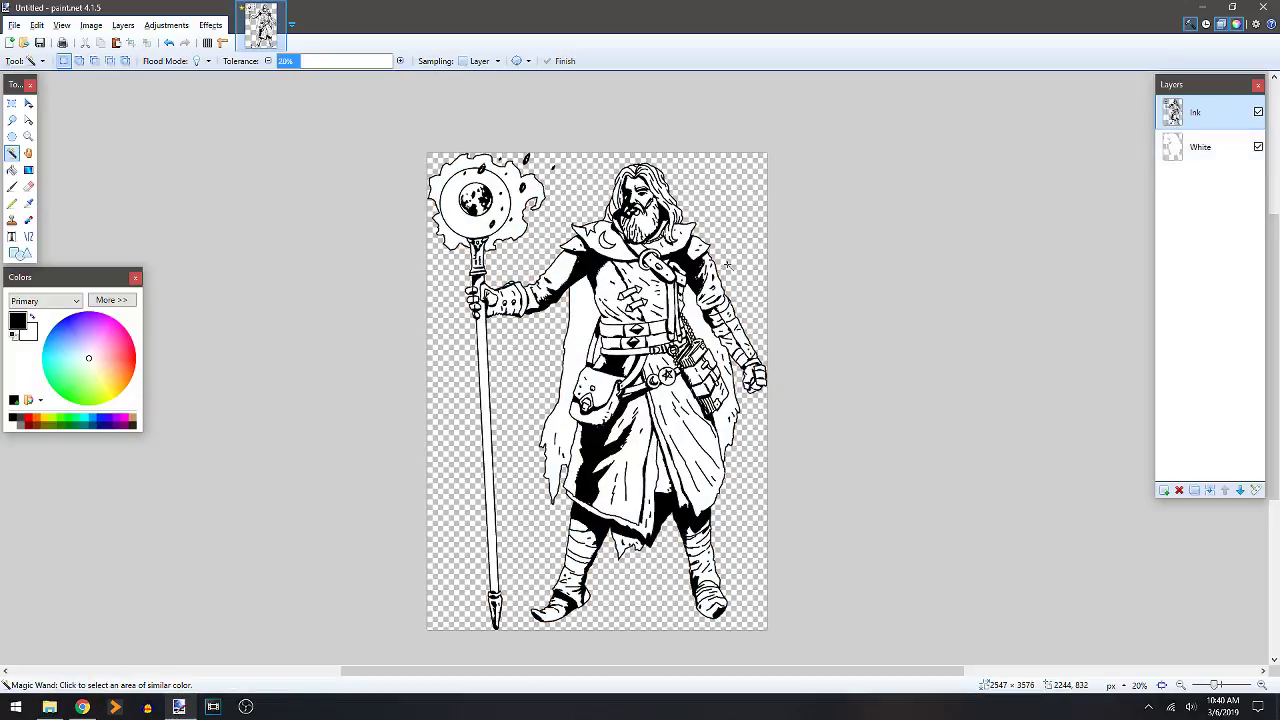
Select the figure's silhouette on the White layer with the Magic Wand, and duplicate that layer under the name Color.
click(1205, 150)
click(1258, 113)
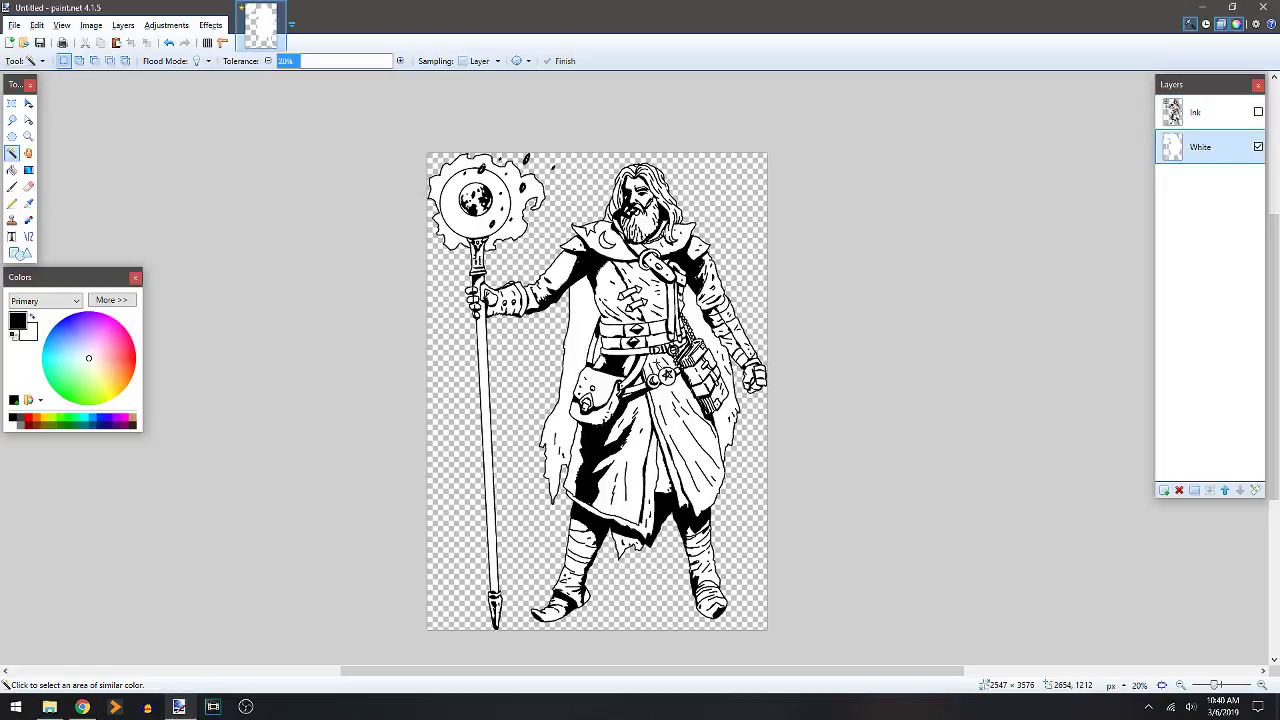
click(649, 354)
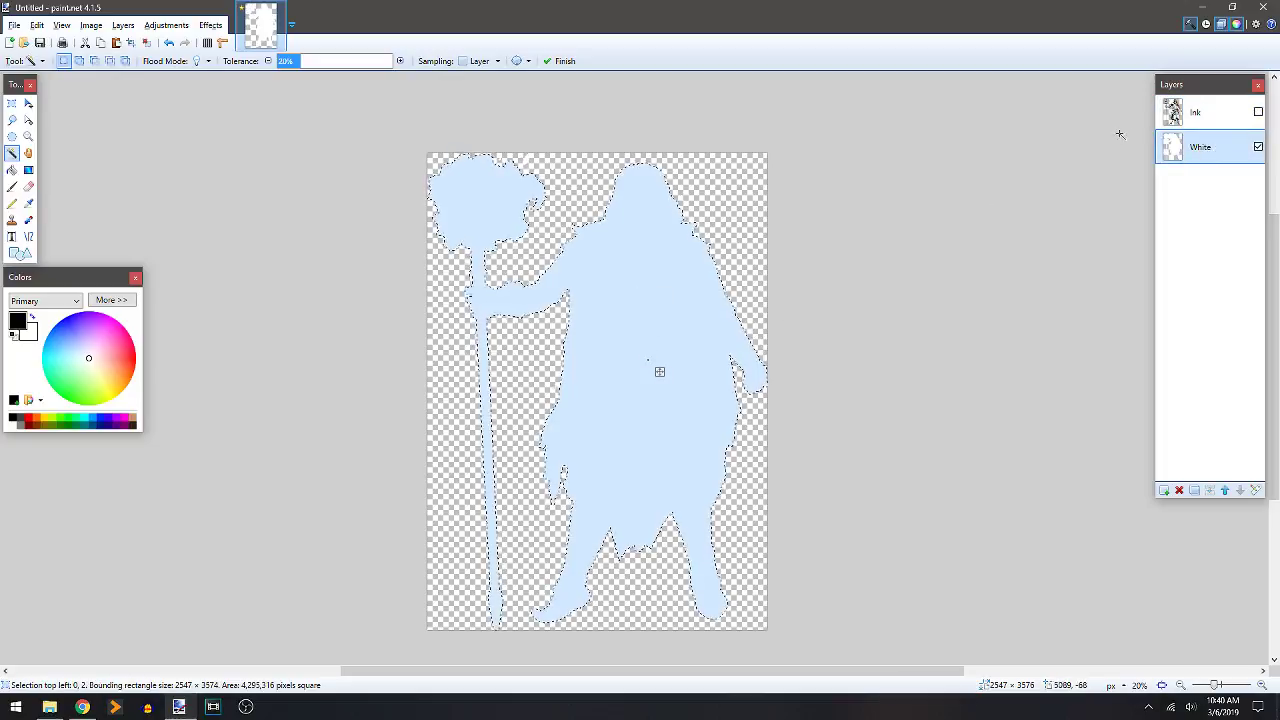
click(1258, 113)
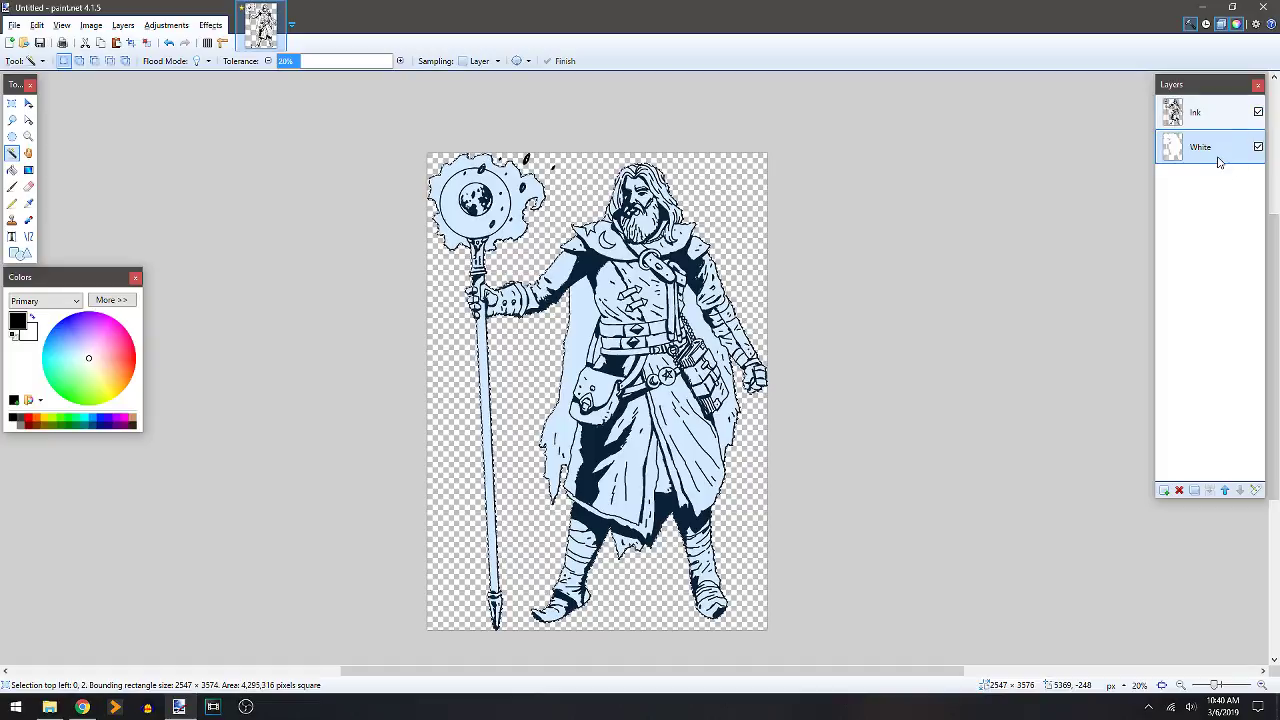
click(1195, 491)
double_click(1207, 150)
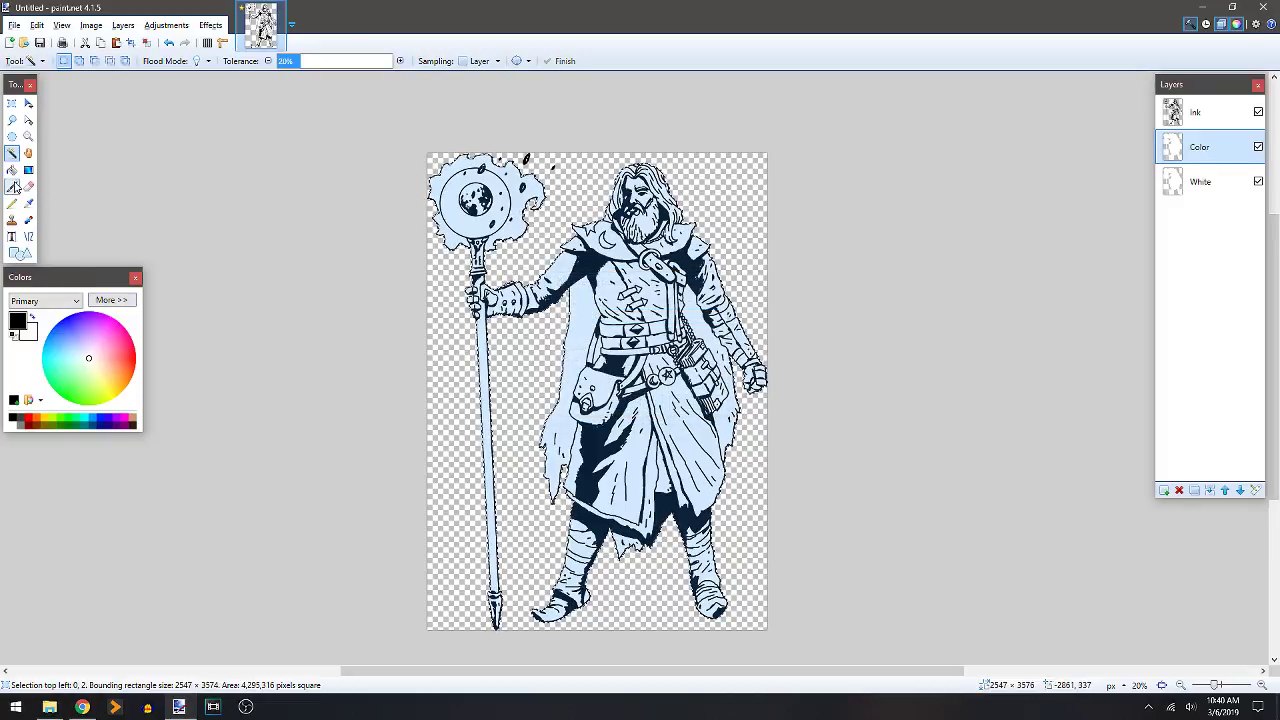
Fill the selected silhouette on the Color layer with dark blue 3F497F.
click(12, 188)
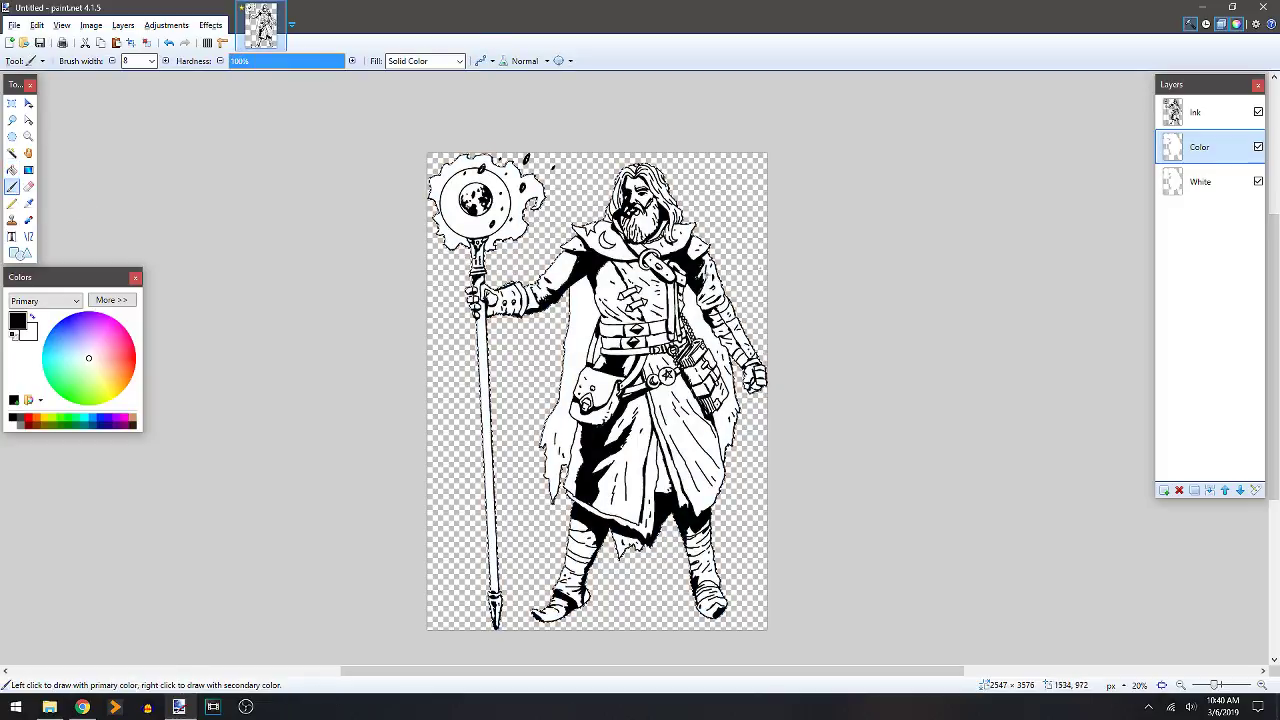
click(112, 300)
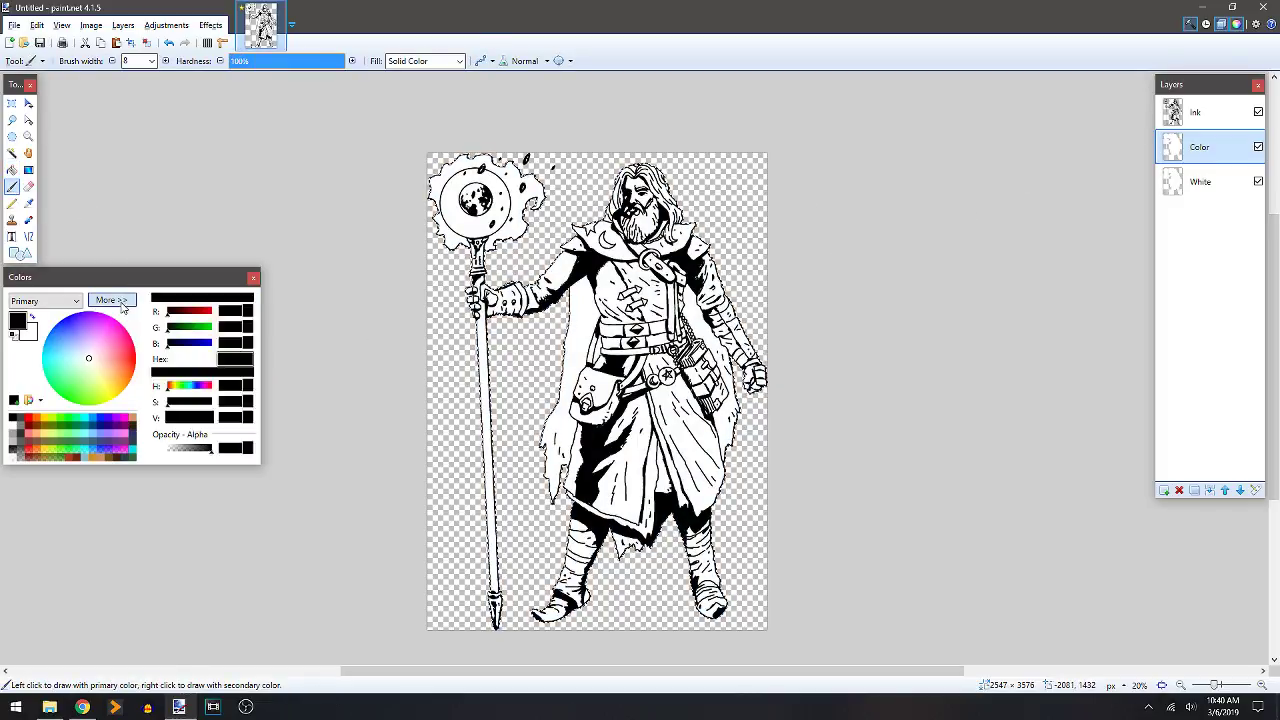
click(101, 443)
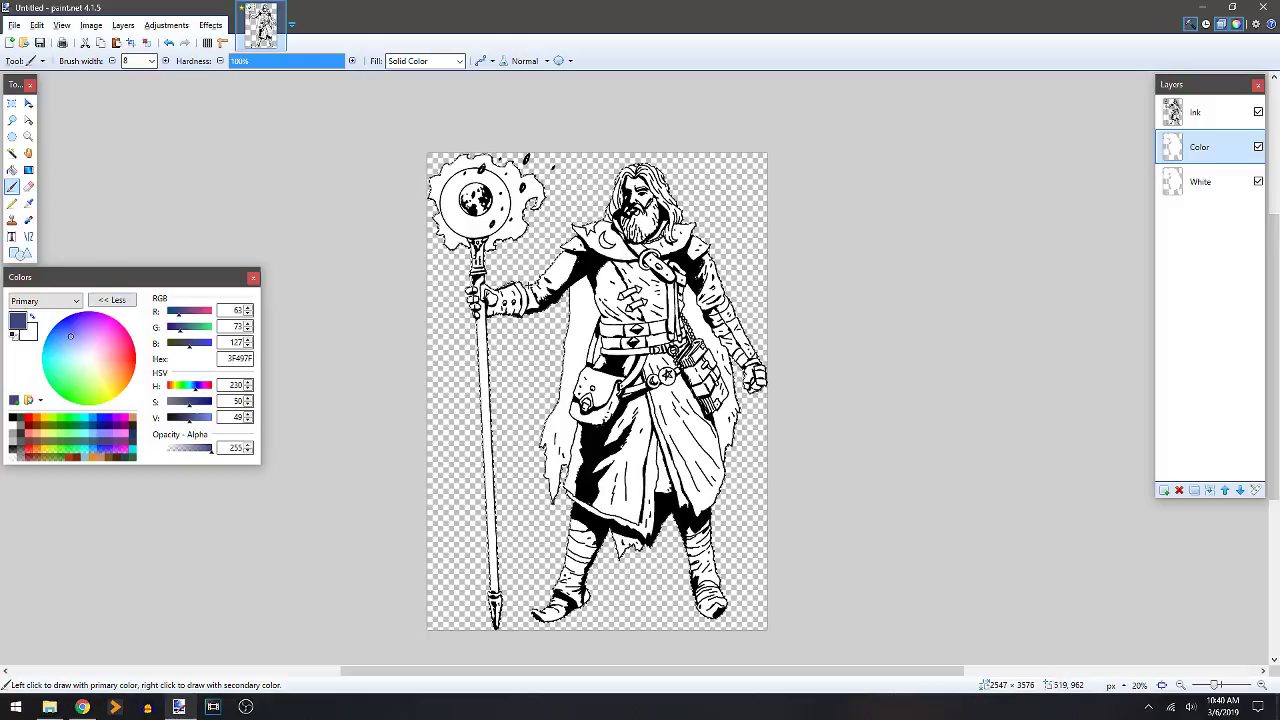
key(f)
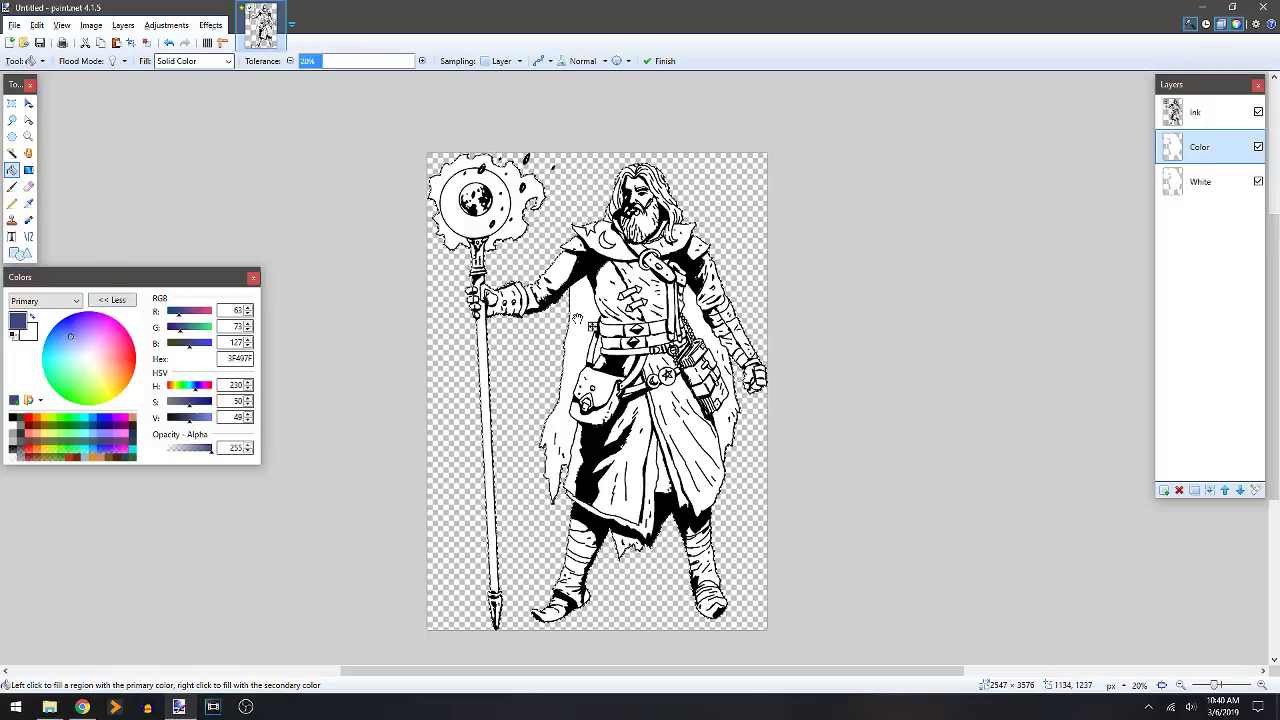
click(572, 320)
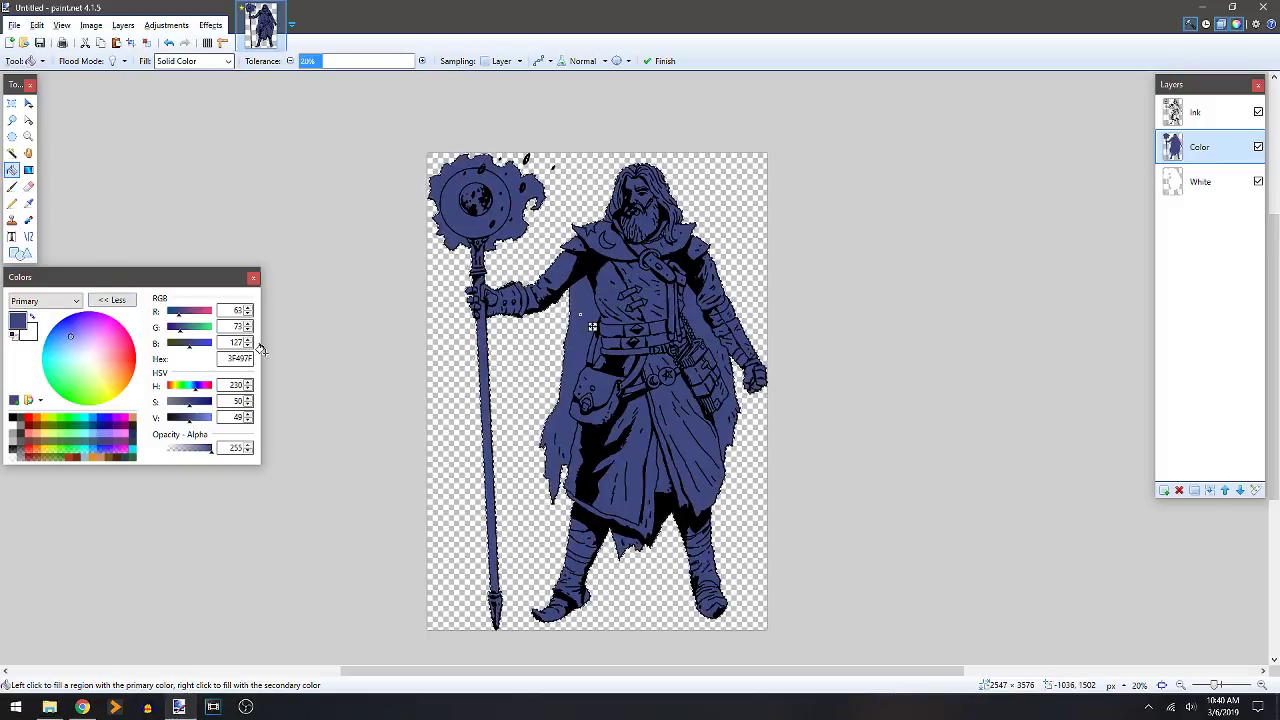
Outline the wizard's face and fill it with the skin tone CC9876.
key(b)
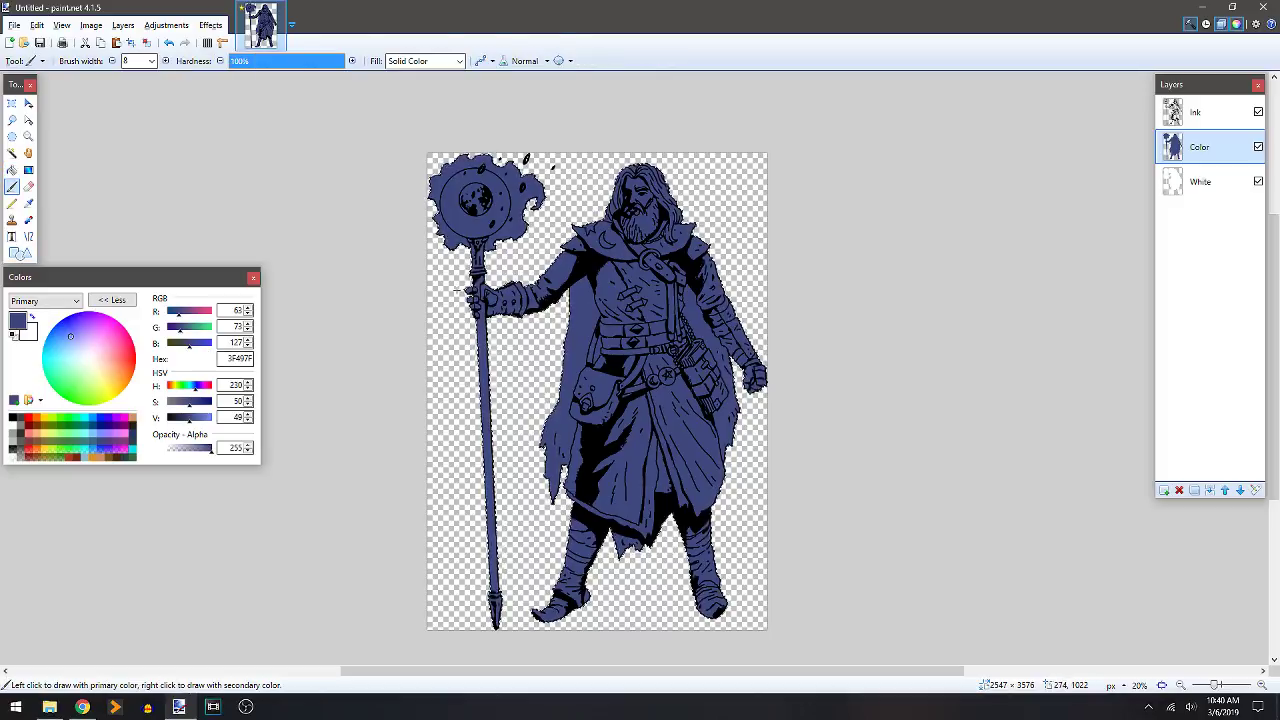
scroll(384, 320, up, 3)
scroll(460, 410, up, 3)
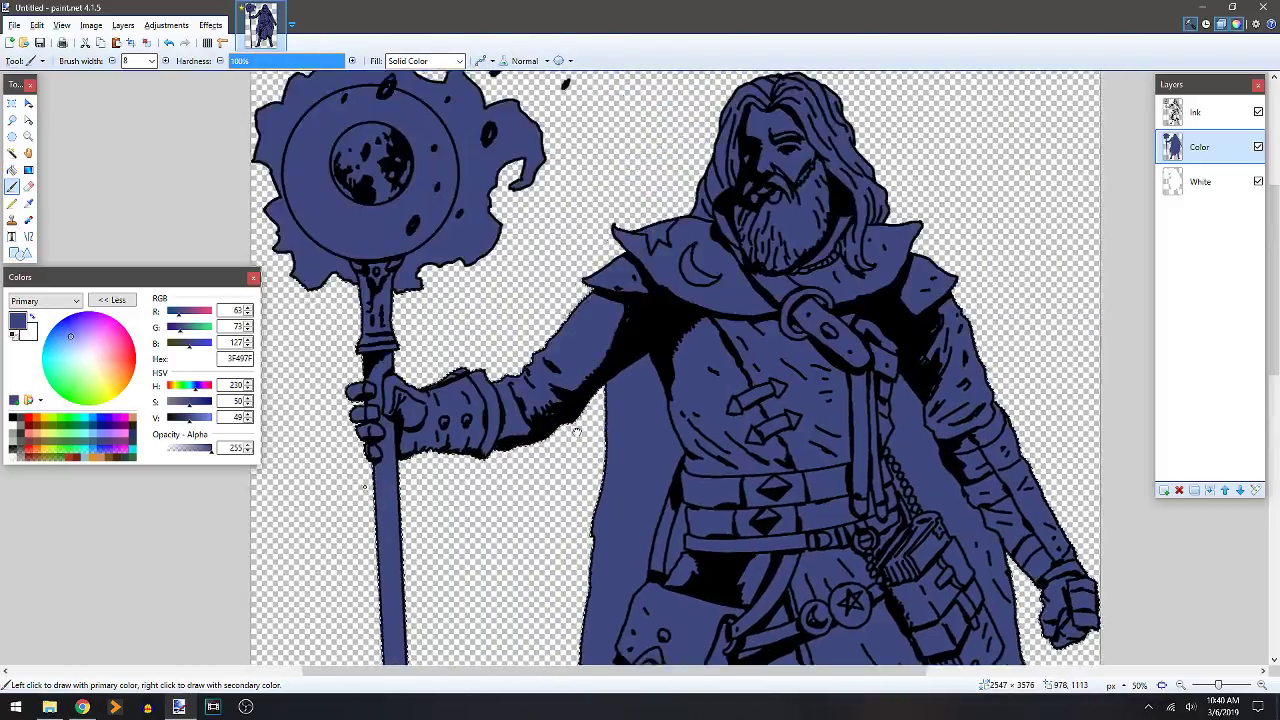
scroll(460, 410, up, 1)
scroll(588, 218, down, 2)
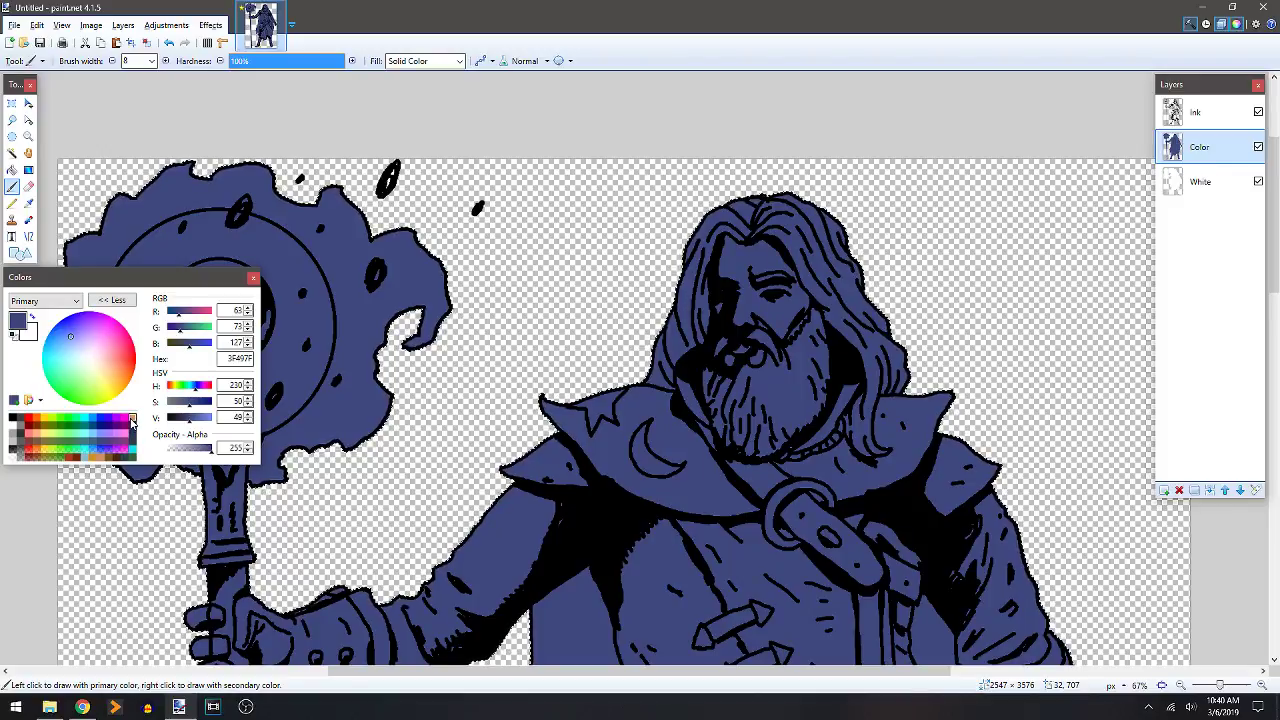
click(133, 419)
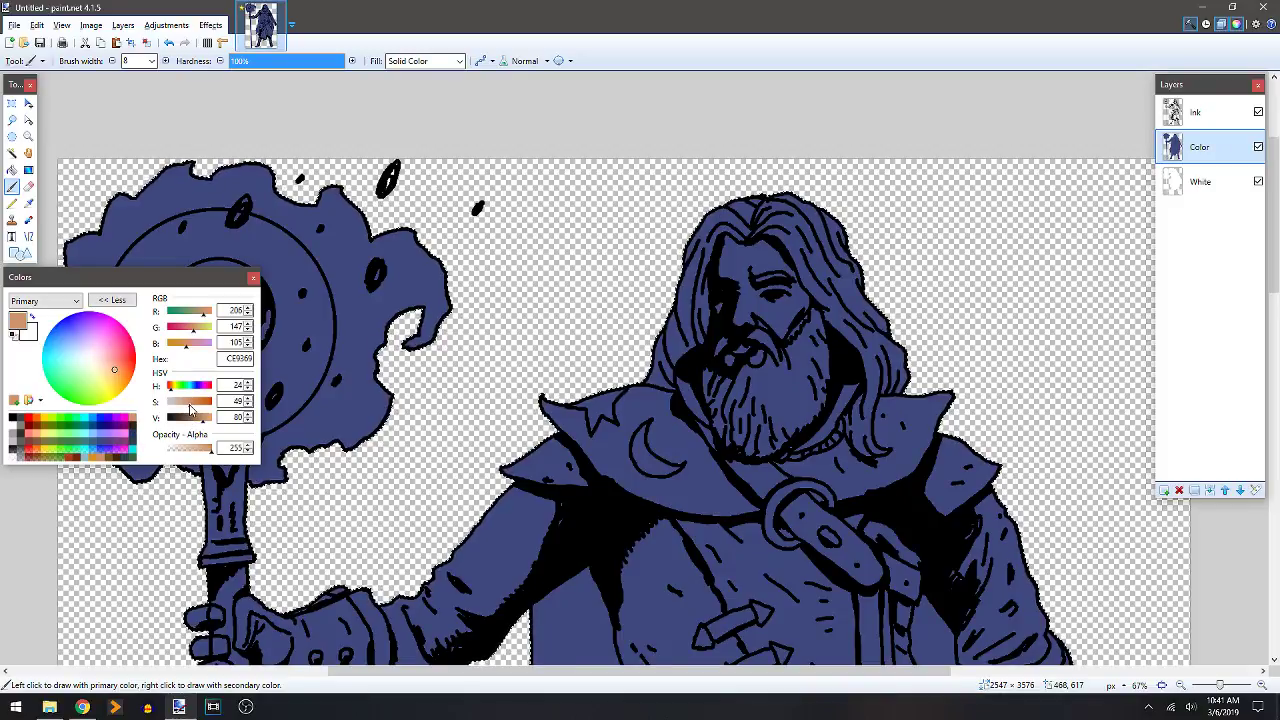
drag(190, 408, 187, 410)
scroll(712, 289, up, 2)
drag(521, 262, 411, 324)
mouse_move(656, 244)
mouse_down()
mouse_move(636, 232)
mouse_move(628, 258)
mouse_move(612, 356)
mouse_move(618, 429)
mouse_up()
drag(652, 492, 688, 485)
mouse_move(700, 432)
mouse_down()
mouse_move(759, 465)
mouse_move(788, 457)
mouse_move(819, 370)
mouse_move(778, 292)
mouse_move(723, 244)
mouse_move(648, 248)
mouse_up()
key(f)
click(660, 315)
key(b)
Outline the wizard's hair and beard and fill them with light grey C0C0C0.
scroll(762, 474, down, 3)
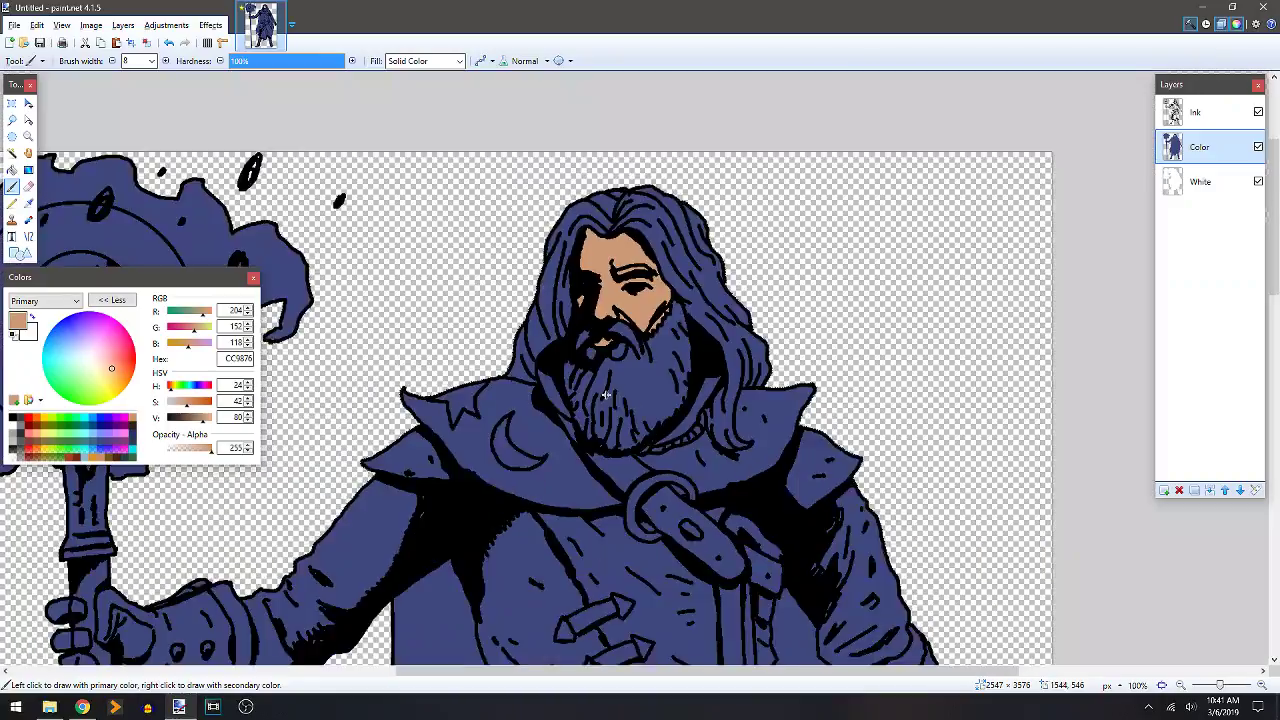
scroll(628, 391, down, 3)
scroll(686, 423, up, 4)
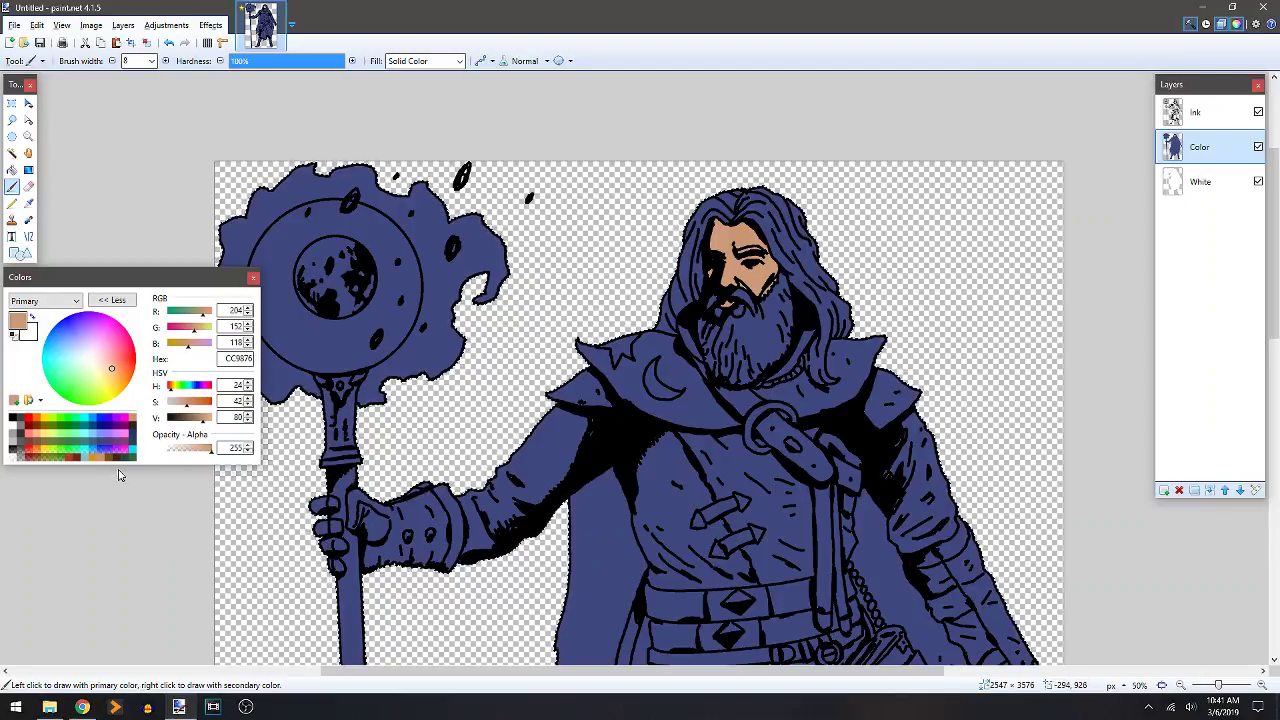
click(14, 445)
scroll(601, 316, up, 2)
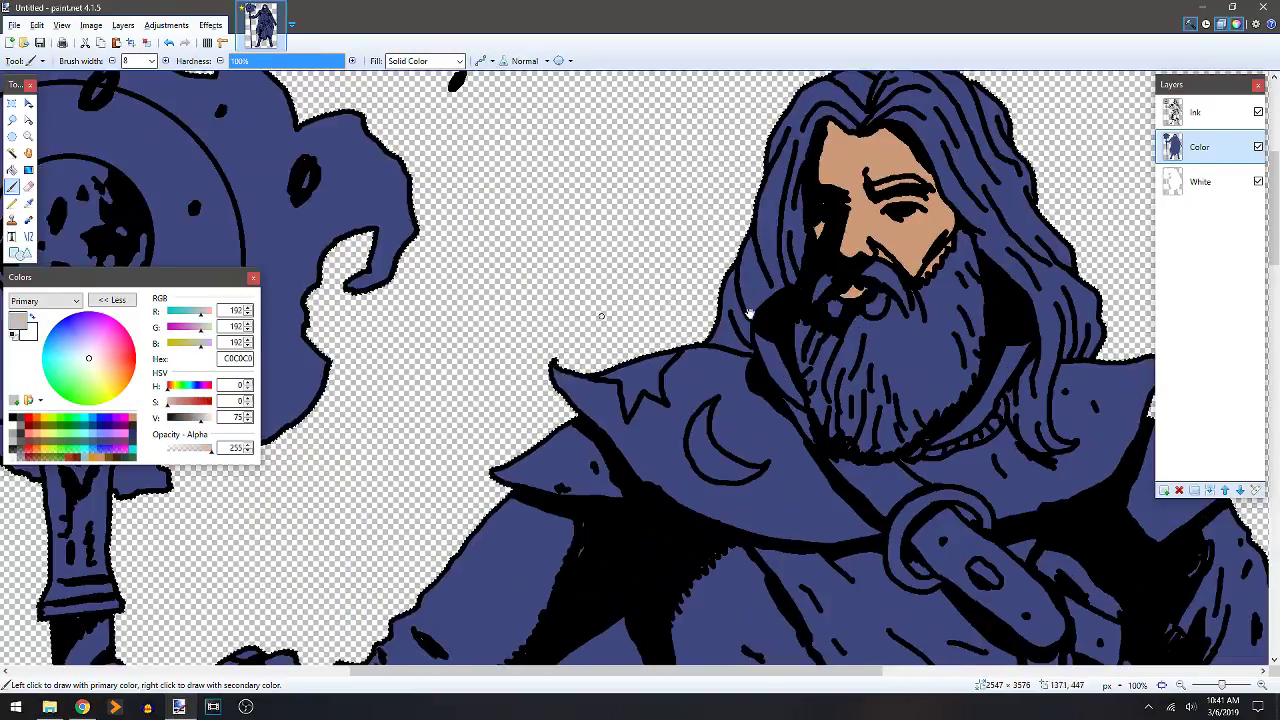
drag(601, 316, 410, 431)
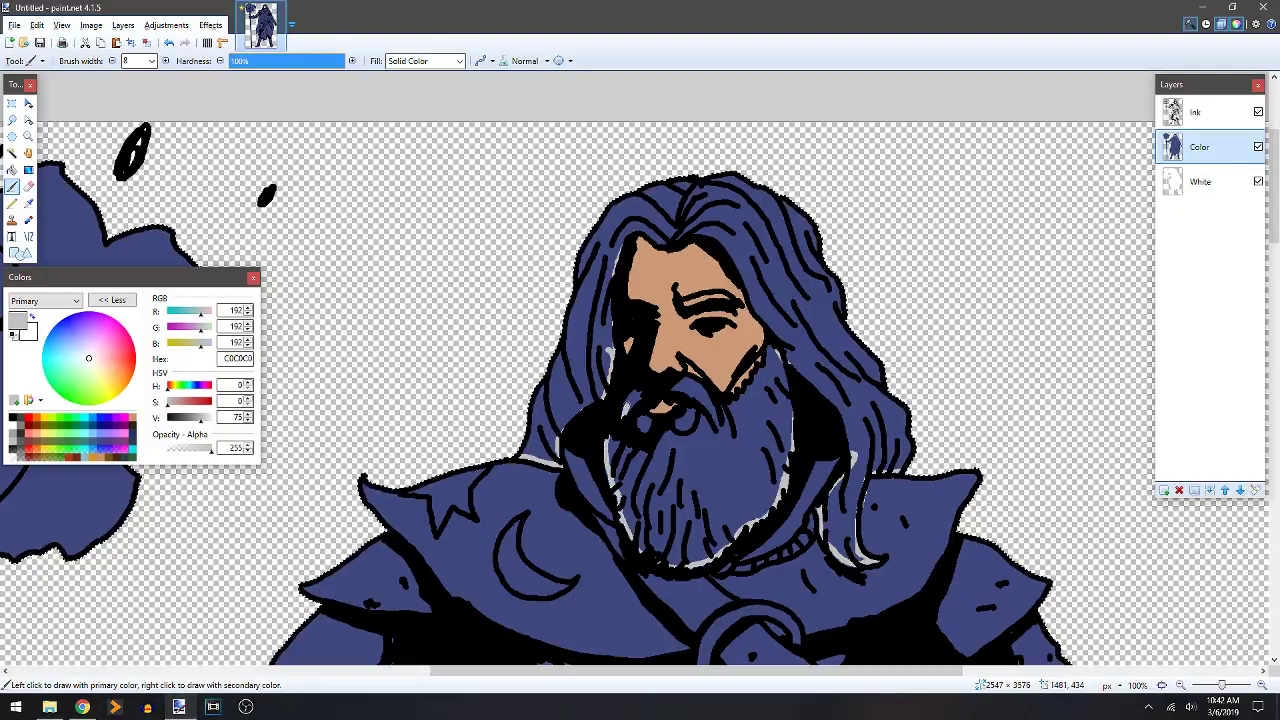
key(f)
click(796, 354)
Recolor the patches around the mouth with the sampled skin tone CC9876, and paint the lips pink FF7F7F.
key(k)
click(712, 356)
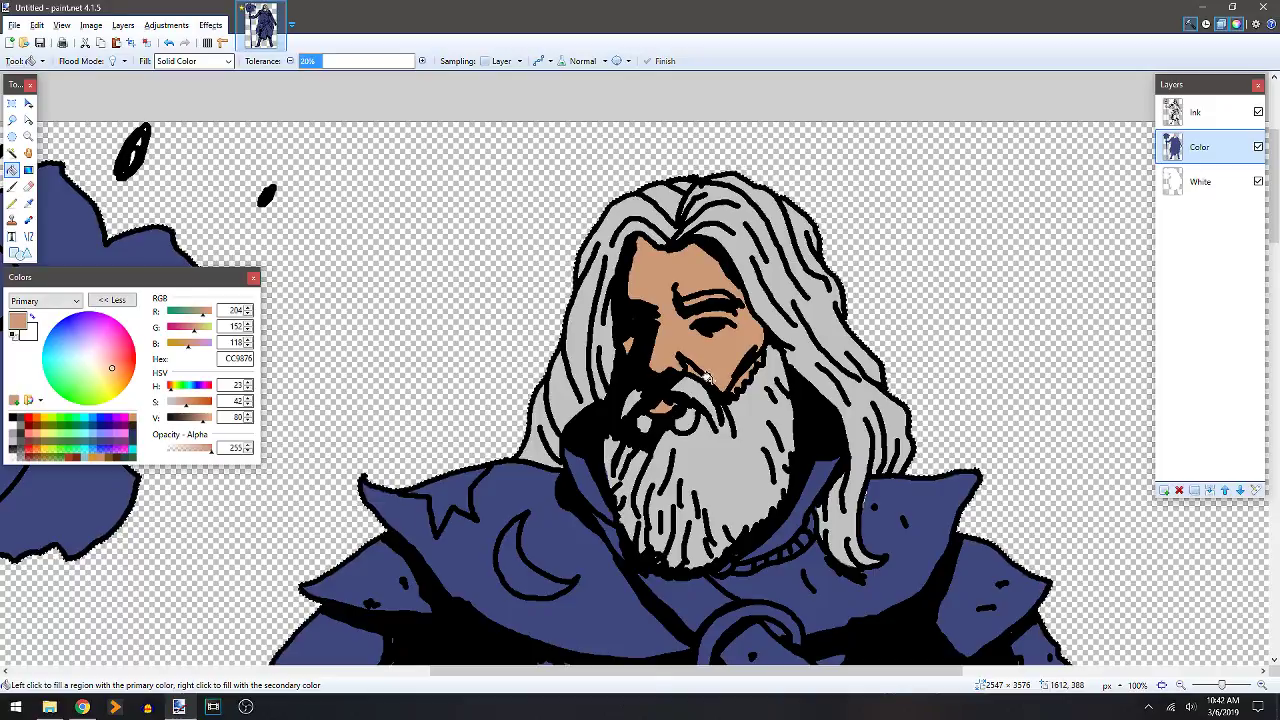
key(b)
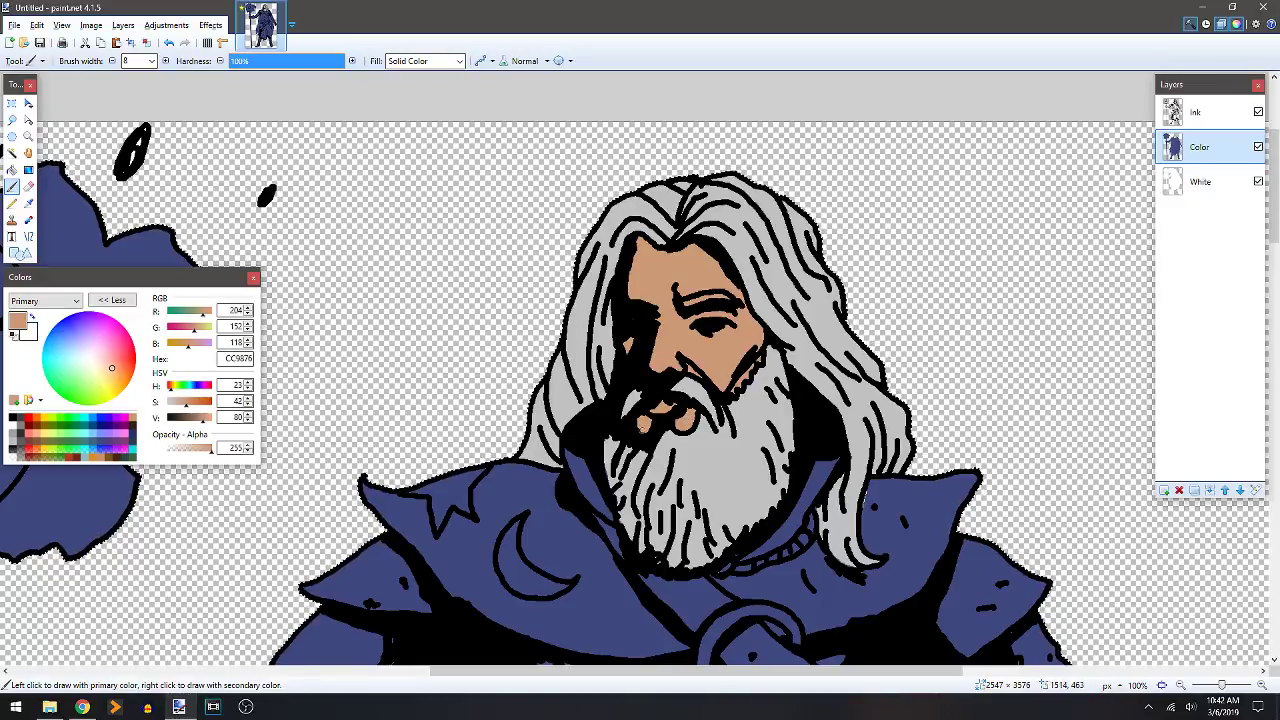
click(38, 437)
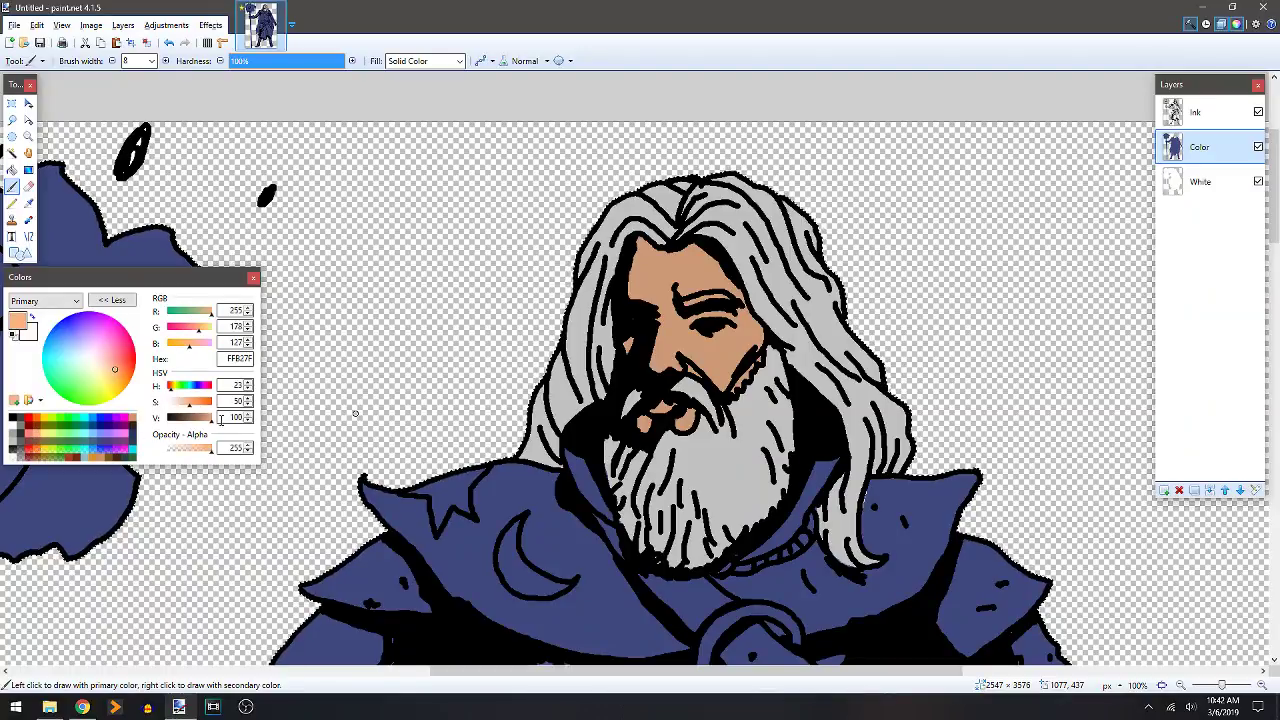
click(33, 438)
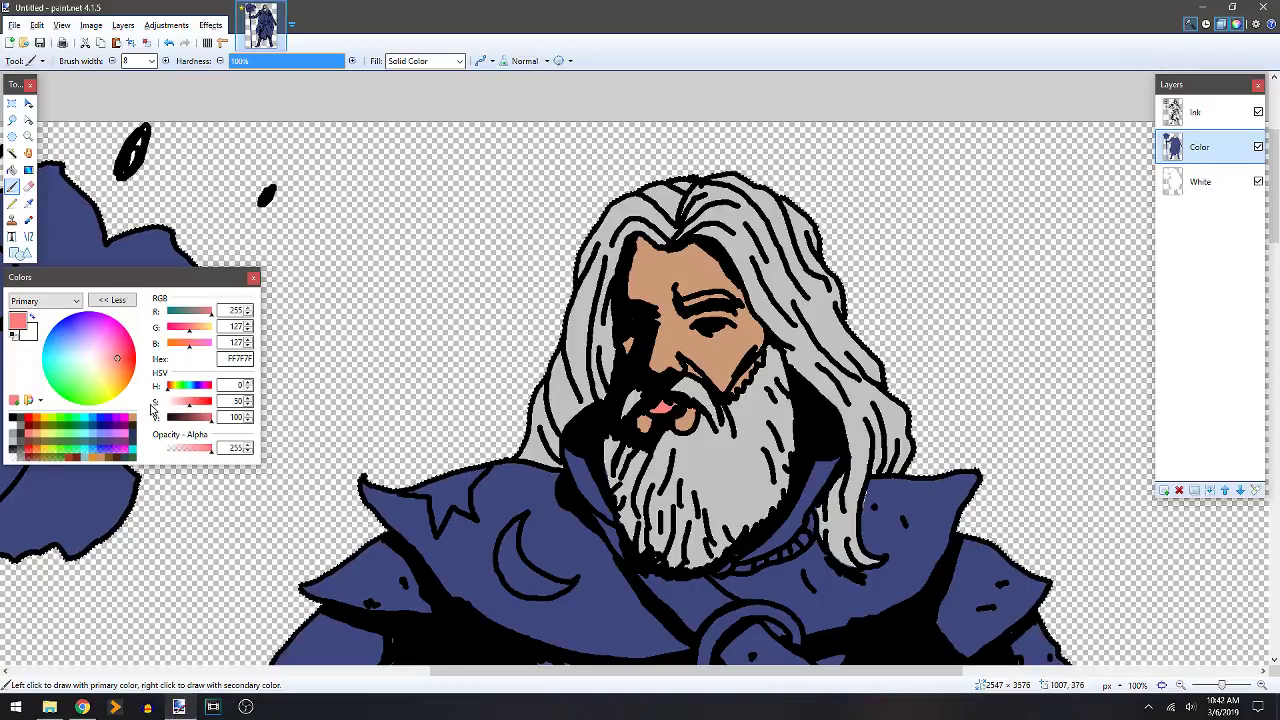
Sample the beard's grey C0C0C0 and paint the eyebrow with it.
key(k)
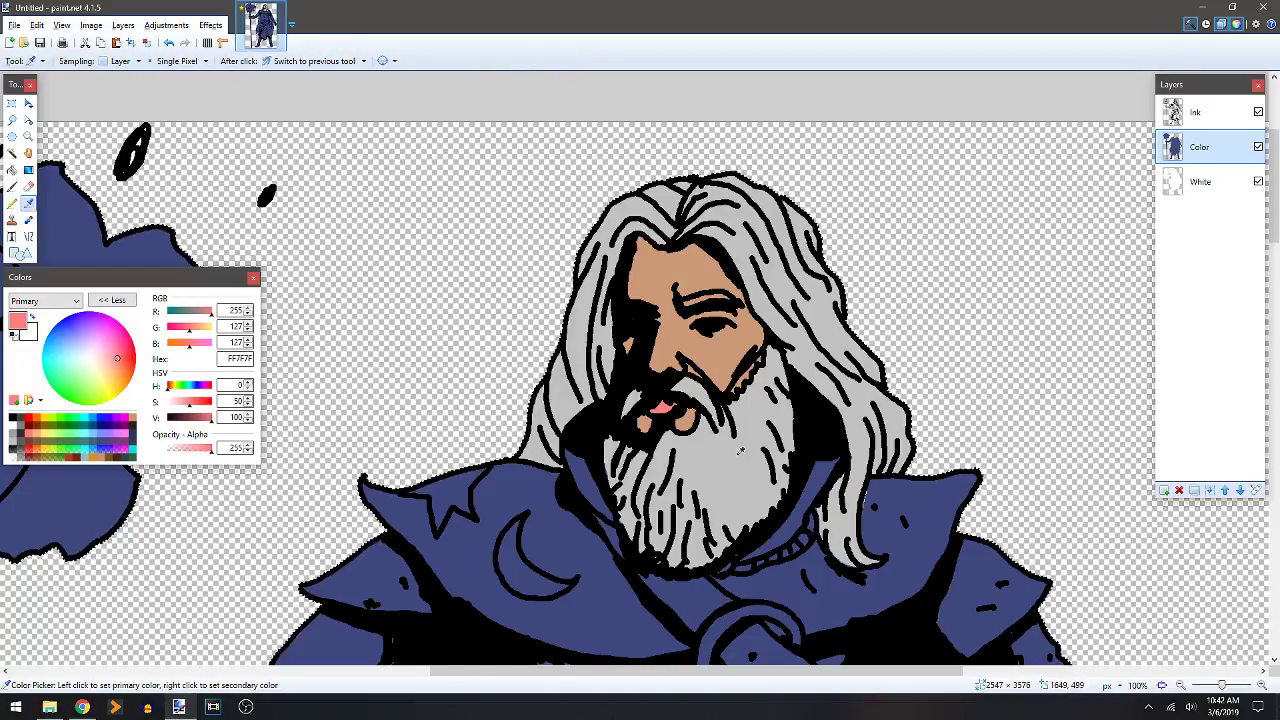
click(774, 434)
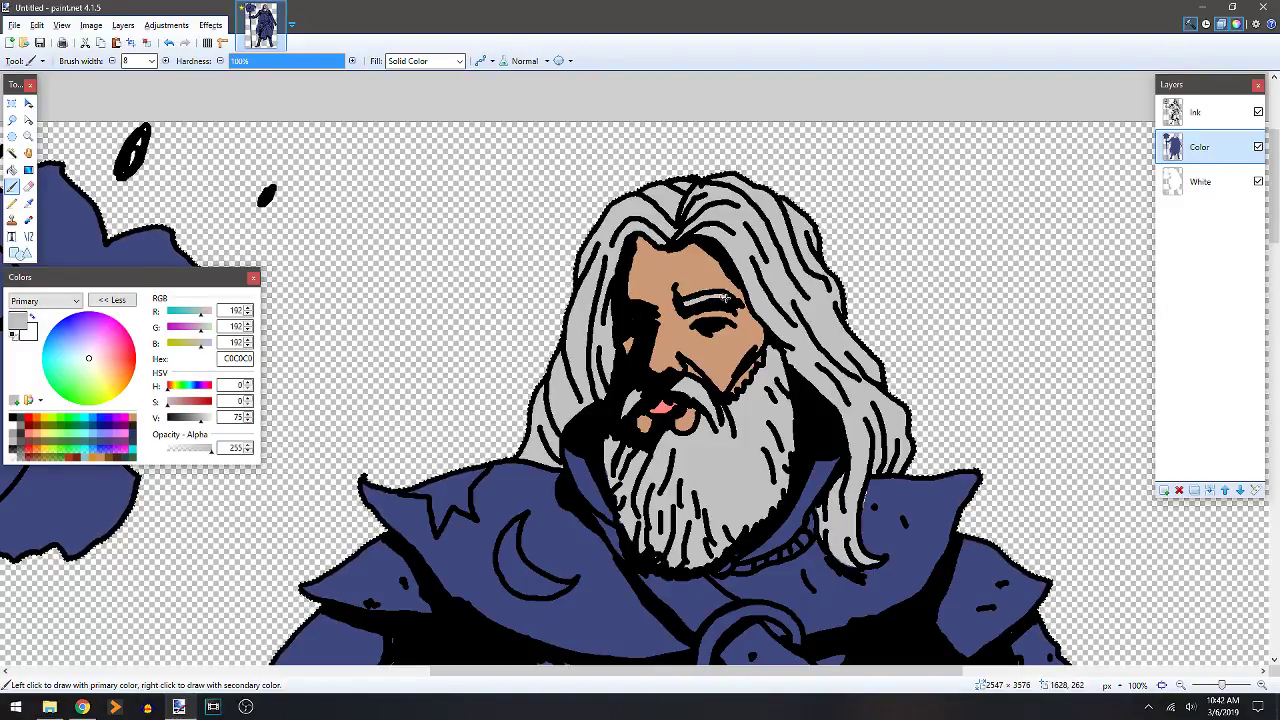
Touch up the border between the beard, hair and collar with the sampled robe blue 3F497F and hair grey C0C0C0.
scroll(727, 398, down, 4)
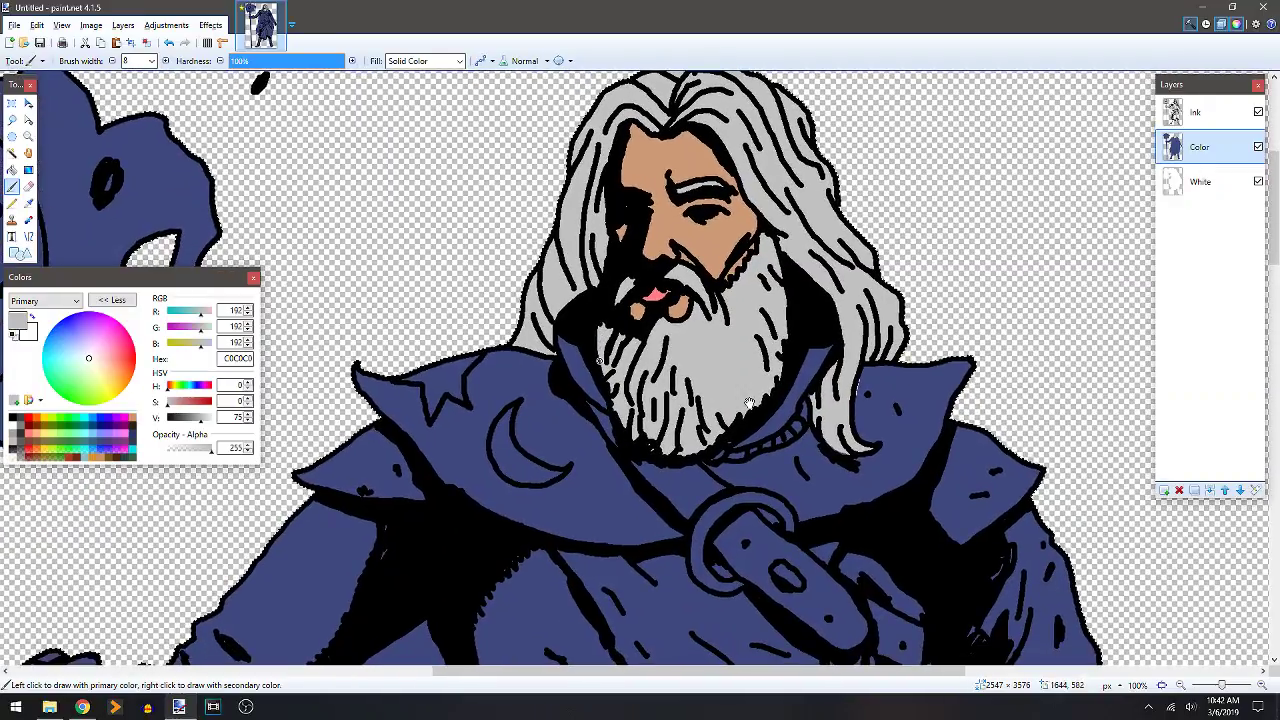
key(k)
click(862, 379)
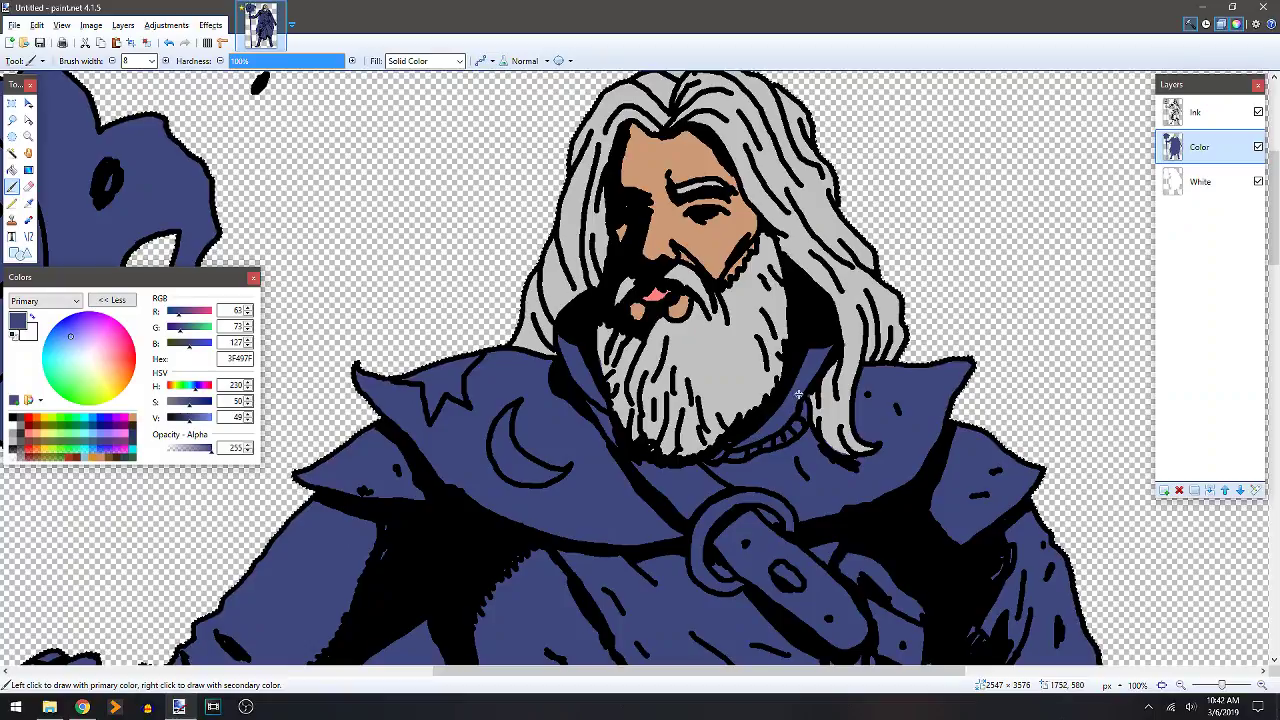
key(k)
click(845, 345)
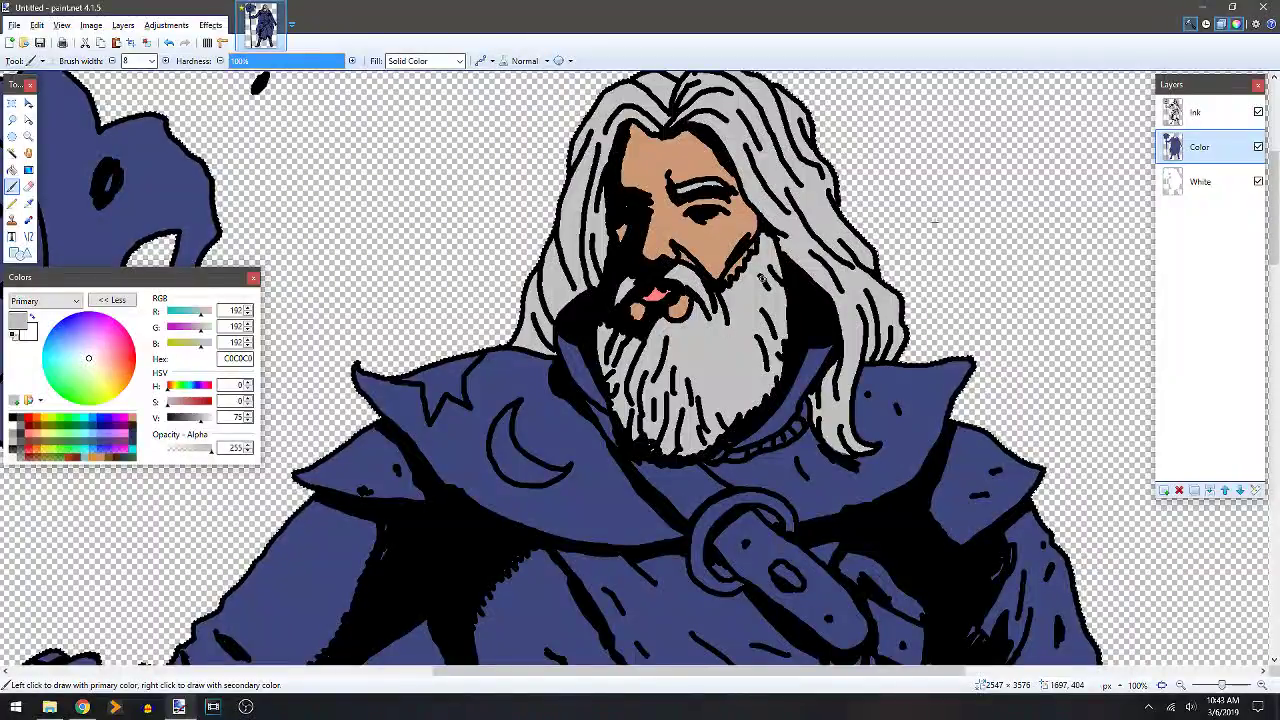
Paint the braided cord below the beard brown, using color 7F3300.
scroll(725, 318, down, 2)
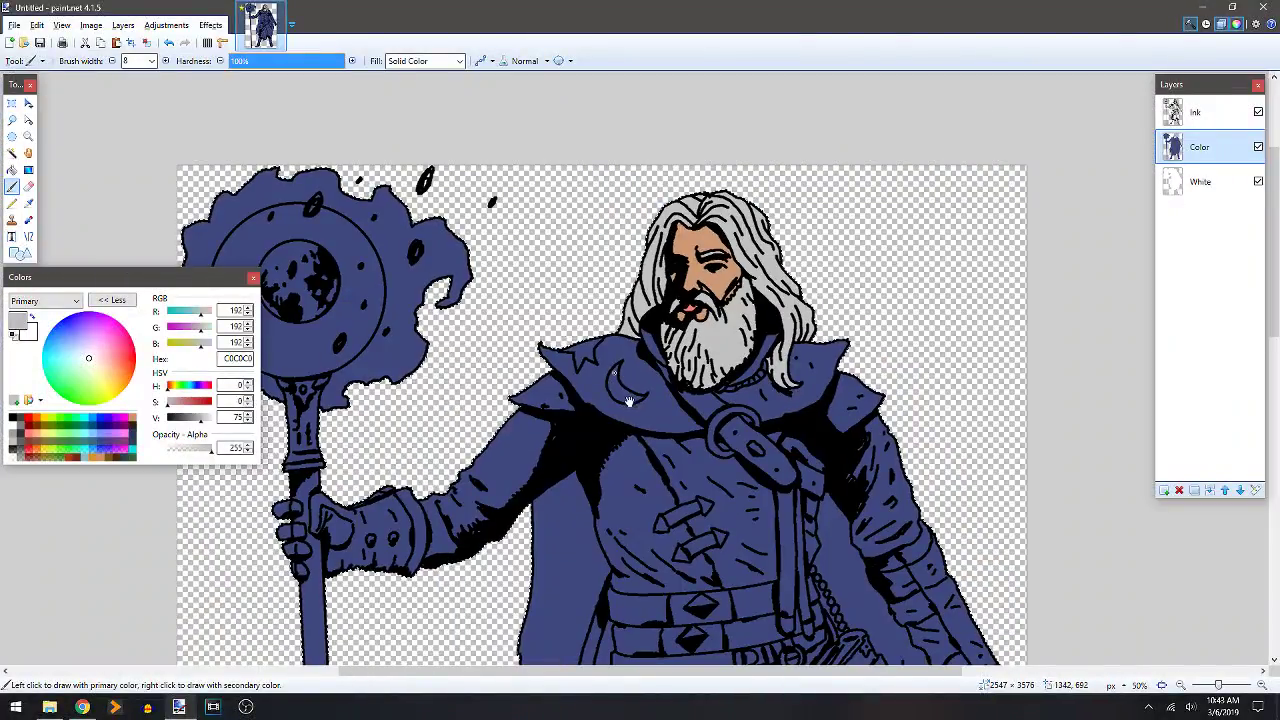
scroll(508, 340, down, 2)
scroll(508, 340, up, 1)
scroll(508, 340, up, 3)
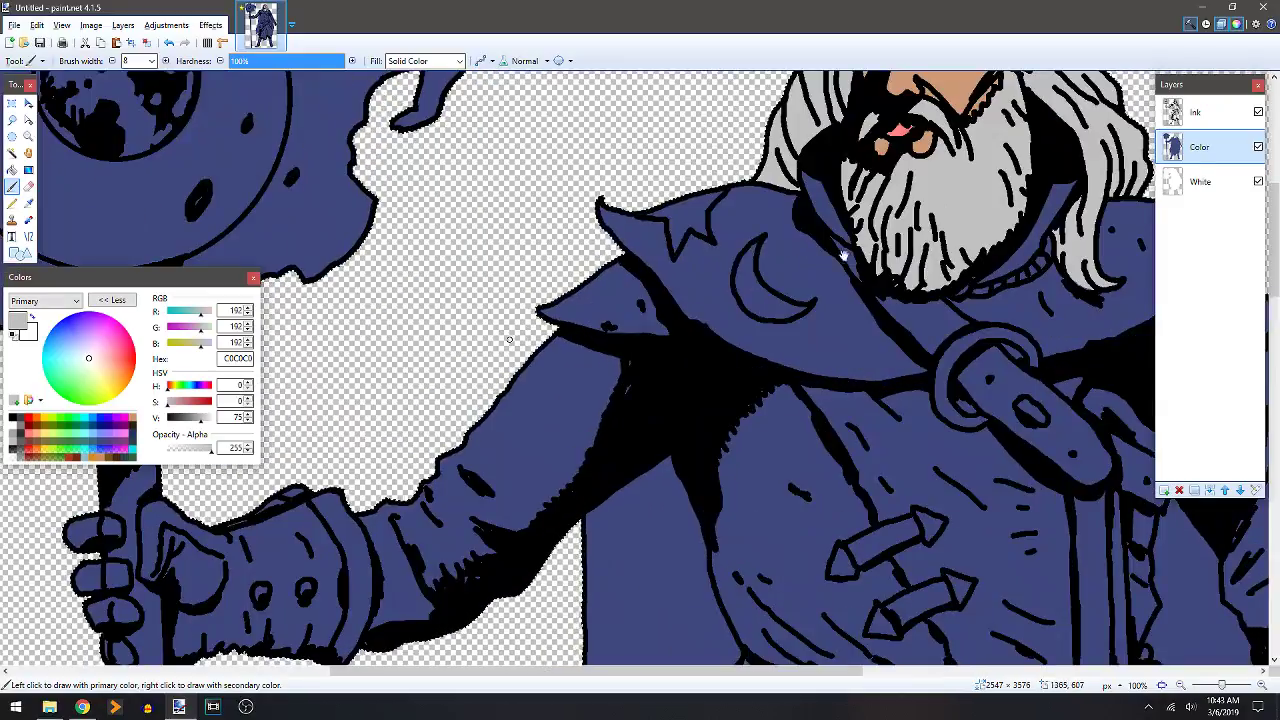
scroll(670, 358, right, 3)
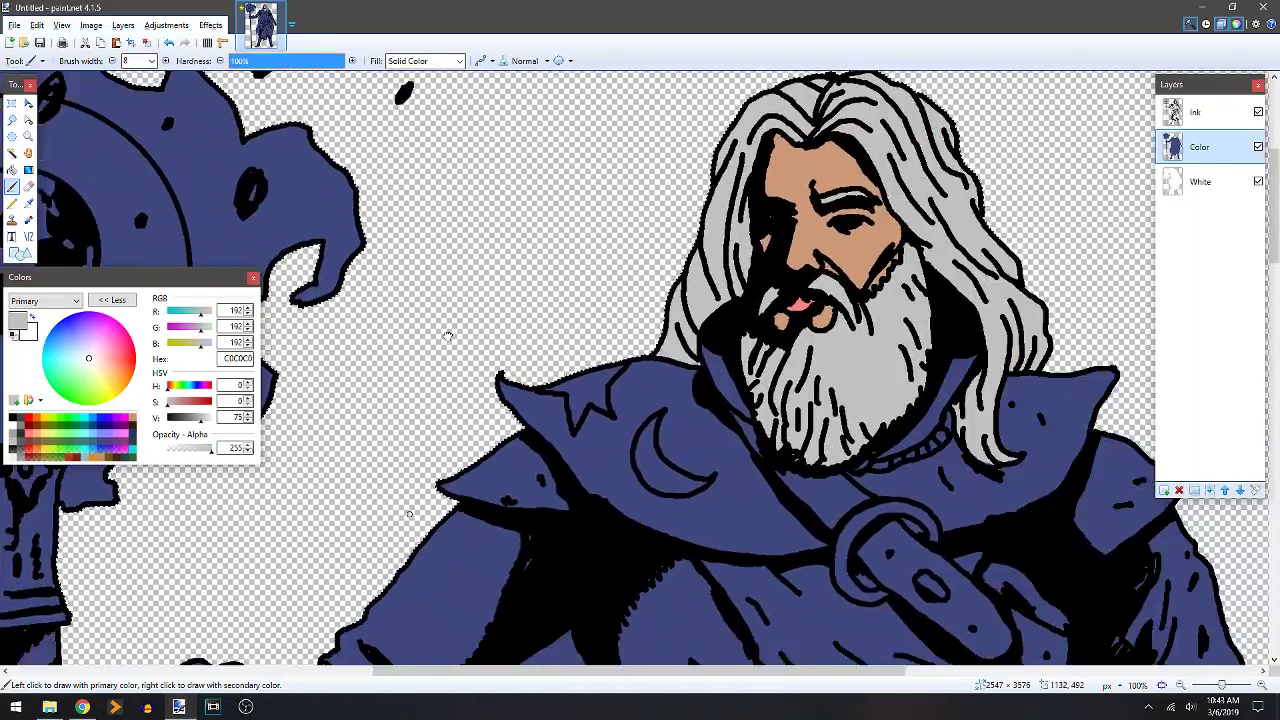
scroll(560, 380, down, 2)
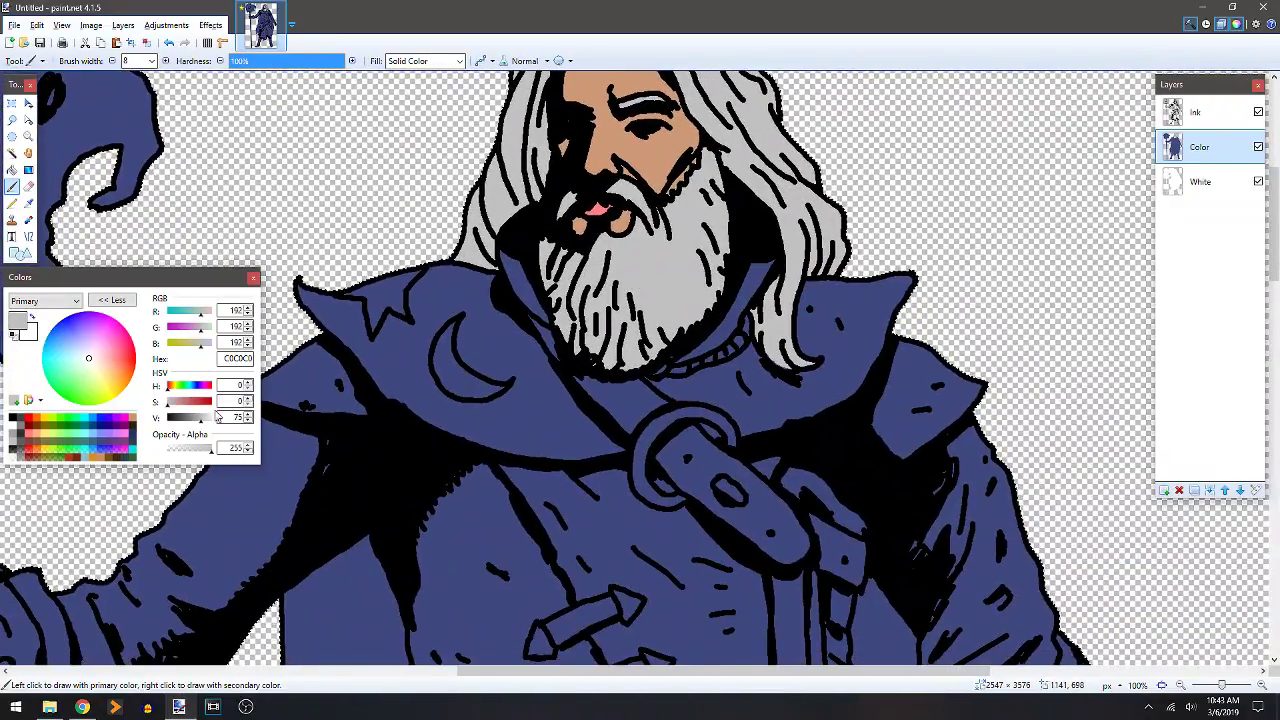
click(36, 436)
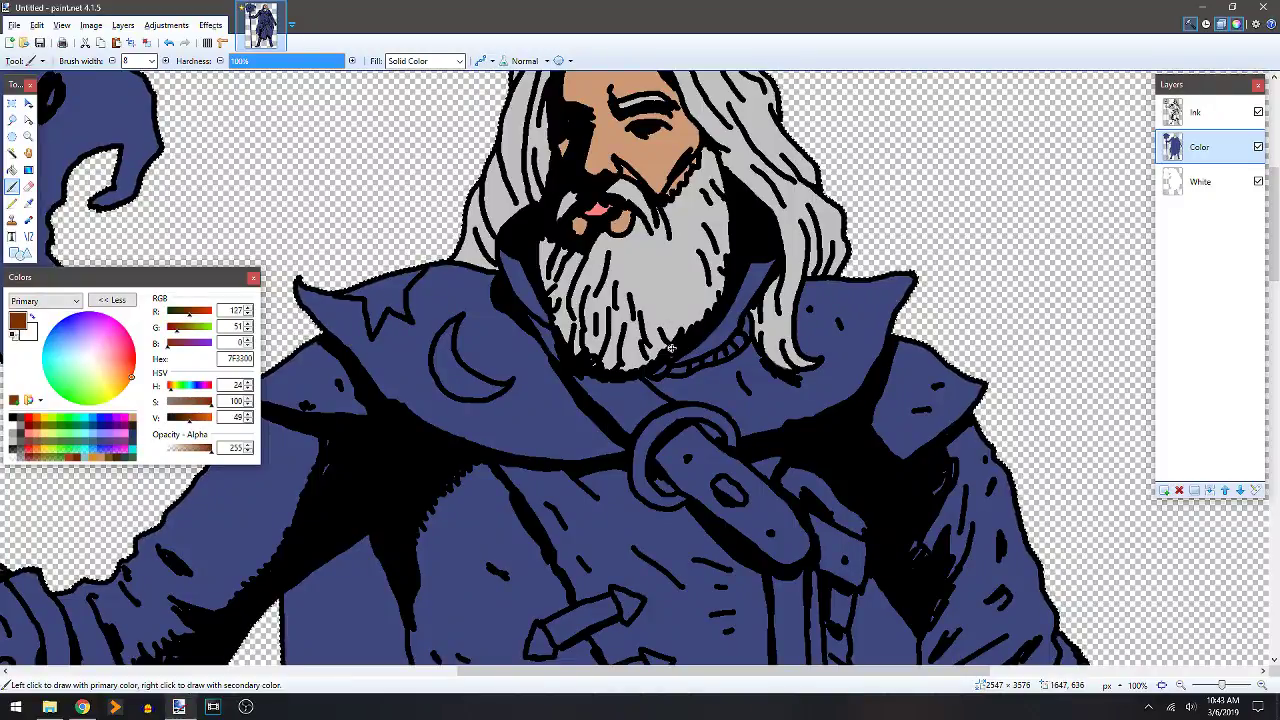
scroll(670, 350, up, 3)
scroll(640, 370, right, 2)
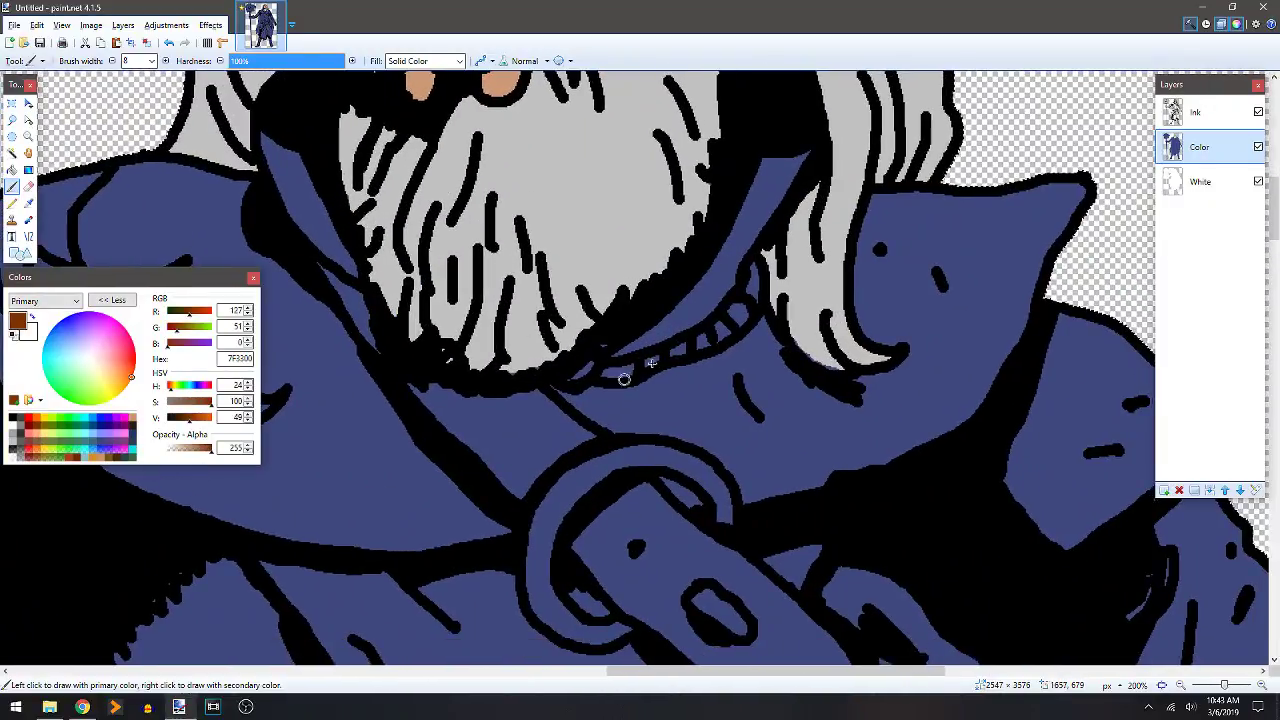
mouse_move(752, 264)
mouse_down()
mouse_move(755, 305)
mouse_move(740, 322)
mouse_move(608, 376)
mouse_up()
Outline and fill the exposed garment areas between the beard and the cape clasp with brown 7F3300.
mouse_move(584, 378)
mouse_down()
mouse_move(722, 362)
mouse_move(928, 271)
mouse_move(487, 317)
mouse_up()
mouse_move(578, 289)
mouse_down()
mouse_move(642, 337)
mouse_move(568, 397)
mouse_move(491, 336)
mouse_move(364, 166)
mouse_up()
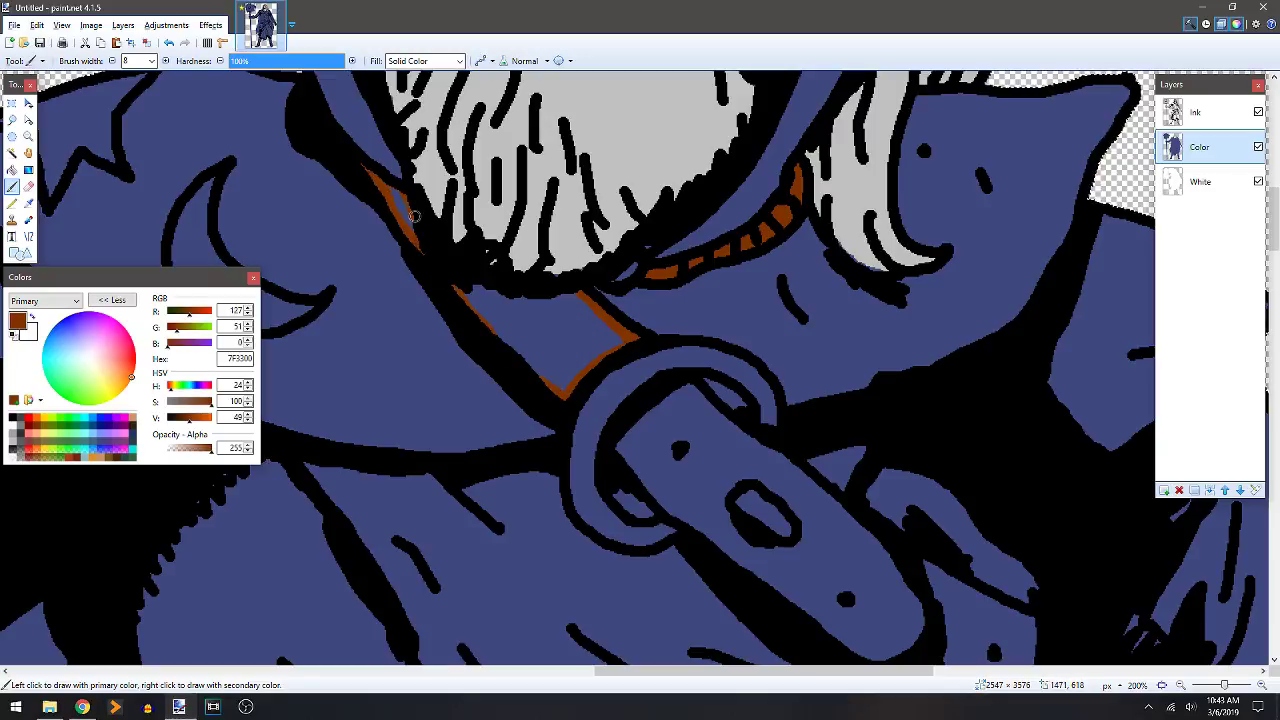
key(f)
click(532, 332)
click(398, 212)
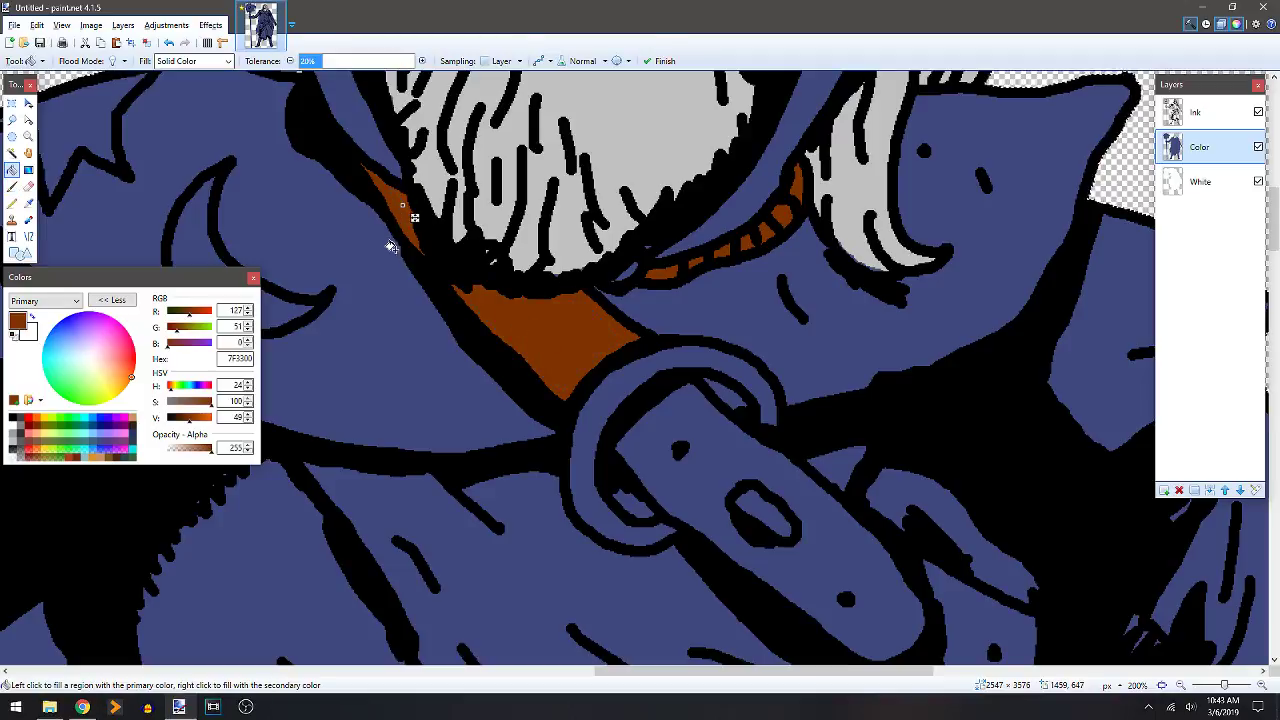
key(b)
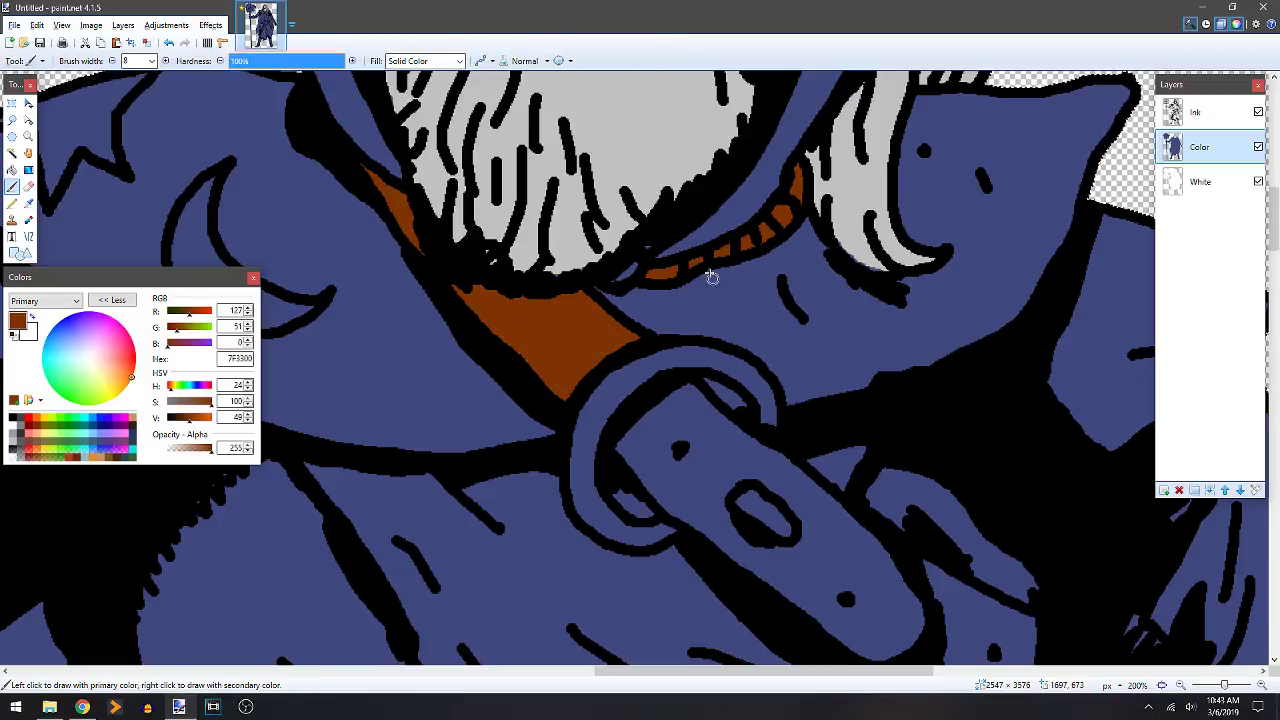
Outline and fill the clasp's diagonal strap and the short strap piece beside it with brown 7F3300.
scroll(728, 314, down, 2)
scroll(728, 314, right, 2)
mouse_move(620, 294)
mouse_down()
mouse_move(540, 358)
mouse_move(639, 448)
mouse_move(589, 420)
mouse_move(785, 563)
mouse_move(810, 564)
mouse_move(836, 534)
mouse_move(827, 551)
mouse_move(836, 511)
mouse_move(804, 461)
mouse_move(618, 300)
mouse_up()
drag(698, 347, 443, 214)
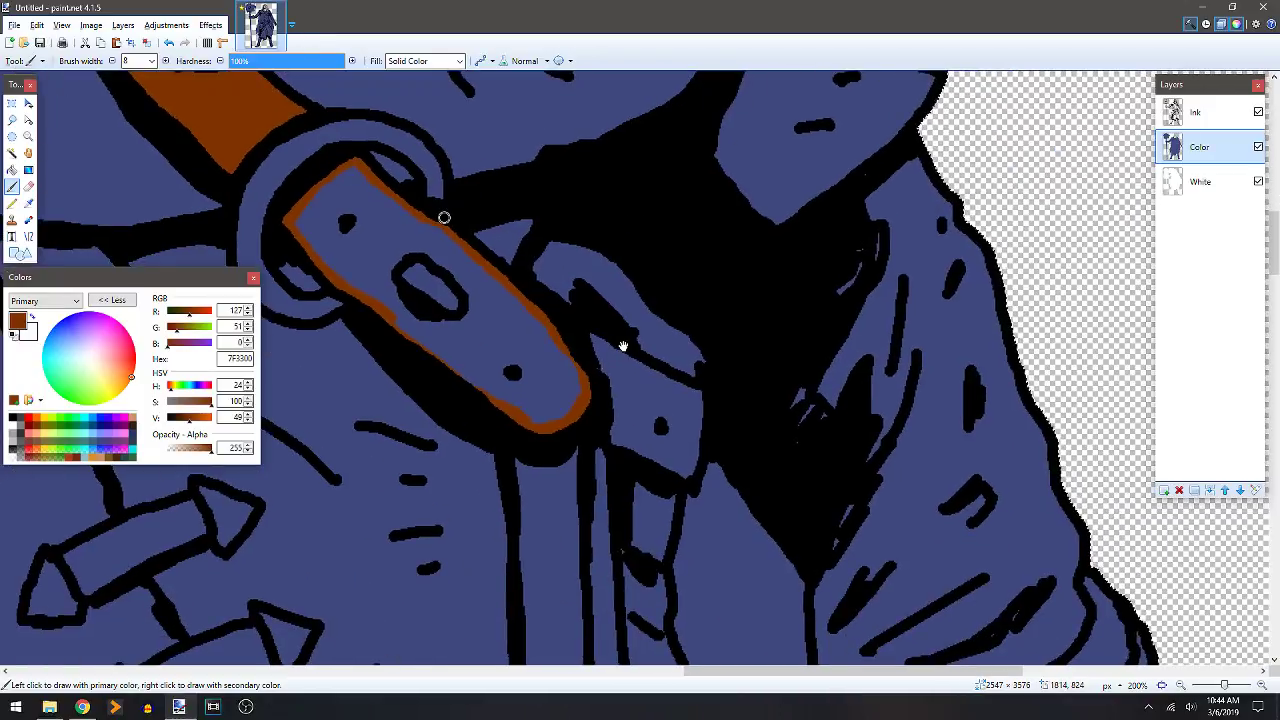
mouse_move(577, 332)
mouse_down()
mouse_move(701, 393)
mouse_move(698, 446)
mouse_move(637, 453)
mouse_move(610, 441)
mouse_up()
drag(543, 397, 558, 409)
key(f)
click(629, 386)
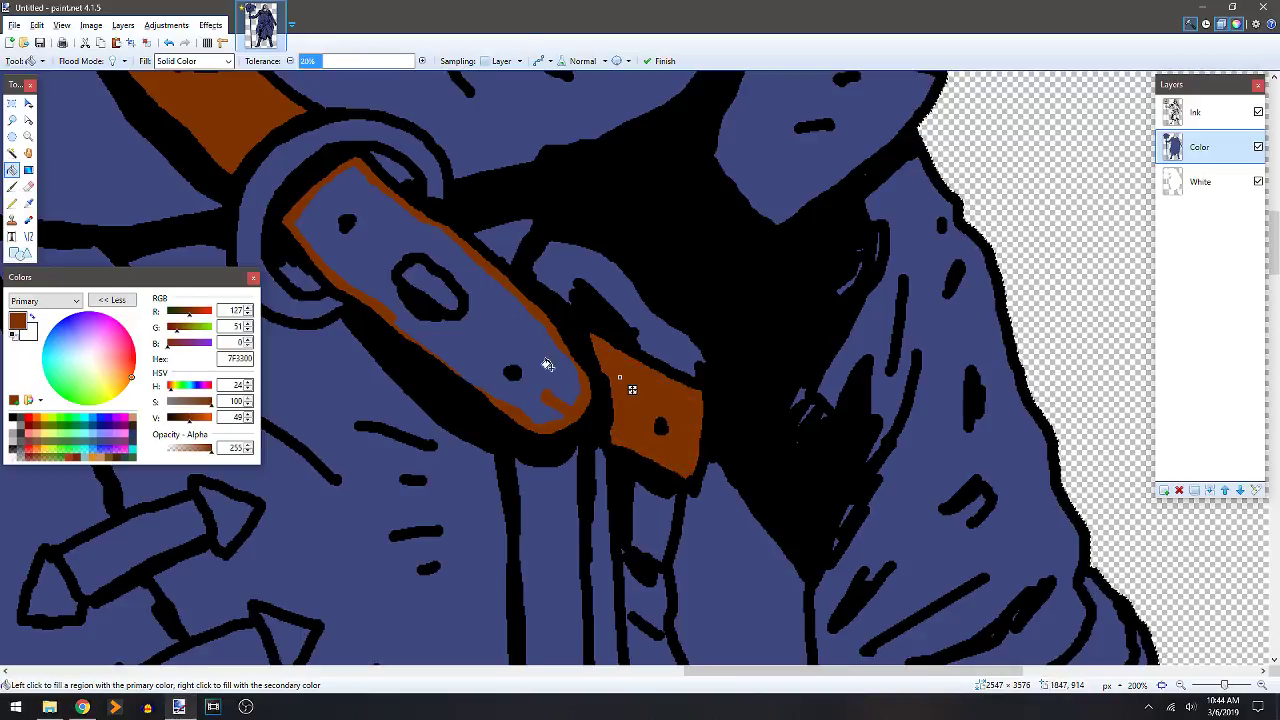
click(546, 366)
Outline the long edges of the two hanging strap tails below the clasp with brown 7F3300.
key(b)
scroll(542, 457, down, 5)
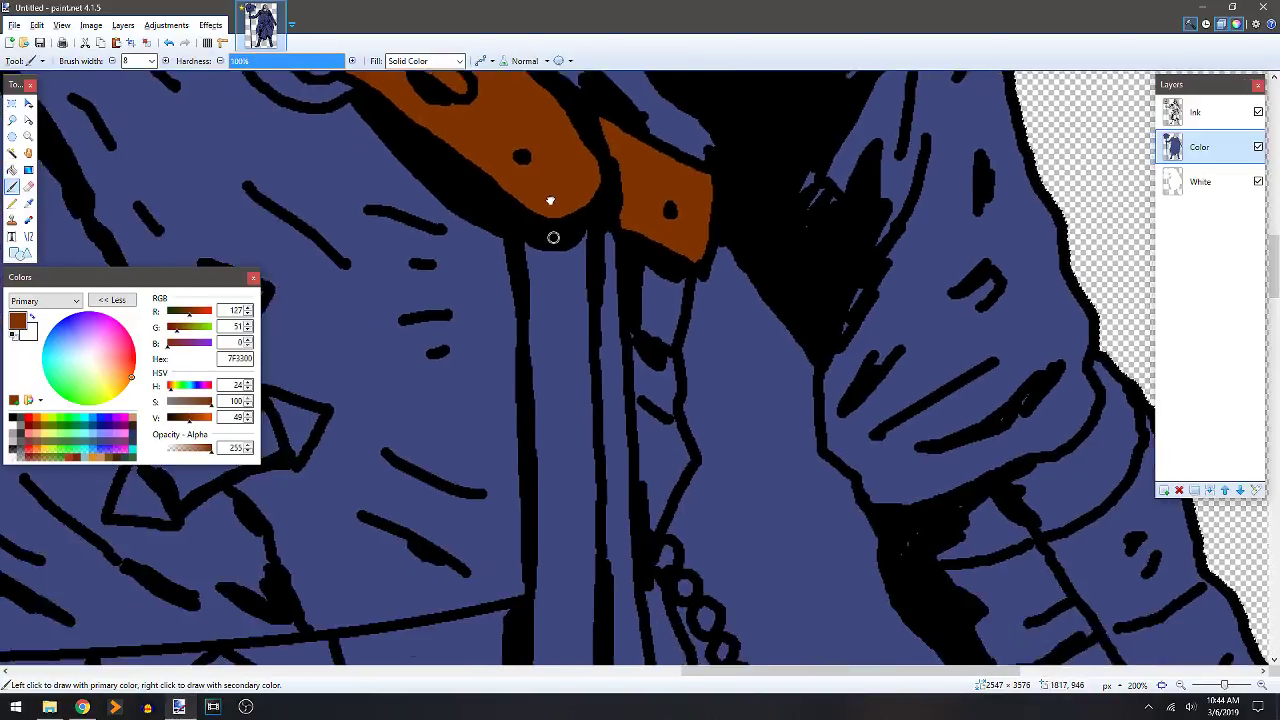
drag(527, 240, 536, 428)
scroll(603, 234, down, 5)
mouse_move(604, 227)
mouse_down()
mouse_move(605, 492)
mouse_move(651, 498)
mouse_move(661, 425)
mouse_move(689, 503)
mouse_move(709, 481)
mouse_move(706, 426)
mouse_up()
drag(698, 379, 691, 289)
scroll(671, 429, up, 5)
drag(671, 533, 651, 256)
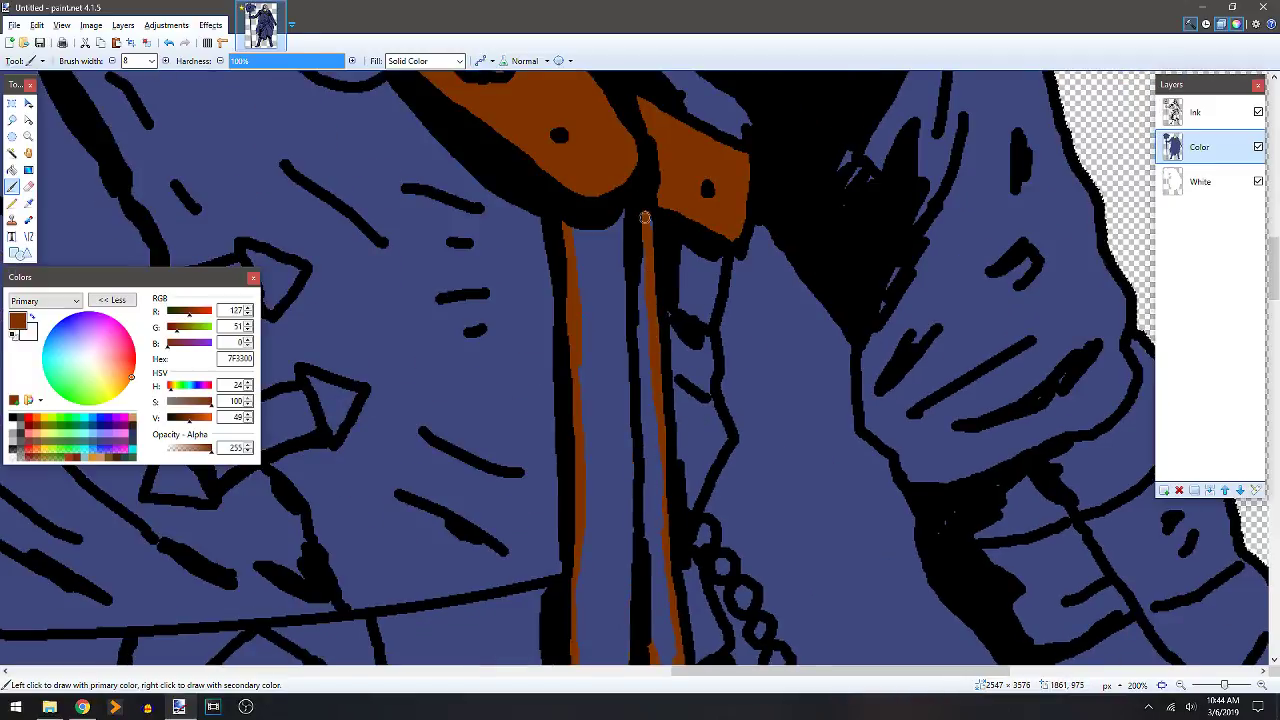
key(f)
click(601, 324)
key(ctrl+z)
Close the brown outline at the lower ends of the hanging straps and fill both straps with 7F3300.
key(b)
scroll(643, 372, down, 4)
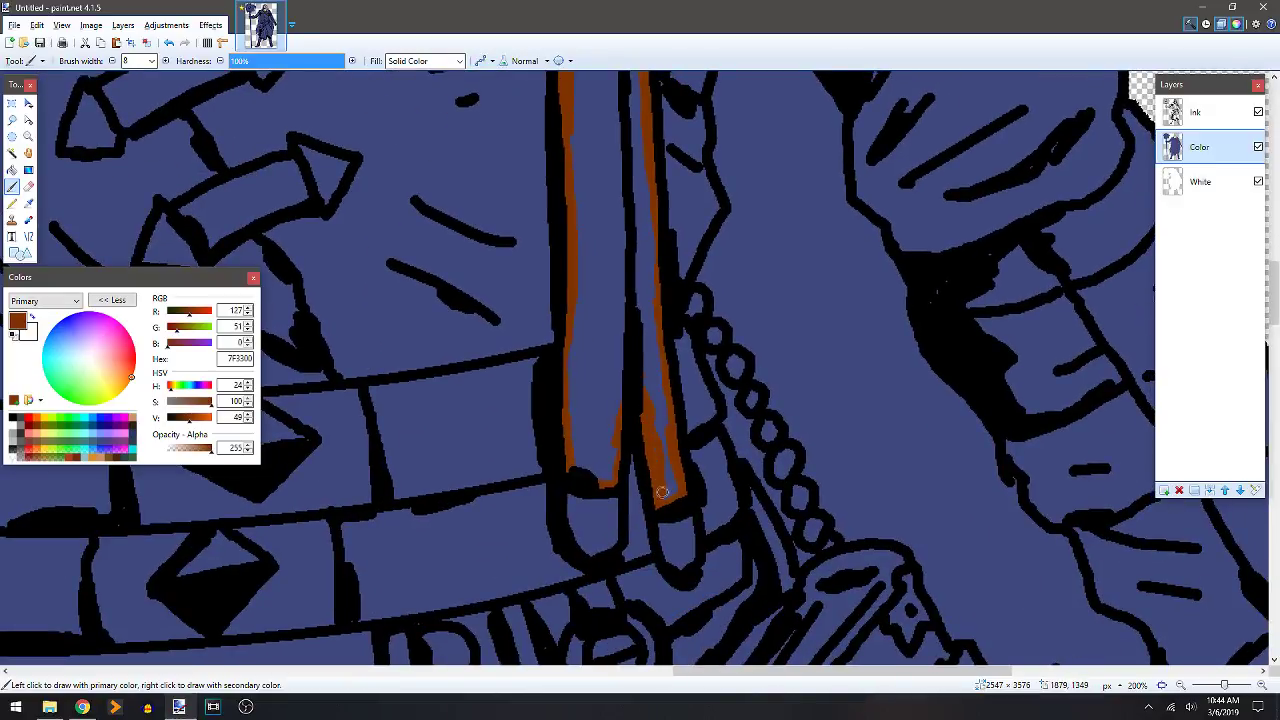
key(f)
click(600, 310)
Paint the round clasp ring on the chest strap with metallic light blue 8BBEC6.
scroll(608, 315, up, 8)
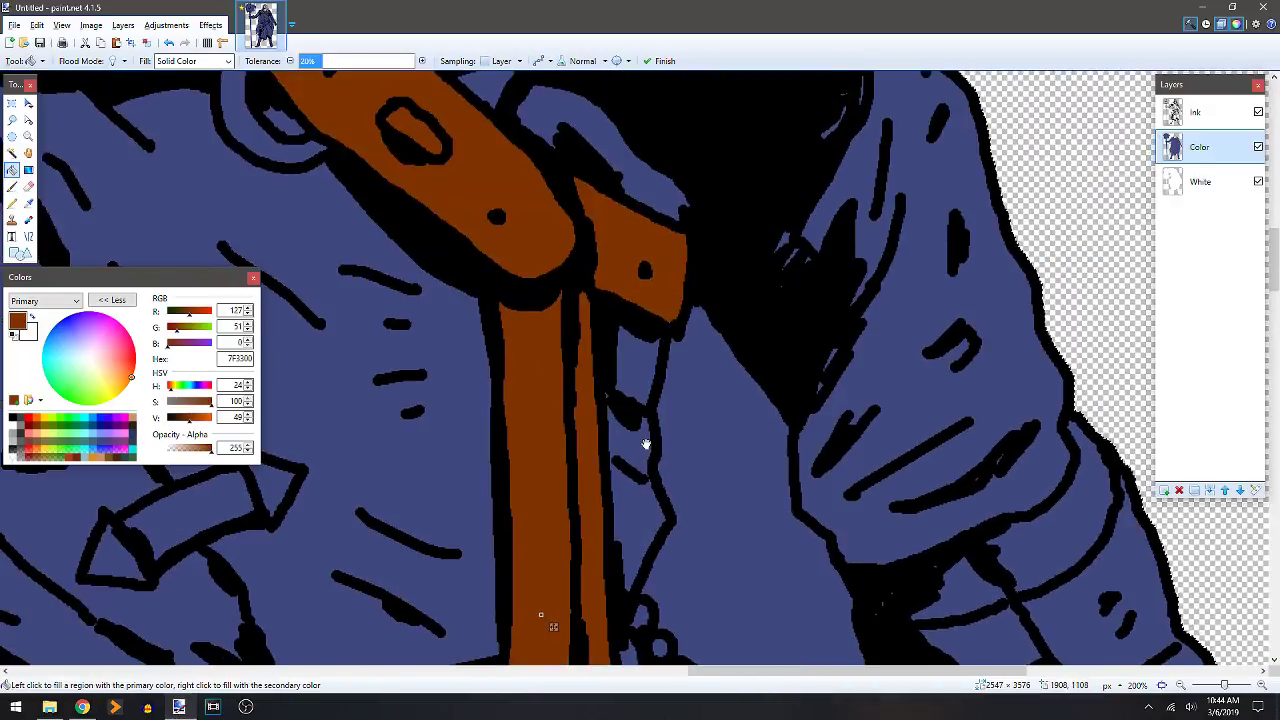
key(b)
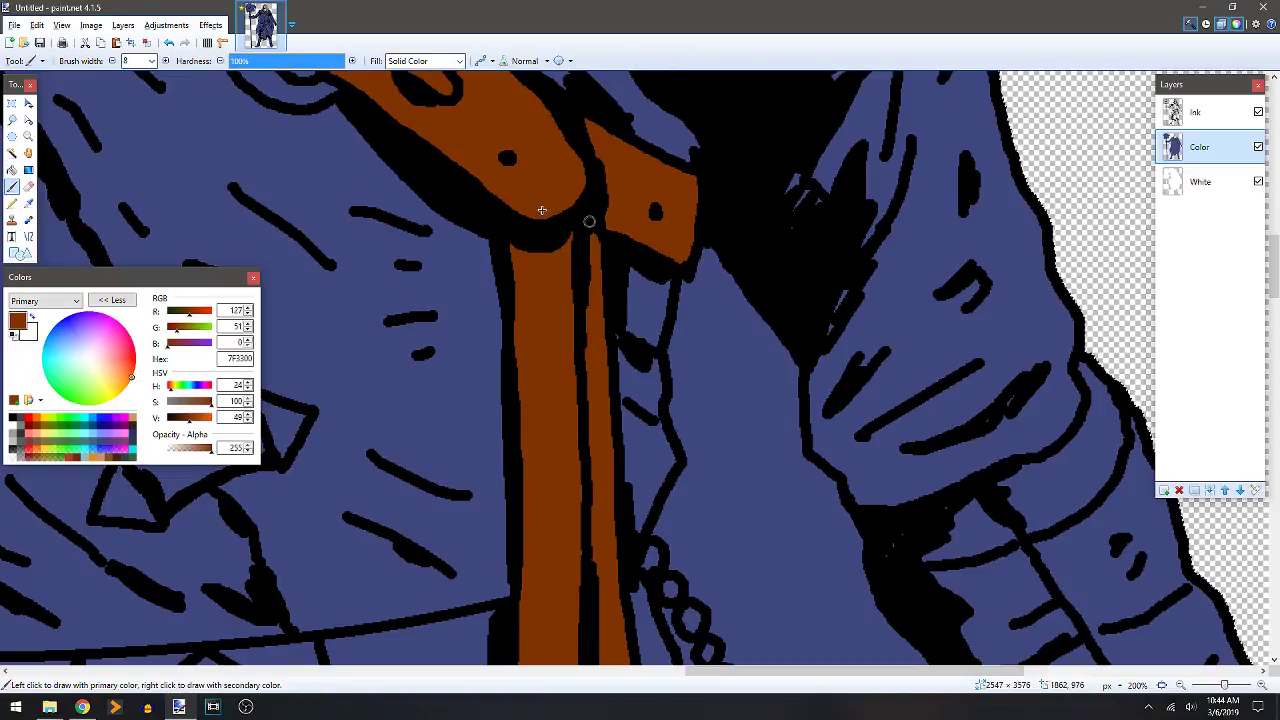
scroll(543, 209, down, 4)
scroll(628, 380, up, 2)
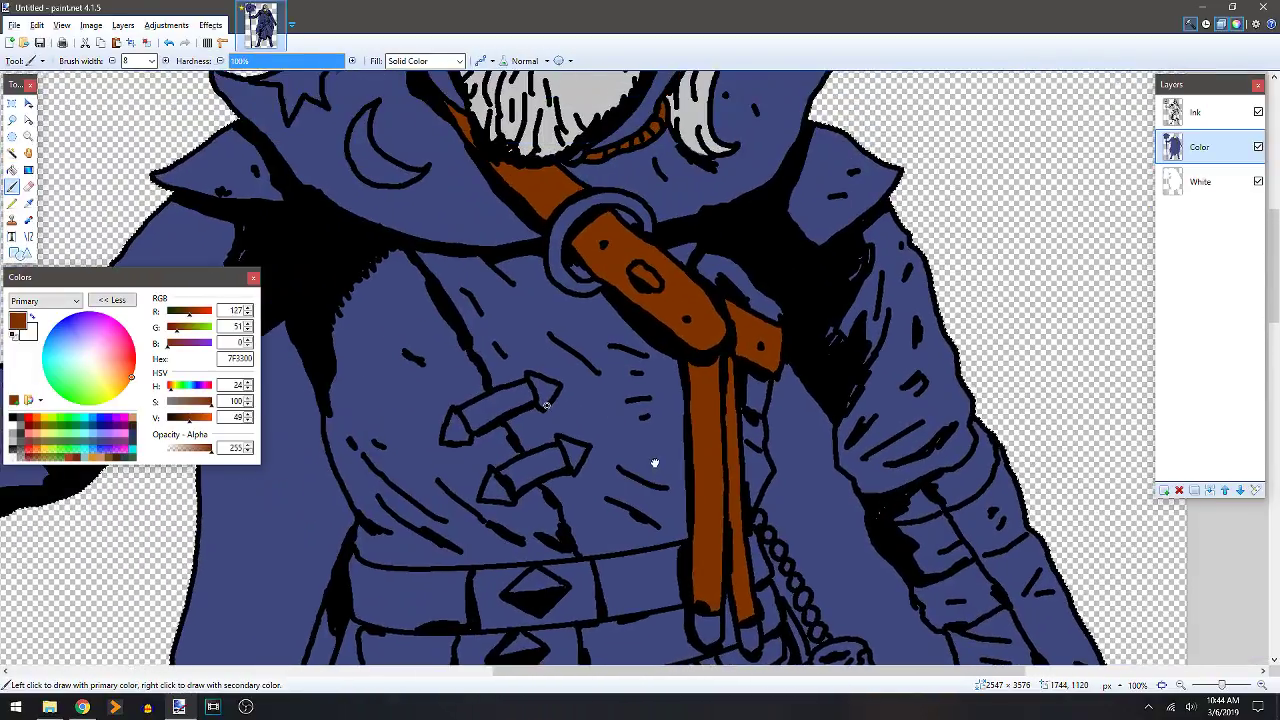
scroll(416, 333, up, 1)
drag(416, 333, 390, 375)
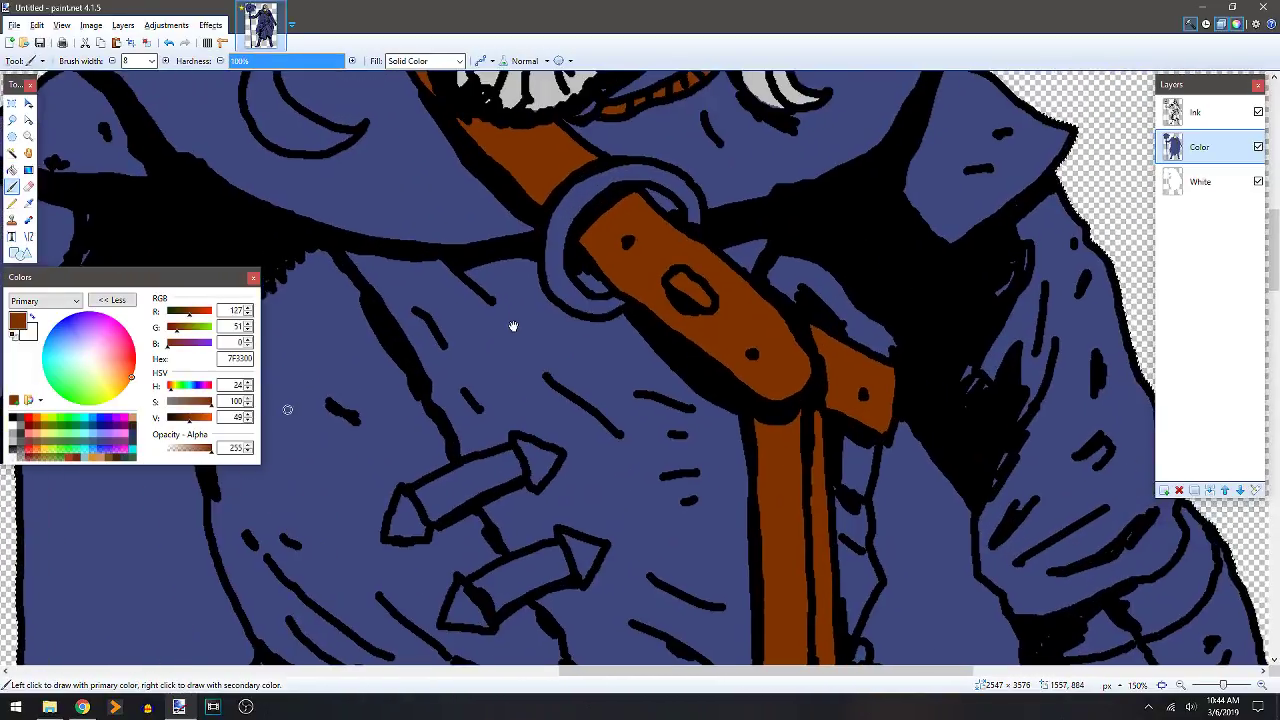
click(108, 441)
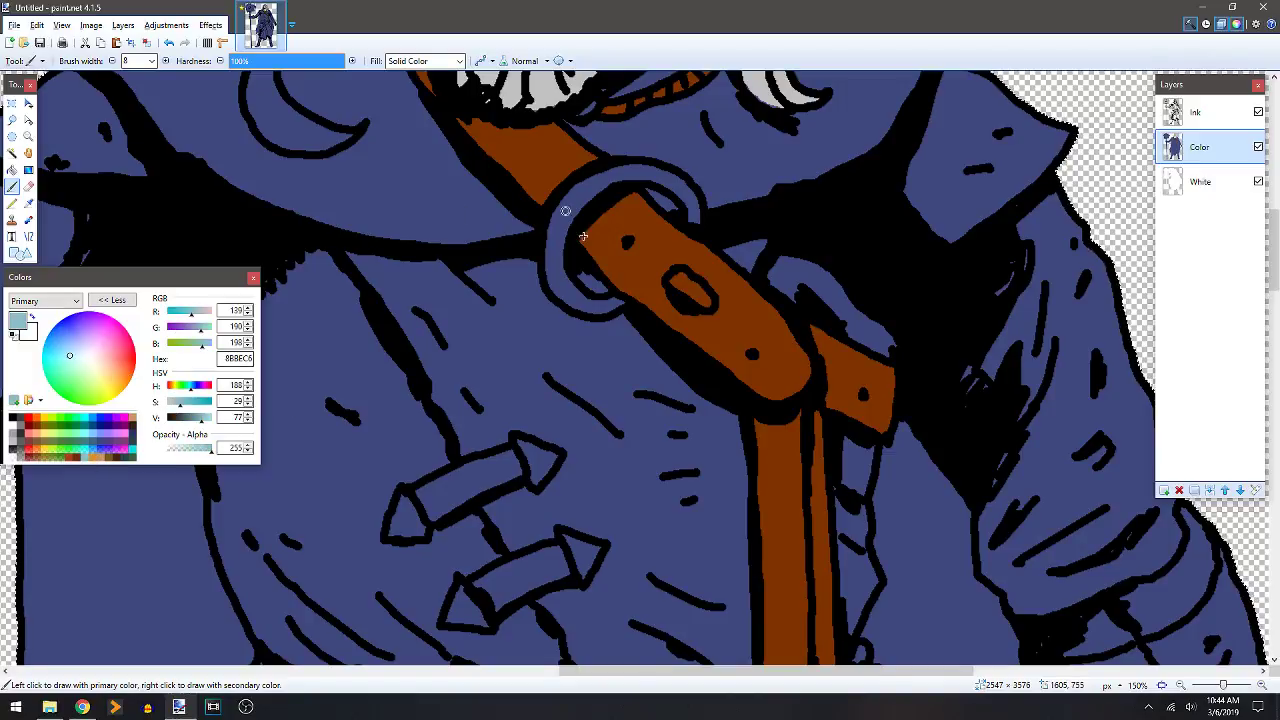
mouse_move(624, 300)
mouse_down()
mouse_move(568, 286)
mouse_move(588, 297)
mouse_move(564, 279)
mouse_move(571, 229)
mouse_move(562, 238)
mouse_move(609, 183)
mouse_move(638, 178)
mouse_move(670, 188)
mouse_move(692, 228)
mouse_move(654, 172)
mouse_up()
mouse_move(572, 190)
mouse_down()
mouse_move(547, 279)
mouse_move(555, 297)
mouse_move(618, 304)
mouse_up()
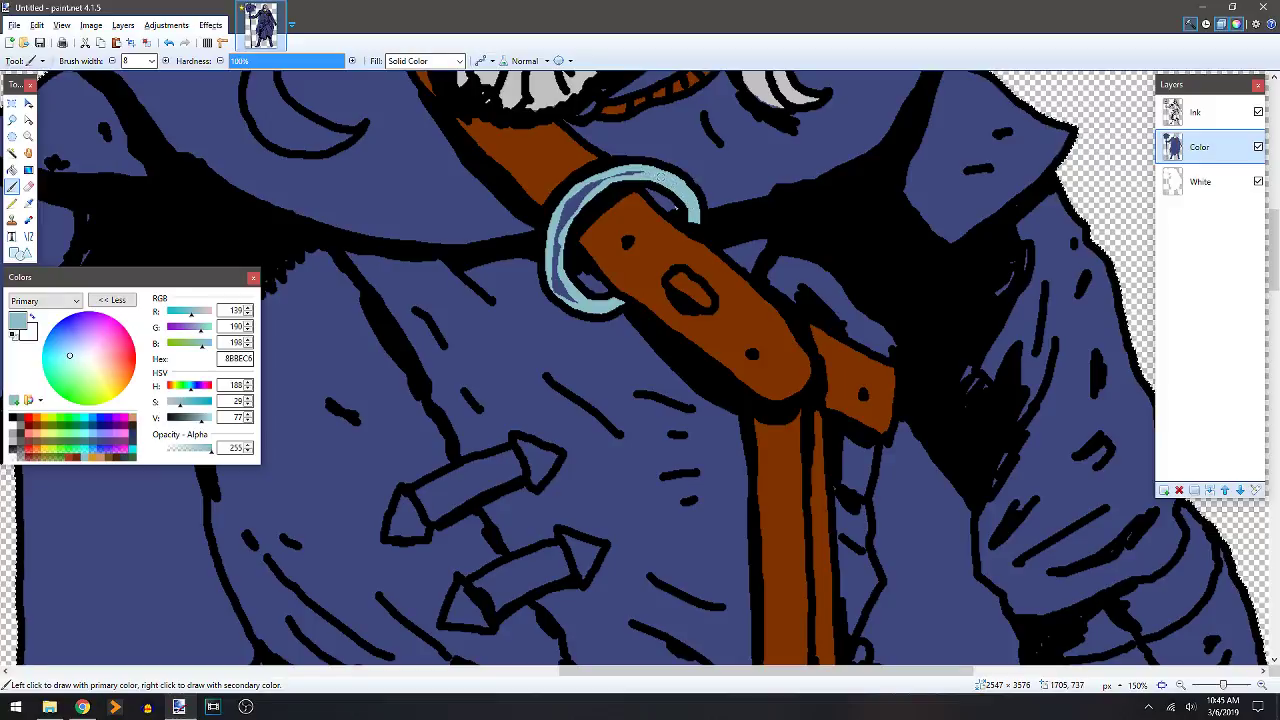
mouse_move(582, 190)
mouse_down()
mouse_move(555, 225)
mouse_move(548, 277)
mouse_up()
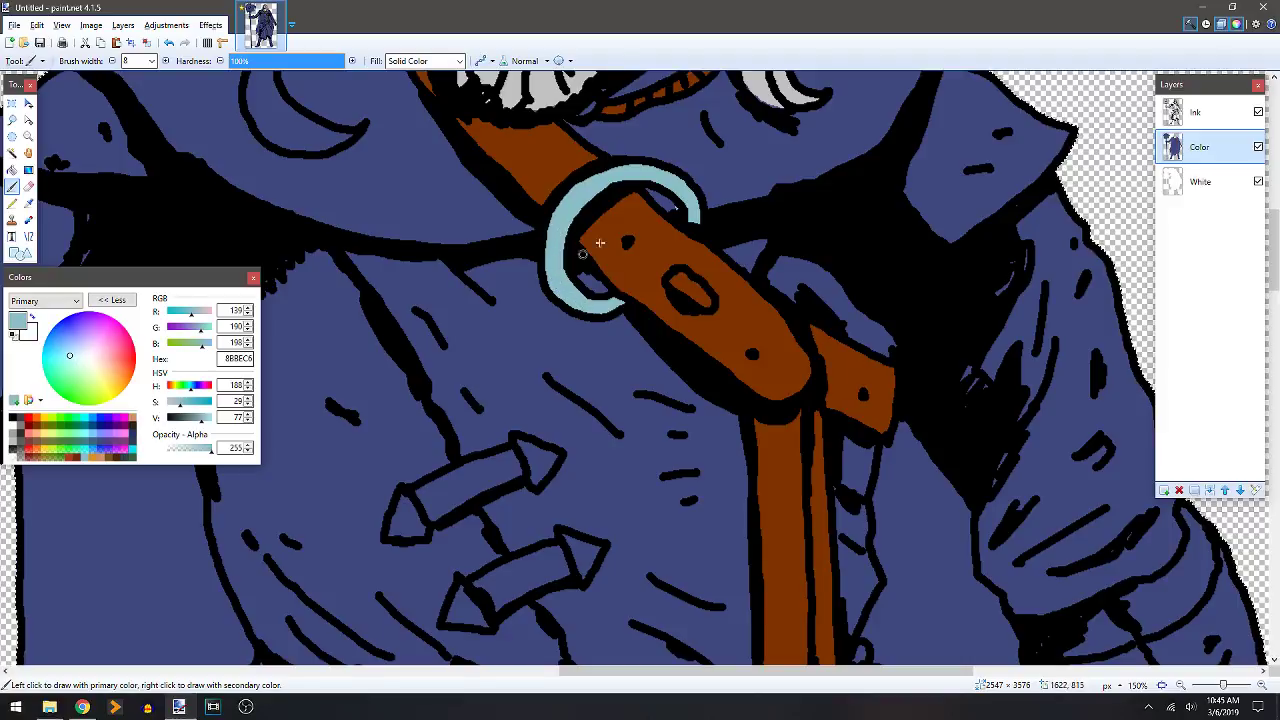
Sample the robe blue 3F497F and touch up the gap between the clasp ring and the strap.
key(k)
click(725, 180)
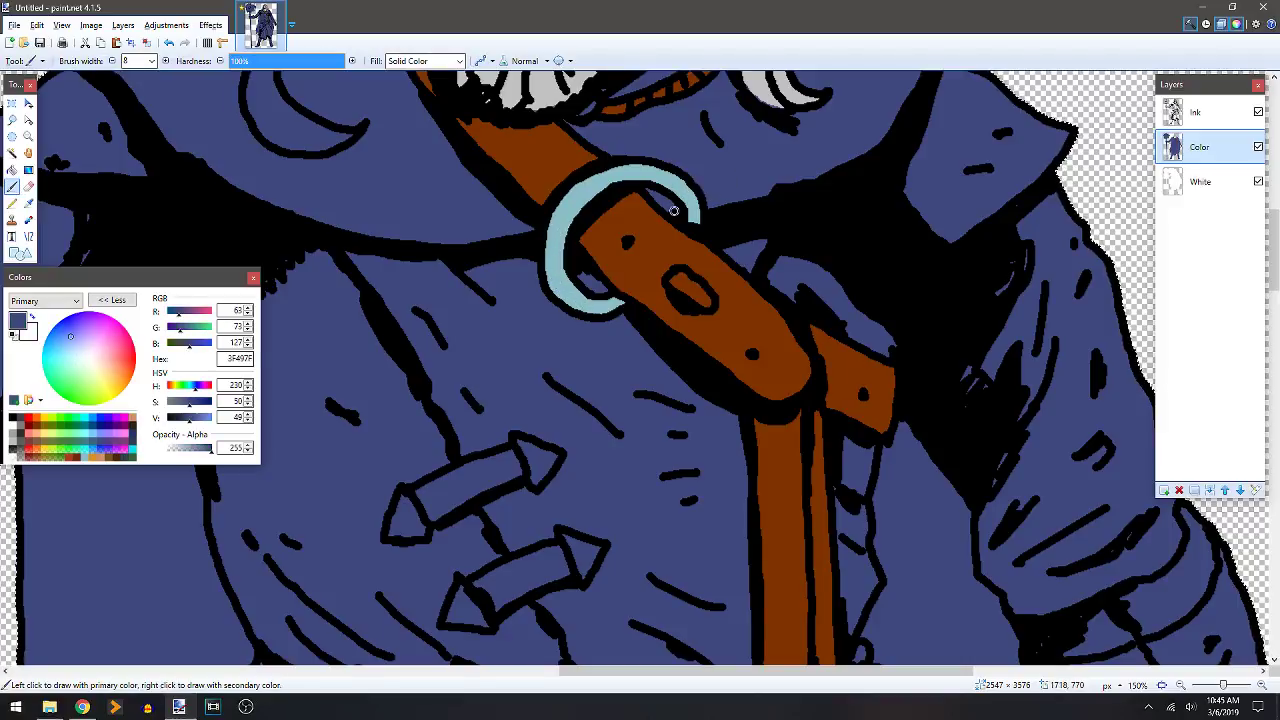
click(652, 215)
Sample the clasp ring's light blue 8BBEC6 and paint the oval fitting in the middle of the chest strap.
key(k)
click(596, 186)
drag(680, 282, 703, 299)
key(ctrl+z)
click(697, 290)
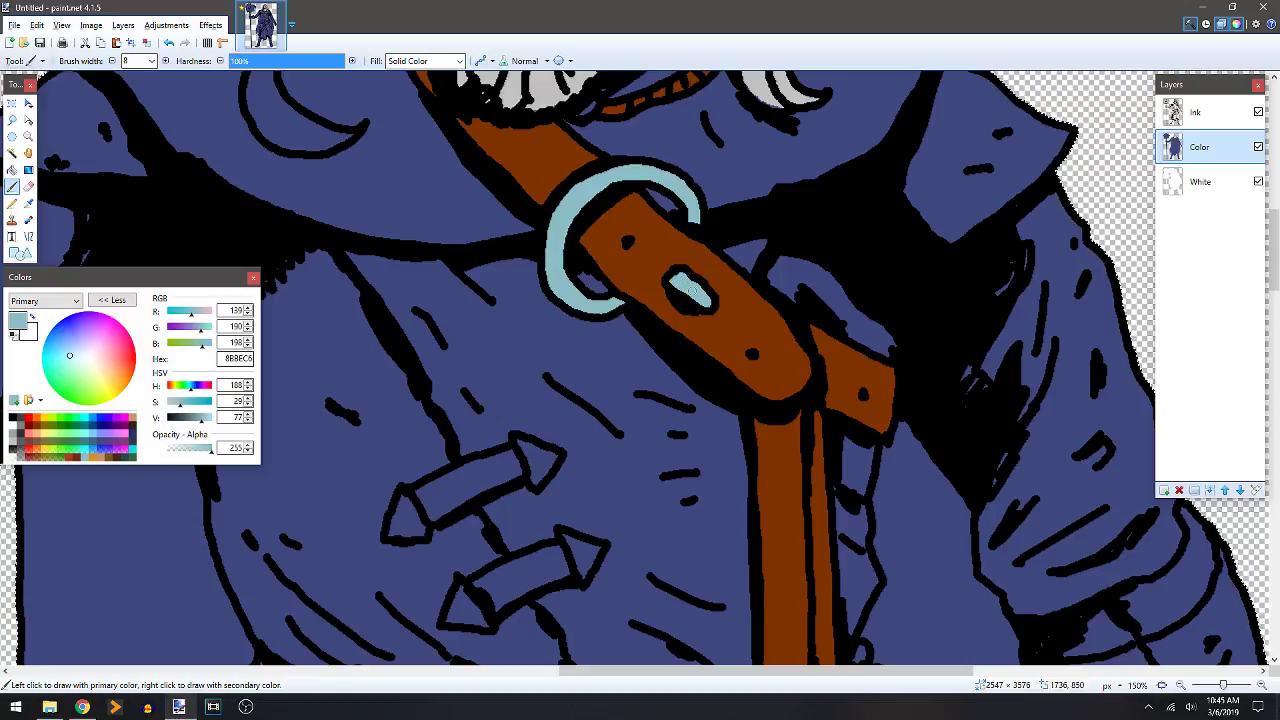
Paint the four pointed ends of the two tunic toggles with light blue 8BBEC6.
ctrl+scroll(628, 256, down, 3)
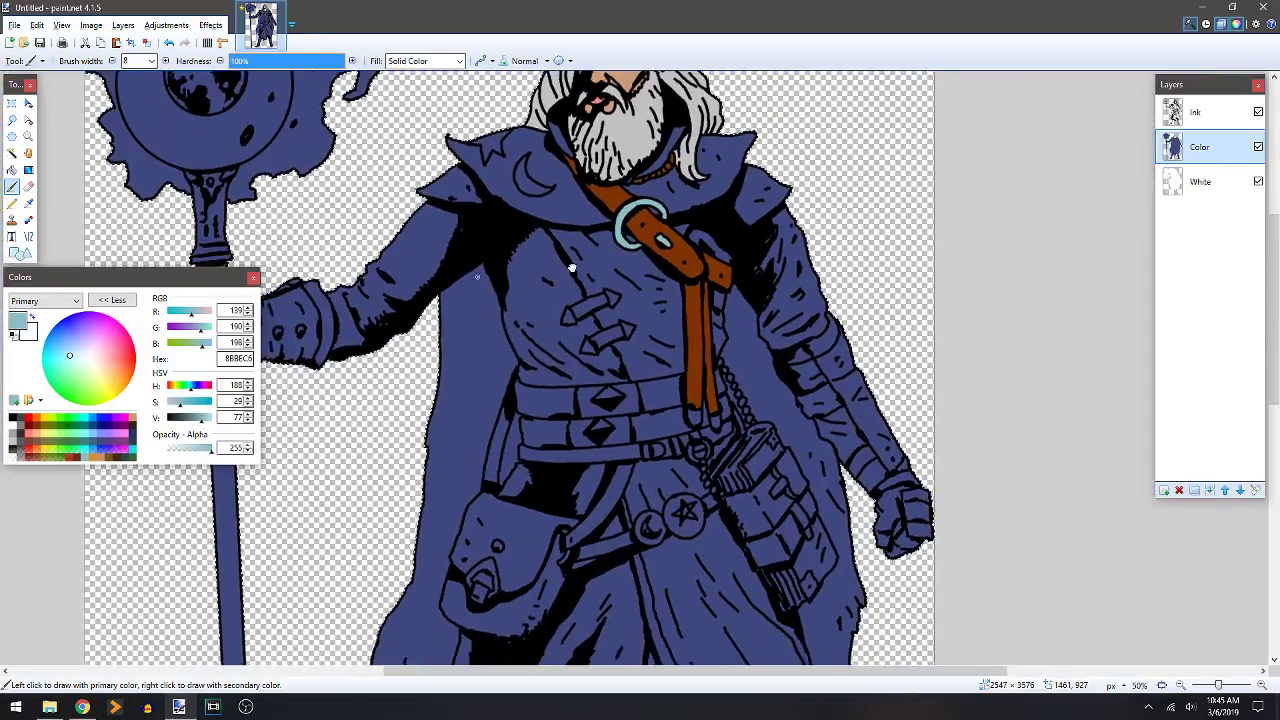
ctrl+scroll(484, 260, up, 3)
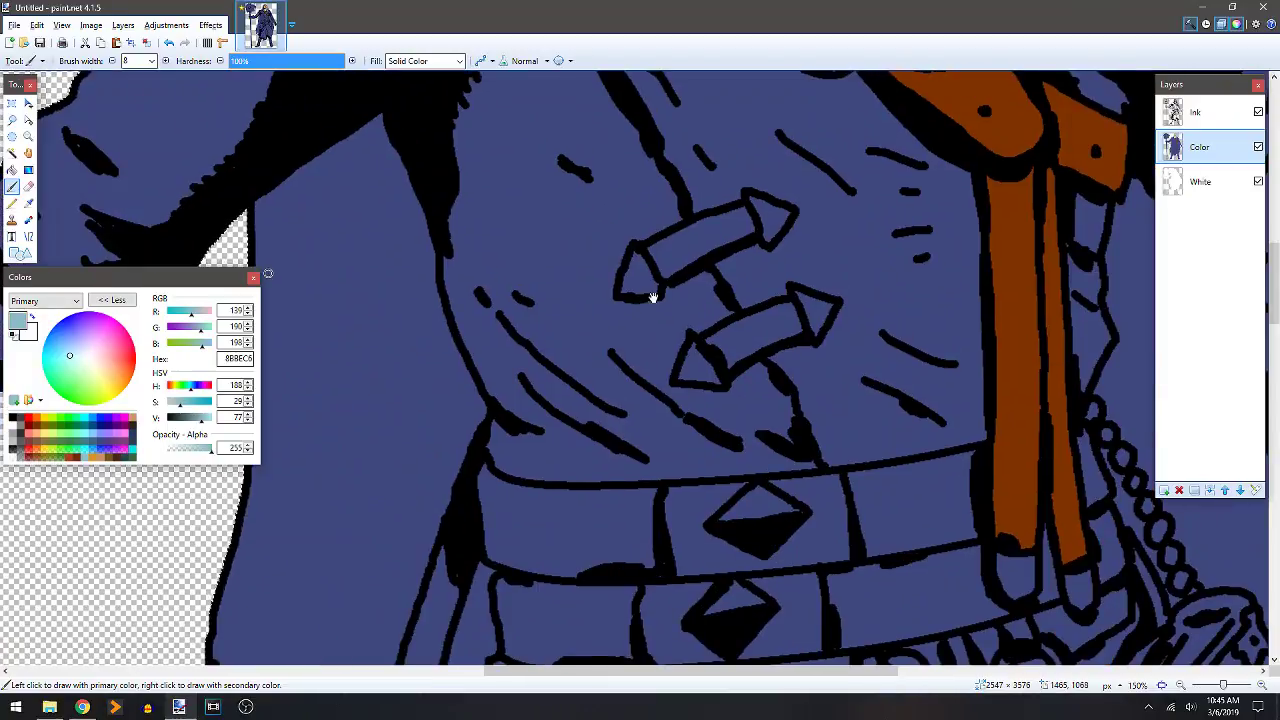
mouse_move(657, 286)
mouse_down()
mouse_move(637, 251)
mouse_move(628, 292)
mouse_move(638, 262)
mouse_move(623, 289)
mouse_up()
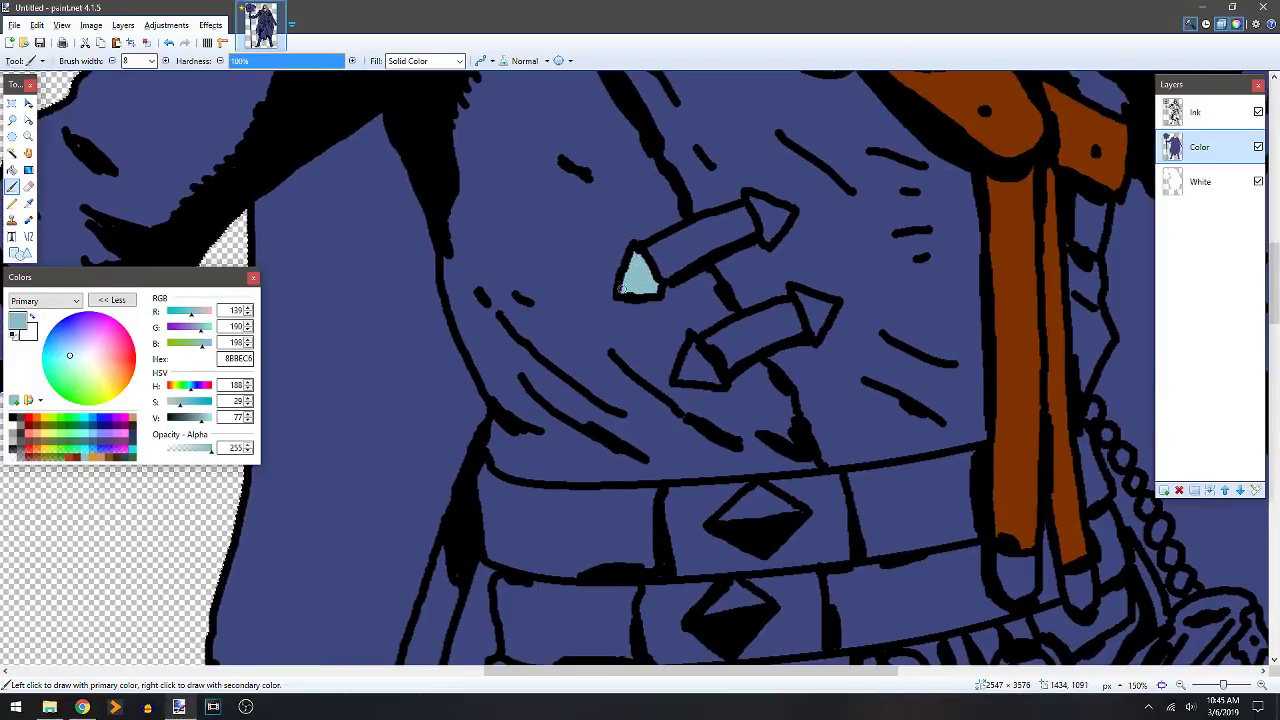
mouse_move(745, 228)
mouse_down()
mouse_move(754, 199)
mouse_move(763, 228)
mouse_move(788, 212)
mouse_move(757, 202)
mouse_up()
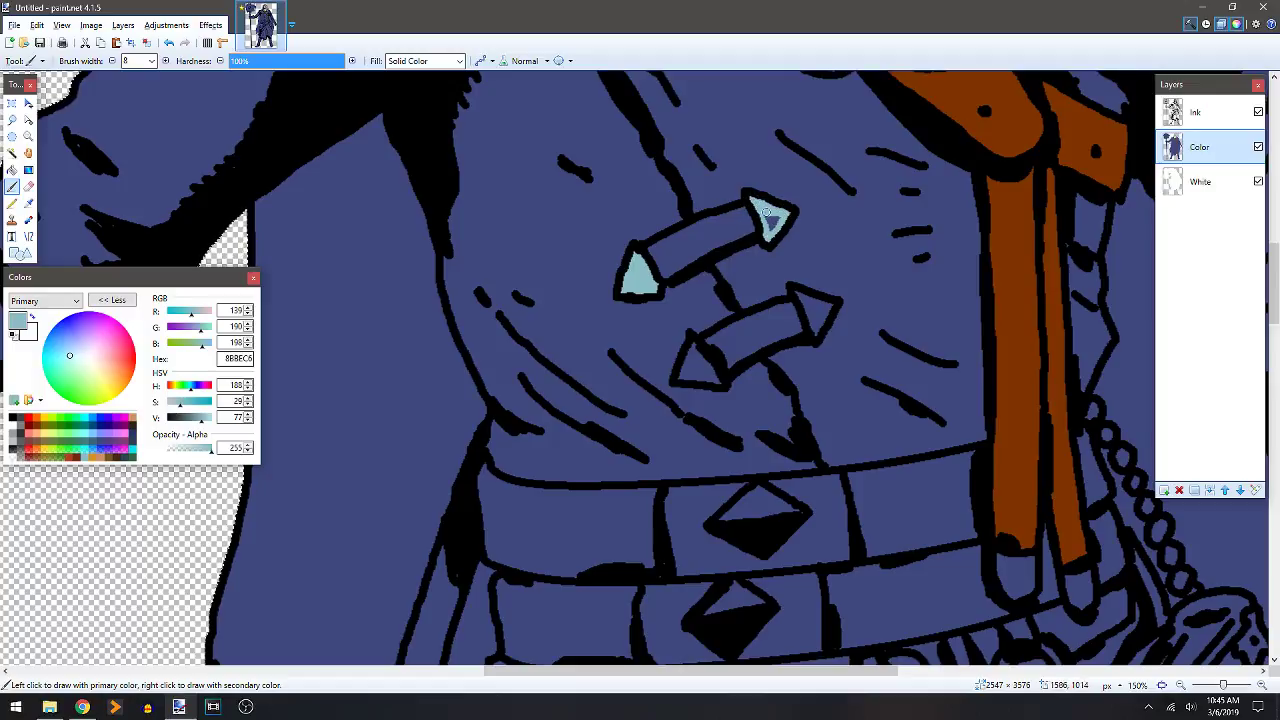
mouse_move(798, 293)
mouse_down()
mouse_move(810, 318)
mouse_move(829, 305)
mouse_move(817, 299)
mouse_up()
mouse_move(691, 340)
mouse_down()
mouse_move(712, 375)
mouse_move(693, 377)
mouse_move(700, 348)
mouse_up()
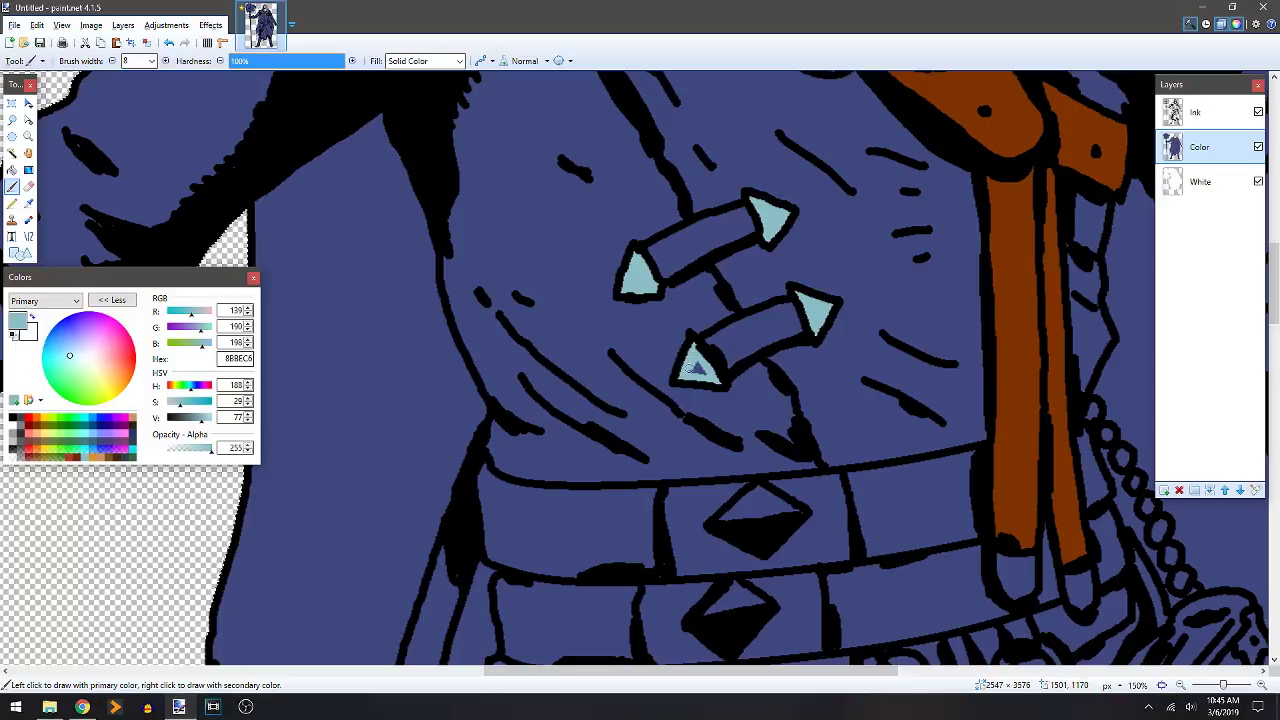
Paint the metal tips of the two hanging straps with light blue 8BBEC6.
scroll(718, 304, down, 4)
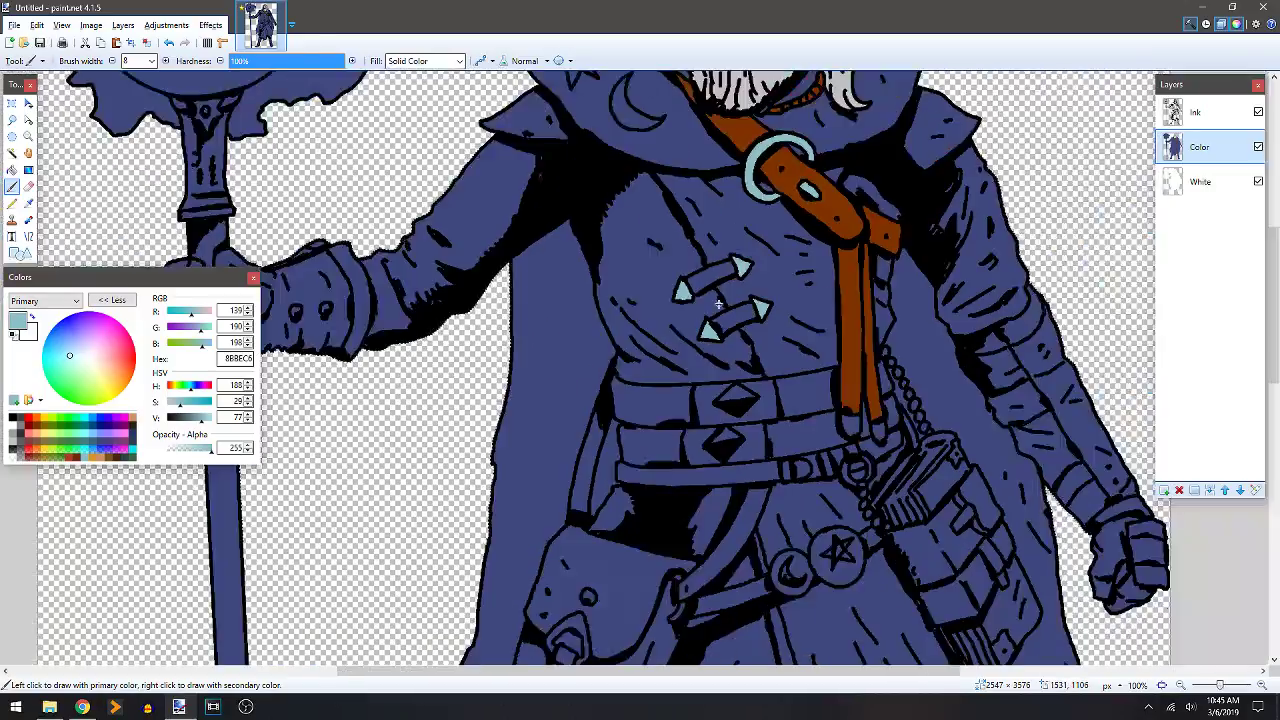
scroll(604, 320, up, 4)
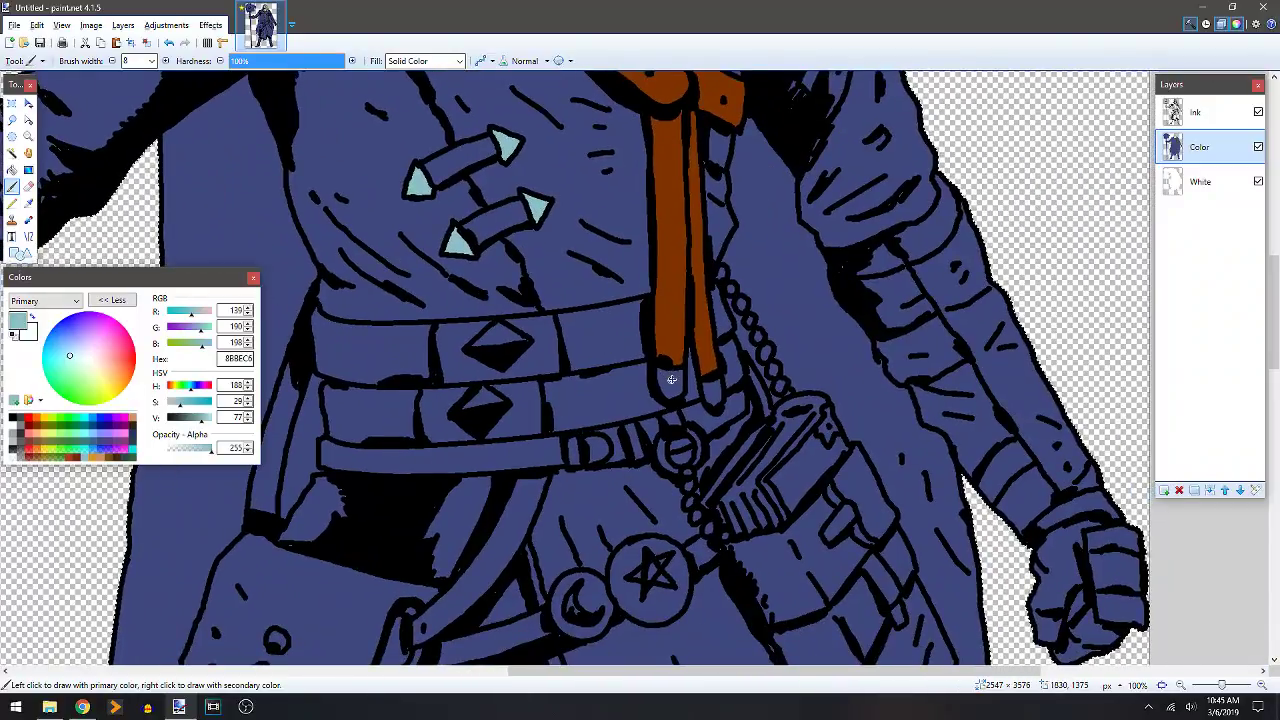
mouse_move(668, 375)
mouse_down()
mouse_move(672, 395)
mouse_move(710, 392)
mouse_up()
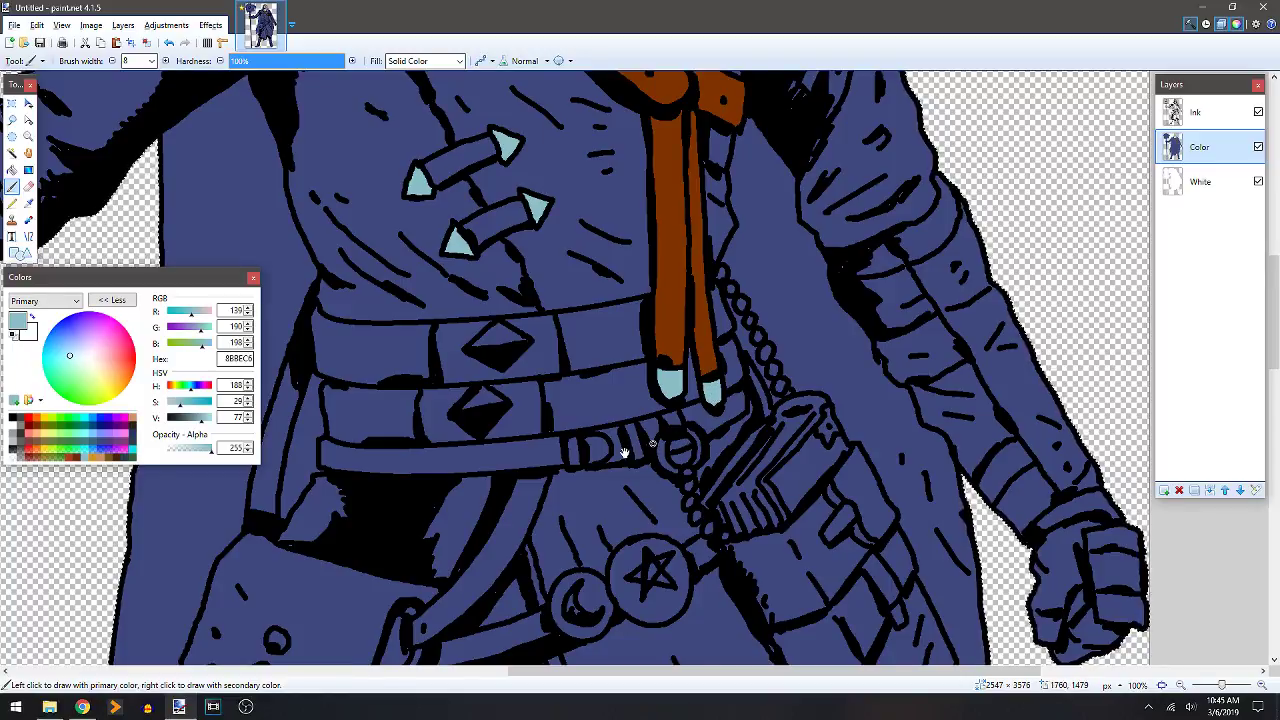
Color the belt ring and the pouch's stud, side ring and buckle with light blue 8BBEC6.
drag(624, 452, 606, 367)
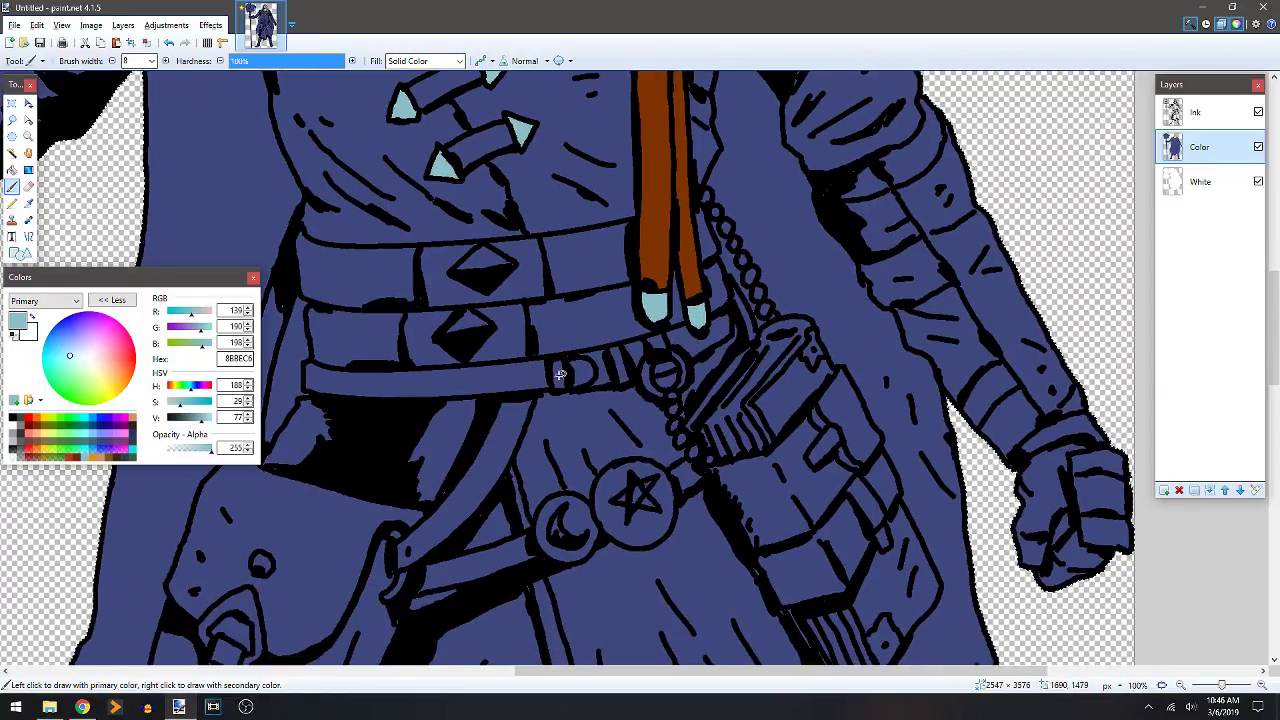
drag(432, 451, 607, 266)
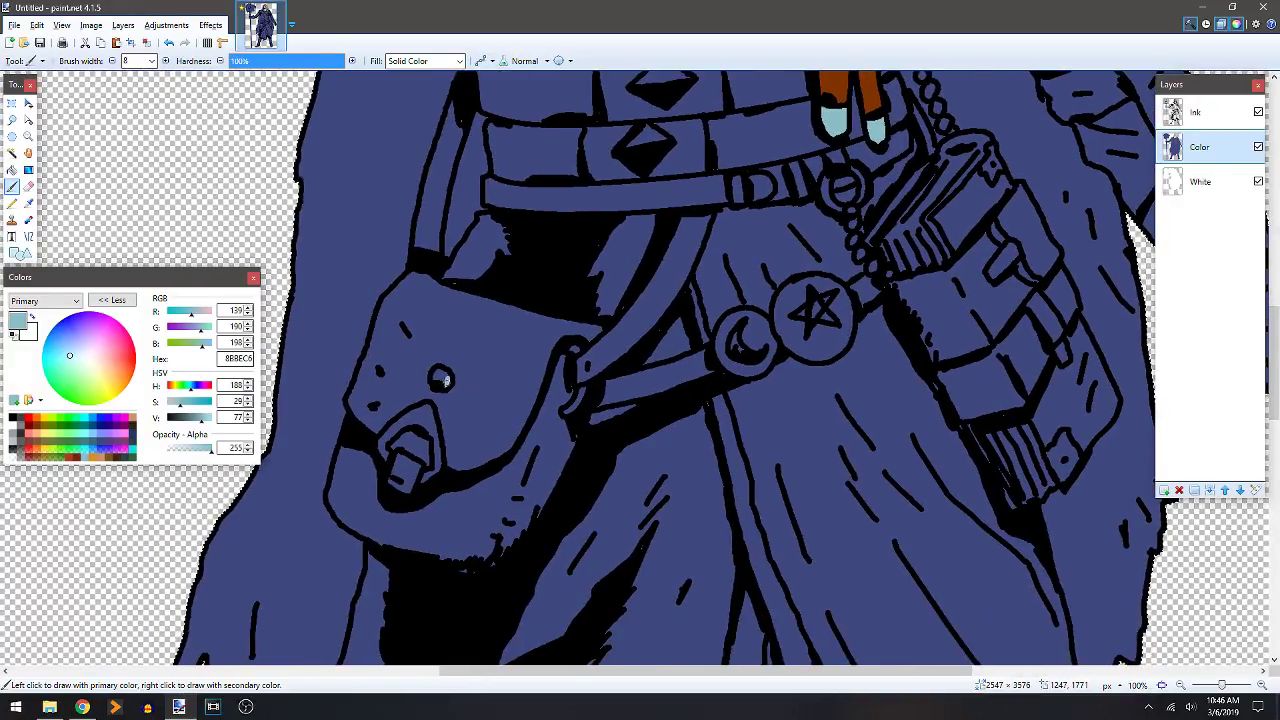
click(440, 378)
click(573, 350)
drag(566, 412, 576, 410)
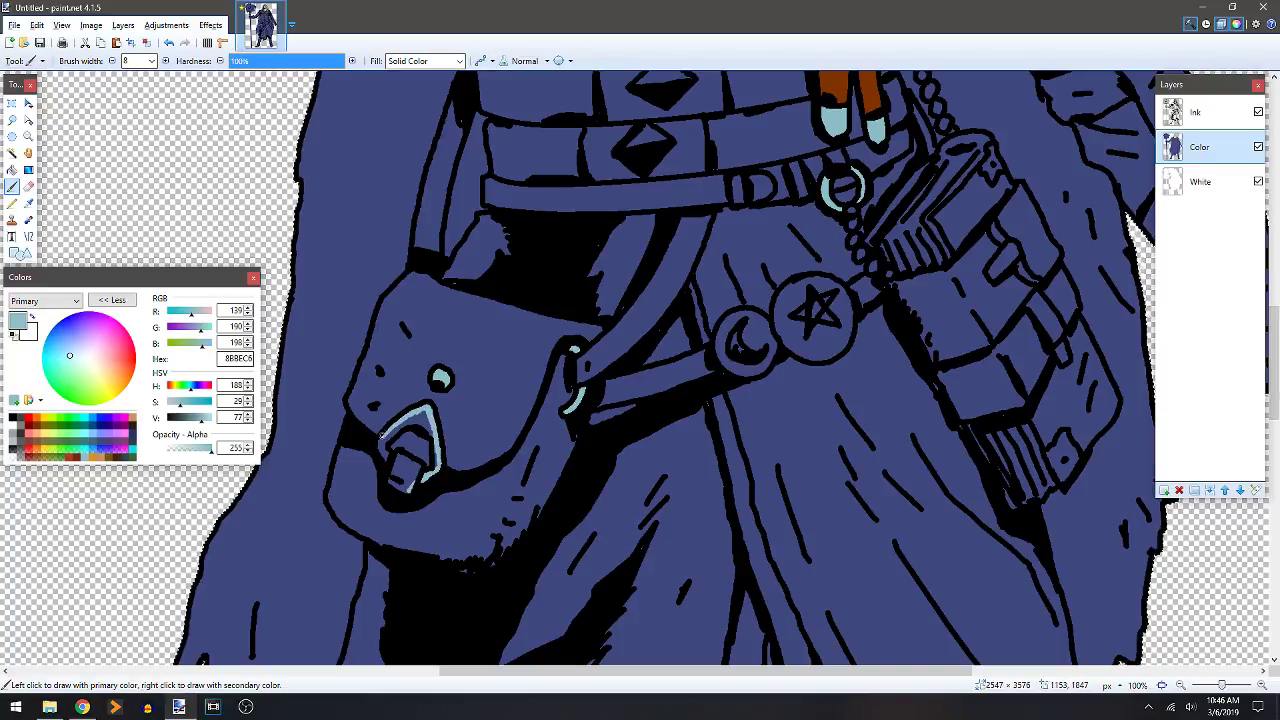
key(f)
click(405, 455)
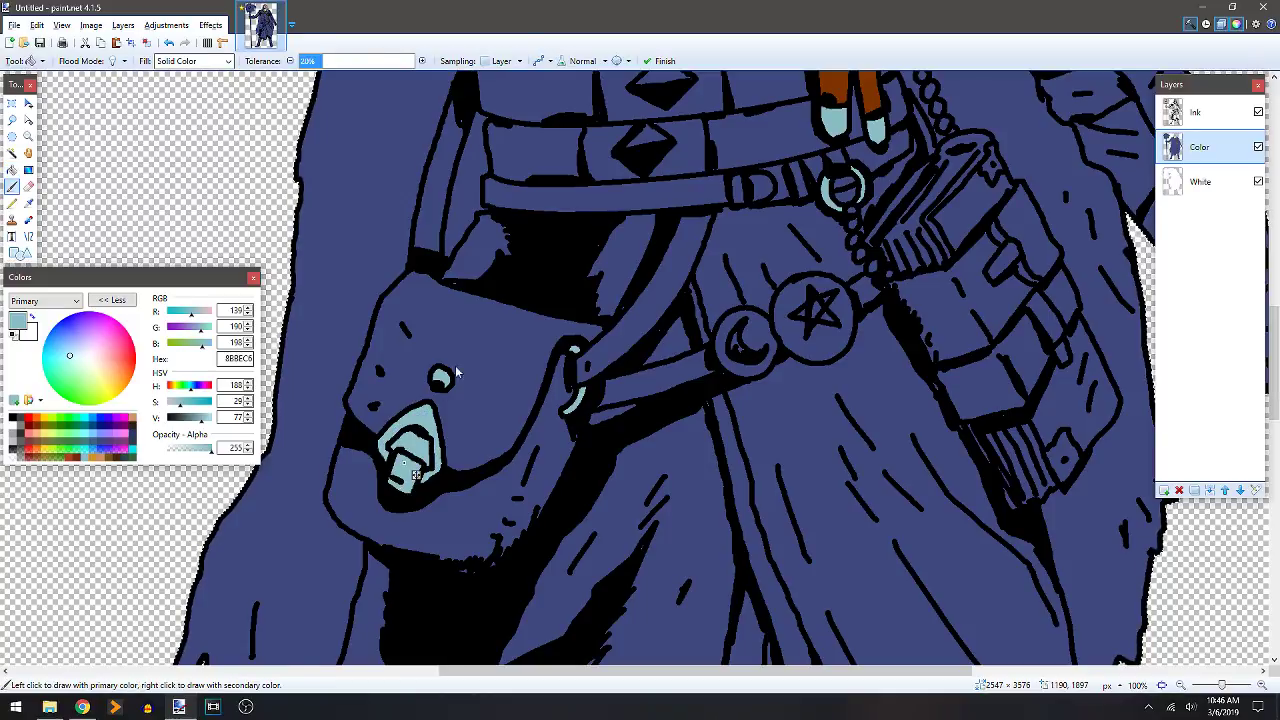
Paint the two studs on the staff hand's glove cuff with light blue 8BBEC6.
key(b)
scroll(455, 372, up, 5)
scroll(500, 300, left, 4)
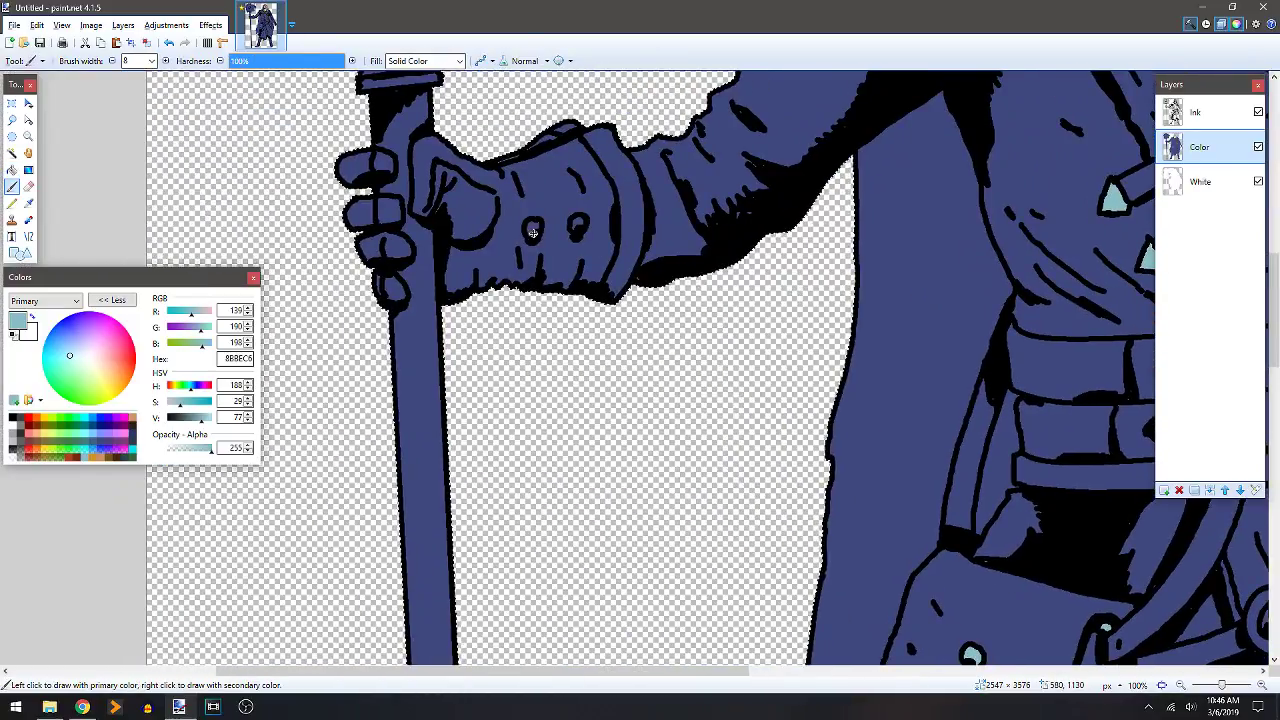
drag(532, 232, 578, 223)
Outline and fill the two diamond-decorated belt plates with orange D88F29.
mouse_move(853, 233)
mouse_down()
mouse_move(666, 343)
mouse_move(871, 351)
mouse_move(528, 251)
mouse_move(628, 418)
mouse_move(482, 344)
mouse_move(643, 334)
mouse_move(737, 223)
mouse_move(845, 302)
mouse_up()
drag(743, 371, 875, 368)
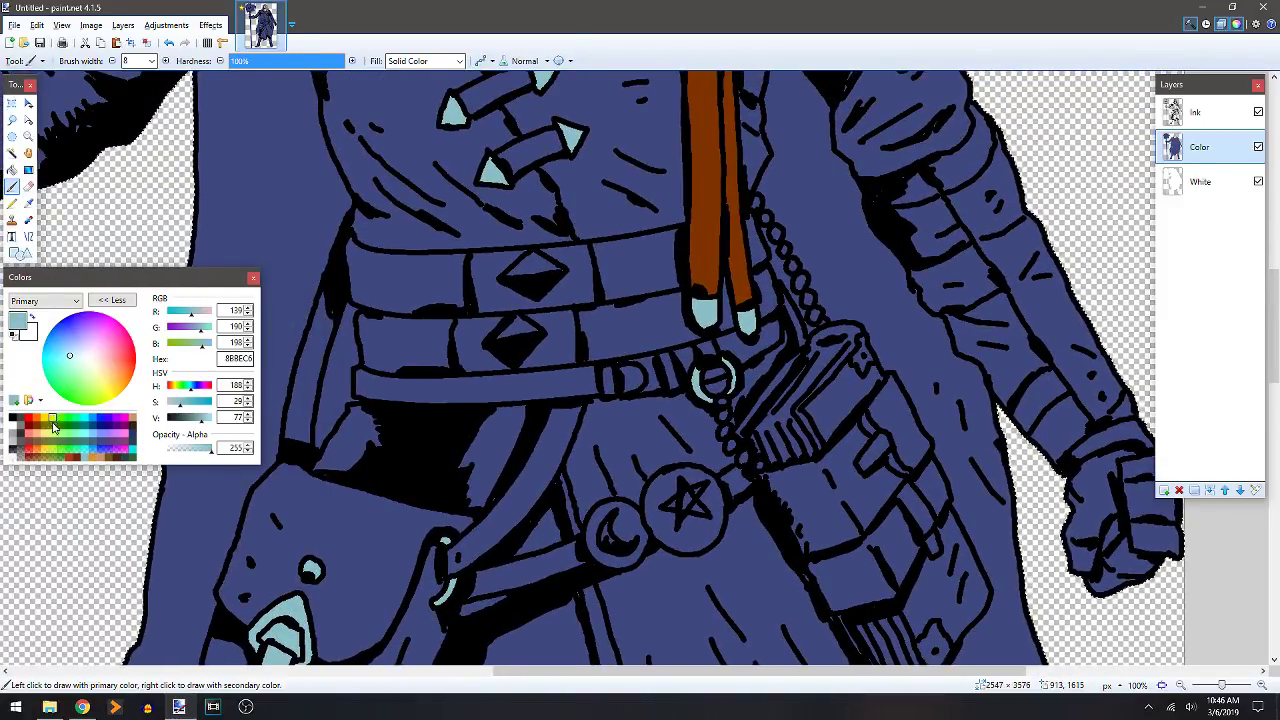
click(92, 458)
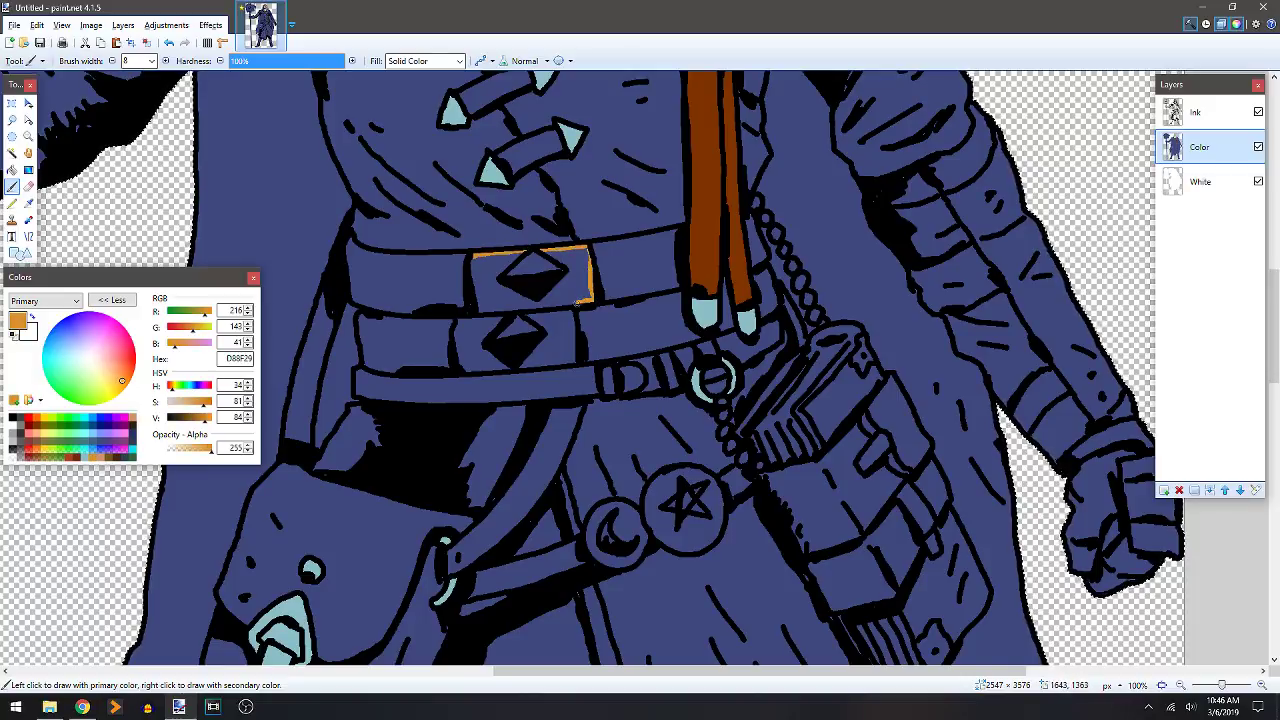
mouse_move(548, 364)
mouse_down()
mouse_move(457, 371)
mouse_move(470, 318)
mouse_up()
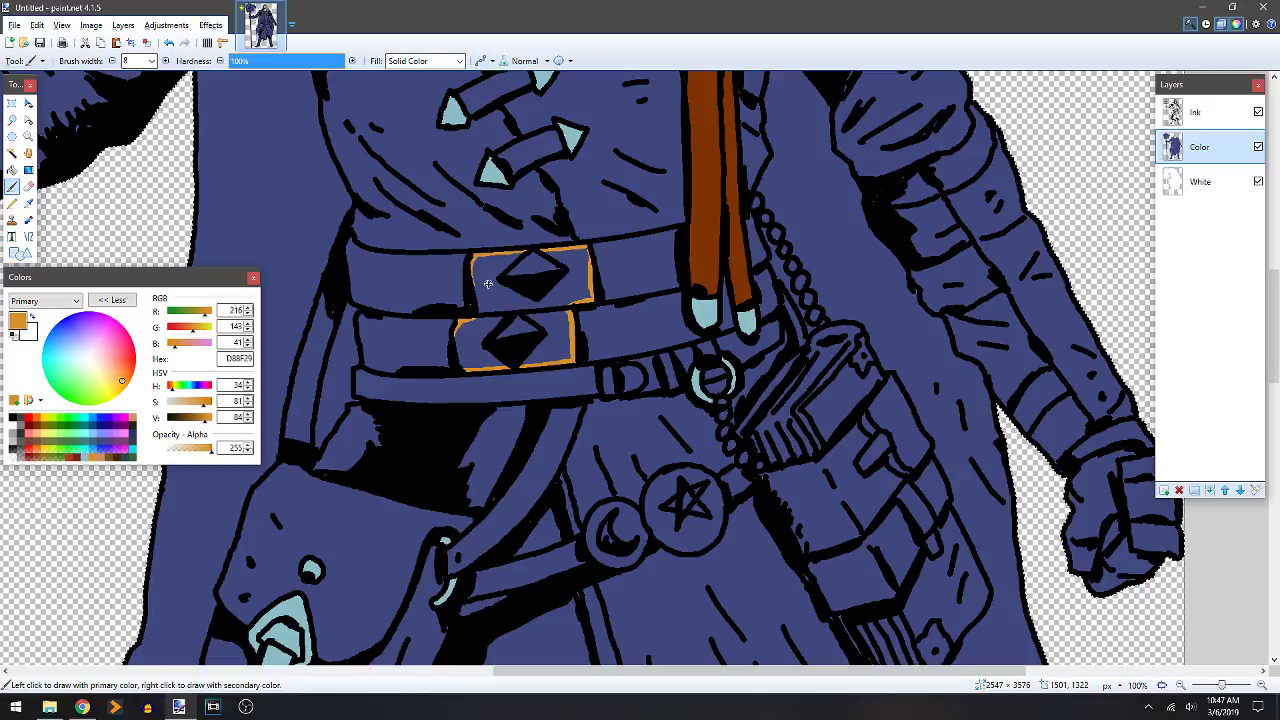
key(f)
click(488, 285)
key(b)
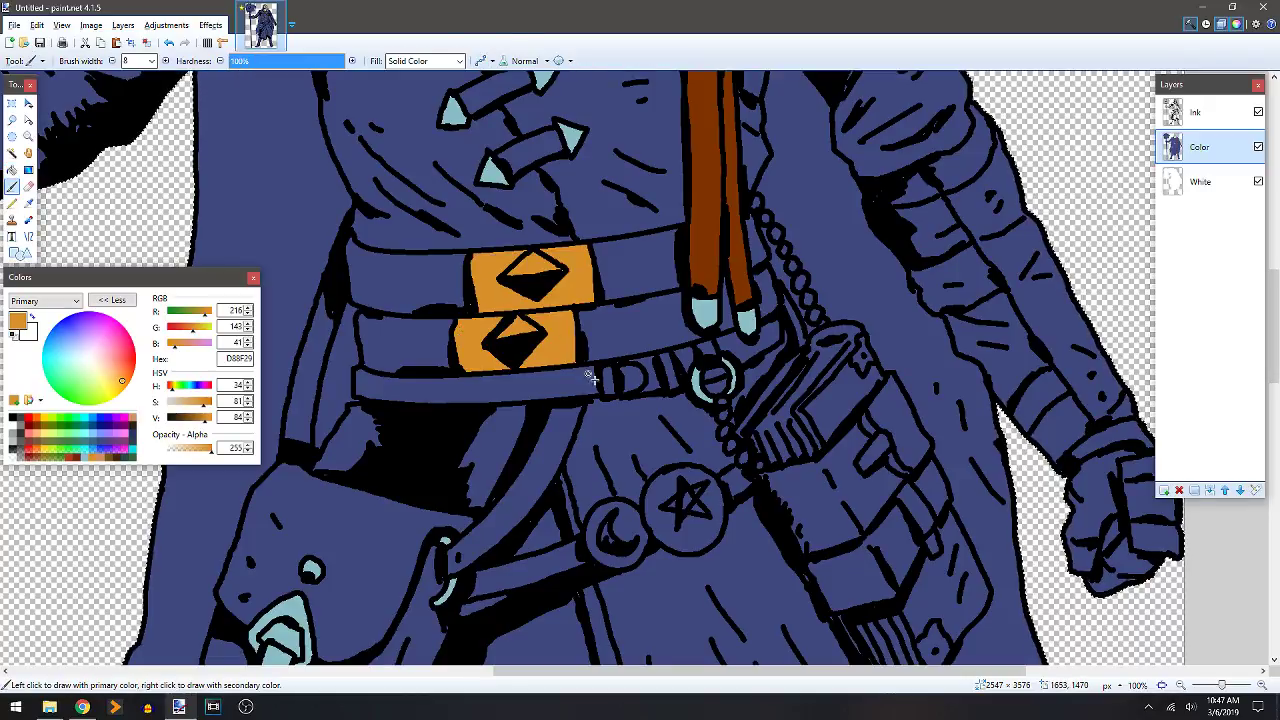
Paint the two narrow bands around the buckle on the thin lower belt with orange D88F29.
scroll(545, 330, down, 1)
scroll(545, 330, right, 1)
drag(547, 303, 546, 328)
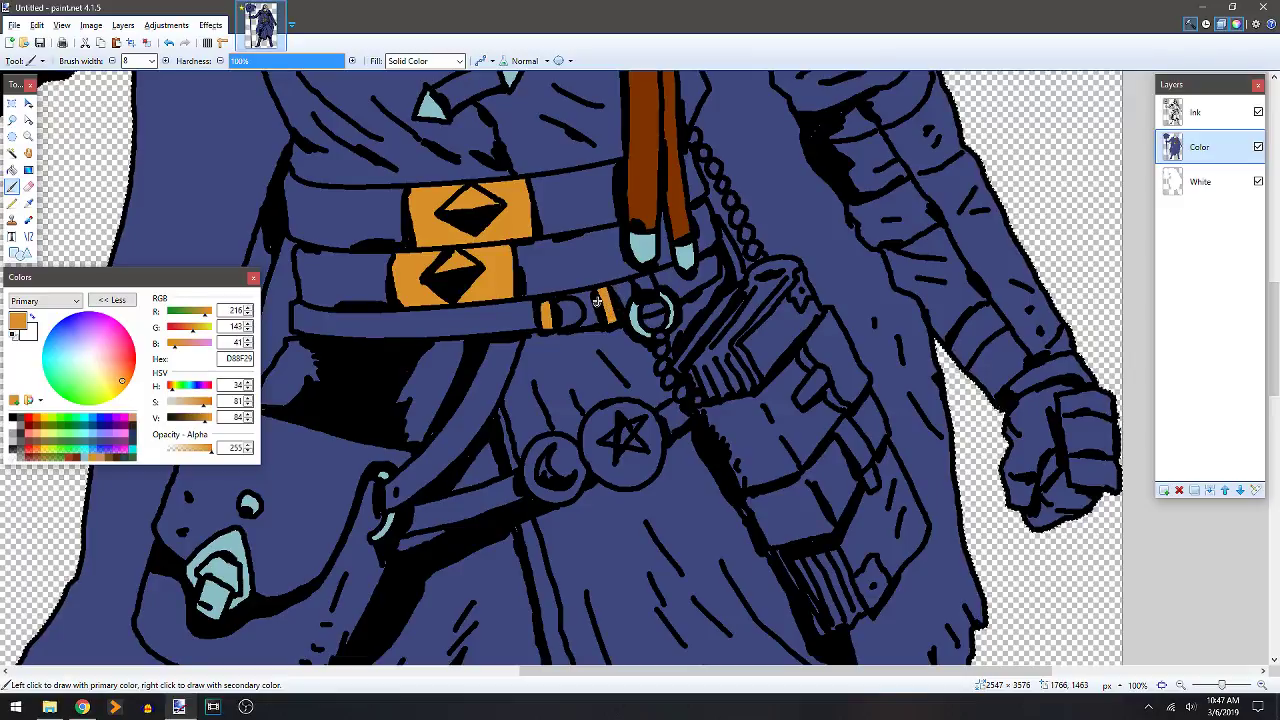
Outline and fill the crescent moon and star medallions on the hip strap with orange D88F29.
scroll(585, 330, down, 3)
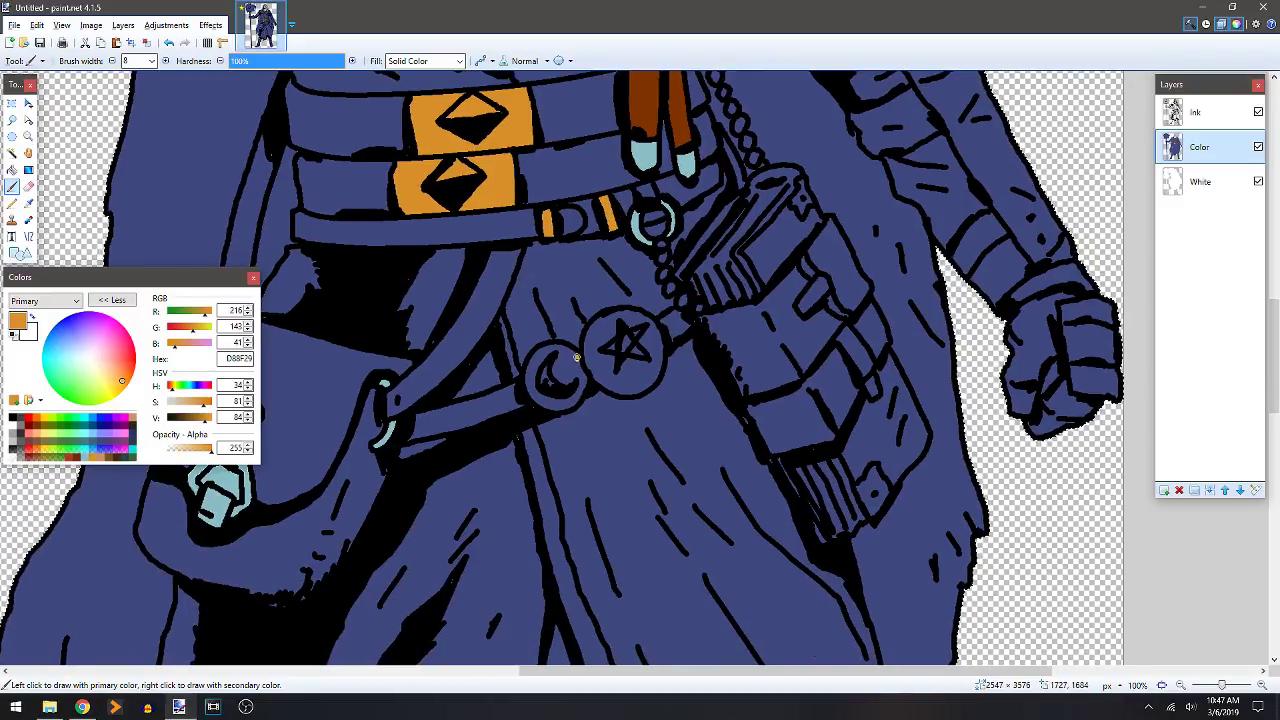
mouse_move(552, 345)
mouse_down()
mouse_move(530, 362)
mouse_move(535, 400)
mouse_up()
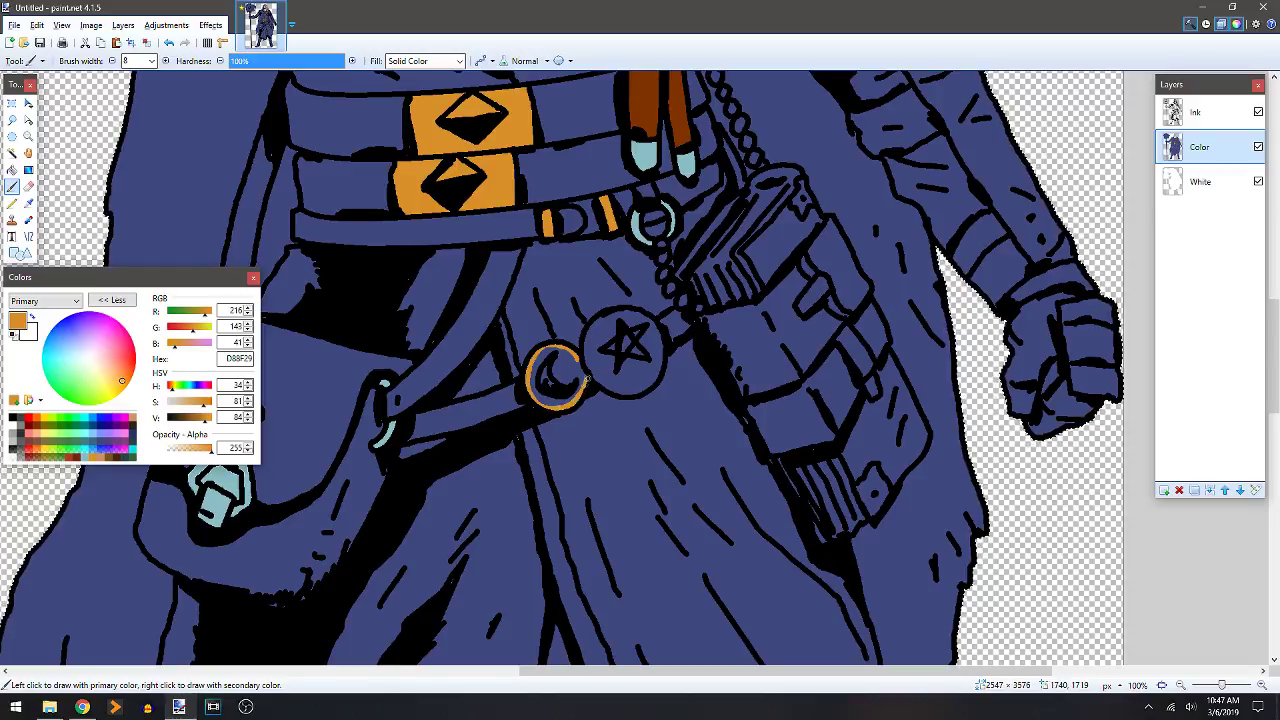
mouse_move(628, 393)
mouse_down()
mouse_move(659, 368)
mouse_move(651, 327)
mouse_move(636, 312)
mouse_move(594, 326)
mouse_up()
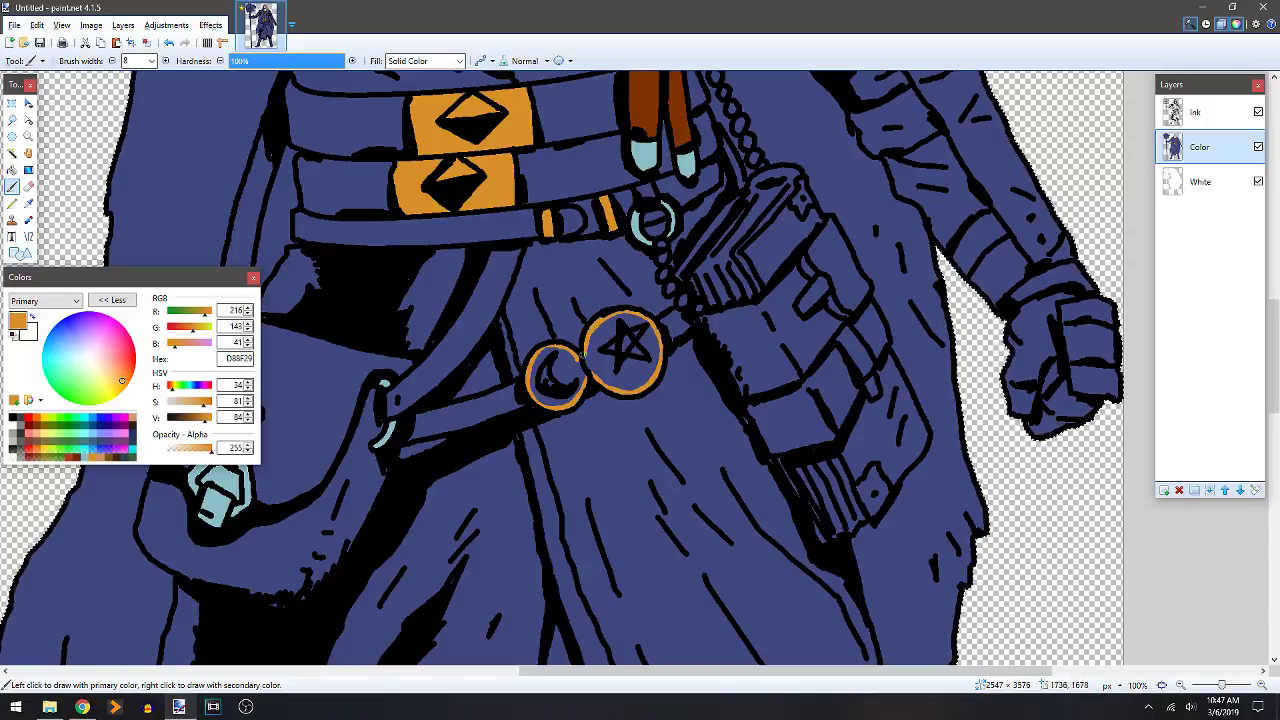
key(f)
click(611, 351)
Paint the star-shaped corner ornaments and the clasps of the book and pouches on the hip with orange D88F29.
key(b)
scroll(680, 260, up, 1)
scroll(680, 260, right, 1)
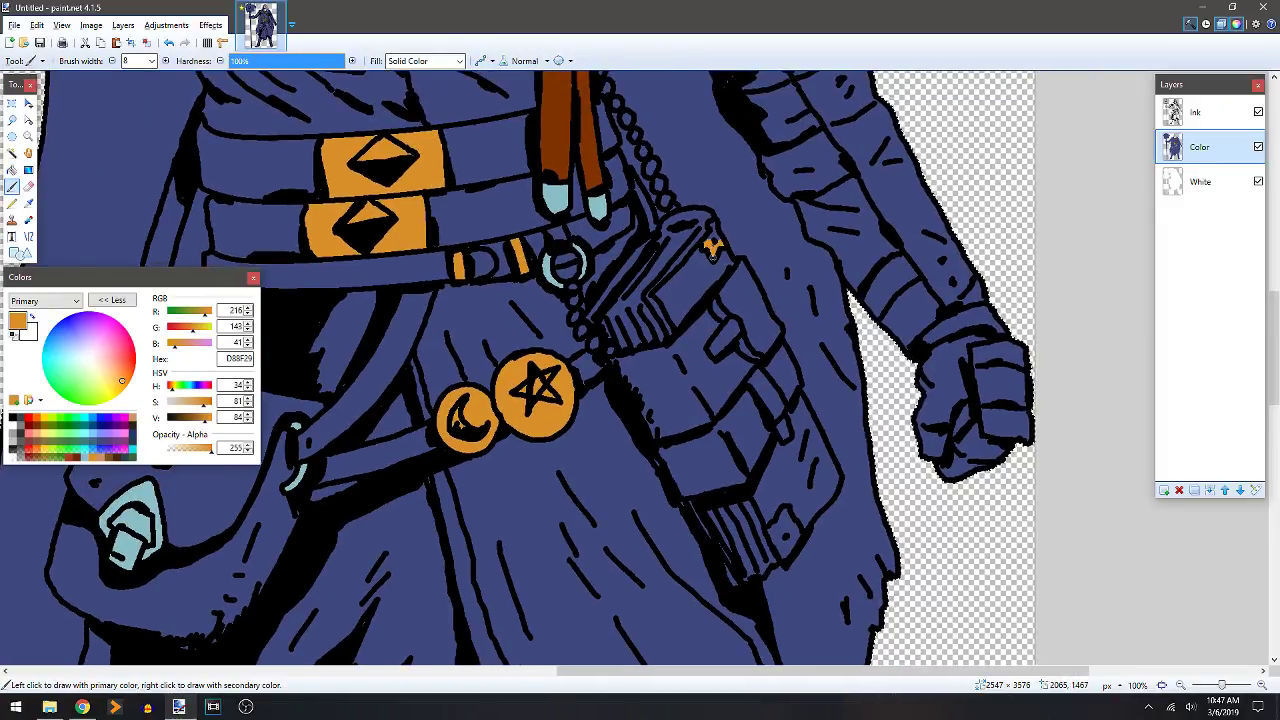
drag(711, 243, 712, 228)
drag(739, 333, 631, 243)
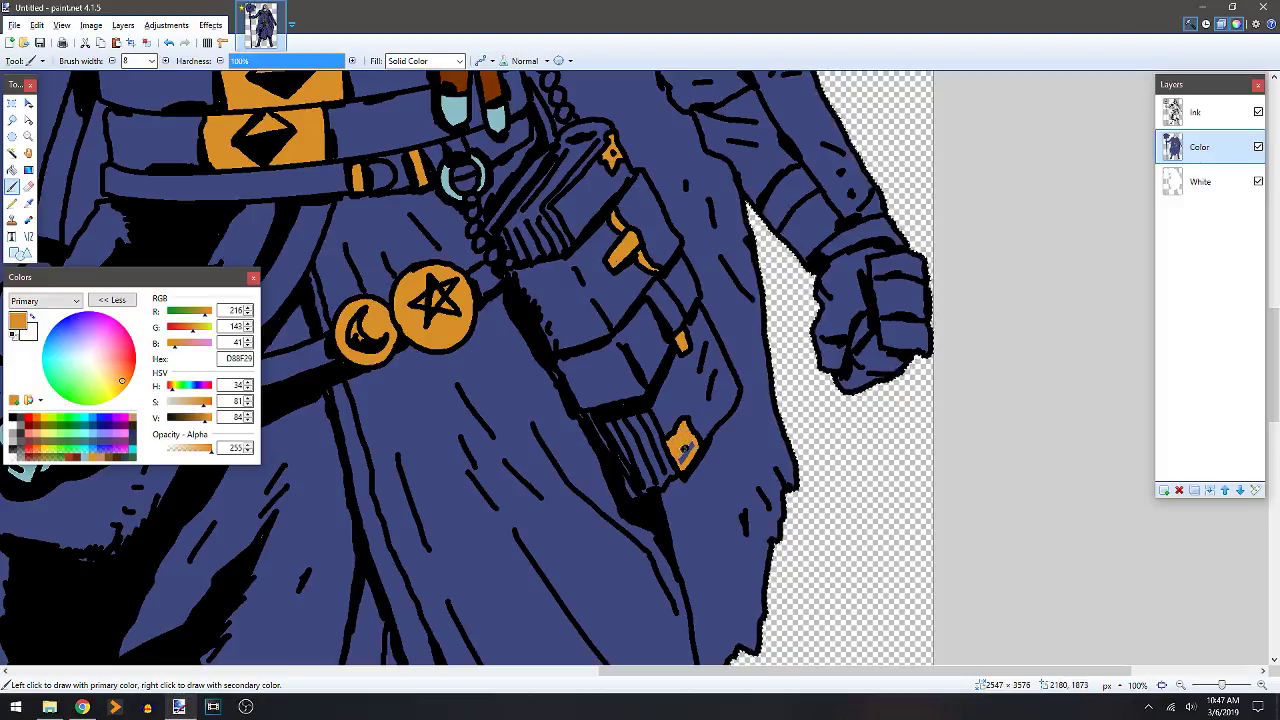
Color the staff's collar and its whole flaming disc head with orange D88F29, sealing the collar's lower edge above the hand.
scroll(643, 294, up, 3)
scroll(643, 294, left, 2)
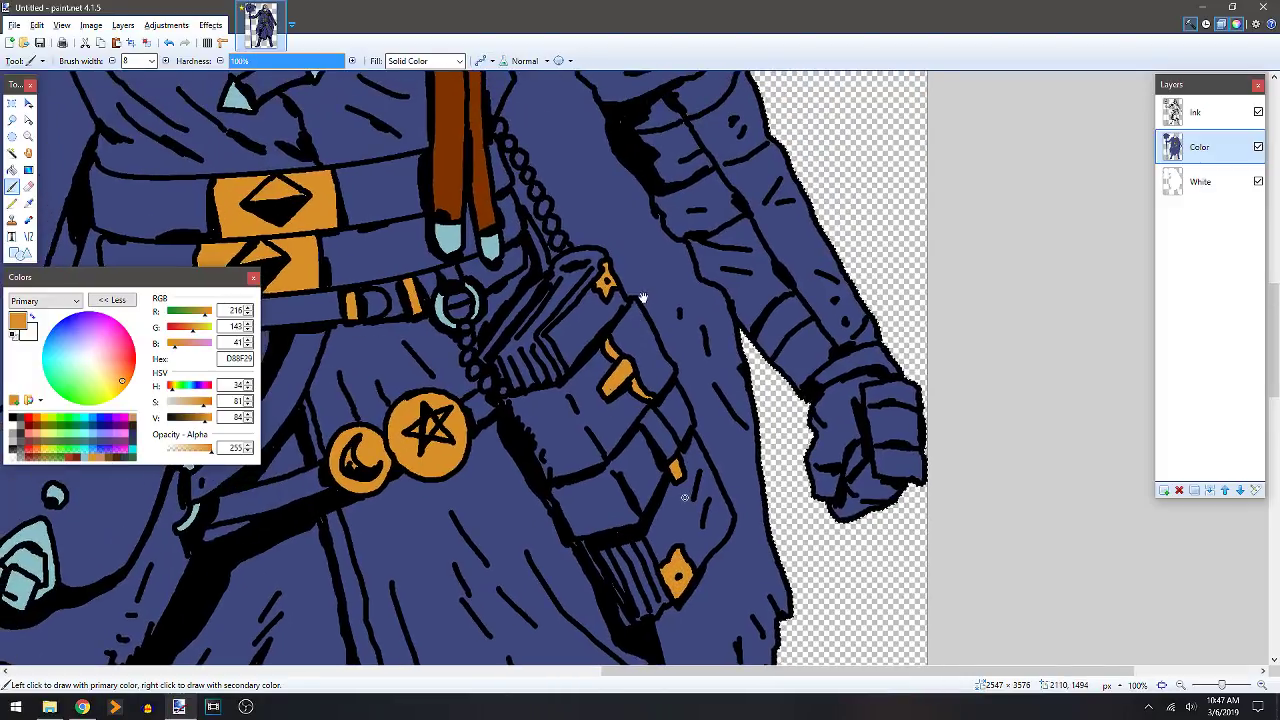
scroll(742, 279, down, 3)
scroll(742, 279, left, 5)
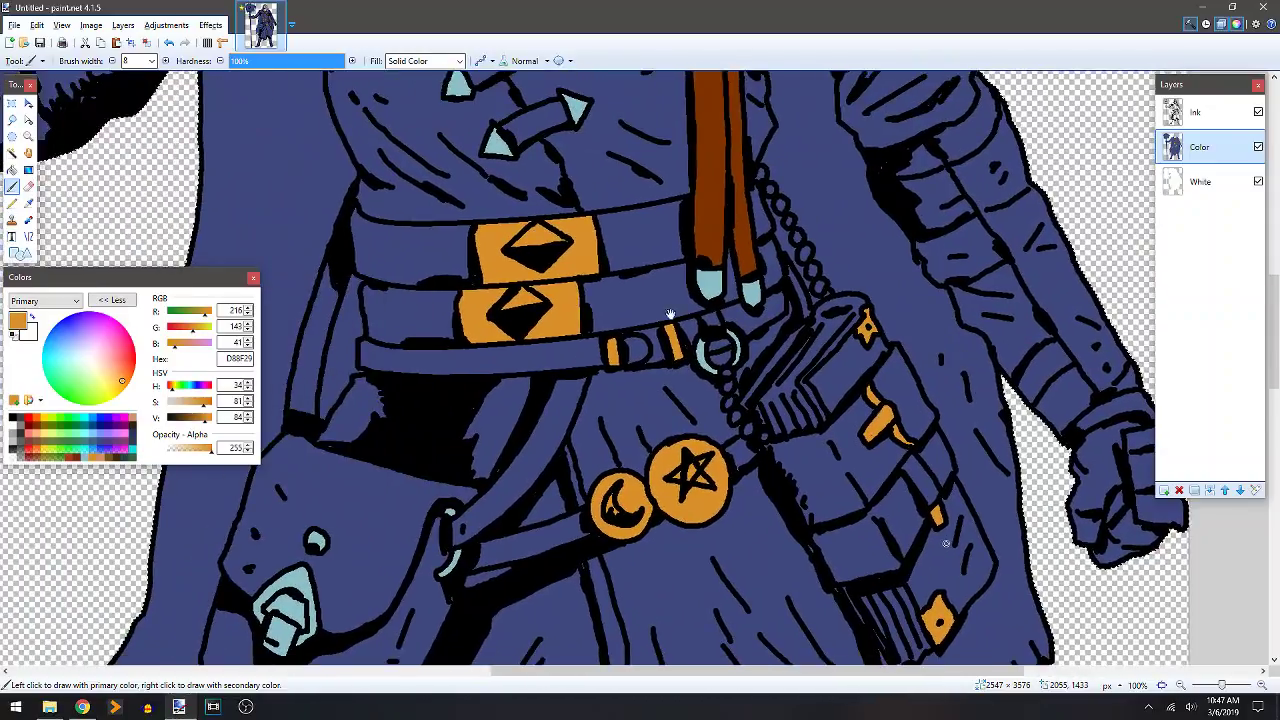
scroll(582, 265, down, 4)
scroll(608, 183, up, 11)
scroll(608, 183, left, 9)
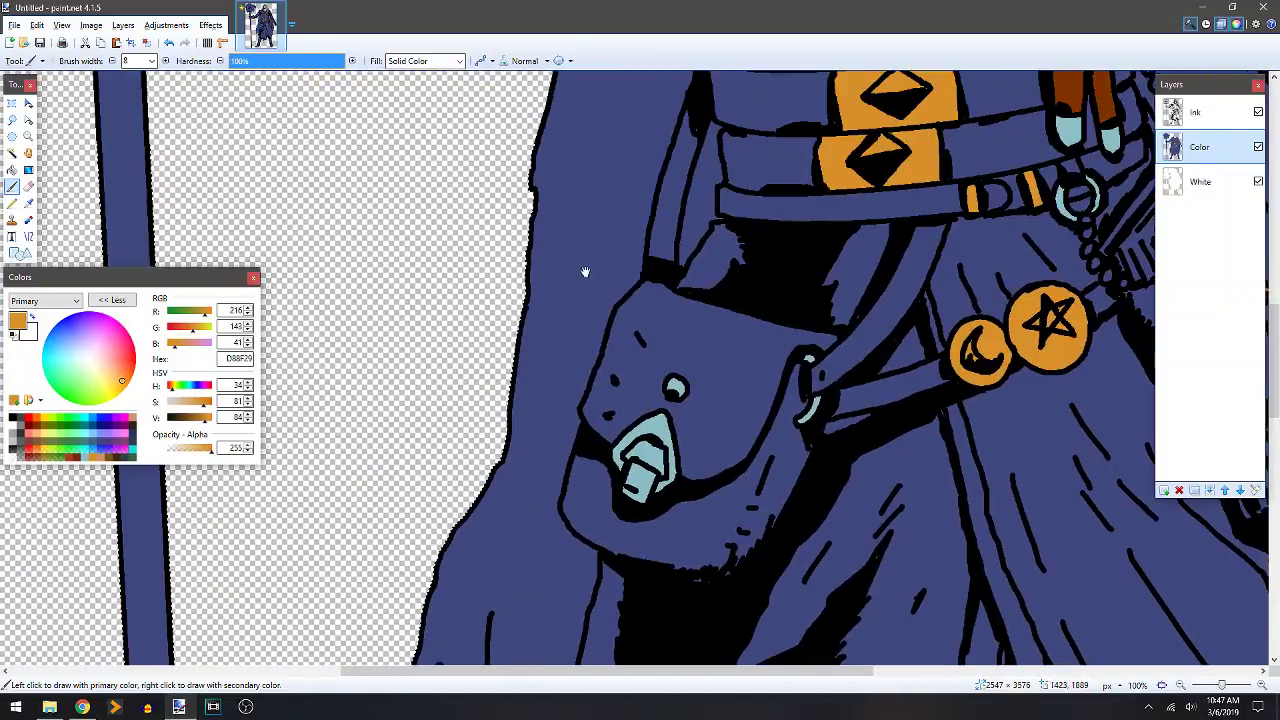
scroll(655, 416, up, 3)
scroll(655, 416, left, 3)
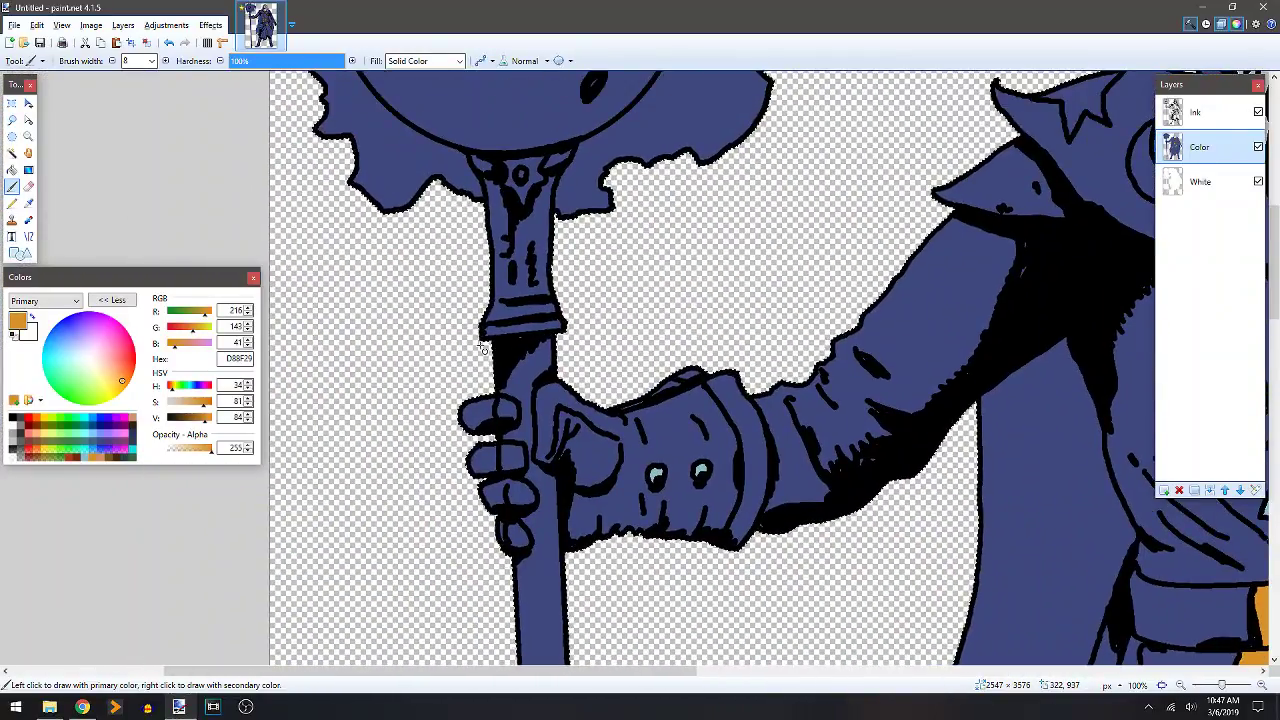
drag(491, 335, 536, 326)
scroll(533, 370, up, 4)
scroll(533, 370, right, 1)
scroll(533, 370, down, 1)
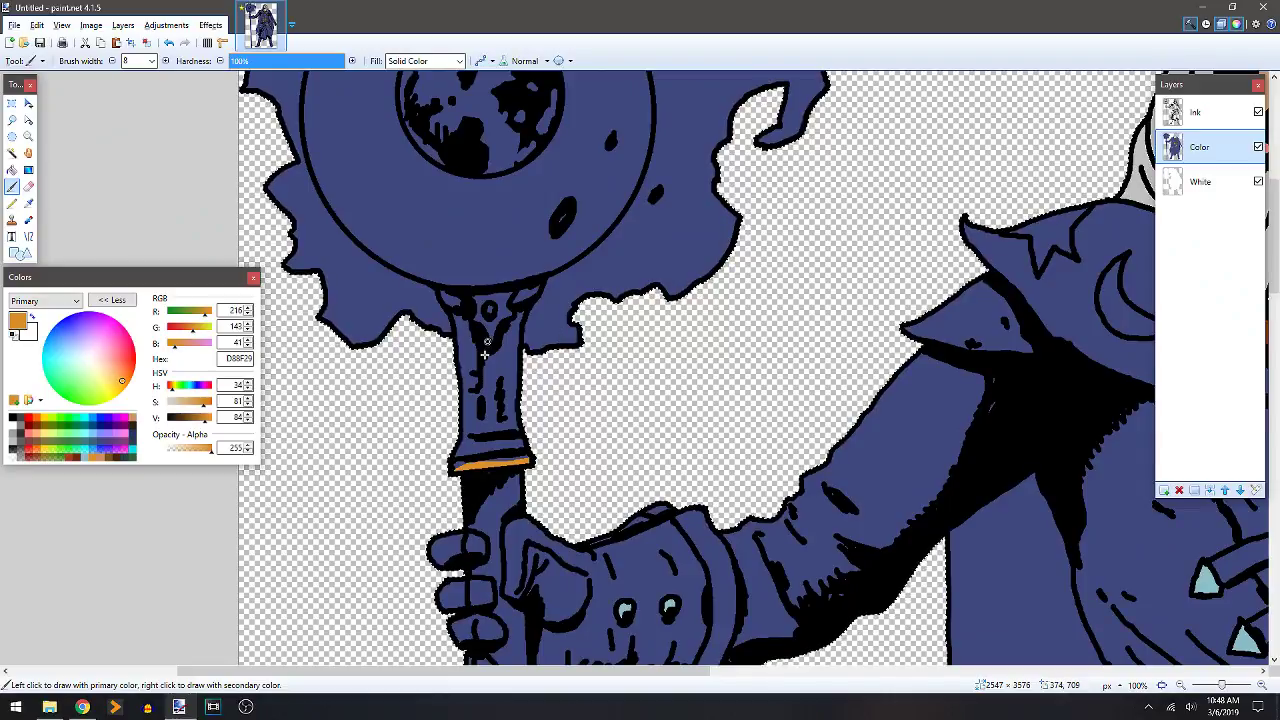
key(f)
click(503, 382)
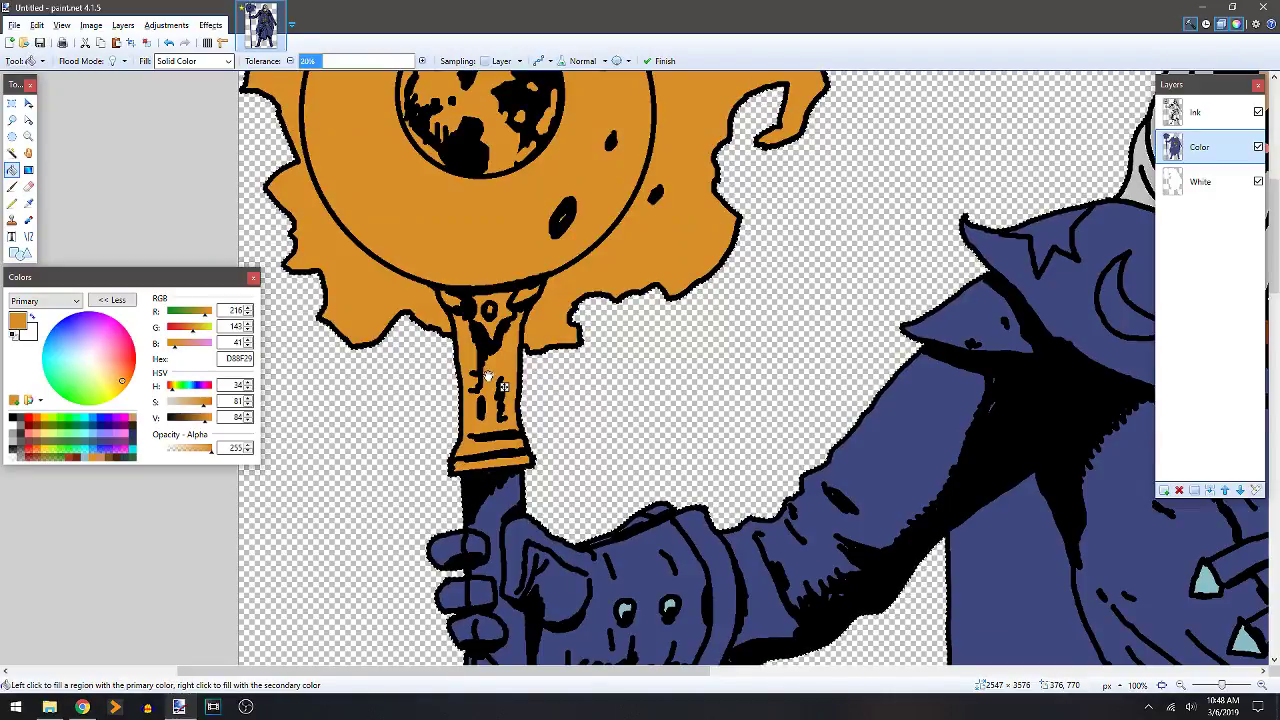
Color the pointed metal tip and its ring at the staff's foot with orange D88F29.
scroll(656, 245, up, 4)
scroll(650, 450, down, 12)
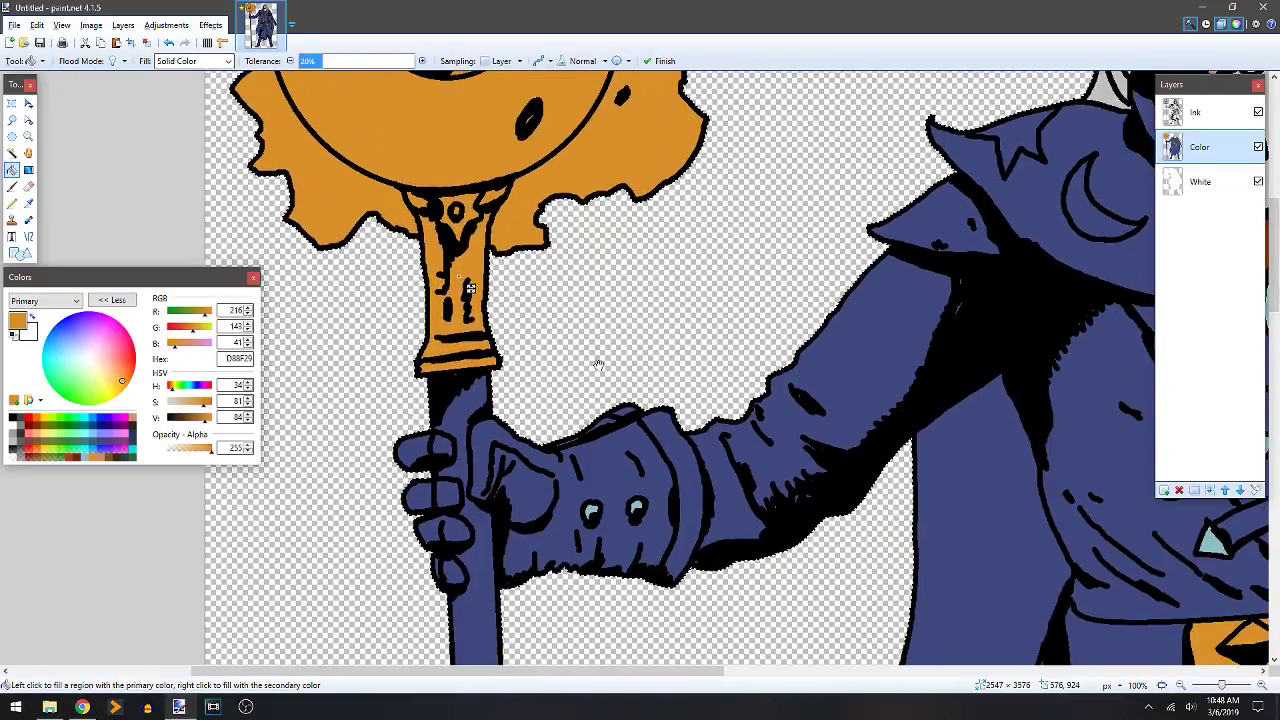
scroll(590, 395, down, 15)
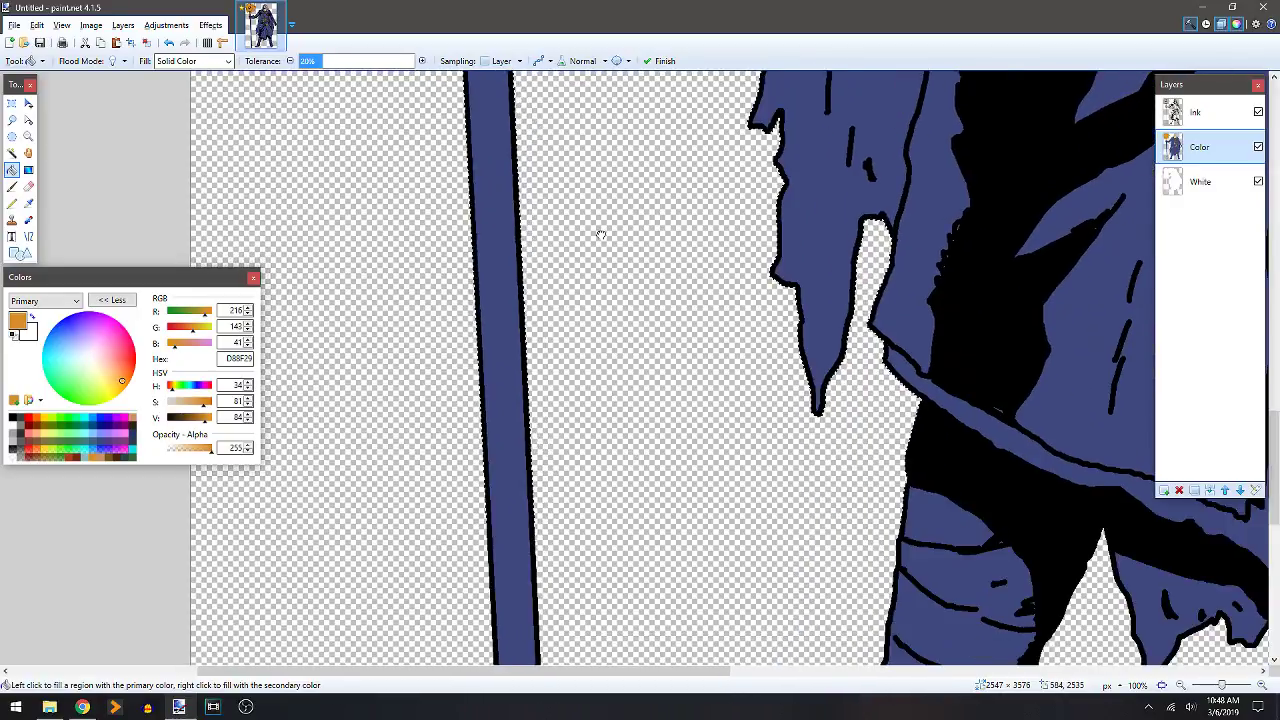
scroll(590, 260, down, 10)
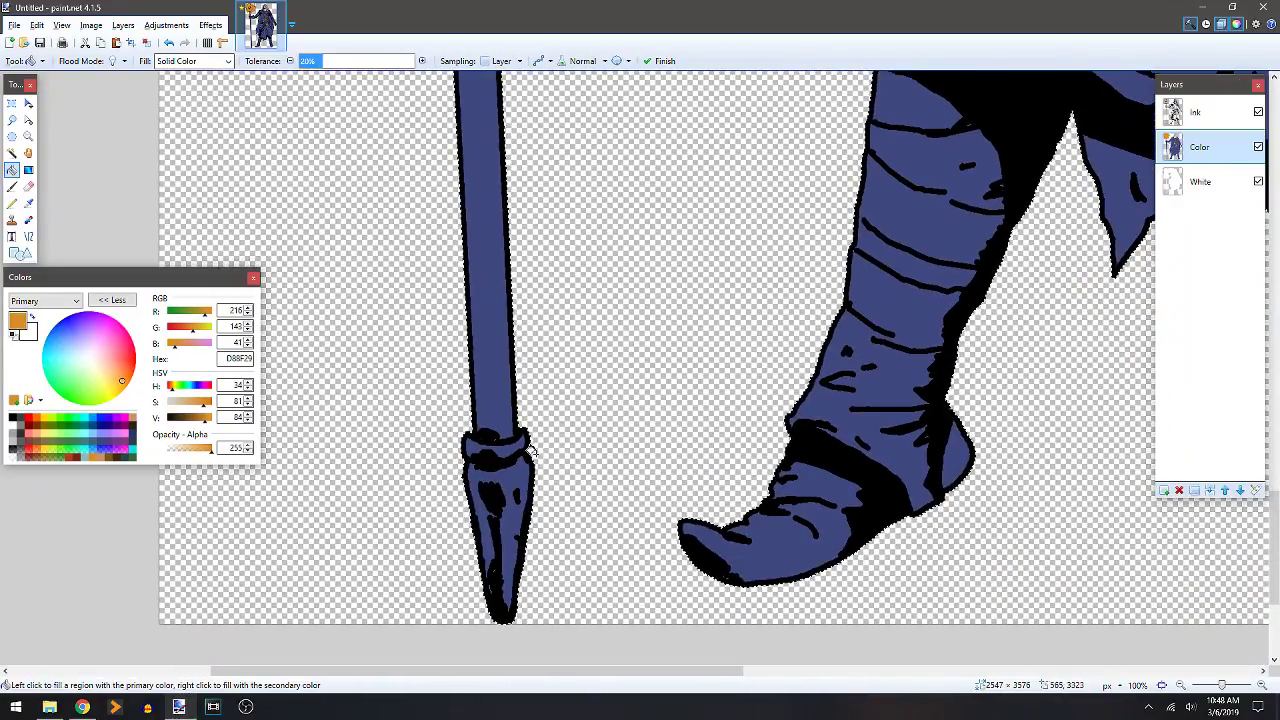
key(b)
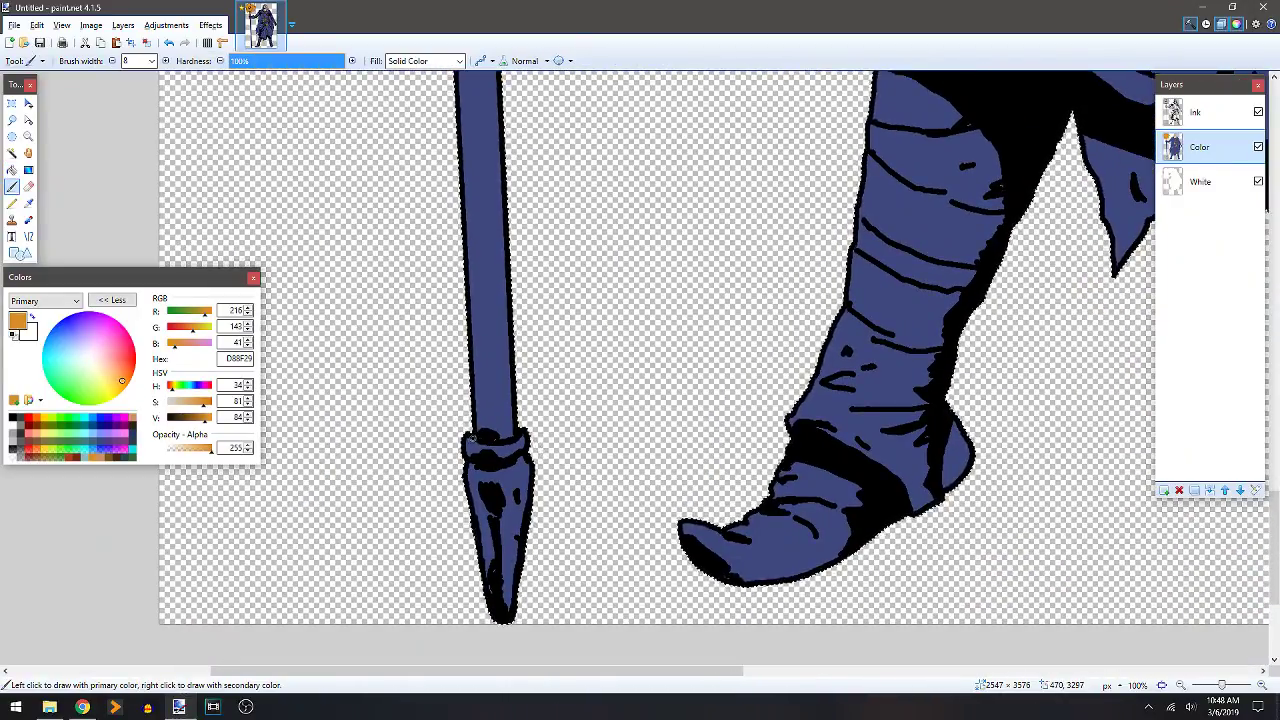
drag(506, 446, 520, 446)
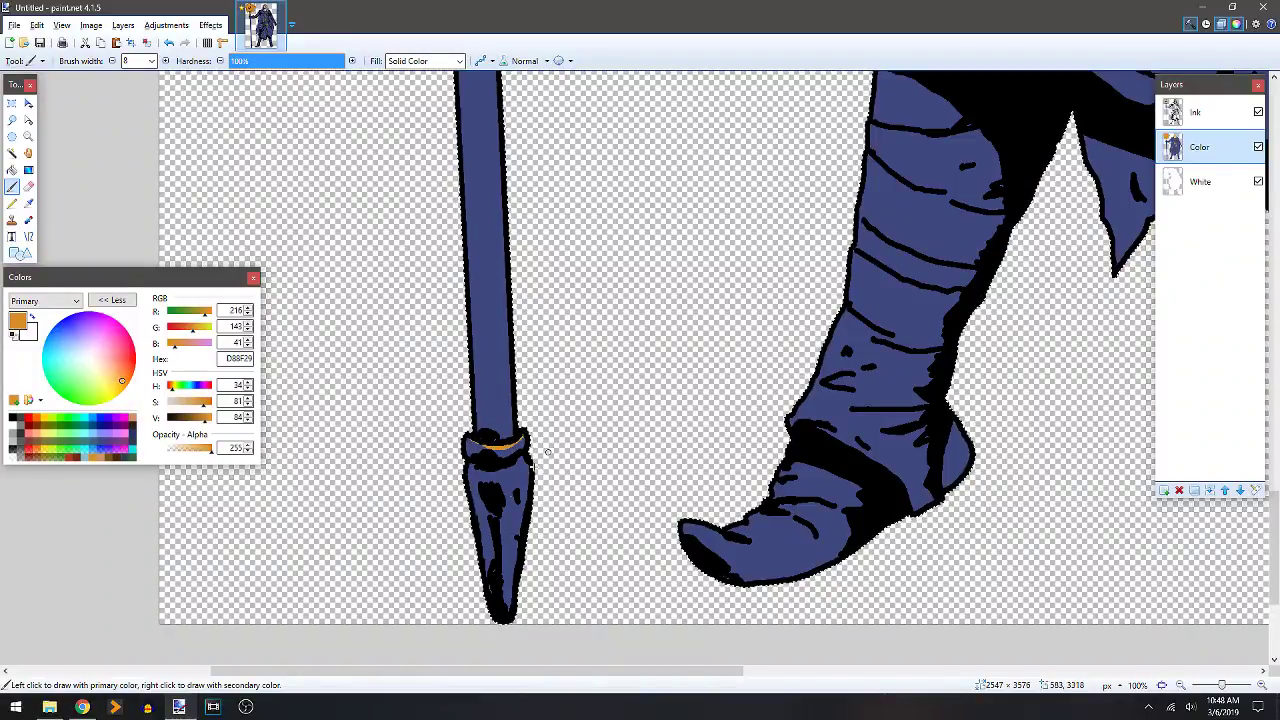
key(f)
click(514, 494)
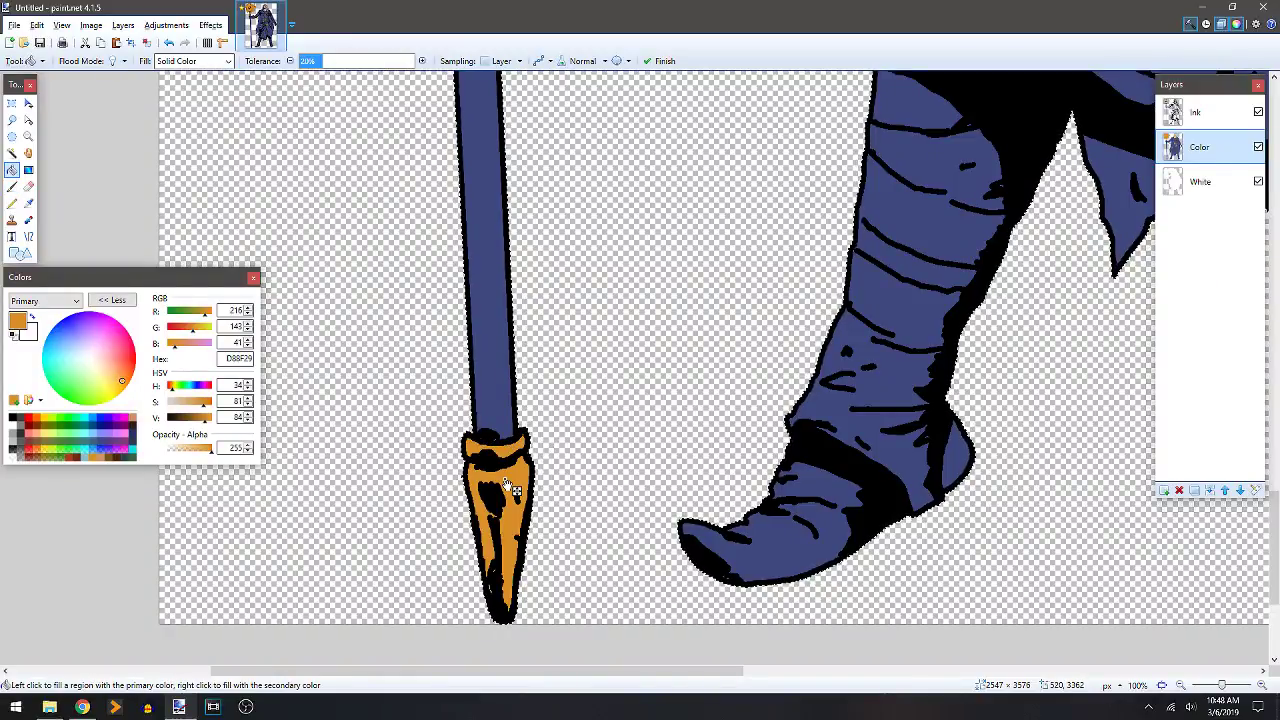
Paint the D-shaped buckle between the two orange bands on the thin lower belt with orange D88F29.
scroll(563, 376, down, 3)
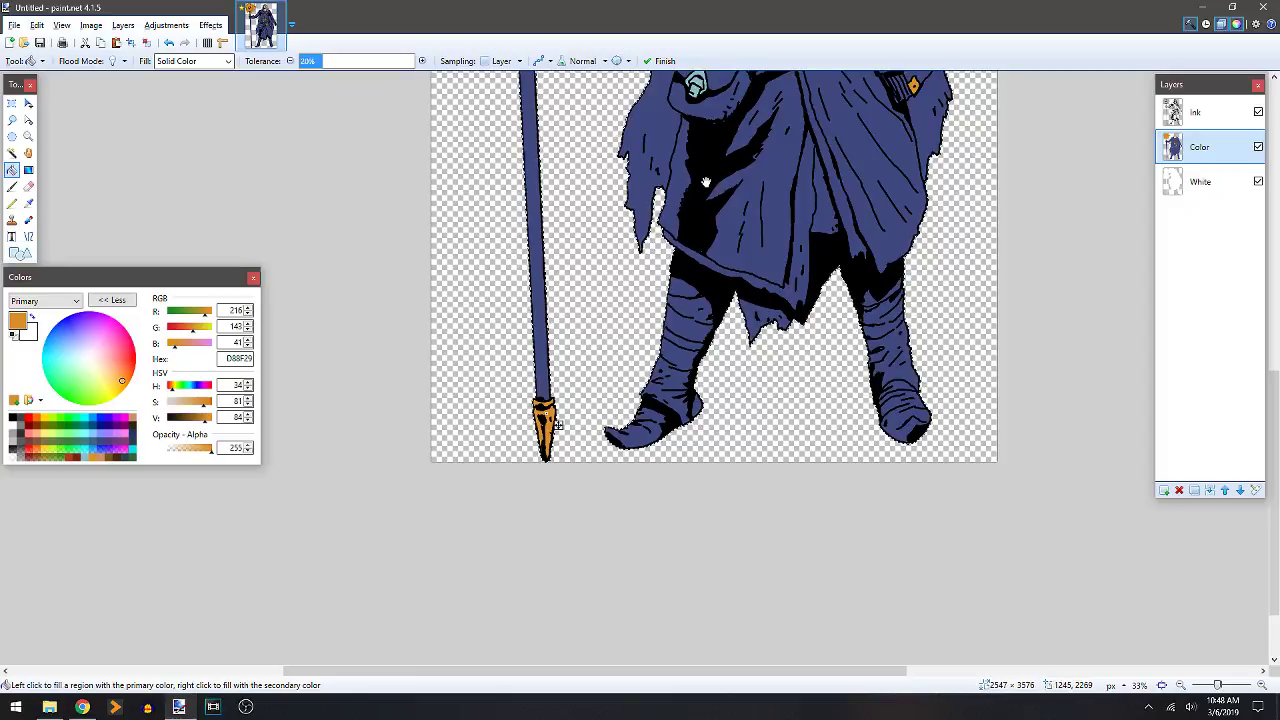
scroll(563, 372, up, 2)
scroll(591, 420, up, 5)
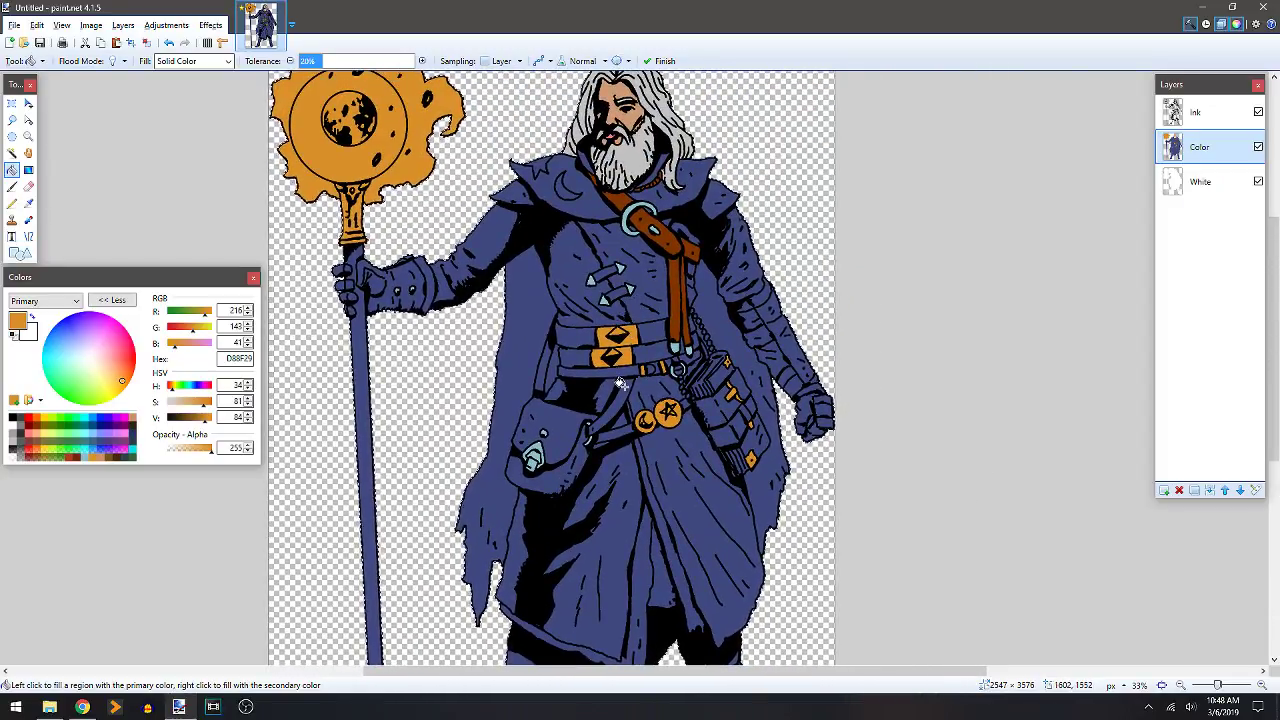
scroll(621, 380, up, 4)
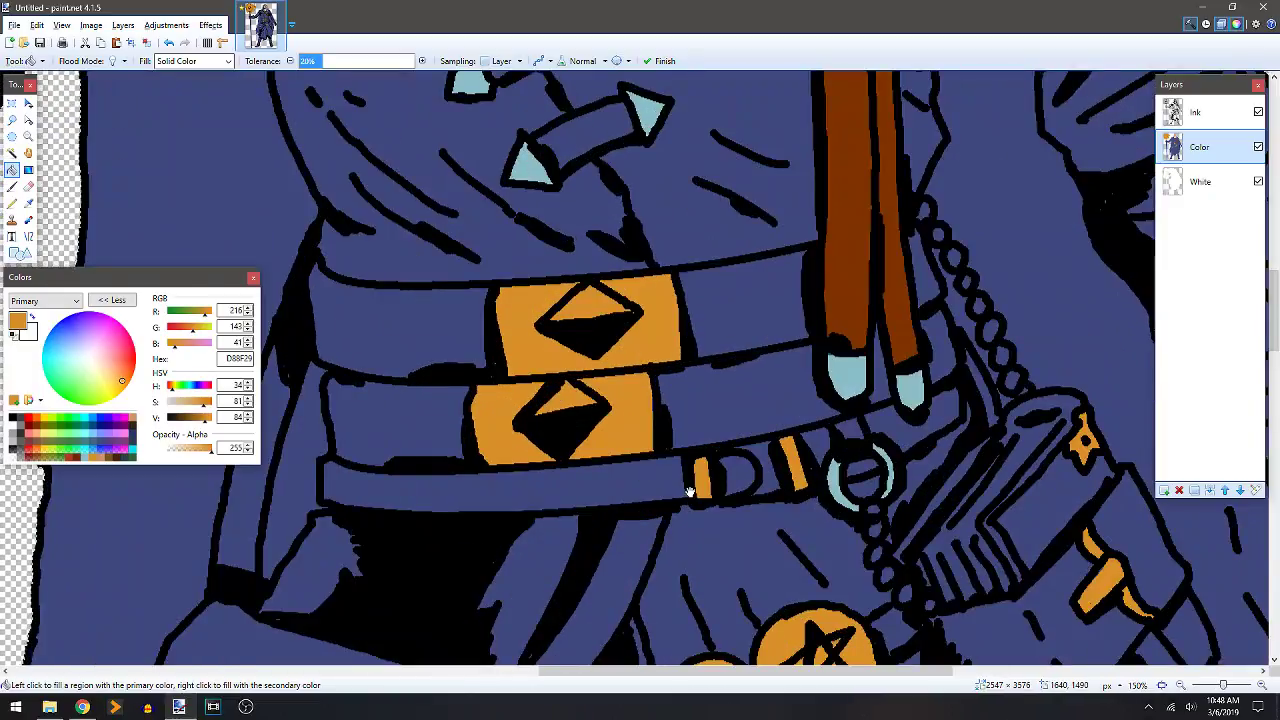
key(b)
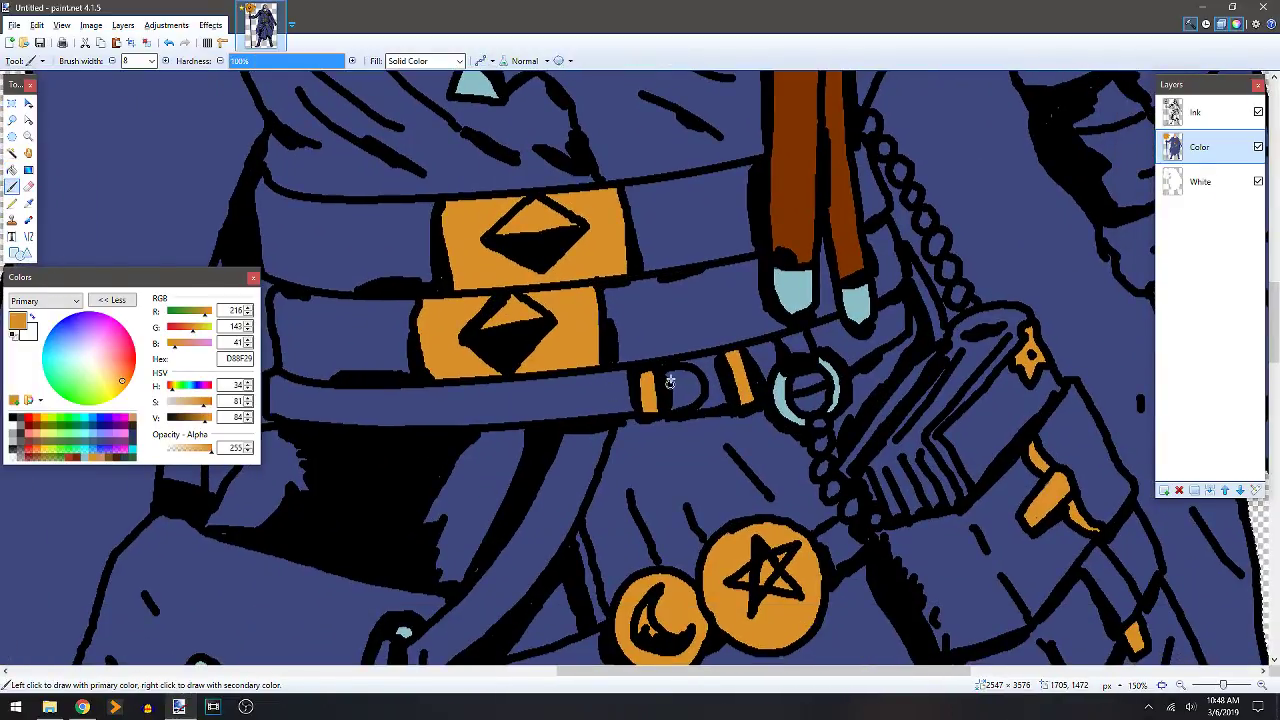
mouse_move(688, 381)
mouse_down()
mouse_move(701, 398)
mouse_move(670, 405)
mouse_move(689, 390)
mouse_up()
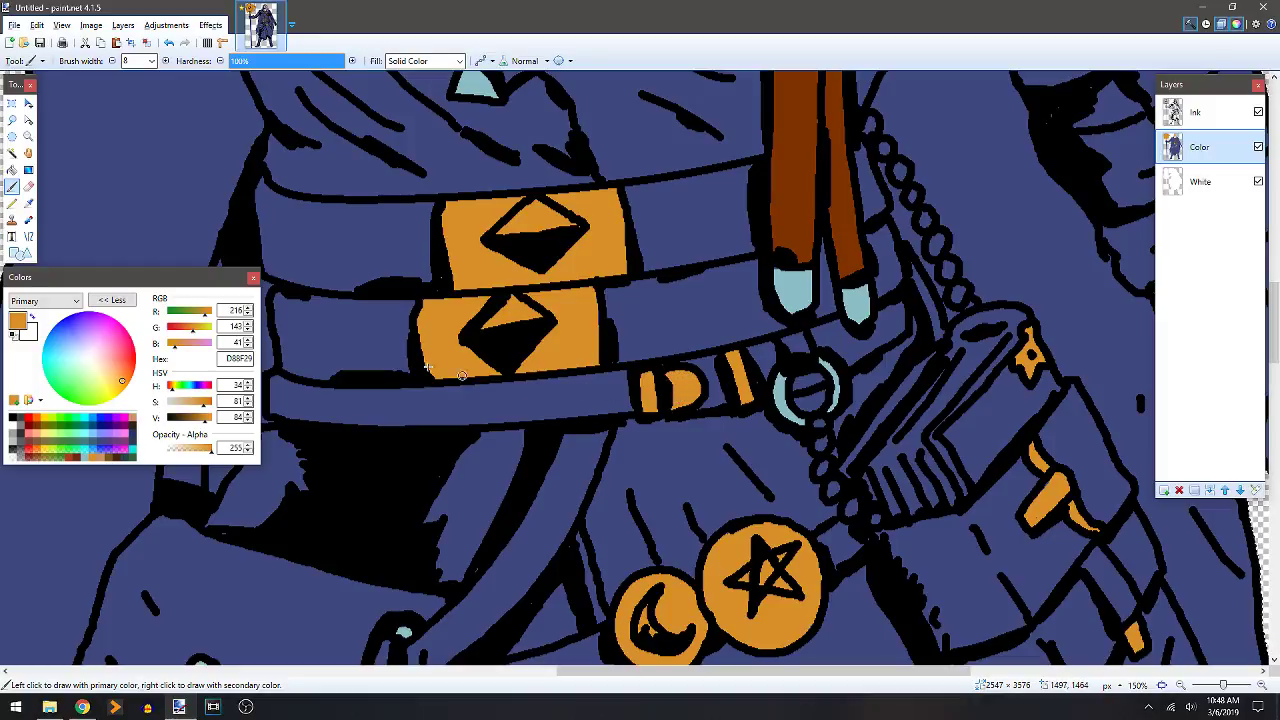
mouse_move(570, 412)
mouse_down()
mouse_move(685, 407)
mouse_move(725, 208)
mouse_move(738, 270)
mouse_move(571, 229)
mouse_move(664, 392)
mouse_up()
Outline and fill the star on the cape's shoulder collar with orange D88F29.
scroll(664, 392, down, 6)
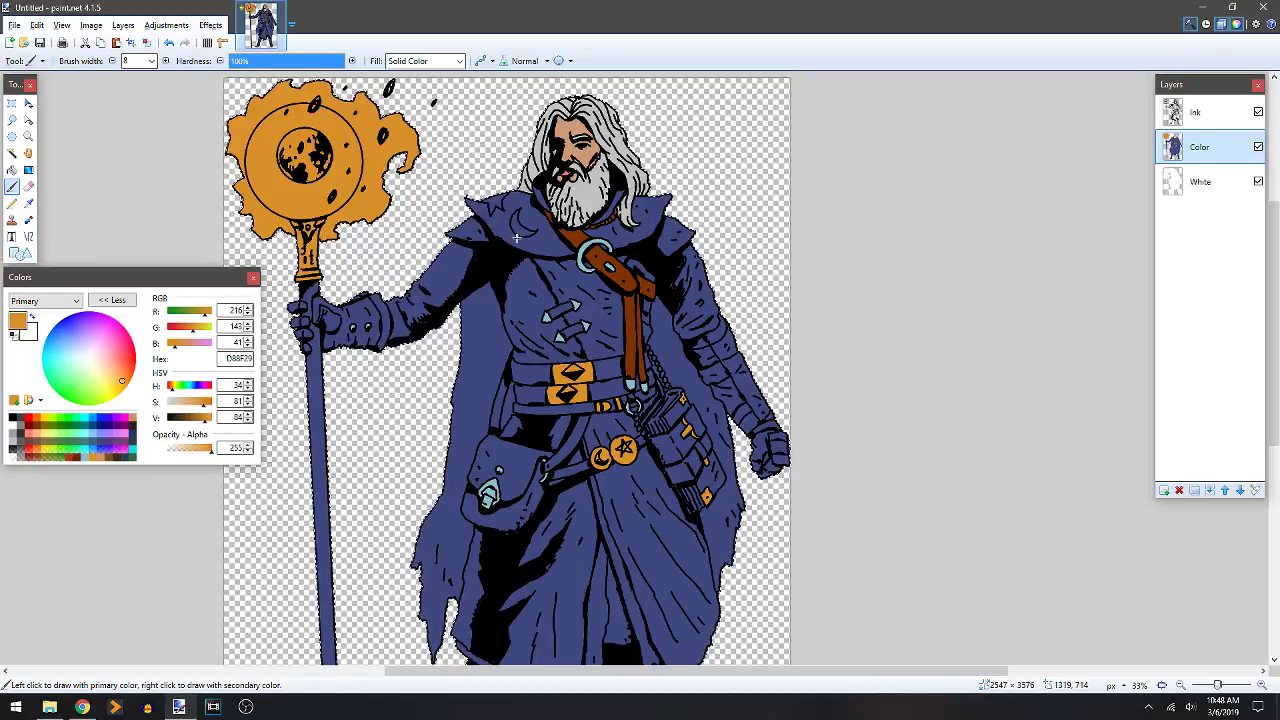
scroll(507, 232, up, 3)
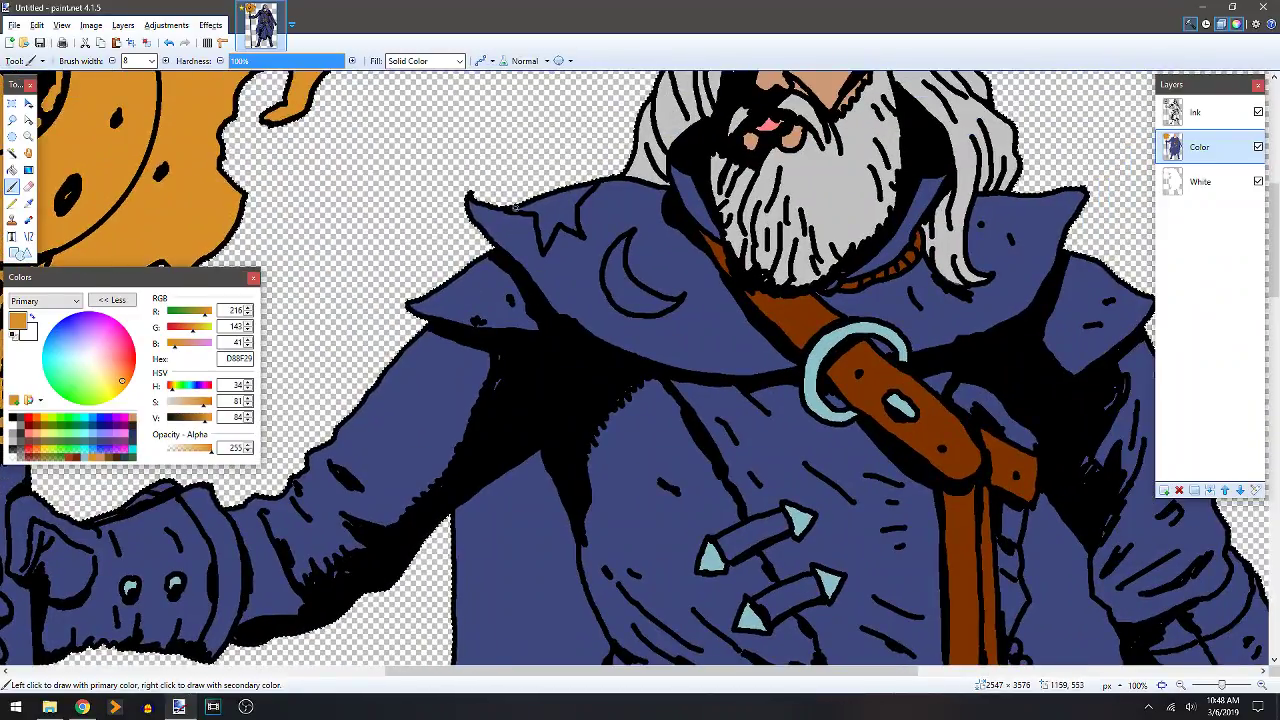
drag(506, 207, 540, 211)
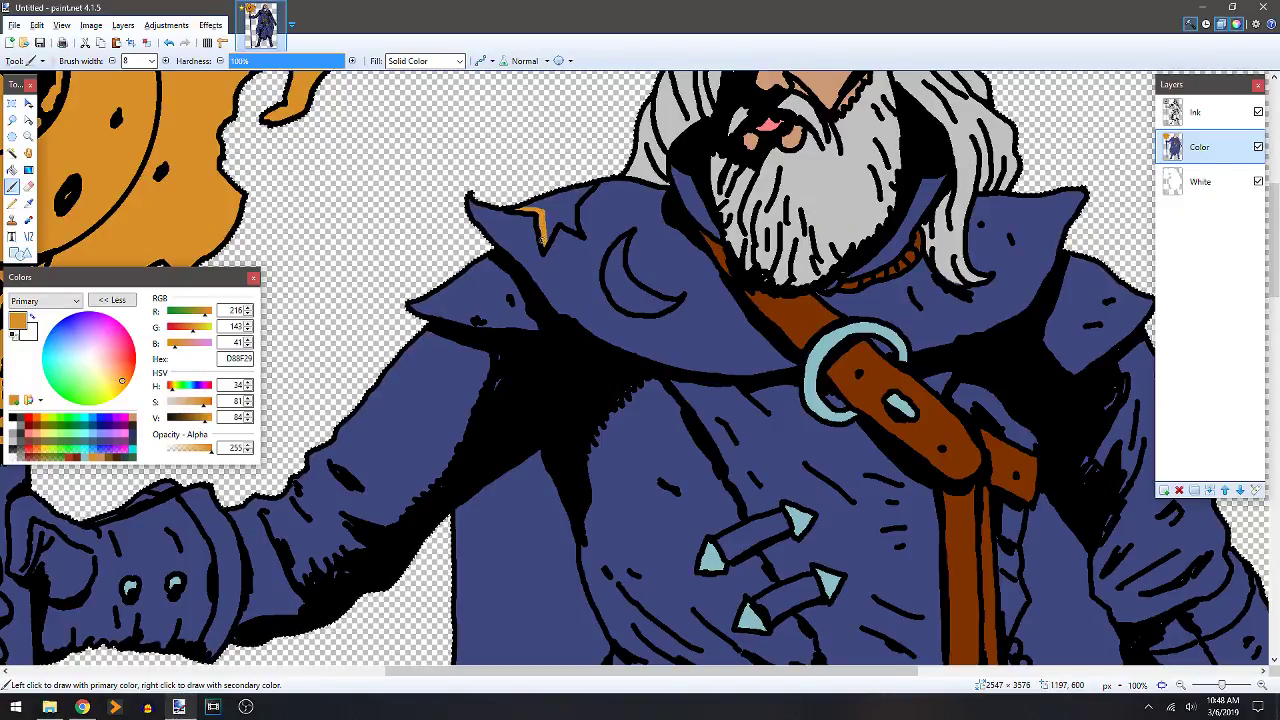
mouse_move(528, 238)
mouse_down()
mouse_move(576, 222)
mouse_move(574, 205)
mouse_up()
key(f)
click(560, 210)
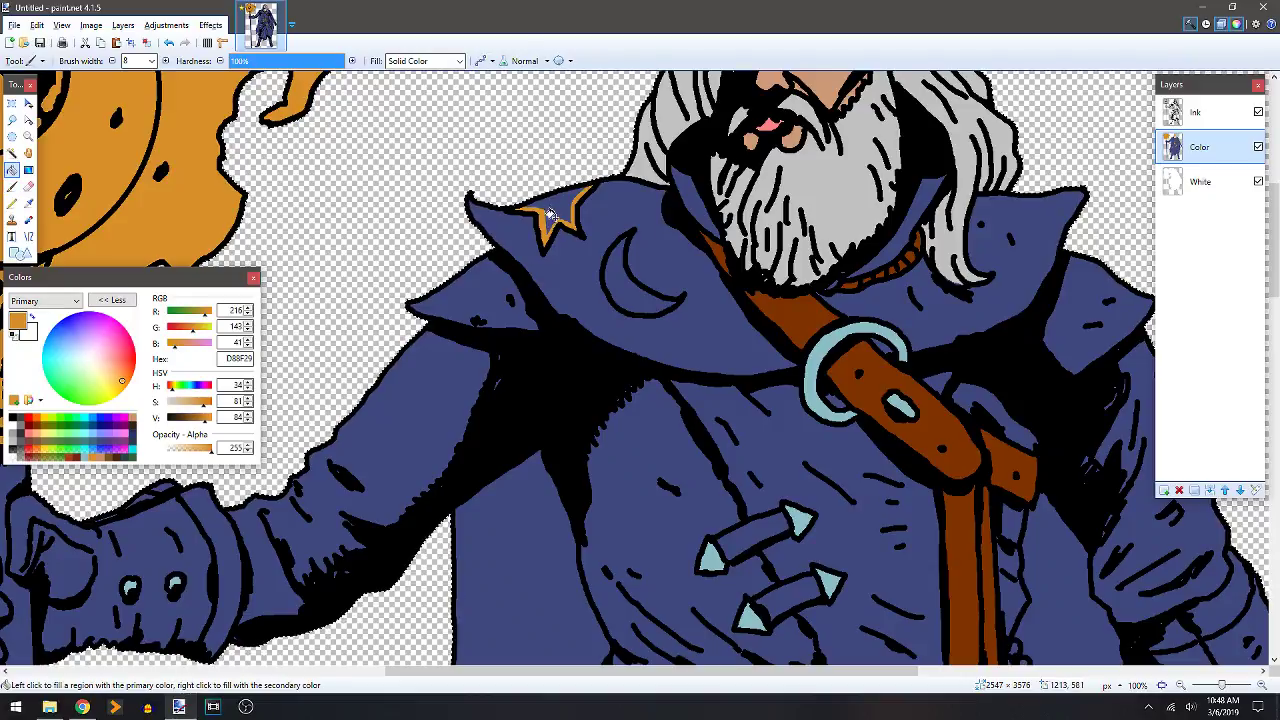
Outline and fill the crescent moon on the cape's collar with orange D88F29.
key(b)
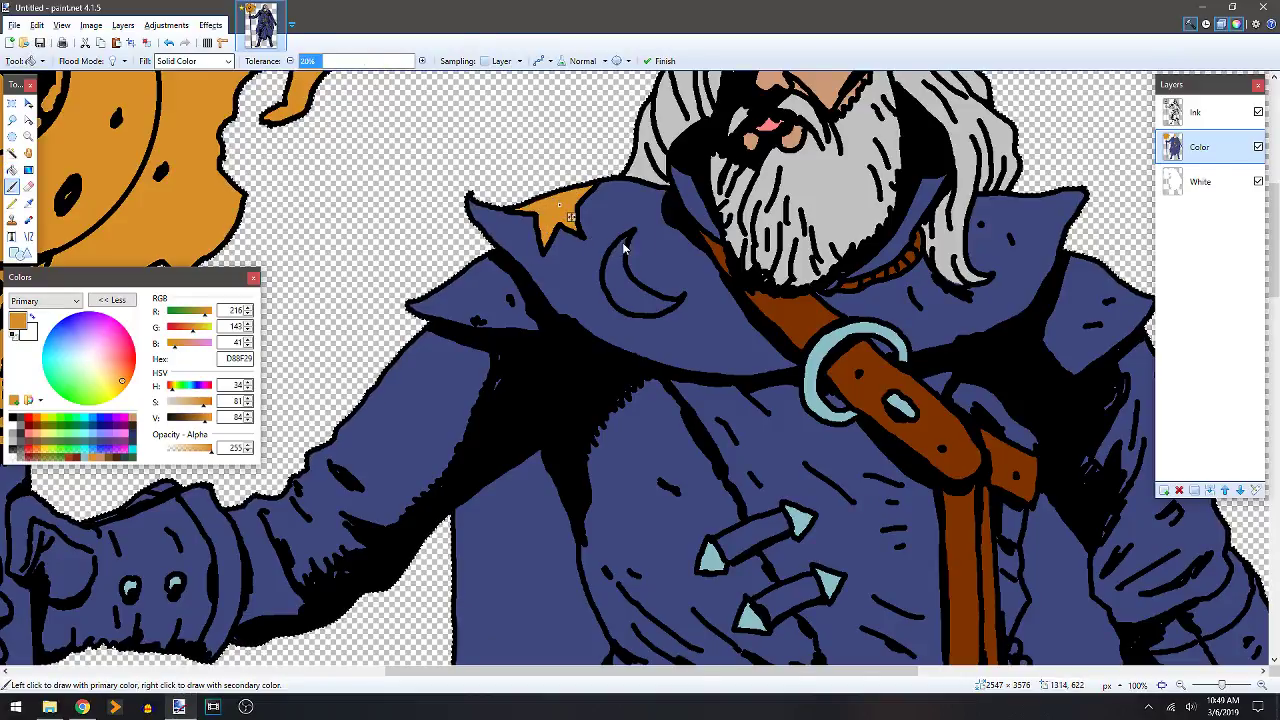
mouse_move(641, 288)
mouse_down()
mouse_move(680, 297)
mouse_move(638, 311)
mouse_move(618, 302)
mouse_move(622, 238)
mouse_up()
key(f)
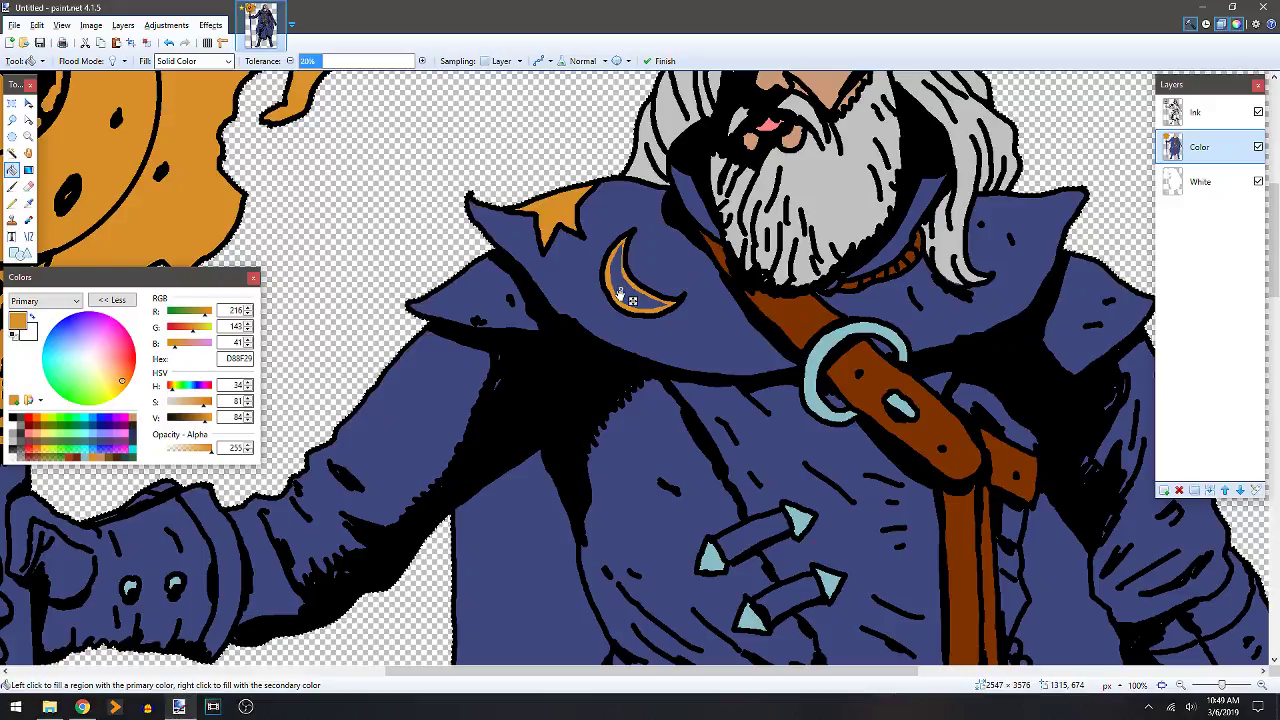
click(616, 286)
Outline and fill the strap of the upper chest toggle, between its light blue tips, with brown 7F3300.
key(b)
drag(577, 355, 464, 319)
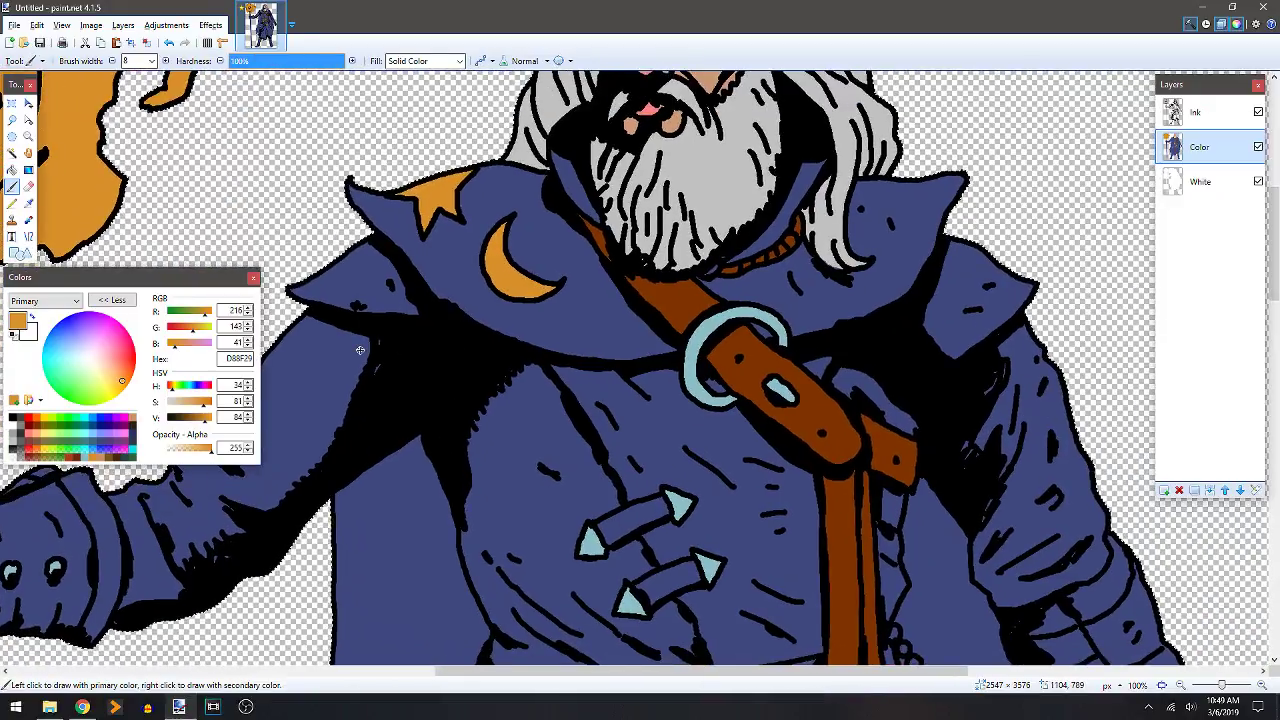
ctrl+scroll(605, 344, down, 2)
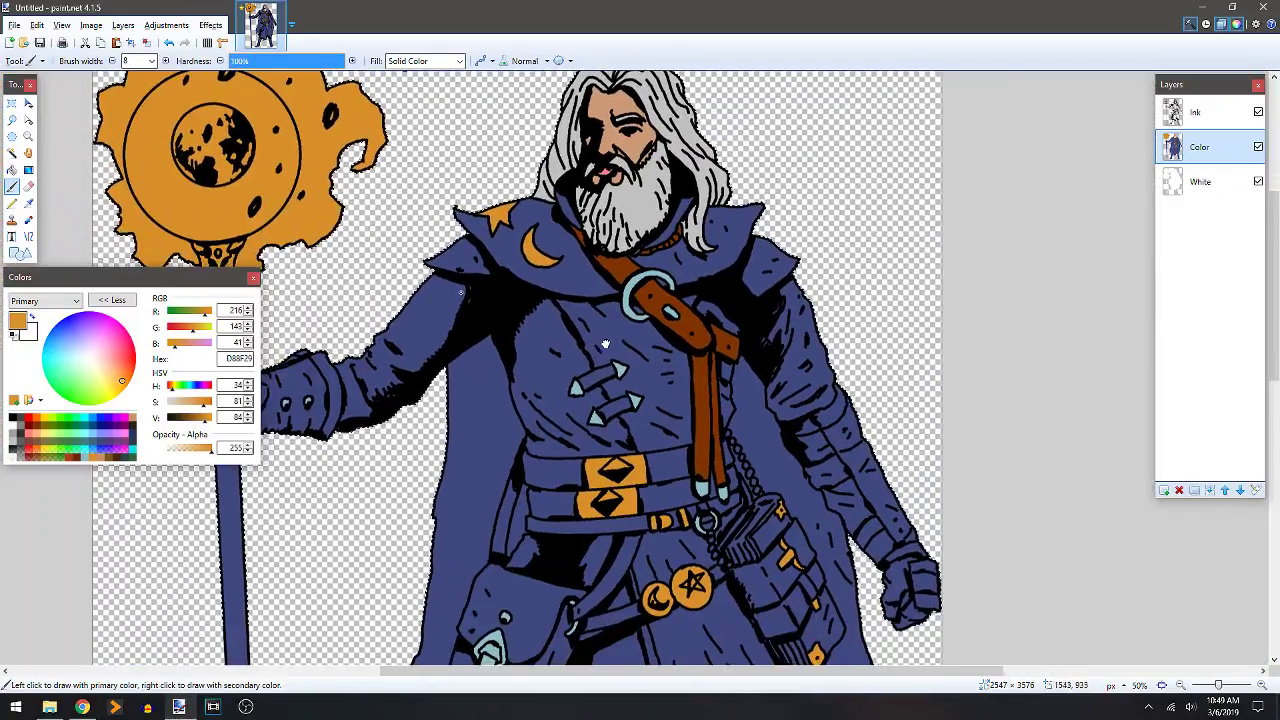
drag(605, 344, 677, 194)
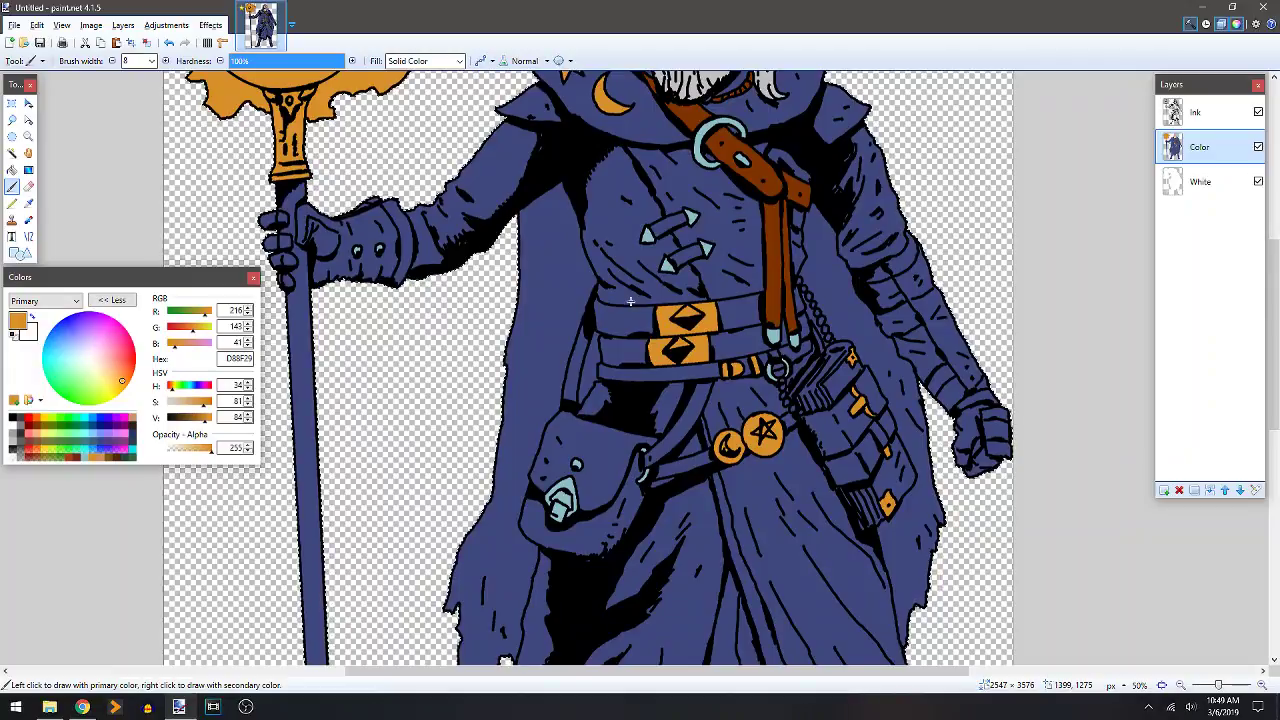
click(40, 434)
ctrl+scroll(600, 372, up, 3)
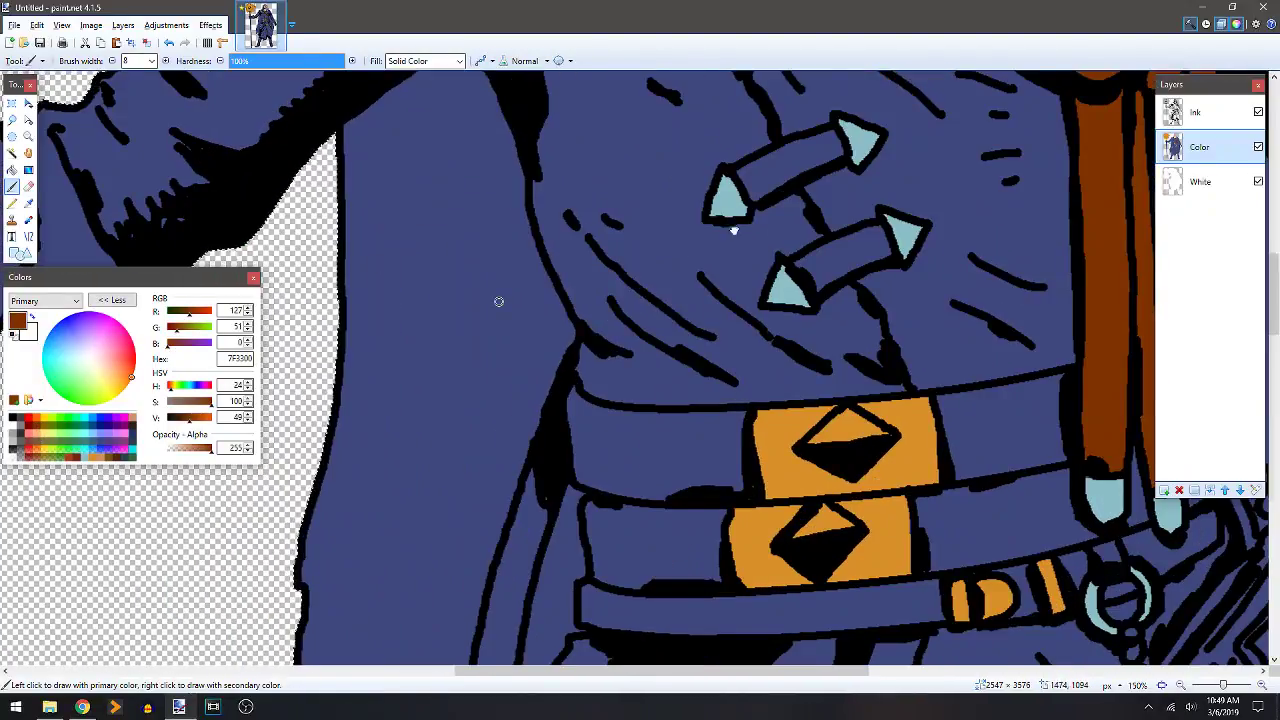
ctrl+scroll(497, 300, up, 1)
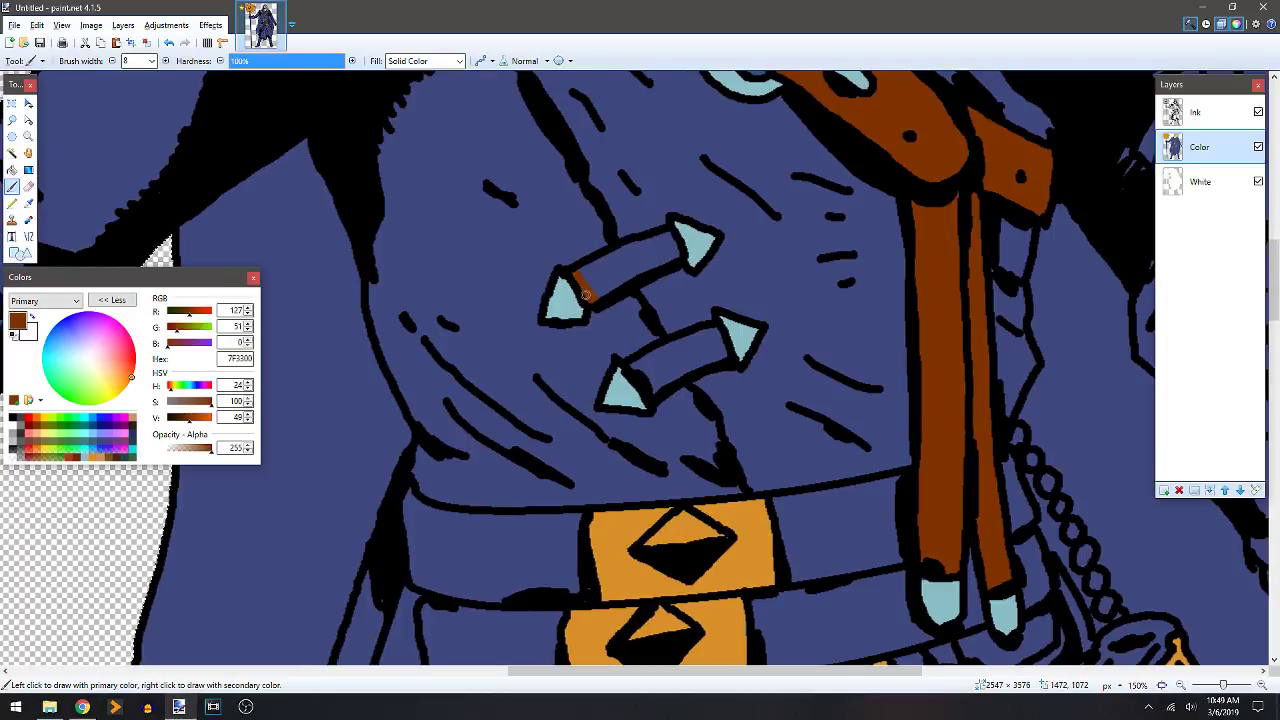
drag(577, 273, 670, 237)
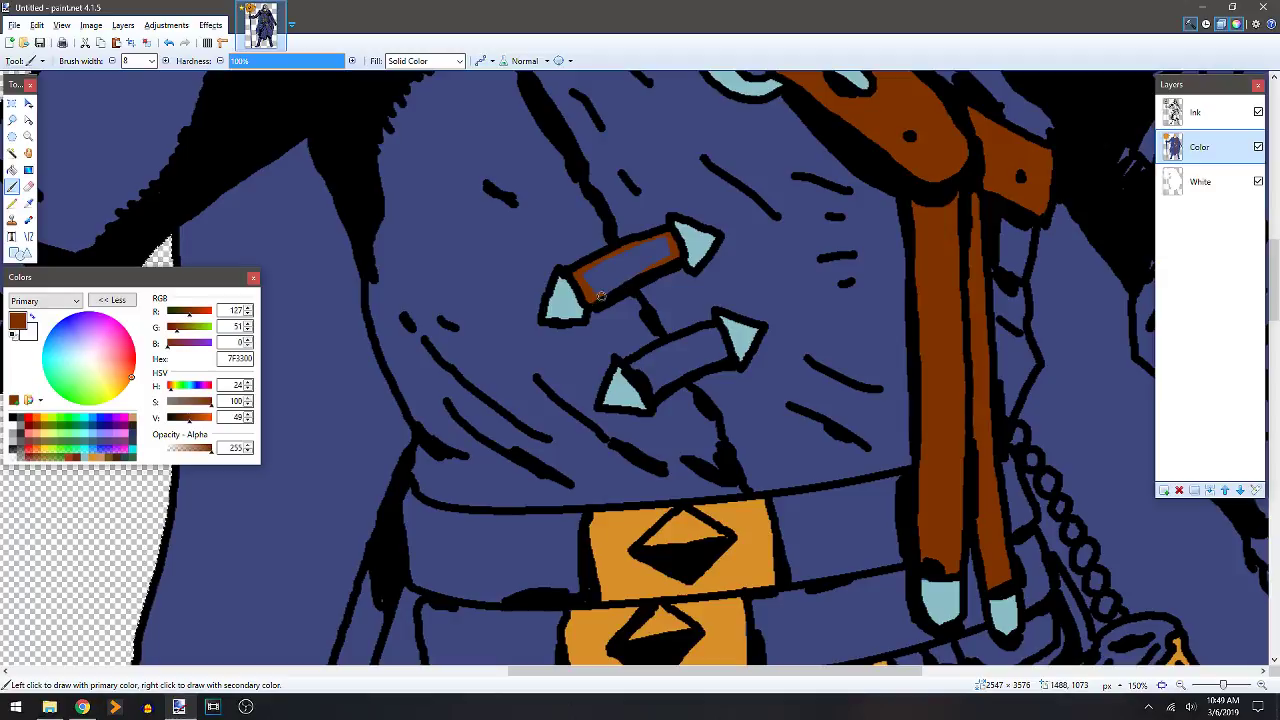
key(f)
click(596, 272)
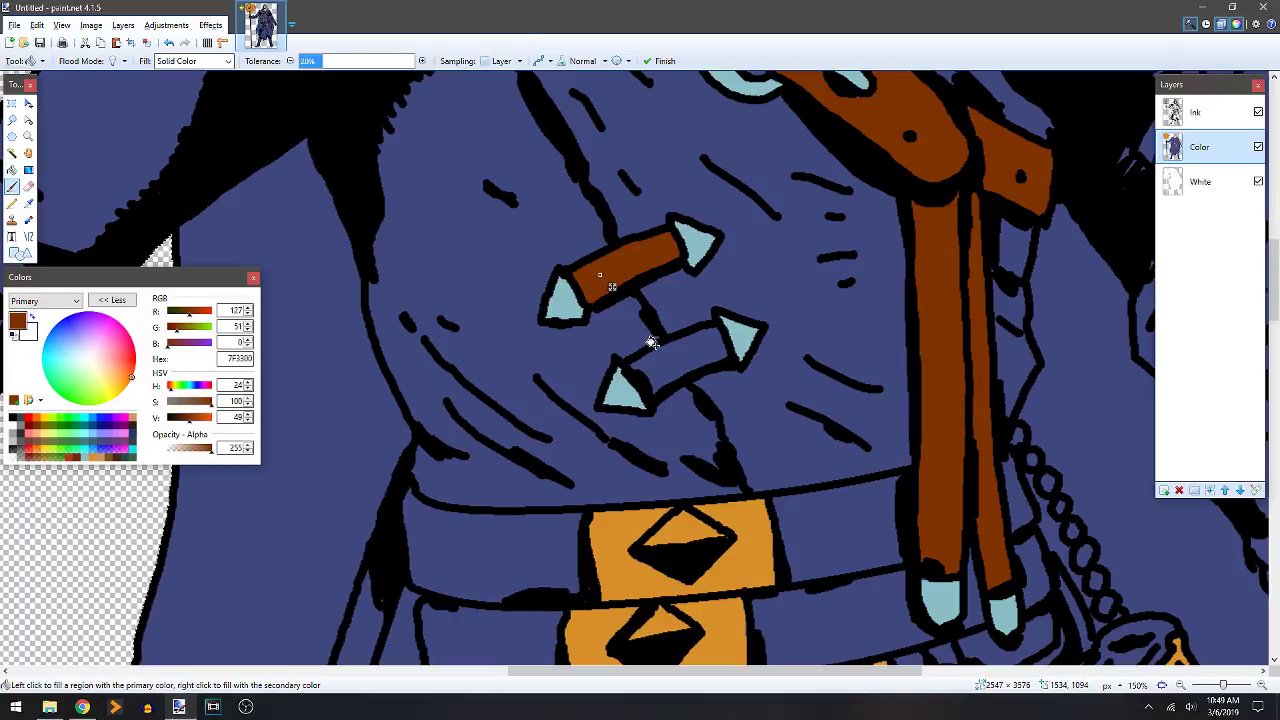
Outline and fill the strap of the lower chest toggle, between its light blue tips, with brown 7F3300.
key(b)
mouse_move(634, 368)
mouse_down()
mouse_move(654, 397)
mouse_move(724, 357)
mouse_move(712, 329)
mouse_move(636, 362)
mouse_up()
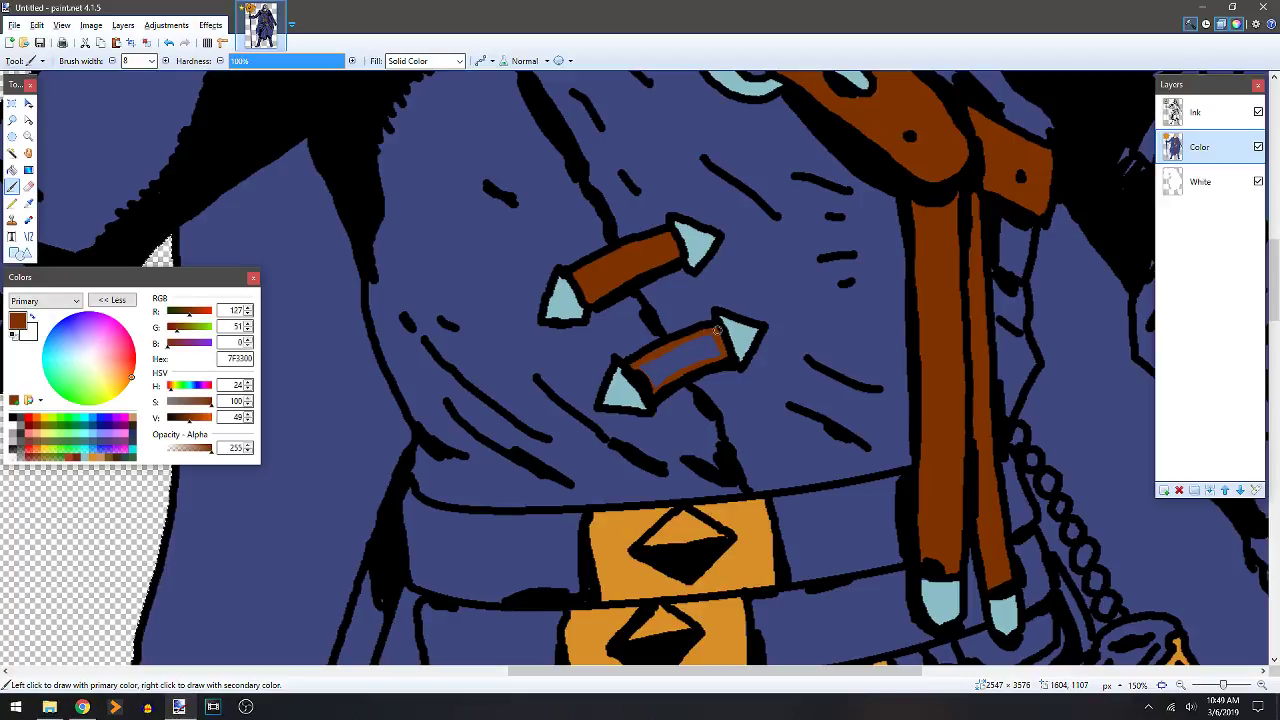
key(f)
click(676, 358)
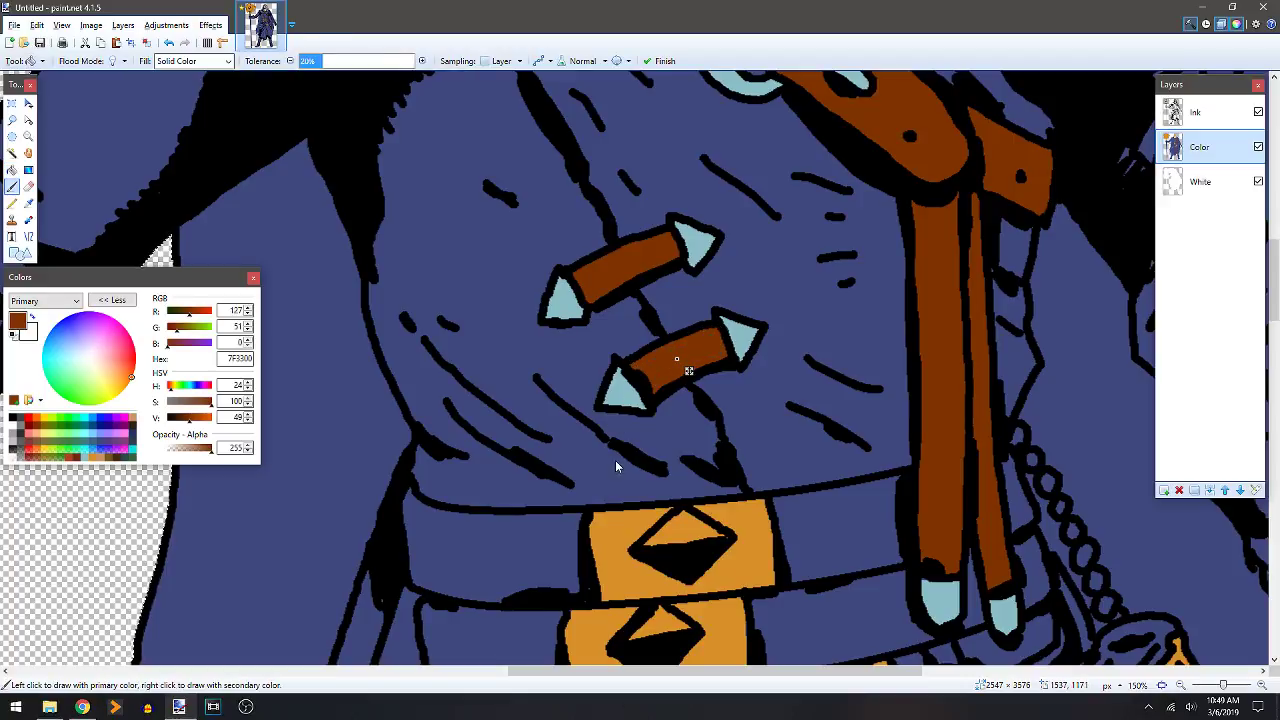
Outline and fill the sections of the three belts between the sleeve side and the gold plates with brown 7F3300.
key(b)
scroll(600, 423, down, 3)
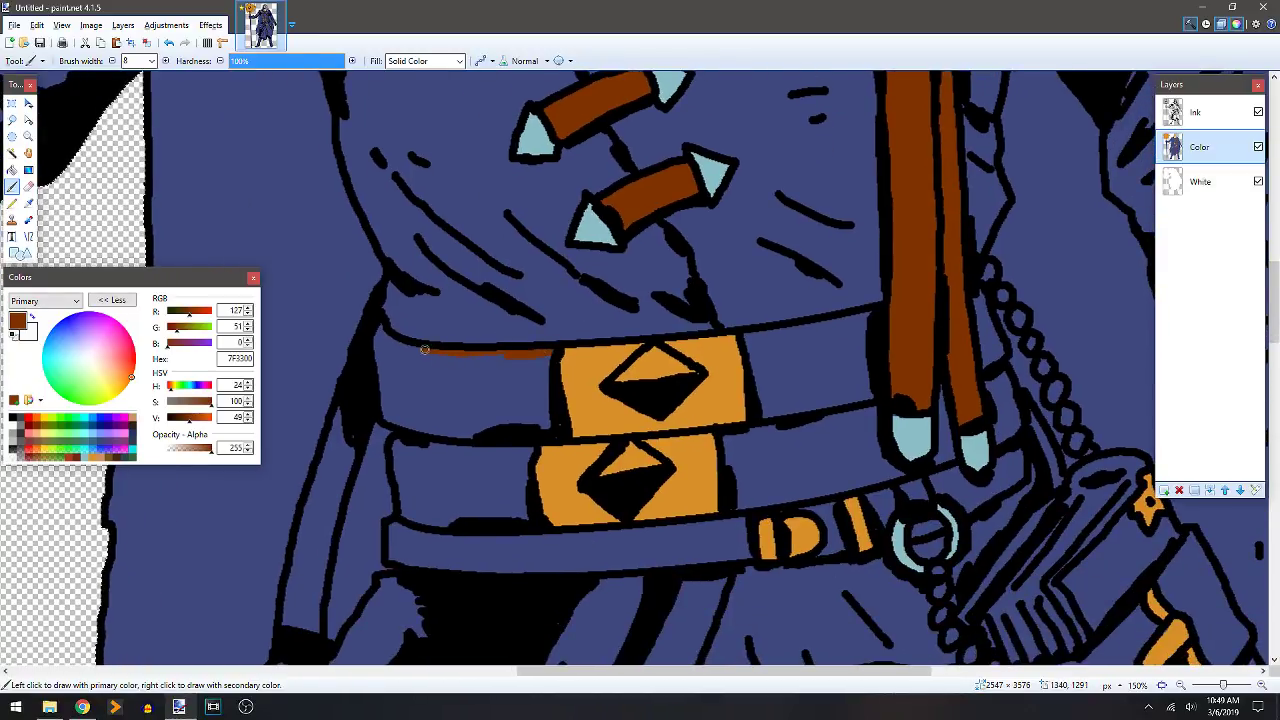
mouse_move(379, 328)
mouse_down()
mouse_move(386, 420)
mouse_move(399, 433)
mouse_move(394, 565)
mouse_up()
drag(546, 567, 550, 538)
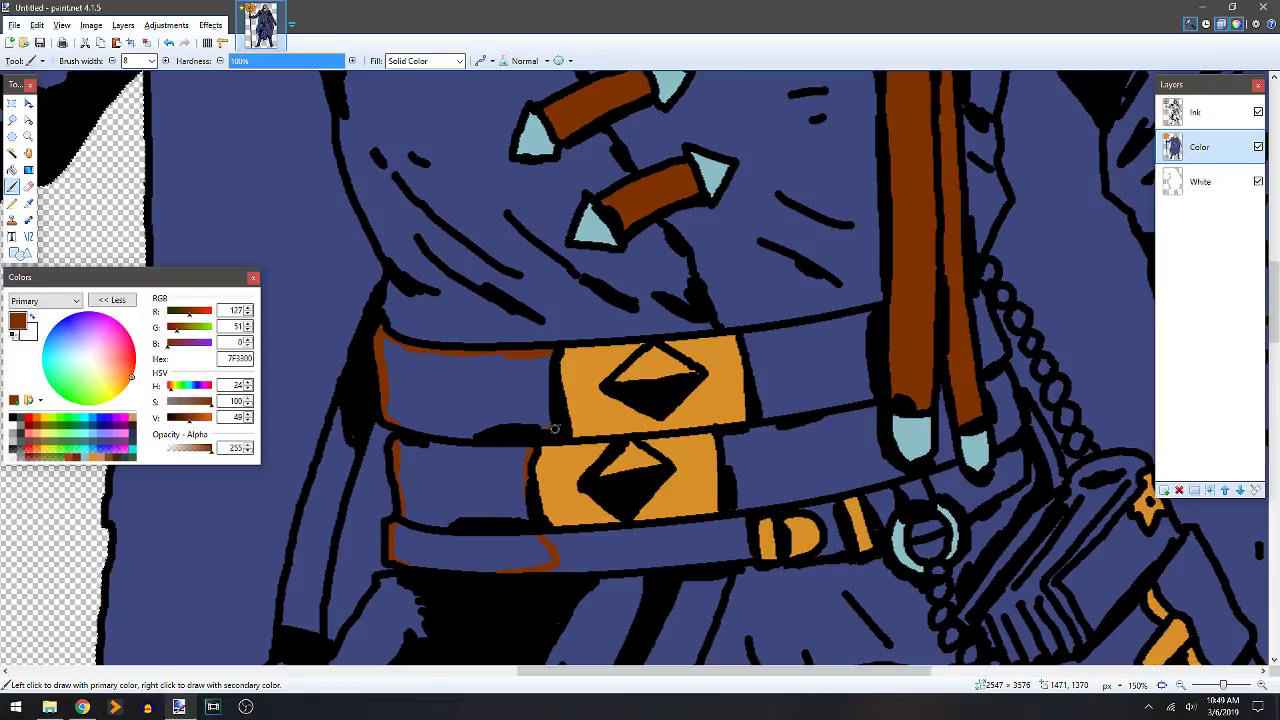
key(f)
click(493, 398)
Outline and fill the two wide belts between the gold plates and hanging straps, and the thin belt's gap beside the D-shaped buckle, with brown 7F3300.
key(b)
scroll(663, 329, down, 3)
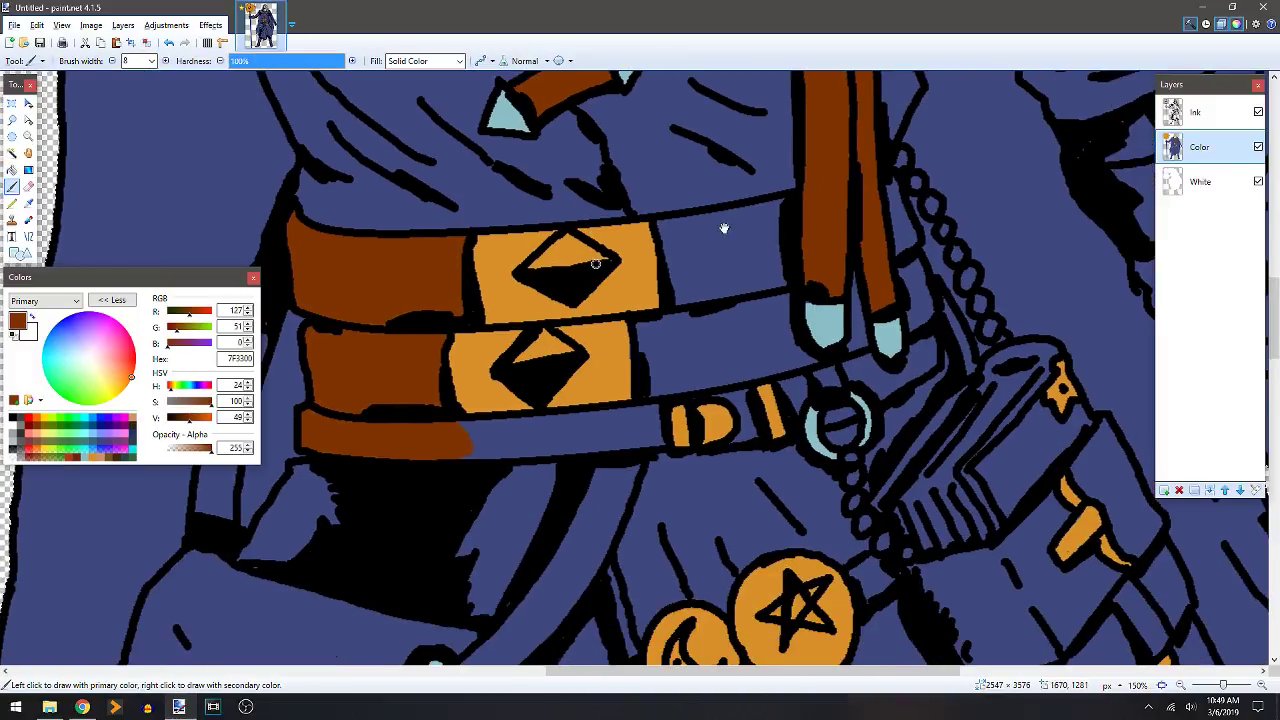
mouse_move(778, 203)
mouse_down()
mouse_move(728, 214)
mouse_move(763, 205)
mouse_up()
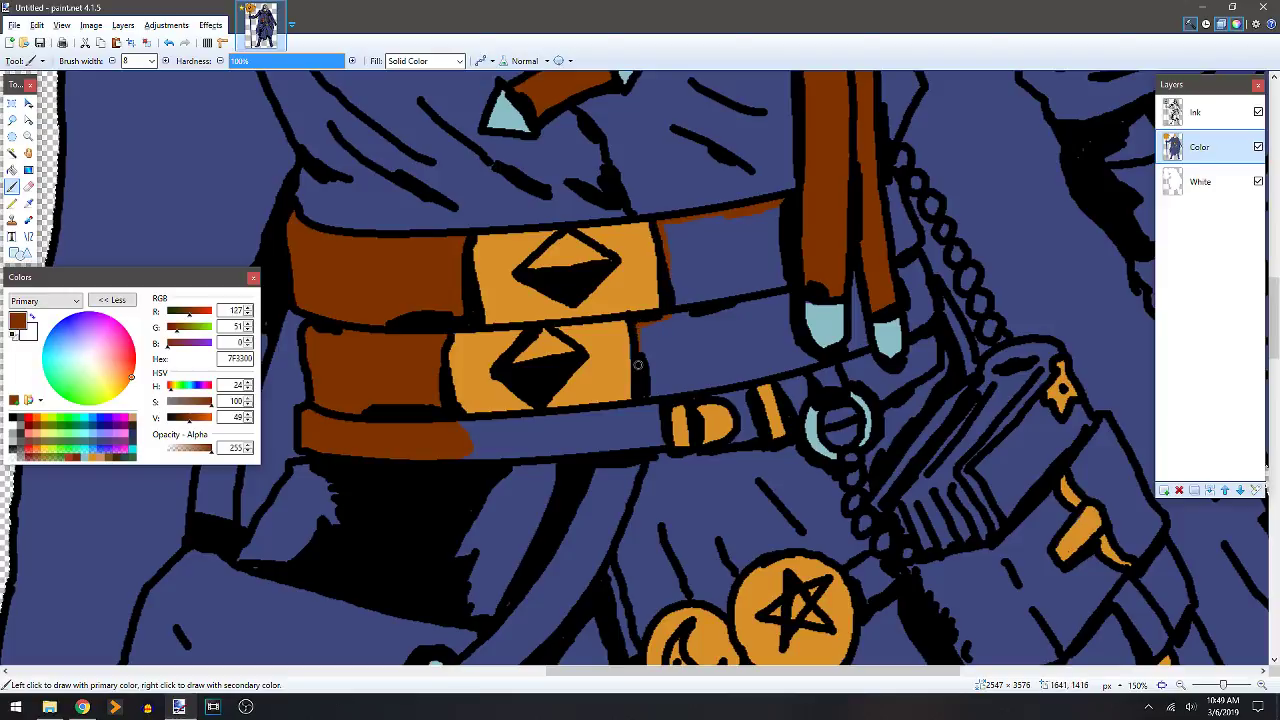
mouse_move(689, 385)
mouse_down()
mouse_move(745, 374)
mouse_move(700, 387)
mouse_move(821, 357)
mouse_up()
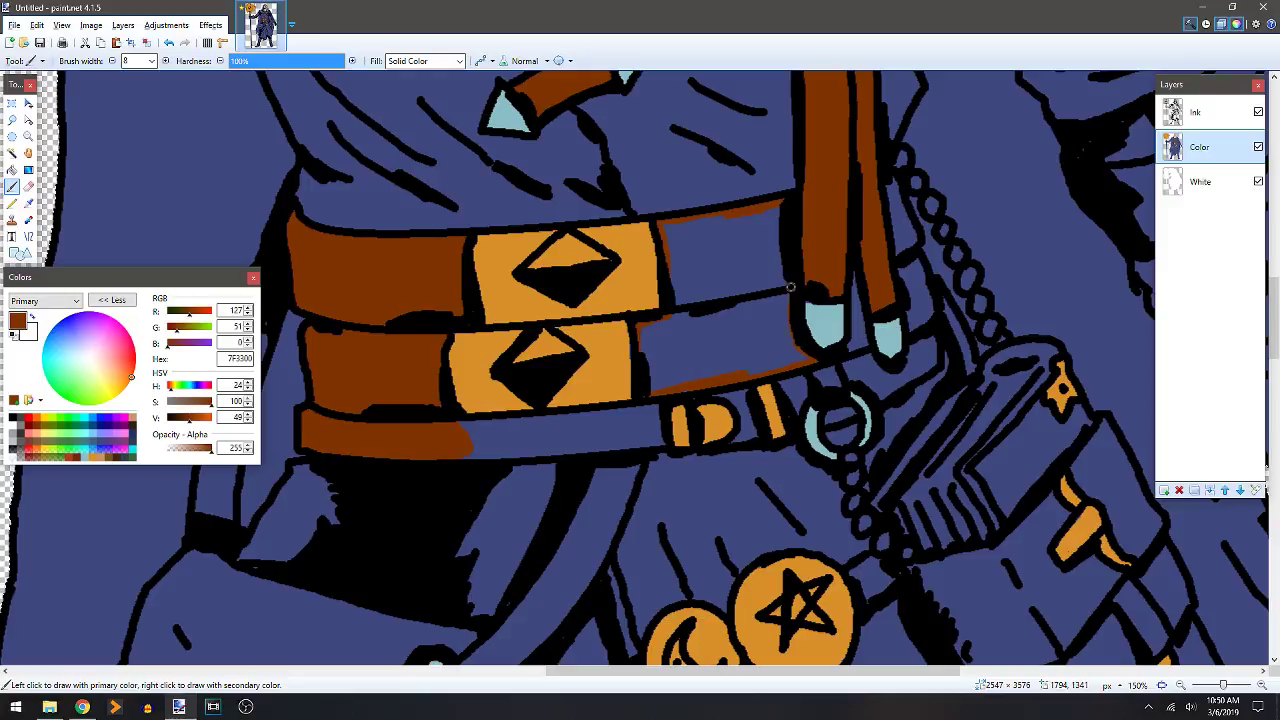
key(f)
click(740, 276)
click(686, 378)
key(b)
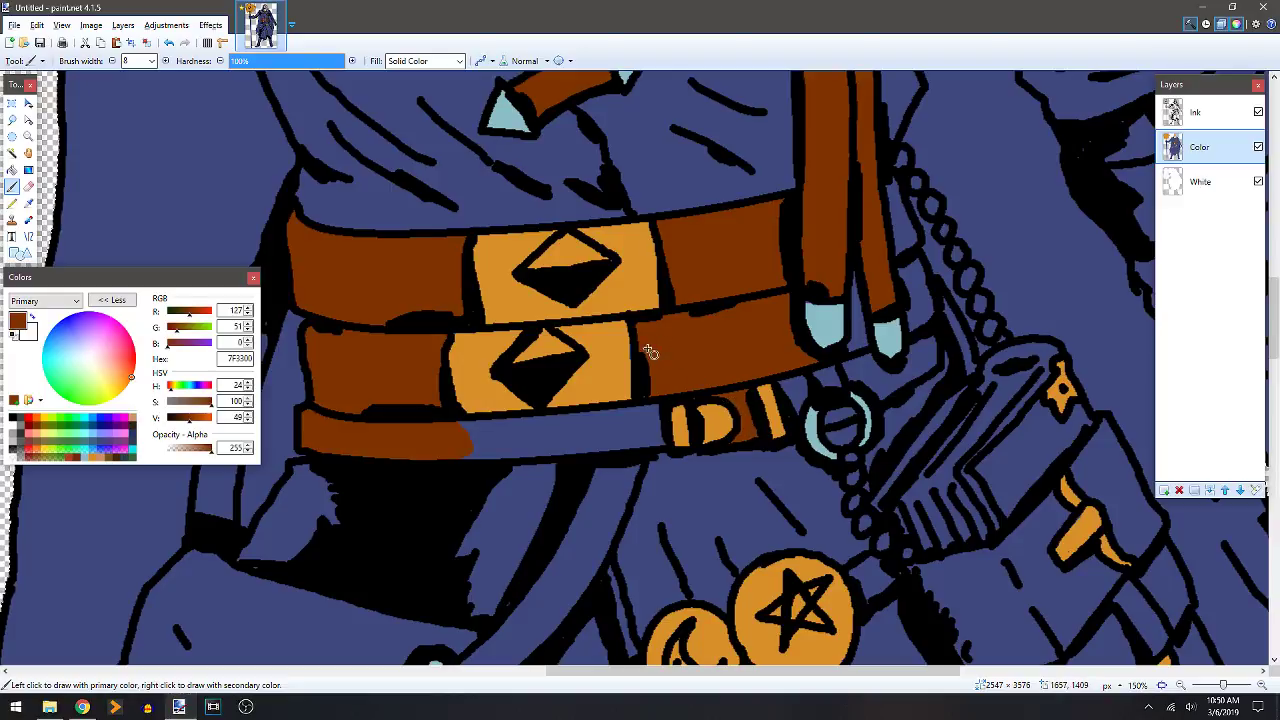
key(f)
click(616, 358)
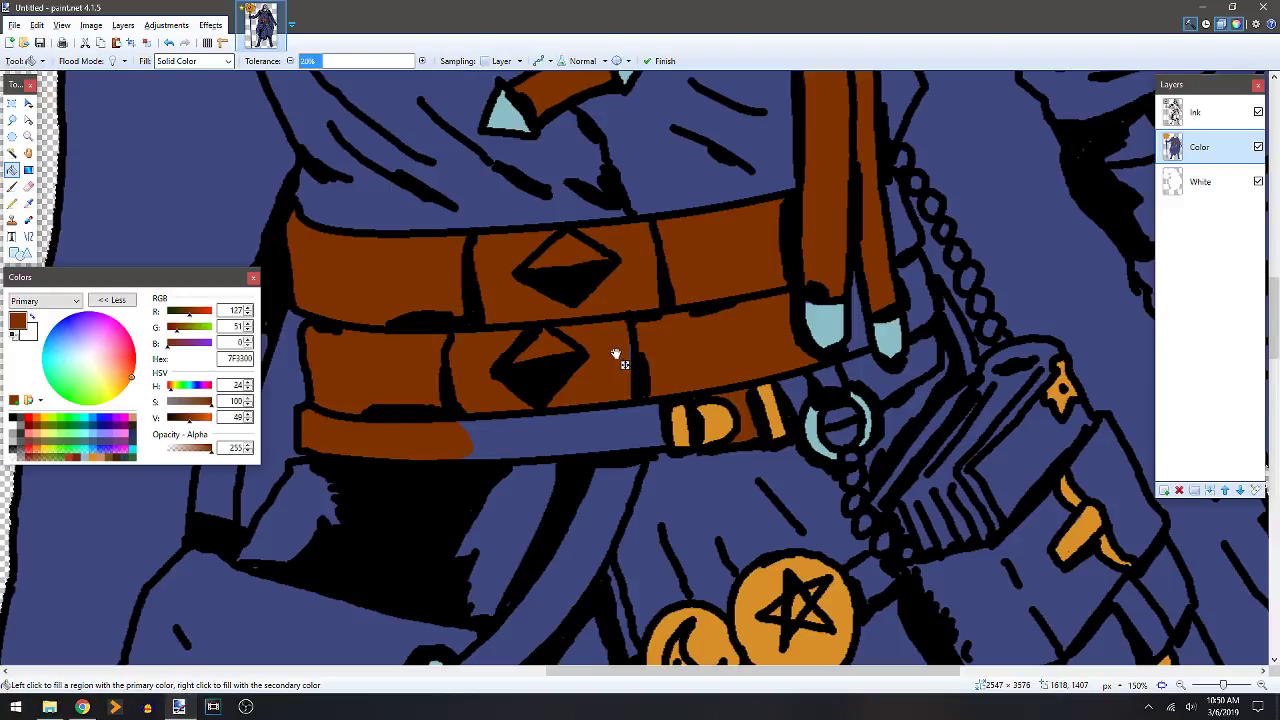
key(ctrl+z)
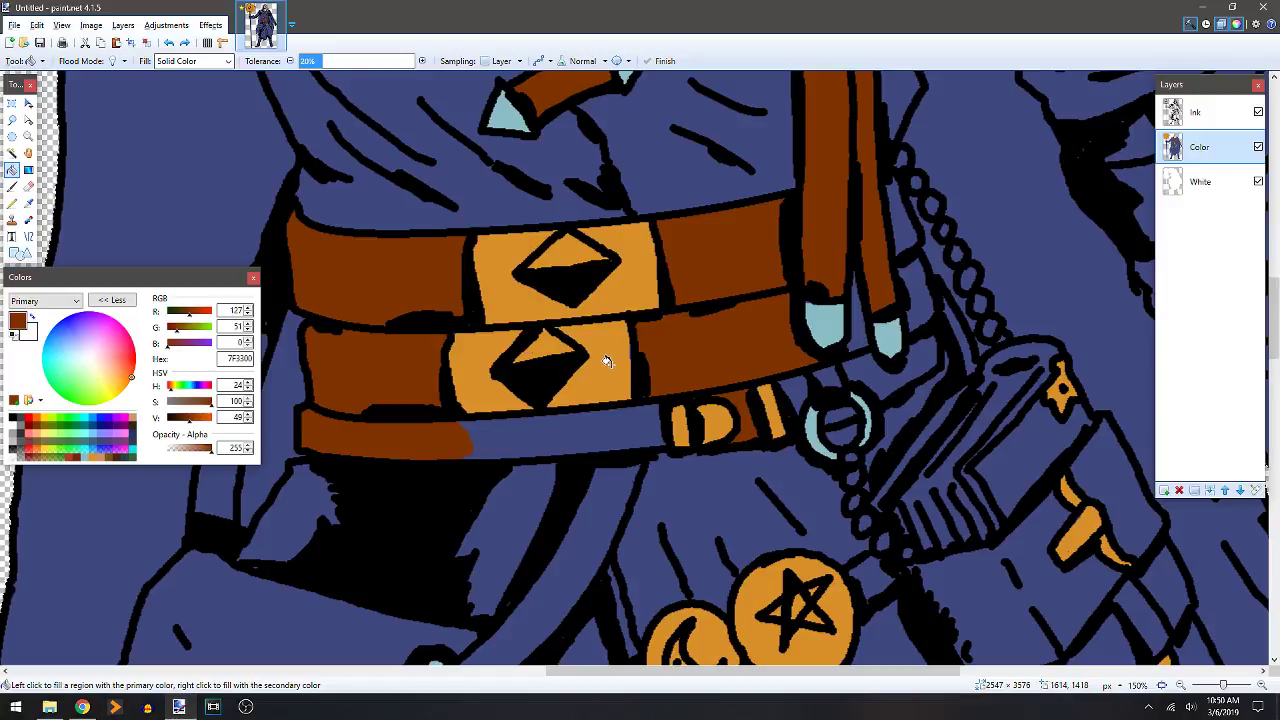
key(b)
key(k)
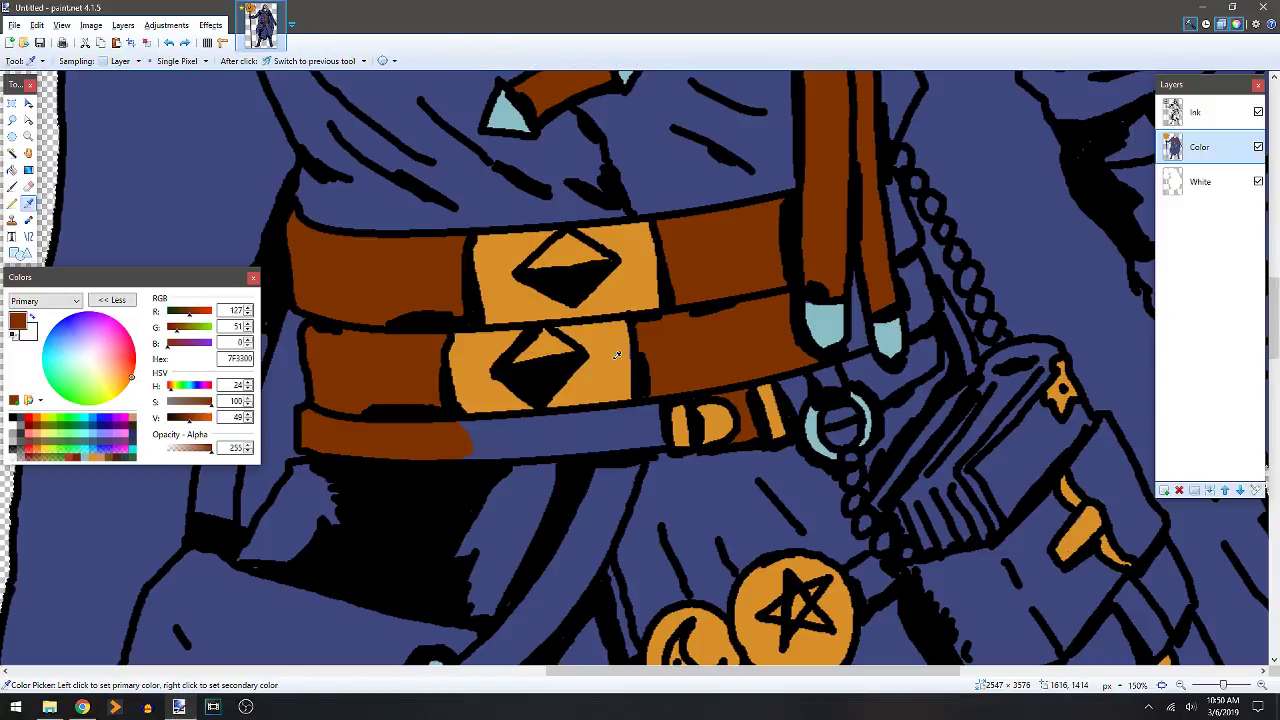
click(612, 358)
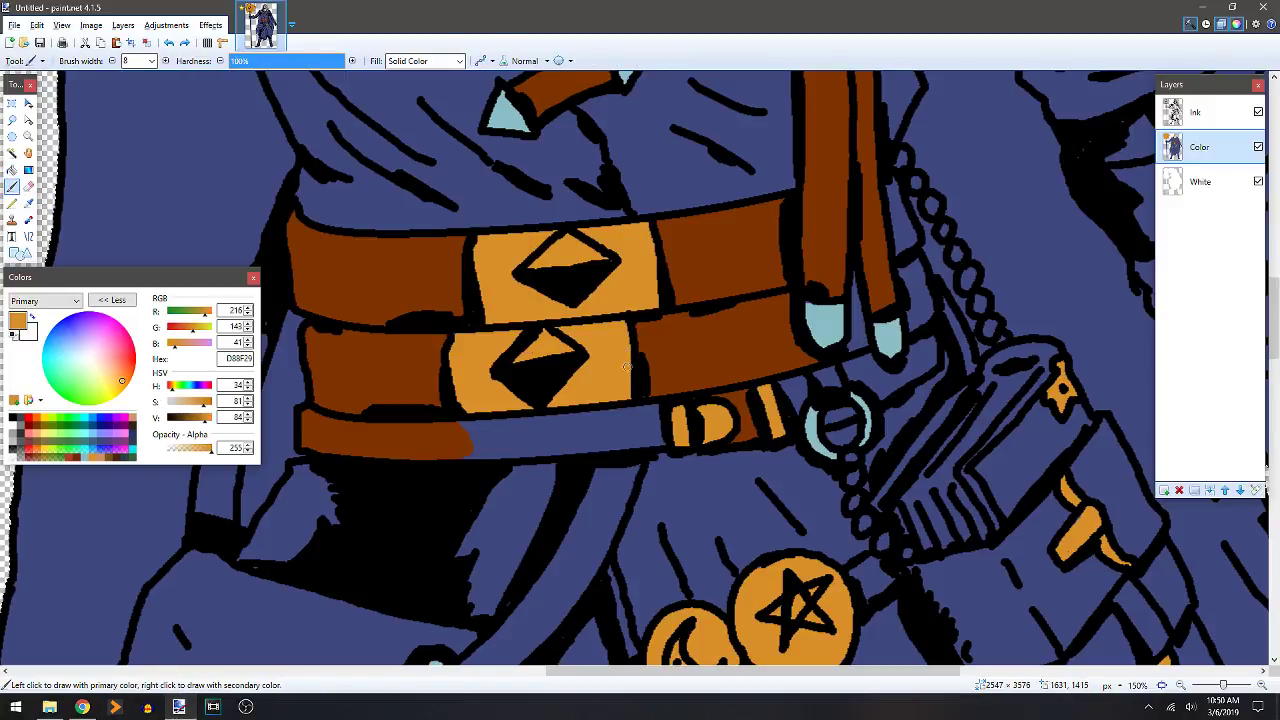
key(k)
click(737, 357)
Outline and fill the belt ends behind the hanging straps and around the light blue ring with brown 7F3300.
drag(737, 345, 632, 294)
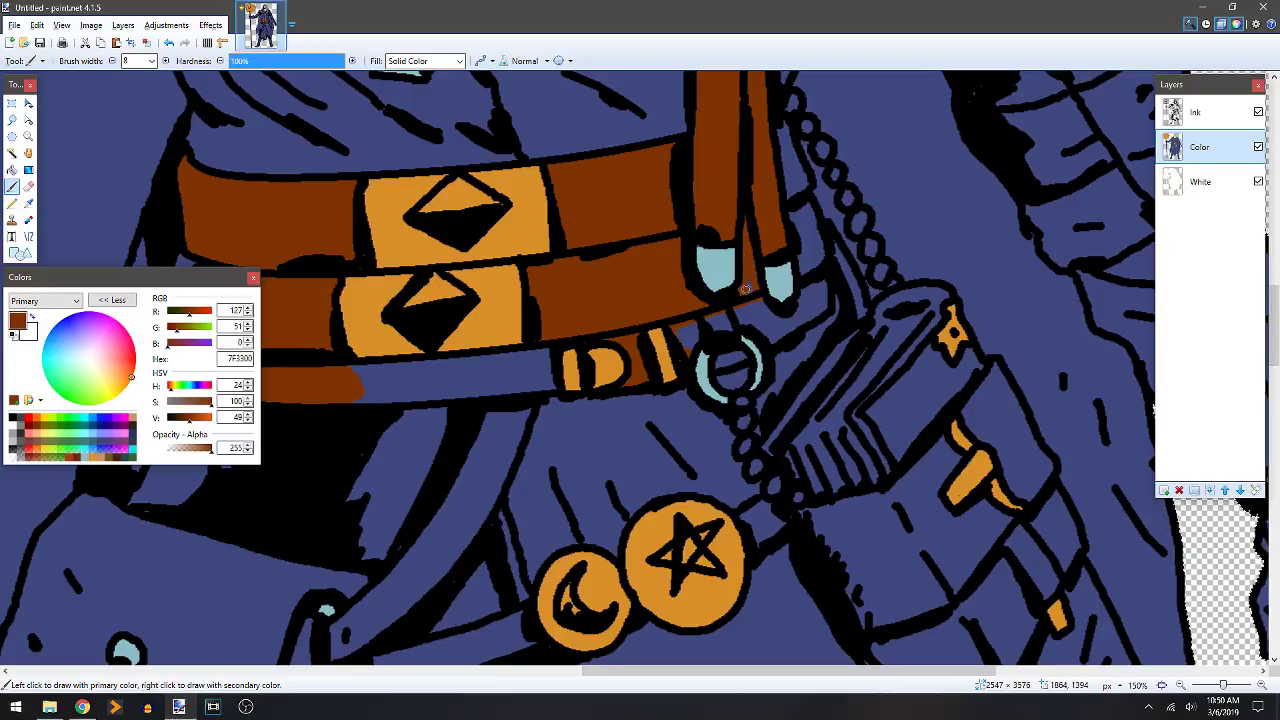
mouse_move(762, 304)
mouse_down()
mouse_move(790, 306)
mouse_move(800, 280)
mouse_move(794, 217)
mouse_up()
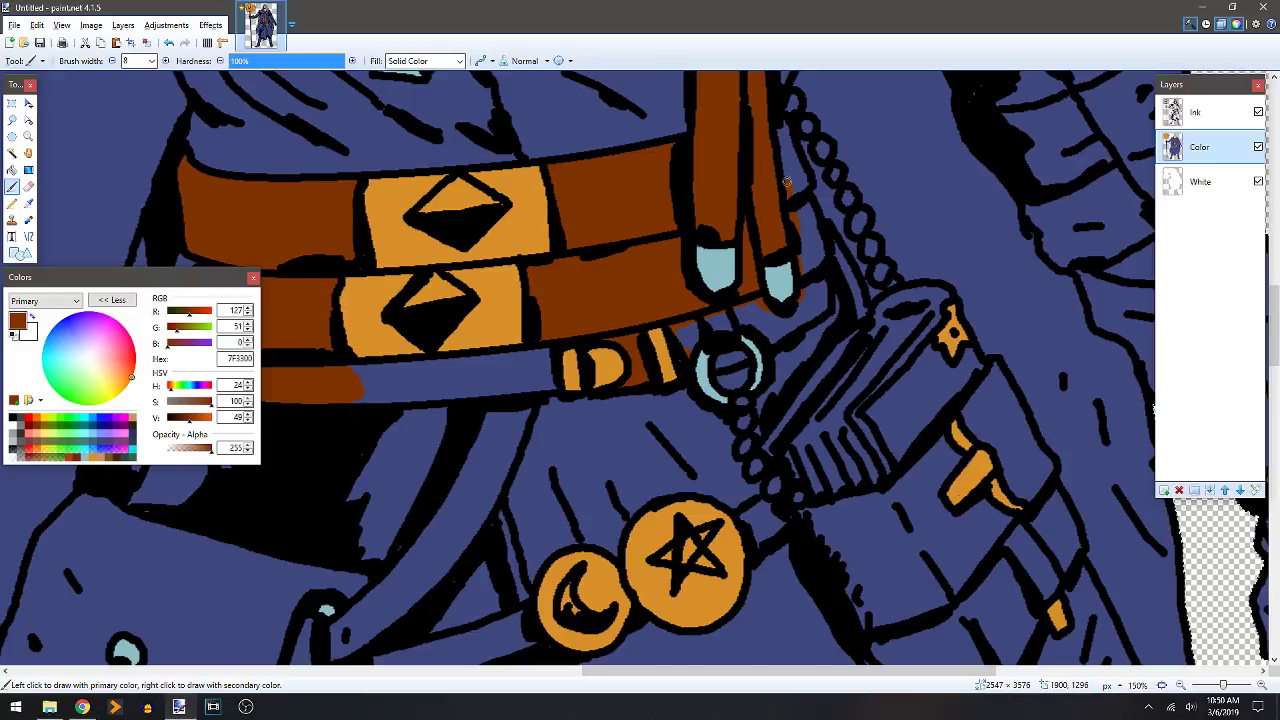
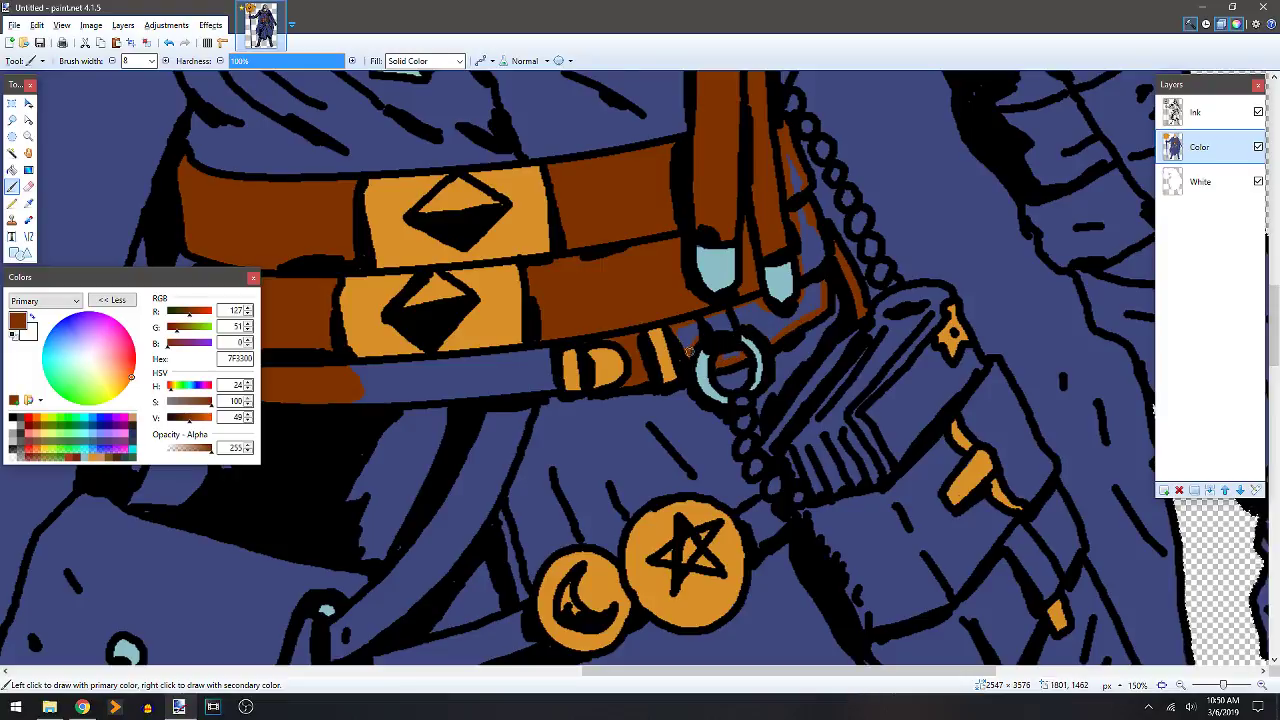
key(f)
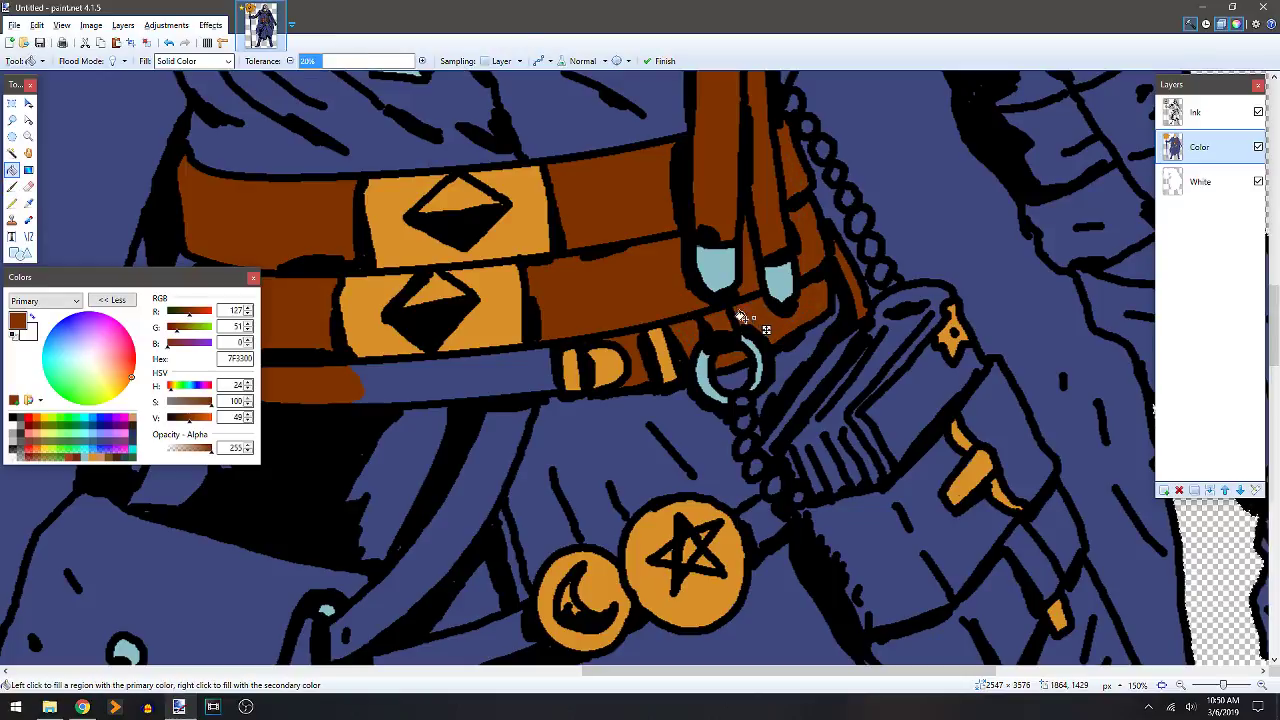
key(b)
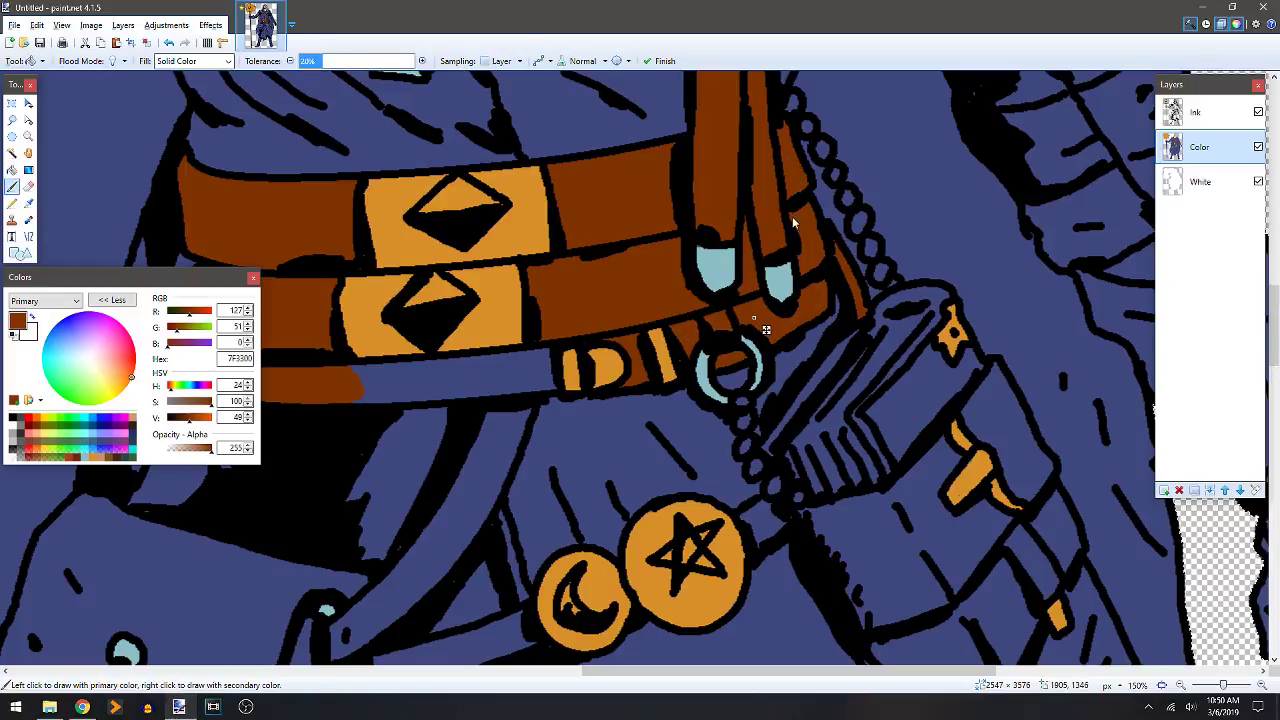
Resample brown 7F3300 from the belt and fill the thin lower belt's remaining blue section up to the orange band.
key(k)
click(699, 252)
key(k)
click(549, 286)
scroll(786, 280, left, 5)
mouse_move(767, 314)
mouse_down()
mouse_move(780, 353)
mouse_move(675, 364)
mouse_up()
mouse_move(575, 332)
mouse_down()
mouse_move(765, 316)
mouse_move(748, 323)
mouse_up()
mouse_move(612, 342)
mouse_down()
mouse_move(588, 361)
mouse_move(649, 355)
mouse_move(616, 335)
mouse_move(655, 349)
mouse_up()
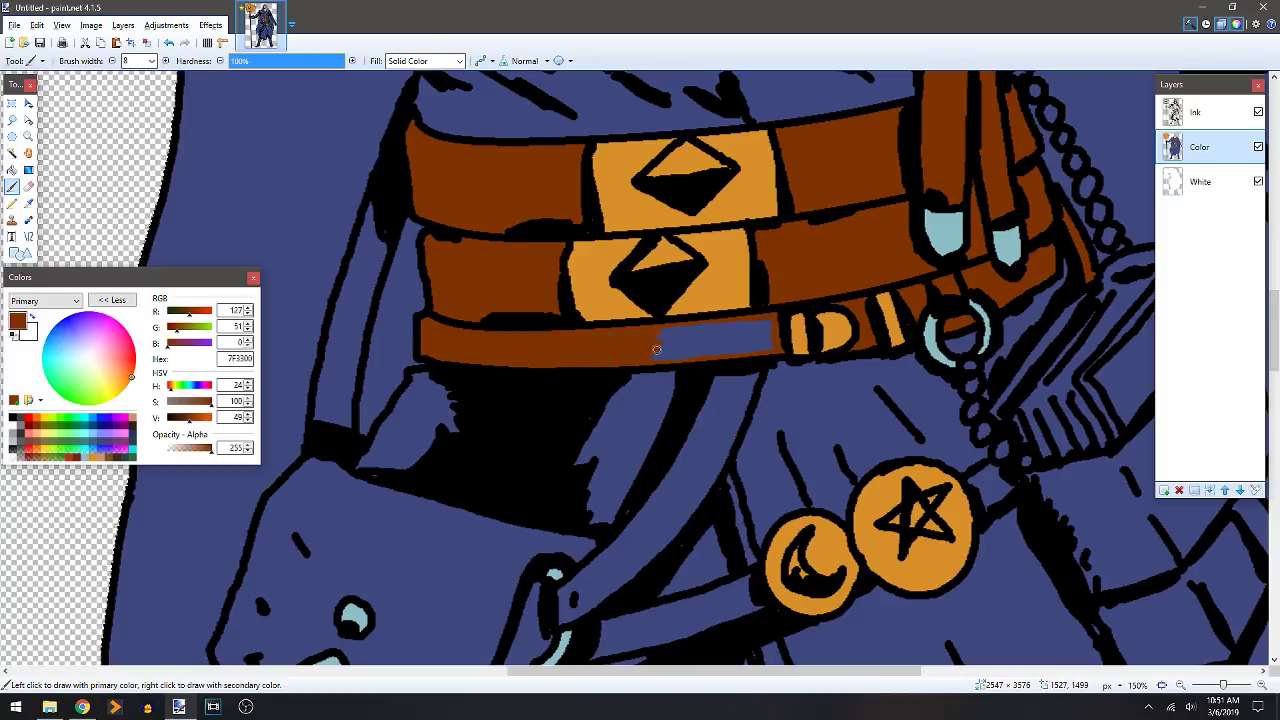
key(f)
click(699, 355)
Outline and fill the two straps joining the pouch ring to the thin belt and the moon medallion with brown 7F3300.
key(b)
scroll(714, 406, down, 3)
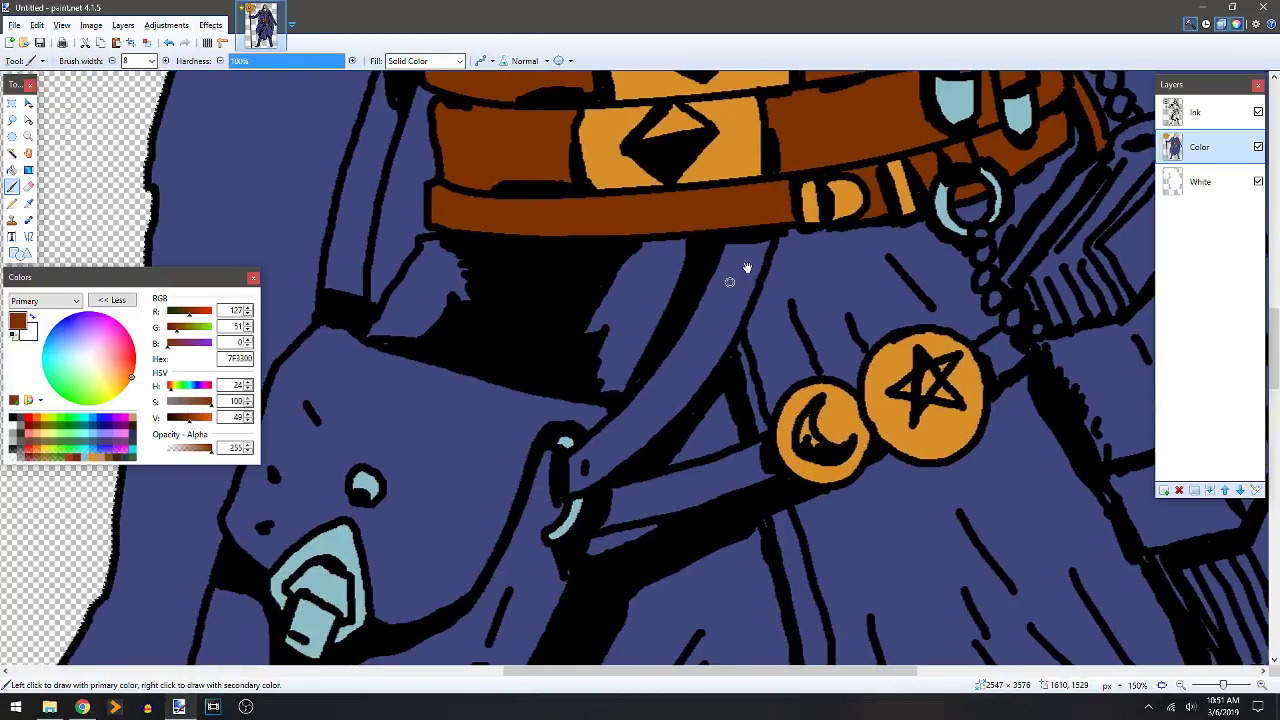
drag(770, 238, 751, 280)
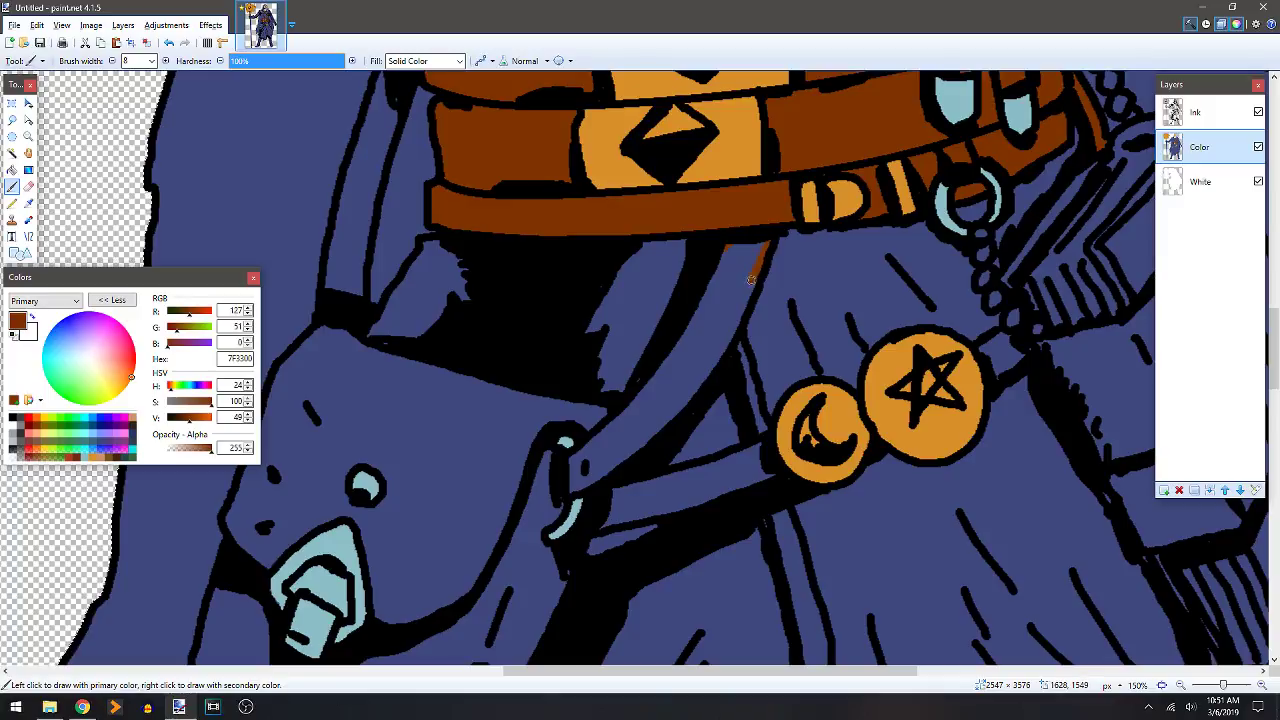
drag(733, 331, 707, 374)
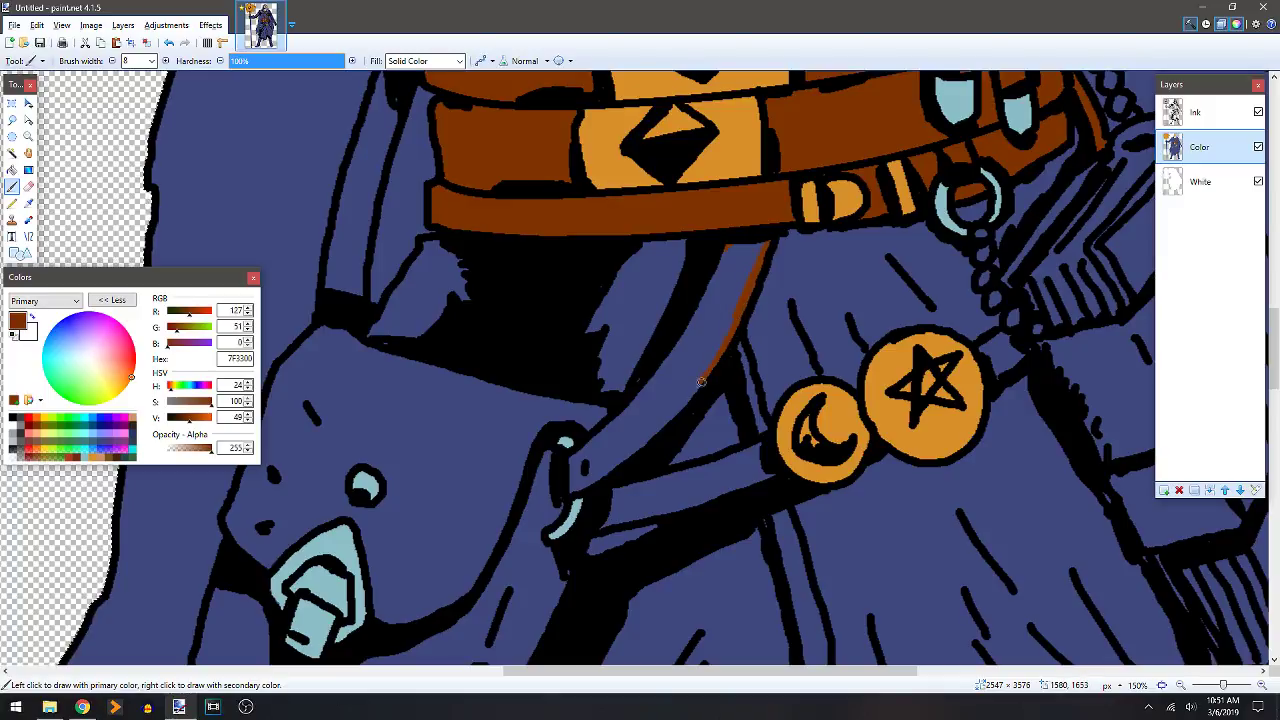
drag(614, 487, 707, 461)
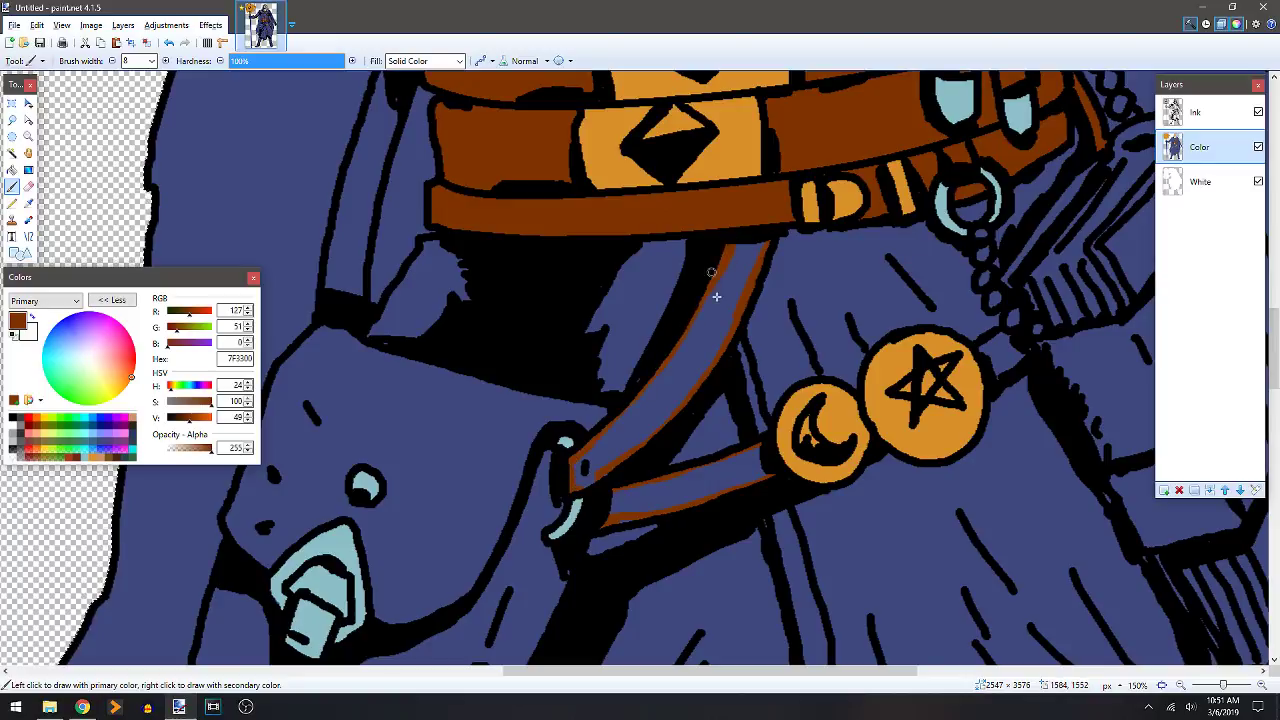
key(f)
click(723, 320)
scroll(703, 294, down, 2)
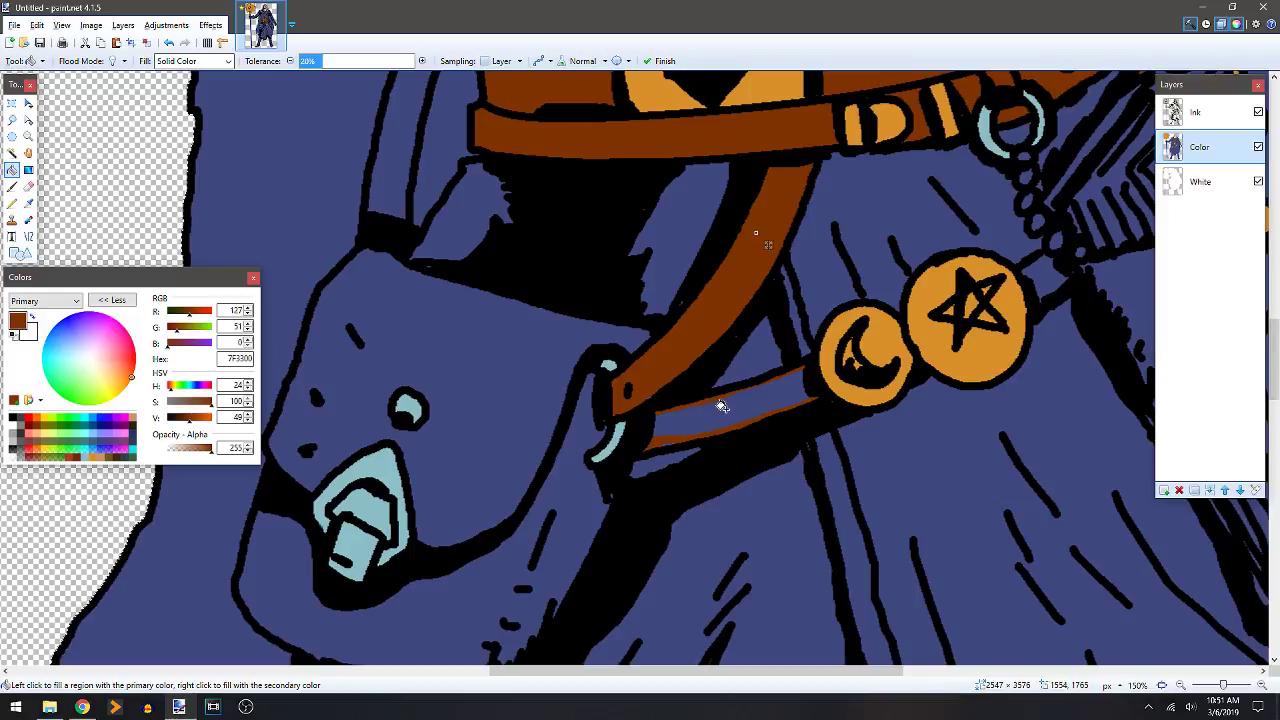
Outline the pouch flap's upper edges and both sides of the narrow strap rising from the pouch with brown 7F3300.
key(b)
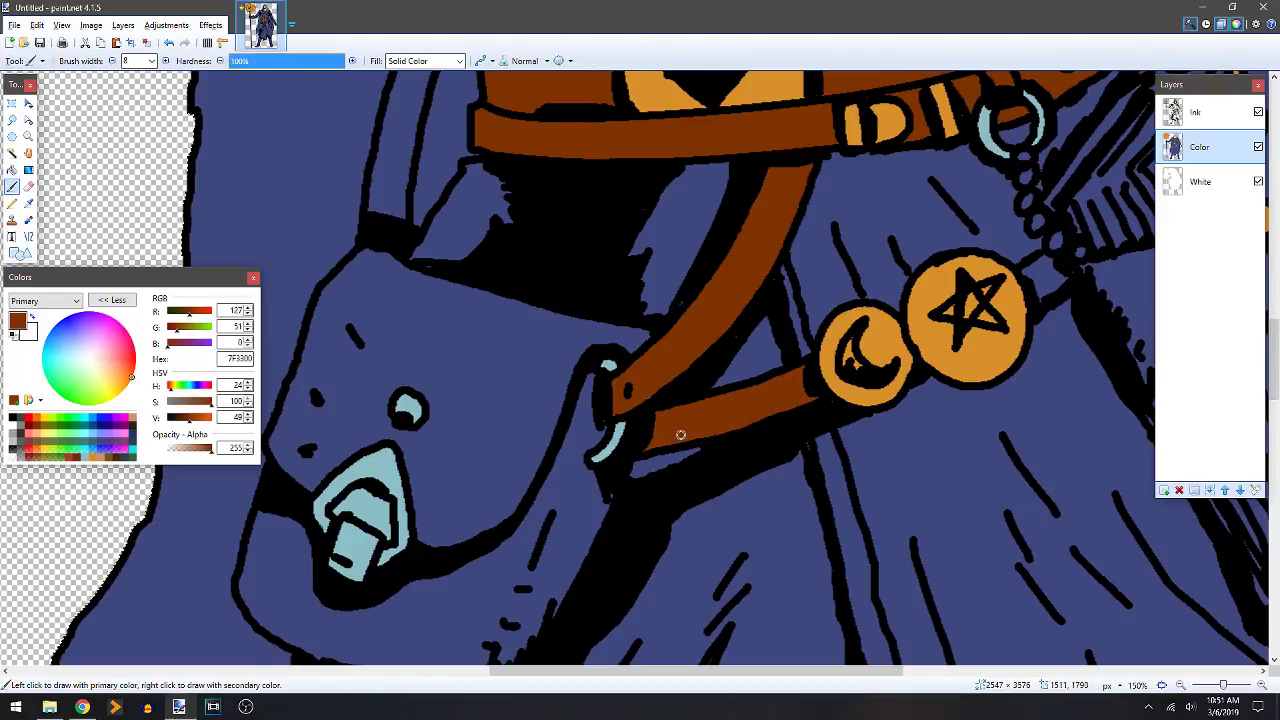
mouse_move(685, 319)
mouse_down()
mouse_move(795, 311)
mouse_move(745, 321)
mouse_move(632, 294)
mouse_up()
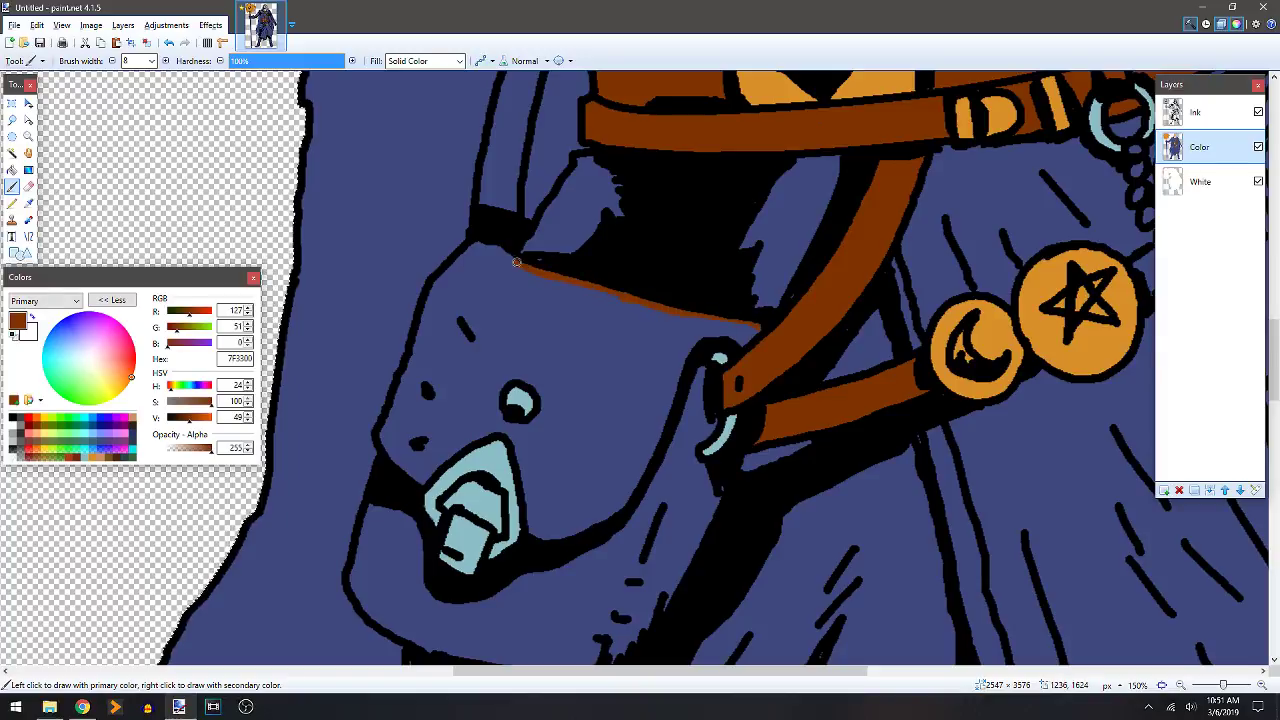
scroll(600, 280, up, 3)
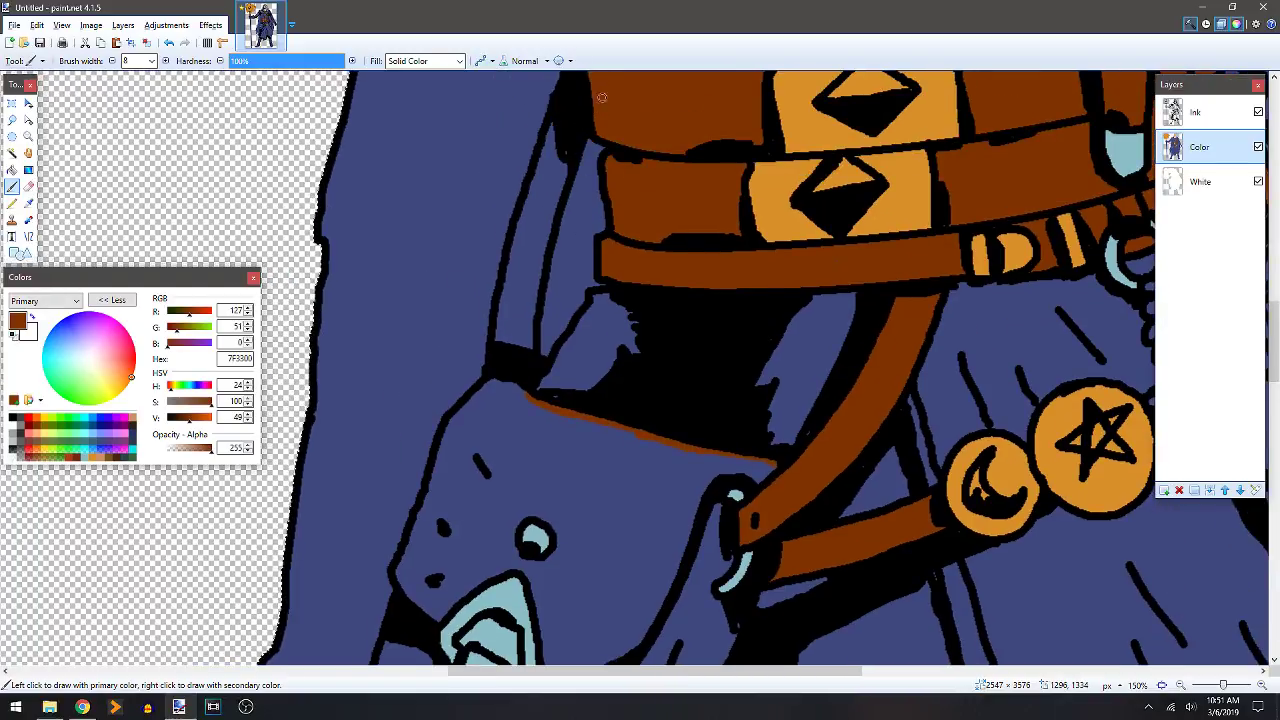
drag(568, 168, 541, 265)
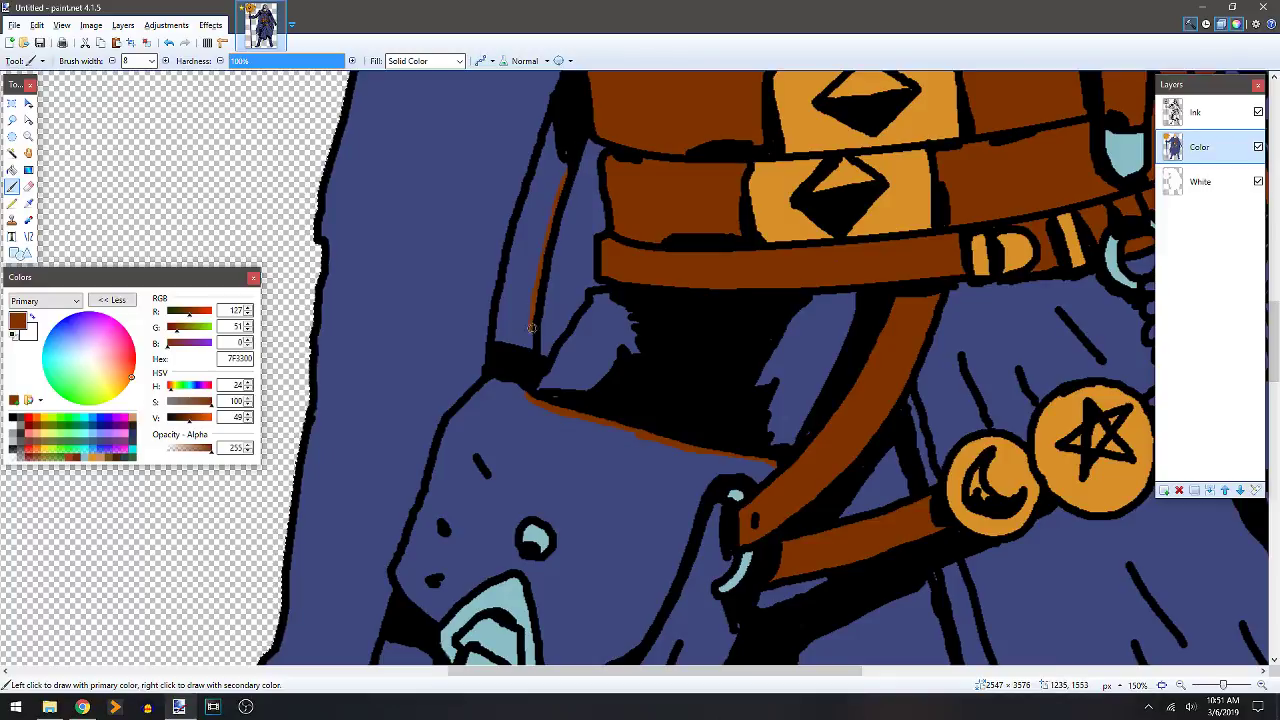
scroll(588, 202, up, 2)
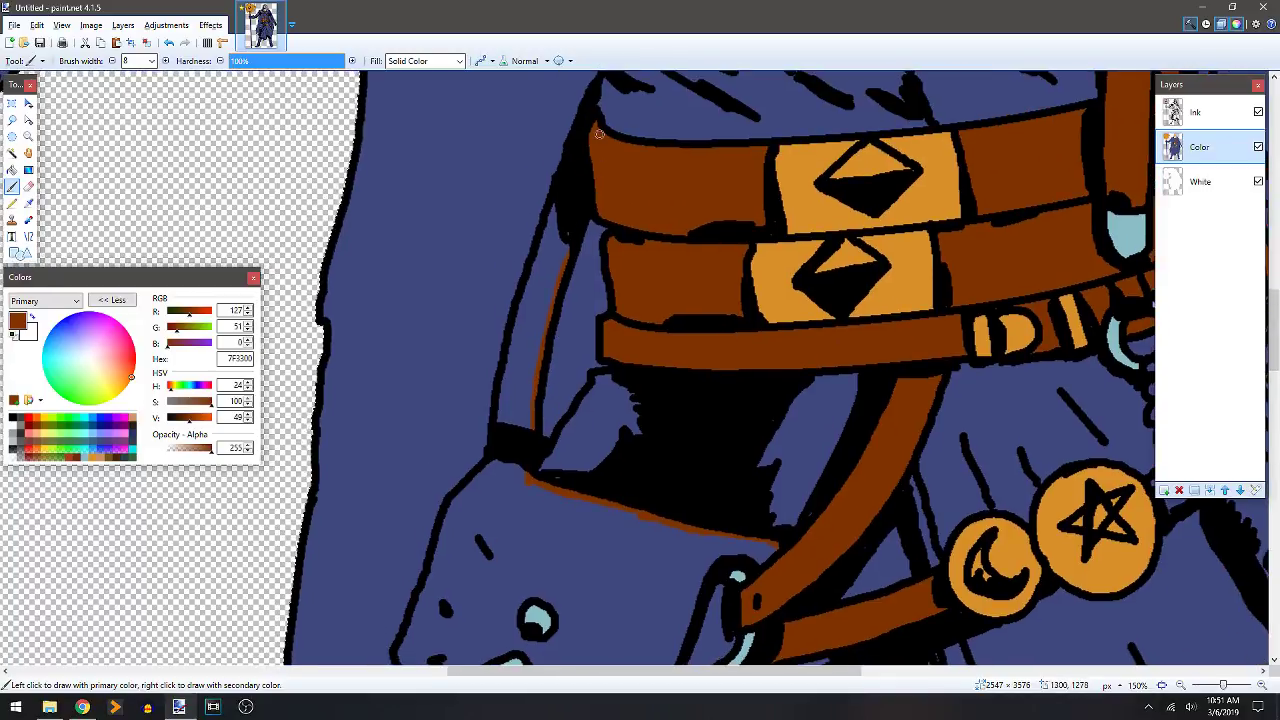
drag(538, 256, 496, 411)
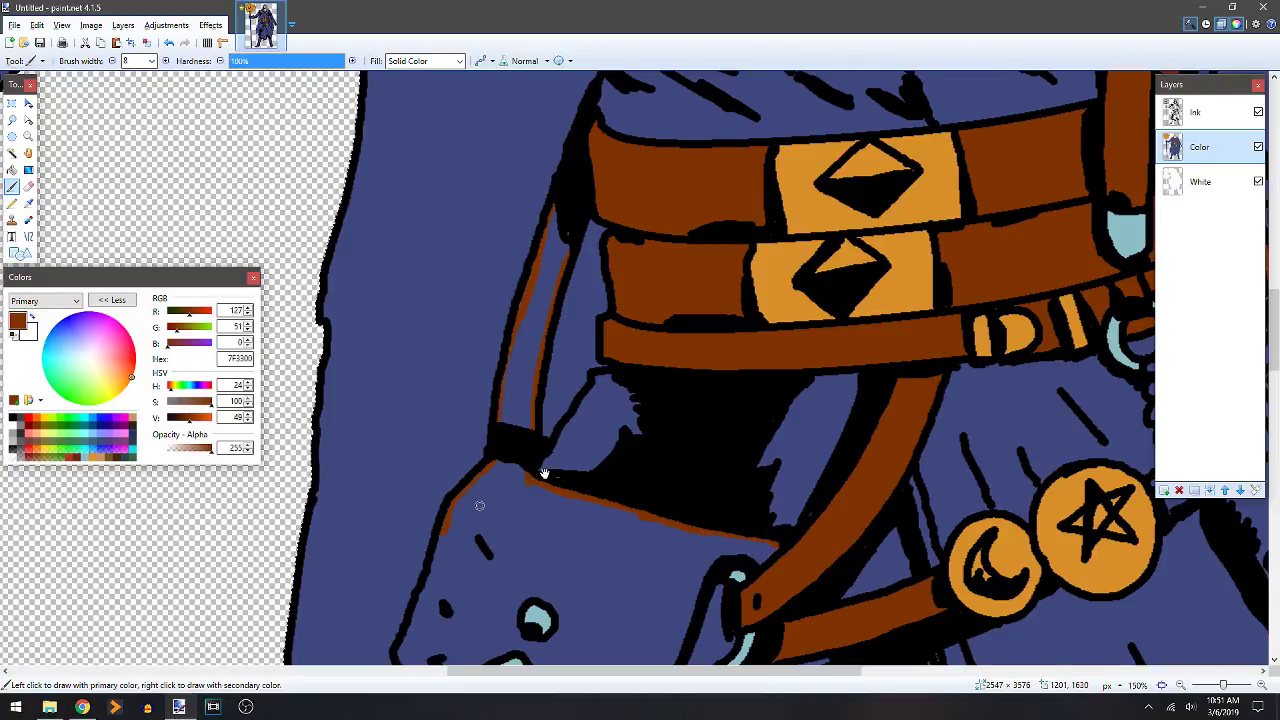
Finish outlining the pouch flap around its light blue stud and clasp, and fill the flap and rising strap with brown 7F3300.
scroll(534, 486, down, 3)
scroll(534, 486, left, 2)
drag(606, 329, 589, 299)
mouse_move(563, 365)
mouse_down()
mouse_move(545, 427)
mouse_move(584, 466)
mouse_up()
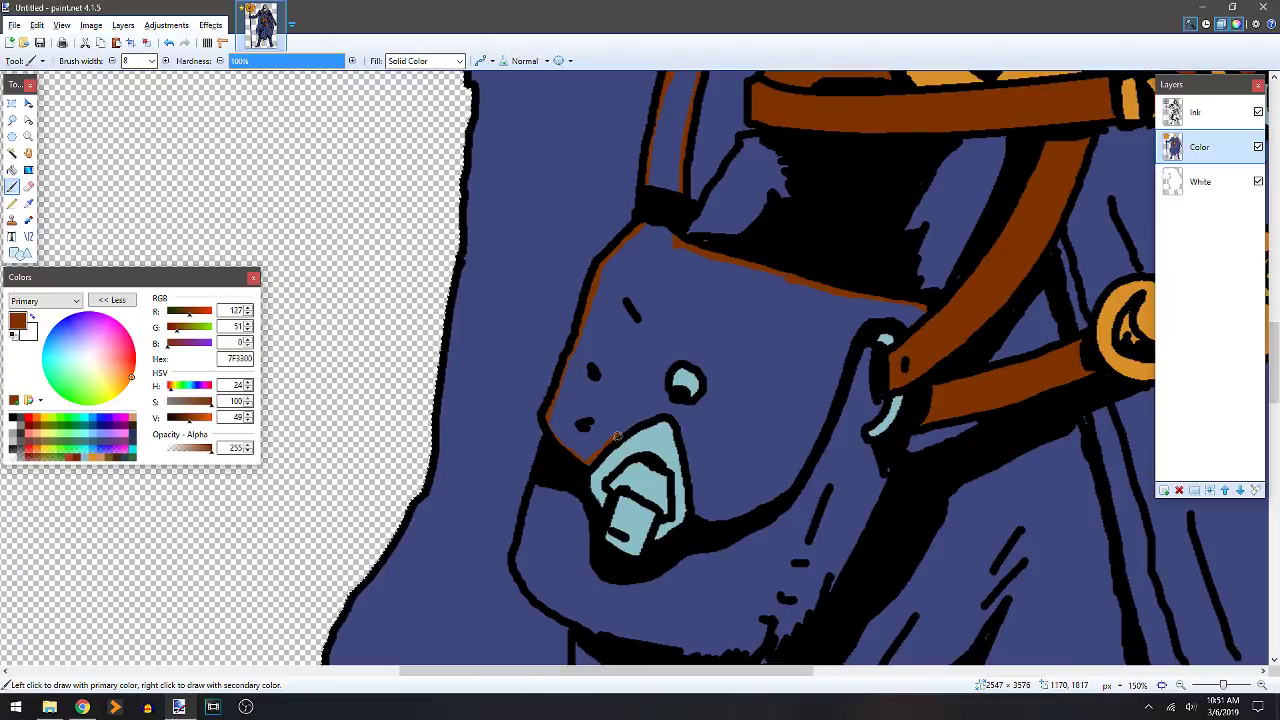
mouse_move(668, 401)
mouse_down()
mouse_move(666, 372)
mouse_move(686, 359)
mouse_move(705, 381)
mouse_move(692, 407)
mouse_move(678, 404)
mouse_up()
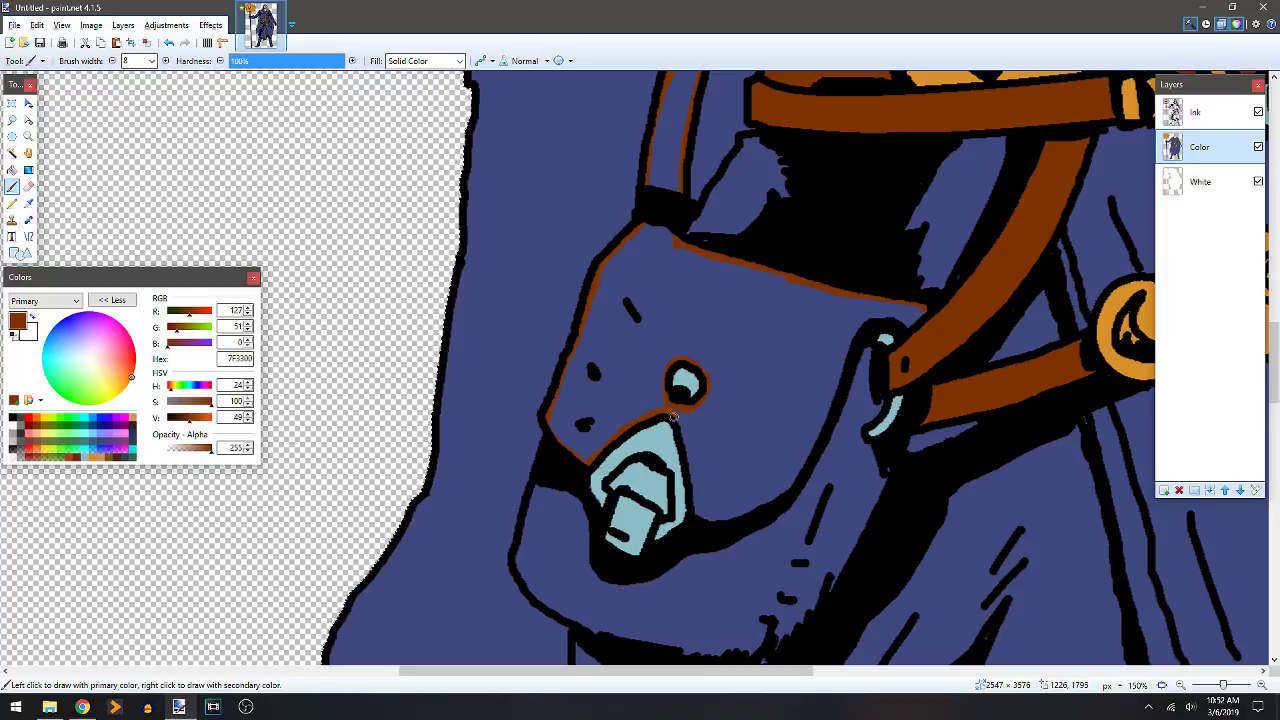
mouse_move(689, 468)
mouse_down()
mouse_move(696, 521)
mouse_move(747, 517)
mouse_move(797, 462)
mouse_move(777, 496)
mouse_move(863, 325)
mouse_move(872, 318)
mouse_move(836, 392)
mouse_move(869, 318)
mouse_move(920, 315)
mouse_up()
key(f)
click(722, 322)
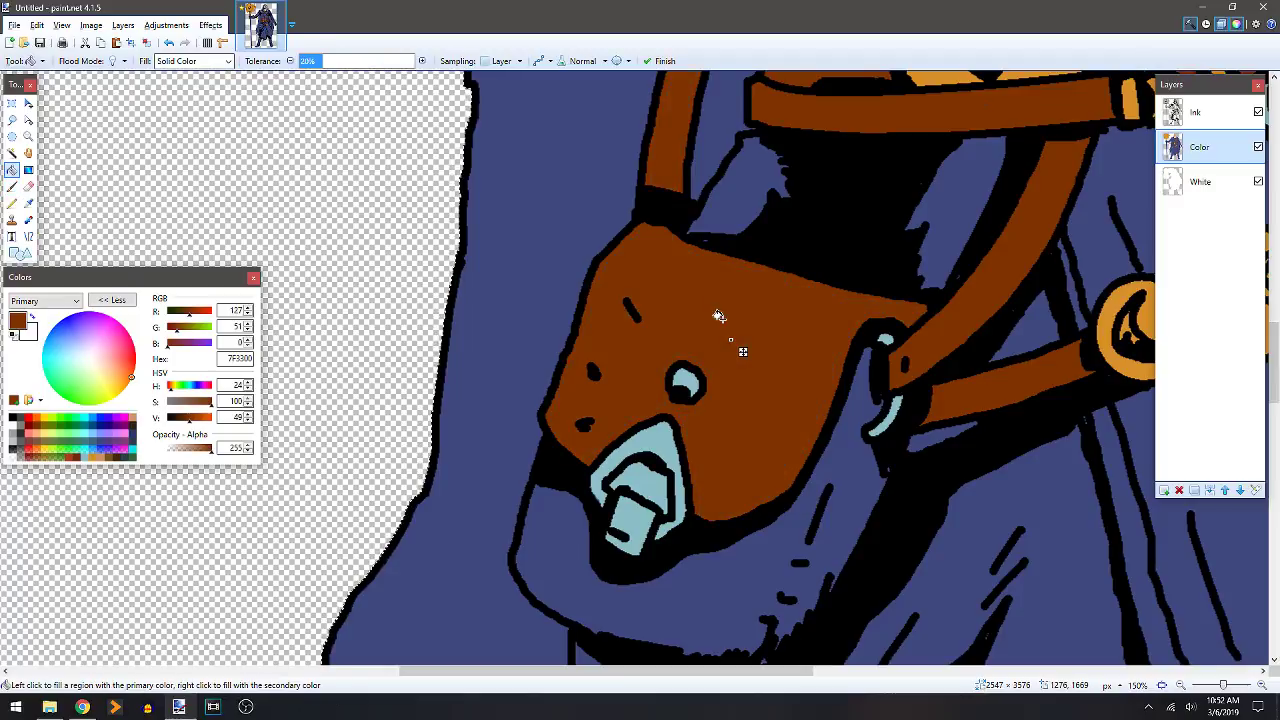
Outline and fill the pouch body below the flap, up to the light blue side ring, with brown 7F3300.
drag(722, 322, 621, 207)
key(b)
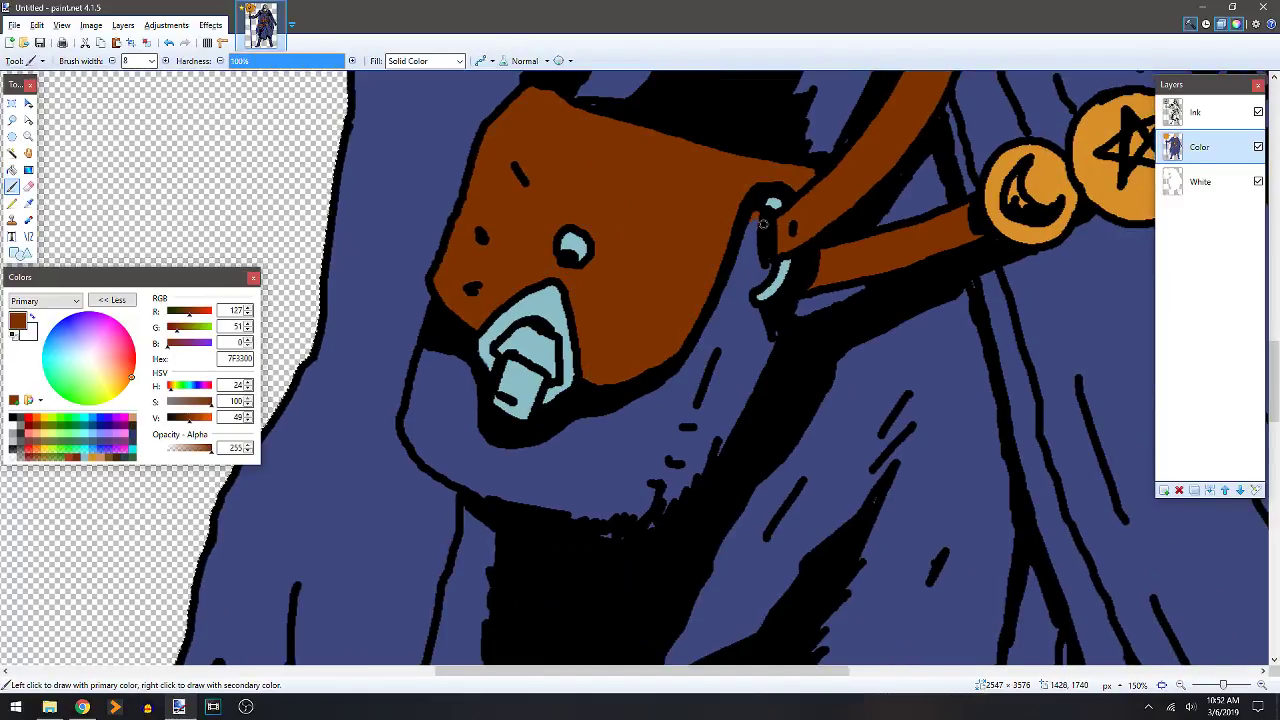
mouse_move(773, 257)
mouse_down()
mouse_move(750, 294)
mouse_move(765, 307)
mouse_up()
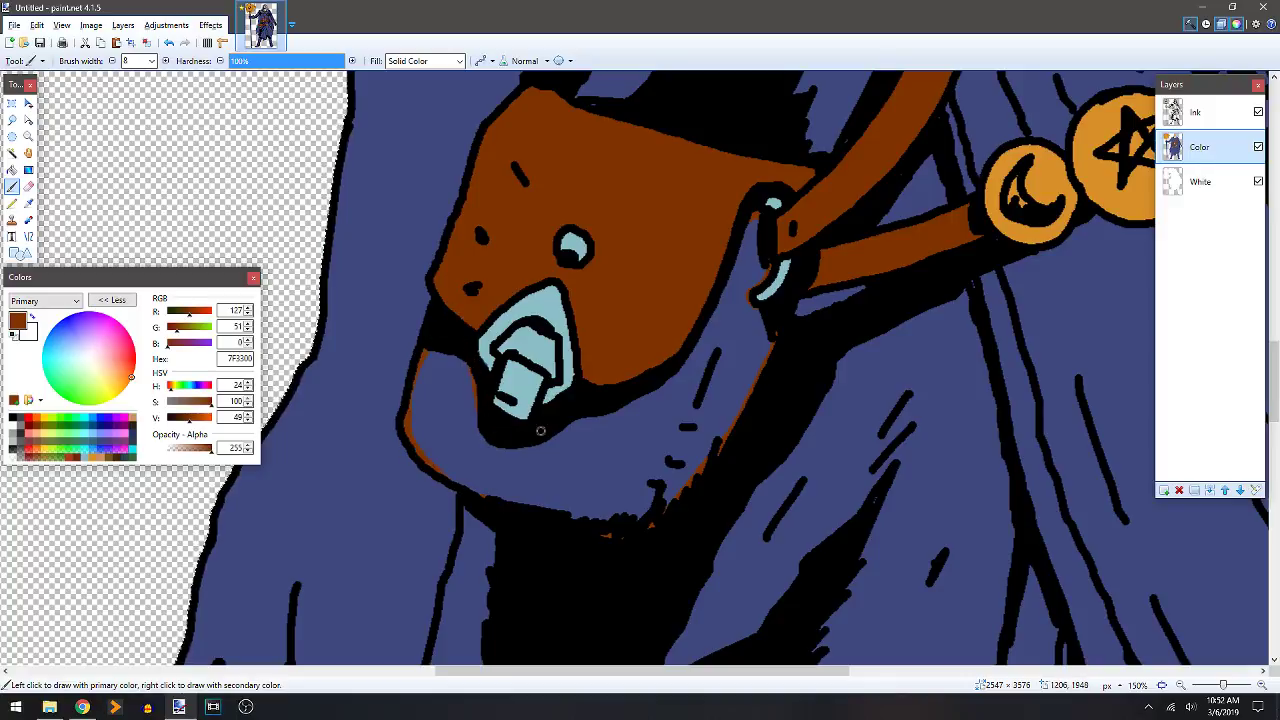
key(f)
click(718, 305)
key(b)
drag(838, 445, 648, 430)
scroll(648, 430, right, 5)
scroll(666, 440, up, 3)
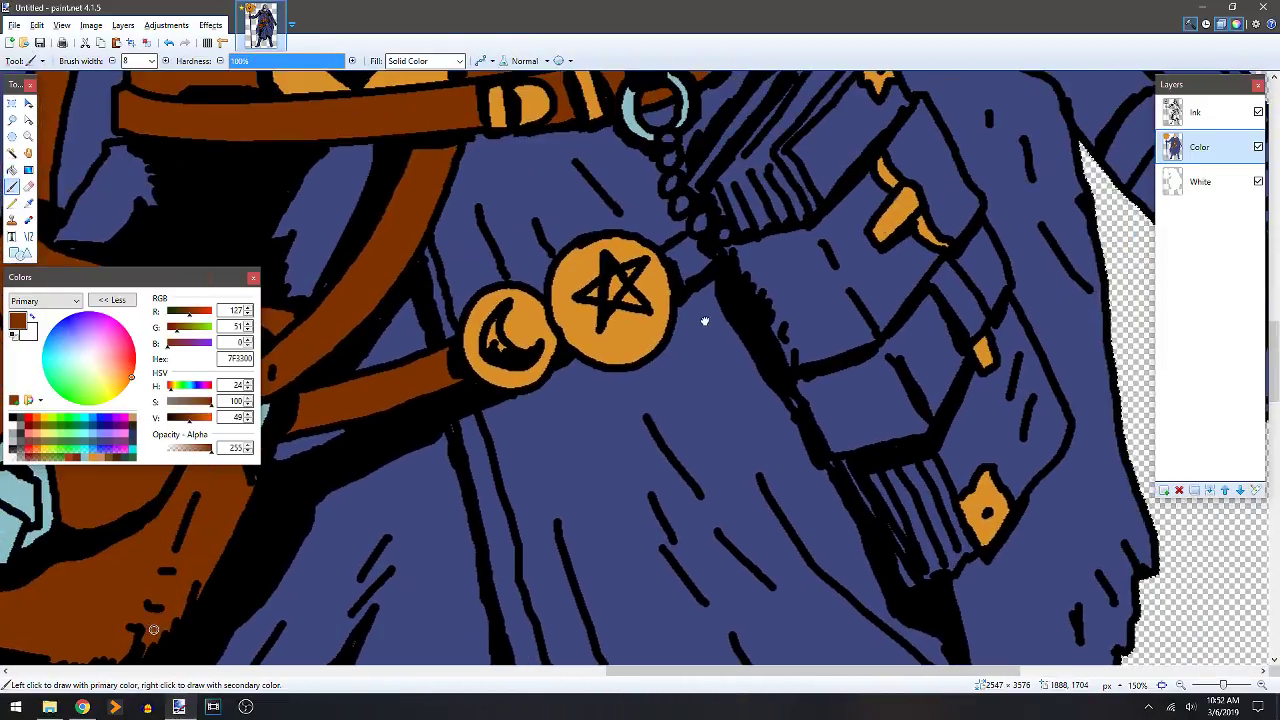
Outline and fill the short strap beside the star medallion and the hip bag around its gold clasps with brown 7F3300.
mouse_move(670, 253)
mouse_down()
mouse_move(696, 241)
mouse_move(711, 257)
mouse_move(680, 265)
mouse_move(670, 253)
mouse_up()
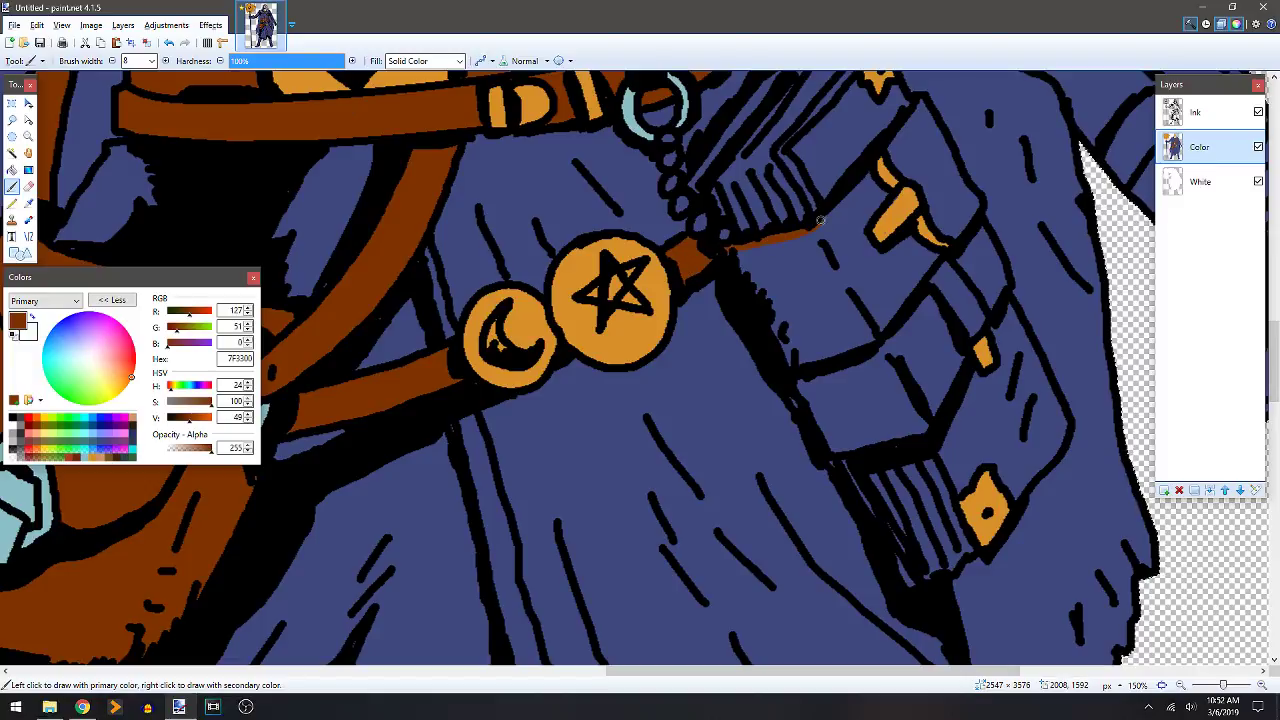
drag(882, 150, 900, 131)
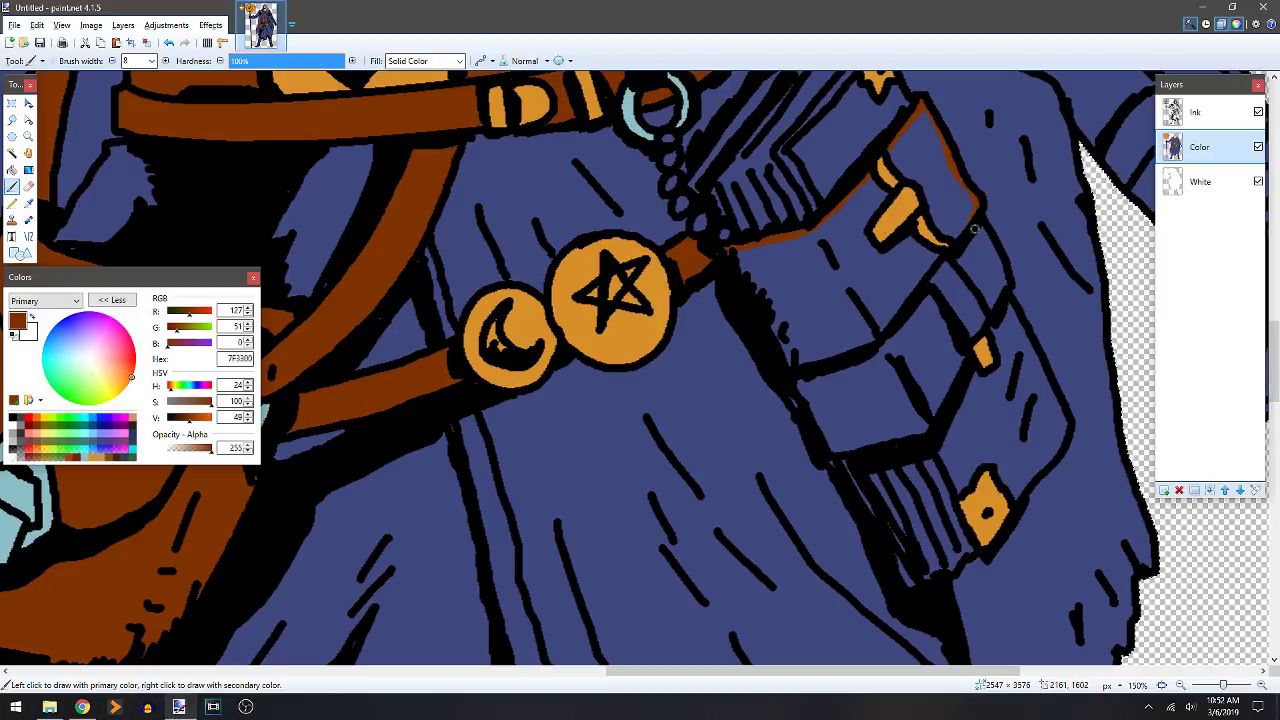
mouse_move(1001, 265)
mouse_down()
mouse_move(1003, 294)
mouse_move(978, 321)
mouse_up()
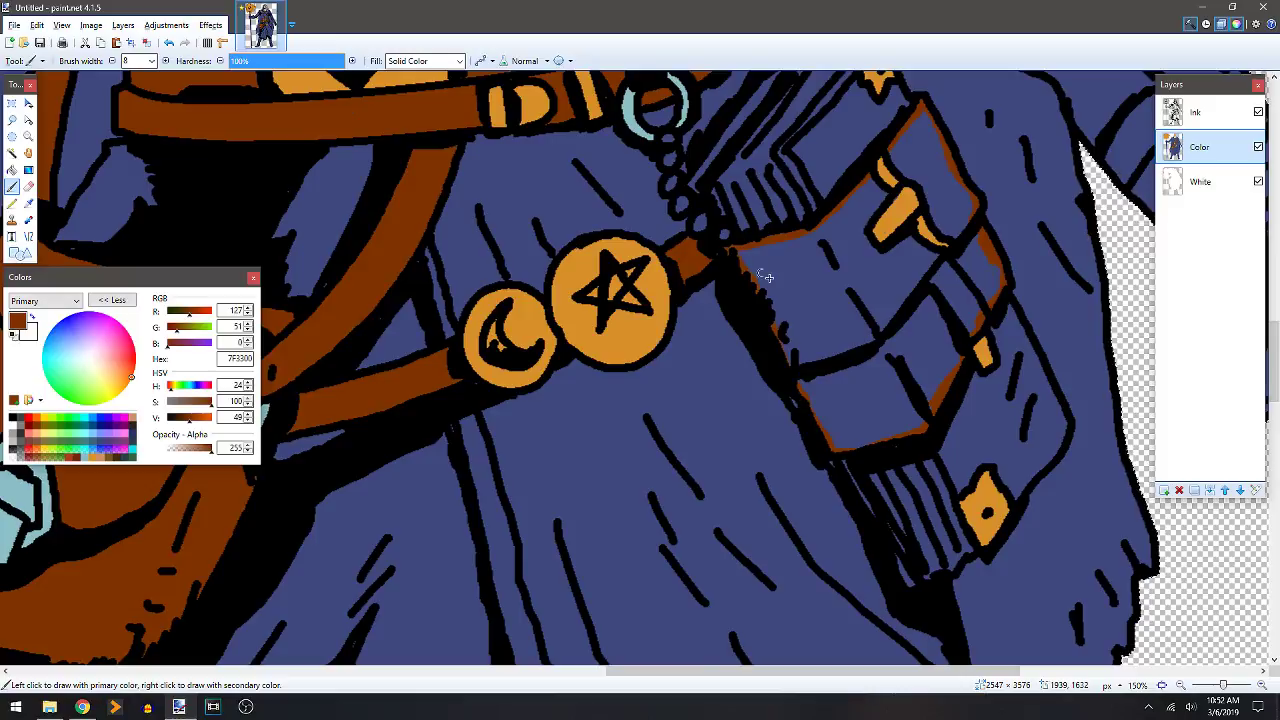
key(f)
click(811, 289)
Outline the wrapped forearm below the sleeve of the free arm and fill the forearm and fist with brown 7F3300.
scroll(648, 362, right, 1)
mouse_move(648, 362)
mouse_down()
mouse_move(600, 371)
mouse_move(671, 457)
mouse_move(686, 428)
mouse_move(665, 402)
mouse_up()
scroll(665, 402, down, 4)
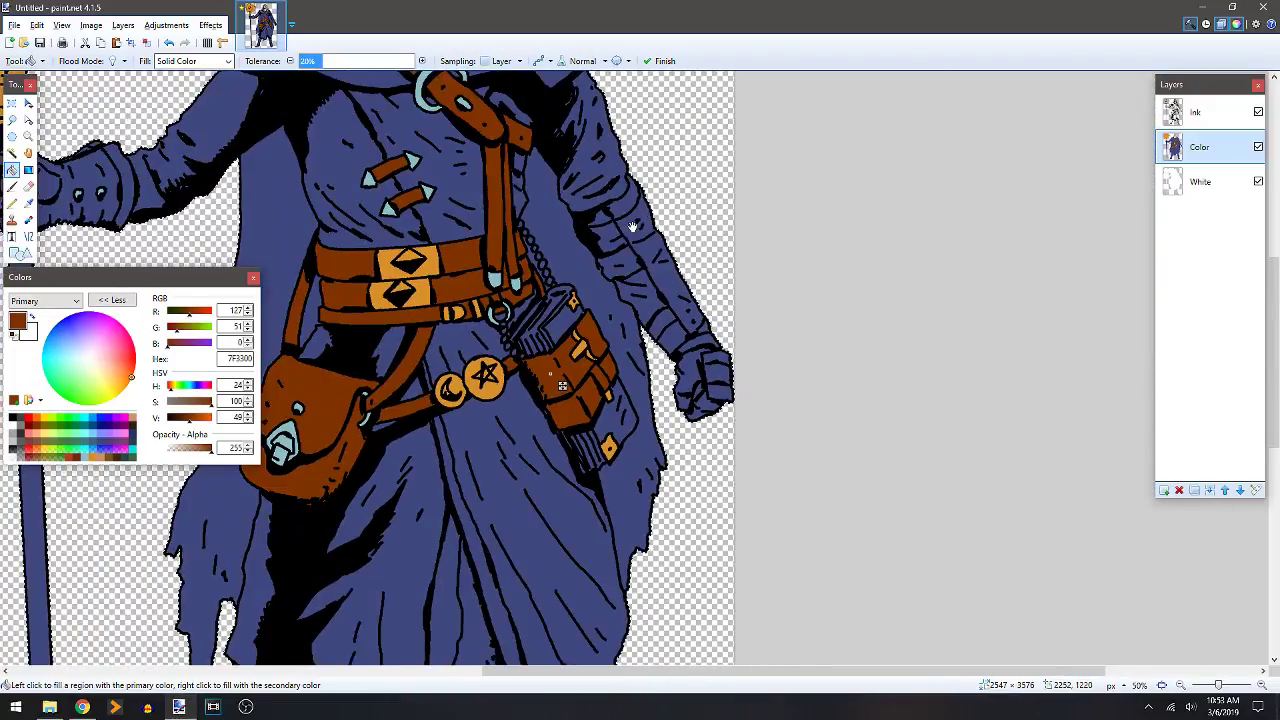
mouse_move(633, 225)
mouse_down()
mouse_move(671, 200)
mouse_move(742, 305)
mouse_move(746, 260)
mouse_up()
scroll(637, 272, up, 3)
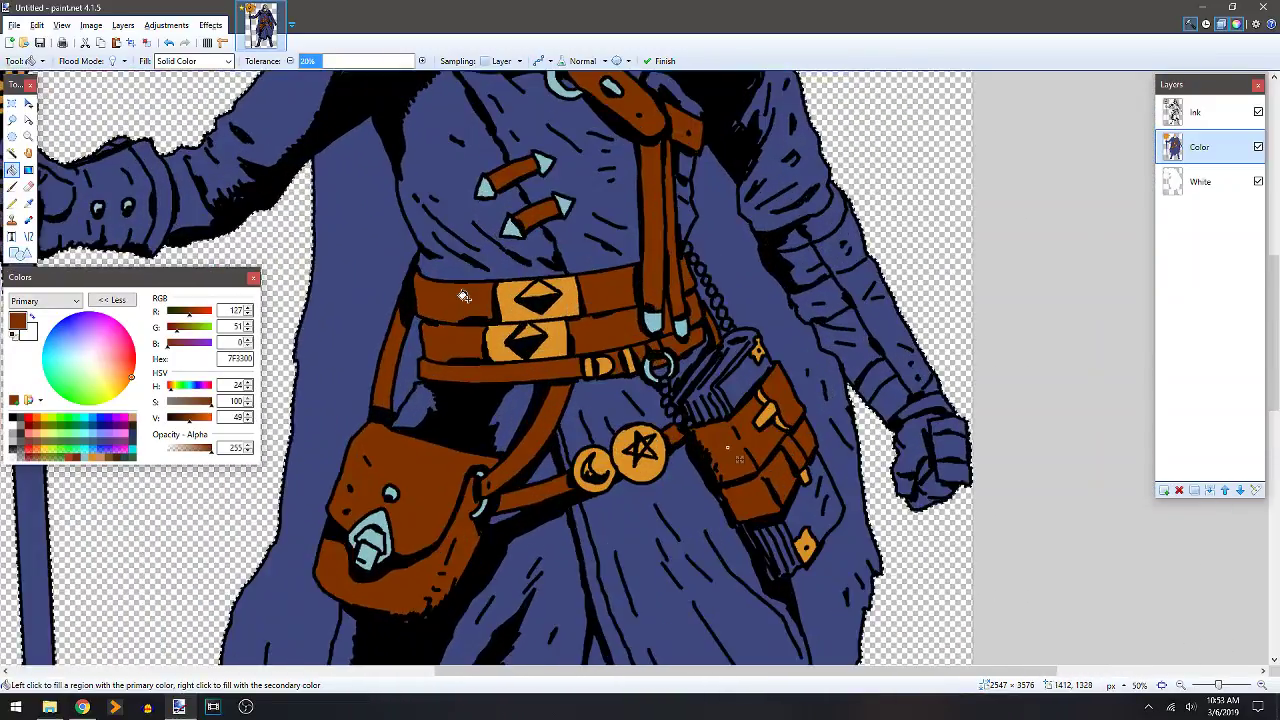
key(b)
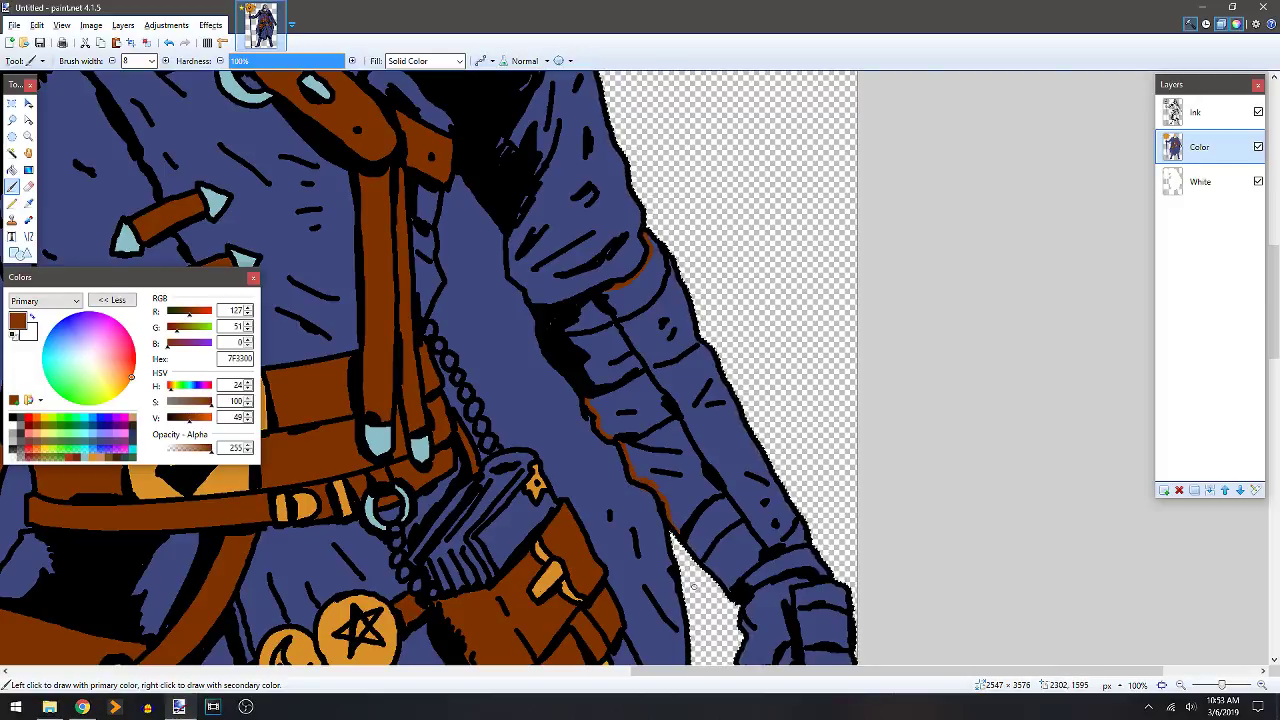
key(f)
click(686, 460)
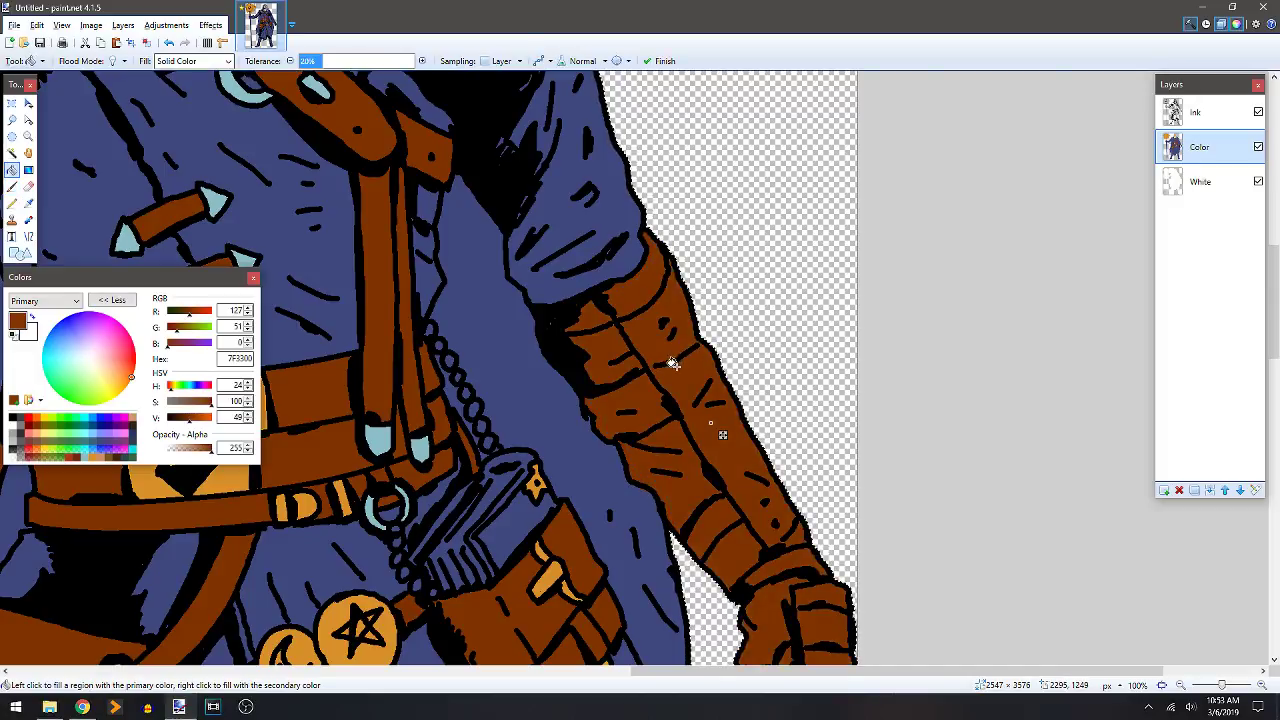
Sample the cloak's blue 3F497F to clean up the cloak edge beside the brown forearm.
scroll(280, 520, up, 2)
key(b)
mouse_move(990, 455)
mouse_down()
mouse_move(609, 314)
mouse_move(590, 268)
mouse_move(640, 300)
mouse_up()
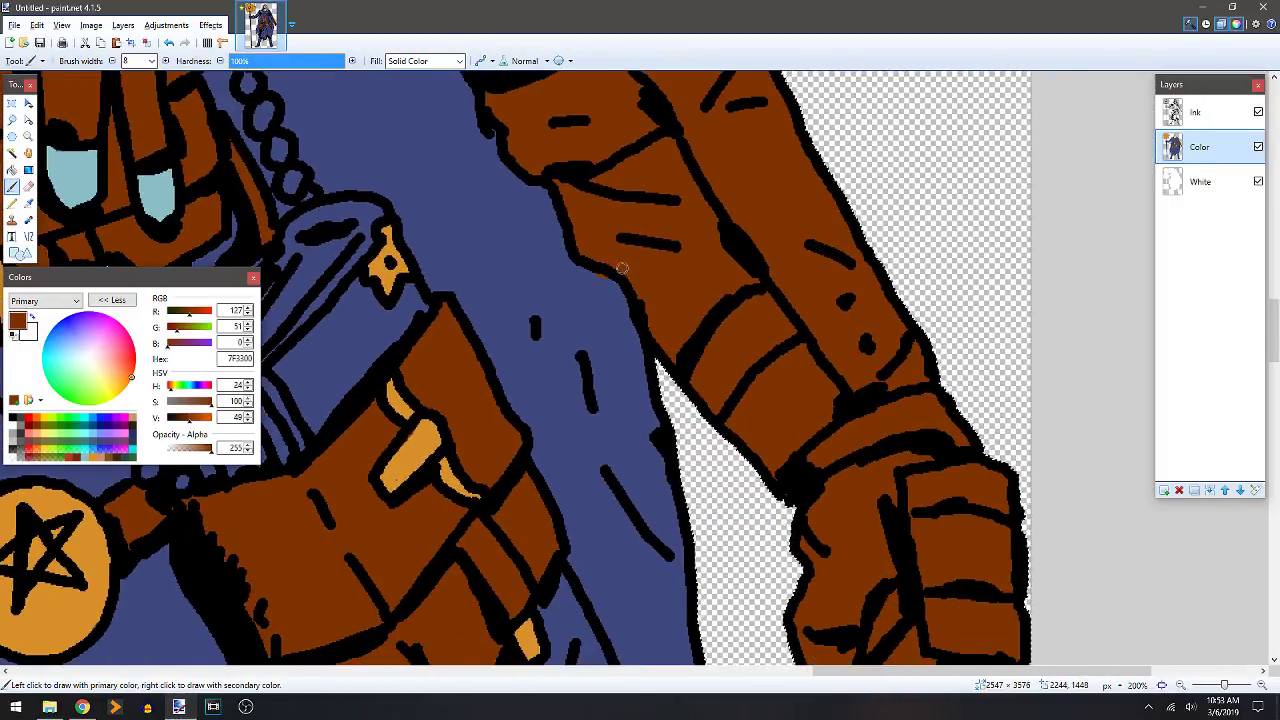
key(k)
click(543, 286)
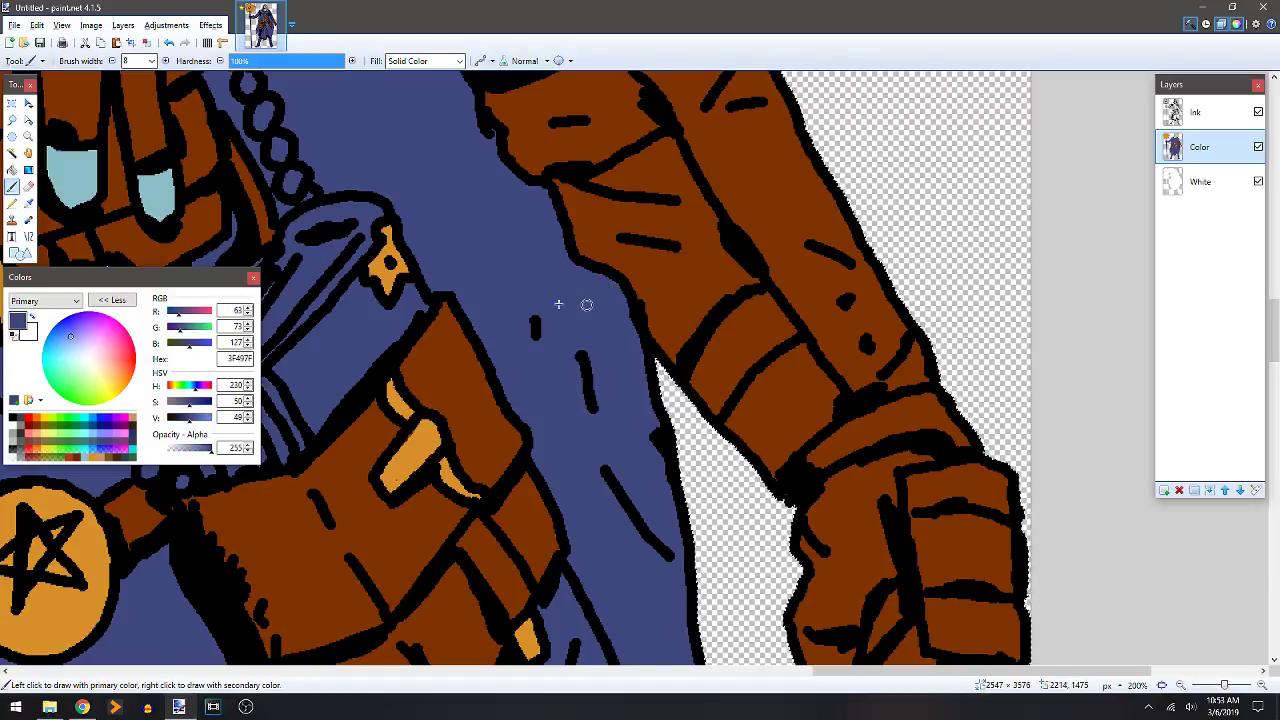
Resample brown 7F3300, then outline and fill the staff arm's gauntlet cuff, hand and thumb, leaving the two studs light blue.
scroll(457, 300, down, 5)
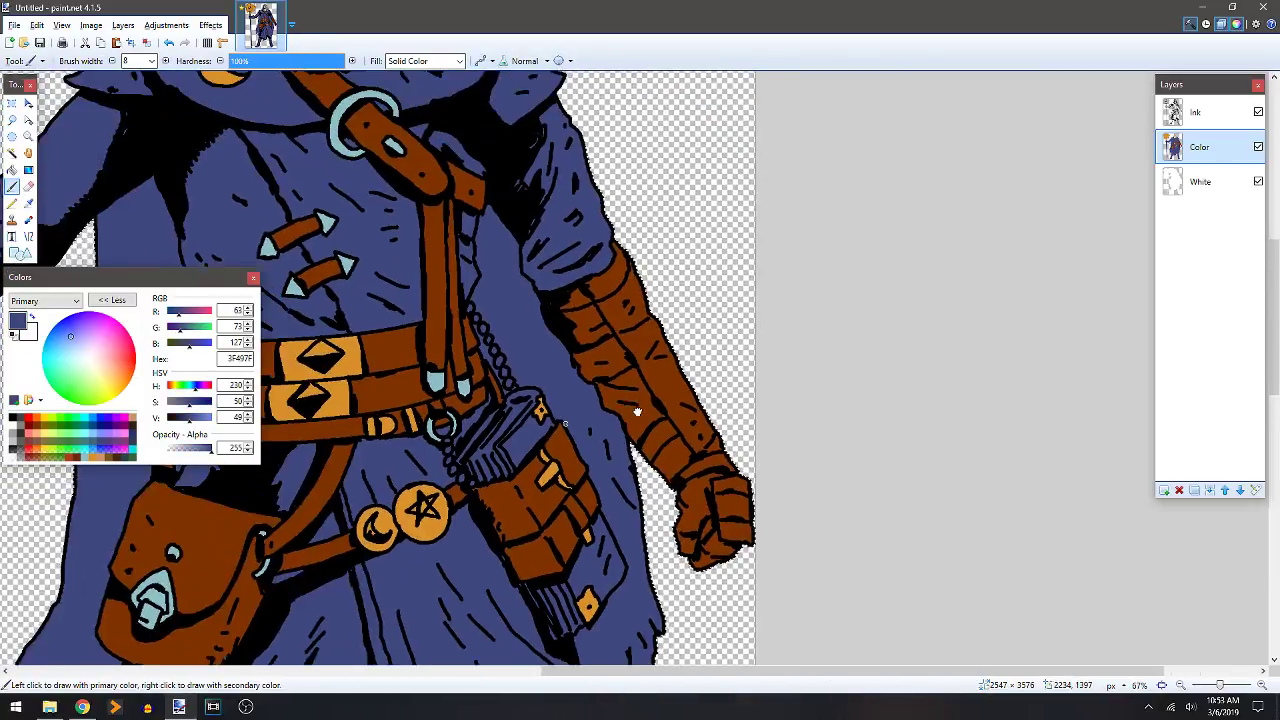
key(k)
click(707, 381)
scroll(567, 372, left, 3)
scroll(503, 341, up, 2)
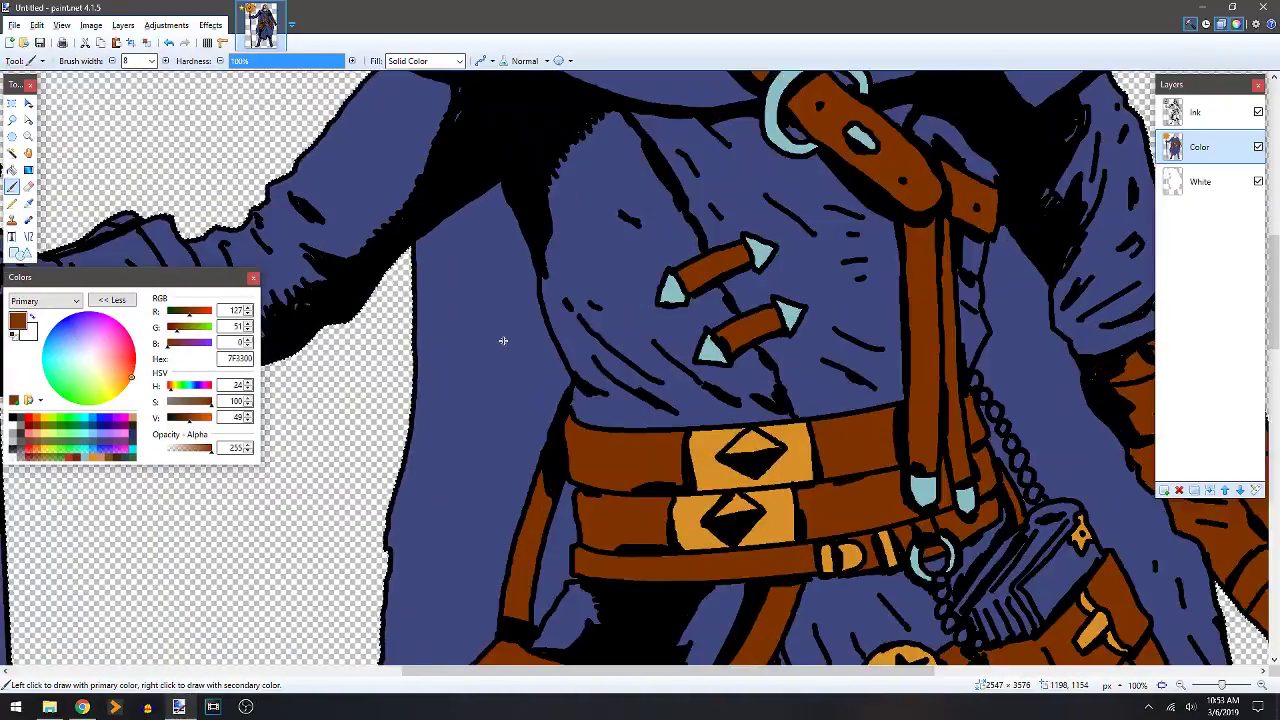
scroll(503, 341, left, 8)
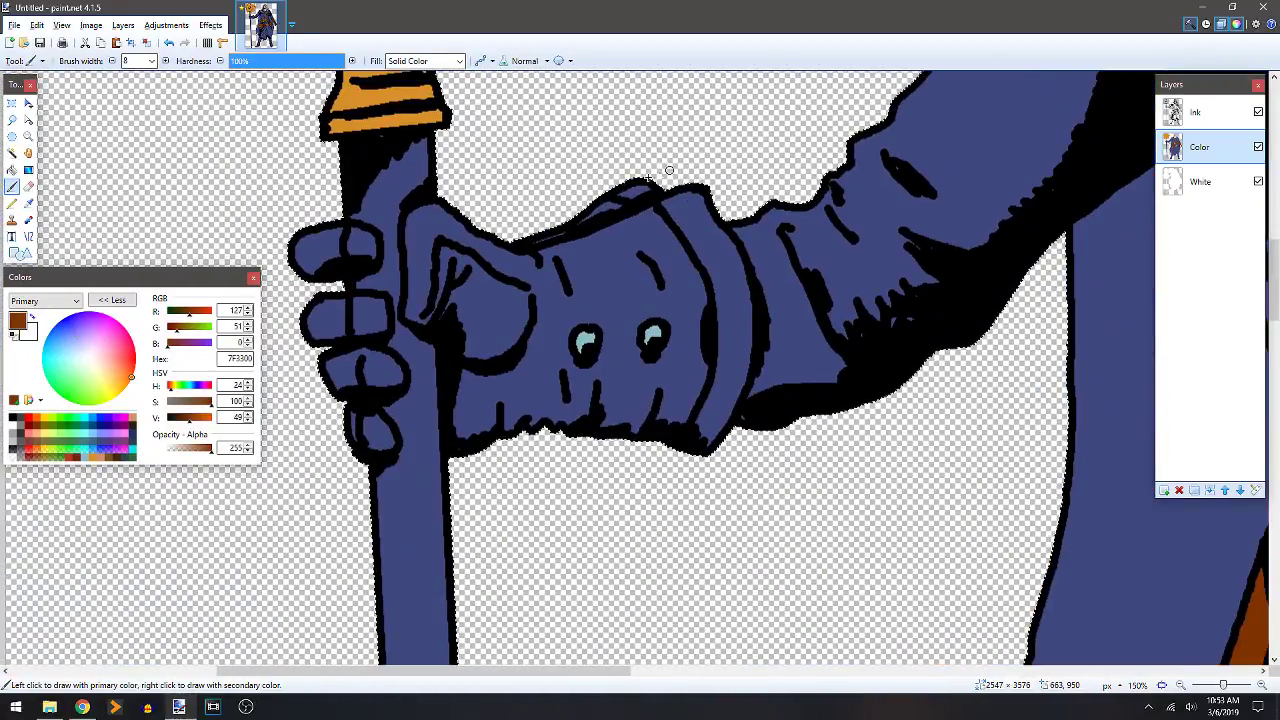
drag(657, 190, 706, 202)
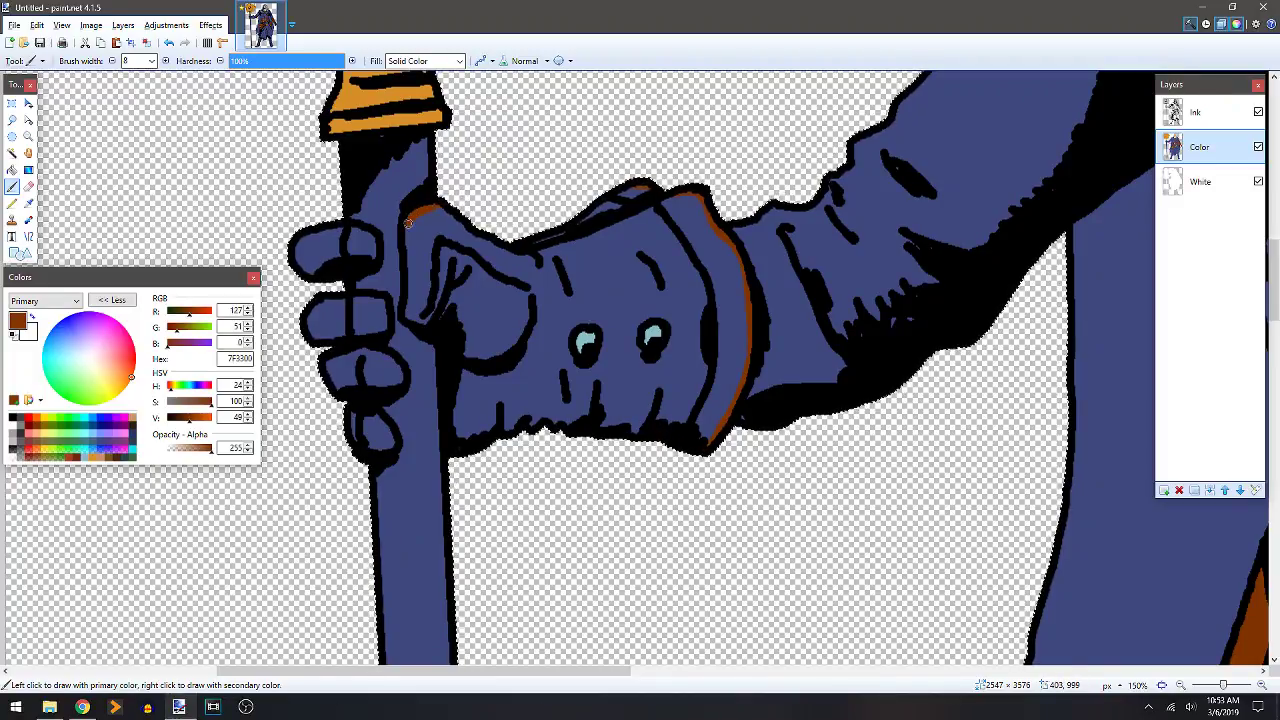
drag(407, 250, 408, 295)
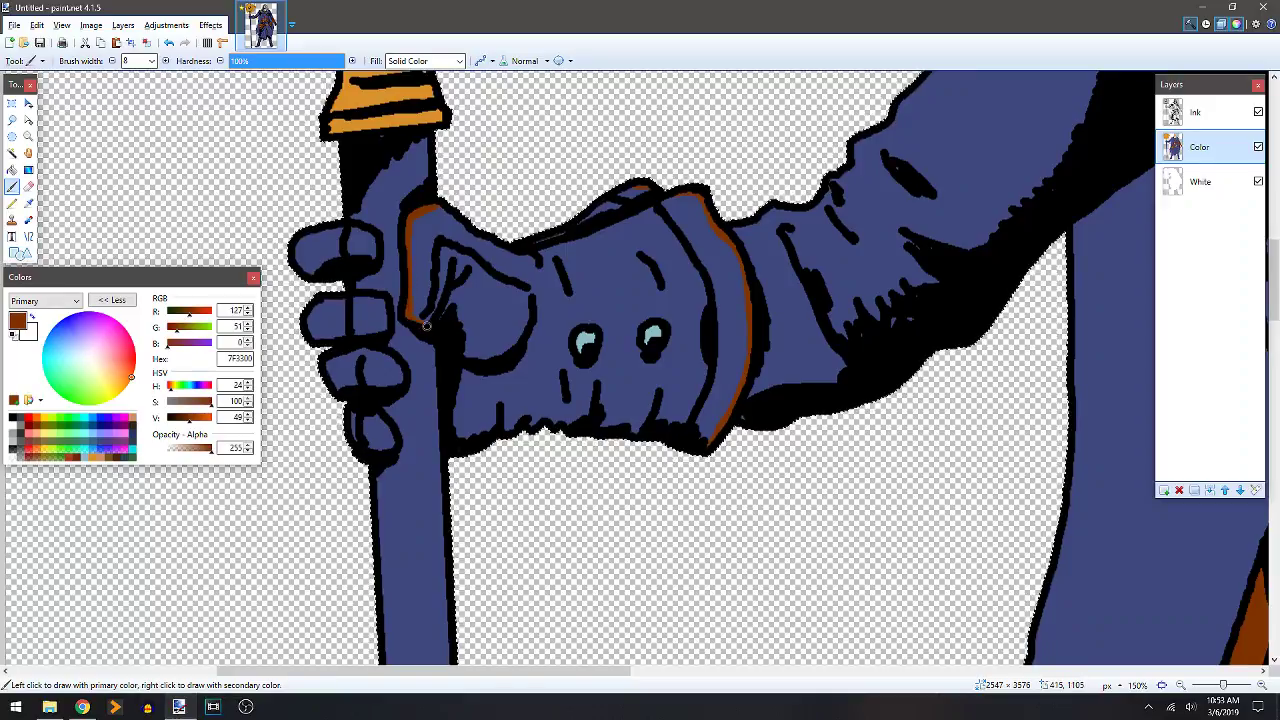
drag(453, 376, 456, 429)
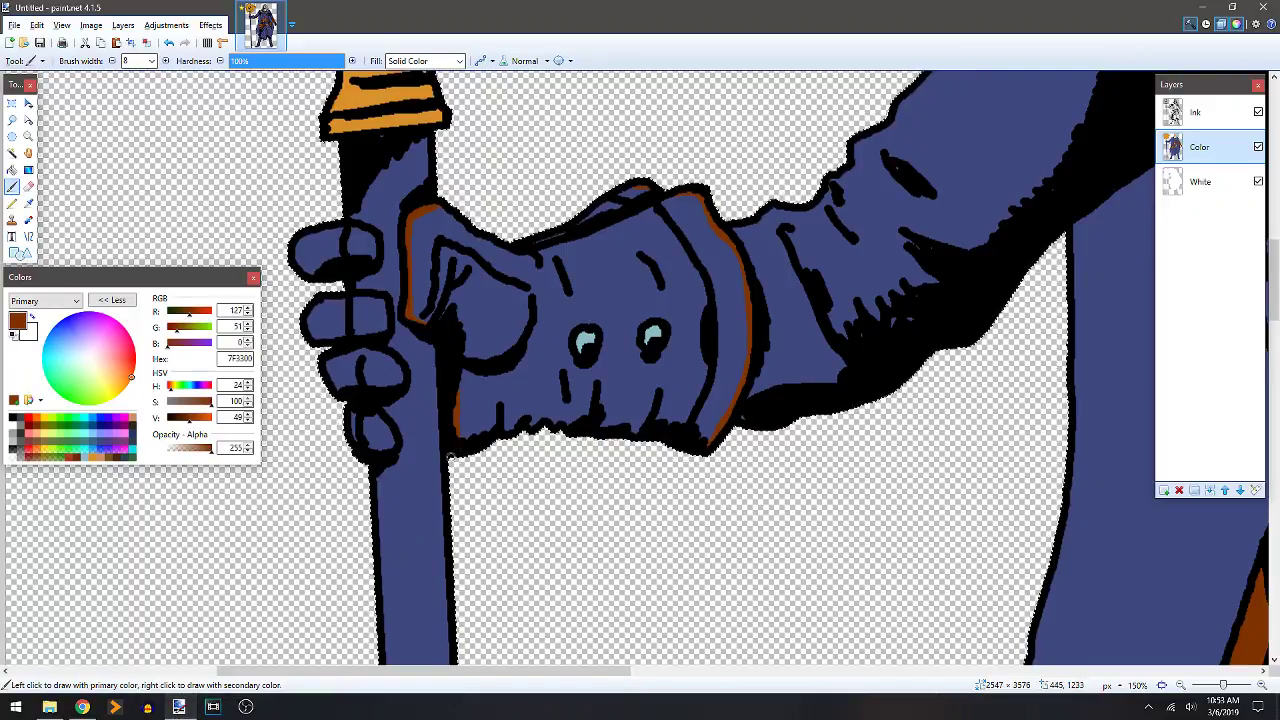
key(f)
click(530, 300)
Outline the four fingers gripping the staff where they meet the shaft and fill them with brown 7F3300.
key(b)
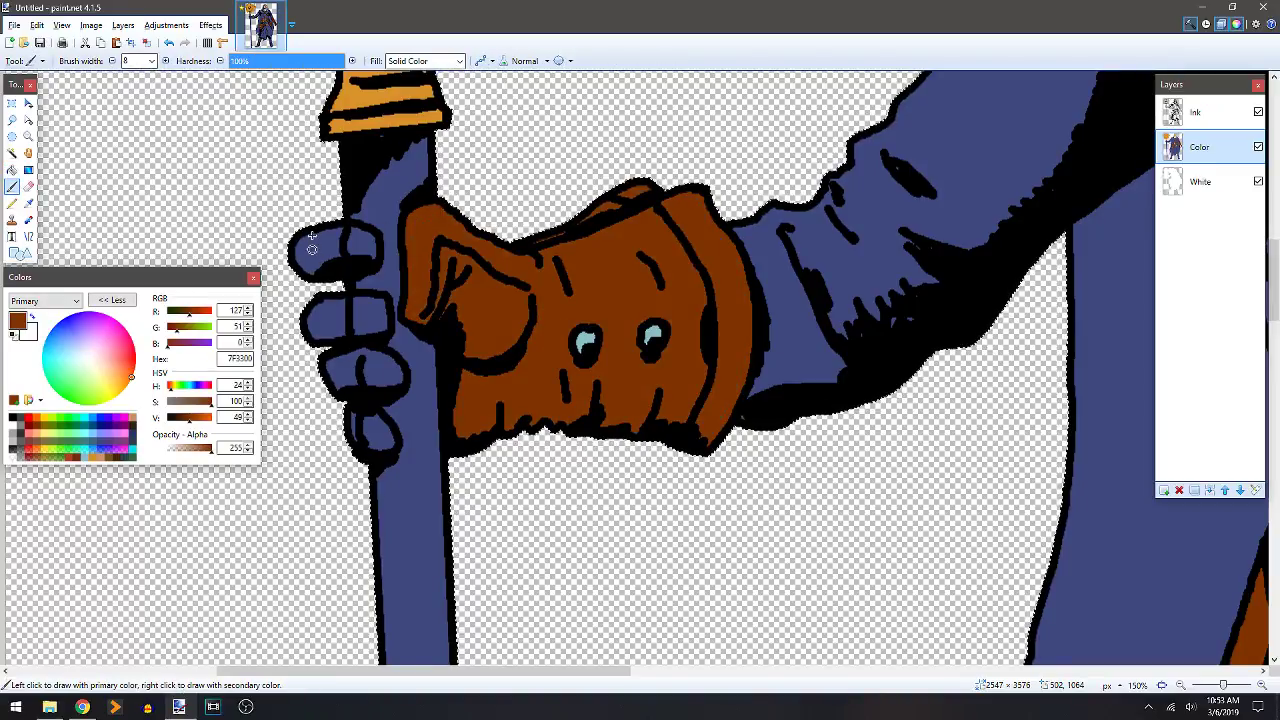
drag(375, 245, 352, 242)
drag(378, 300, 352, 303)
drag(362, 353, 390, 360)
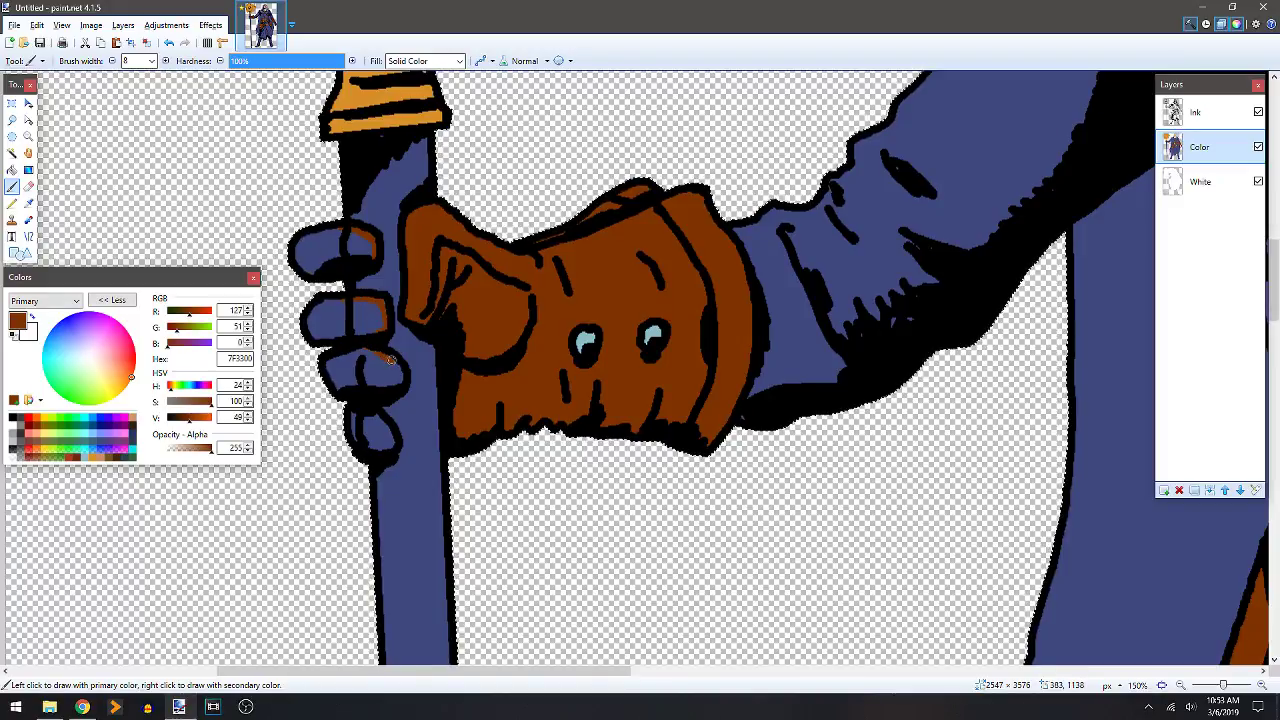
drag(388, 424, 383, 450)
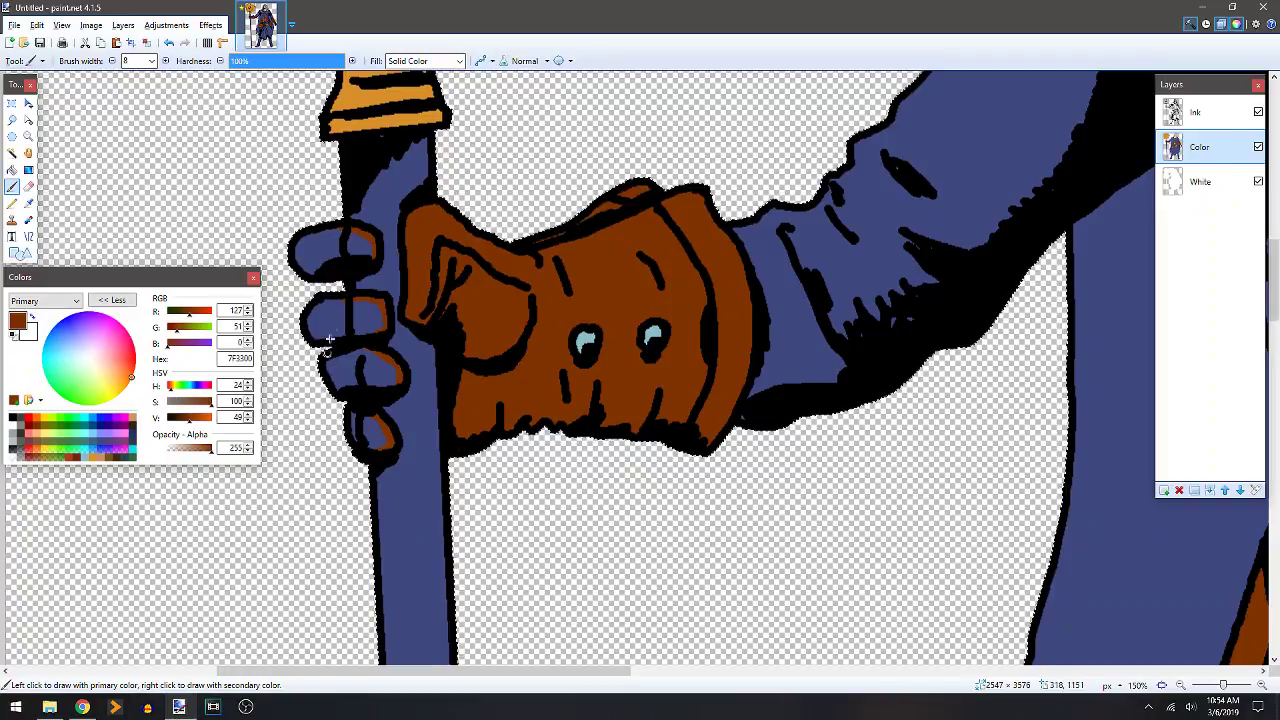
key(f)
click(330, 318)
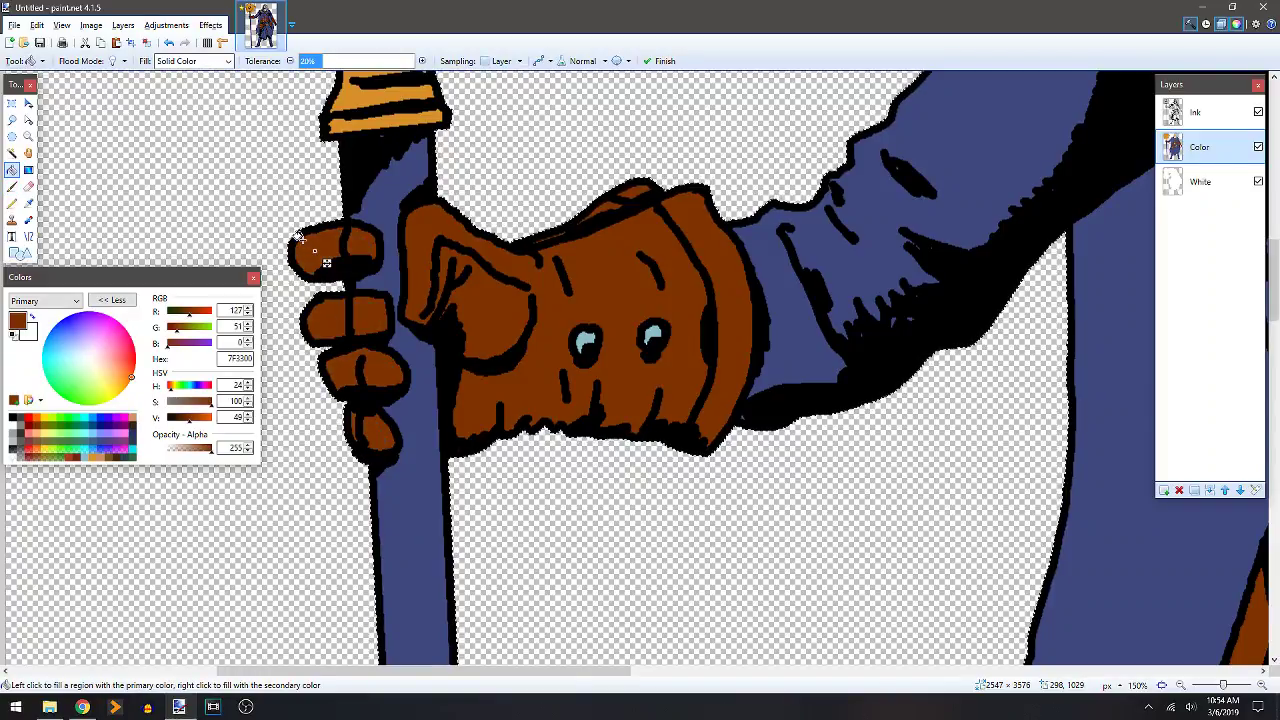
Fill the wrapped boot on the staff side, from below the knee to the toe, with brown 7F3300.
scroll(587, 443, down, 3)
scroll(587, 443, up, 1)
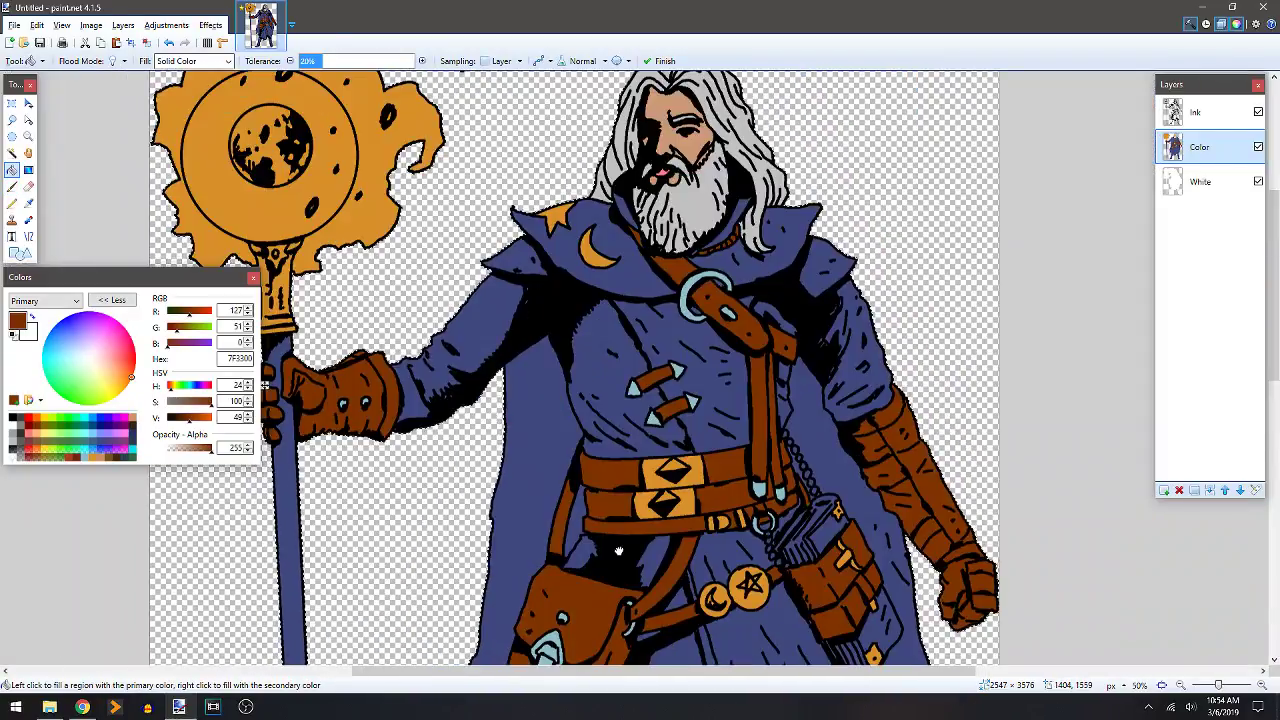
scroll(605, 380, down, 5)
key(b)
scroll(437, 451, up, 2)
scroll(623, 366, up, 3)
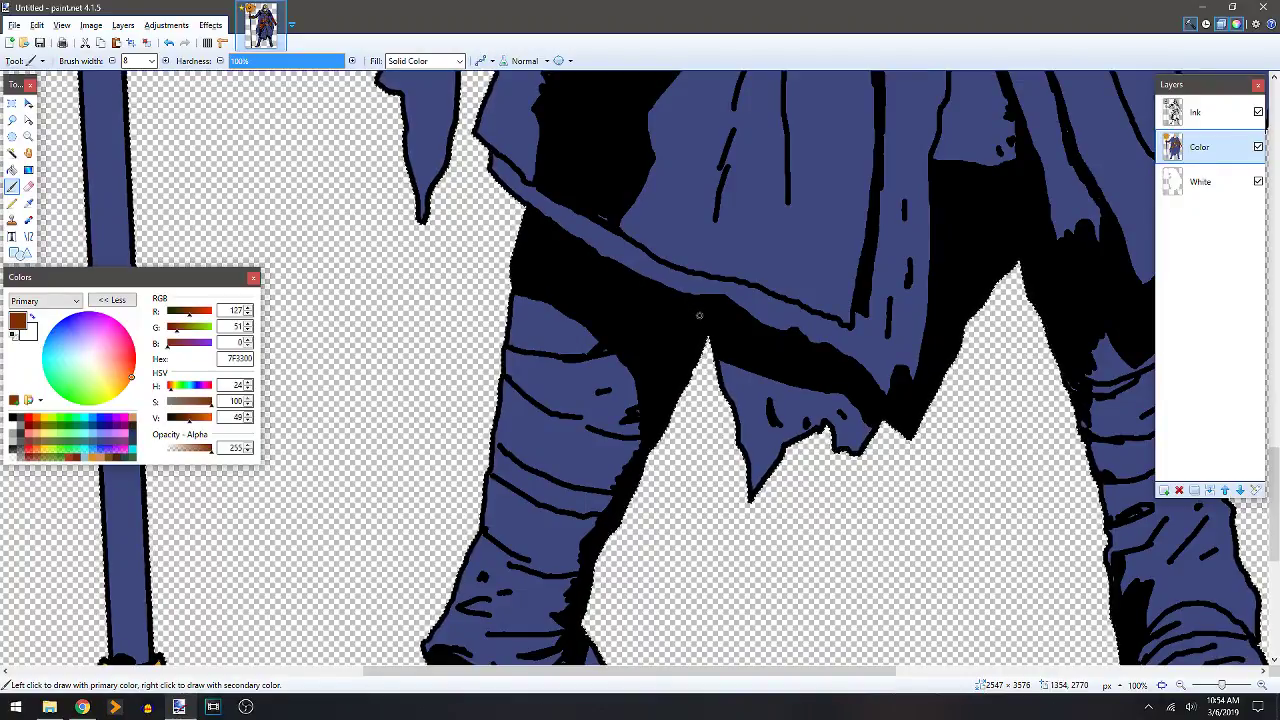
key(f)
click(530, 435)
Fill the other wrapped boot, on the free-arm side, with brown 7F3300.
scroll(500, 410, down, 3)
scroll(480, 400, right, 5)
scroll(448, 385, up, 1)
scroll(448, 385, right, 1)
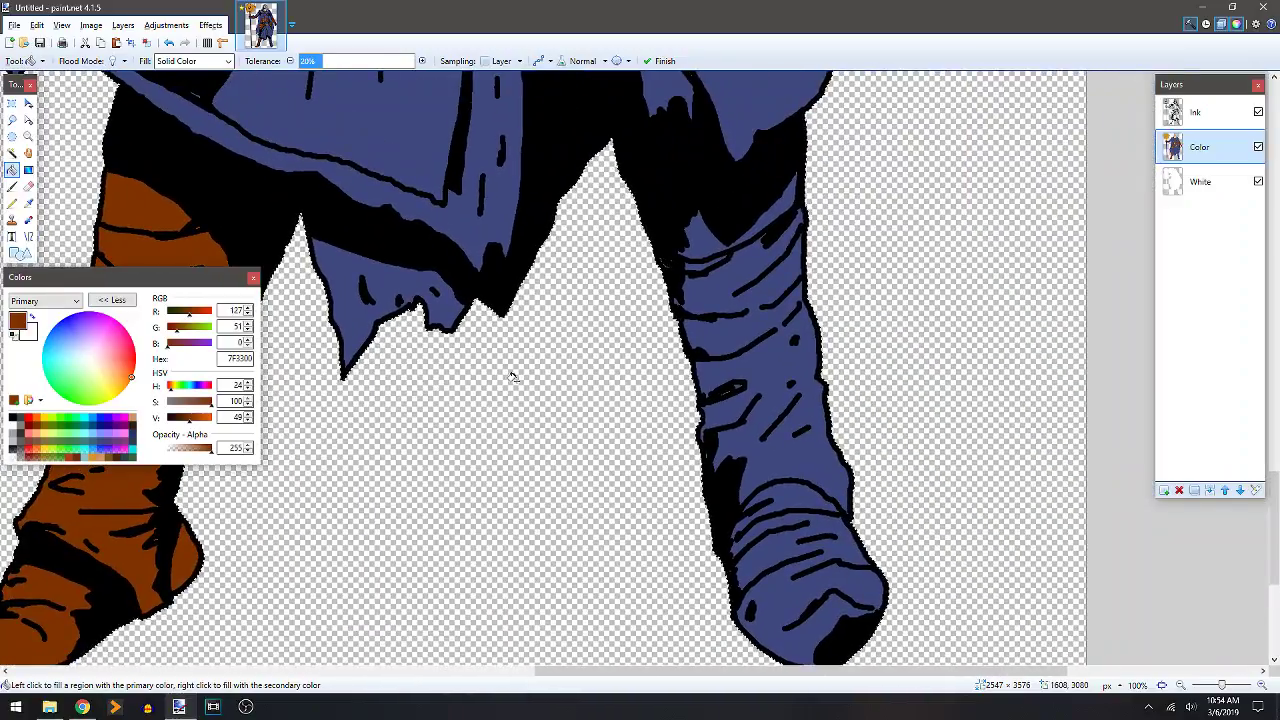
key(b)
scroll(586, 277, up, 3)
scroll(586, 277, right, 1)
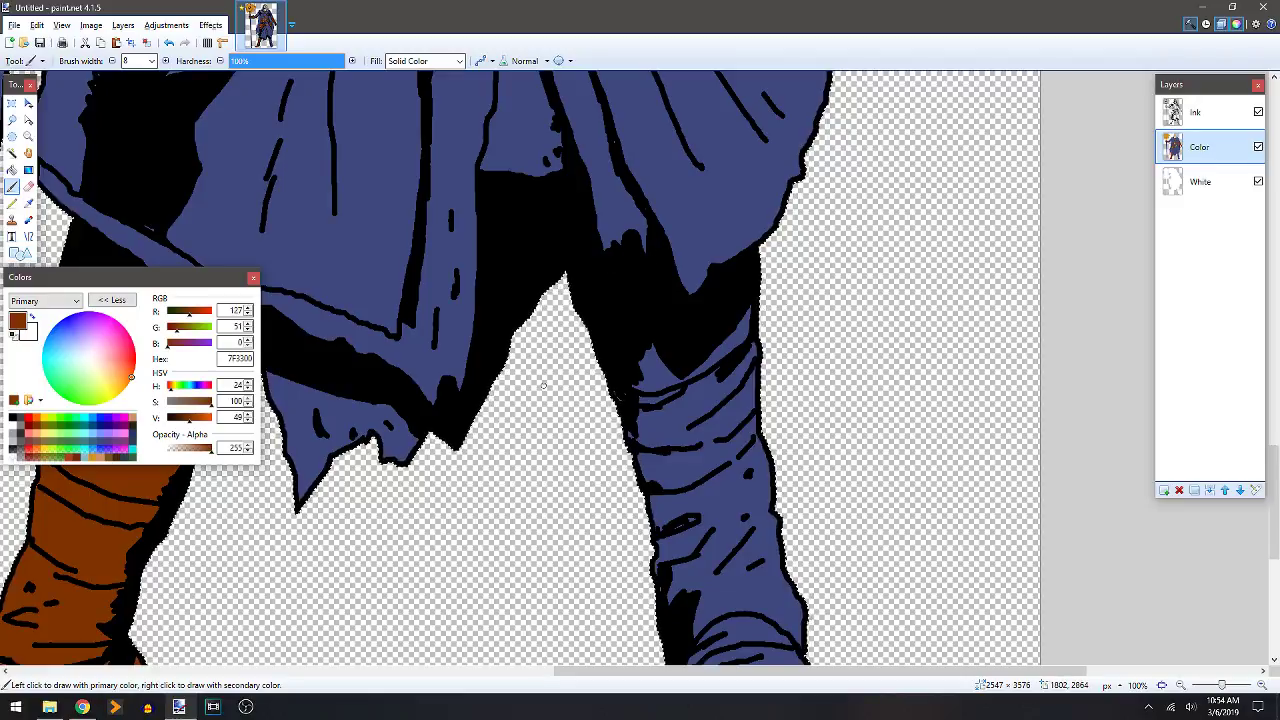
key(f)
click(725, 500)
Sample gray C0C0C0 from the beard and outline the robe's lower hem band and the inner edges of its front opening.
key(ctrl+minus)
key(ctrl+minus)
key(ctrl+minus)
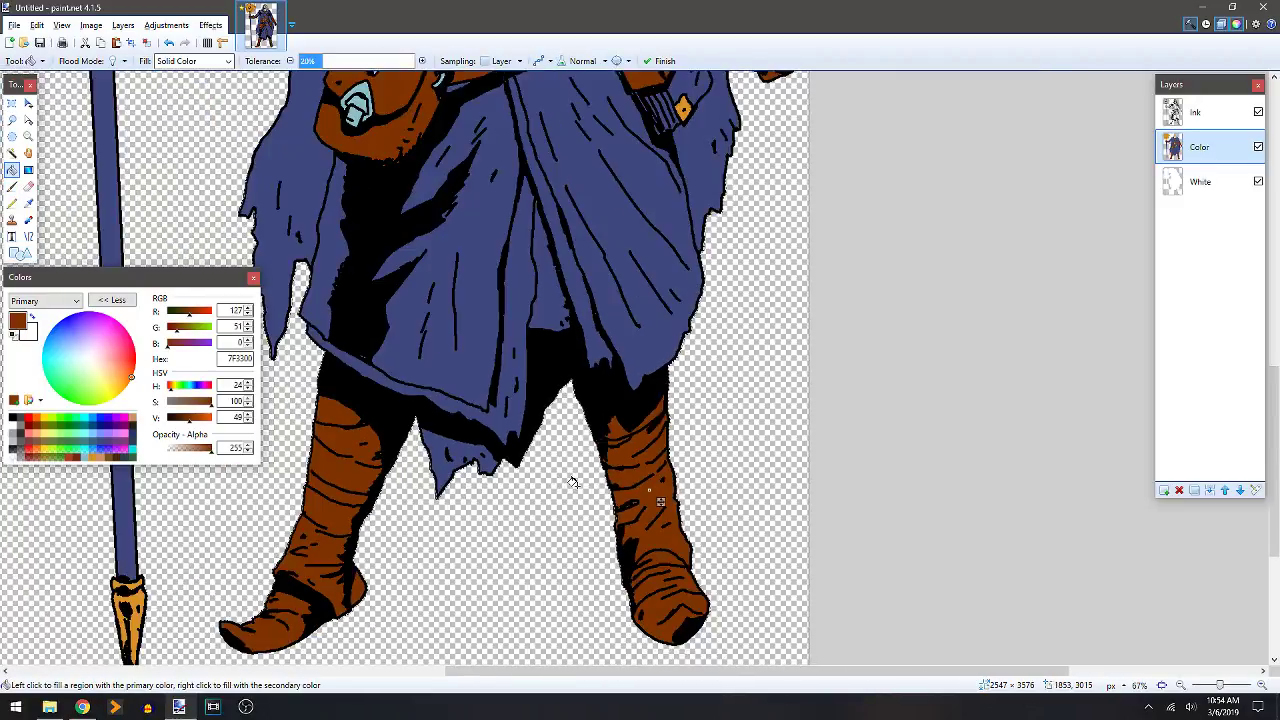
scroll(300, 222, up, 10)
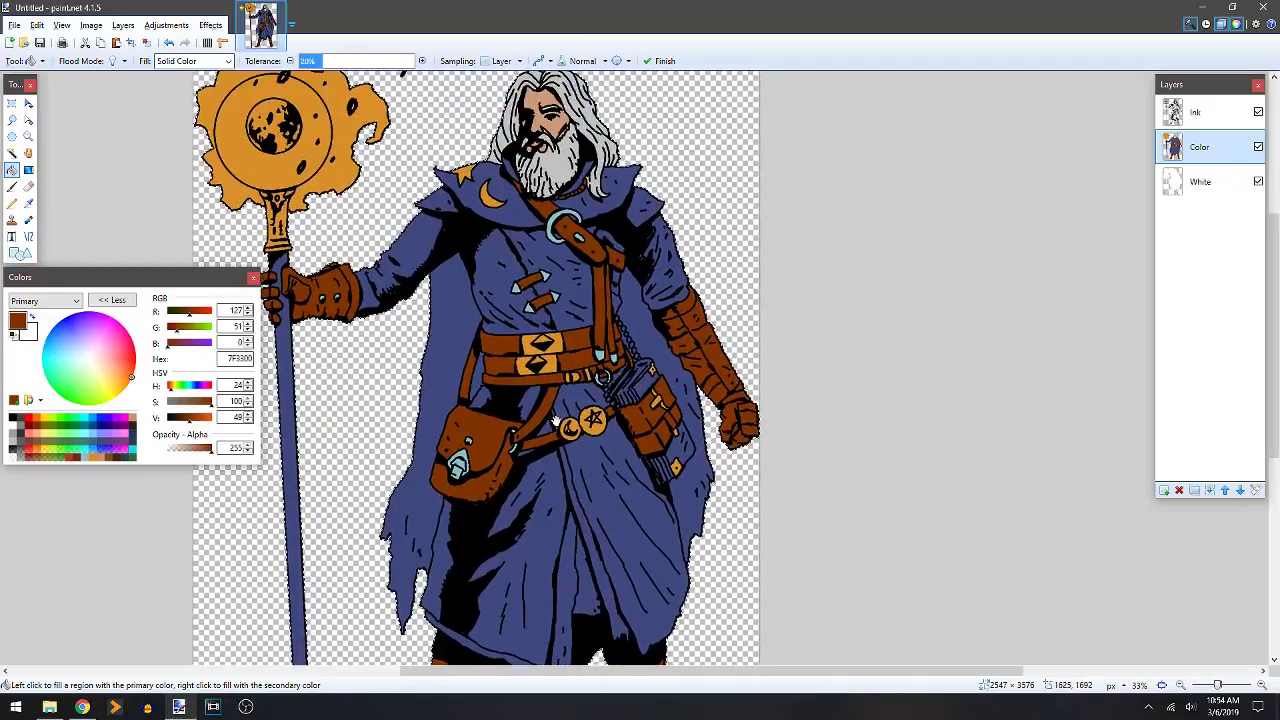
scroll(563, 354, up, 3)
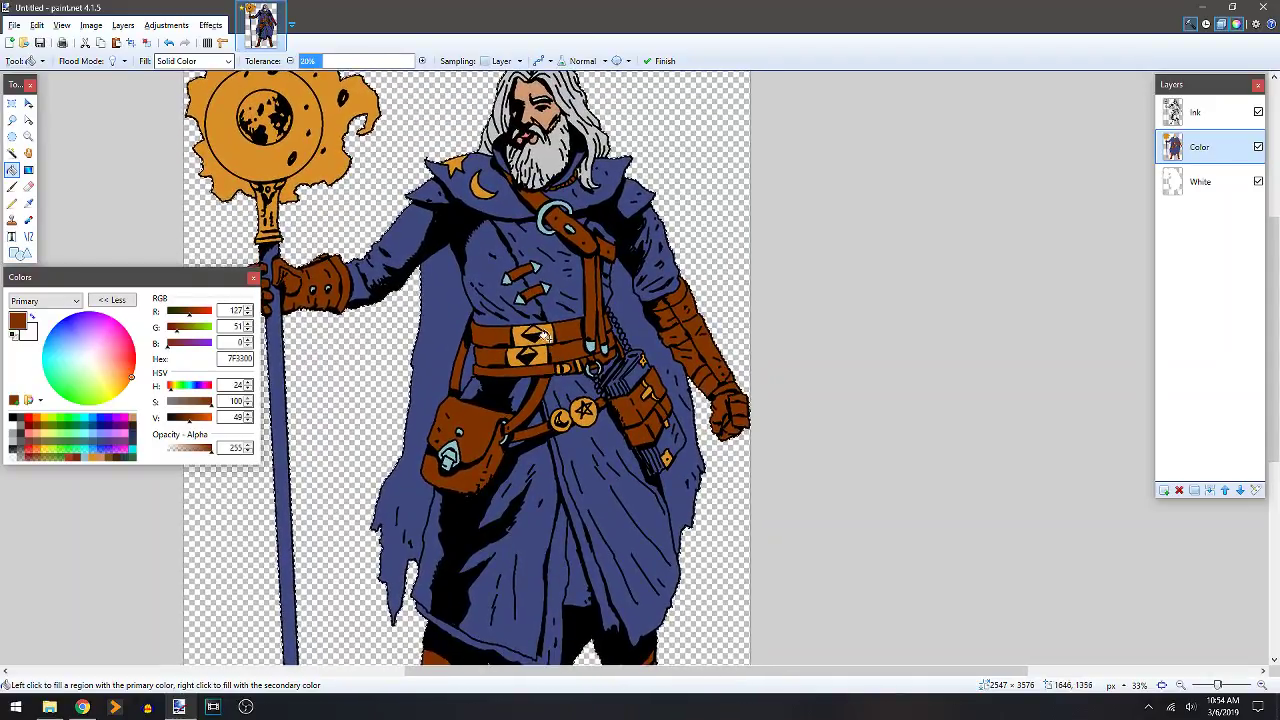
key(k)
click(520, 135)
key(b)
ctrl+scroll(556, 463, up, 3)
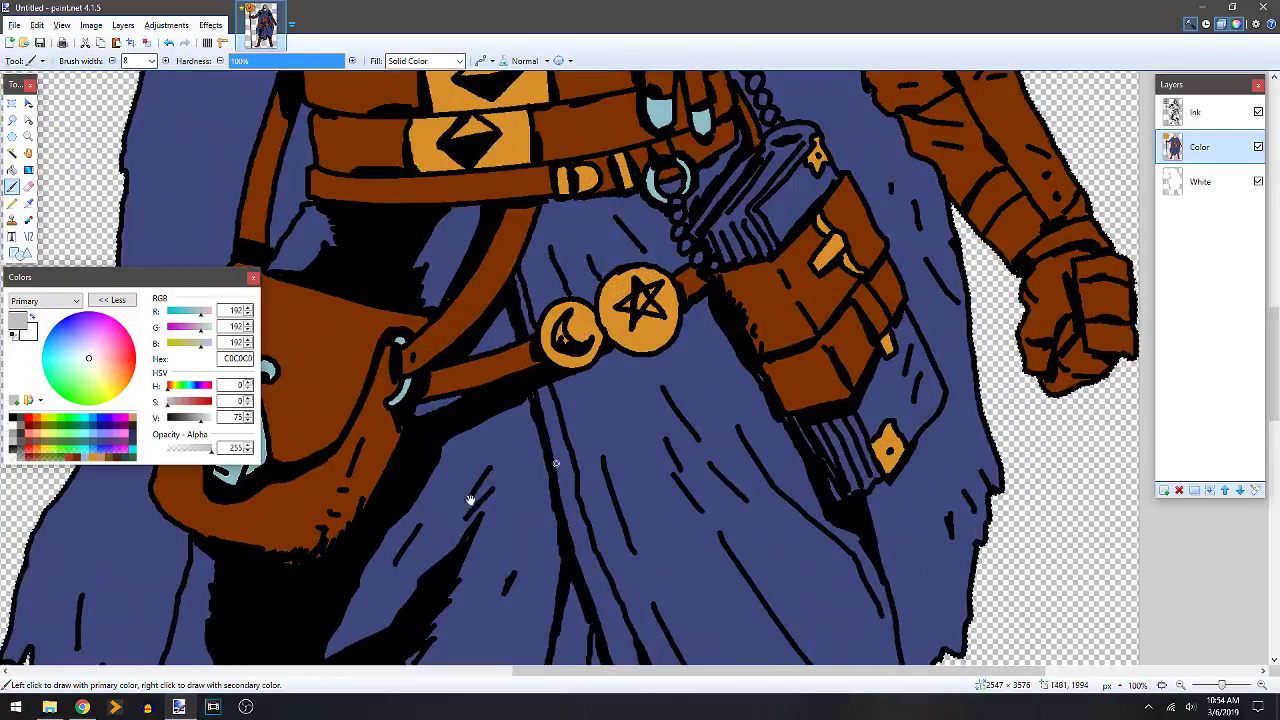
scroll(534, 328, down, 5)
scroll(560, 290, down, 4)
scroll(674, 268, left, 3)
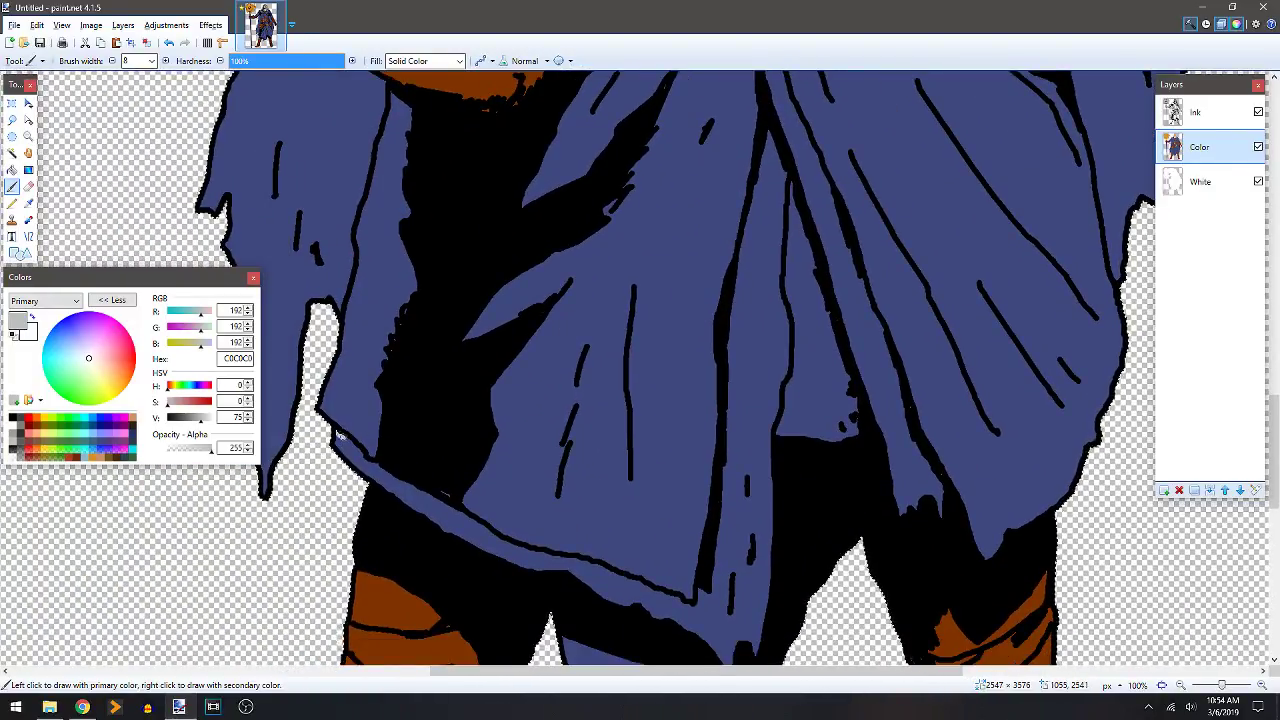
mouse_move(400, 478)
mouse_down()
mouse_move(517, 540)
mouse_move(689, 597)
mouse_up()
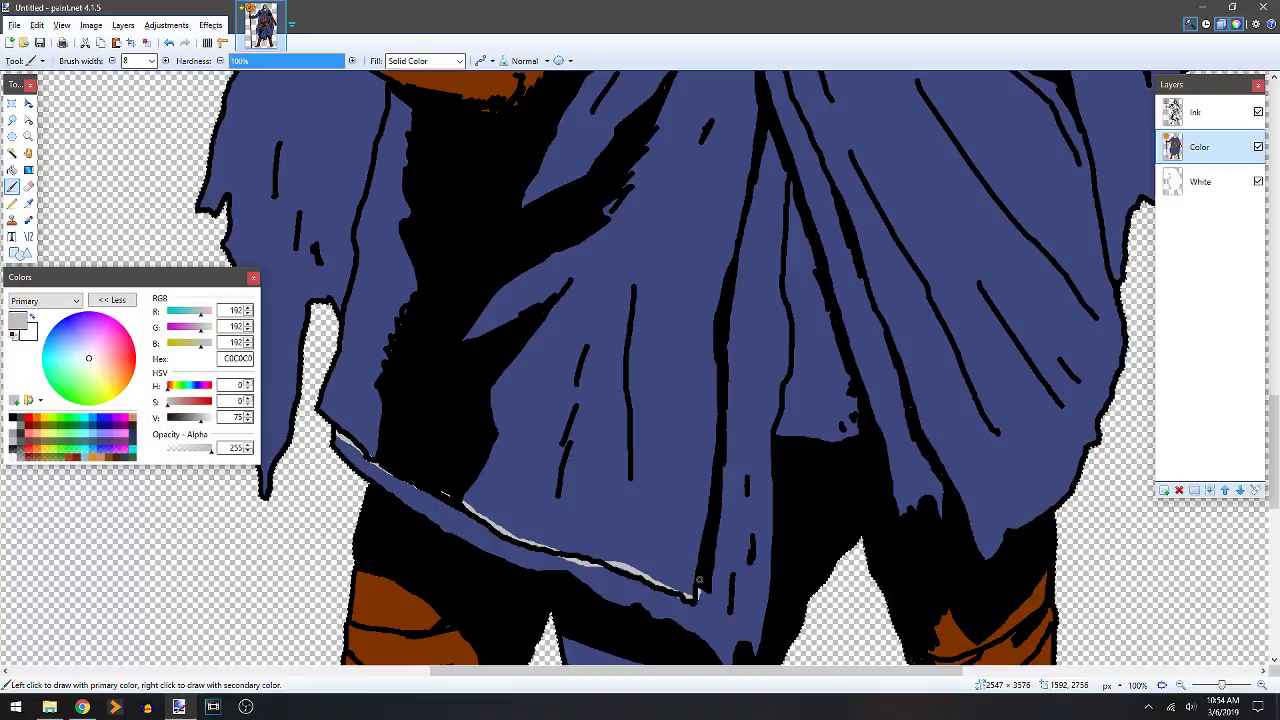
mouse_move(737, 282)
mouse_down()
mouse_move(768, 120)
mouse_move(813, 265)
mouse_up()
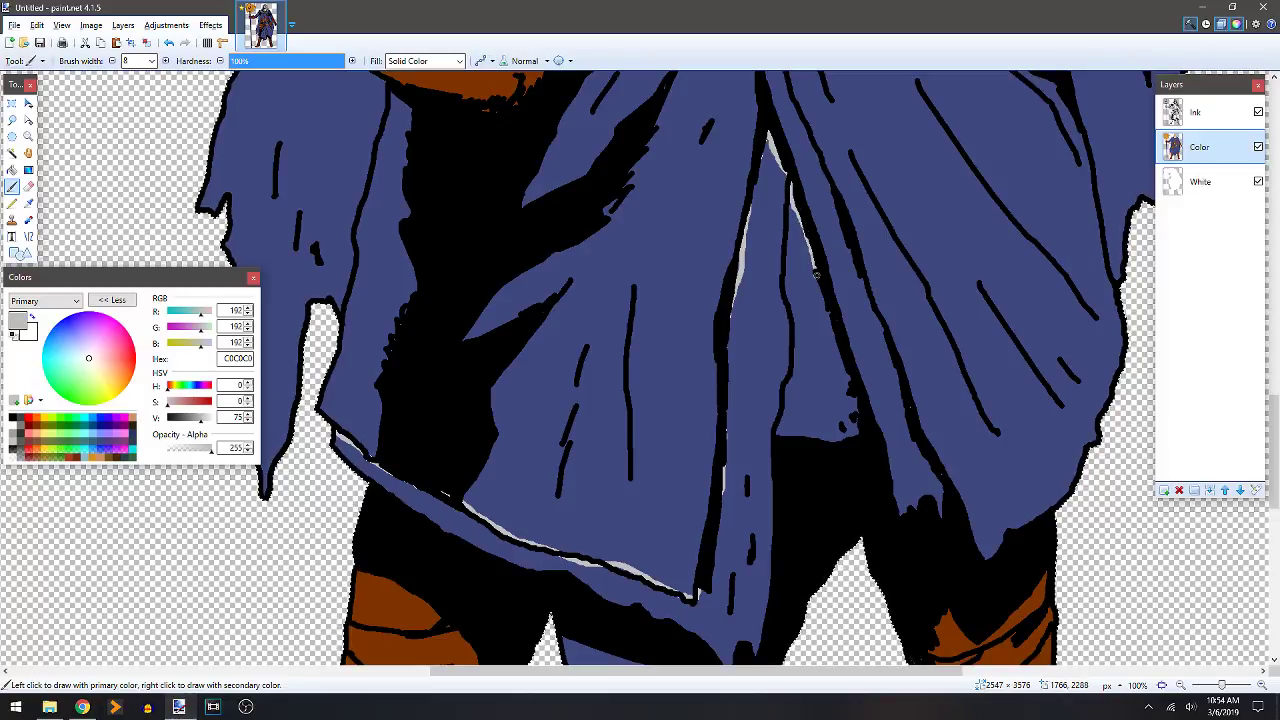
Outline the rest of the robe's front-opening trim, its ragged lower ends and the lower edge of the hem band in gray C0C0C0.
drag(920, 229, 760, 337)
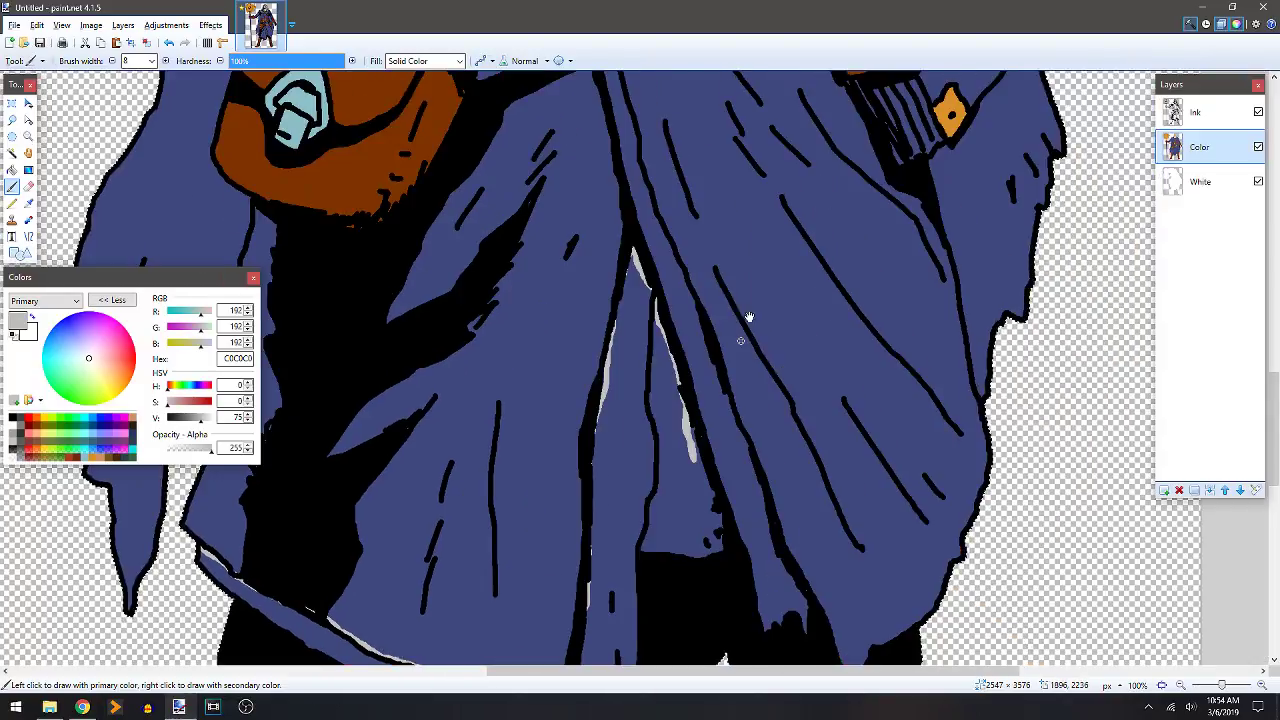
drag(630, 258, 634, 337)
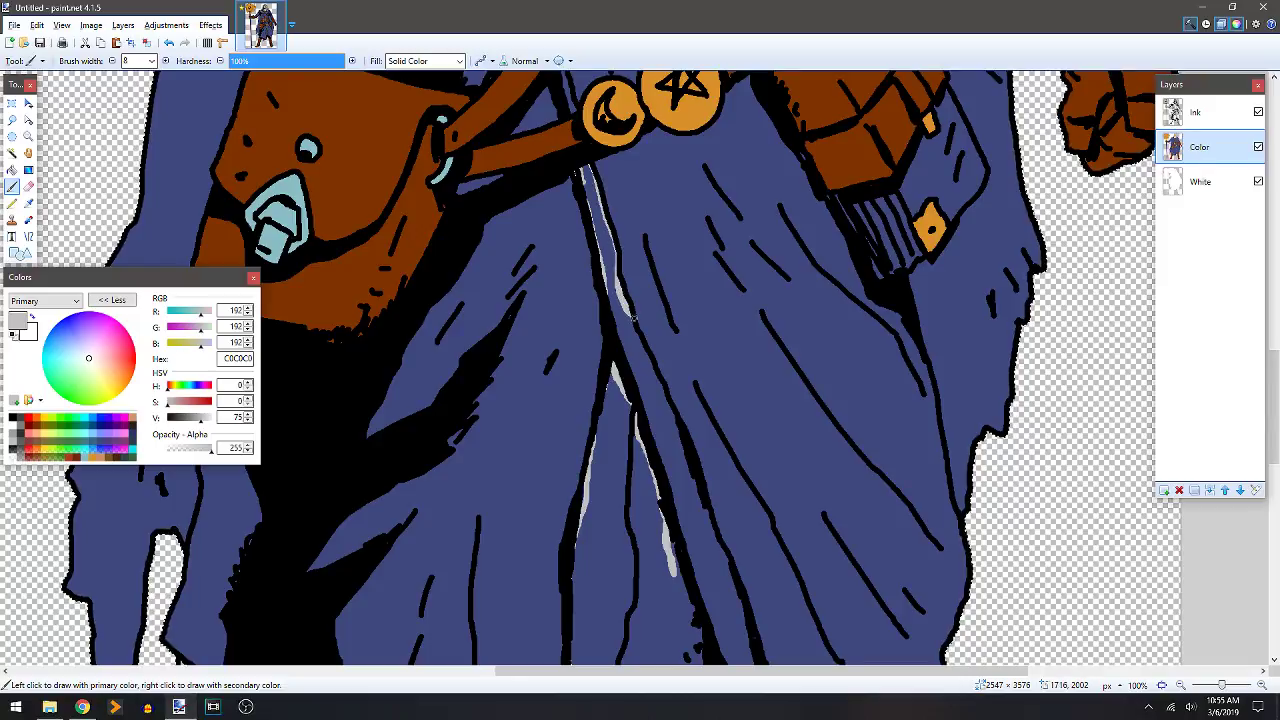
drag(731, 457, 711, 216)
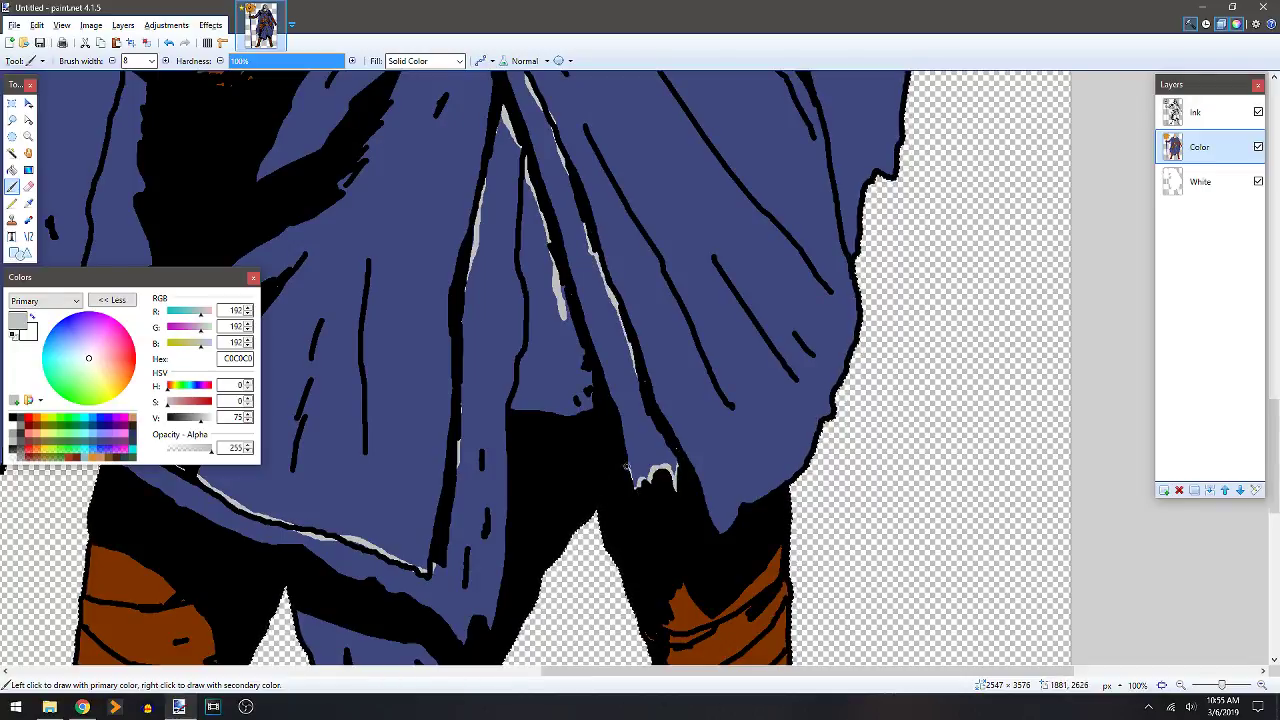
drag(568, 404, 556, 413)
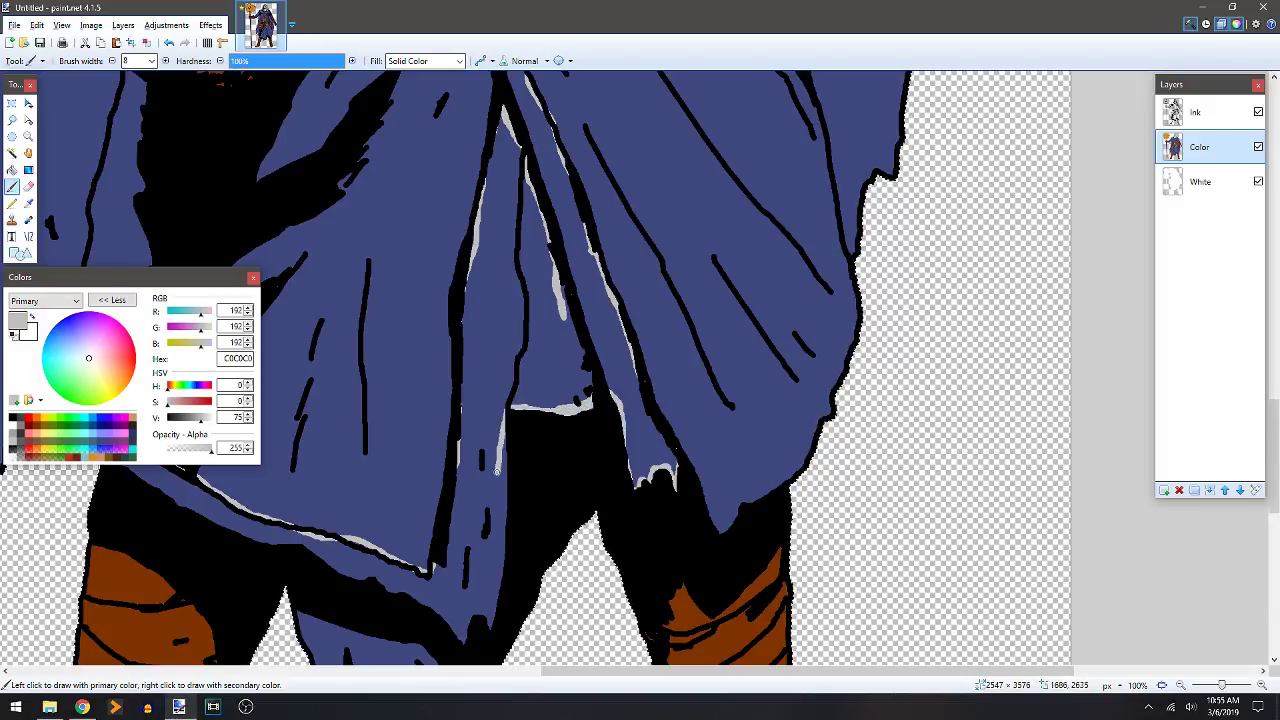
drag(502, 466, 502, 511)
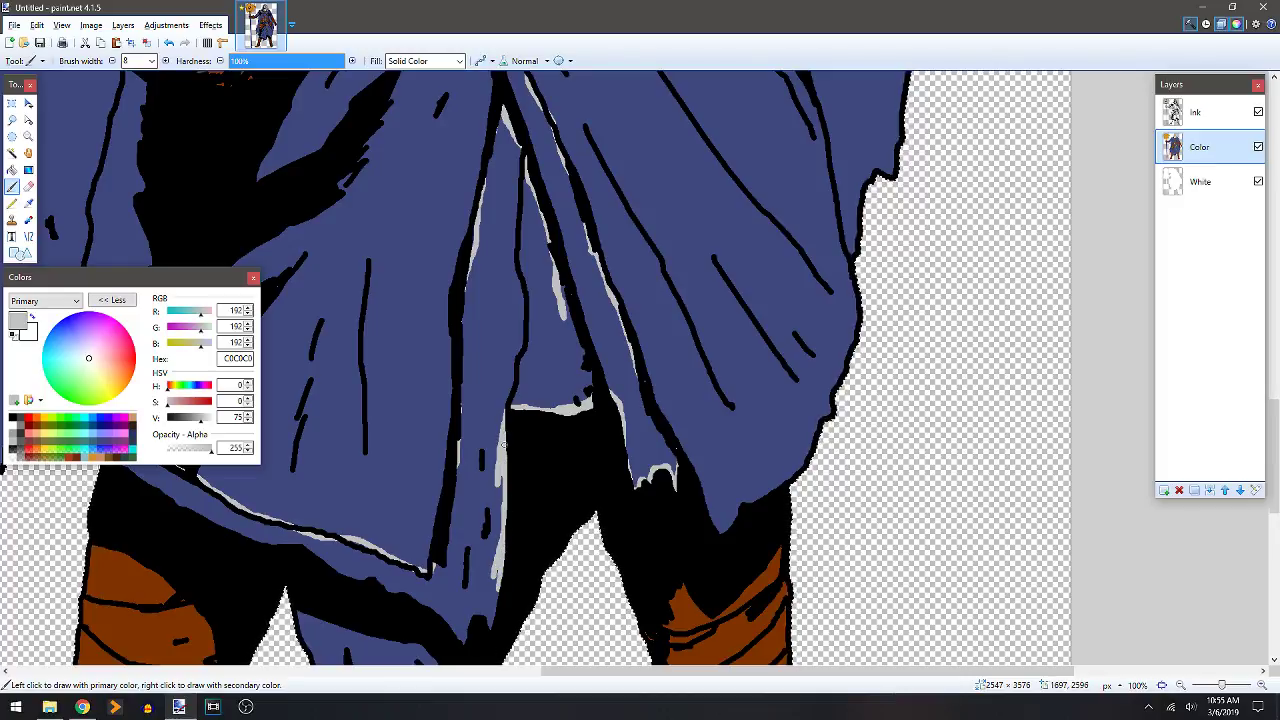
scroll(502, 447, down, 2)
scroll(502, 447, left, 1)
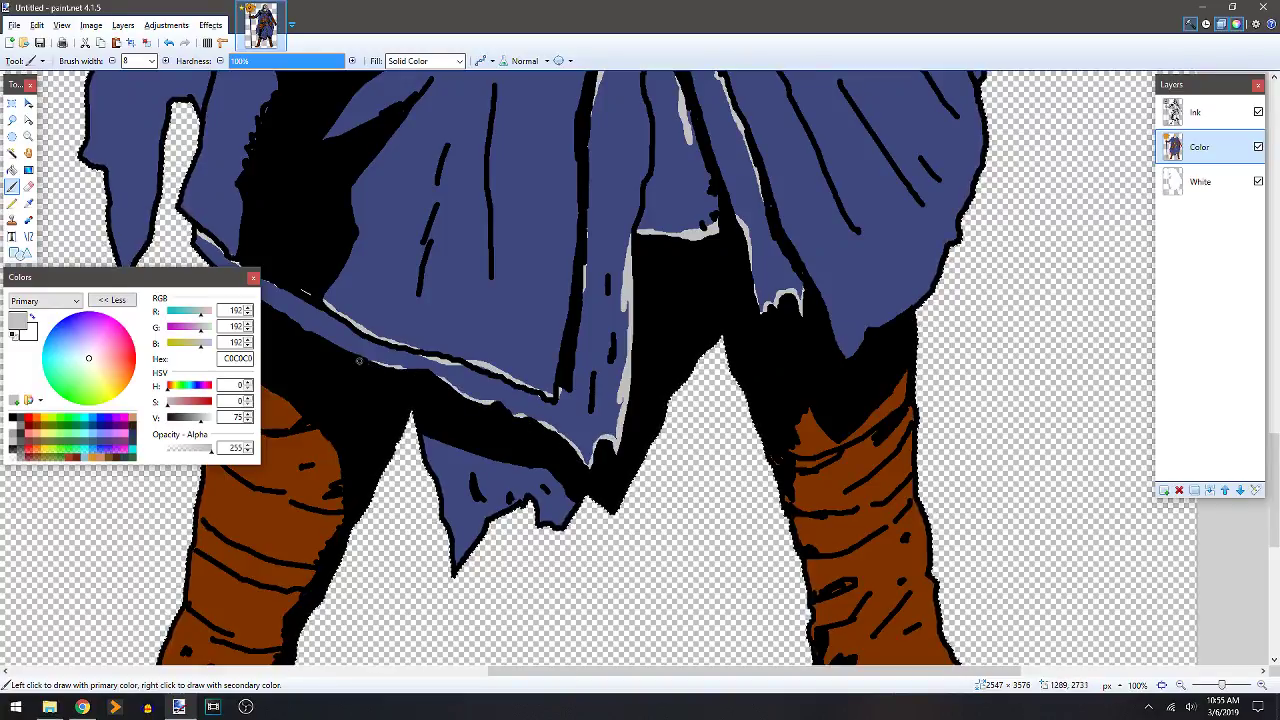
drag(427, 374, 706, 408)
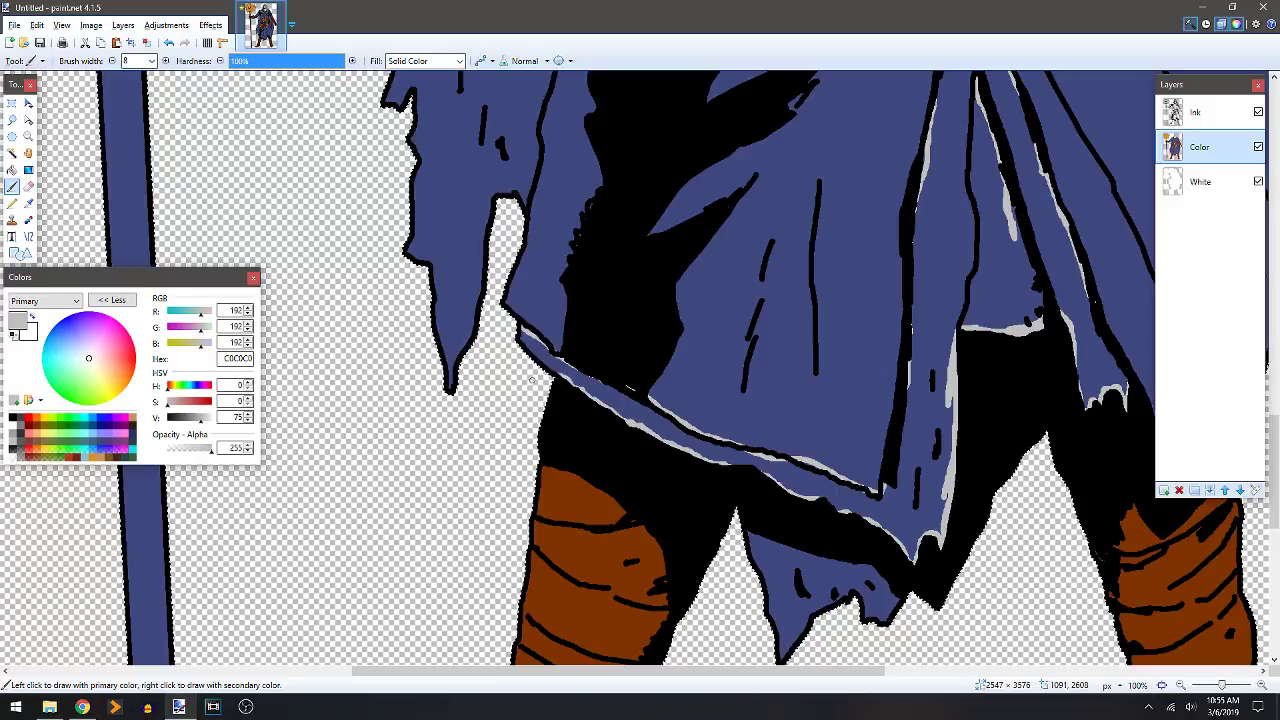
Fill the robe's hem band, front-opening trim and inner cloth panel with gray C0C0C0 and touch up the remaining gaps.
key(f)
click(990, 316)
mouse_move(991, 314)
mouse_down()
mouse_move(717, 380)
mouse_move(679, 445)
mouse_up()
key(b)
key(k)
click(425, 477)
scroll(425, 477, up, 2)
drag(426, 474, 777, 335)
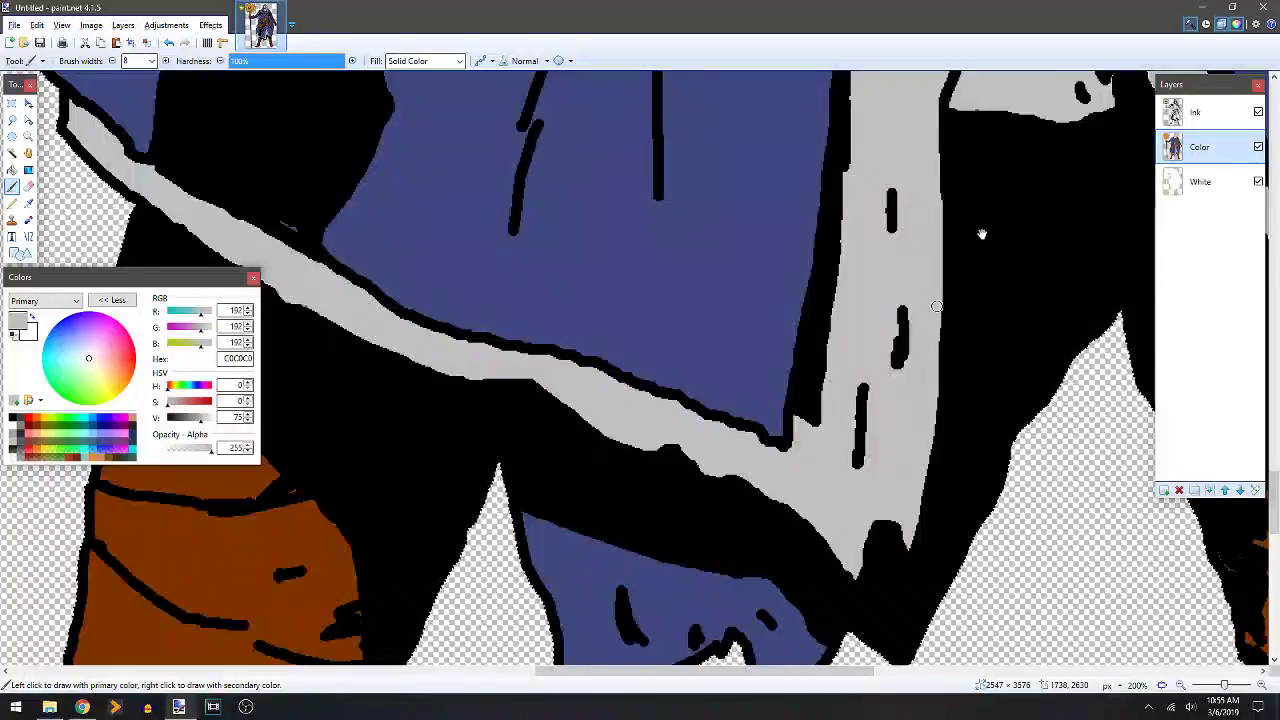
mouse_move(980, 229)
mouse_down()
mouse_move(714, 411)
mouse_move(606, 334)
mouse_move(578, 420)
mouse_move(620, 346)
mouse_move(634, 269)
mouse_move(523, 369)
mouse_move(472, 332)
mouse_up()
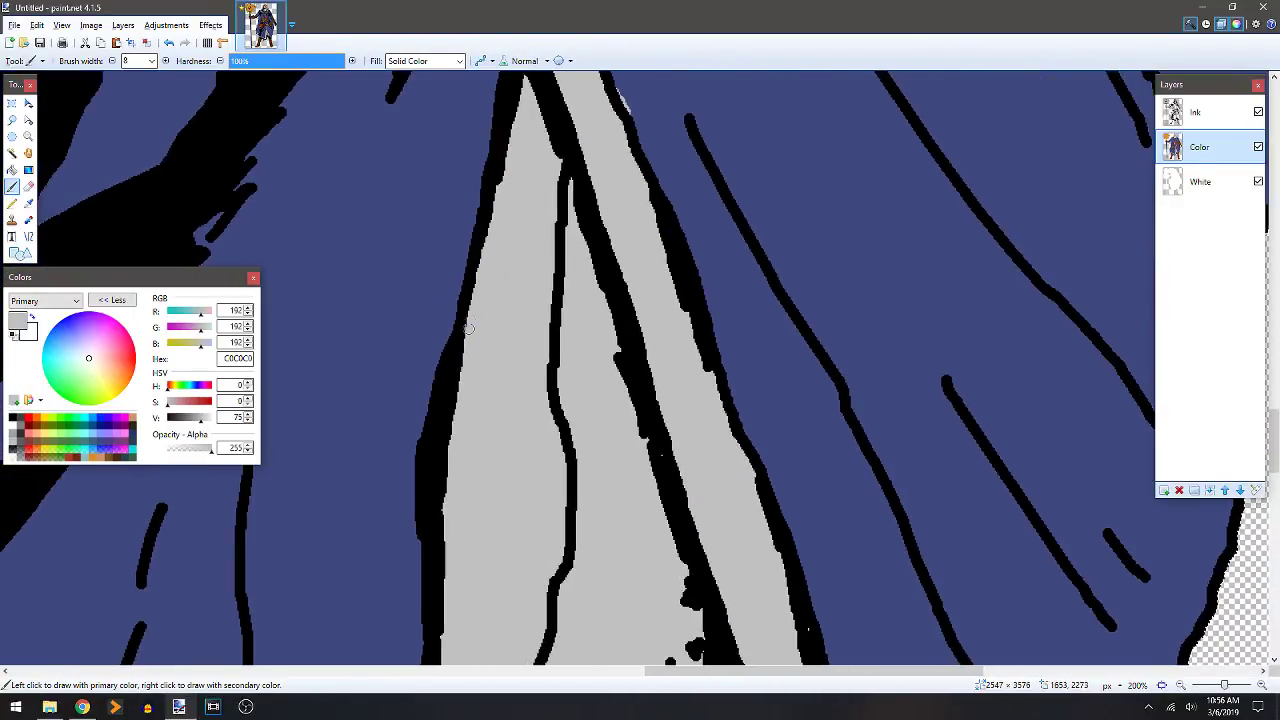
Sample blue 3F497F from the robe and clean up the robe edge along the upper part of the gray trim.
mouse_move(552, 151)
mouse_down()
mouse_move(566, 300)
mouse_move(723, 388)
mouse_up()
key(k)
click(811, 329)
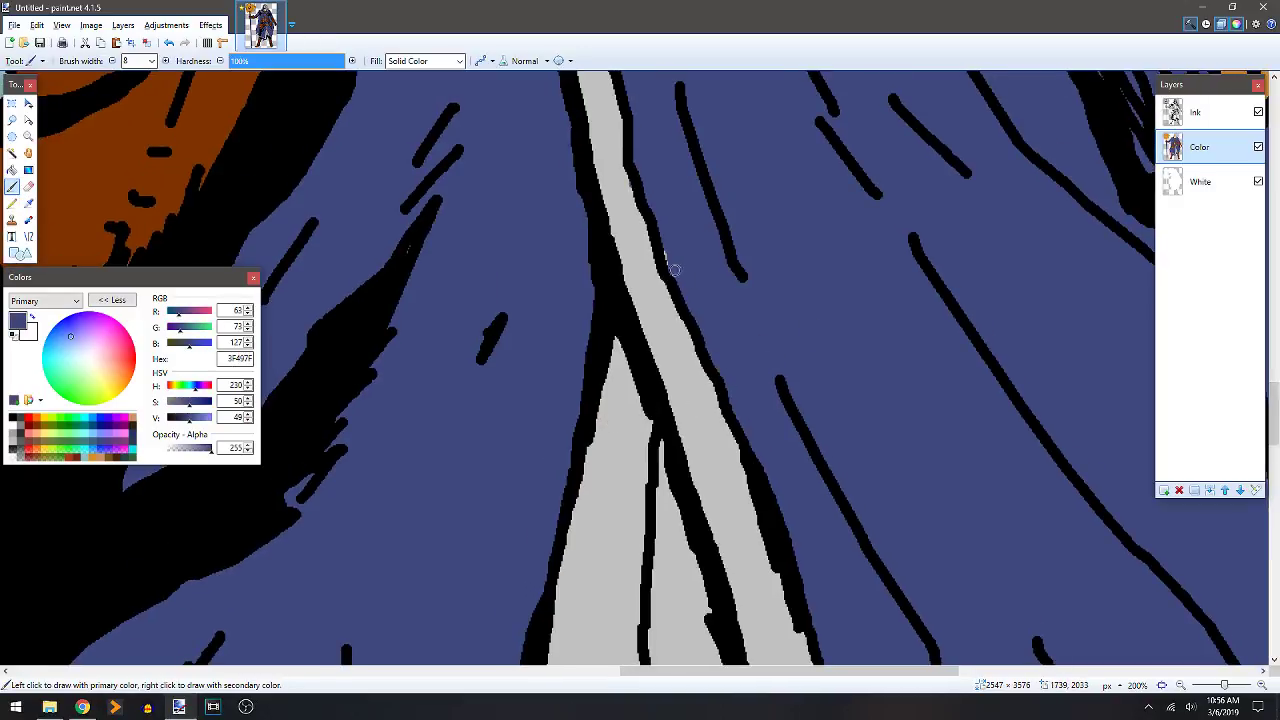
scroll(670, 198, up, 6)
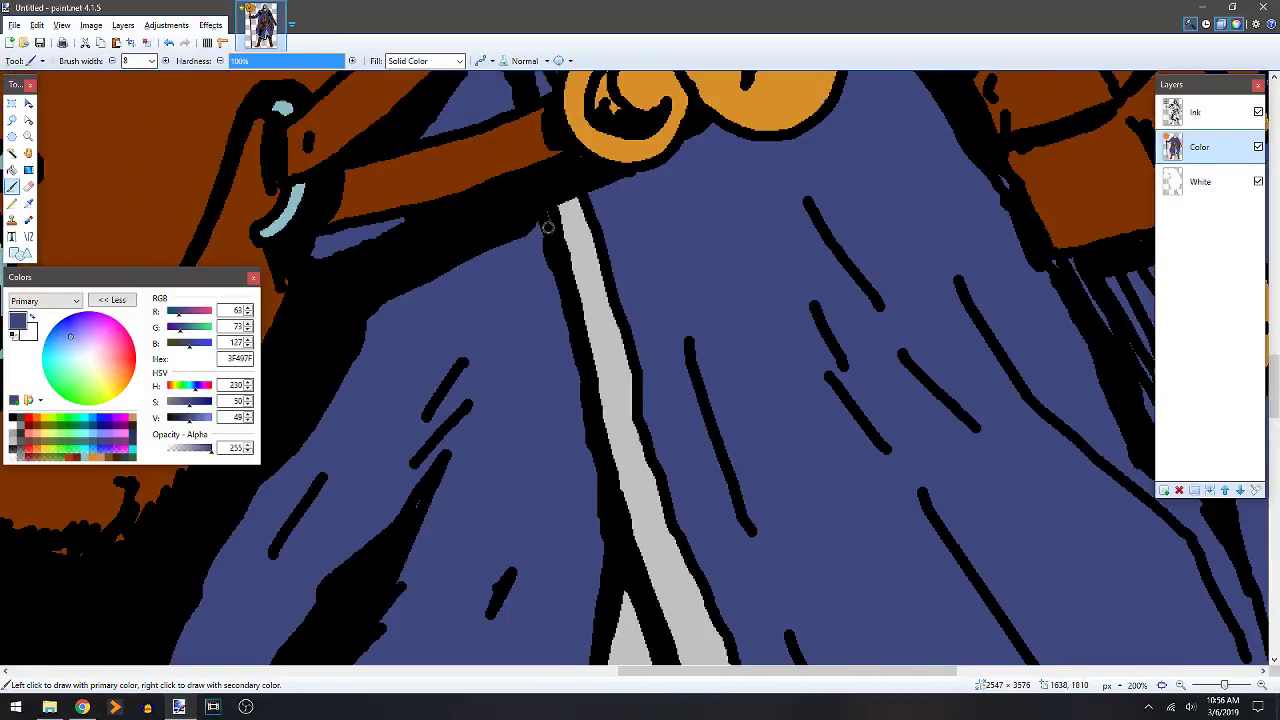
drag(545, 230, 558, 358)
Sample gray C0C0C0 from the trim and paint the short trim strip between the straps beside the moon medallion.
key(k)
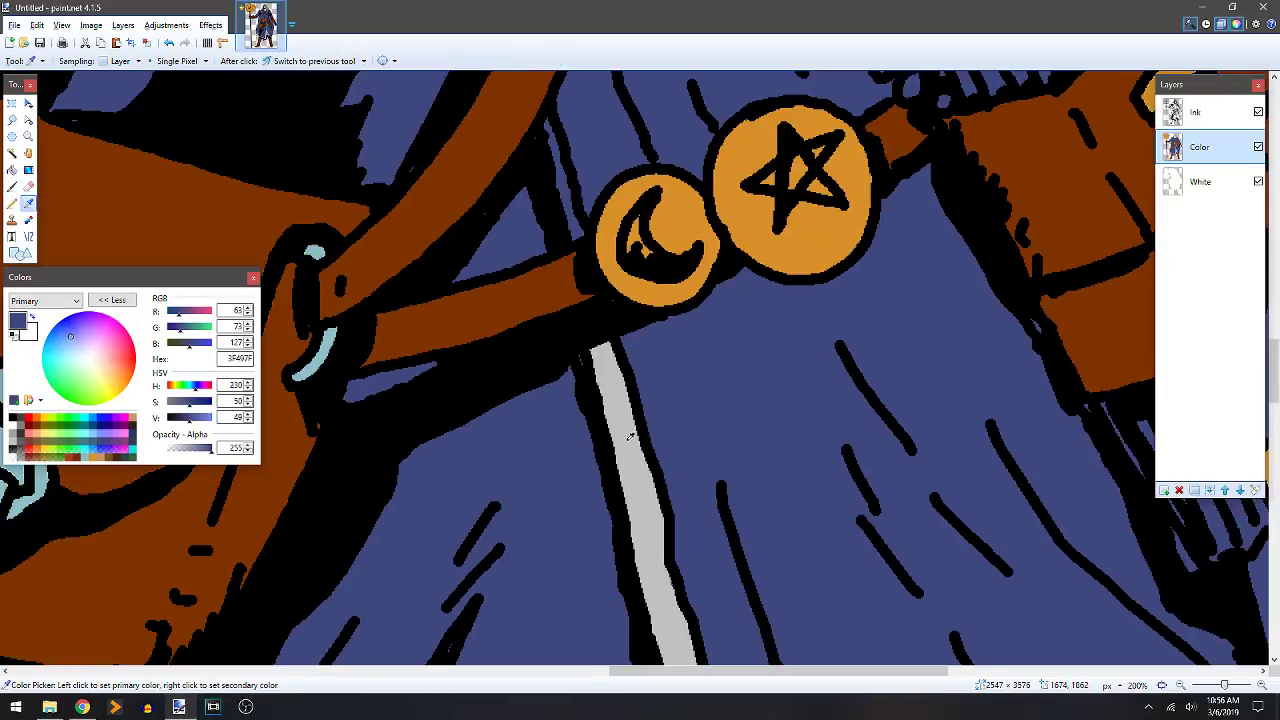
click(613, 432)
mouse_move(565, 198)
mouse_down()
mouse_move(580, 232)
mouse_move(548, 131)
mouse_up()
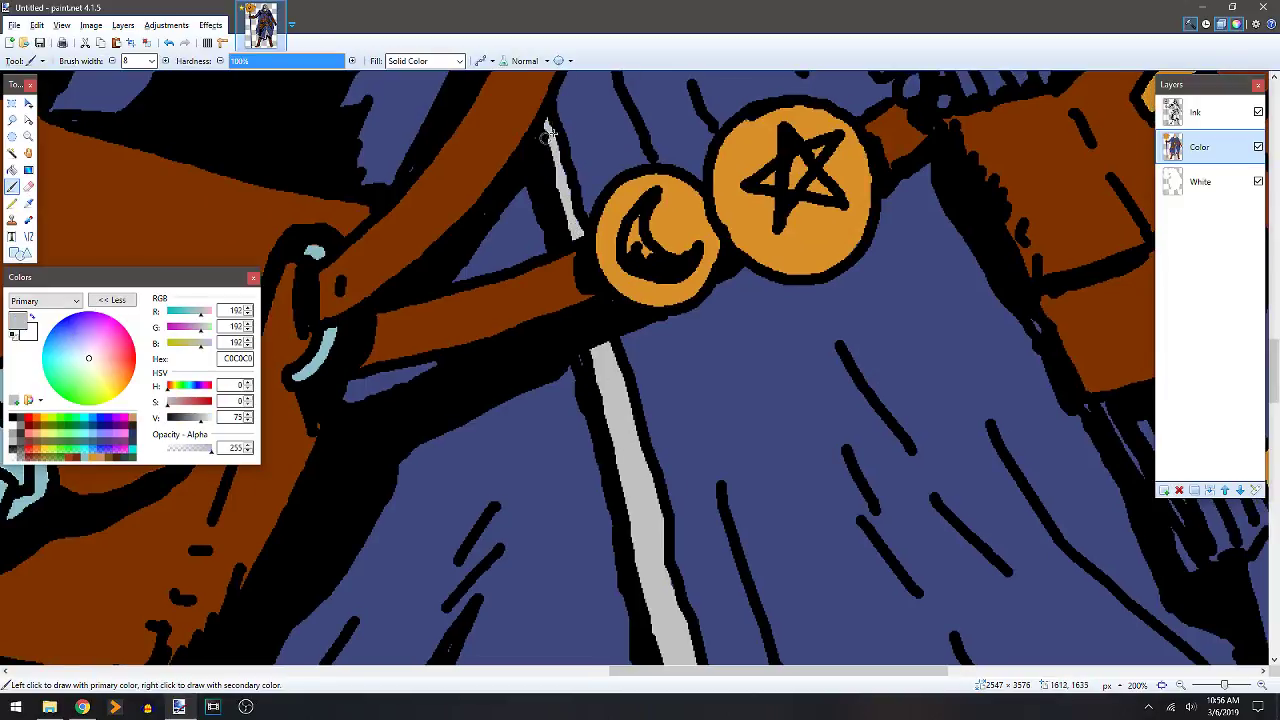
Outline the inner cloth panel inside the robe's front opening and fill it with pale yellow FFE97F.
scroll(680, 380, up, 3)
scroll(651, 249, down, 1)
scroll(640, 246, down, 3)
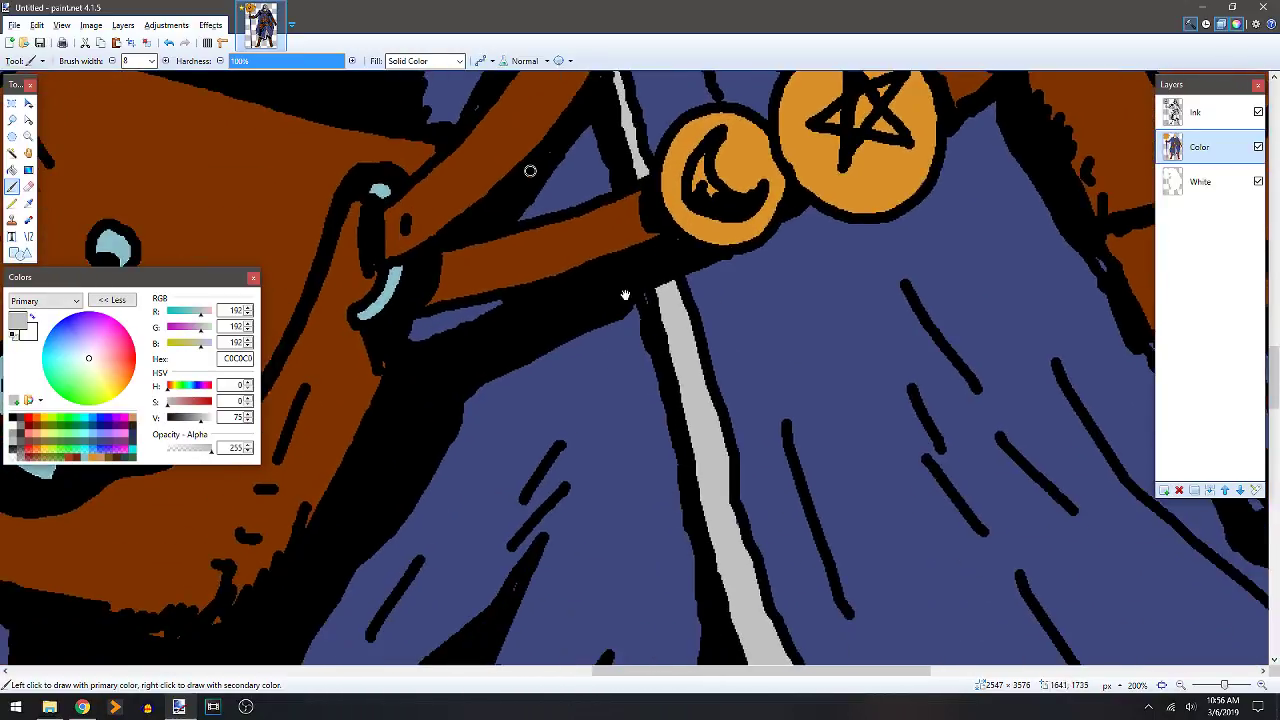
scroll(640, 246, down, 10)
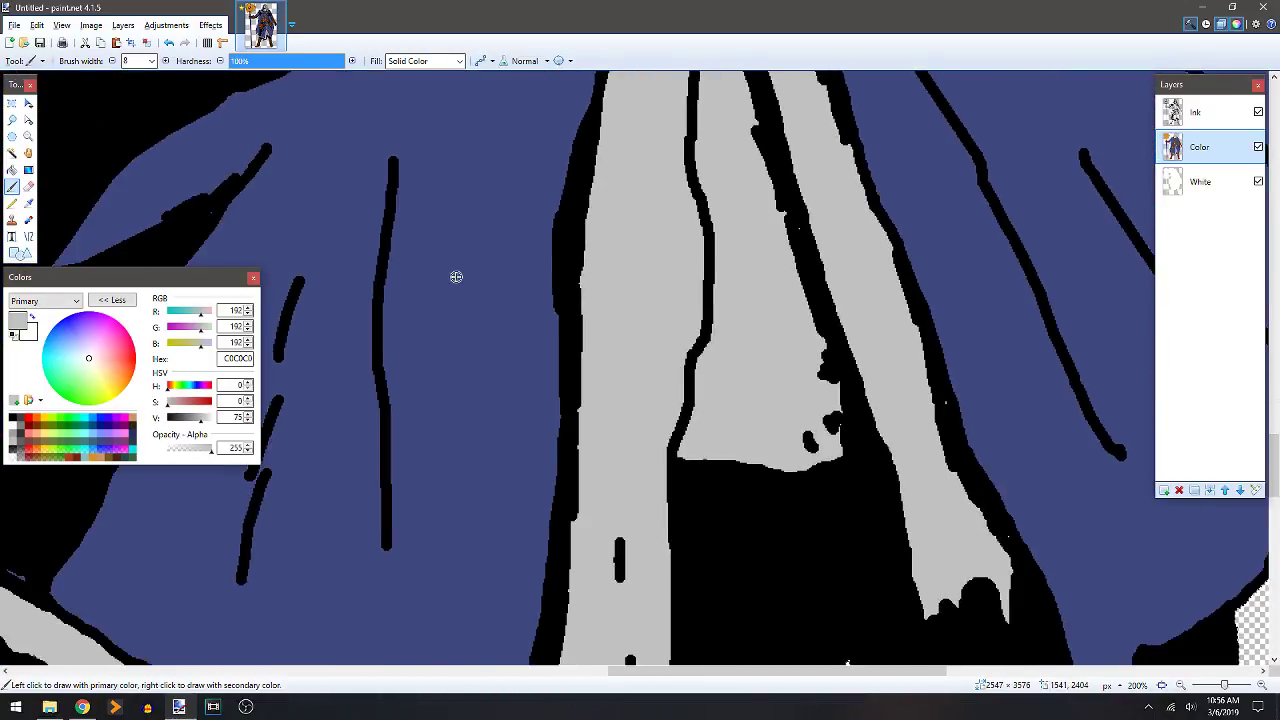
scroll(456, 277, down, 2)
scroll(456, 277, up, 3)
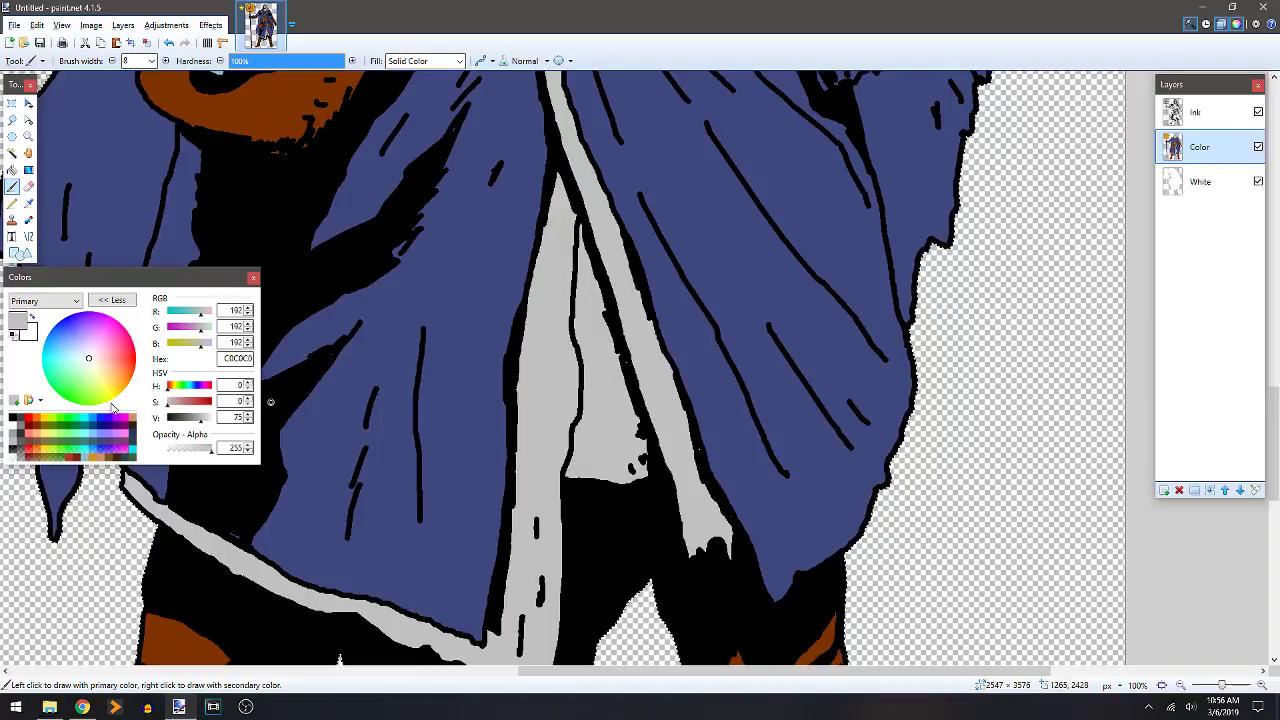
click(47, 436)
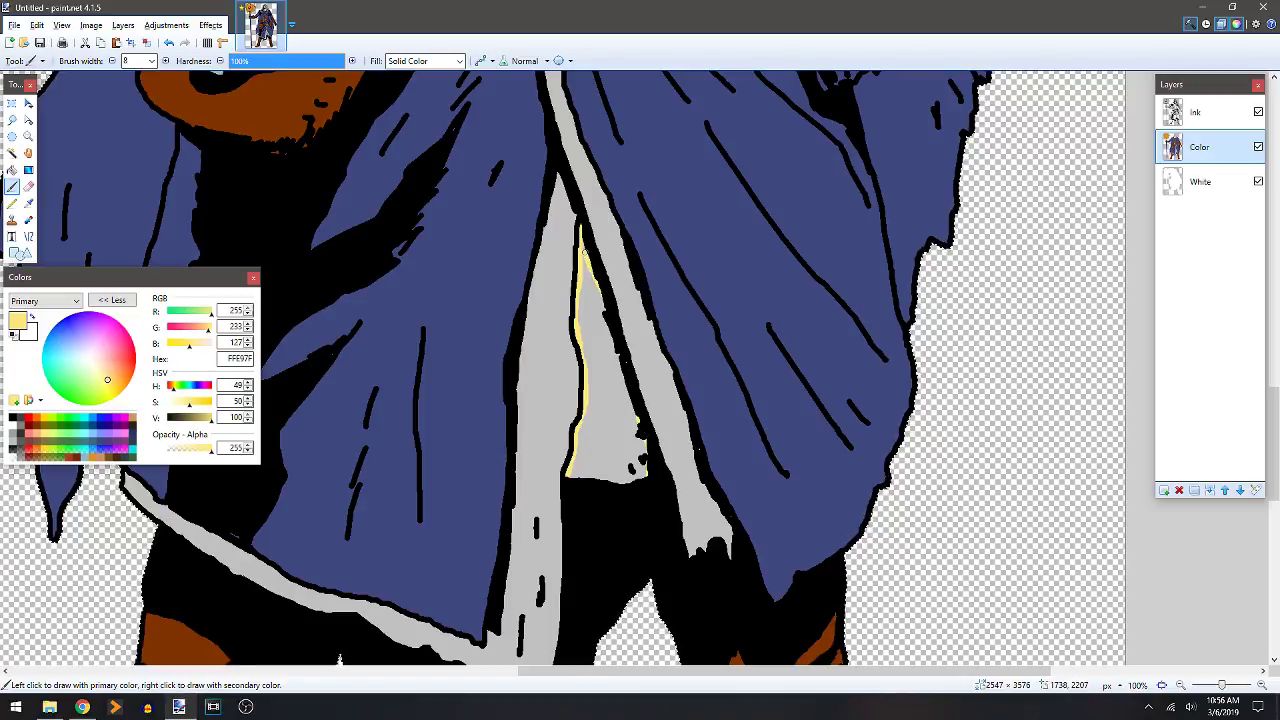
key(f)
click(608, 371)
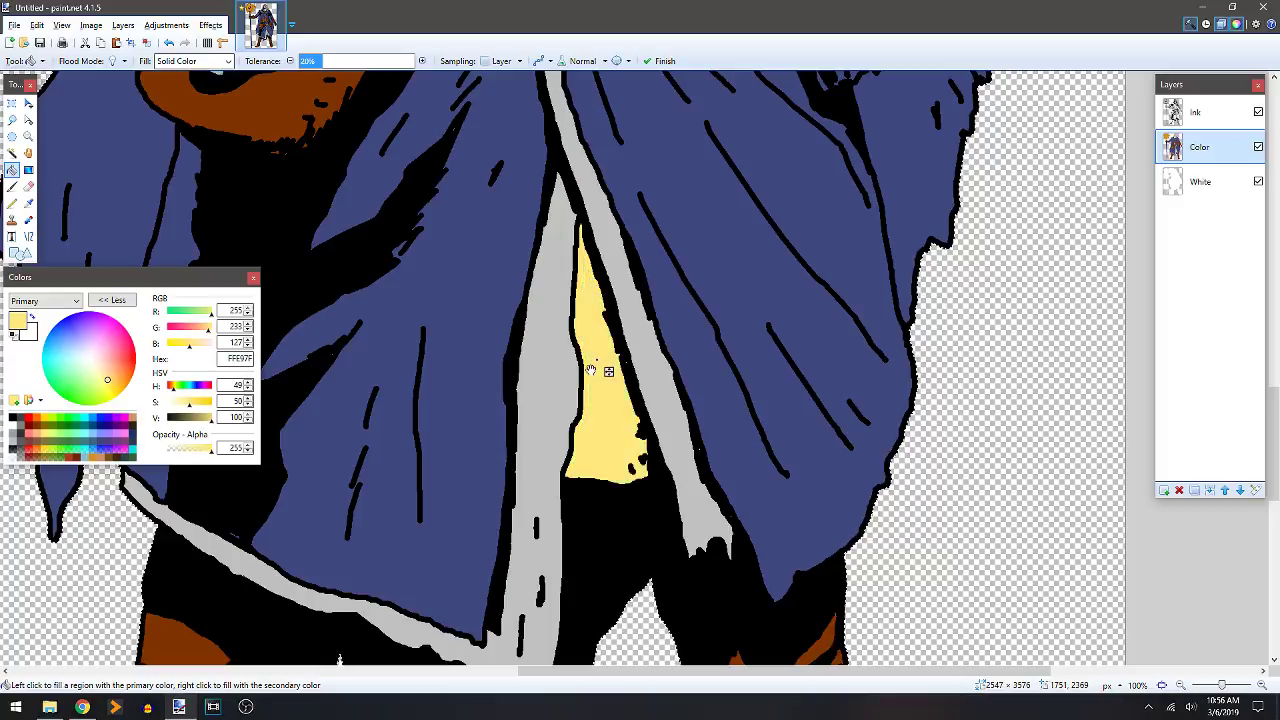
key(b)
Try pale yellow FFE97F on the crescent moon of the shoulder cape and undo the fill.
scroll(714, 300, up, 10)
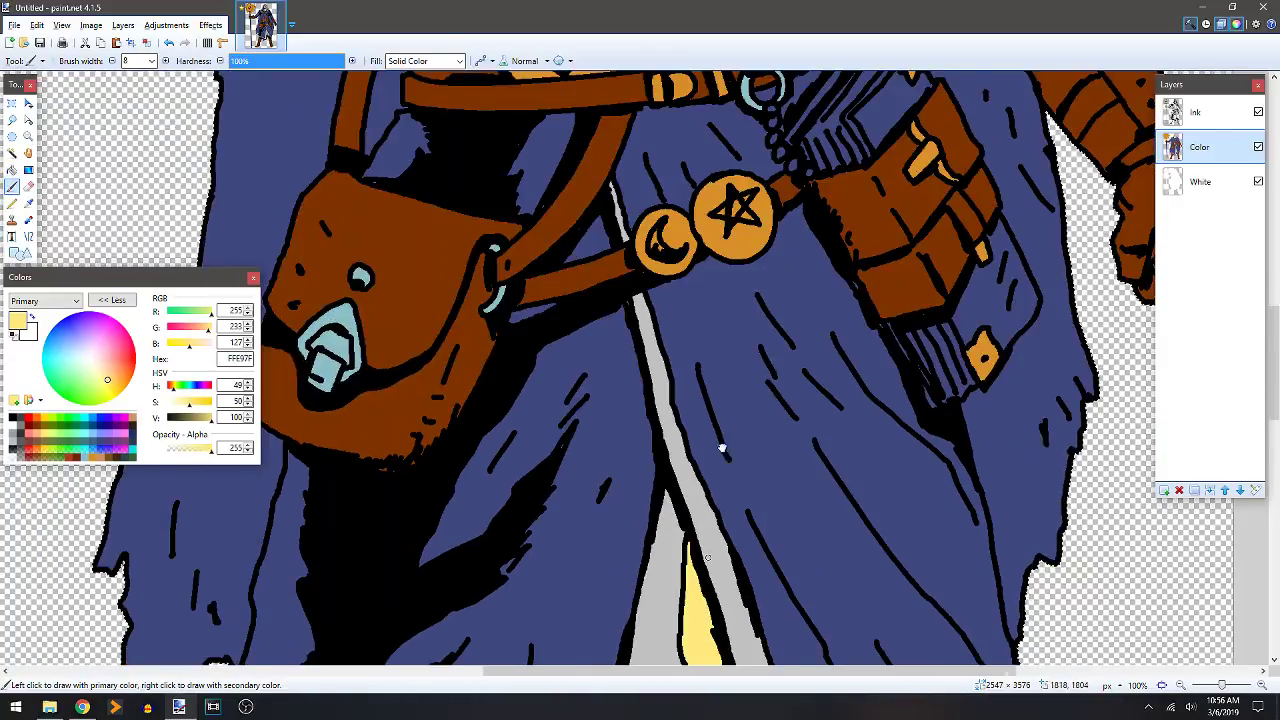
scroll(708, 505, up, 8)
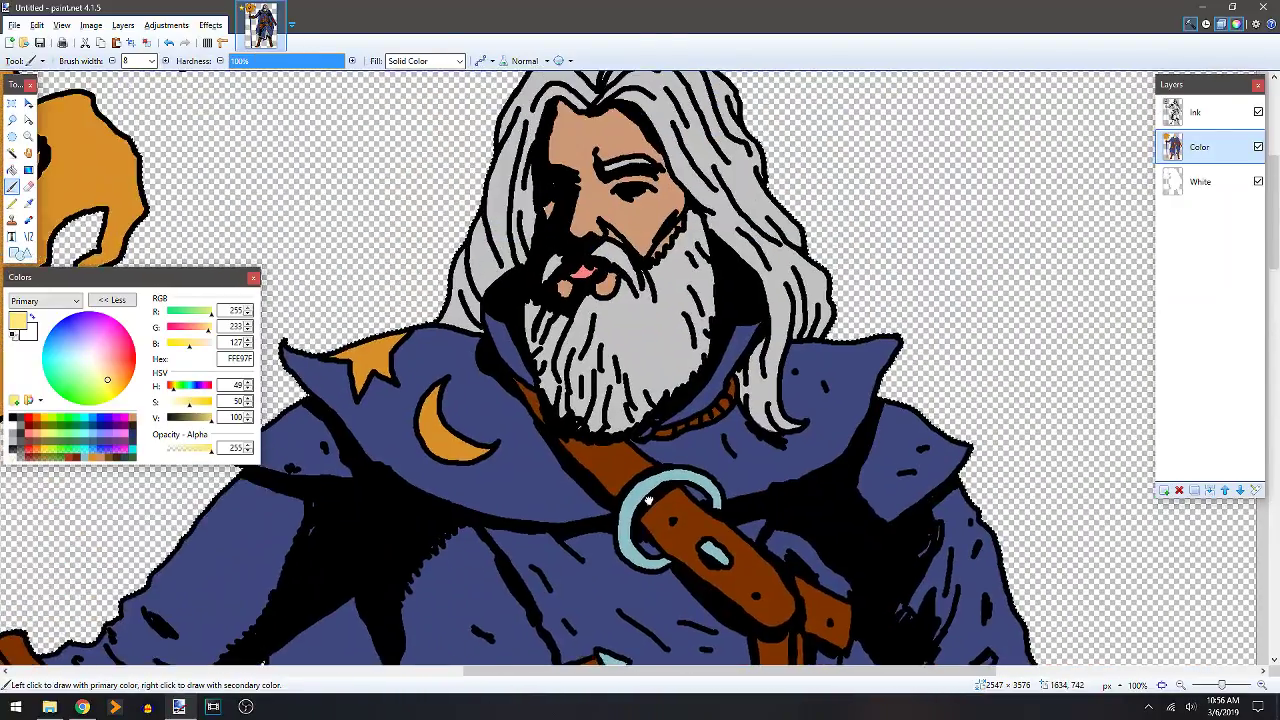
scroll(634, 419, down, 5)
scroll(560, 320, up, 1)
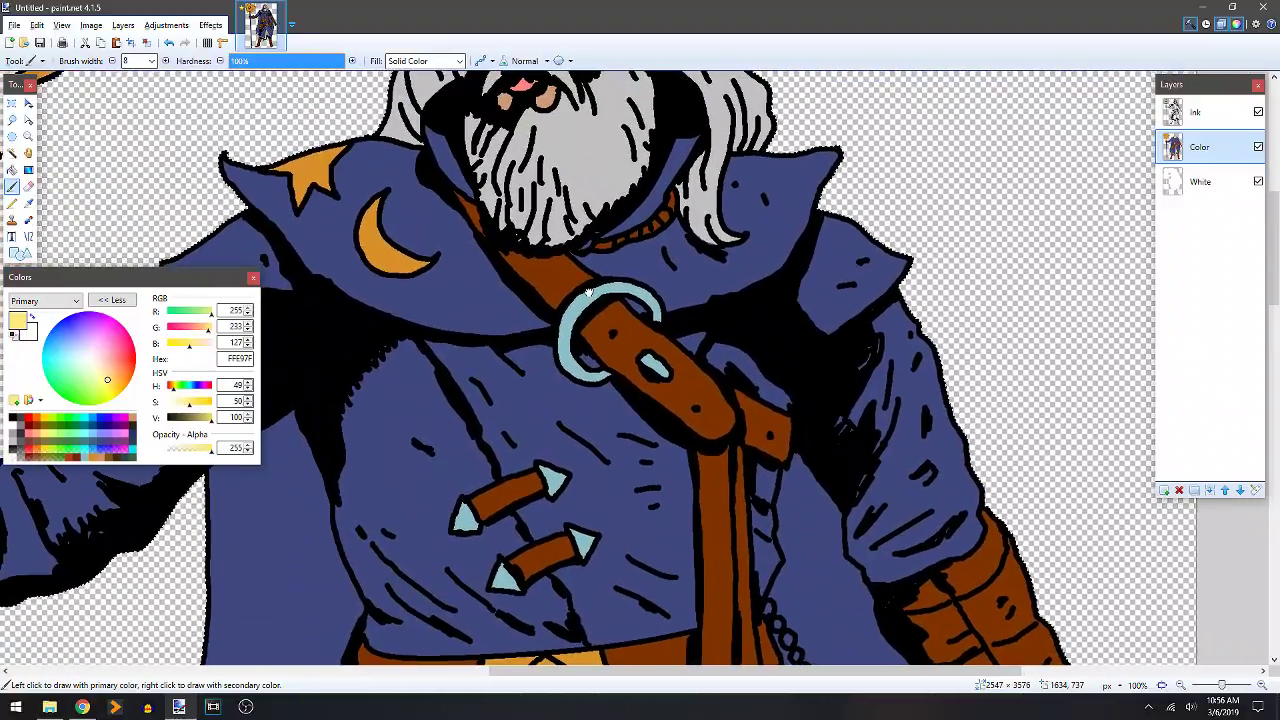
key(f)
click(393, 261)
key(ctrl+z)
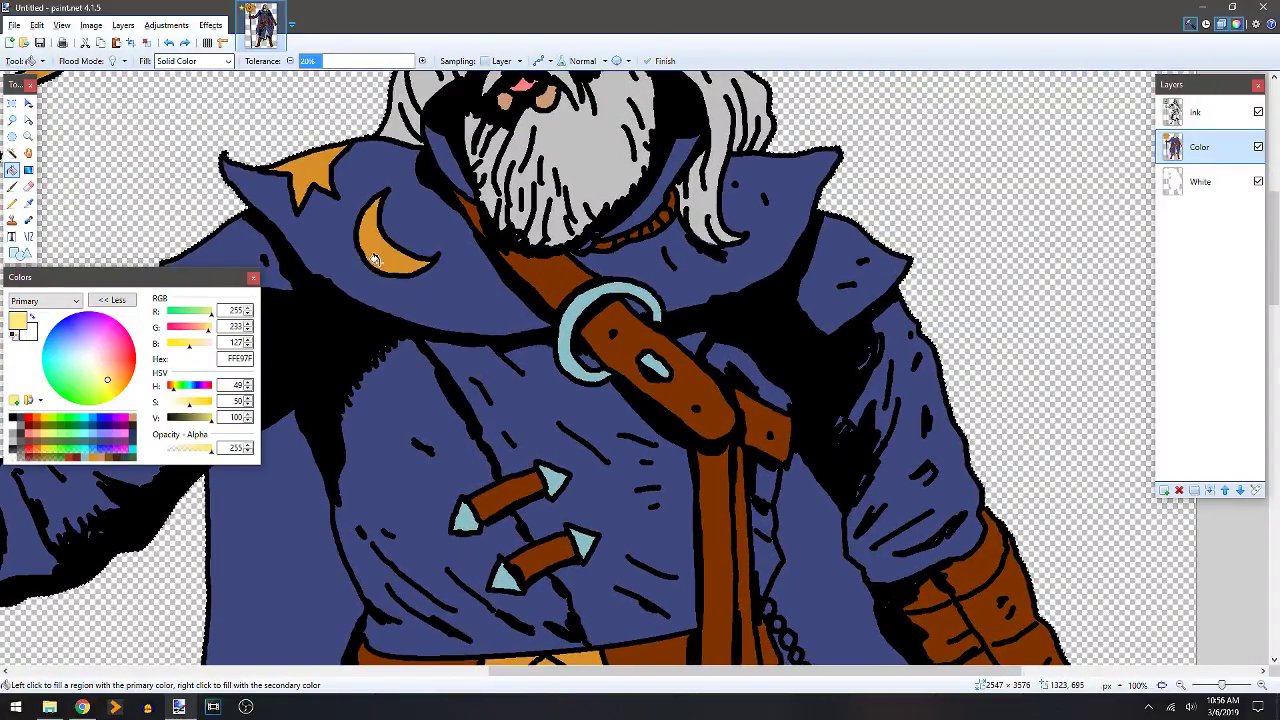
Sample gold D88F29 from the cape's crescent moon and paint the end piece of the necklace cord beside the beard.
key(b)
key(k)
click(390, 259)
scroll(458, 277, up, 2)
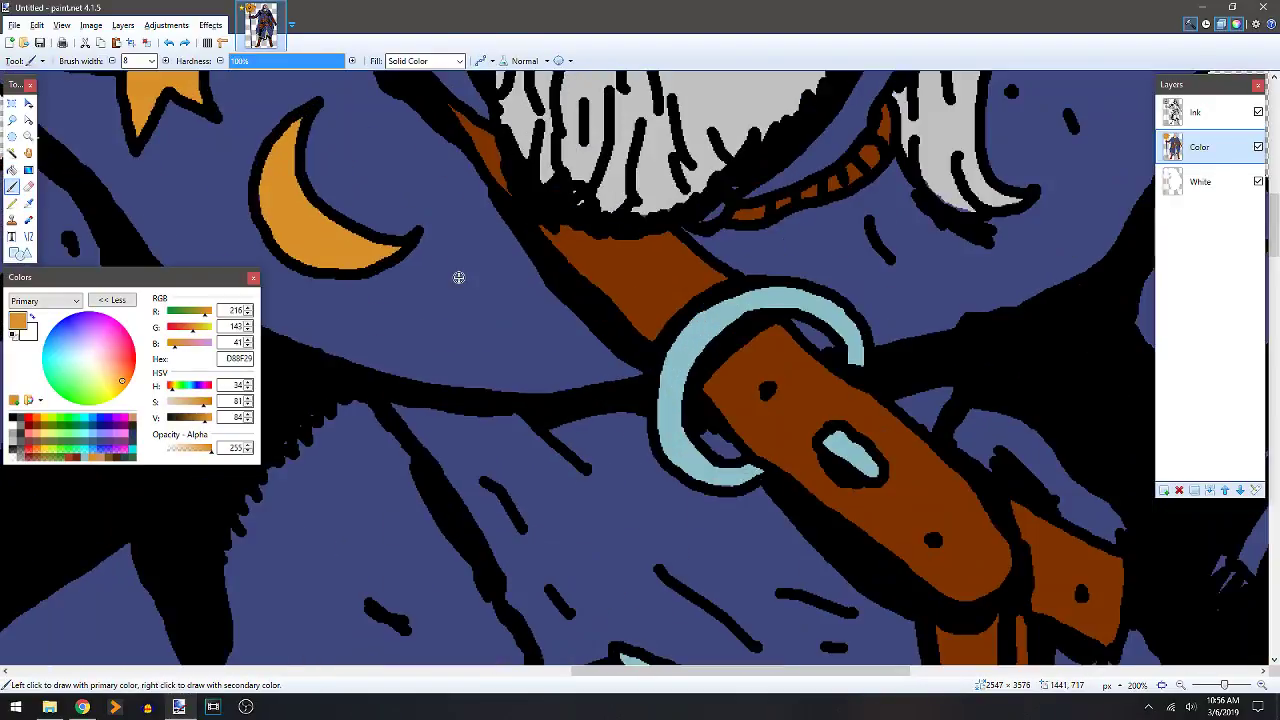
drag(458, 277, 415, 312)
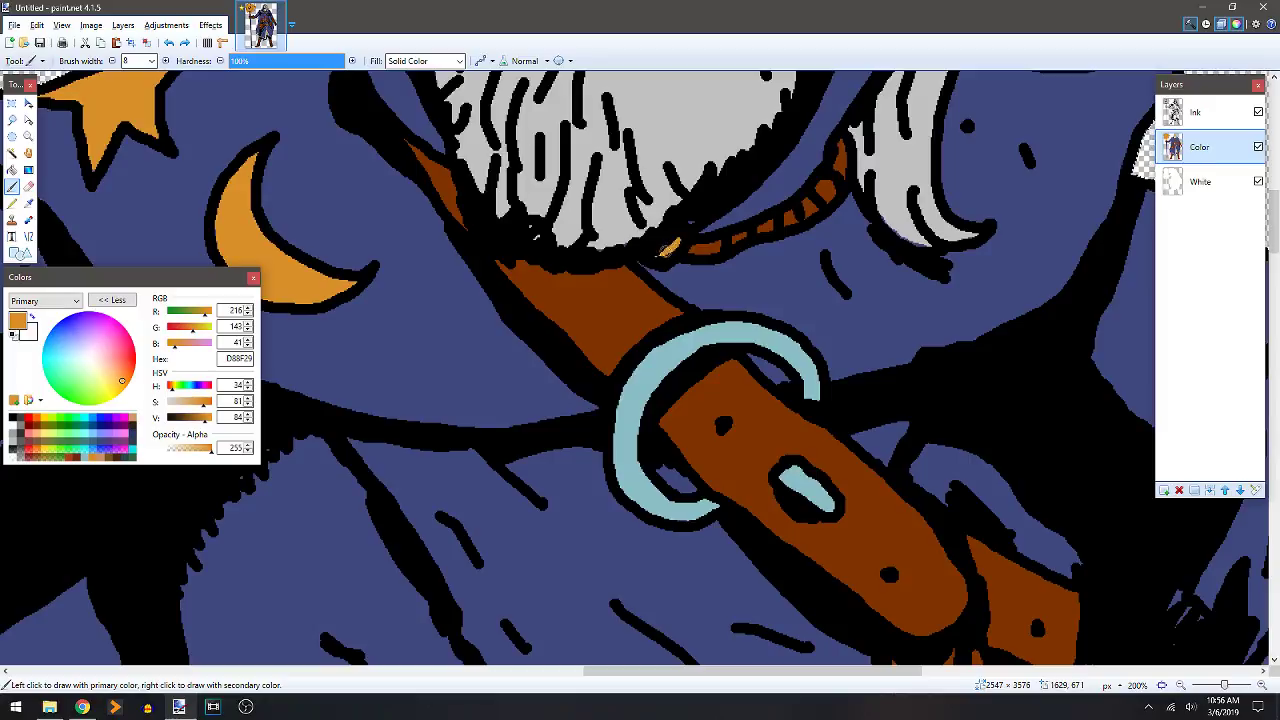
drag(660, 250, 685, 231)
Sample gray C0C0C0 from the beard and blue 3F497F from the robe beside the necklace.
key(k)
click(694, 213)
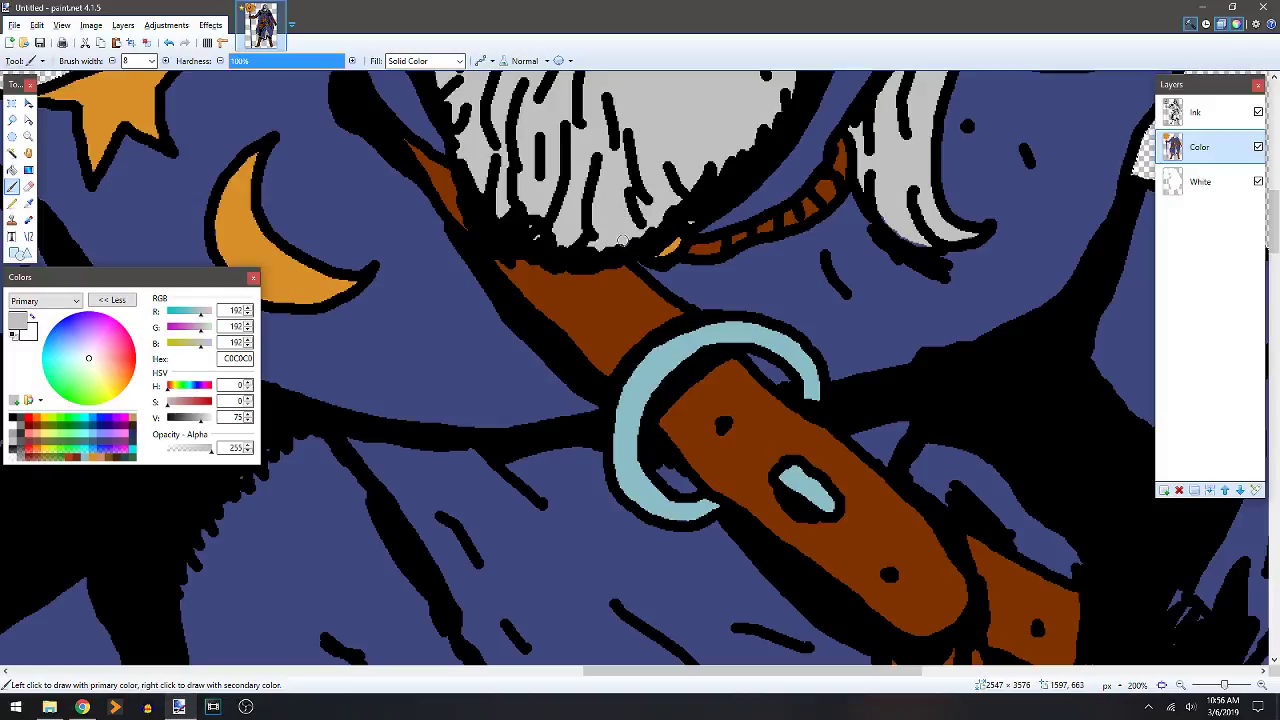
key(k)
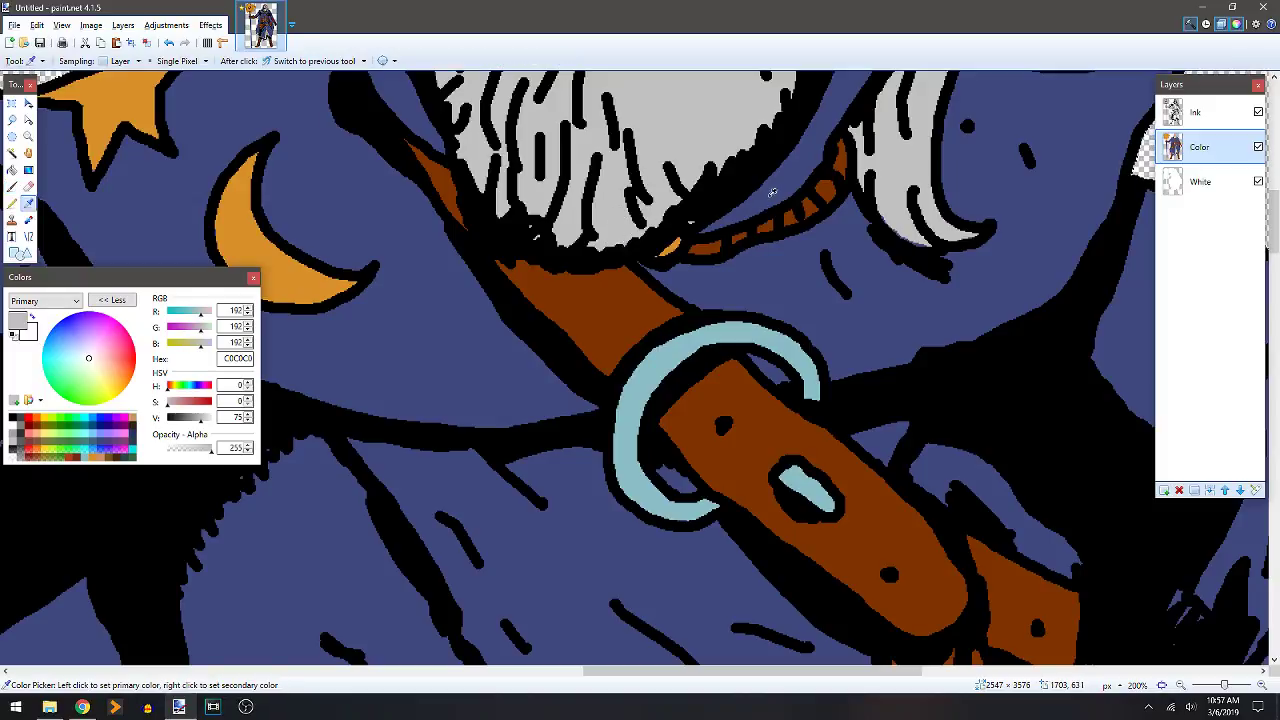
click(722, 215)
scroll(760, 222, down, 5)
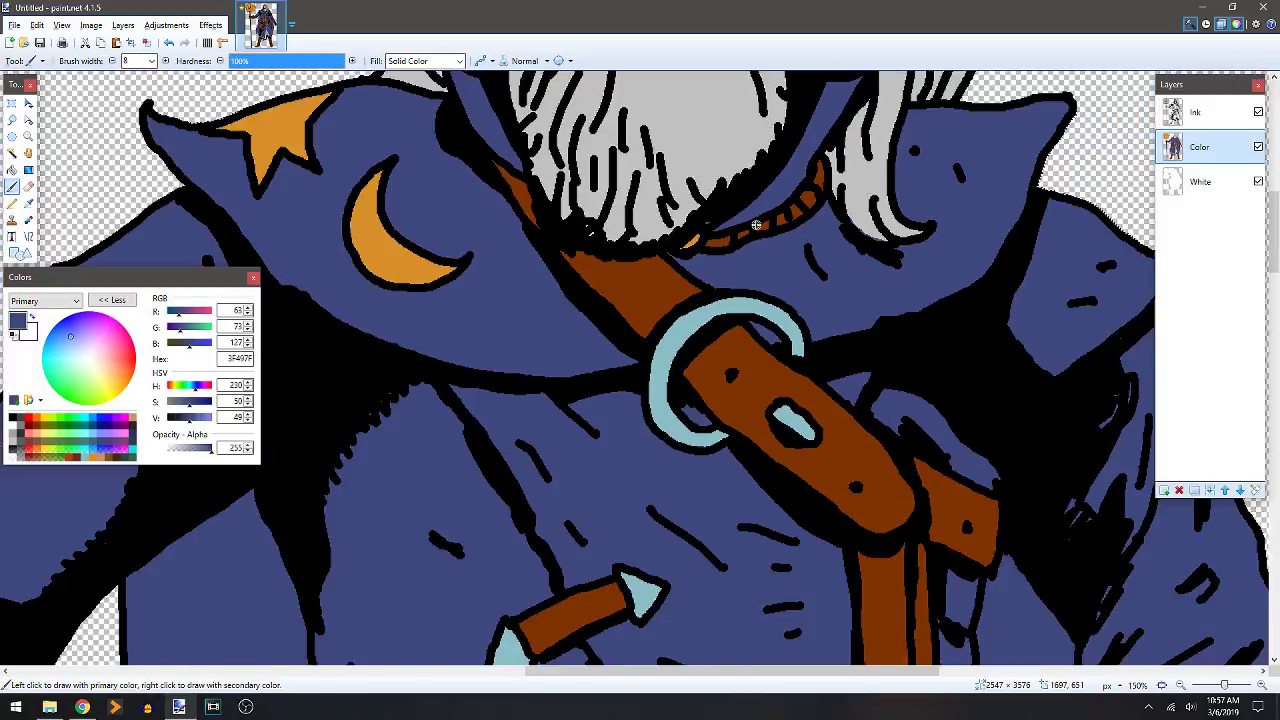
Sample gray C0C0C0 from the robe trim, then outline and fill the page edges of the book above the hip pouch.
drag(667, 283, 594, 293)
scroll(641, 320, down, 3)
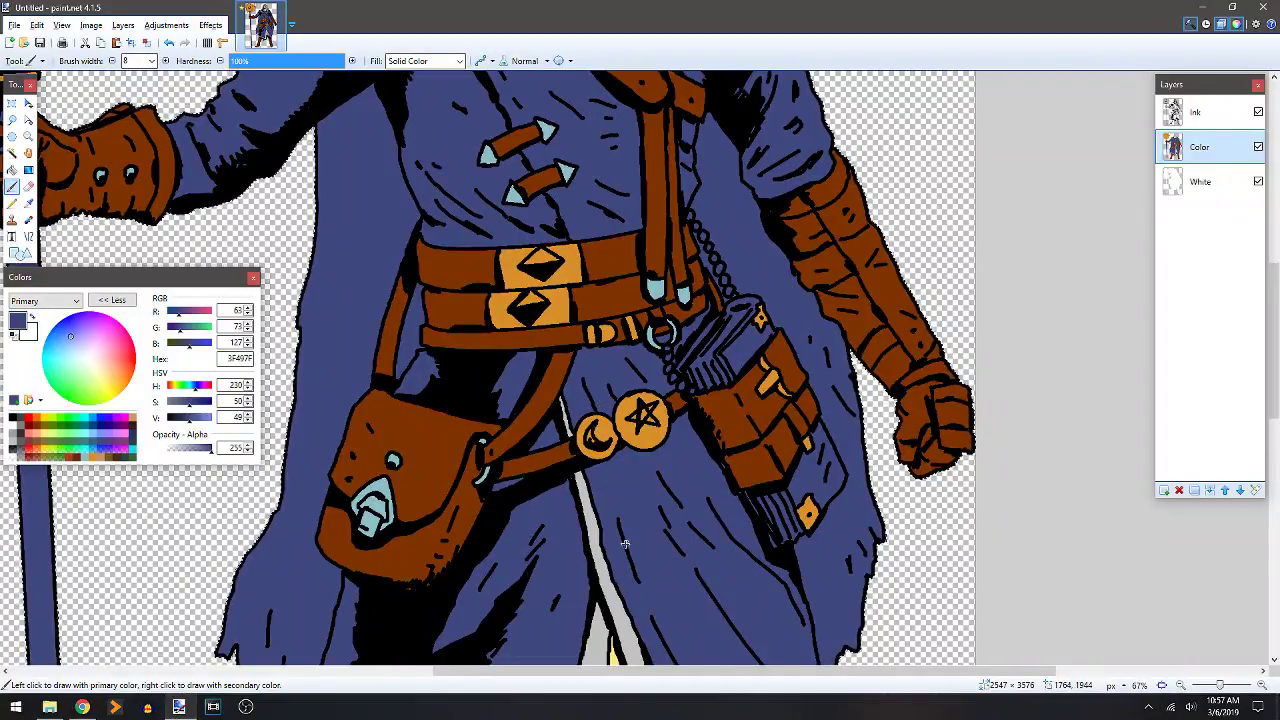
key(k)
click(596, 560)
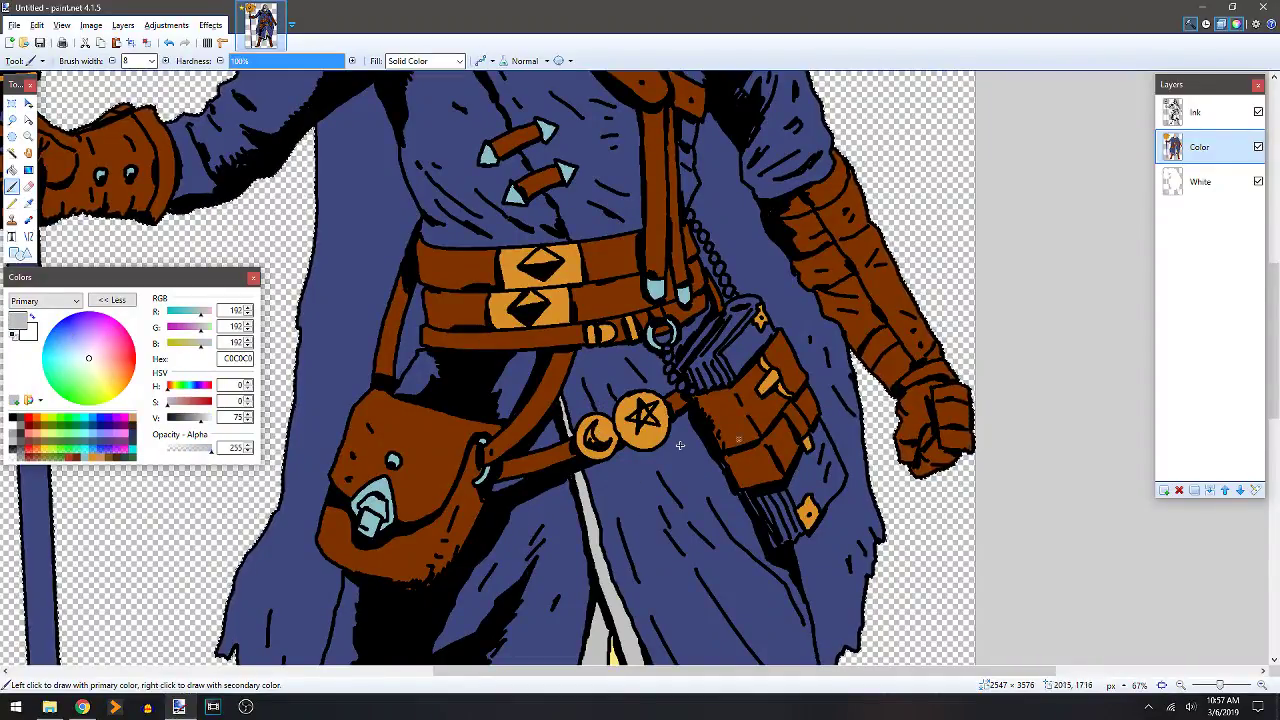
scroll(706, 443, up, 4)
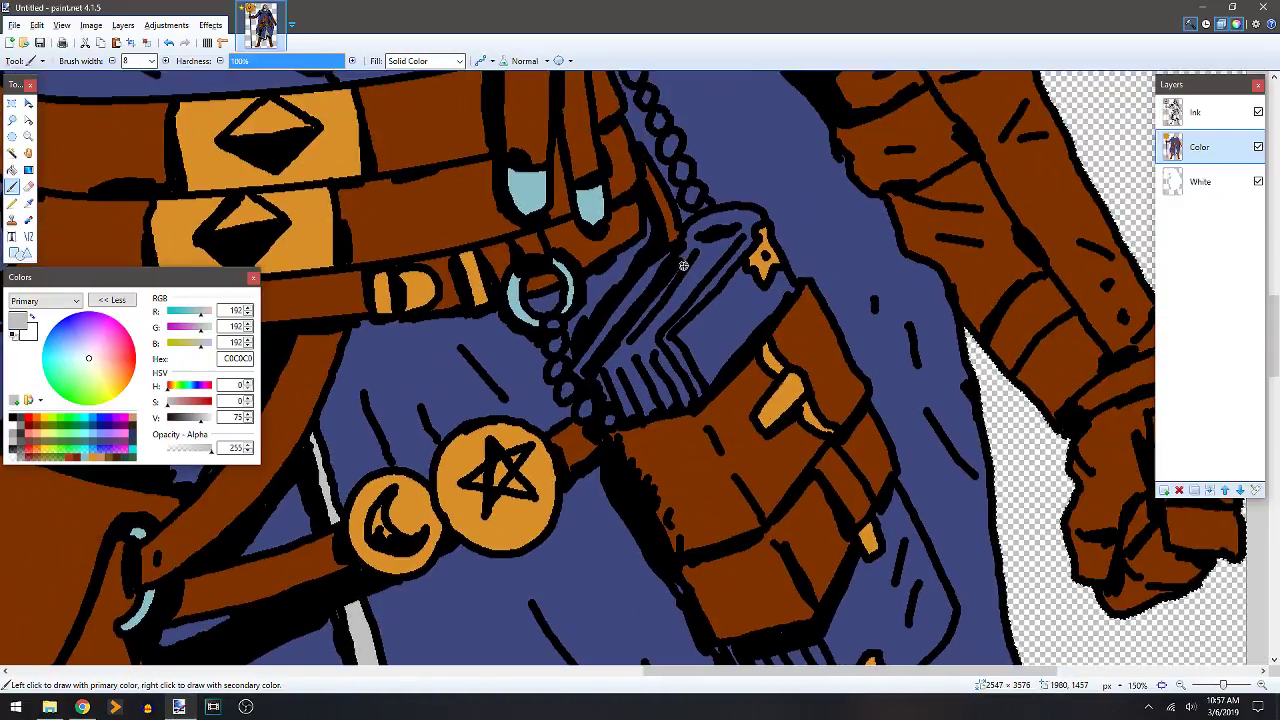
drag(737, 236, 666, 328)
mouse_move(740, 238)
mouse_down()
mouse_move(664, 342)
mouse_move(686, 357)
mouse_move(694, 399)
mouse_move(626, 415)
mouse_up()
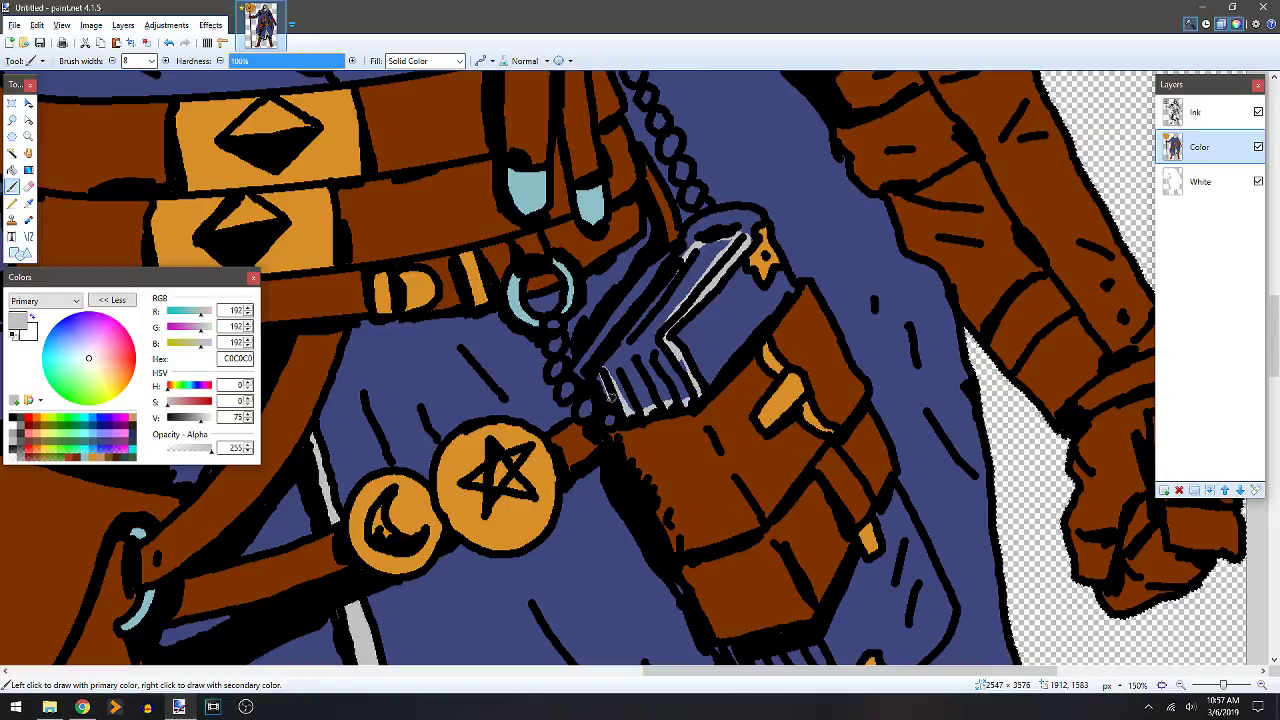
drag(601, 372, 648, 307)
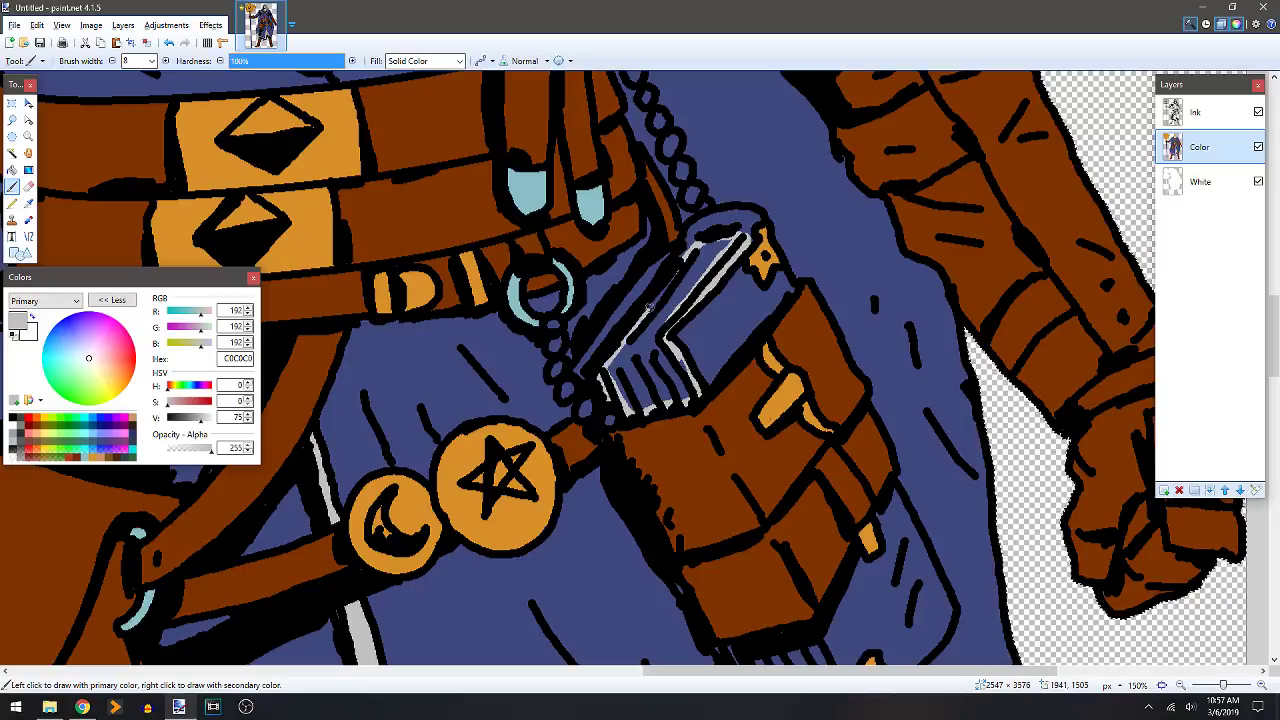
key(f)
click(680, 284)
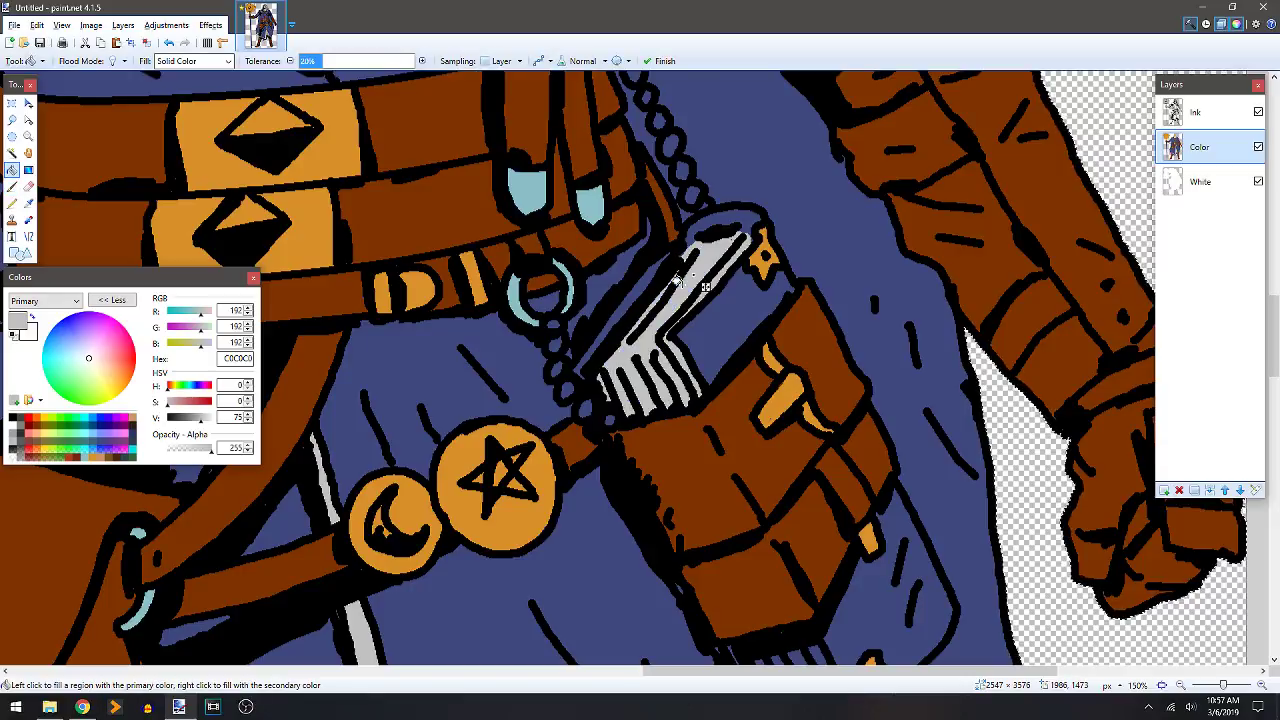
Outline and fill the page edges at the lower end of the book below the hip pouch with gray C0C0C0.
key(b)
drag(774, 449, 604, 200)
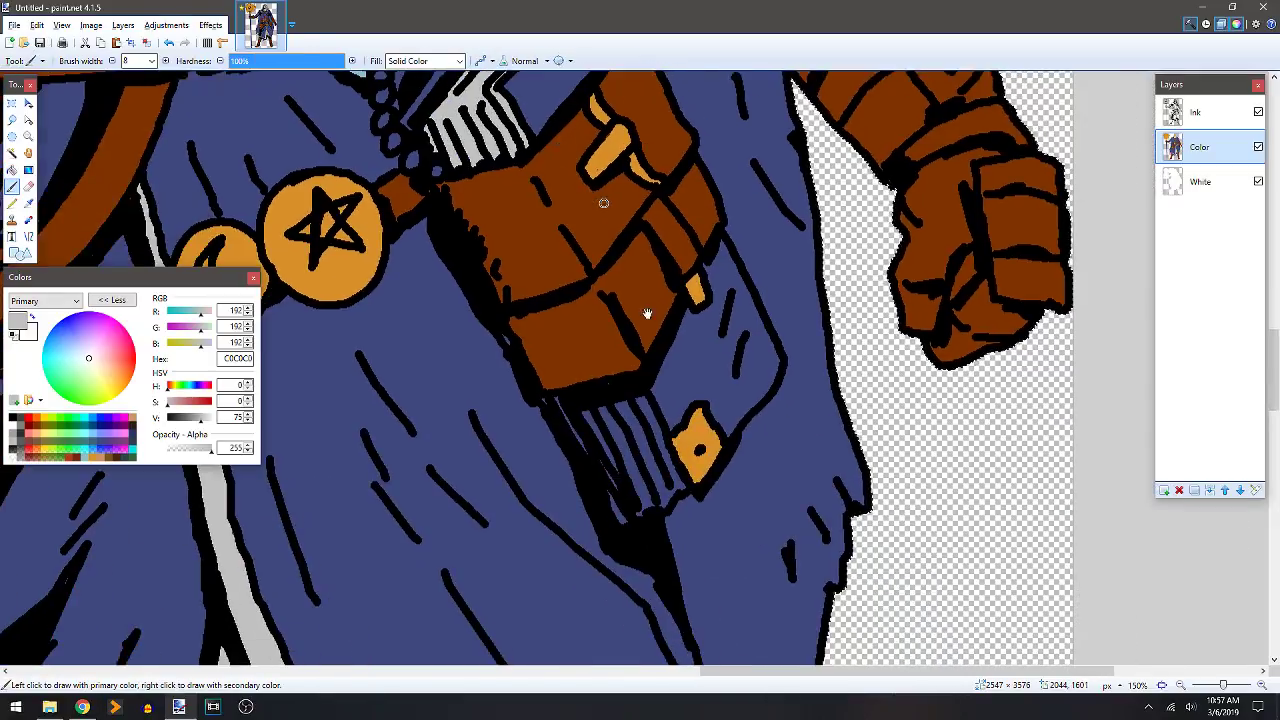
drag(644, 401, 655, 424)
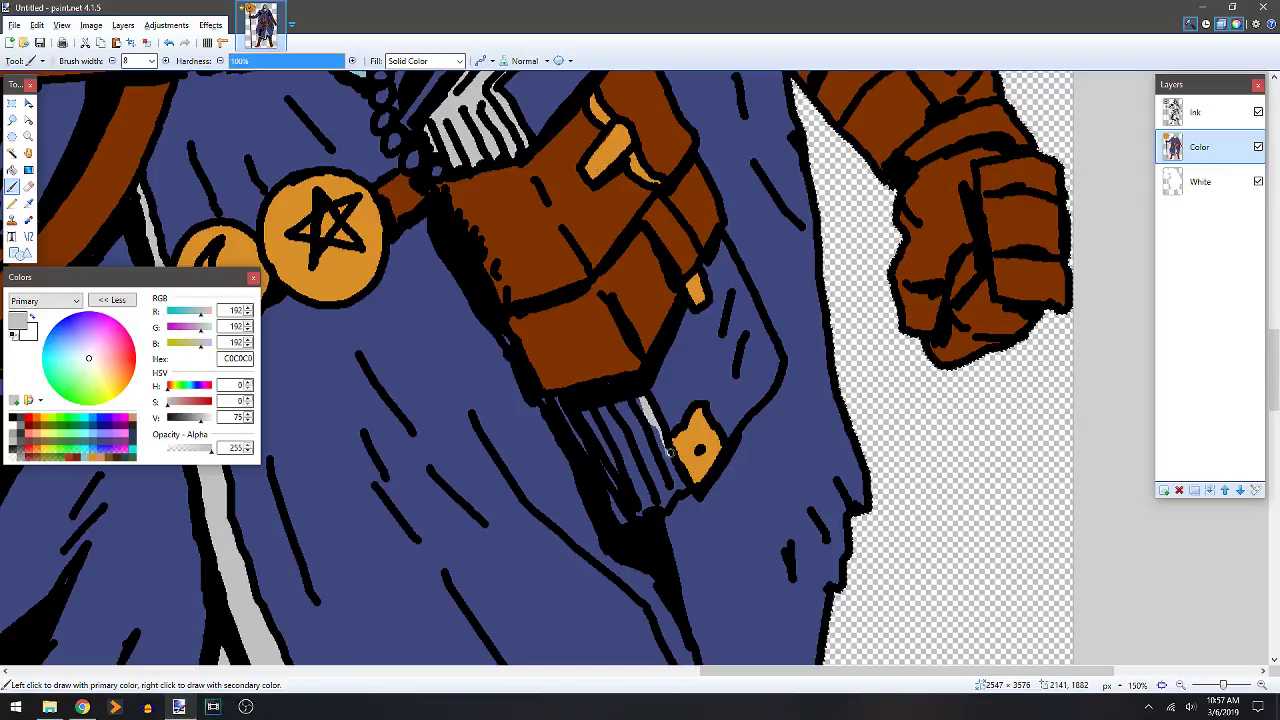
drag(679, 483, 668, 496)
drag(657, 507, 636, 513)
drag(580, 408, 619, 403)
key(f)
click(628, 435)
Try dark red 7F0000 on the book's lower page edges and undo the fill.
mouse_move(654, 251)
mouse_down()
mouse_move(668, 440)
mouse_move(696, 418)
mouse_up()
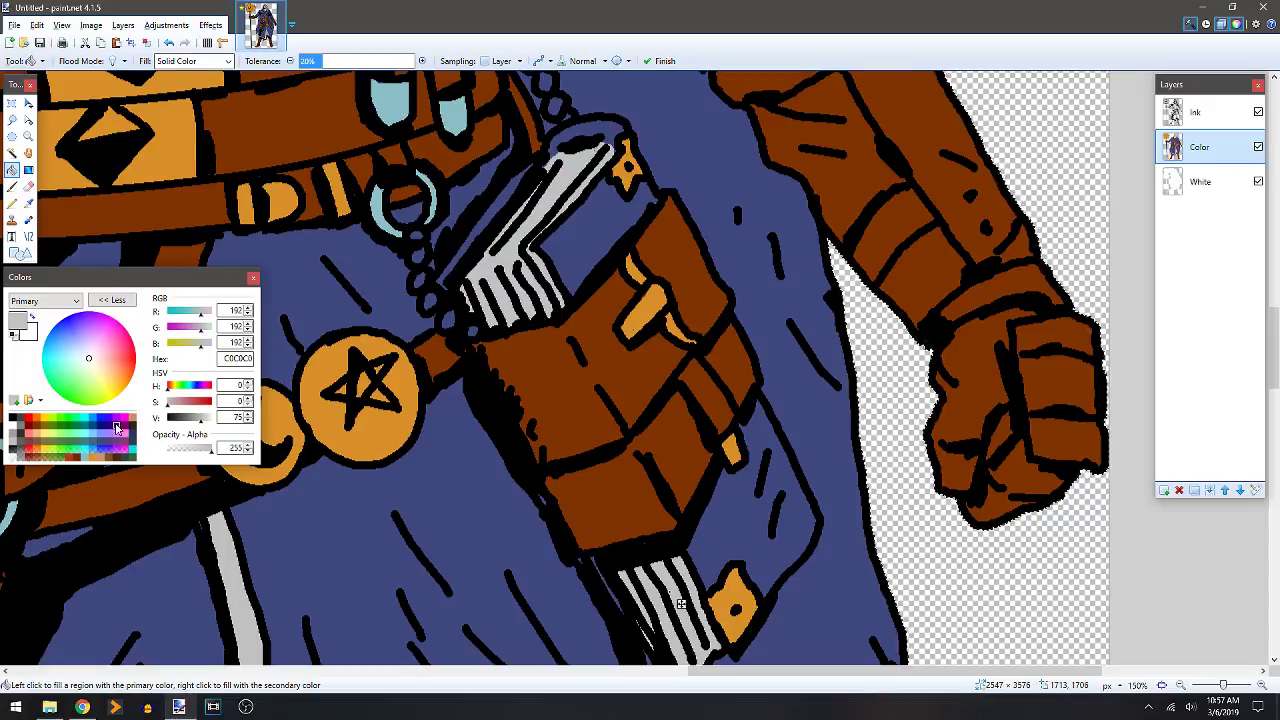
click(27, 428)
click(681, 604)
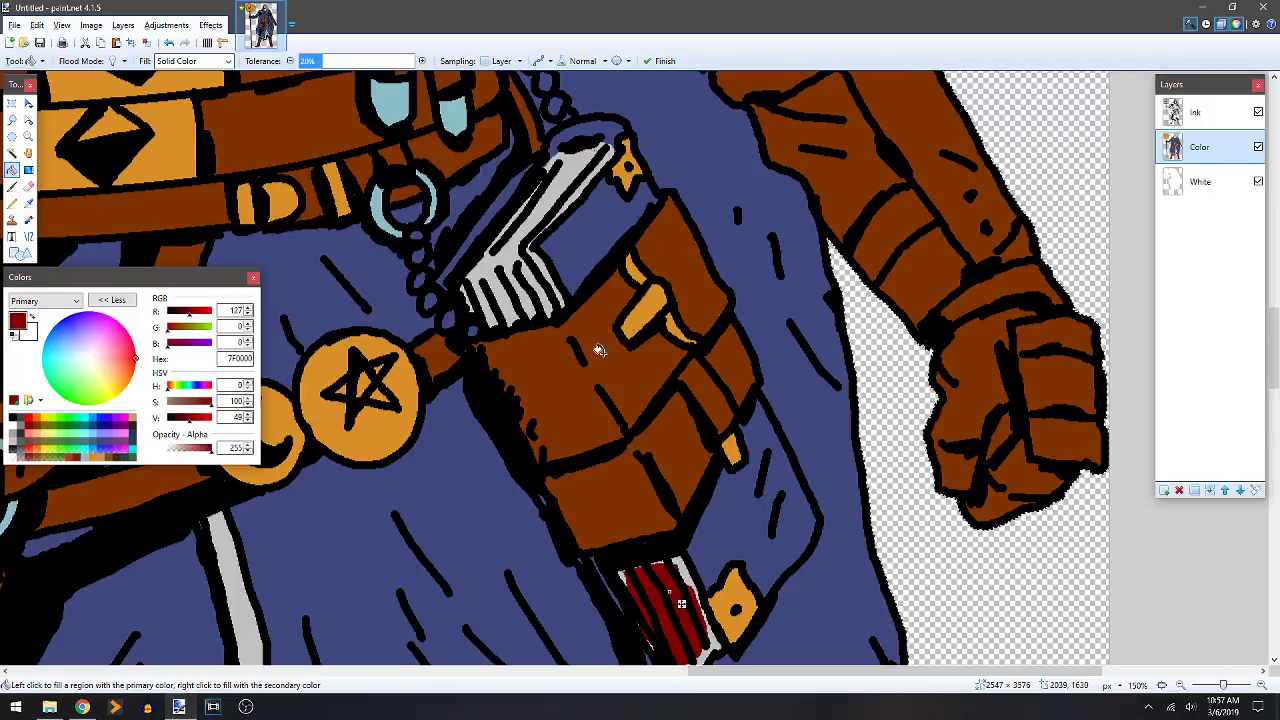
key(ctrl+z)
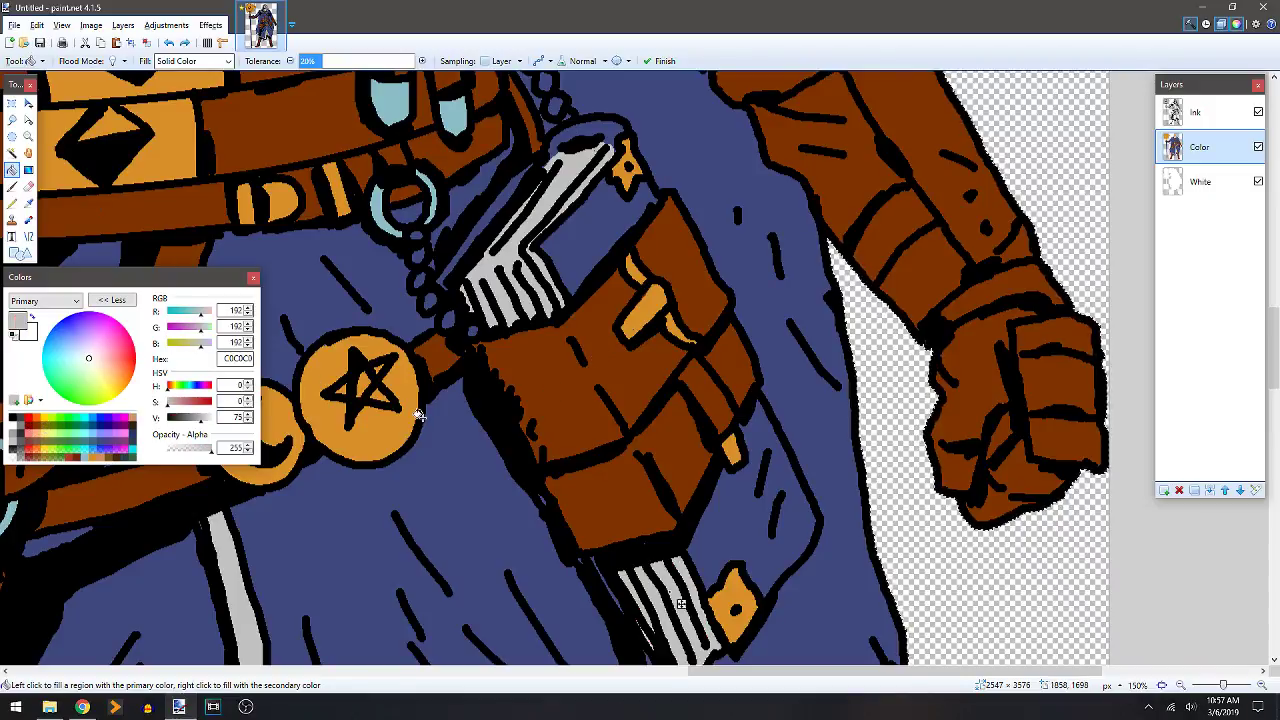
Try an orange FF6A00 brush stroke on the book cover above the hip pouch.
key(b)
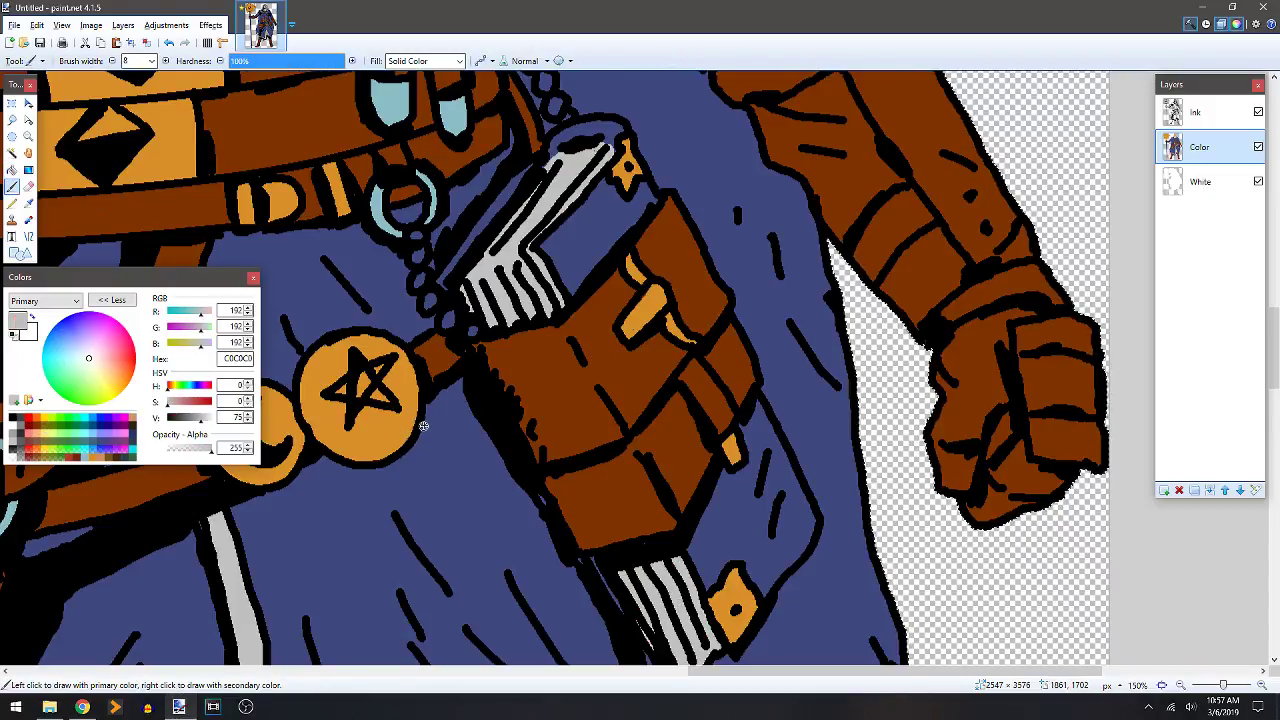
click(36, 423)
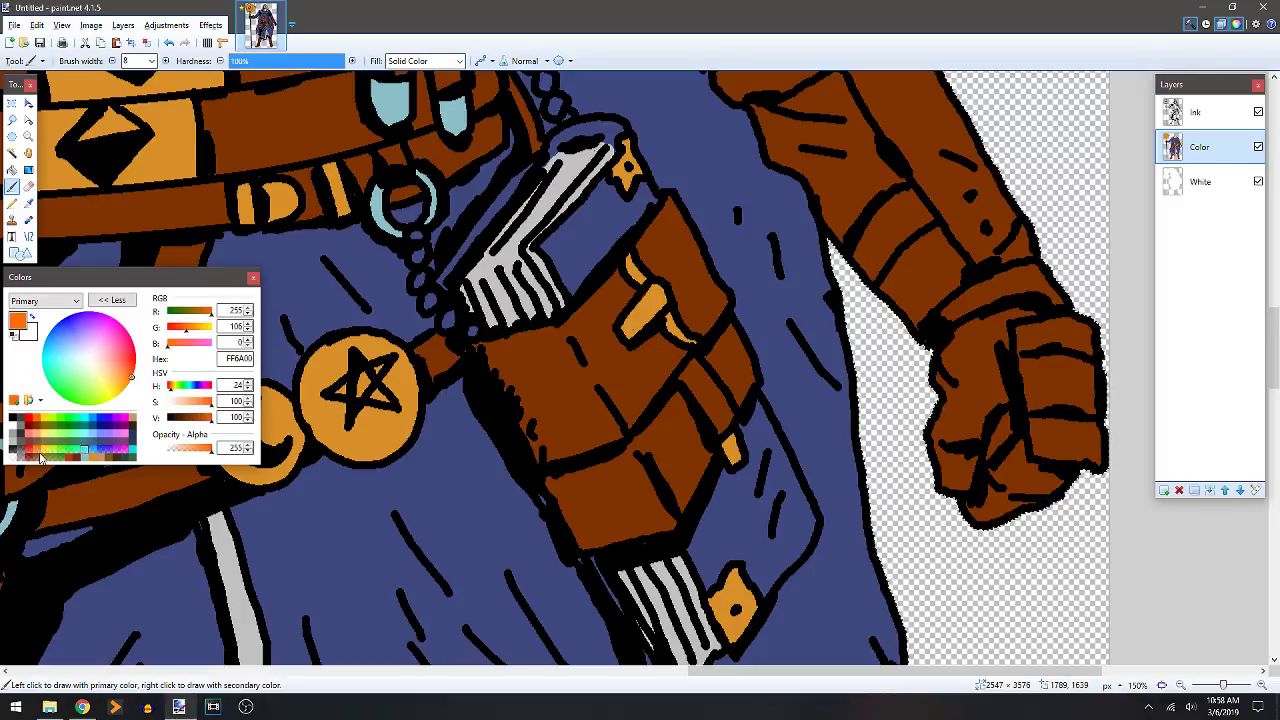
mouse_move(602, 224)
mouse_down()
mouse_move(584, 276)
mouse_move(628, 216)
mouse_up()
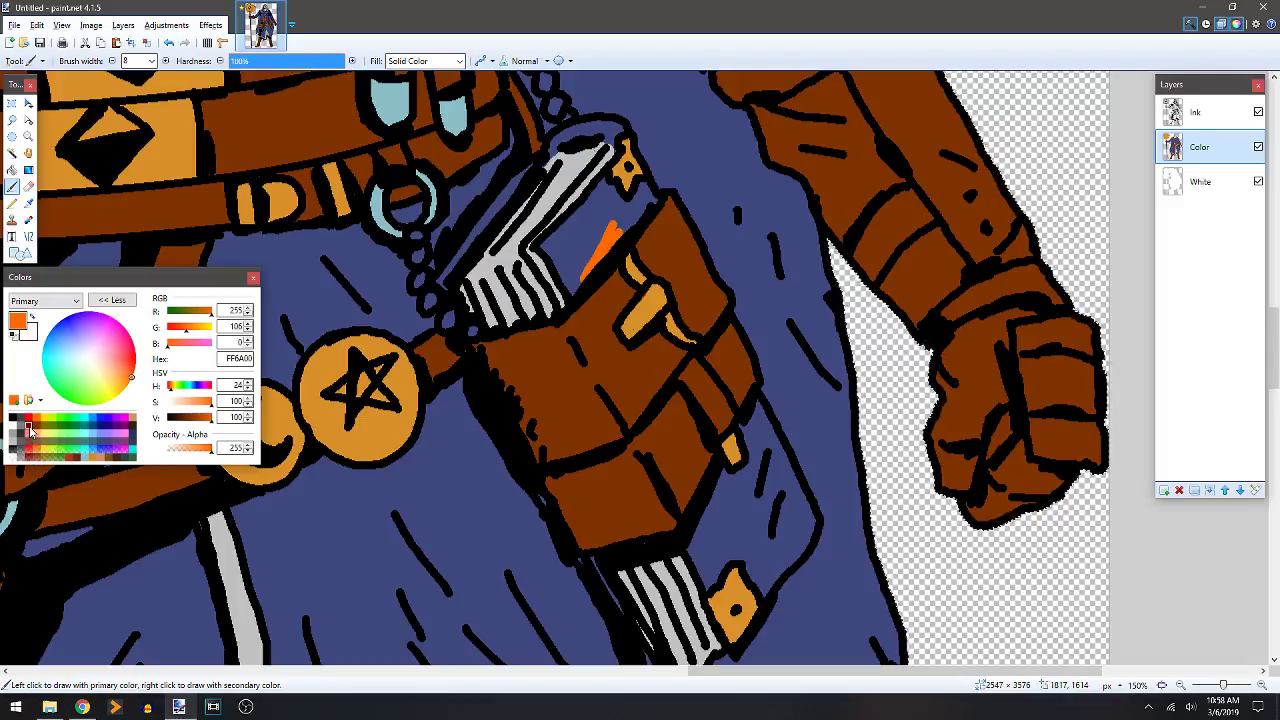
Outline and fill the book's front cover above the hip pouch with dark red 7F0000.
click(29, 428)
mouse_move(594, 250)
mouse_down()
mouse_move(619, 220)
mouse_move(585, 270)
mouse_up()
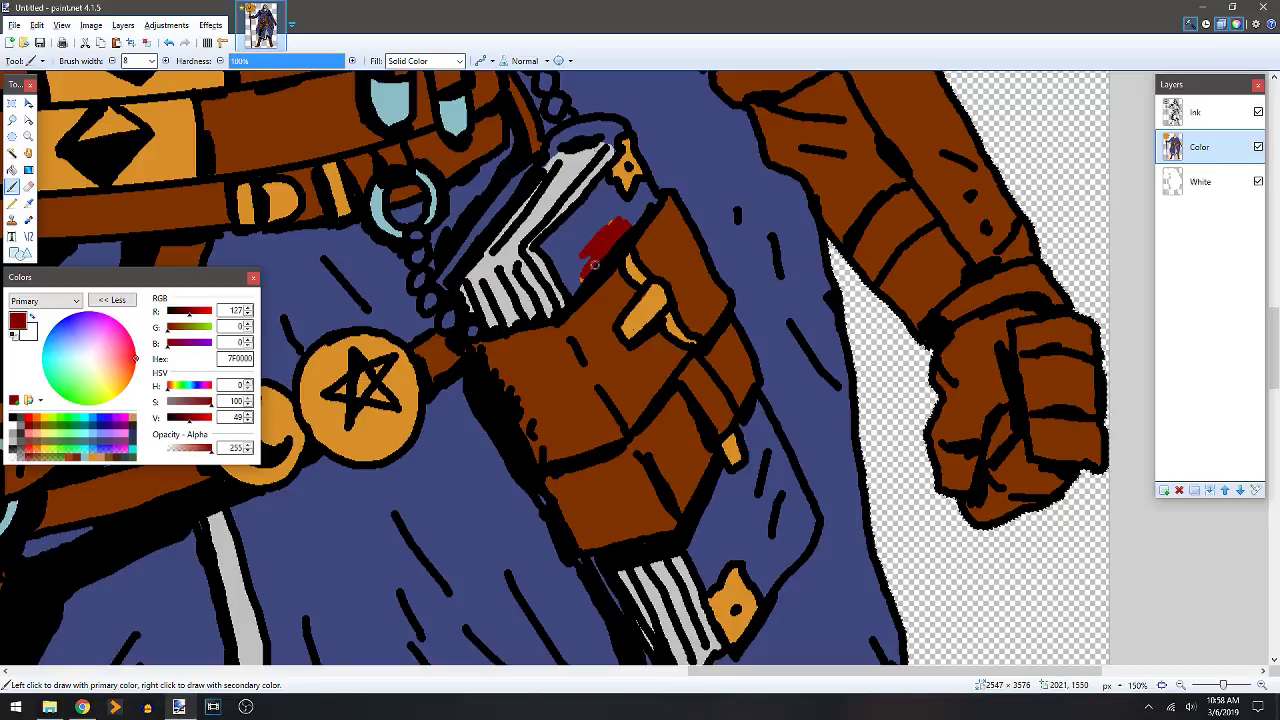
drag(624, 228, 651, 200)
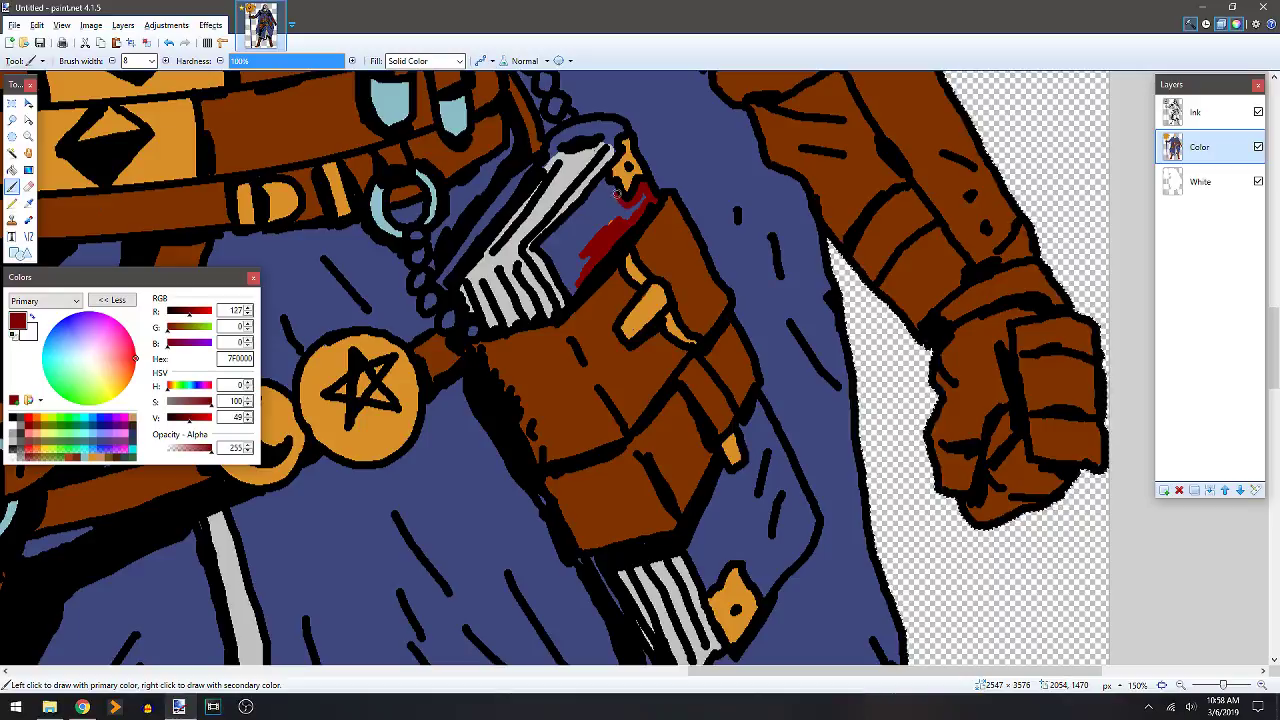
mouse_move(605, 186)
mouse_down()
mouse_move(608, 232)
mouse_move(615, 196)
mouse_move(616, 220)
mouse_move(642, 198)
mouse_move(574, 293)
mouse_move(544, 248)
mouse_move(592, 196)
mouse_up()
key(f)
click(580, 250)
Outline and fill the lower part of the book's front cover around its gold corner piece with dark red 7F0000.
drag(737, 309, 543, 229)
key(b)
mouse_move(556, 303)
mouse_down()
mouse_move(549, 363)
mouse_move(525, 373)
mouse_move(494, 461)
mouse_up()
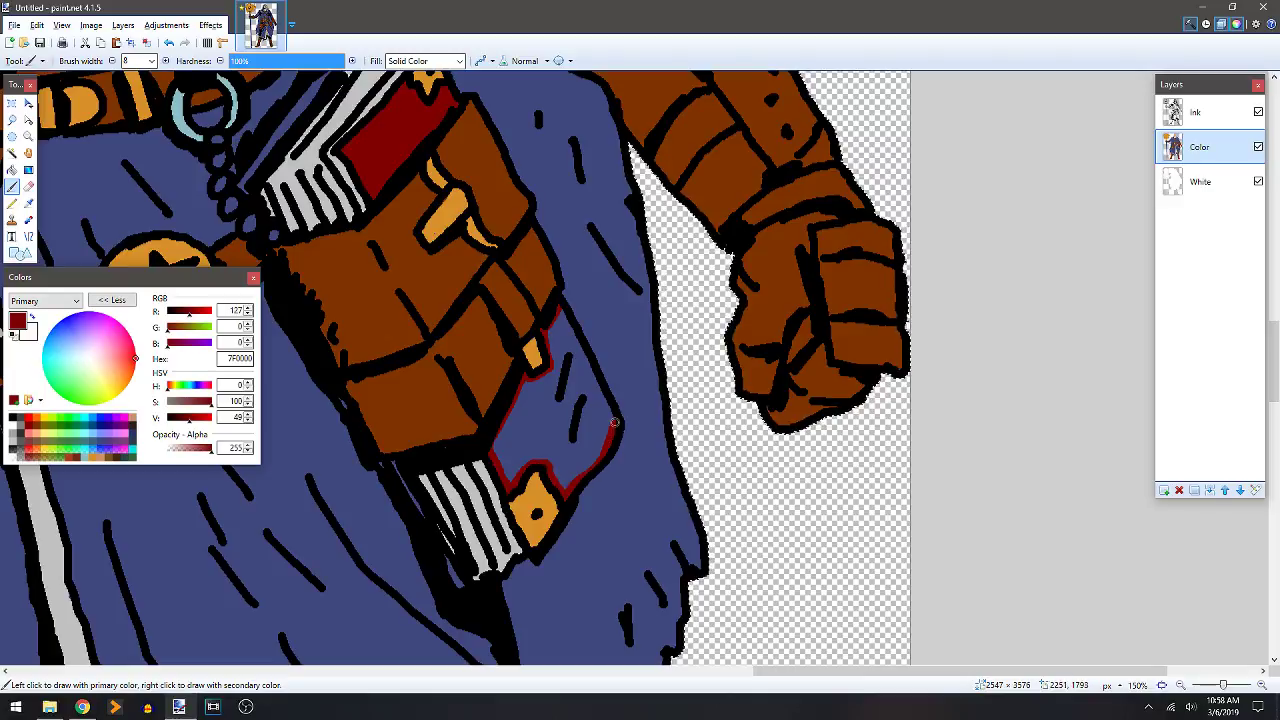
drag(601, 400, 589, 374)
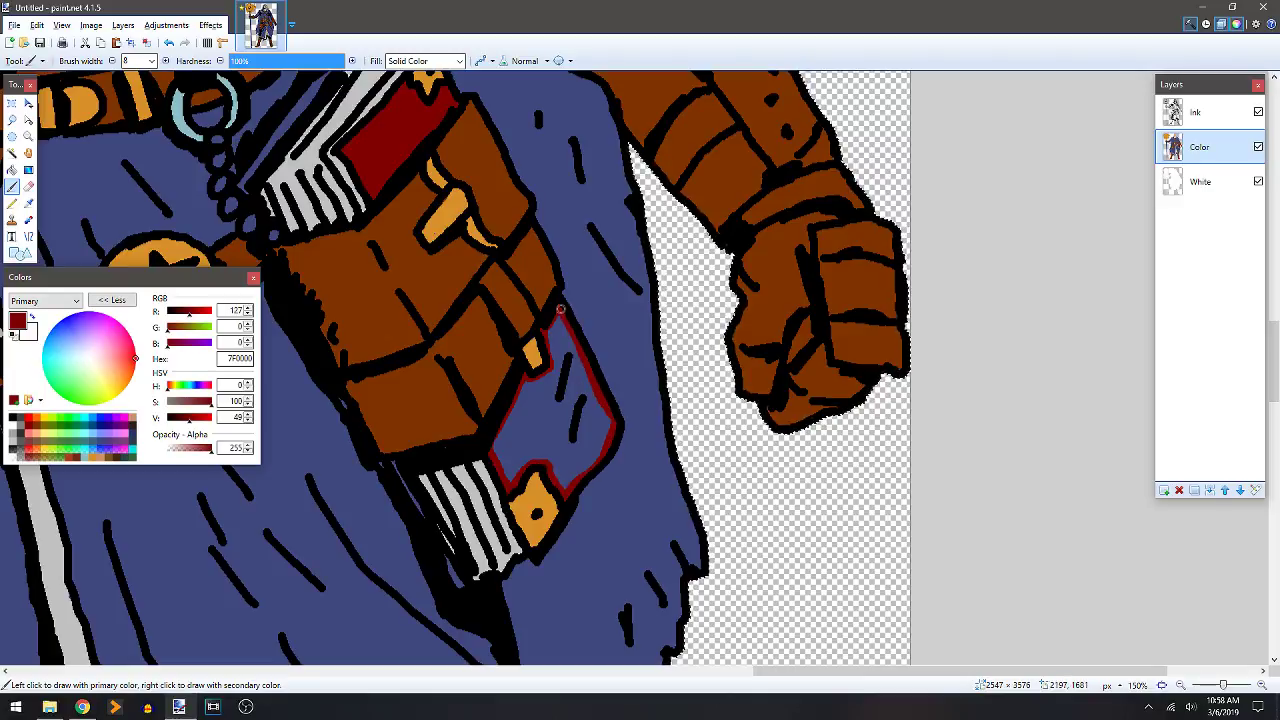
key(f)
click(552, 420)
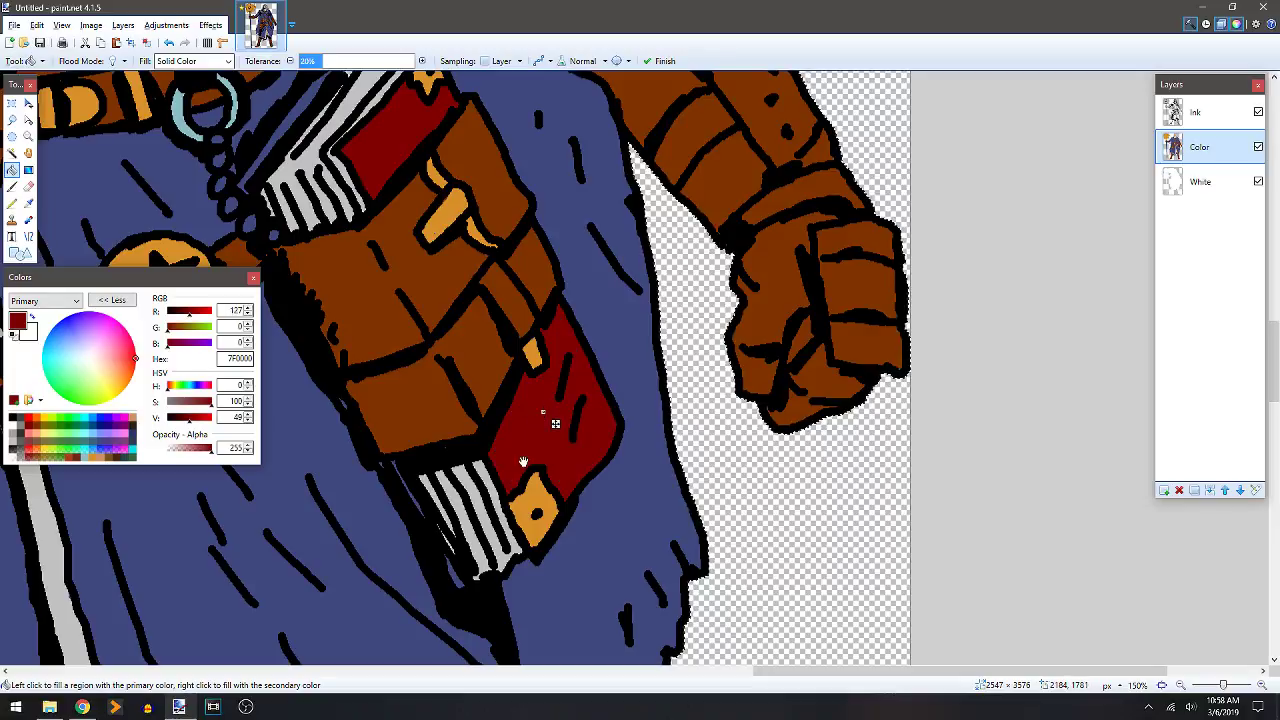
Undo a trial fill beside the lower page edges and brush the thin back cover sliver there dark red 7F0000.
click(398, 476)
key(ctrl+z)
key(b)
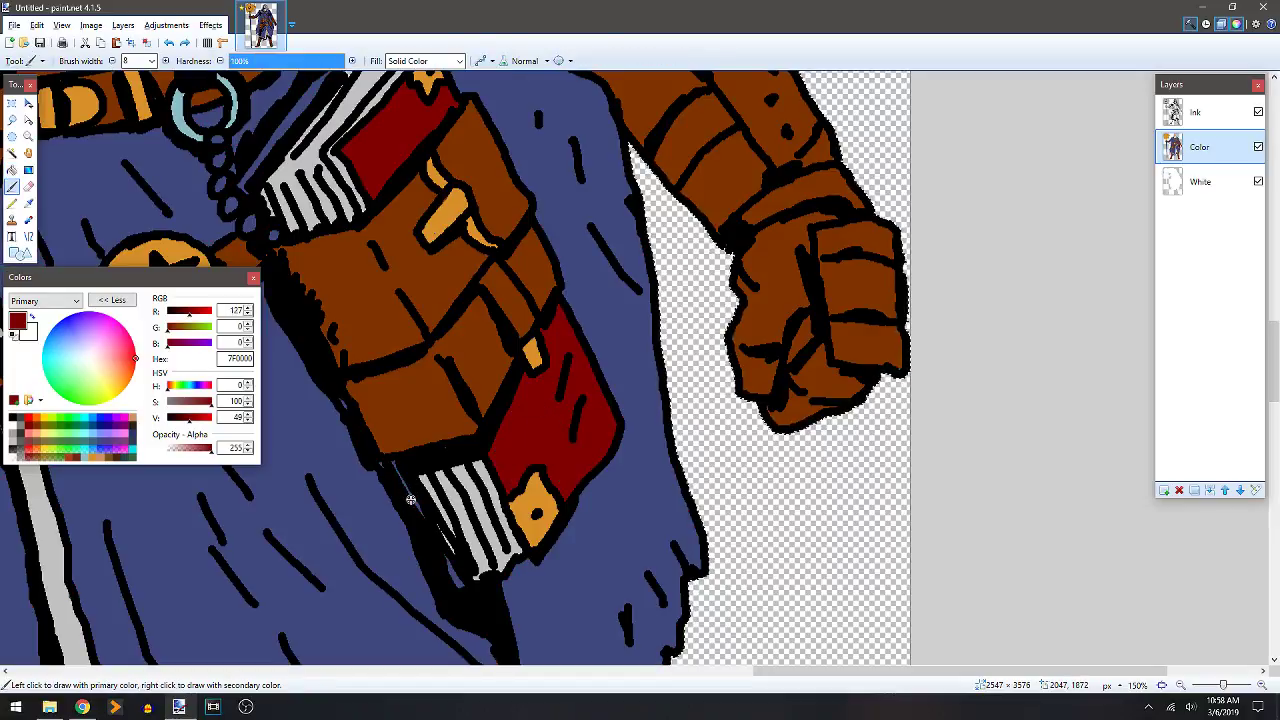
drag(390, 463, 457, 585)
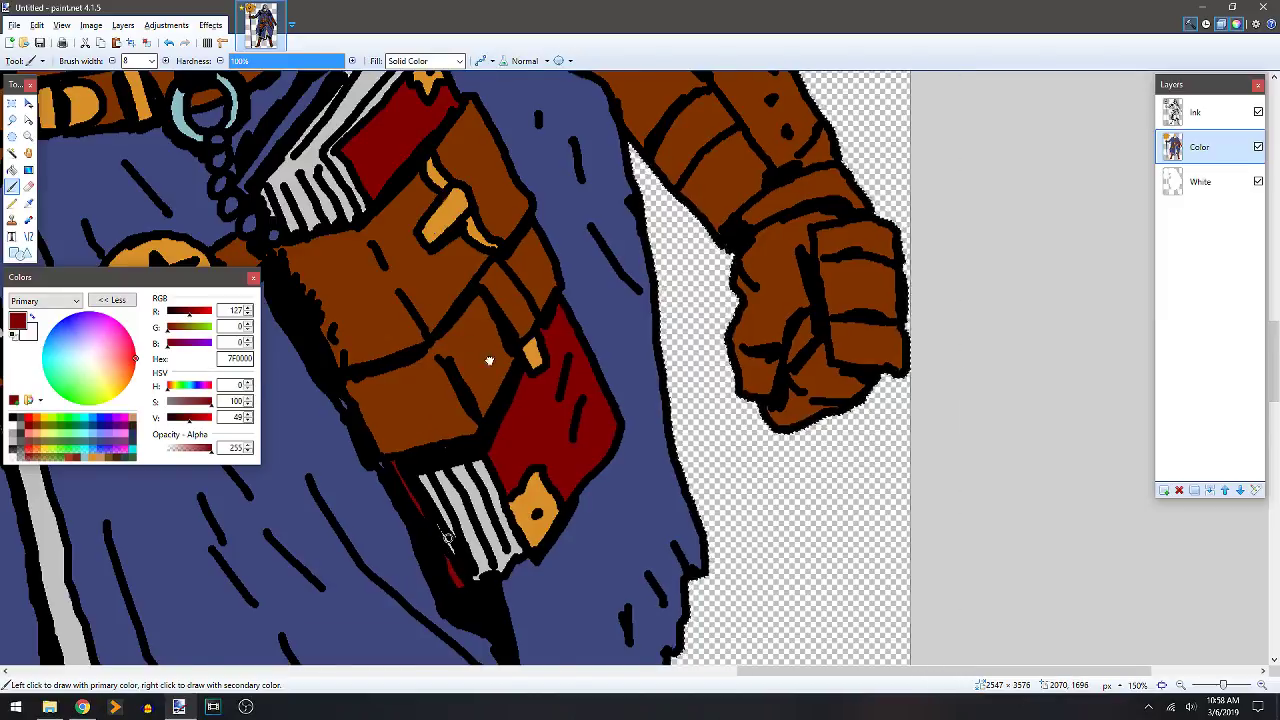
Try brushing and filling the book's upper spine and back cover dark red 7F0000, undoing both attempts.
scroll(433, 325, up, 3)
scroll(433, 325, left, 4)
mouse_move(435, 315)
mouse_down()
mouse_move(507, 212)
mouse_move(557, 175)
mouse_up()
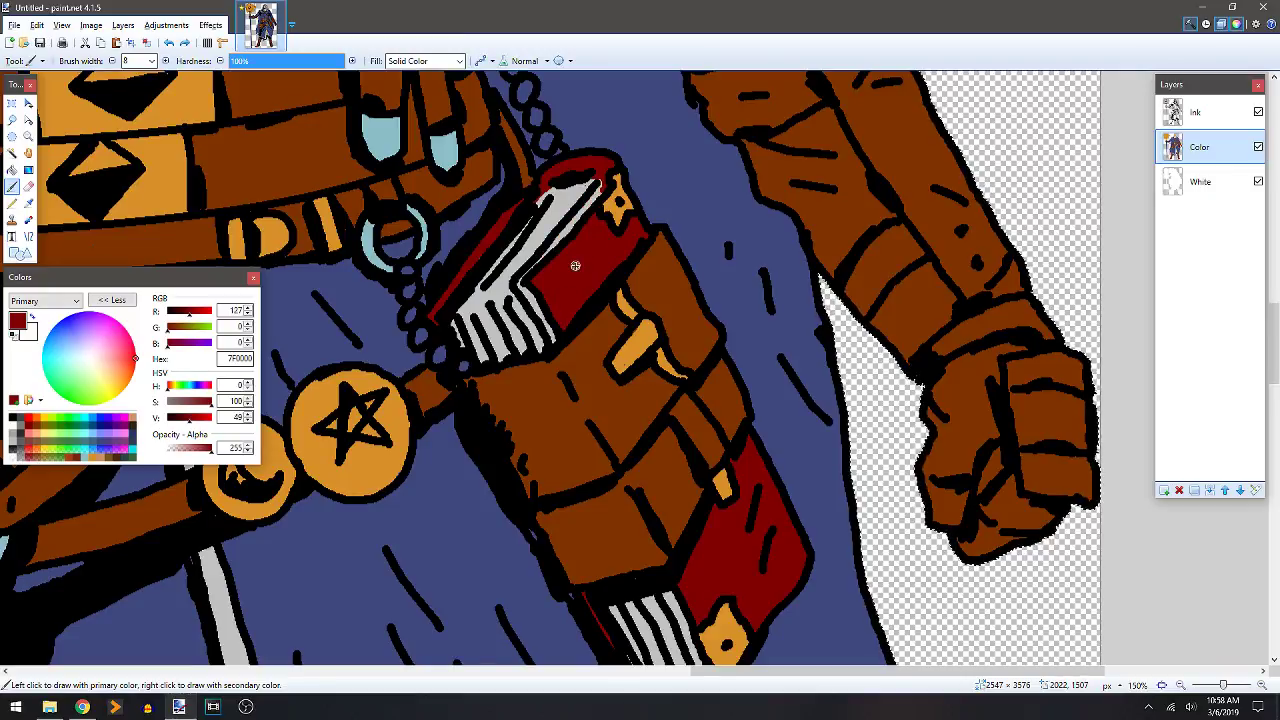
key(ctrl+z)
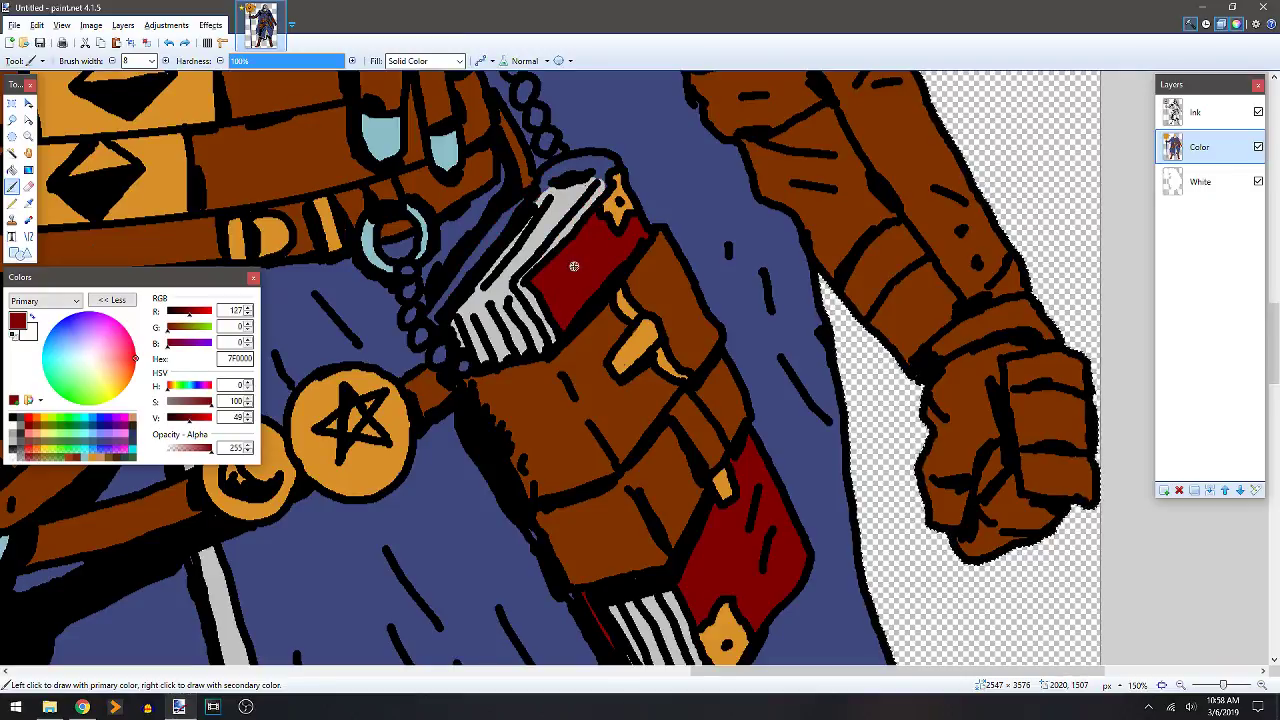
key(f)
click(598, 163)
key(ctrl+z)
Brush the book's upper spine dark red 7F0000 and outline its back cover beside the chain ring.
key(b)
drag(580, 158, 550, 174)
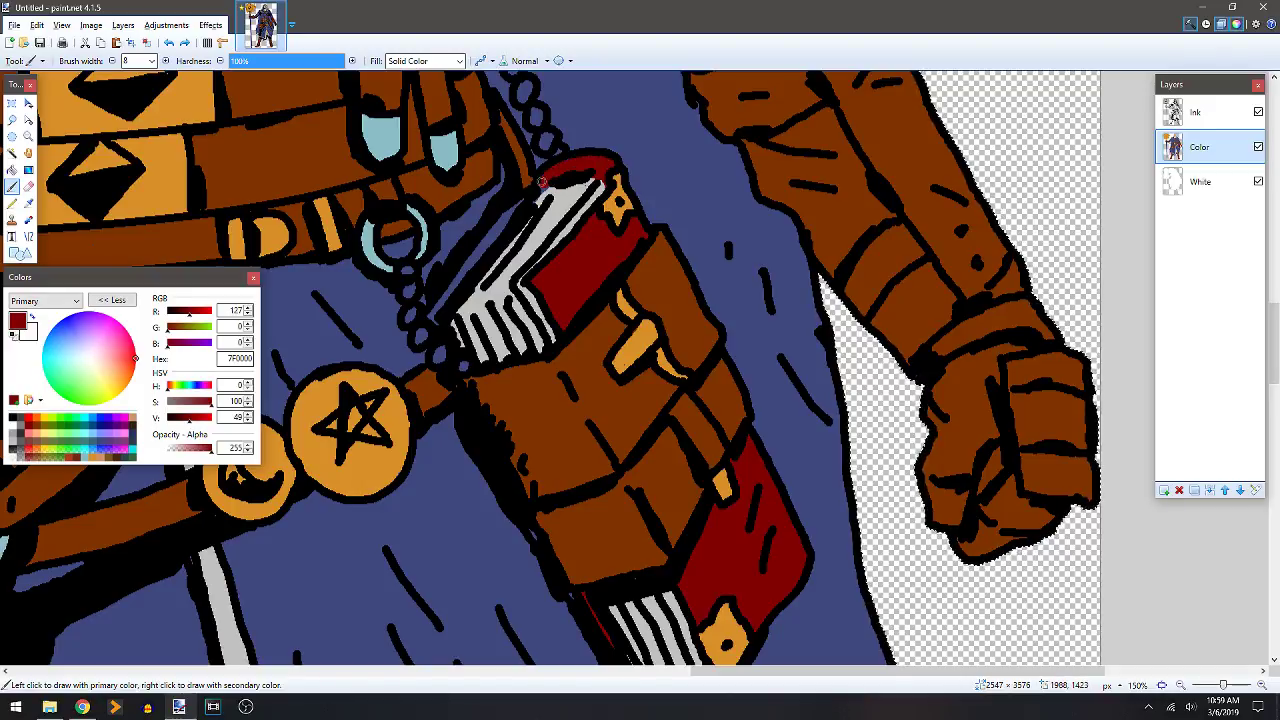
drag(457, 265, 437, 304)
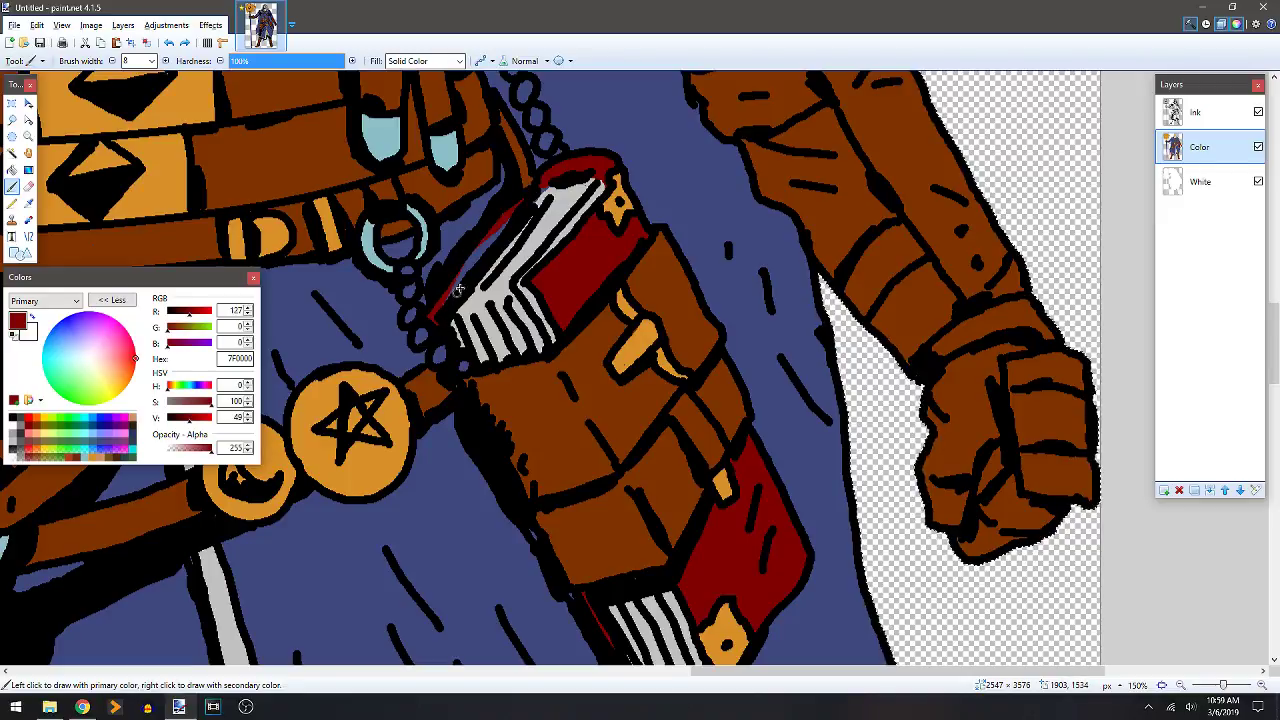
Try filling the inside of the outlined back cover with dark red 7F0000 and undo the fill.
key(f)
click(484, 241)
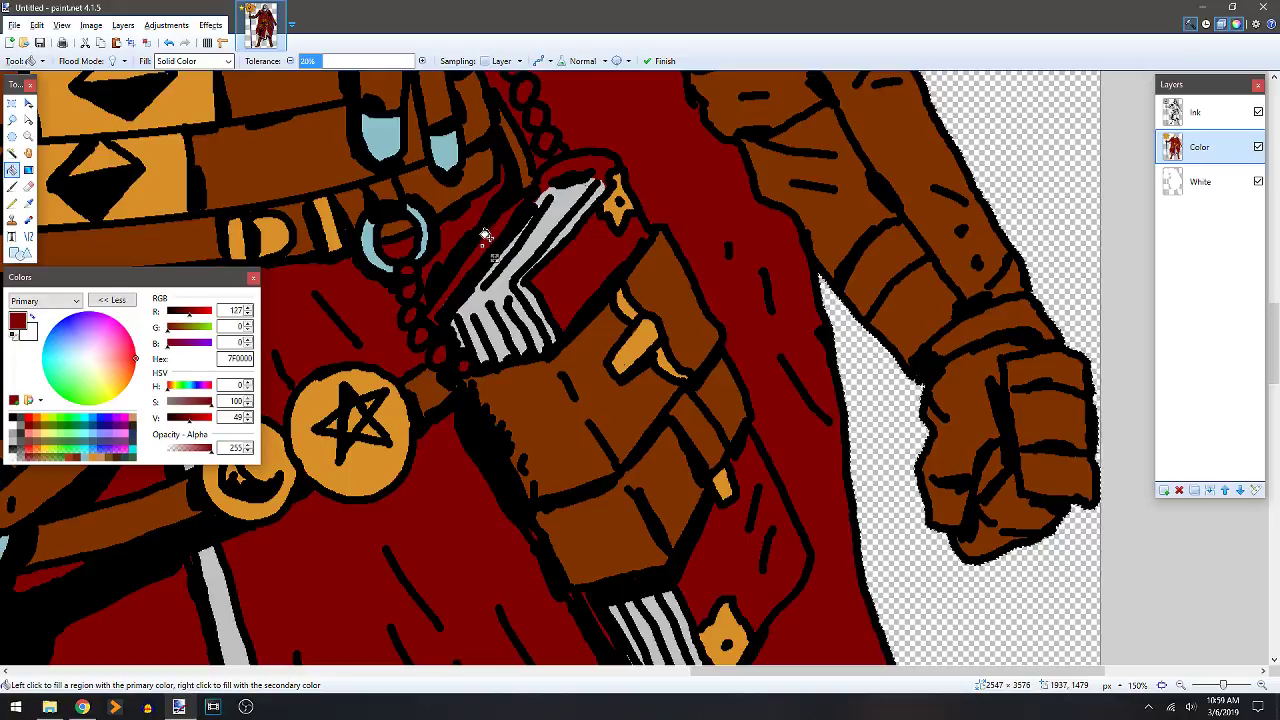
key(ctrl+z)
Brush the remaining interior of the book's upper back cover dark red 7F0000.
key(b)
mouse_move(490, 243)
mouse_down()
mouse_move(443, 309)
mouse_move(484, 245)
mouse_move(463, 270)
mouse_up()
drag(506, 215, 484, 251)
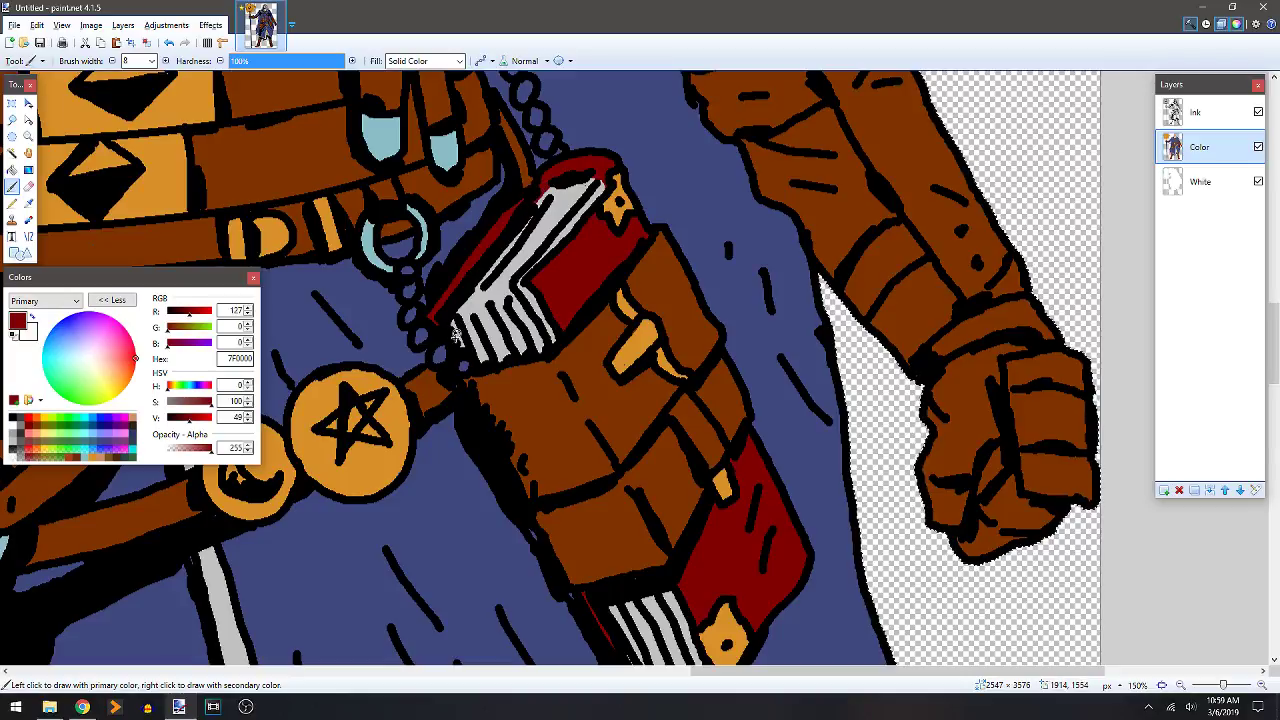
Paint the links of the book's chain bright blue 0094FF on both sides of the book.
drag(623, 397, 743, 509)
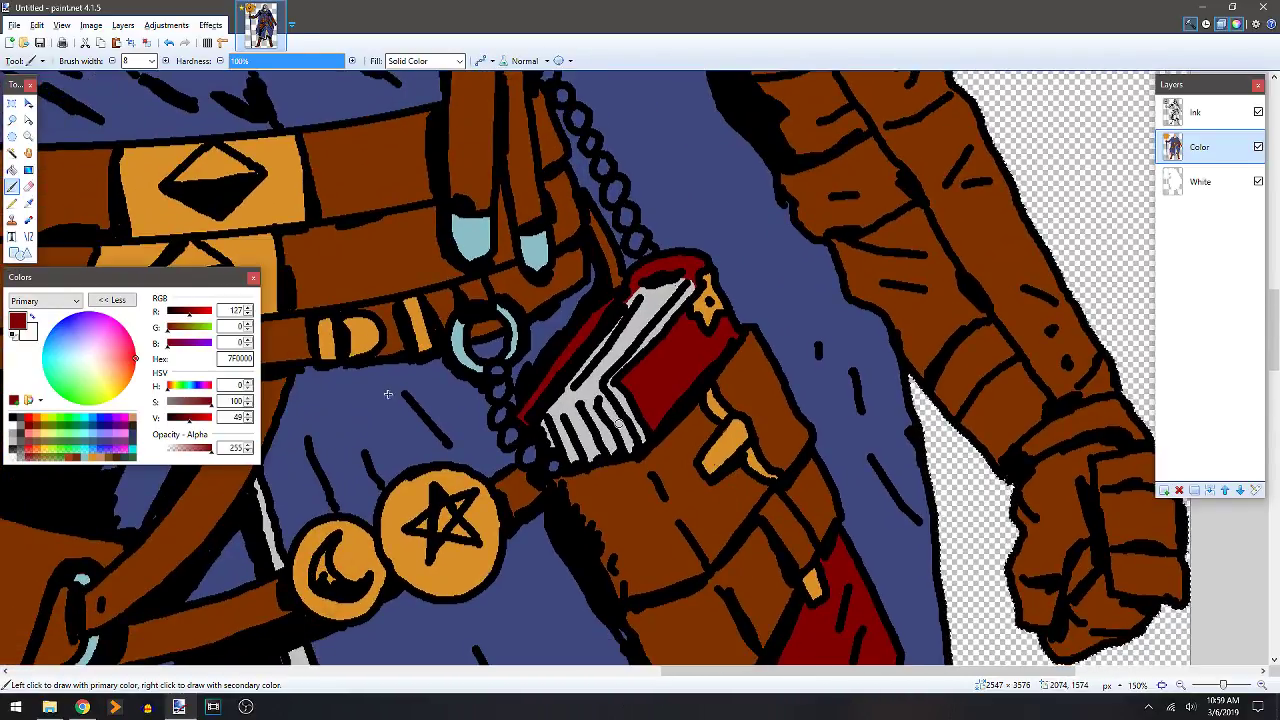
click(93, 421)
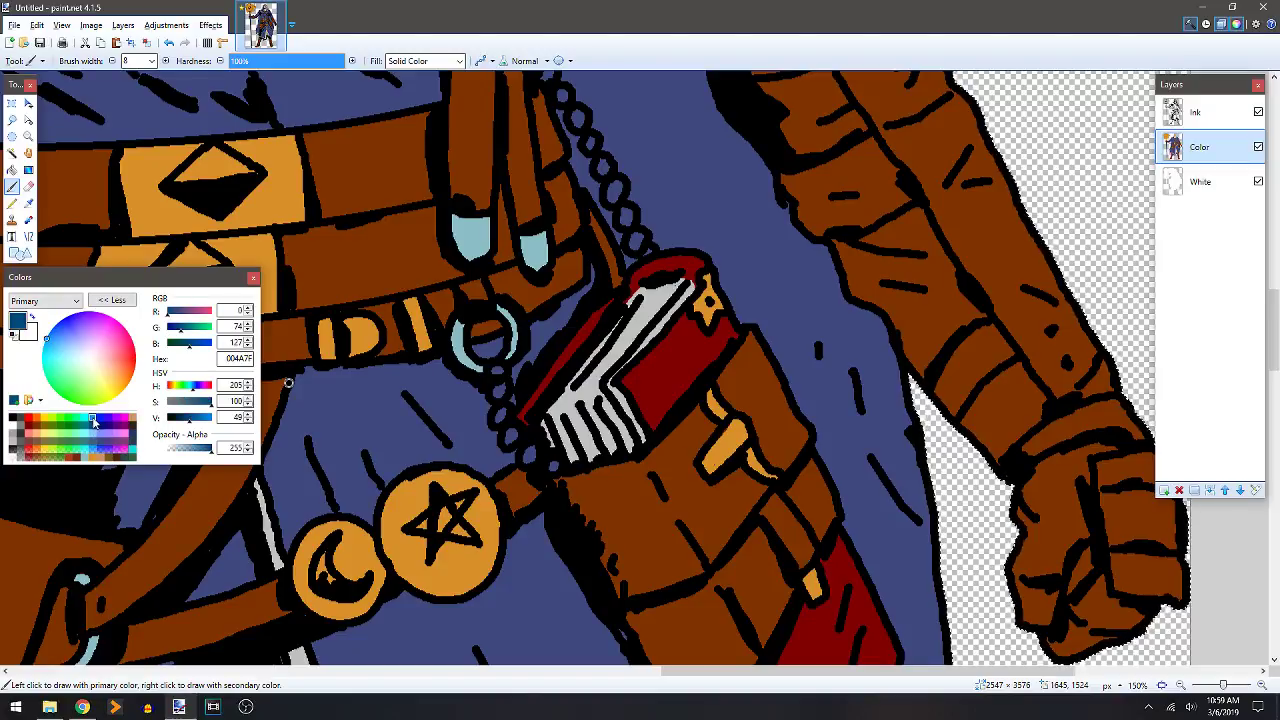
click(93, 417)
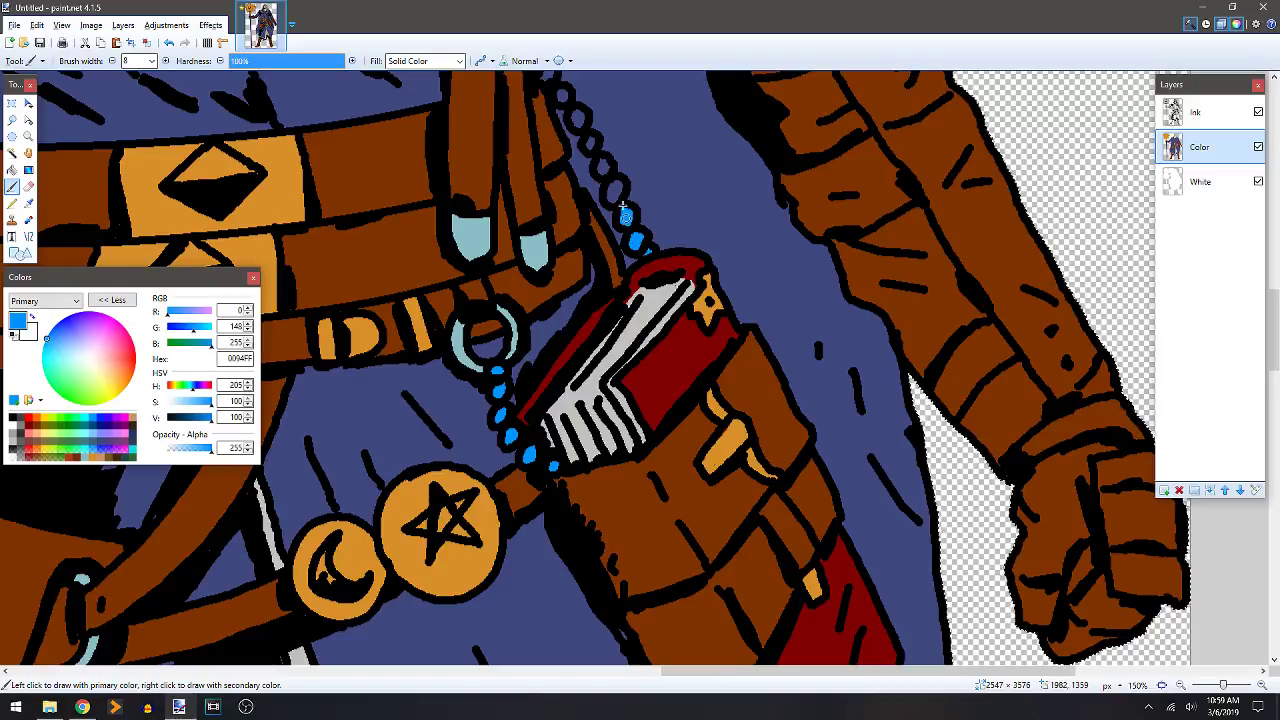
drag(609, 180, 605, 167)
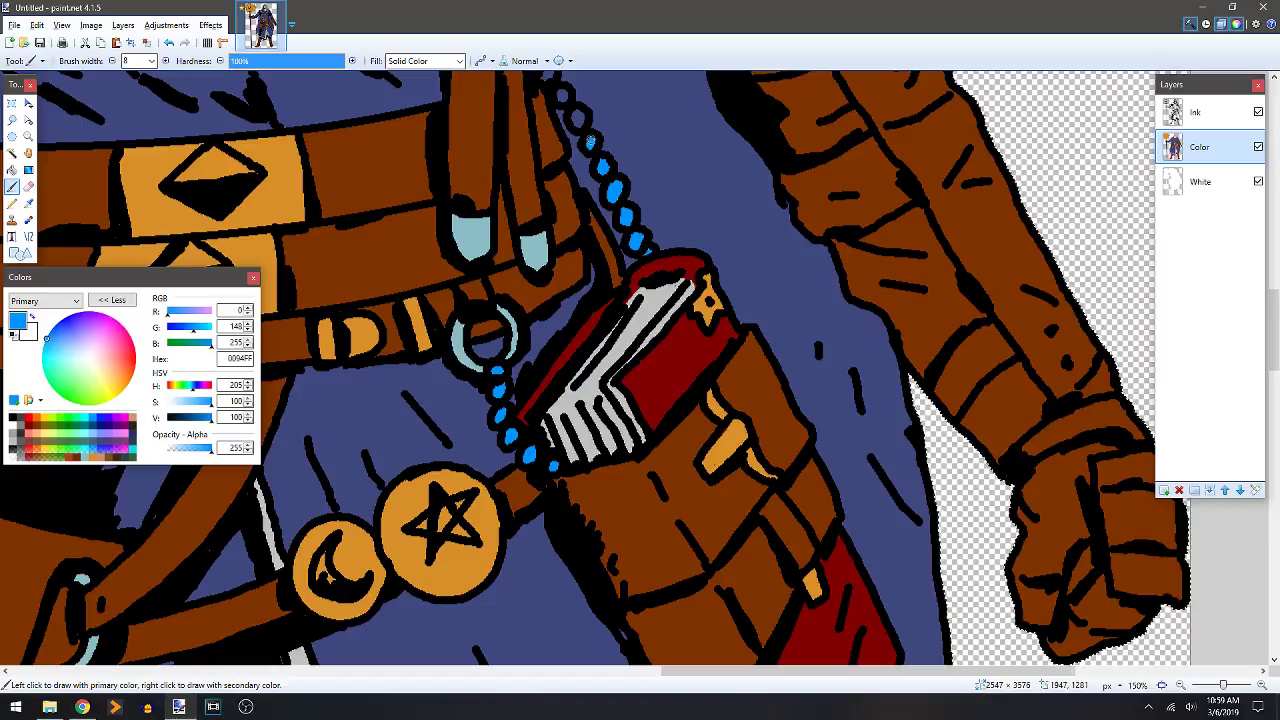
drag(578, 123, 577, 119)
click(564, 100)
scroll(707, 265, down, 5)
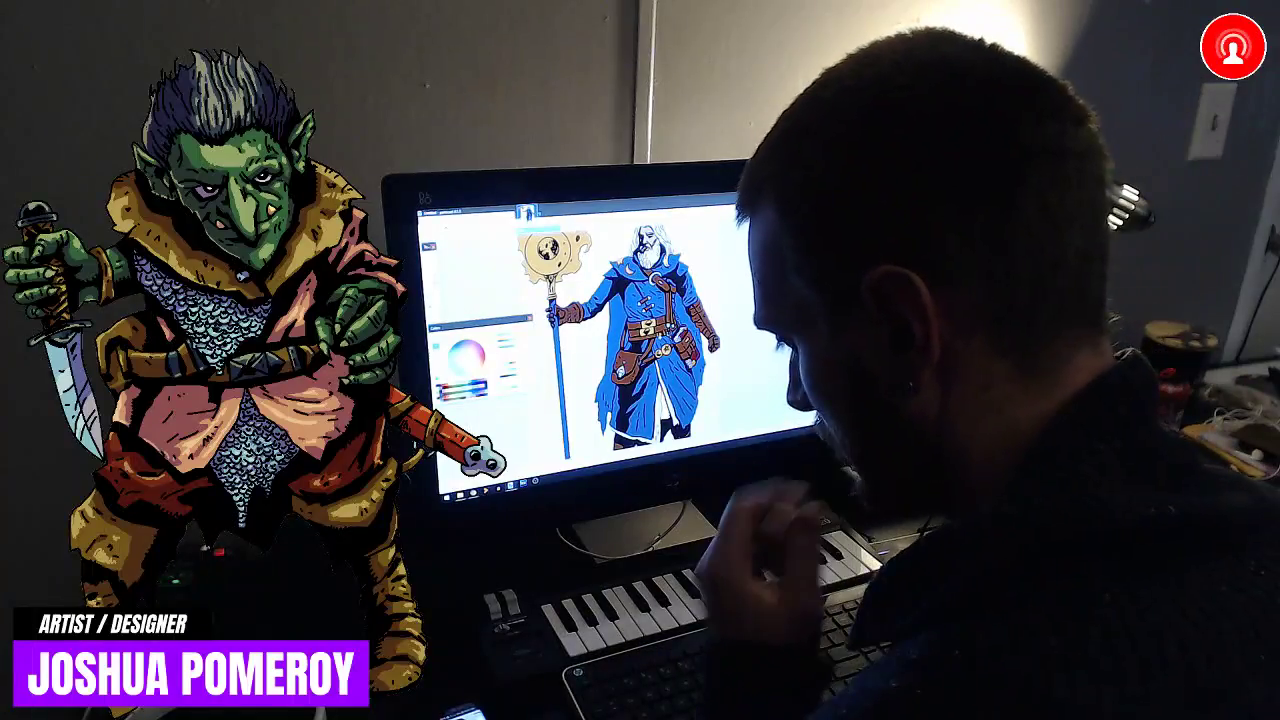
scroll(600, 340, up, 3)
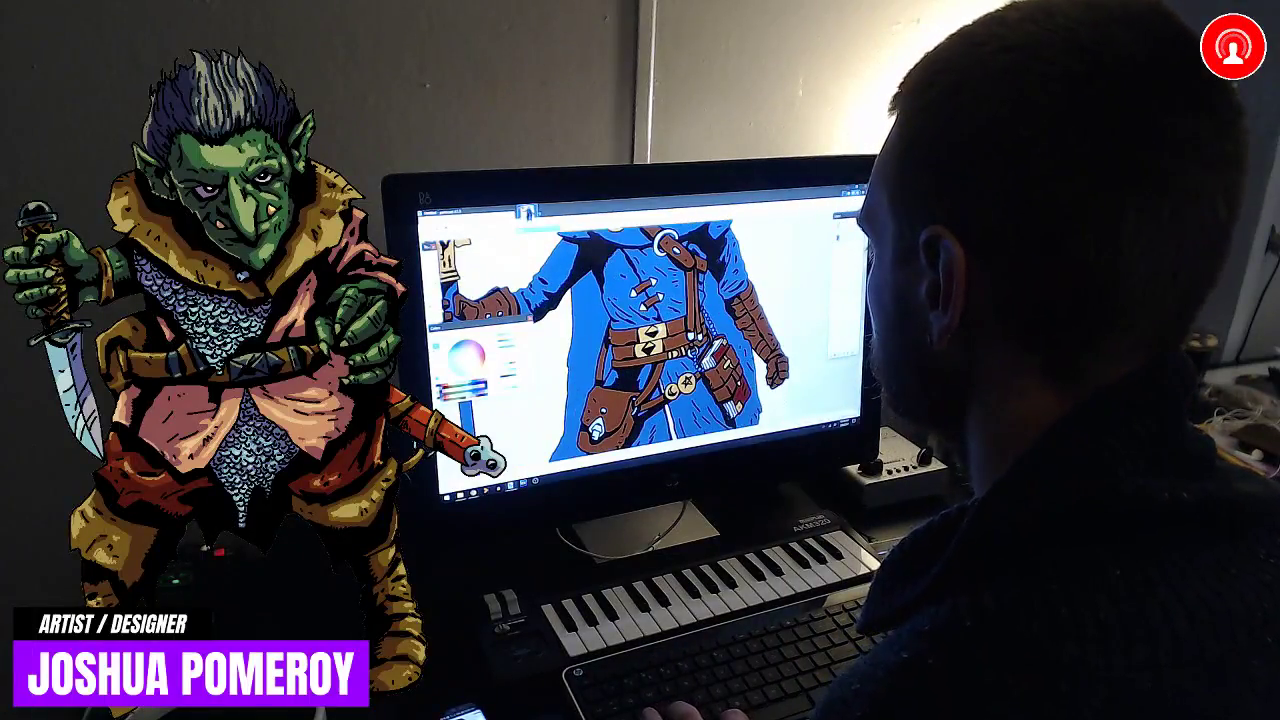
scroll(650, 330, up, 5)
scroll(650, 330, down, 5)
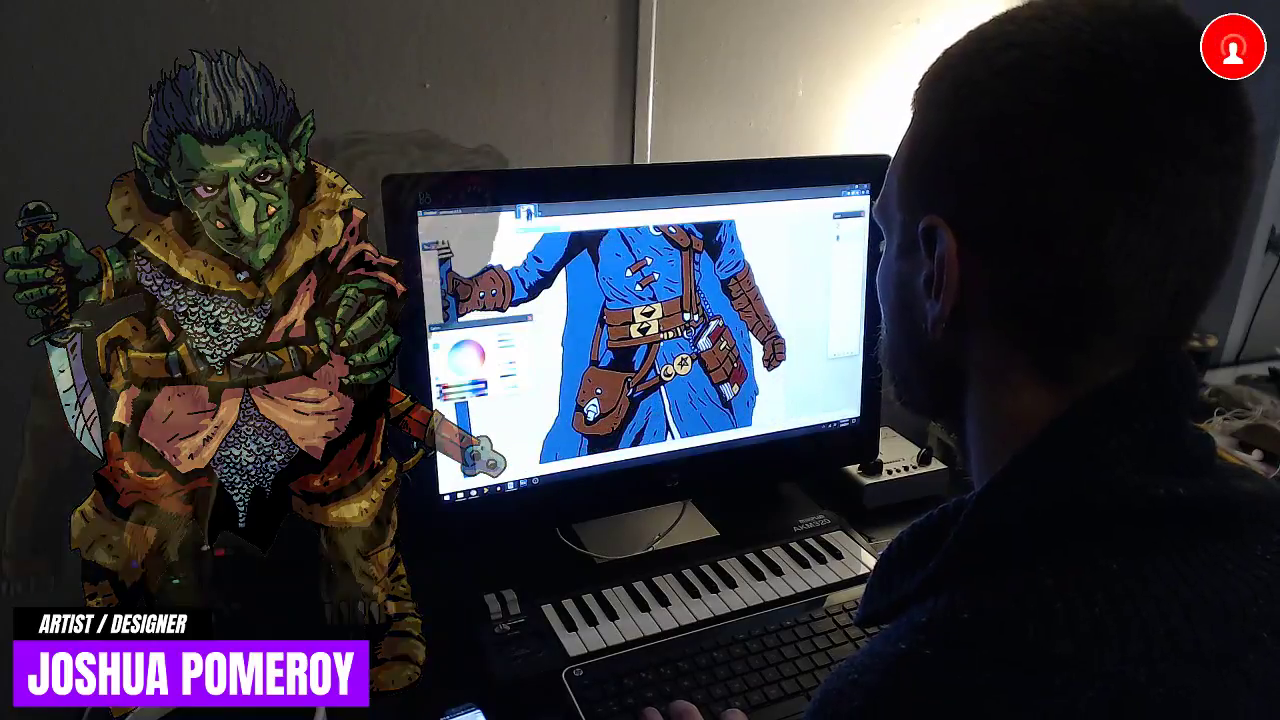
scroll(650, 330, down, 3)
scroll(650, 330, up, 3)
scroll(650, 330, down, 3)
scroll(650, 330, up, 3)
scroll(650, 330, down, 4)
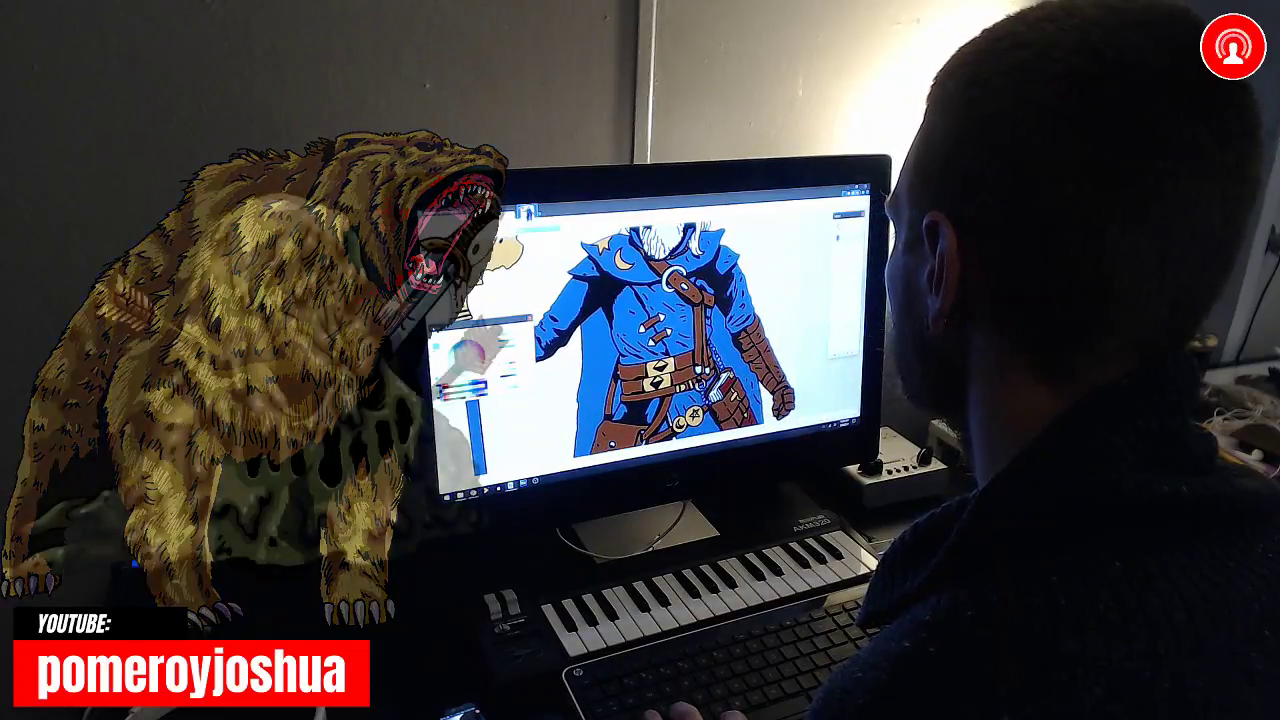
scroll(650, 330, left, 3)
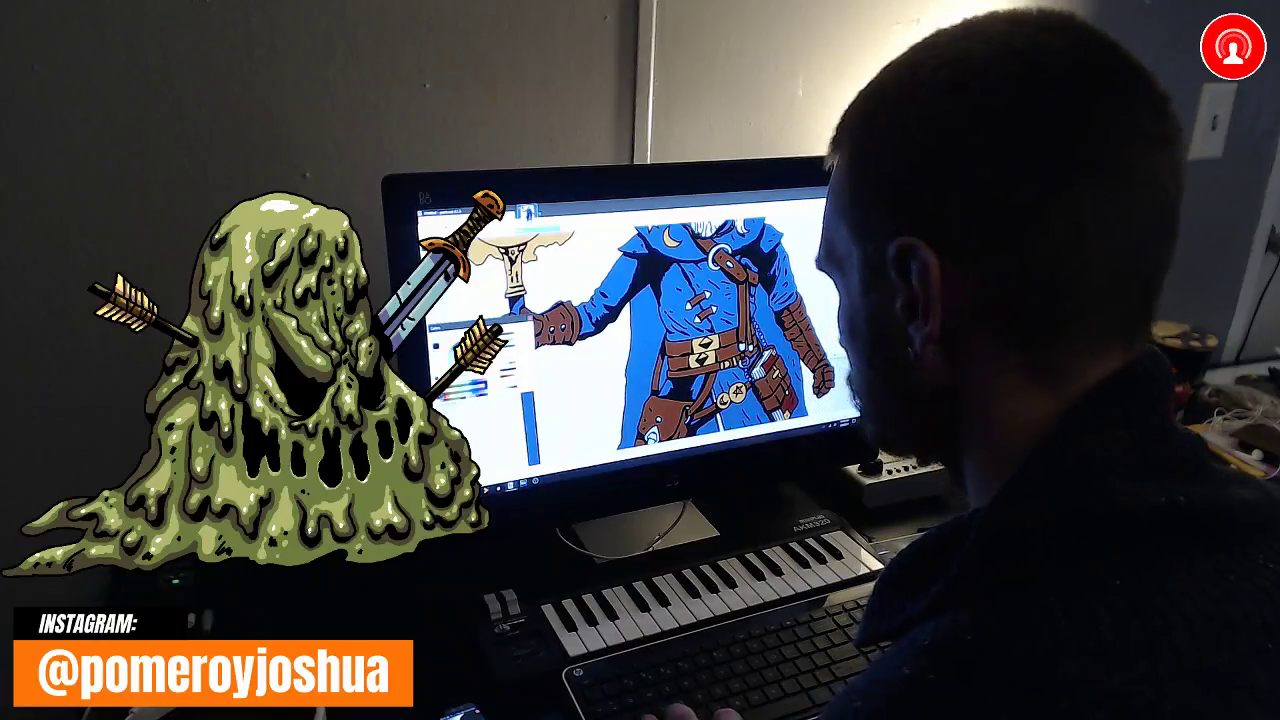
scroll(650, 330, down, 3)
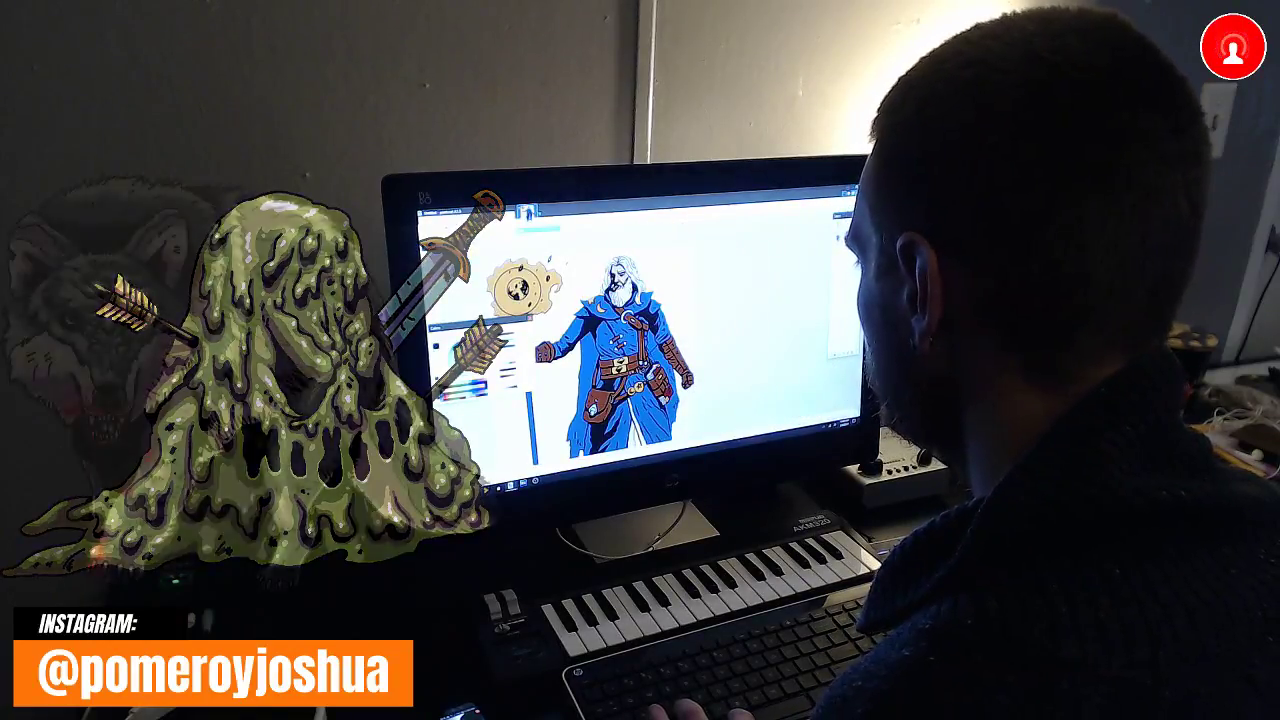
scroll(640, 330, up, 3)
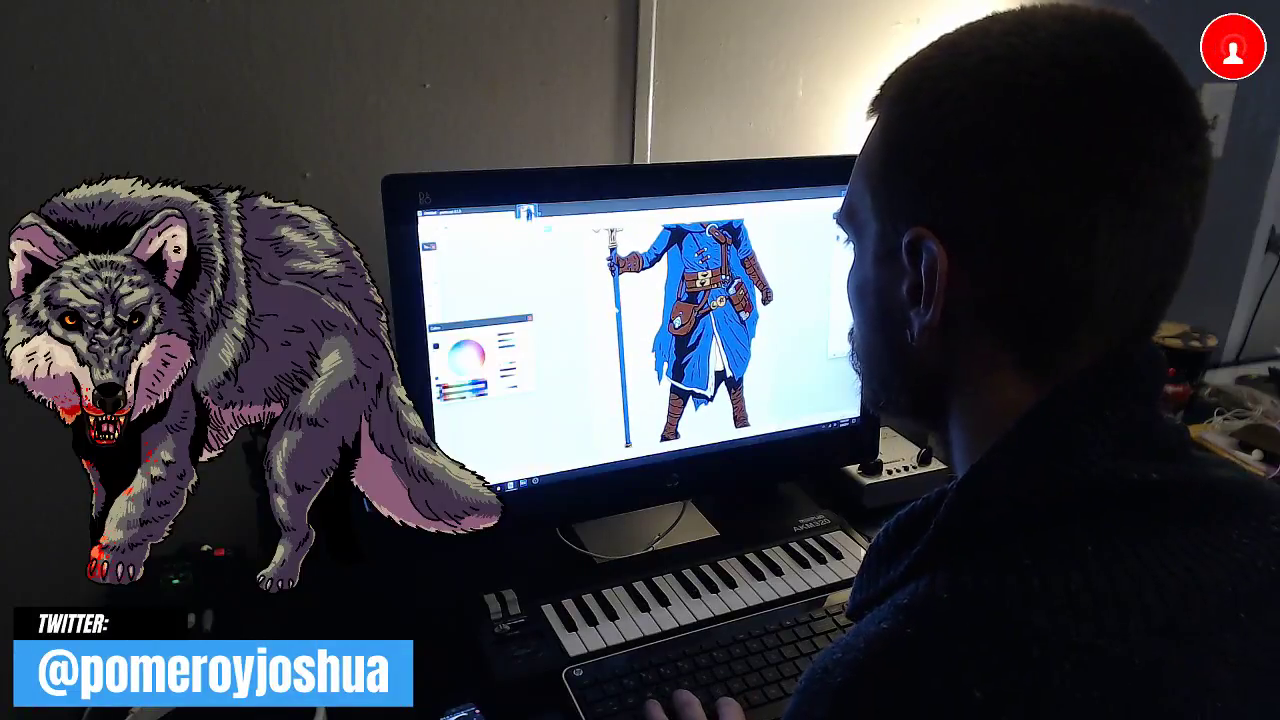
scroll(680, 330, down, 2)
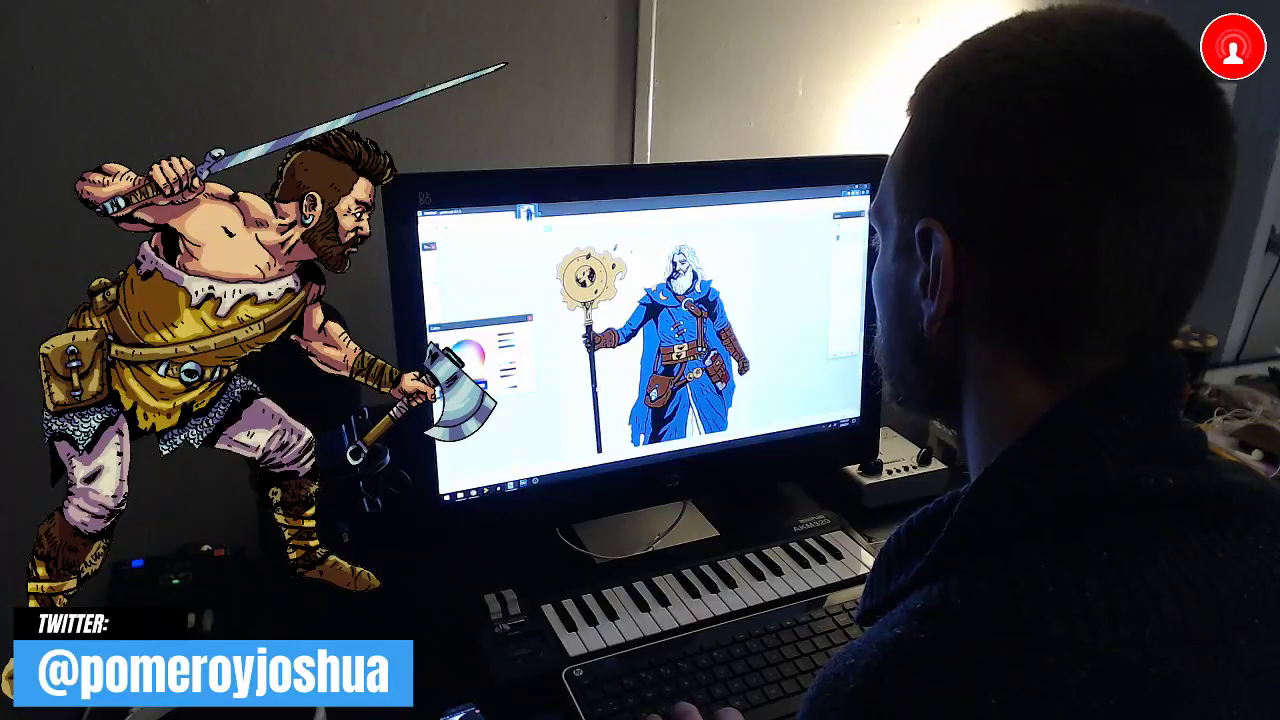
scroll(645, 335, down, 5)
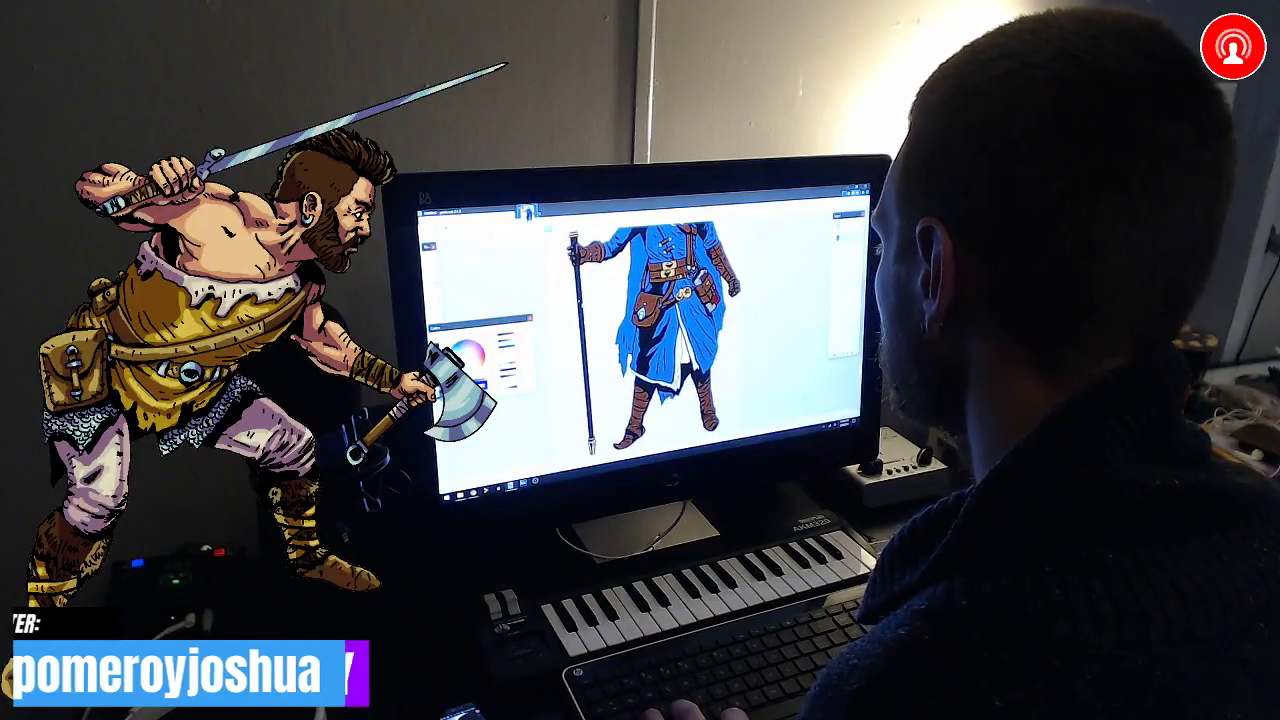
scroll(650, 335, up, 5)
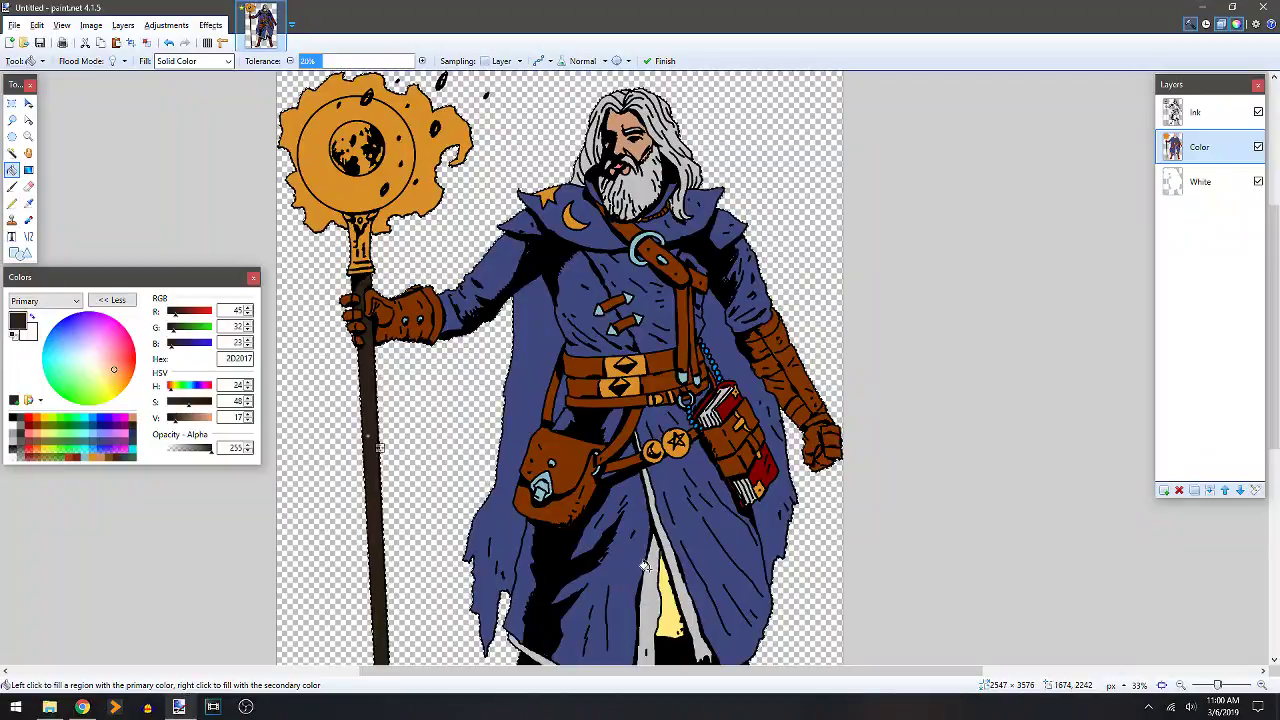
key(k)
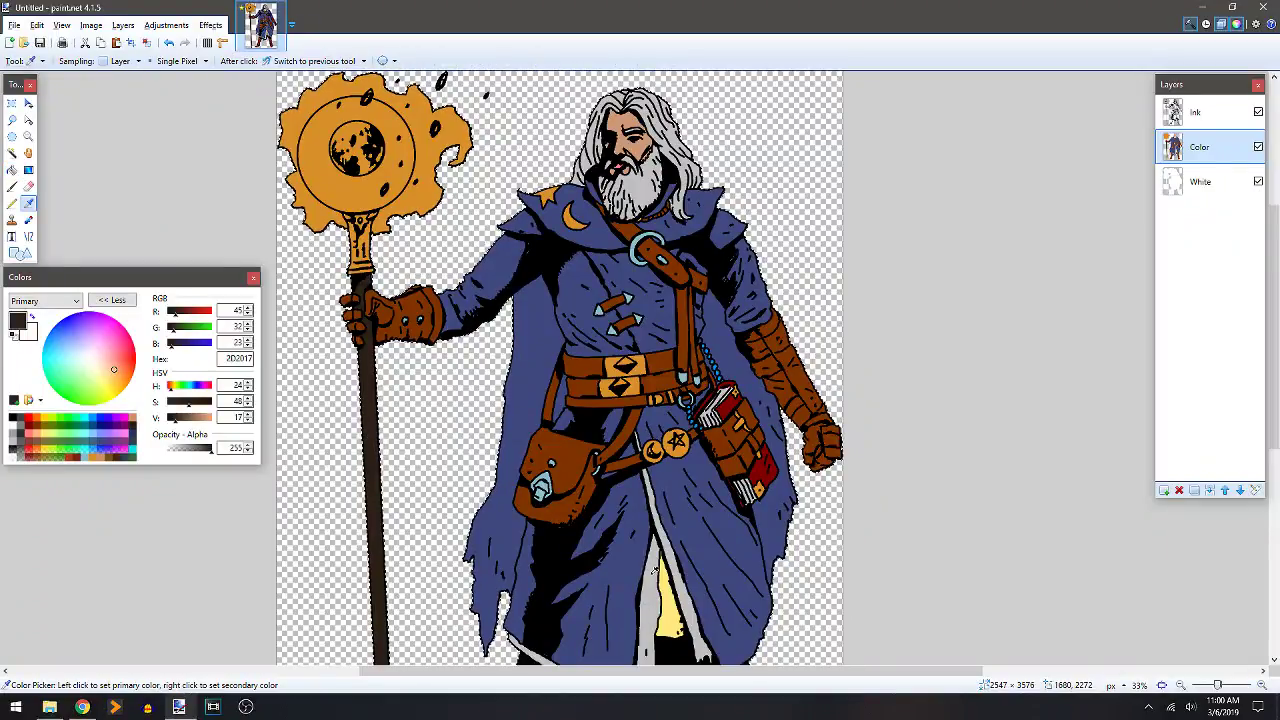
click(646, 566)
key(b)
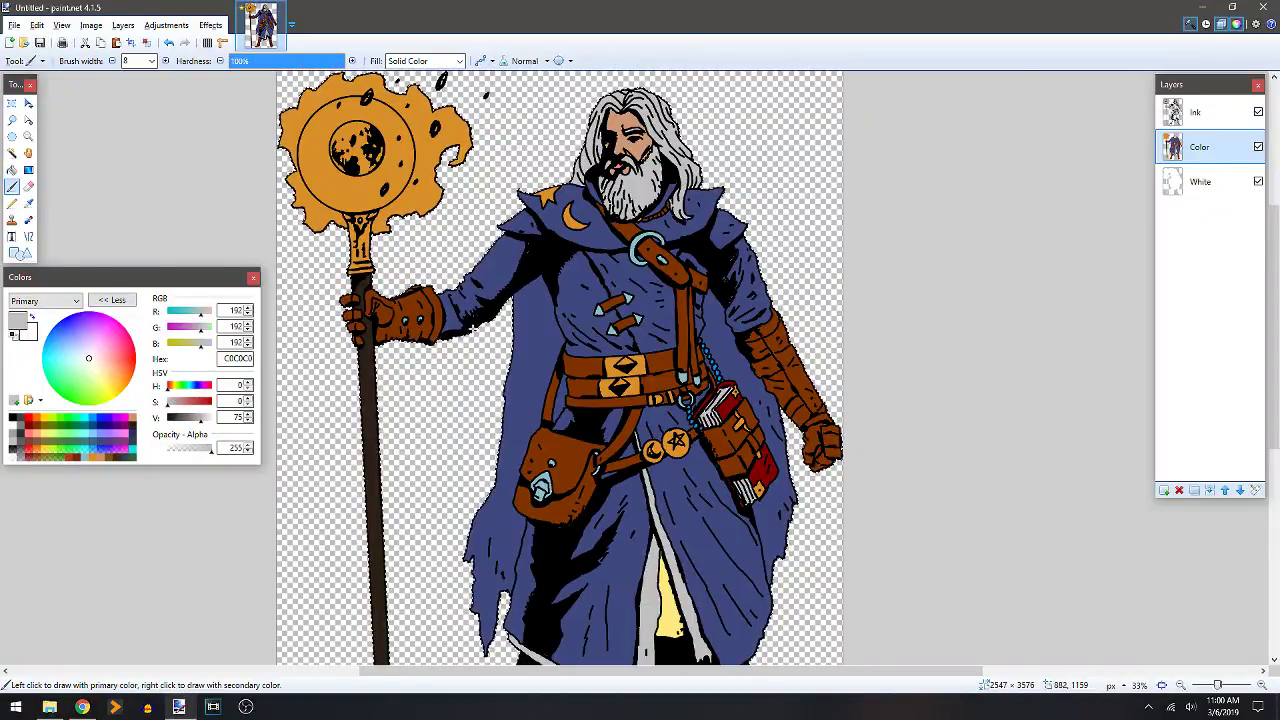
Sample the pale yellow FFE97F between the robe's front panels, outline the sleeve of the staff-holding arm with it and fill the sleeve.
scroll(678, 431, up, 2)
scroll(812, 445, down, 5)
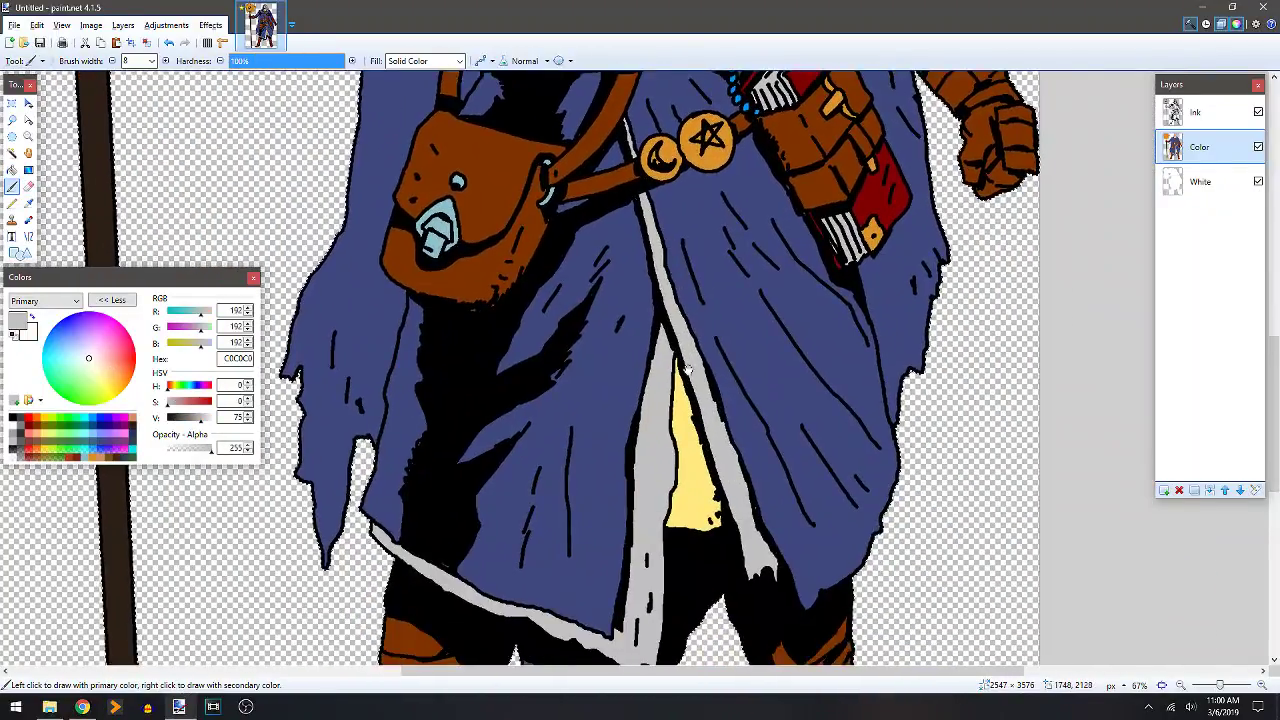
key(k)
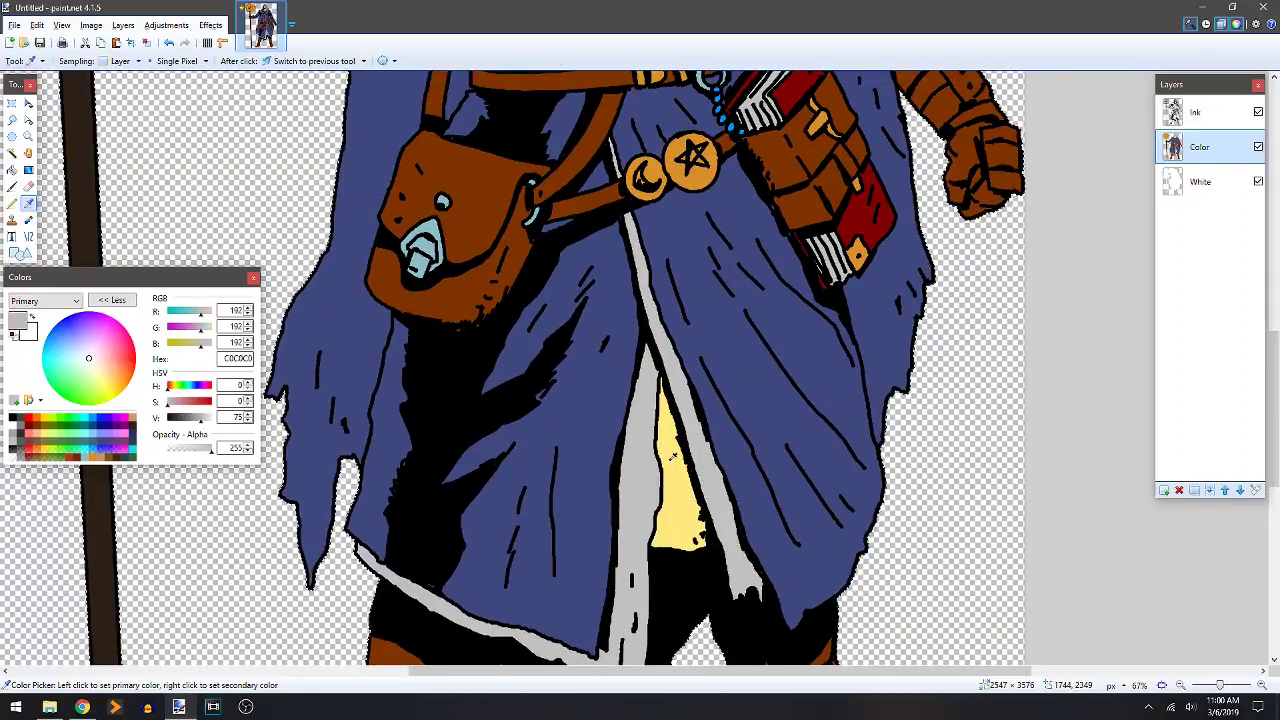
click(666, 430)
key(b)
scroll(608, 350, up, 5)
scroll(606, 354, up, 3)
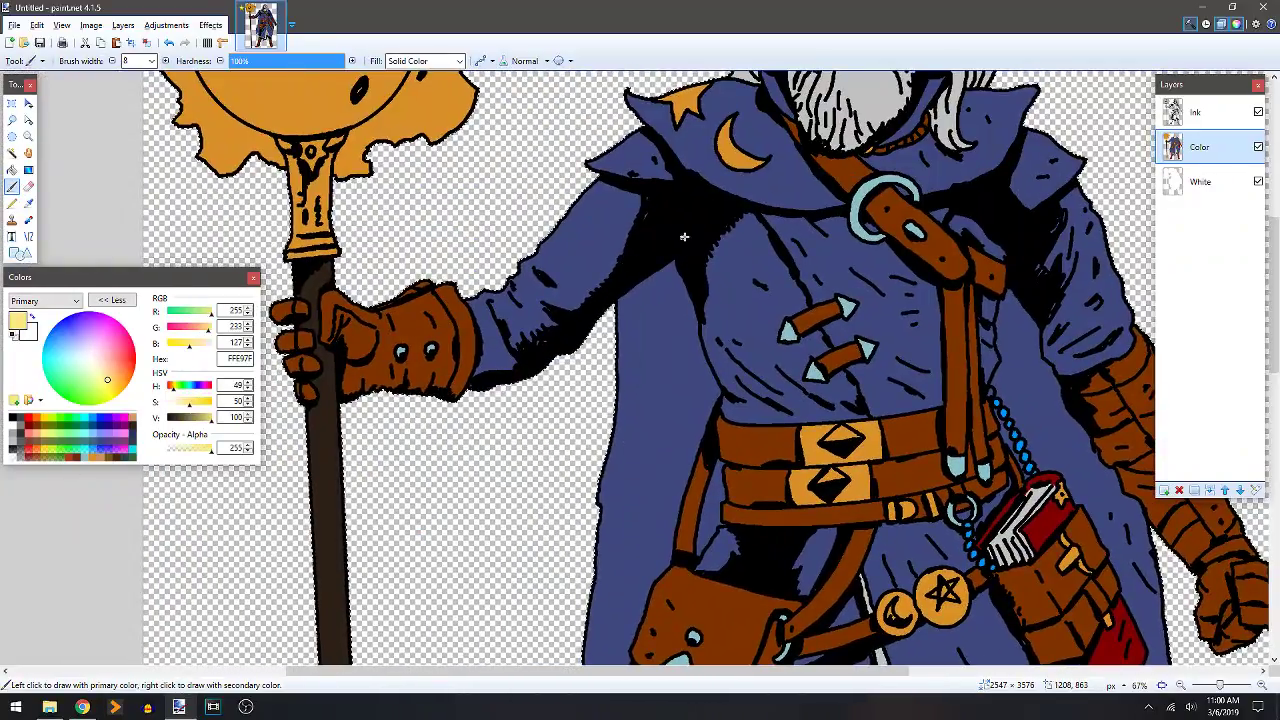
drag(594, 351, 616, 291)
drag(683, 240, 690, 190)
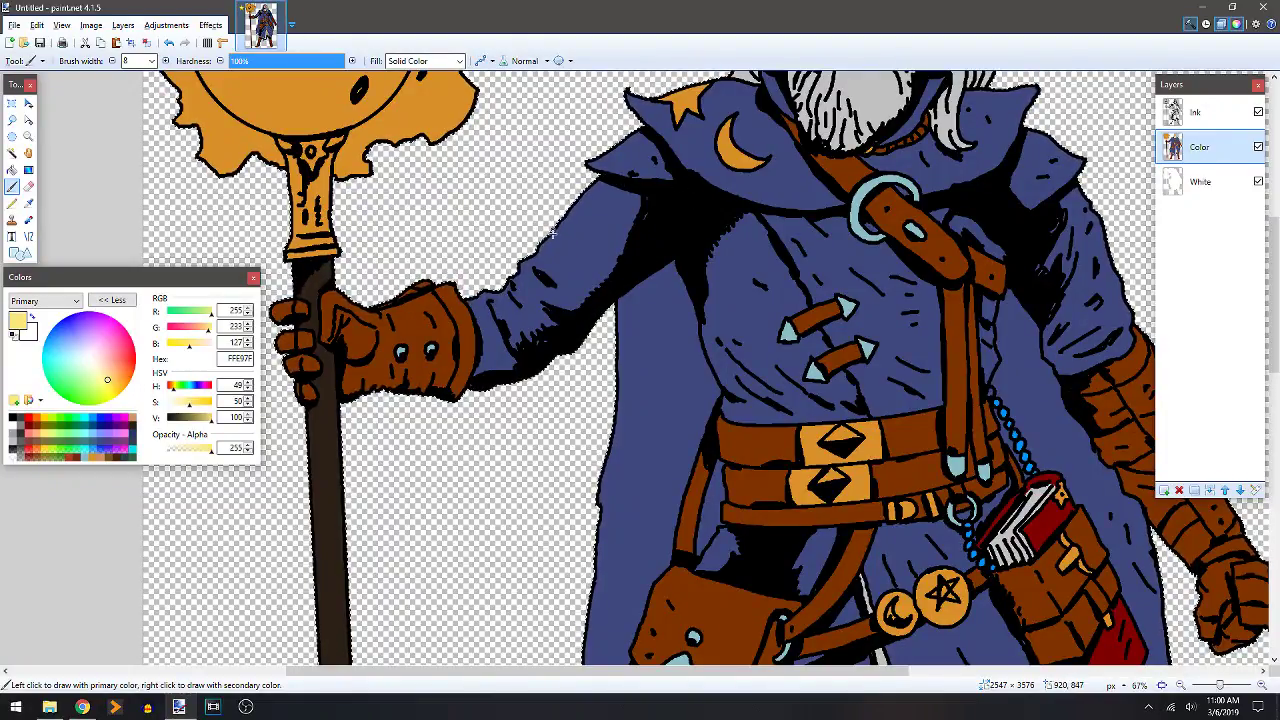
key(f)
click(588, 254)
Outline the sleeve of the wizard's other arm in pale yellow FFE97F and fill its interior.
drag(923, 268, 642, 285)
key(b)
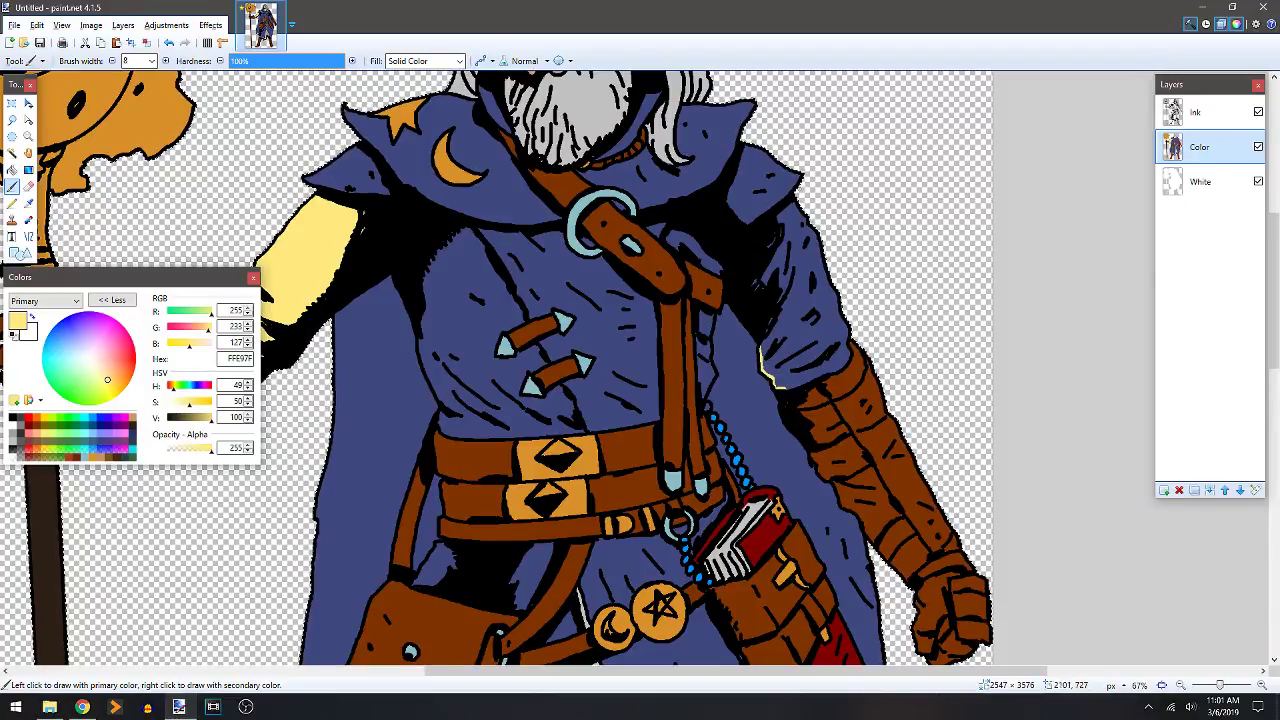
key(f)
click(777, 291)
key(ctrl+z)
key(b)
key(f)
click(790, 300)
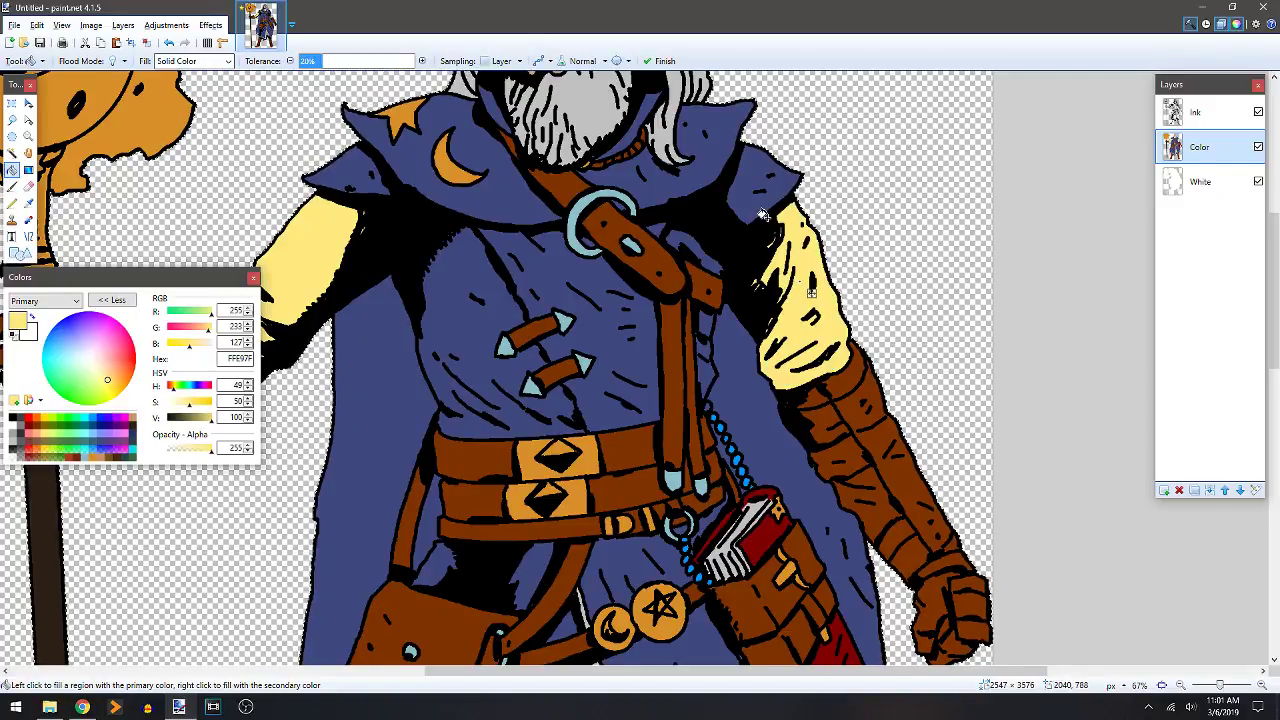
Sample golden orange D88F29 from the belt's buckle plate and paint the cuff band of the staff-hand glove with it.
scroll(790, 285, down, 1)
scroll(763, 213, down, 2)
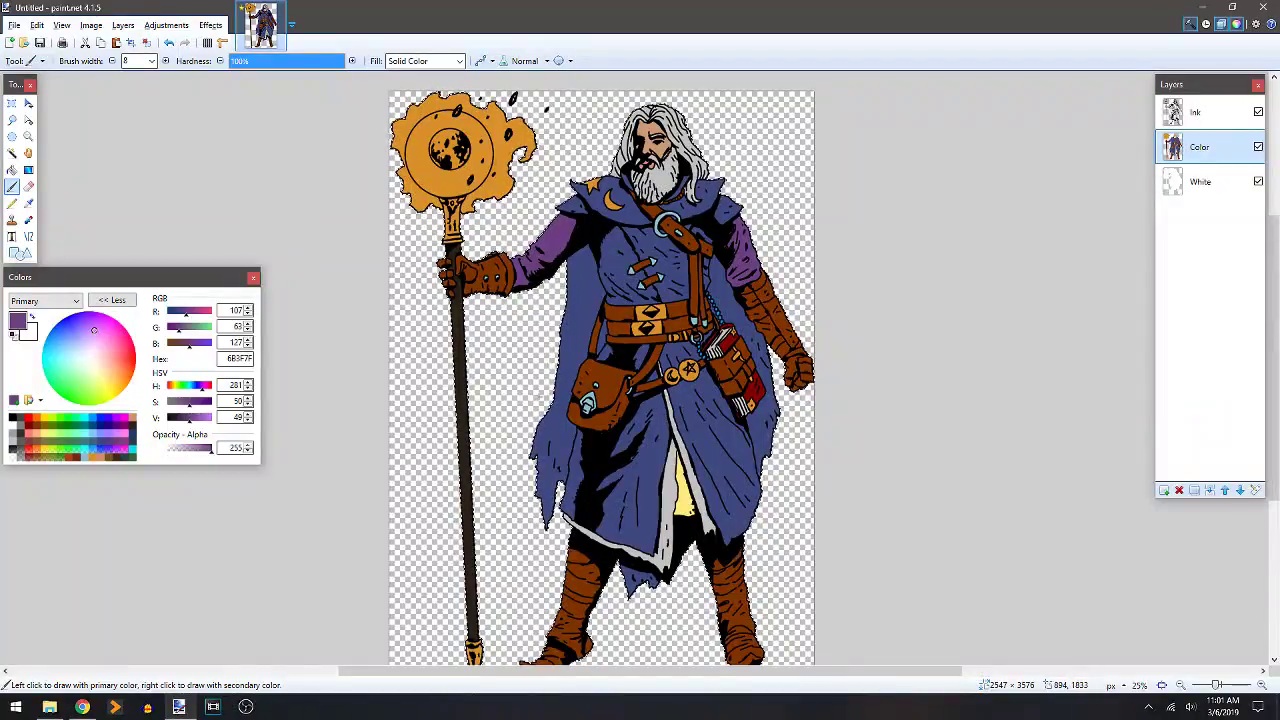
ctrl+scroll(538, 396, up, 1)
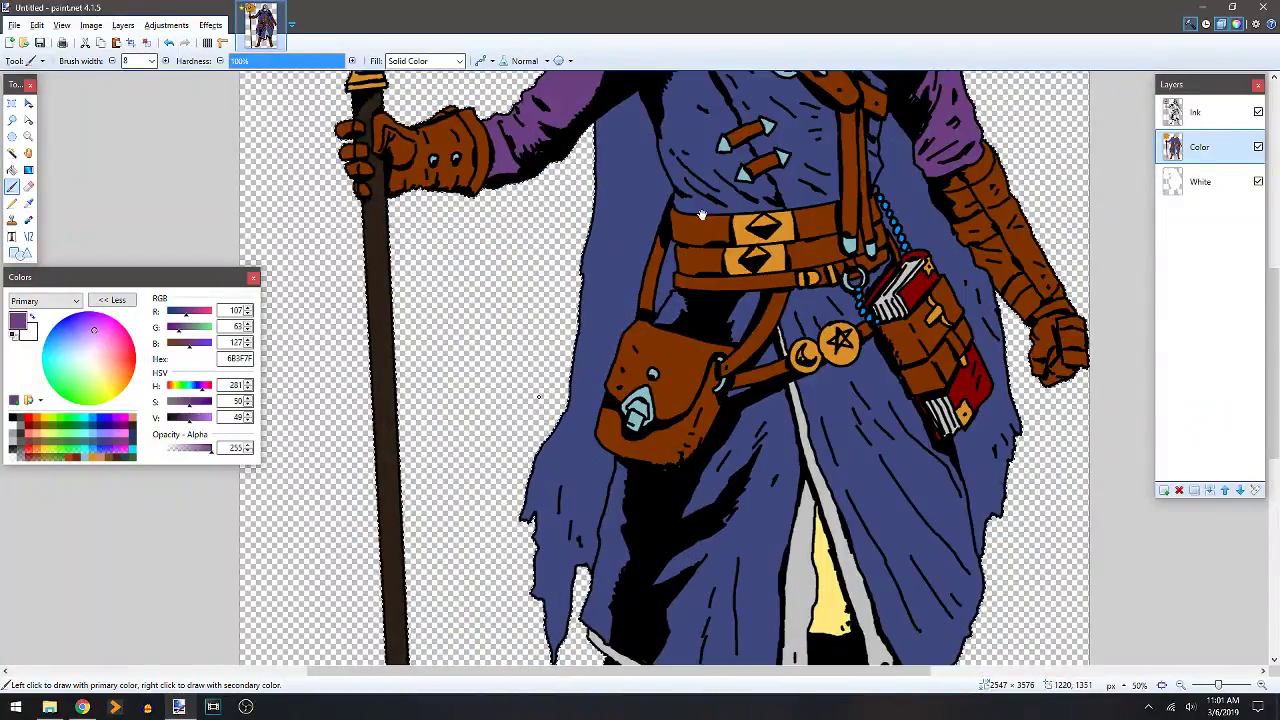
scroll(480, 500, up, 2)
drag(584, 336, 602, 317)
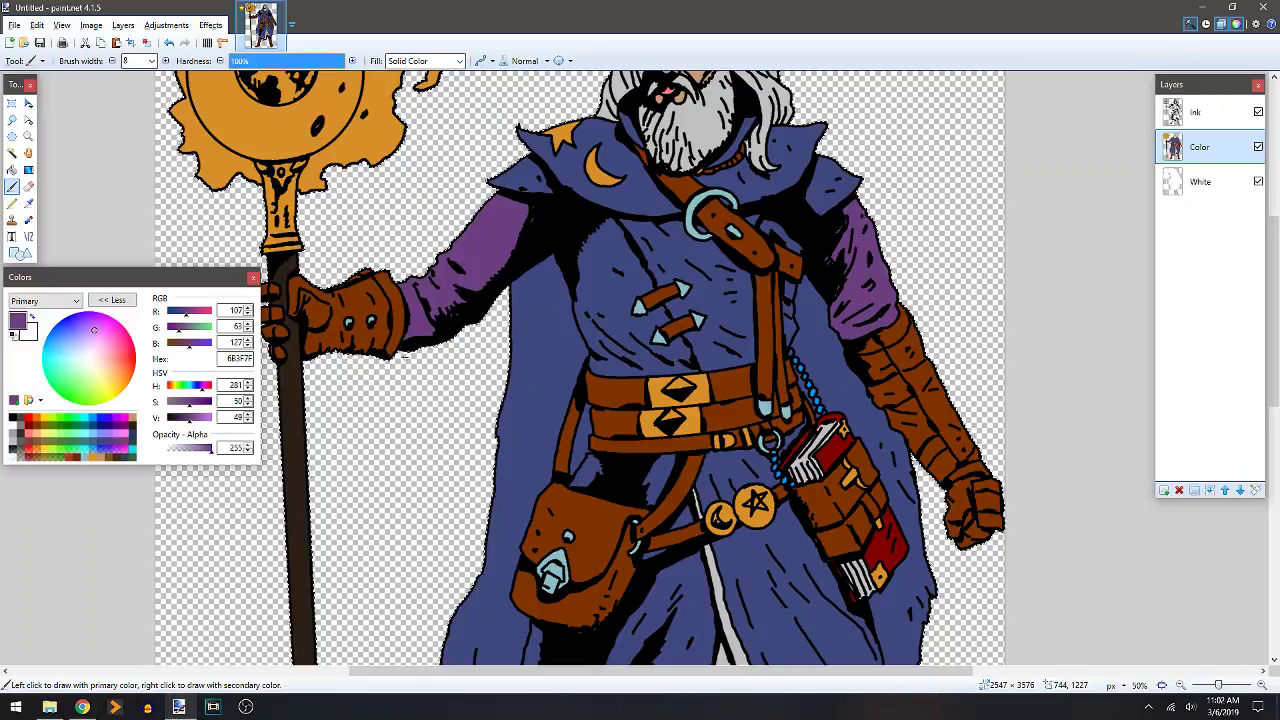
key(k)
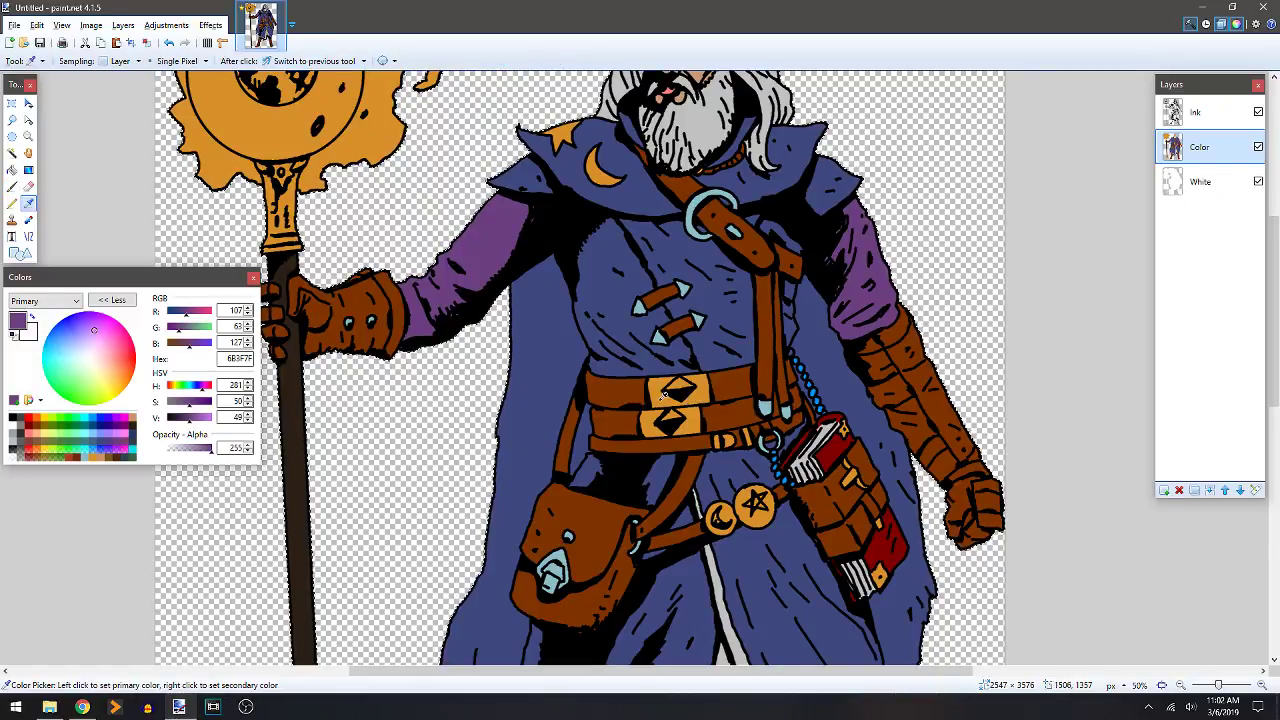
click(664, 394)
scroll(318, 387, up, 2)
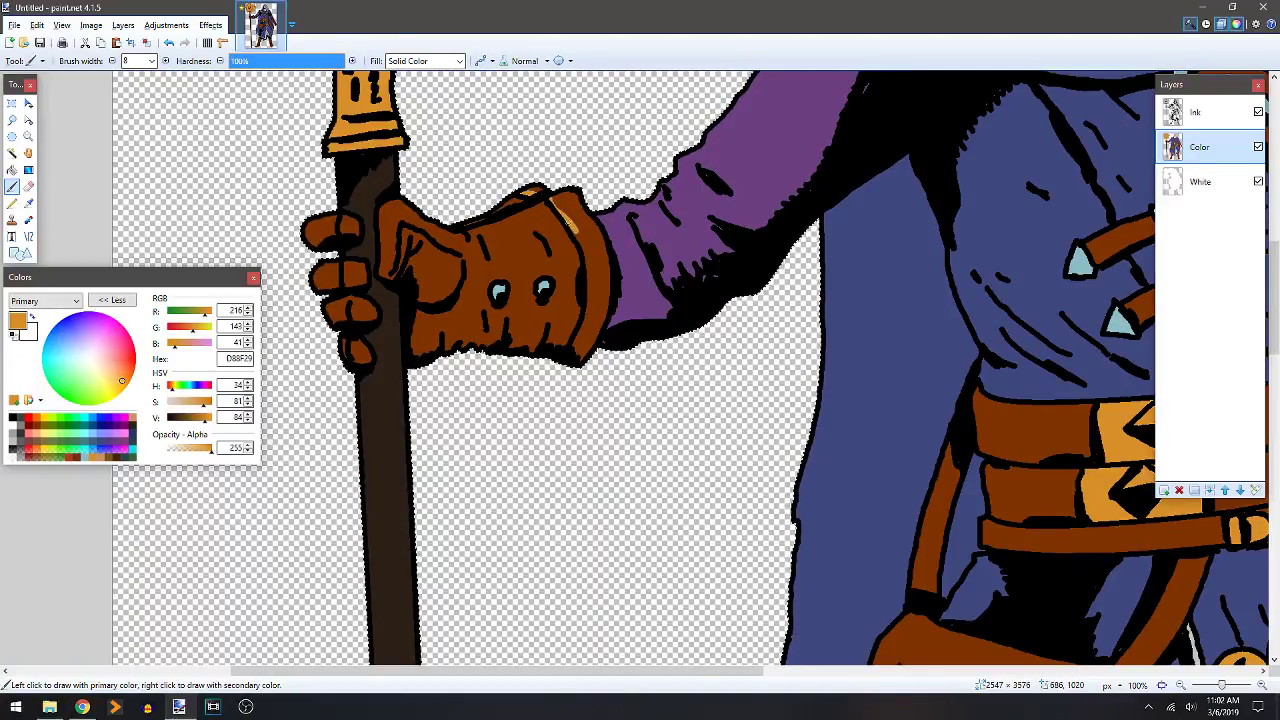
drag(578, 238, 585, 345)
key(f)
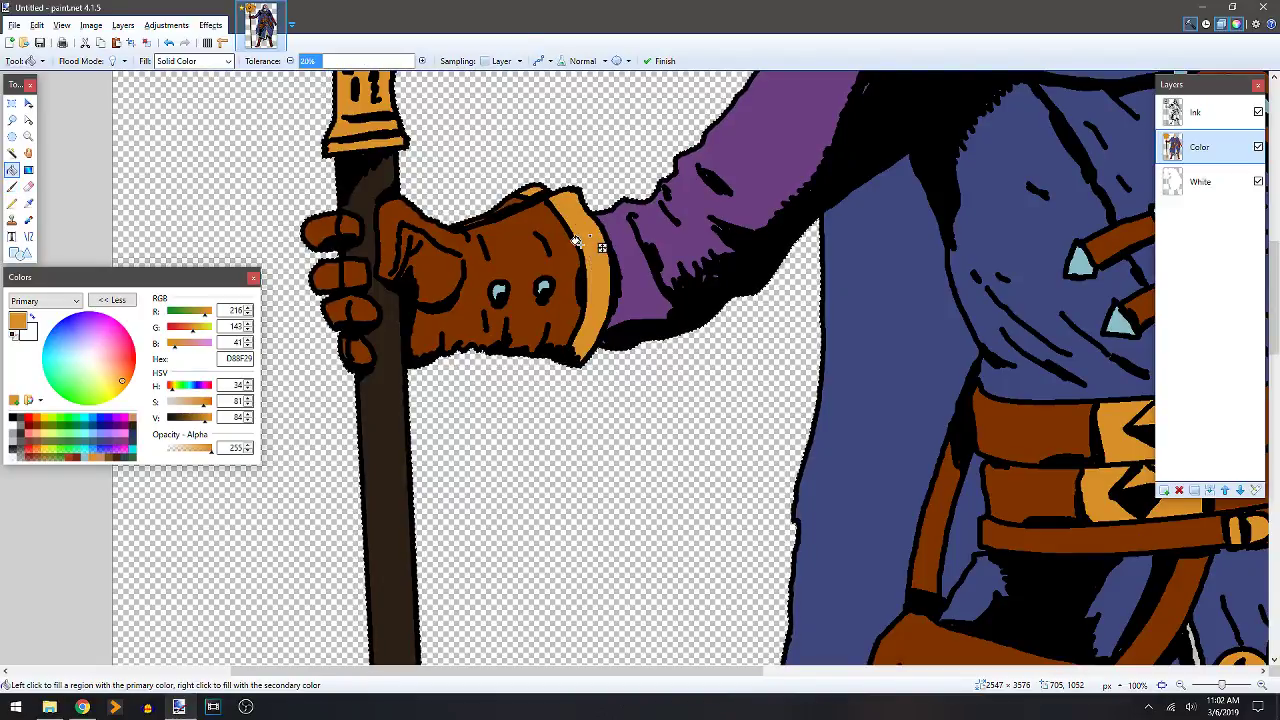
Discard the duplicated White layer and add a new empty layer directly above the Color layer.
ctrl+scroll(537, 203, down, 3)
ctrl+scroll(537, 203, down, 3)
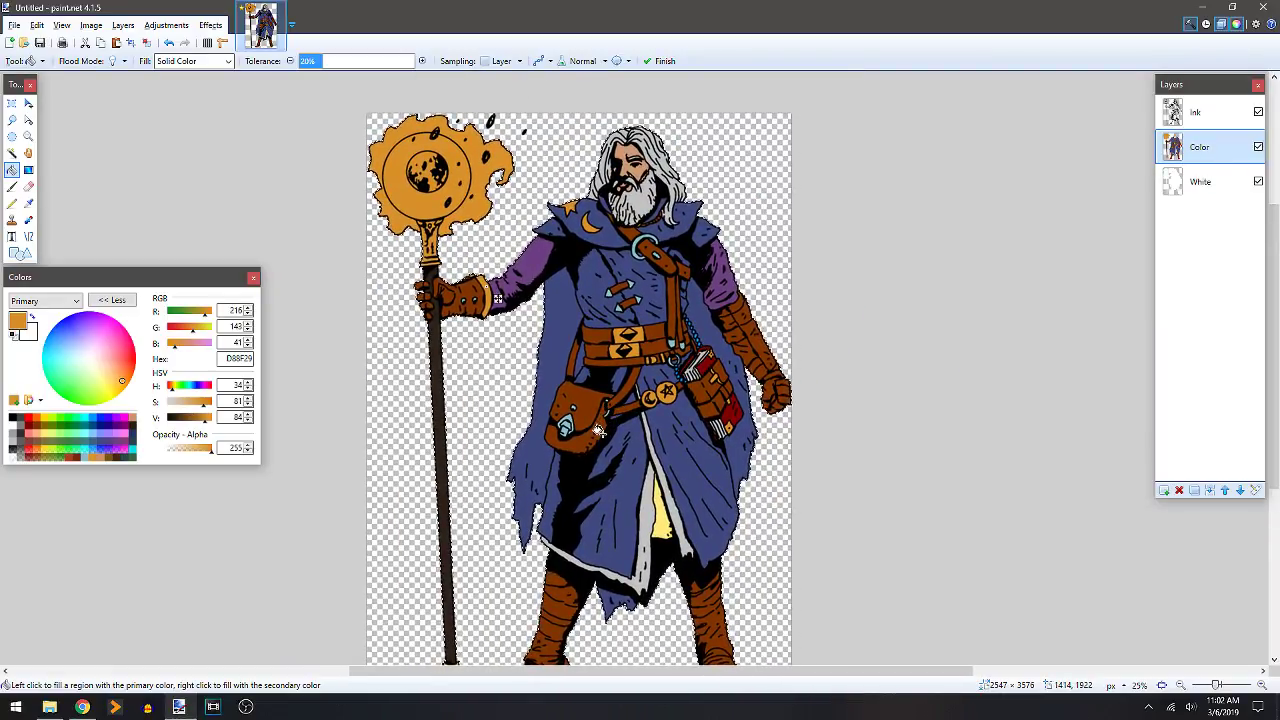
scroll(614, 465, down, 2)
scroll(616, 441, up, 2)
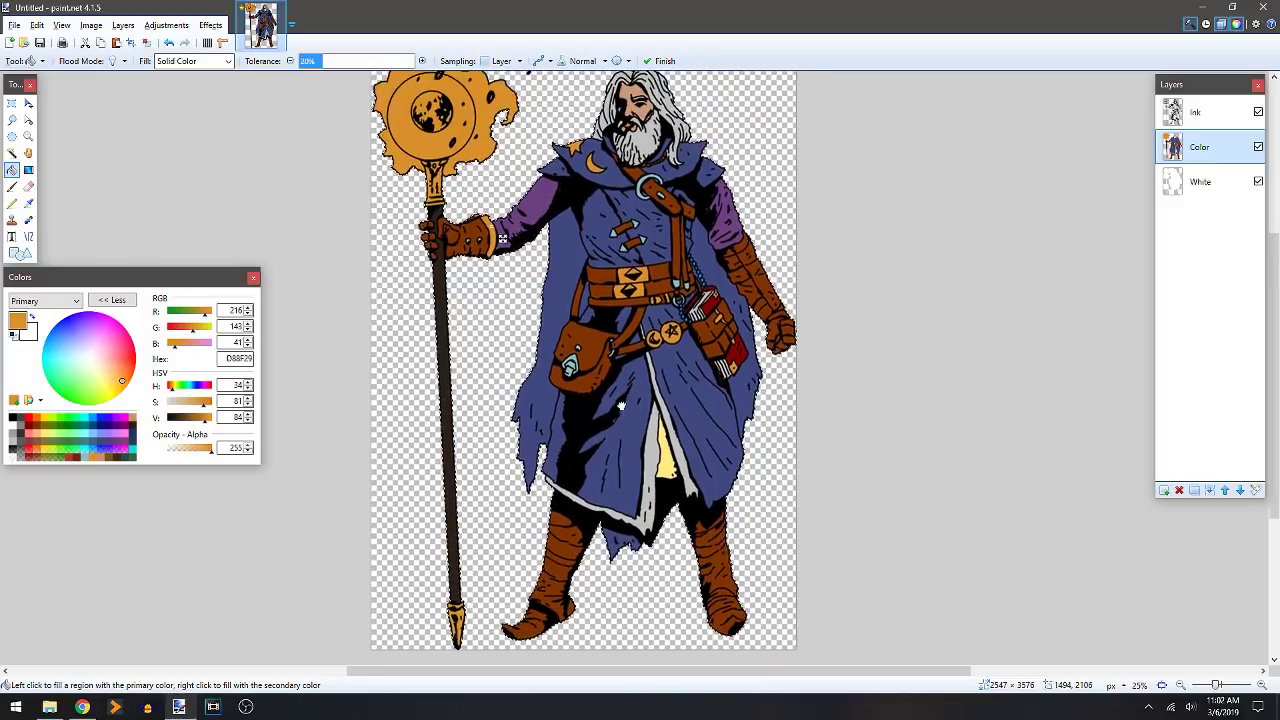
drag(616, 441, 631, 362)
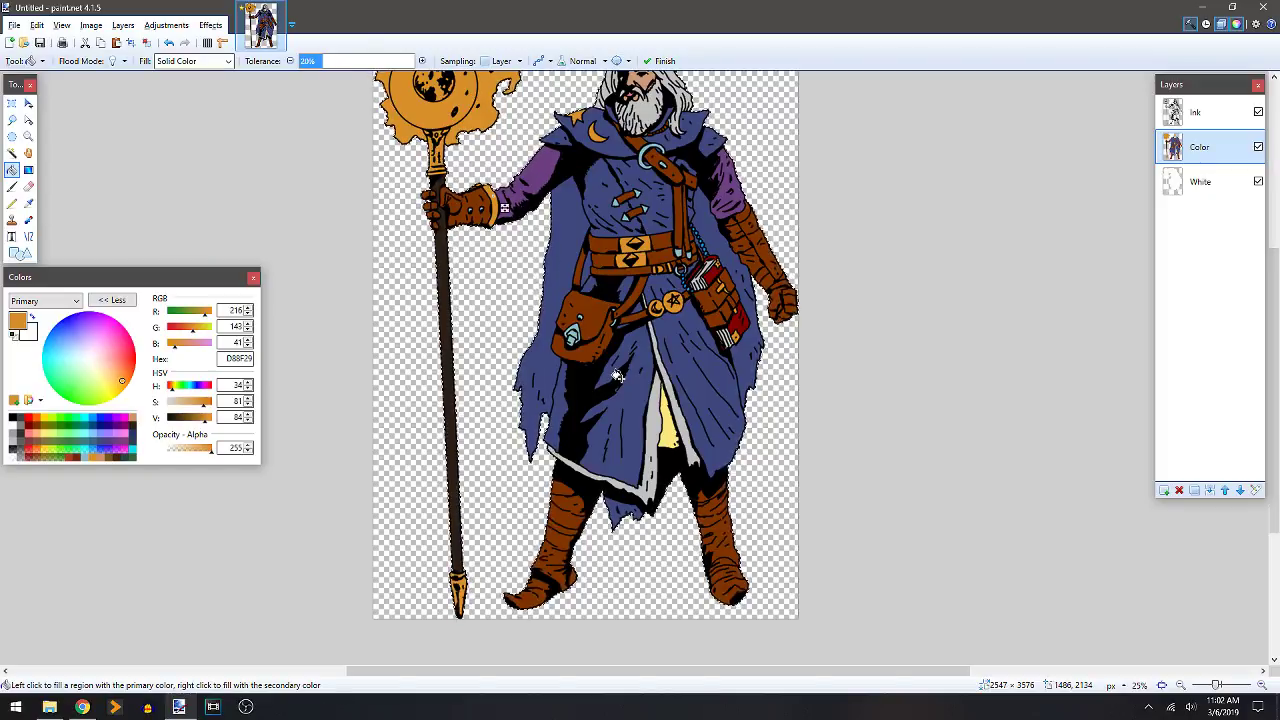
click(1205, 203)
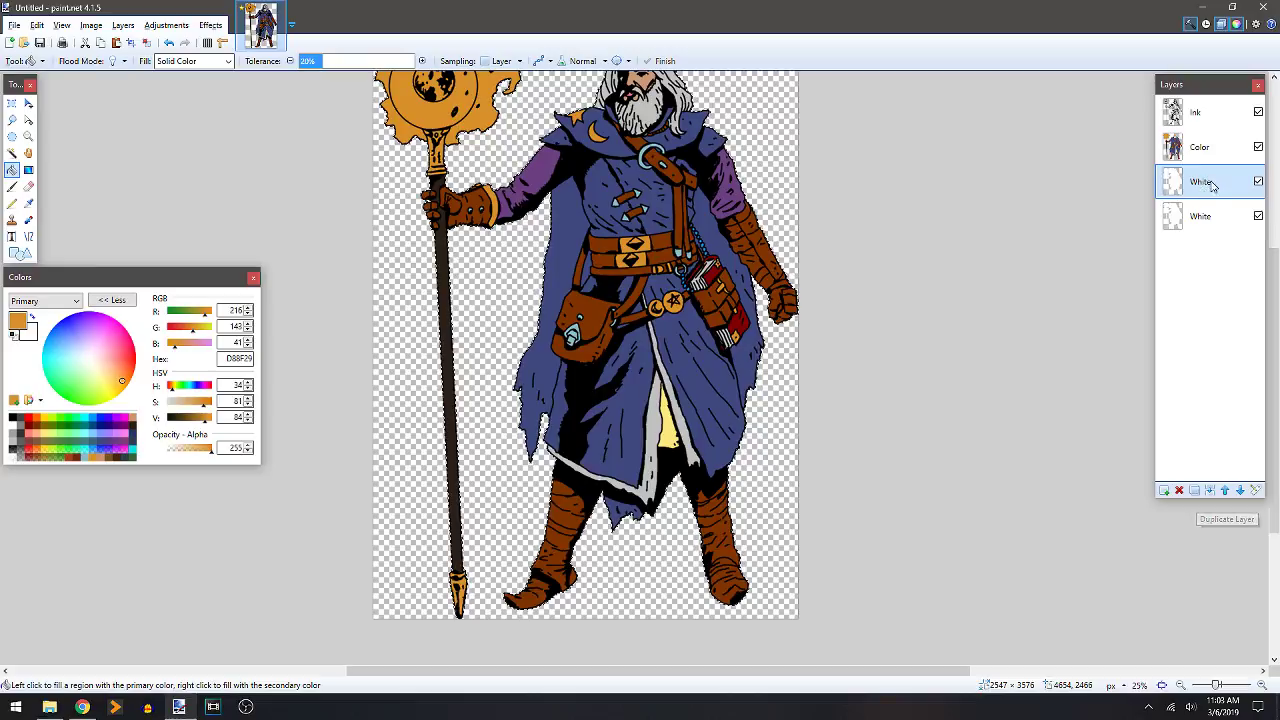
key(ctrl+shift+Delete)
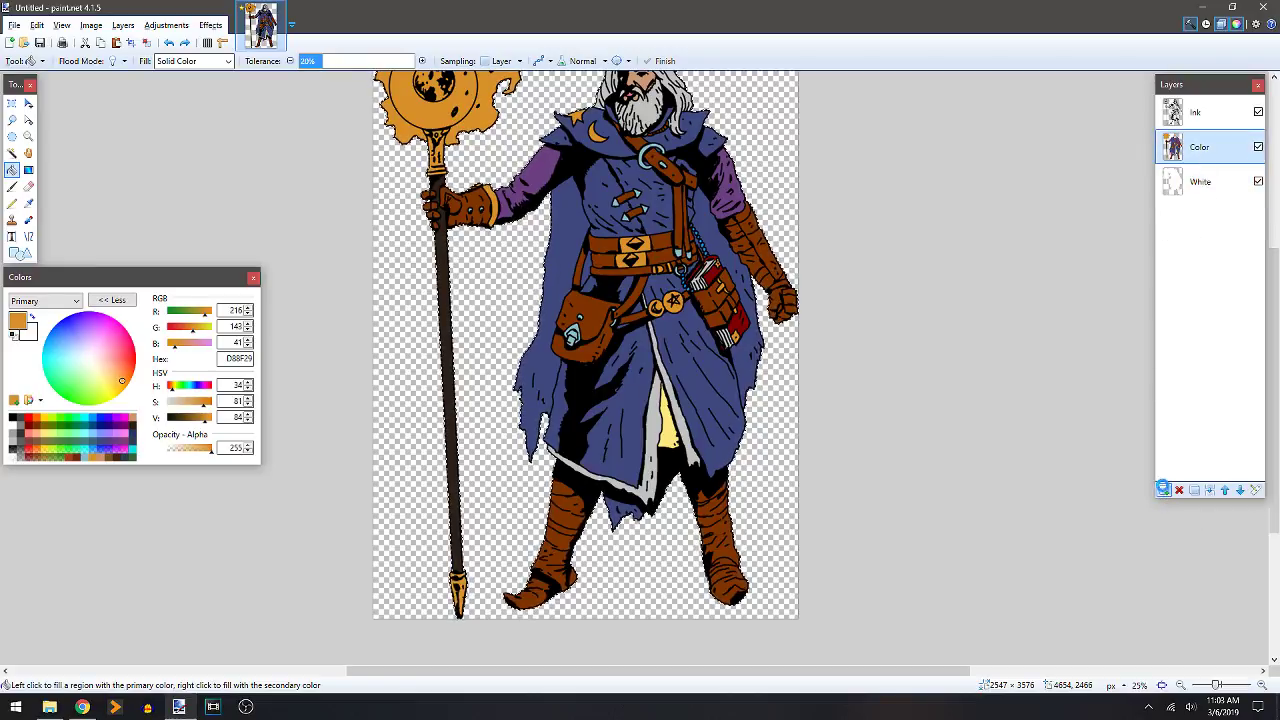
click(1164, 490)
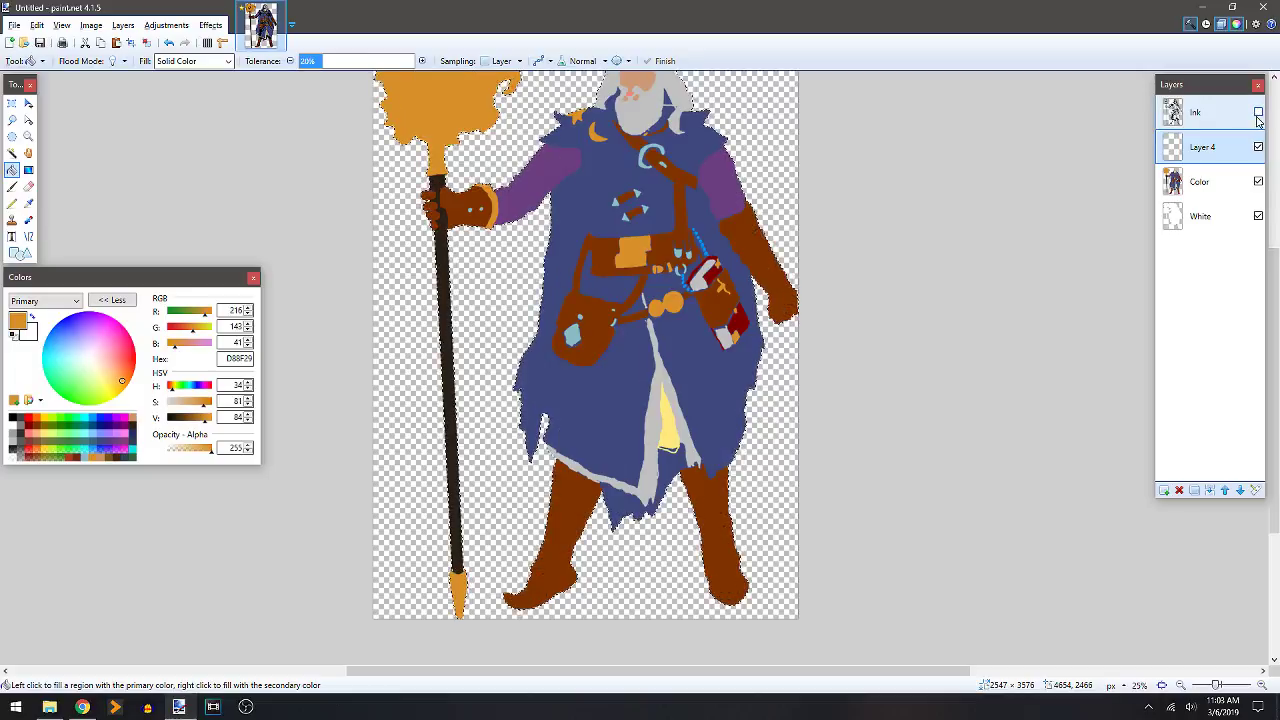
Examine the flat colors across the figure with the Ink layer hidden, and show the Ink layer again.
scroll(761, 226, up, 3)
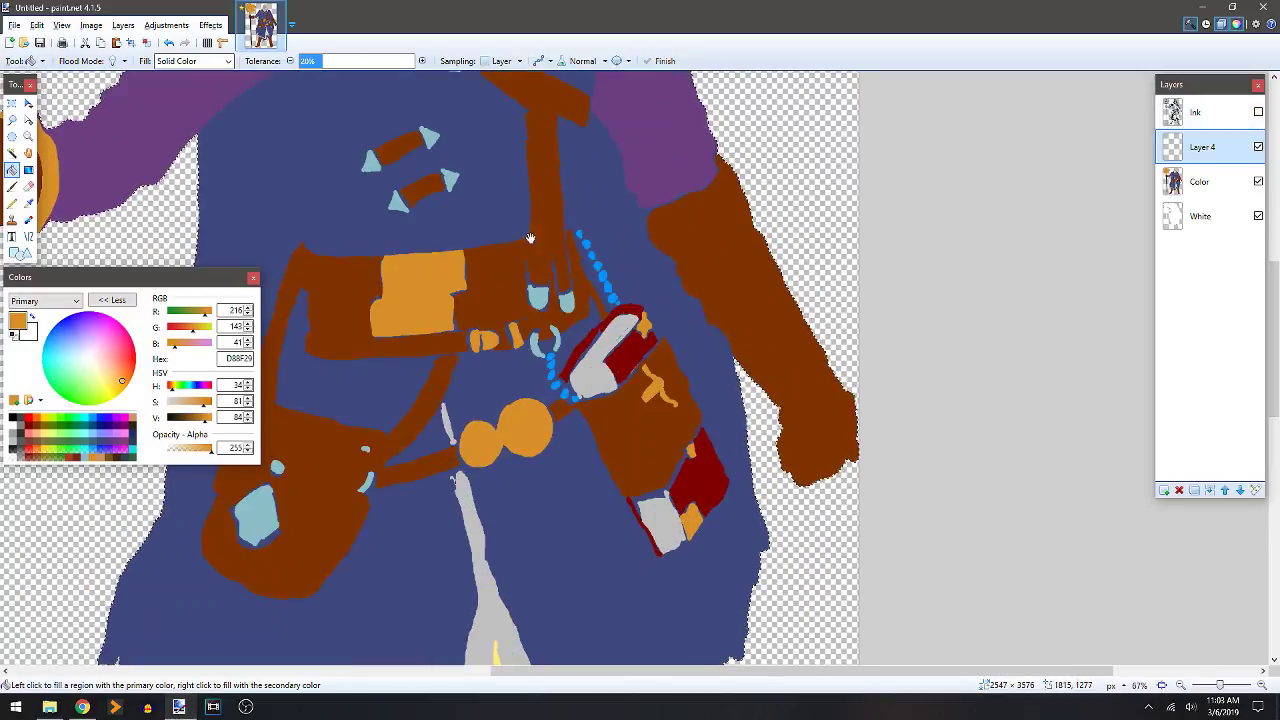
scroll(620, 345, up, 5)
scroll(620, 345, up, 2)
scroll(620, 345, left, 2)
scroll(640, 440, down, 2)
scroll(640, 440, right, 1)
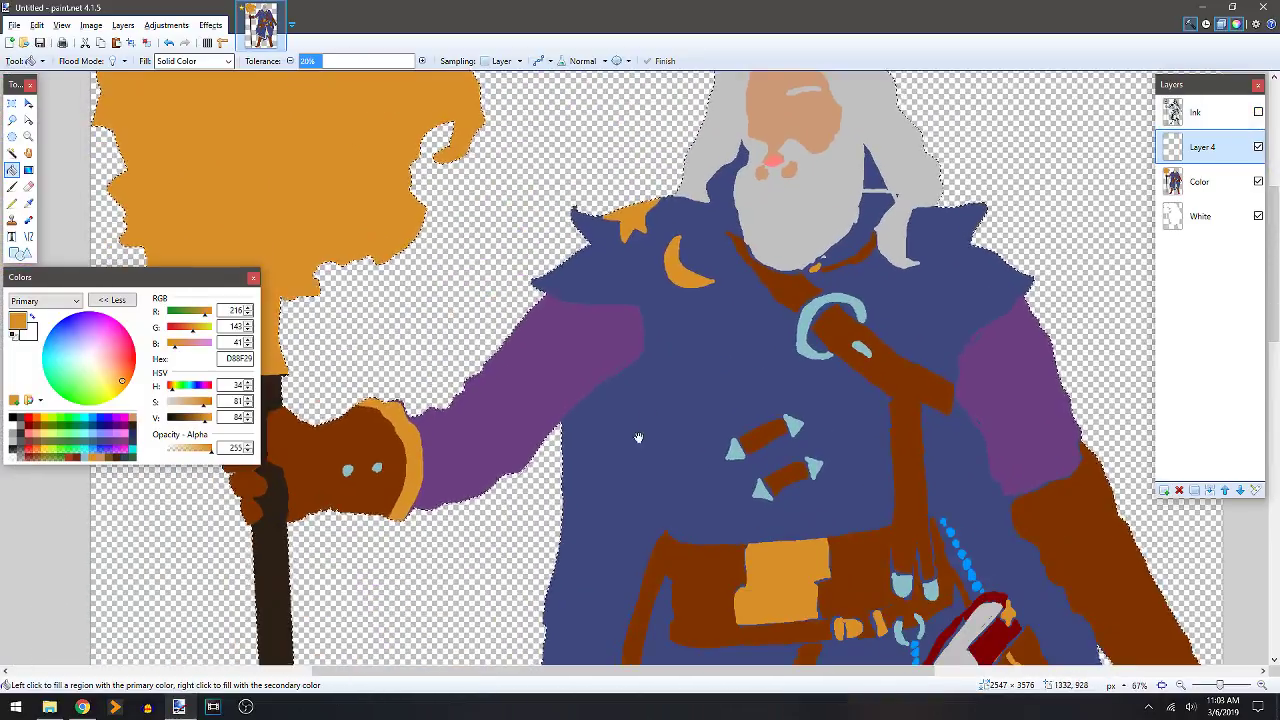
scroll(700, 300, down, 2)
scroll(700, 300, left, 3)
scroll(547, 406, up, 2)
scroll(547, 406, right, 3)
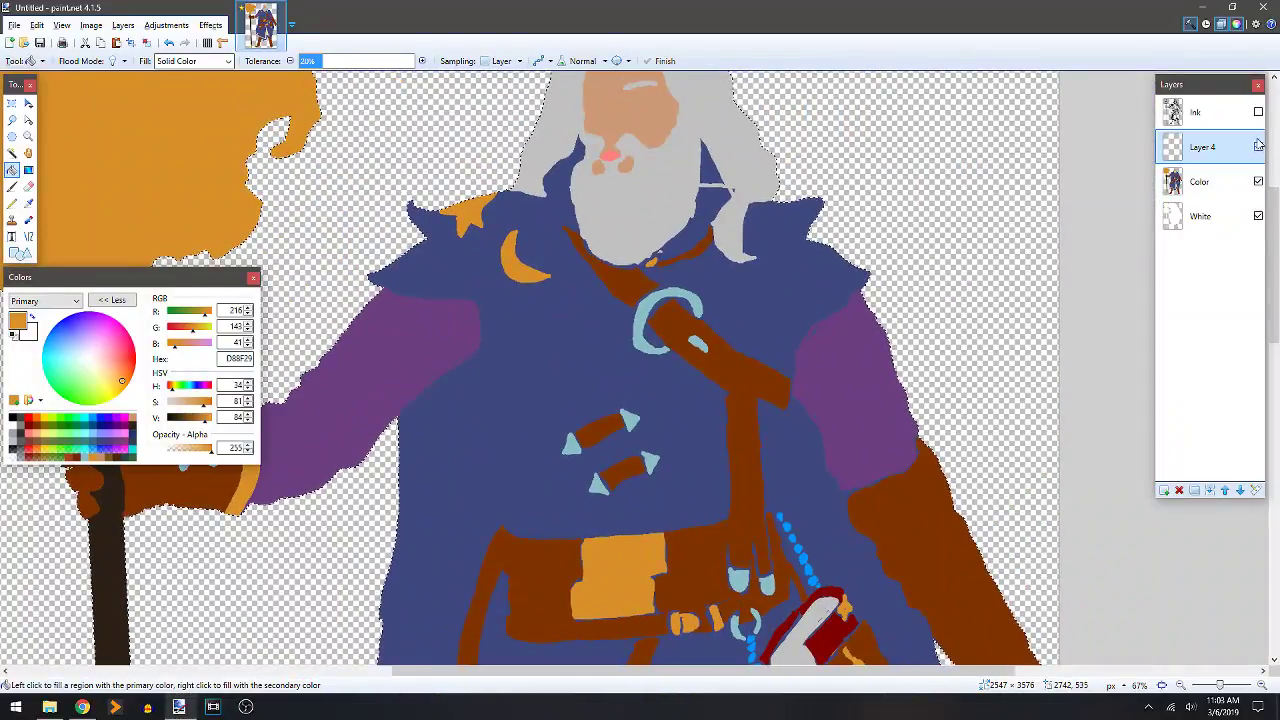
click(1257, 113)
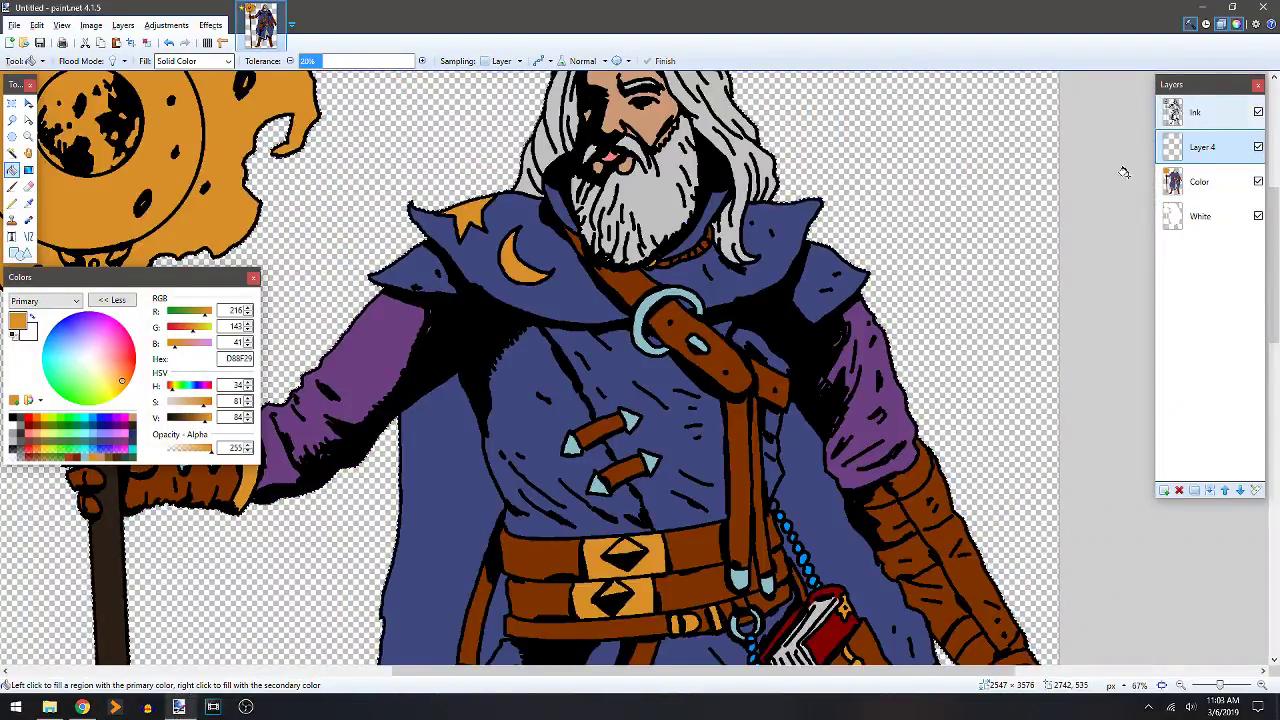
Rename the new layer between Ink and Color as Shading.
scroll(630, 290, down, 4)
scroll(630, 290, down, 4)
scroll(660, 330, up, 1)
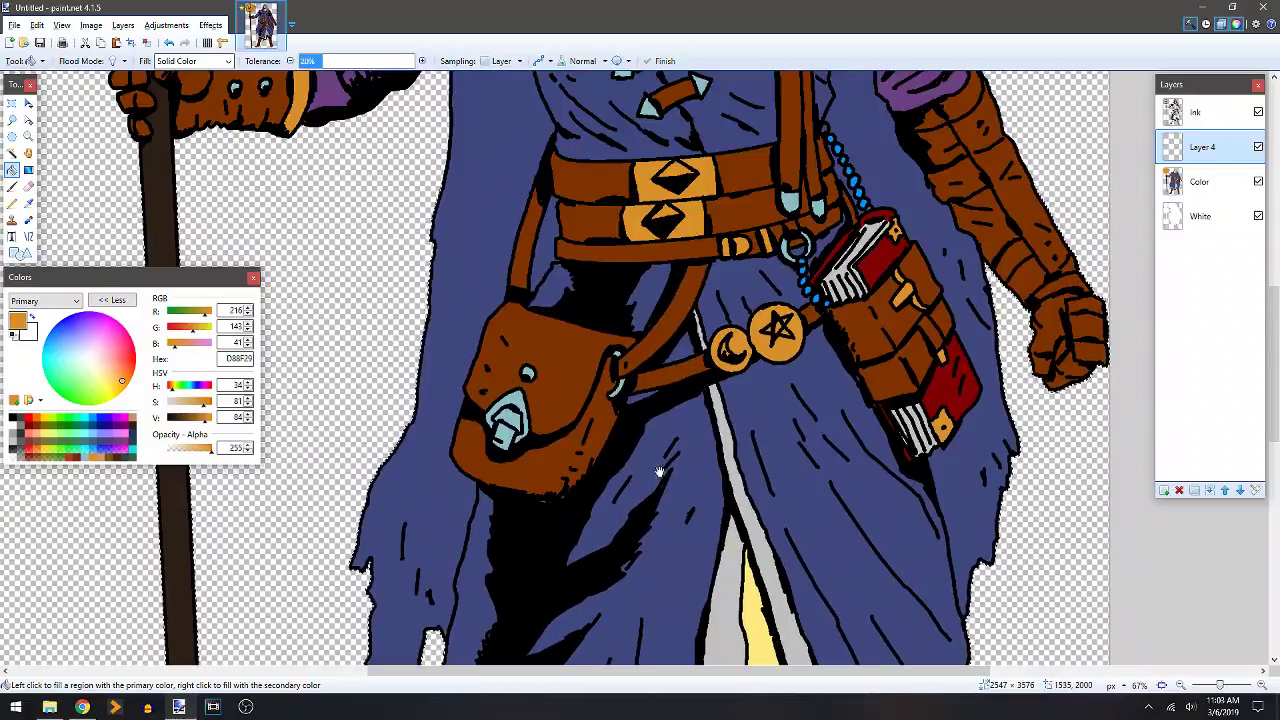
scroll(680, 350, down, 3)
scroll(710, 388, up, 2)
scroll(710, 388, up, 3)
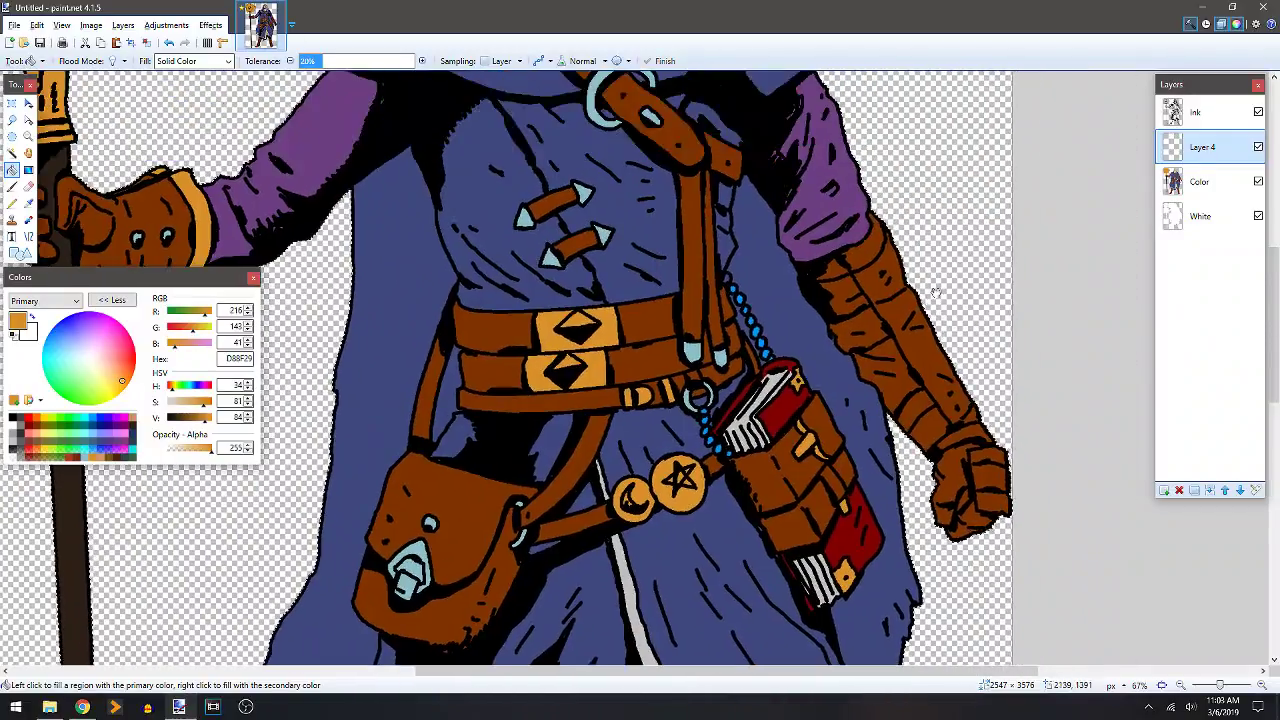
double_click(1203, 148)
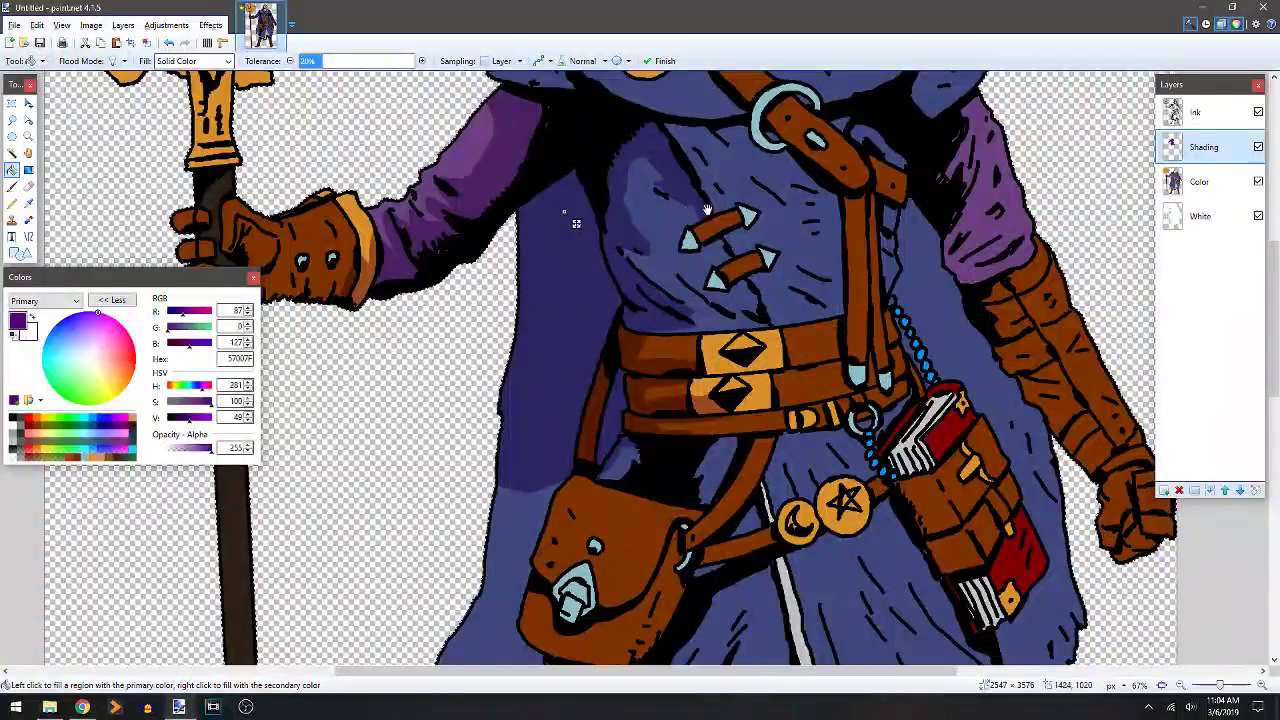
Brush a purple 57007F shadow edge along the upper belt and its buckle plate on the Shading layer and fill the area beneath.
drag(576, 223, 554, 267)
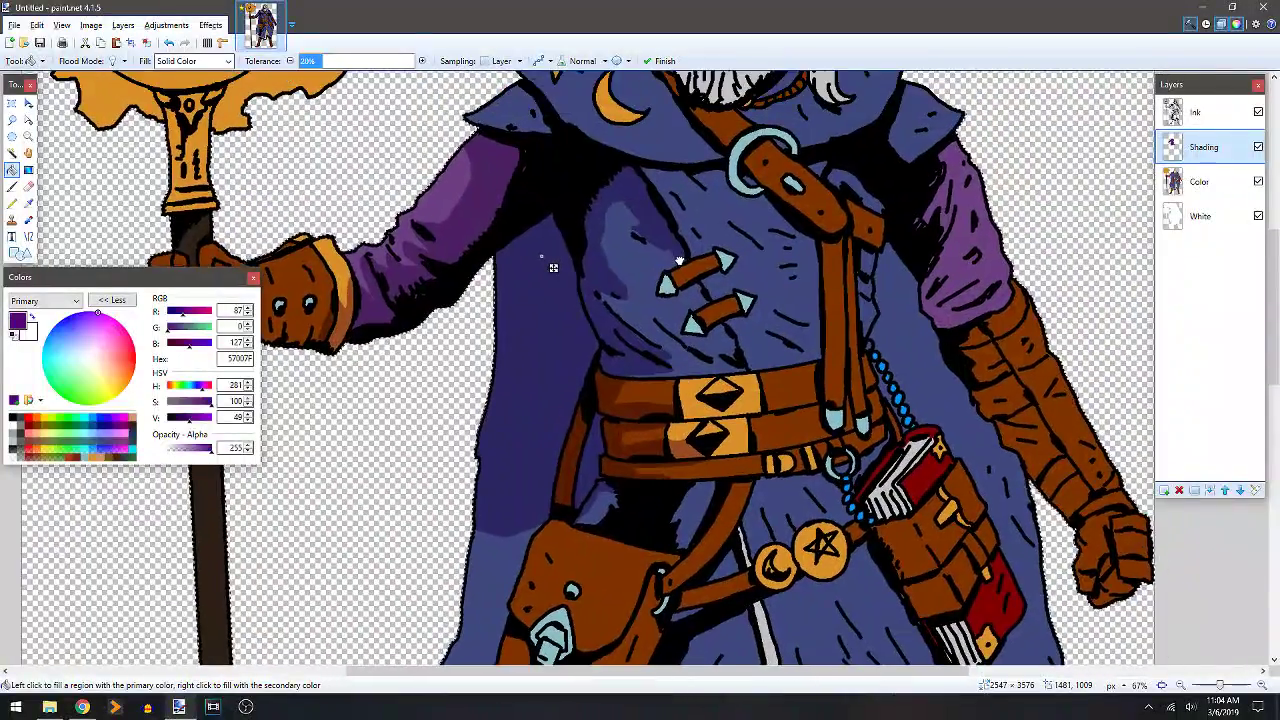
key(b)
scroll(534, 277, up, 1)
drag(612, 296, 624, 210)
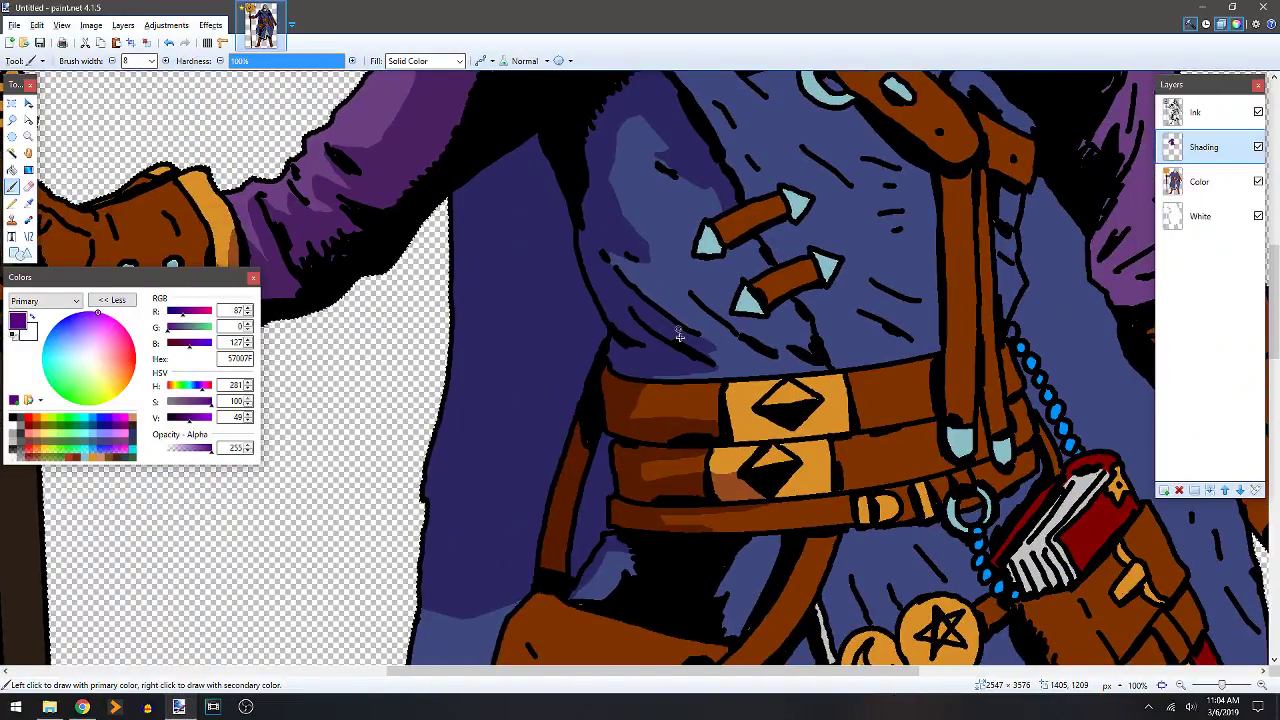
drag(818, 410, 911, 393)
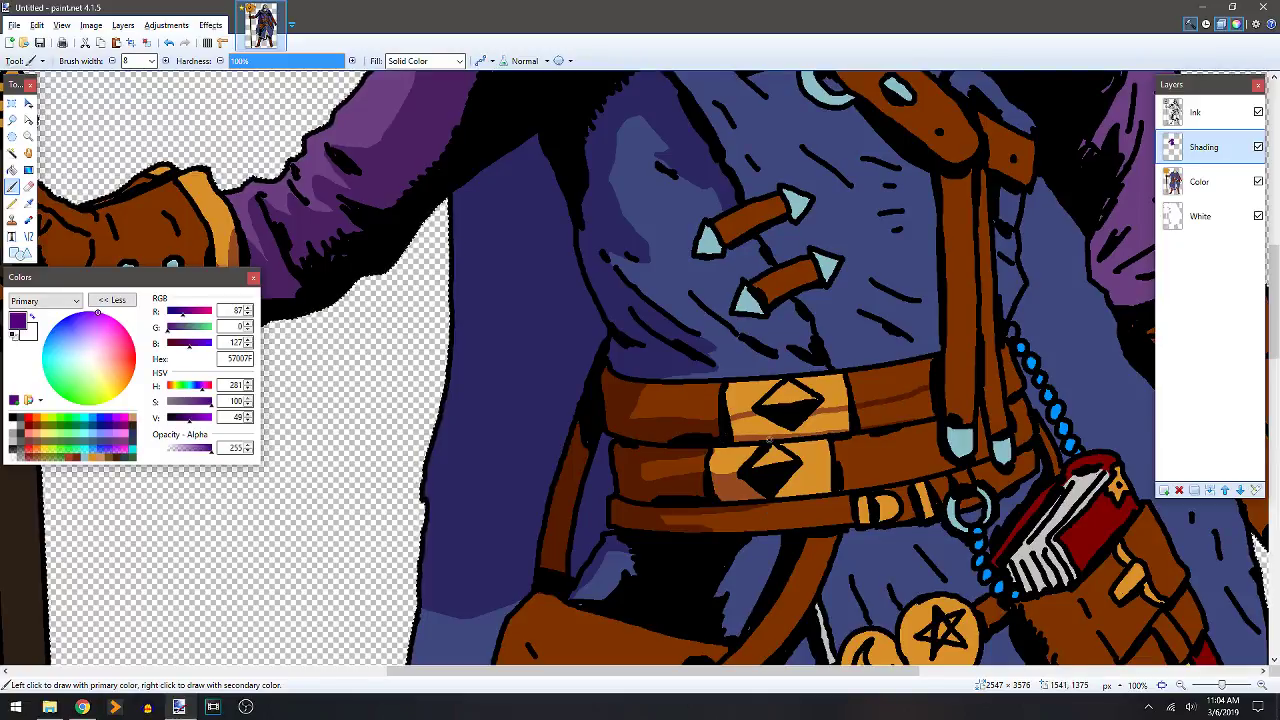
key(f)
click(866, 417)
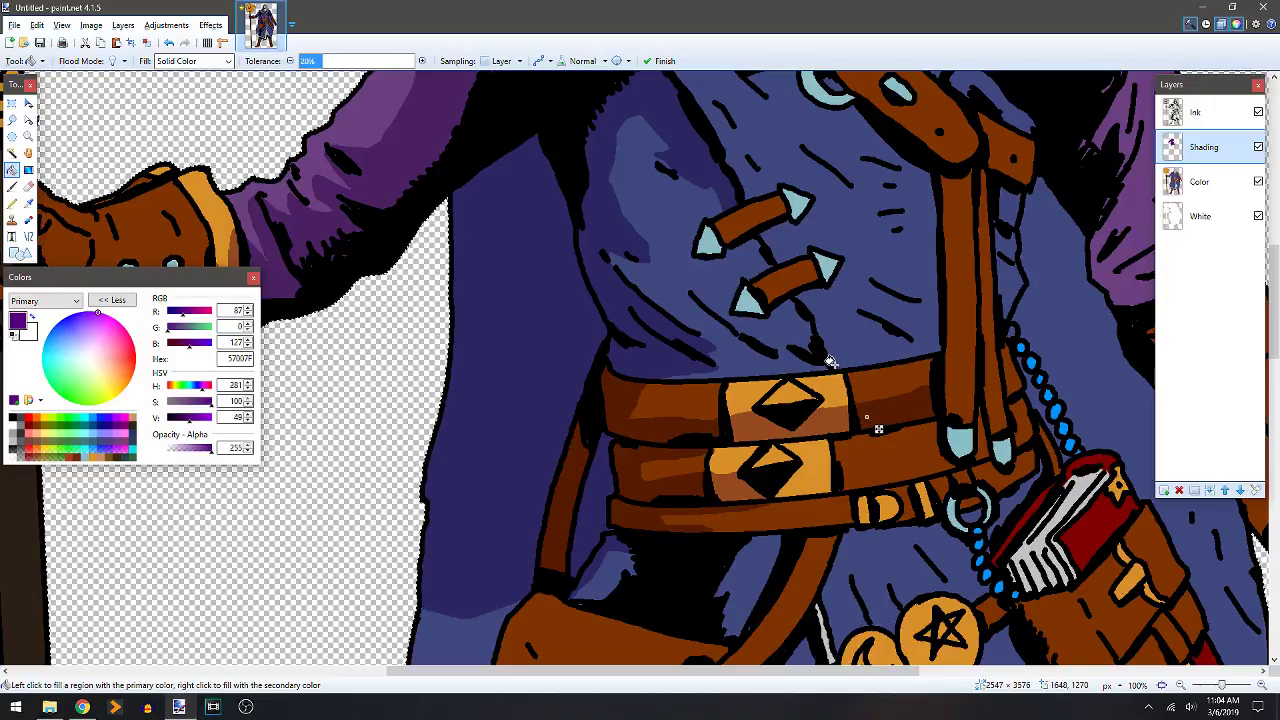
Brush a purple 57007F shadow edge along the lower wide belt and its buckle plate and fill the area beneath.
key(b)
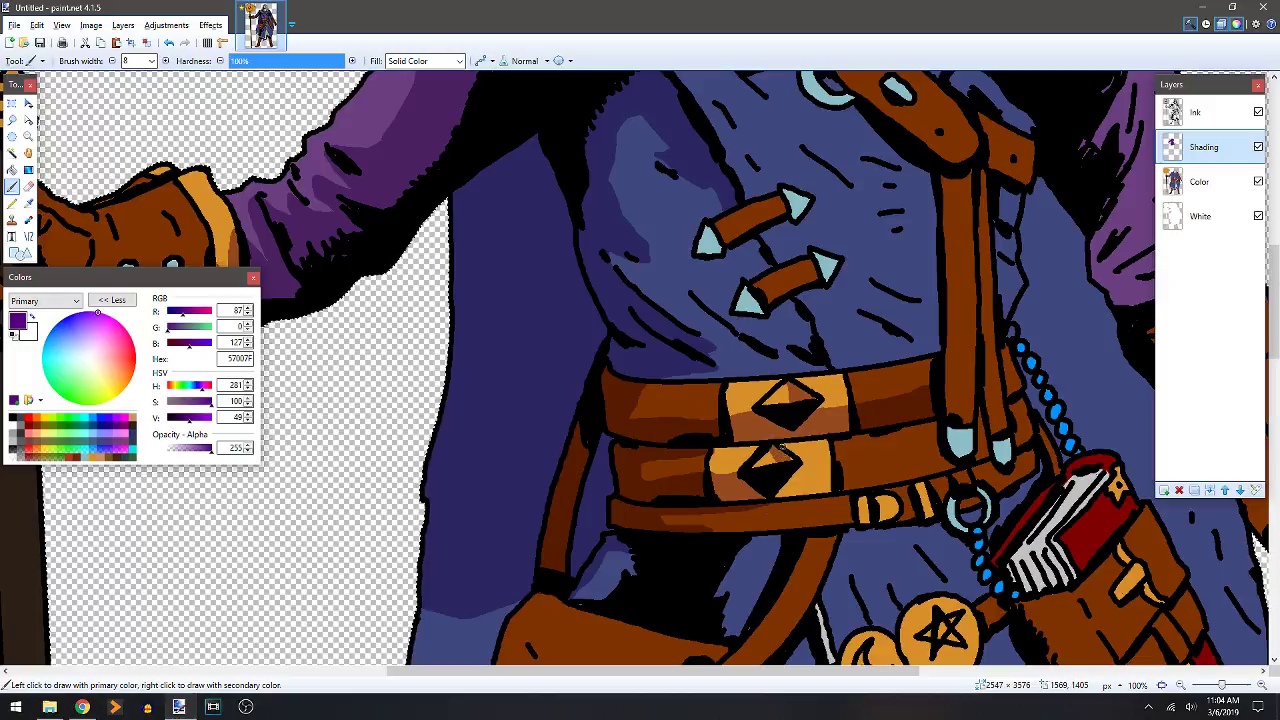
drag(846, 458, 932, 439)
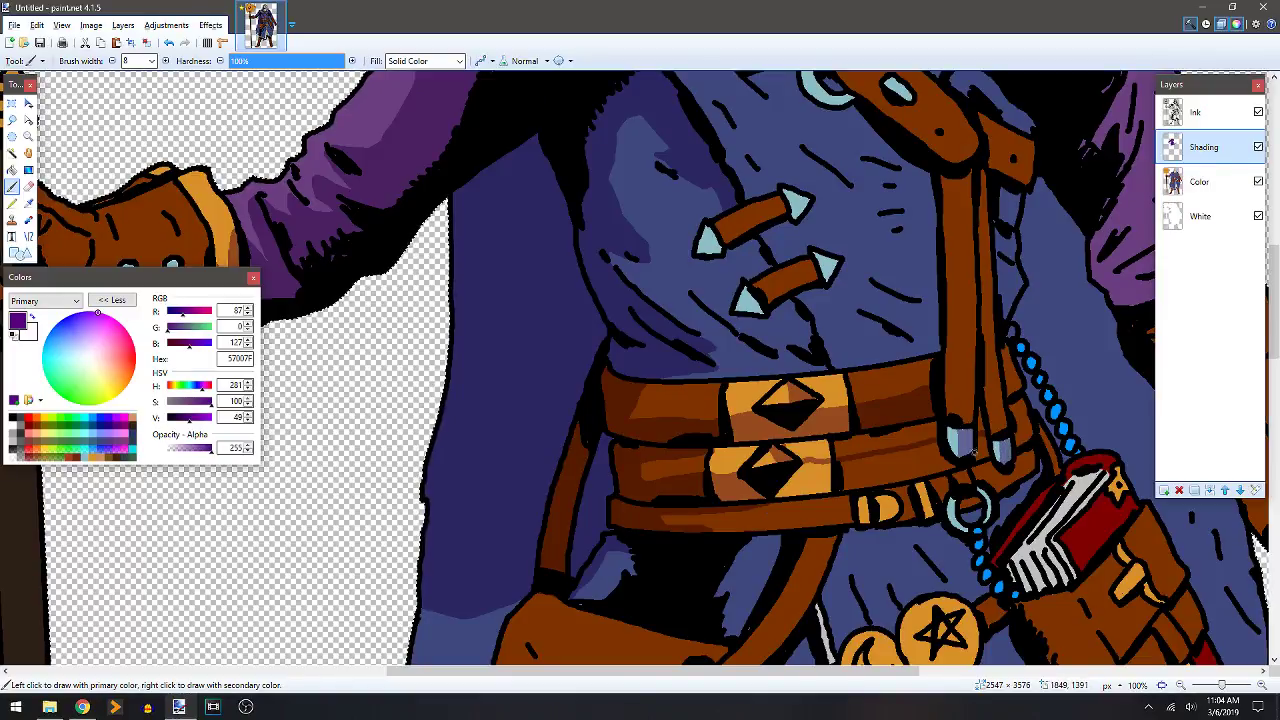
mouse_move(745, 503)
mouse_down()
mouse_move(785, 492)
mouse_move(766, 482)
mouse_up()
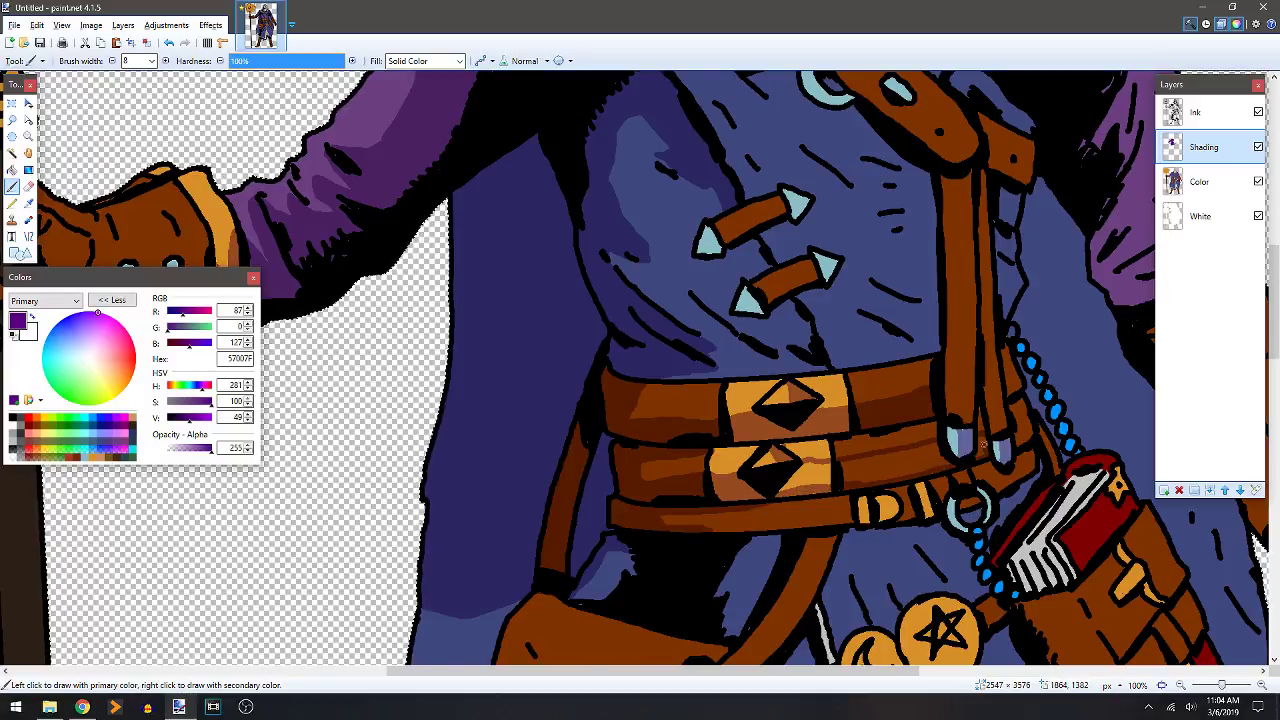
key(f)
click(909, 457)
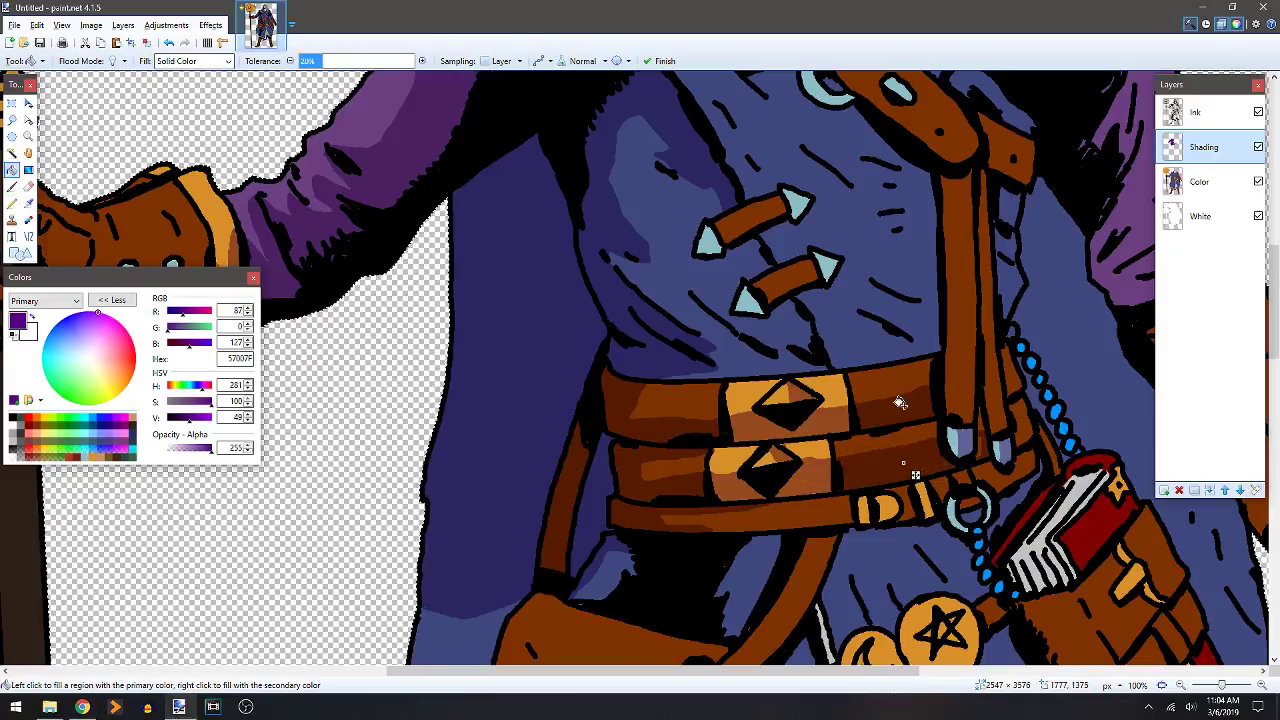
Brush purple 57007F shadow lines down the two straps hanging over the belts and on their metal tips.
key(b)
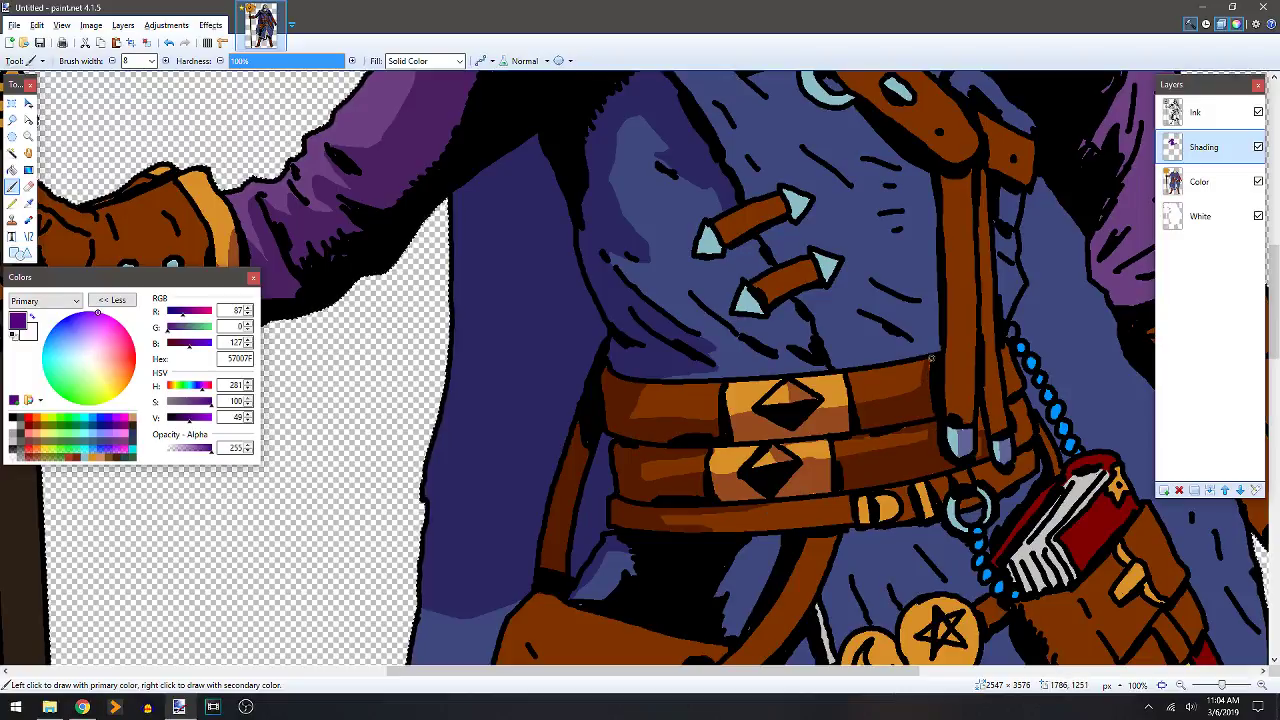
mouse_move(912, 330)
mouse_down()
mouse_move(906, 318)
mouse_move(746, 317)
mouse_up()
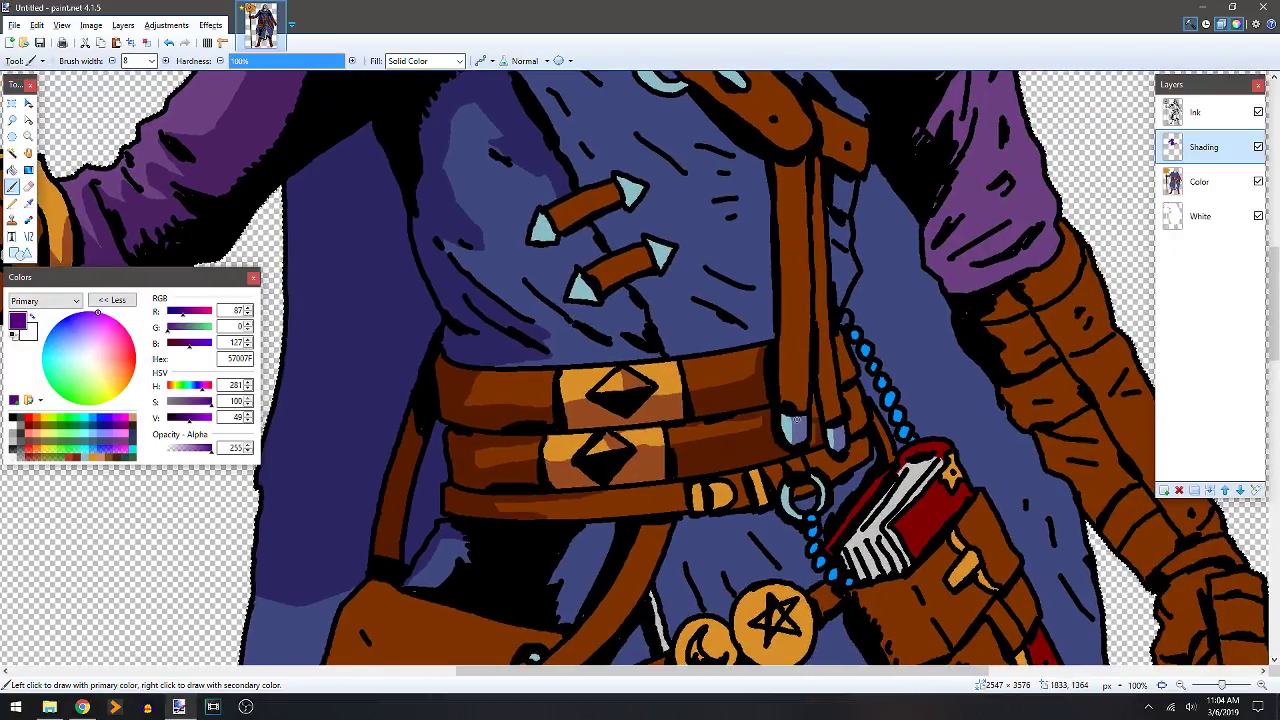
scroll(804, 343, up, 1)
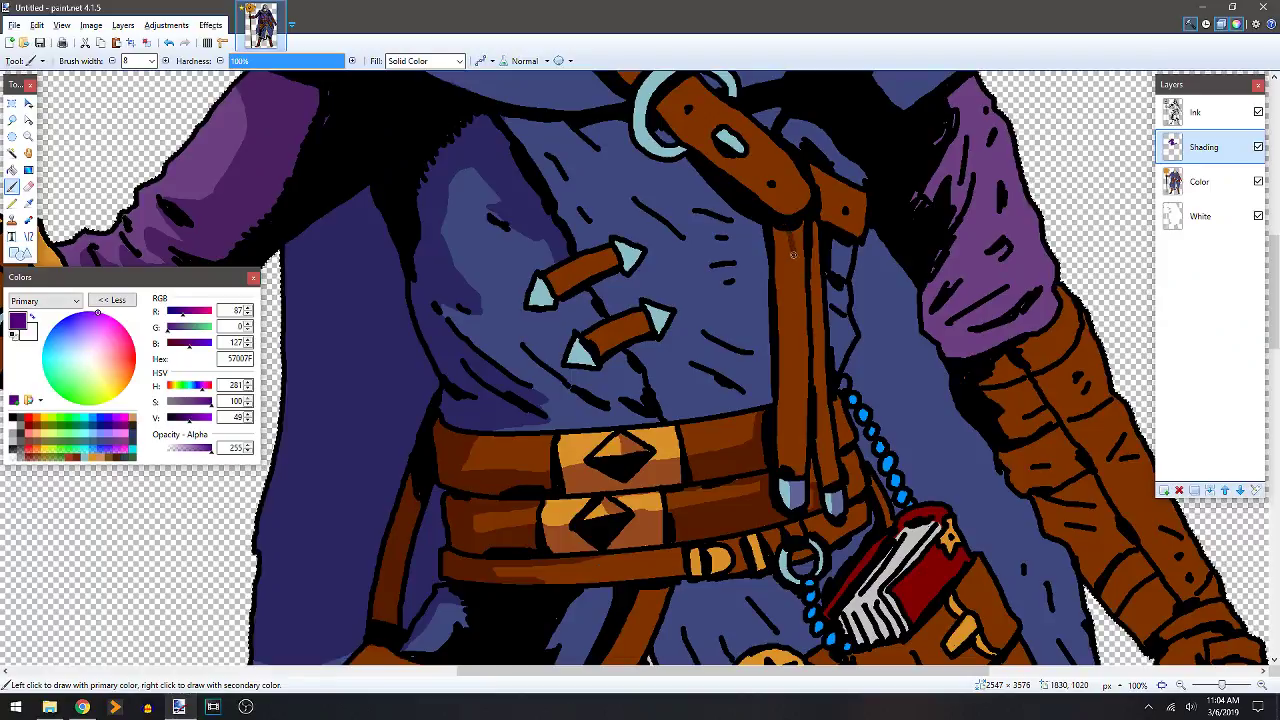
drag(791, 273, 789, 447)
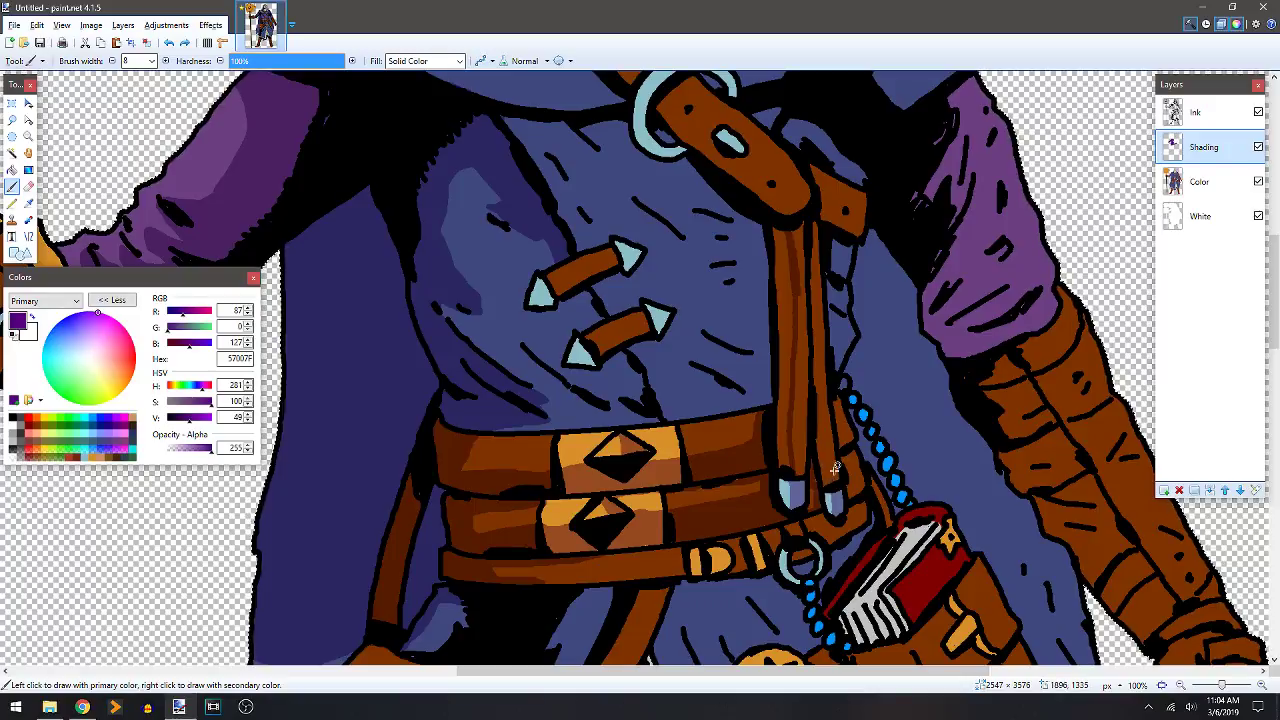
drag(806, 403, 803, 478)
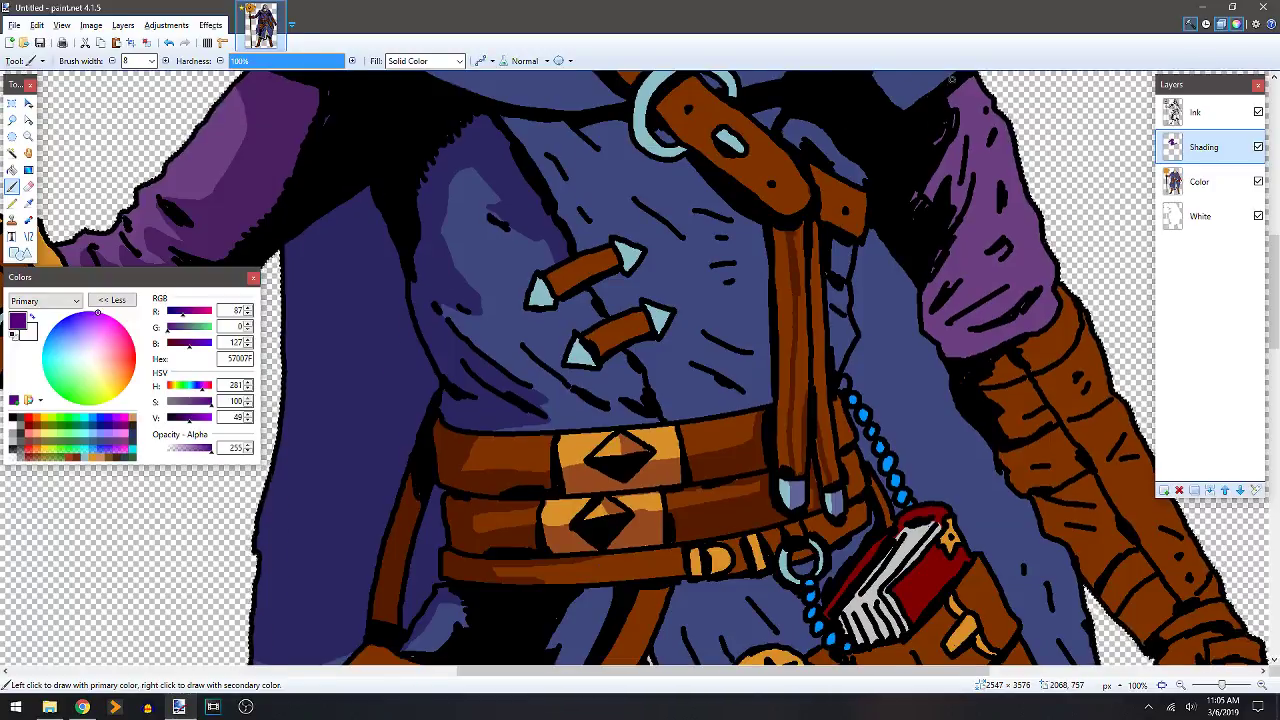
Brush purple shadow edges on the shoulder flap, the bare purple sleeve and the cloak beside the hanging straps, and fill the enclosed areas.
scroll(905, 432, up, 5)
scroll(905, 432, down, 5)
scroll(905, 432, right, 2)
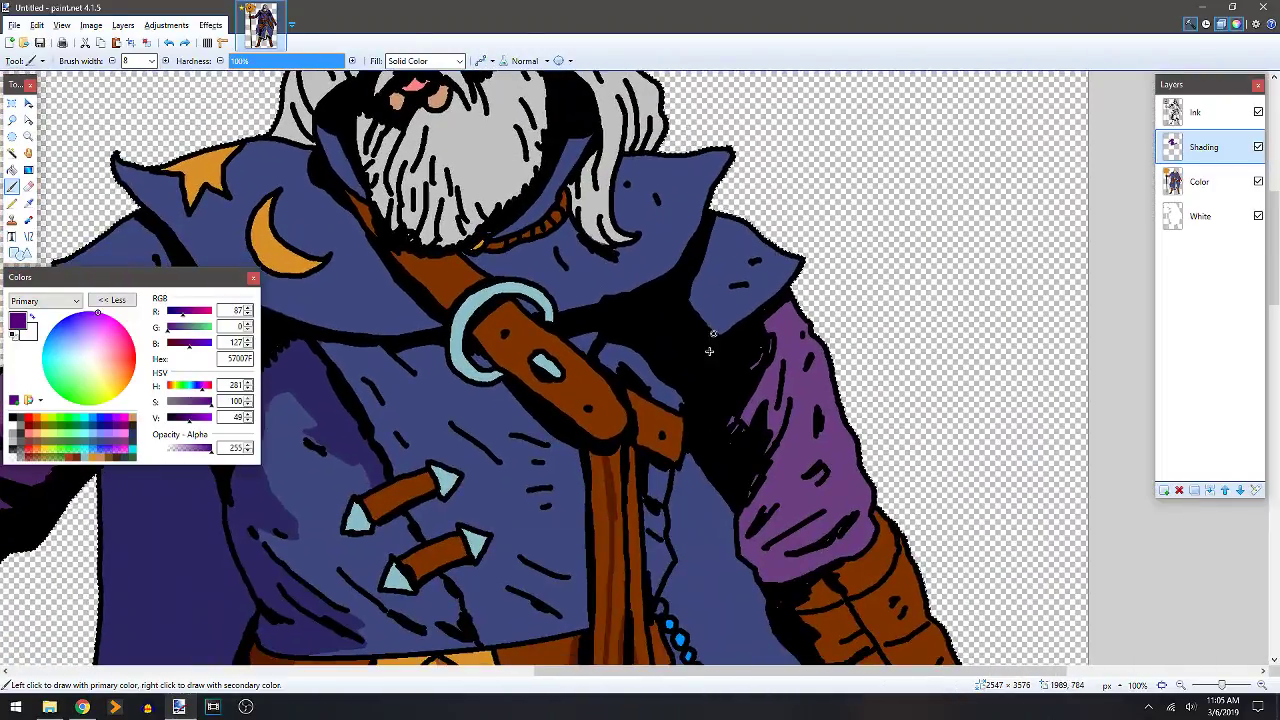
scroll(622, 298, up, 3)
scroll(622, 298, left, 5)
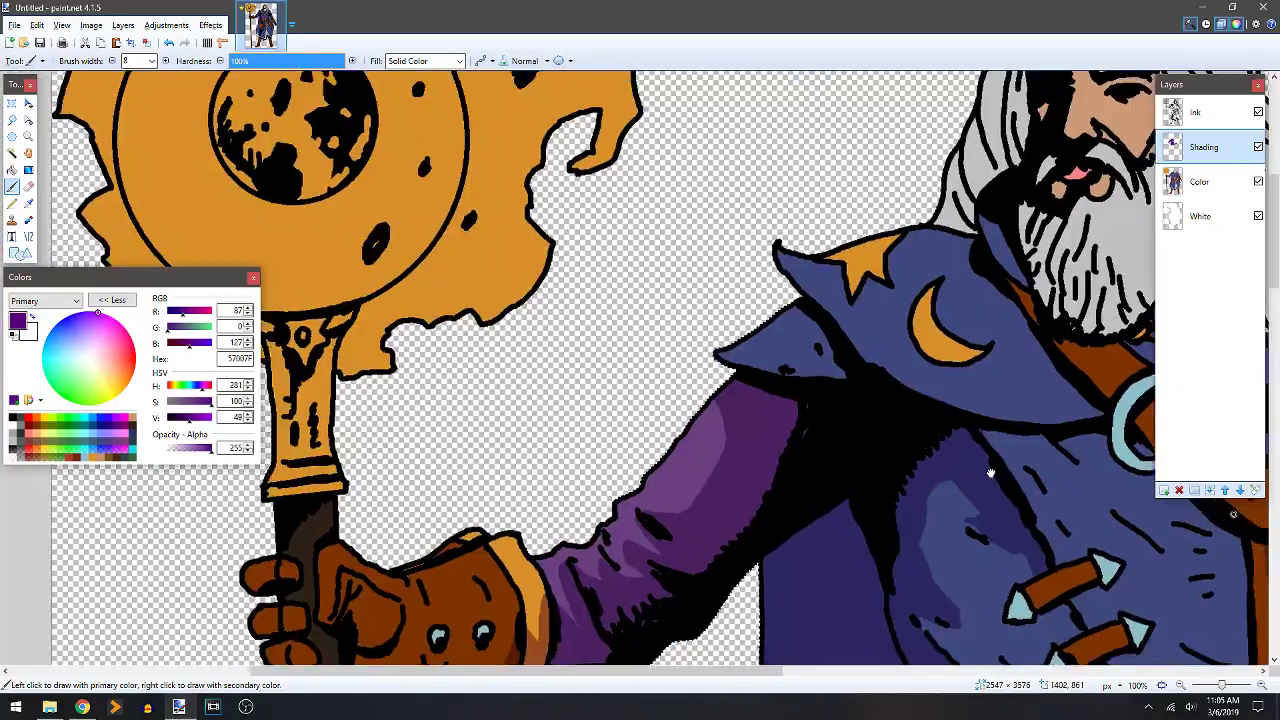
scroll(574, 205, right, 1)
scroll(574, 205, down, 3)
scroll(574, 205, right, 6)
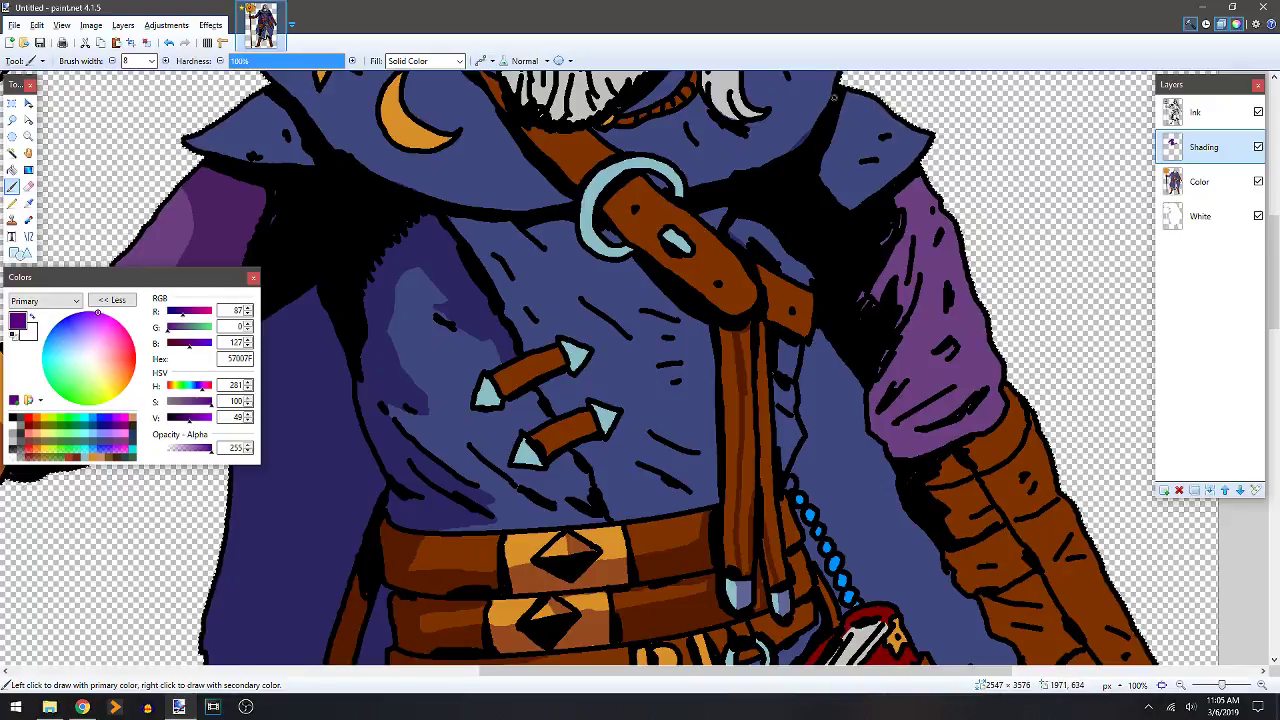
scroll(832, 97, up, 3)
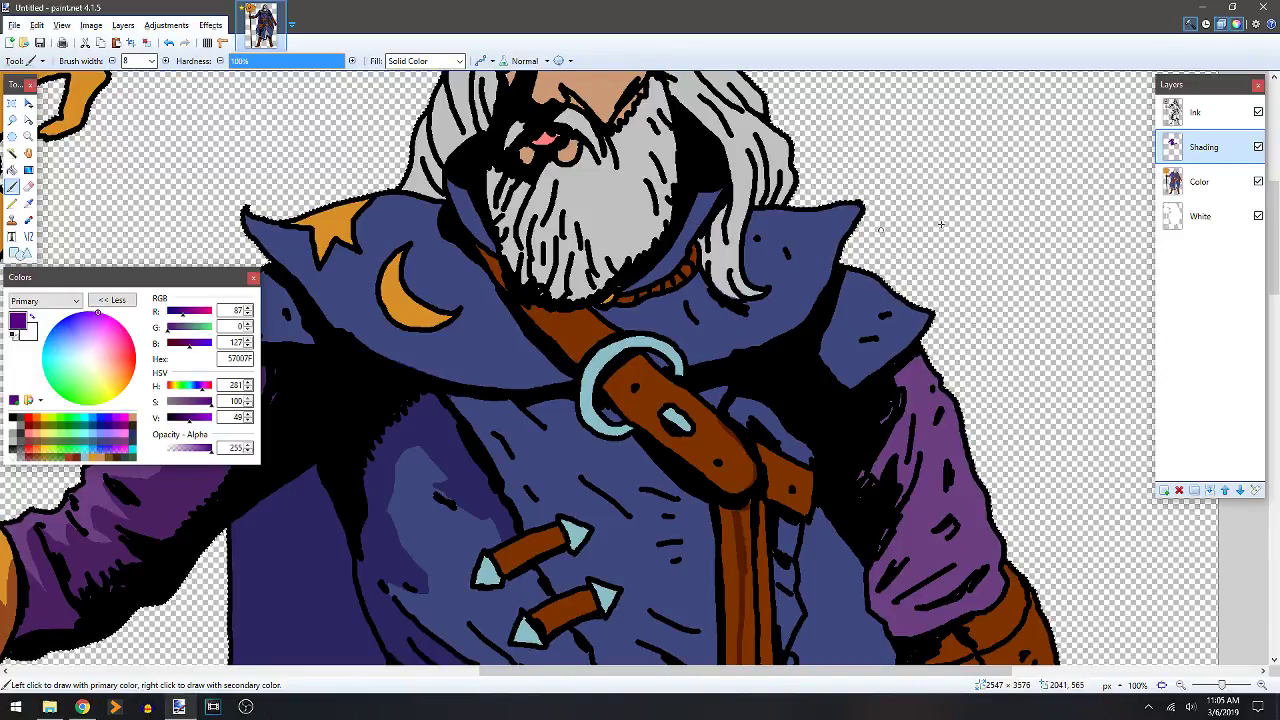
scroll(900, 230, down, 2)
scroll(900, 230, right, 1)
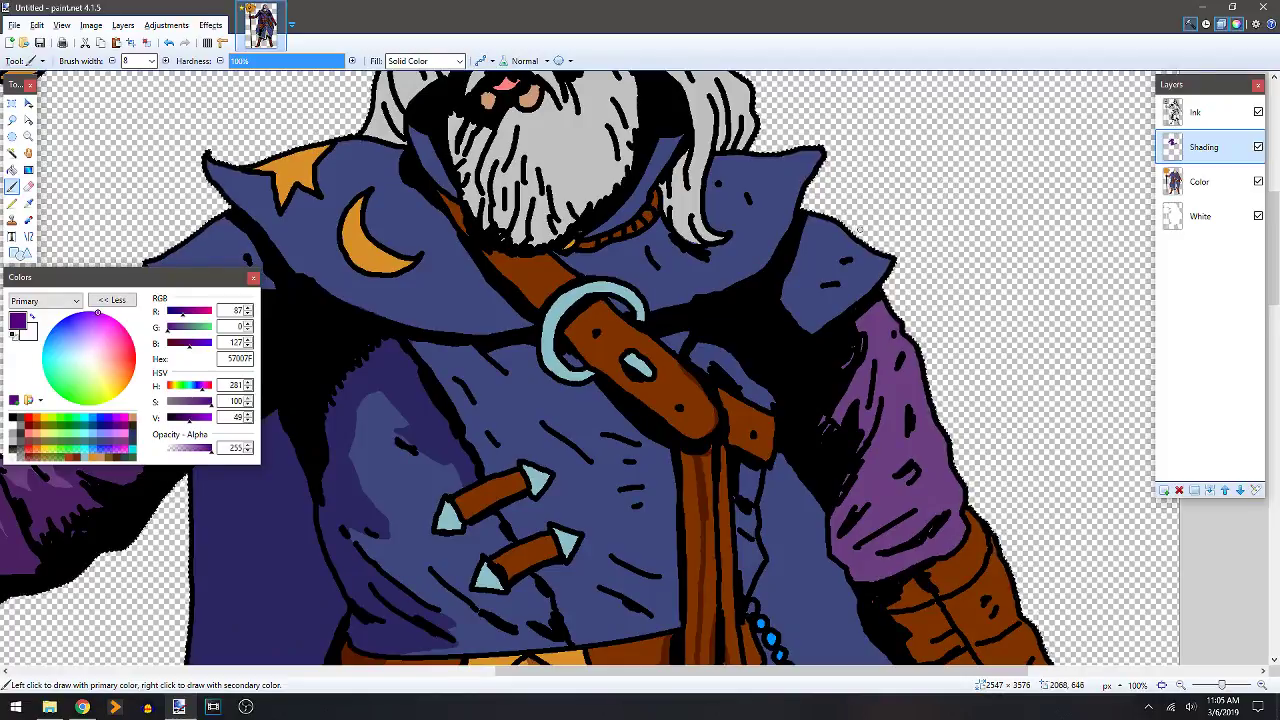
drag(830, 289, 797, 308)
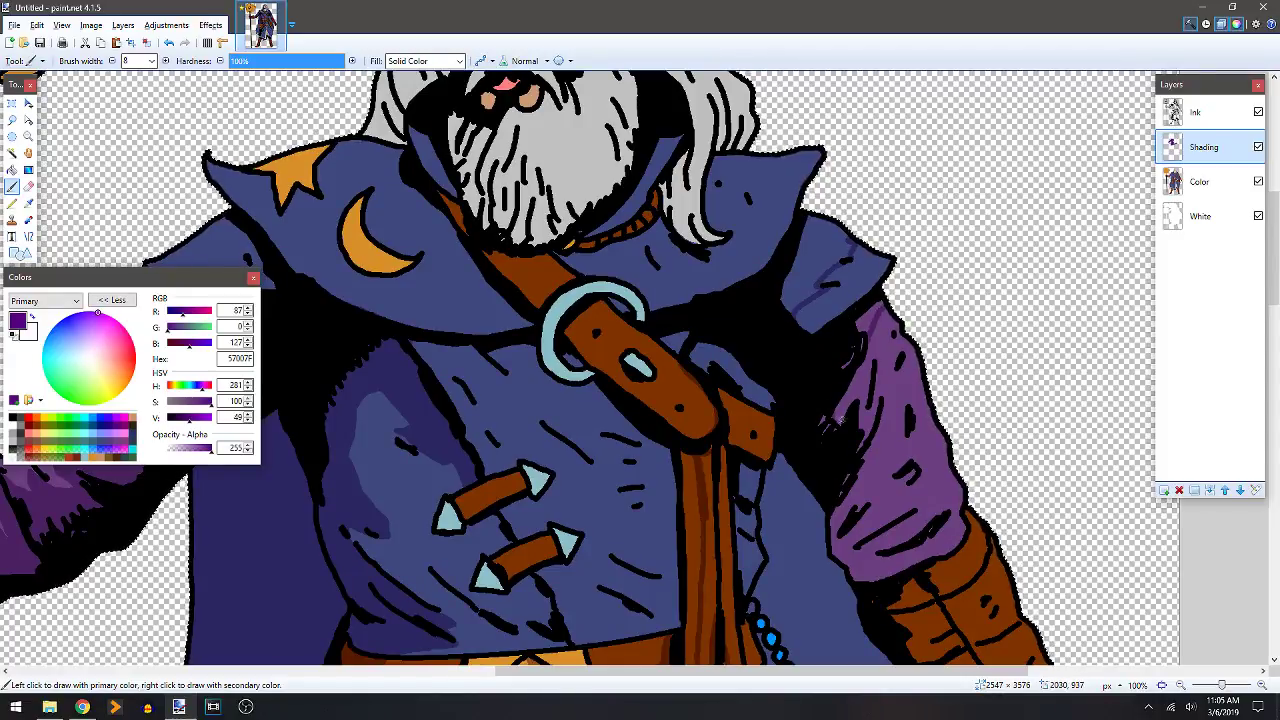
mouse_move(896, 454)
mouse_down()
mouse_move(878, 496)
mouse_move(916, 474)
mouse_move(879, 492)
mouse_move(914, 474)
mouse_move(898, 499)
mouse_move(912, 504)
mouse_move(959, 490)
mouse_up()
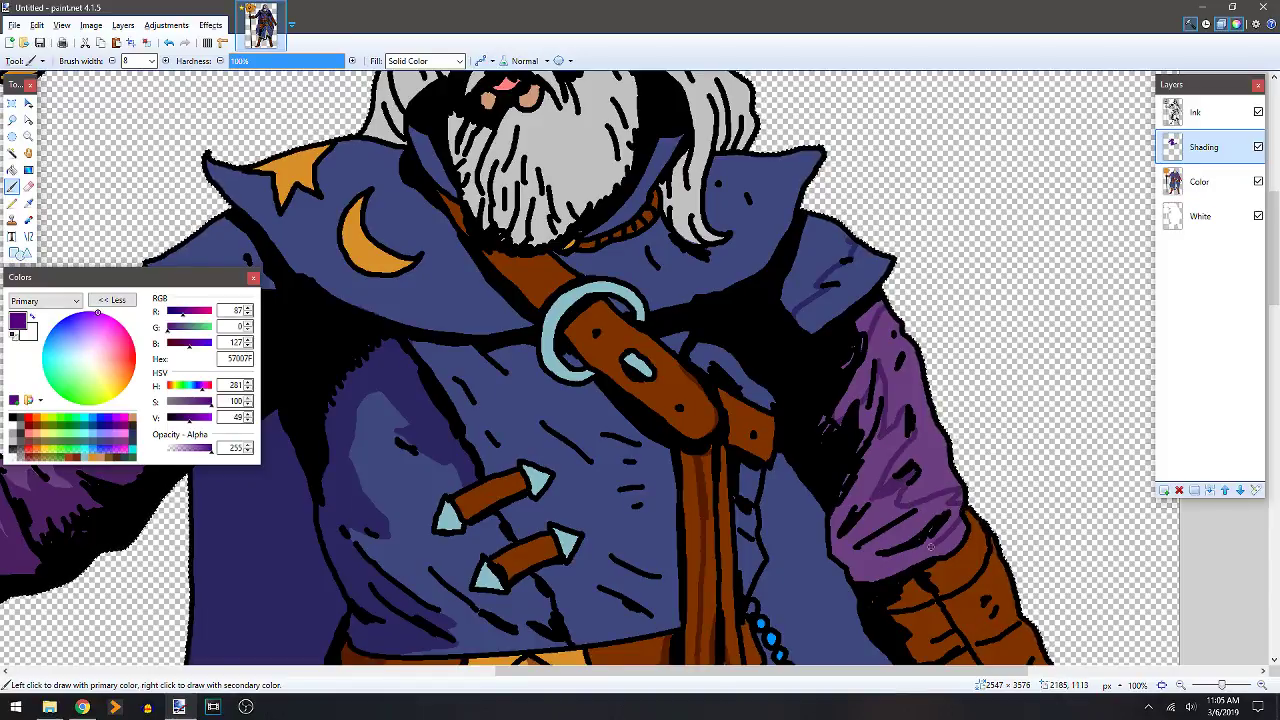
drag(860, 598, 758, 620)
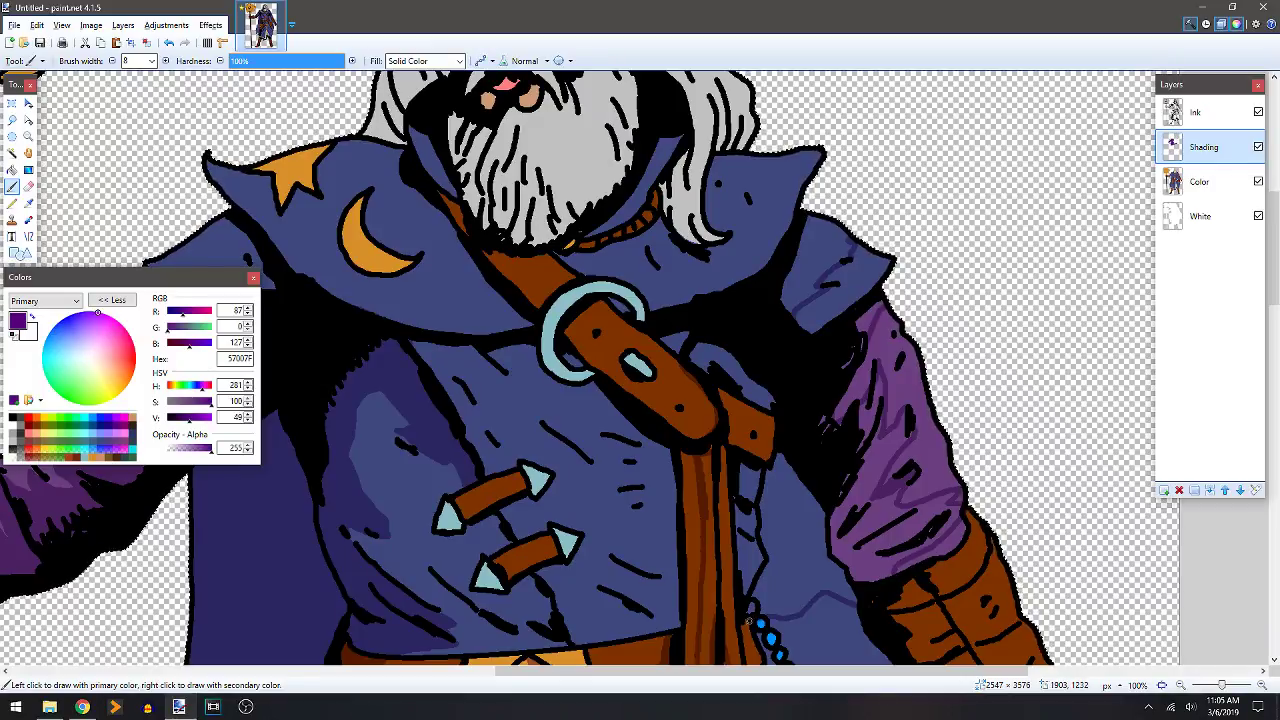
key(f)
click(786, 534)
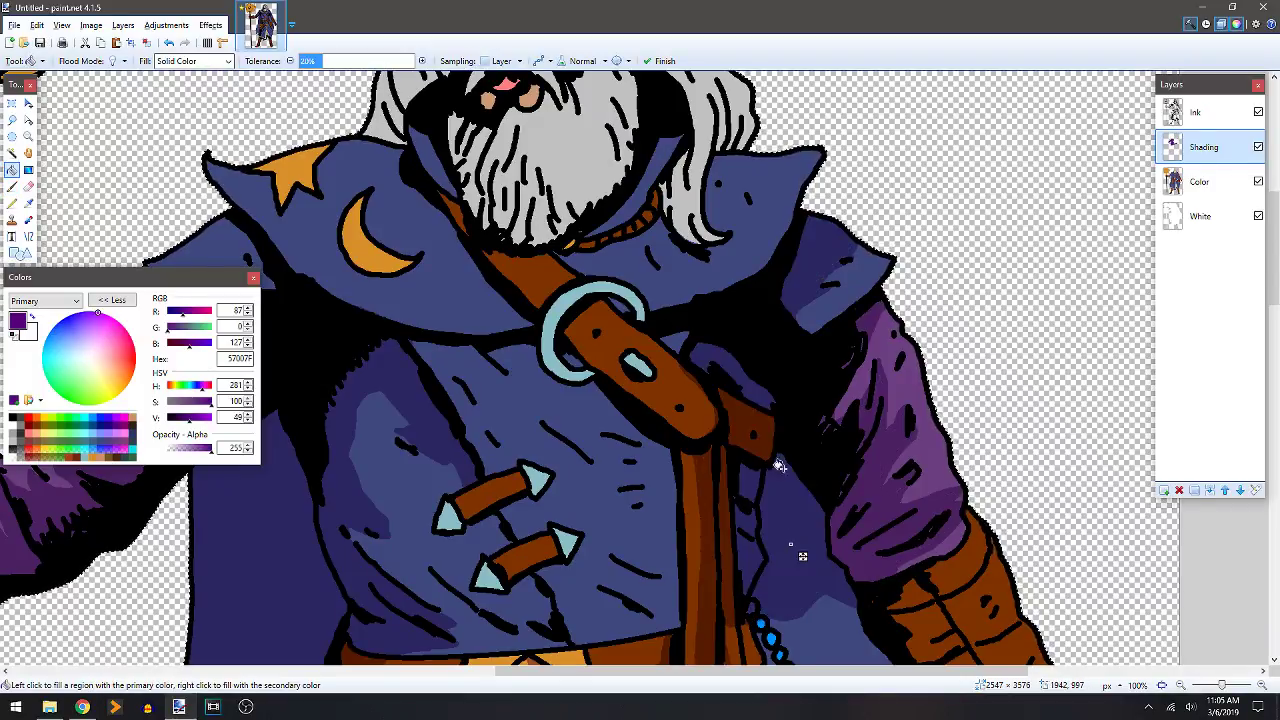
Brush purple shadow edges on the hanging book's pages and along its leather holster.
drag(780, 465, 671, 257)
key(b)
scroll(654, 286, down, 3)
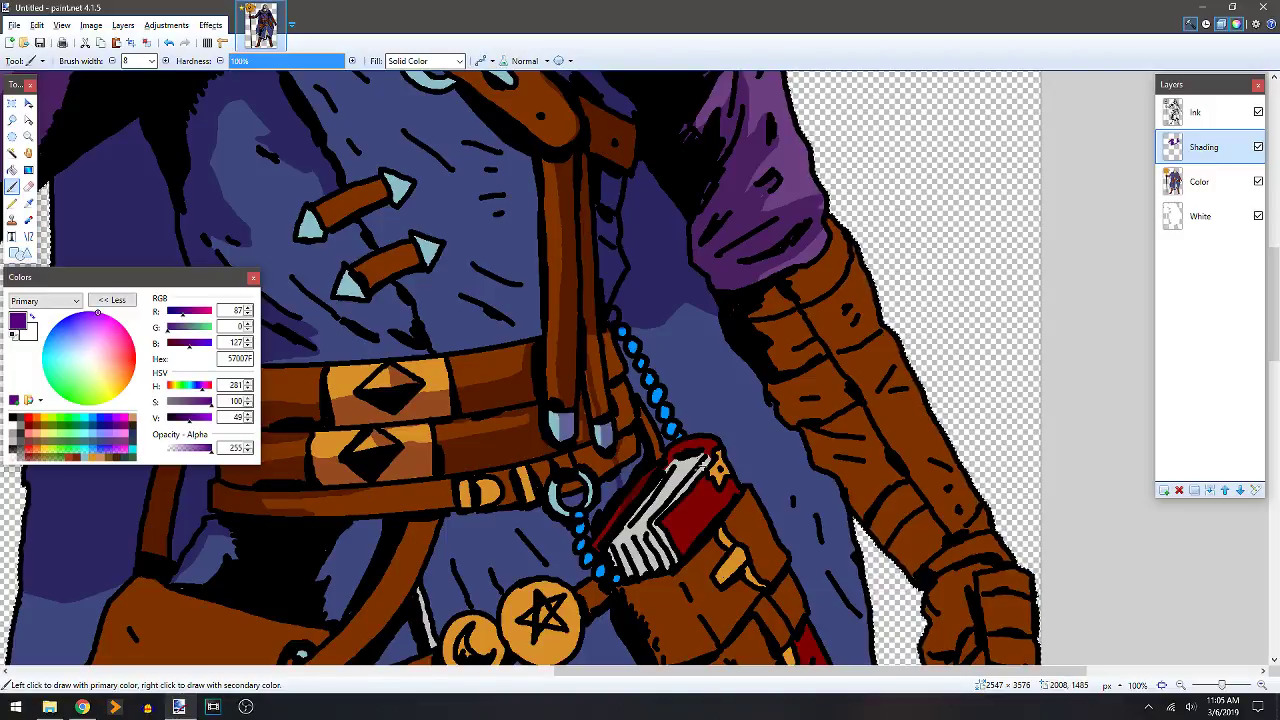
scroll(707, 325, down, 1)
scroll(707, 325, down, 2)
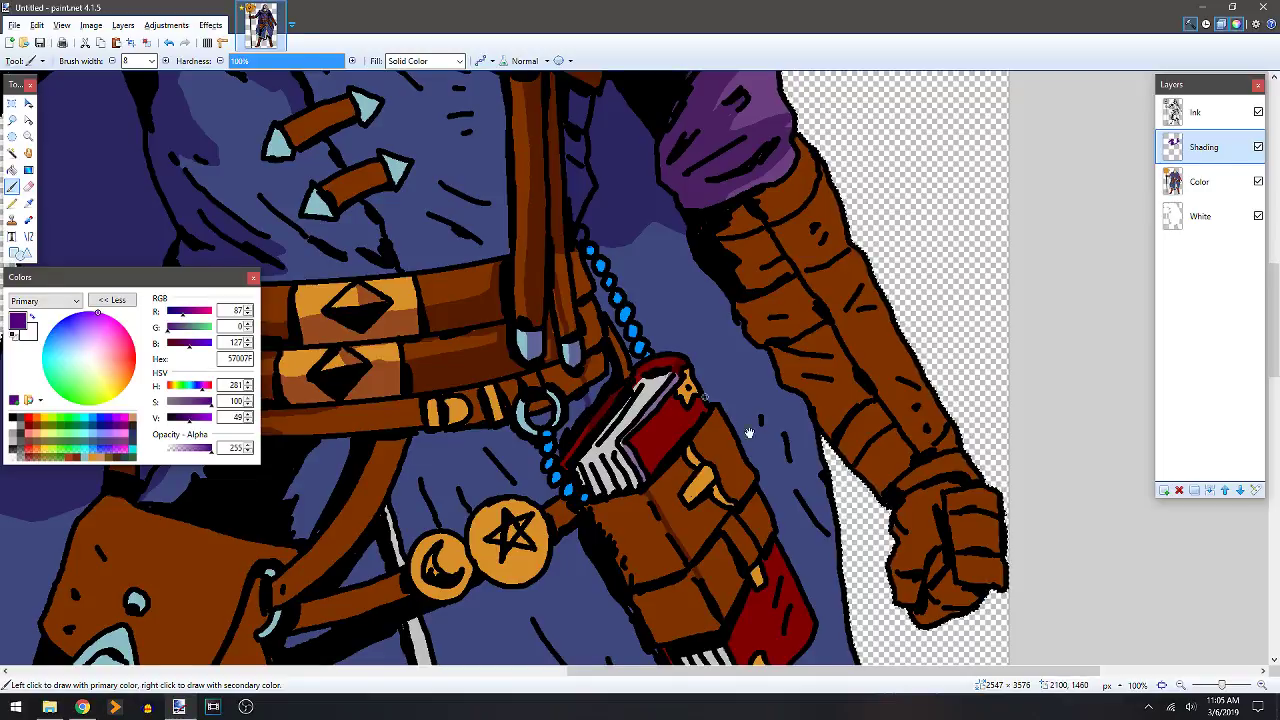
scroll(700, 420, down, 5)
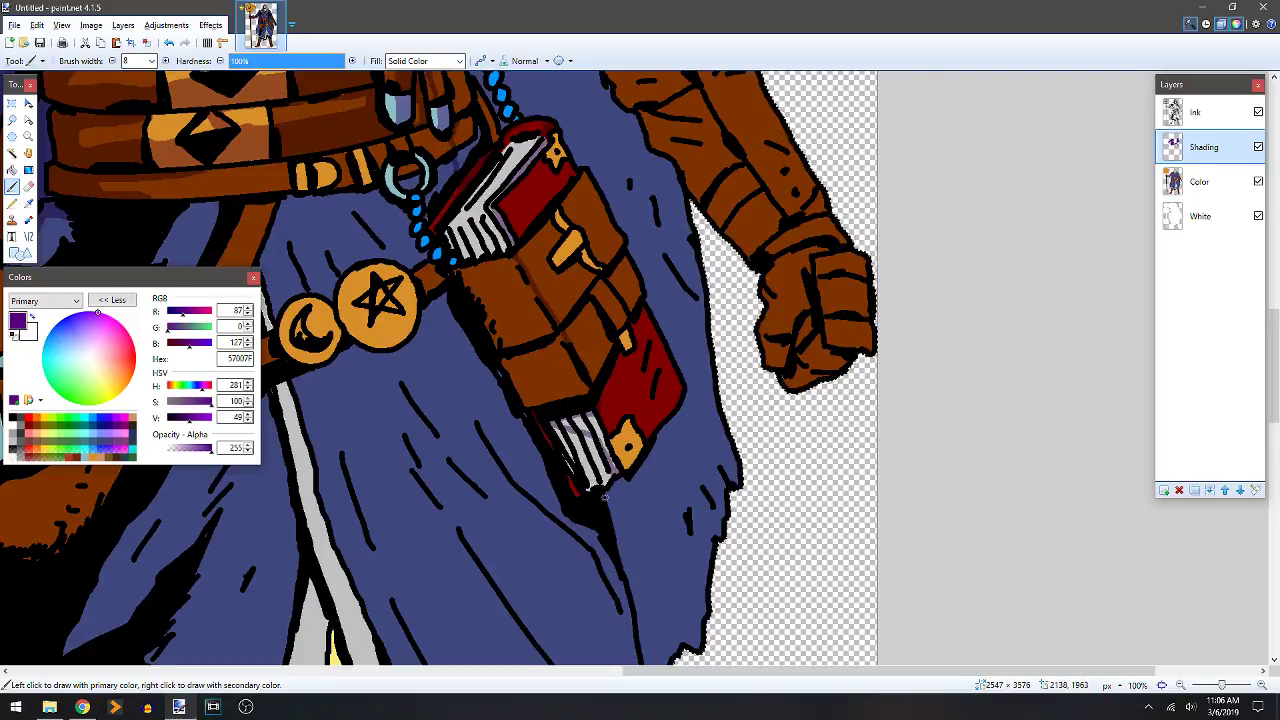
scroll(612, 503, down, 2)
drag(607, 508, 586, 393)
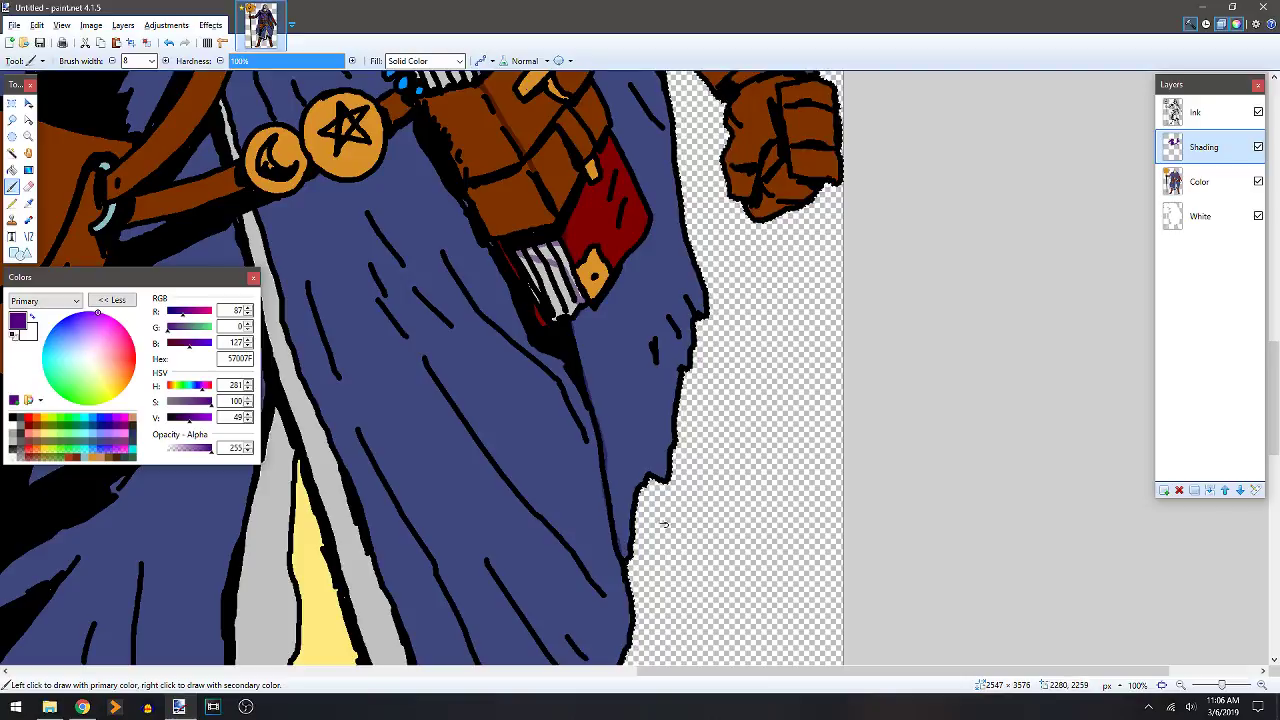
Fill the cloak behind the book, the leather forearm and glove, the red book cover and the holster front with purple shadow.
key(f)
click(640, 304)
drag(651, 290, 729, 617)
mouse_move(712, 240)
mouse_down()
mouse_move(726, 400)
mouse_move(677, 377)
mouse_move(663, 337)
mouse_move(694, 420)
mouse_up()
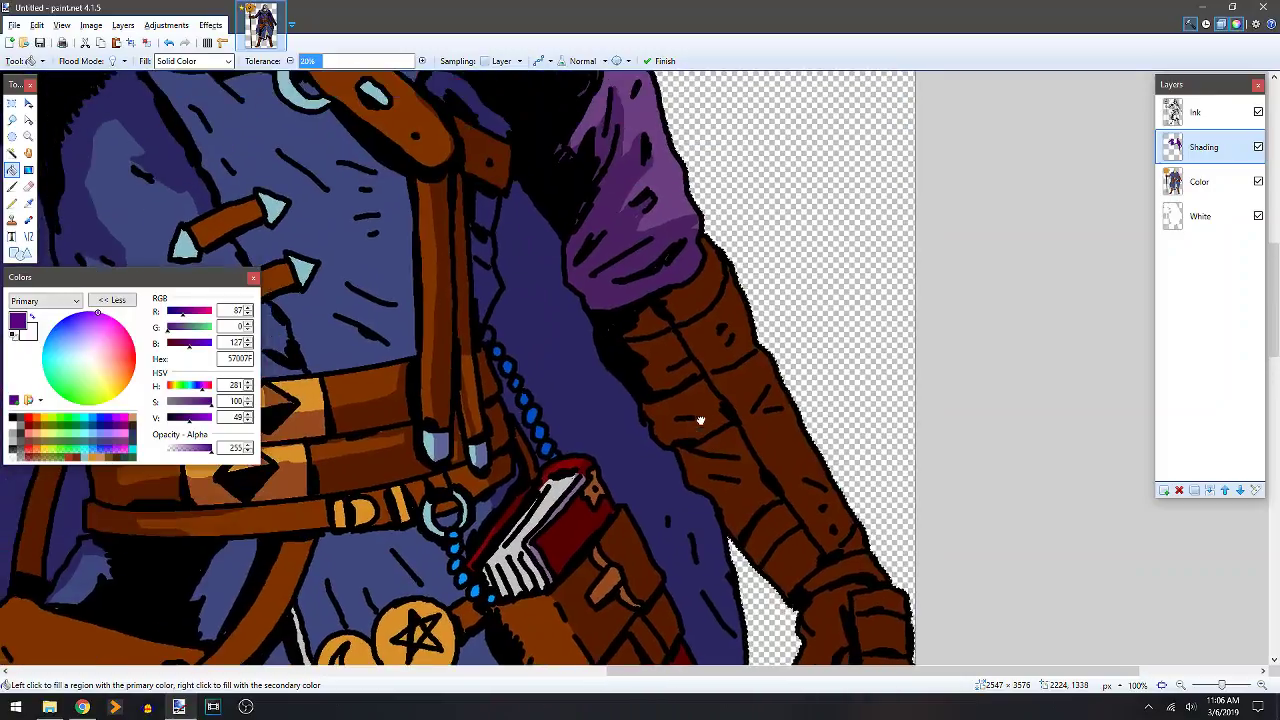
Brush purple shadows on the belt ends below the hanging strap tips and on the blue bead chain.
key(b)
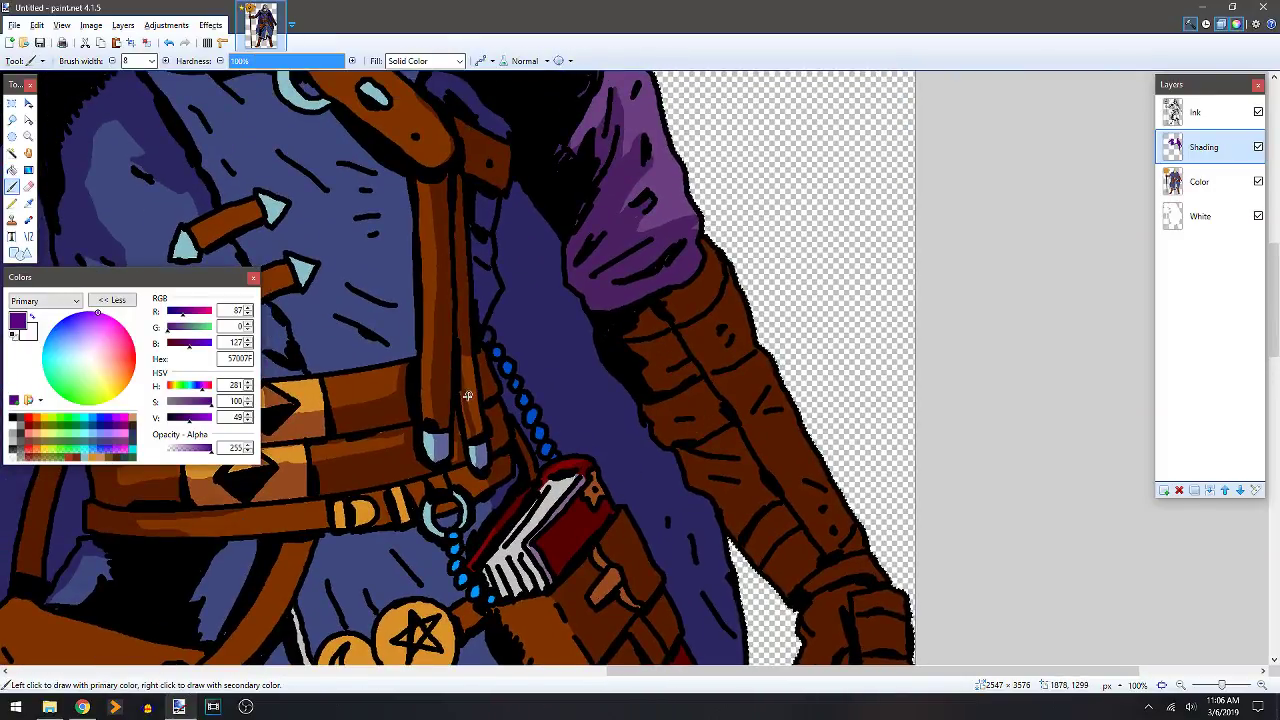
key(f)
key(b)
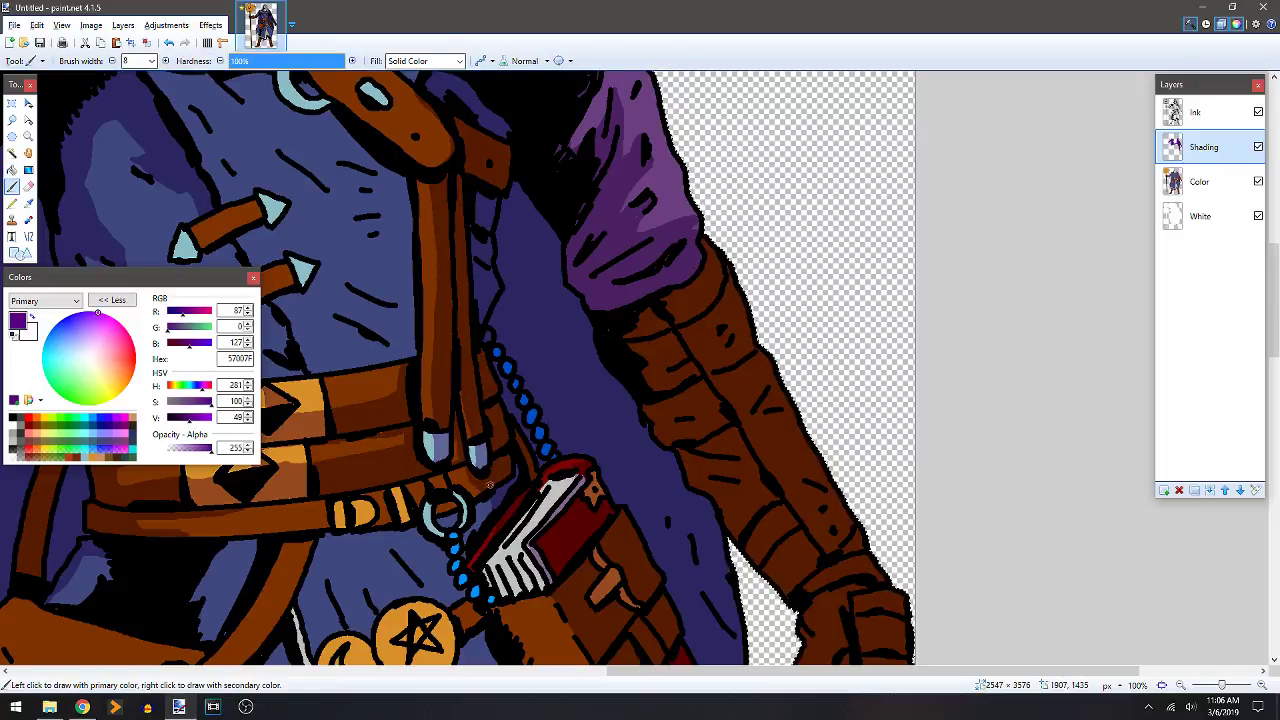
drag(530, 418, 792, 236)
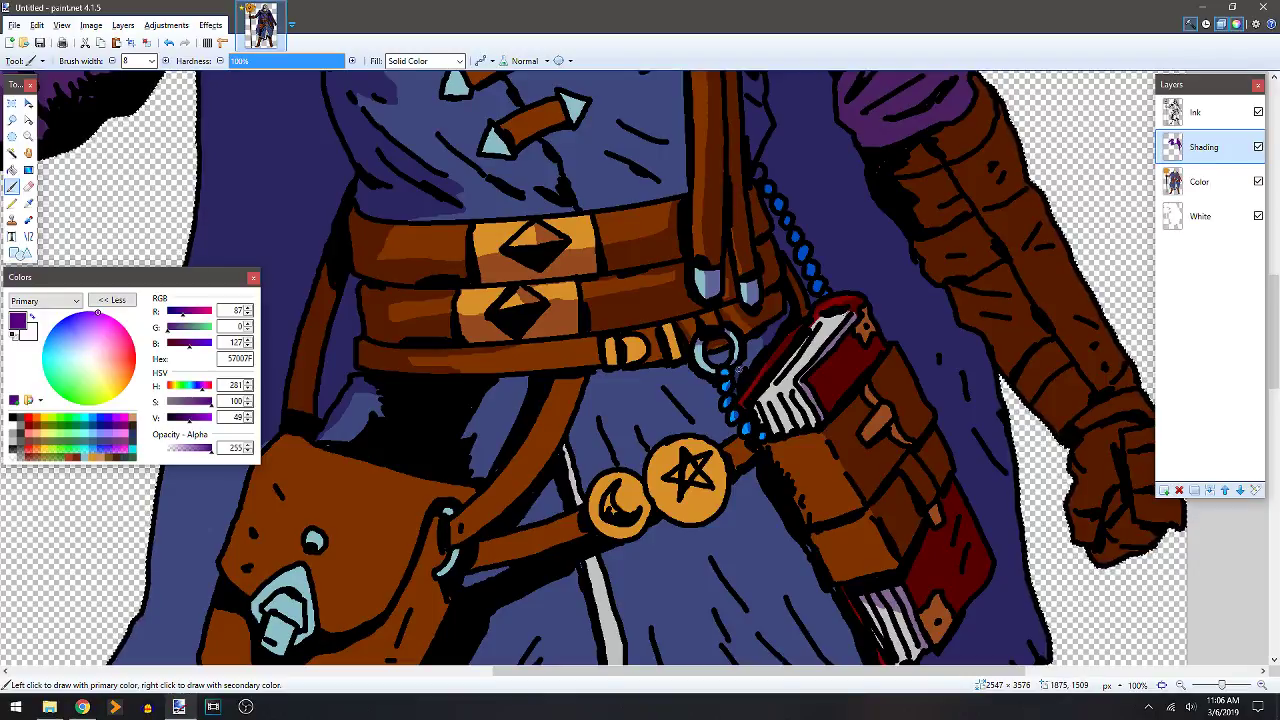
Brush shadow marks on the book holster's side panels and erase shadow from the gold clasps and corner piece as highlights.
scroll(742, 410, down, 3)
scroll(742, 410, right, 2)
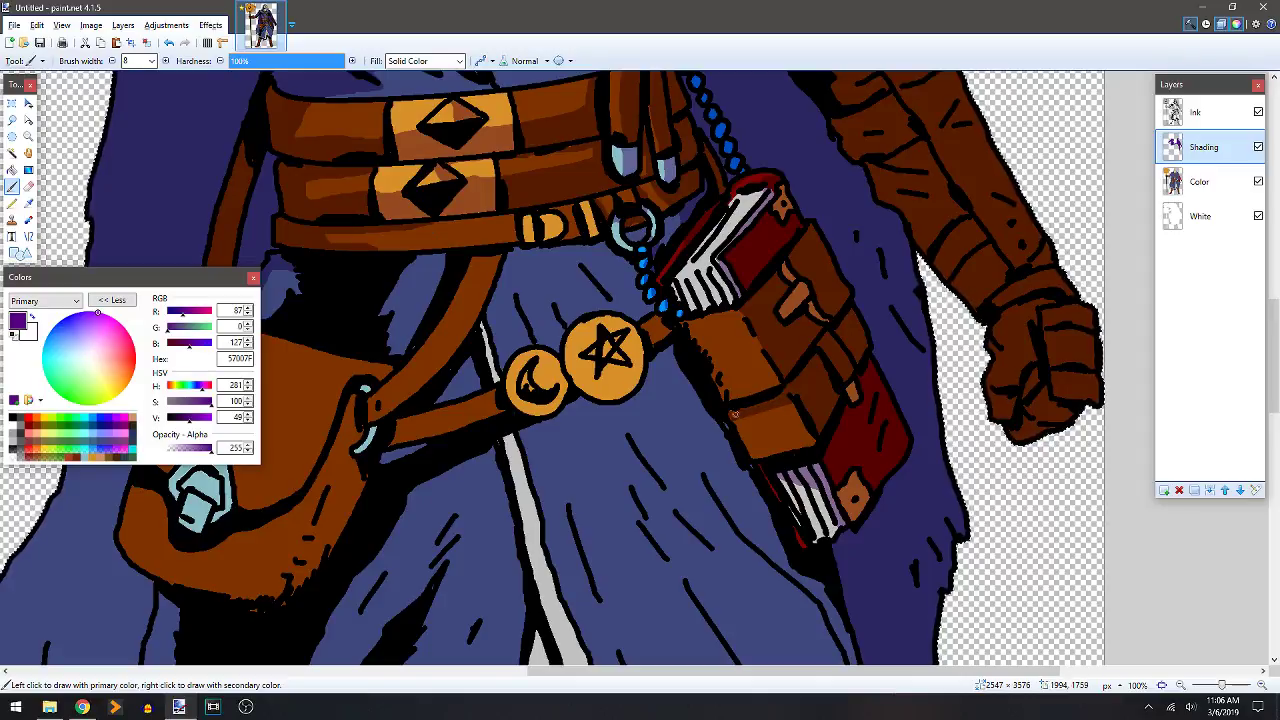
key(e)
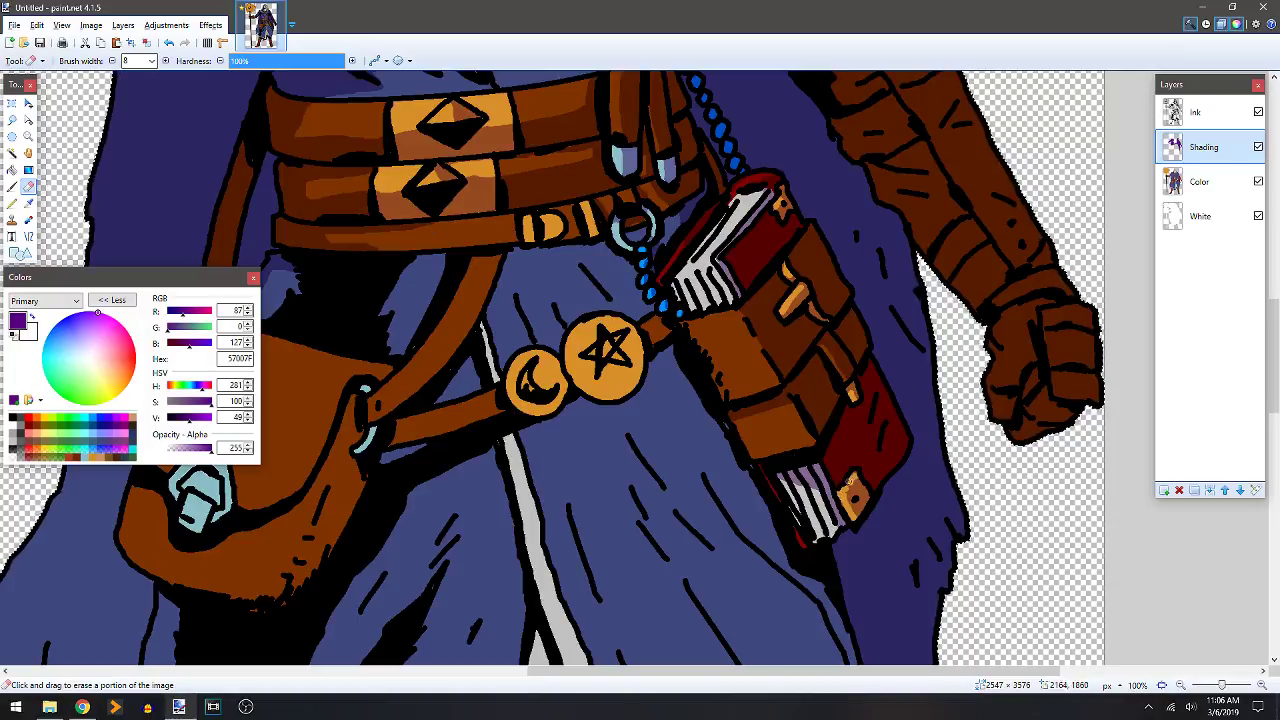
Brush purple shadow curves on the star and moon medallions and the strap beside them, and fill the enclosed areas.
scroll(657, 357, down, 2)
scroll(657, 357, right, 1)
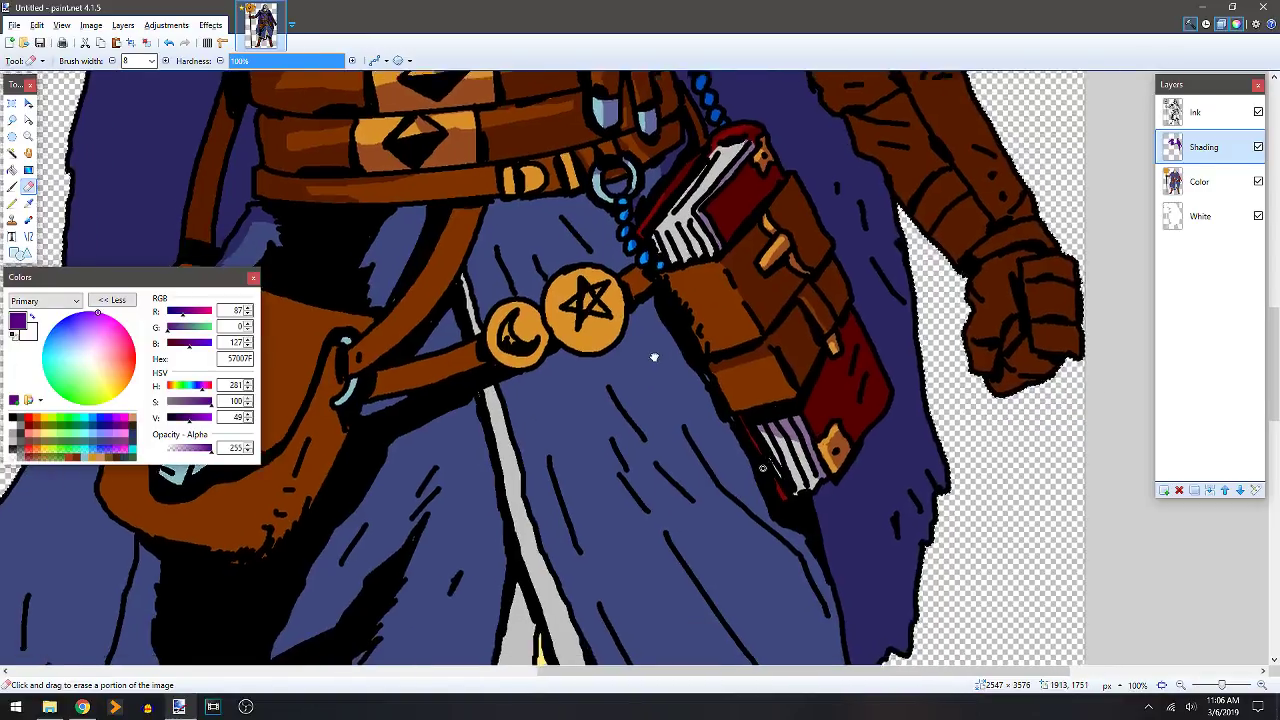
key(b)
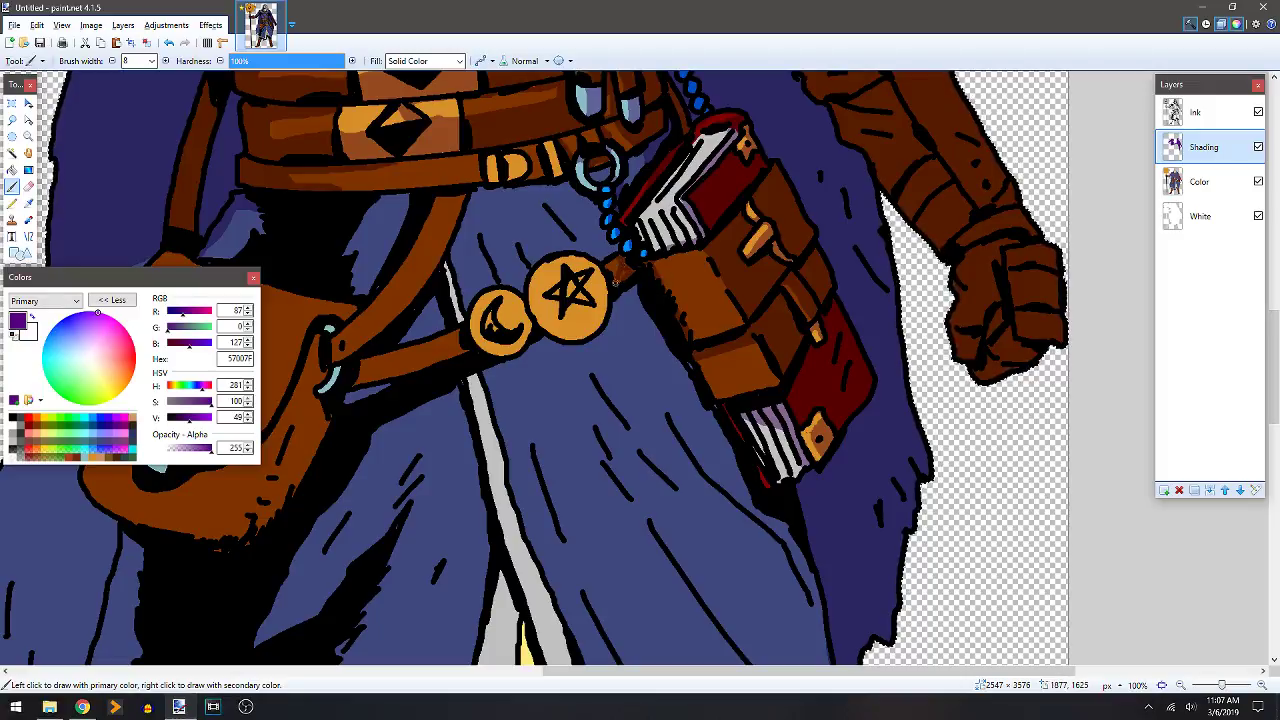
drag(558, 327, 576, 304)
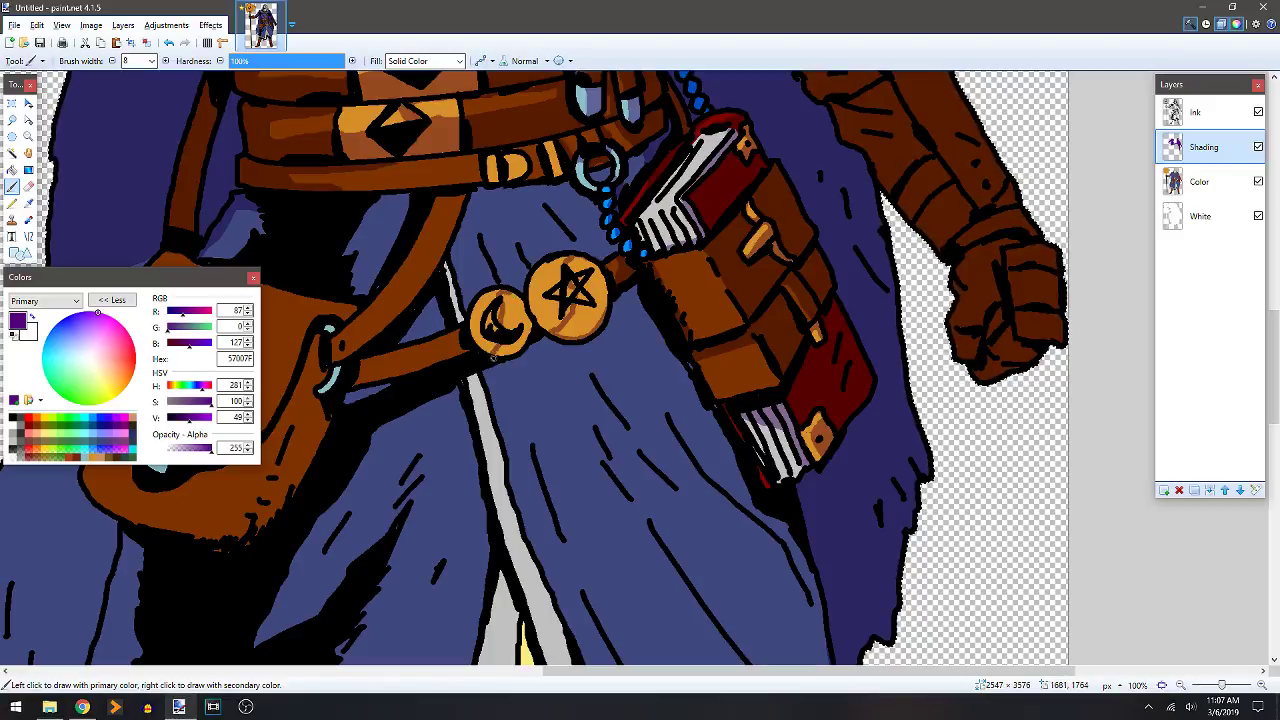
key(f)
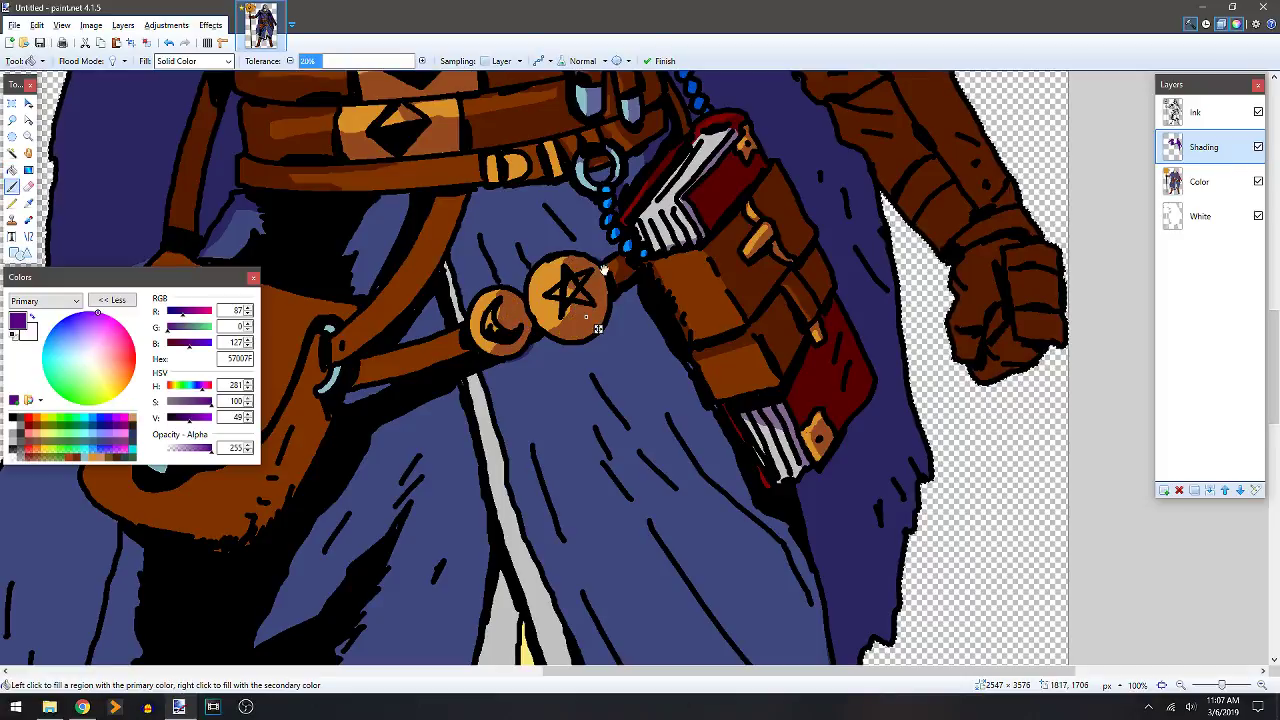
Brush purple shadow folds on the blue robe above the medallions and fill the enclosed area.
key(b)
scroll(598, 329, down, 2)
scroll(597, 372, up, 3)
mouse_move(590, 362)
mouse_down()
mouse_move(581, 310)
mouse_move(607, 342)
mouse_move(651, 325)
mouse_up()
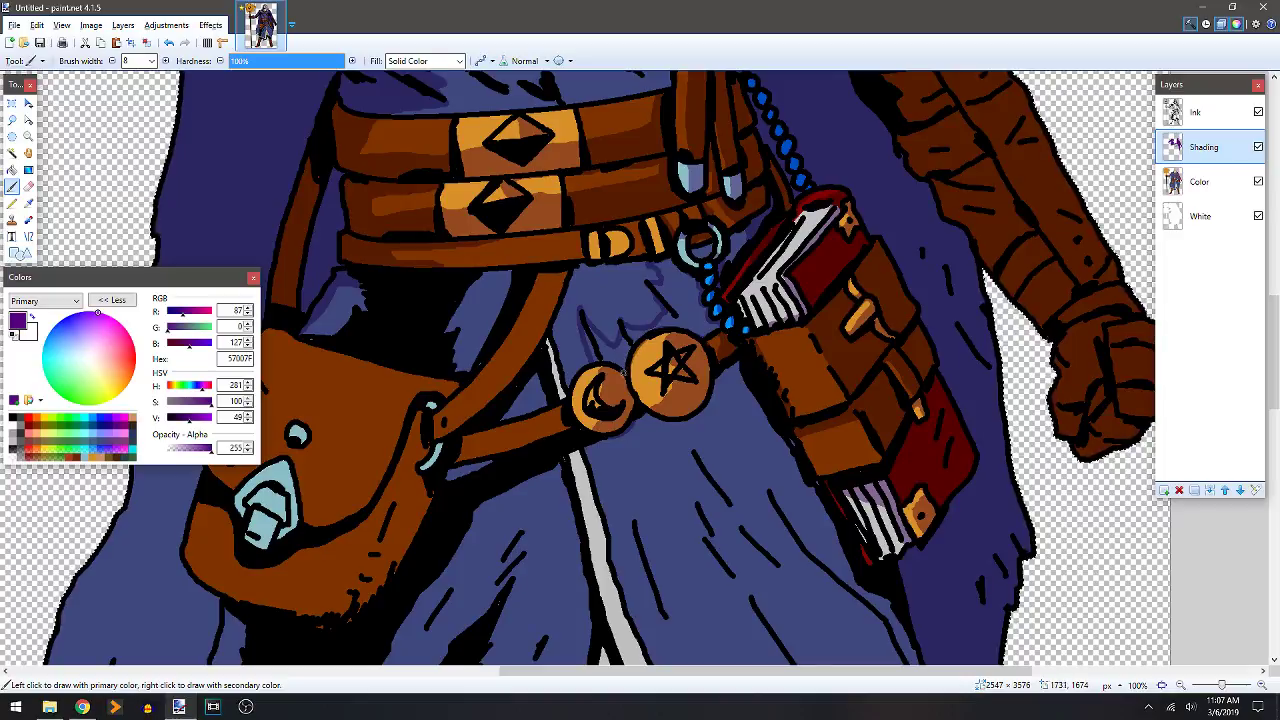
key(f)
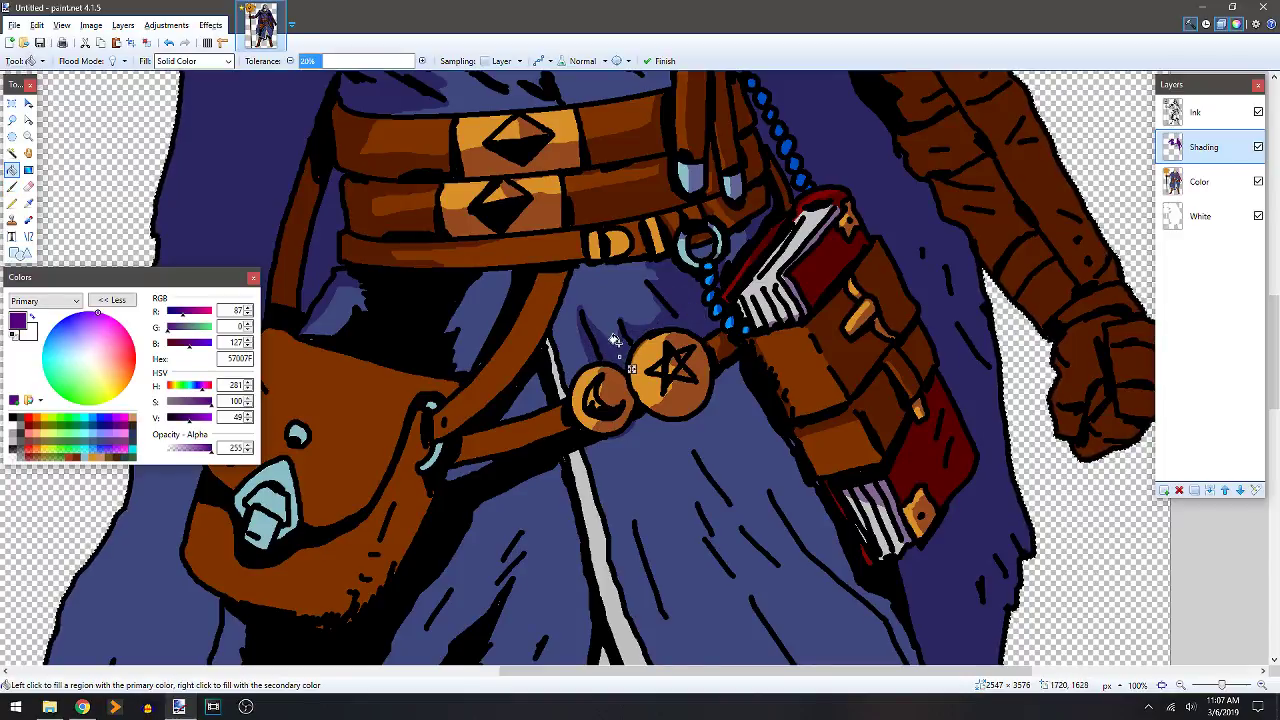
Brush a purple shadow edge along the thin lowest belt and its gold buckle loops and fill beneath it.
key(b)
mouse_move(471, 262)
mouse_down()
mouse_move(434, 268)
mouse_move(575, 251)
mouse_up()
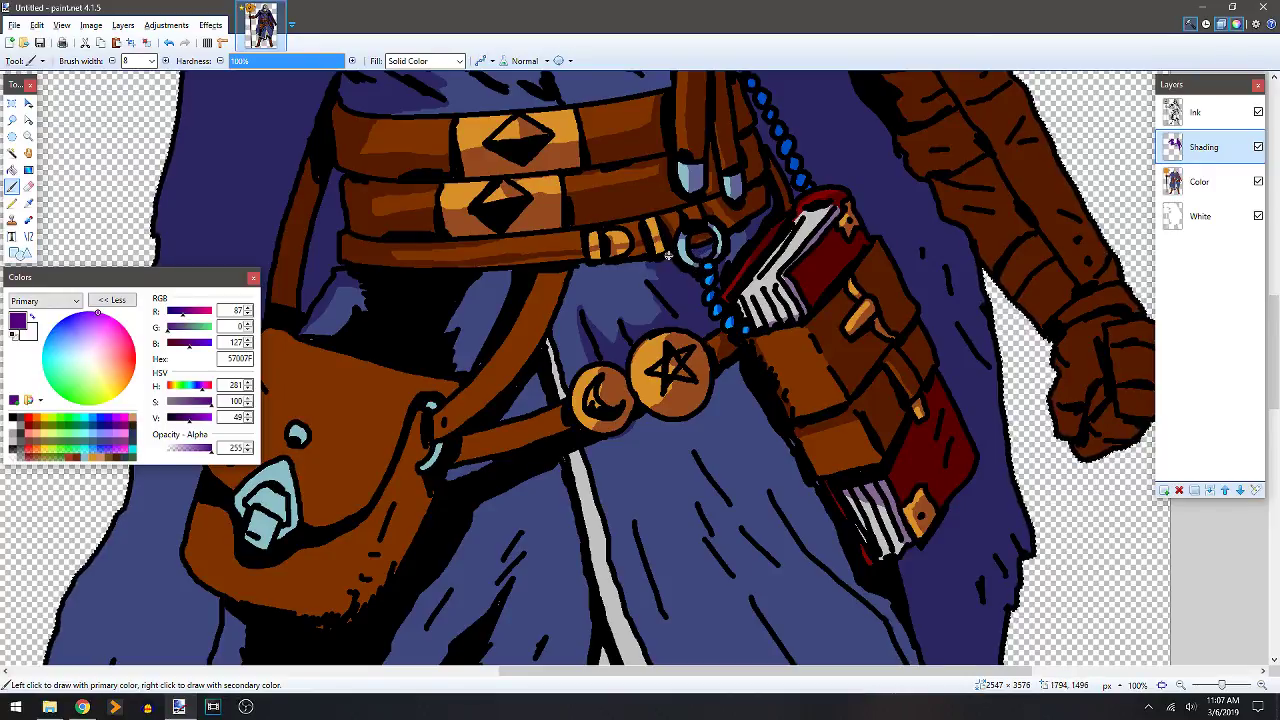
drag(629, 265, 450, 283)
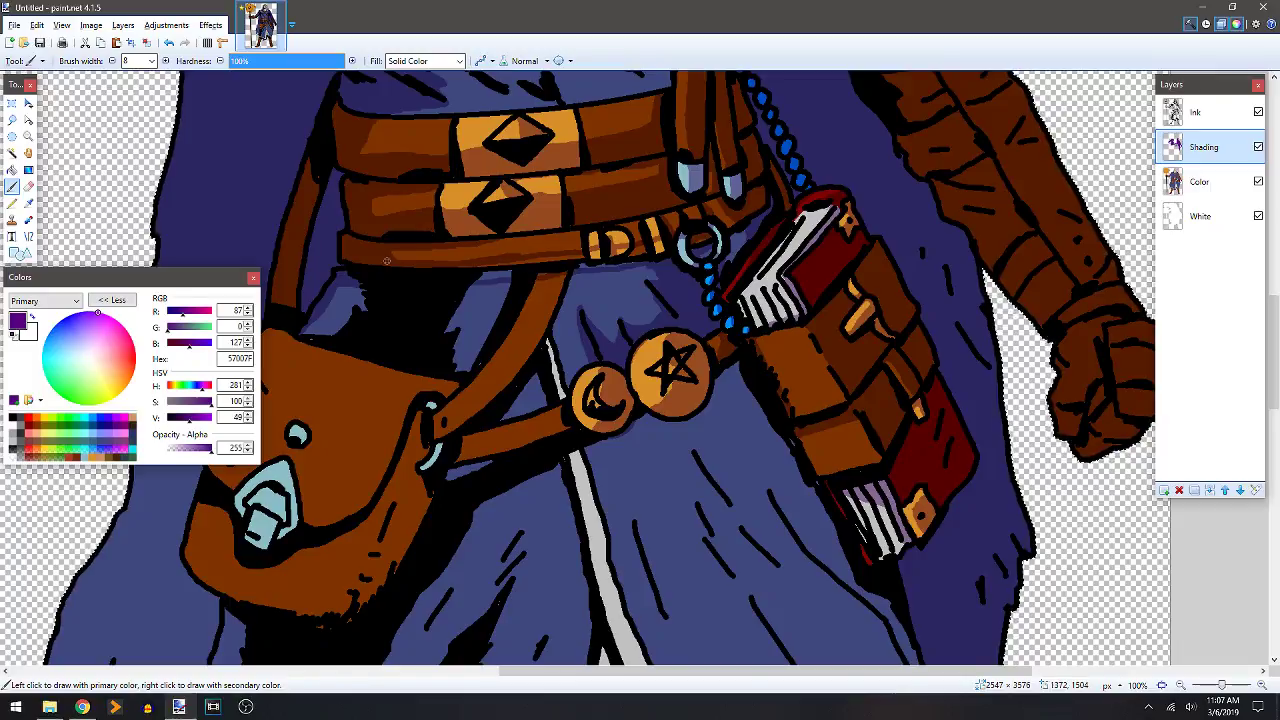
key(f)
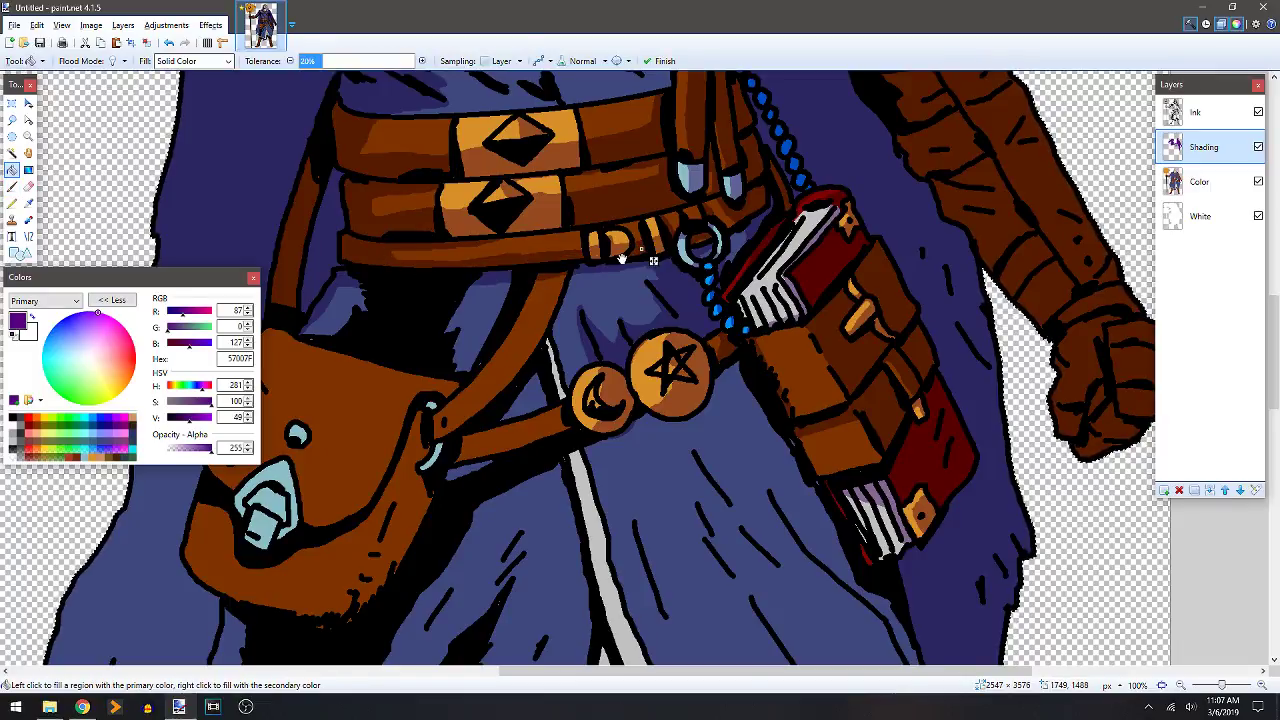
Brush purple shadow edges along the pouch's diagonal strap and the blue robe beside it, and fill the robe gap by the strap.
key(b)
mouse_move(556, 264)
mouse_down()
mouse_move(520, 352)
mouse_move(449, 433)
mouse_up()
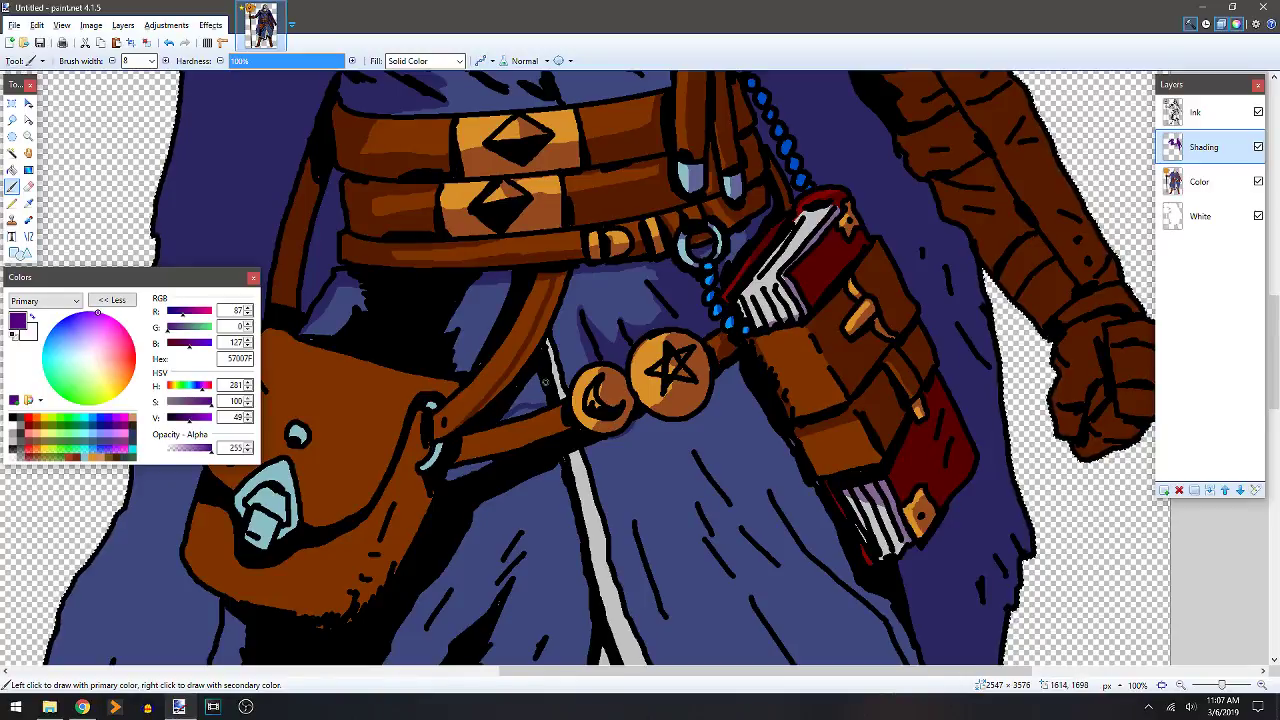
drag(557, 332, 585, 273)
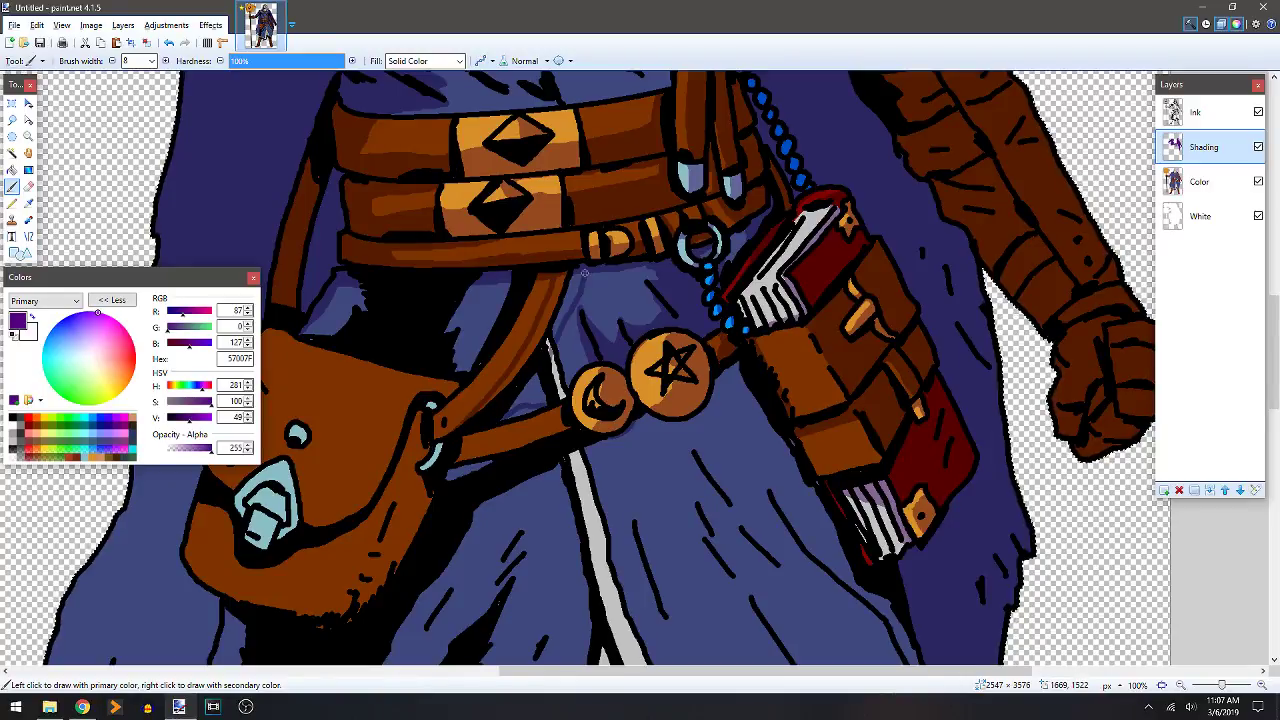
key(f)
click(528, 380)
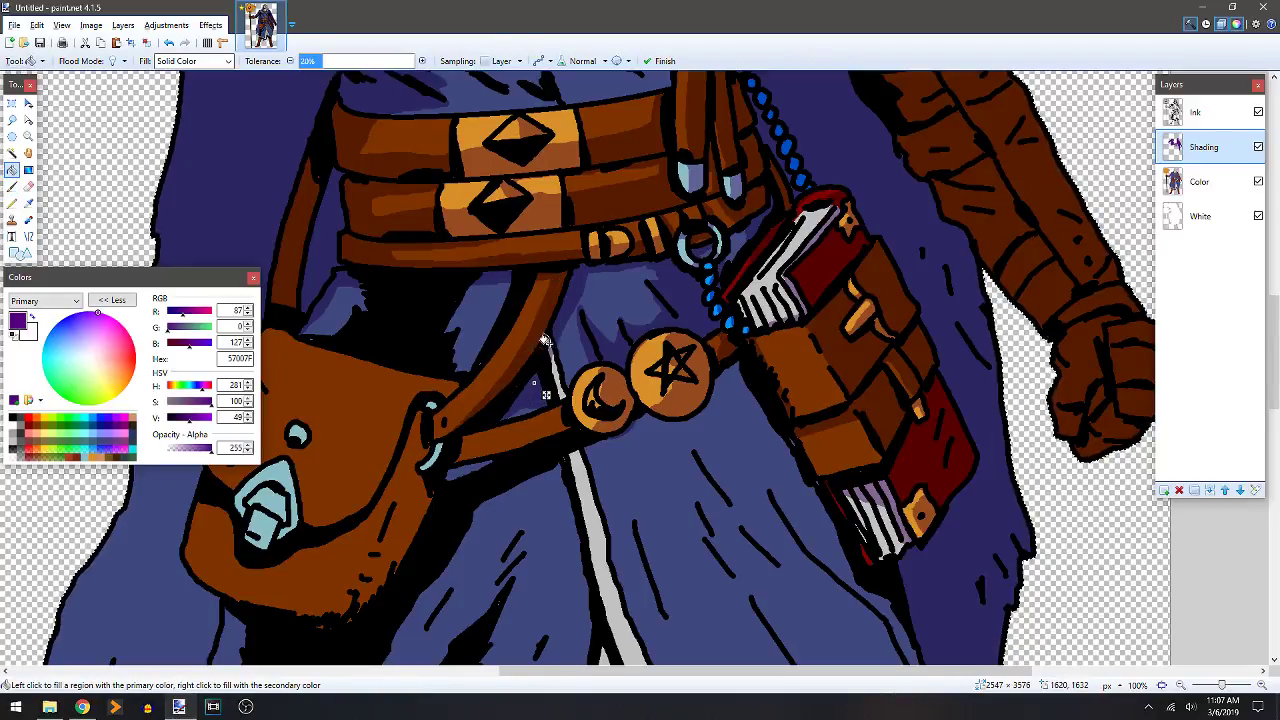
click(586, 248)
Brush purple shadow shapes on the robe and pale trim below the medallion strap, and fill the robe folds and the pouch's side.
scroll(570, 300, down, 3)
key(b)
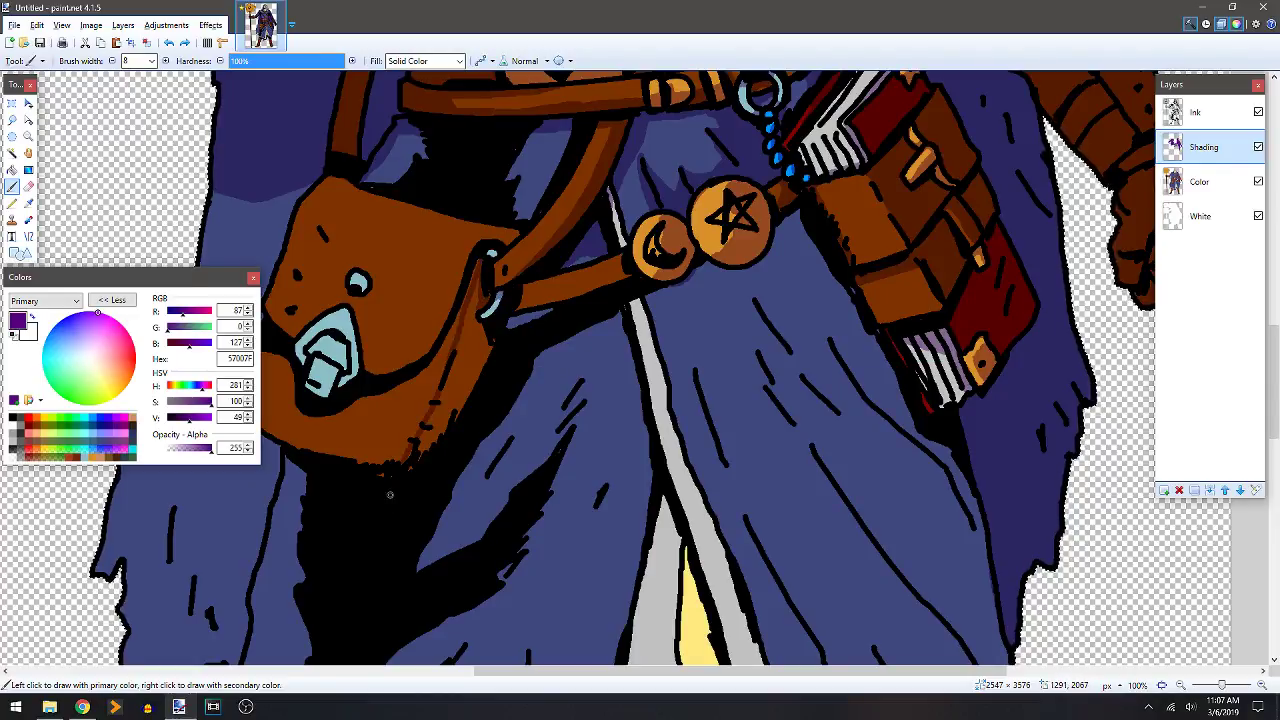
mouse_move(540, 500)
mouse_down()
mouse_move(575, 462)
mouse_move(606, 355)
mouse_move(645, 440)
mouse_move(631, 366)
mouse_up()
drag(630, 310, 650, 394)
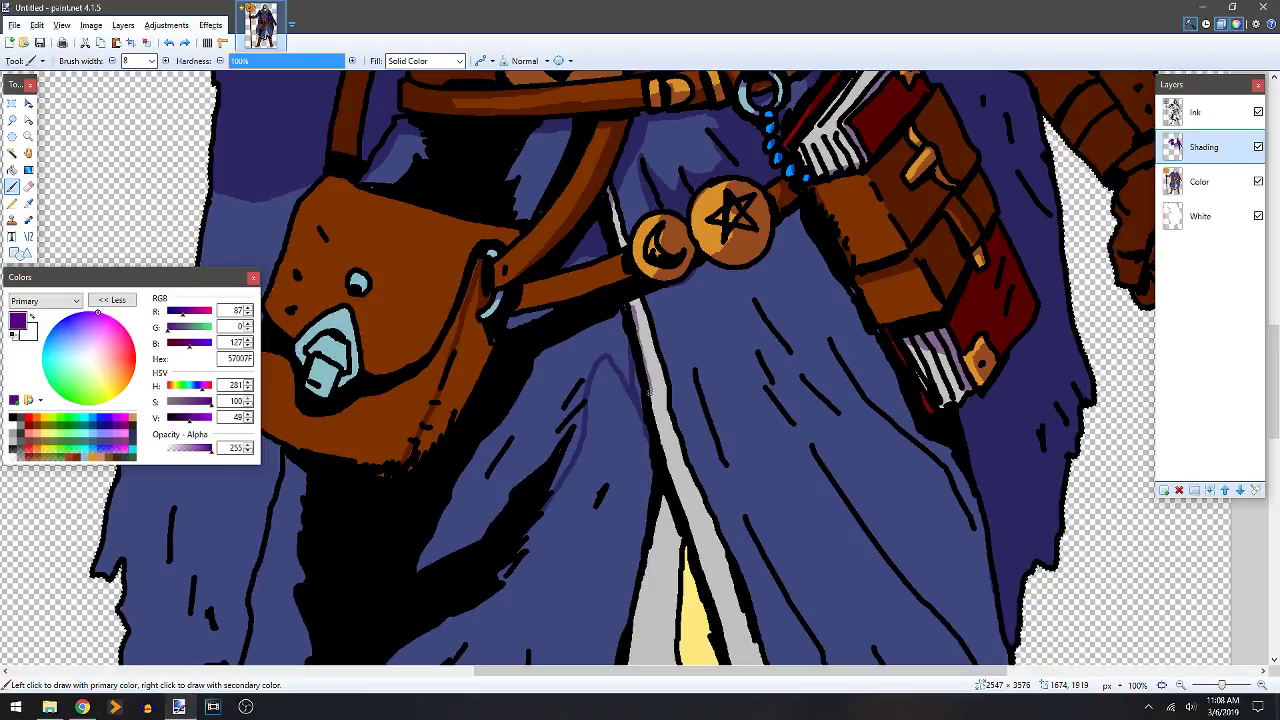
drag(635, 336, 690, 287)
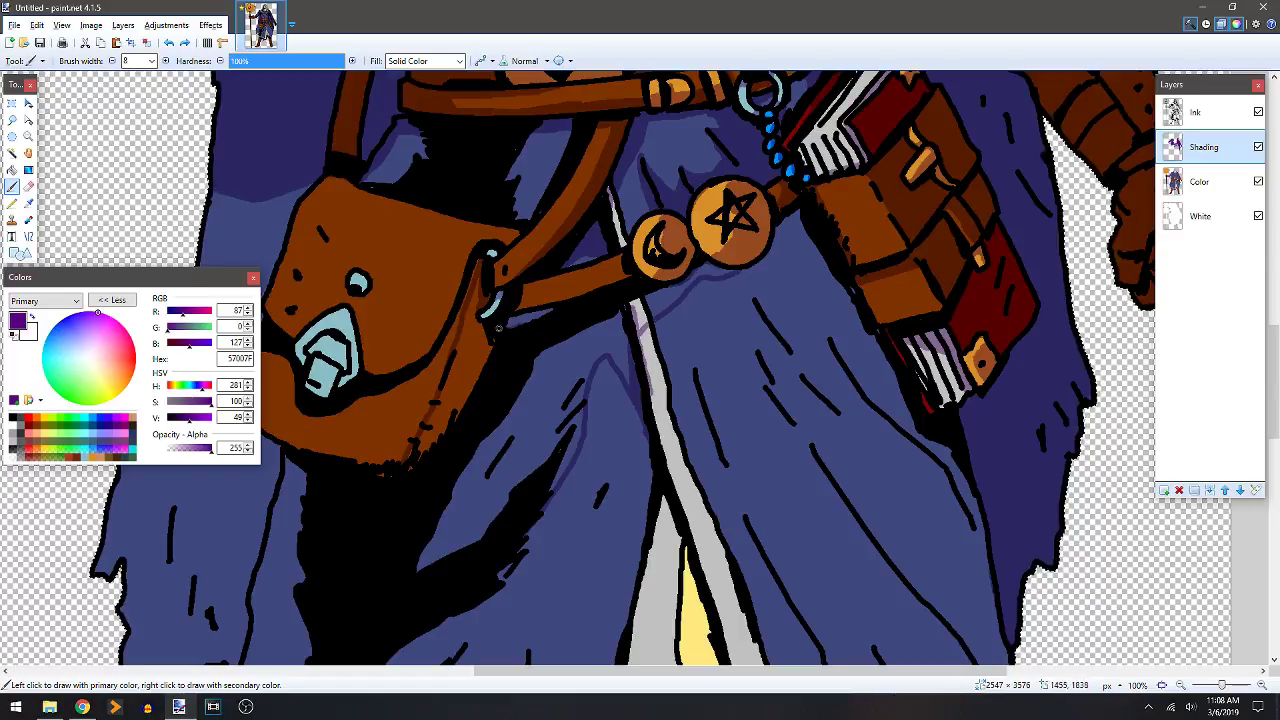
key(f)
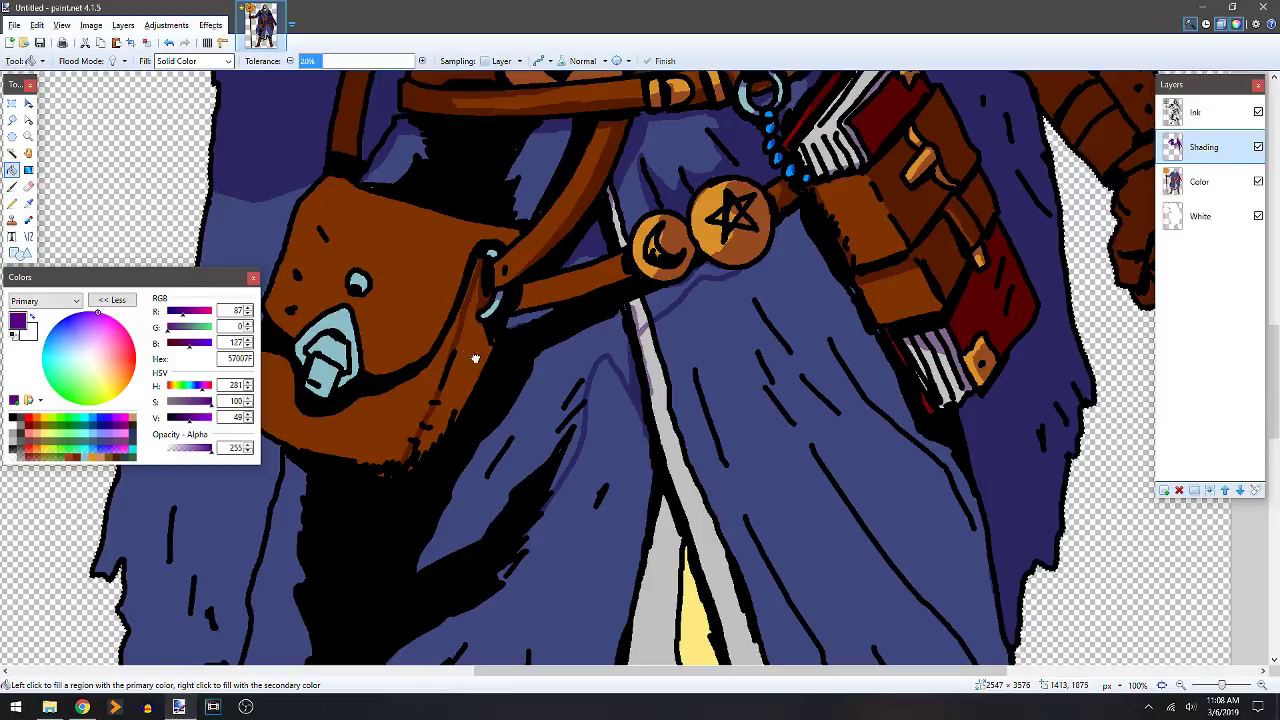
click(476, 352)
Erase shadow from the pouch's metal ring as a highlight and brush a purple shadow edge across the medallion strap beside it.
key(e)
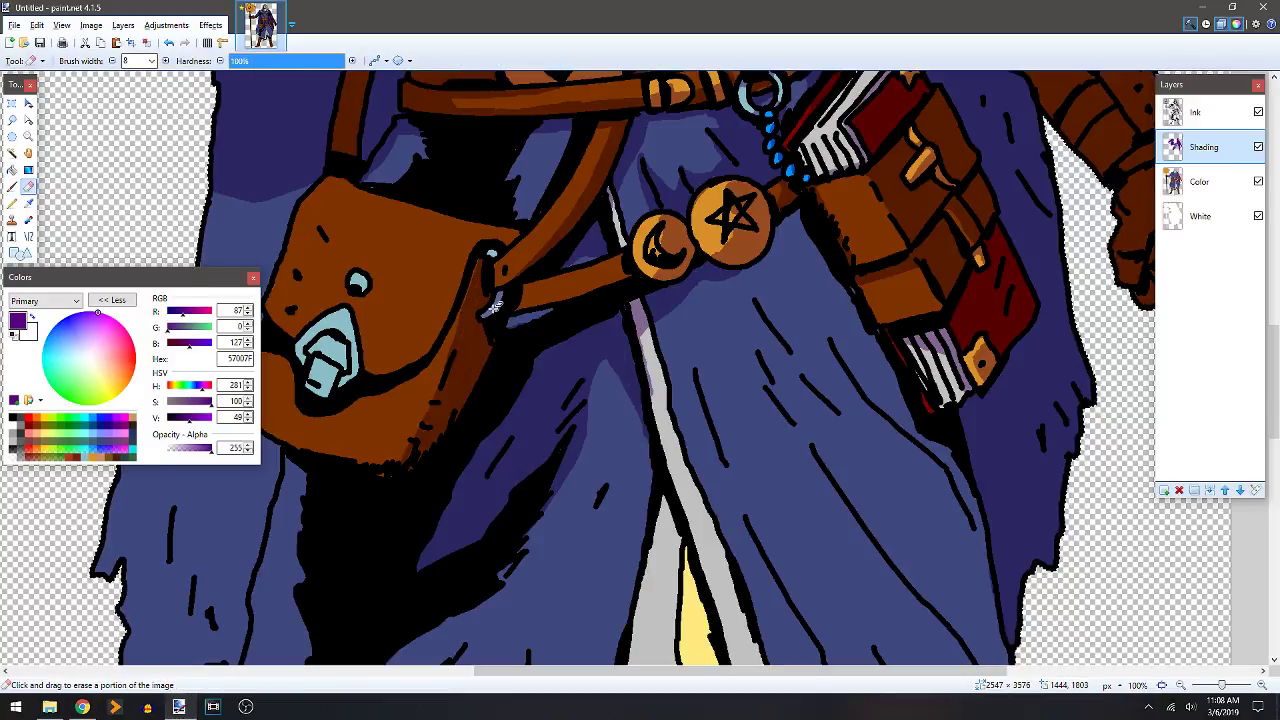
key(b)
drag(558, 271, 538, 304)
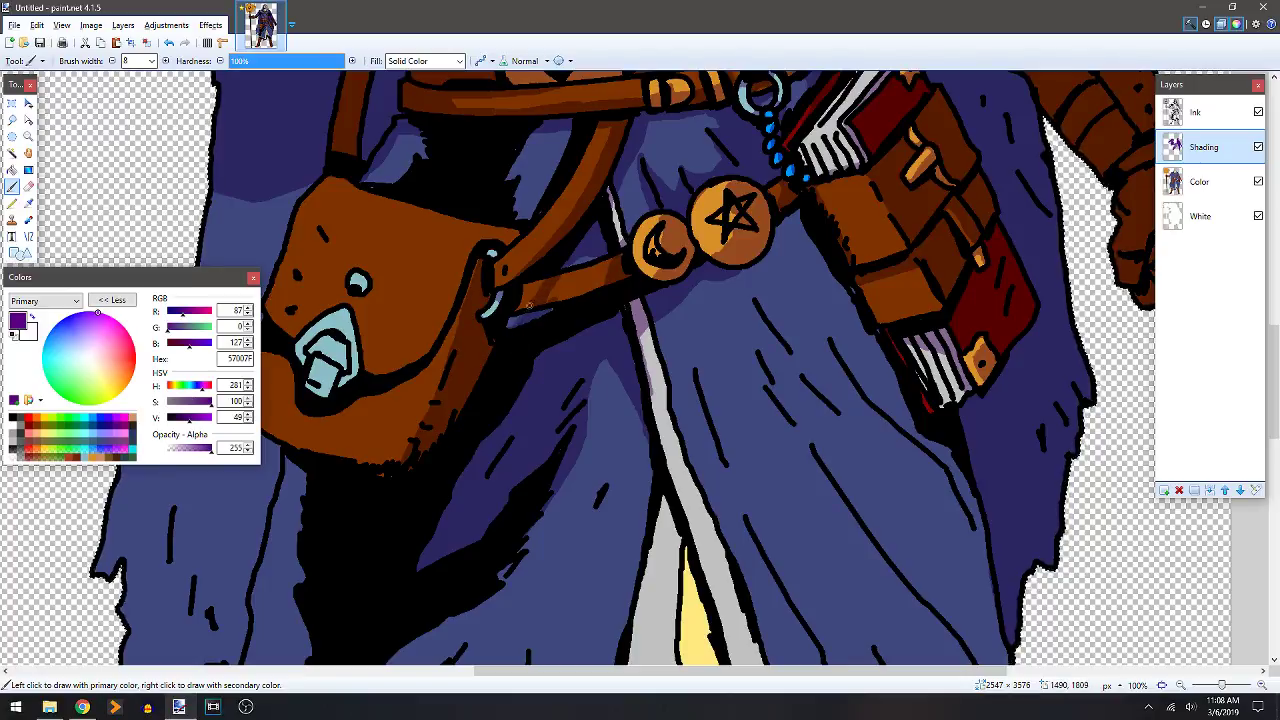
Shade the lower edge of the belt strap beside the hip pouch and fill a shadow on the pouch body beneath its flap.
mouse_move(537, 280)
mouse_down()
mouse_move(570, 296)
mouse_move(605, 287)
mouse_up()
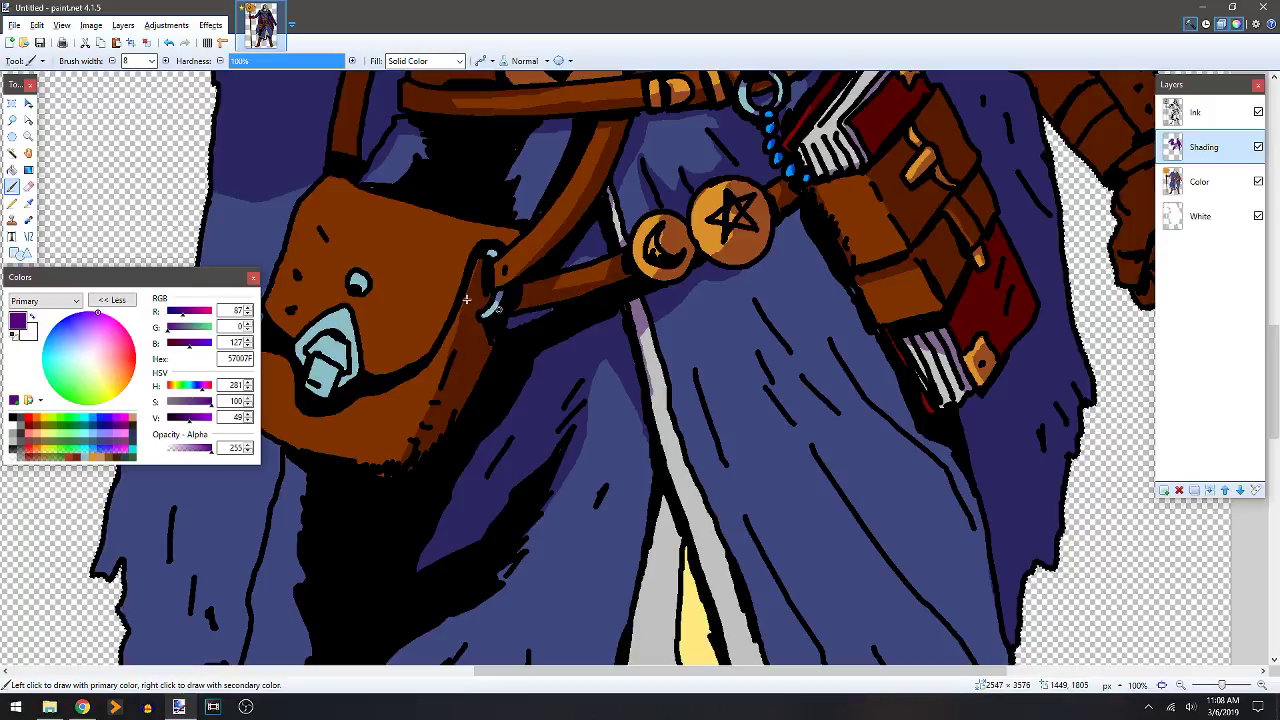
scroll(442, 309, down, 2)
scroll(442, 309, left, 3)
drag(441, 273, 503, 297)
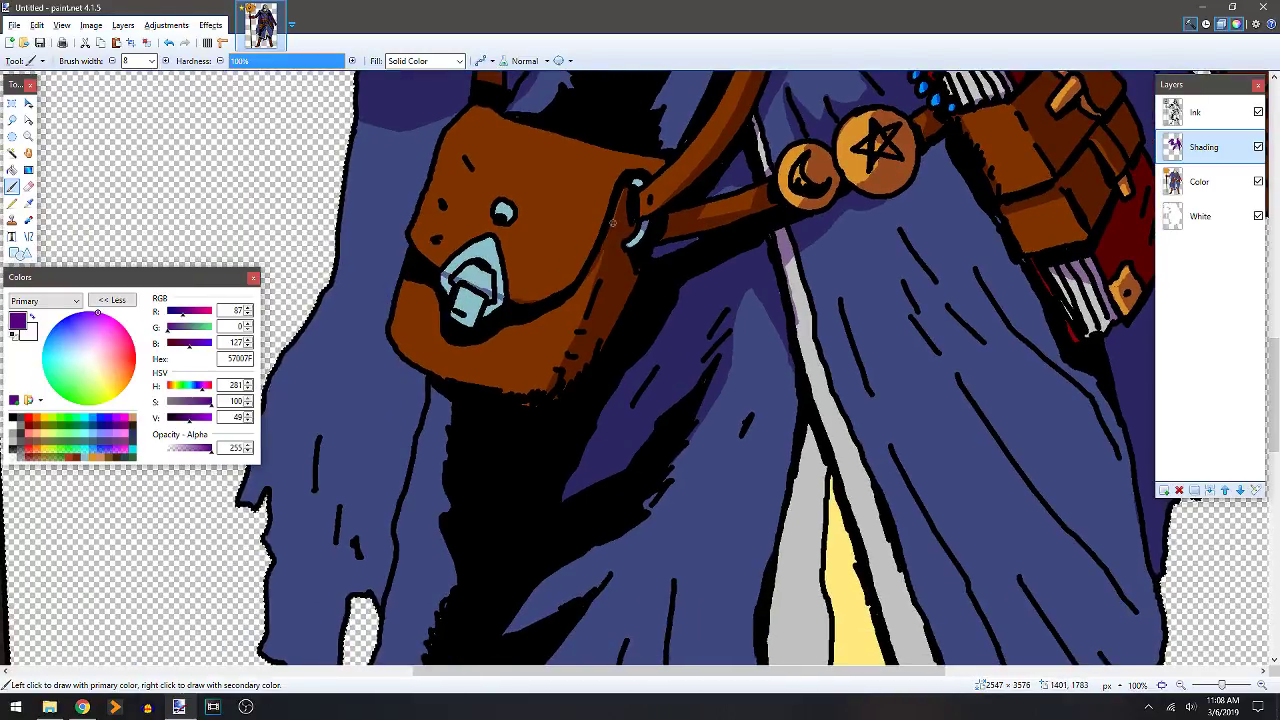
mouse_move(590, 290)
mouse_down()
mouse_move(524, 341)
mouse_move(469, 357)
mouse_move(442, 348)
mouse_move(403, 284)
mouse_up()
key(f)
click(437, 322)
Refine the pouch shading and add small shadows beside its metal clasp and round stud.
key(e)
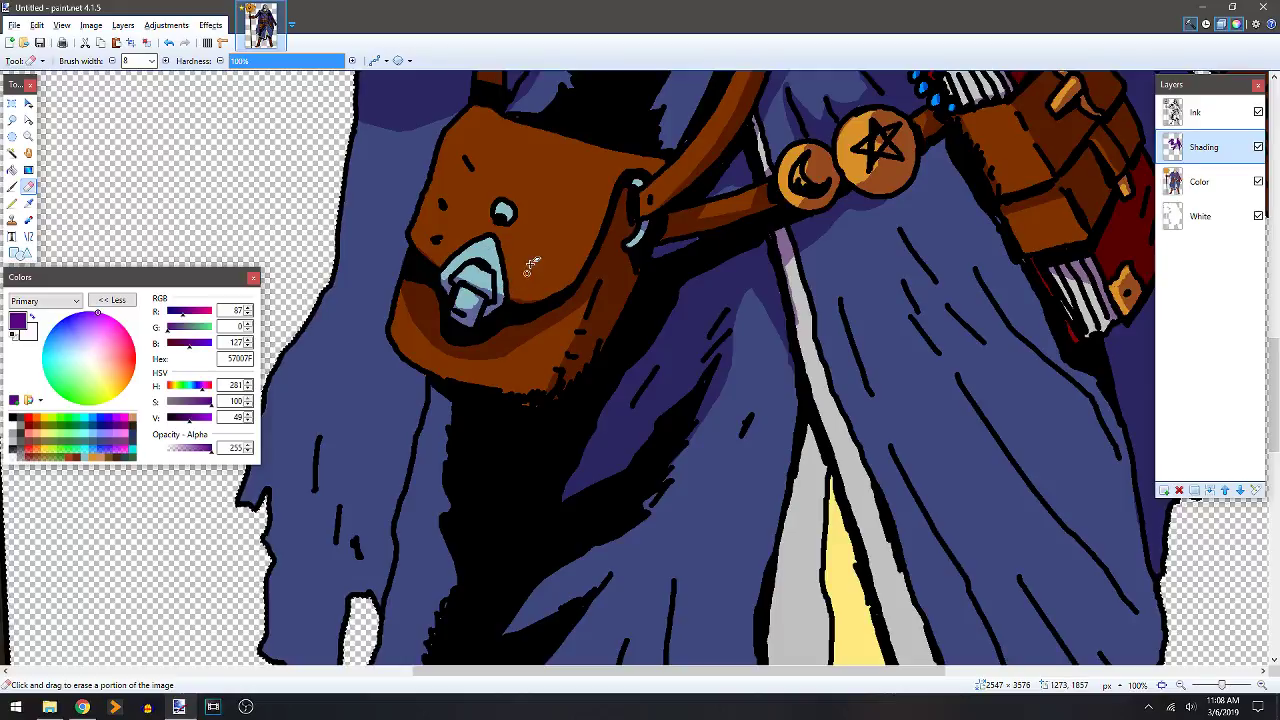
key(b)
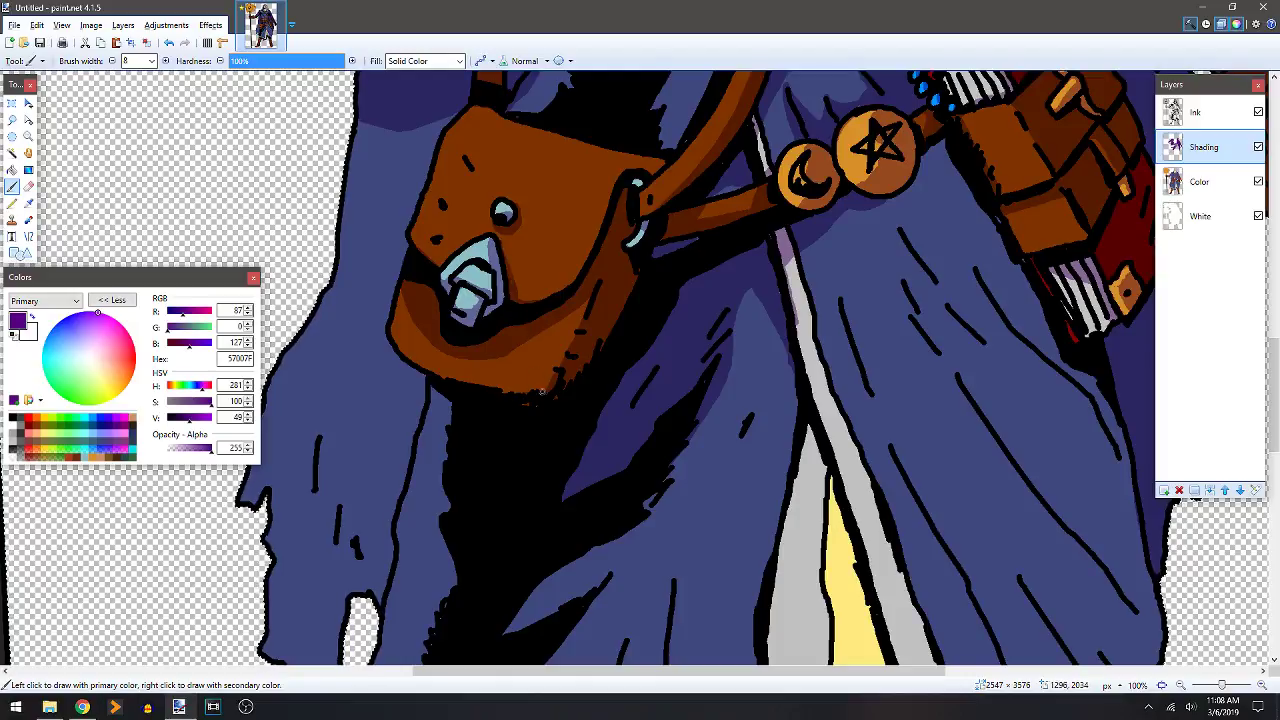
drag(572, 193, 525, 286)
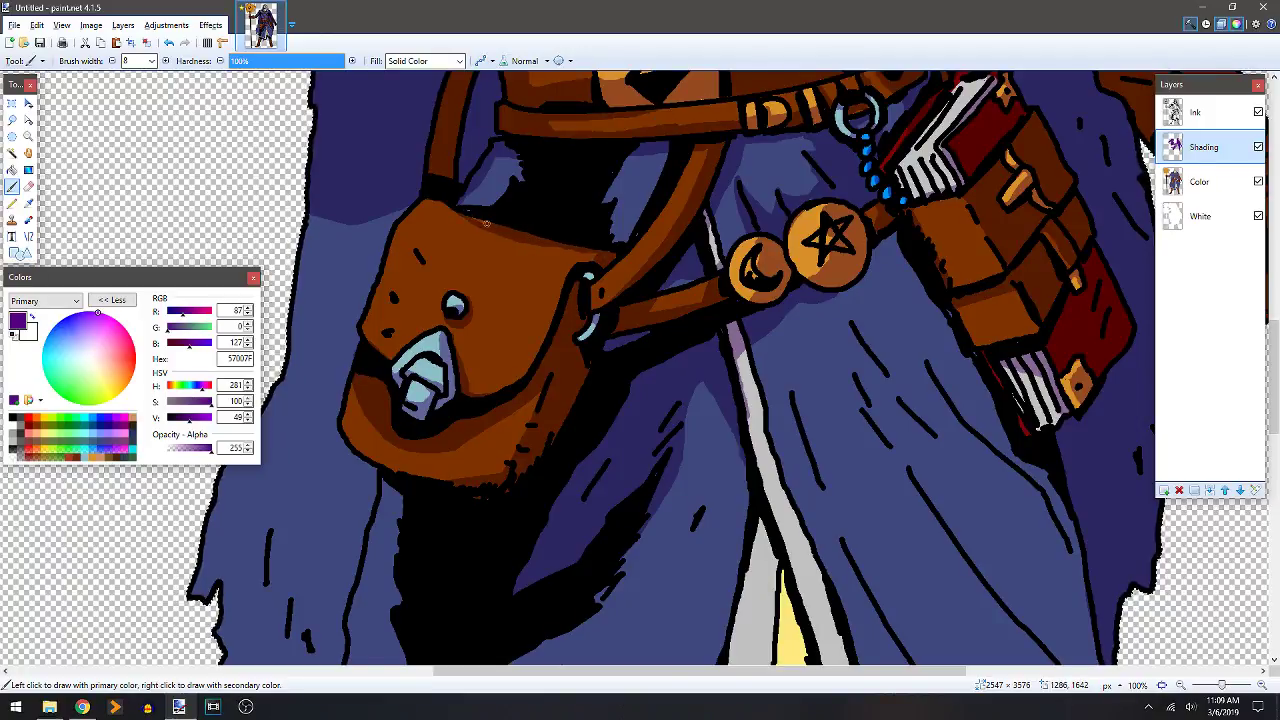
Outline and fill shadows on the blue robe between the pouch and the belt, next to the hanging strap.
drag(506, 192, 515, 139)
drag(622, 178, 615, 227)
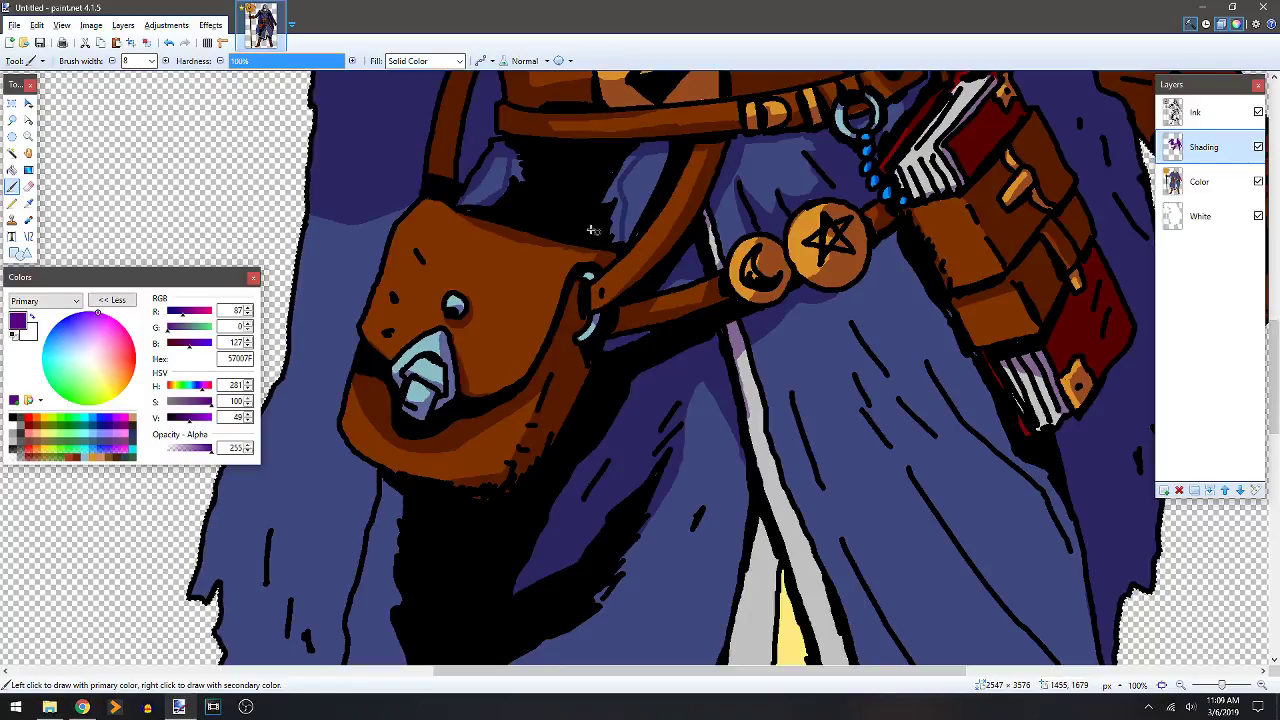
key(f)
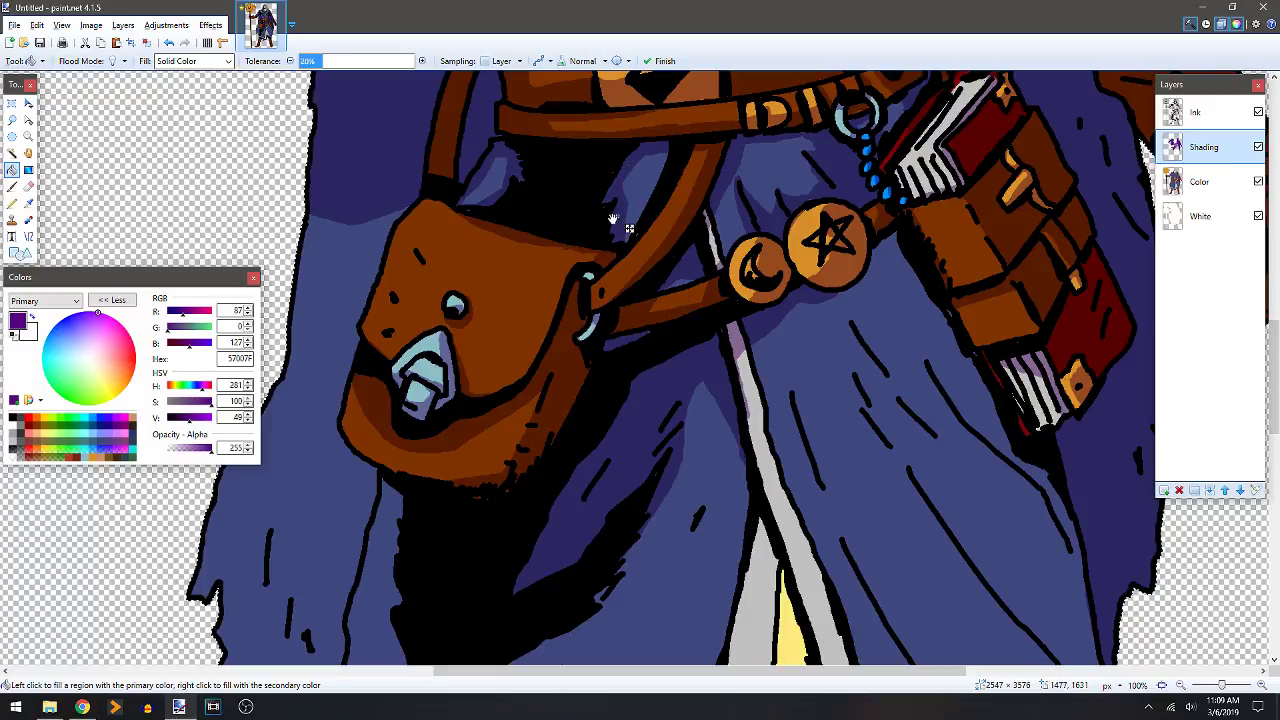
key(b)
Outline fold shadows on the robe's front panel, its grey inner trim and the yellow cloth, and fill the enclosed areas.
scroll(656, 288, up, 1)
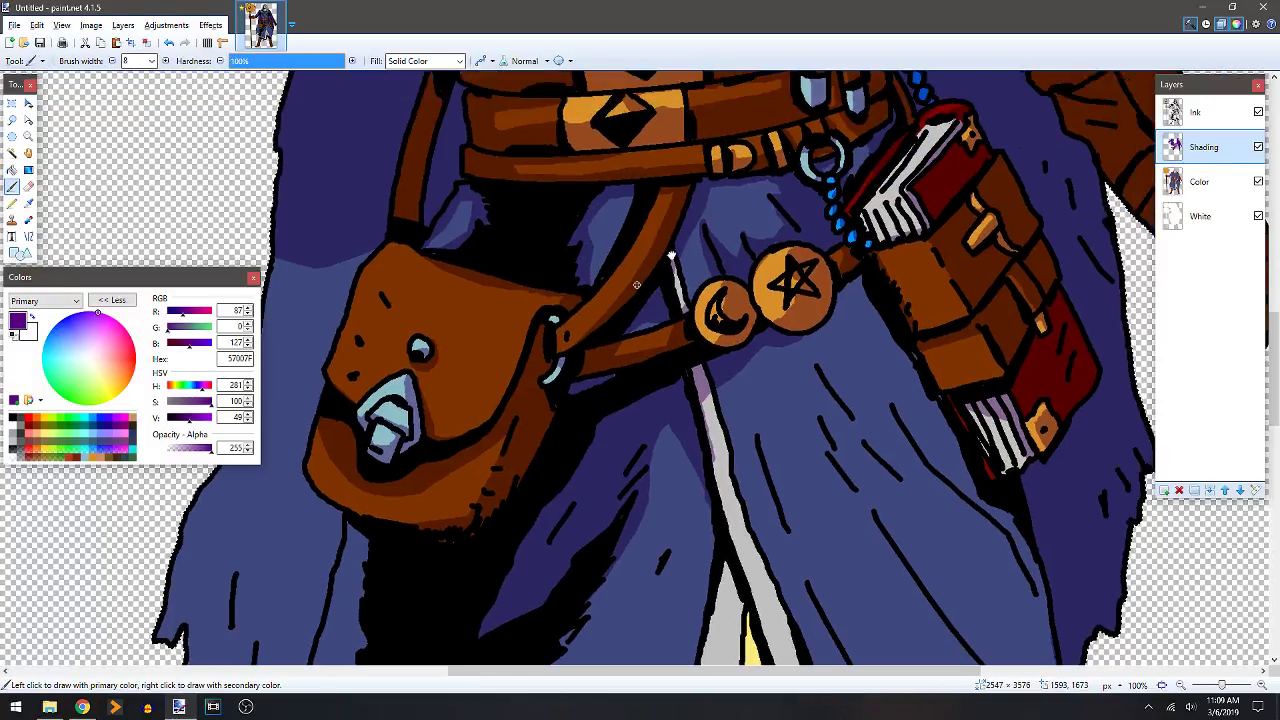
scroll(622, 210, down, 6)
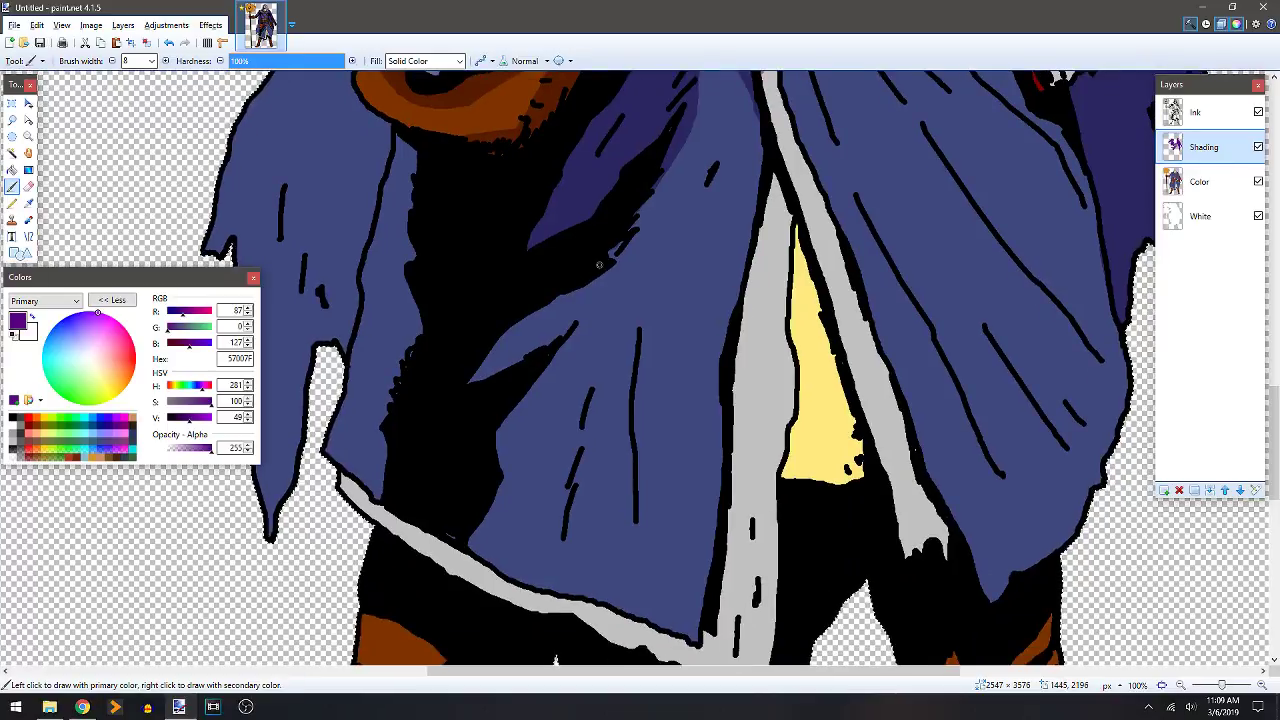
mouse_move(548, 311)
mouse_down()
mouse_move(562, 362)
mouse_move(518, 458)
mouse_move(542, 481)
mouse_move(597, 383)
mouse_move(598, 498)
mouse_move(630, 430)
mouse_move(645, 322)
mouse_move(689, 278)
mouse_move(736, 157)
mouse_move(771, 160)
mouse_up()
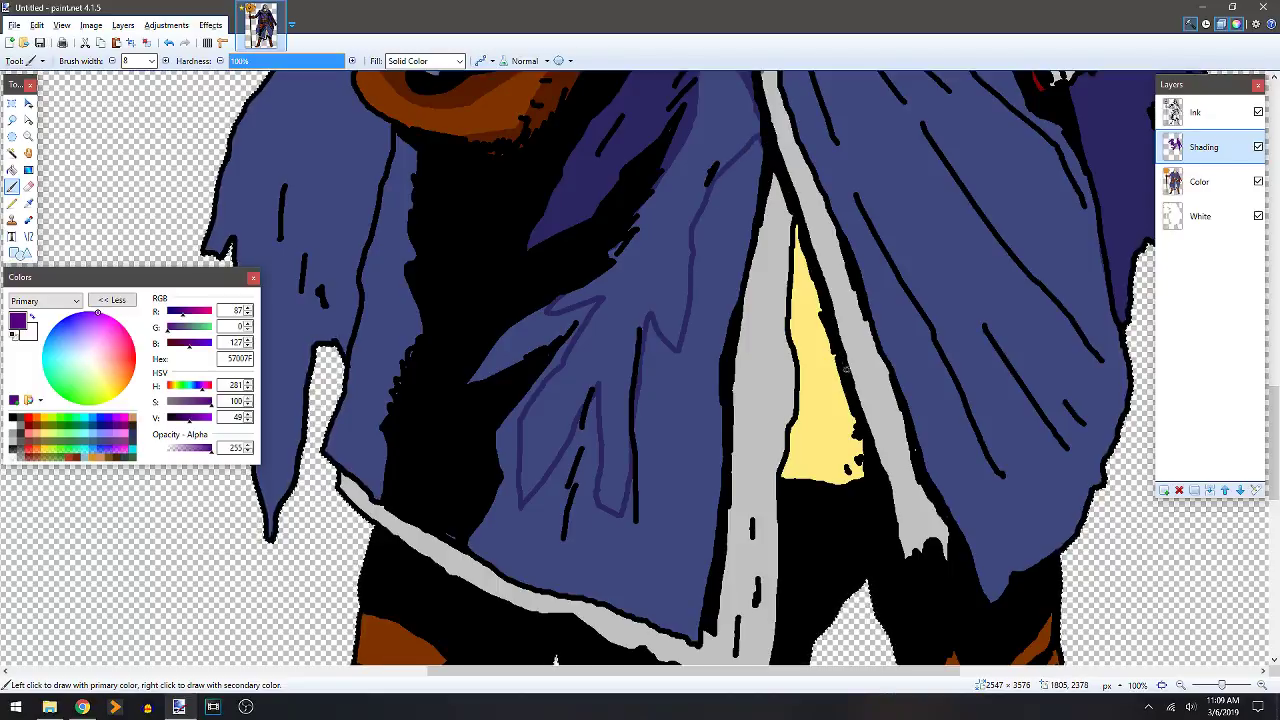
mouse_move(844, 458)
mouse_down()
mouse_move(814, 354)
mouse_move(790, 493)
mouse_up()
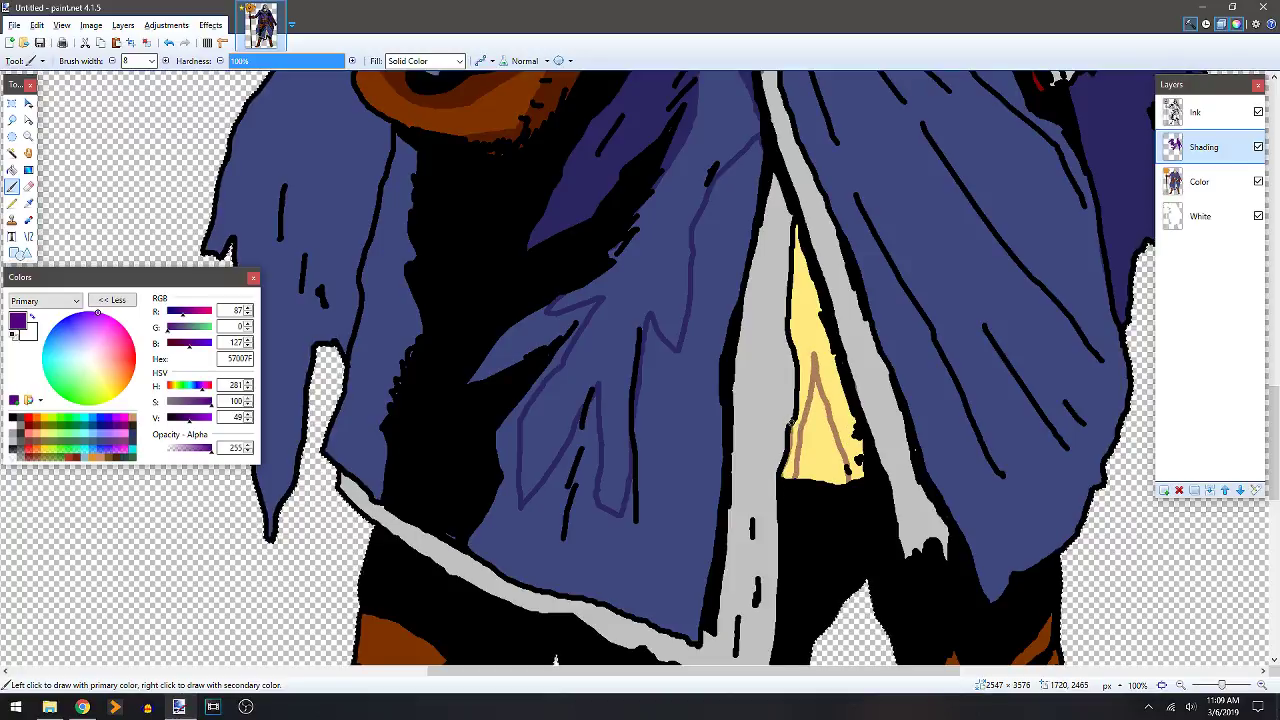
mouse_move(789, 300)
mouse_down()
mouse_move(768, 262)
mouse_move(728, 614)
mouse_up()
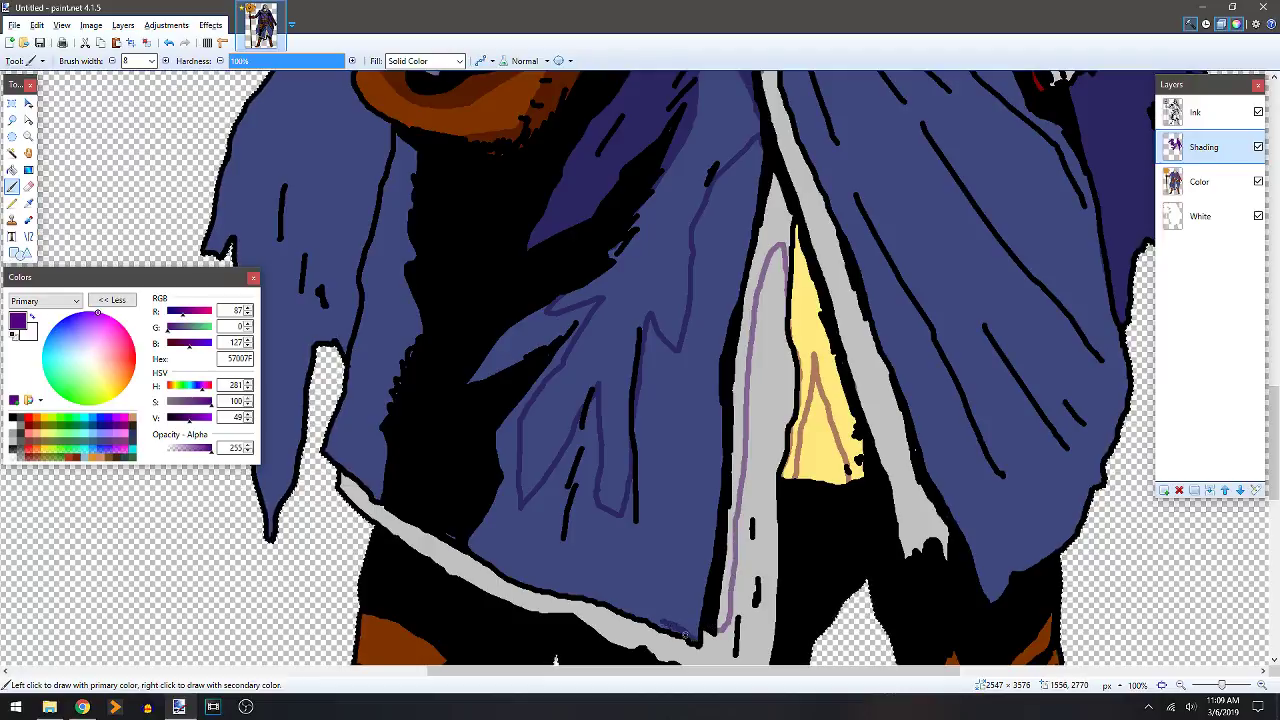
drag(655, 621, 618, 532)
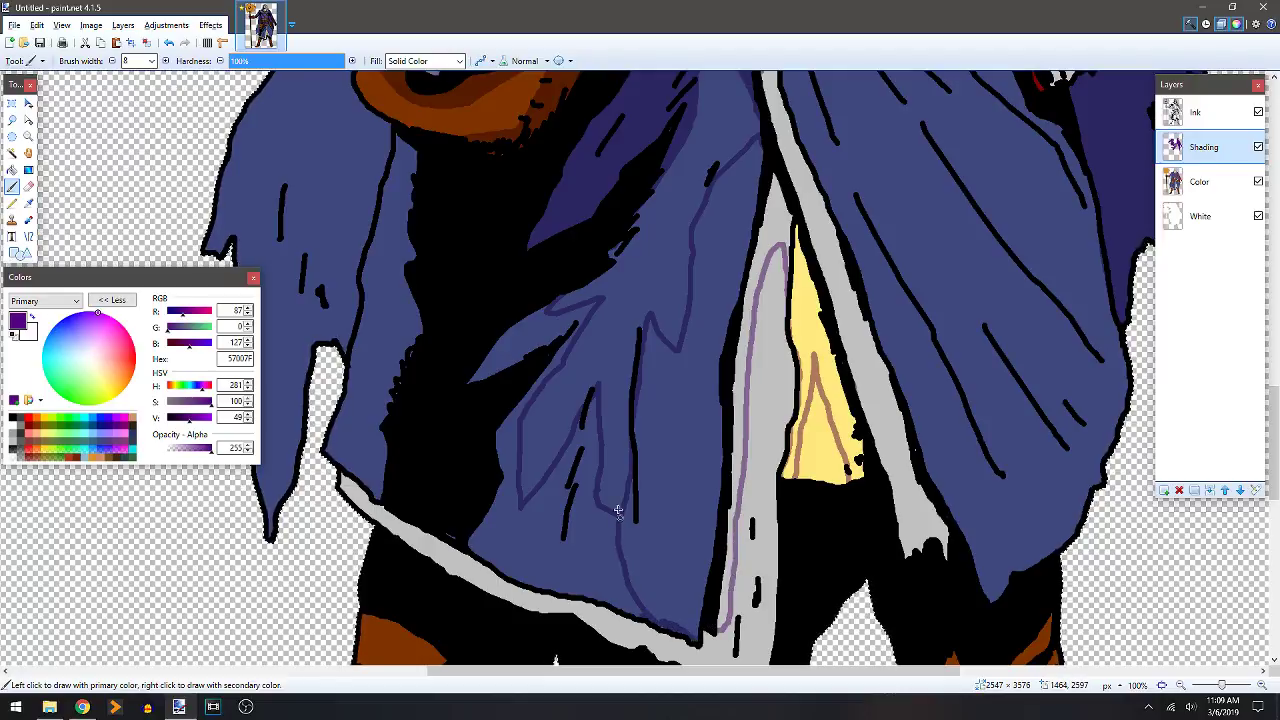
key(f)
click(689, 391)
drag(663, 386, 687, 240)
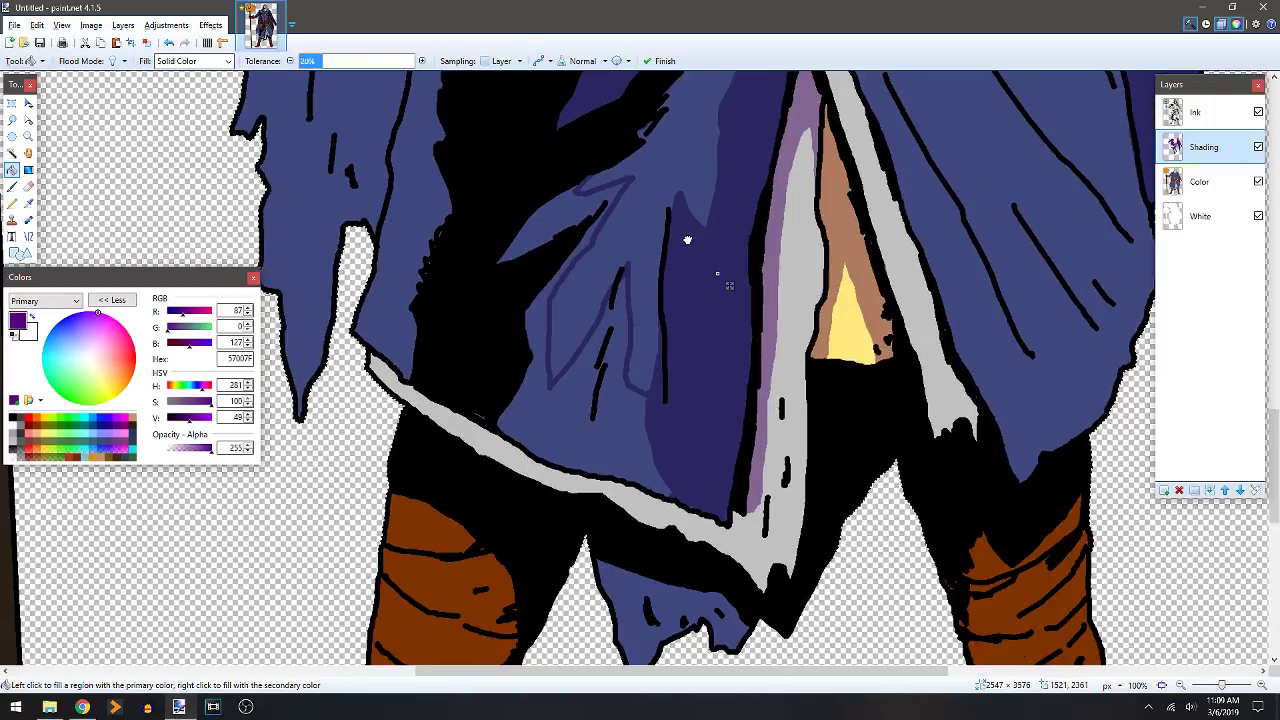
Outline shadows along the grey hem trim and beside the black shadow area, and fill them along with the panel's lower folds.
key(b)
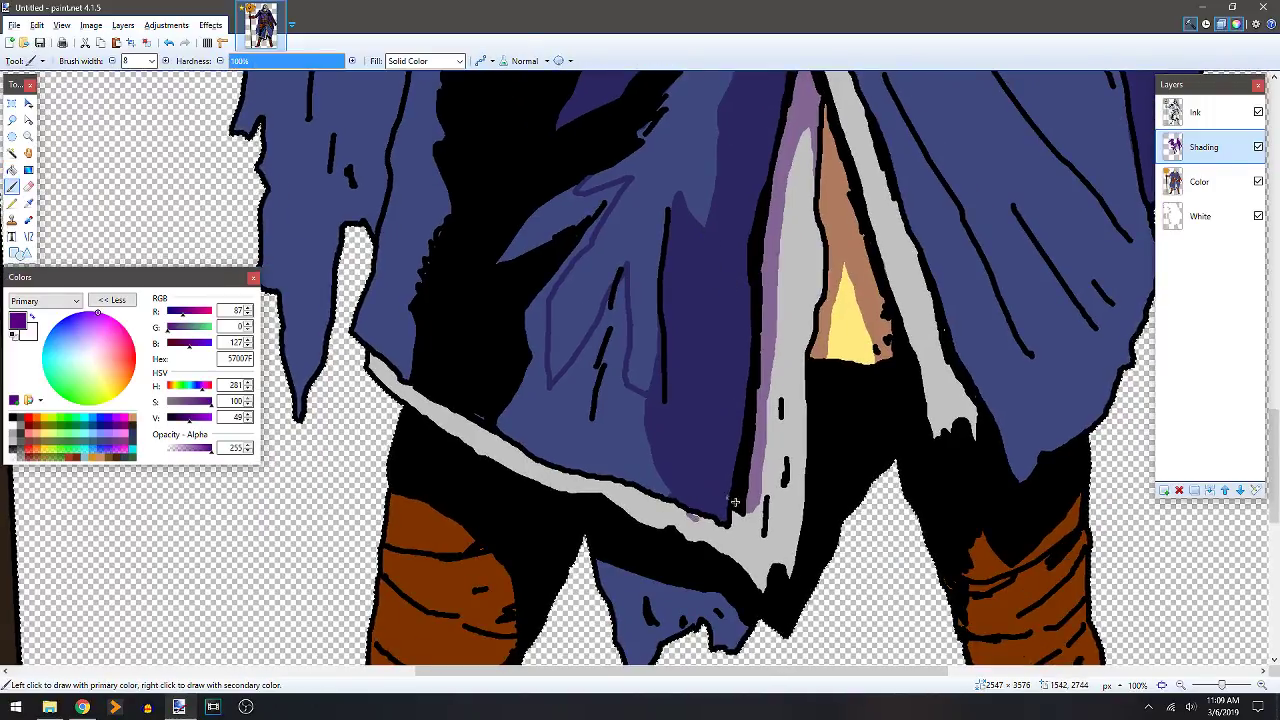
drag(735, 522, 600, 491)
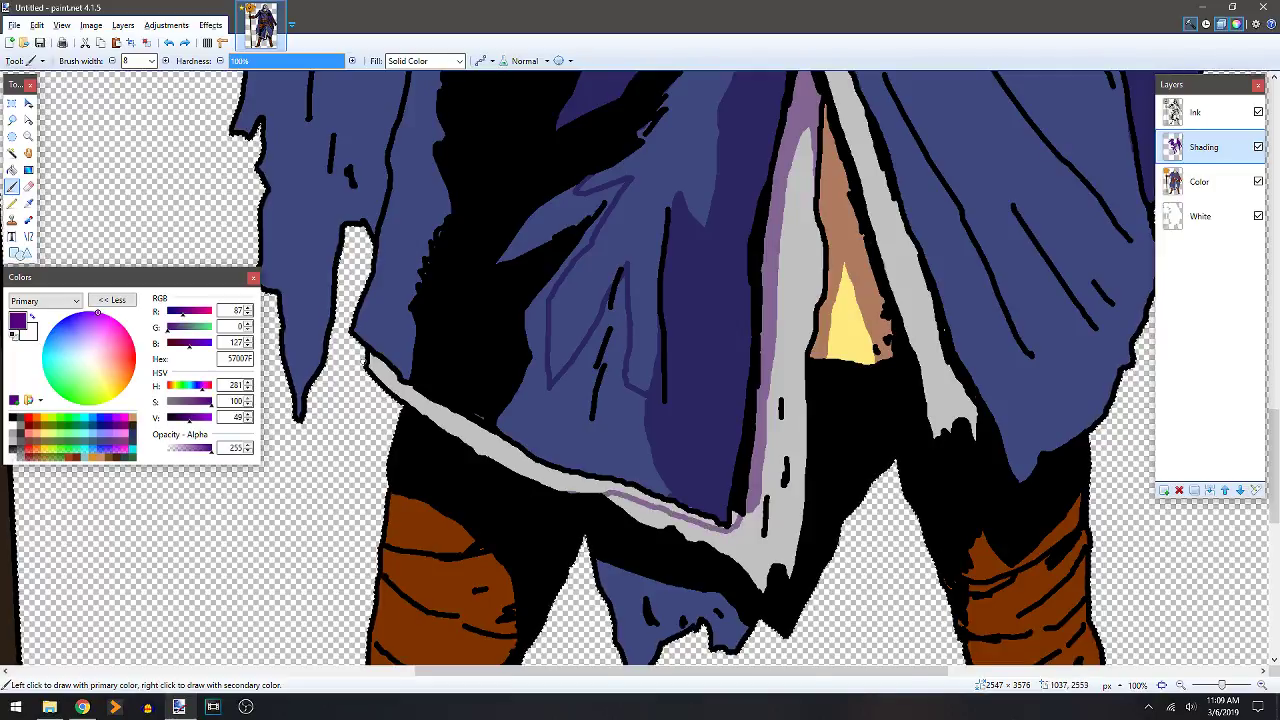
drag(440, 182, 384, 330)
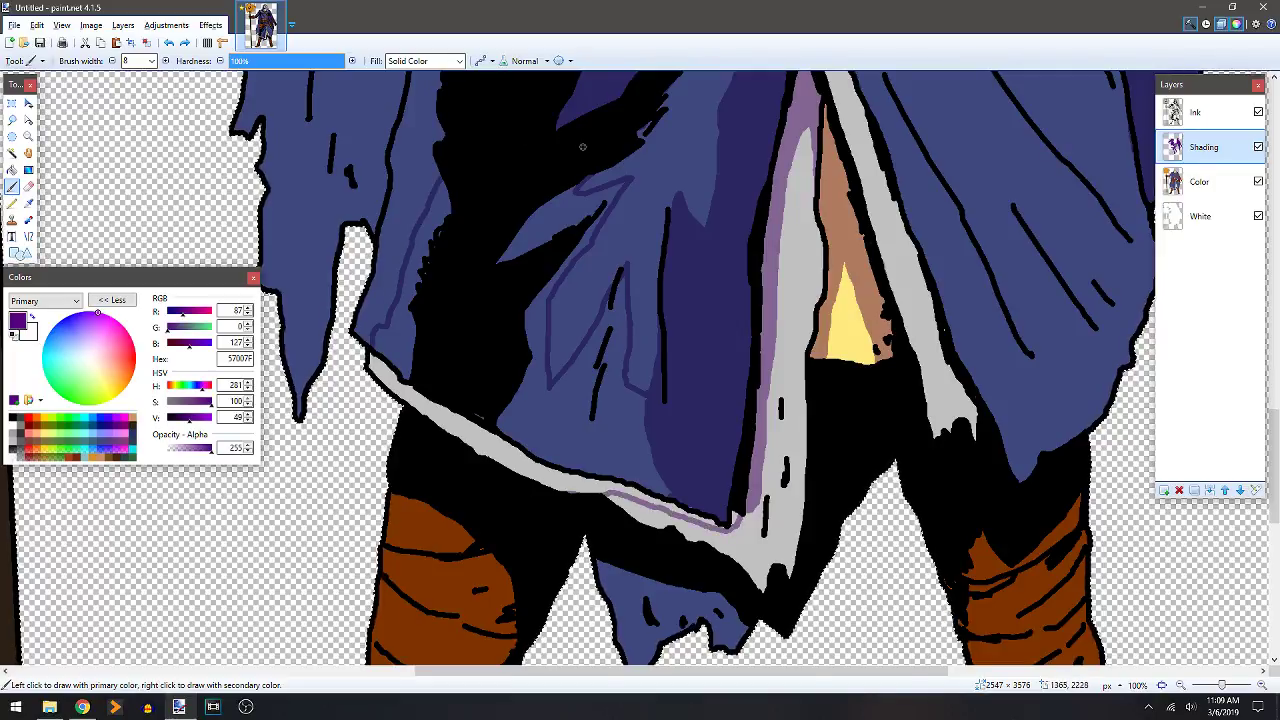
key(f)
click(546, 338)
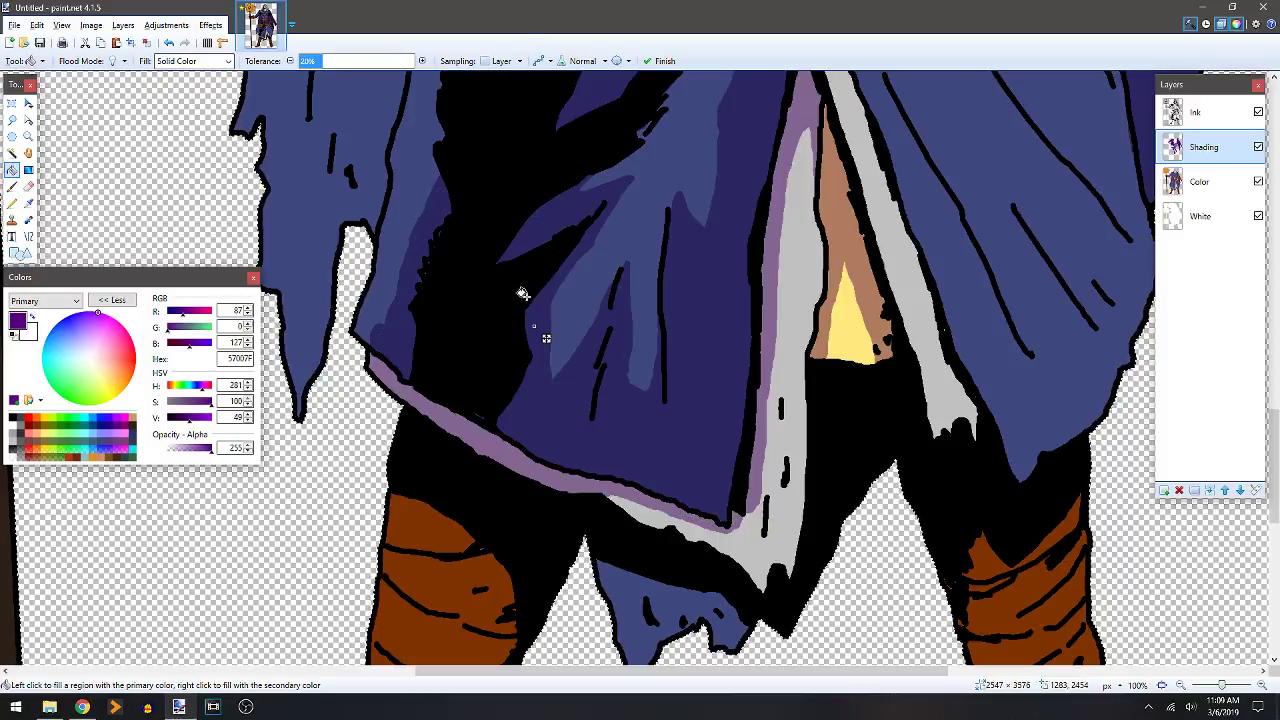
Outline and fill shadows on the robe beside the black area and on the cape below the hip pouch.
scroll(528, 305, up, 5)
key(b)
drag(400, 188, 405, 372)
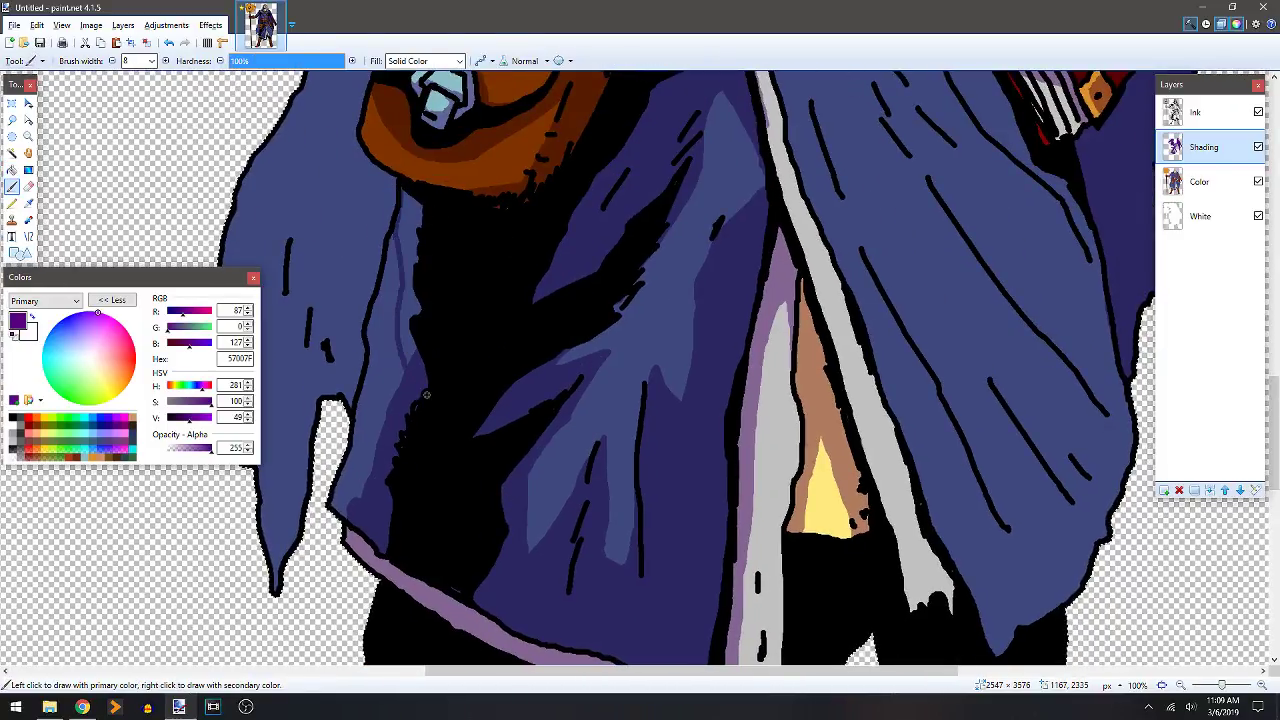
drag(504, 188, 397, 169)
mouse_move(357, 131)
mouse_down()
mouse_move(355, 170)
mouse_move(392, 226)
mouse_up()
key(f)
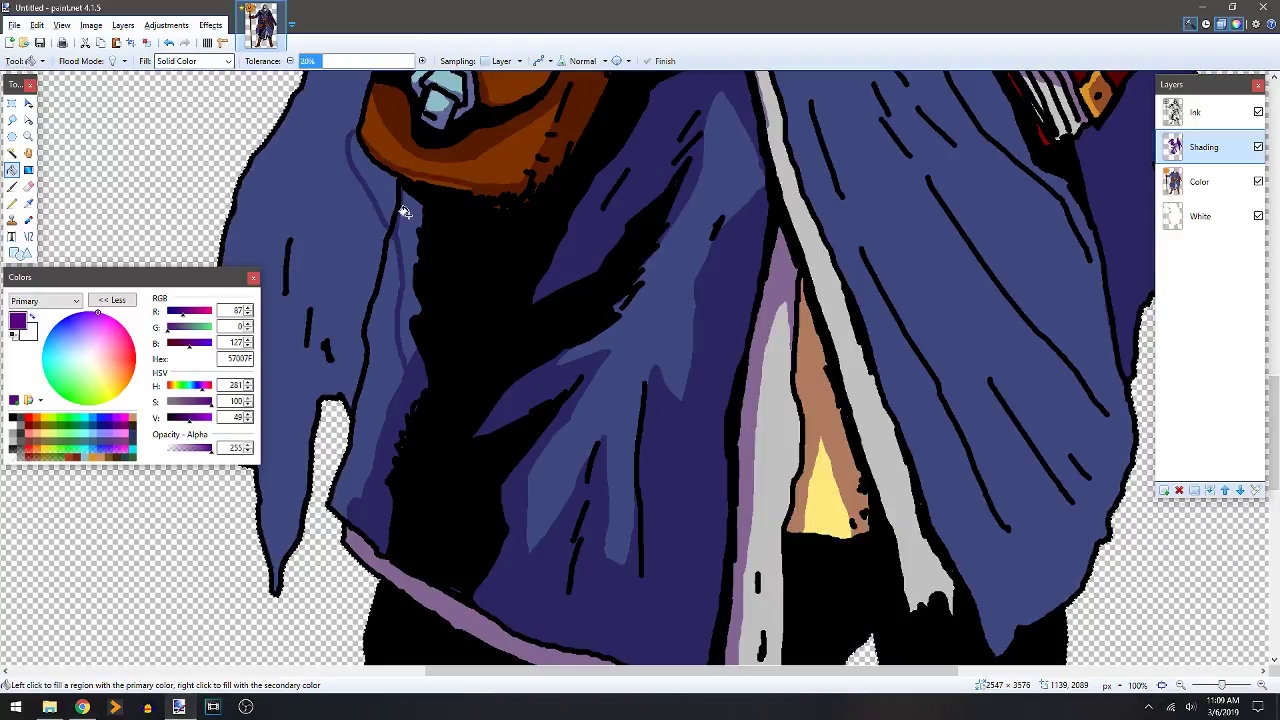
click(394, 196)
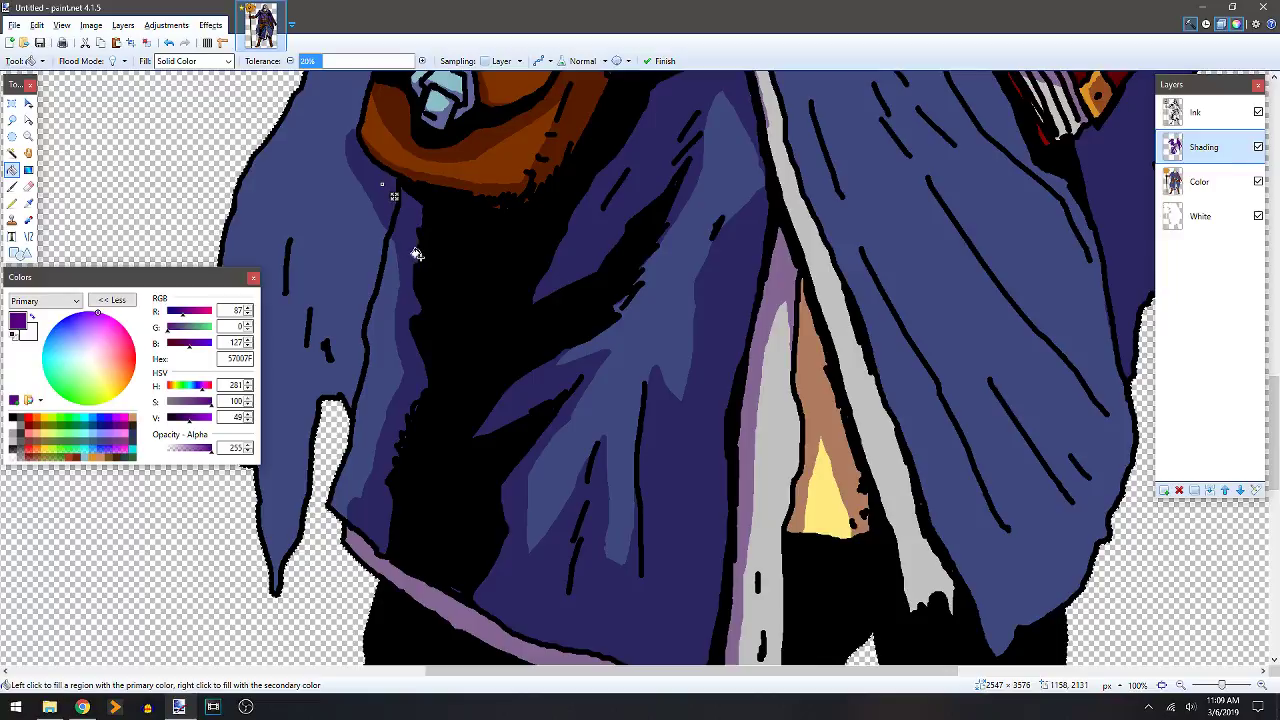
Outline a jagged shadow down the hanging cape beside the hip pouch, close it at the pouch edge and fill it.
key(b)
drag(428, 248, 686, 337)
mouse_move(530, 222)
mouse_down()
mouse_move(516, 281)
mouse_move(489, 261)
mouse_move(468, 394)
mouse_move(467, 550)
mouse_move(504, 614)
mouse_up()
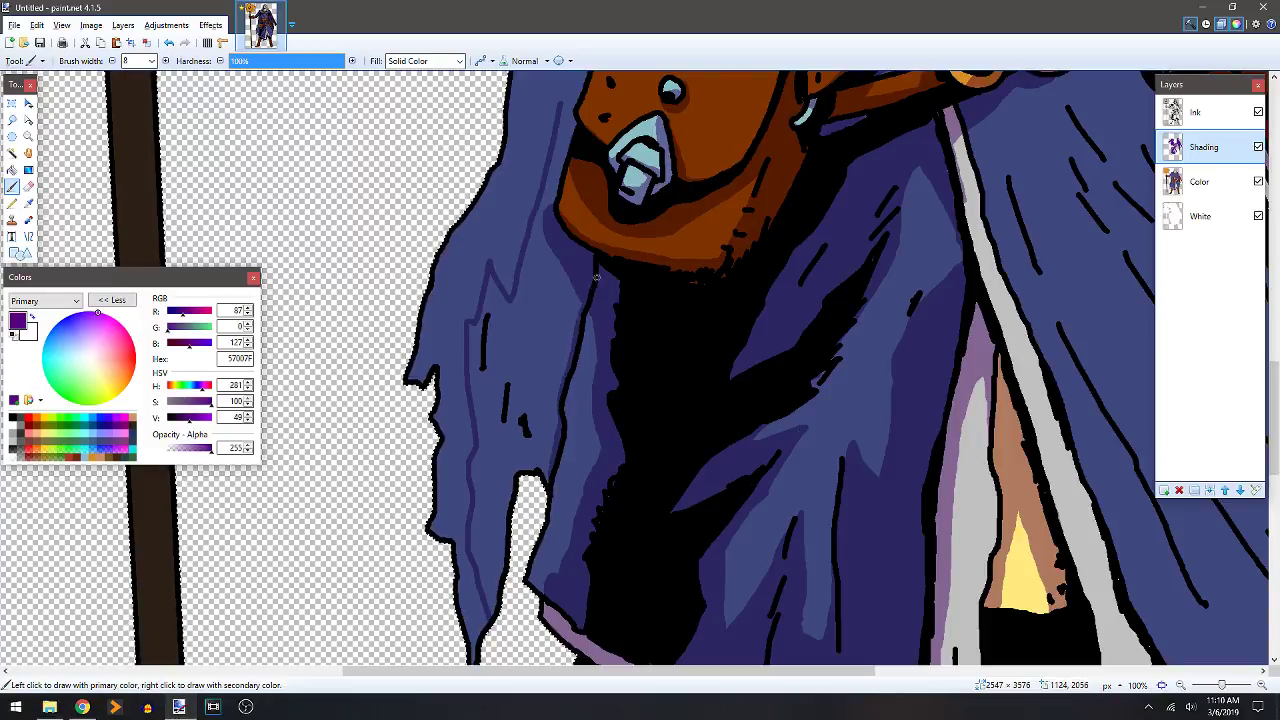
scroll(504, 404, up, 3)
drag(504, 404, 528, 304)
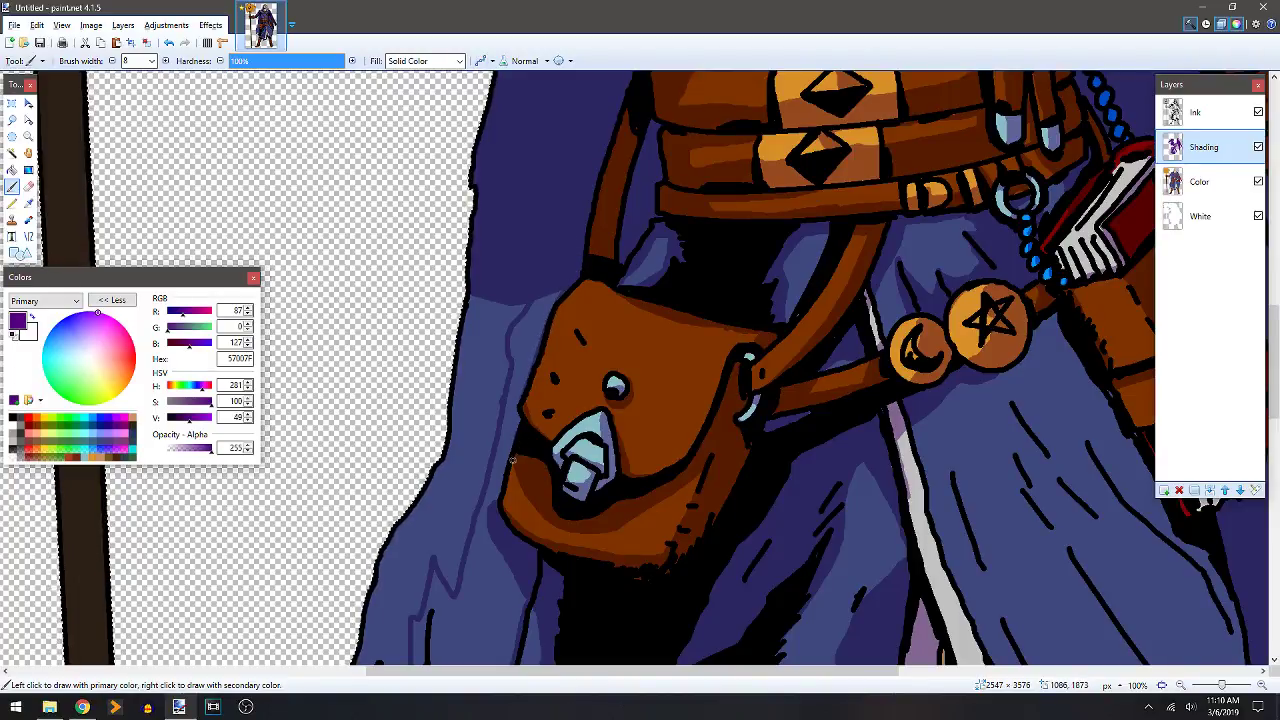
key(f)
click(510, 405)
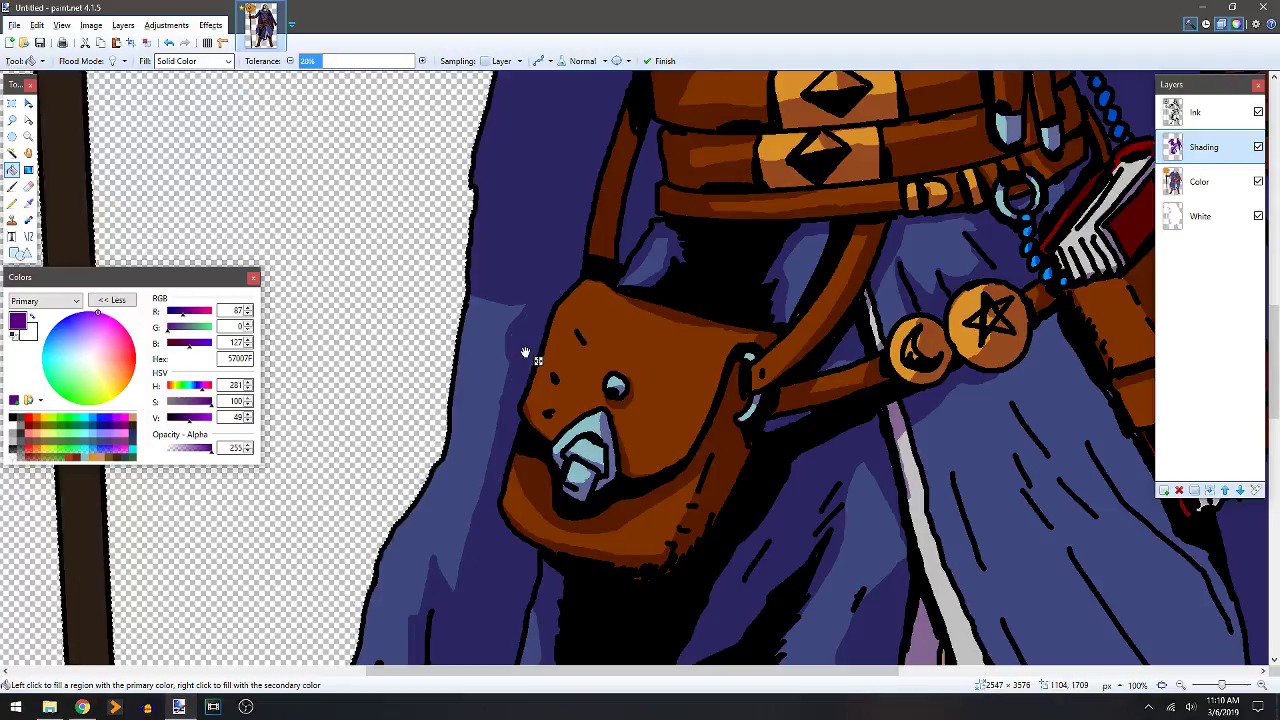
Outline and fill shadows on the robe panel below the book, its grey front trim and the outer side of the boot beneath.
key(b)
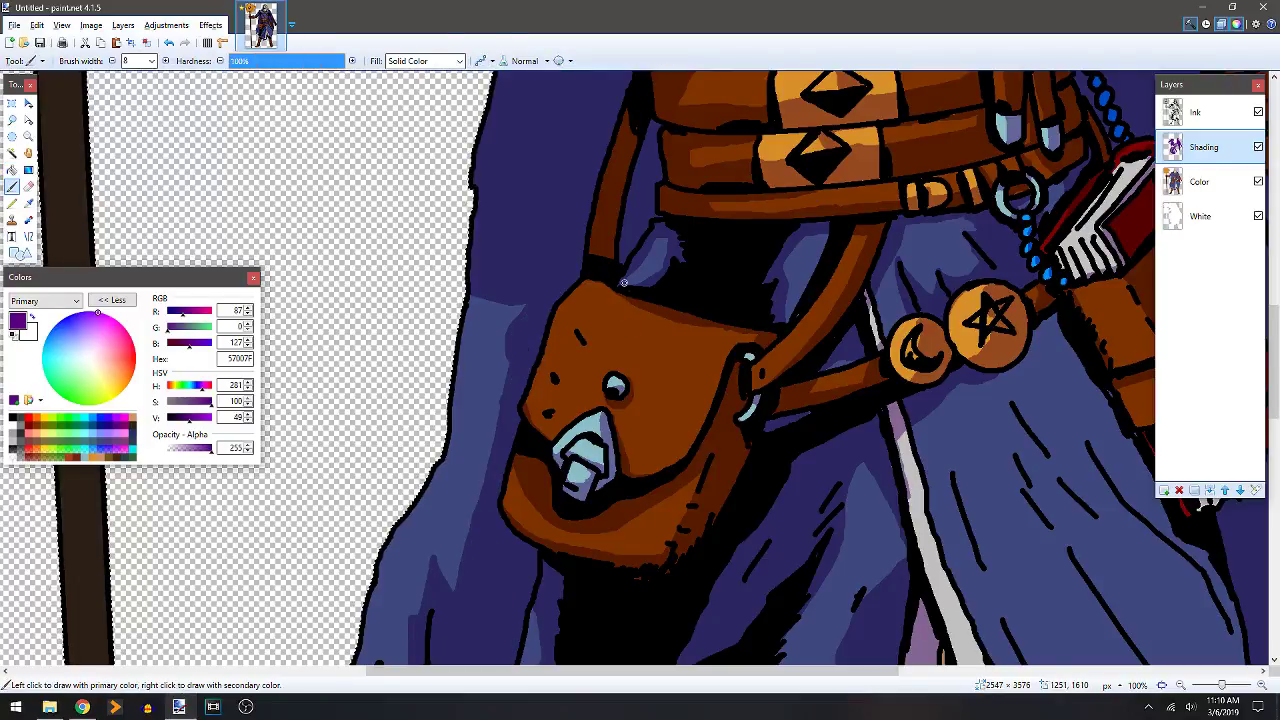
scroll(651, 276, down, 3)
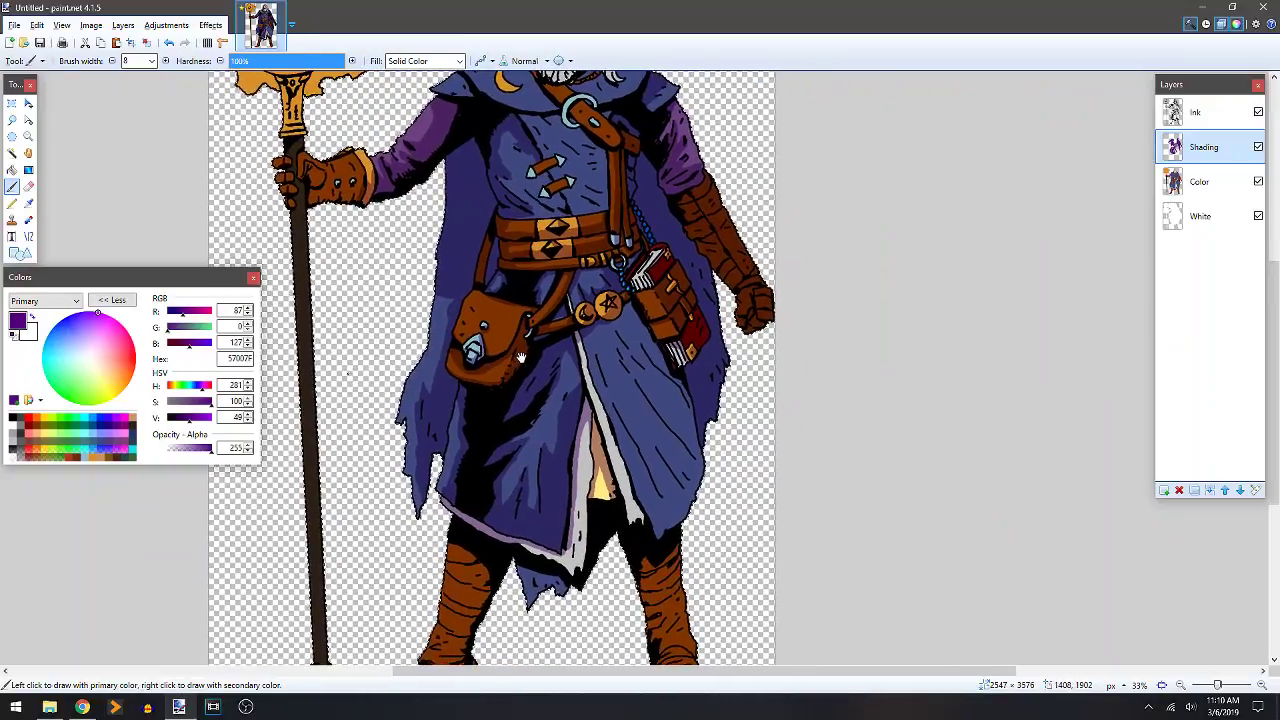
scroll(611, 337, up, 1)
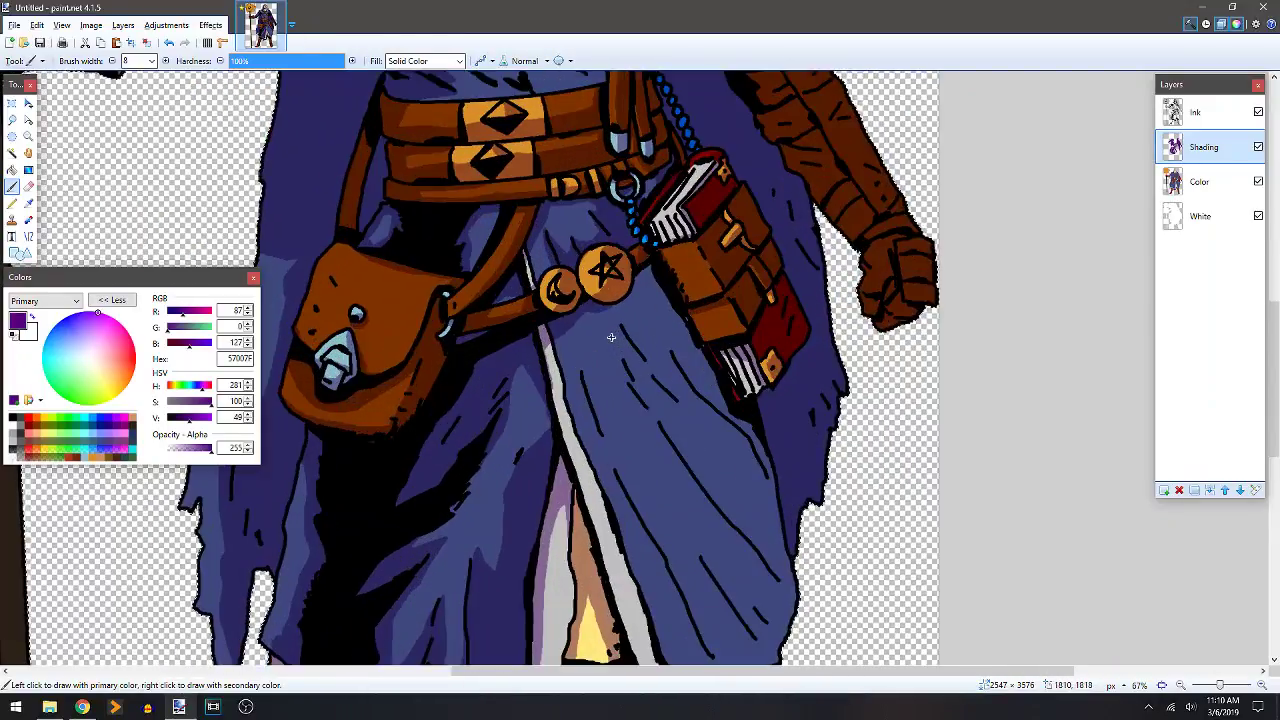
scroll(430, 305, up, 1)
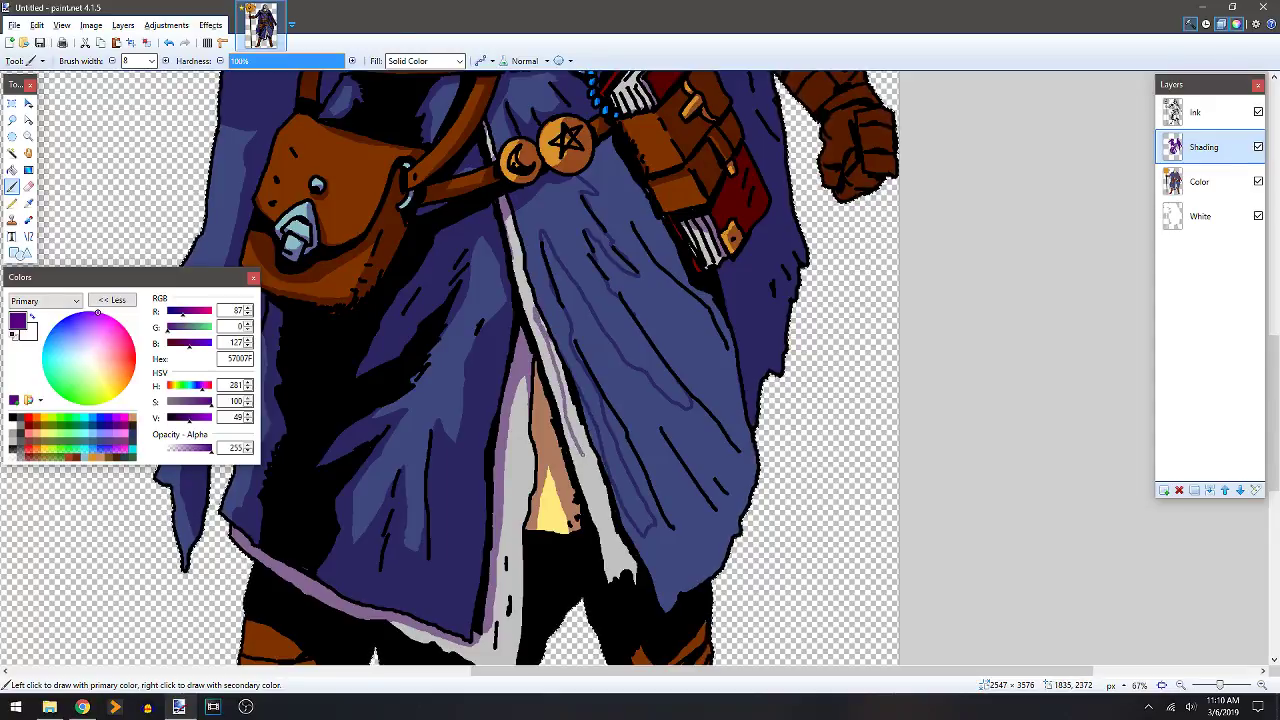
scroll(729, 656, down, 3)
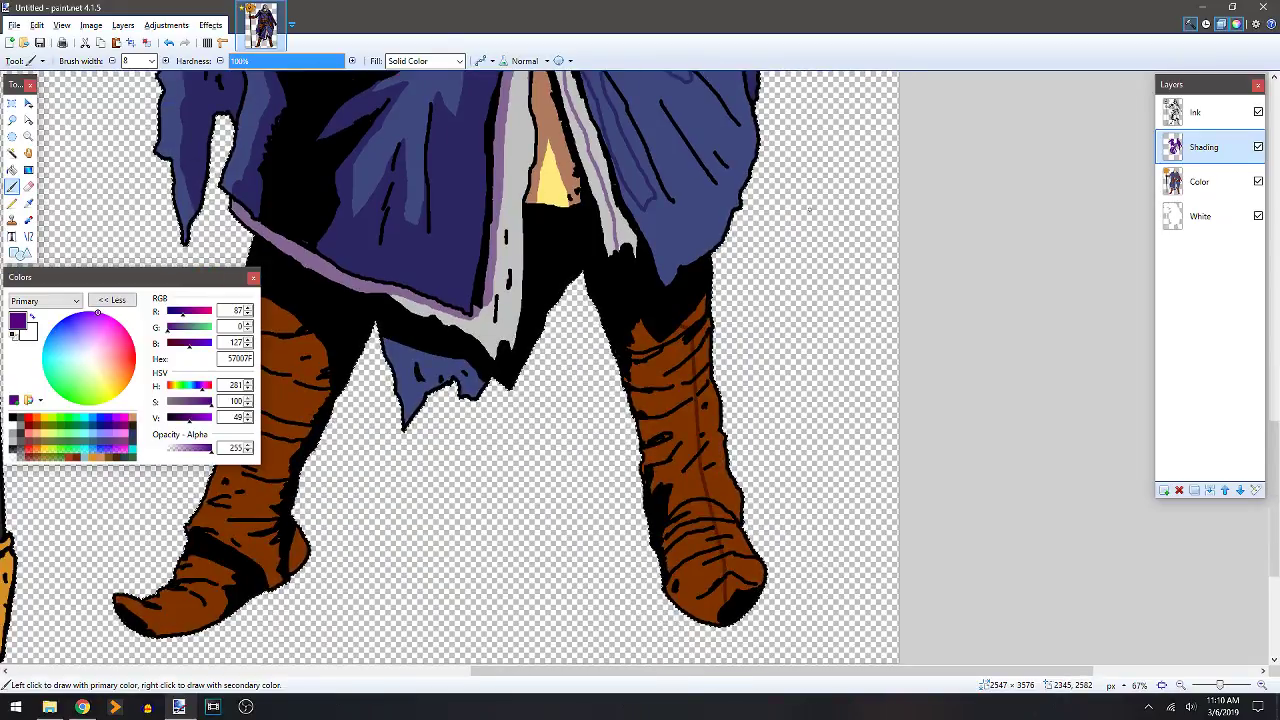
key(f)
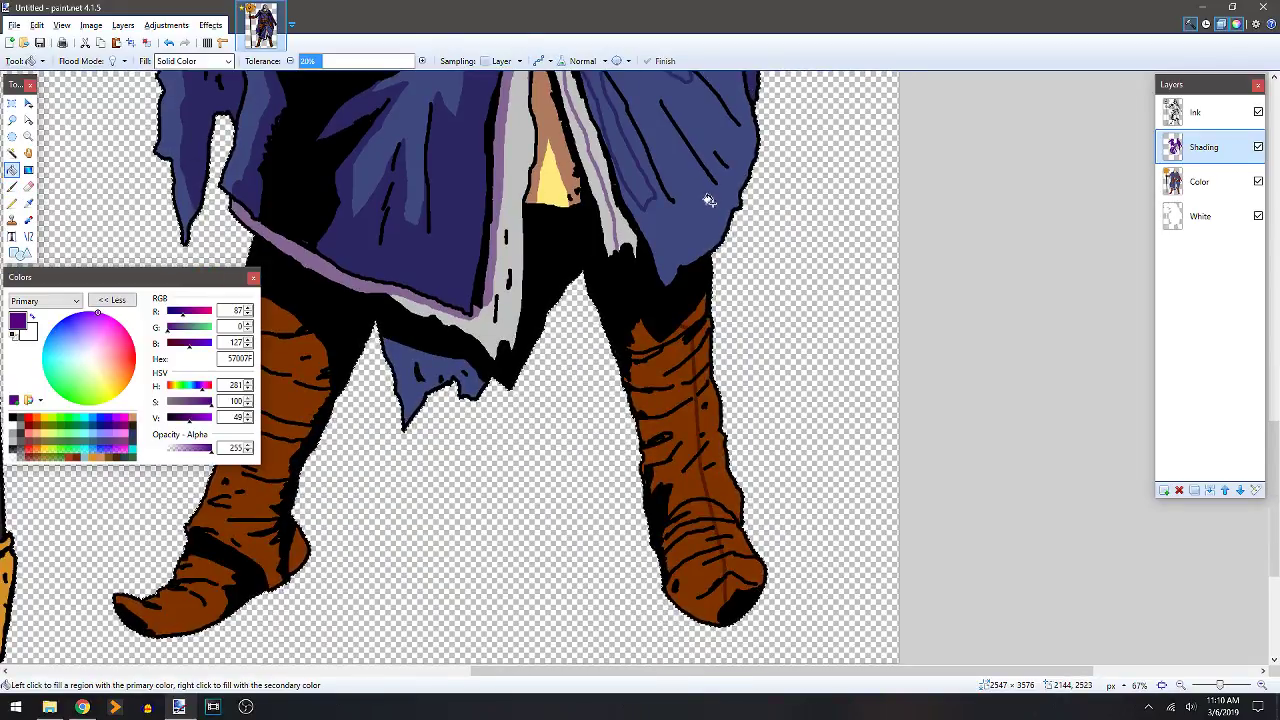
scroll(712, 360, up, 2)
scroll(700, 400, up, 2)
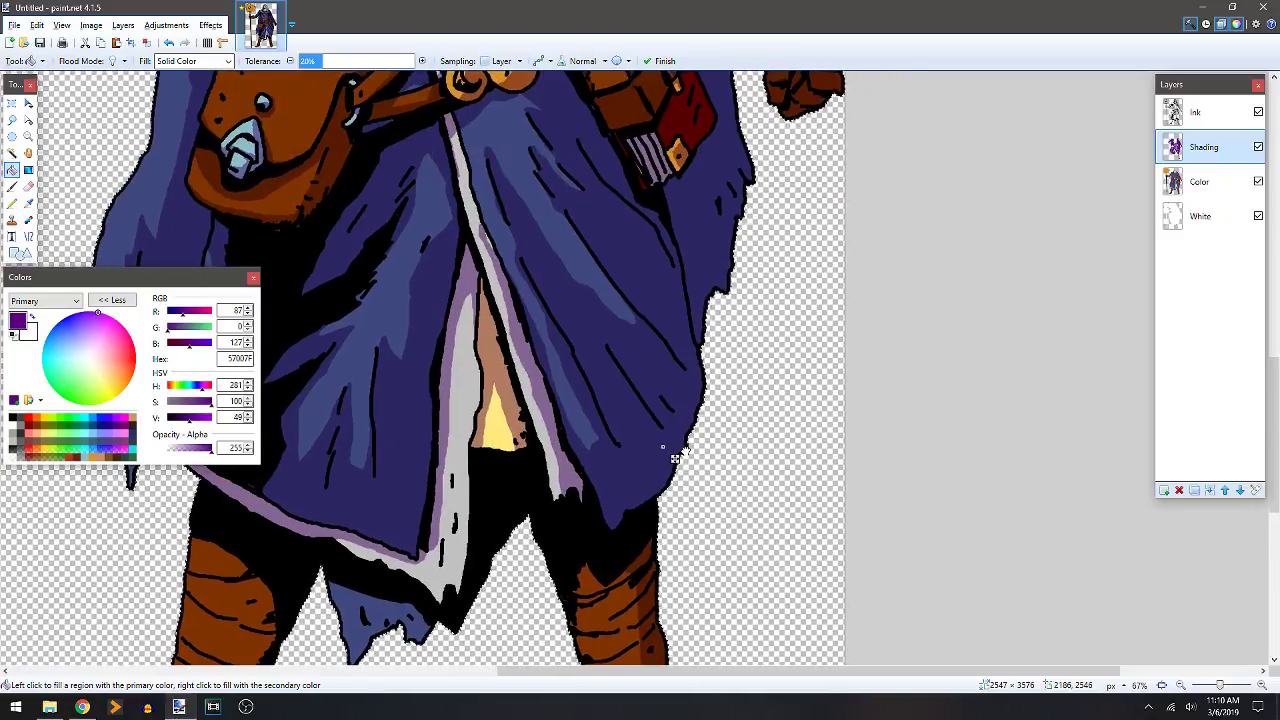
Touch up the shading along the grey trim of the robe's front opening with the brush and eraser.
scroll(670, 440, down, 1)
key(b)
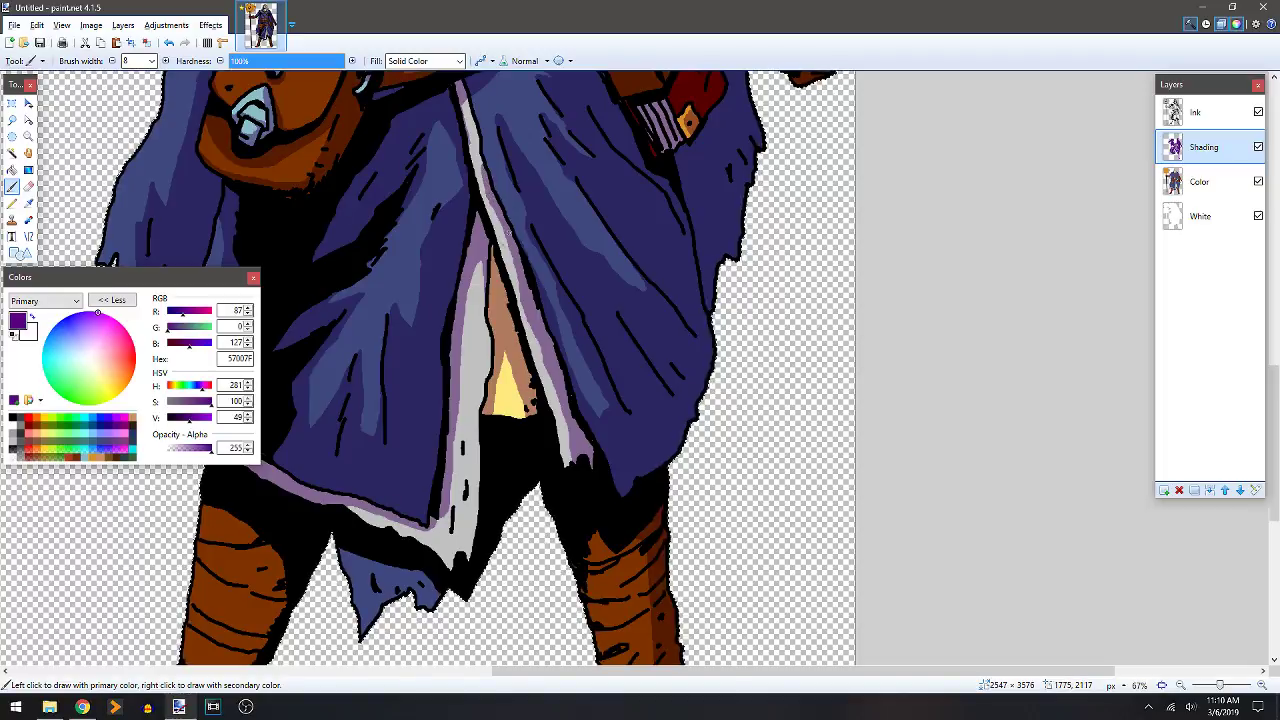
key(e)
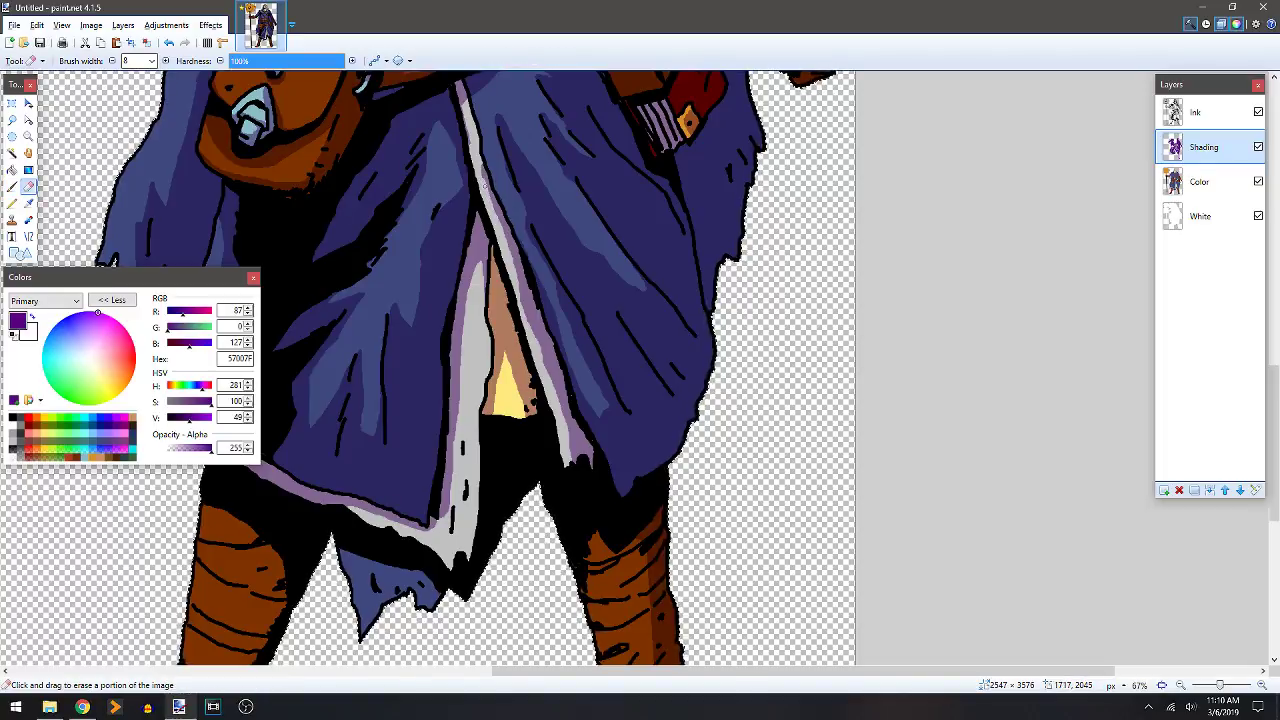
key(b)
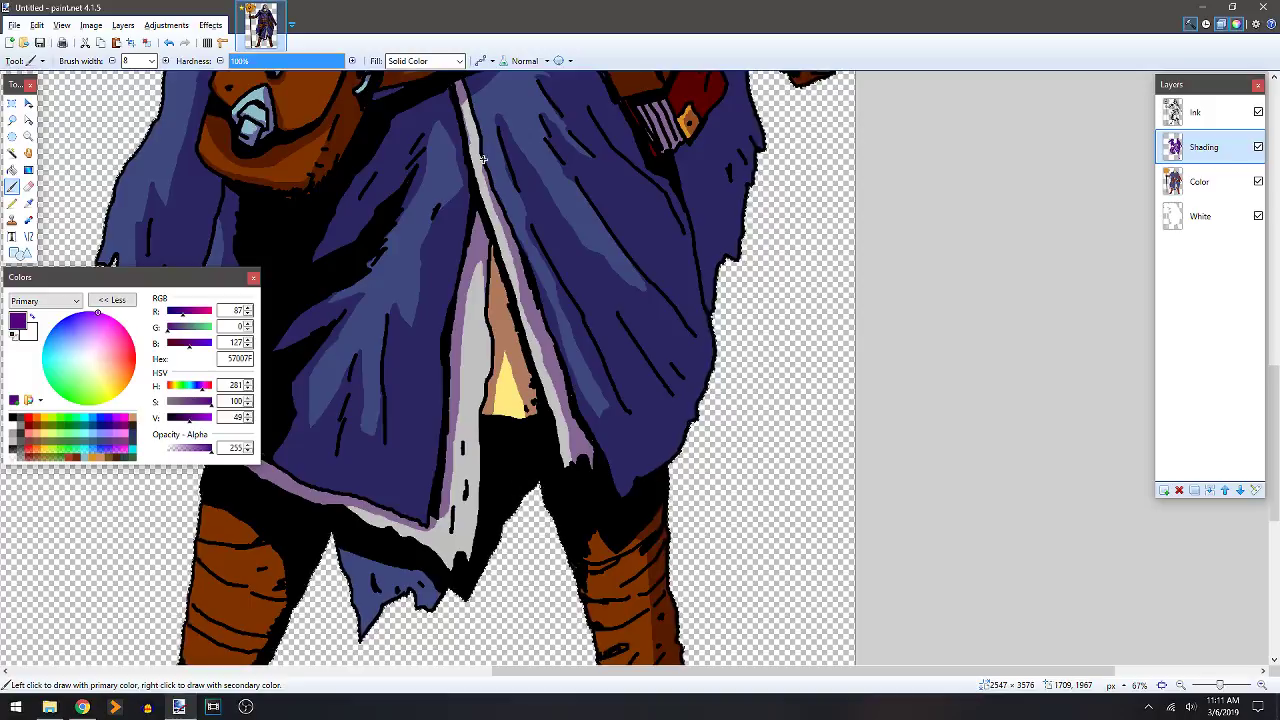
Shade the book-side boot with filled shadows across its shin and ankle wraps, and erase a highlight near the toe.
scroll(700, 380, up, 2)
scroll(692, 410, down, 5)
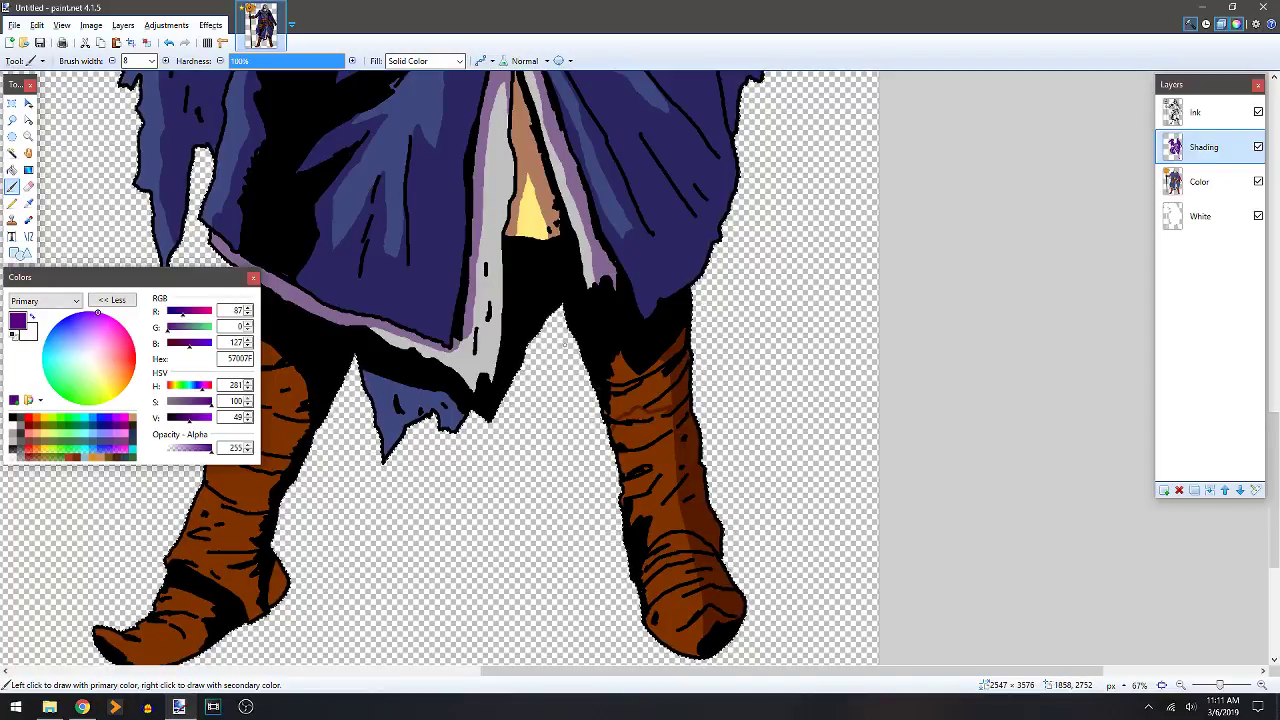
key(f)
click(686, 392)
key(b)
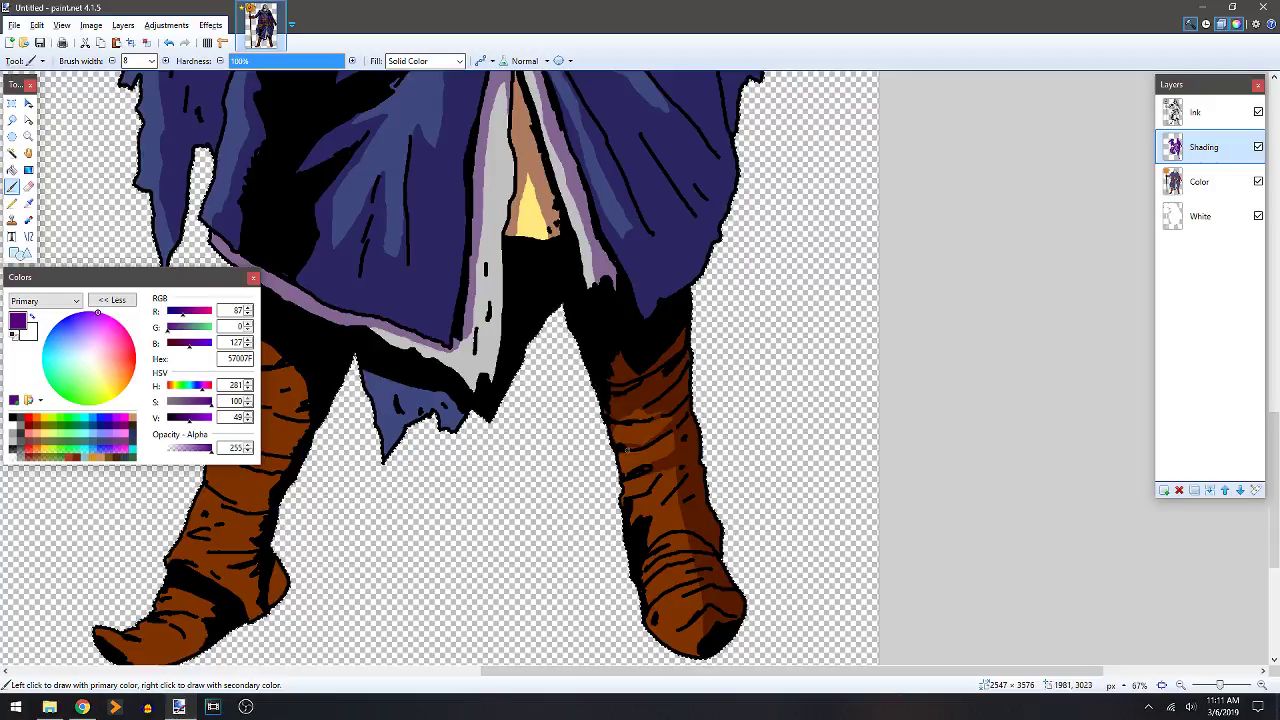
scroll(627, 450, down, 2)
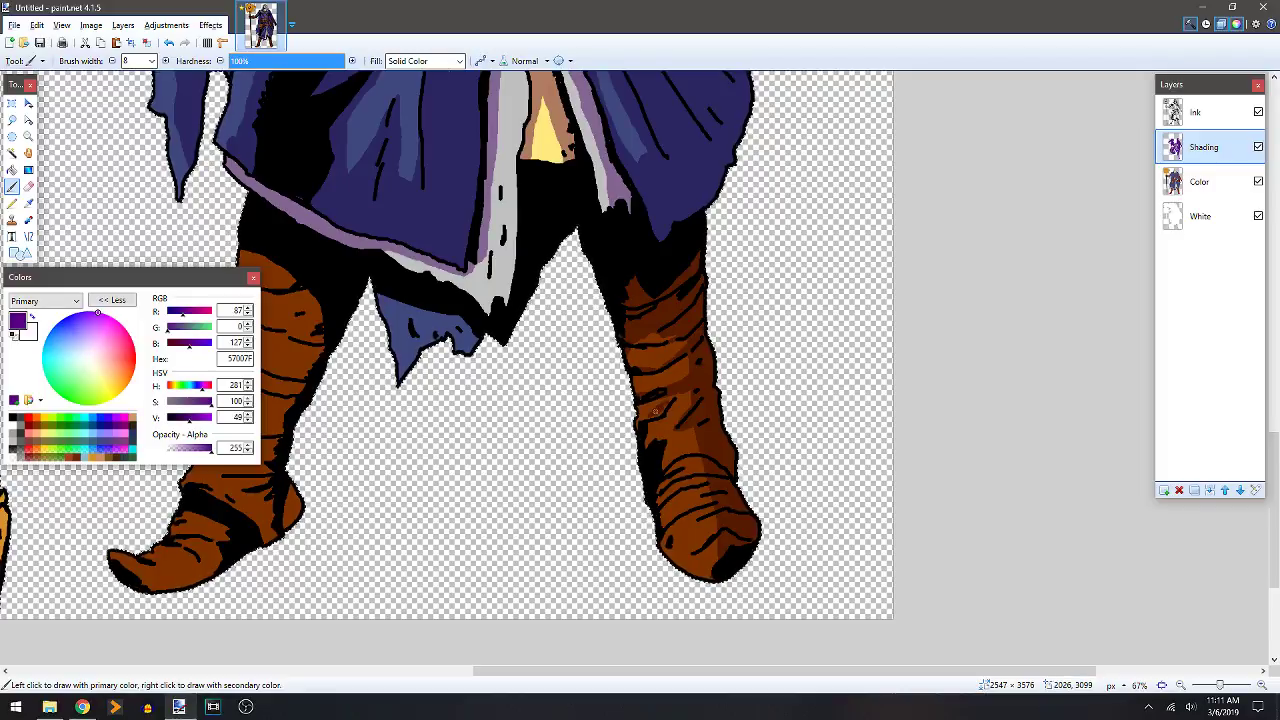
mouse_move(661, 449)
mouse_down()
mouse_move(697, 435)
mouse_move(666, 465)
mouse_up()
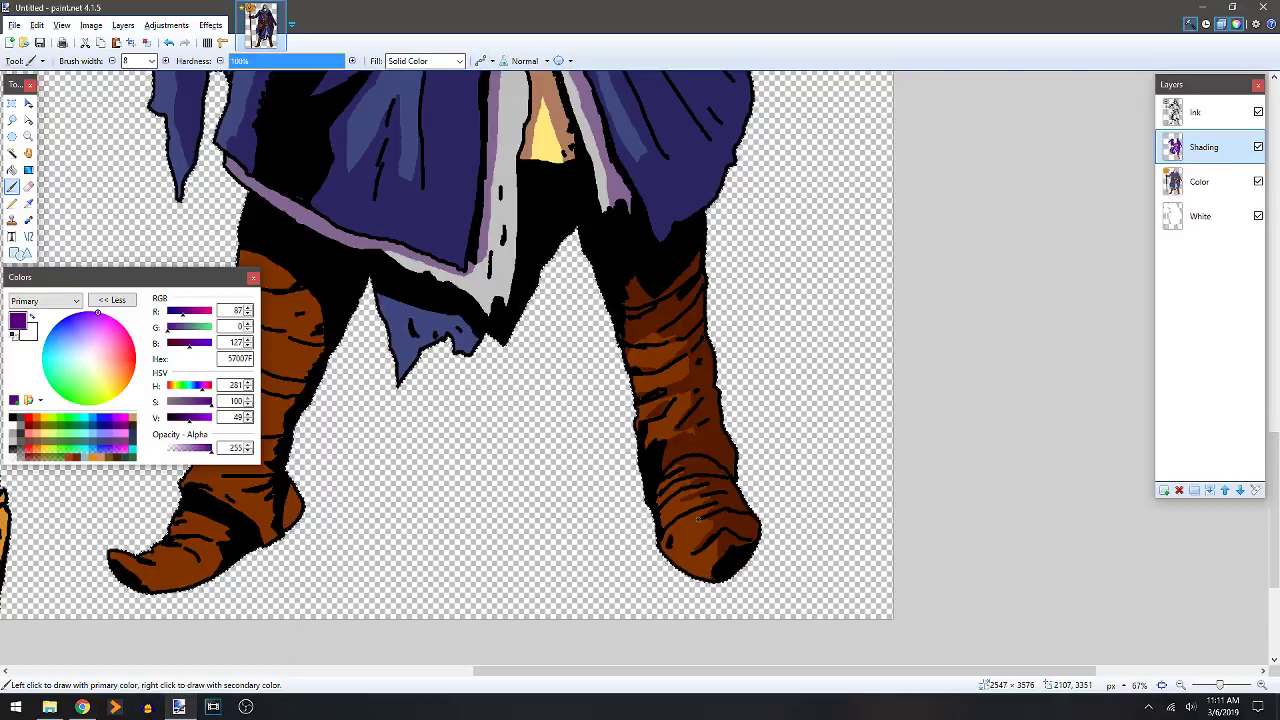
key(e)
mouse_move(708, 548)
mouse_down()
mouse_move(732, 528)
mouse_move(723, 537)
mouse_up()
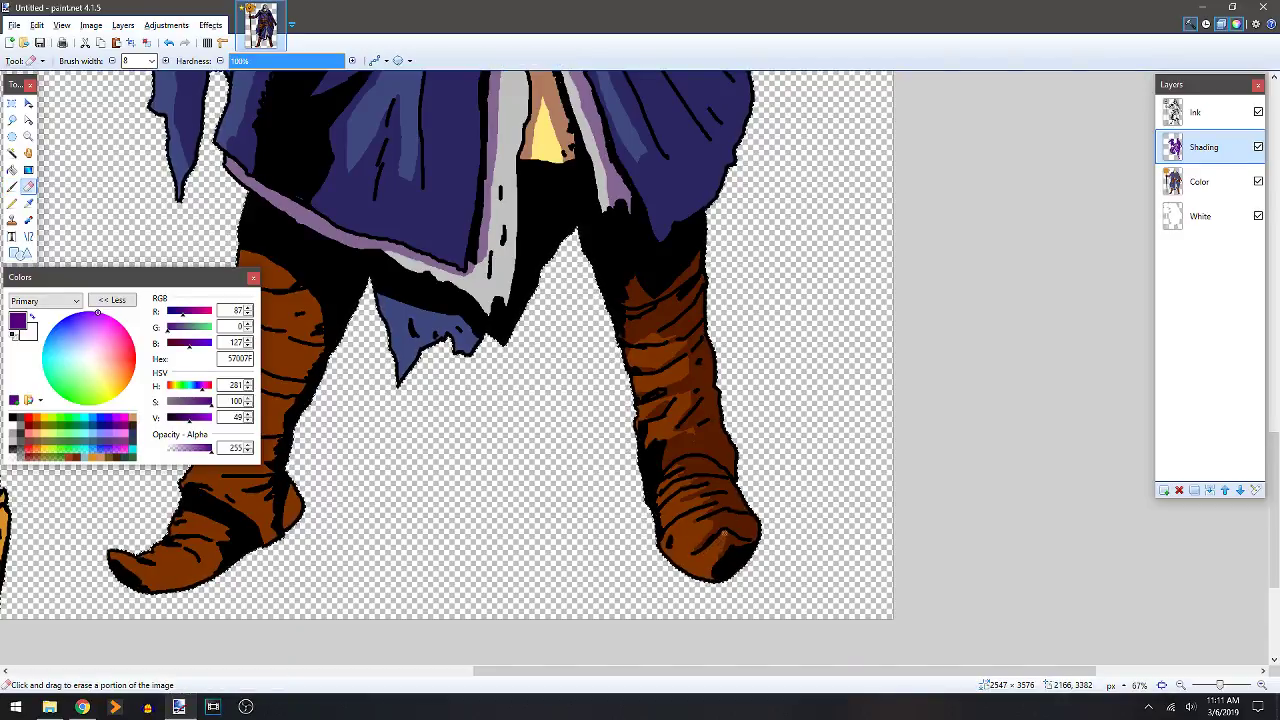
key(b)
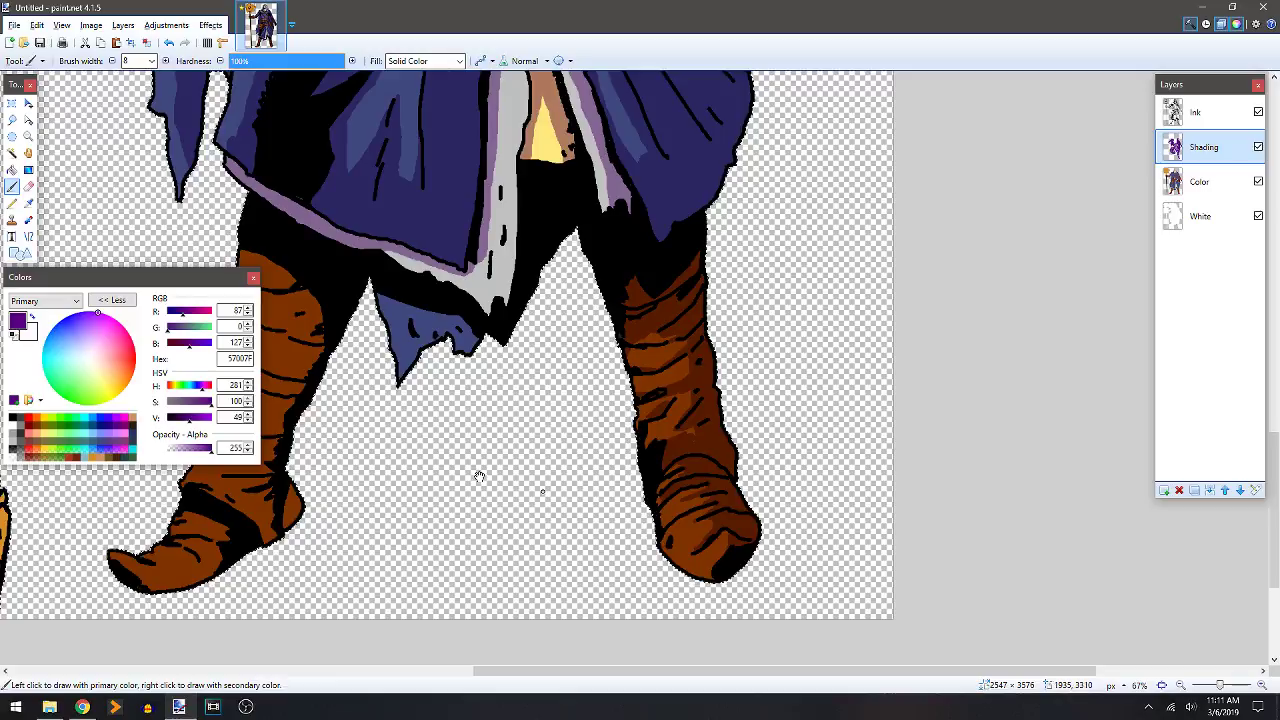
Outline and fill shadows on the inner side of the pouch-side boot and on the ragged cloth hanging between the legs.
drag(523, 491, 700, 420)
mouse_move(440, 255)
mouse_down()
mouse_move(454, 292)
mouse_move(444, 390)
mouse_move(407, 488)
mouse_up()
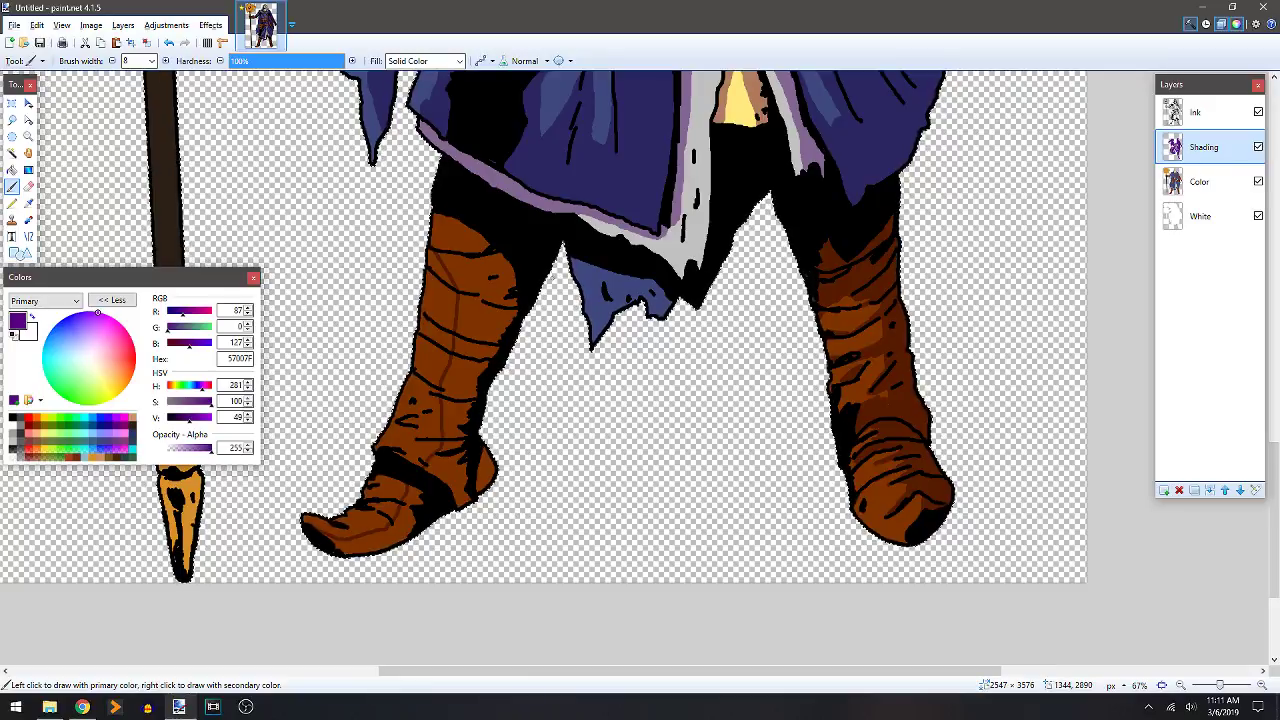
mouse_move(604, 284)
mouse_down()
mouse_move(612, 302)
mouse_move(648, 310)
mouse_up()
key(f)
click(486, 290)
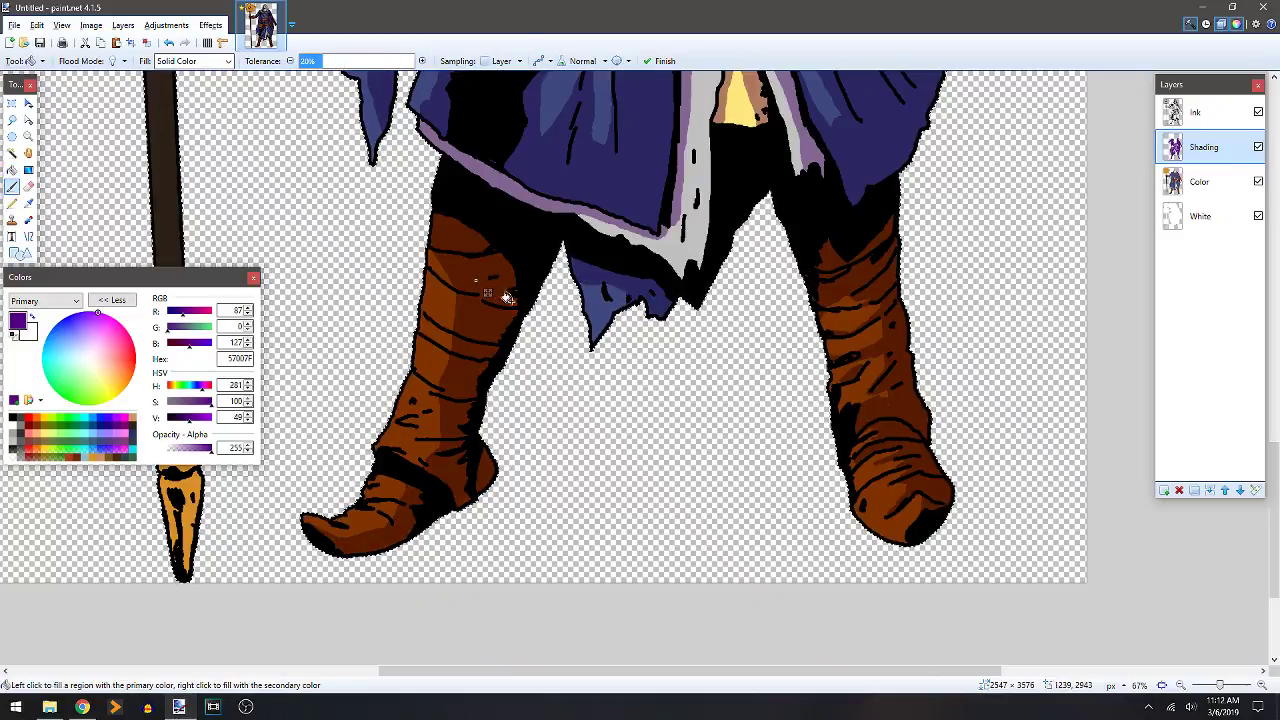
key(b)
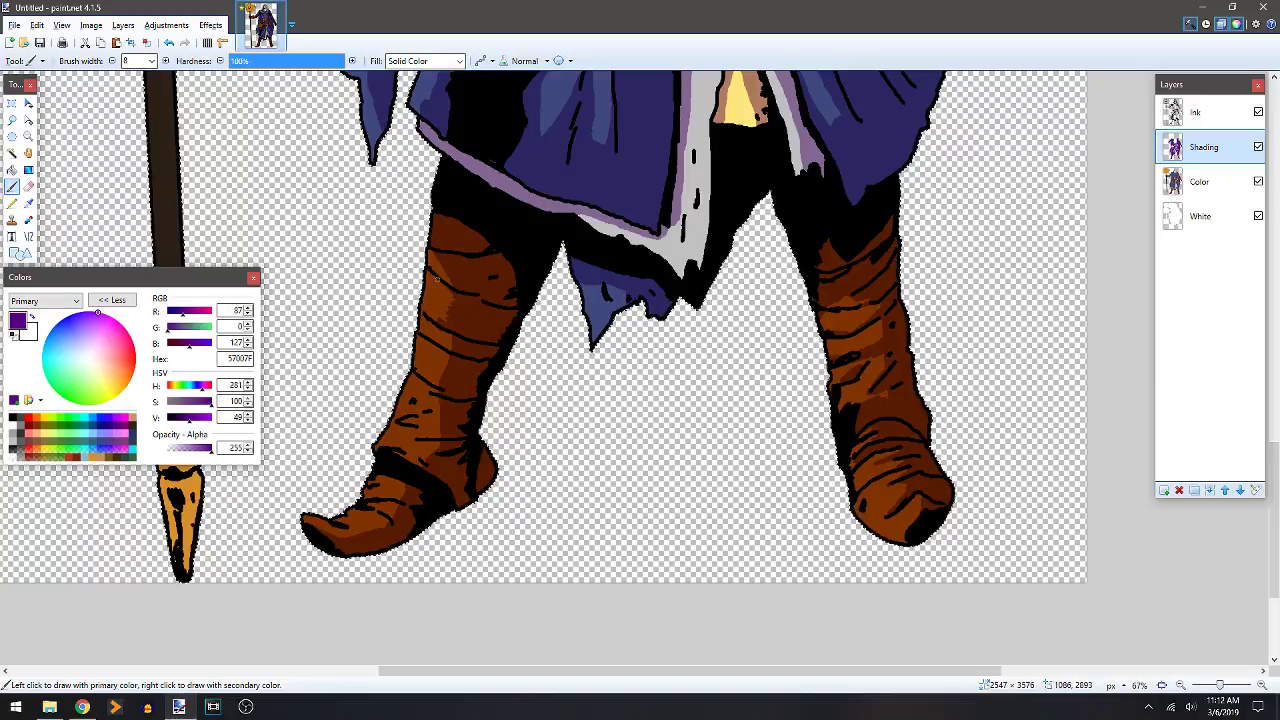
drag(428, 289, 444, 355)
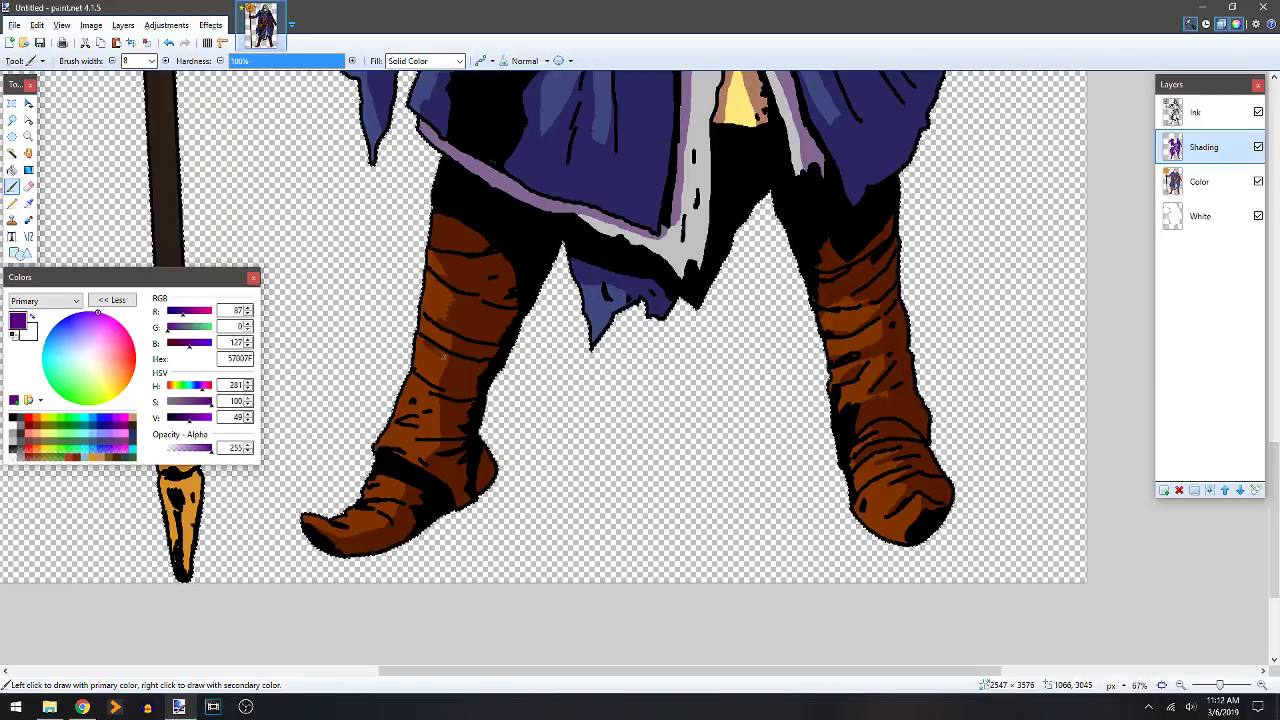
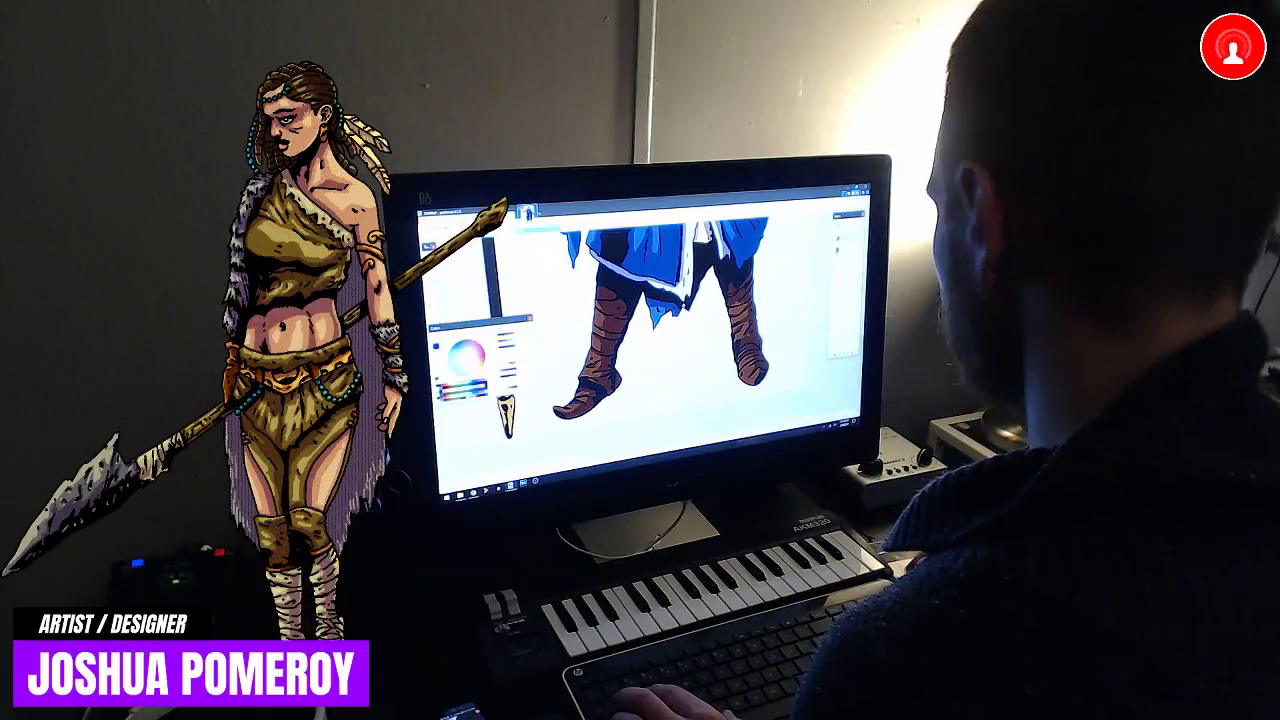
scroll(660, 310, down, 5)
scroll(660, 310, down, 3)
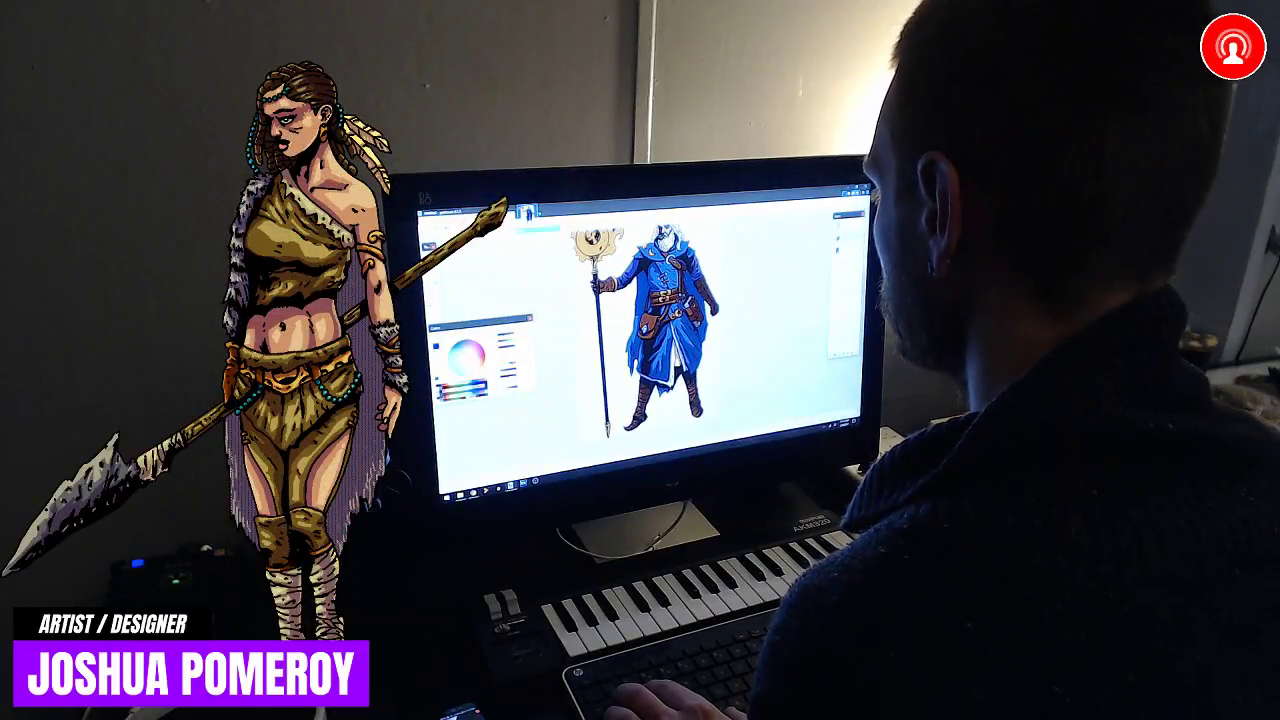
scroll(660, 320, up, 4)
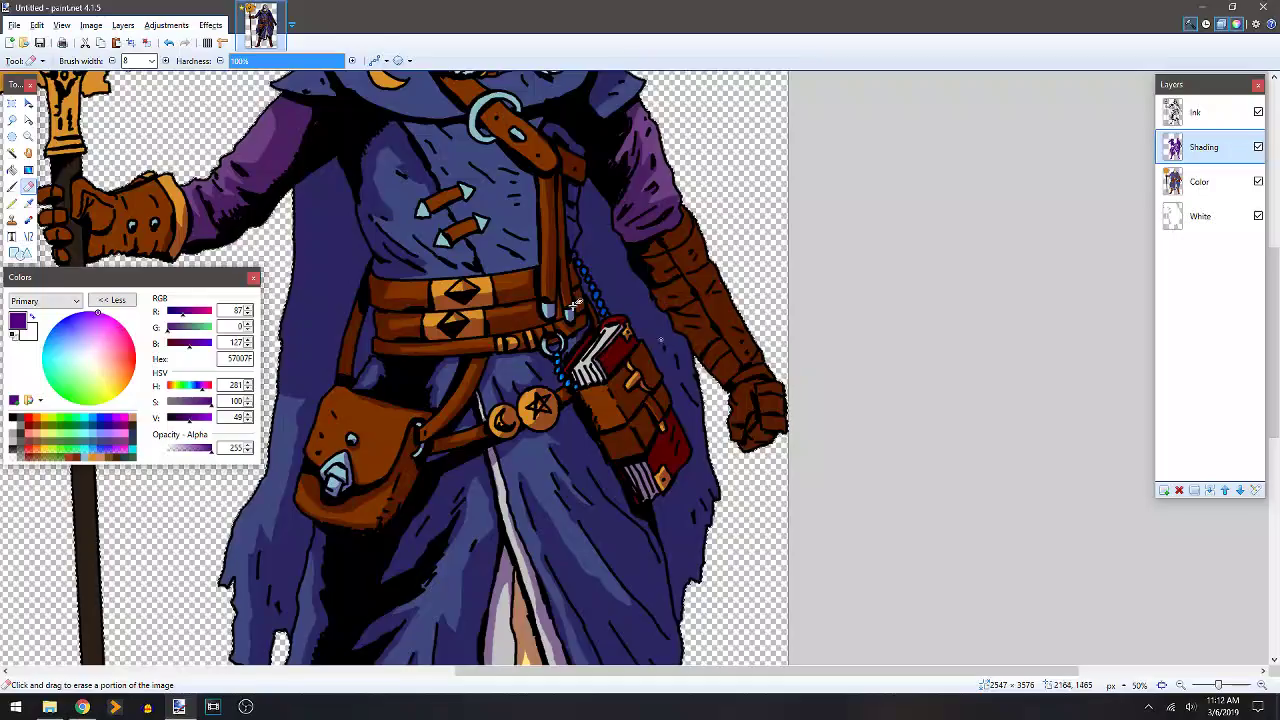
Erase highlights into the shading of the upper forearm wraps on the arm beside the book.
scroll(640, 320, up, 2)
scroll(833, 238, up, 1)
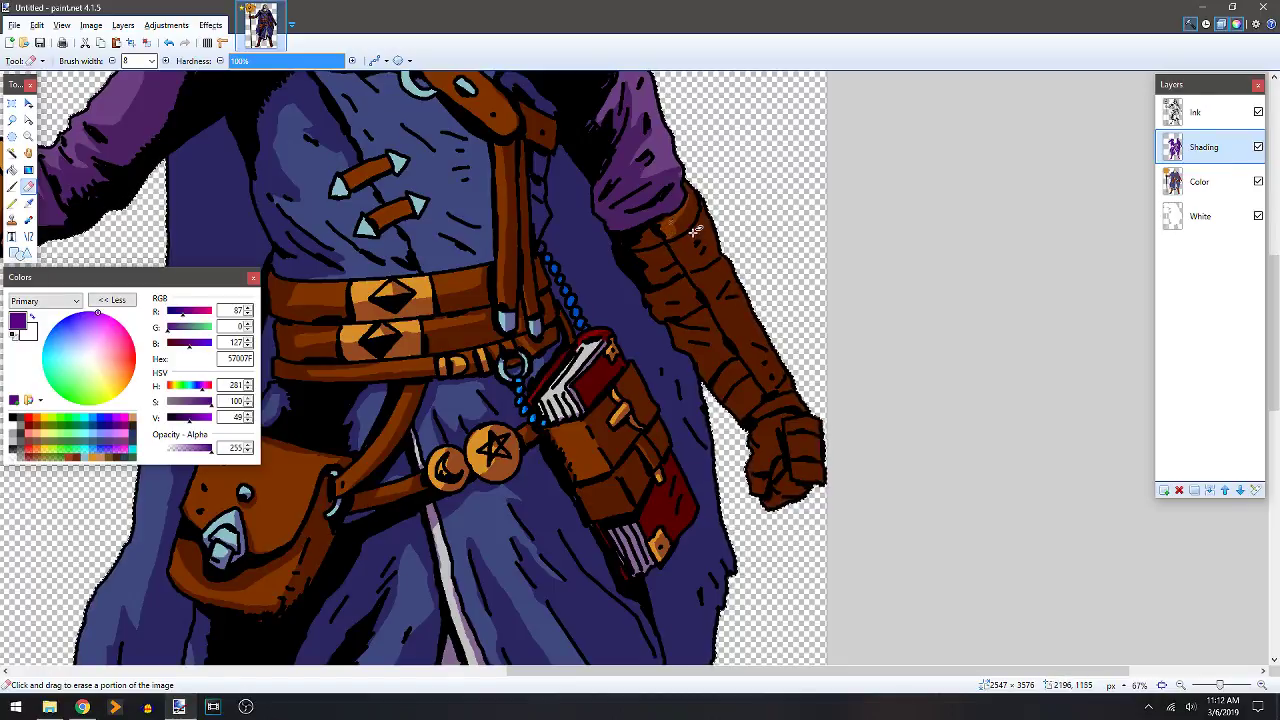
scroll(672, 187, up, 3)
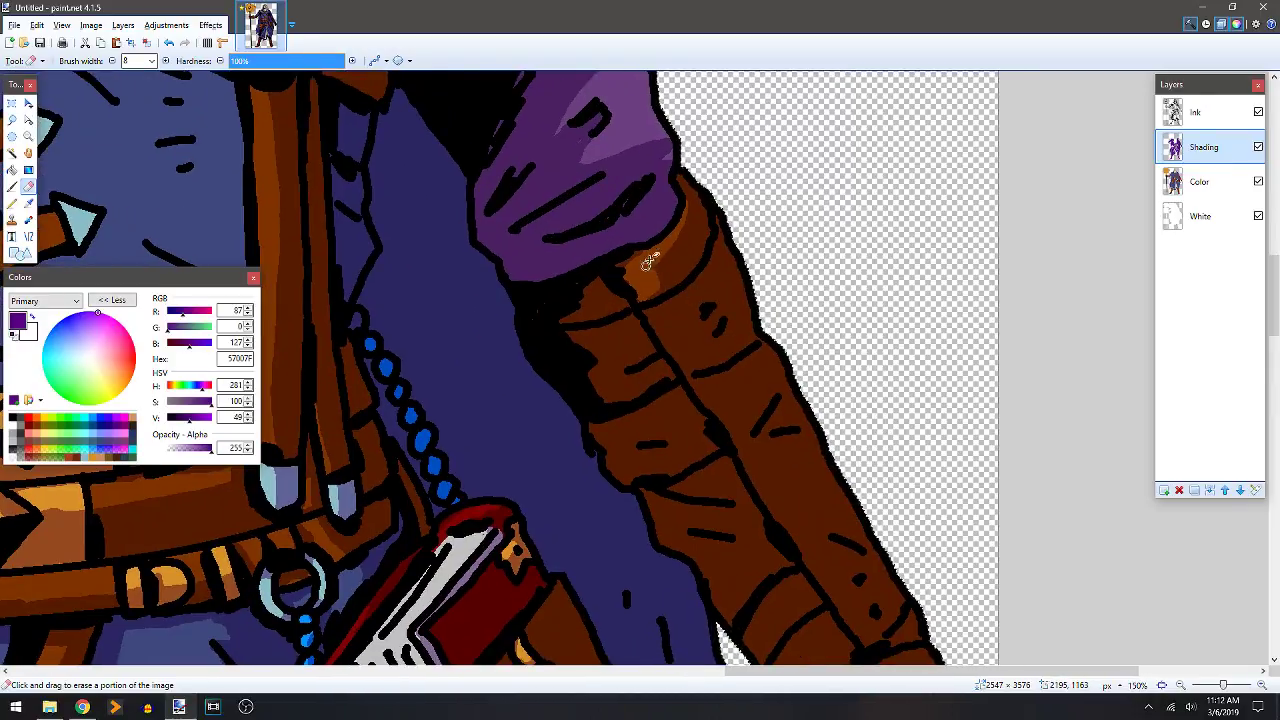
mouse_move(645, 254)
mouse_down()
mouse_move(636, 272)
mouse_move(668, 308)
mouse_move(716, 263)
mouse_up()
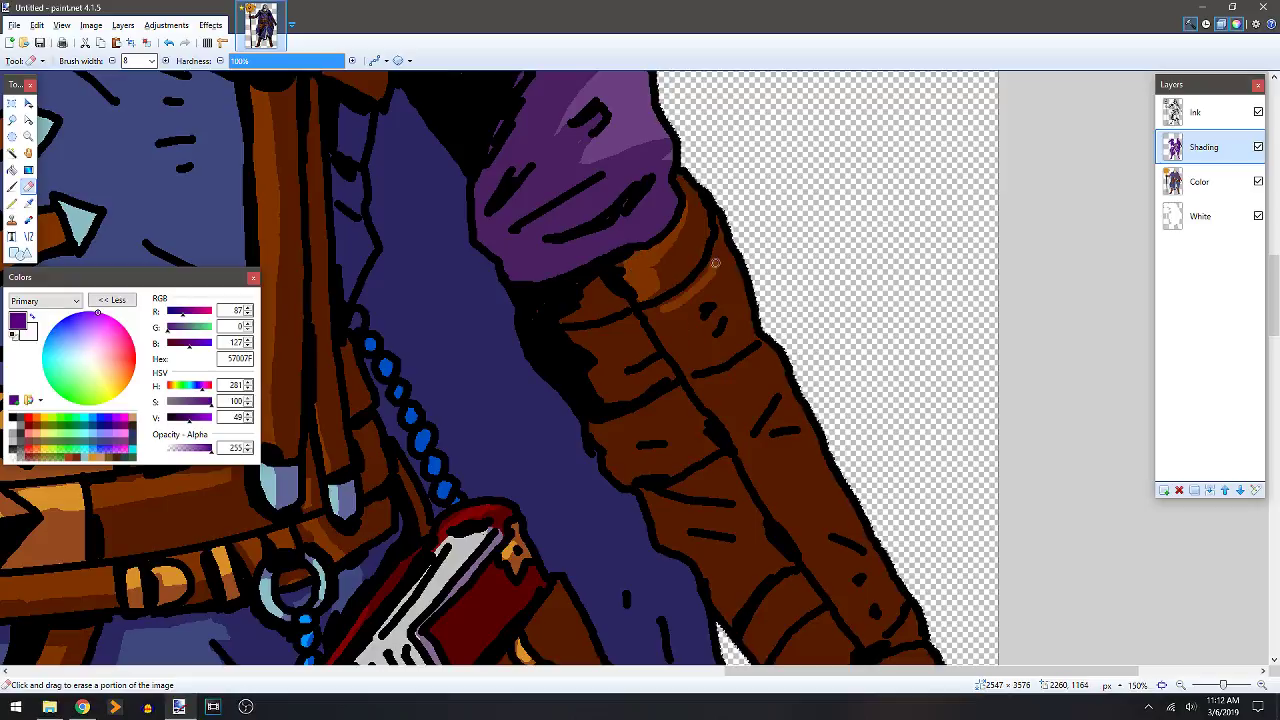
drag(675, 302, 663, 314)
mouse_move(716, 378)
mouse_down()
mouse_move(635, 436)
mouse_move(603, 432)
mouse_move(626, 482)
mouse_move(595, 427)
mouse_up()
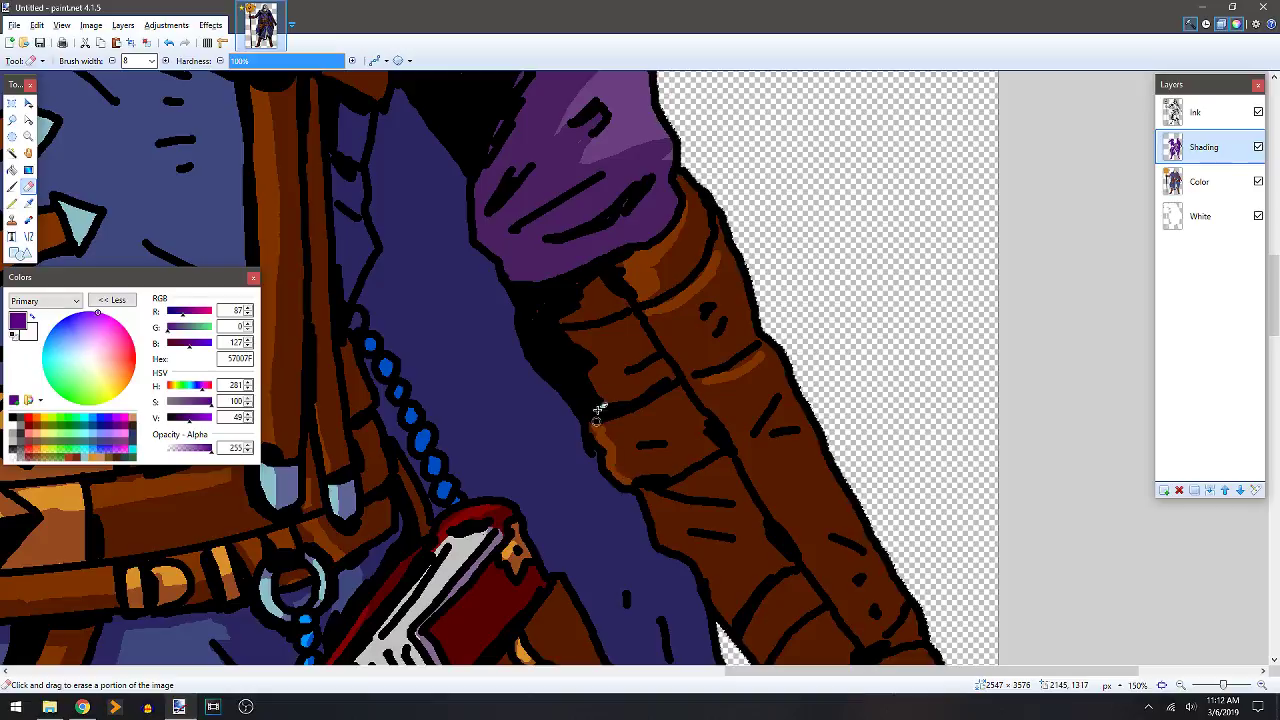
mouse_move(600, 329)
mouse_down()
mouse_move(589, 305)
mouse_move(632, 337)
mouse_move(614, 346)
mouse_up()
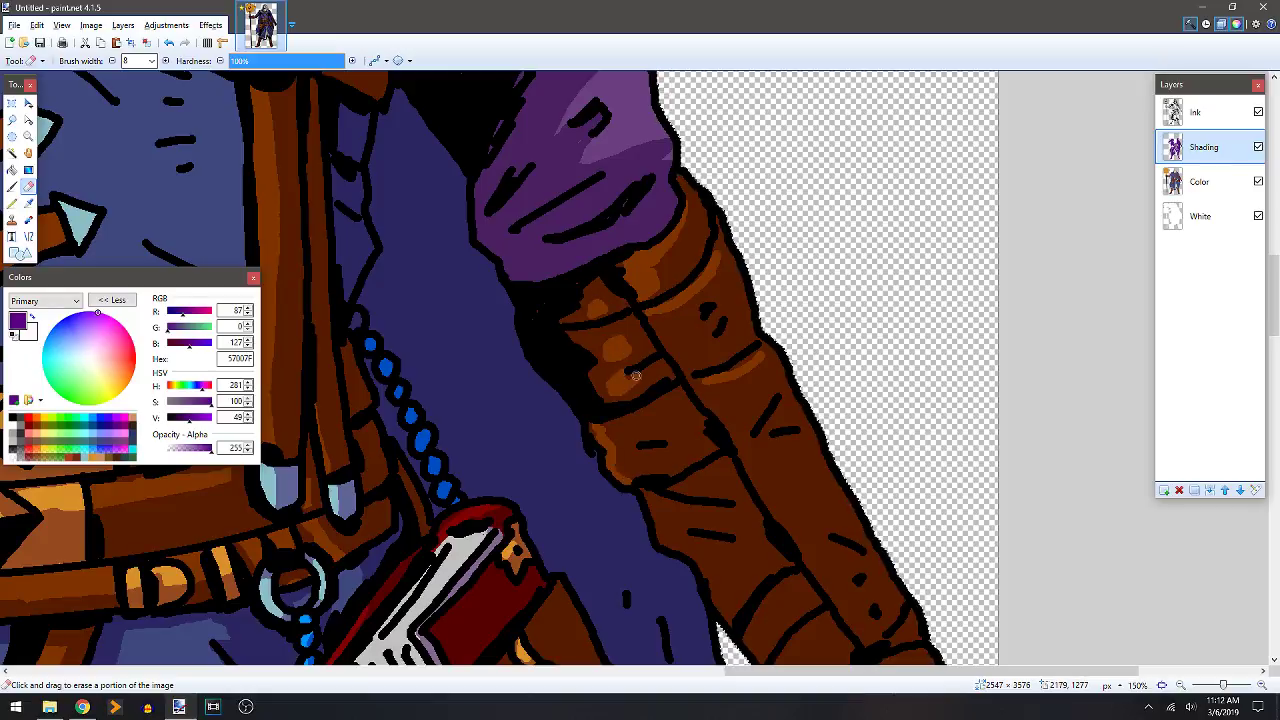
Erase highlights along the inner side of the same arm's middle and lower forearm wraps, down to the wrist.
drag(727, 362, 642, 189)
mouse_move(515, 283)
mouse_down()
mouse_move(570, 282)
mouse_move(576, 249)
mouse_move(508, 283)
mouse_move(558, 278)
mouse_up()
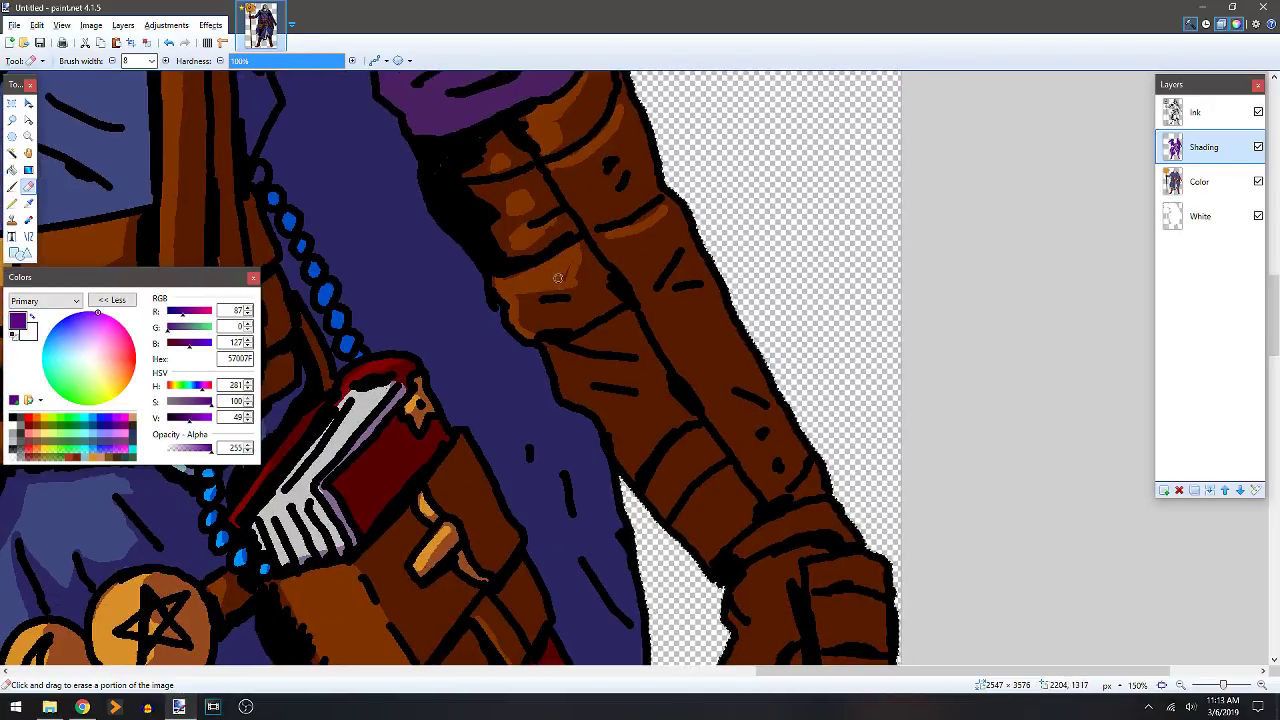
mouse_move(606, 350)
mouse_down()
mouse_move(598, 338)
mouse_move(612, 342)
mouse_move(585, 372)
mouse_move(568, 364)
mouse_move(605, 372)
mouse_move(561, 375)
mouse_move(555, 362)
mouse_move(621, 445)
mouse_up()
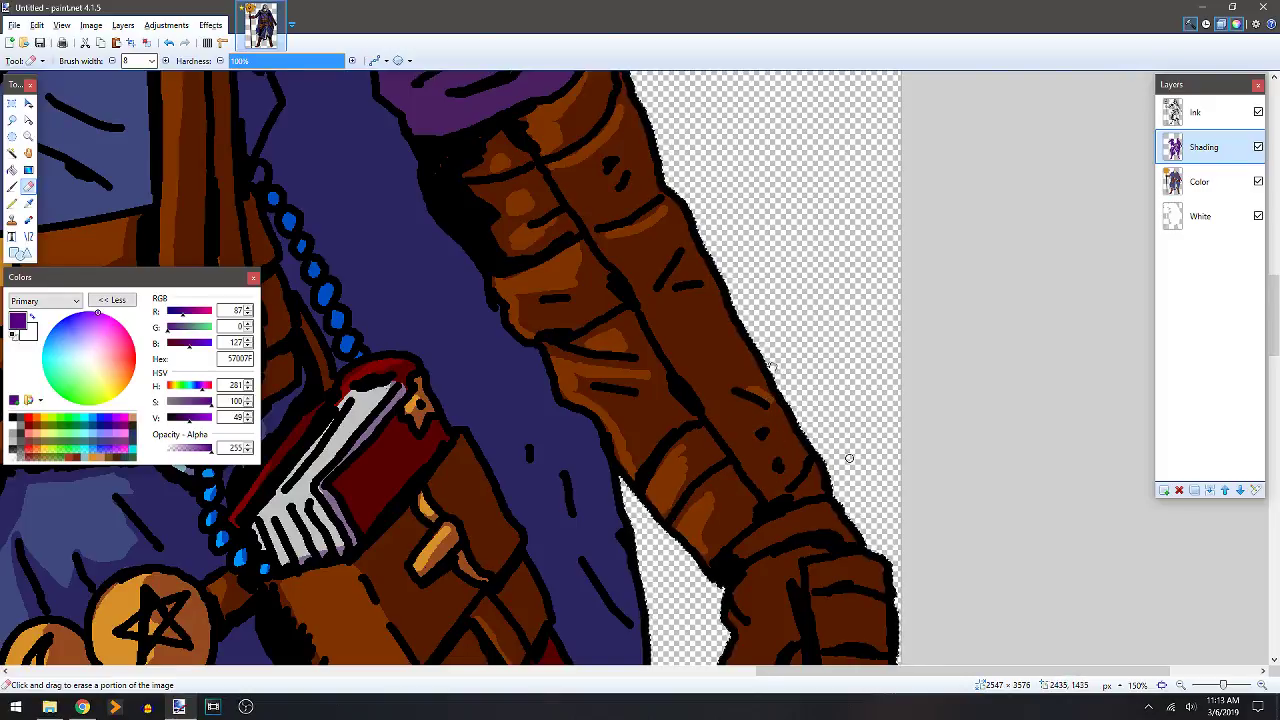
Erase highlights along the forearm's outer edge, the wrist band and the knuckles and fingers of the clenched fist.
scroll(740, 370, down, 3)
scroll(735, 355, right, 3)
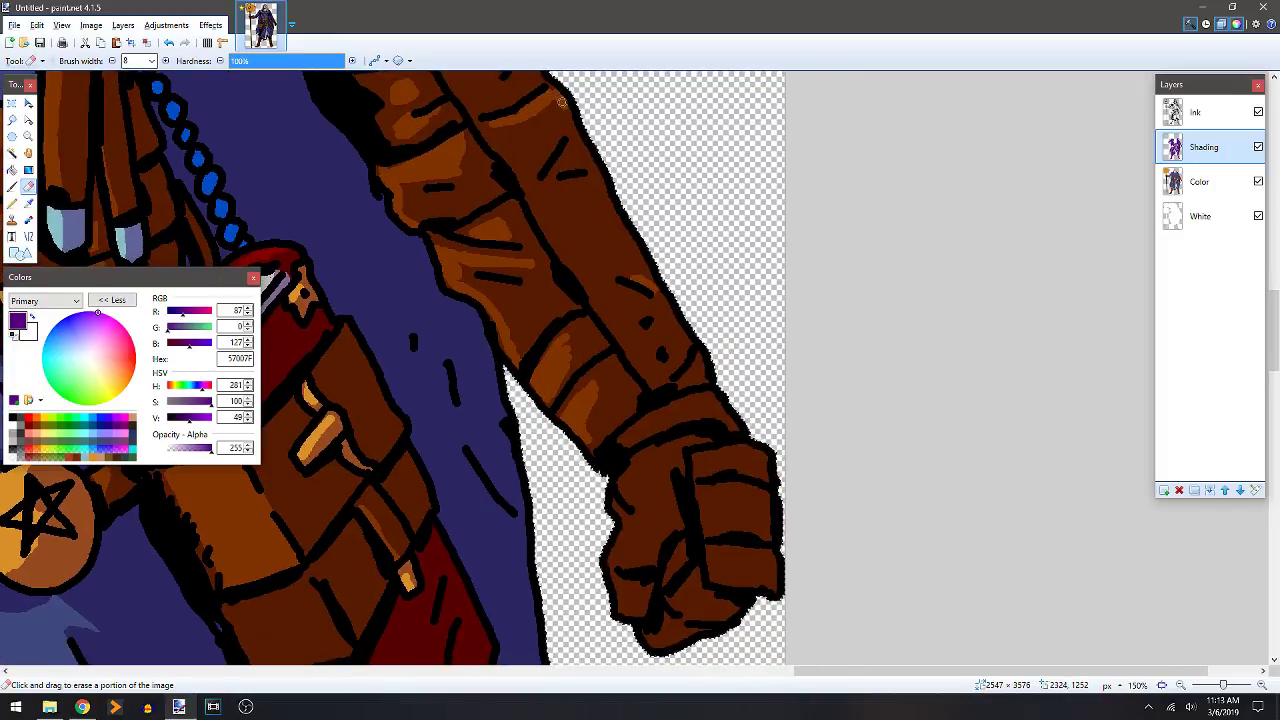
mouse_move(570, 128)
mouse_down()
mouse_move(705, 371)
mouse_move(709, 409)
mouse_up()
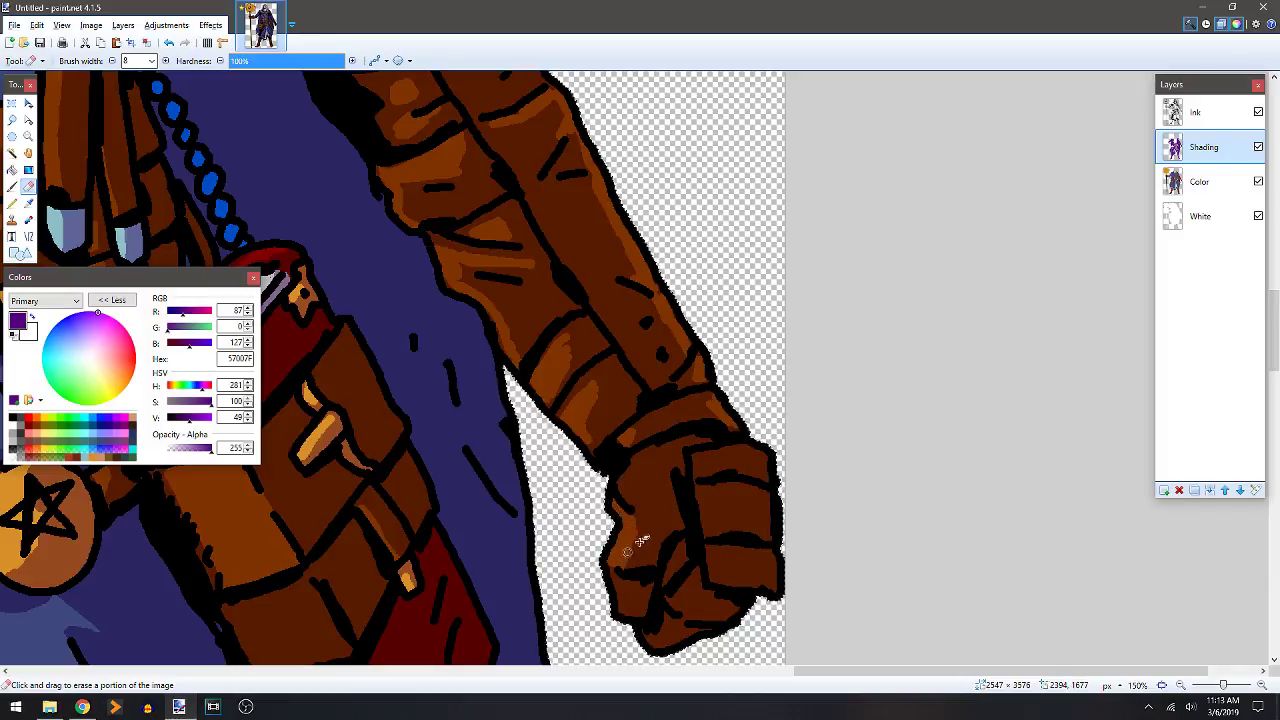
mouse_move(634, 511)
mouse_down()
mouse_move(666, 500)
mouse_move(654, 459)
mouse_move(632, 486)
mouse_up()
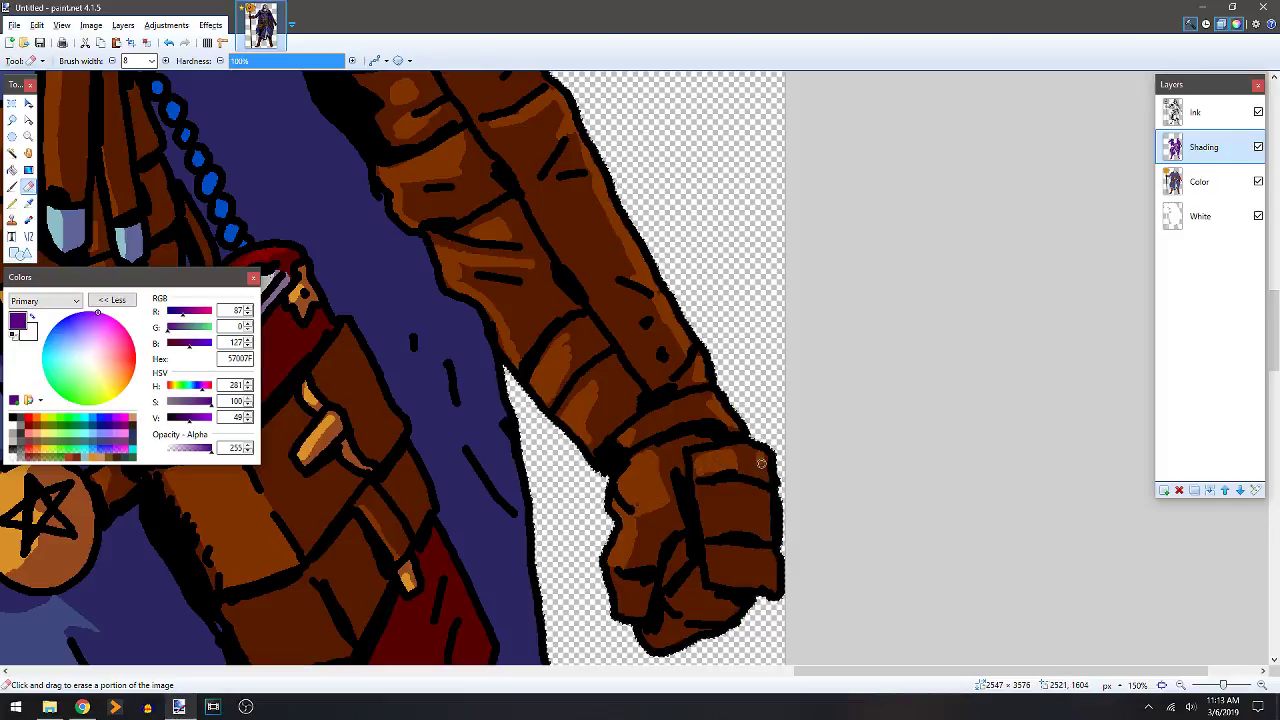
mouse_move(771, 557)
mouse_down()
mouse_move(770, 591)
mouse_move(708, 502)
mouse_move(719, 492)
mouse_move(726, 573)
mouse_move(717, 529)
mouse_move(722, 573)
mouse_move(722, 561)
mouse_move(679, 558)
mouse_move(662, 630)
mouse_move(671, 649)
mouse_move(681, 558)
mouse_up()
Outline and fill shadows on the glove and fingers gripping the staff and on the dark shaft around the hand.
scroll(600, 334, down, 3)
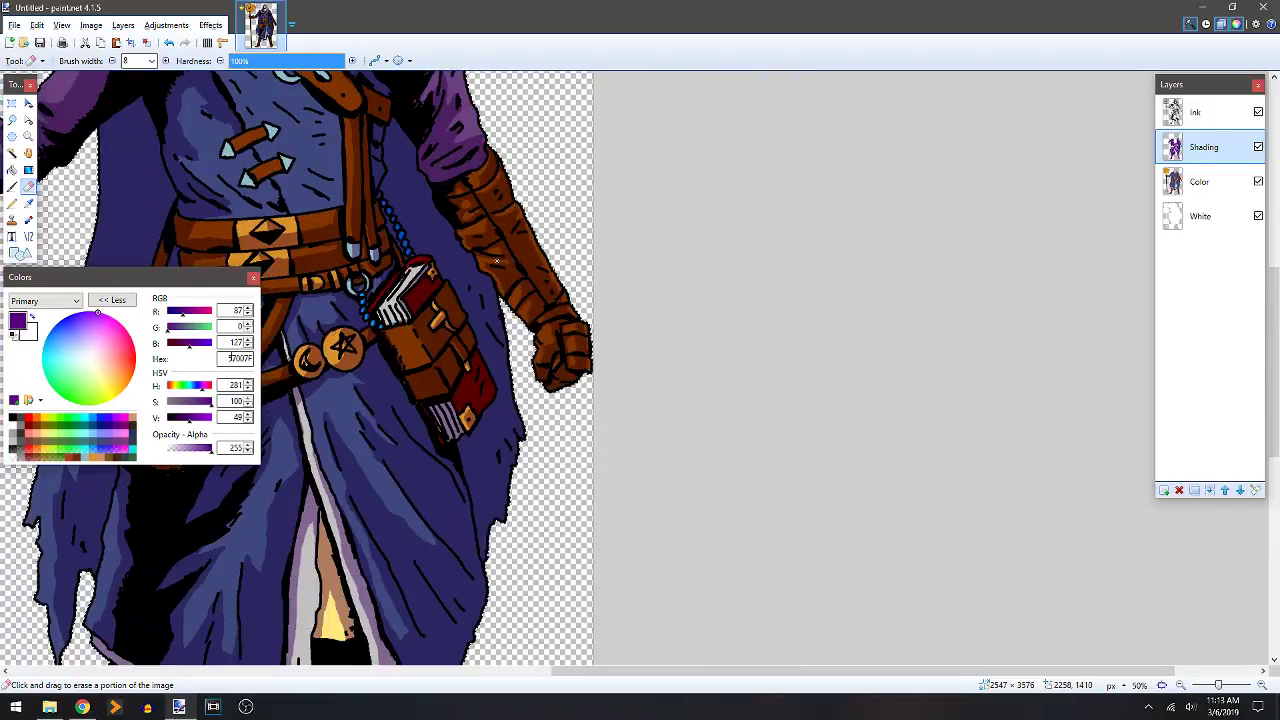
drag(497, 262, 688, 427)
key(b)
scroll(688, 427, up, 2)
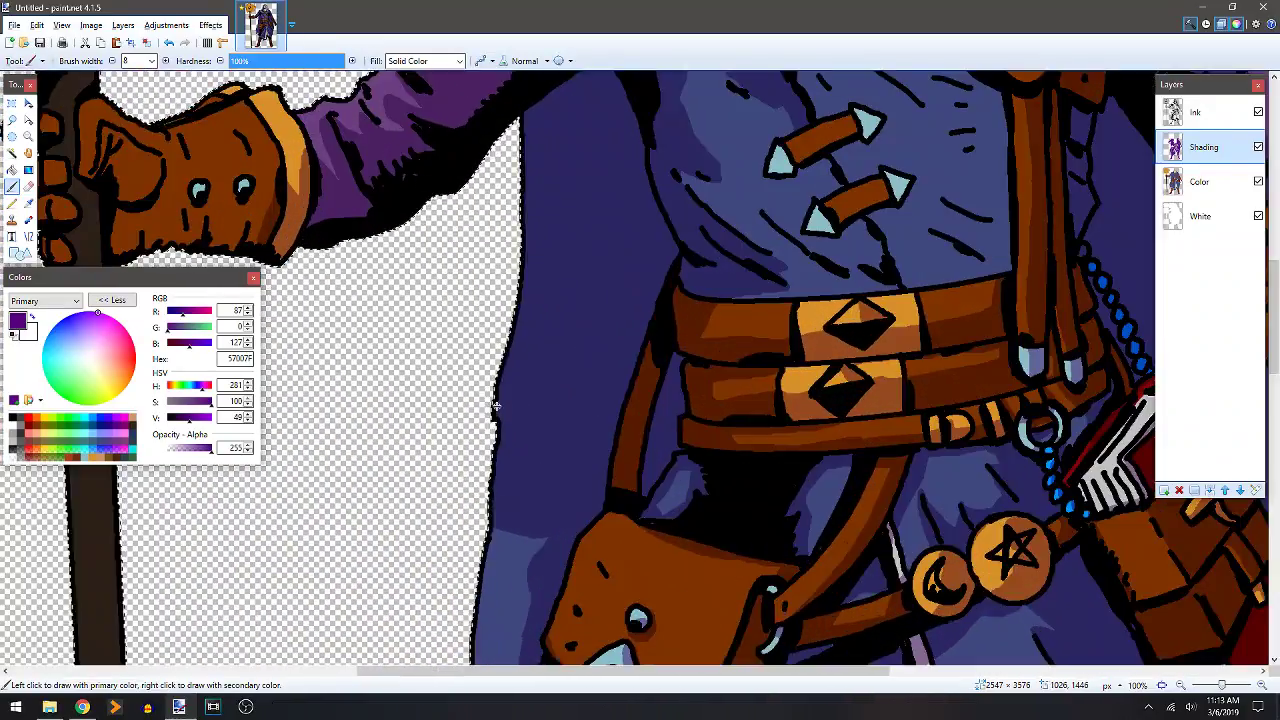
drag(497, 412, 869, 535)
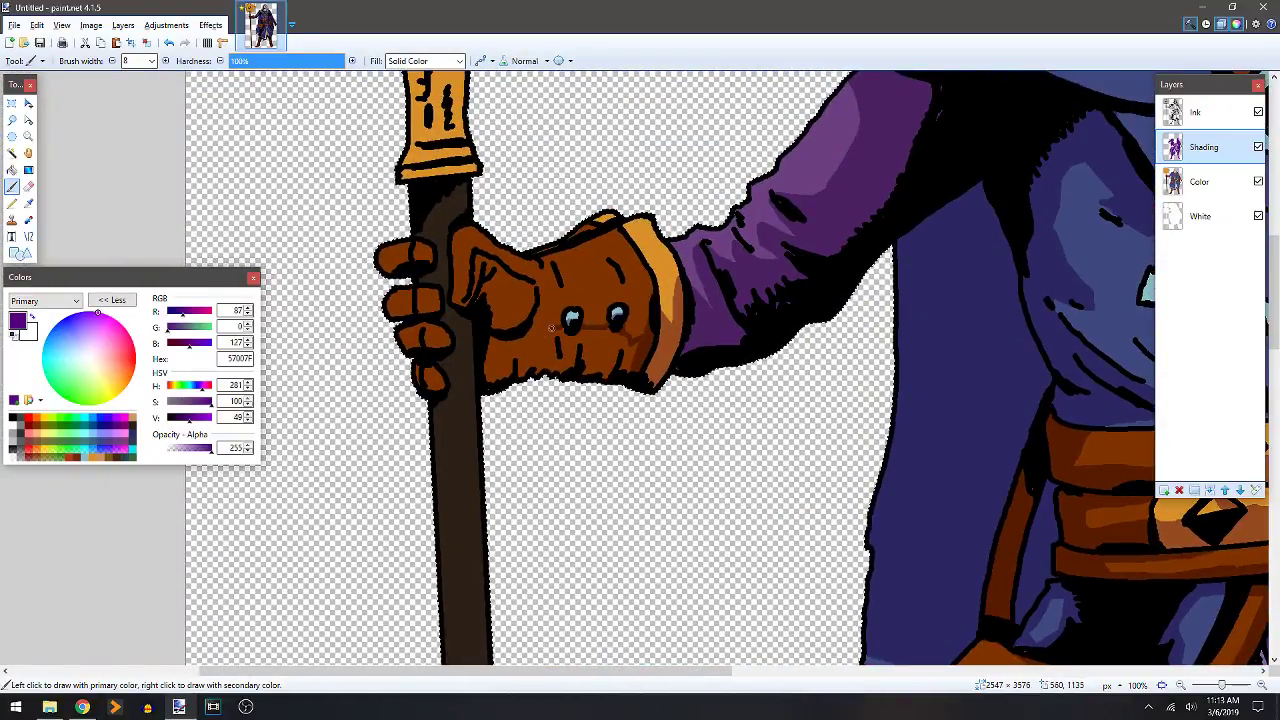
drag(535, 296, 493, 318)
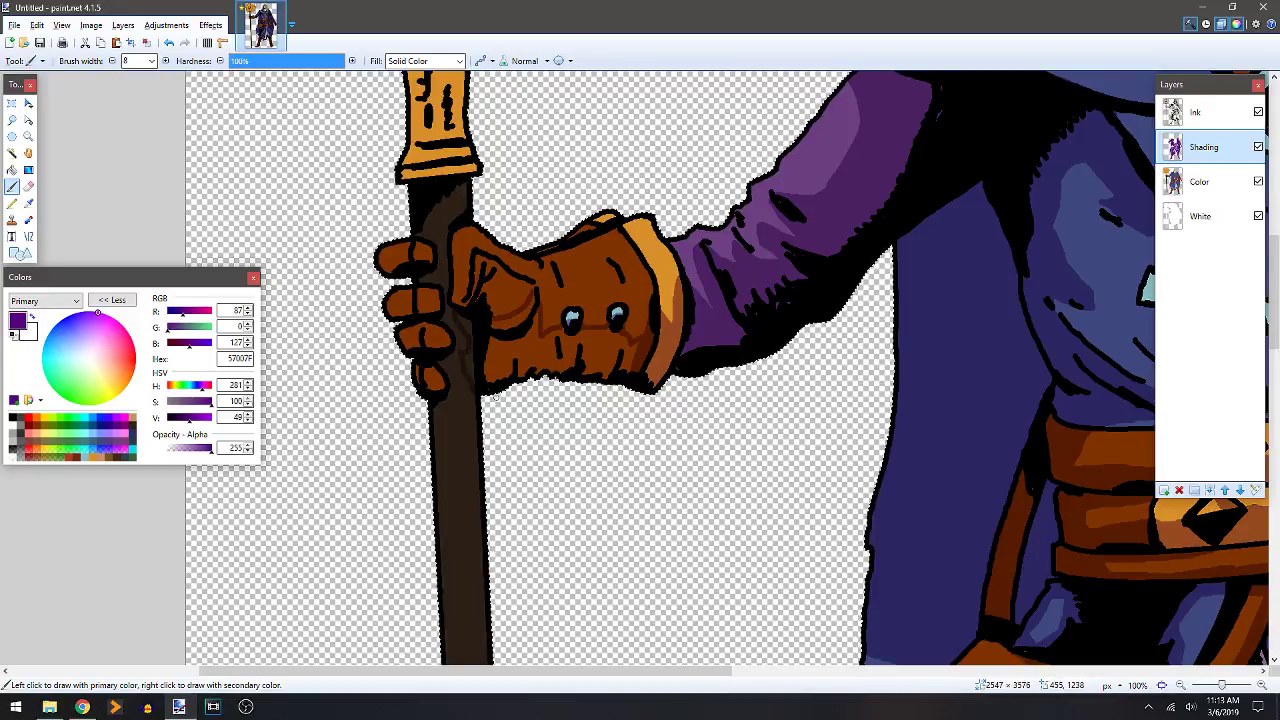
key(s)
key(b)
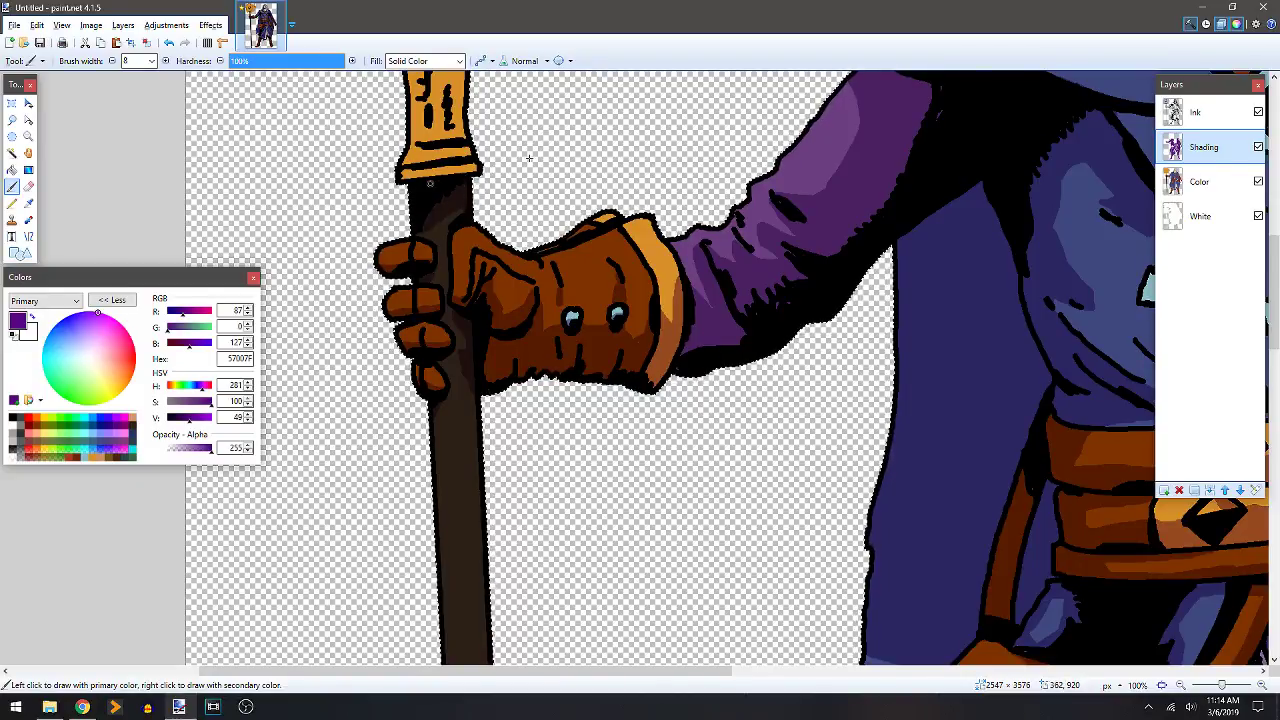
Outline and fill shadows on the staff's gold neck between the round head and the dark shaft.
scroll(430, 183, up, 4)
mouse_move(441, 325)
mouse_down()
mouse_move(430, 370)
mouse_move(476, 370)
mouse_move(463, 352)
mouse_move(475, 338)
mouse_move(460, 252)
mouse_up()
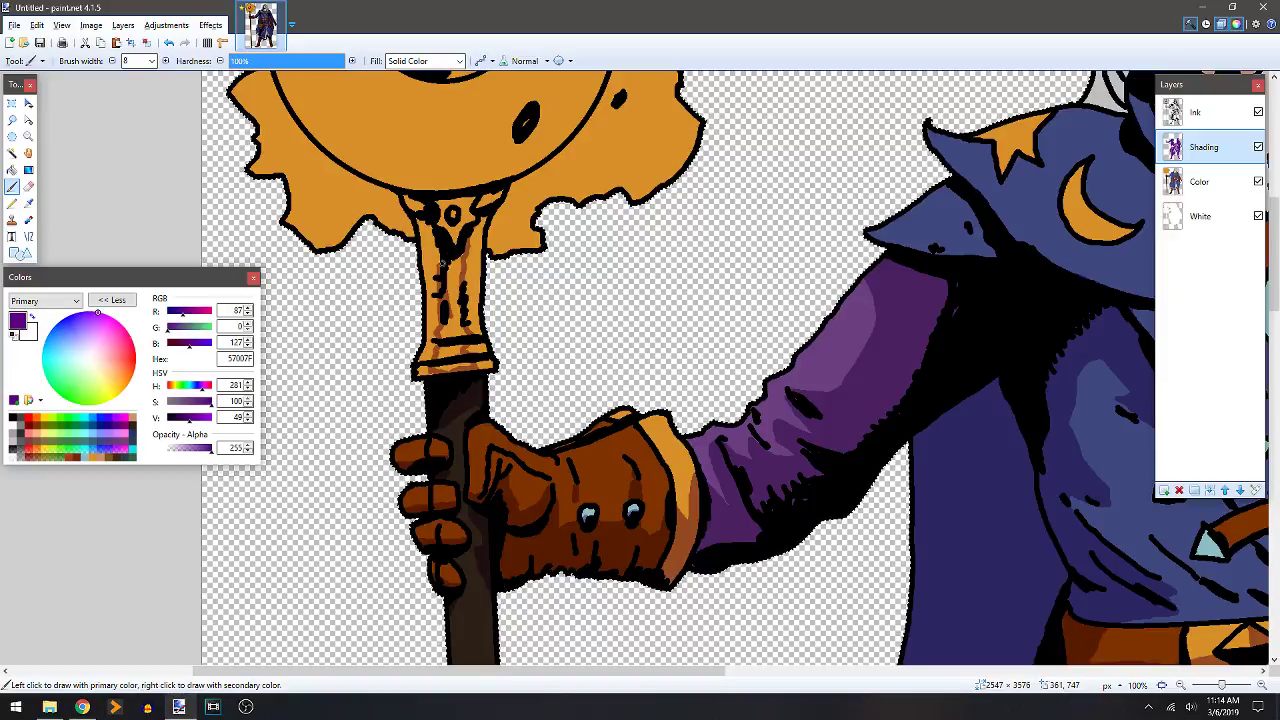
key(f)
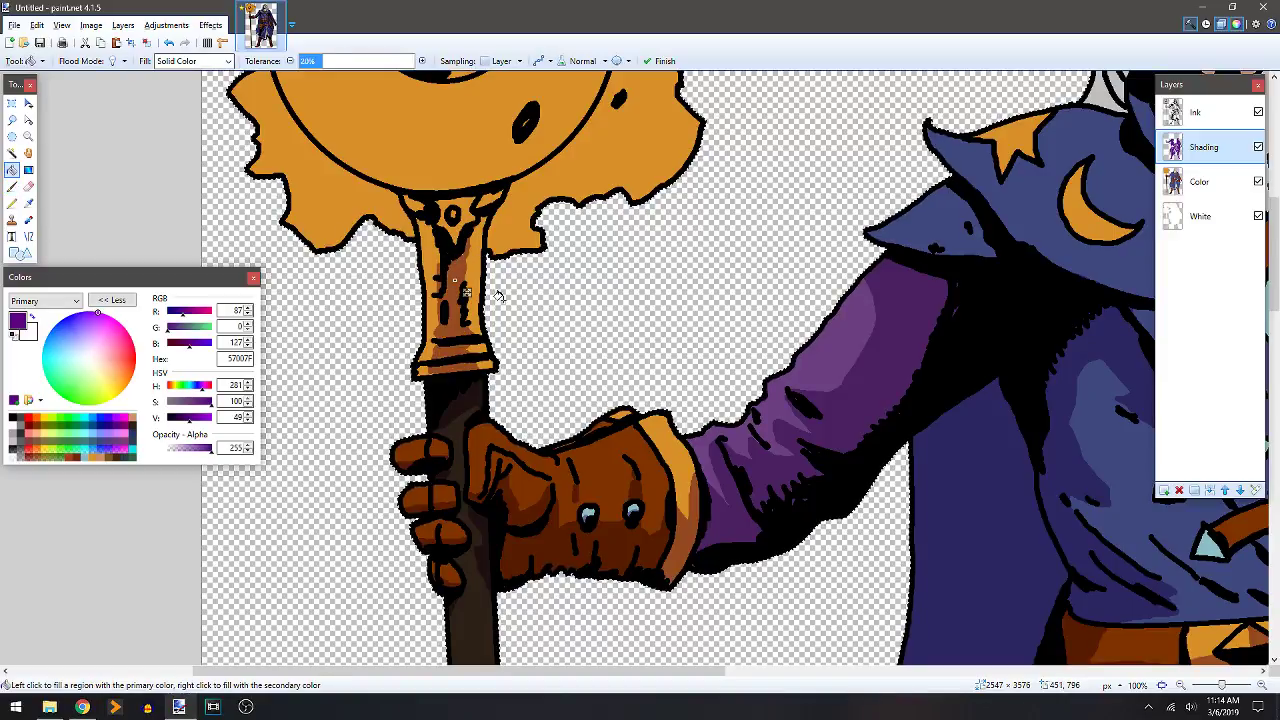
key(b)
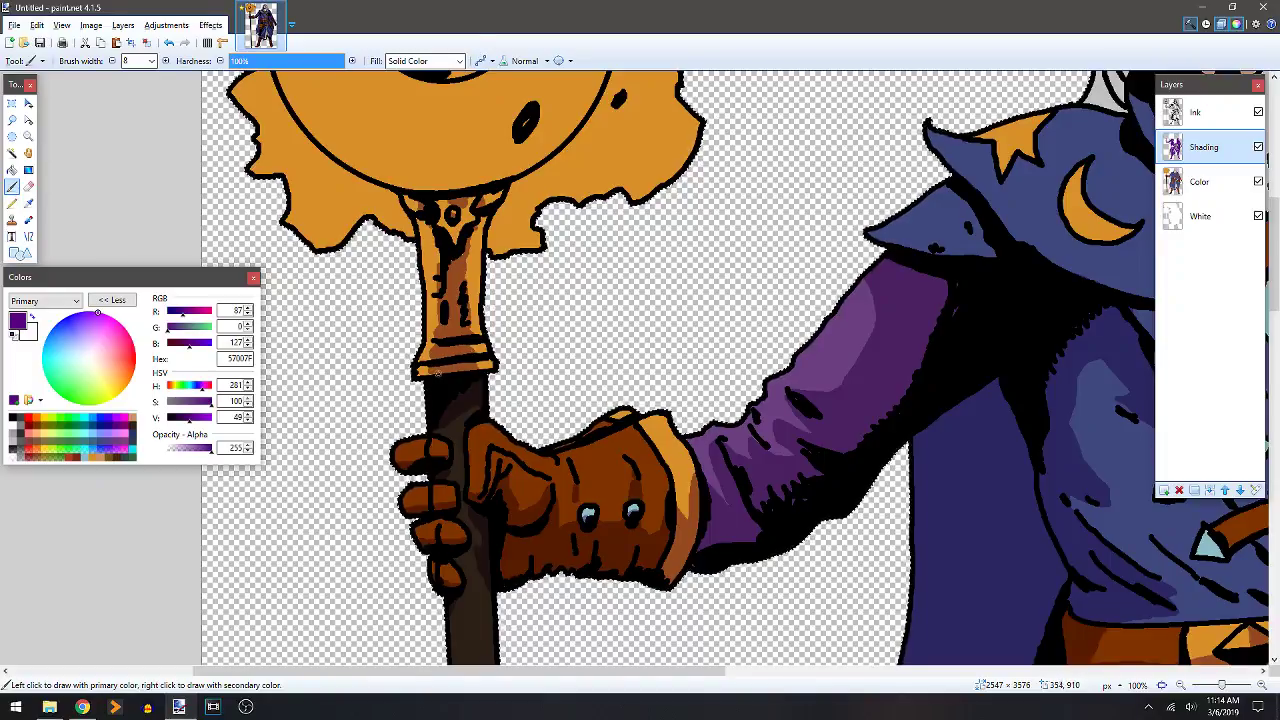
Outline and fill the shadow on the robe inside the metal ring of the diagonal chest strap.
scroll(552, 258, down, 3)
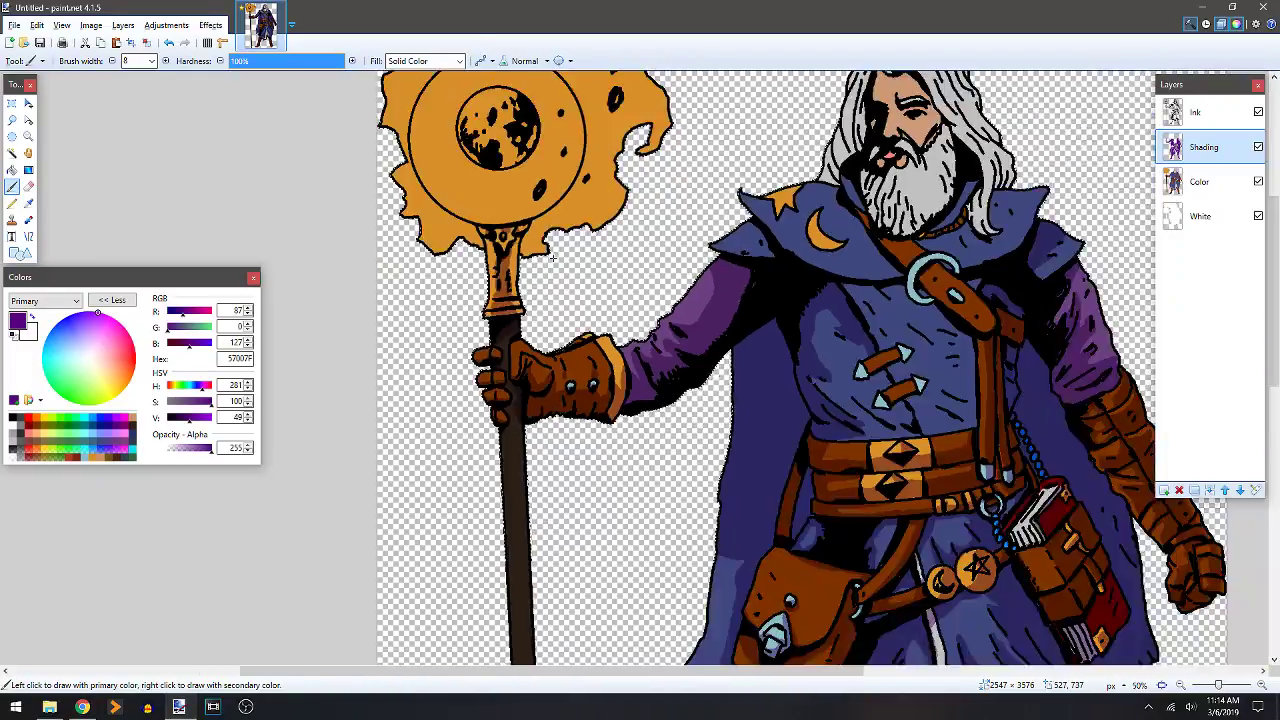
scroll(493, 300, up, 2)
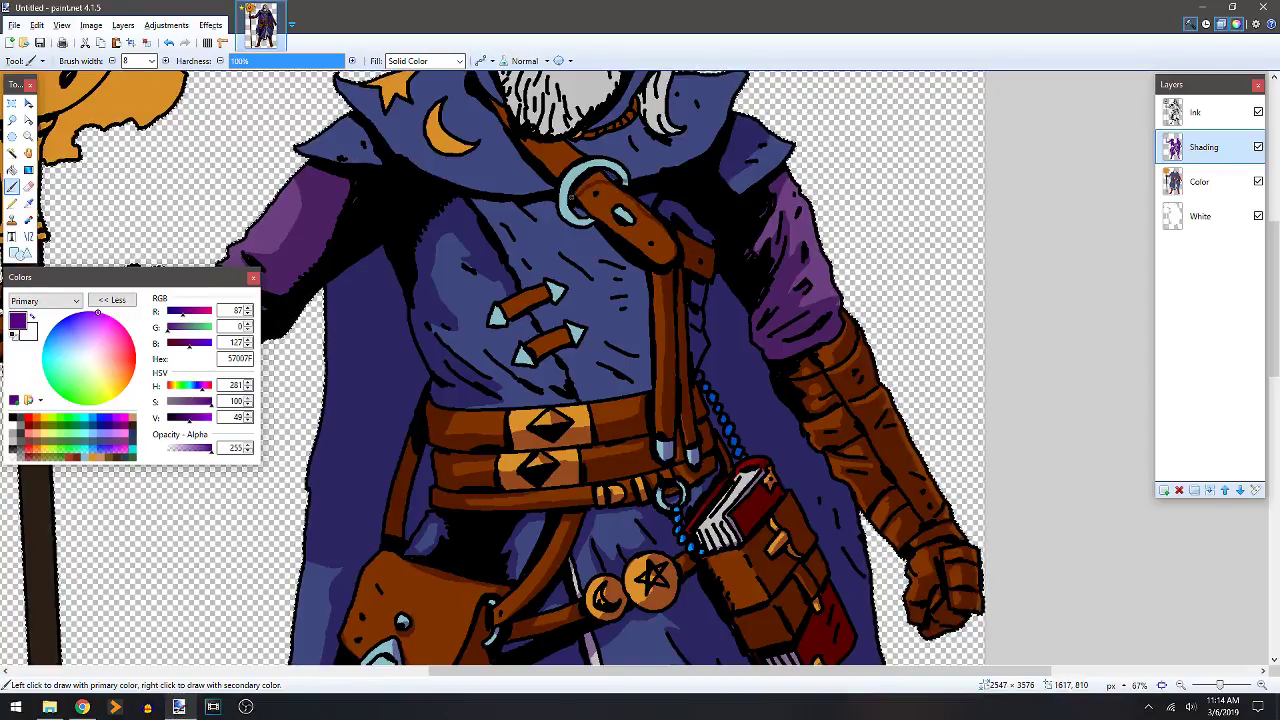
key(f)
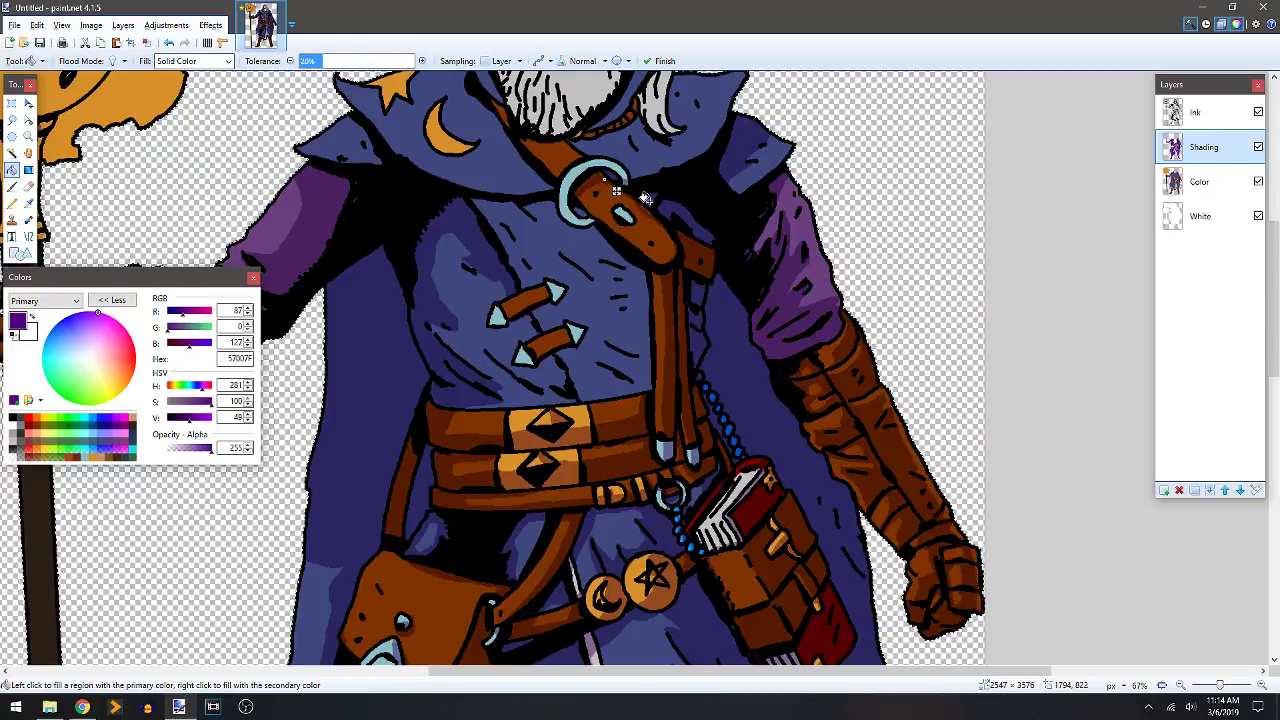
Outline and fill the shadow on the robe's chest beside the diagonal strap, and shade the metal ring and the strap's metal stud.
key(b)
scroll(648, 197, up, 2)
mouse_move(460, 162)
mouse_down()
mouse_move(546, 312)
mouse_move(605, 345)
mouse_move(648, 418)
mouse_move(698, 463)
mouse_move(696, 424)
mouse_move(782, 575)
mouse_move(745, 603)
mouse_move(818, 628)
mouse_move(827, 470)
mouse_move(810, 420)
mouse_up()
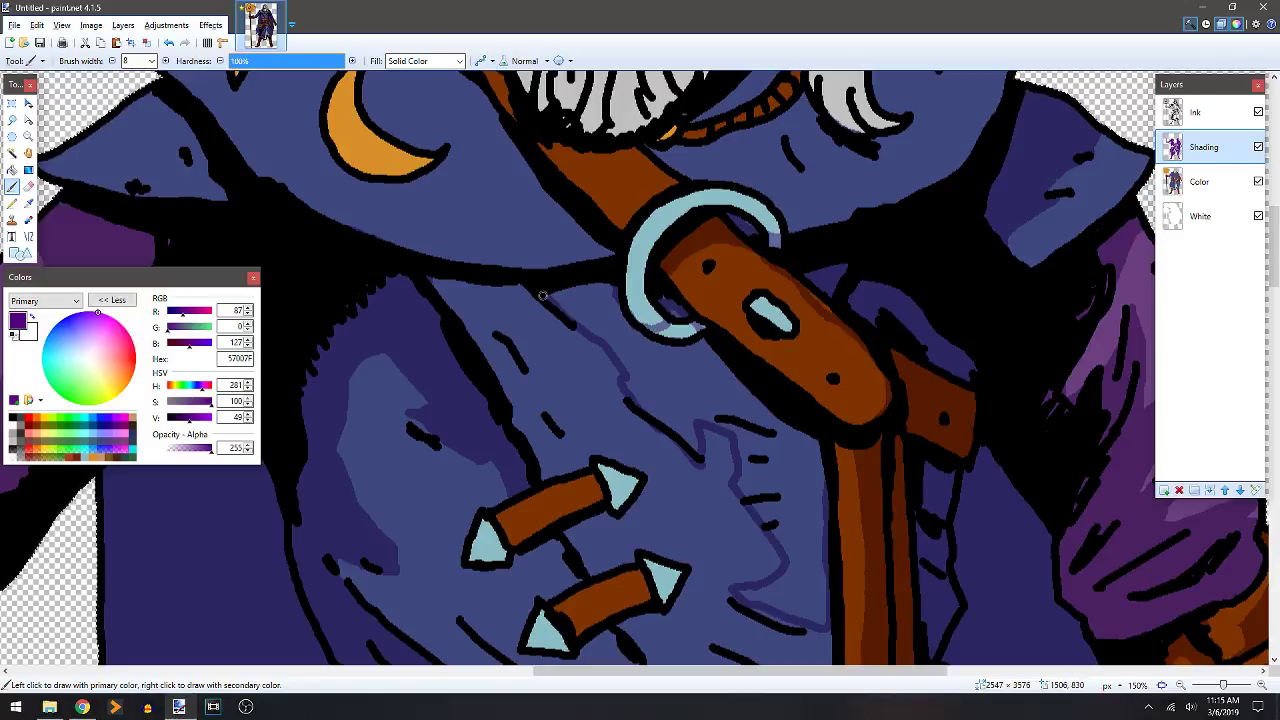
drag(594, 338, 612, 334)
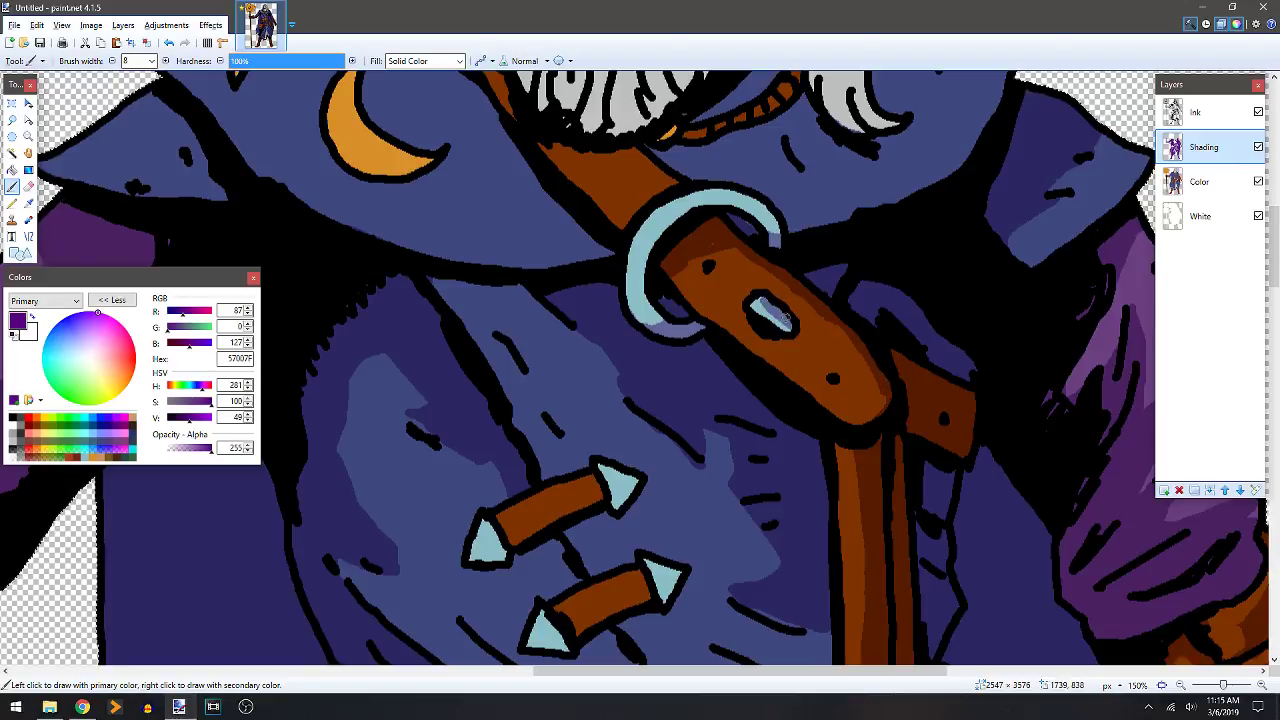
Outline shadows on the collar beneath the twisted cord, on the strap under the beard and down the beard, and shade the inner collar.
mouse_move(720, 178)
mouse_down()
mouse_move(641, 264)
mouse_move(480, 266)
mouse_move(578, 246)
mouse_move(552, 232)
mouse_up()
mouse_move(708, 158)
mouse_down()
mouse_move(748, 212)
mouse_move(702, 207)
mouse_move(698, 189)
mouse_move(698, 215)
mouse_move(729, 251)
mouse_move(724, 189)
mouse_move(689, 220)
mouse_move(626, 241)
mouse_up()
scroll(620, 379, up, 3)
mouse_move(452, 396)
mouse_down()
mouse_move(527, 376)
mouse_move(547, 356)
mouse_move(555, 328)
mouse_move(606, 279)
mouse_move(598, 222)
mouse_up()
mouse_move(614, 134)
mouse_down()
mouse_move(622, 114)
mouse_move(662, 112)
mouse_up()
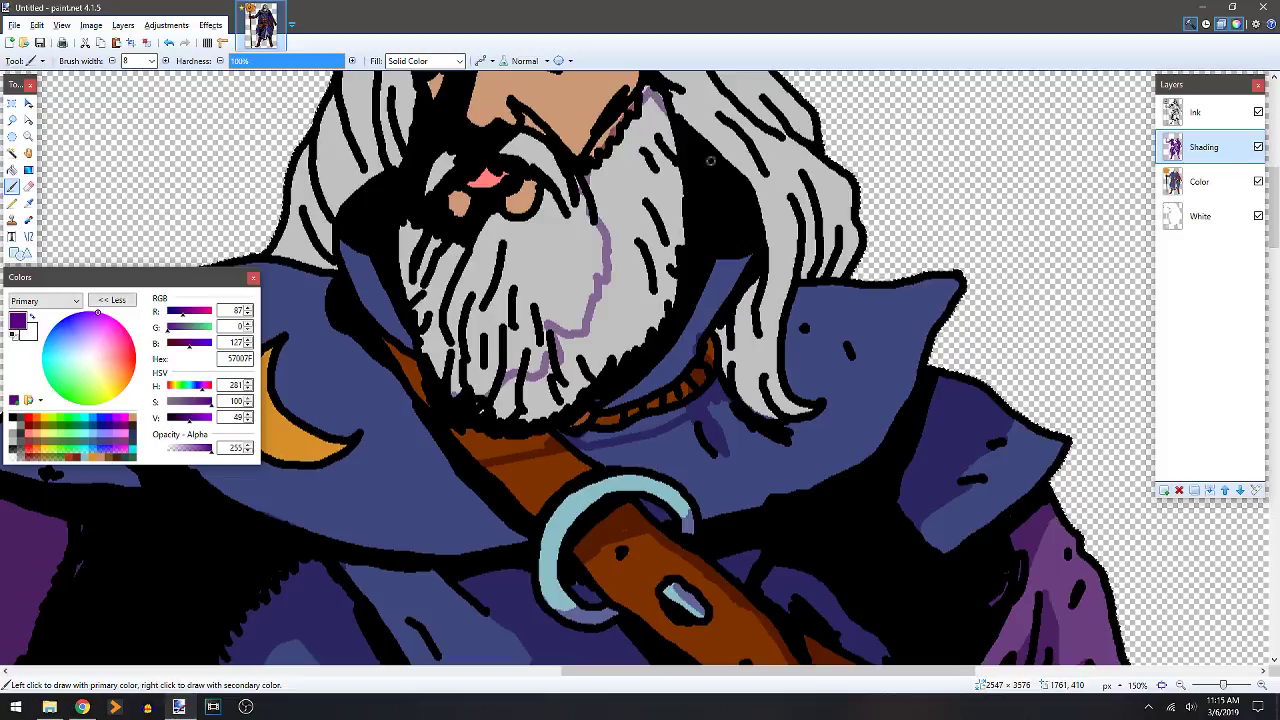
mouse_move(722, 252)
mouse_down()
mouse_move(692, 351)
mouse_move(667, 380)
mouse_move(717, 302)
mouse_up()
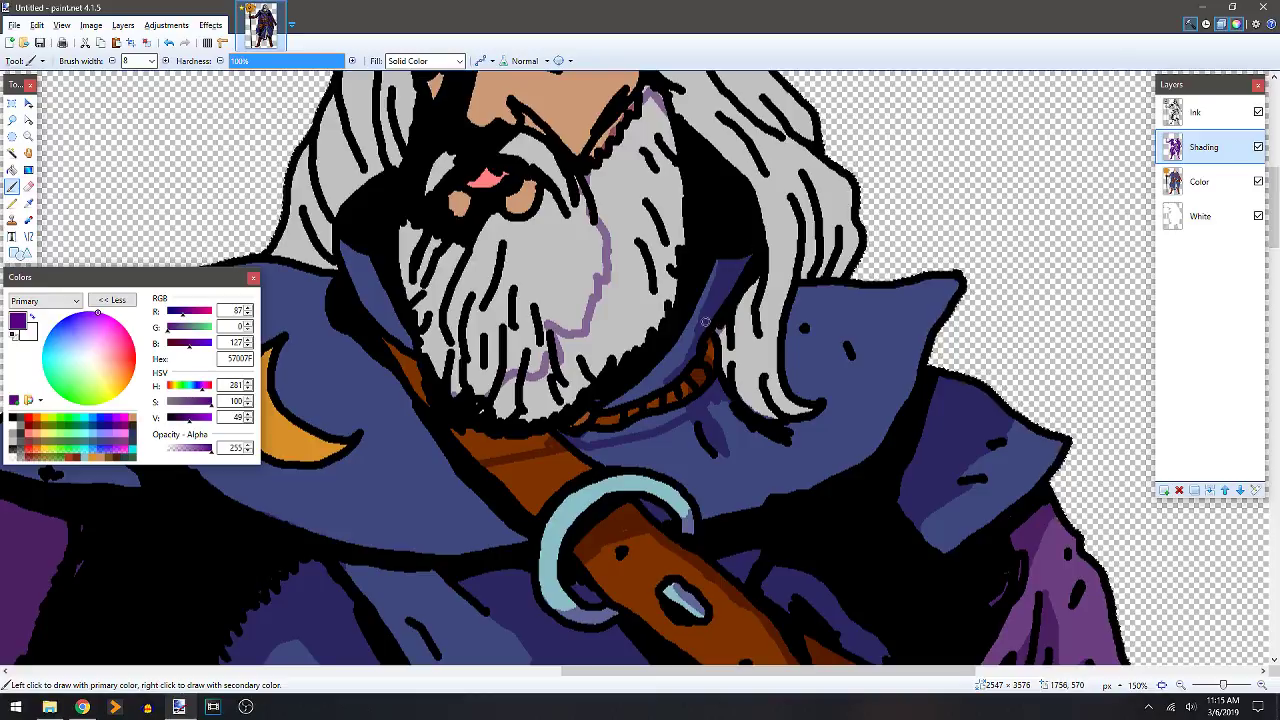
mouse_move(644, 372)
mouse_down()
mouse_move(666, 386)
mouse_move(605, 410)
mouse_move(655, 385)
mouse_up()
key(f)
click(620, 300)
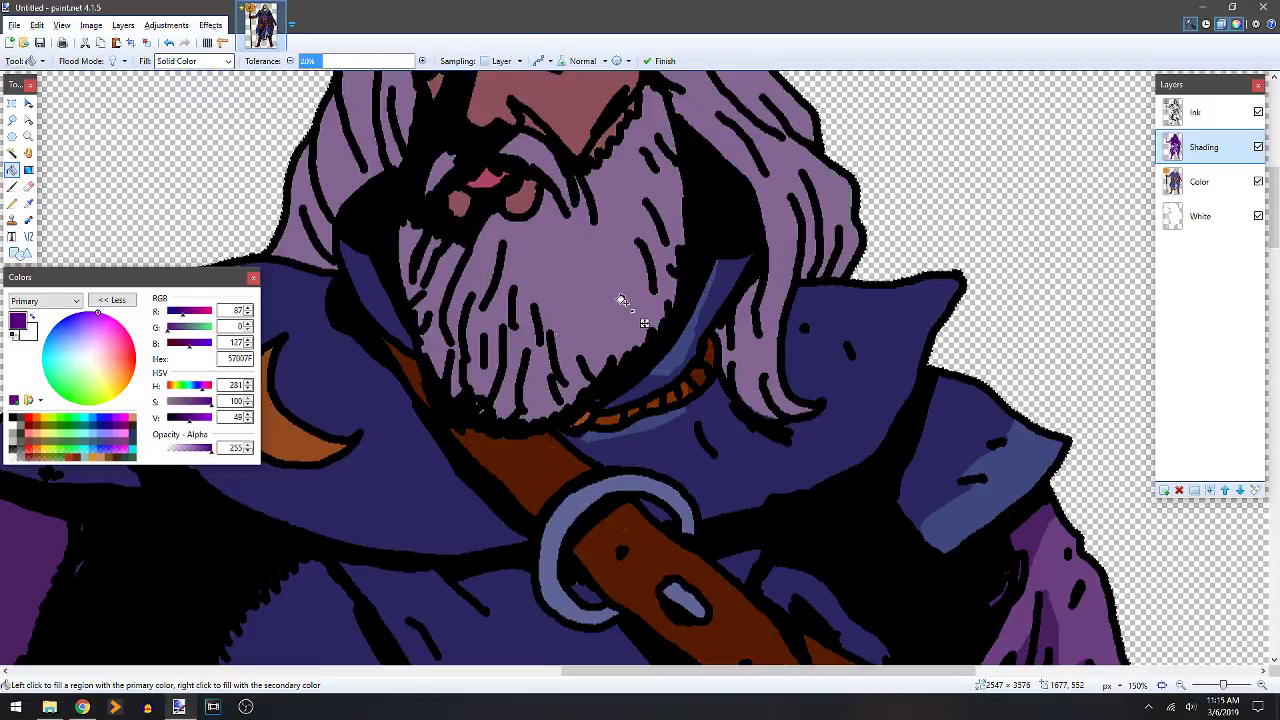
key(ctrl+z)
Shade the strap just below the beard and the skin along the jaw, and close the beard's shadow outline.
key(b)
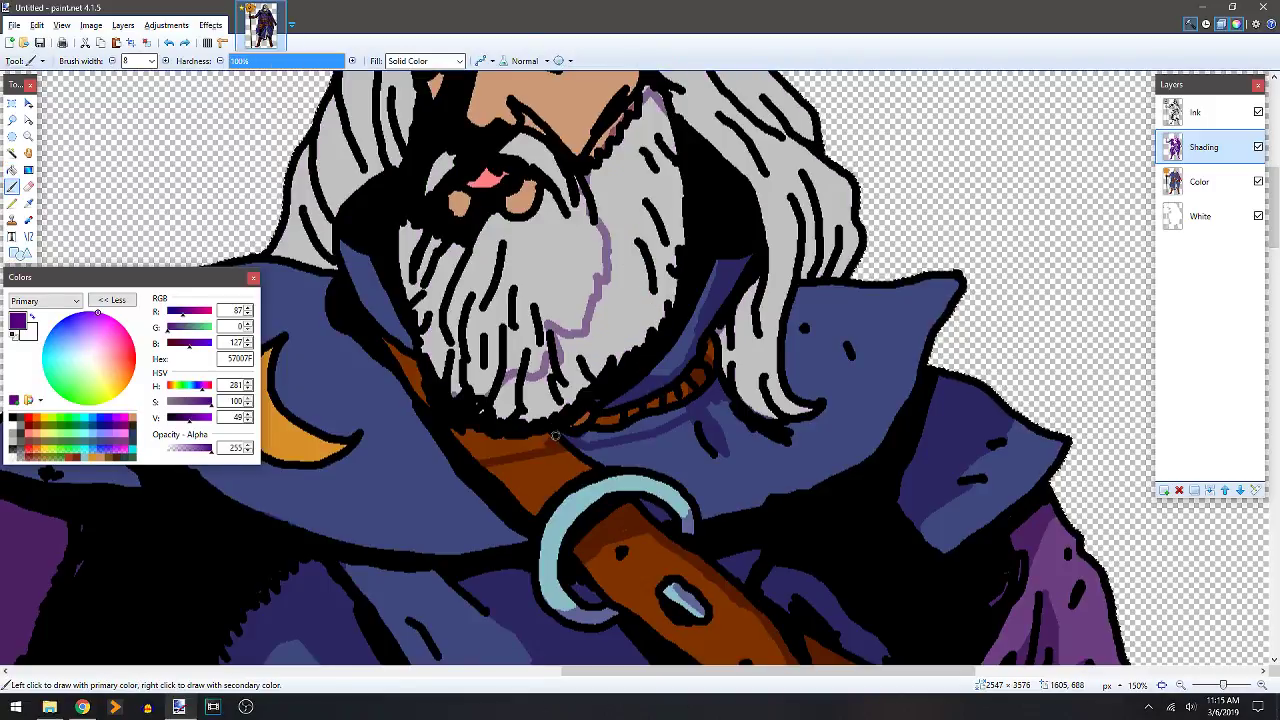
mouse_move(512, 464)
mouse_down()
mouse_move(481, 468)
mouse_move(527, 444)
mouse_move(453, 419)
mouse_move(452, 405)
mouse_move(472, 452)
mouse_move(572, 440)
mouse_up()
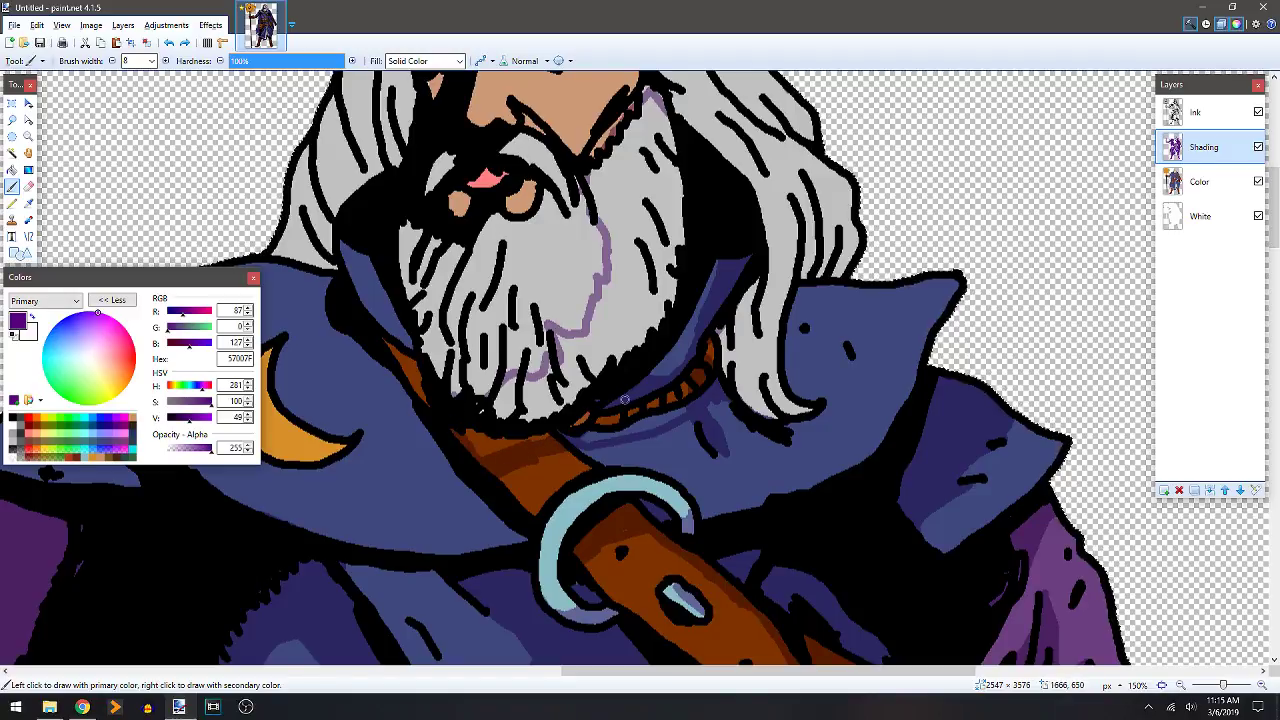
drag(642, 90, 584, 163)
drag(606, 250, 609, 271)
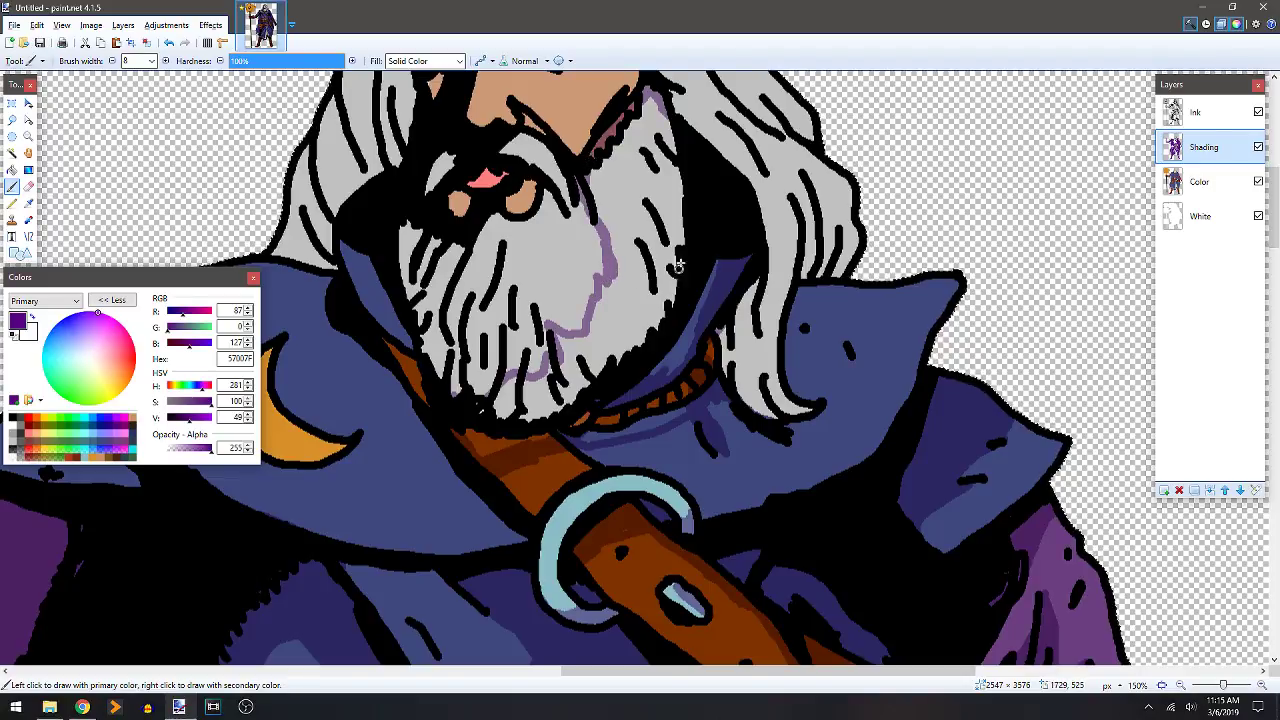
Fill the outlined shadow on the beard.
key(f)
click(668, 218)
key(b)
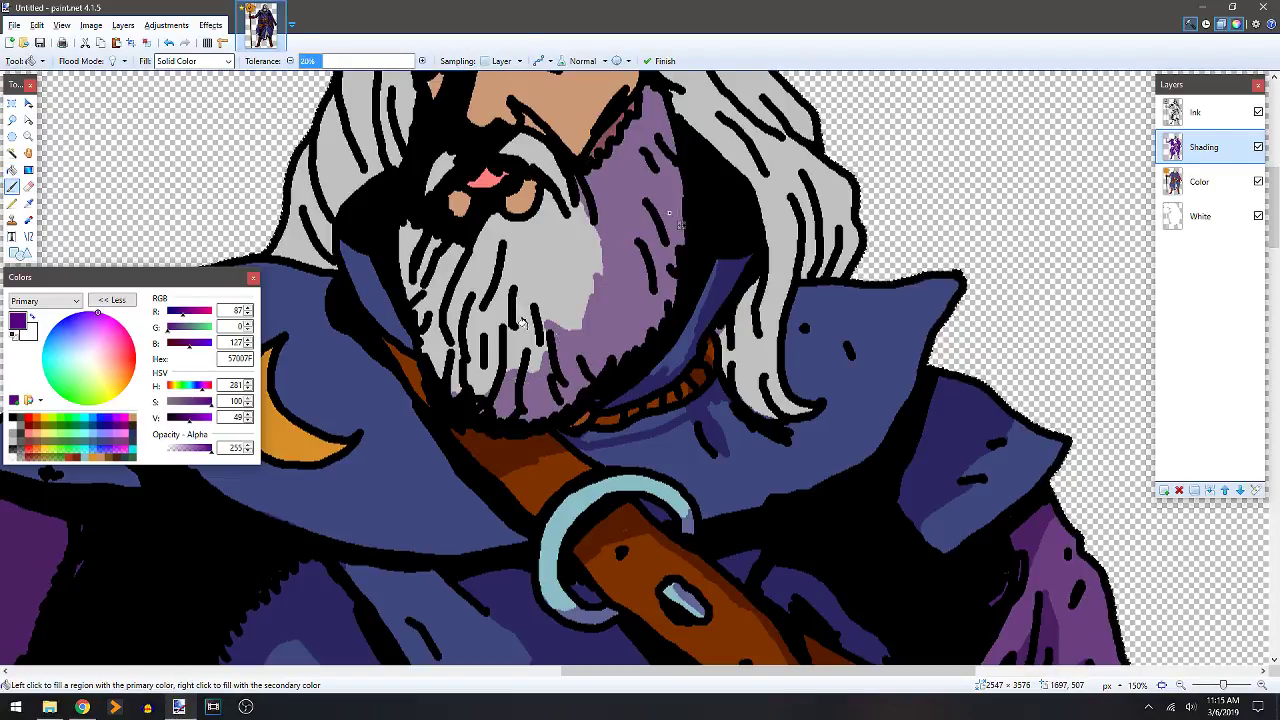
Add hair-like strokes along the beard shadow's edge, and shade the lips and the strands on the beard's other side.
mouse_move(518, 378)
mouse_down()
mouse_move(542, 327)
mouse_move(551, 356)
mouse_move(548, 325)
mouse_move(569, 337)
mouse_move(587, 328)
mouse_move(609, 243)
mouse_up()
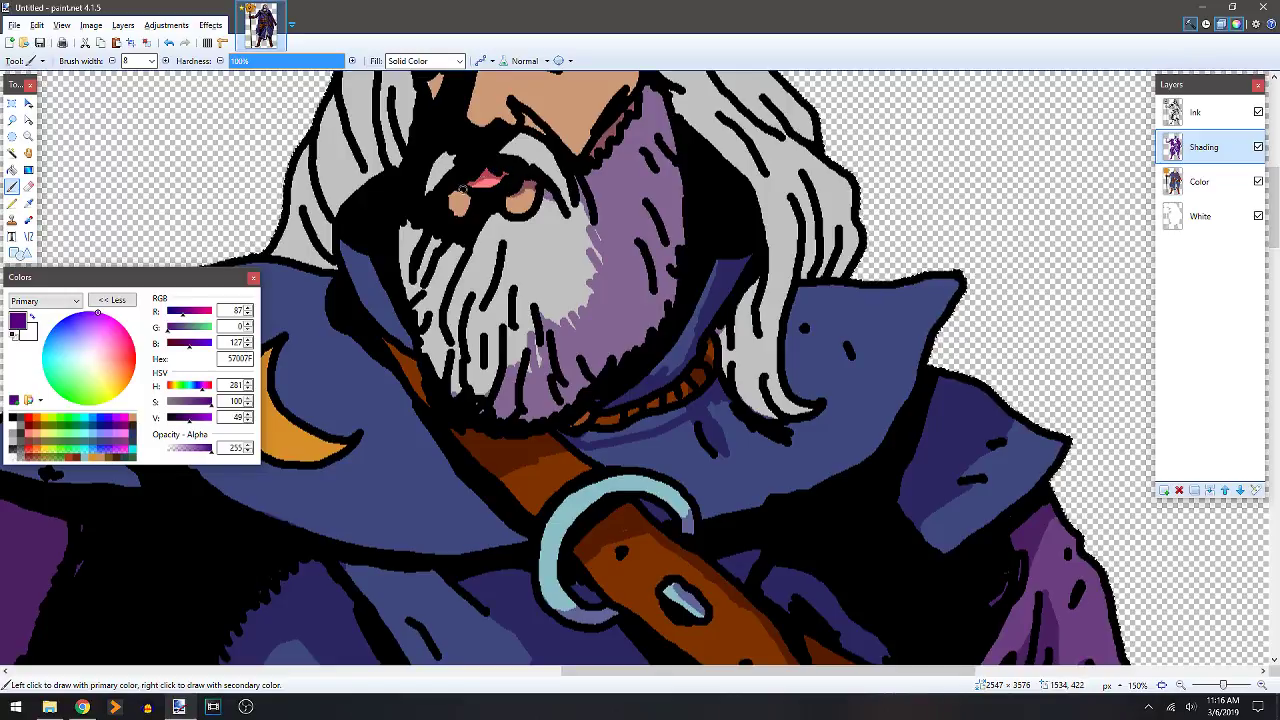
mouse_move(457, 186)
mouse_down()
mouse_move(467, 209)
mouse_move(452, 325)
mouse_move(490, 275)
mouse_move(470, 335)
mouse_move(473, 410)
mouse_move(397, 351)
mouse_move(430, 382)
mouse_move(365, 258)
mouse_up()
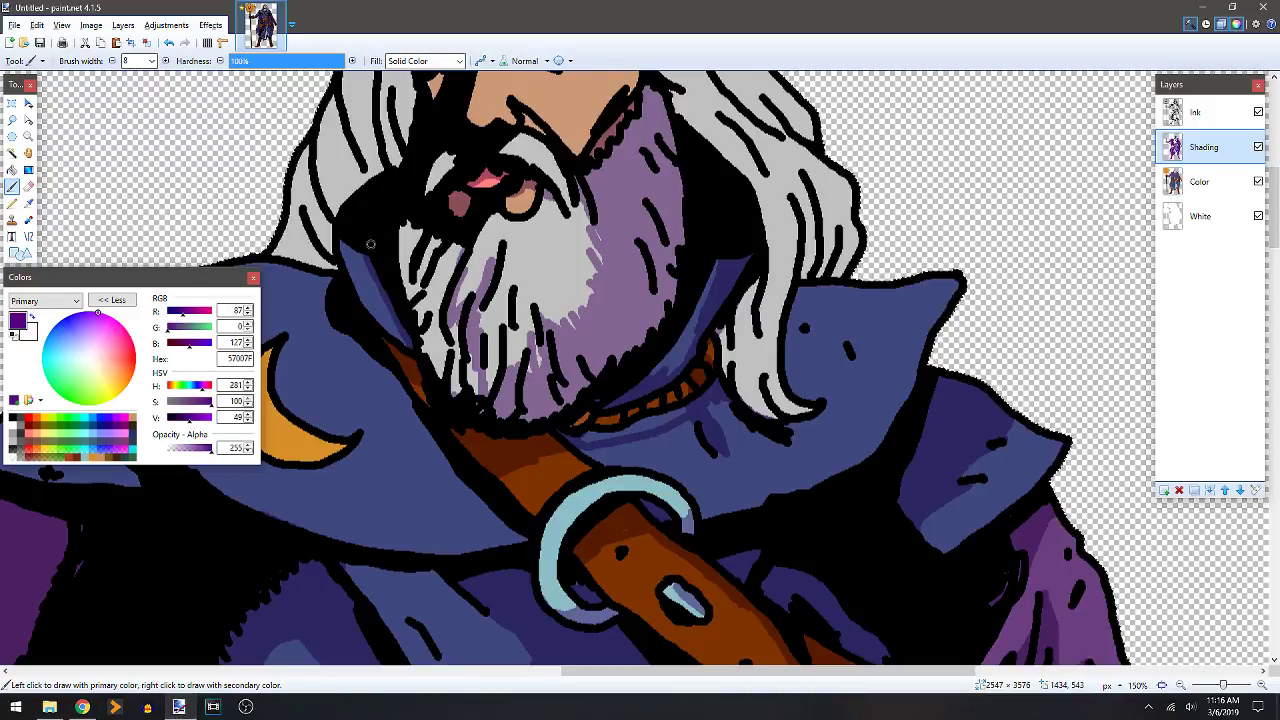
mouse_move(411, 339)
mouse_down()
mouse_move(400, 245)
mouse_move(420, 170)
mouse_move(510, 387)
mouse_up()
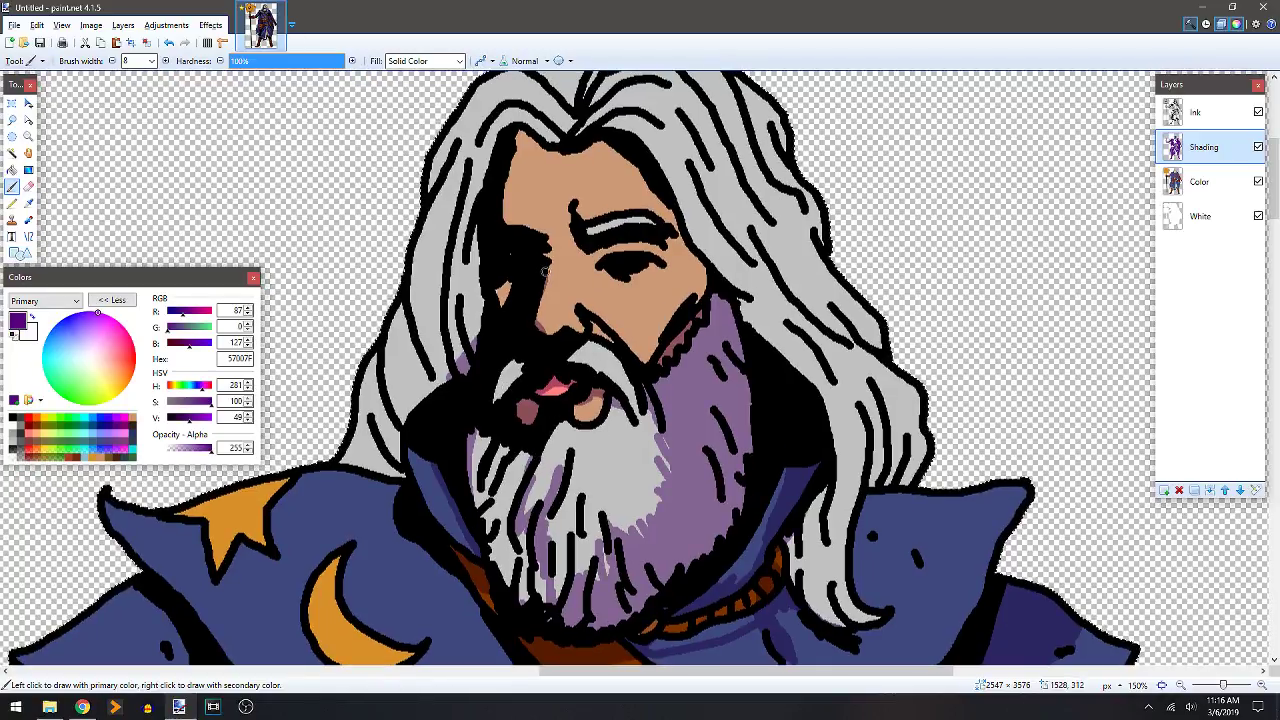
Outline and fill the shadow on the dark side of the forehead, and shade the hair strands next to it.
drag(539, 228, 550, 145)
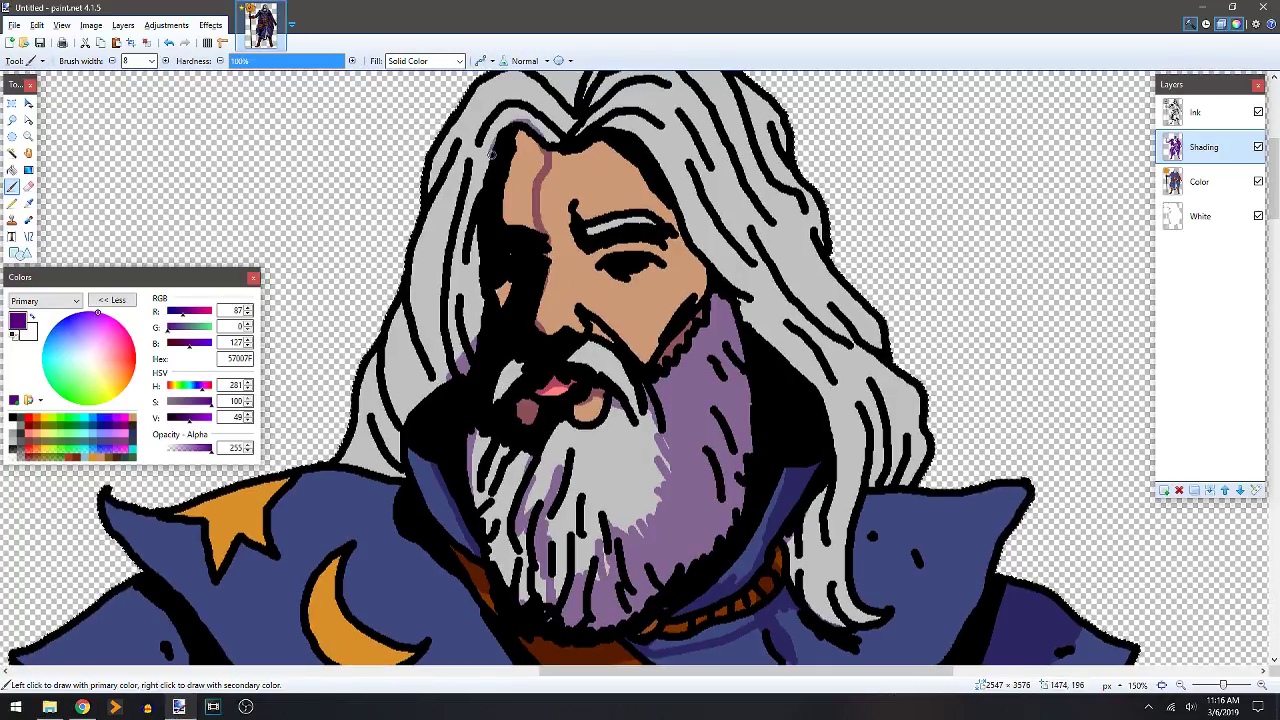
mouse_move(475, 200)
mouse_down()
mouse_move(460, 278)
mouse_move(465, 392)
mouse_up()
key(f)
key(f)
click(515, 207)
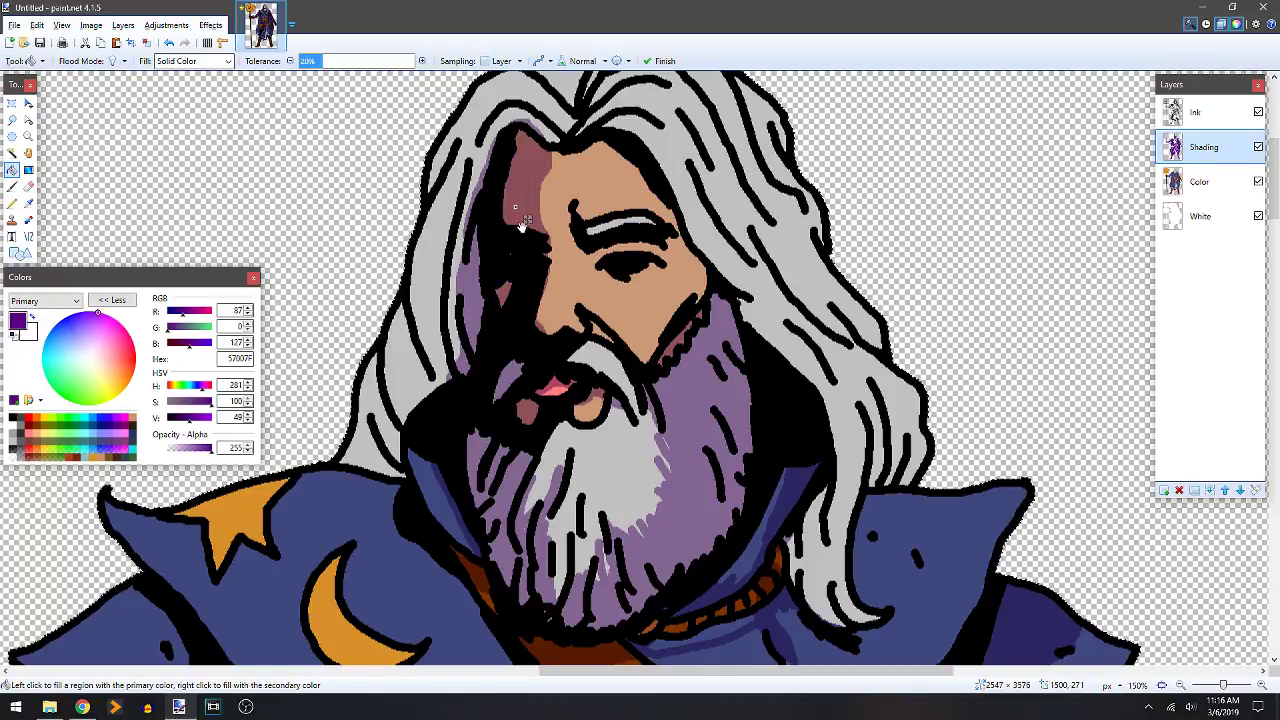
Outline and fill shadows on the temple and on the outer cheek beside the open eye.
key(b)
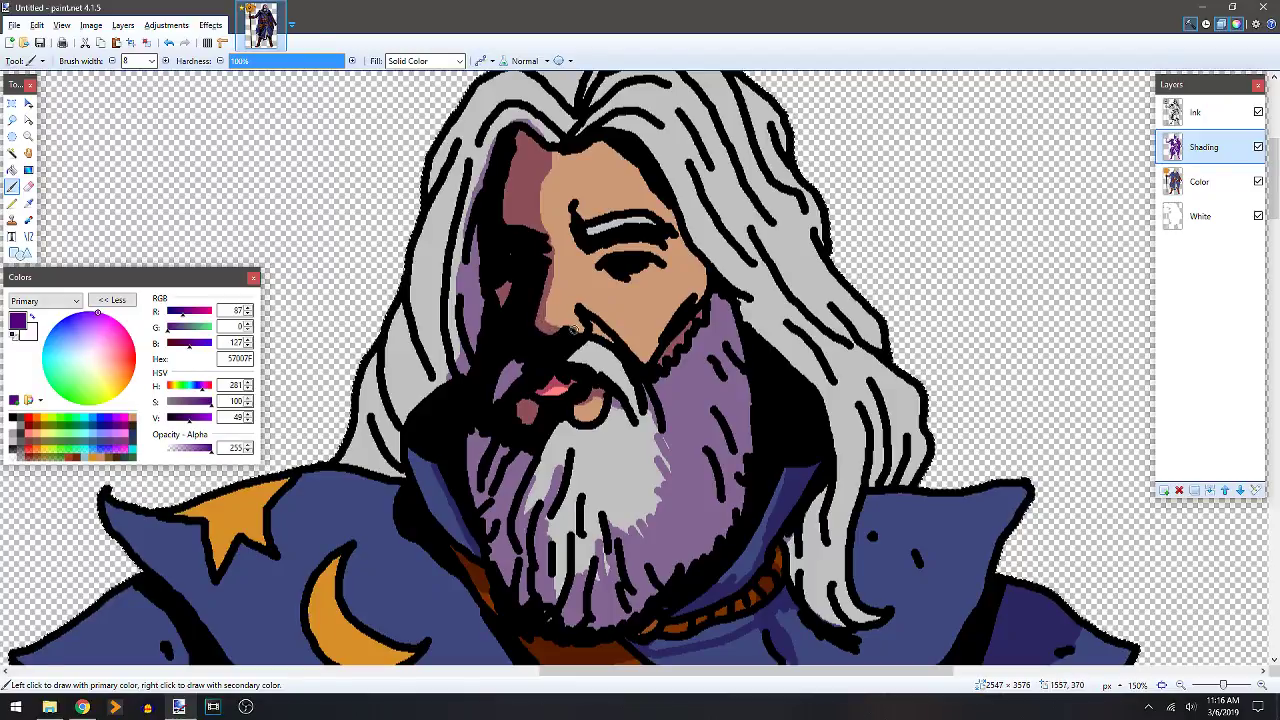
mouse_move(626, 352)
mouse_down()
mouse_move(662, 344)
mouse_move(639, 357)
mouse_move(650, 365)
mouse_move(698, 262)
mouse_move(695, 306)
mouse_move(708, 272)
mouse_move(691, 245)
mouse_move(593, 253)
mouse_move(630, 243)
mouse_move(670, 256)
mouse_up()
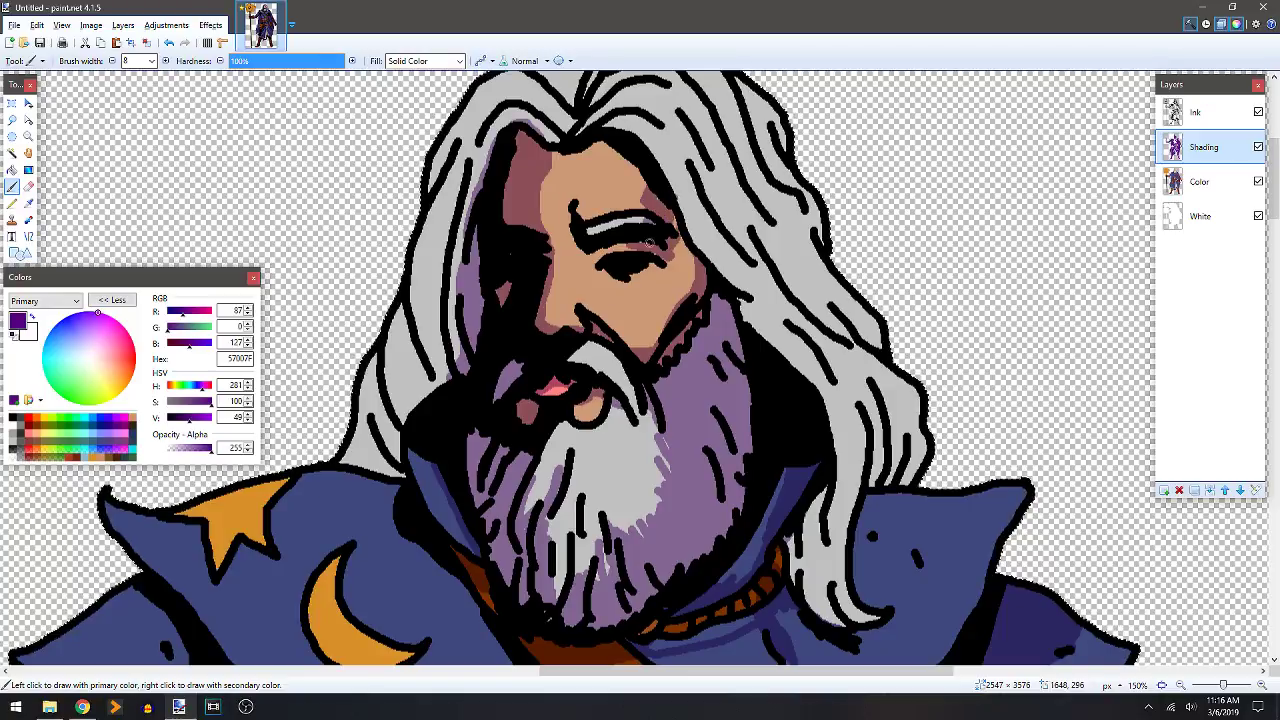
mouse_move(658, 290)
mouse_down()
mouse_move(668, 346)
mouse_move(697, 267)
mouse_move(669, 221)
mouse_up()
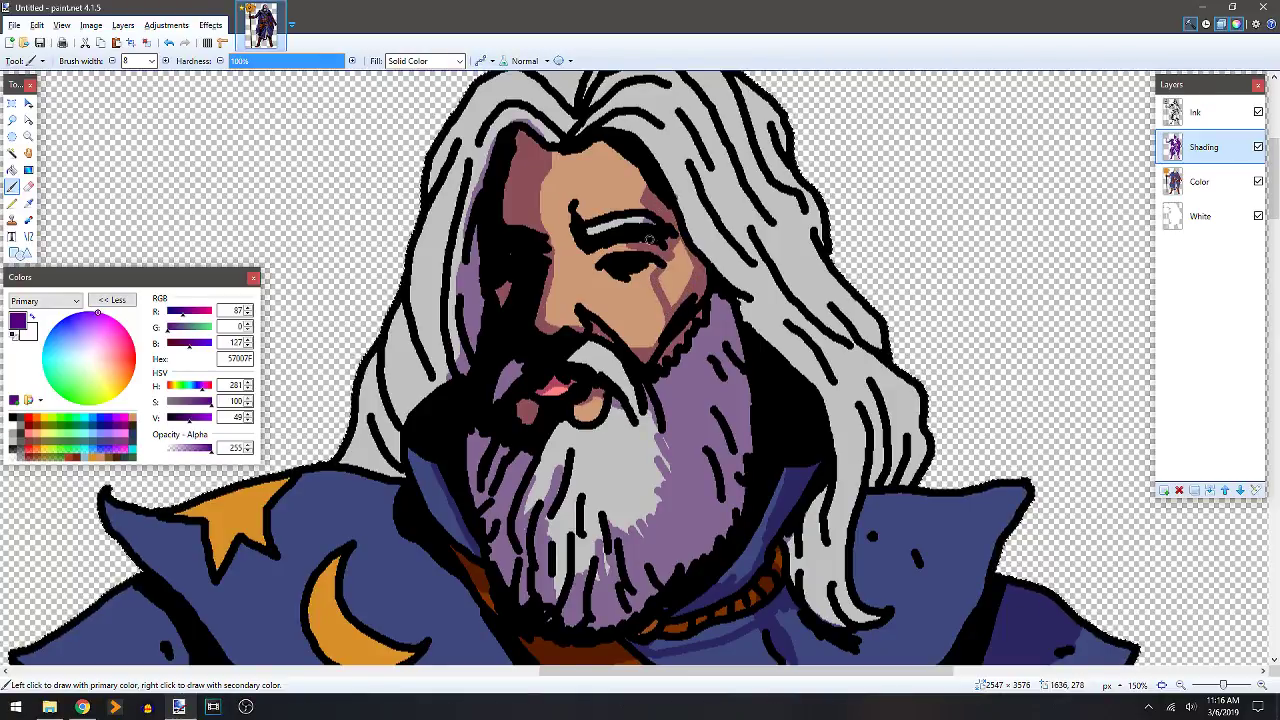
key(f)
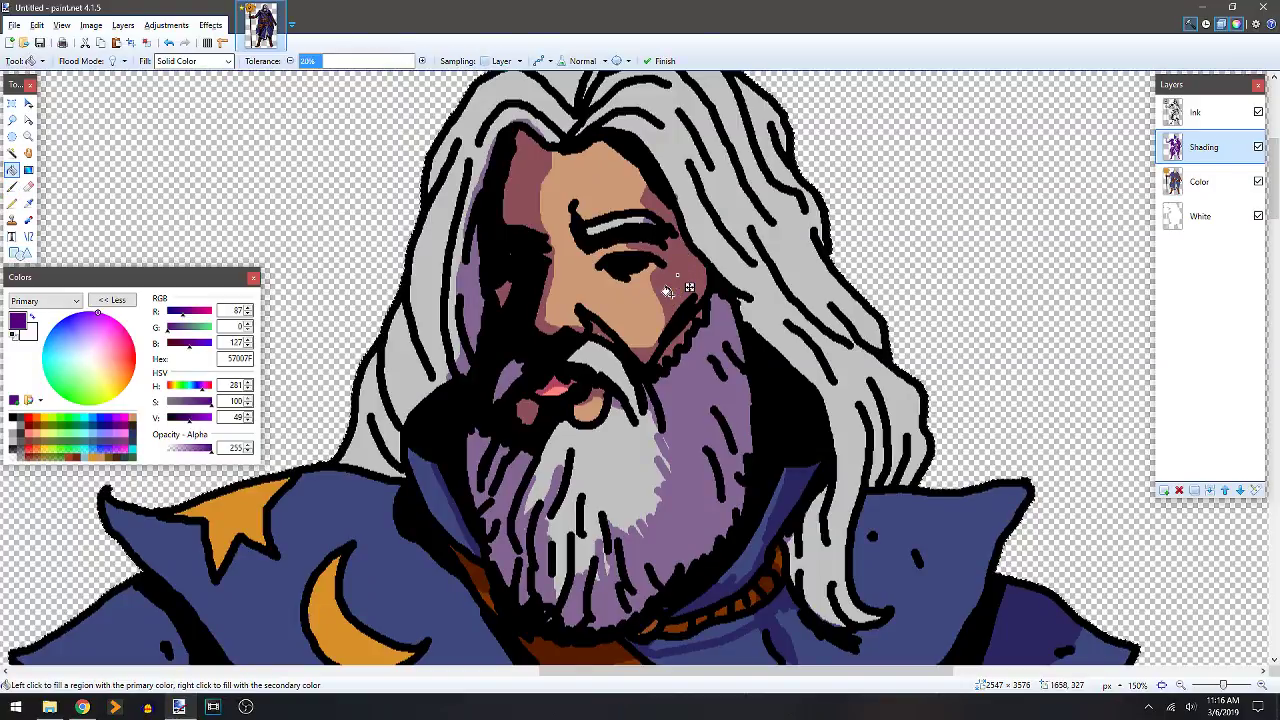
Shade the lower hair strands on the dark side of the face down to the collar.
key(b)
scroll(655, 285, left, 2)
scroll(655, 285, down, 1)
key(e)
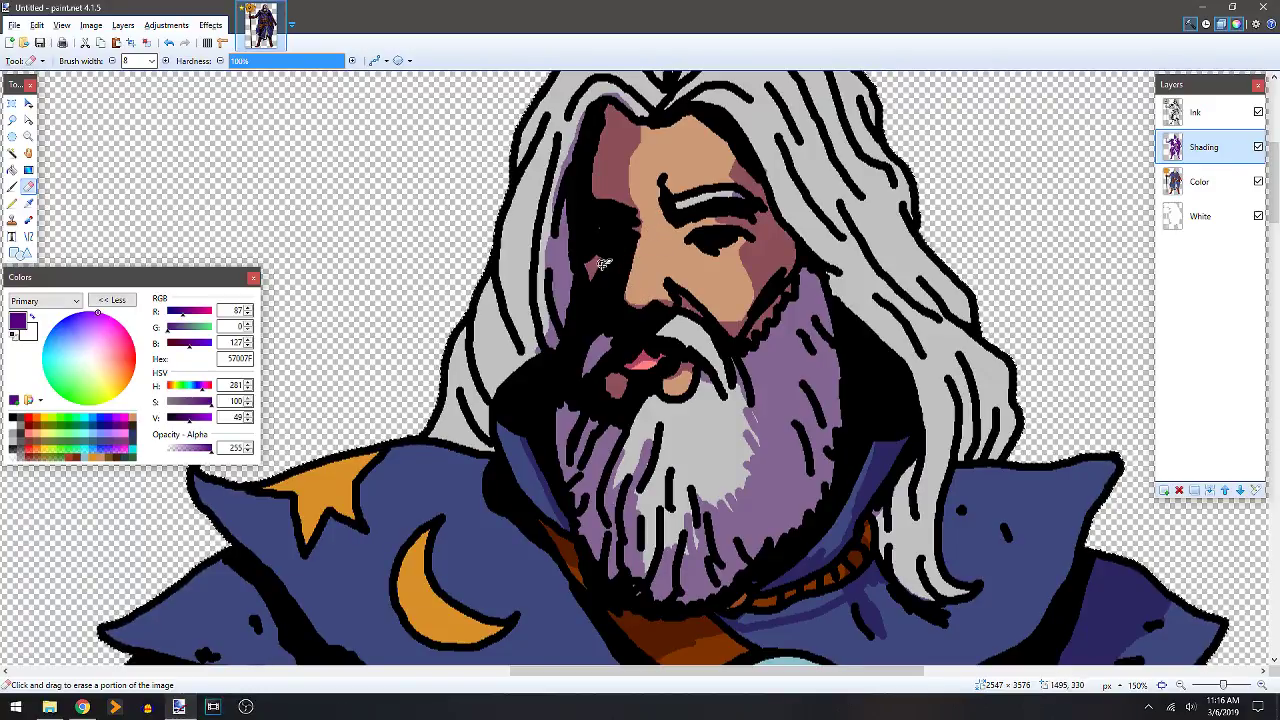
key(b)
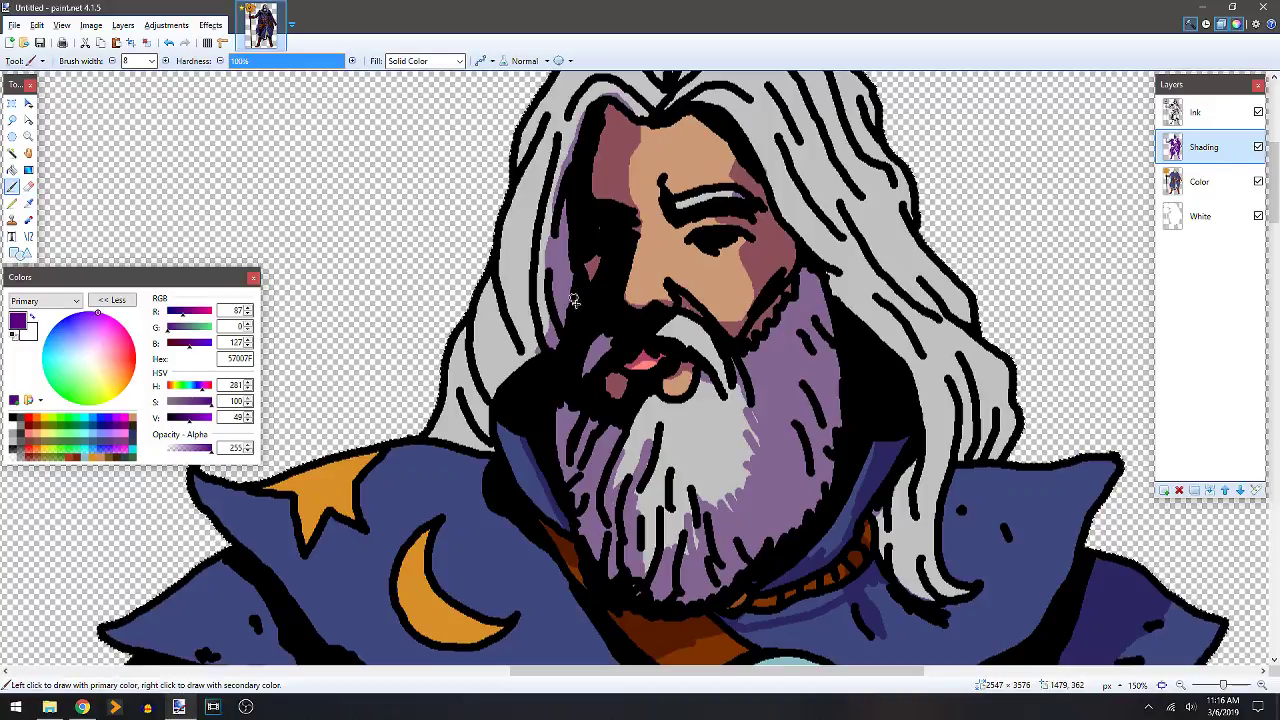
drag(537, 338, 530, 347)
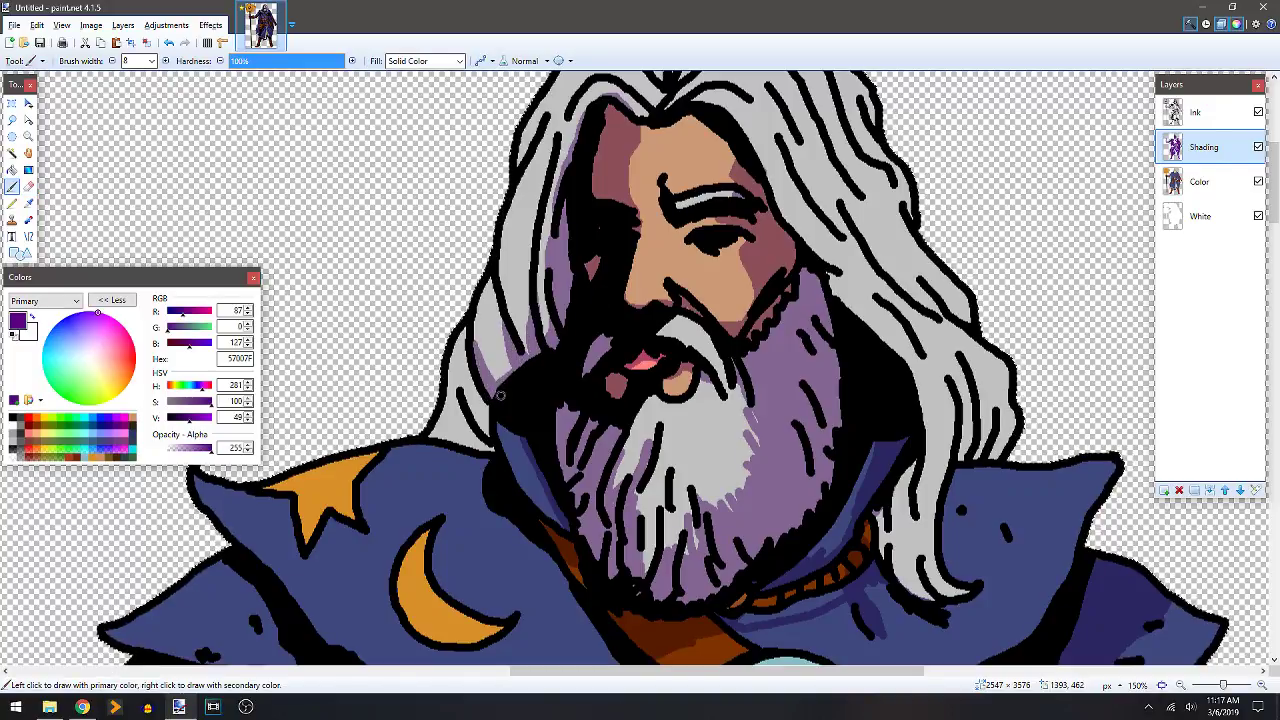
mouse_move(490, 436)
mouse_down()
mouse_move(484, 400)
mouse_move(456, 402)
mouse_move(460, 430)
mouse_up()
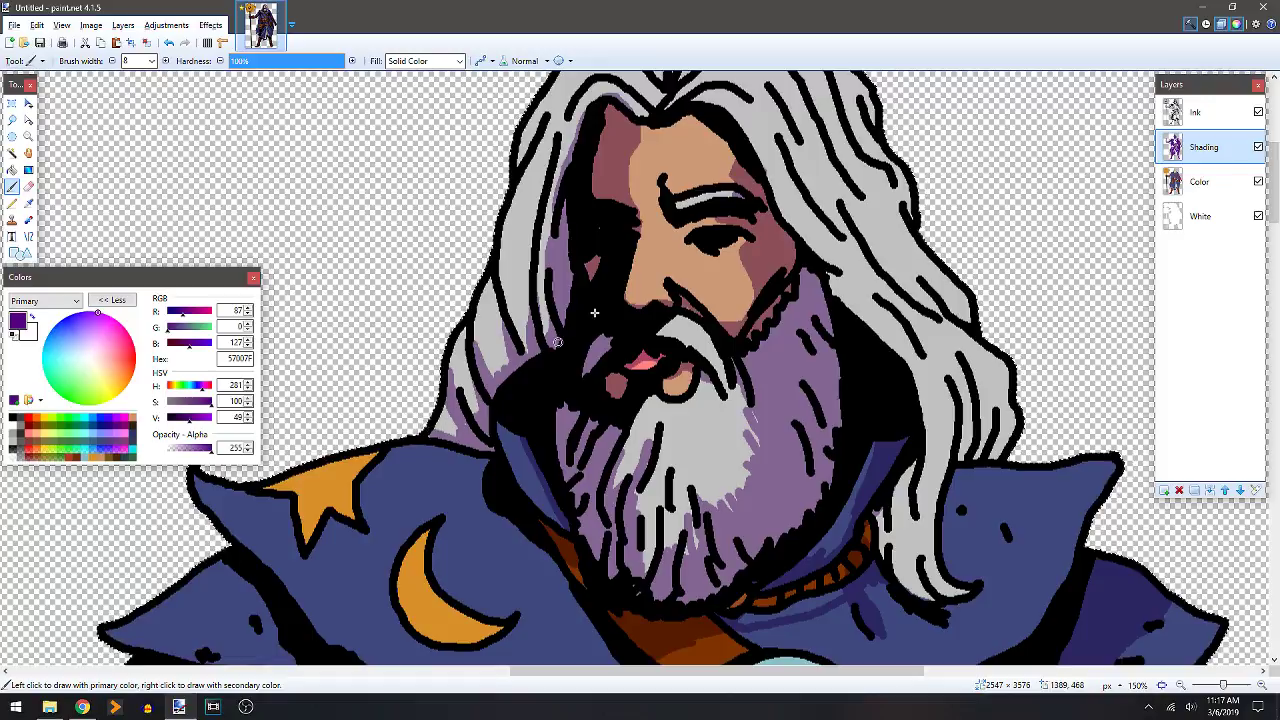
Outline and fill the shadow on the collar between the crescent moon and the beard.
scroll(584, 318, down, 3)
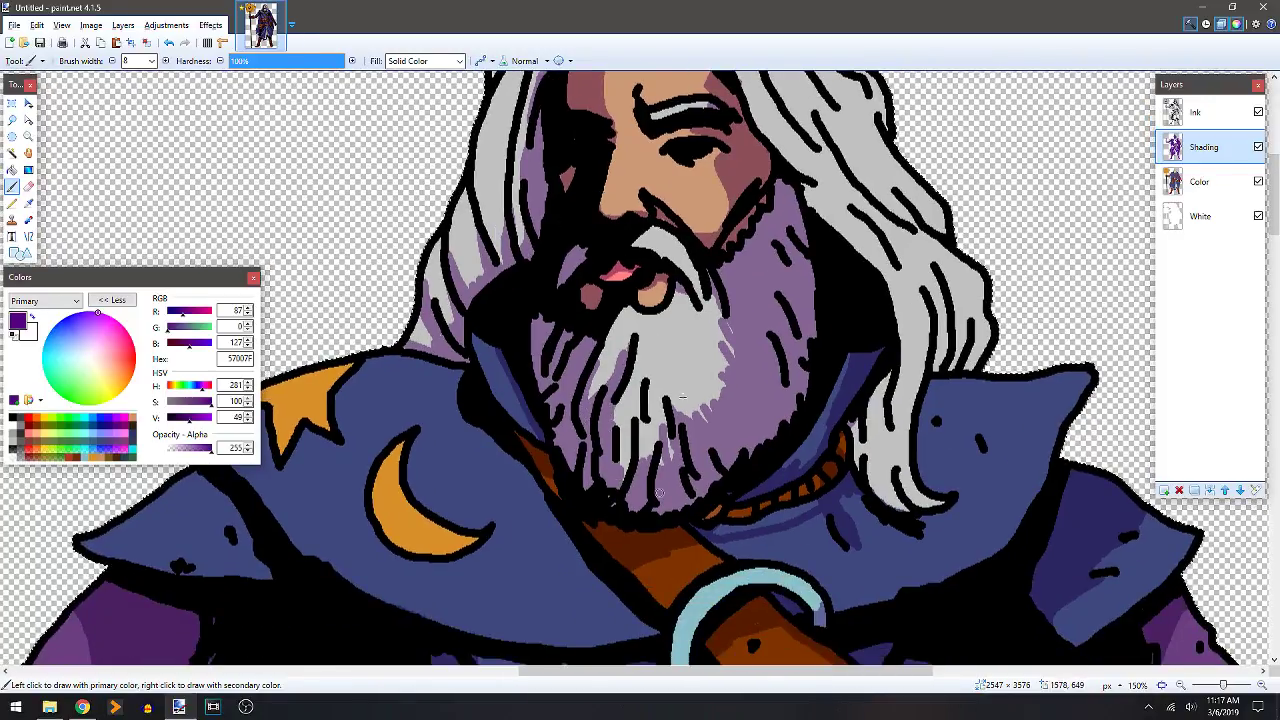
scroll(660, 492, left, 5)
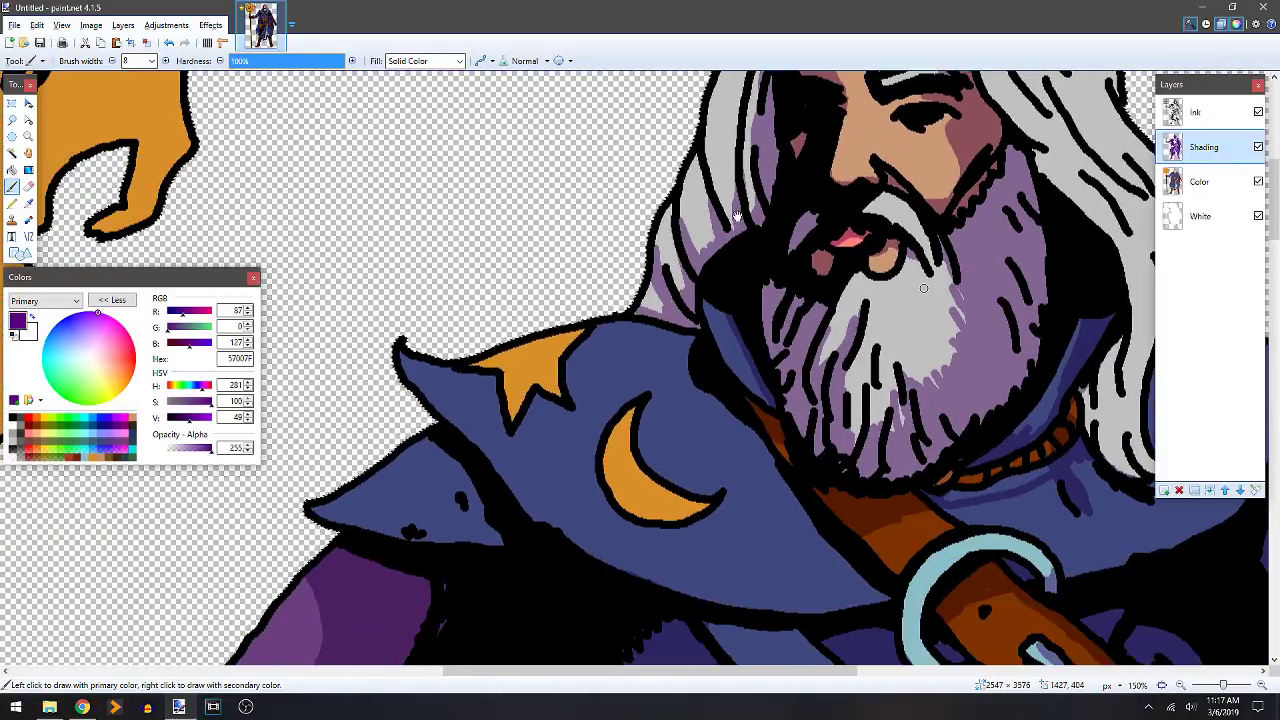
scroll(924, 288, down, 3)
mouse_move(533, 216)
mouse_down()
mouse_move(560, 234)
mouse_move(626, 346)
mouse_move(782, 494)
mouse_up()
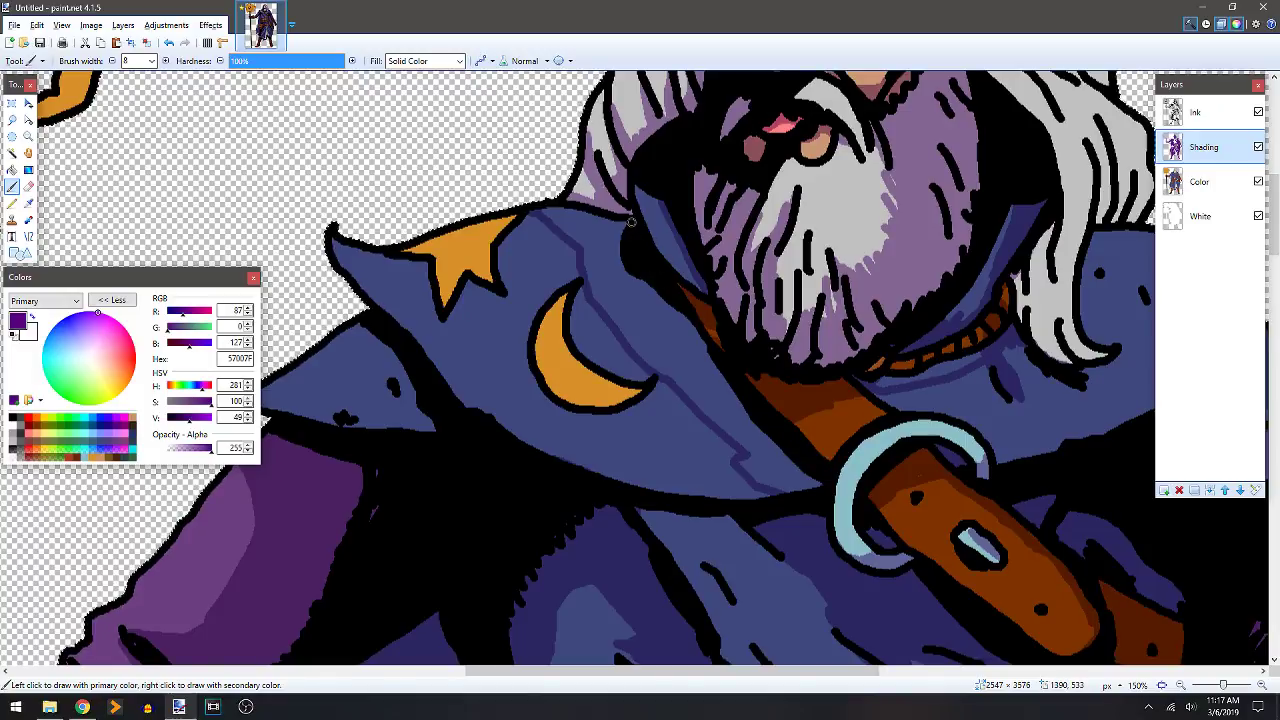
key(f)
click(619, 268)
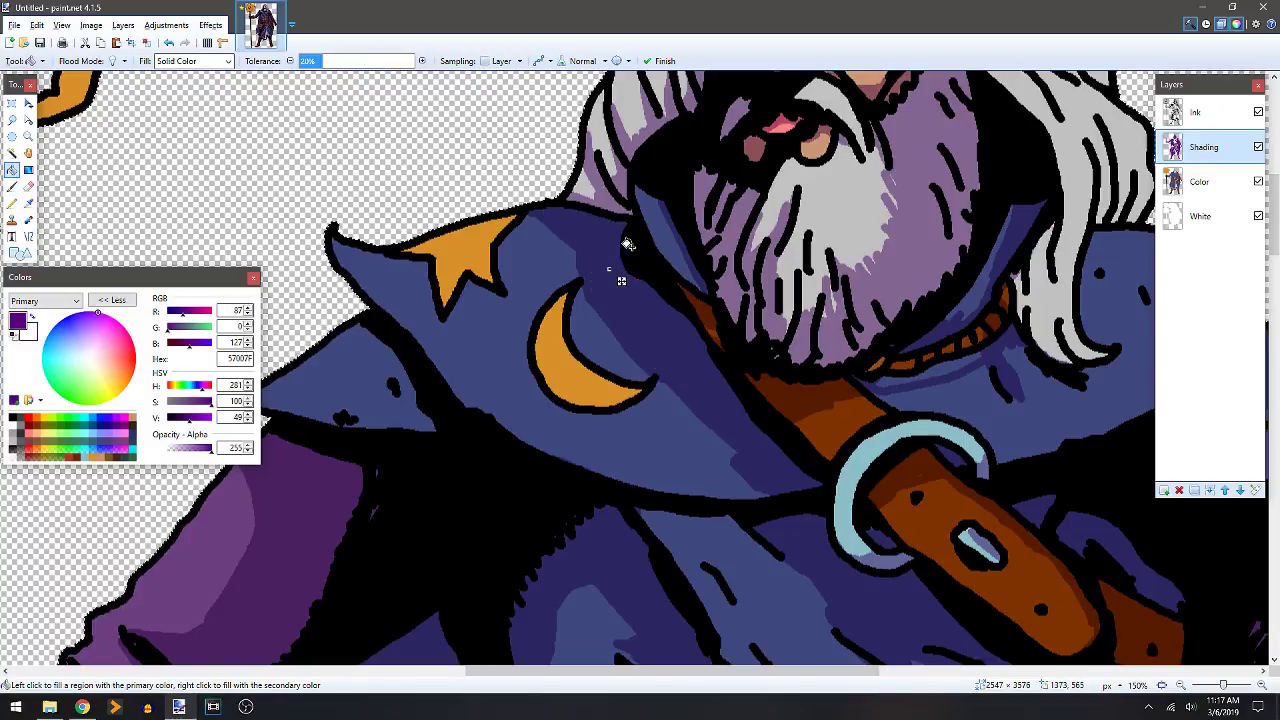
Shade the lower part of the crescent moon and the inner side of the star on the collar.
key(b)
mouse_move(574, 358)
mouse_down()
mouse_move(588, 402)
mouse_move(604, 362)
mouse_move(580, 370)
mouse_move(590, 403)
mouse_up()
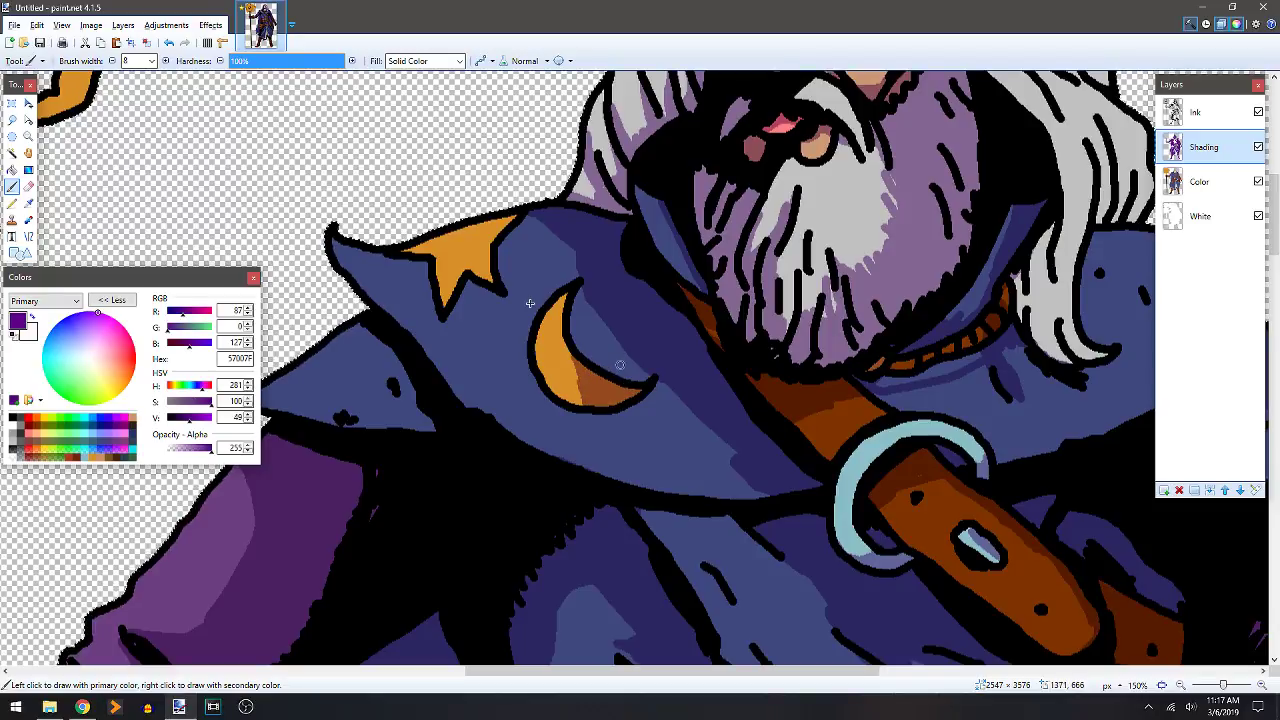
drag(481, 257, 488, 280)
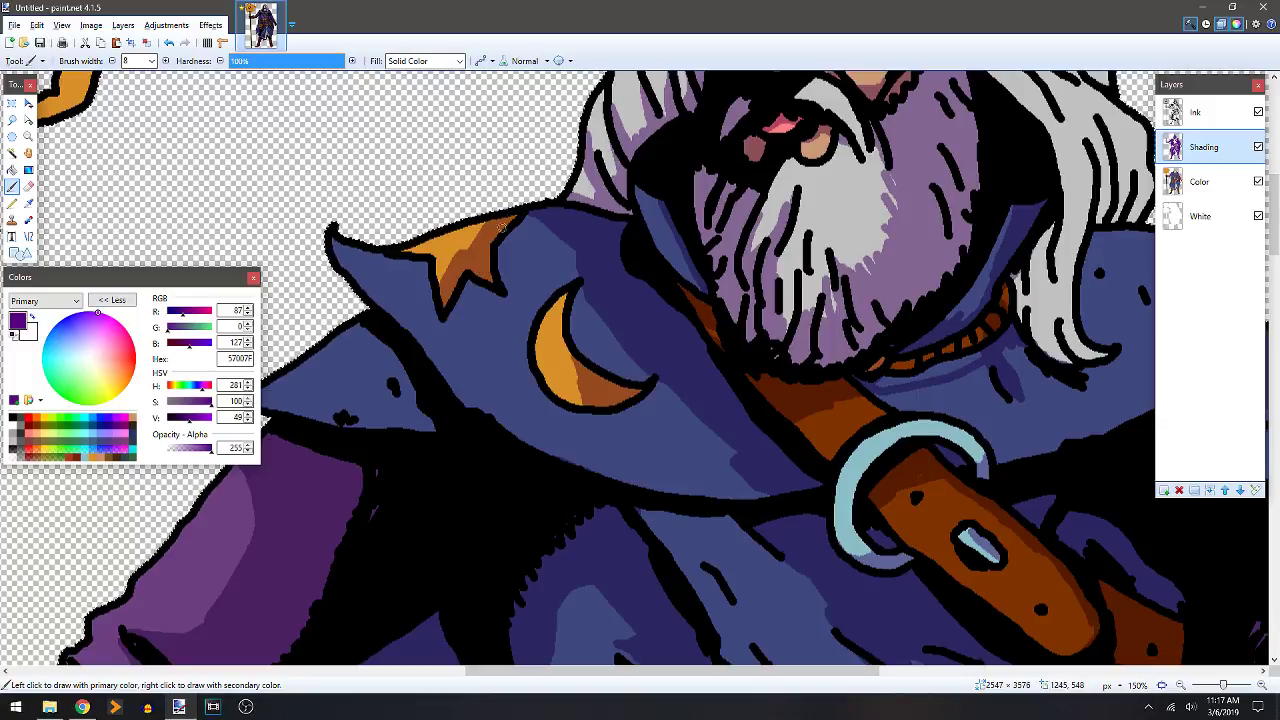
Outline and fill shadows on the robe's chest just below the collar and on the pointed shoulder flap.
drag(674, 251, 681, 256)
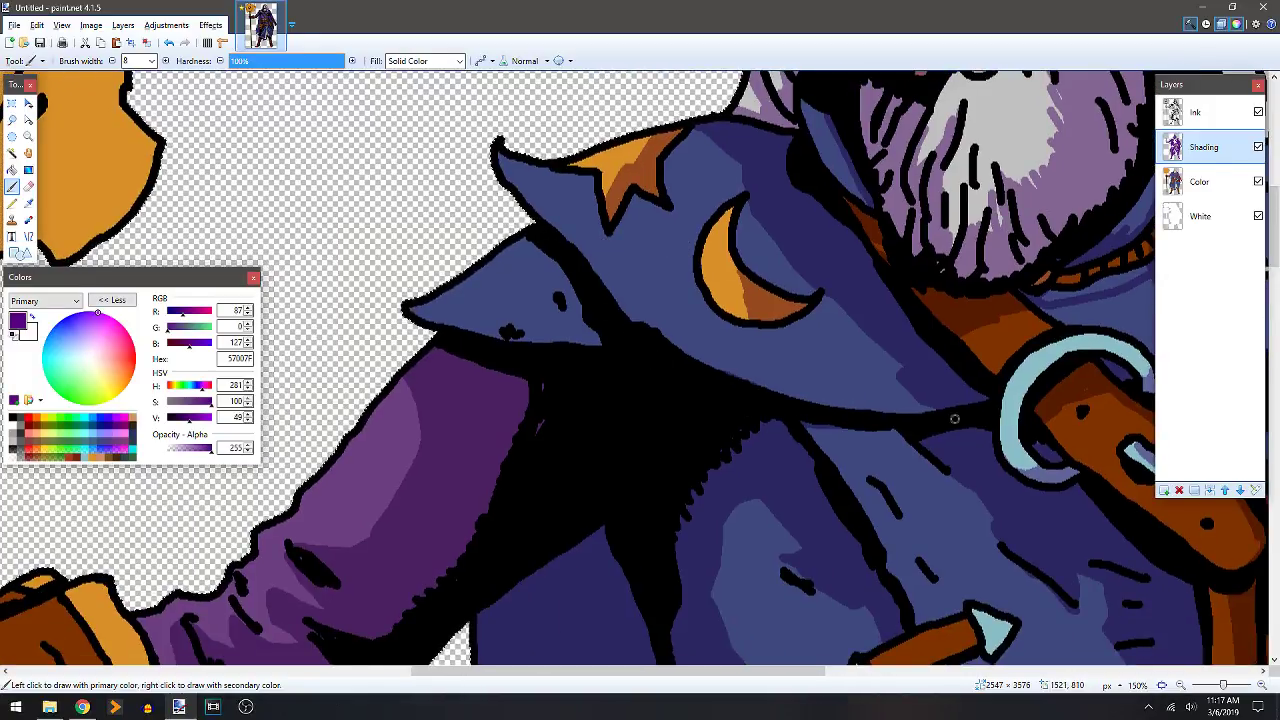
drag(980, 453, 798, 467)
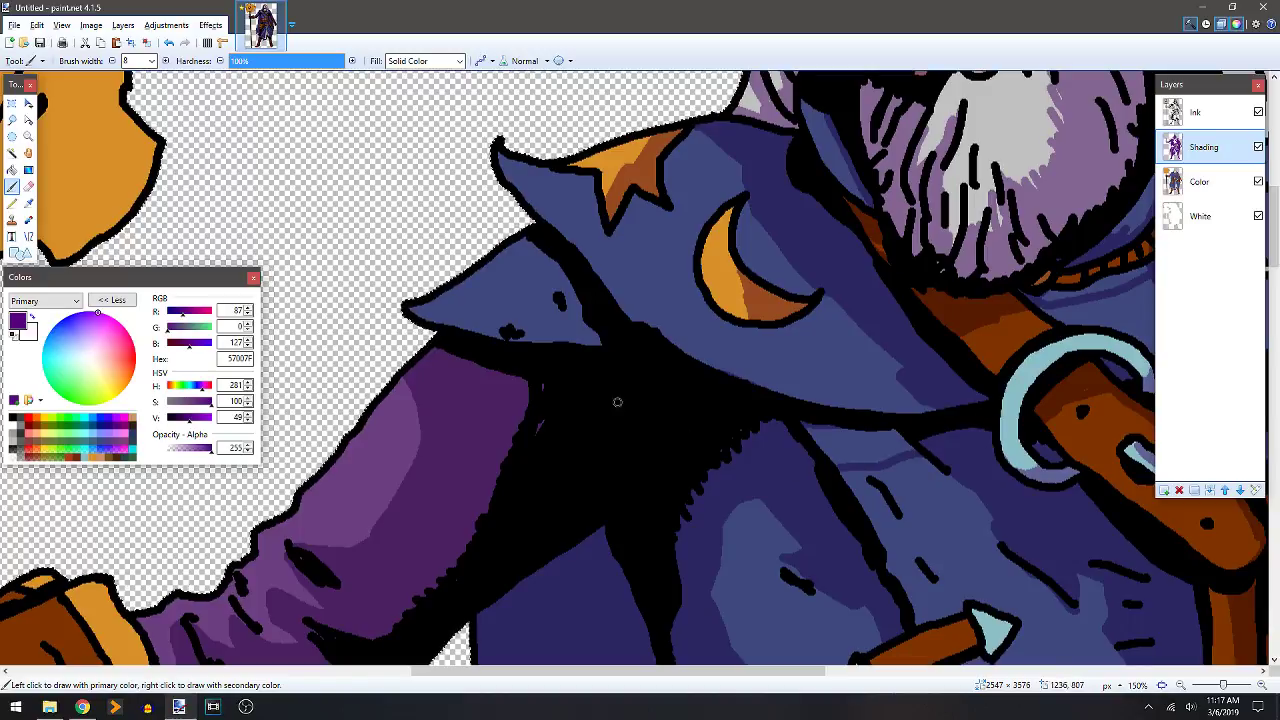
drag(558, 334, 526, 273)
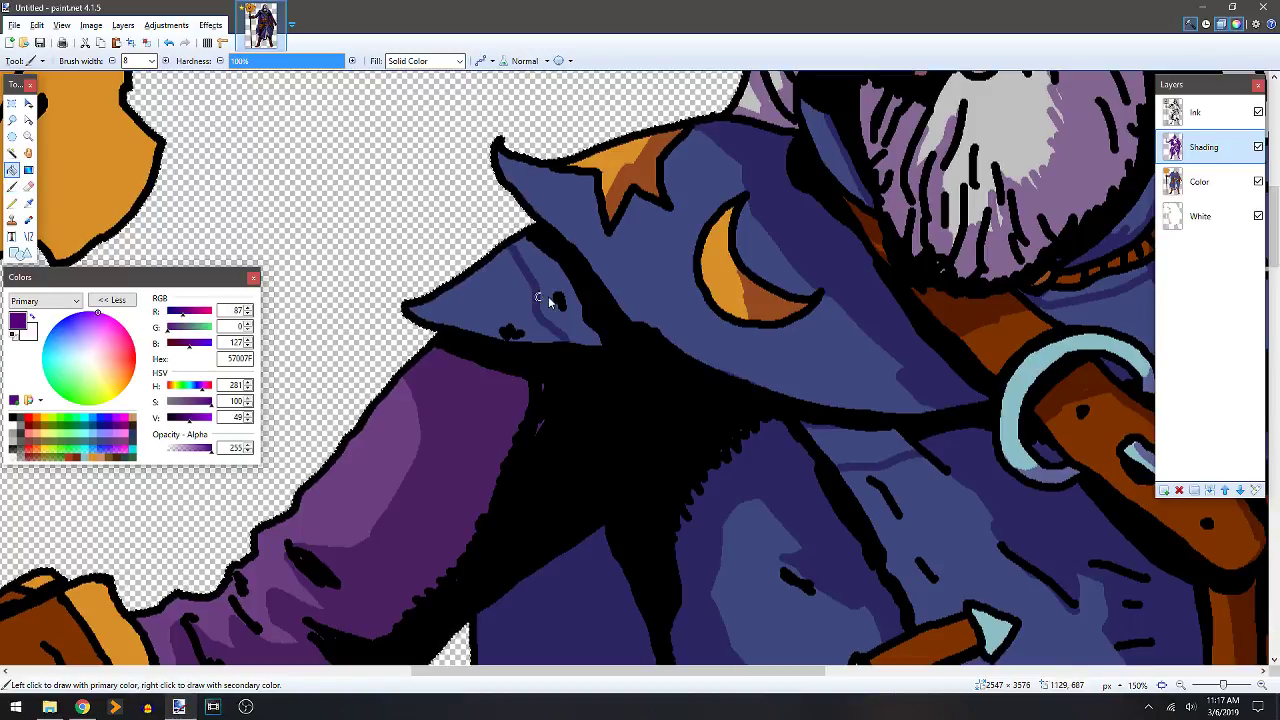
key(f)
click(555, 282)
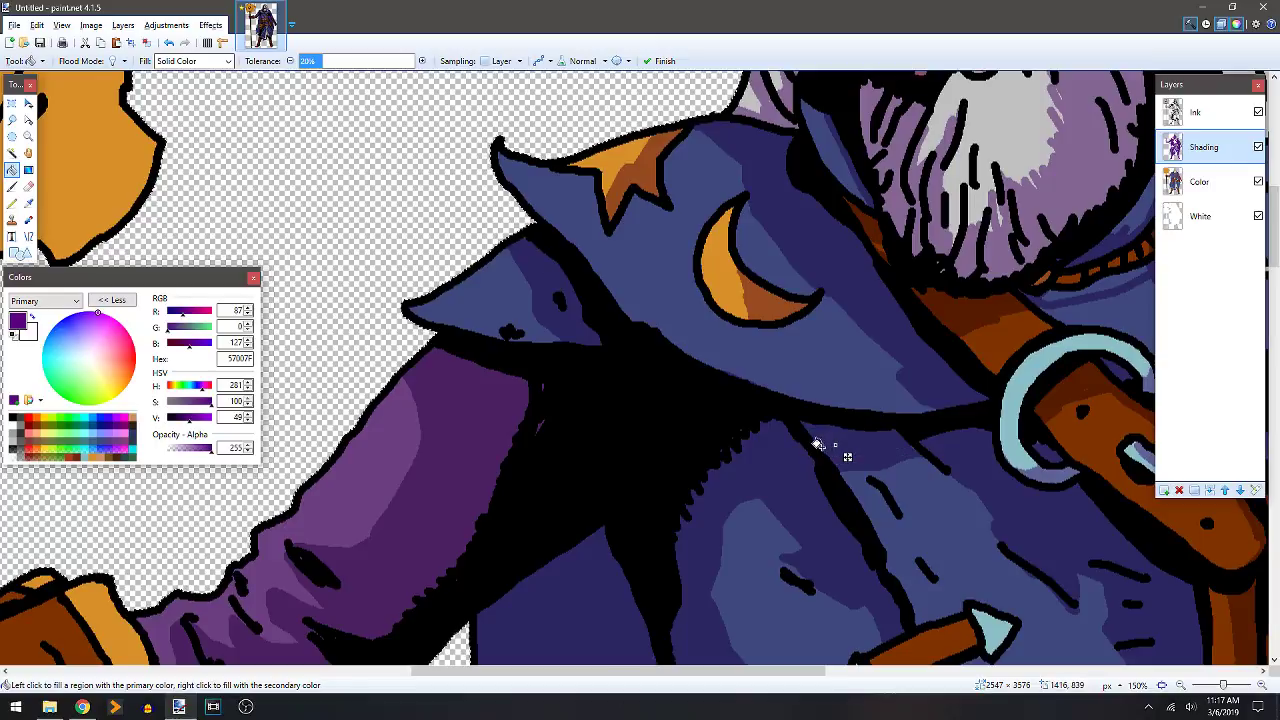
Touch up the shoulder flap's shadow and shade the twisted cord beneath the beard.
key(b)
drag(540, 340, 565, 338)
key(space)
mouse_move(793, 232)
mouse_down()
mouse_move(490, 248)
mouse_move(461, 205)
mouse_move(290, 205)
mouse_up()
mouse_move(615, 354)
mouse_down()
mouse_move(566, 362)
mouse_move(672, 338)
mouse_up()
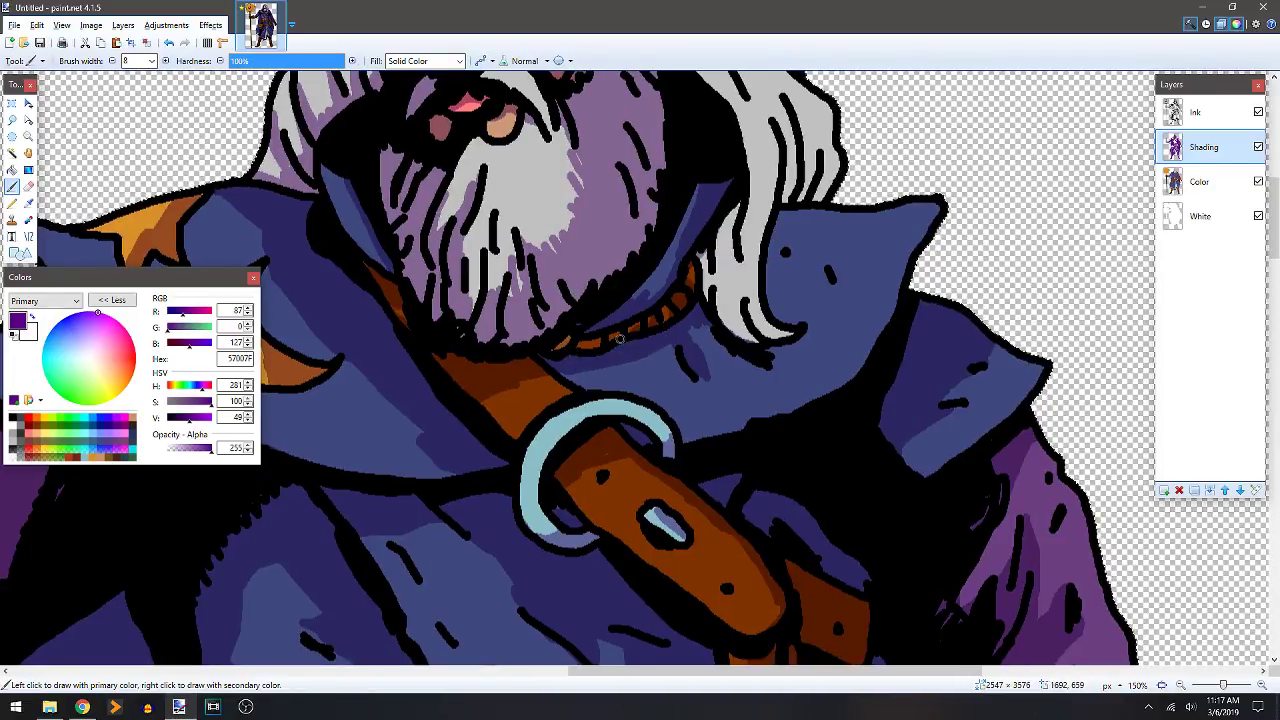
Shade the long lock of hair hanging over the collar, and outline and fill its cast shadow on the collar.
mouse_move(701, 241)
mouse_down()
mouse_move(704, 298)
mouse_move(737, 210)
mouse_move(714, 236)
mouse_move(738, 205)
mouse_move(717, 333)
mouse_move(709, 301)
mouse_move(775, 355)
mouse_up()
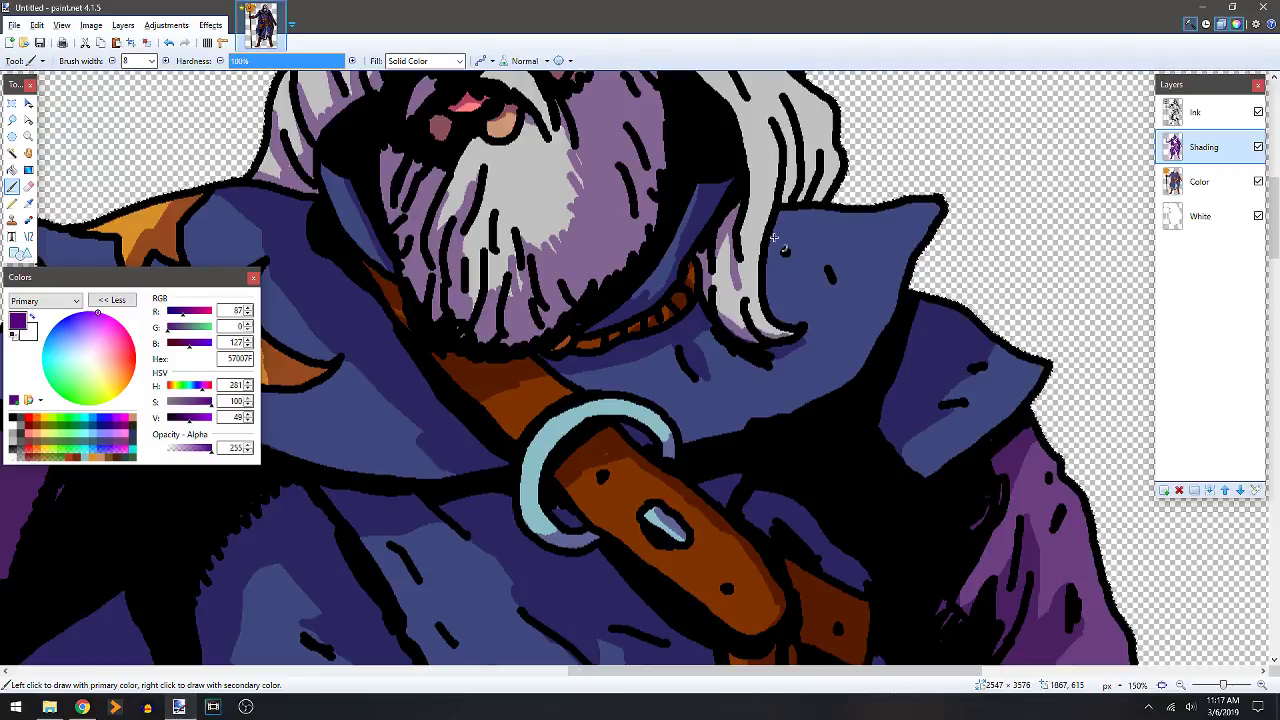
mouse_move(854, 234)
mouse_down()
mouse_move(870, 265)
mouse_move(832, 323)
mouse_move(778, 356)
mouse_up()
mouse_move(767, 302)
mouse_down()
mouse_move(775, 150)
mouse_move(841, 92)
mouse_up()
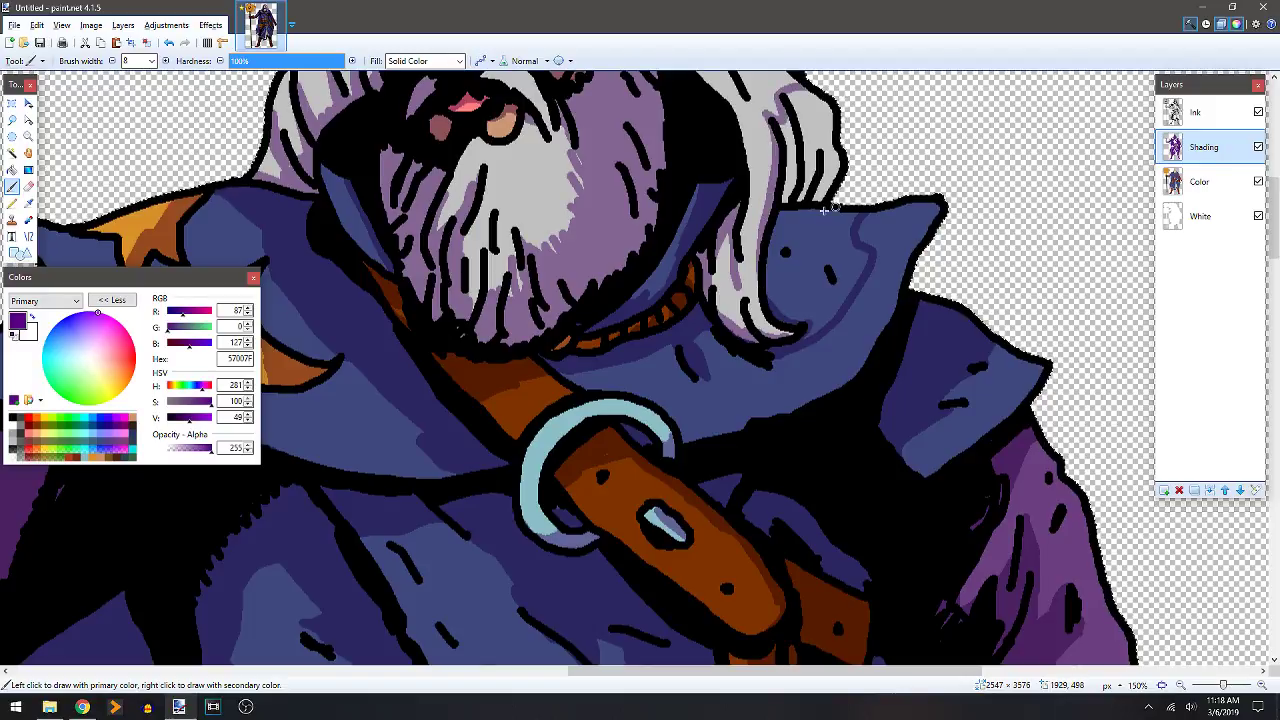
key(f)
mouse_move(900, 126)
mouse_down()
mouse_move(711, 380)
mouse_move(629, 448)
mouse_up()
Outline and fill shadows along the outer strands of hair on the staff-free side of the head.
key(b)
drag(590, 270, 758, 261)
mouse_move(542, 204)
mouse_down()
mouse_move(577, 252)
mouse_move(548, 242)
mouse_up()
drag(494, 183, 516, 226)
drag(579, 322, 655, 412)
mouse_move(543, 246)
mouse_down()
mouse_move(658, 341)
mouse_move(604, 213)
mouse_move(539, 158)
mouse_up()
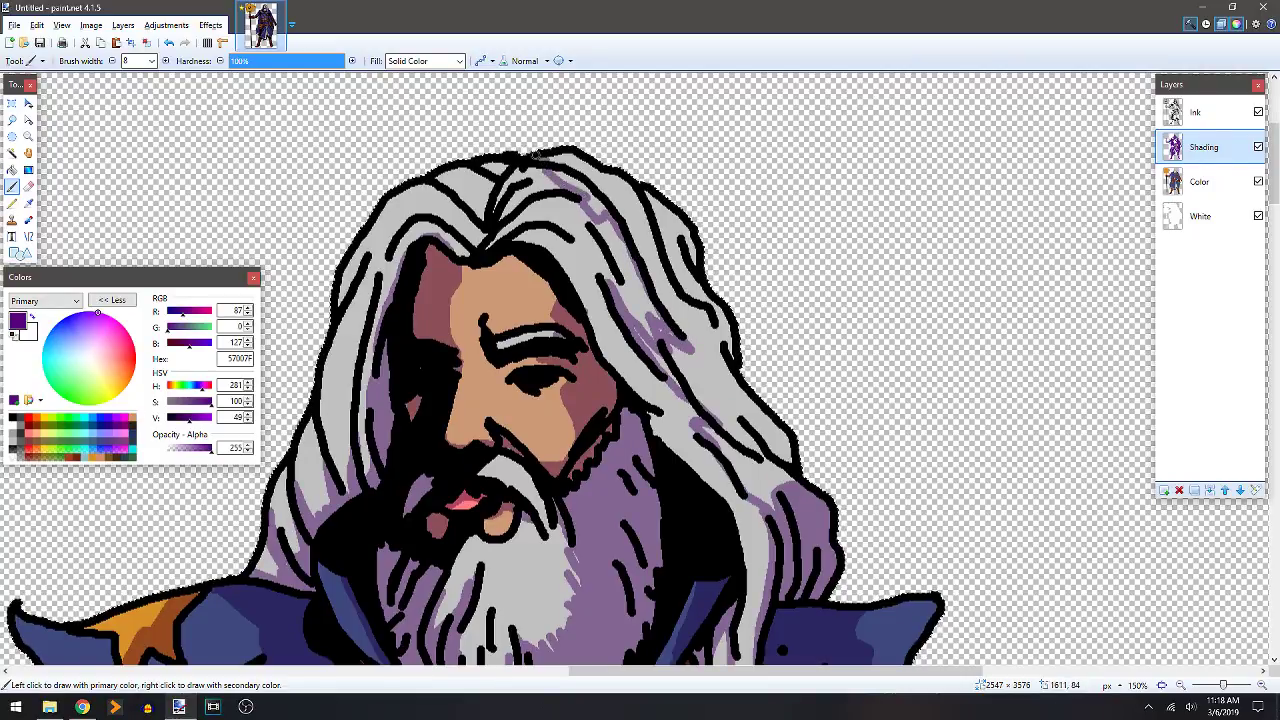
key(f)
click(668, 372)
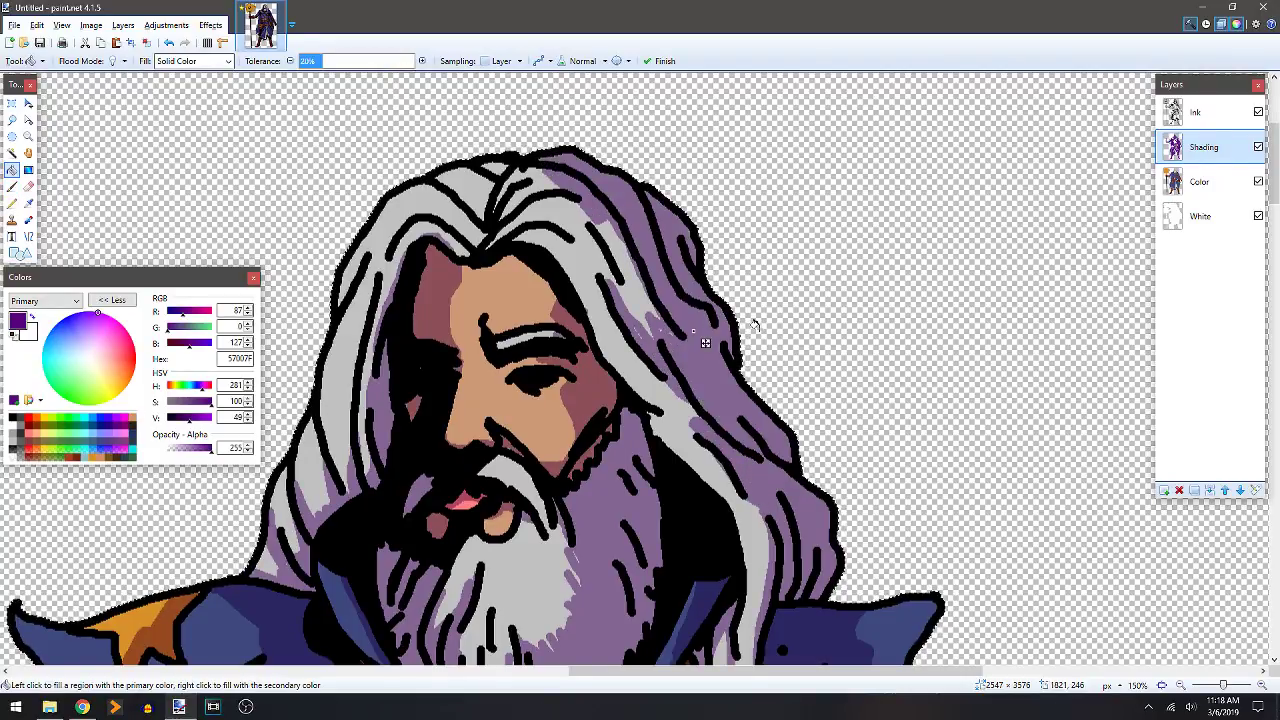
key(b)
key(ctrl+z)
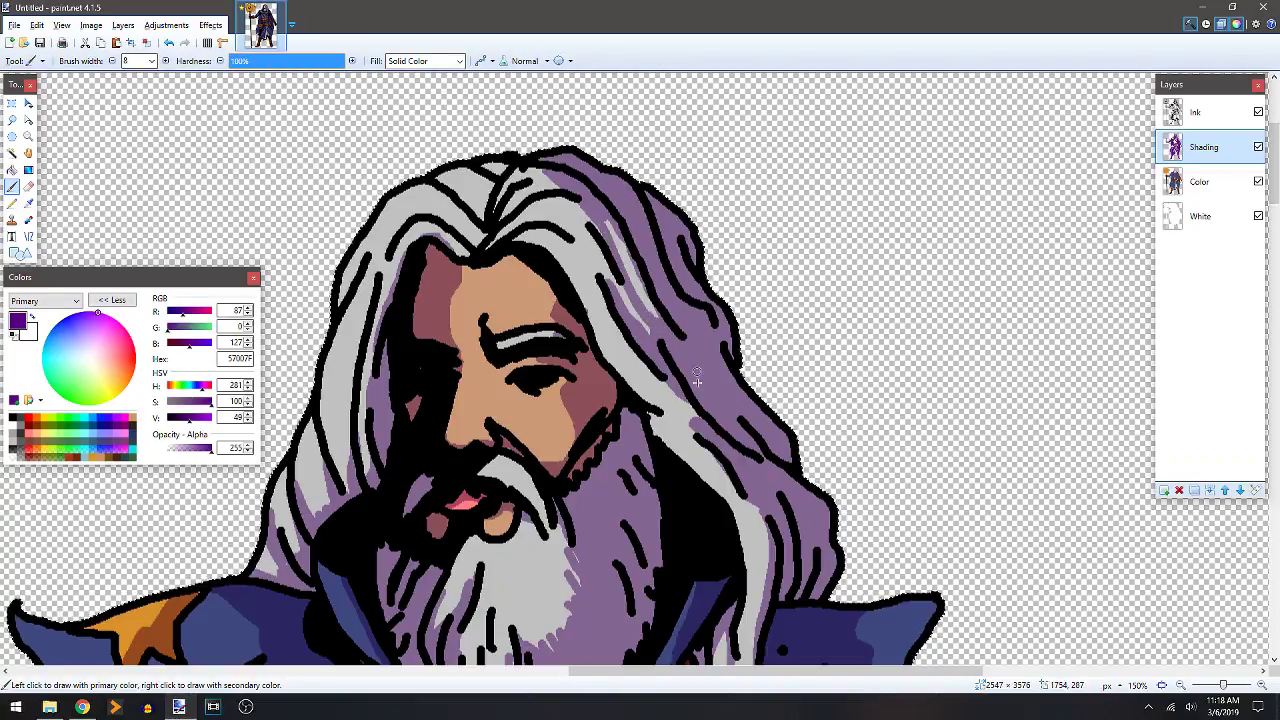
Shade the hair around the parting and on the staff side, and add a trimmed shadow to the side of the nose.
scroll(793, 361, left, 2)
drag(745, 378, 795, 428)
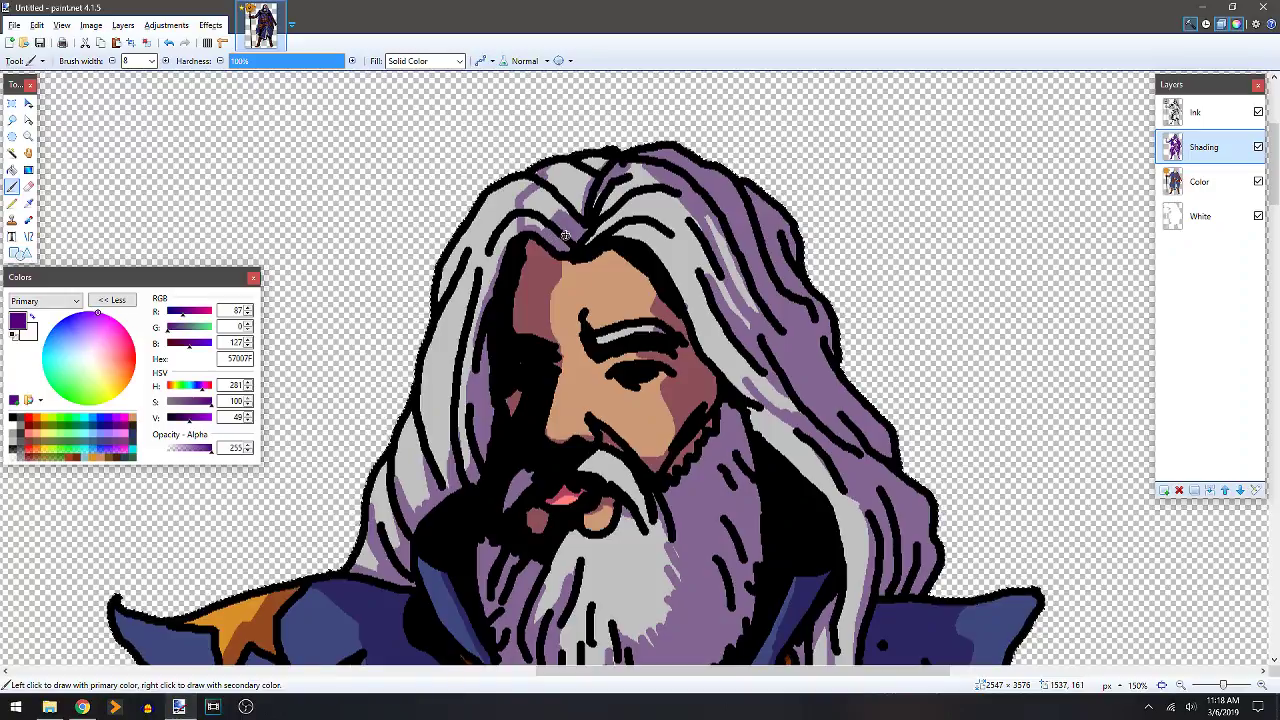
key(f)
key(b)
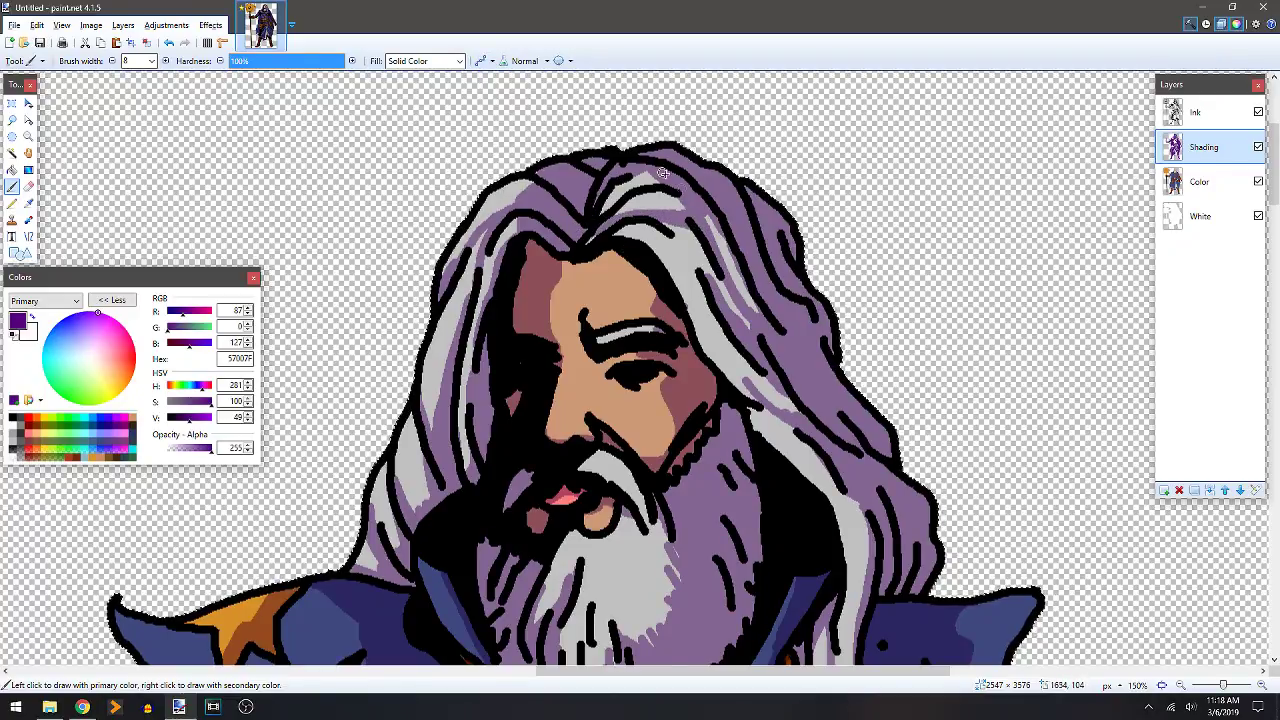
scroll(690, 240, down, 4)
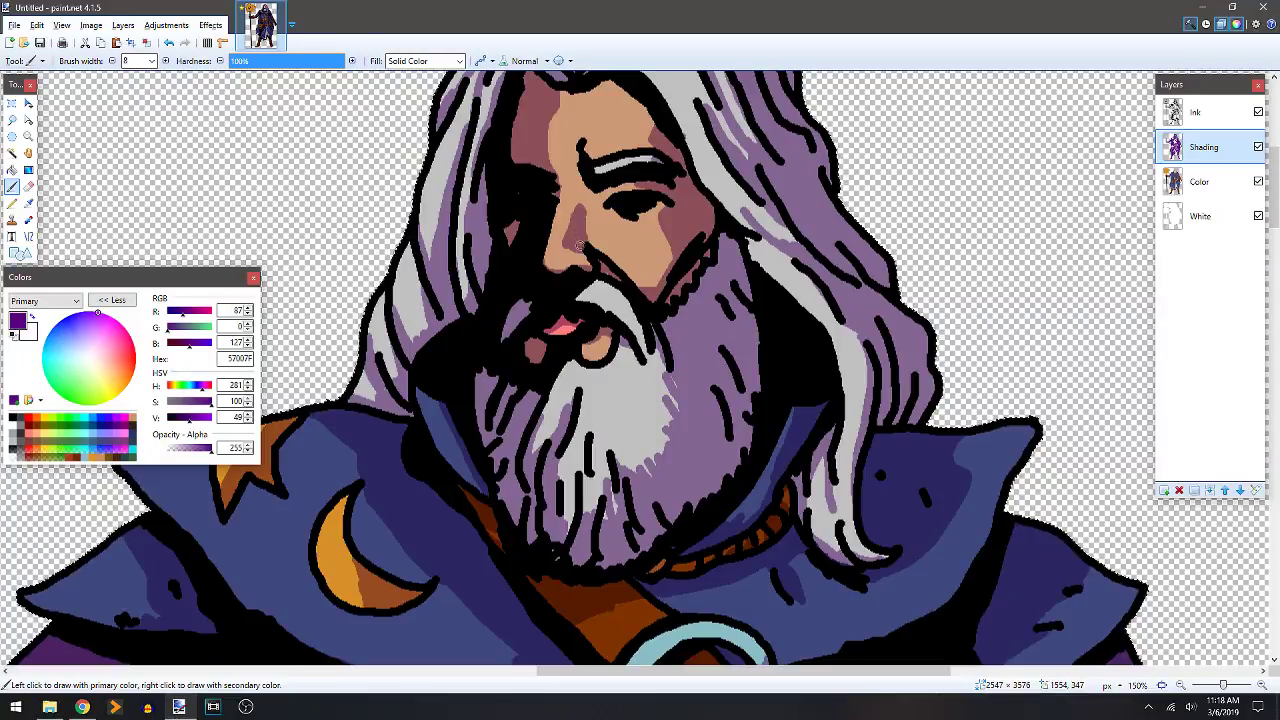
key(e)
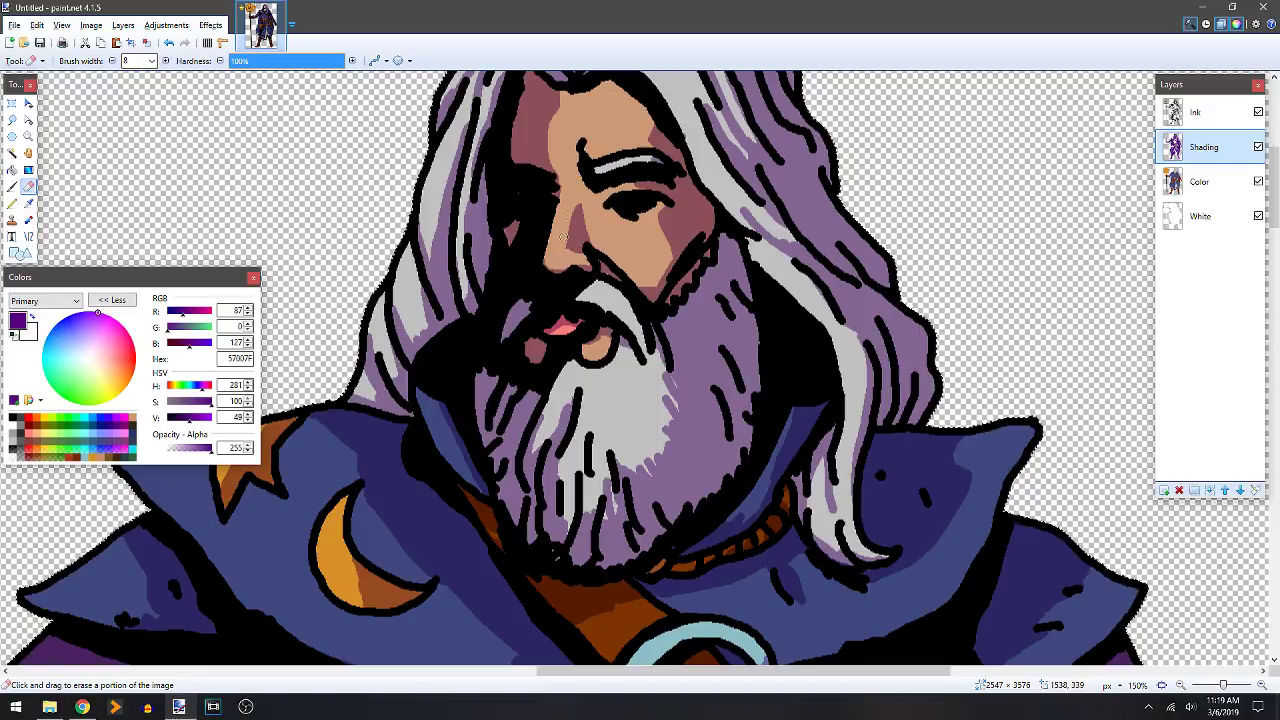
Shade the pointed metal tips of both chest clasps, plus the lower clasp's strap and its cast shadow on the robe.
scroll(541, 177, down, 2)
scroll(541, 177, left, 3)
scroll(600, 230, up, 1)
scroll(689, 298, down, 2)
key(b)
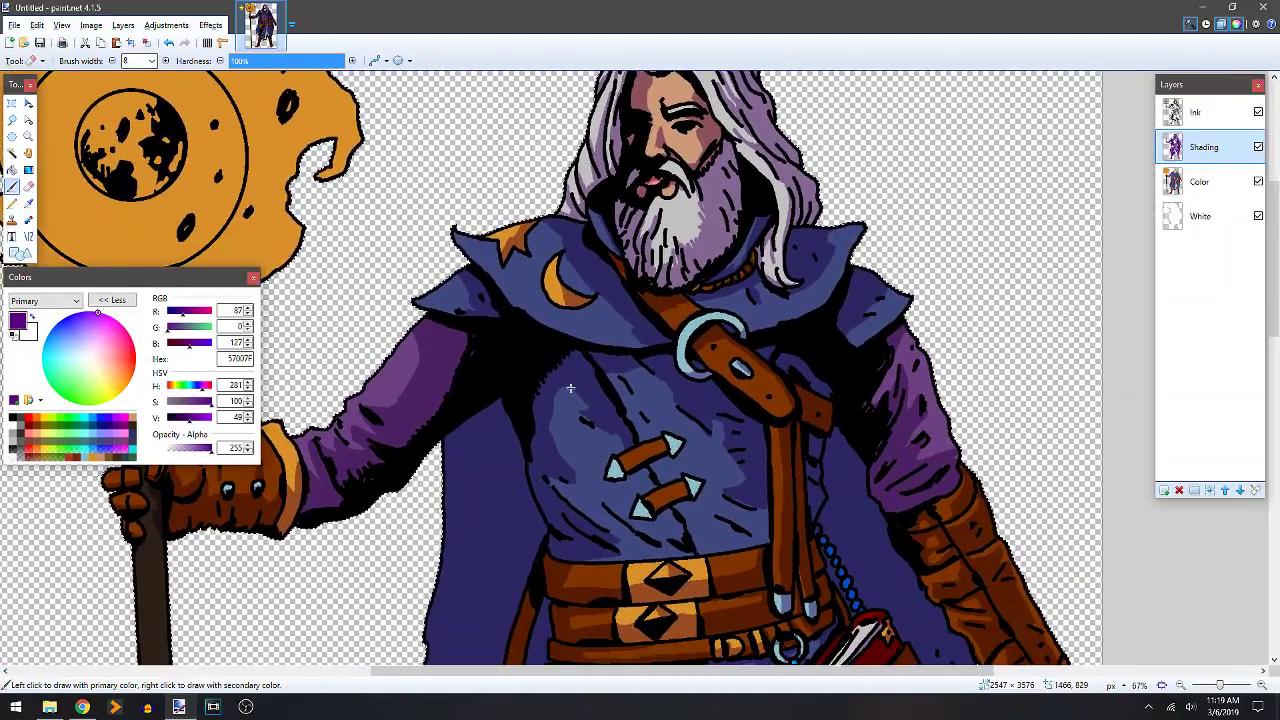
scroll(689, 298, up, 4)
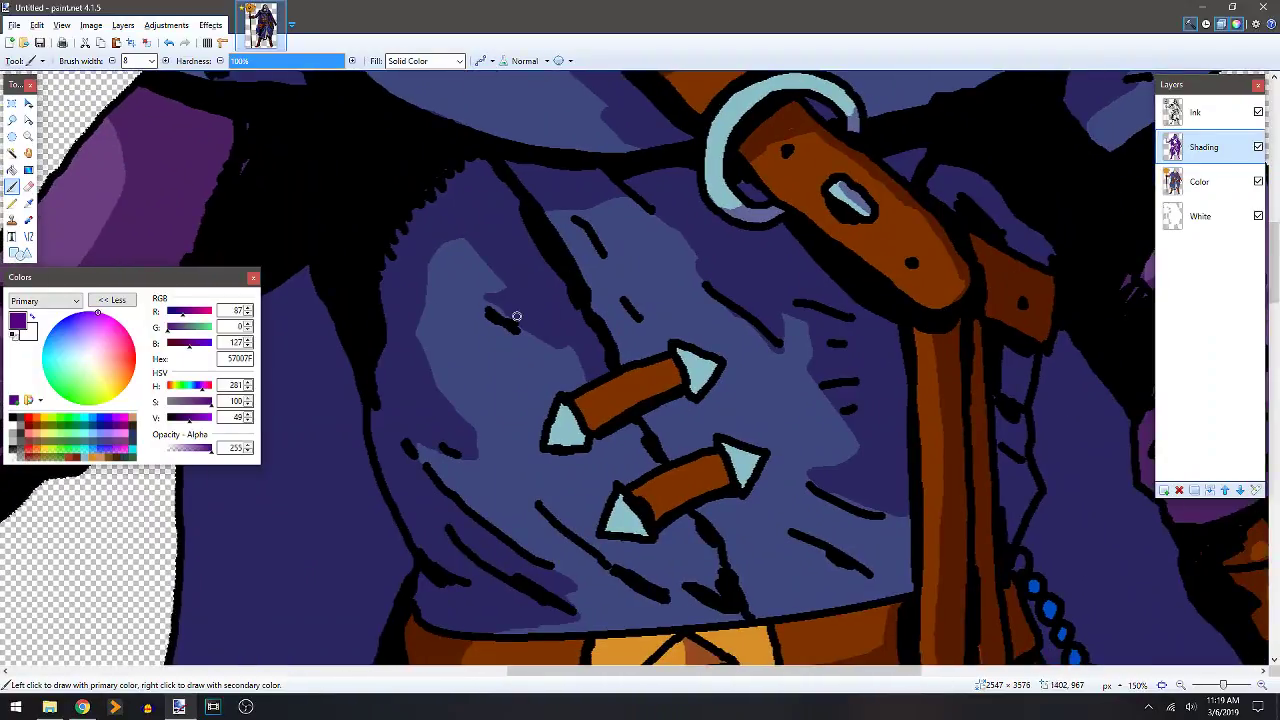
drag(566, 410, 572, 442)
drag(686, 353, 717, 369)
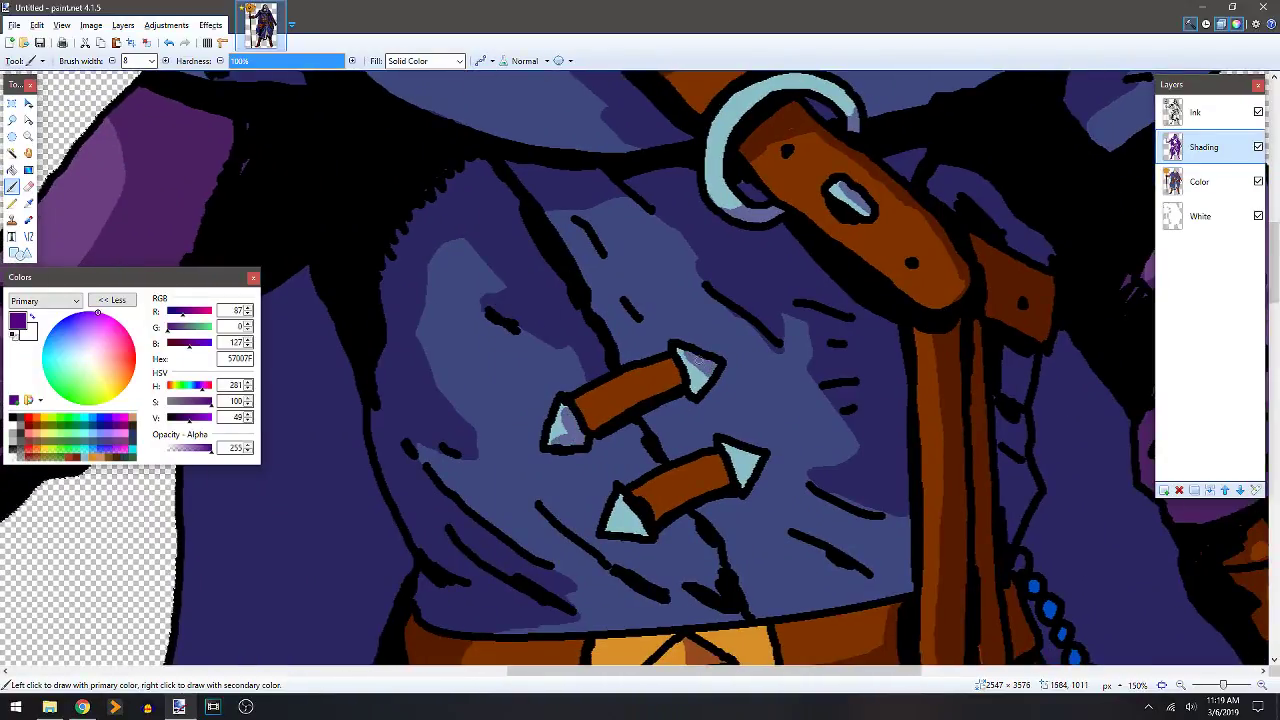
mouse_move(735, 450)
mouse_down()
mouse_move(743, 491)
mouse_move(760, 456)
mouse_move(740, 507)
mouse_move(665, 545)
mouse_move(601, 533)
mouse_move(732, 473)
mouse_up()
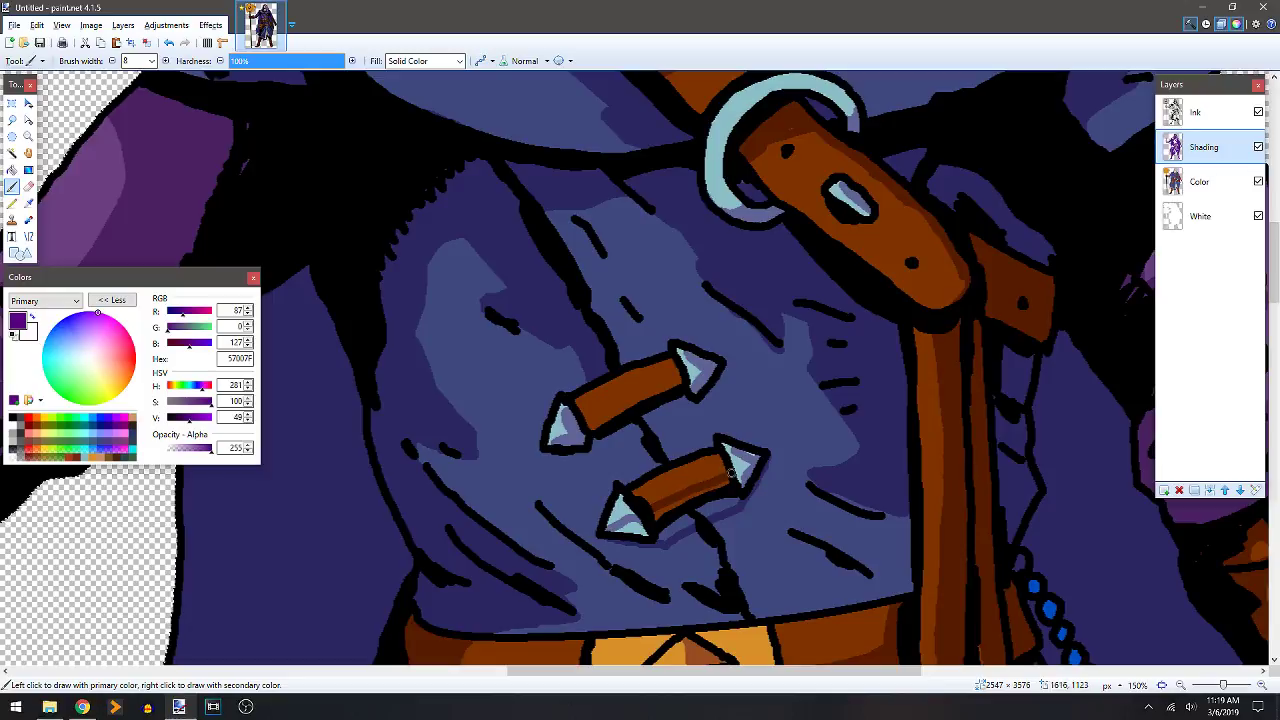
key(ctrl+z)
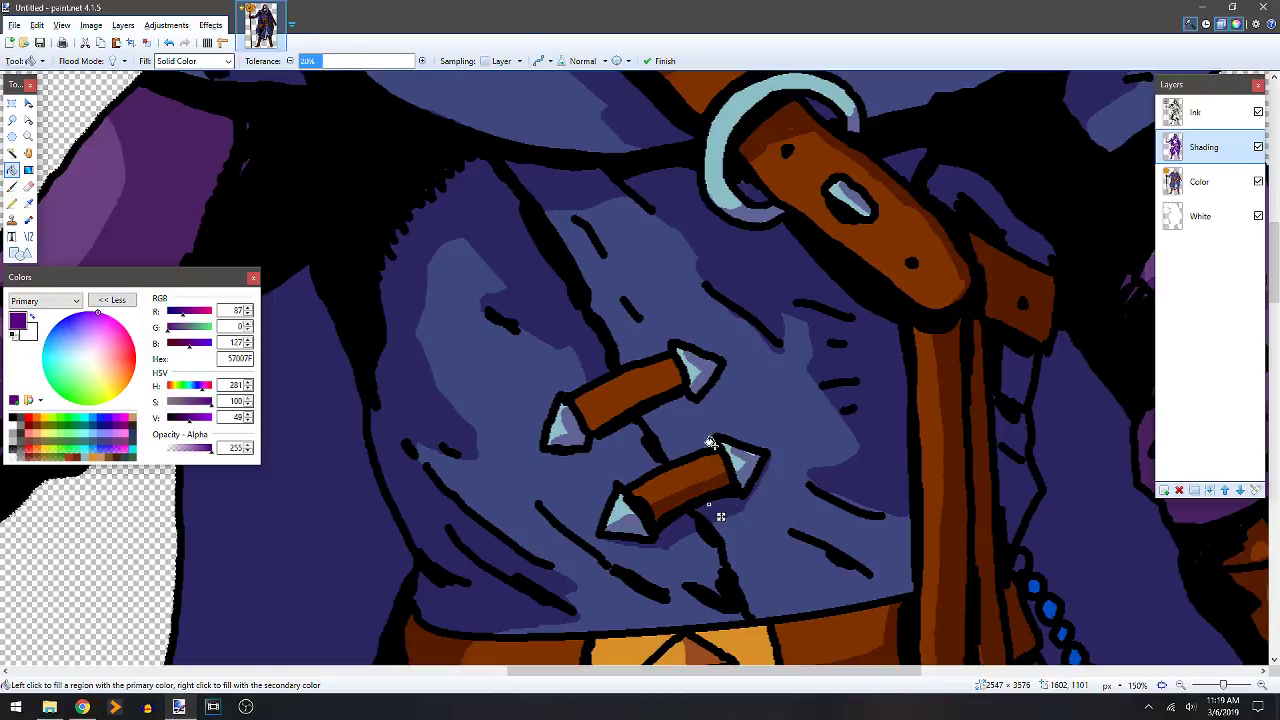
Shade the upper clasp's strap, fill its cast shadow, and add shadow along the robe's seam below the lower clasp.
mouse_move(590, 422)
mouse_down()
mouse_move(683, 377)
mouse_move(701, 395)
mouse_move(642, 435)
mouse_move(583, 452)
mouse_up()
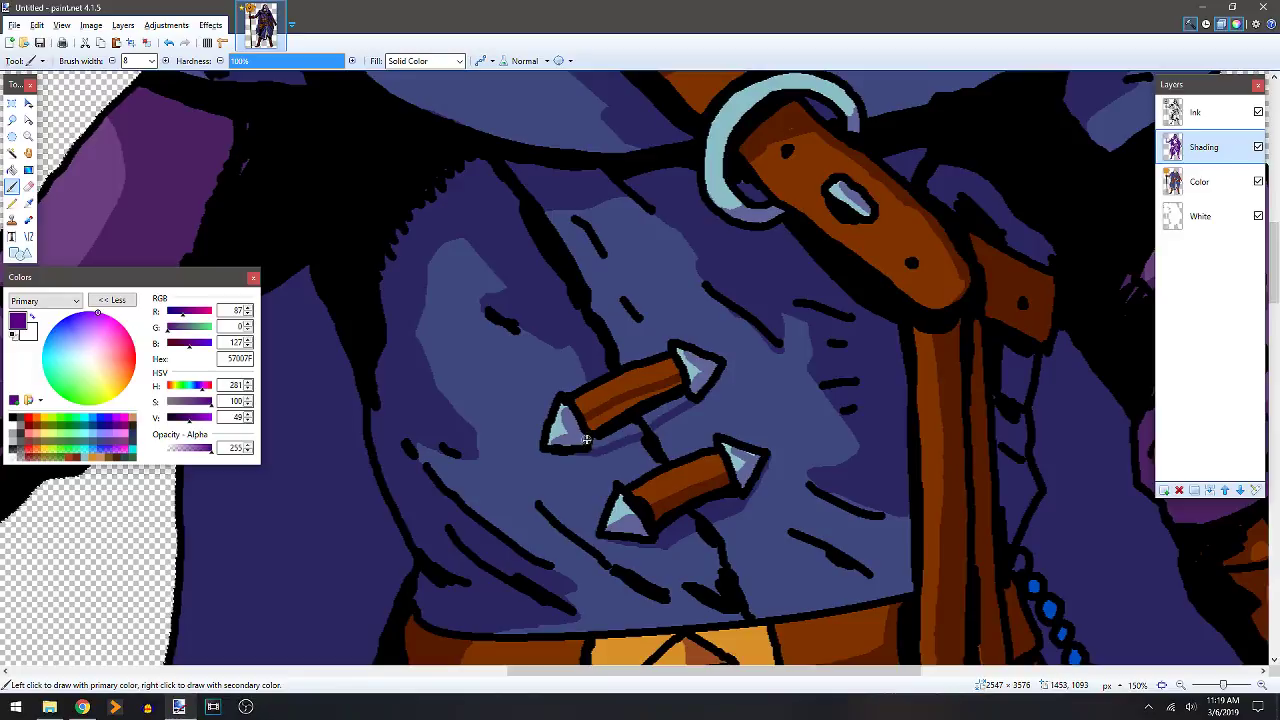
key(f)
key(b)
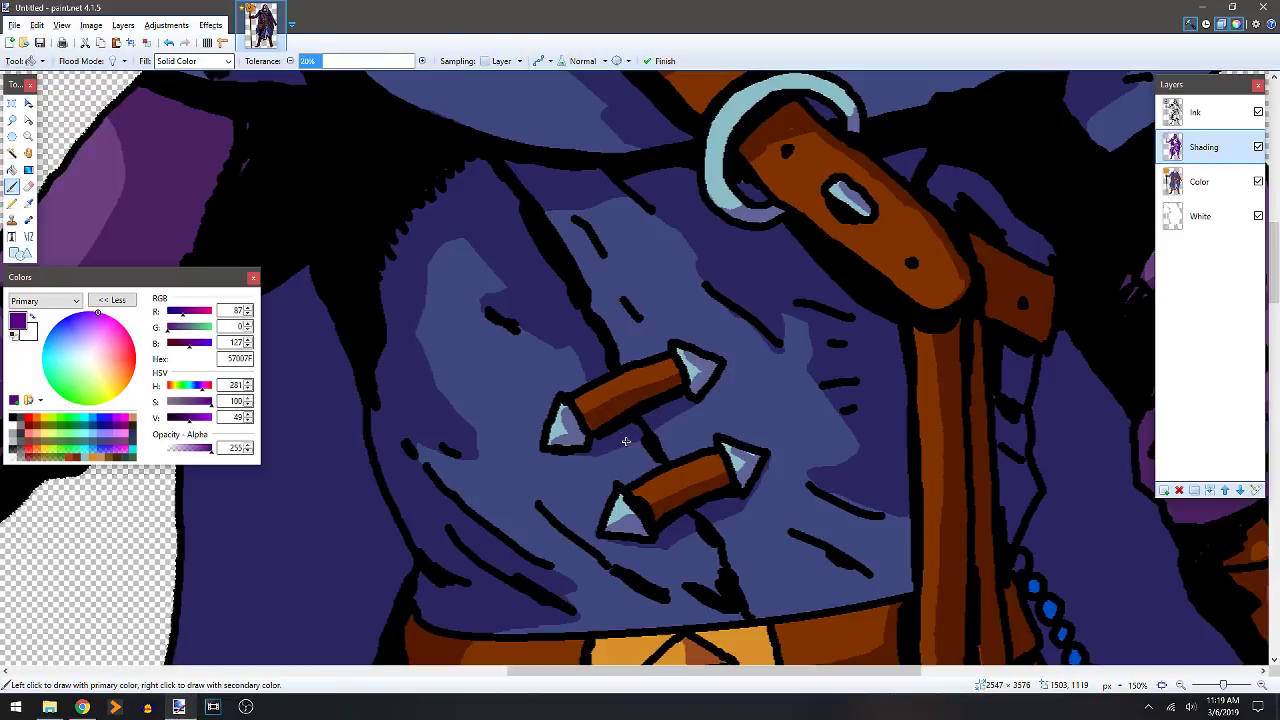
mouse_move(680, 540)
mouse_down()
mouse_move(708, 580)
mouse_move(683, 574)
mouse_move(712, 590)
mouse_move(694, 600)
mouse_move(737, 617)
mouse_move(700, 543)
mouse_up()
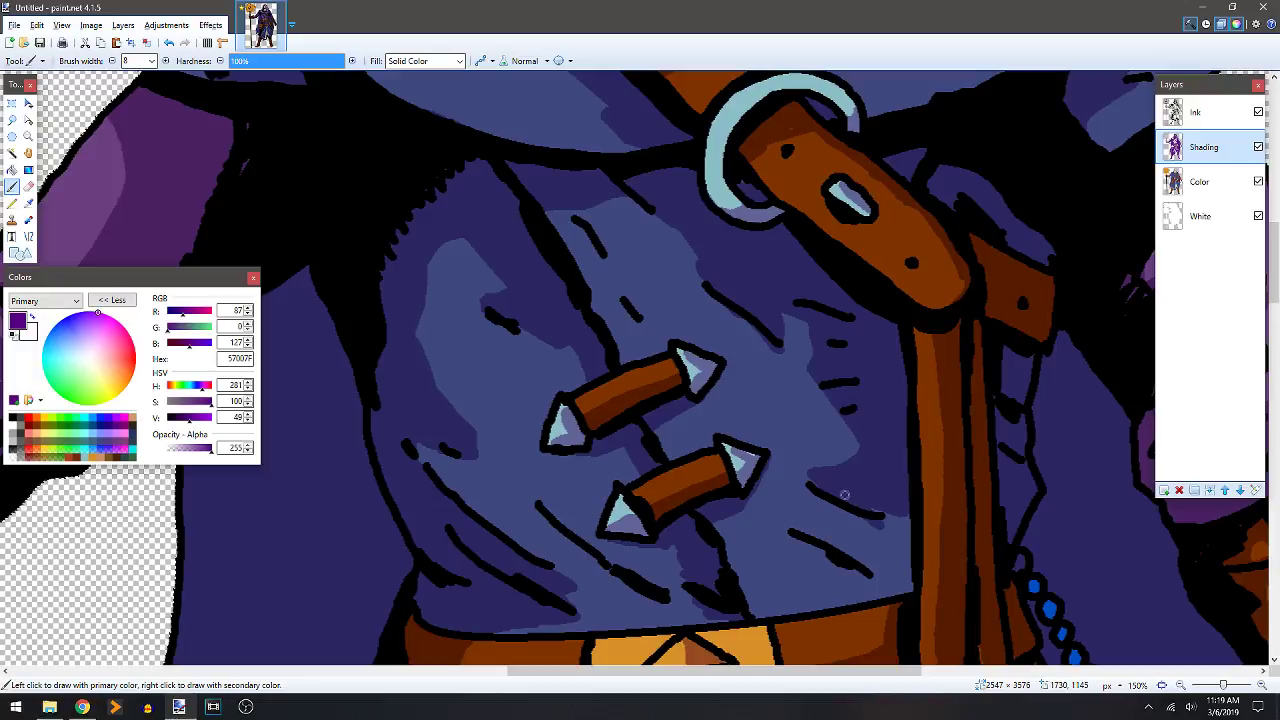
Outline and fill a fold shadow on the robe just above the belt, beside the hanging straps.
mouse_move(887, 543)
mouse_down()
mouse_move(769, 532)
mouse_move(808, 573)
mouse_move(816, 604)
mouse_up()
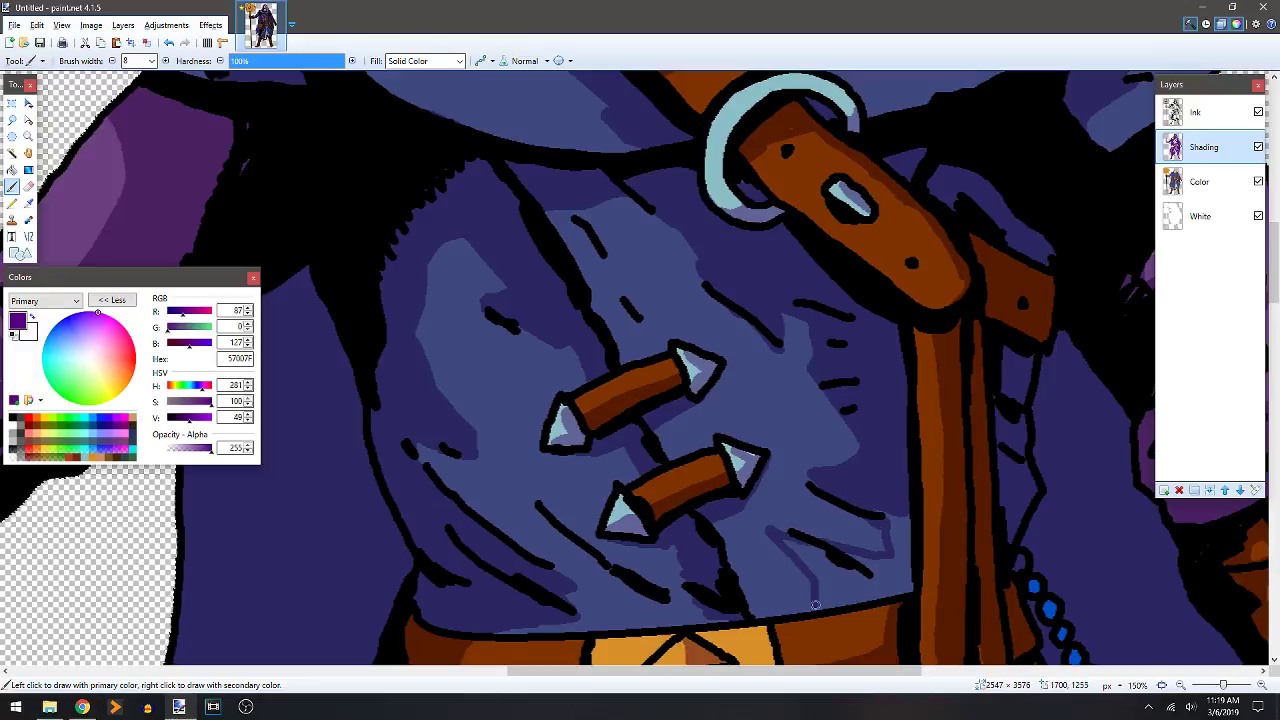
drag(909, 591, 906, 510)
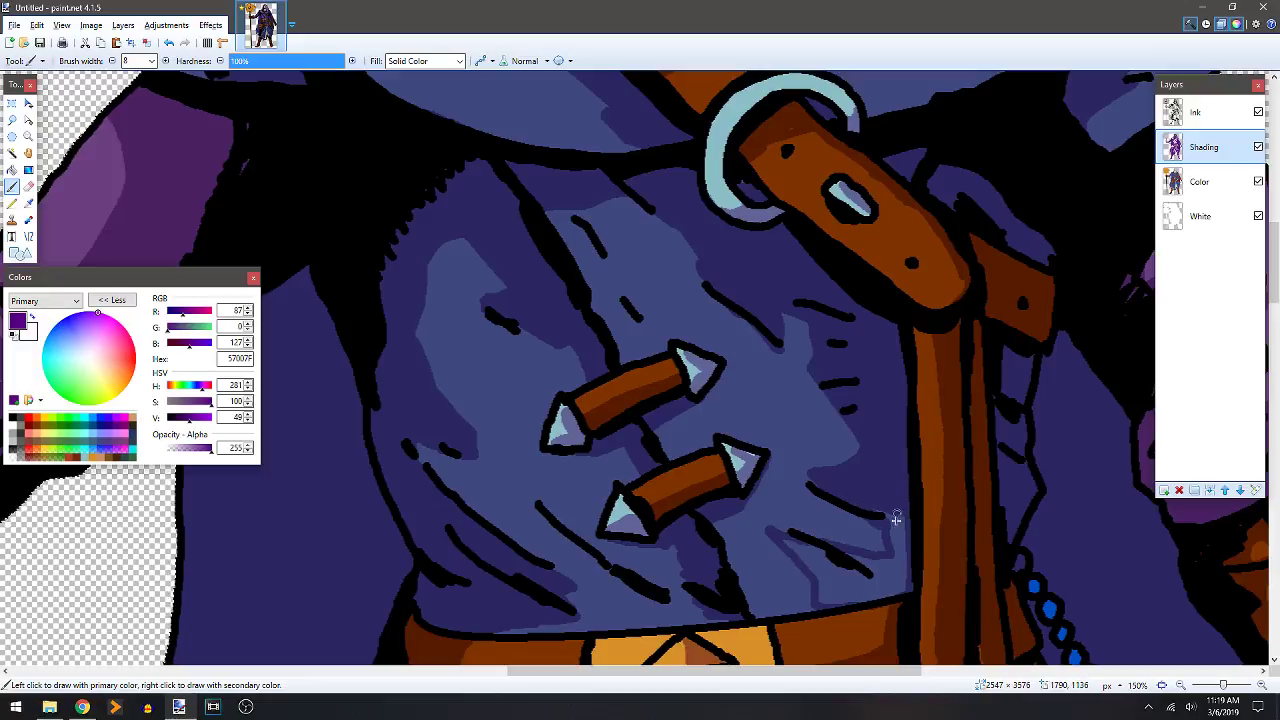
key(f)
click(894, 566)
key(b)
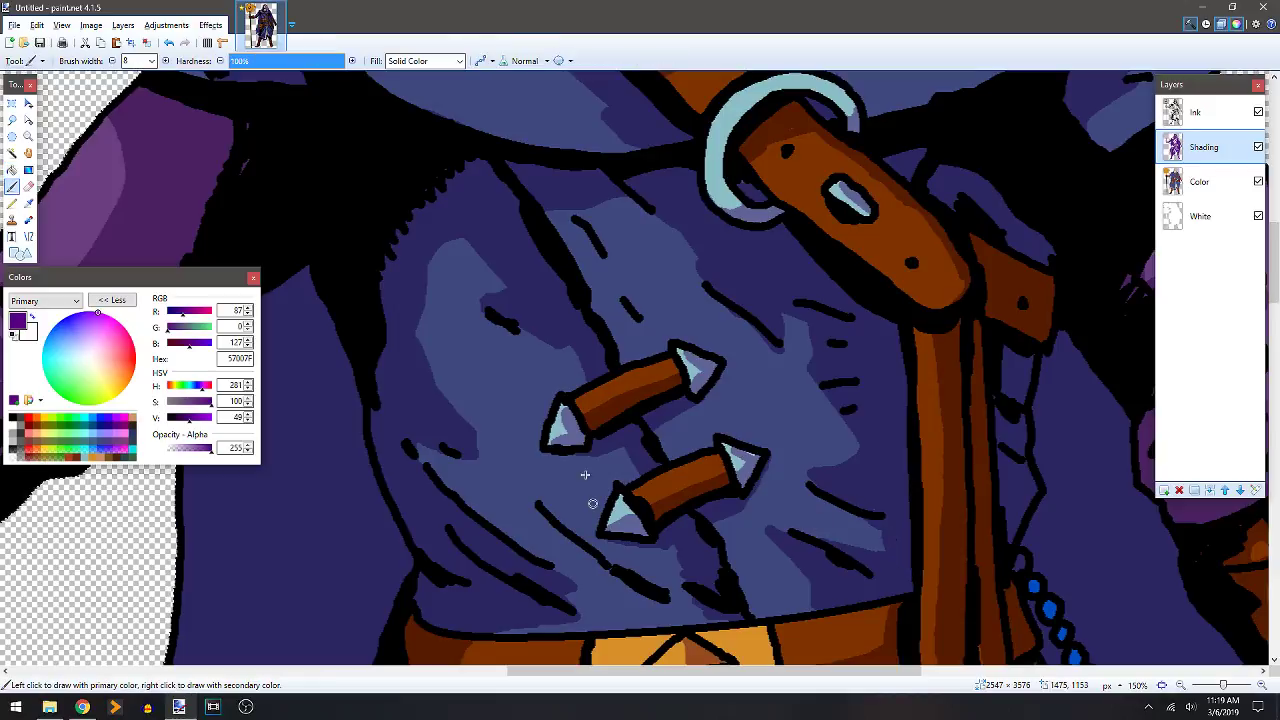
Extend the robe's fold shadows below the lower clasp and along the belt's upper edge on the staff side.
scroll(593, 480, down, 5)
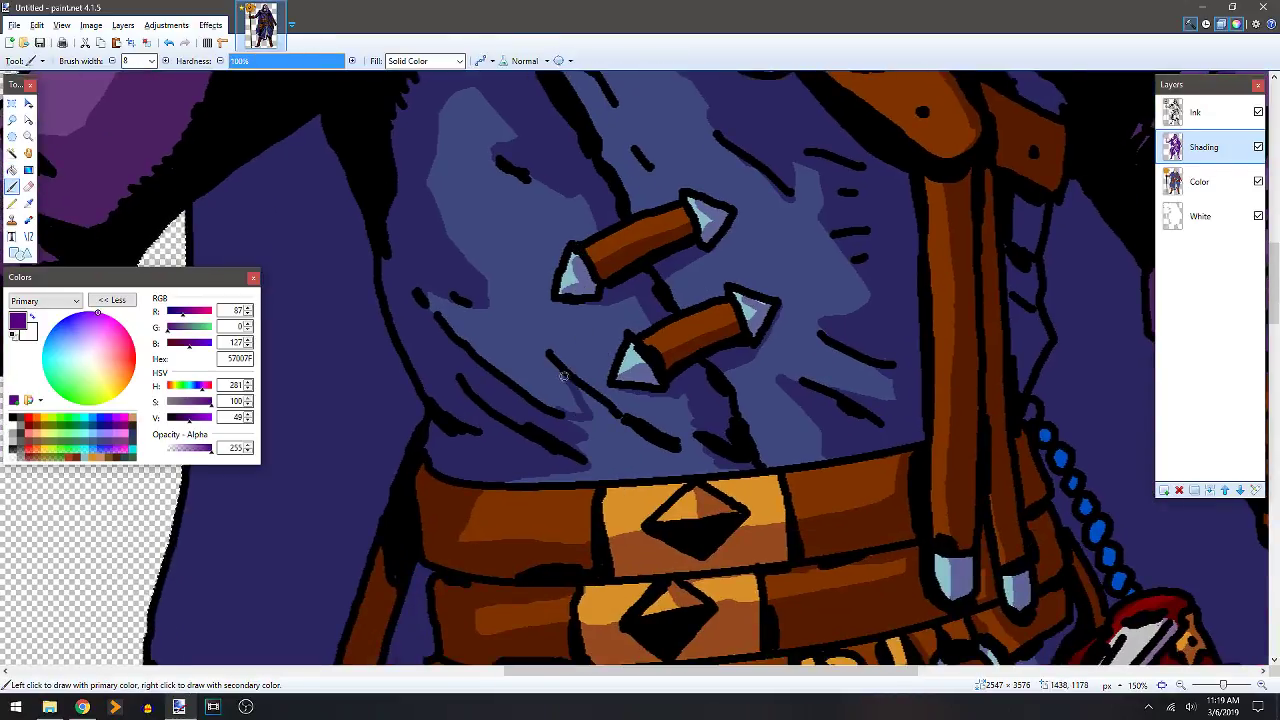
mouse_move(626, 420)
mouse_down()
mouse_move(758, 472)
mouse_move(486, 479)
mouse_up()
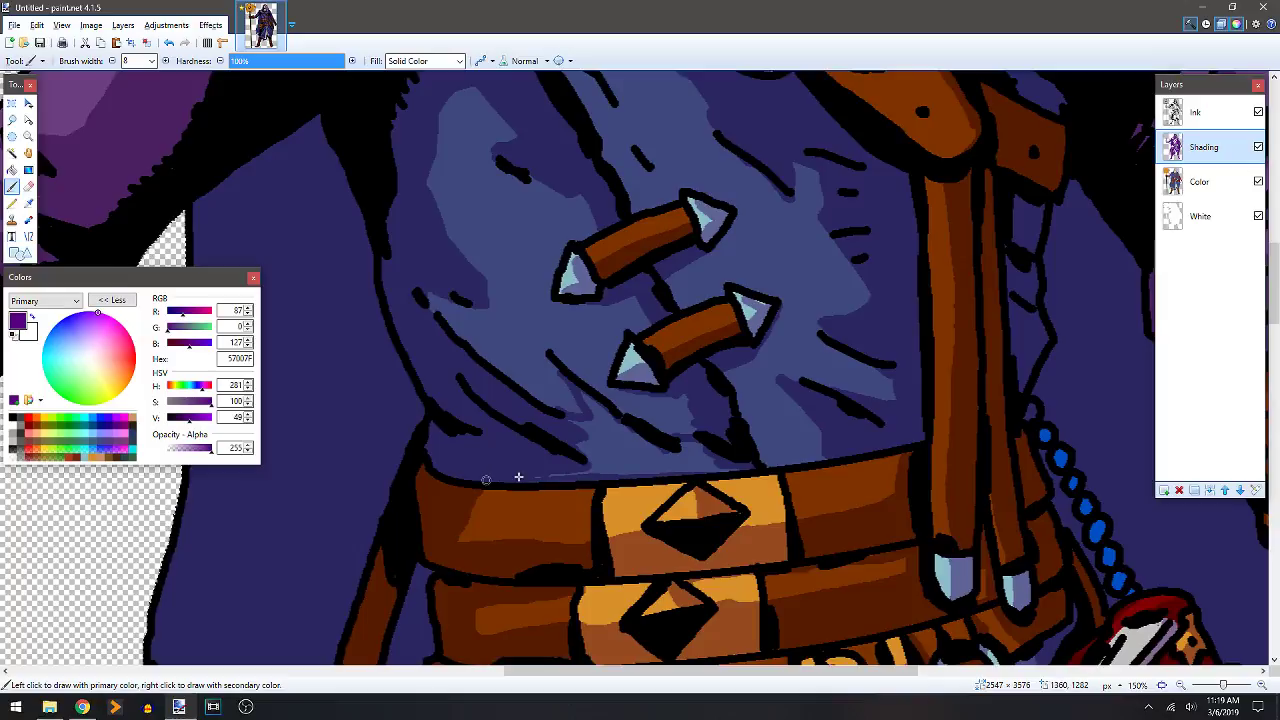
drag(606, 448, 609, 451)
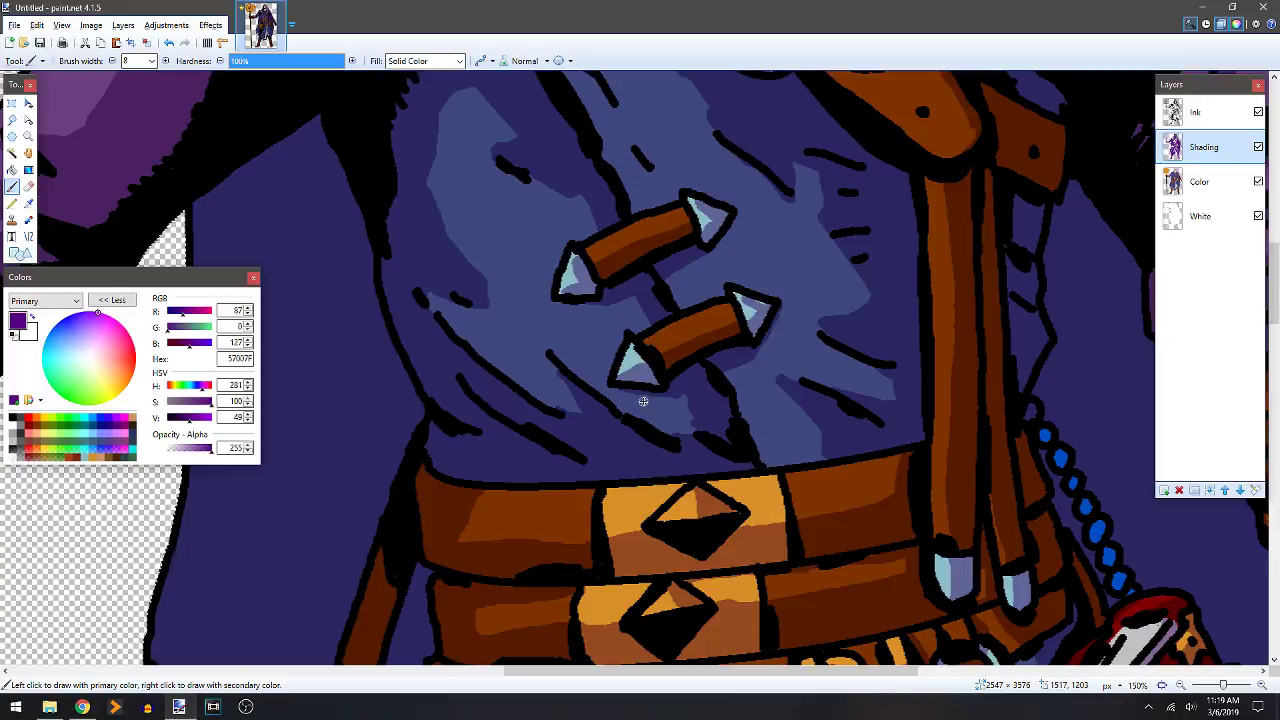
Examine the shading over the whole figure and up close around the belt, book and coat.
scroll(640, 428, down, 3)
scroll(643, 400, down, 2)
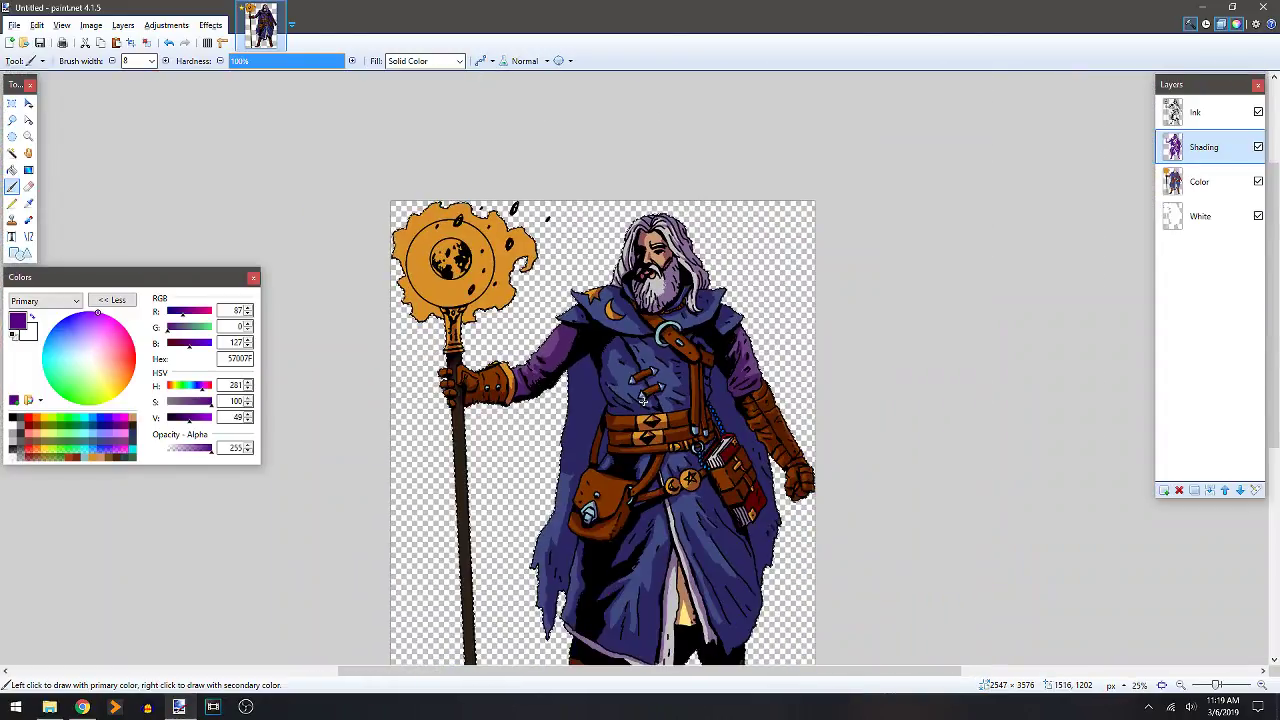
scroll(629, 368, up, 1)
scroll(628, 368, down, 5)
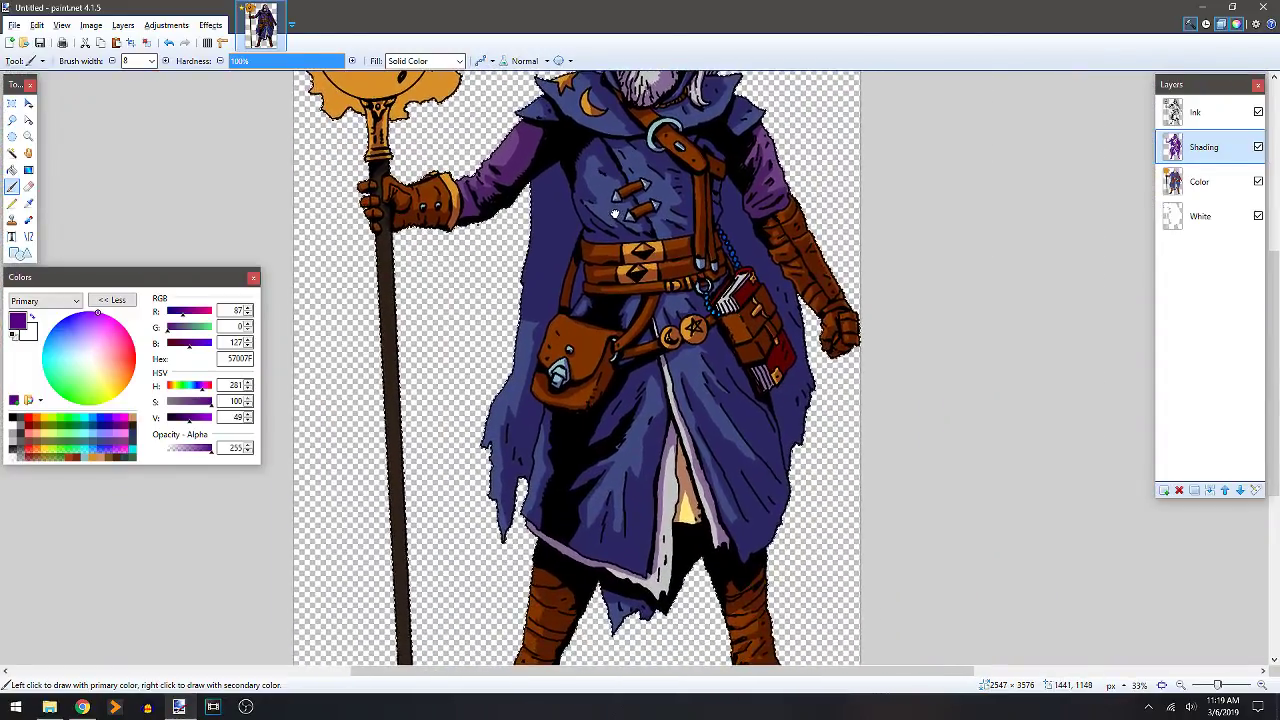
scroll(620, 318, down, 2)
scroll(604, 413, up, 4)
scroll(604, 413, up, 1)
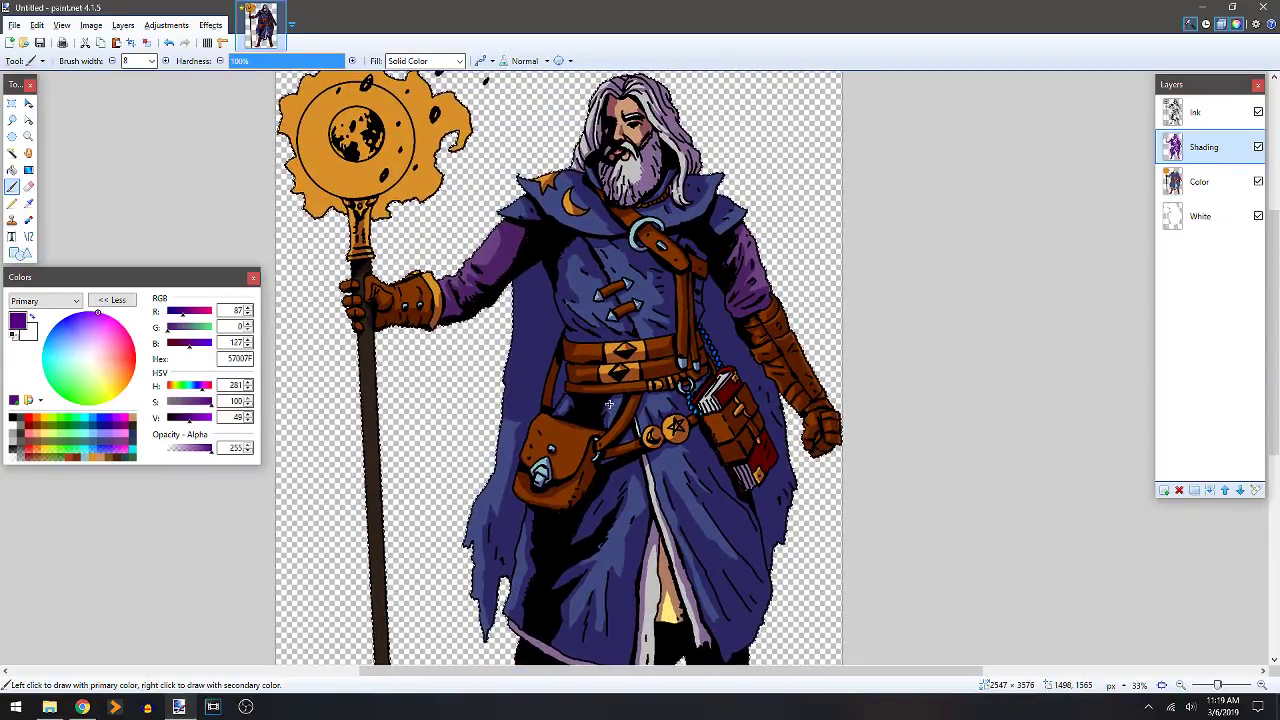
key(e)
scroll(807, 468, up, 3)
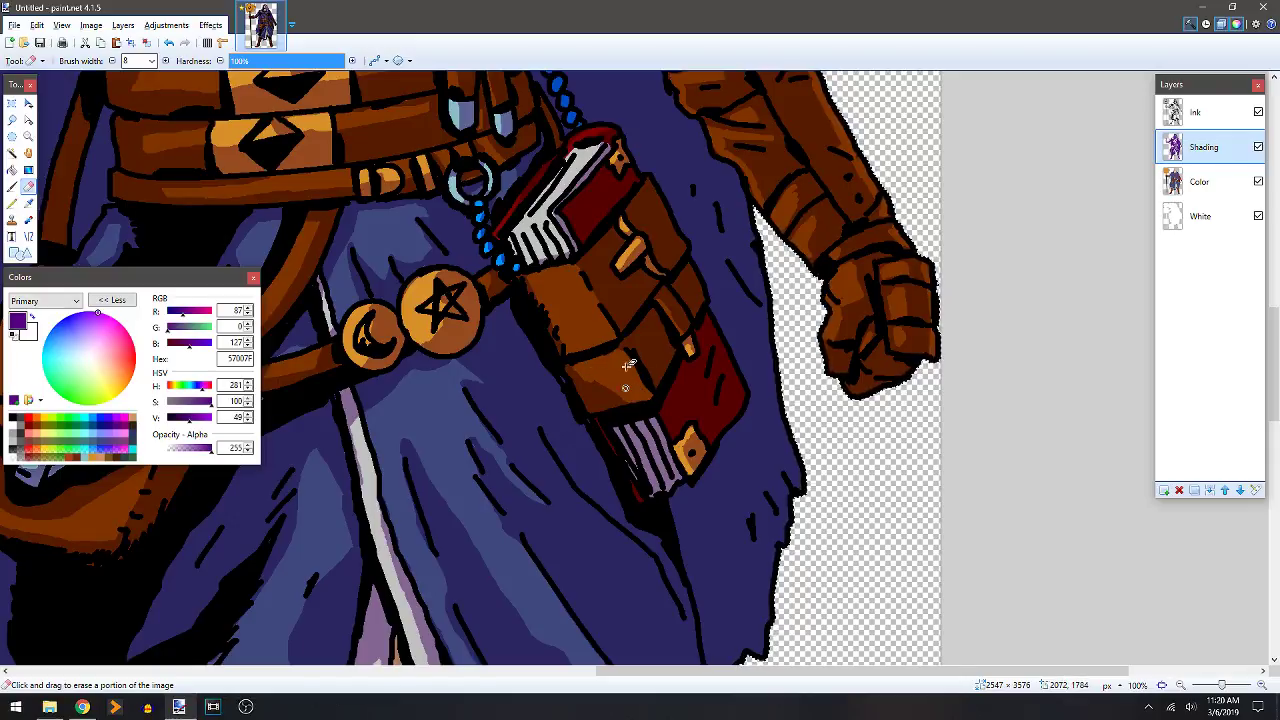
scroll(627, 339, down, 3)
scroll(640, 422, up, 2)
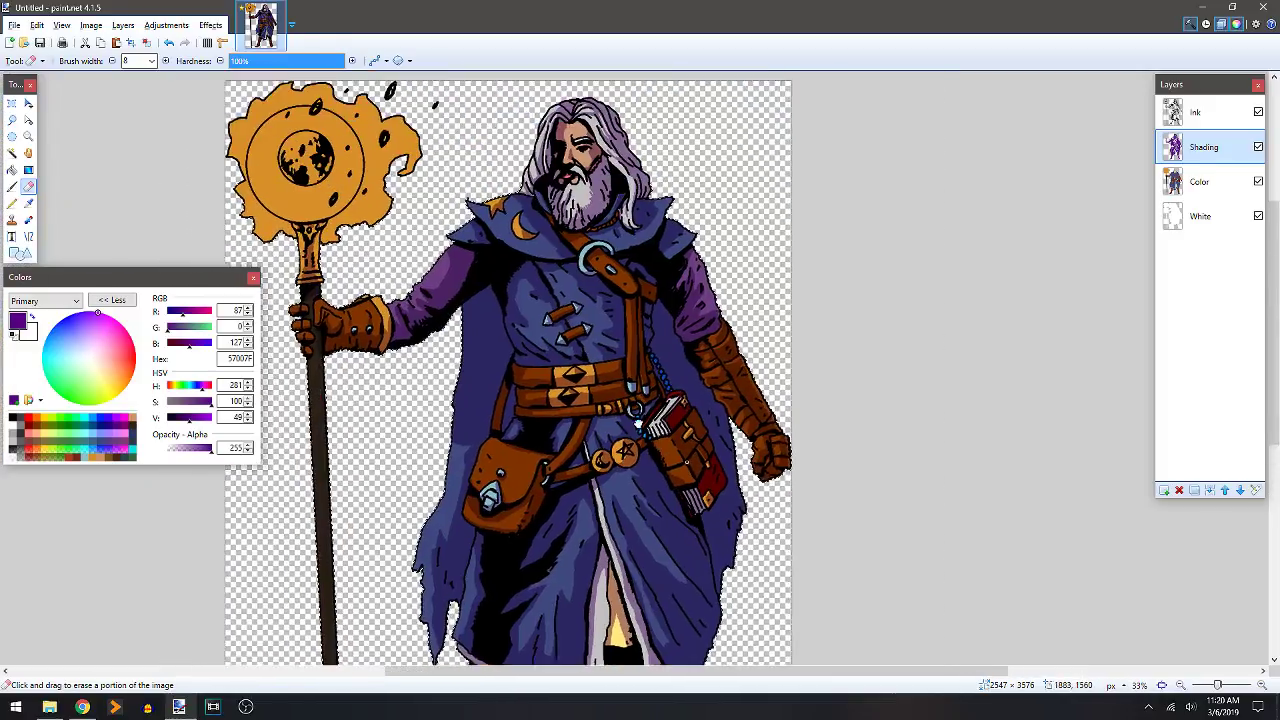
scroll(642, 420, down, 1)
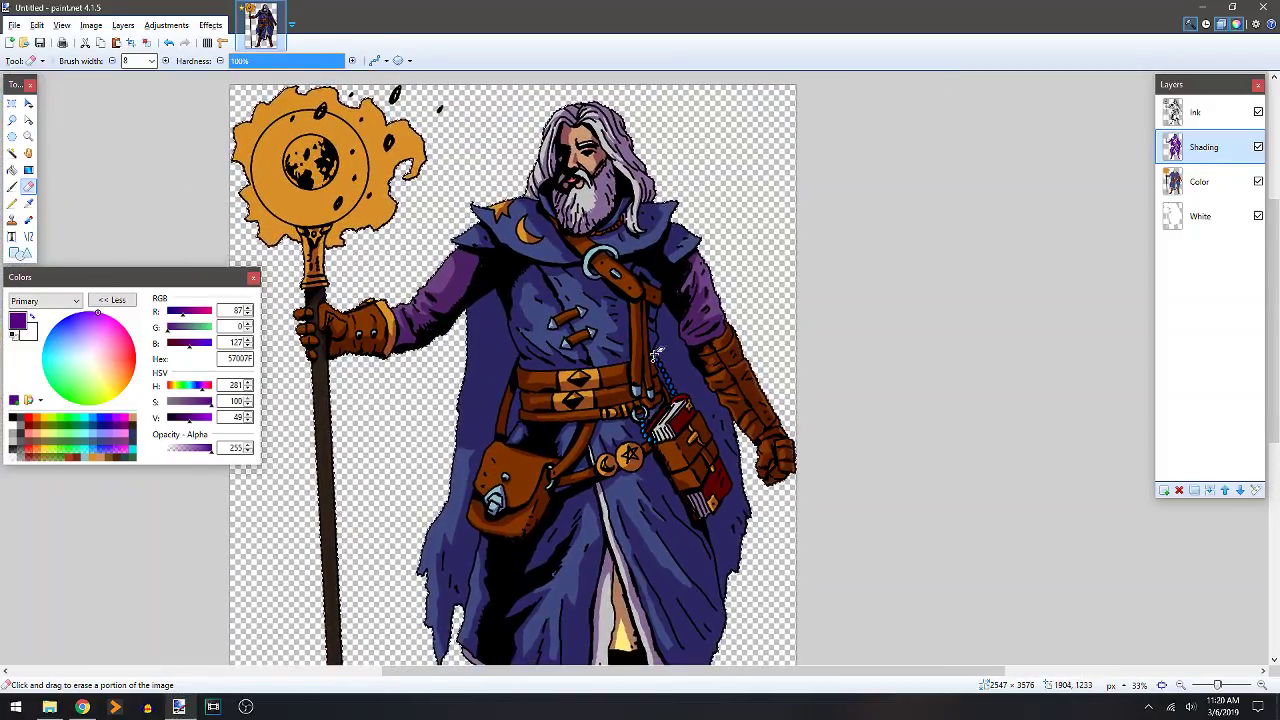
Shade the gold pointed ferrule at the foot of the staff.
key(b)
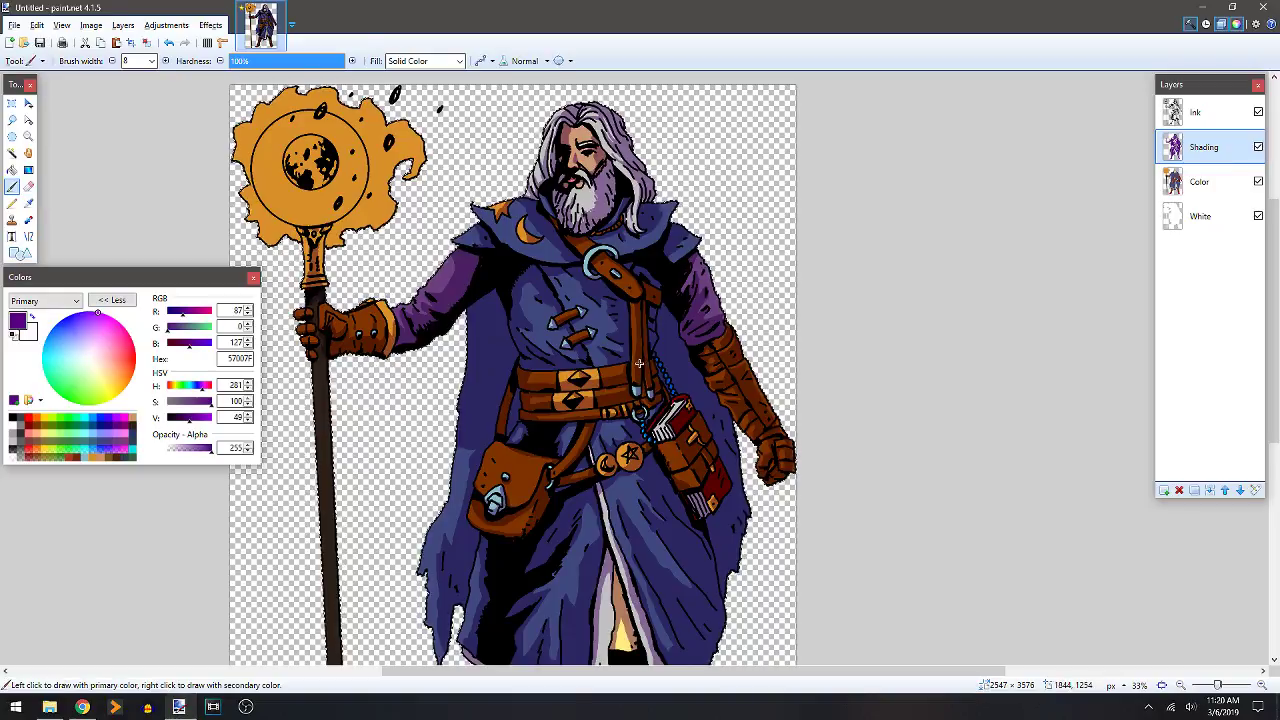
scroll(630, 300, down, 3)
scroll(620, 250, down, 2)
scroll(610, 245, up, 4)
scroll(600, 240, down, 6)
scroll(434, 320, up, 2)
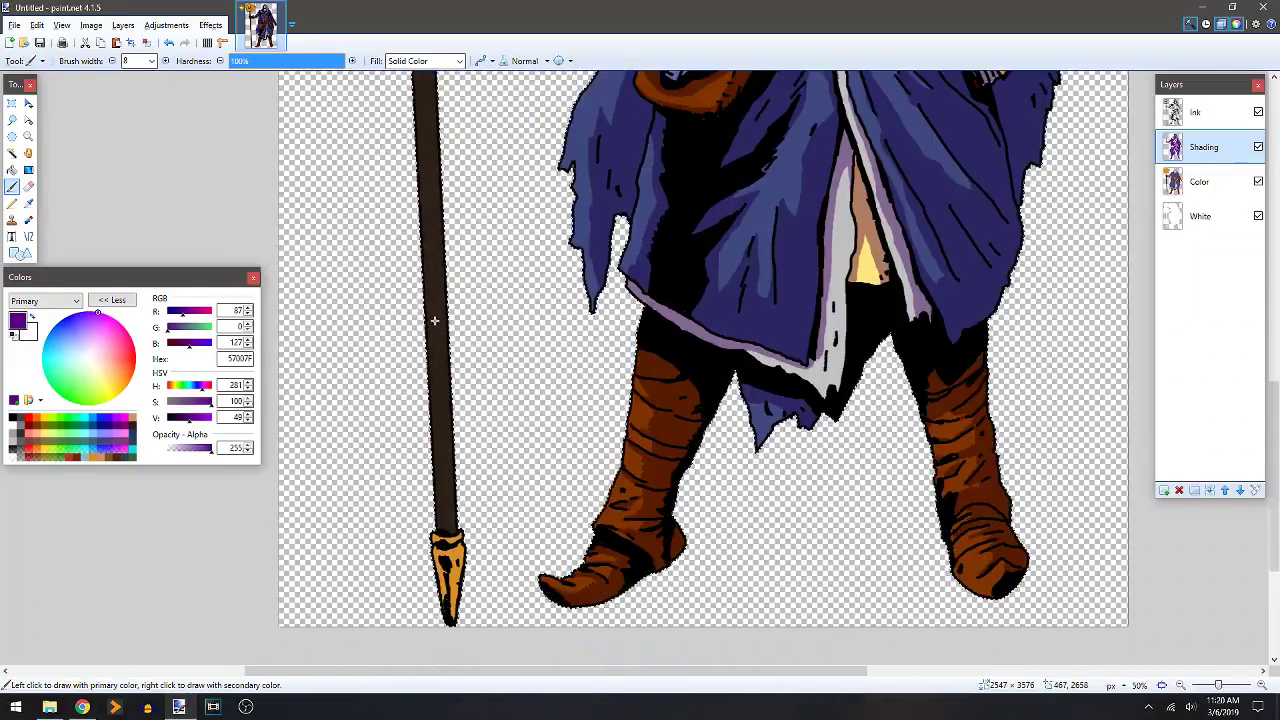
scroll(370, 300, down, 2)
scroll(346, 290, up, 1)
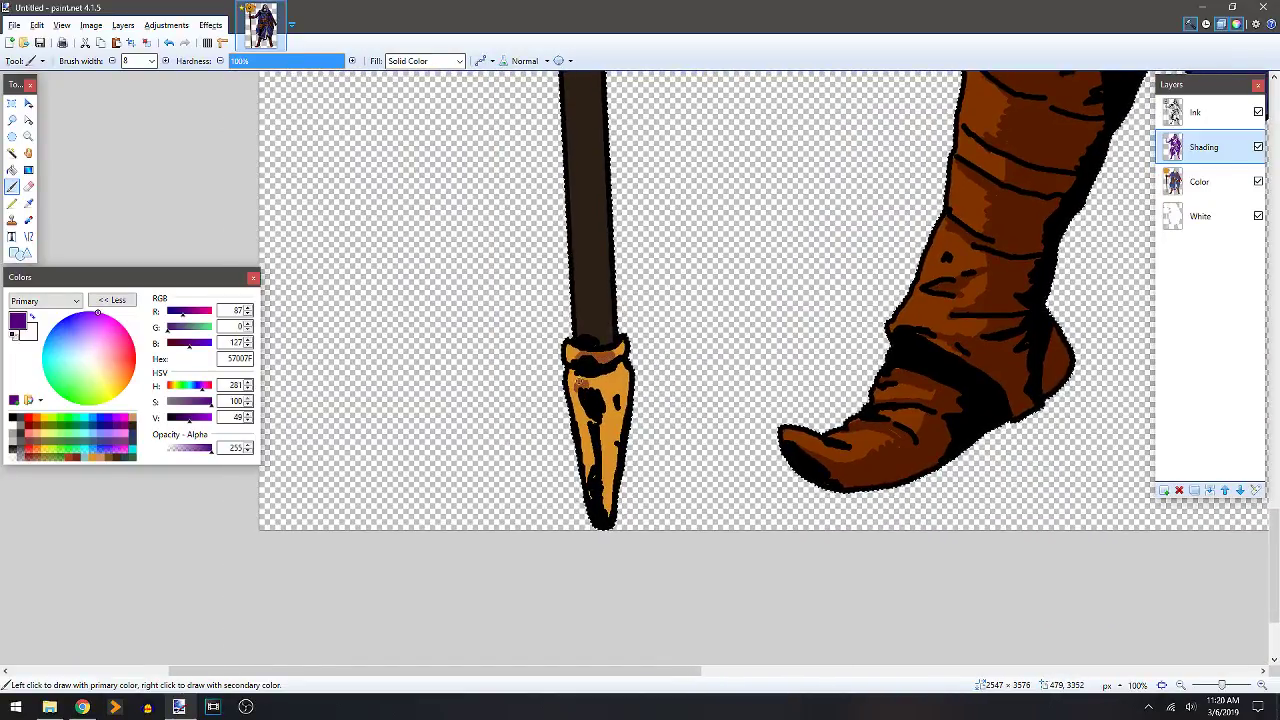
mouse_move(605, 373)
mouse_down()
mouse_move(612, 455)
mouse_move(600, 407)
mouse_up()
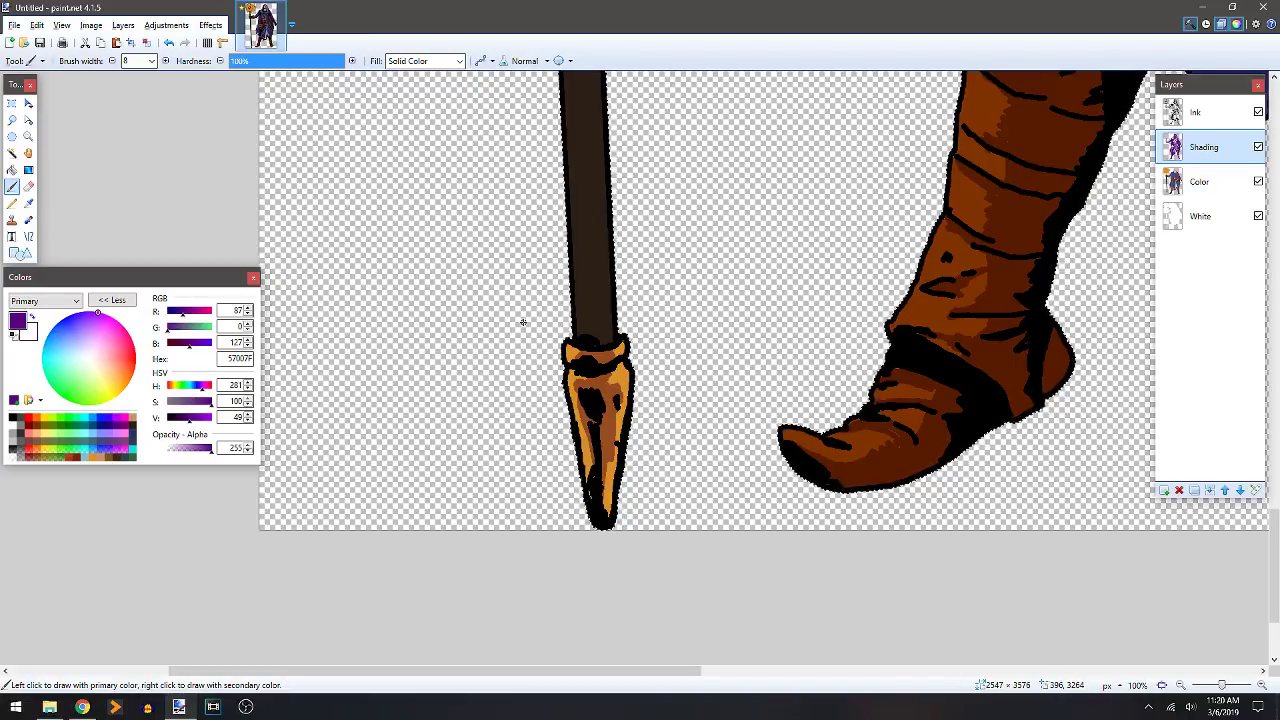
Hide the Shading layer to compare the whole figure with its flat colours.
scroll(523, 320, down, 4)
scroll(521, 432, up, 5)
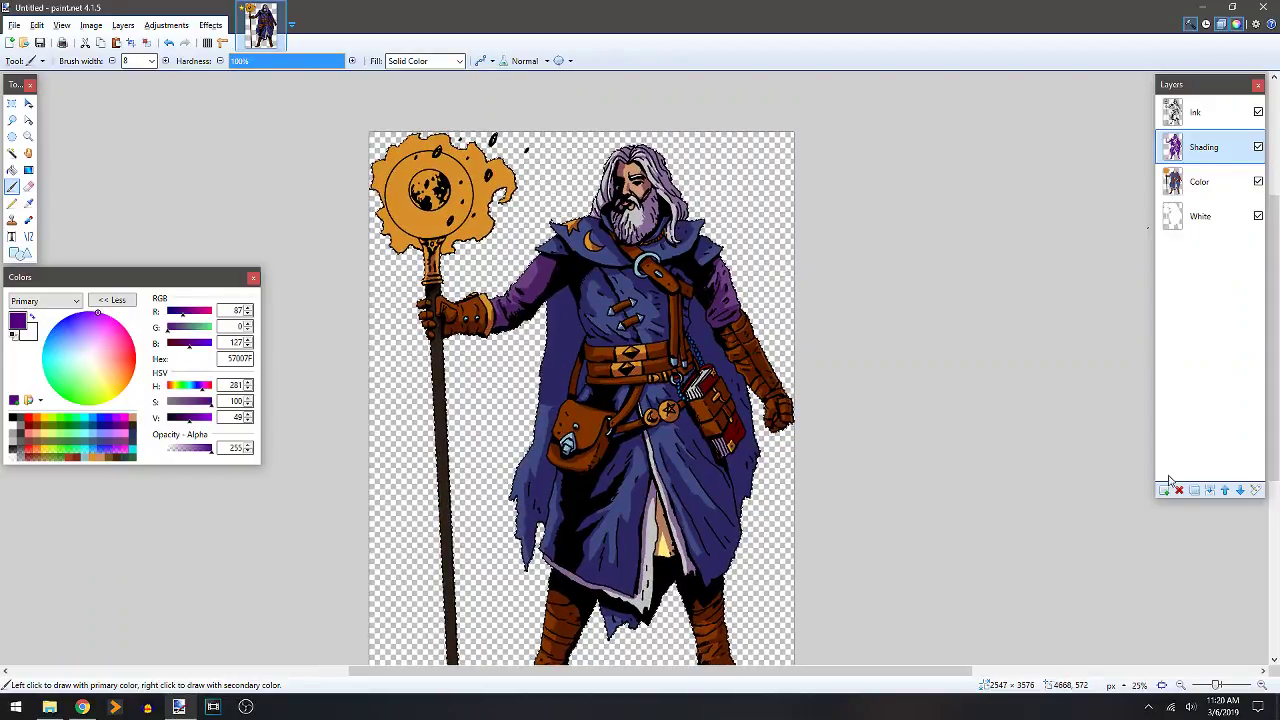
click(1259, 147)
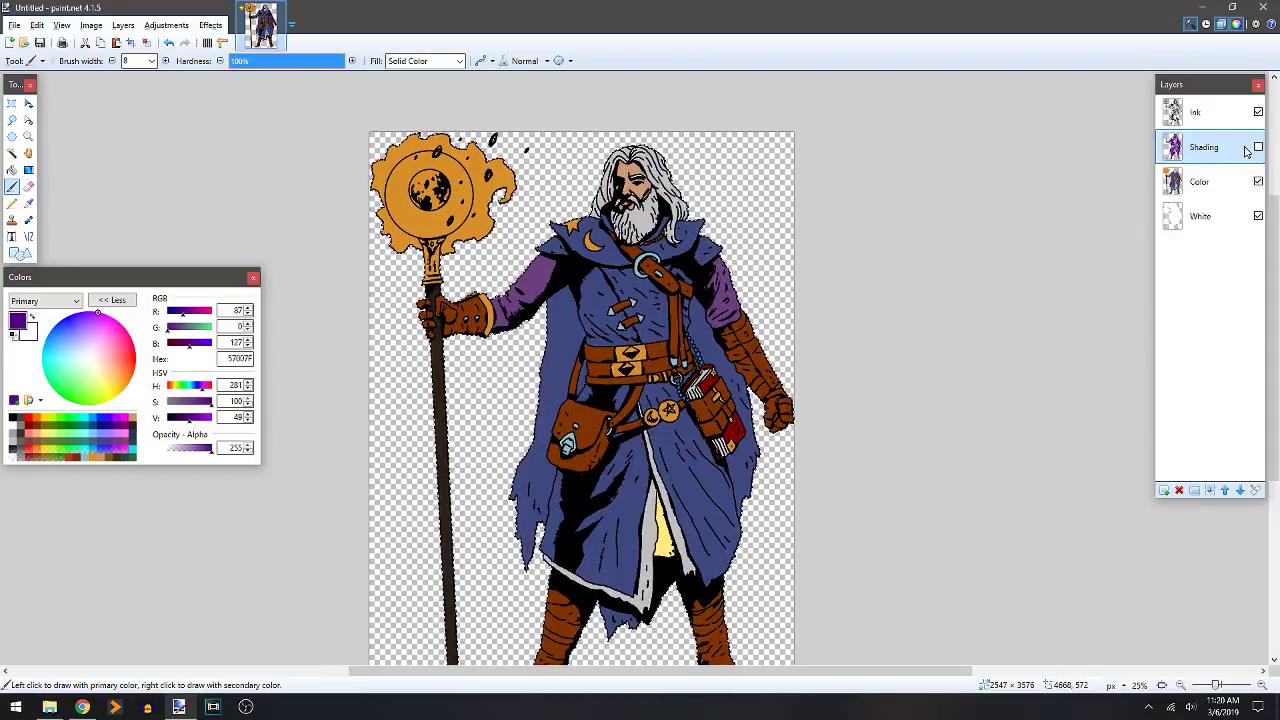
Show the Shading layer again and add a layer named Highlights directly above it with the Screen blend mode.
click(1257, 148)
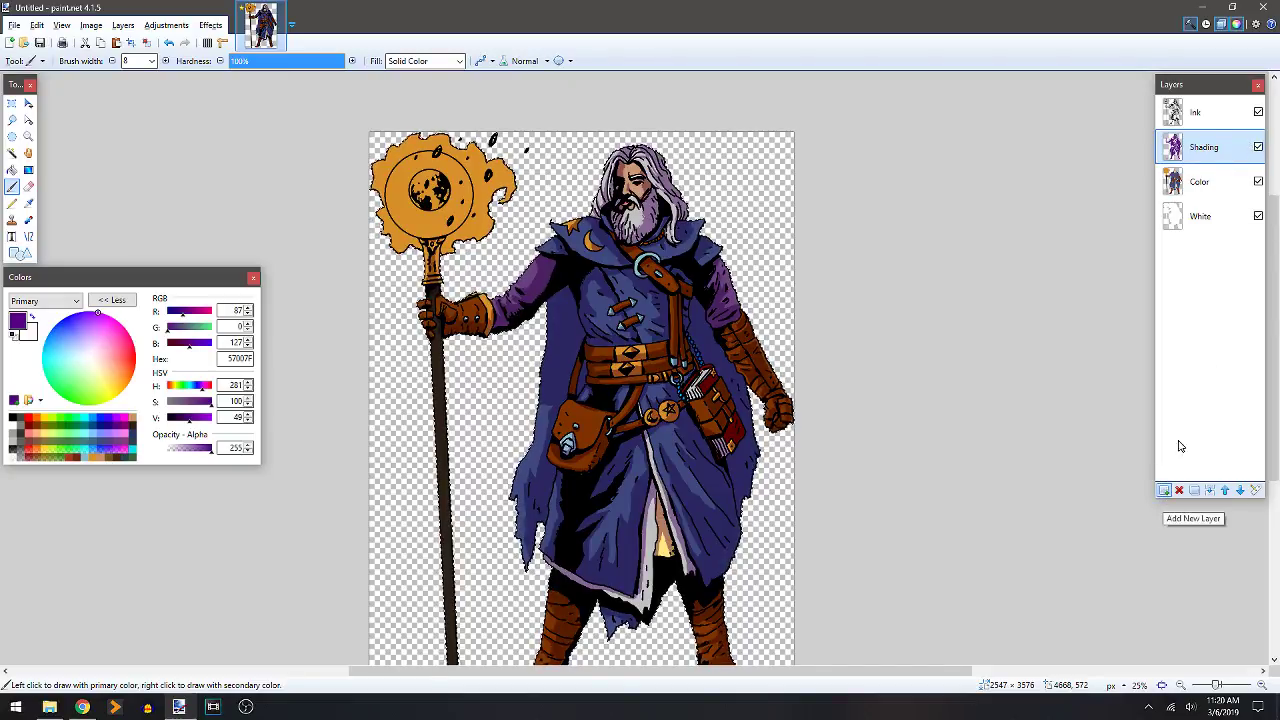
click(1164, 490)
double_click(1205, 148)
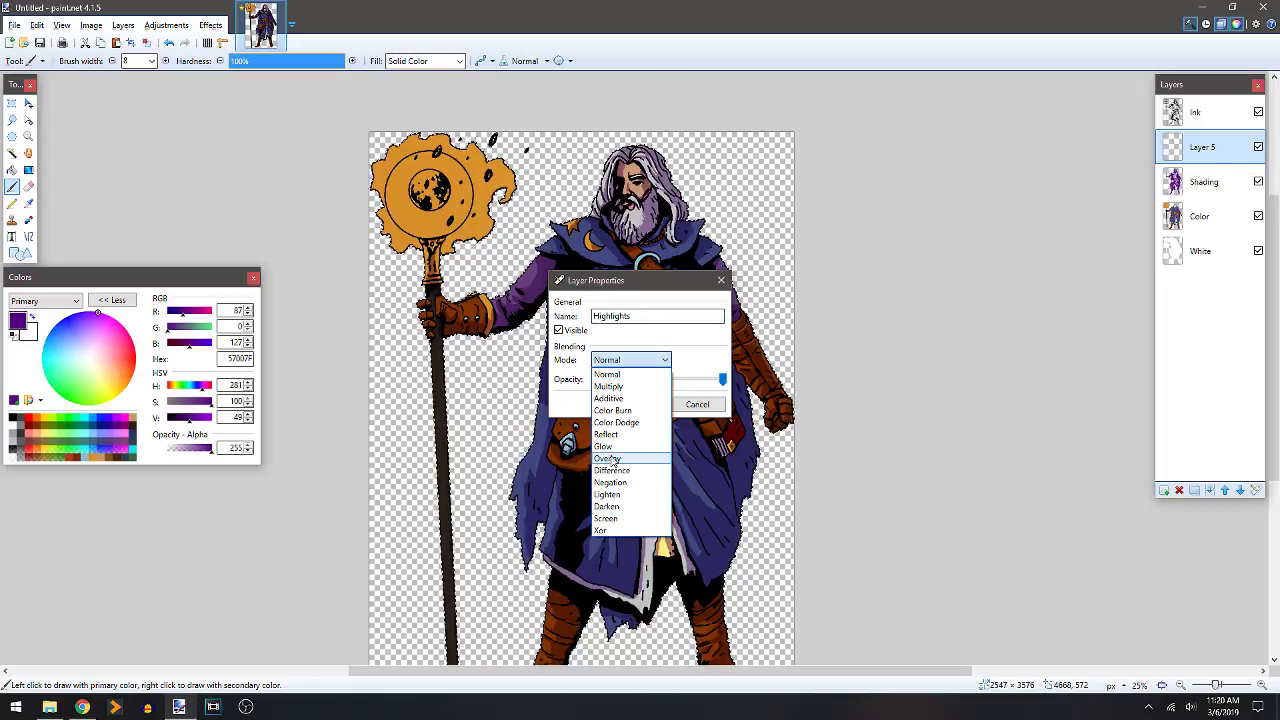
click(606, 518)
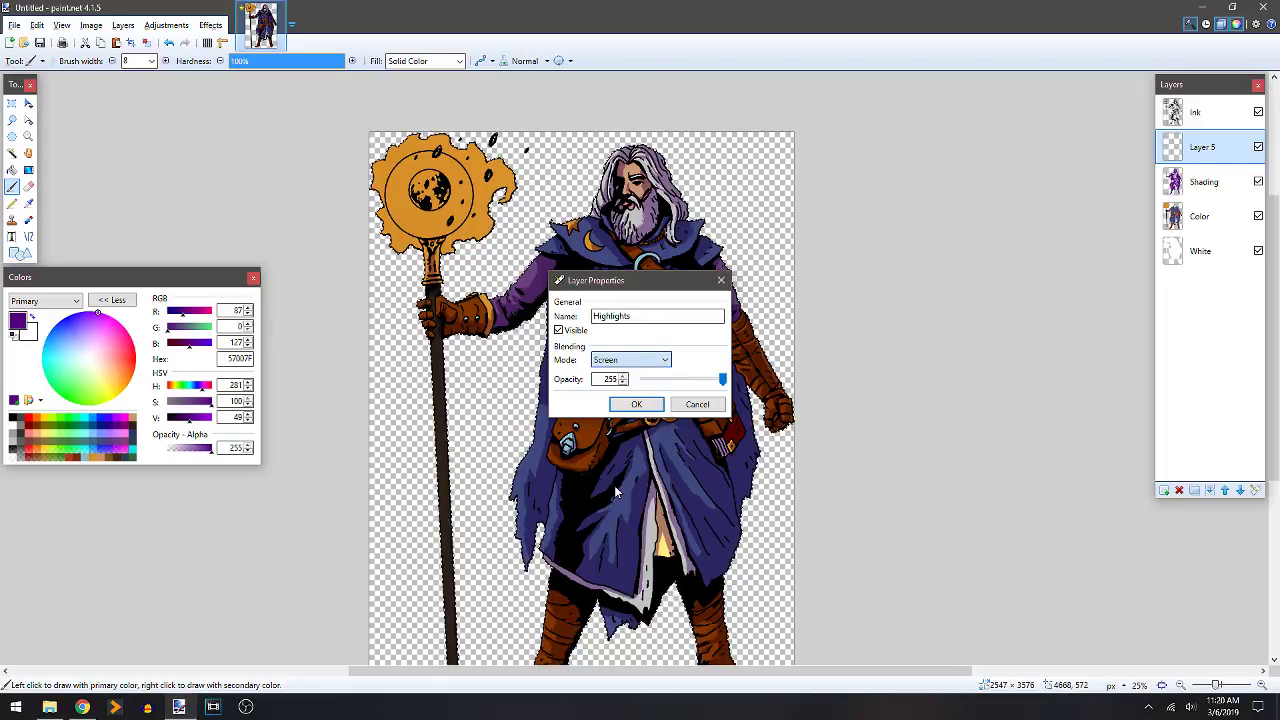
click(636, 404)
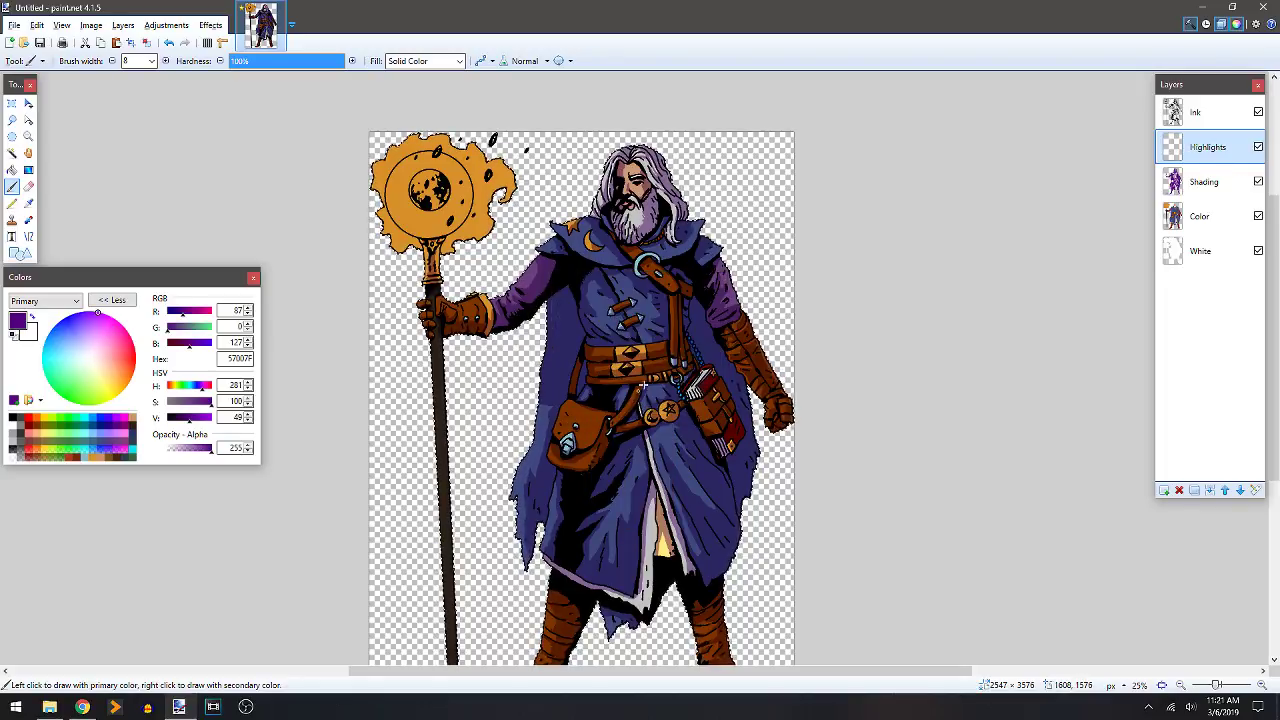
Outline and fill a highlight in pale yellow FFE97F along the lower edge and point of the collar on the staff side.
click(61, 428)
scroll(497, 306, up, 3)
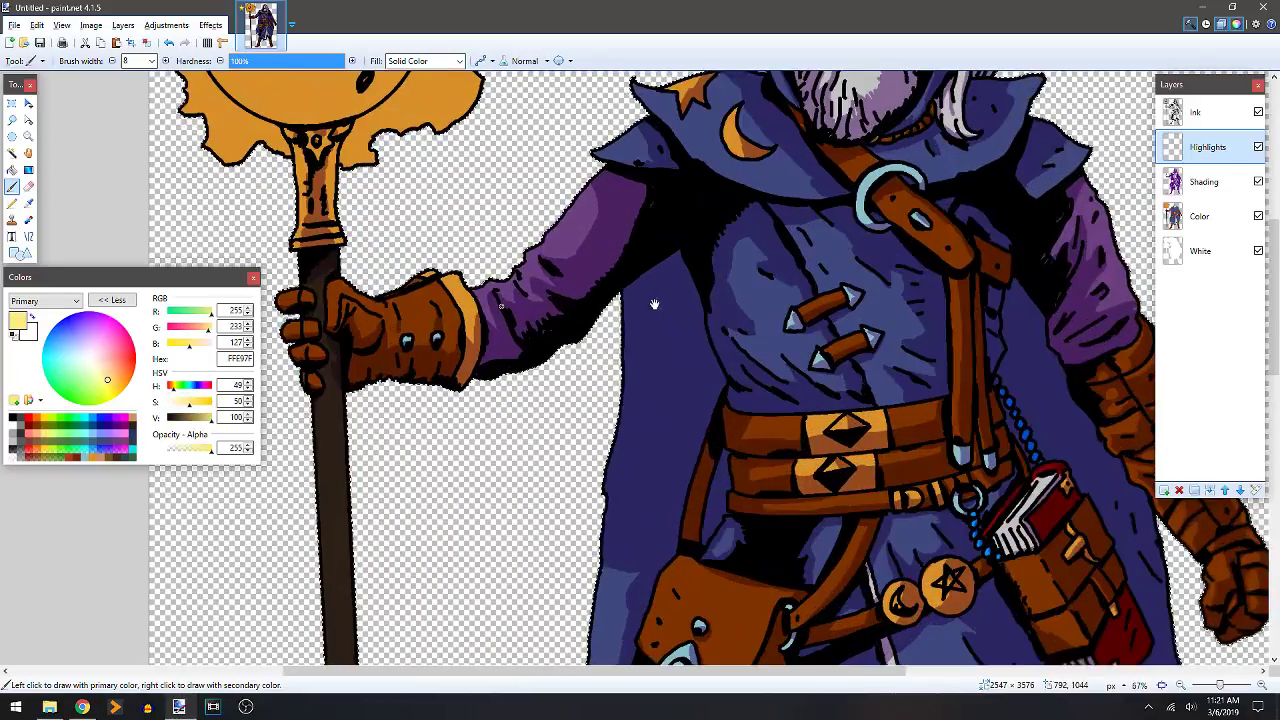
scroll(679, 397, up, 2)
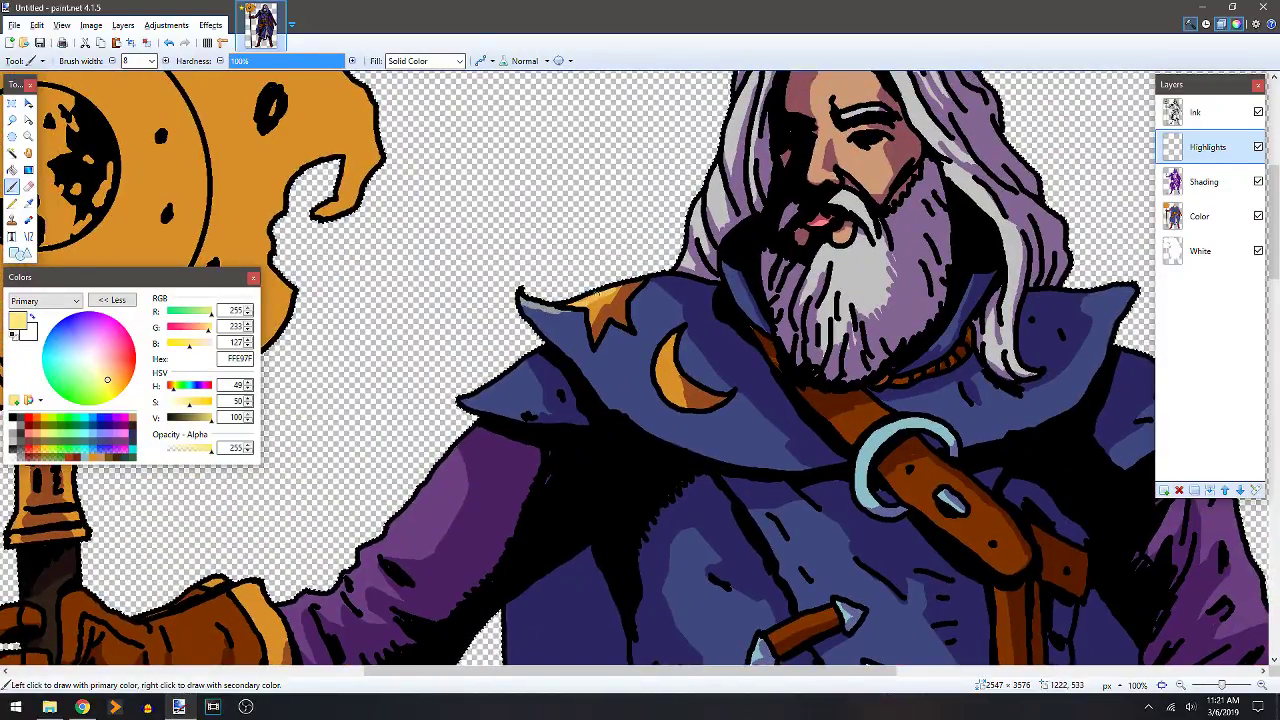
mouse_move(556, 312)
mouse_down()
mouse_move(602, 351)
mouse_move(620, 348)
mouse_up()
key(ctrl+z)
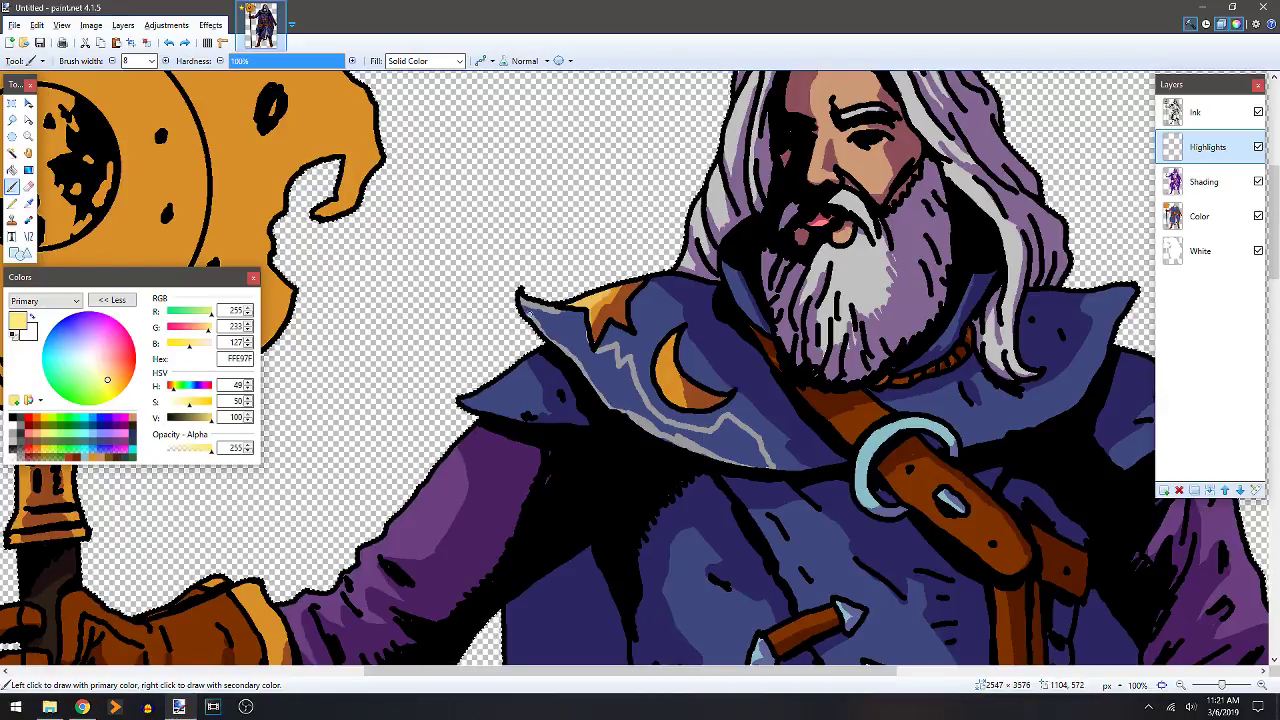
key(f)
click(580, 350)
key(b)
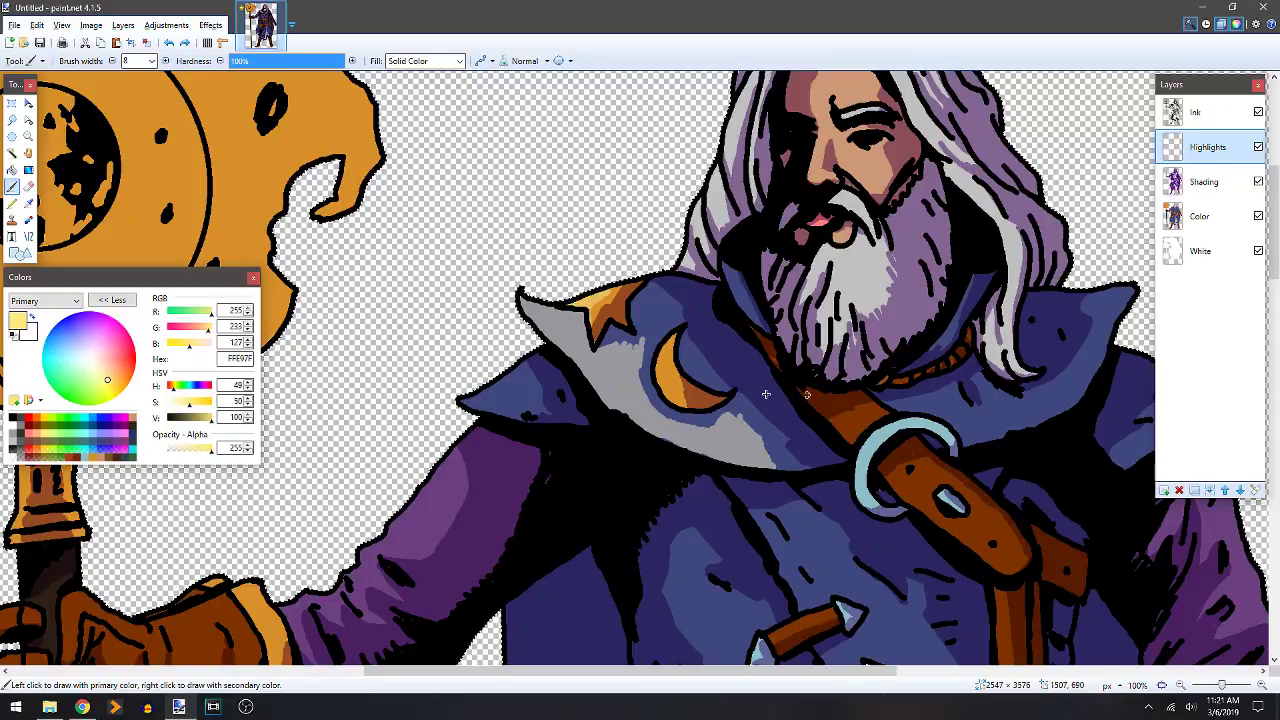
Brush thin highlights along the chest strap's lower edge, around its holes and on the metal ring.
scroll(766, 394, up, 1)
scroll(700, 330, down, 1)
scroll(651, 300, right, 1)
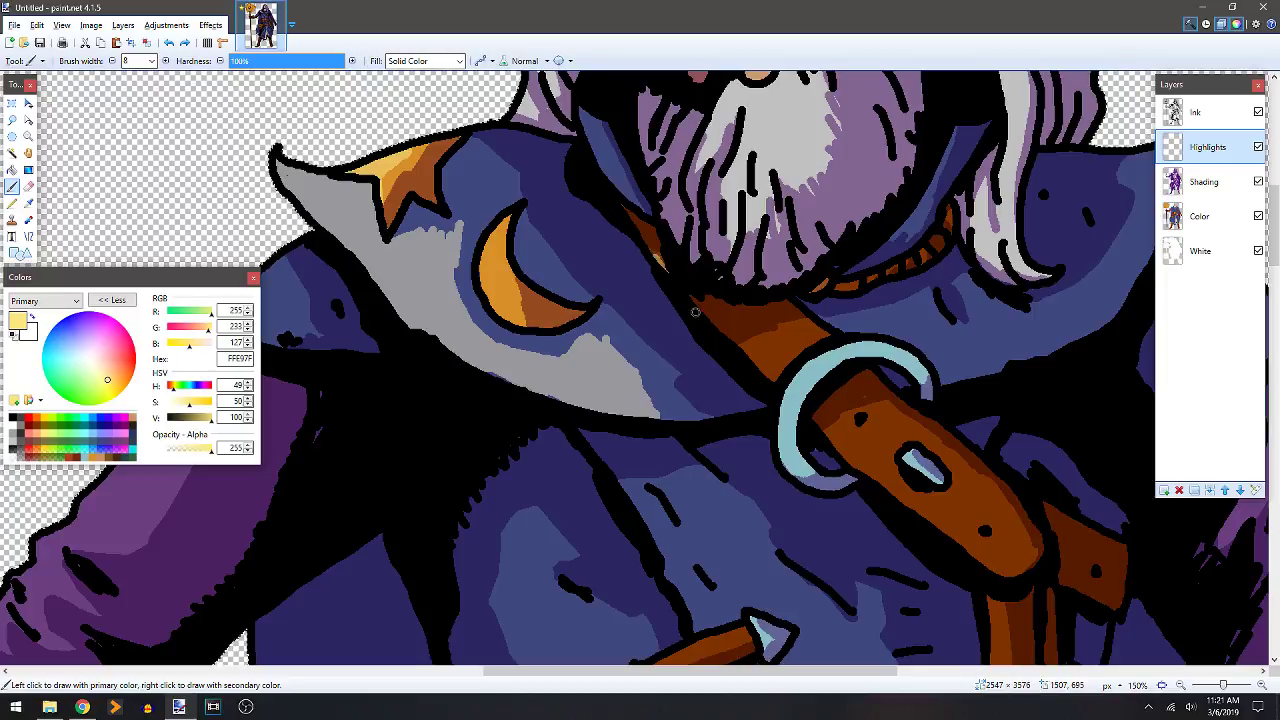
mouse_move(690, 297)
mouse_down()
mouse_move(751, 363)
mouse_move(741, 342)
mouse_move(780, 384)
mouse_move(795, 380)
mouse_move(778, 411)
mouse_move(781, 439)
mouse_move(792, 400)
mouse_move(785, 452)
mouse_up()
drag(796, 388, 848, 348)
mouse_move(818, 420)
mouse_down()
mouse_move(903, 510)
mouse_move(886, 489)
mouse_move(1030, 575)
mouse_up()
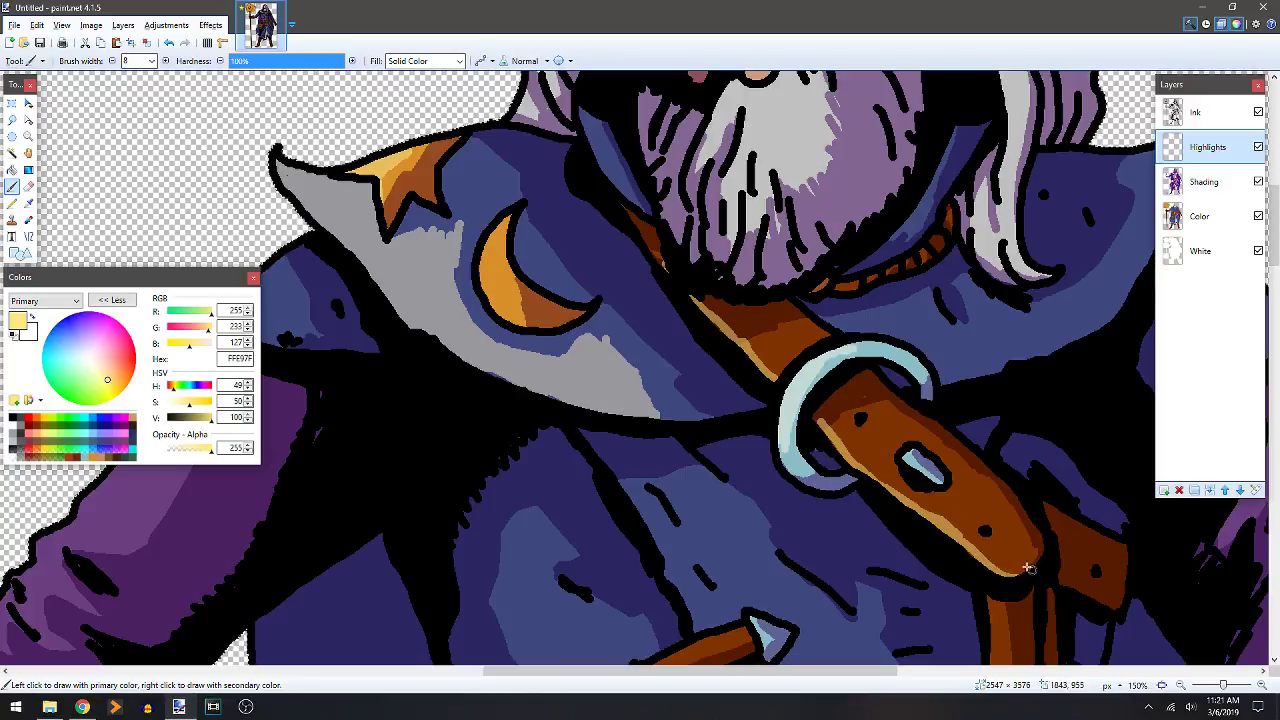
click(988, 530)
mouse_move(886, 289)
mouse_down()
mouse_move(834, 333)
mouse_move(786, 328)
mouse_move(817, 327)
mouse_up()
drag(806, 281, 863, 366)
Paint highlights on the hair locks on the staff side of the face.
mouse_move(583, 241)
mouse_down()
mouse_move(614, 318)
mouse_move(581, 240)
mouse_move(612, 311)
mouse_move(663, 370)
mouse_up()
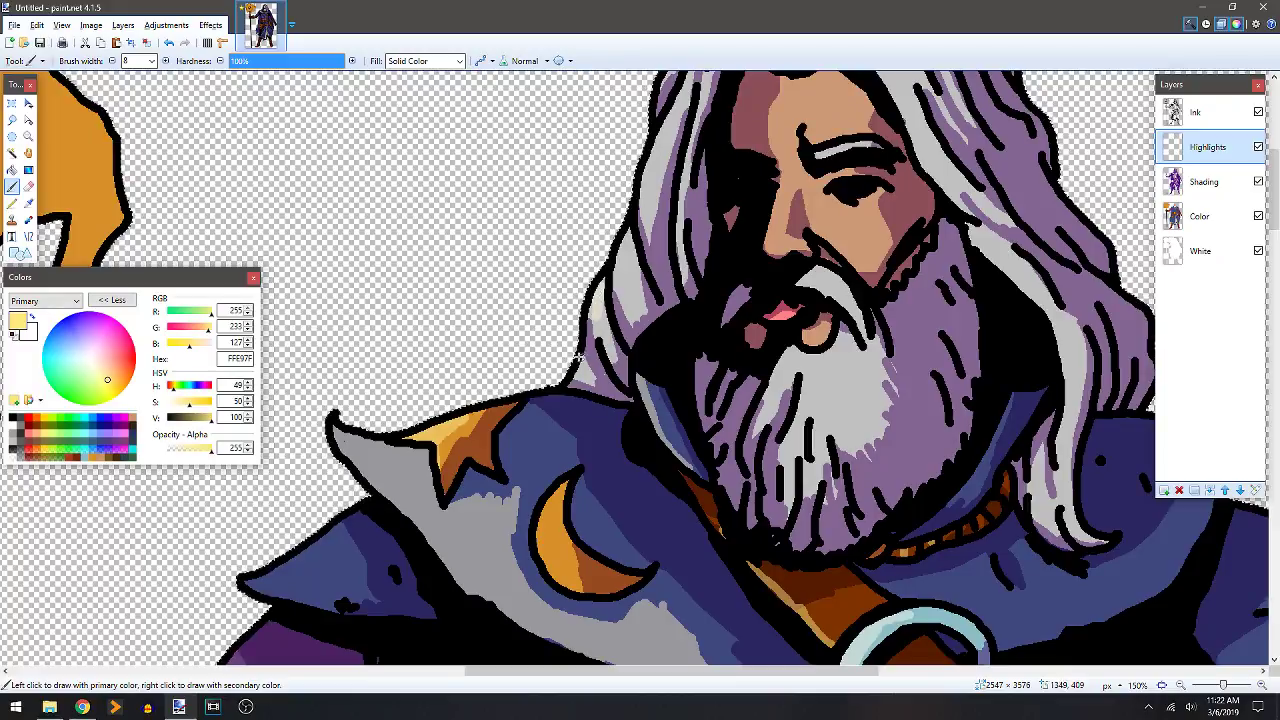
drag(626, 286, 640, 308)
drag(659, 158, 657, 141)
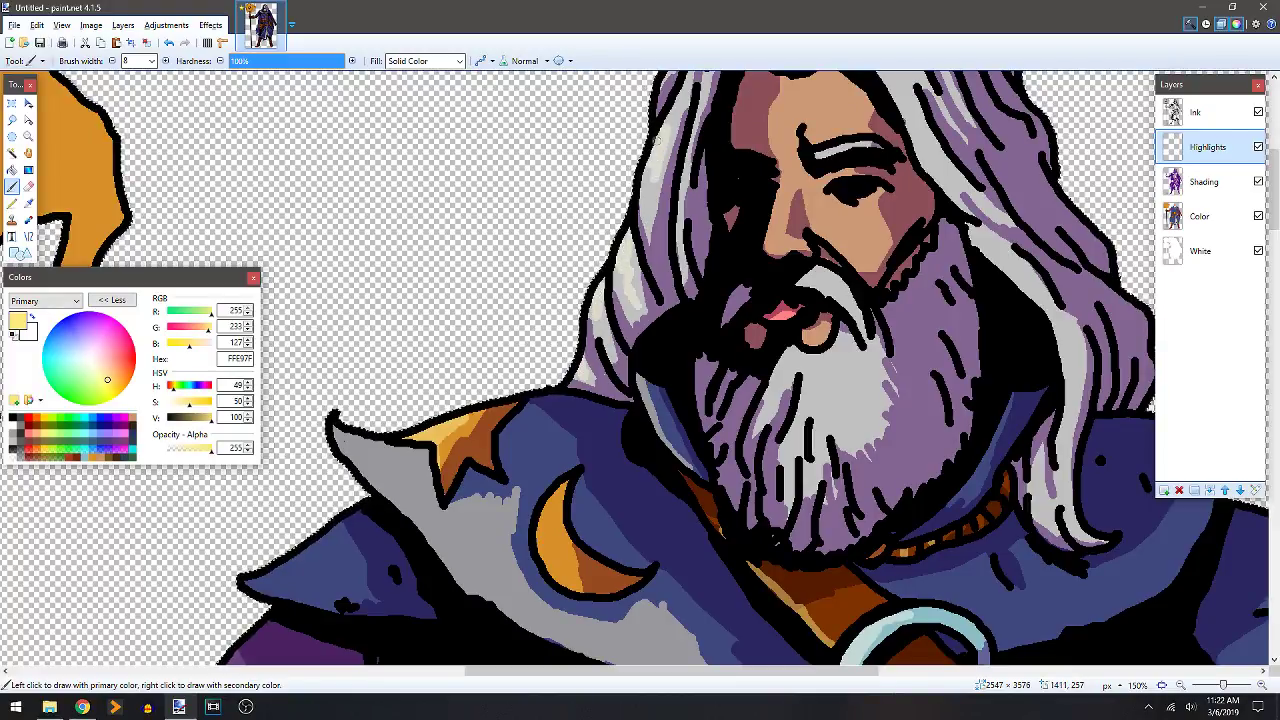
drag(654, 191, 650, 232)
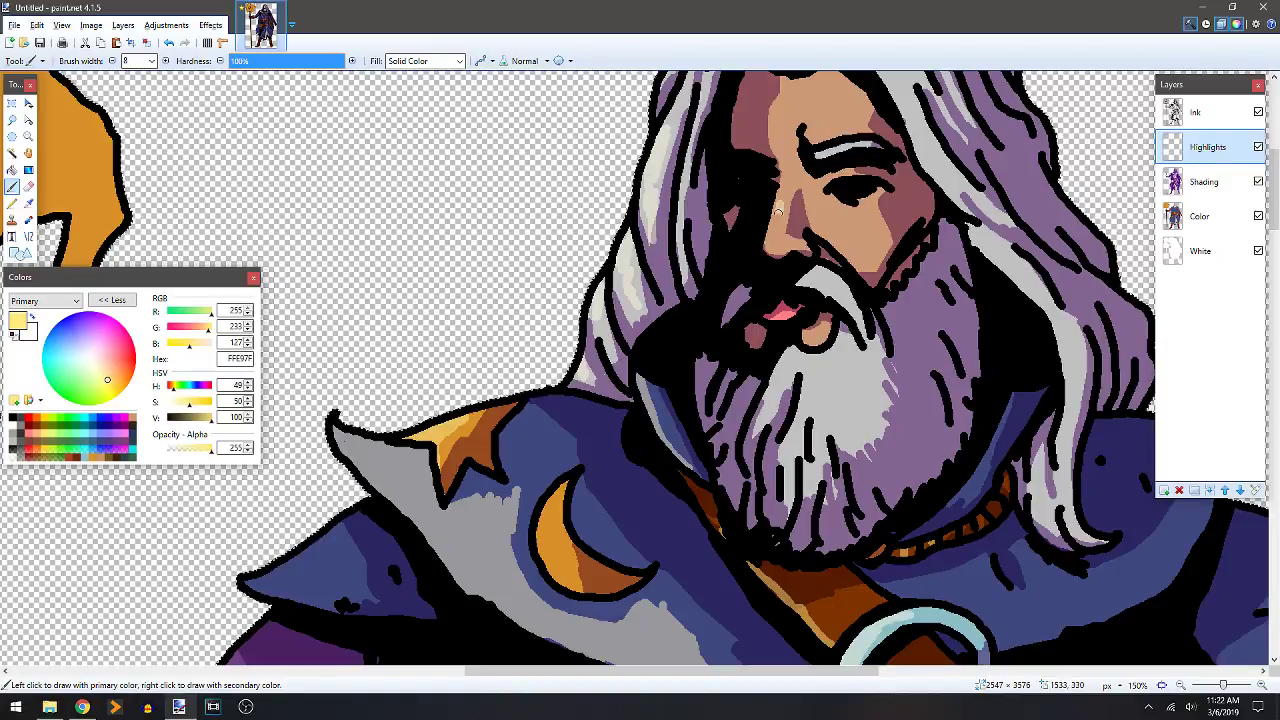
Highlight the nose, the lit cheek and the forehead of the face.
drag(780, 203, 773, 240)
mouse_move(850, 208)
mouse_down()
mouse_move(836, 218)
mouse_move(860, 240)
mouse_up()
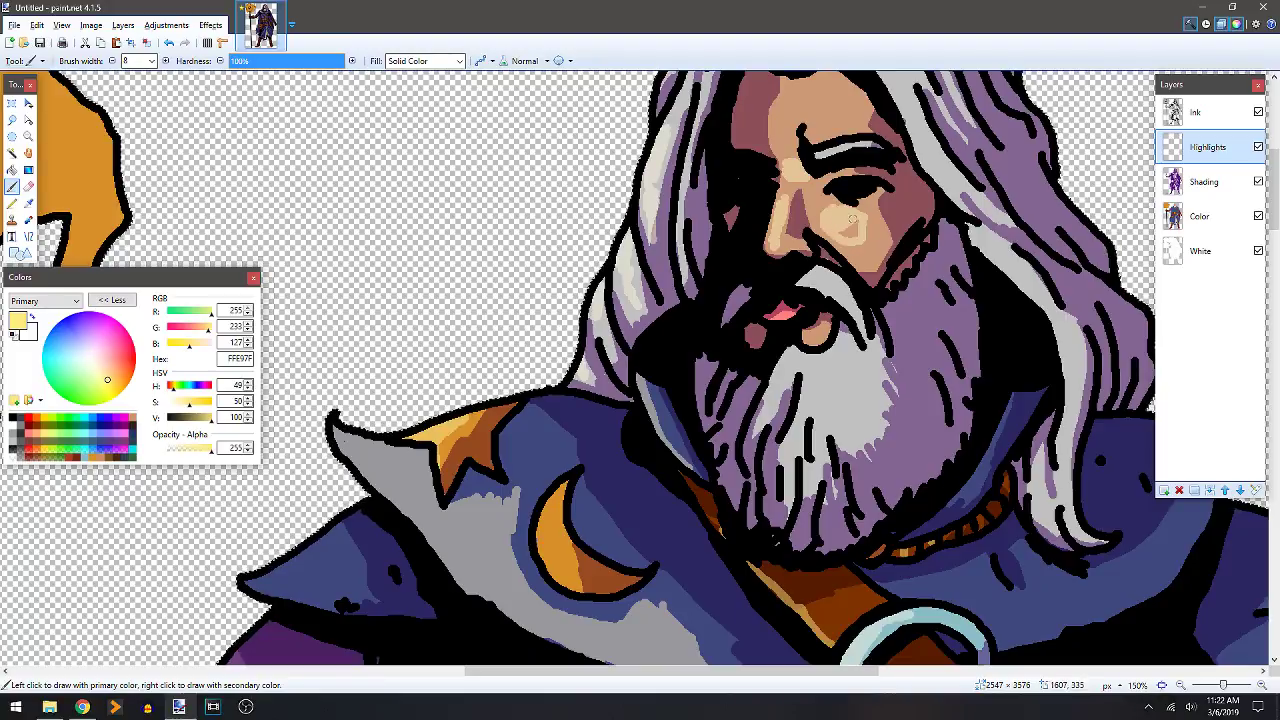
scroll(890, 157, up, 2)
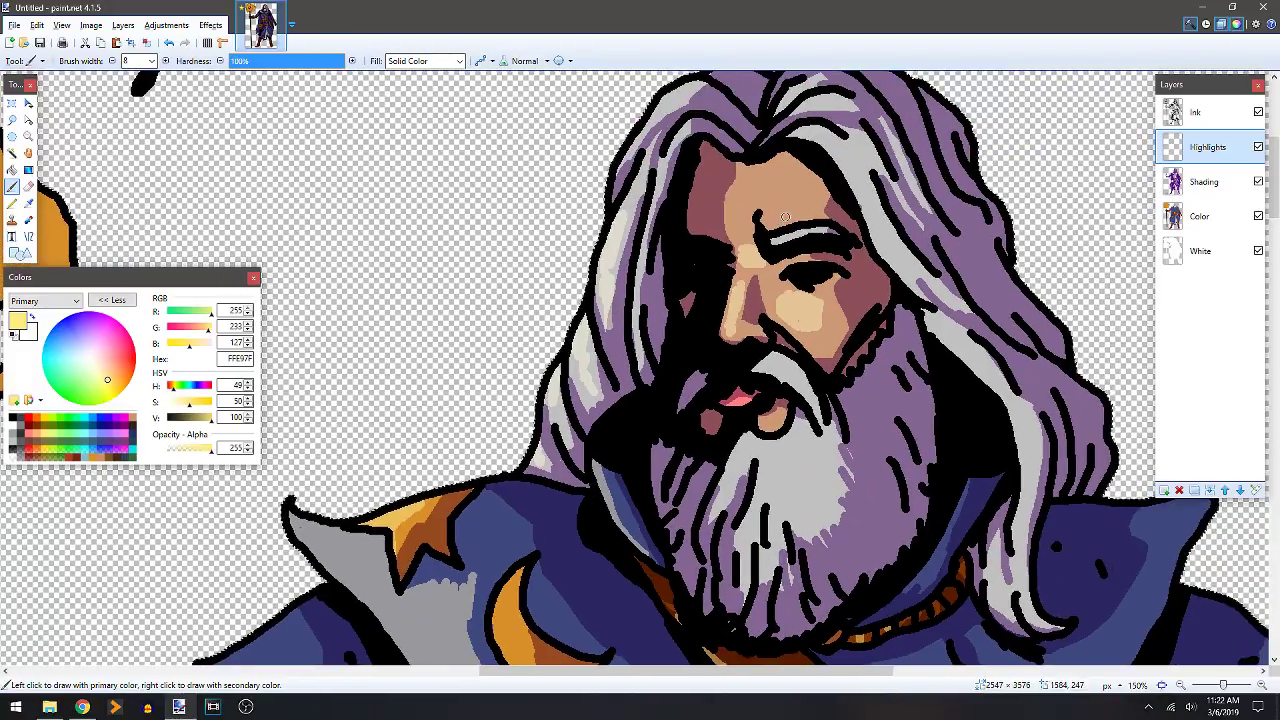
drag(772, 177, 793, 210)
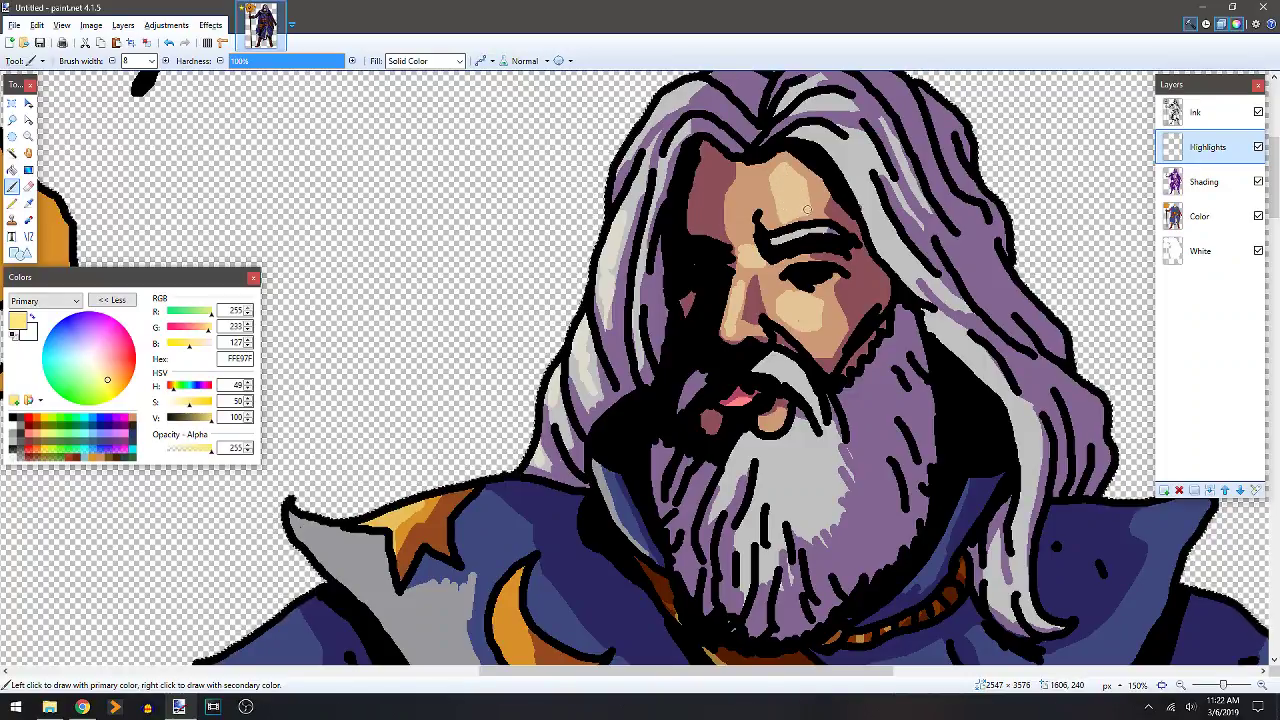
Outline and fill a highlight in the beard's centre, and brush highlights on the moustache and front hair locks.
scroll(775, 252, down, 2)
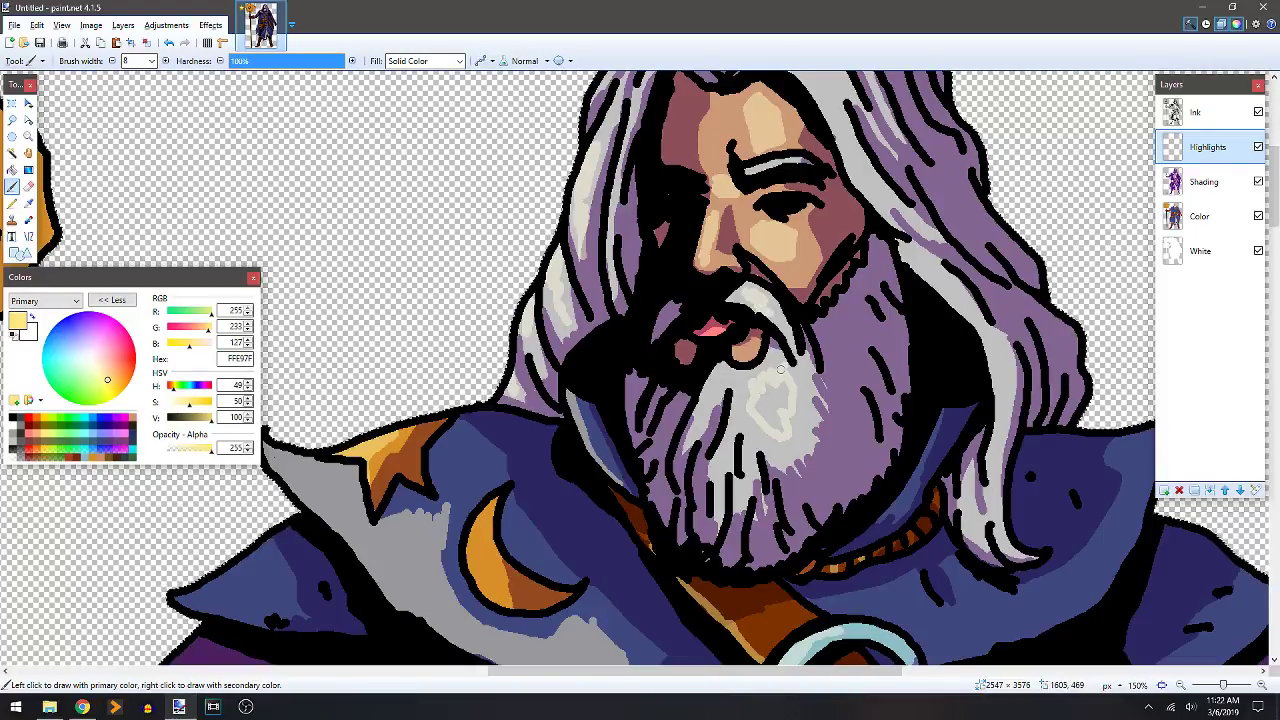
key(f)
click(762, 408)
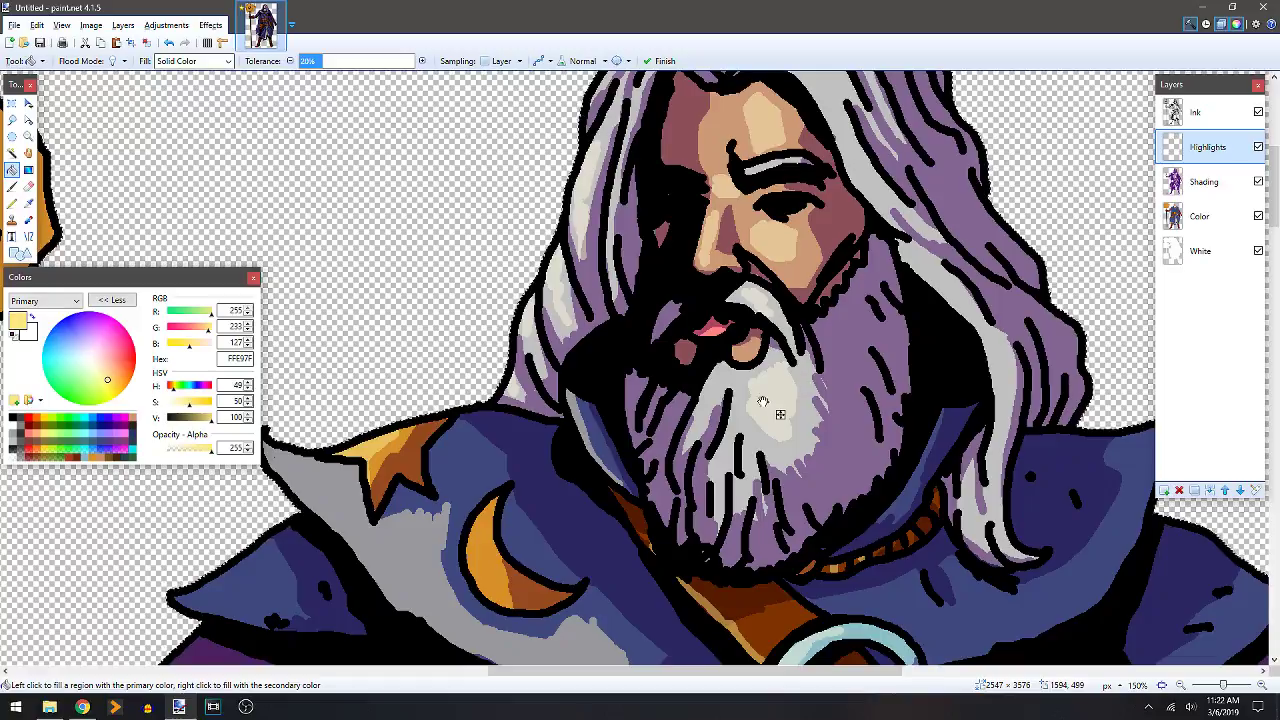
key(b)
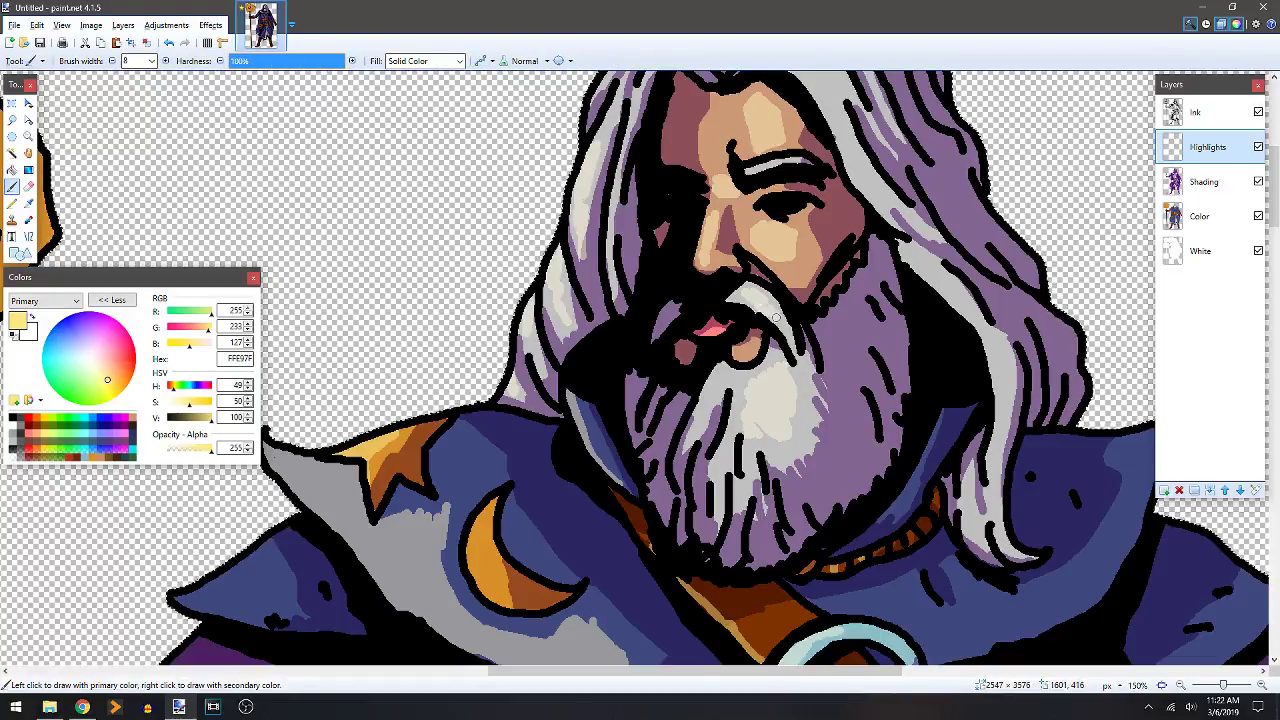
scroll(838, 300, up, 3)
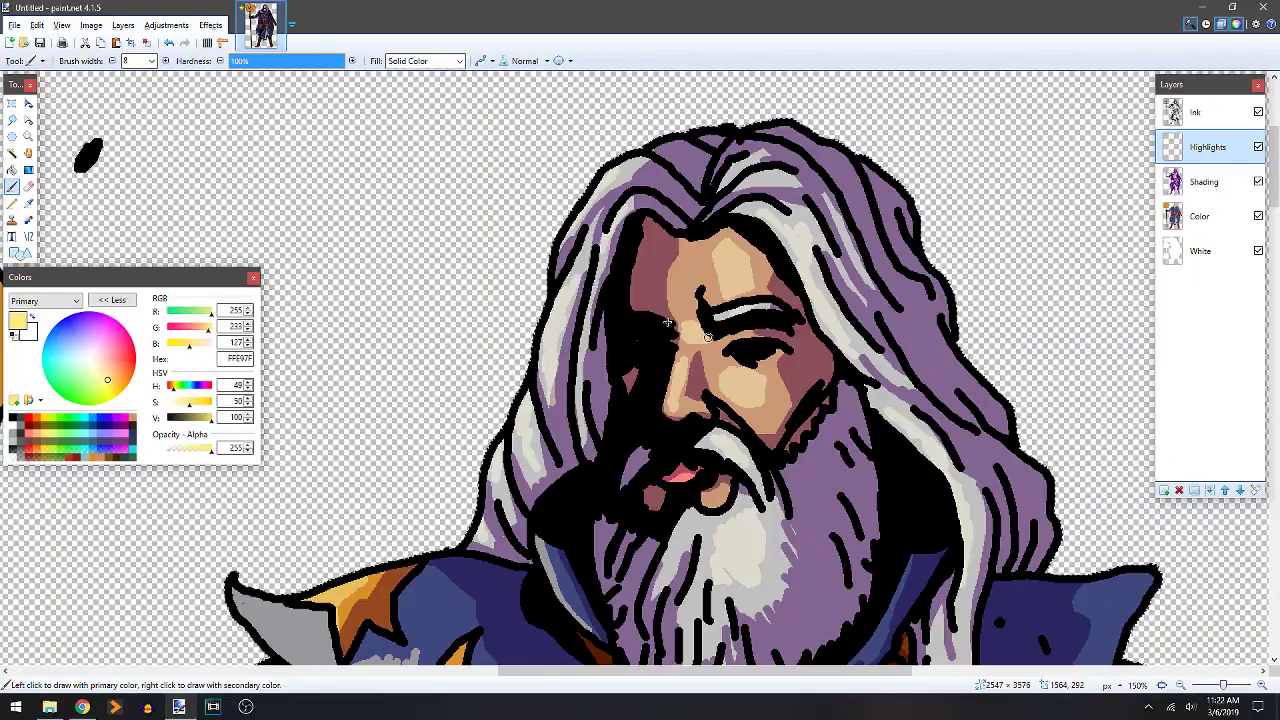
Highlight the pointed tip and upper edge of the lower shoulder flap on the staff side.
scroll(743, 362, down, 5)
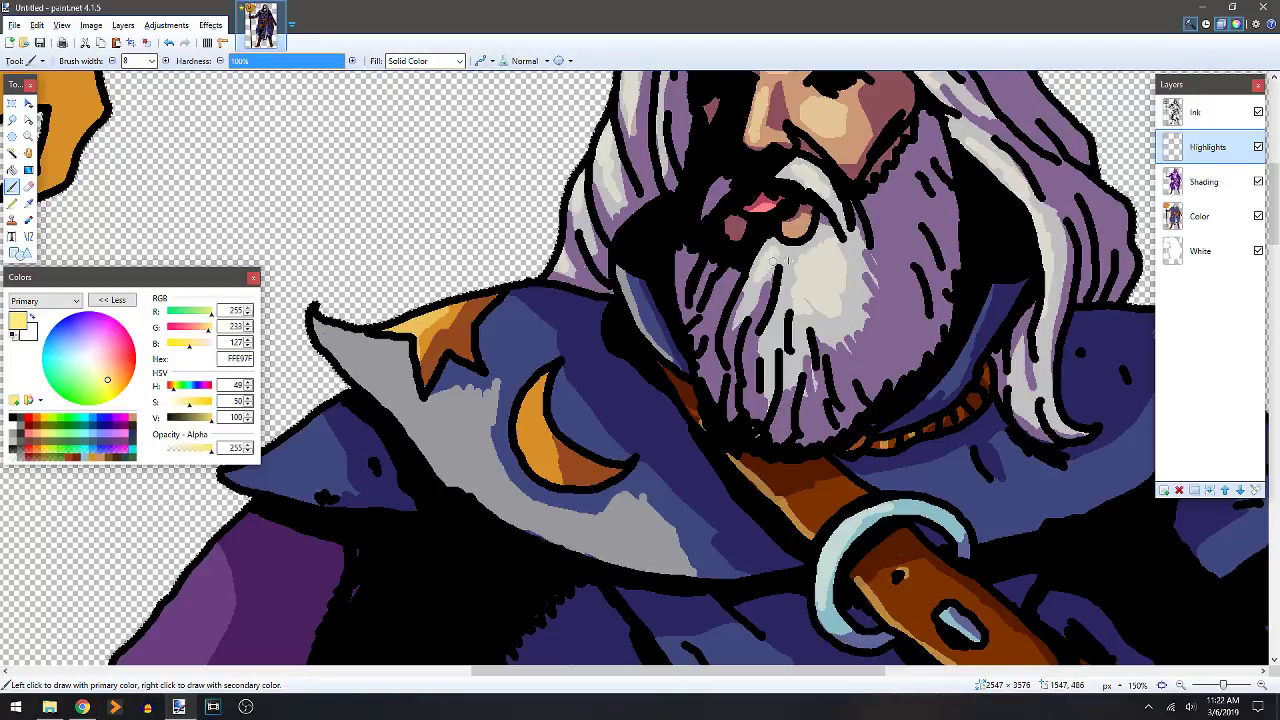
scroll(612, 414, down, 2)
scroll(612, 414, left, 3)
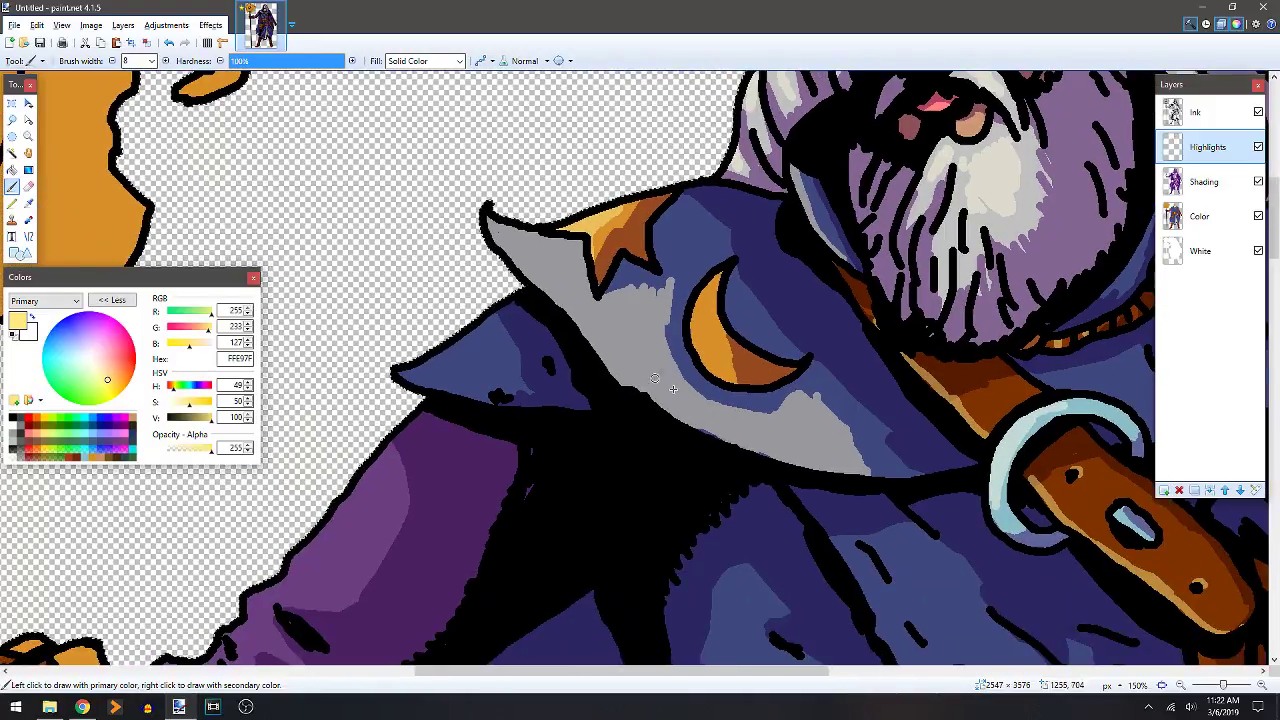
drag(507, 347, 471, 334)
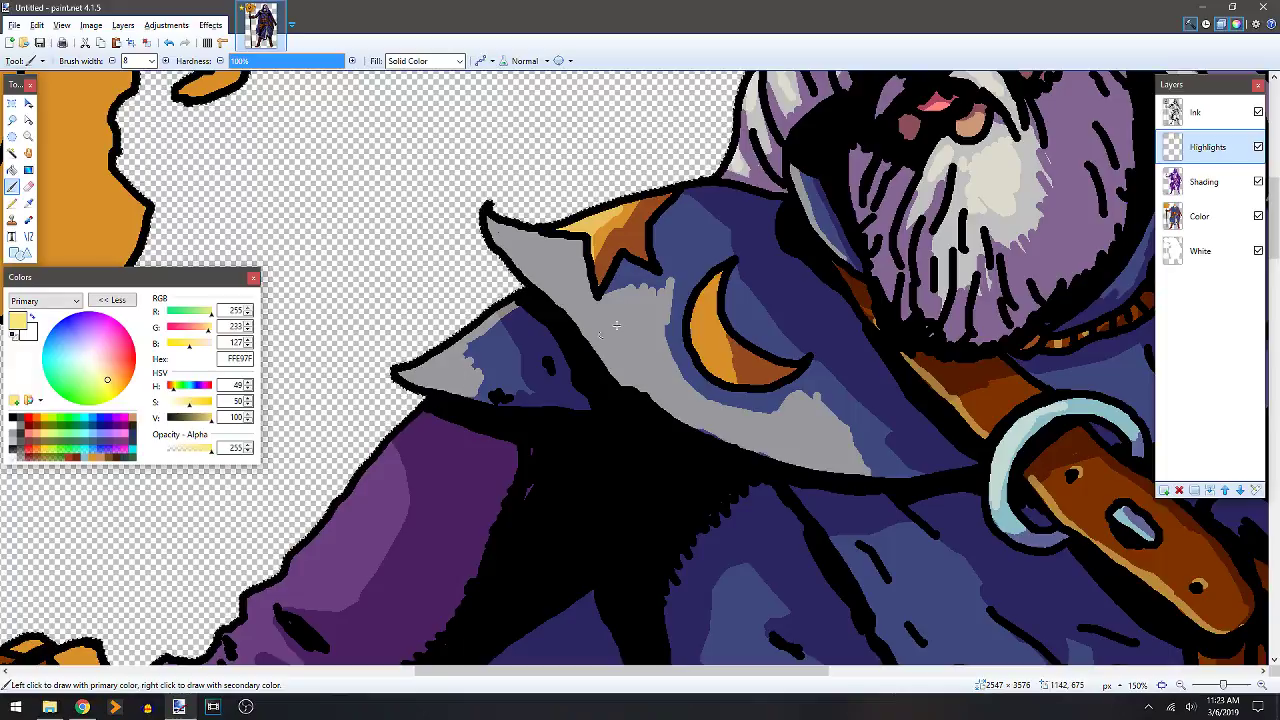
Add highlights to the gold crescent and star on the collar.
mouse_move(730, 403)
mouse_down()
mouse_move(664, 336)
mouse_move(694, 358)
mouse_move(661, 302)
mouse_move(685, 322)
mouse_move(727, 414)
mouse_move(677, 371)
mouse_move(727, 424)
mouse_up()
key(ctrl+z)
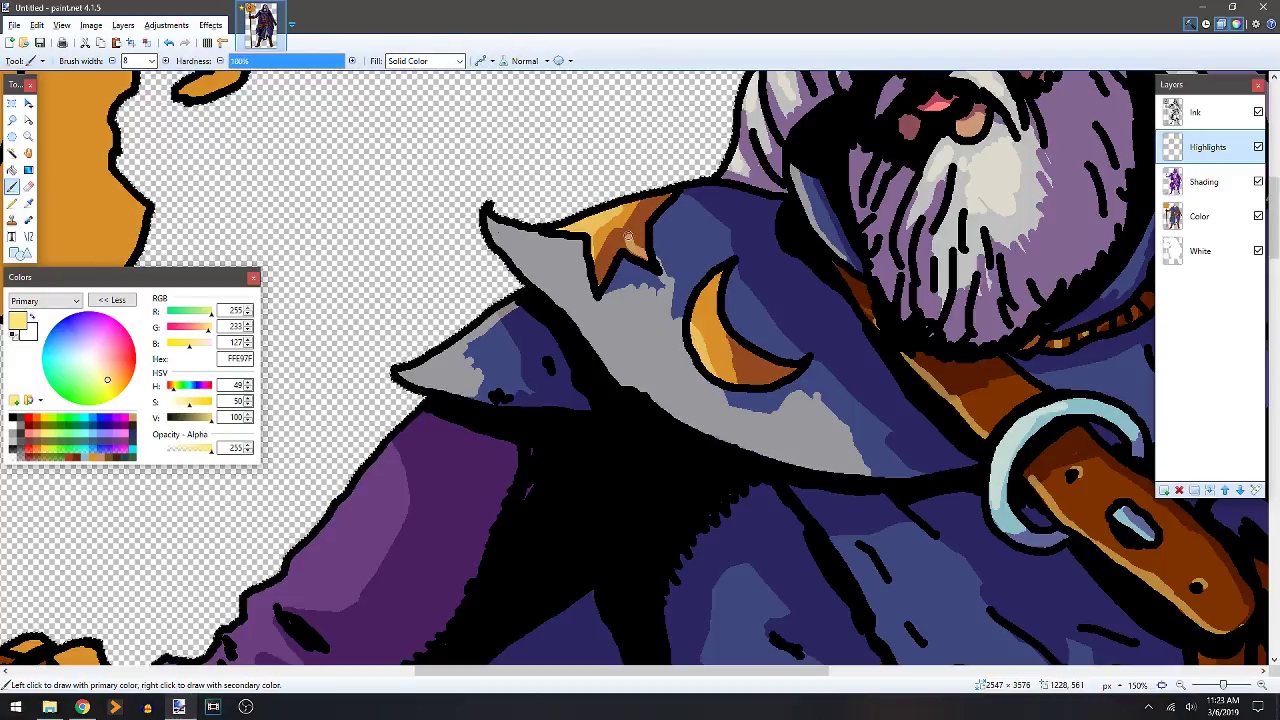
key(f)
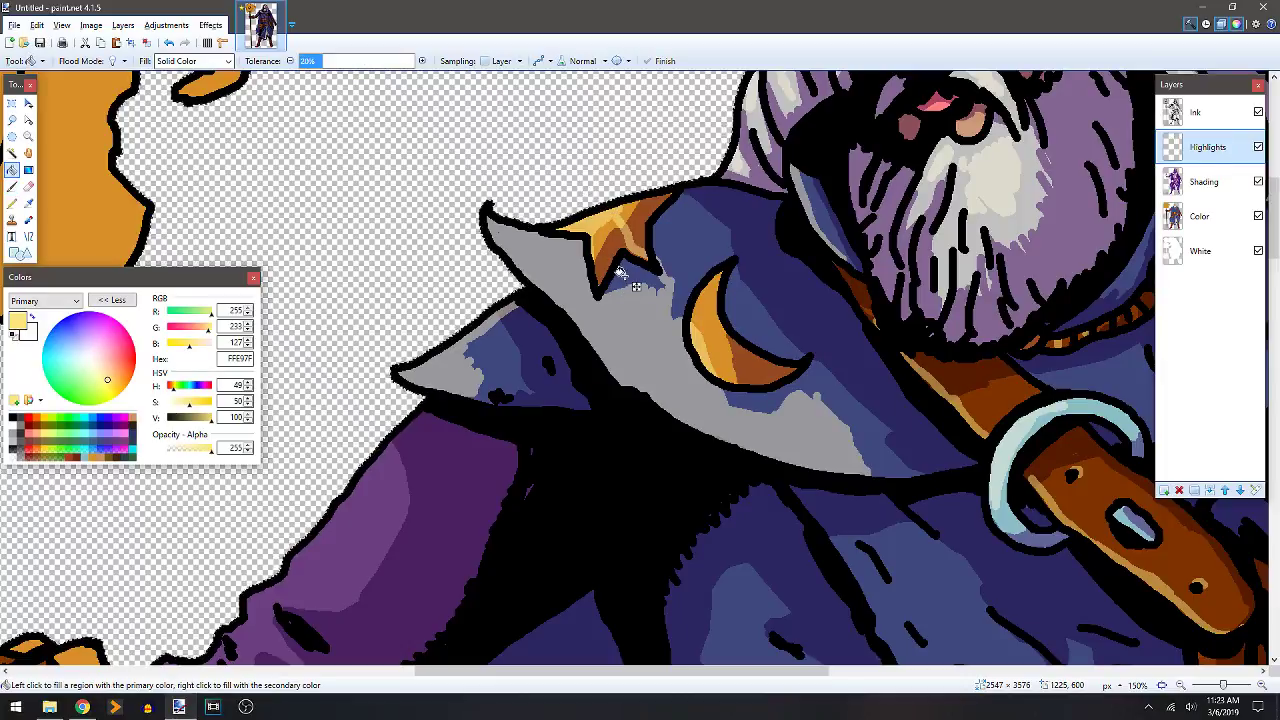
key(b)
mouse_move(640, 372)
mouse_down()
mouse_move(586, 294)
mouse_move(536, 316)
mouse_up()
Brush thin edge highlights along the collar and the lower shoulder flap on the side away from the staff.
scroll(798, 342, right, 2)
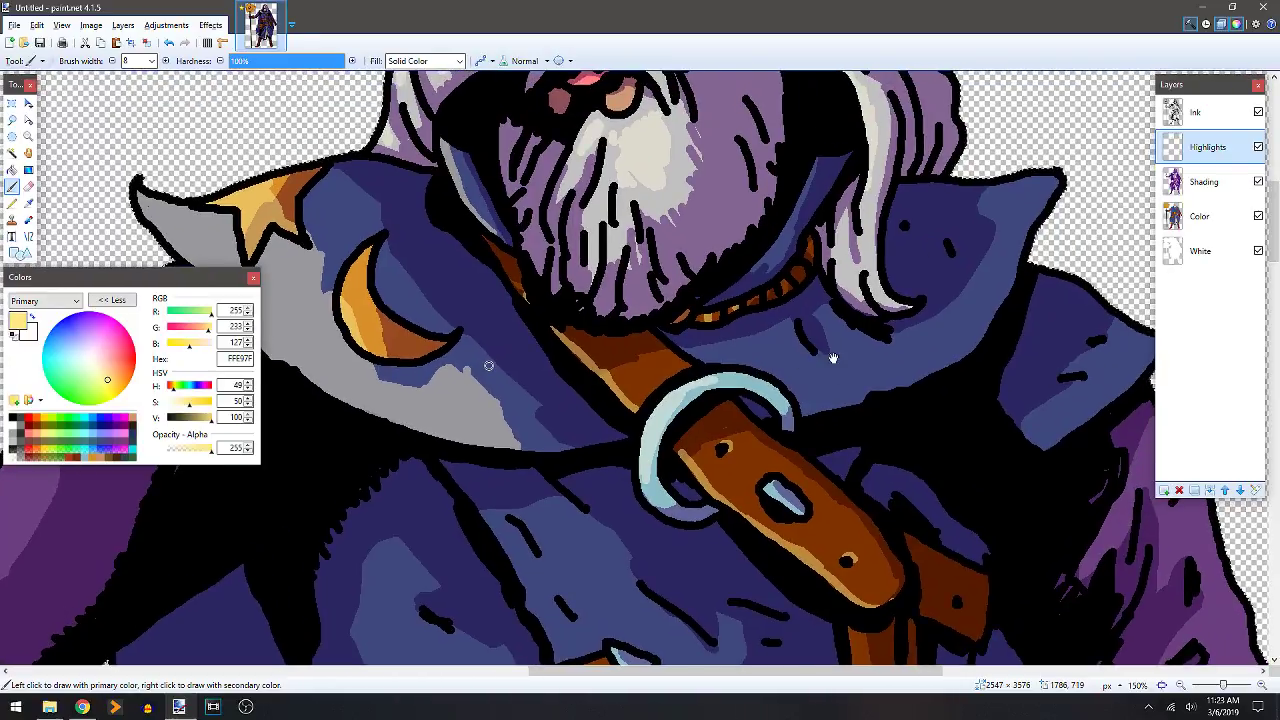
scroll(798, 342, up, 1)
mouse_move(996, 166)
mouse_down()
mouse_move(947, 290)
mouse_move(912, 340)
mouse_move(830, 380)
mouse_up()
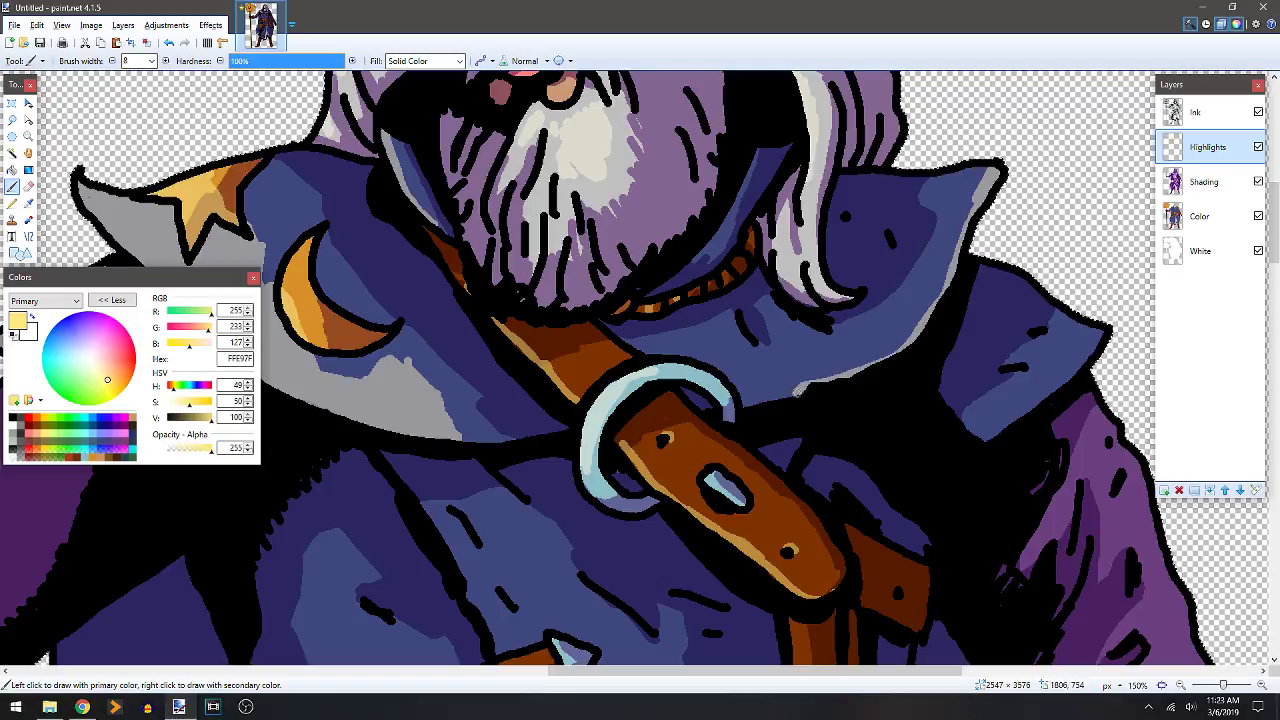
mouse_move(1056, 314)
mouse_down()
mouse_move(1078, 327)
mouse_move(1080, 365)
mouse_move(1047, 395)
mouse_up()
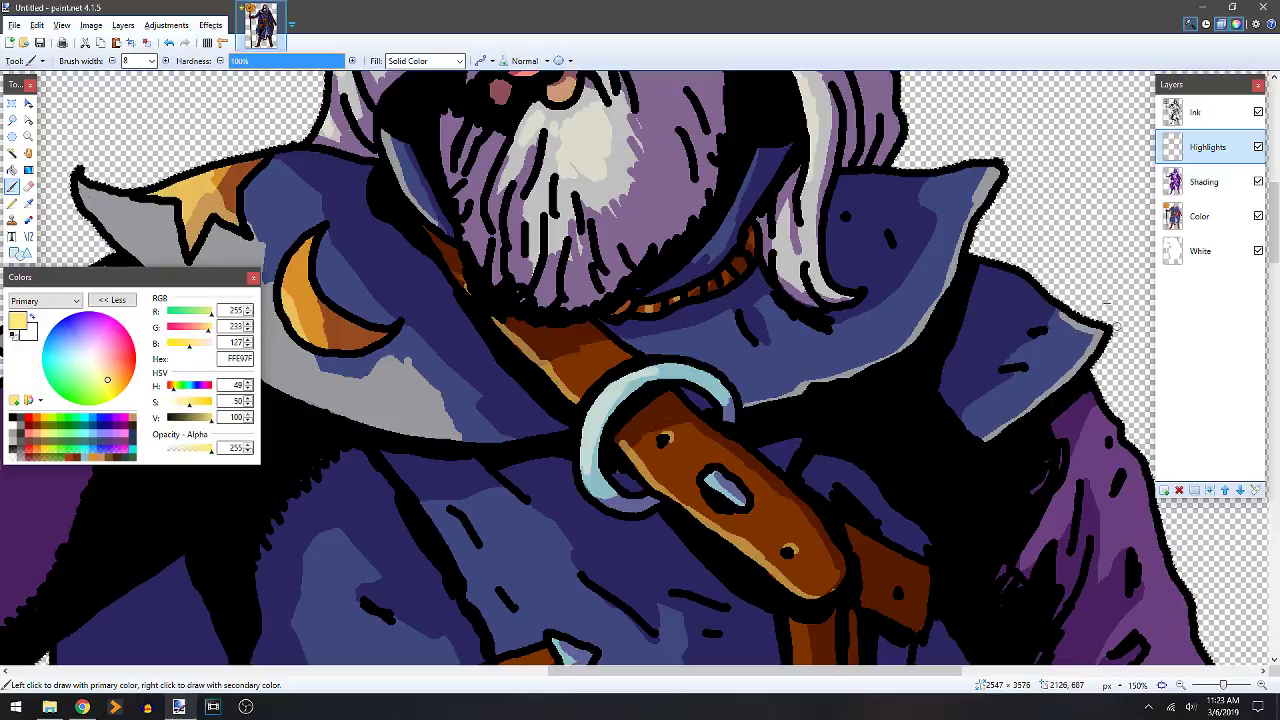
Highlight the outer edge and long strands of the hair on the side away from the staff.
scroll(894, 294, up, 5)
scroll(880, 300, right, 2)
mouse_move(866, 347)
mouse_down()
mouse_move(790, 242)
mouse_move(806, 256)
mouse_move(745, 110)
mouse_move(802, 286)
mouse_up()
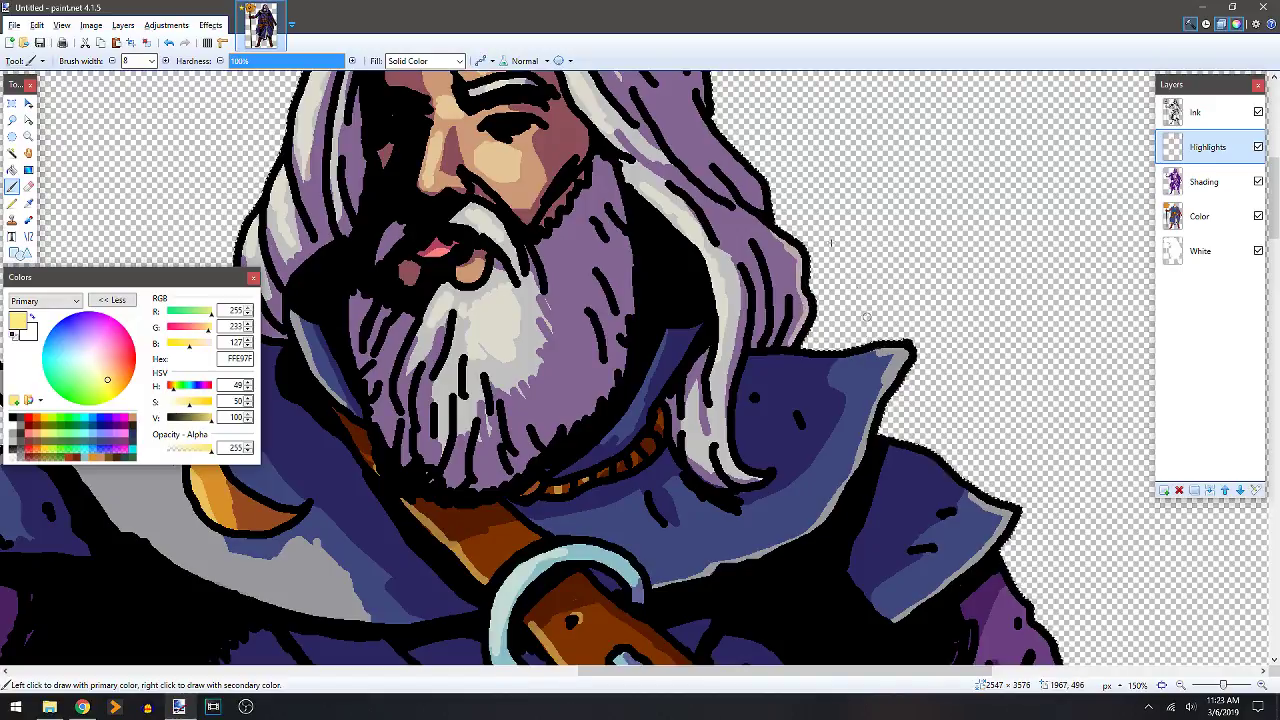
scroll(849, 378, up, 3)
mouse_move(773, 313)
mouse_down()
mouse_move(790, 344)
mouse_move(762, 290)
mouse_move(788, 358)
mouse_up()
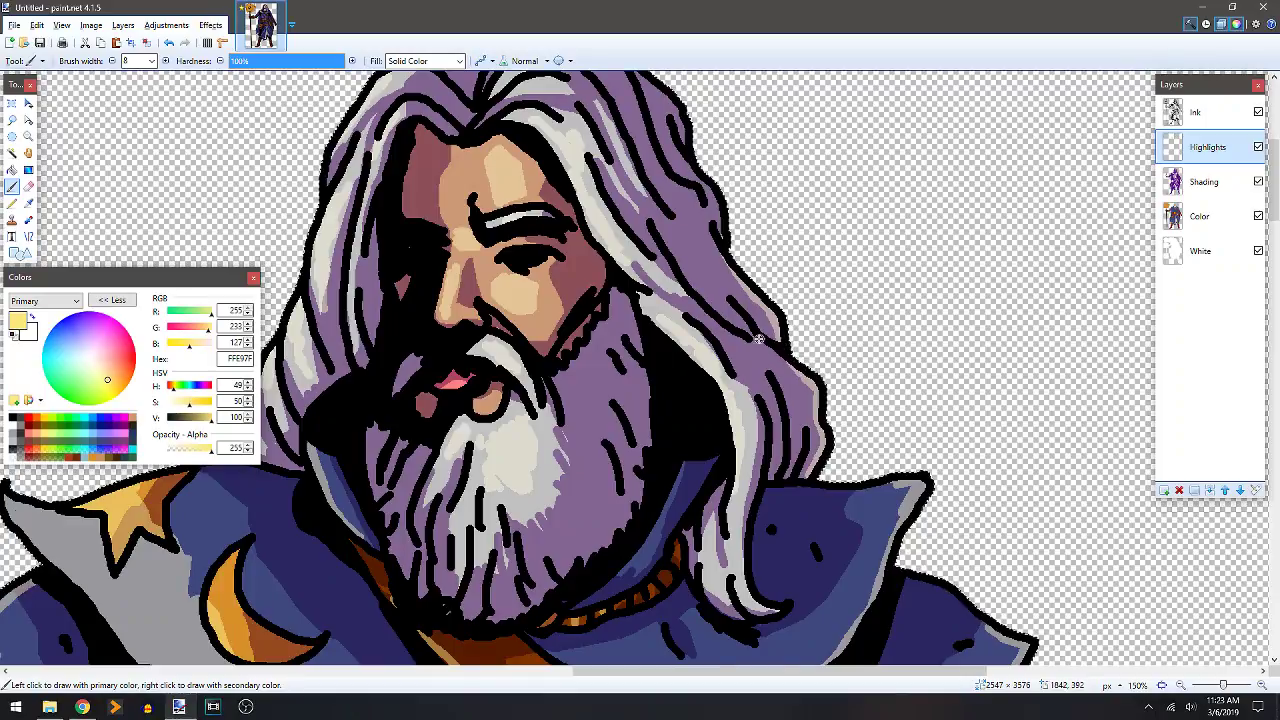
scroll(760, 300, up, 2)
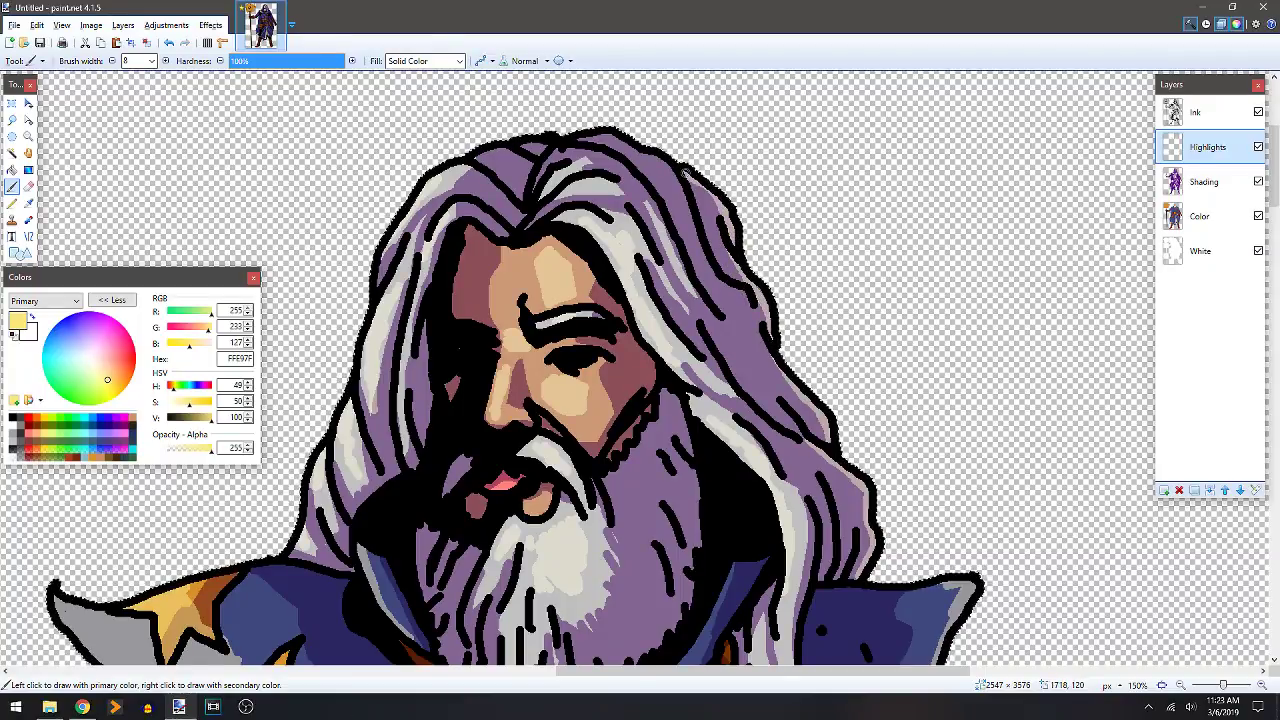
Add strand highlights along the shaded side of the beard, away from the staff.
scroll(845, 242, down, 1)
scroll(845, 242, left, 1)
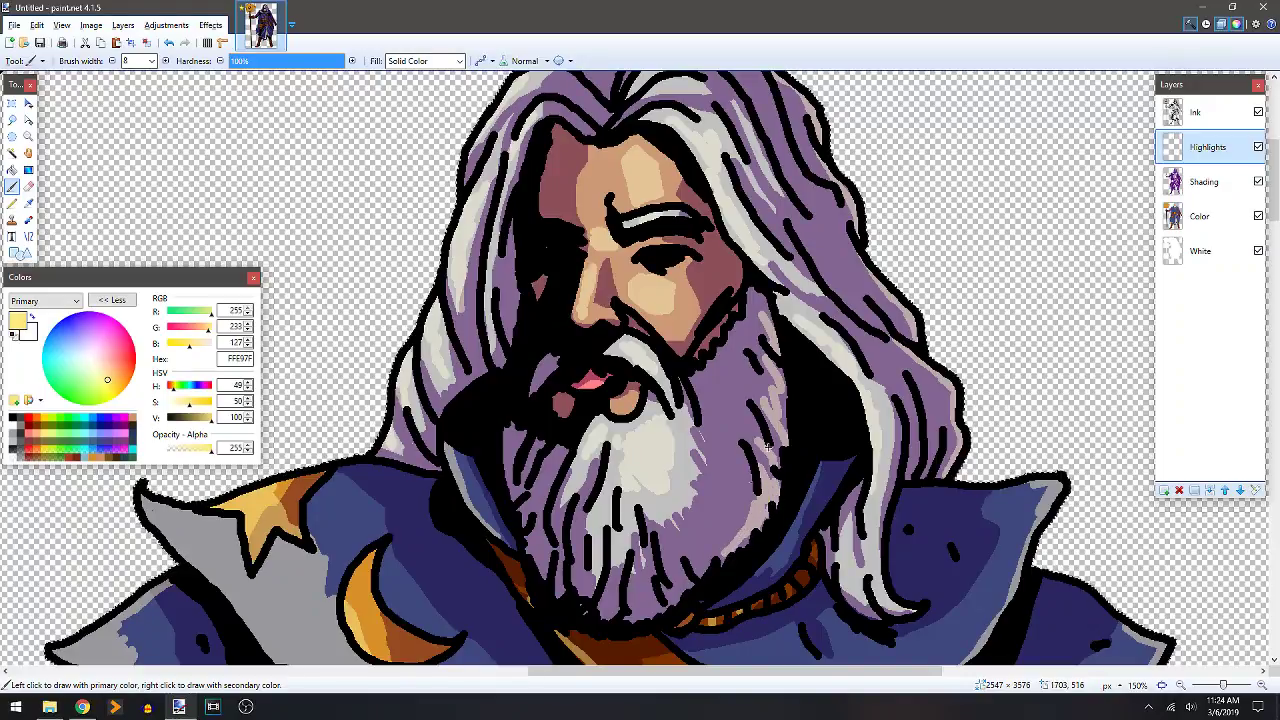
scroll(780, 340, up, 1)
Paint fold highlights along the outer edge of the purple sleeve on the arm away from the staff.
mouse_move(784, 343)
mouse_down()
mouse_move(663, 217)
mouse_move(671, 272)
mouse_move(653, 256)
mouse_up()
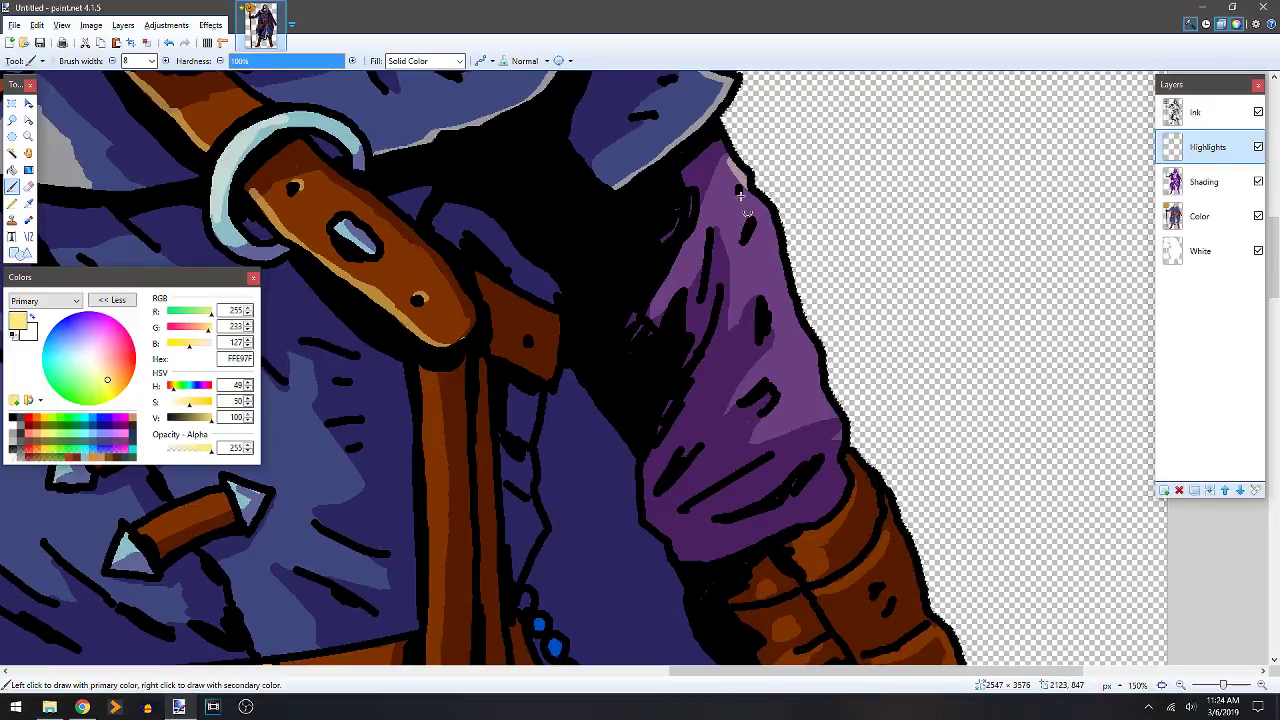
mouse_move(730, 170)
mouse_down()
mouse_move(735, 220)
mouse_move(746, 203)
mouse_move(765, 208)
mouse_move(746, 288)
mouse_up()
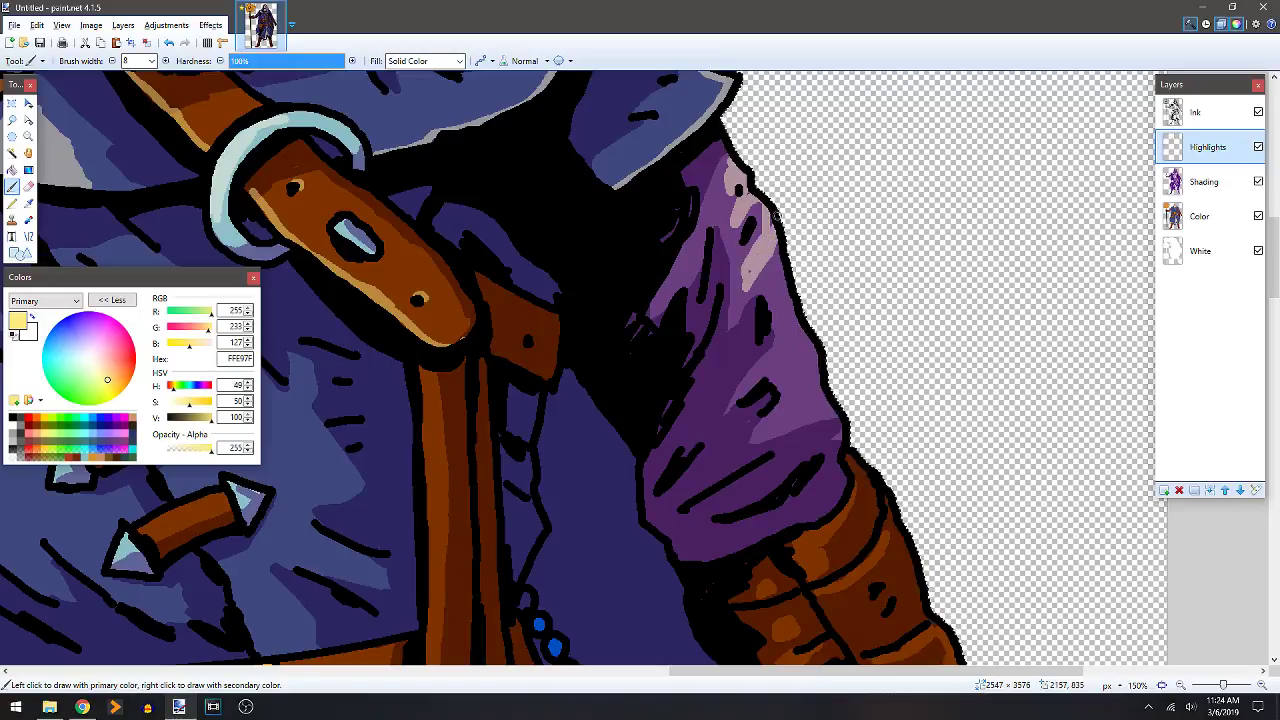
mouse_move(764, 372)
mouse_down()
mouse_move(795, 328)
mouse_move(787, 253)
mouse_move(806, 381)
mouse_move(815, 370)
mouse_move(772, 430)
mouse_move(825, 406)
mouse_move(807, 394)
mouse_move(795, 416)
mouse_move(816, 336)
mouse_up()
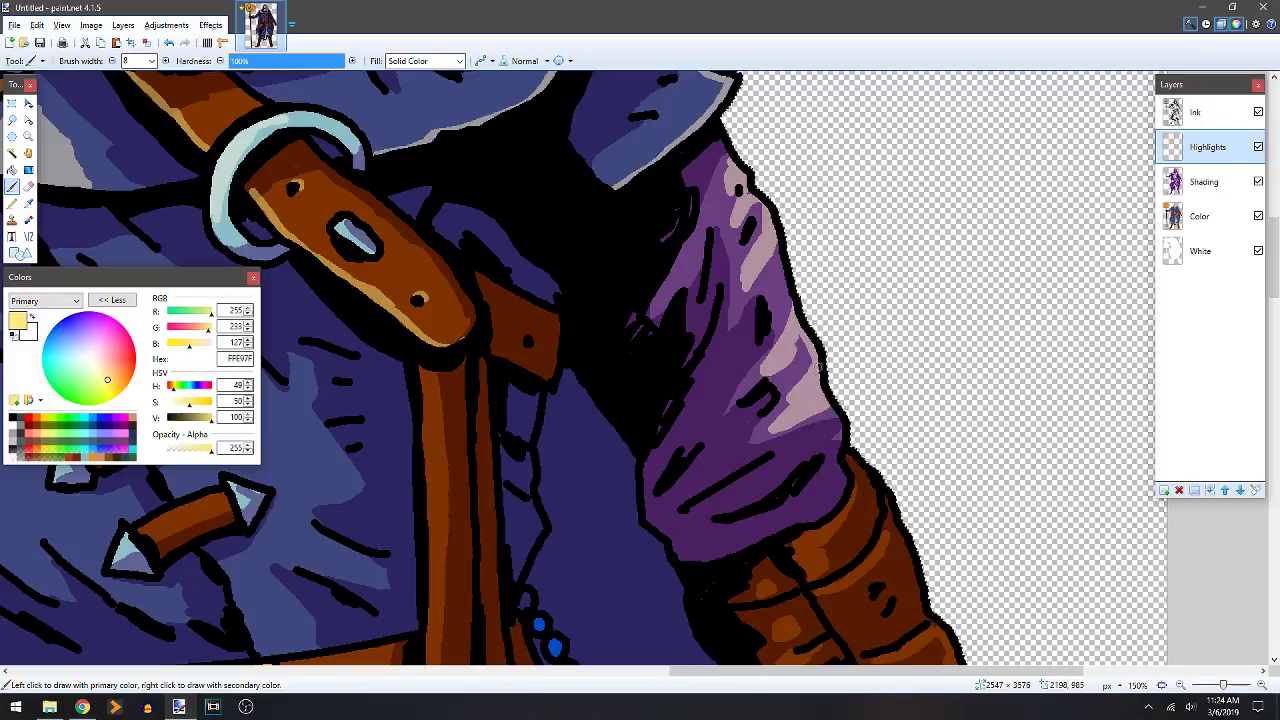
Brush short fold highlights along the creases of the upper brown leather bracer on the arm away from the staff.
mouse_move(852, 529)
mouse_down()
mouse_move(712, 379)
mouse_move(656, 390)
mouse_up()
mouse_move(738, 398)
mouse_down()
mouse_move(720, 423)
mouse_move(750, 308)
mouse_up()
drag(657, 438, 682, 492)
drag(676, 404, 698, 386)
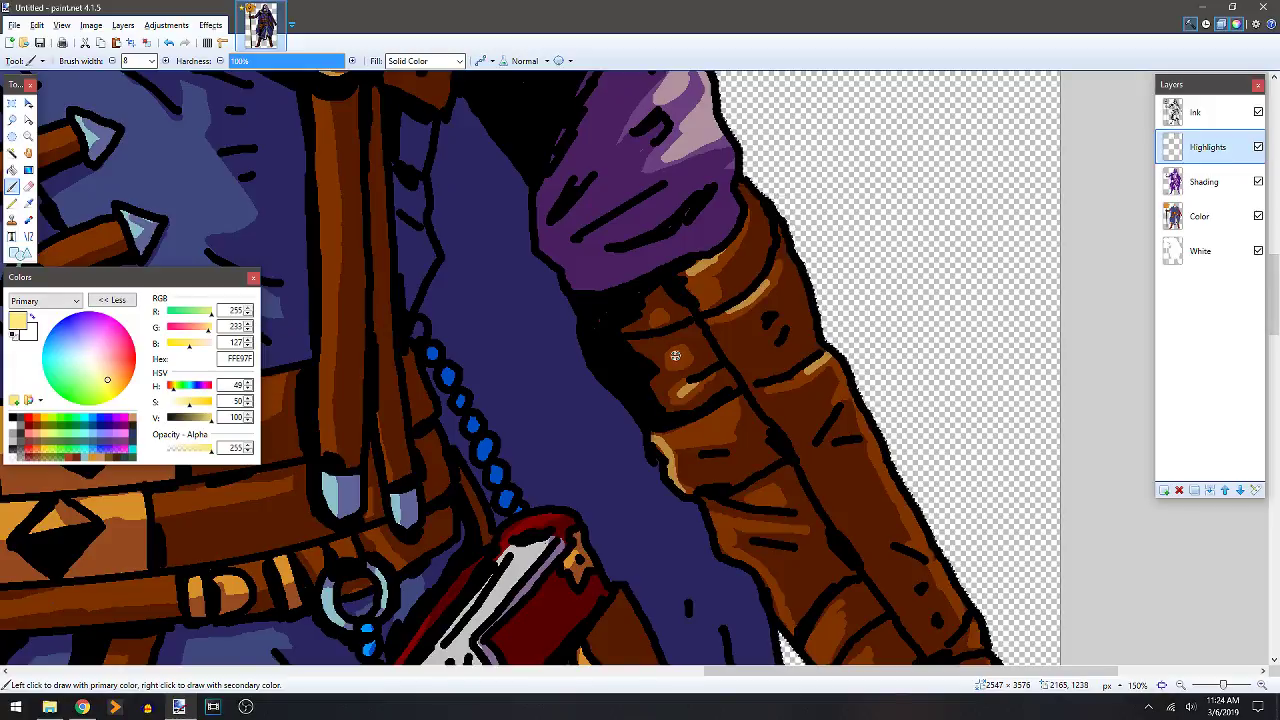
Open the properties of the Highlights layer and set its opacity to 255.
click(1215, 143)
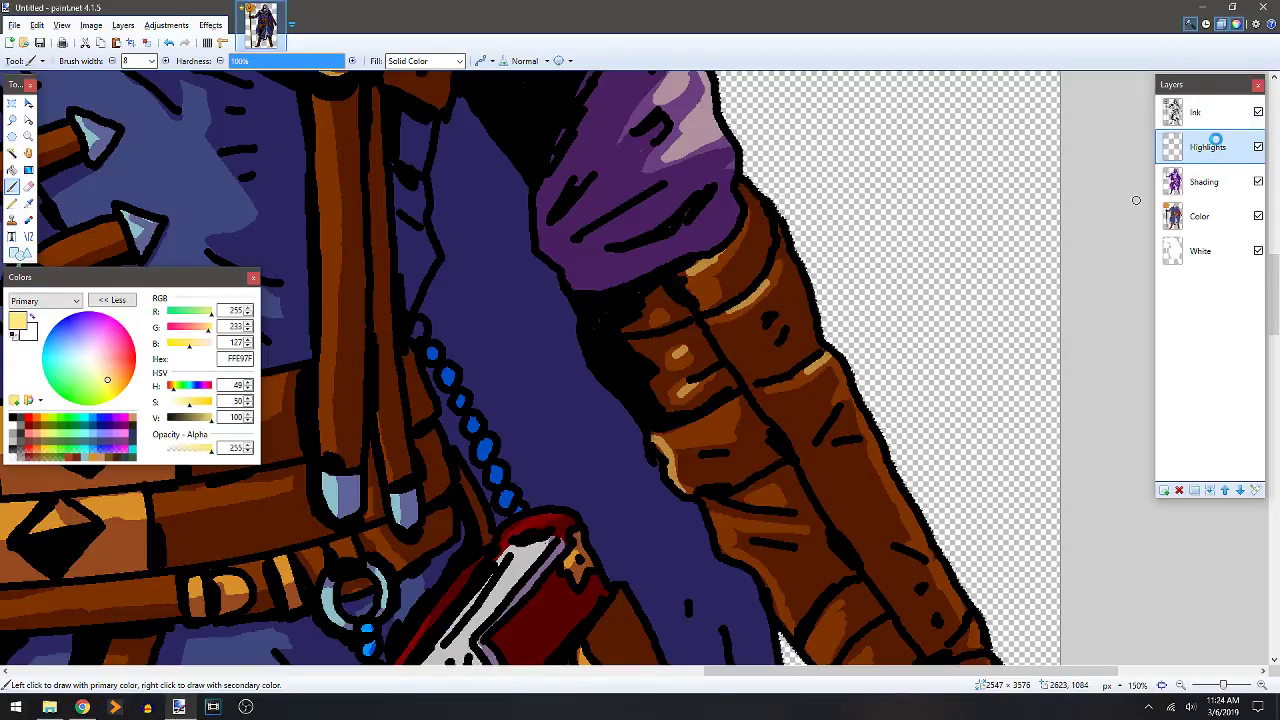
click(1215, 143)
double_click(618, 380)
text(255)
click(634, 404)
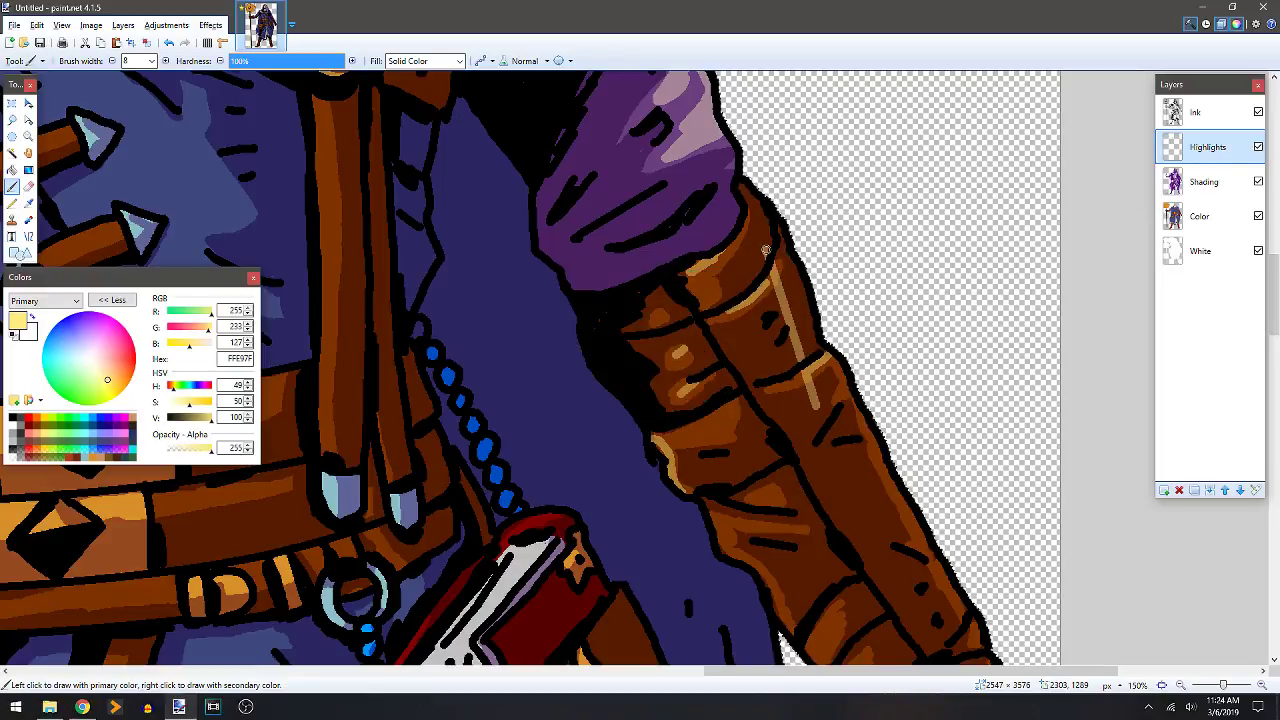
Undo the stroke along the bracer's outer edge, and highlight the lower folds and the long central seam.
key(ctrl+z)
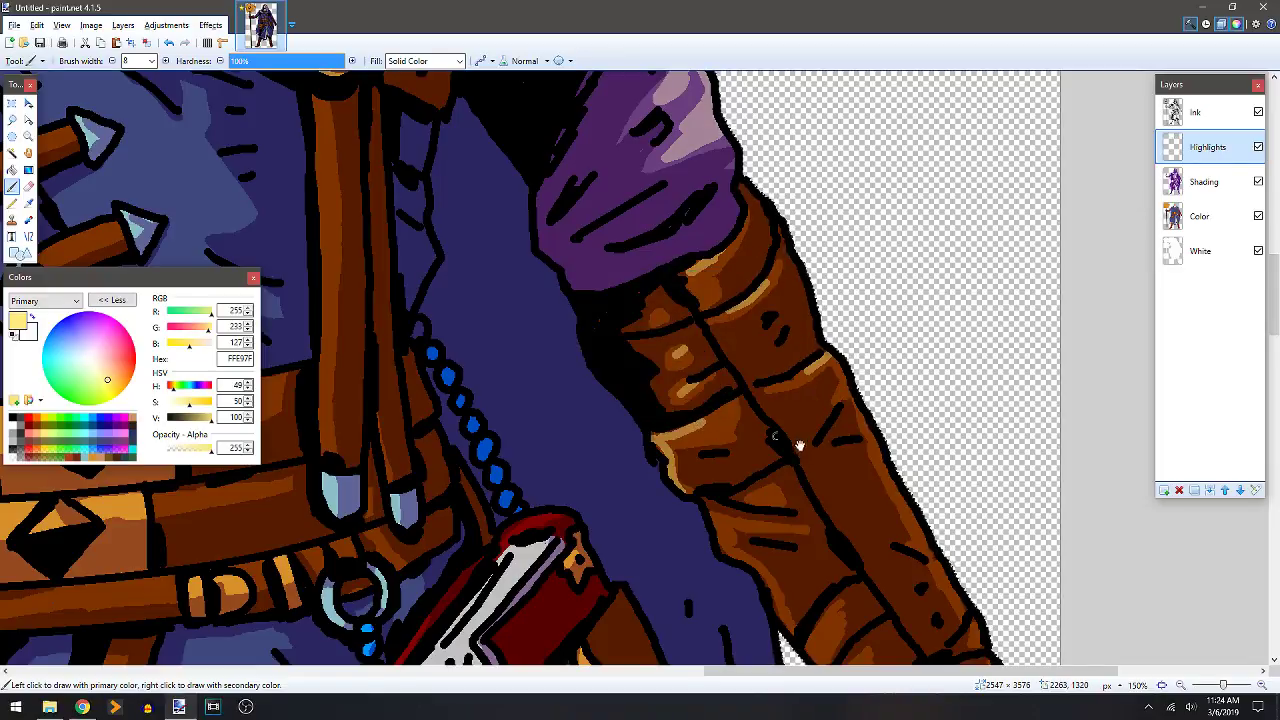
scroll(792, 443, down, 3)
scroll(792, 443, right, 1)
mouse_move(681, 390)
mouse_down()
mouse_move(745, 458)
mouse_move(734, 462)
mouse_move(784, 484)
mouse_move(787, 473)
mouse_move(768, 495)
mouse_move(810, 540)
mouse_up()
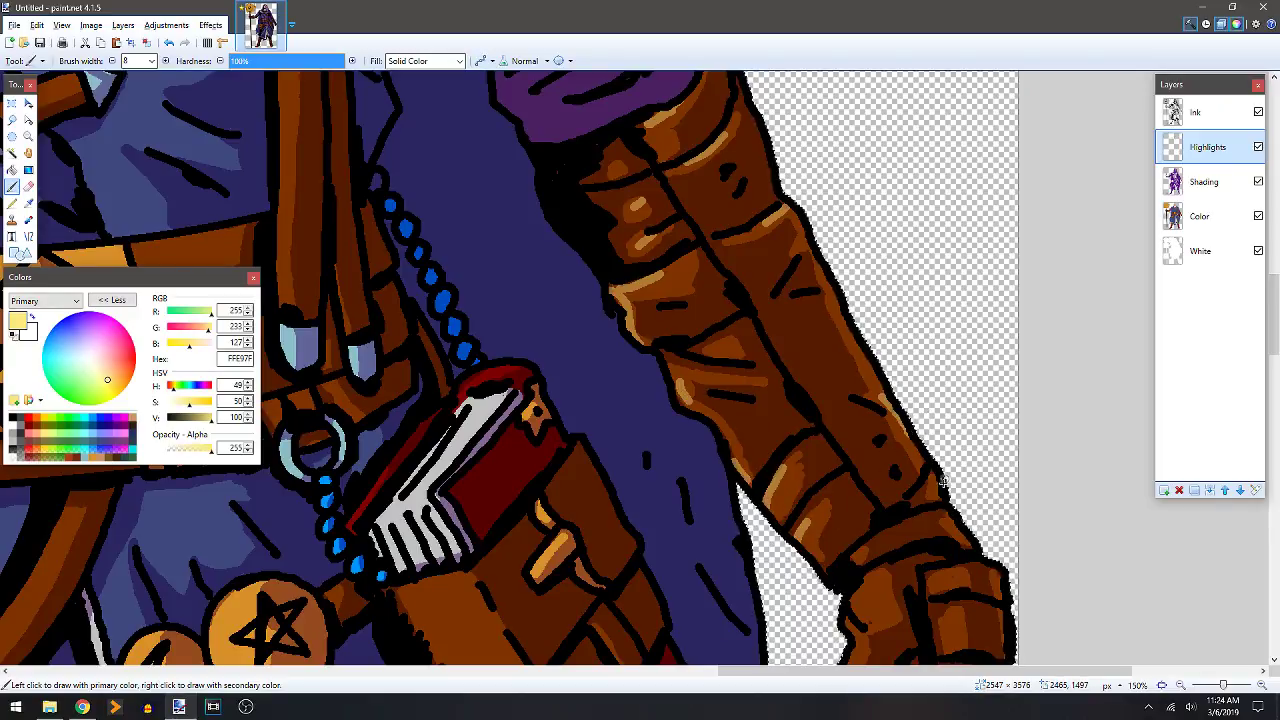
drag(712, 250, 886, 503)
drag(670, 180, 708, 238)
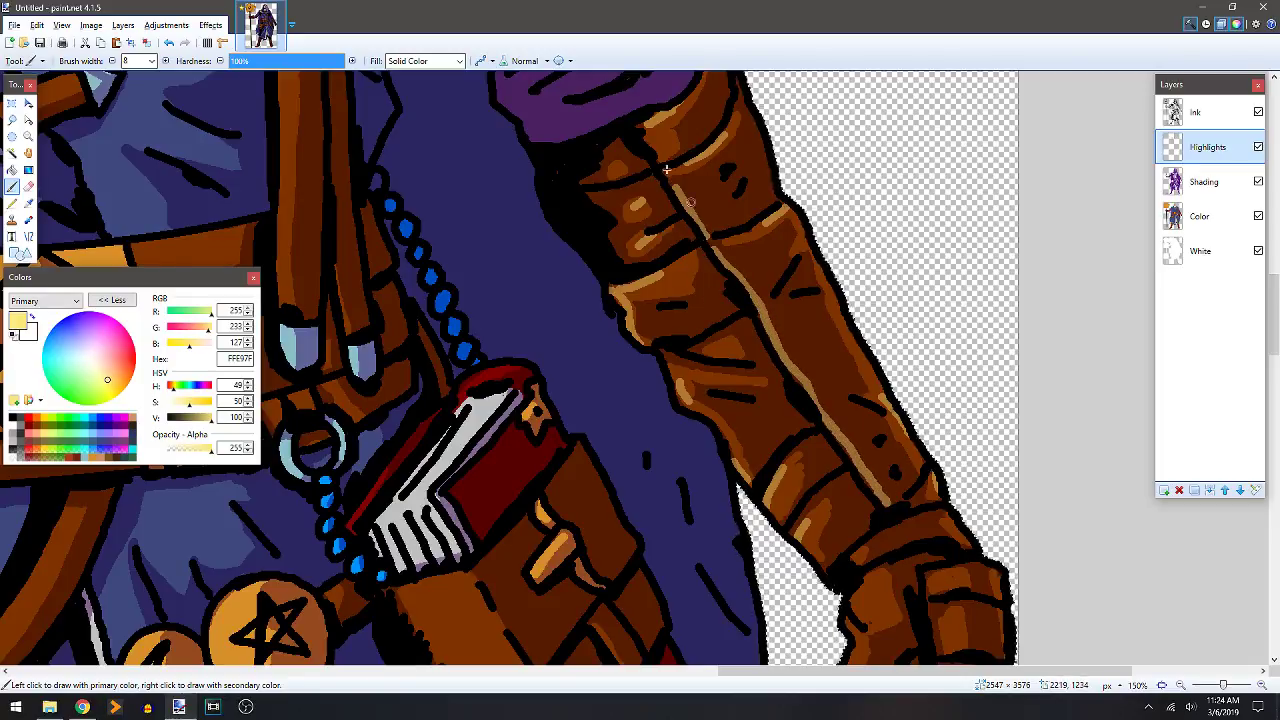
drag(640, 126, 665, 168)
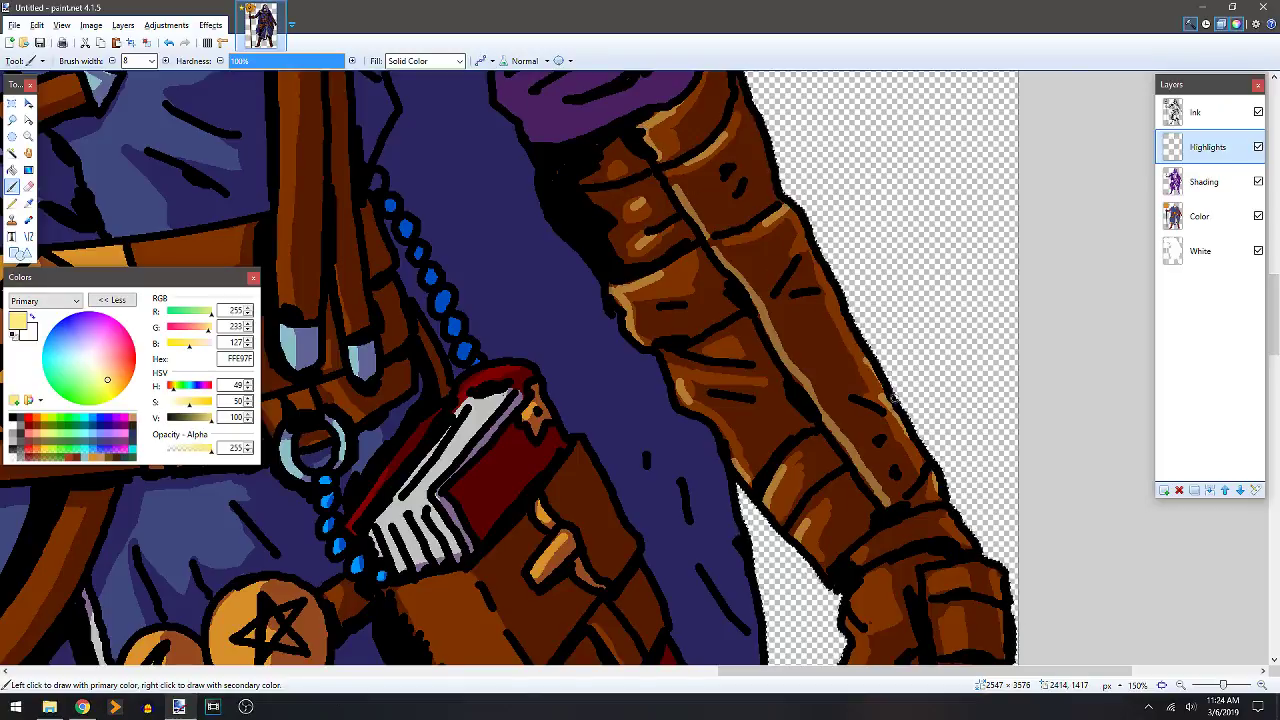
Add highlights to the wrist band and finger segments of the clenched leather glove.
scroll(800, 320, down, 4)
scroll(800, 320, right, 2)
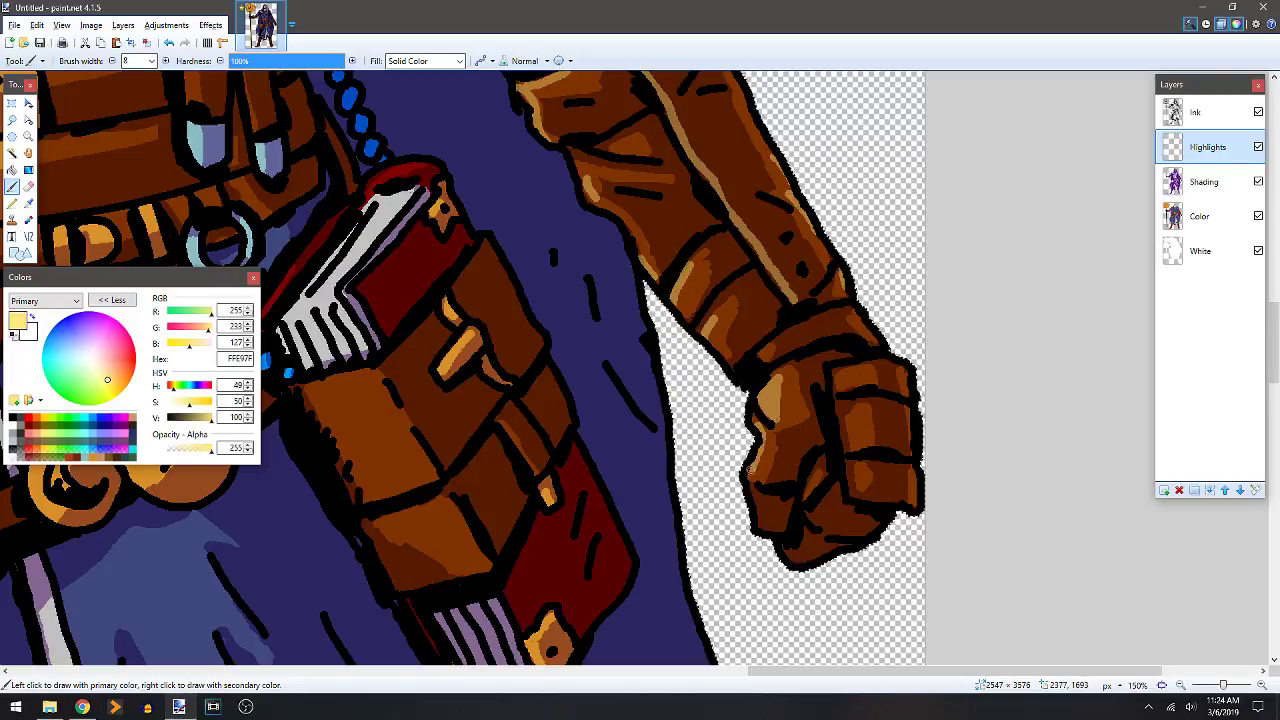
drag(857, 421, 863, 470)
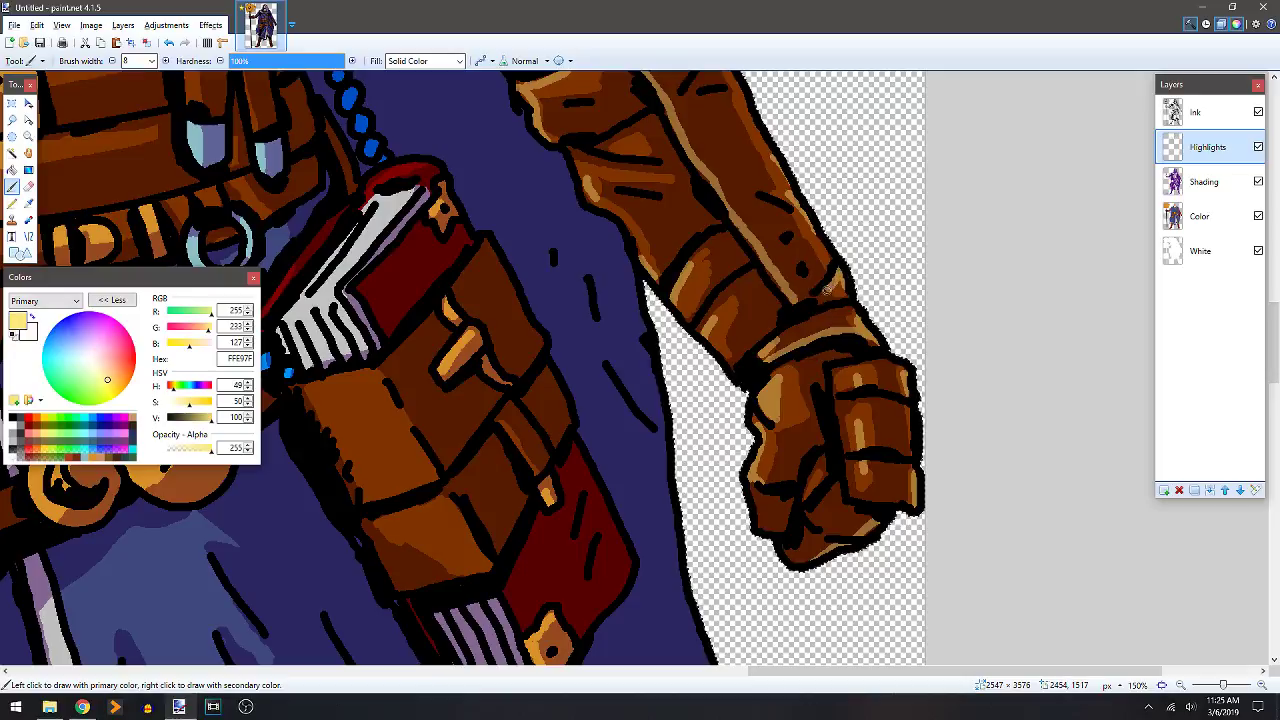
Outline highlight shapes on the two front faces of the book's brown leather wrap and fill them with pale yellow.
scroll(749, 293, down, 4)
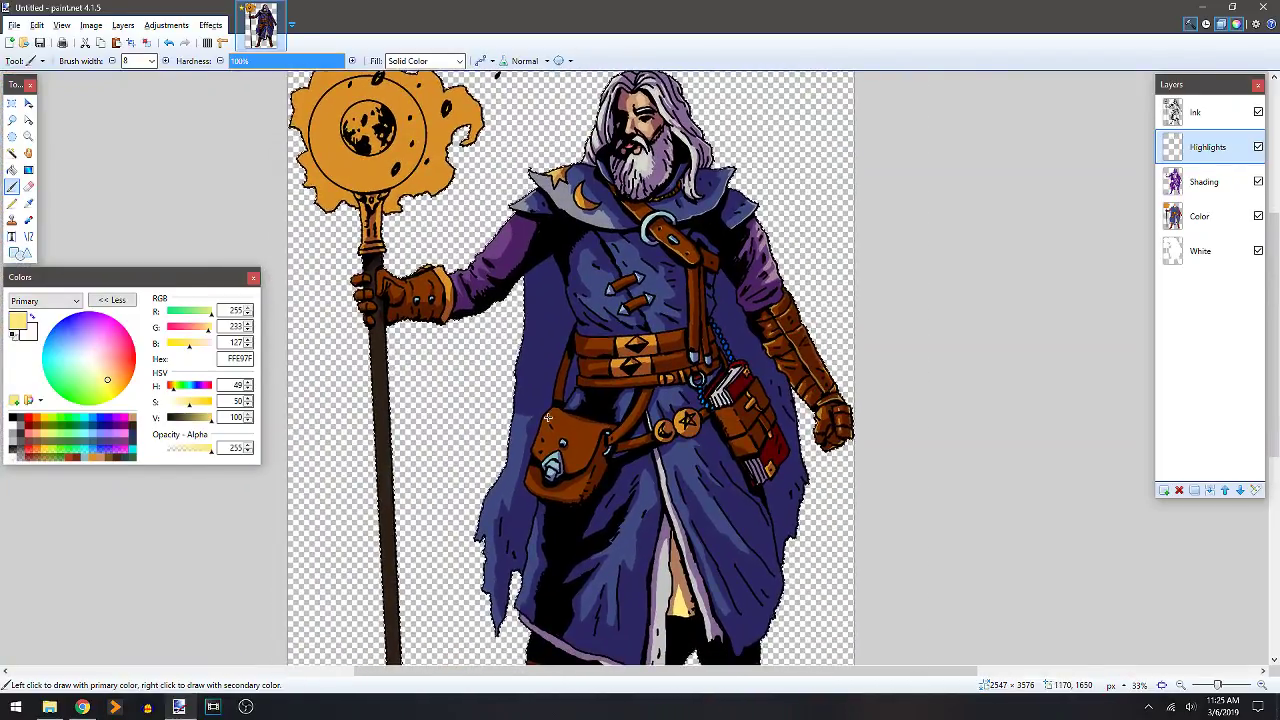
scroll(773, 354, up, 2)
scroll(773, 354, up, 2)
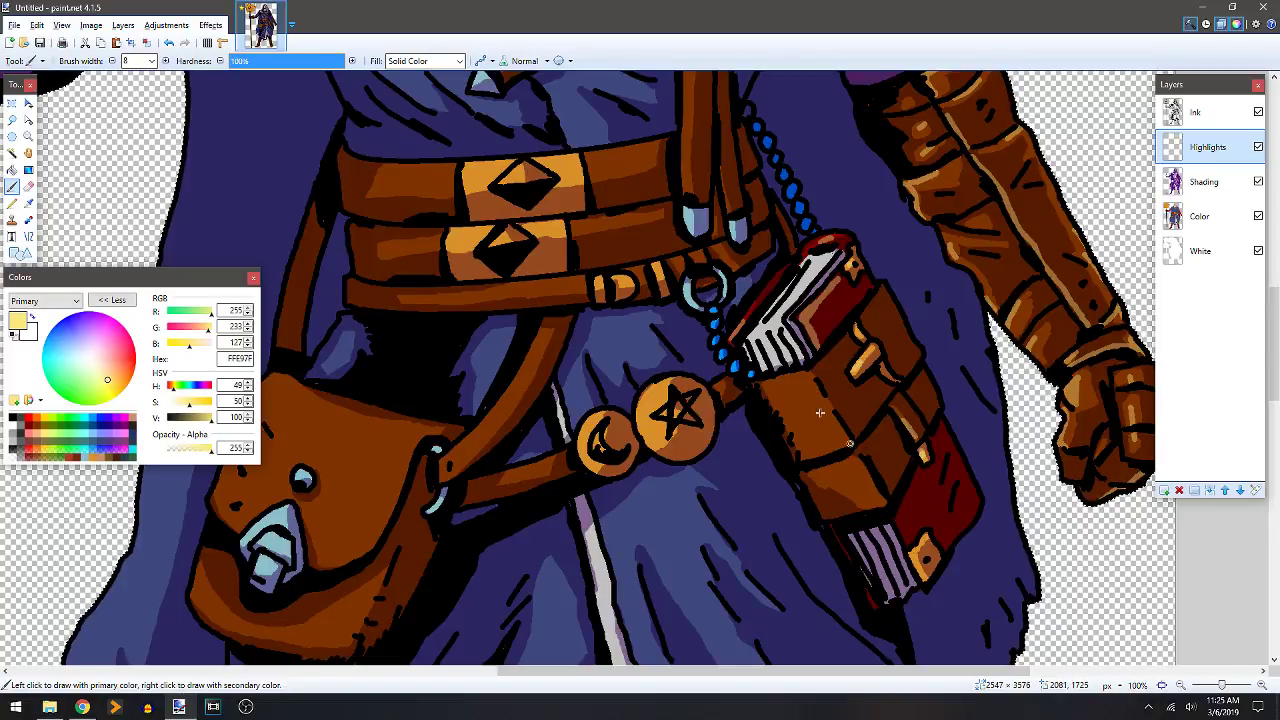
mouse_move(816, 448)
mouse_down()
mouse_move(782, 390)
mouse_move(805, 378)
mouse_up()
mouse_move(854, 459)
mouse_down()
mouse_move(836, 484)
mouse_move(880, 502)
mouse_move(857, 463)
mouse_up()
key(f)
click(843, 462)
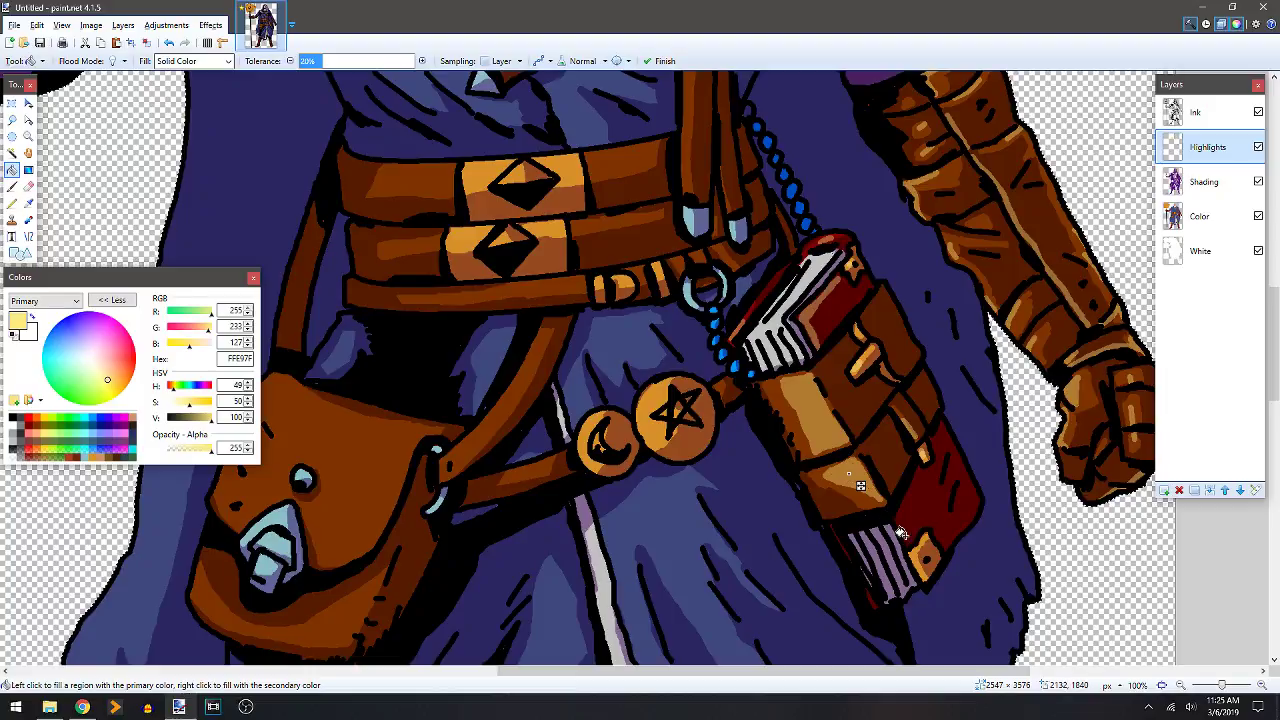
Brush small highlights on the book's page edges, gold corner, leather straps and red cover, and on the blue chain beads.
key(b)
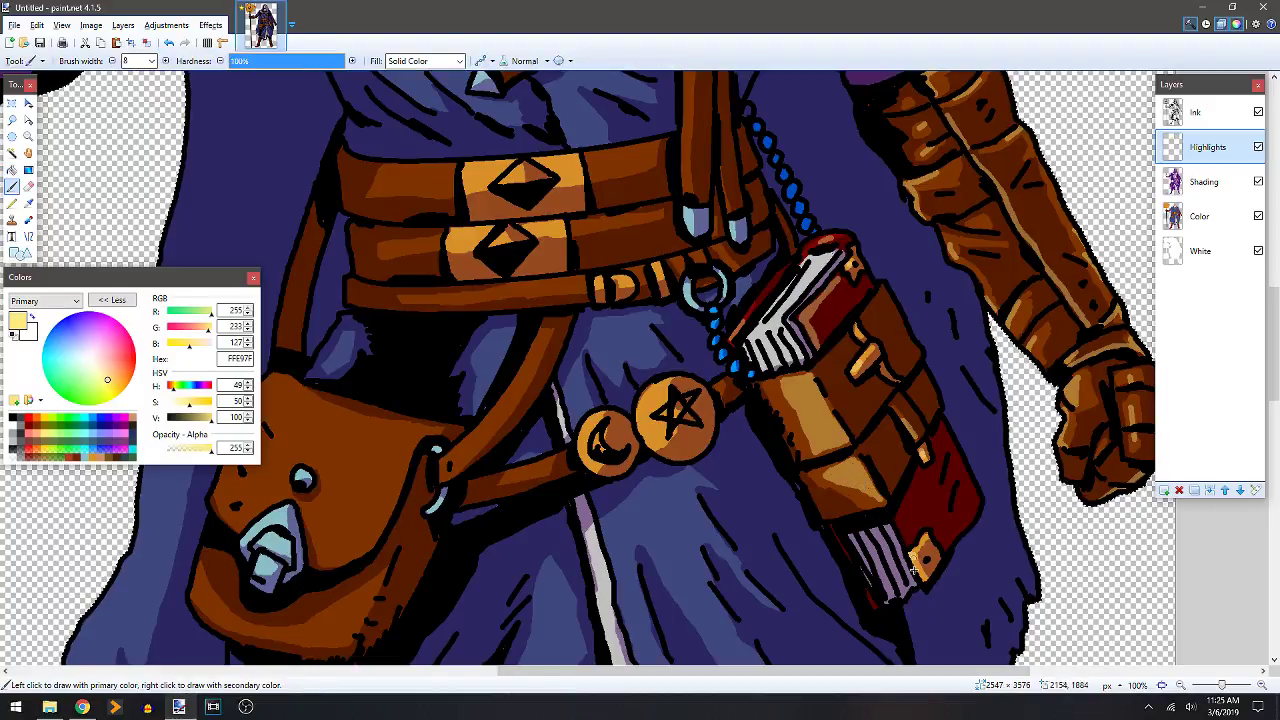
drag(884, 572, 894, 597)
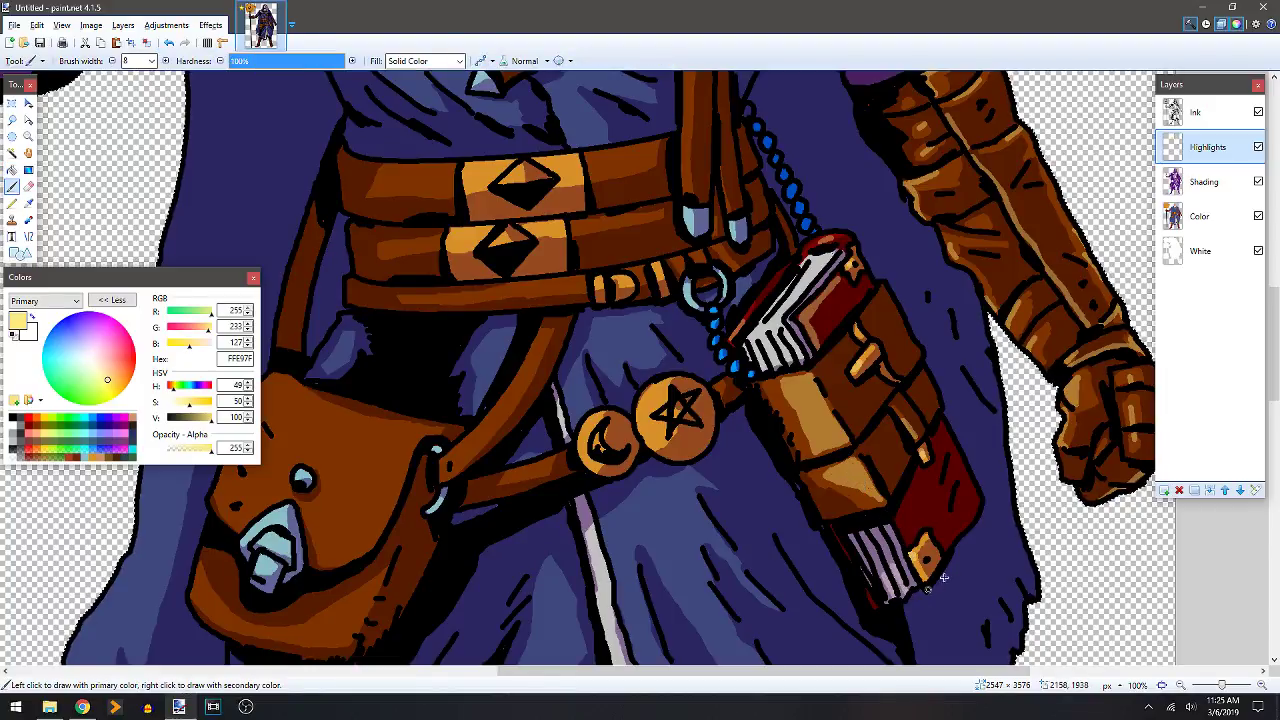
drag(959, 489, 954, 505)
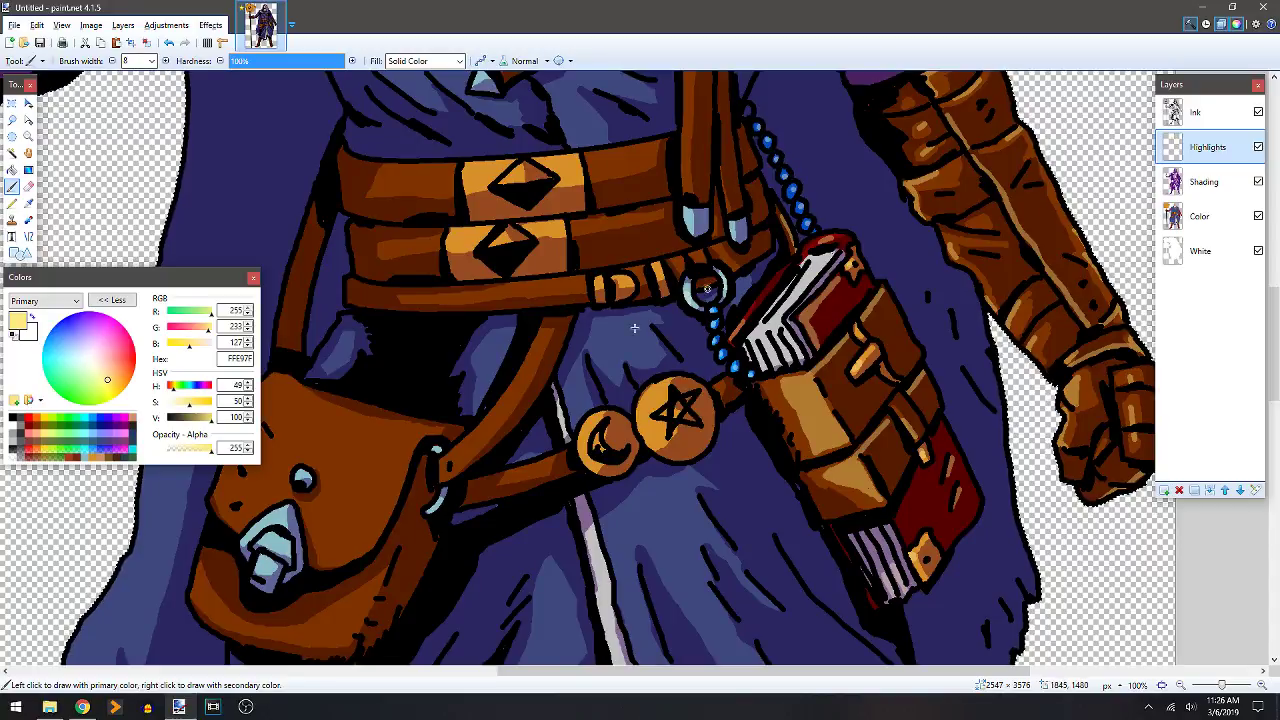
Highlight the thin lower belt and the gold diamond plates of the two wide belts.
drag(600, 343, 726, 435)
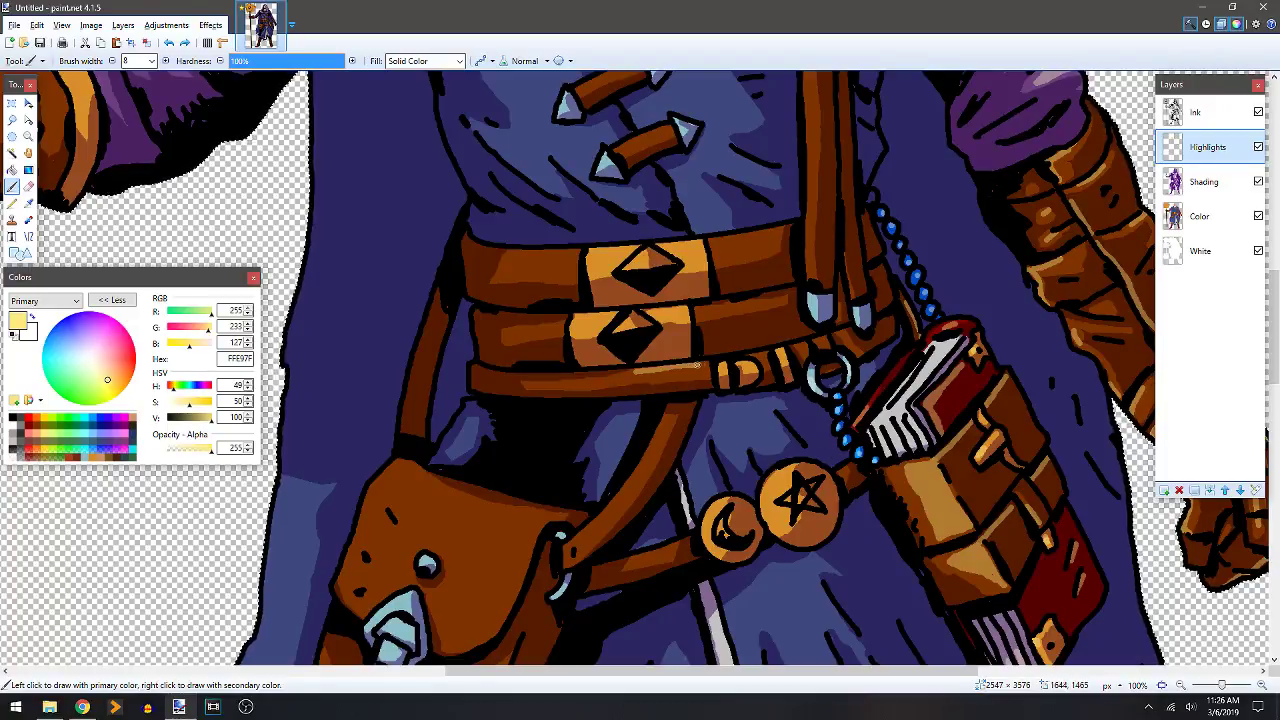
key(e)
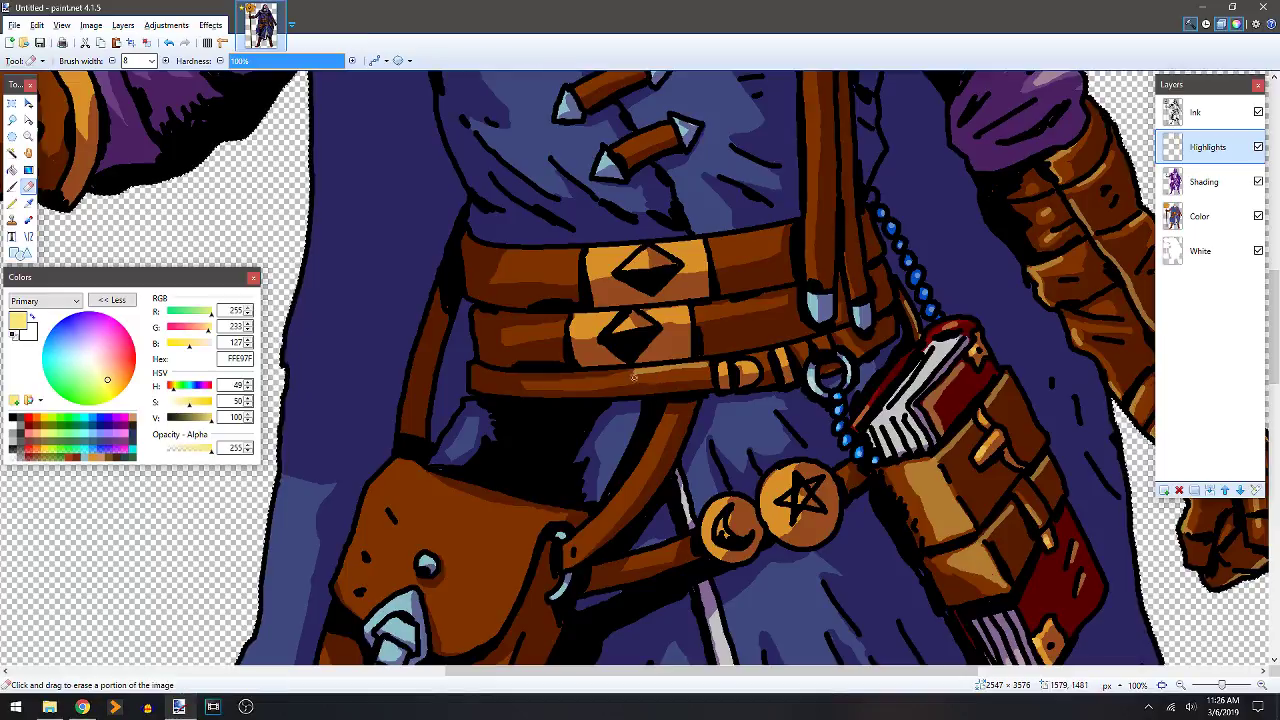
key(b)
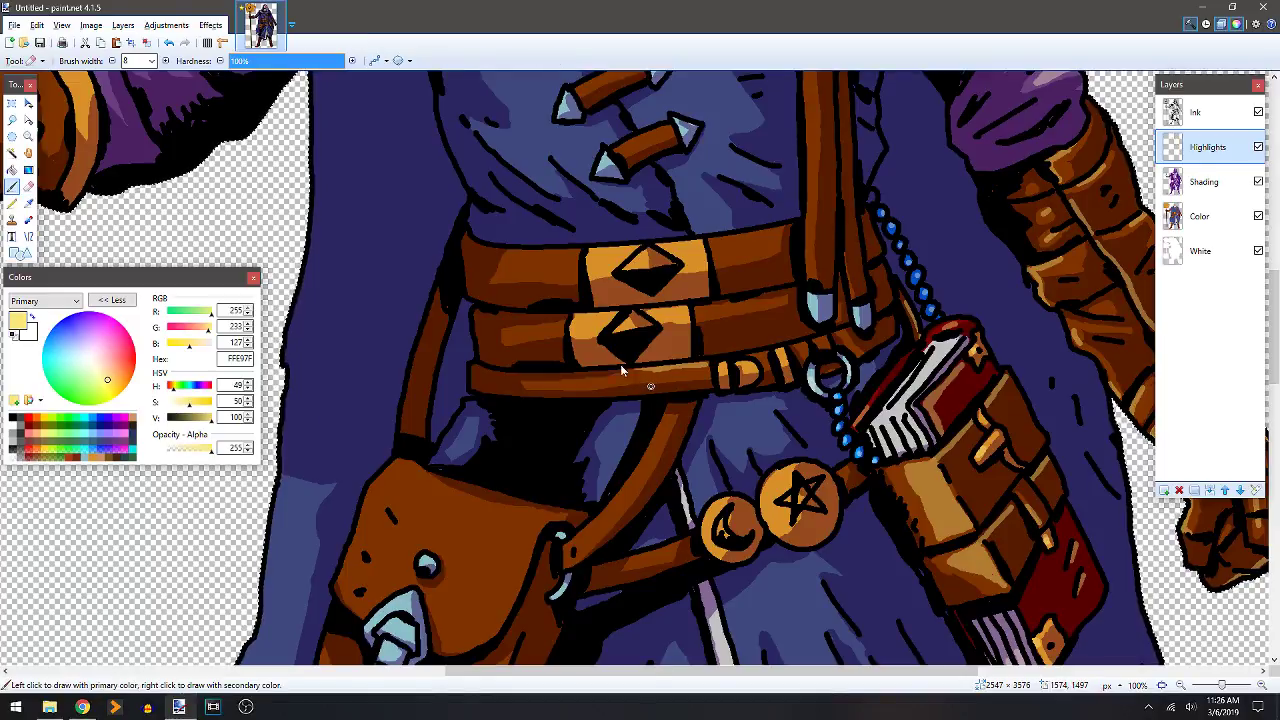
drag(597, 322, 629, 329)
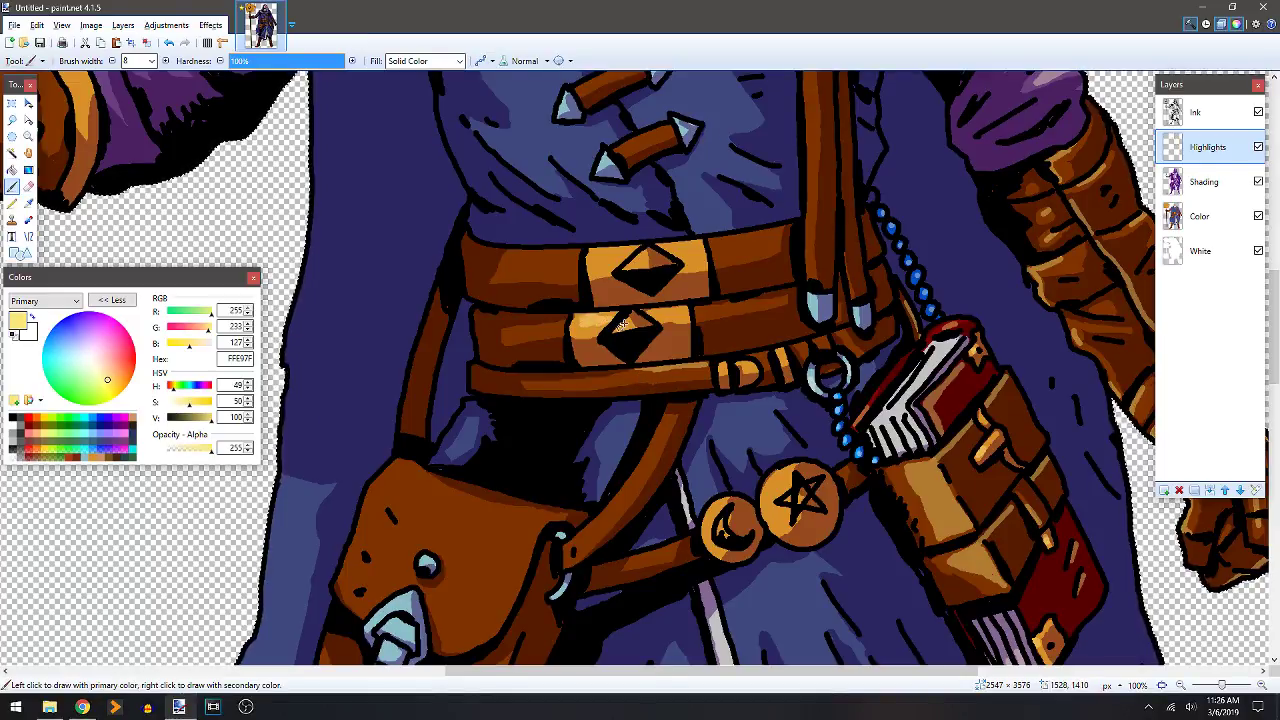
mouse_move(614, 252)
mouse_down()
mouse_move(601, 256)
mouse_move(780, 228)
mouse_up()
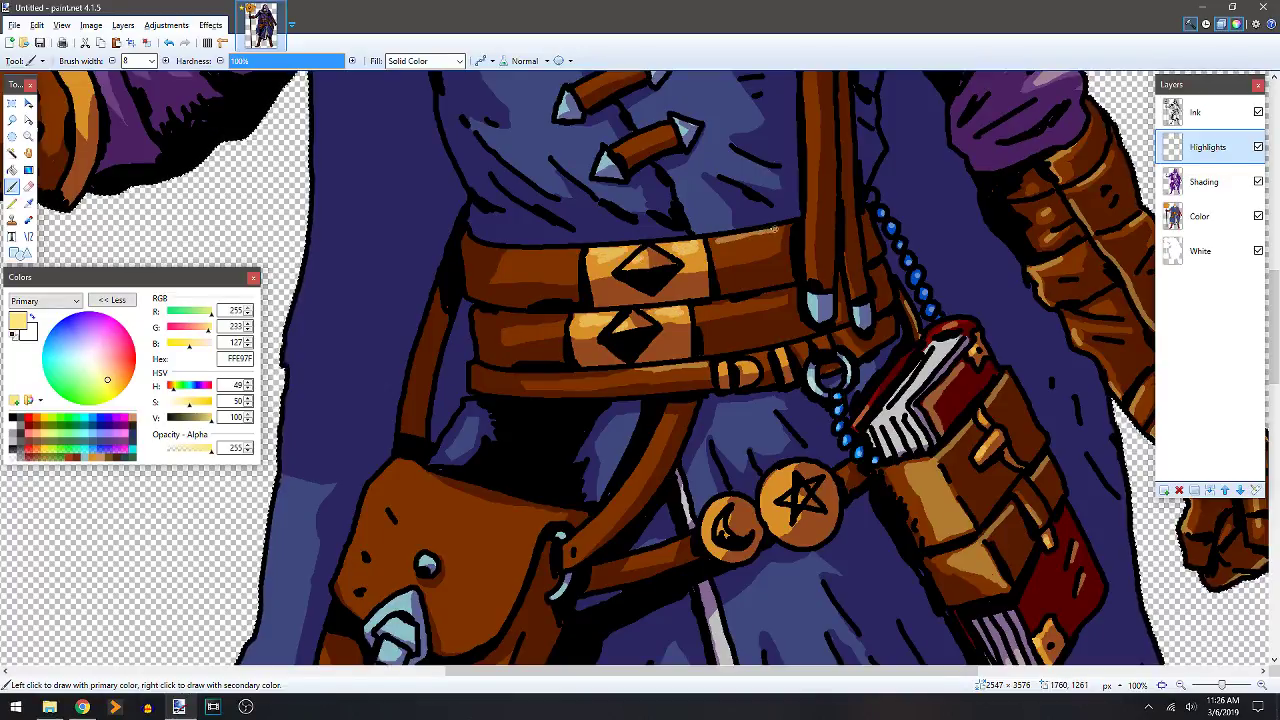
Add highlight streaks to the leather sections of both wide belts and extend the streak along the thin lower belt.
drag(707, 309, 737, 300)
drag(518, 251, 584, 249)
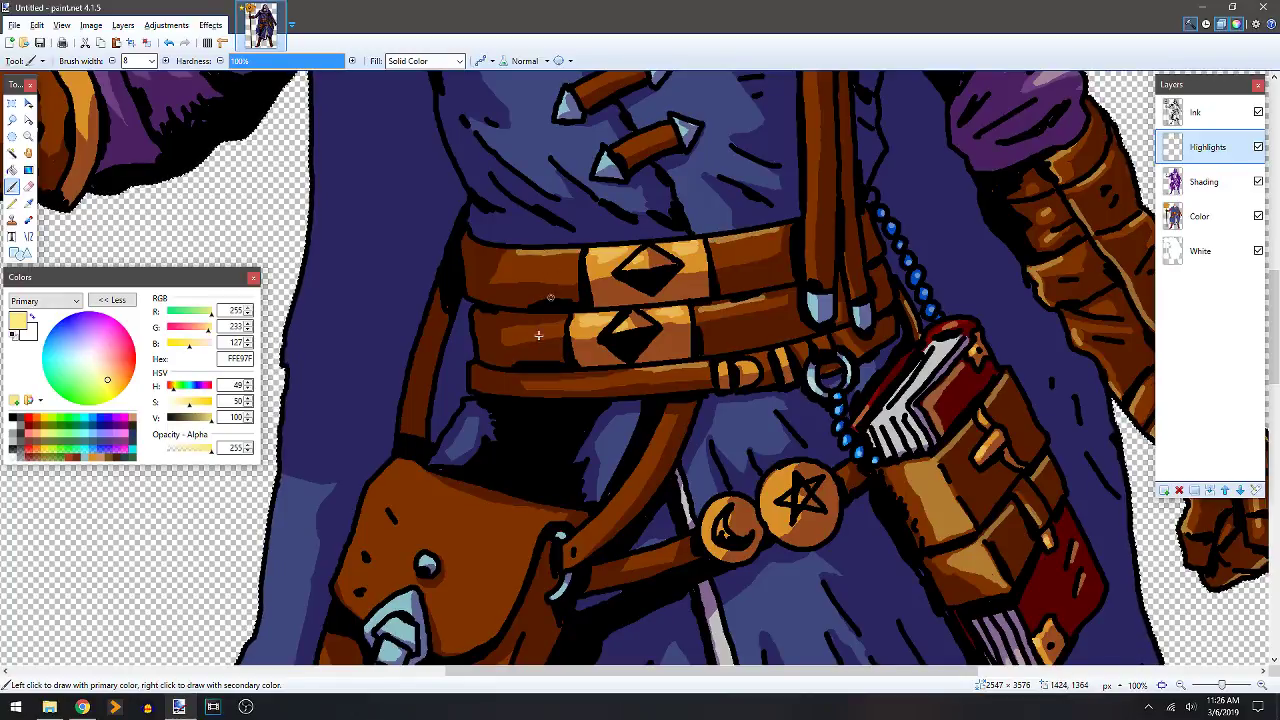
drag(541, 330, 564, 326)
drag(575, 383, 650, 376)
Highlight the diagonal satchel strap with its moon and star medallions, and the robe folds just beneath the belts.
mouse_move(656, 428)
mouse_down()
mouse_move(582, 535)
mouse_move(678, 540)
mouse_up()
drag(772, 476, 761, 500)
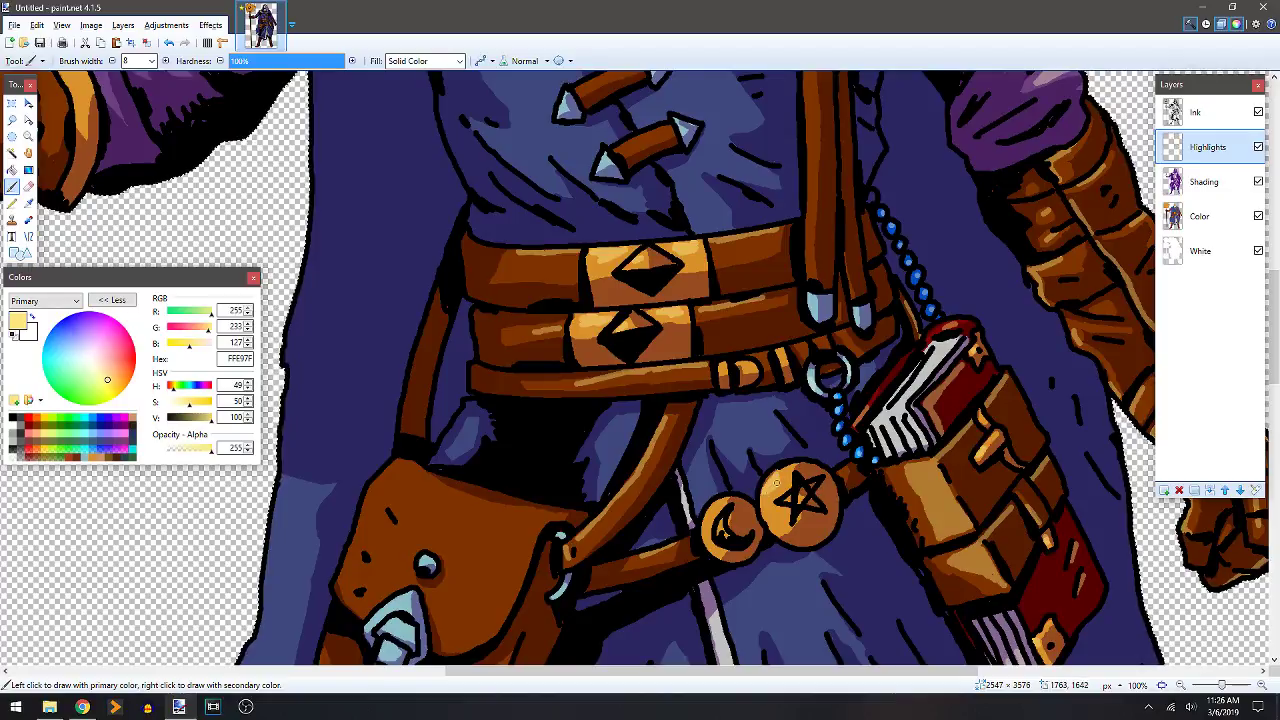
mouse_move(827, 526)
mouse_down()
mouse_move(830, 482)
mouse_move(831, 502)
mouse_up()
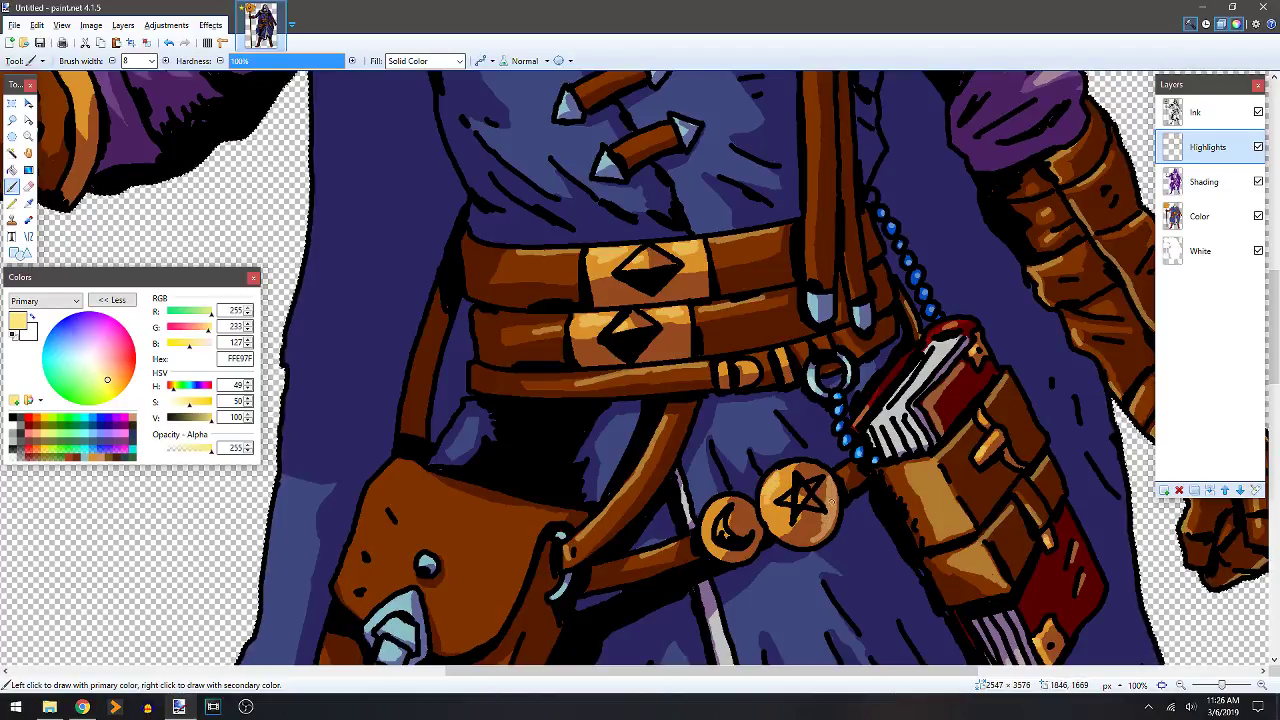
mouse_move(768, 547)
mouse_down()
mouse_move(715, 529)
mouse_move(715, 508)
mouse_move(708, 538)
mouse_up()
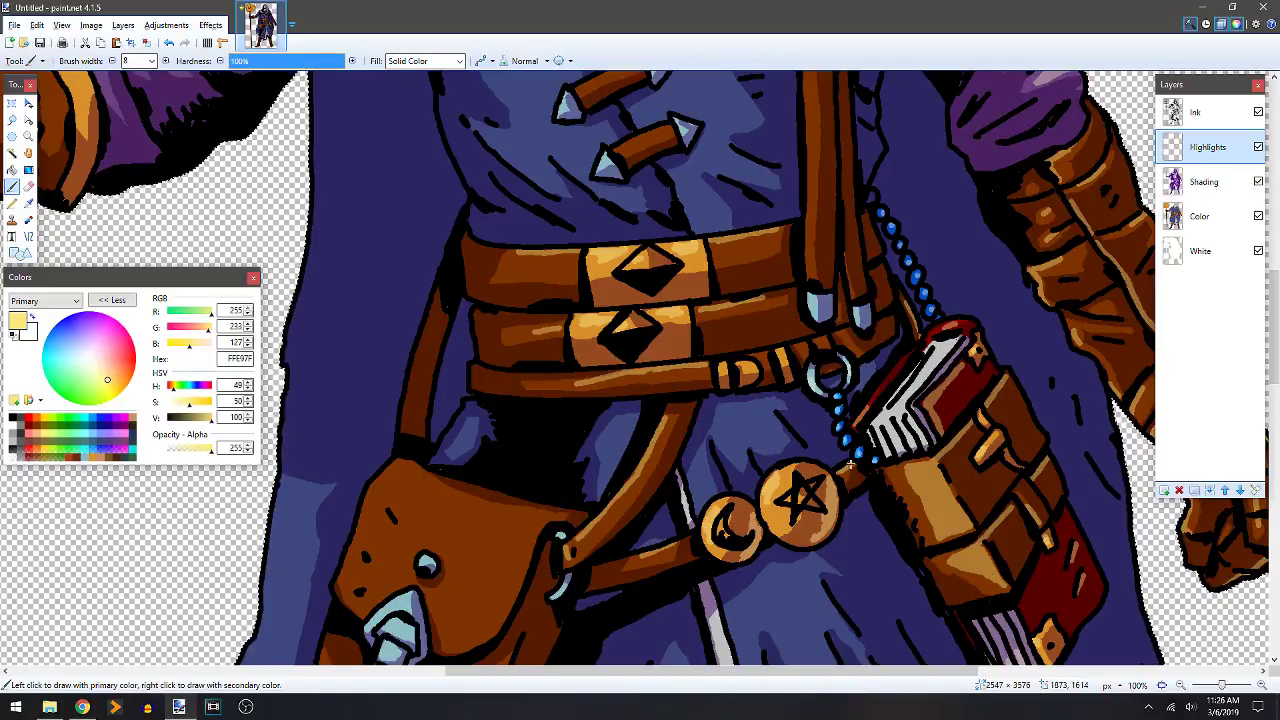
mouse_move(757, 412)
mouse_down()
mouse_move(724, 432)
mouse_move(740, 446)
mouse_up()
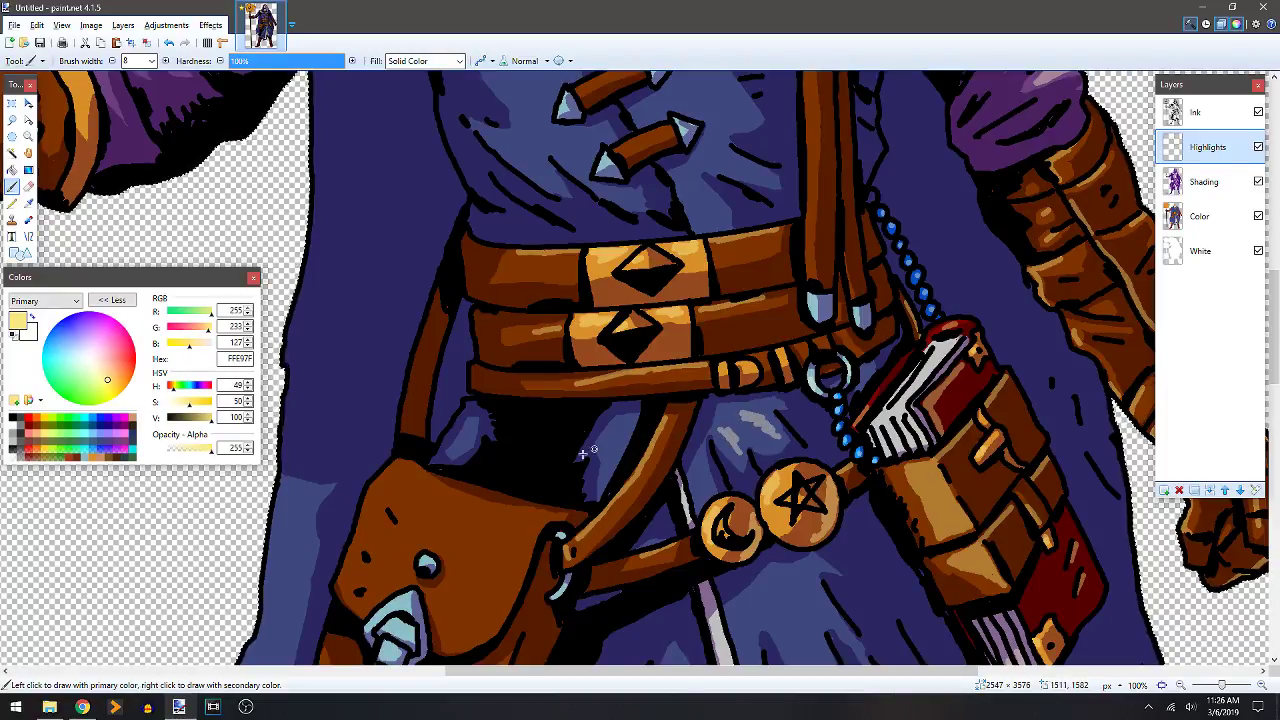
Paint highlights on the upper corners of the satchel flap and on the satchel's lower body.
scroll(529, 433, down, 3)
scroll(529, 433, left, 3)
mouse_move(515, 343)
mouse_down()
mouse_move(651, 388)
mouse_move(653, 410)
mouse_move(650, 390)
mouse_move(552, 367)
mouse_move(645, 385)
mouse_move(520, 357)
mouse_up()
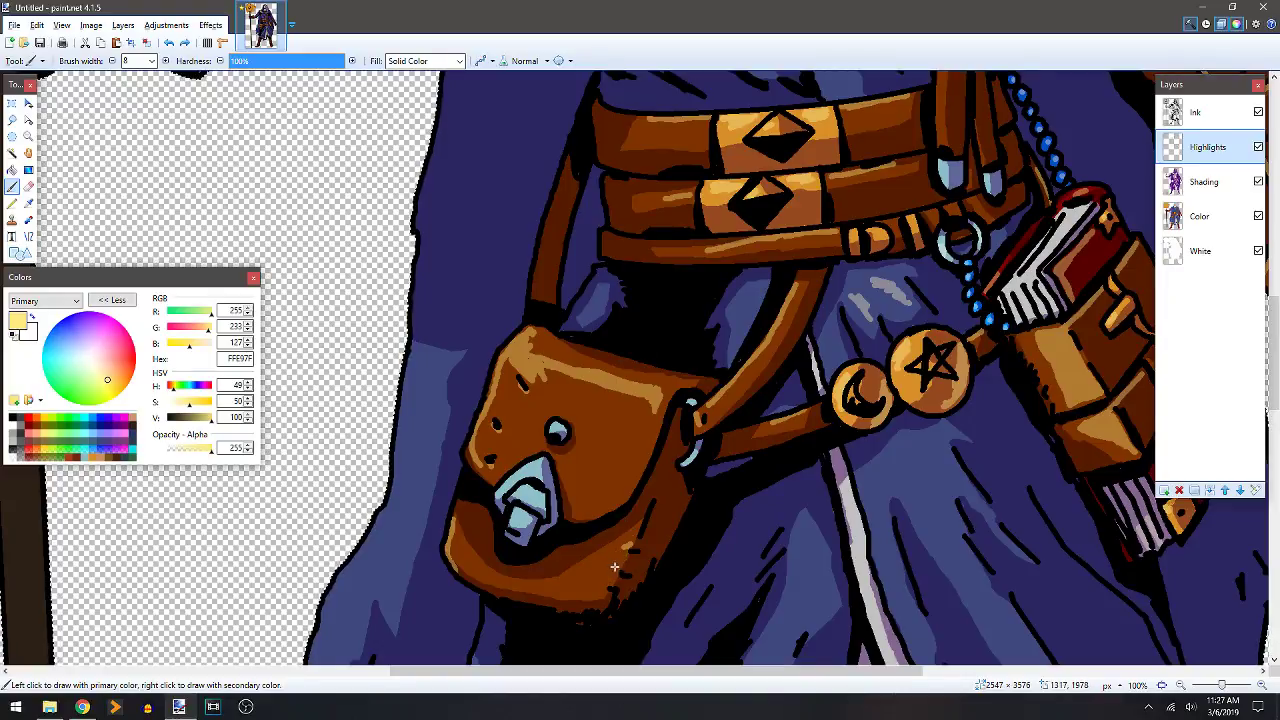
mouse_move(620, 550)
mouse_down()
mouse_move(594, 579)
mouse_move(625, 545)
mouse_up()
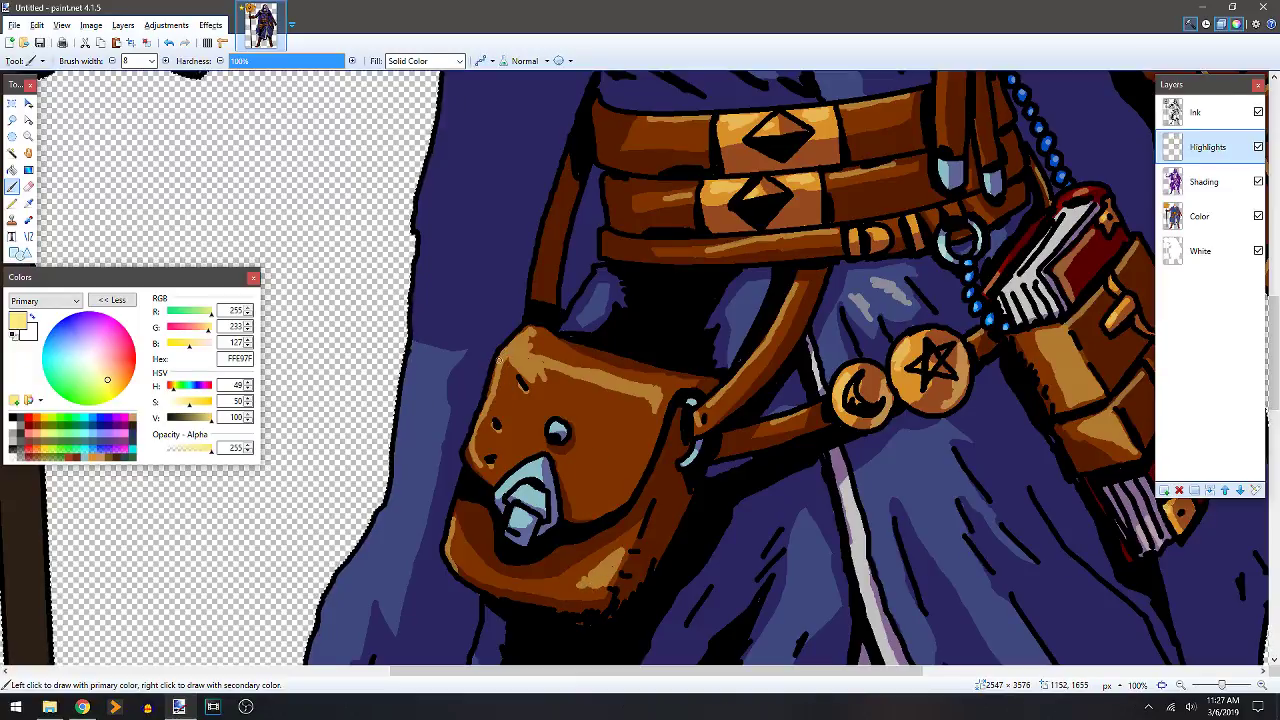
Extend highlights along the satchel flap's outer edges and down the narrow strap that holds it from the belt.
mouse_move(508, 350)
mouse_down()
mouse_move(514, 380)
mouse_move(475, 458)
mouse_up()
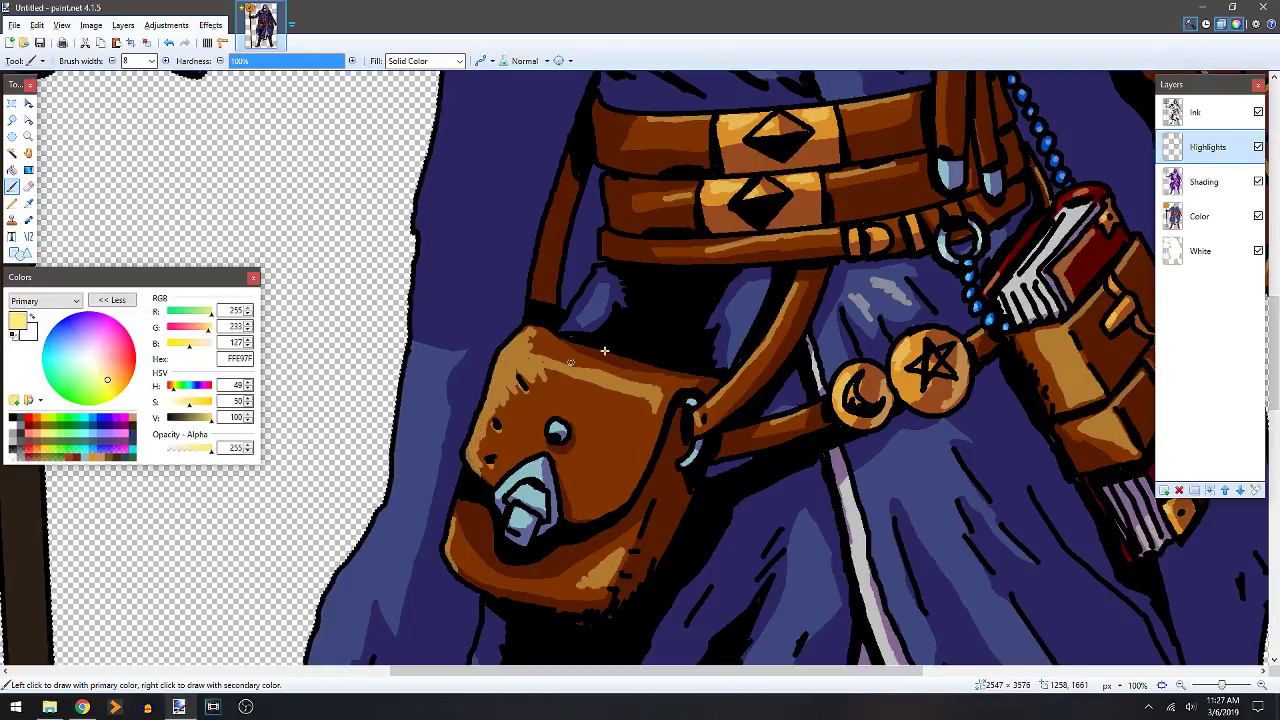
drag(538, 350, 628, 390)
drag(645, 461, 657, 426)
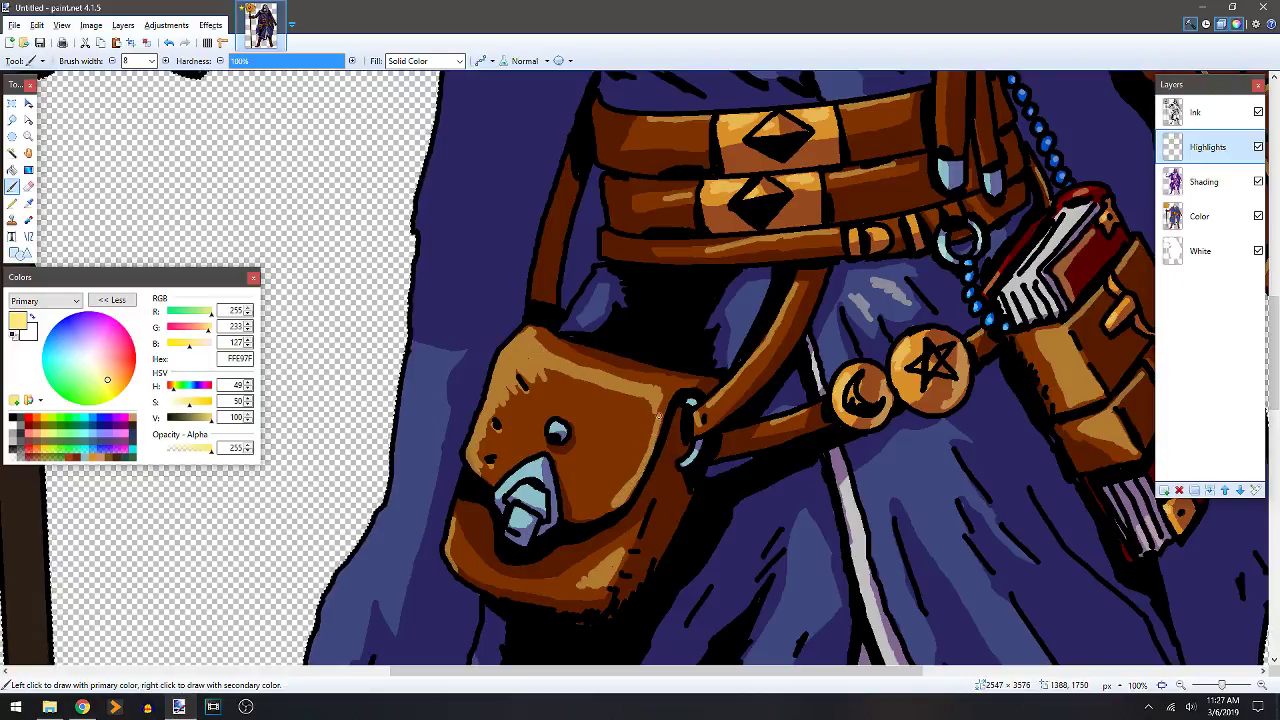
scroll(644, 409, up, 1)
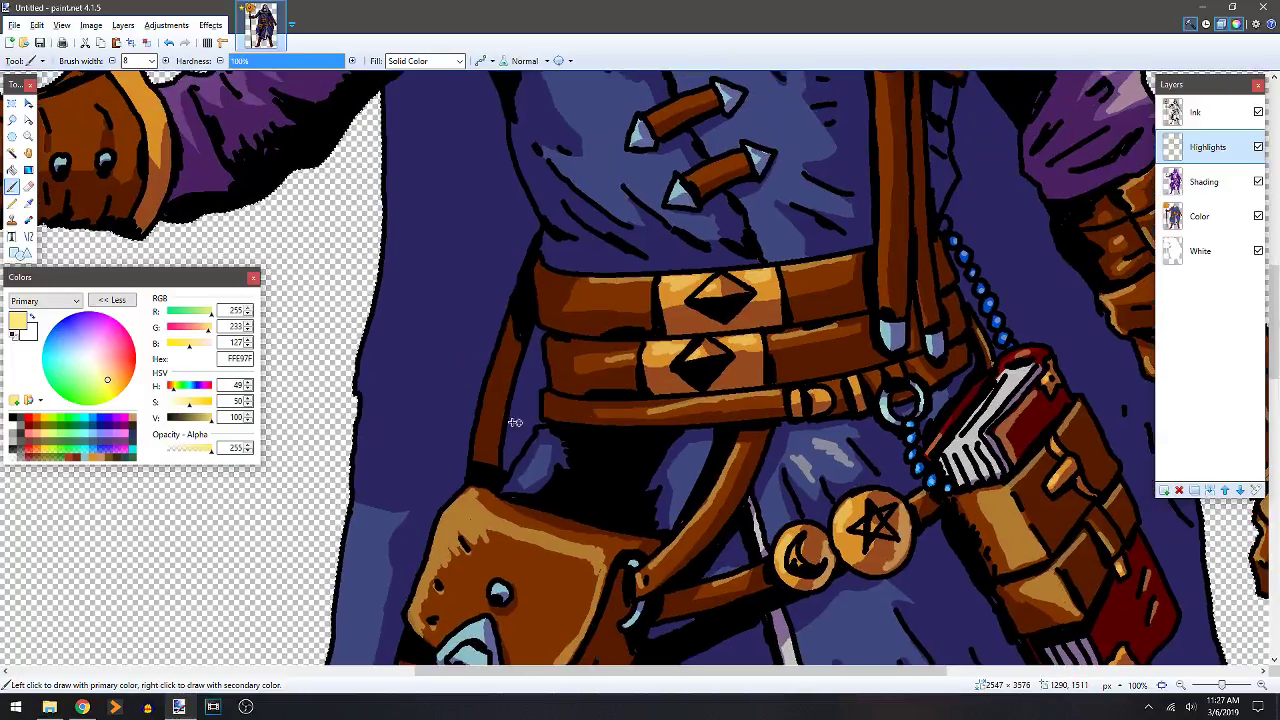
drag(508, 322, 504, 336)
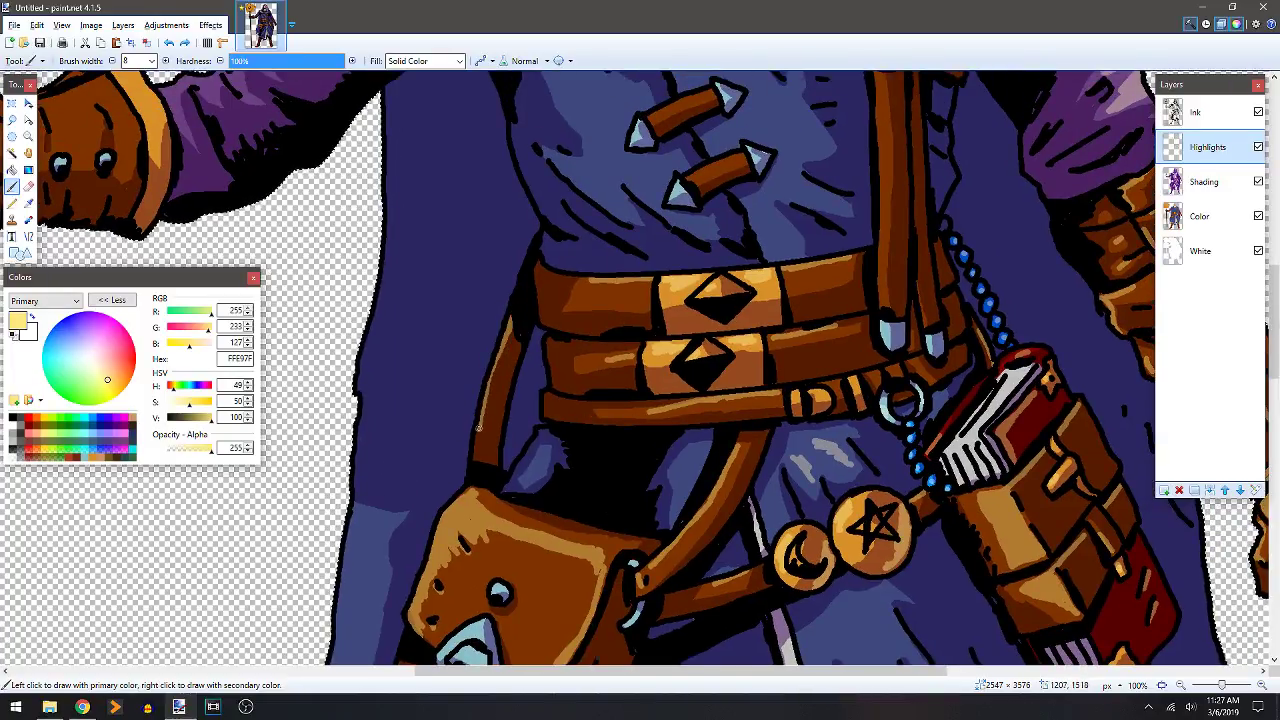
Trim the thin lower belt's highlight with the Eraser and brush further highlights on the gold plates and belt loops.
scroll(734, 458, down, 1)
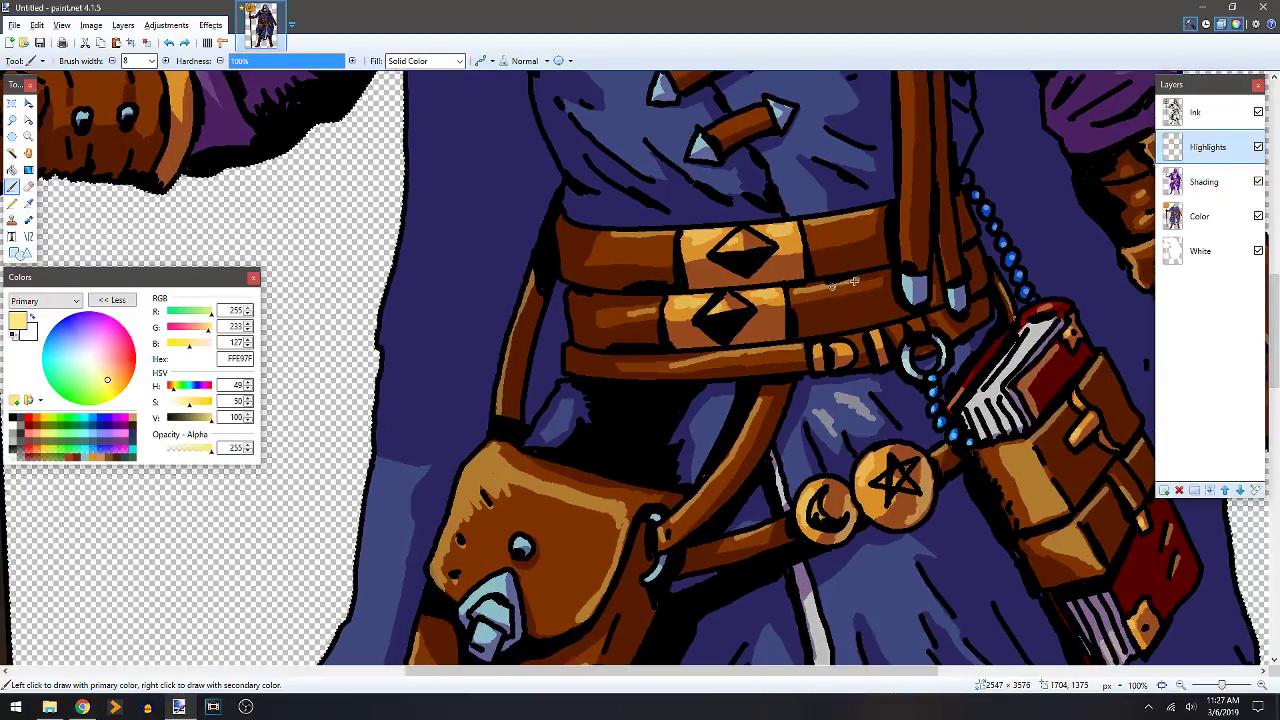
key(e)
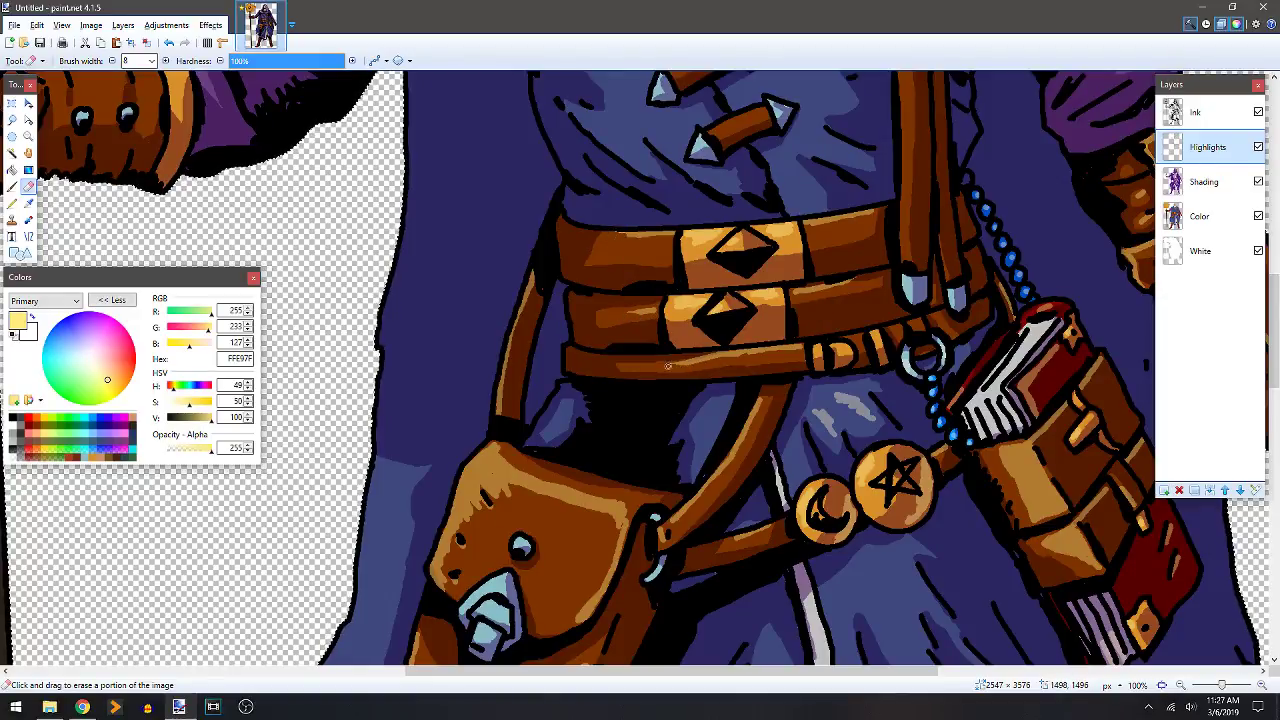
key(o)
key(b)
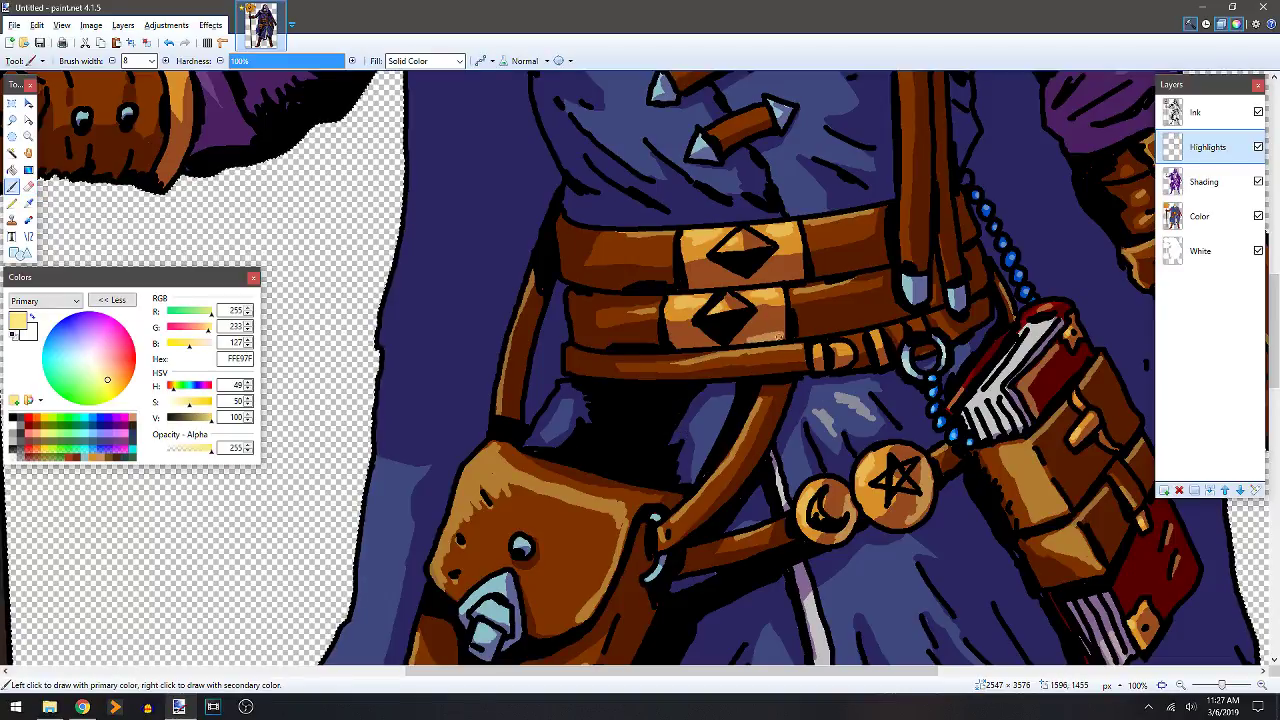
mouse_move(783, 270)
mouse_down()
mouse_move(798, 264)
mouse_move(740, 284)
mouse_up()
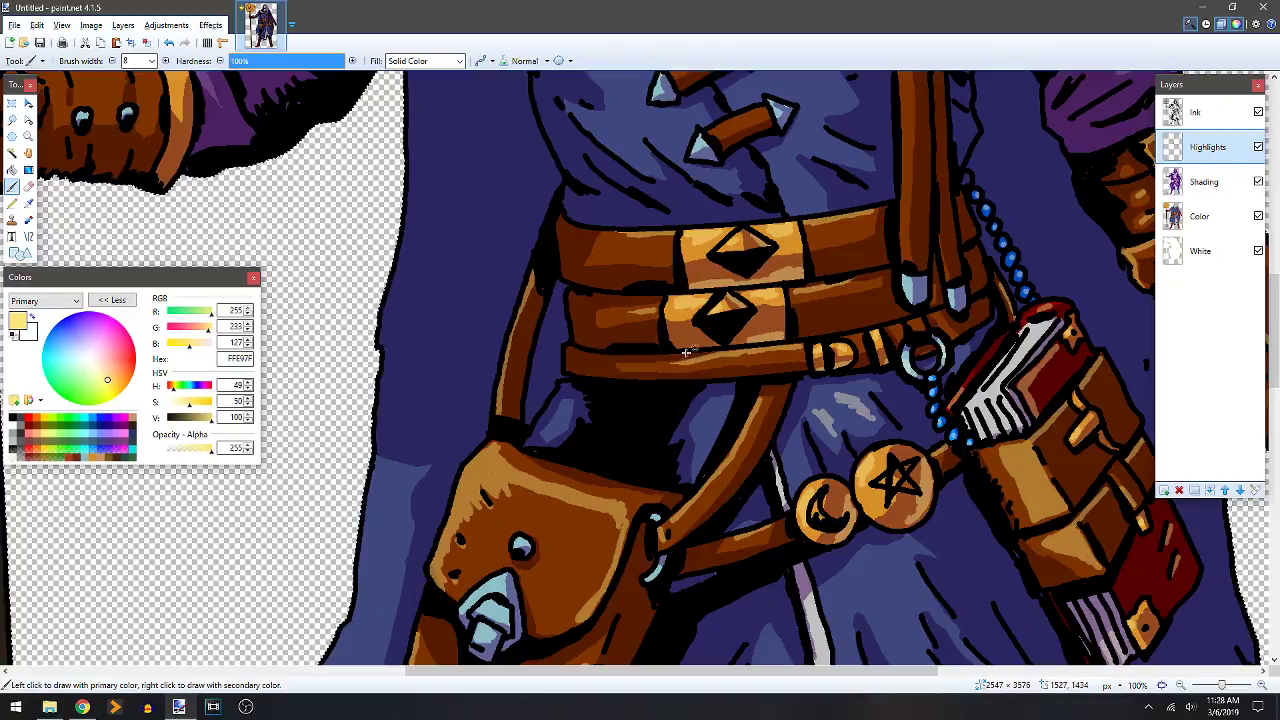
Brush highlights on the thin lower belt, the leather toggles and the robe's front seam between and below the toggles.
drag(695, 343, 721, 343)
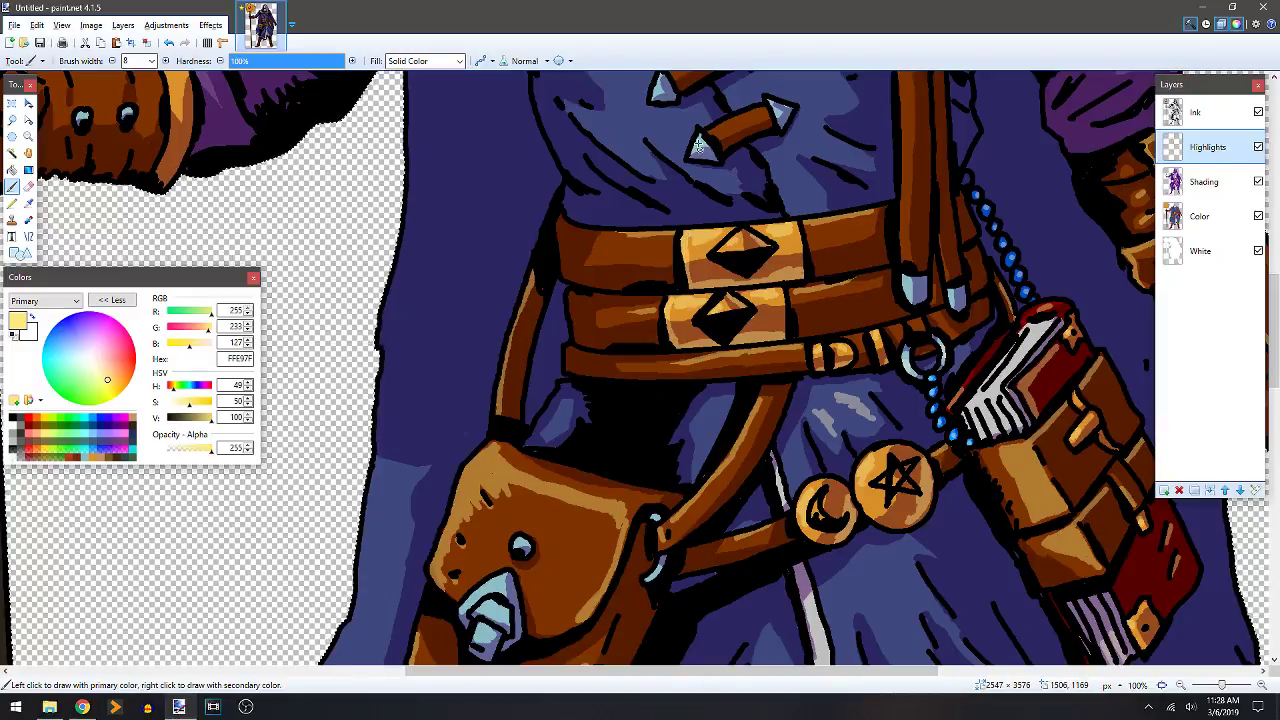
mouse_move(715, 131)
mouse_down()
mouse_move(765, 115)
mouse_move(731, 229)
mouse_up()
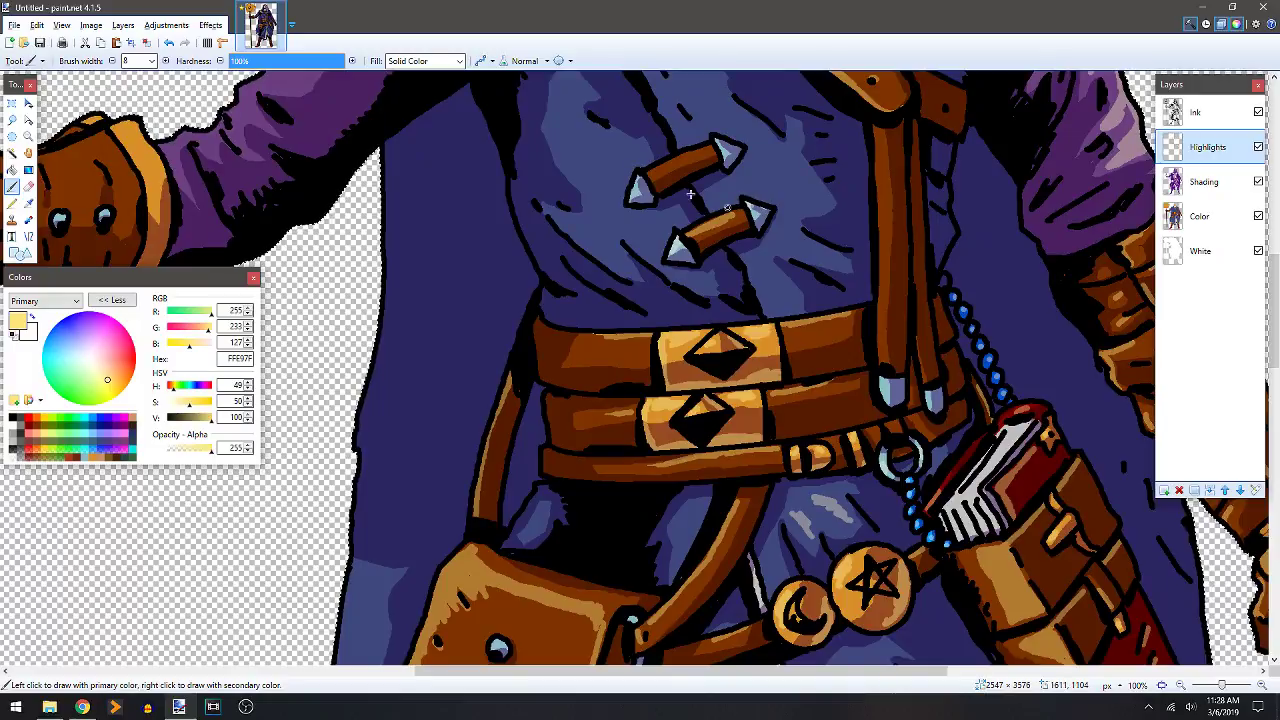
drag(666, 167, 714, 146)
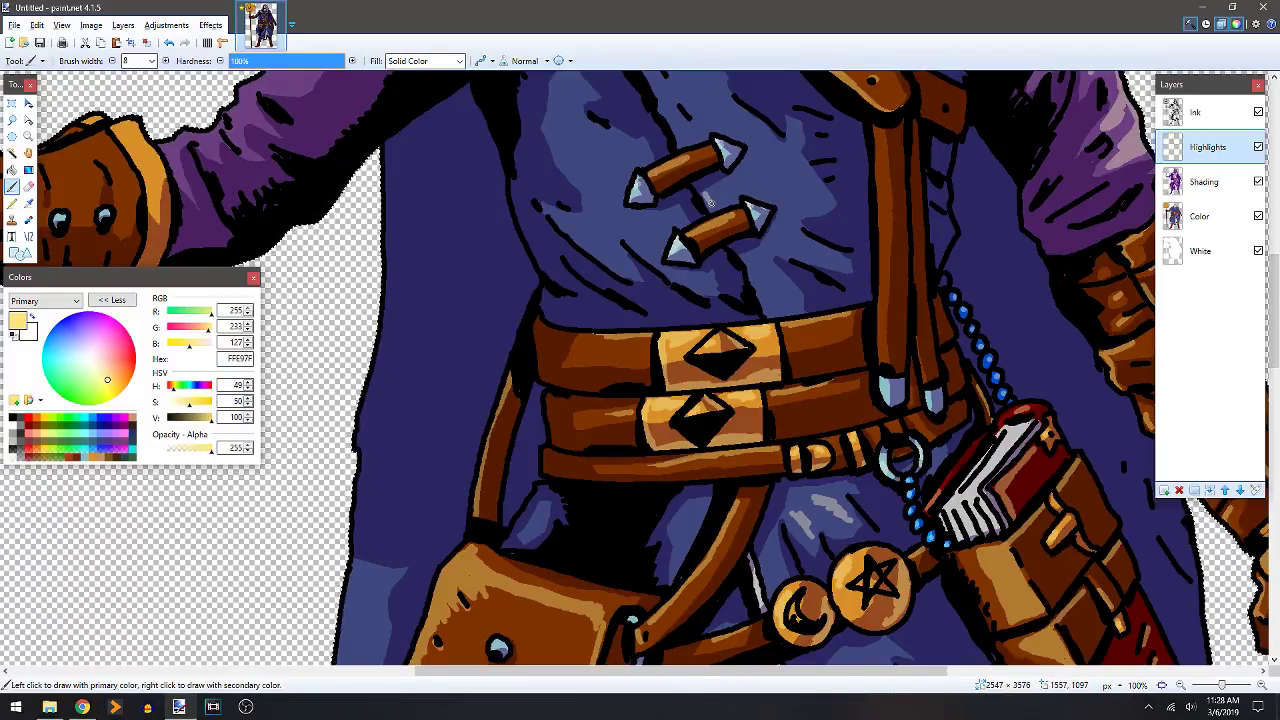
drag(749, 254, 756, 284)
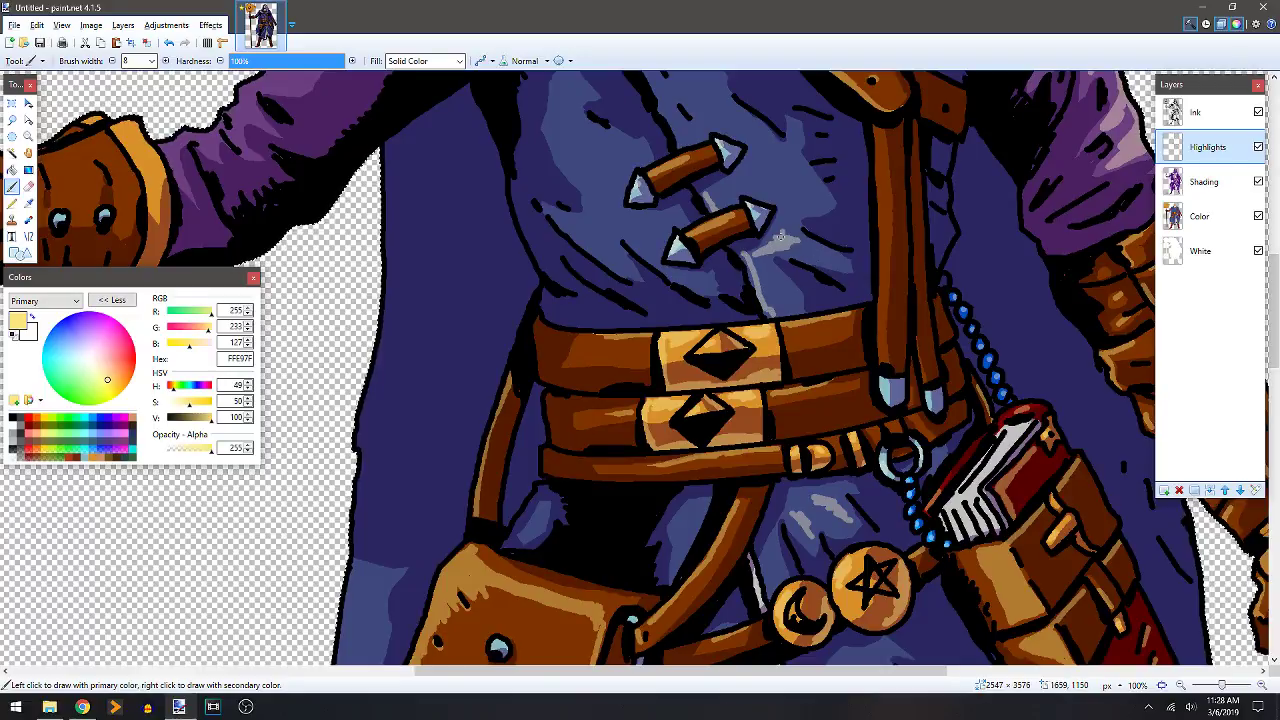
Paint highlight streaks on the robe's chest folds on both sides of the front seam.
scroll(767, 265, up, 2)
scroll(767, 270, up, 2)
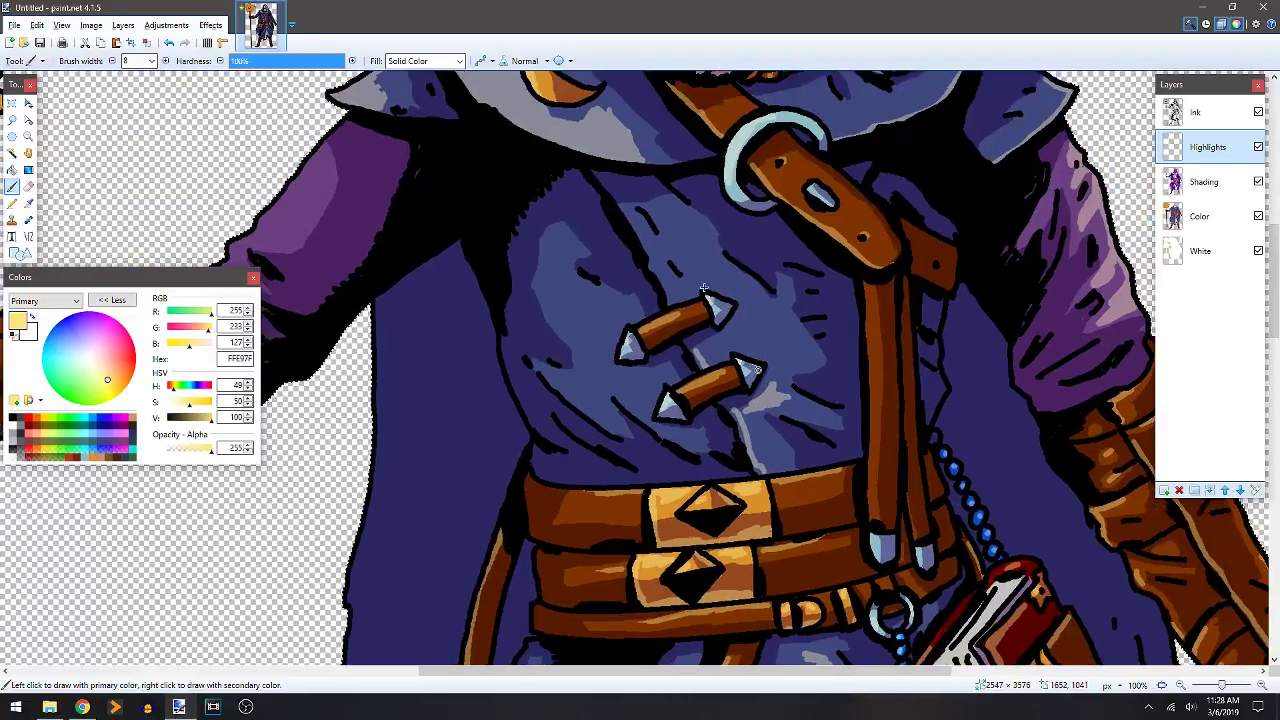
mouse_move(653, 243)
mouse_down()
mouse_move(672, 298)
mouse_move(628, 218)
mouse_up()
drag(688, 254, 711, 276)
drag(668, 222, 746, 291)
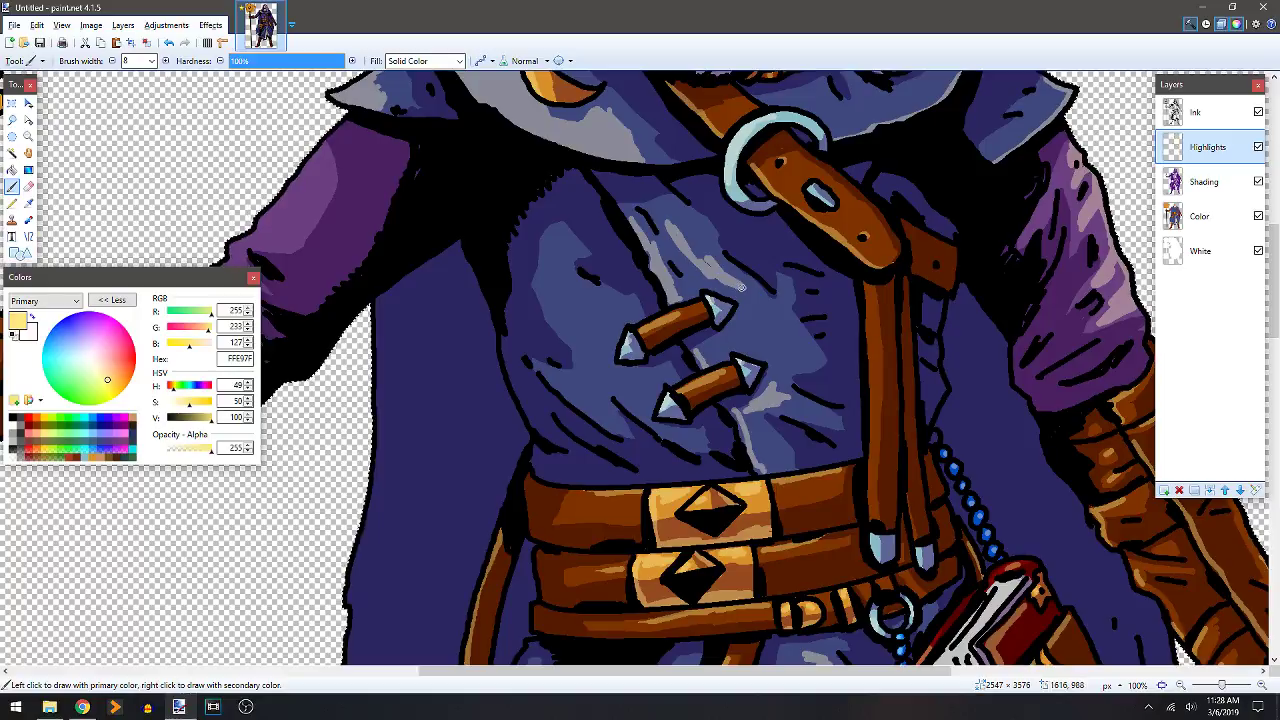
drag(554, 286, 602, 325)
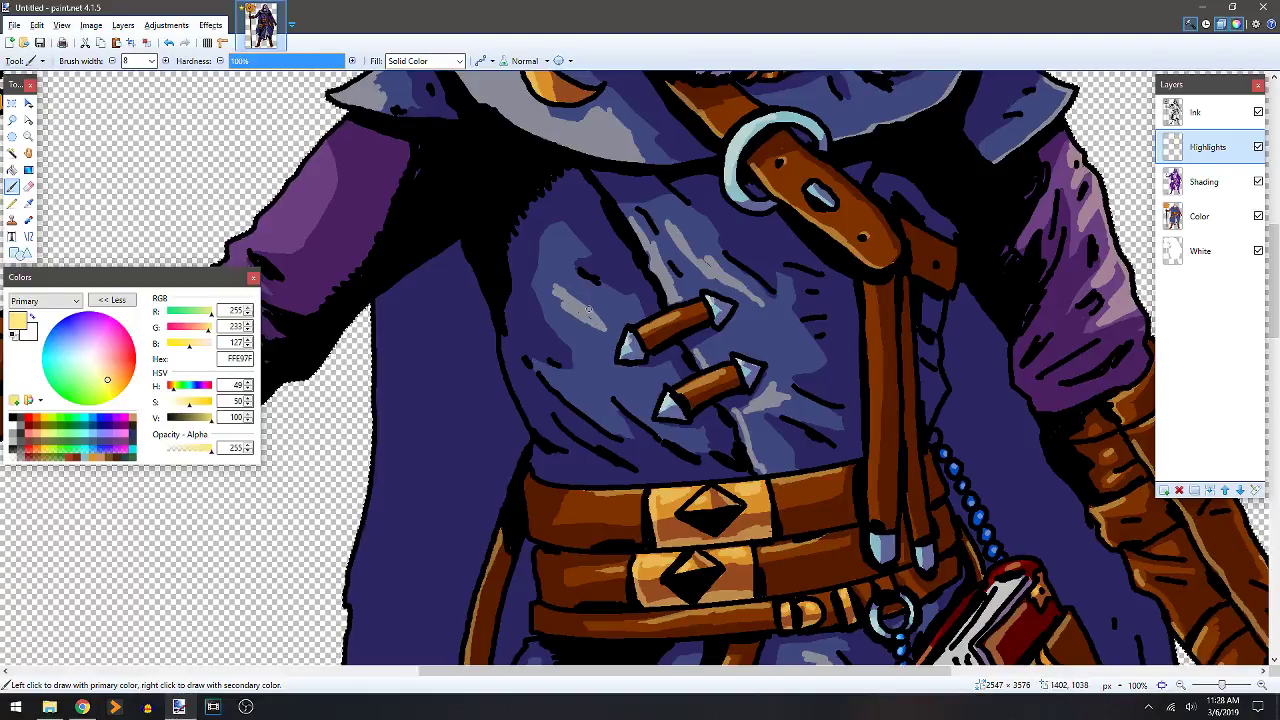
drag(586, 388, 606, 404)
drag(556, 366, 572, 376)
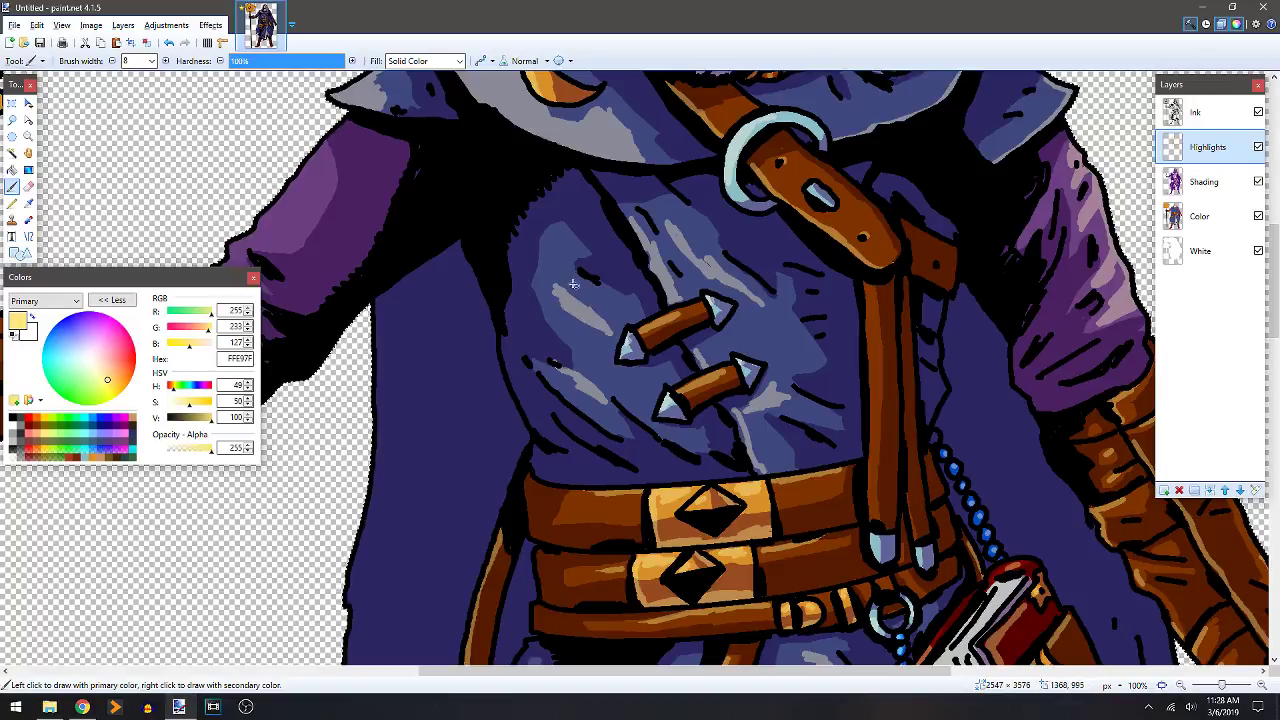
Outline a highlight along the outer edge of the staff arm's purple sleeve and fill it with the Paint Bucket.
drag(541, 296, 788, 311)
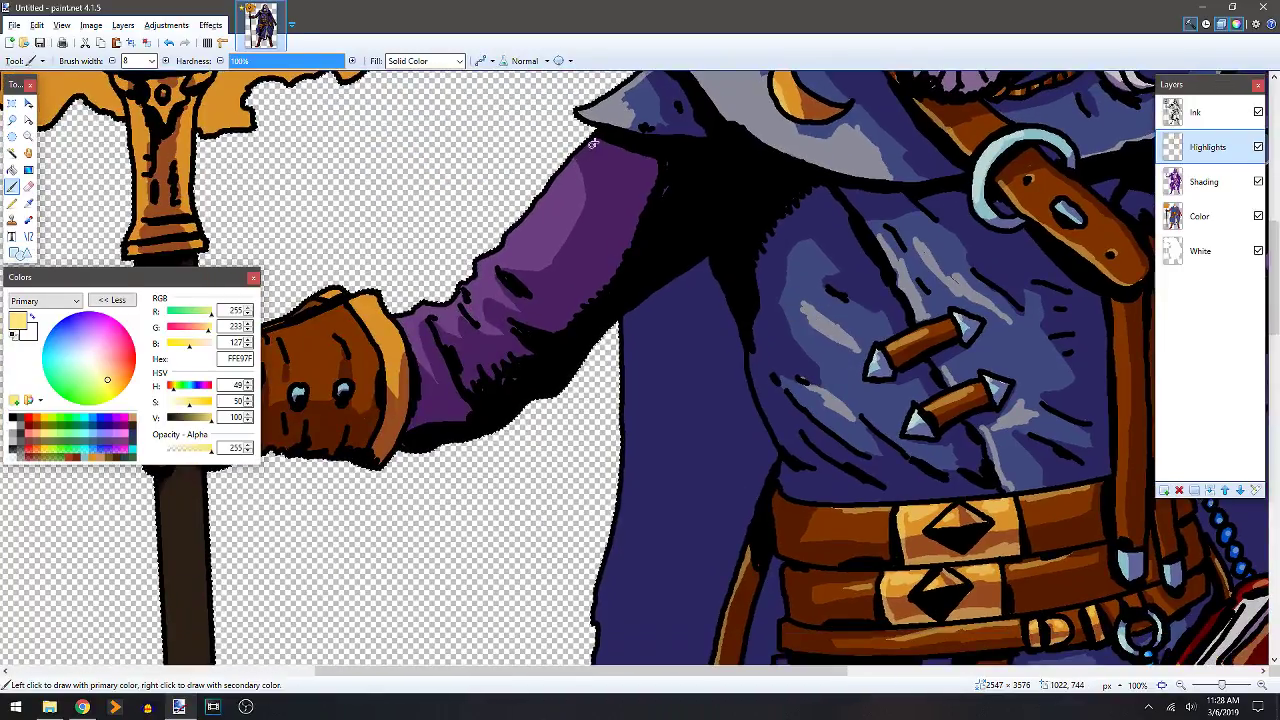
mouse_move(558, 178)
mouse_down()
mouse_move(528, 250)
mouse_move(452, 317)
mouse_up()
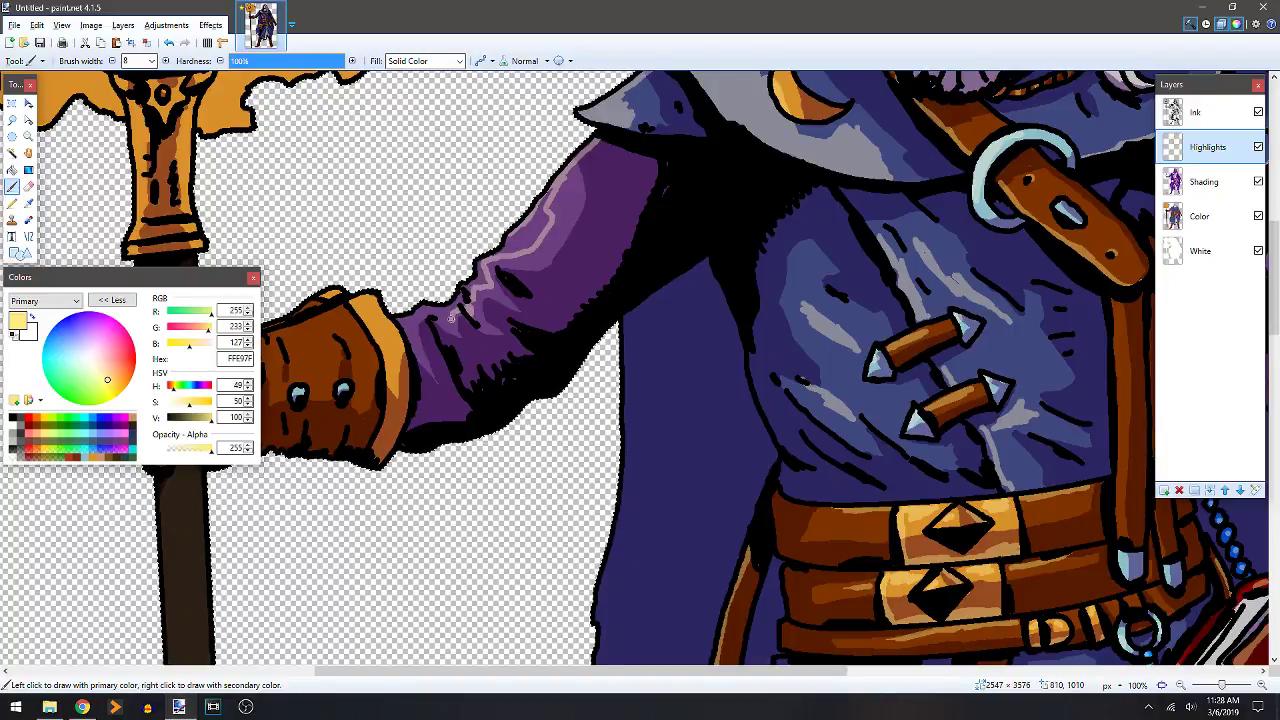
key(ctrl+z)
key(f)
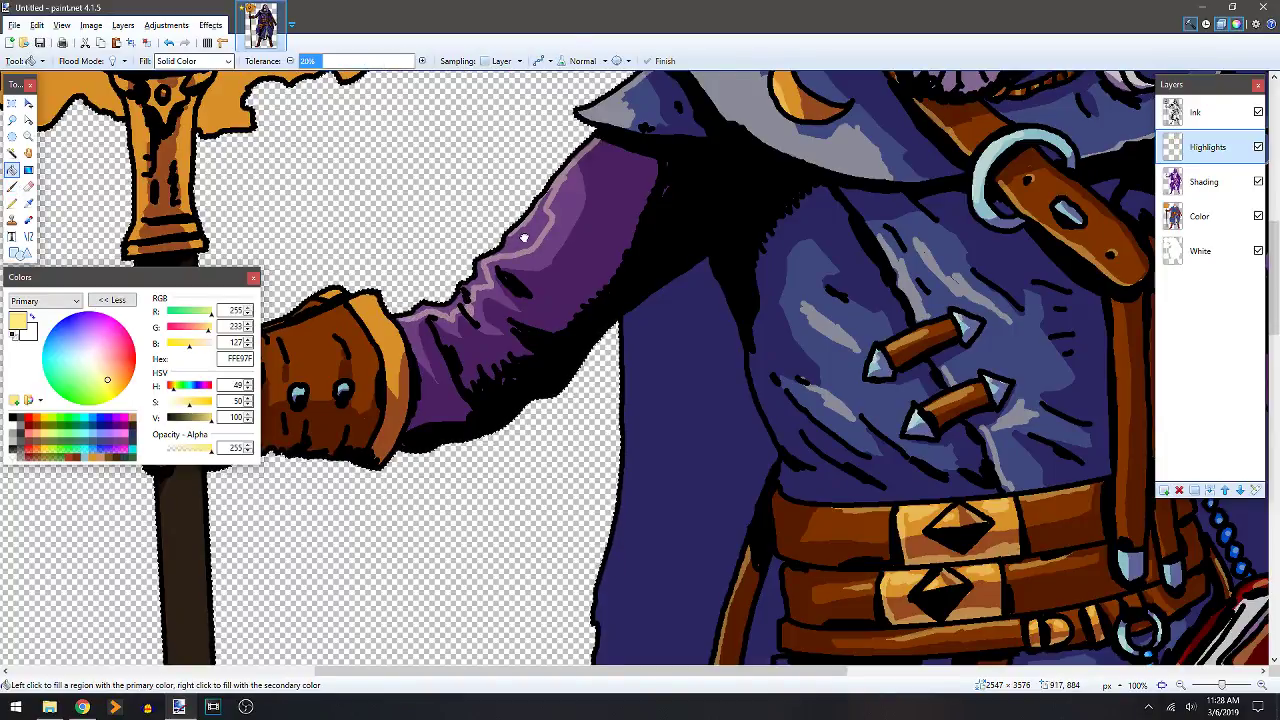
key(b)
Outline and fill a highlight on the upper side of the staff hand's gauntlet, and highlight its lower edge.
drag(514, 316, 680, 364)
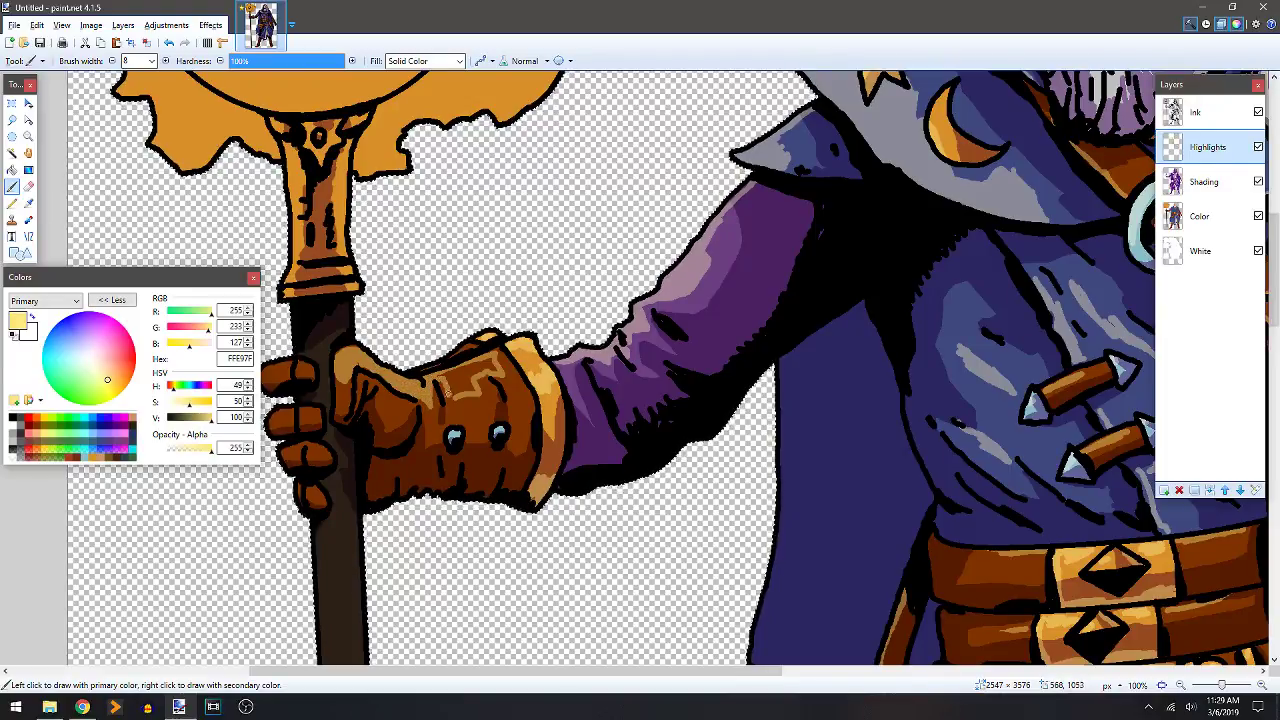
key(f)
key(b)
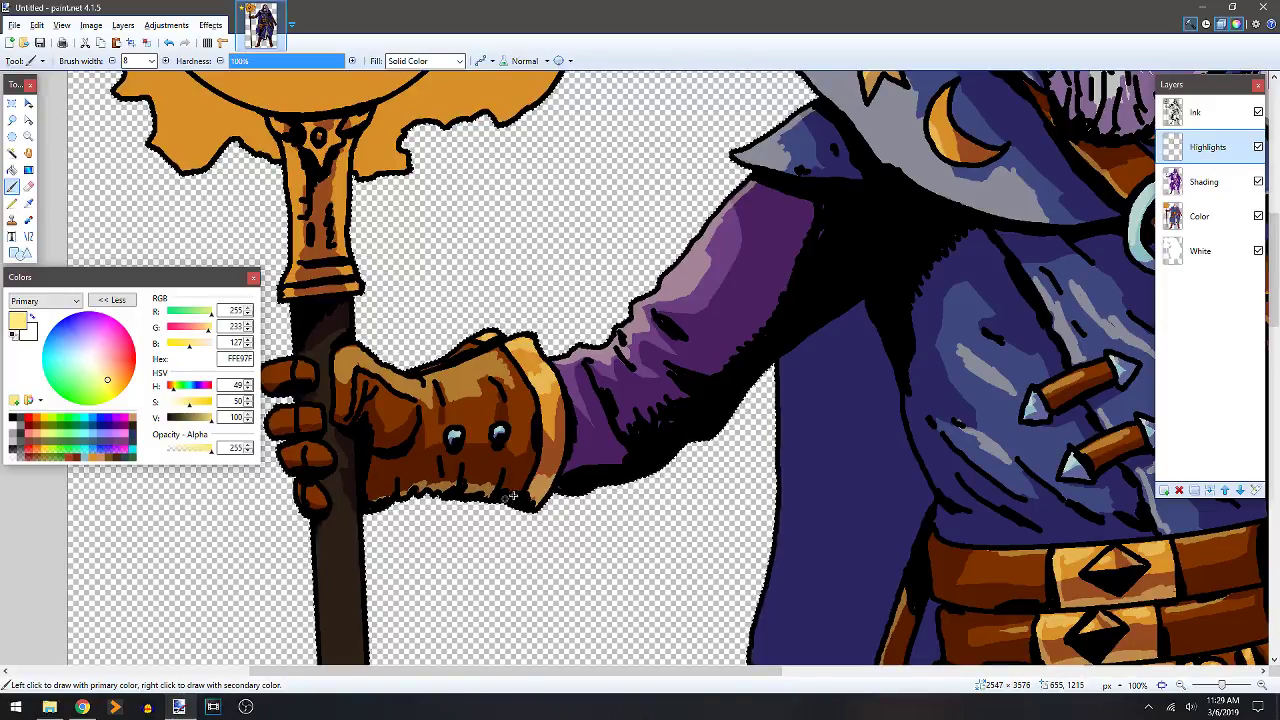
Clean up the thumb's highlight with the Eraser and brush highlights on the glove's thumb and fingers gripping the staff.
drag(496, 400, 707, 344)
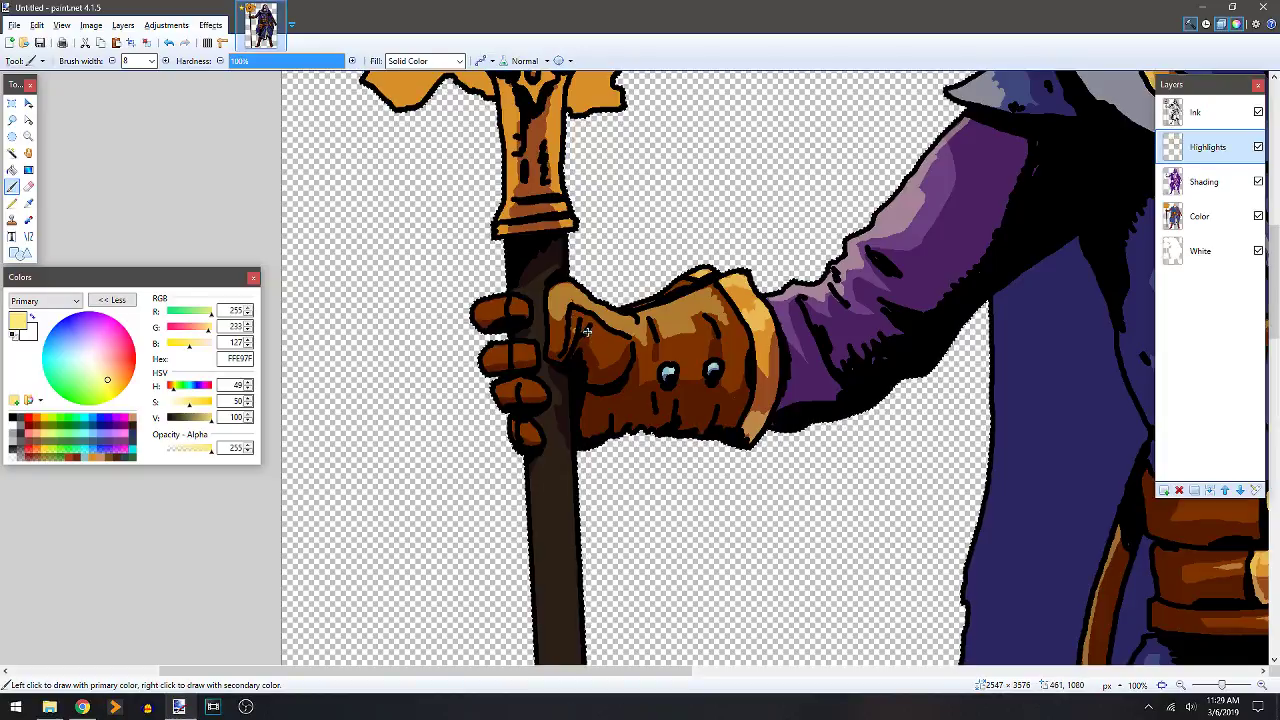
key(e)
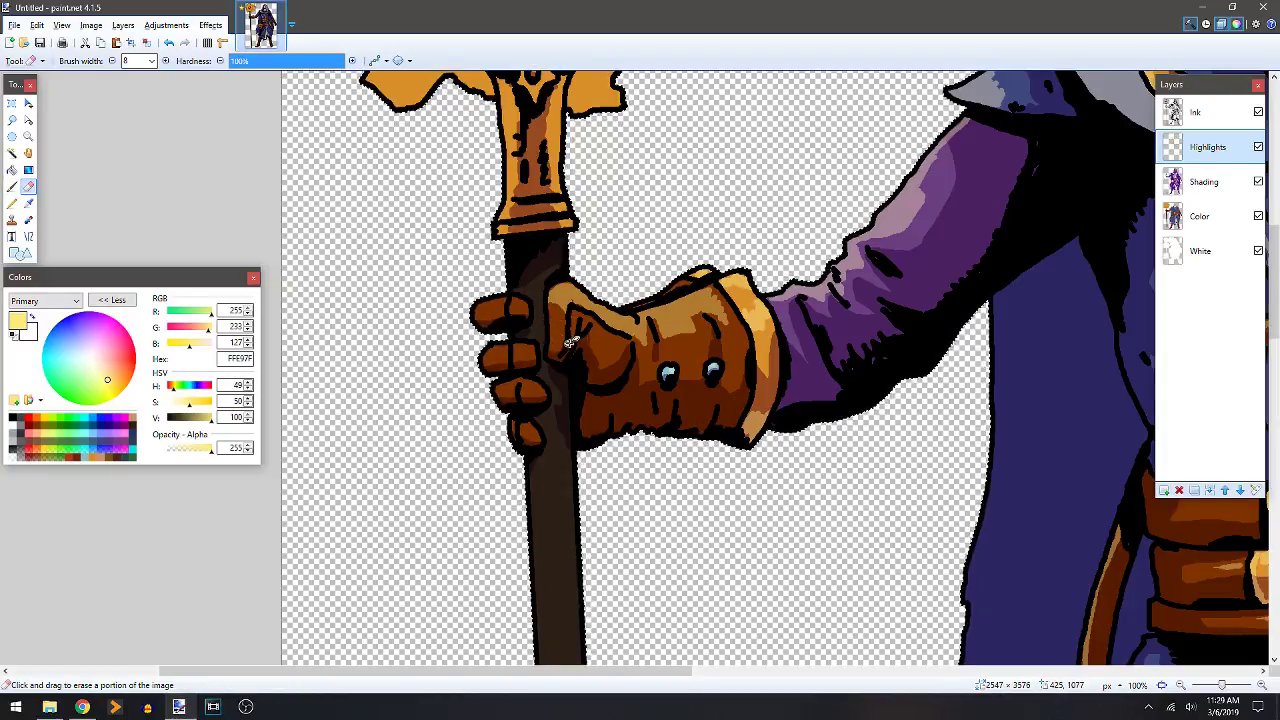
key(b)
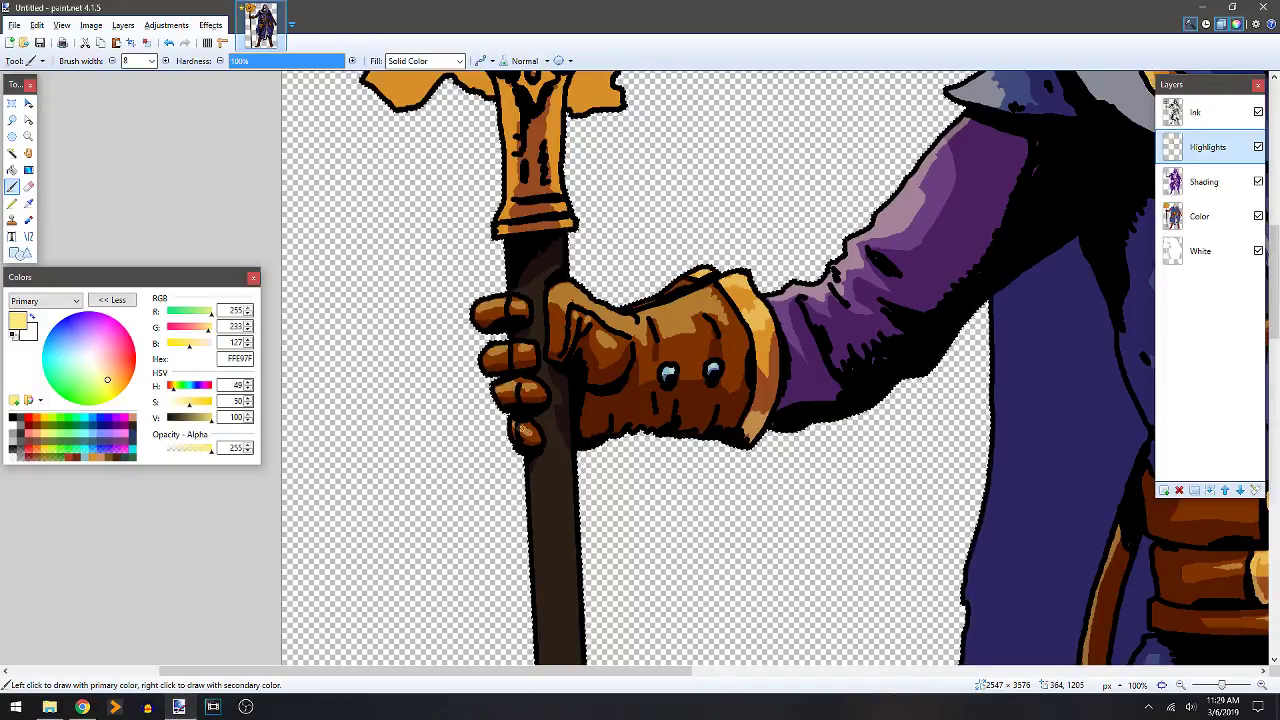
Highlight the edges and details of the gold socket beneath the staff's head.
scroll(590, 340, up, 3)
scroll(590, 340, up, 1)
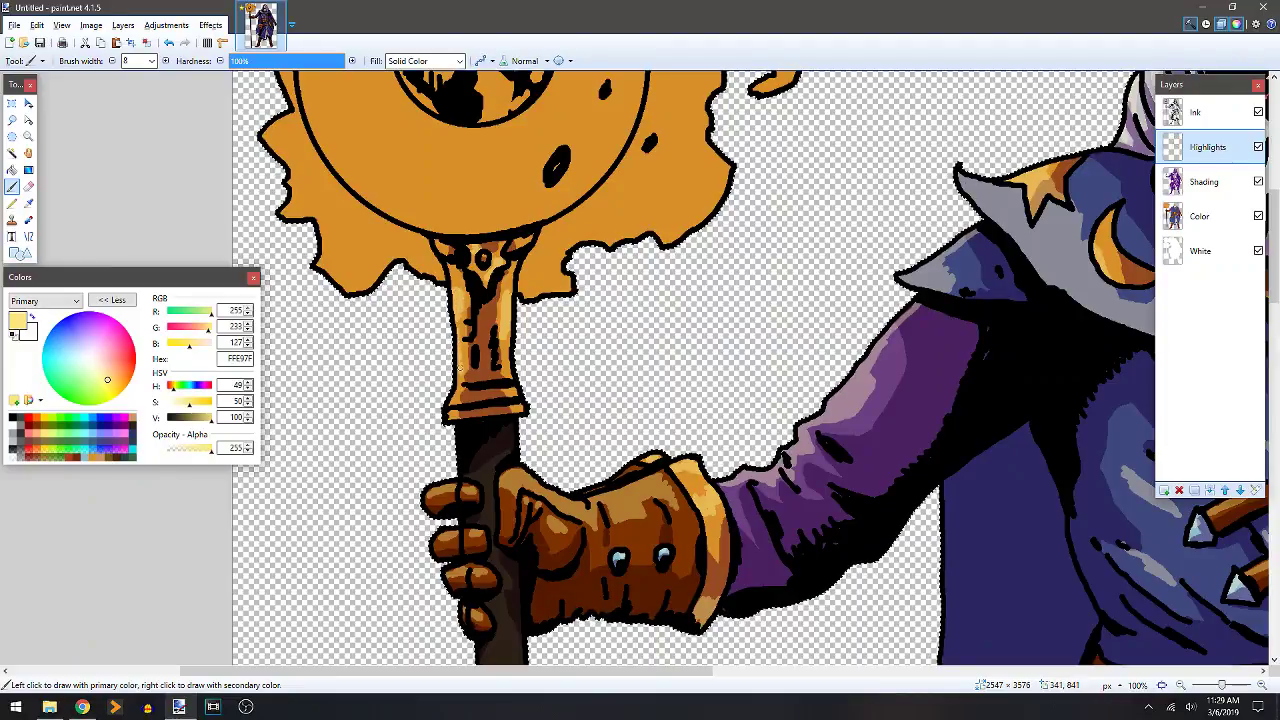
drag(450, 318, 450, 400)
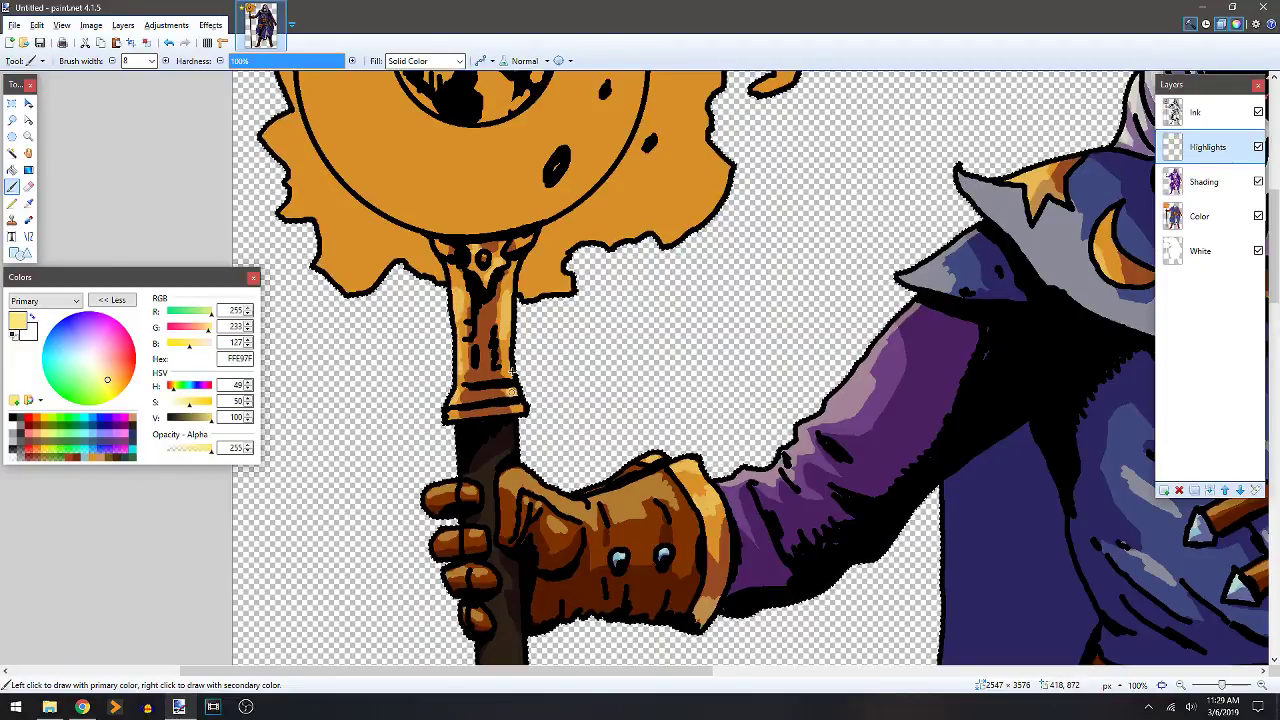
drag(452, 314, 452, 384)
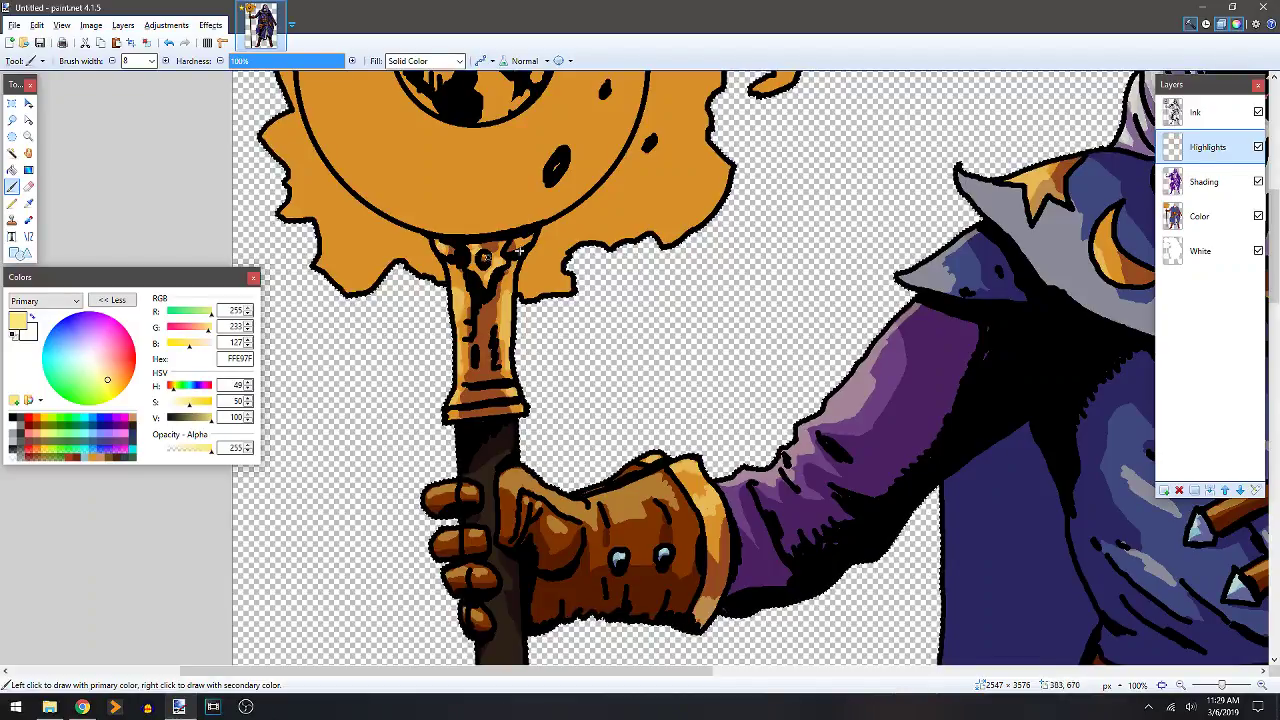
Highlight the gold point at the staff's foot and the leather wraps and toes of both boots.
scroll(586, 440, down, 12)
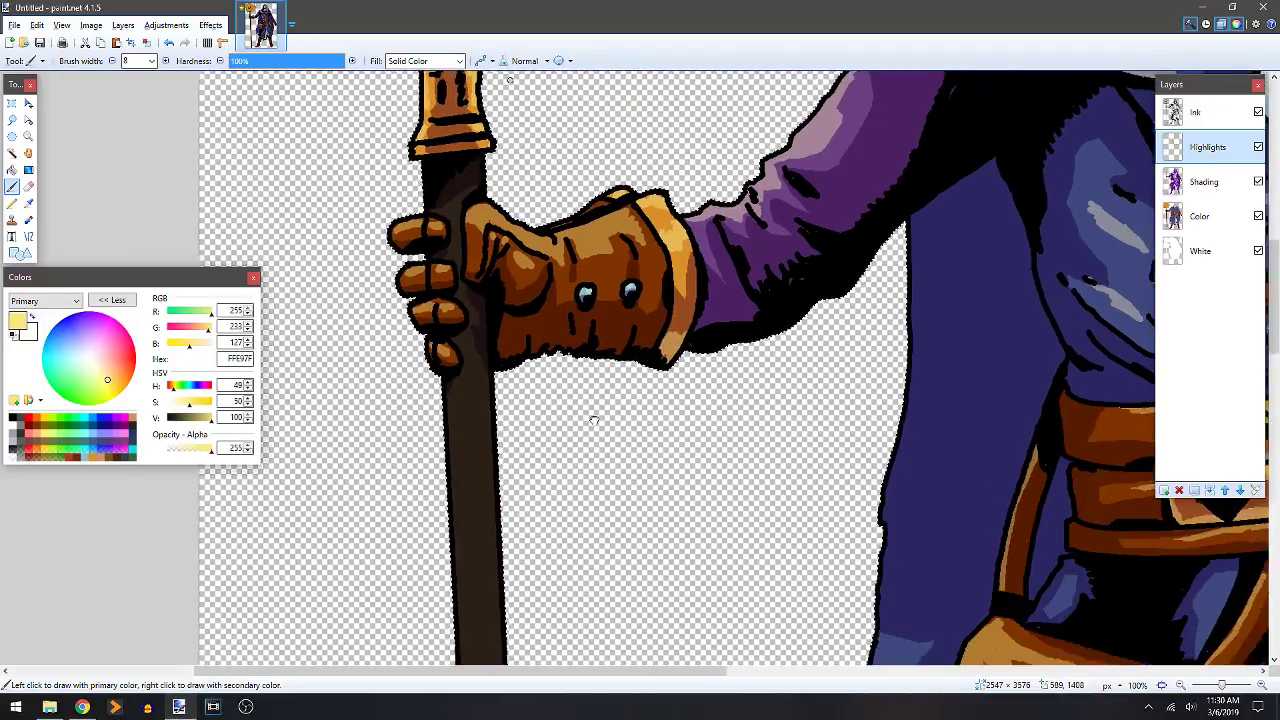
scroll(578, 318, down, 6)
scroll(551, 371, right, 6)
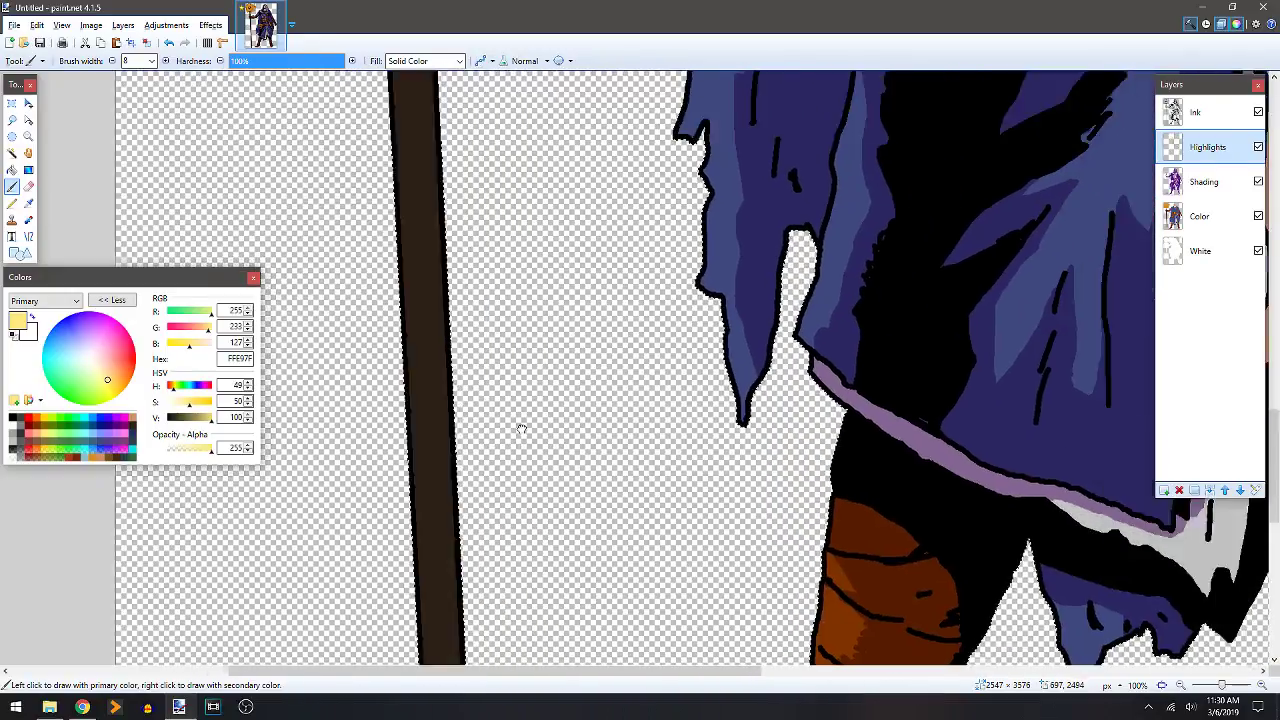
scroll(677, 314, up, 6)
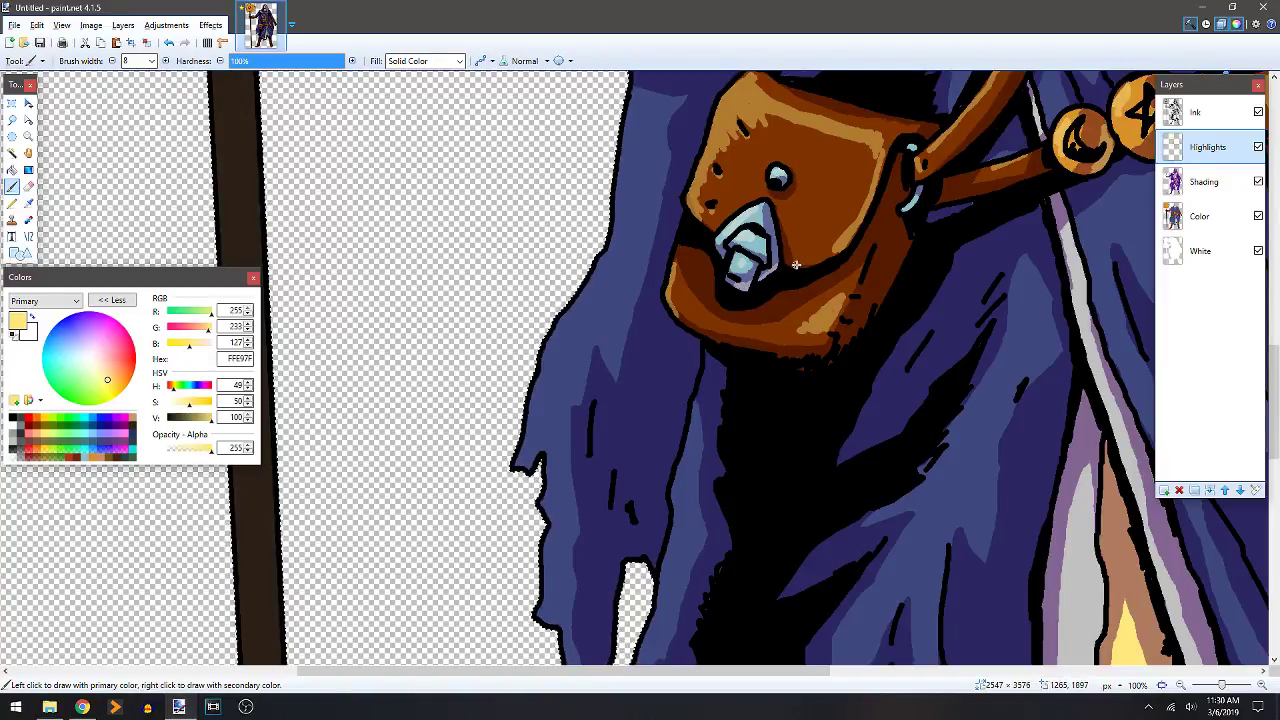
scroll(596, 418, down, 10)
scroll(514, 514, left, 3)
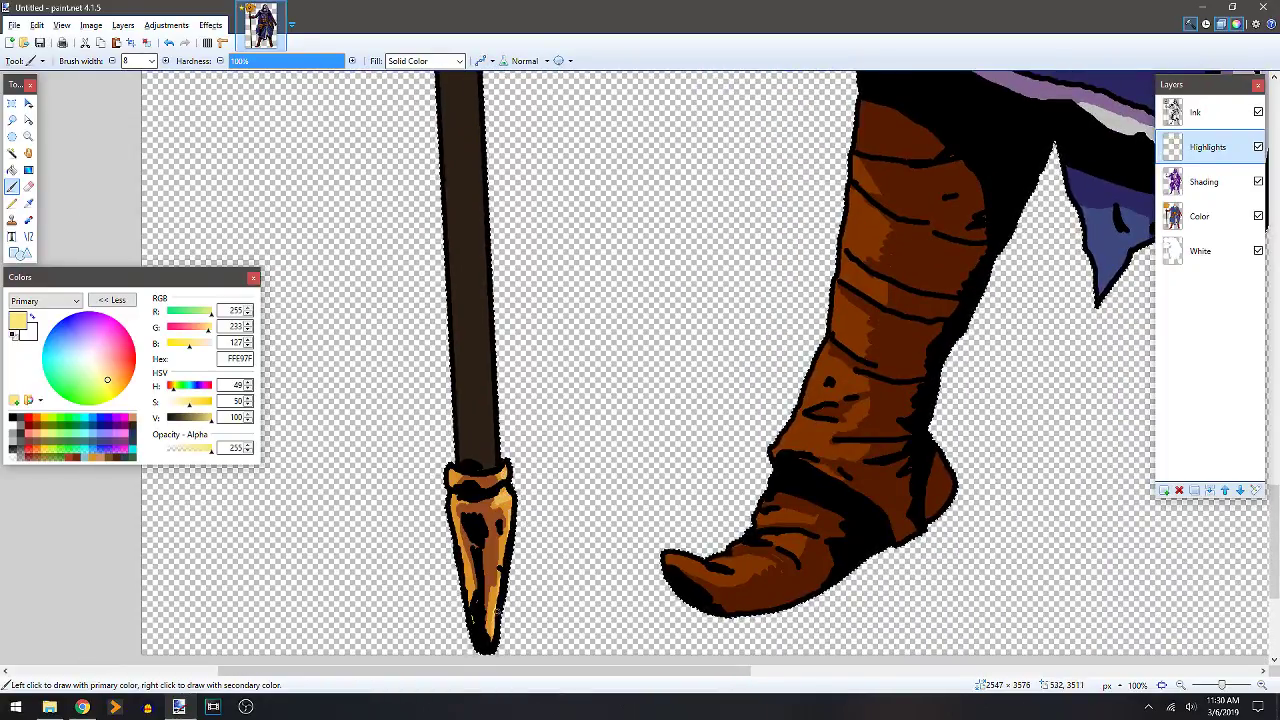
drag(460, 556, 466, 598)
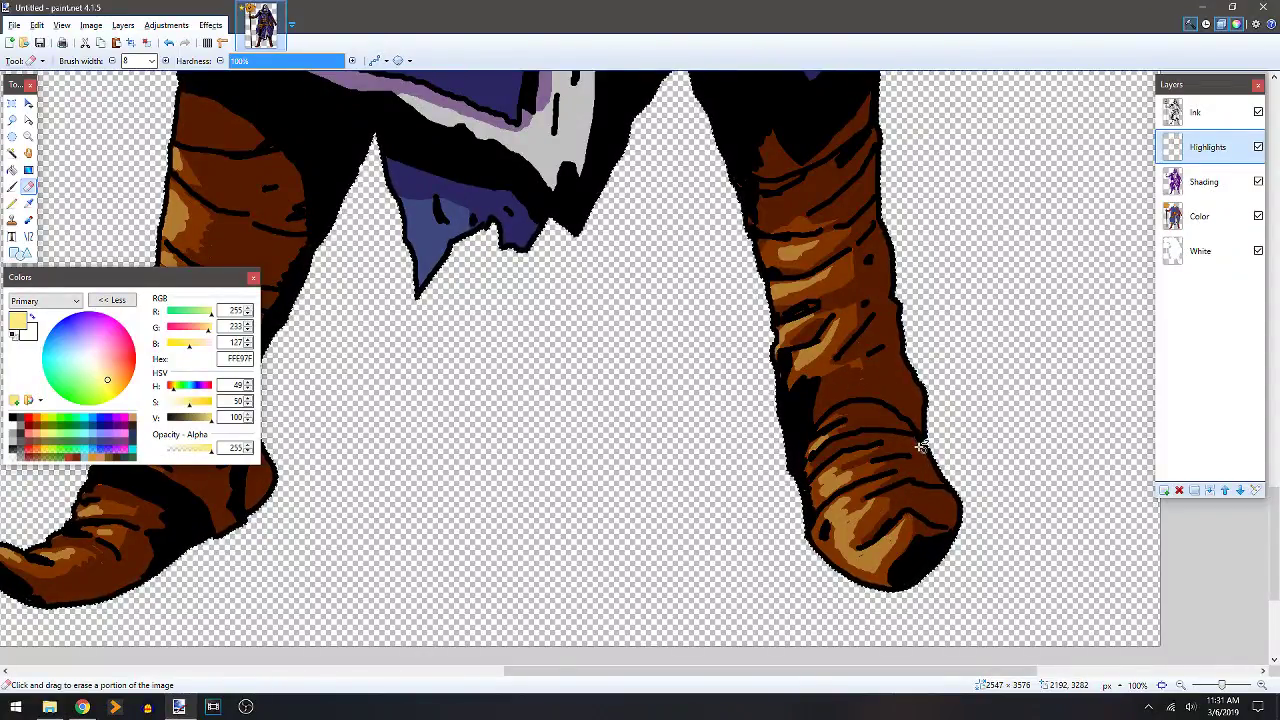
Highlight the edge of the torn blue cloth hanging between the legs and the white lining at the robe's hem.
key(b)
scroll(663, 314, up, 5)
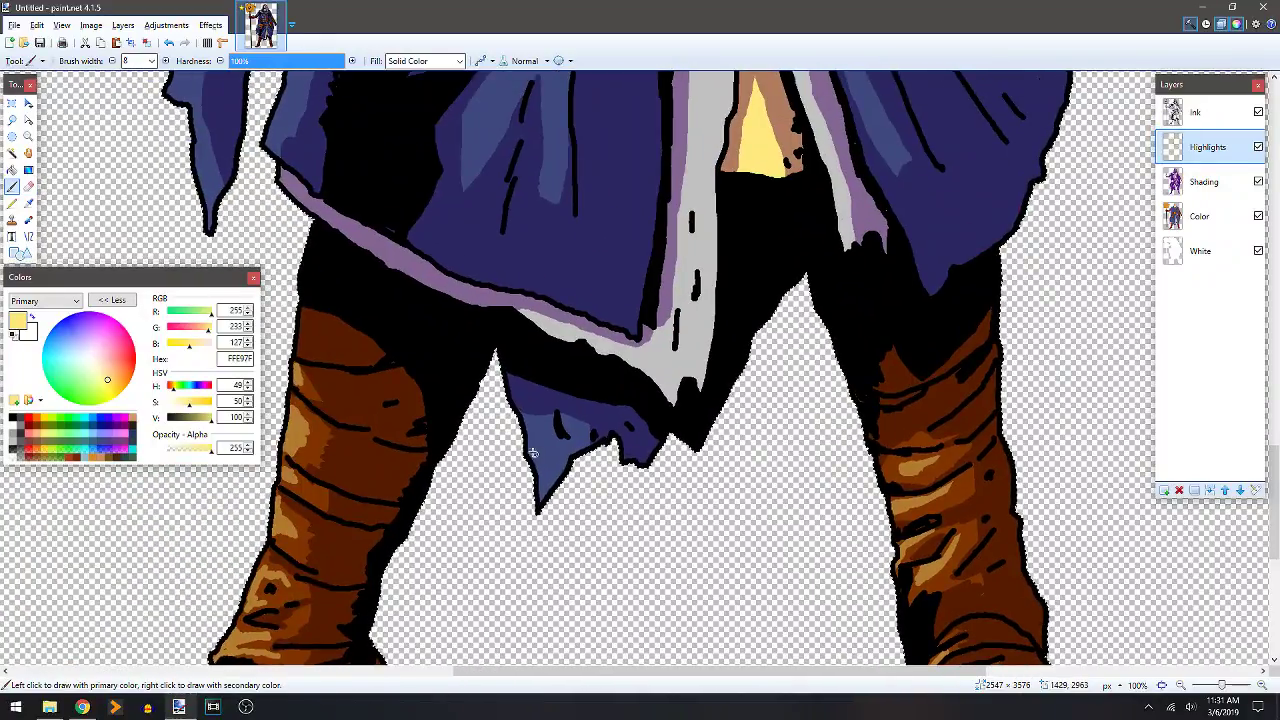
drag(521, 412, 530, 469)
scroll(600, 445, up, 3)
scroll(600, 445, left, 2)
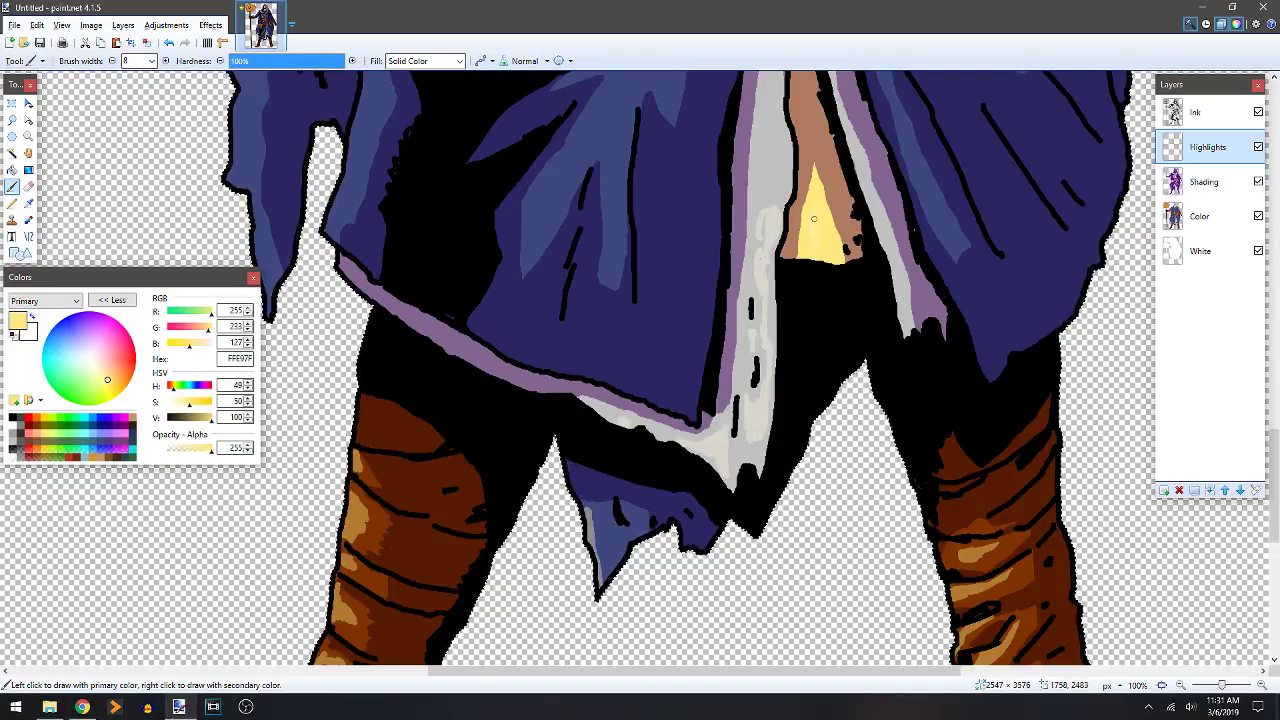
Extend the highlights up the robe's white lining and onto the lining across the front slit.
scroll(808, 246, up, 3)
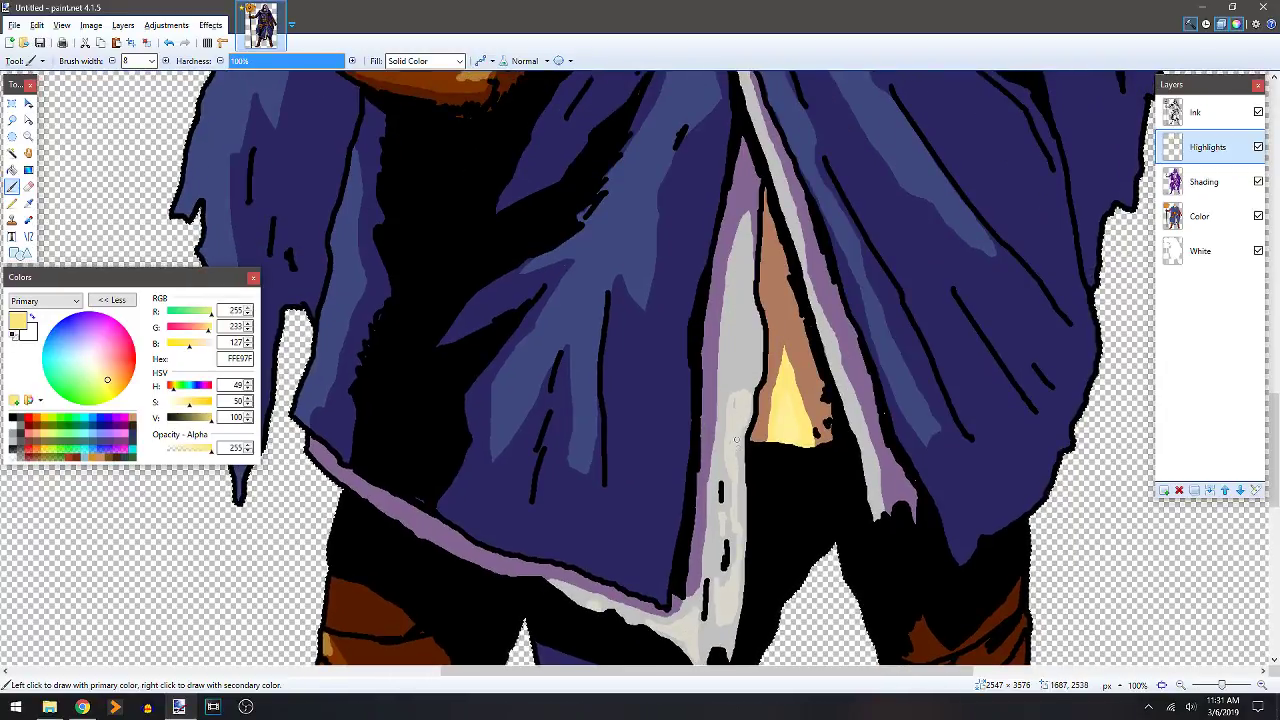
mouse_move(736, 407)
mouse_down()
mouse_move(754, 343)
mouse_move(743, 396)
mouse_up()
drag(751, 291, 749, 267)
drag(747, 329, 743, 353)
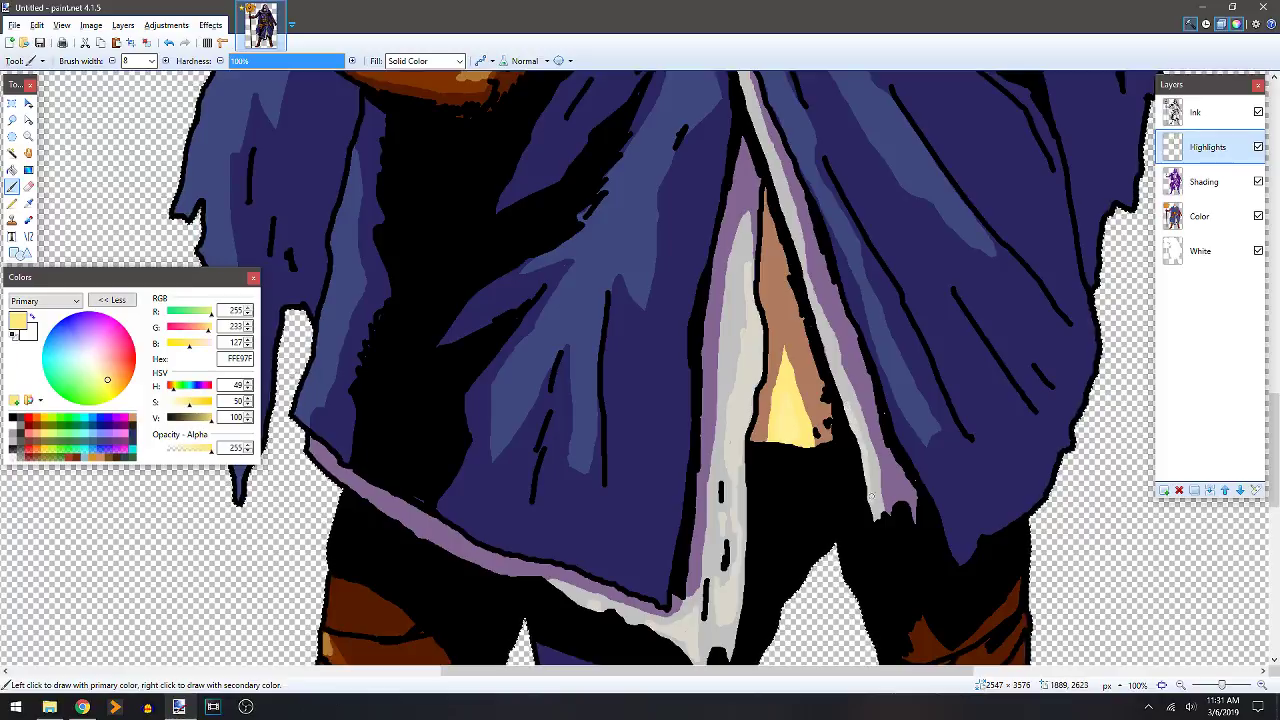
drag(870, 498, 868, 481)
Highlight the long robe edge hanging beneath the satchel and the central fold beside the front slit.
drag(408, 250, 534, 307)
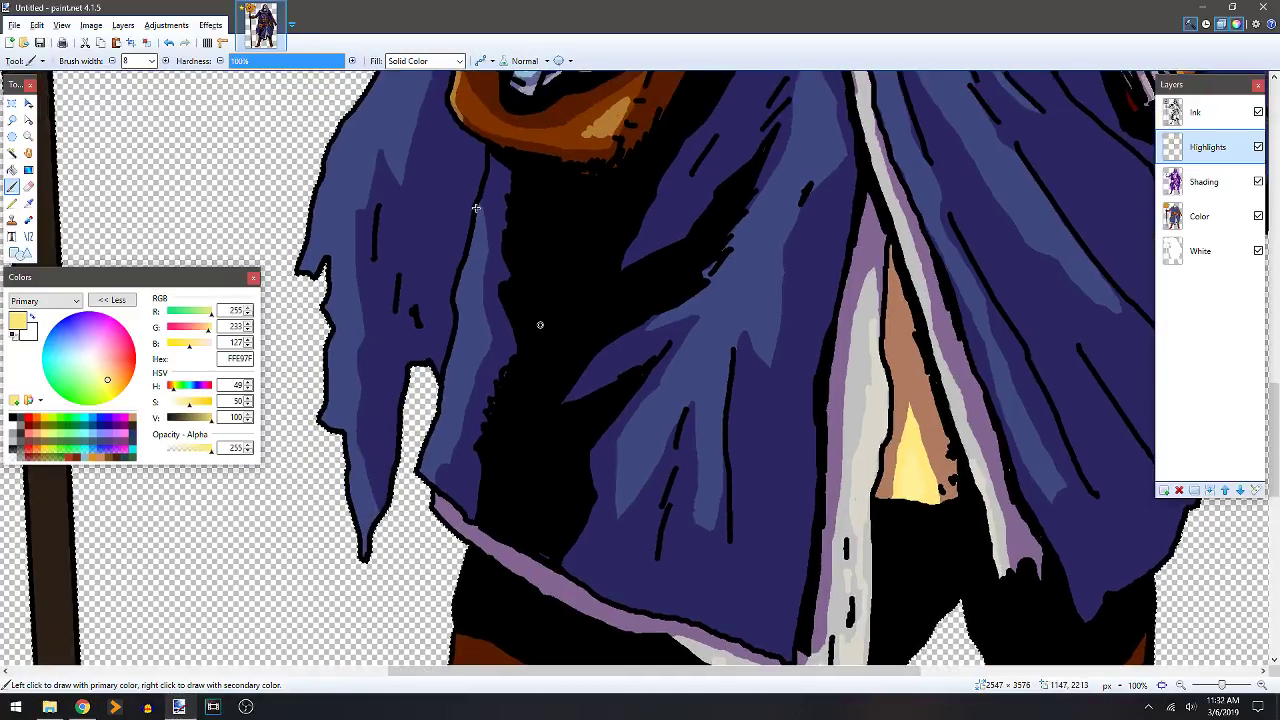
mouse_move(493, 157)
mouse_down()
mouse_move(461, 289)
mouse_move(463, 343)
mouse_up()
drag(438, 427, 421, 466)
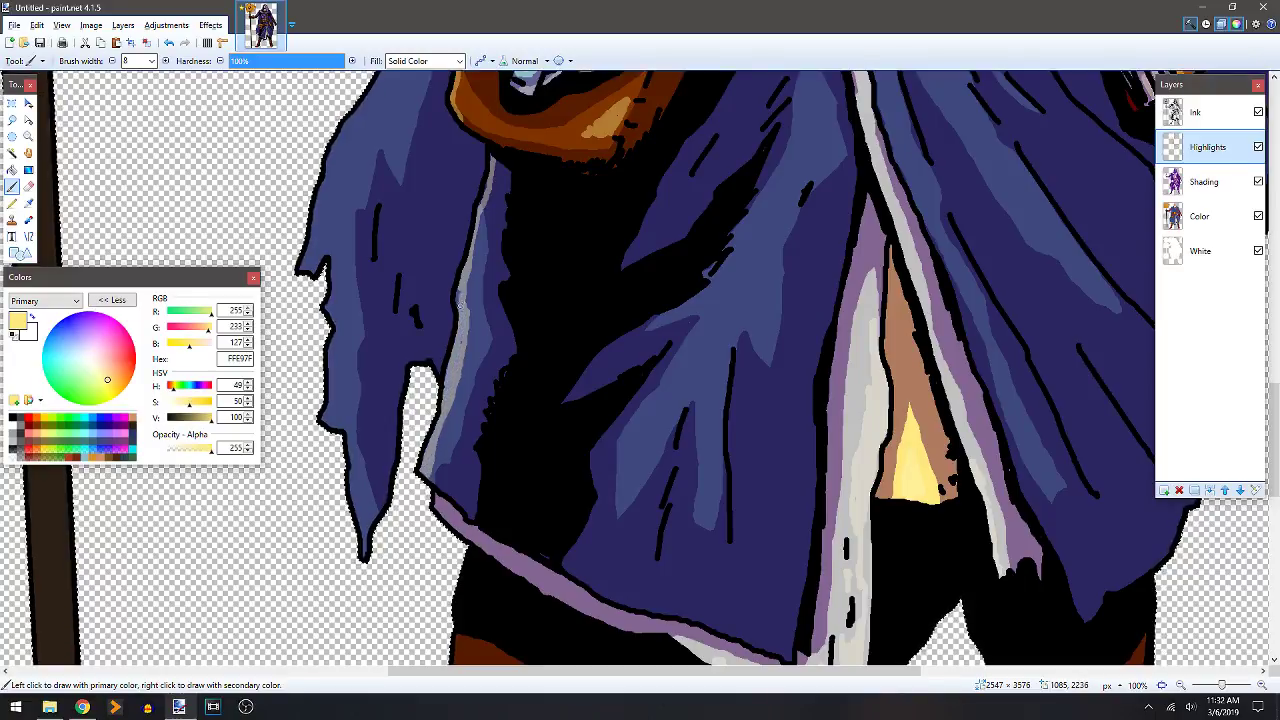
mouse_move(739, 277)
mouse_down()
mouse_move(674, 350)
mouse_move(743, 219)
mouse_up()
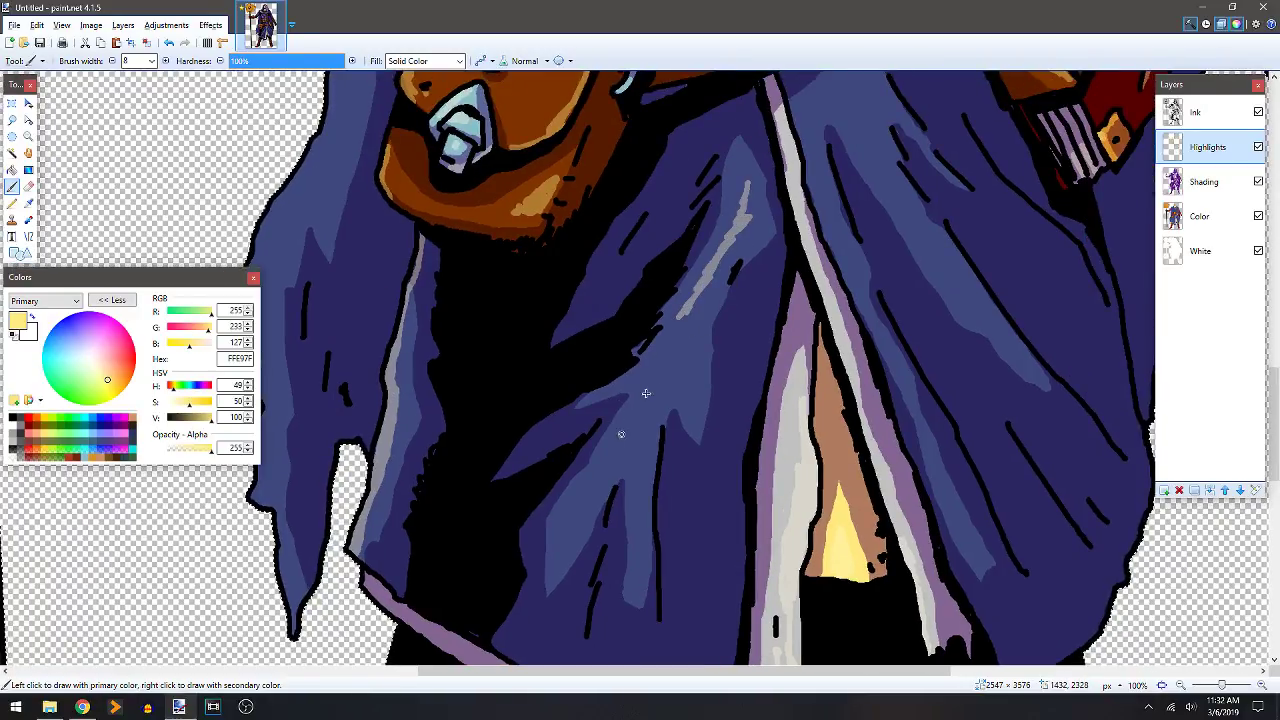
Paint highlight streaks on the robe folds beneath the moon and star medallions and touch up the medallions' highlights.
drag(894, 206, 785, 369)
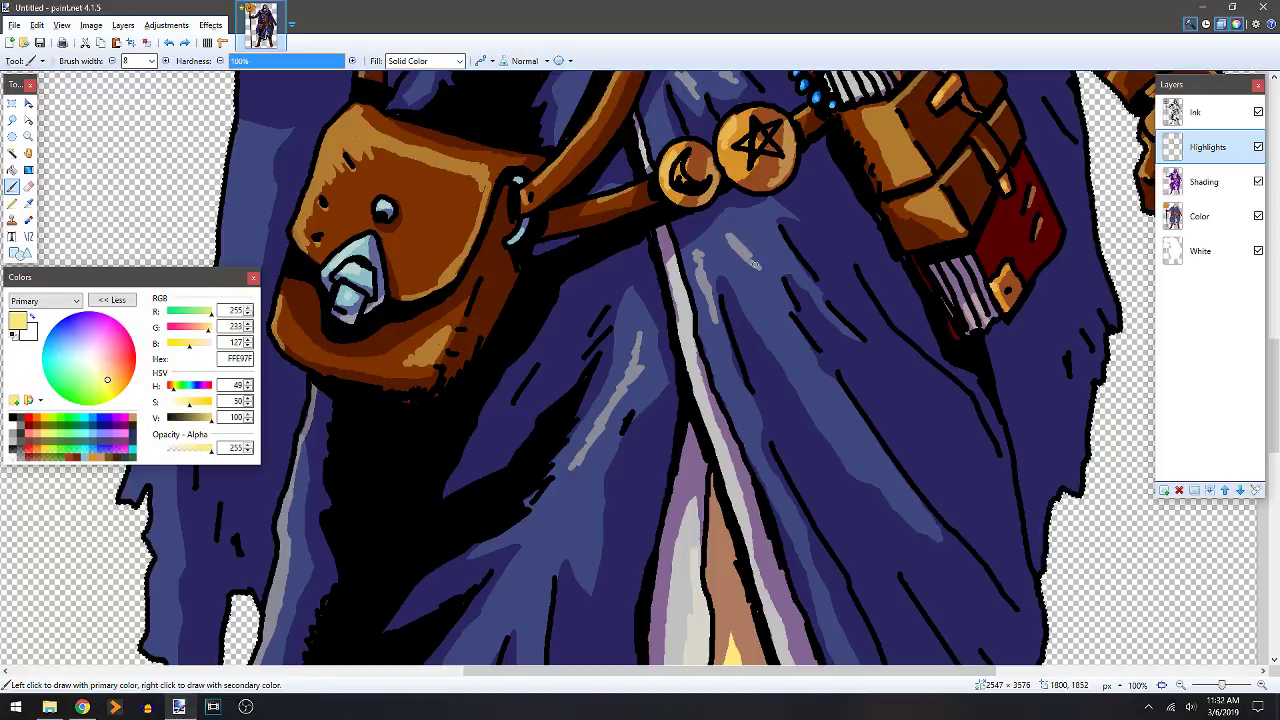
drag(785, 328, 871, 455)
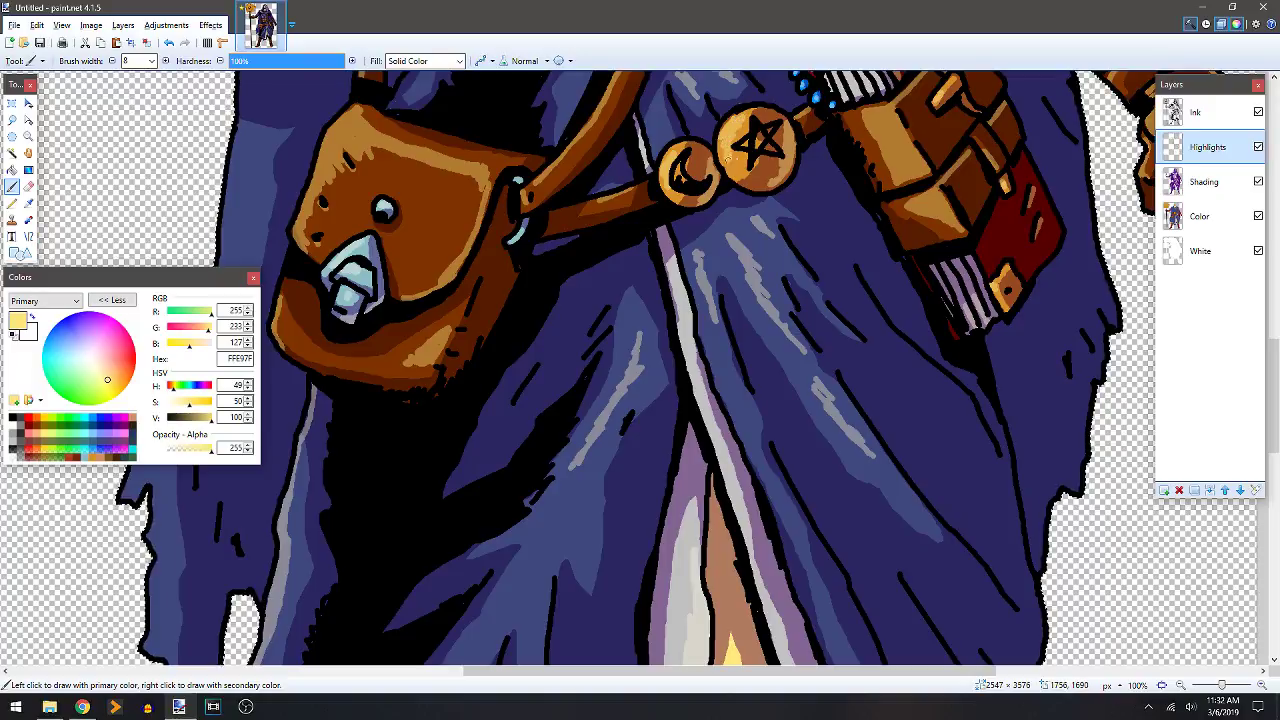
drag(684, 150, 671, 160)
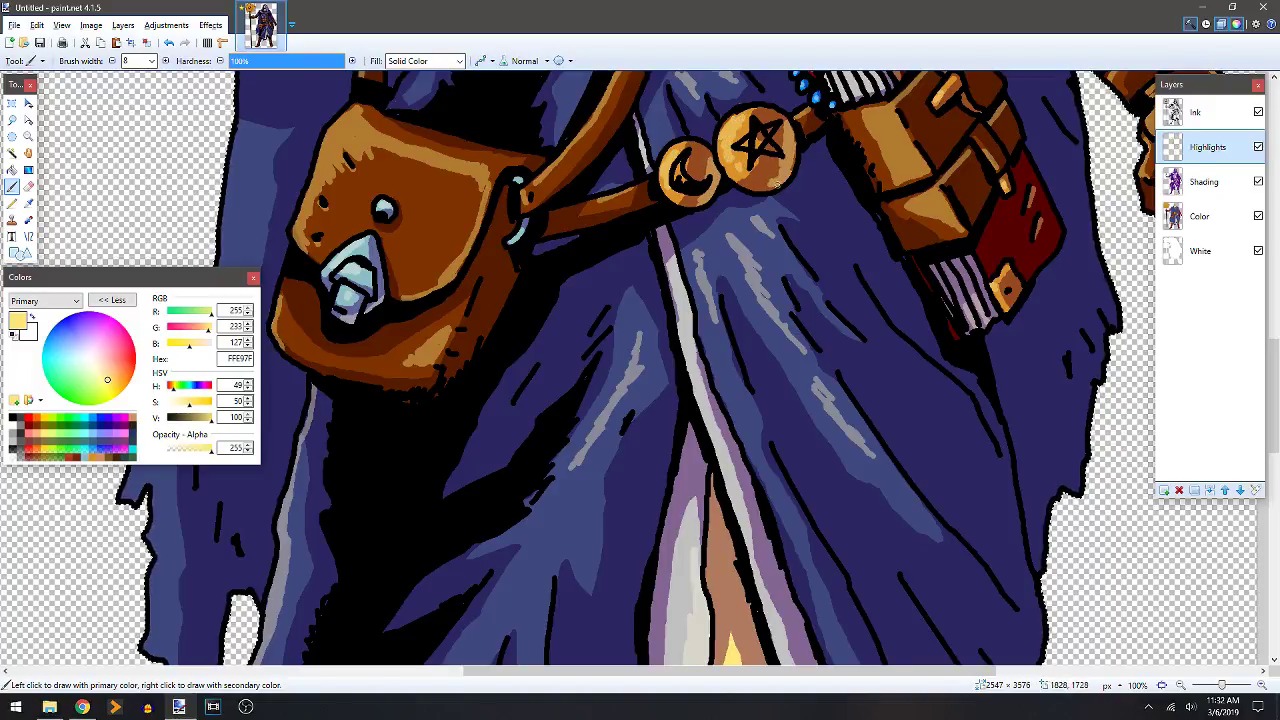
scroll(800, 155, up, 2)
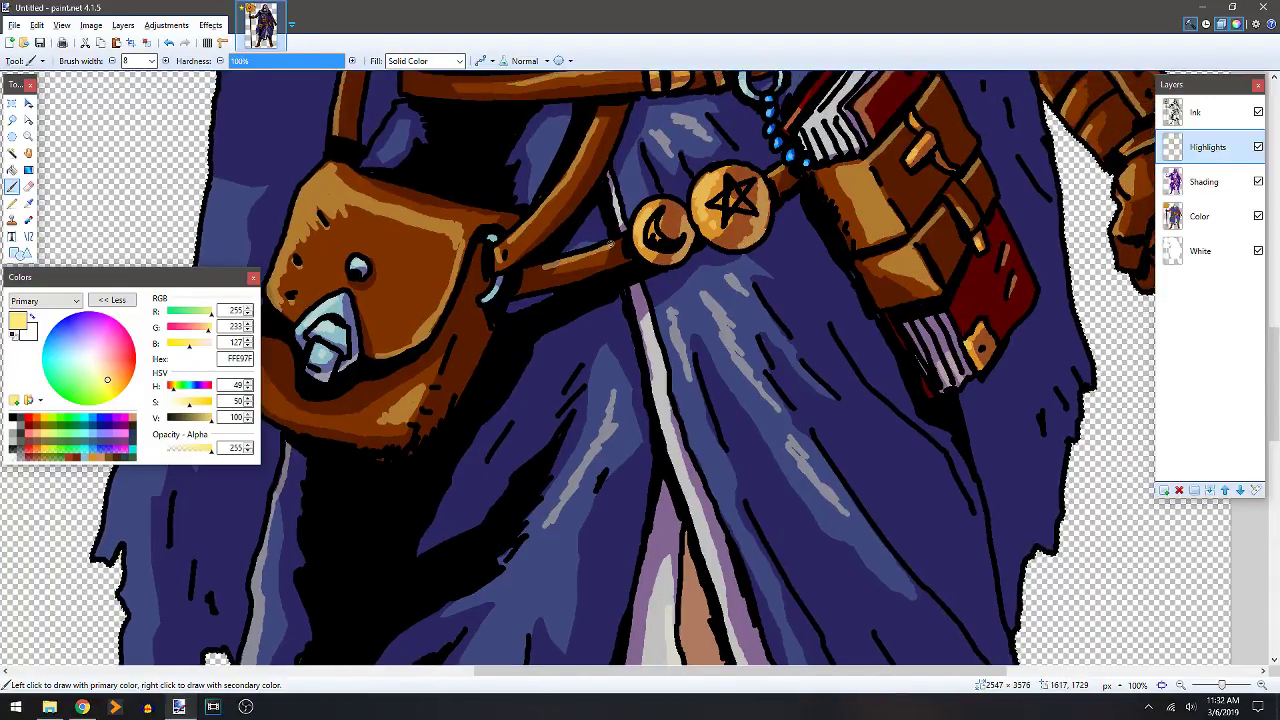
Highlight the edges of the two leather straps hanging from the chest belt and their metal tips.
key(e)
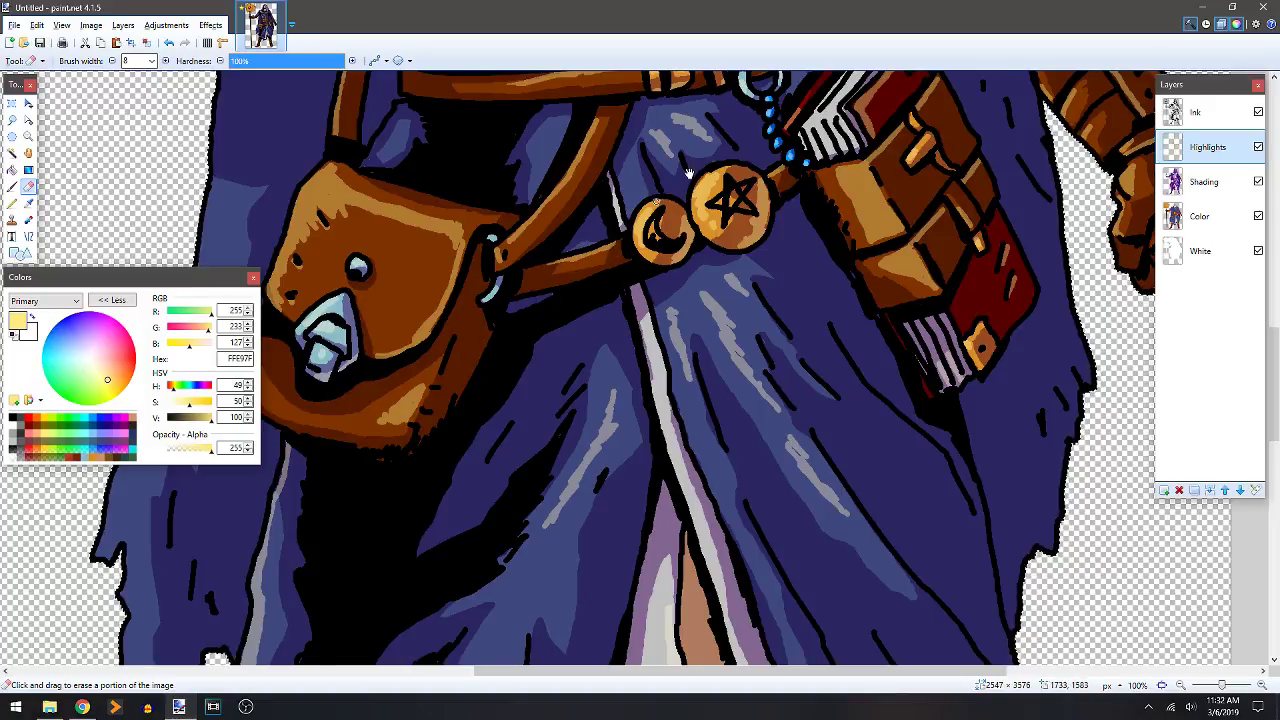
scroll(620, 240, up, 3)
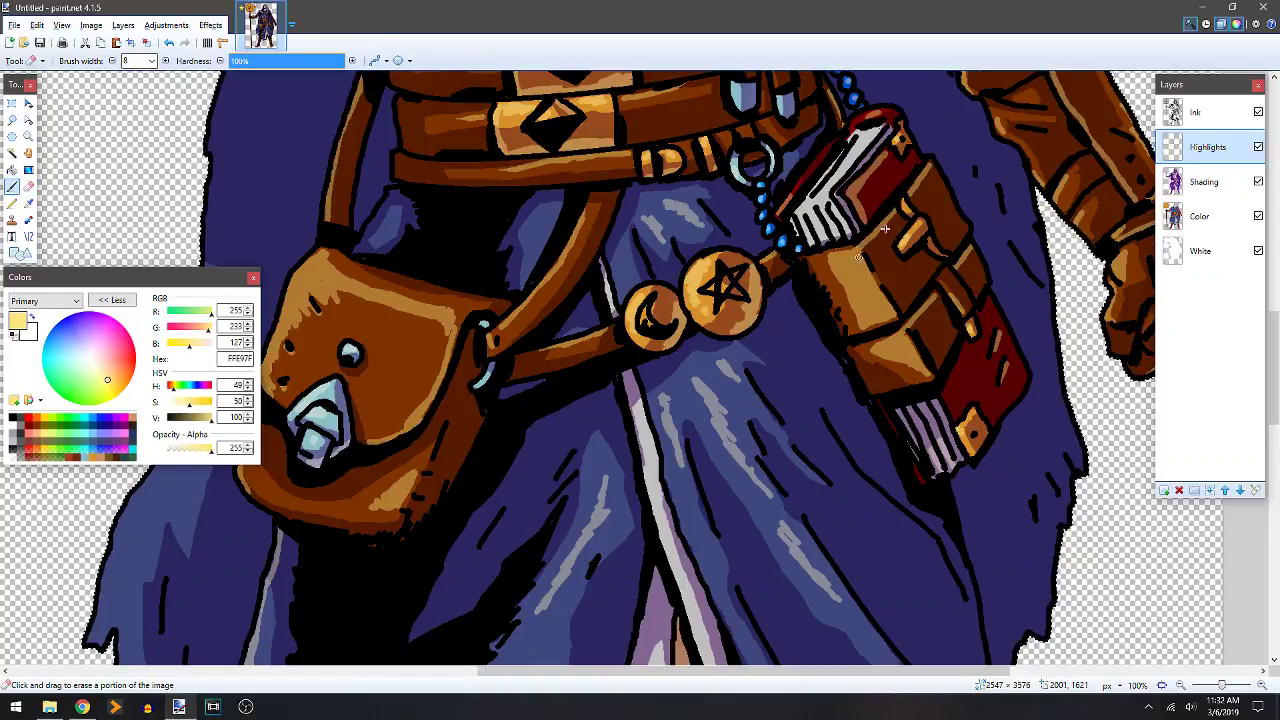
key(b)
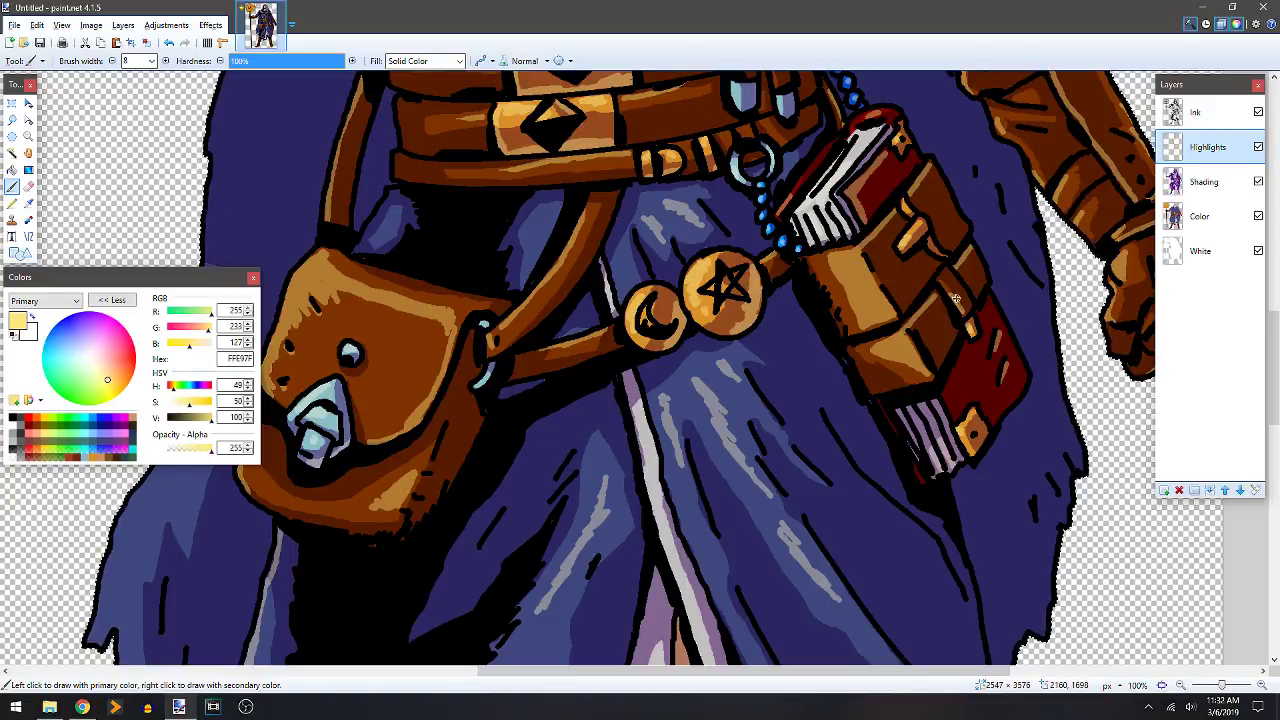
scroll(806, 323, up, 3)
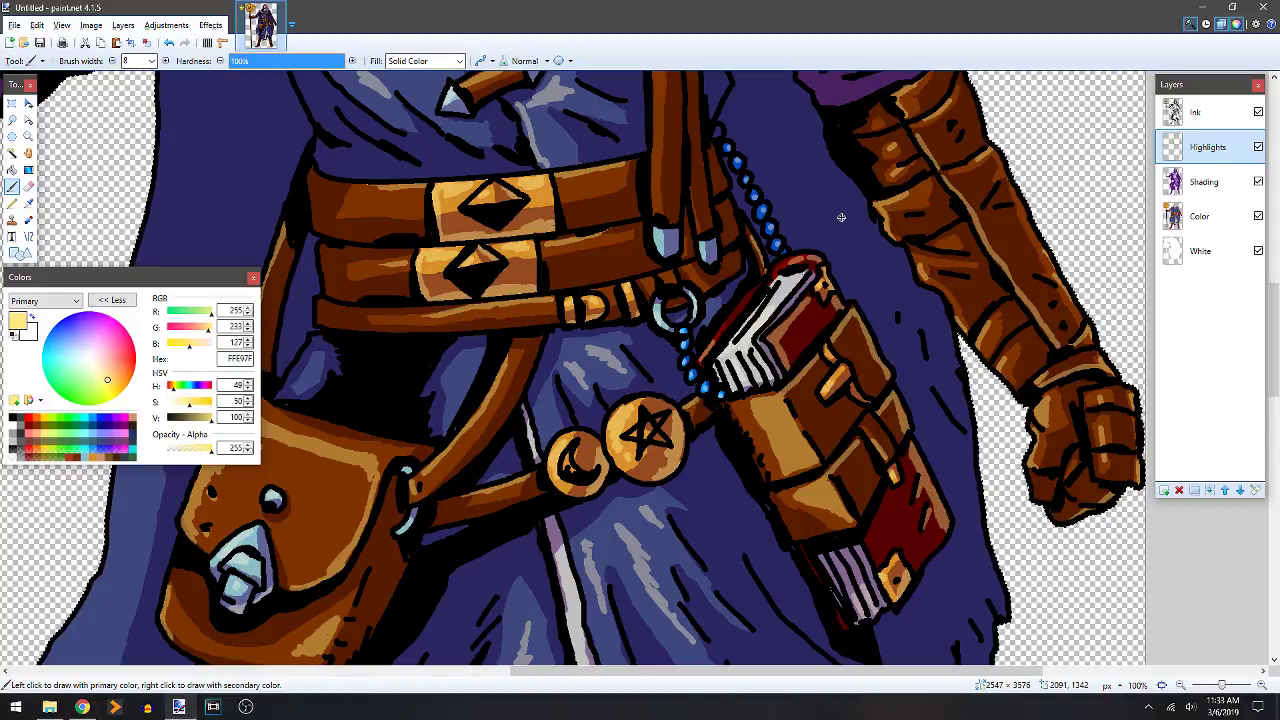
ctrl+scroll(841, 217, down, 4)
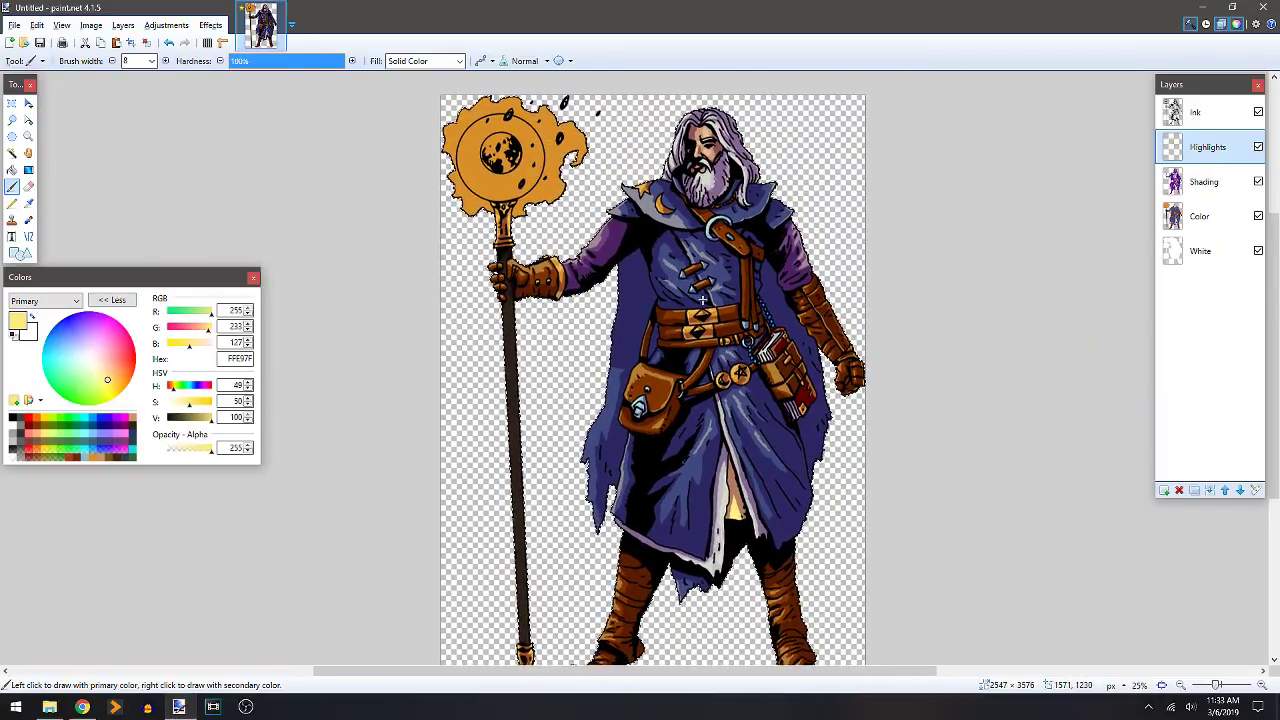
ctrl+scroll(703, 298, up, 4)
ctrl+scroll(567, 310, up, 1)
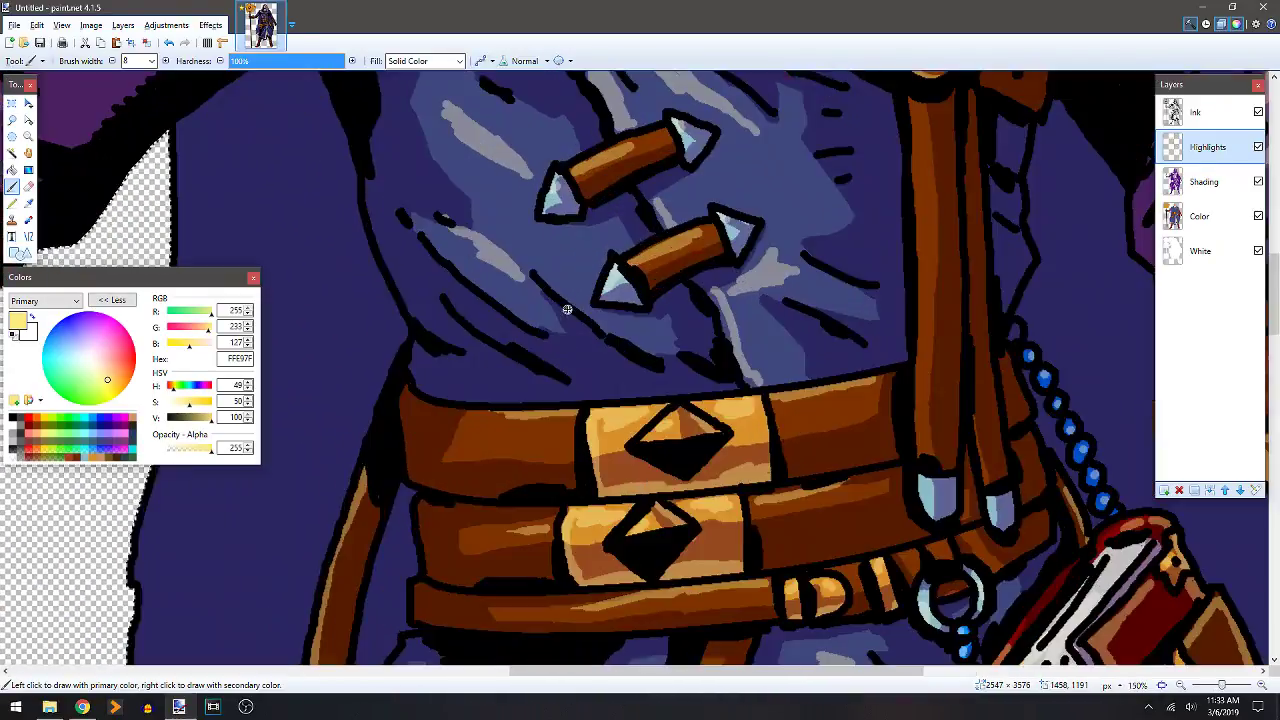
drag(708, 255, 716, 392)
drag(708, 278, 715, 478)
drag(716, 604, 720, 618)
drag(772, 626, 776, 638)
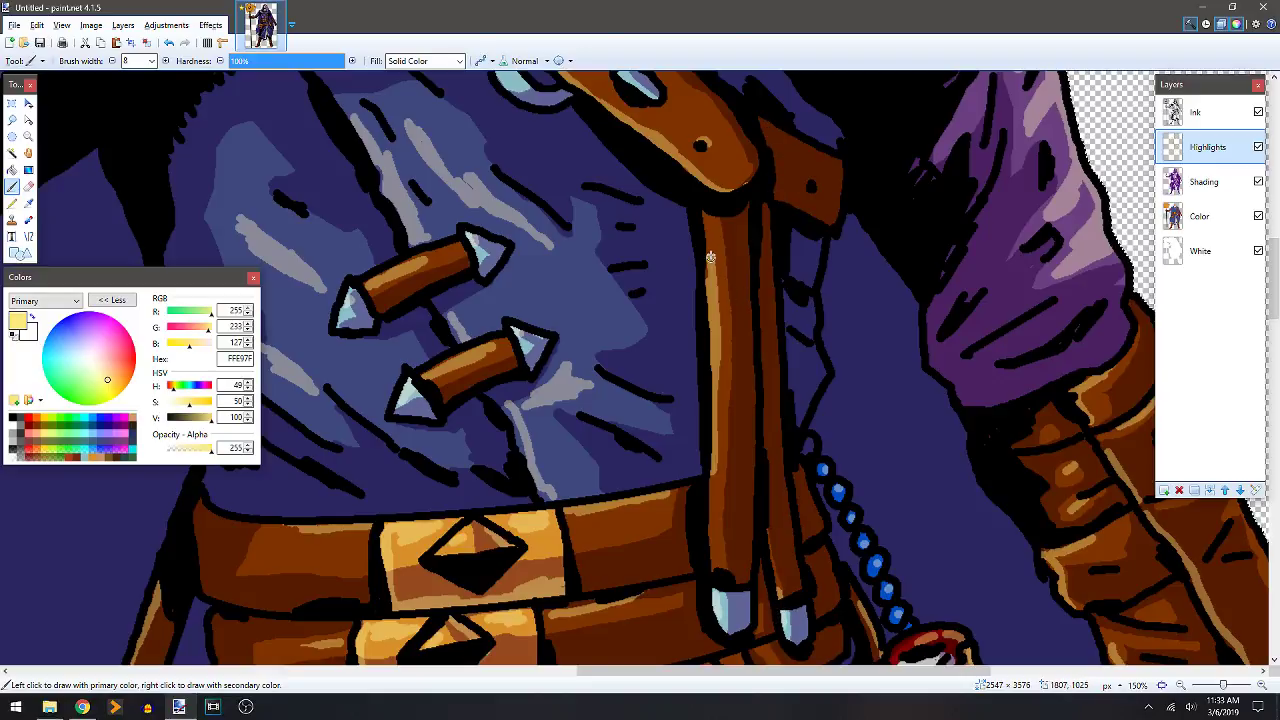
key(e)
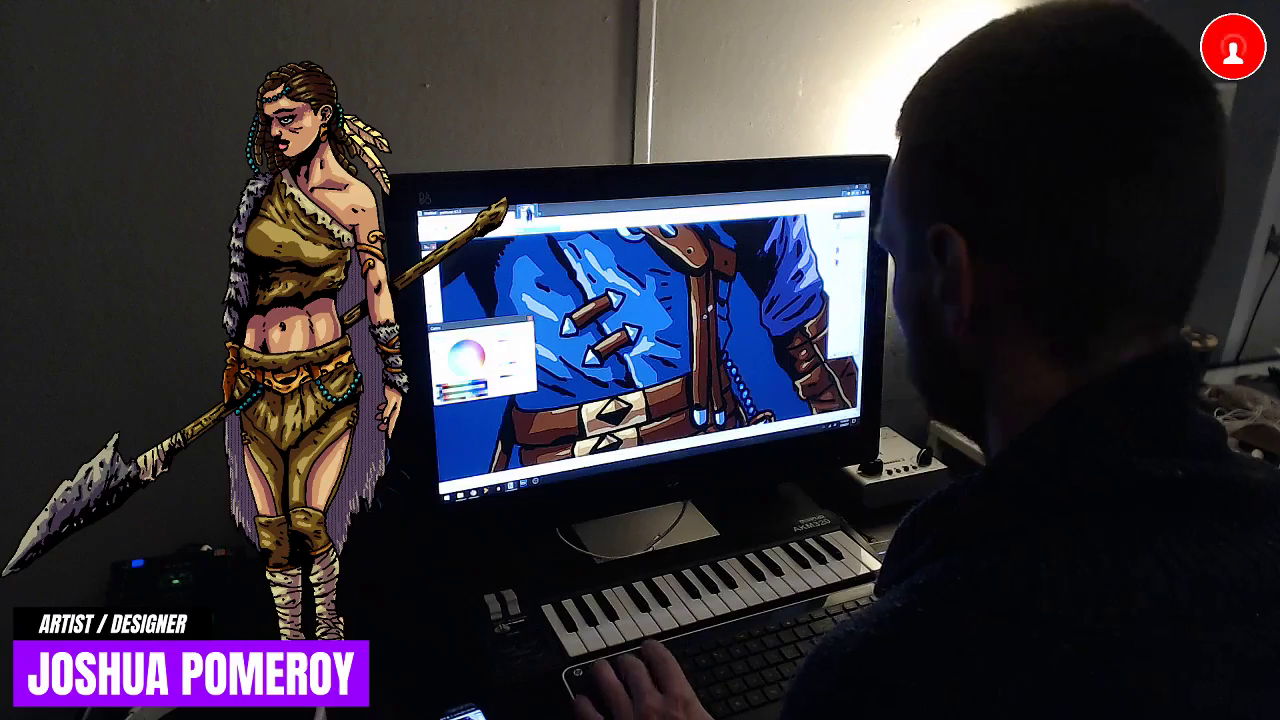
key(ctrl+b)
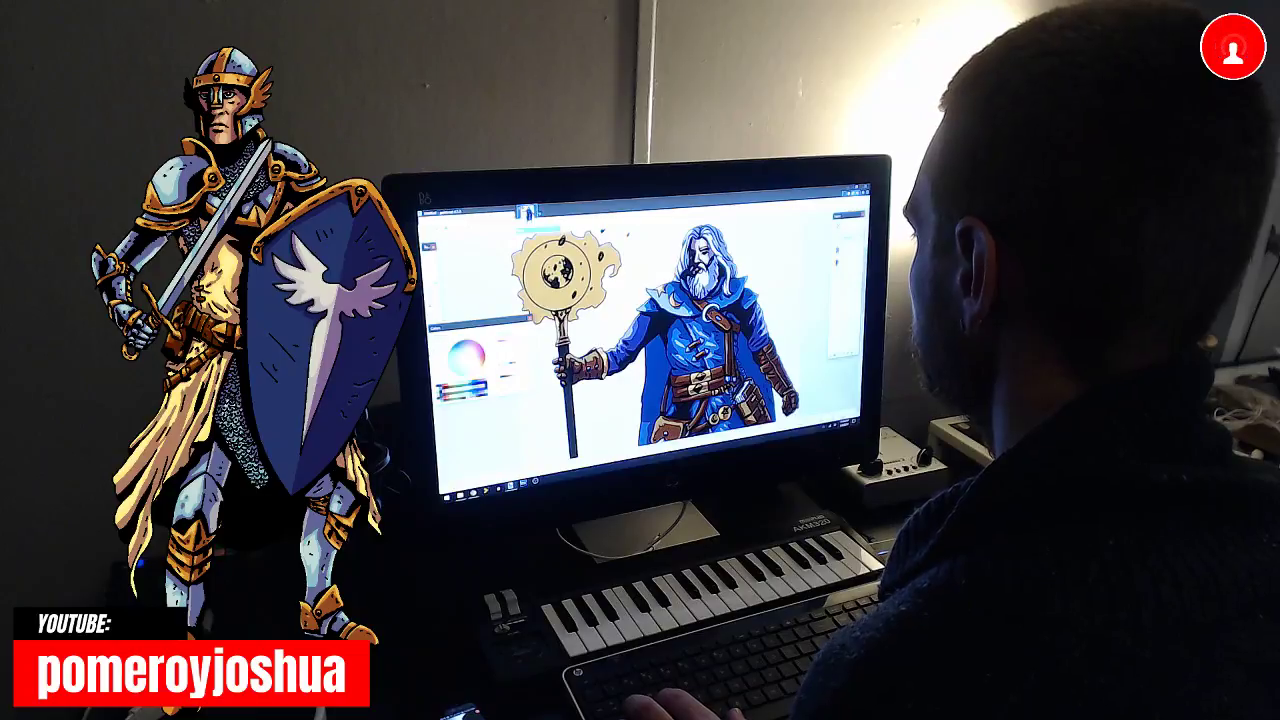
Draw one long straight highlight line down the staff's shaft using the Line tool at width 8.
key(ctrl+plus)
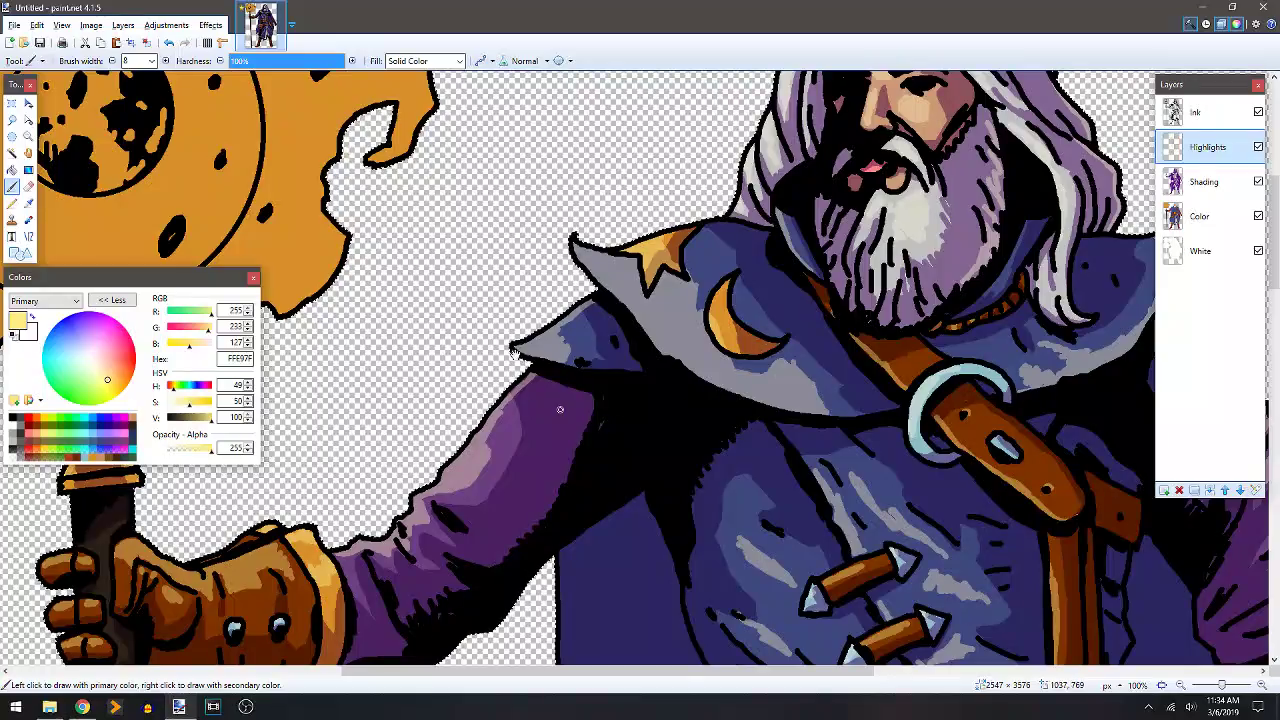
scroll(546, 398, up, 5)
scroll(575, 362, down, 3)
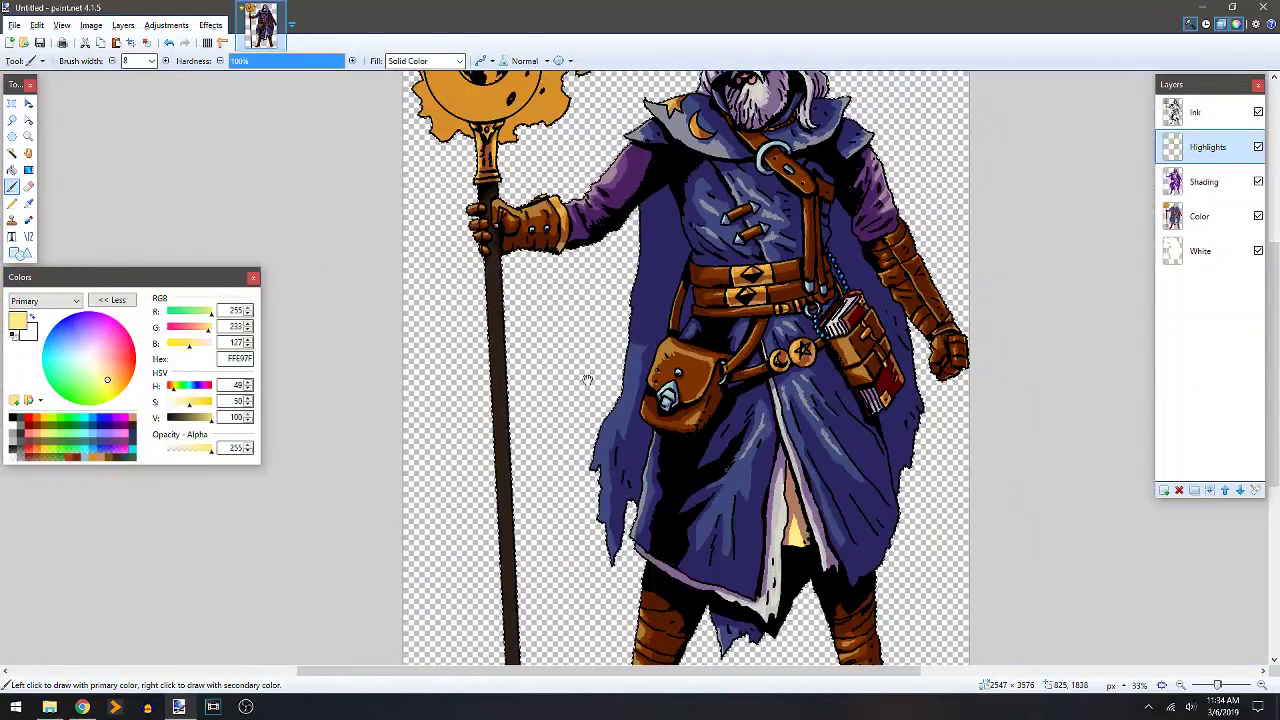
drag(587, 380, 592, 286)
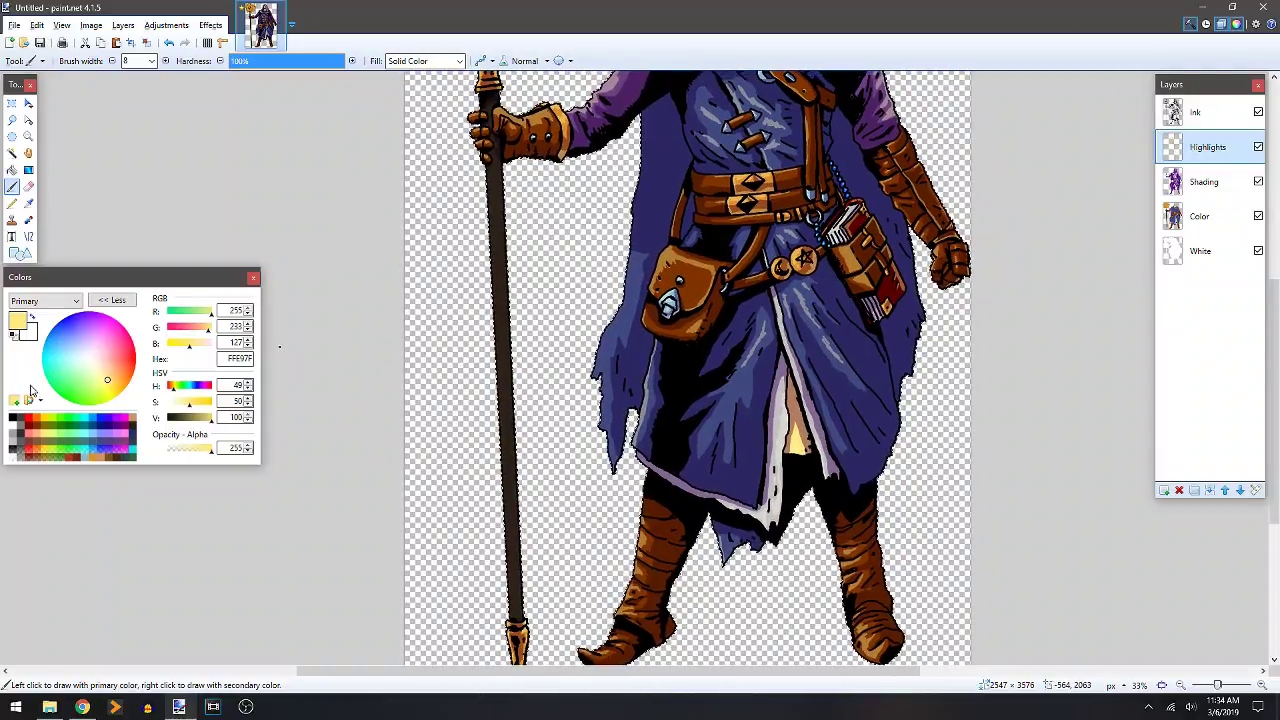
key(o)
click(498, 181)
drag(524, 545, 520, 622)
scroll(565, 383, up, 5)
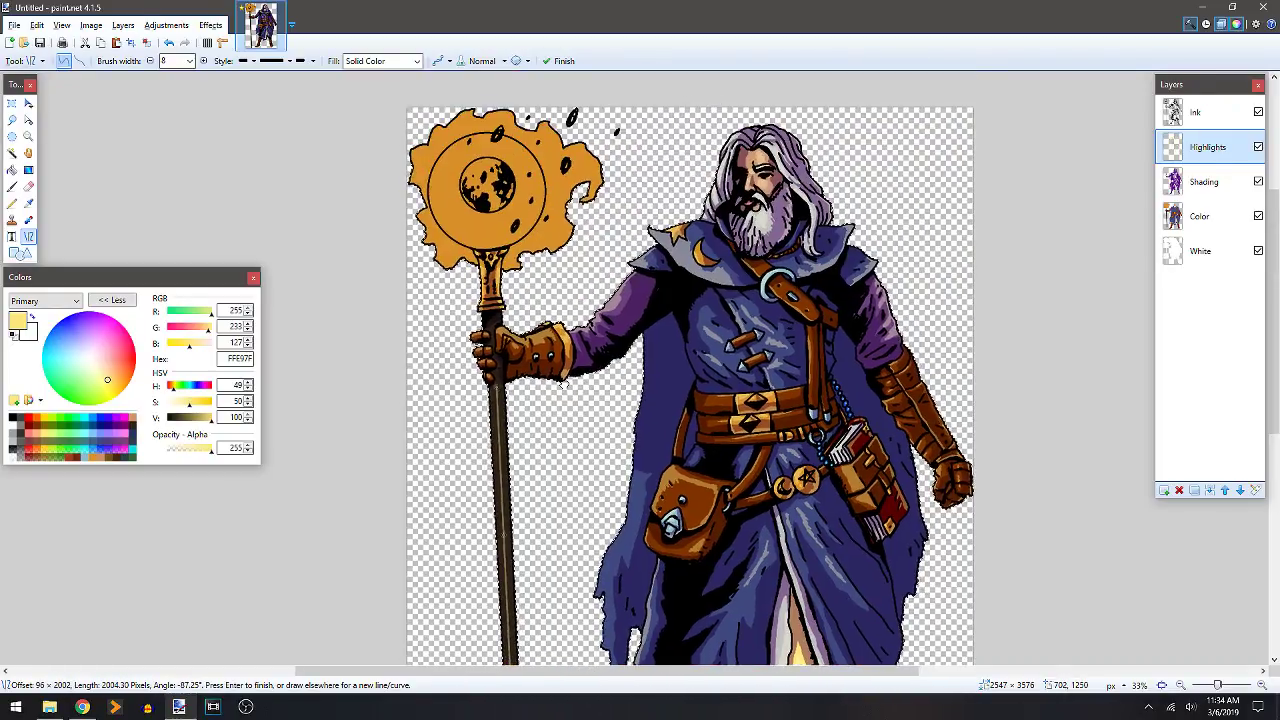
scroll(565, 383, down, 3)
key(Return)
Soften the highlights on the blue collar and the tunic's chest with an Eraser of width 150 and 0% hardness.
key(b)
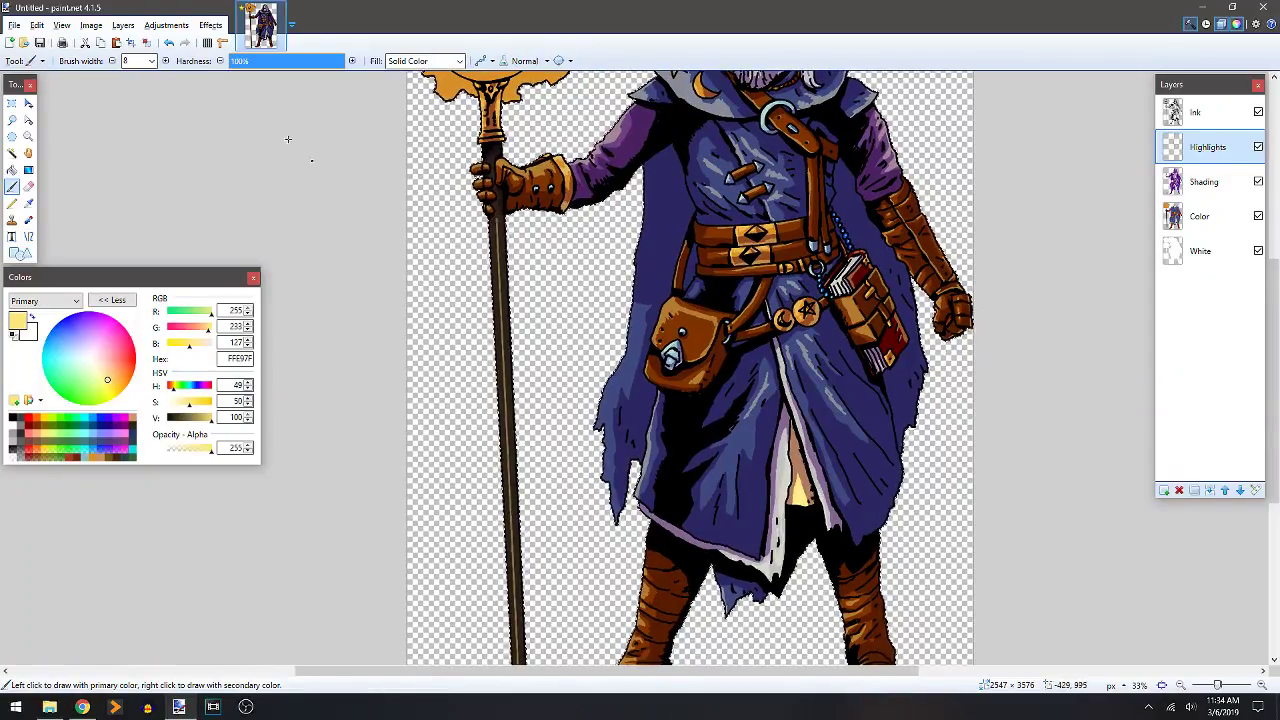
scroll(366, 131, up, 2)
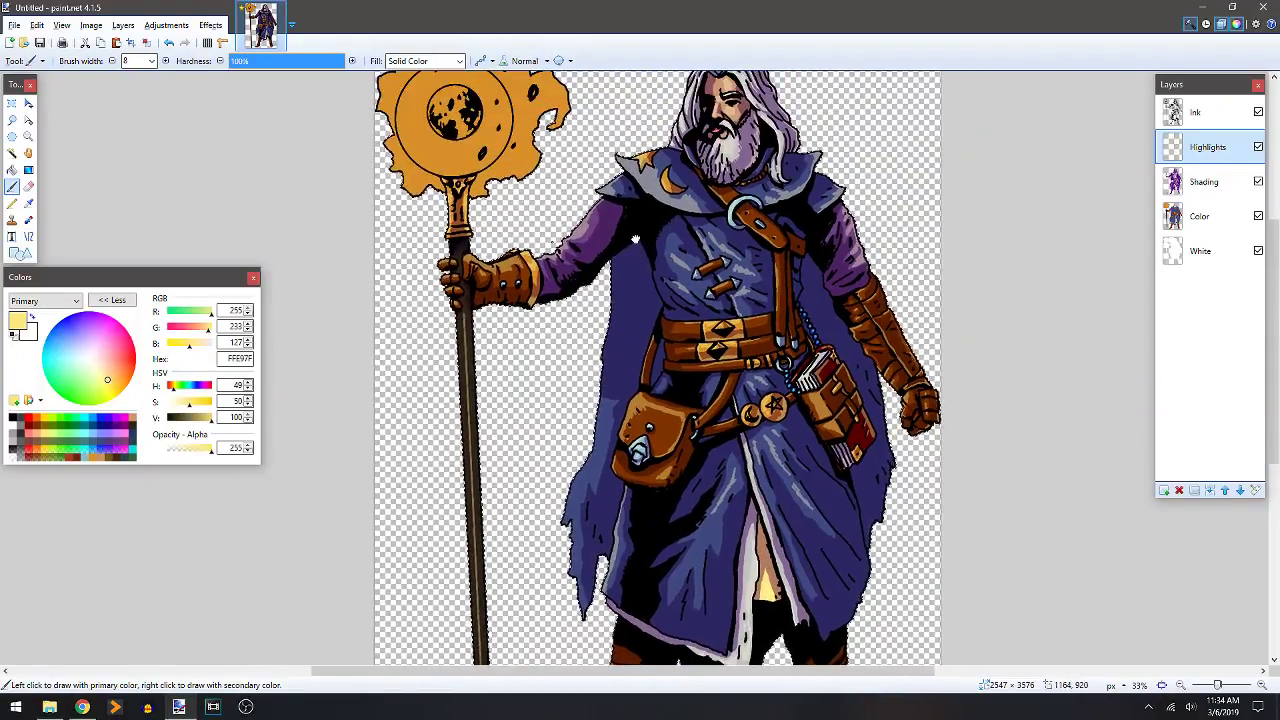
click(151, 61)
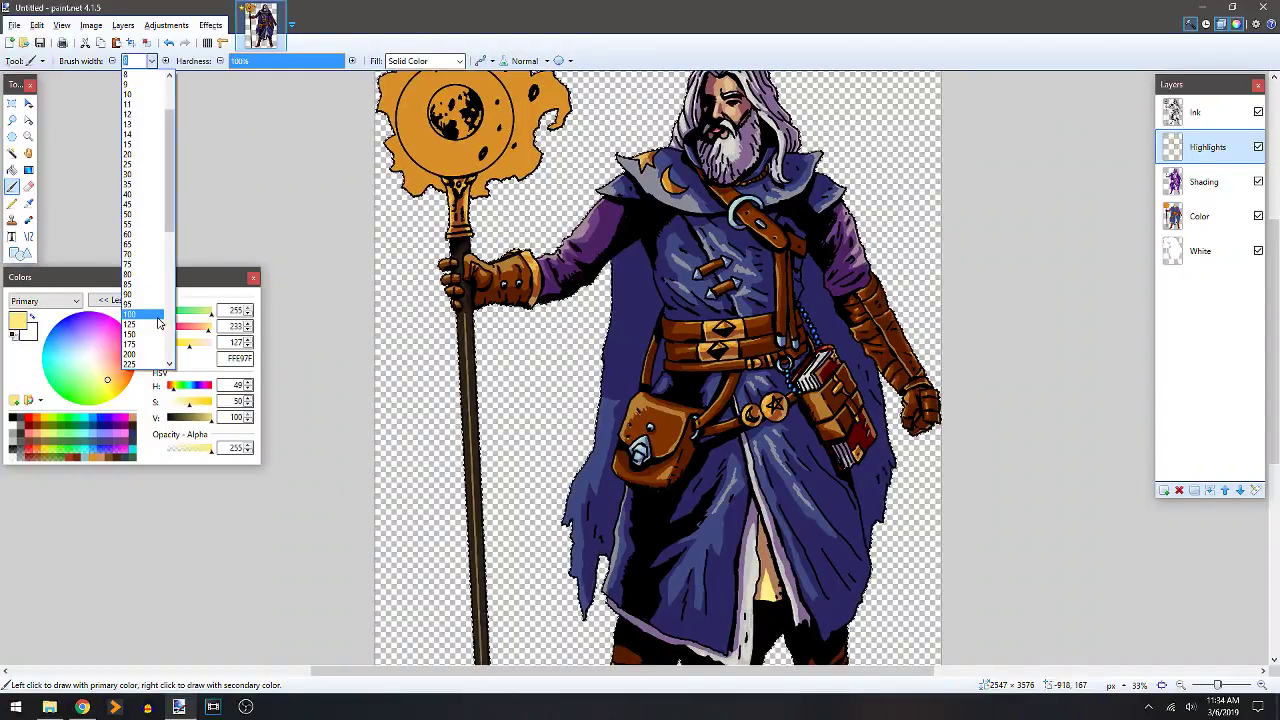
click(145, 338)
drag(330, 61, 224, 63)
key(e)
scroll(587, 207, up, 3)
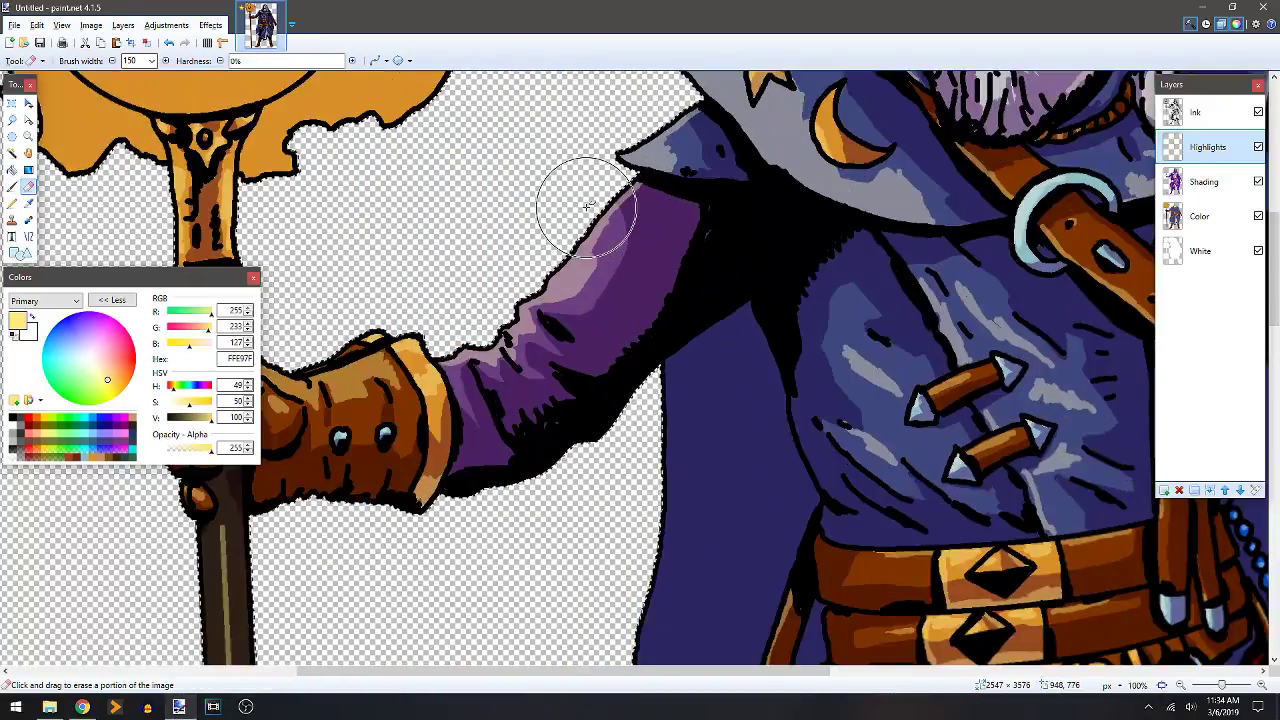
drag(785, 223, 646, 404)
mouse_move(607, 240)
mouse_down()
mouse_move(667, 233)
mouse_move(691, 275)
mouse_move(690, 258)
mouse_move(801, 350)
mouse_move(803, 272)
mouse_move(614, 206)
mouse_up()
mouse_move(836, 250)
mouse_down()
mouse_move(937, 186)
mouse_move(958, 270)
mouse_move(914, 337)
mouse_move(956, 316)
mouse_move(957, 336)
mouse_move(845, 386)
mouse_move(710, 396)
mouse_move(748, 352)
mouse_move(798, 387)
mouse_move(806, 340)
mouse_move(775, 408)
mouse_up()
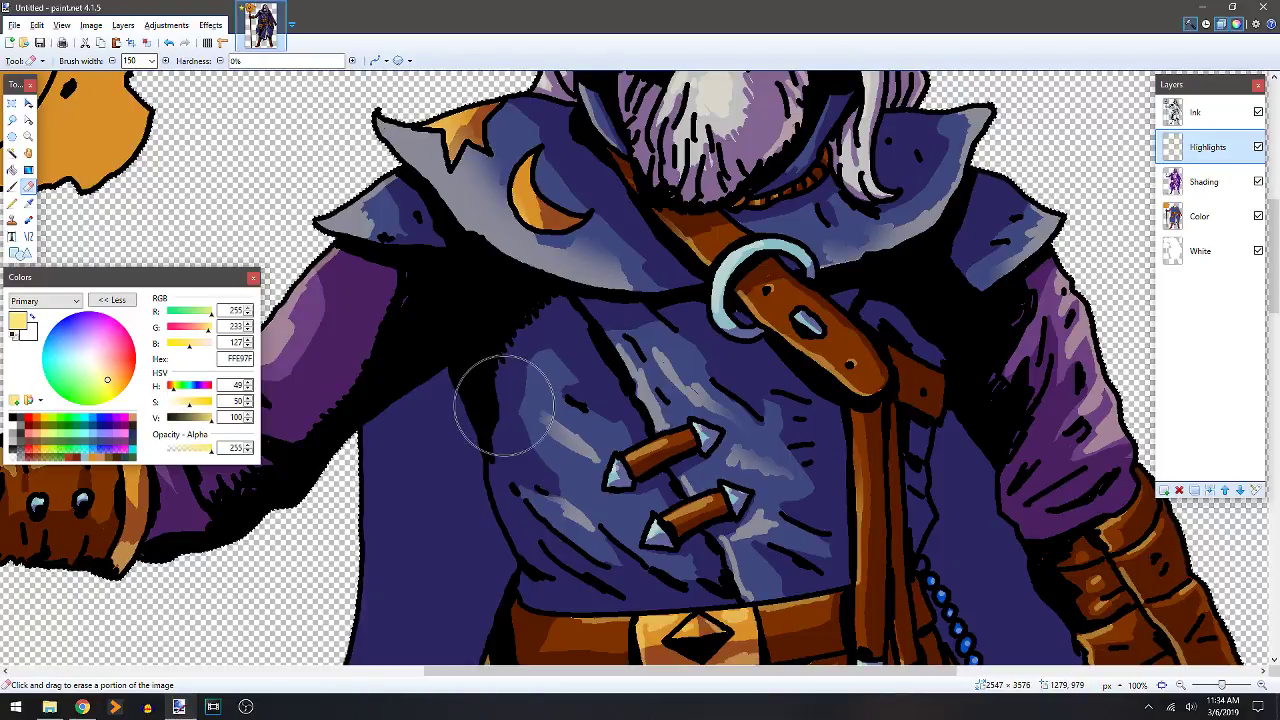
Fade the remaining tunic highlights and those on the shoulder flap above the arm holding the staff.
drag(665, 272, 940, 235)
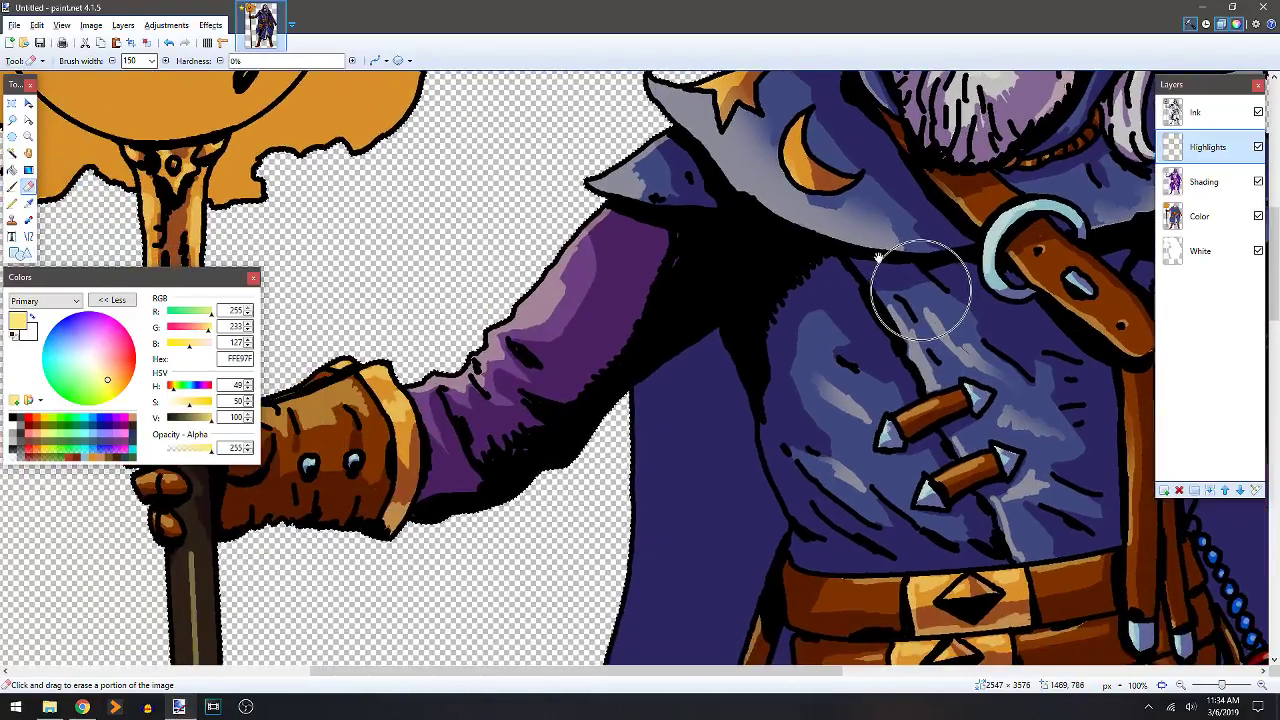
drag(717, 277, 800, 290)
mouse_move(781, 209)
mouse_down()
mouse_move(794, 209)
mouse_move(783, 218)
mouse_move(808, 160)
mouse_move(826, 220)
mouse_move(790, 250)
mouse_move(771, 213)
mouse_move(791, 257)
mouse_up()
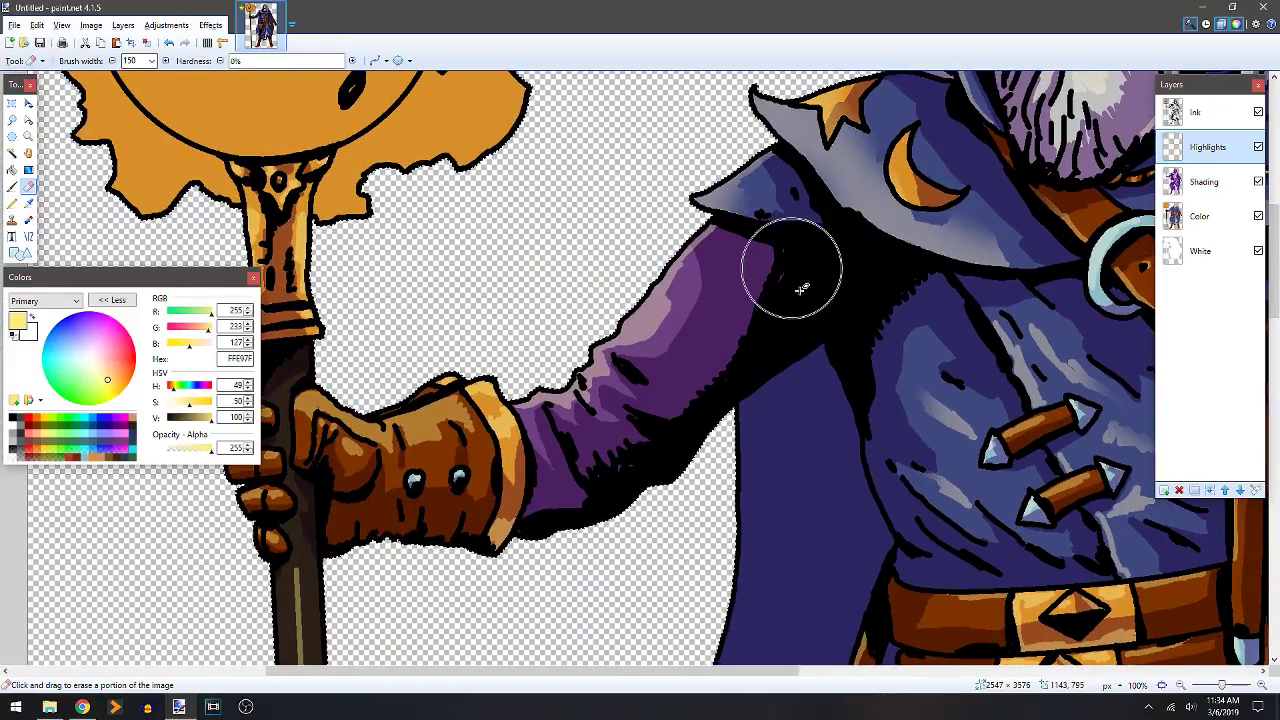
Soften the highlights on the red cover of the book hanging at the hip.
mouse_move(803, 403)
mouse_down()
mouse_move(636, 360)
mouse_move(476, 350)
mouse_move(396, 320)
mouse_up()
mouse_move(856, 499)
mouse_down()
mouse_move(676, 322)
mouse_move(635, 204)
mouse_up()
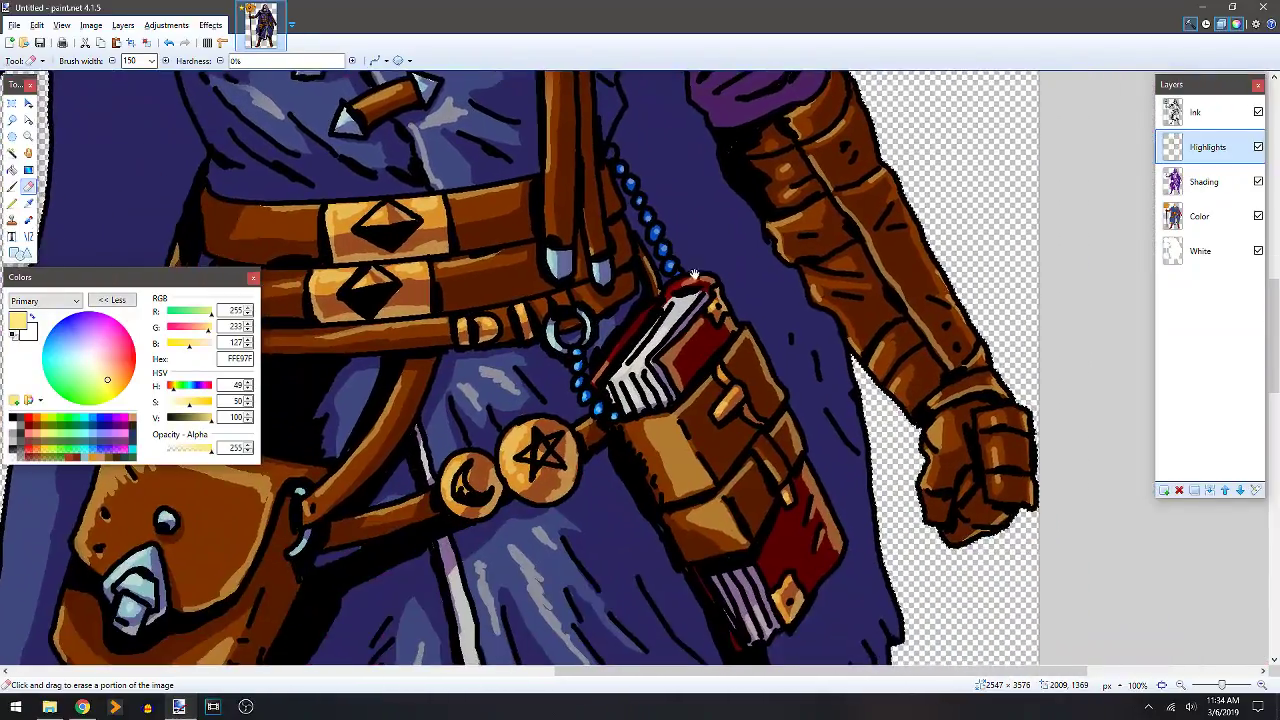
mouse_move(822, 429)
mouse_down()
mouse_move(848, 471)
mouse_move(833, 462)
mouse_move(858, 396)
mouse_move(849, 382)
mouse_move(814, 396)
mouse_move(806, 382)
mouse_move(864, 332)
mouse_move(923, 311)
mouse_move(896, 332)
mouse_move(771, 332)
mouse_move(818, 365)
mouse_move(862, 451)
mouse_move(871, 520)
mouse_up()
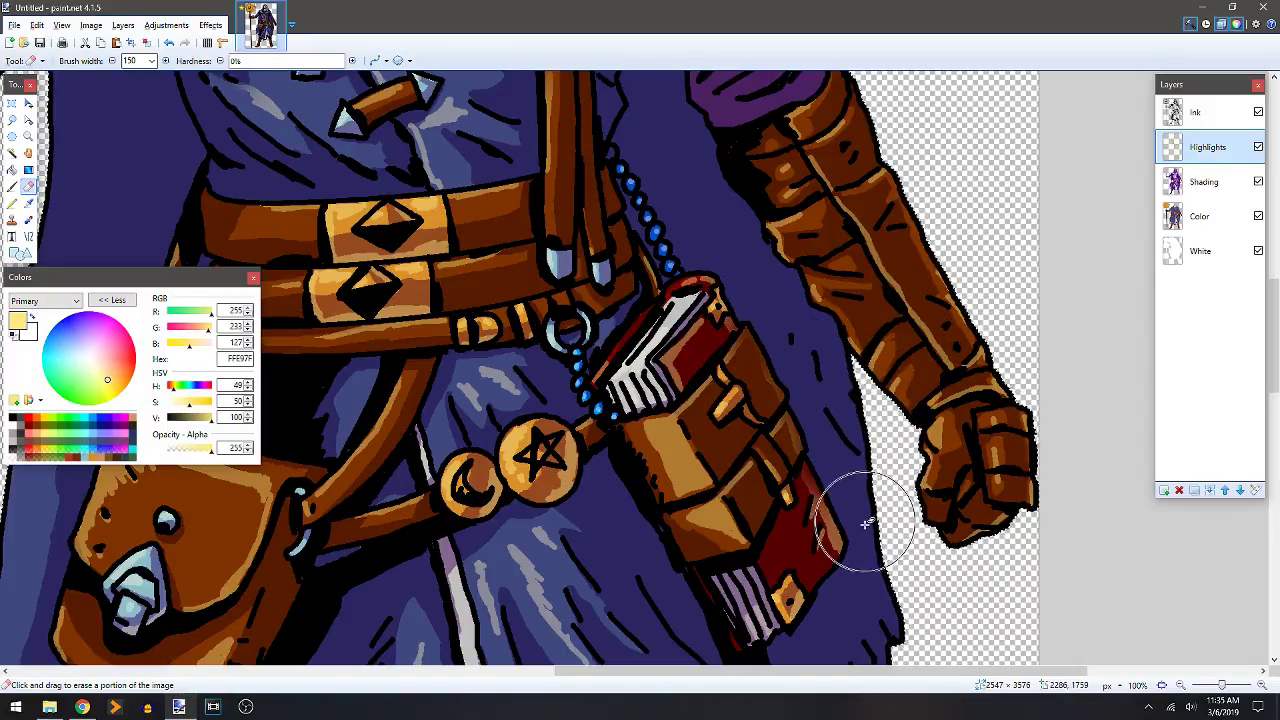
mouse_move(757, 423)
mouse_down()
mouse_move(846, 380)
mouse_move(882, 305)
mouse_up()
Fade the ends of the highlight streaks on the robe folds below the medallions and on the edge beneath the satchel.
mouse_move(737, 521)
mouse_down()
mouse_move(726, 497)
mouse_move(737, 429)
mouse_move(763, 503)
mouse_move(732, 355)
mouse_up()
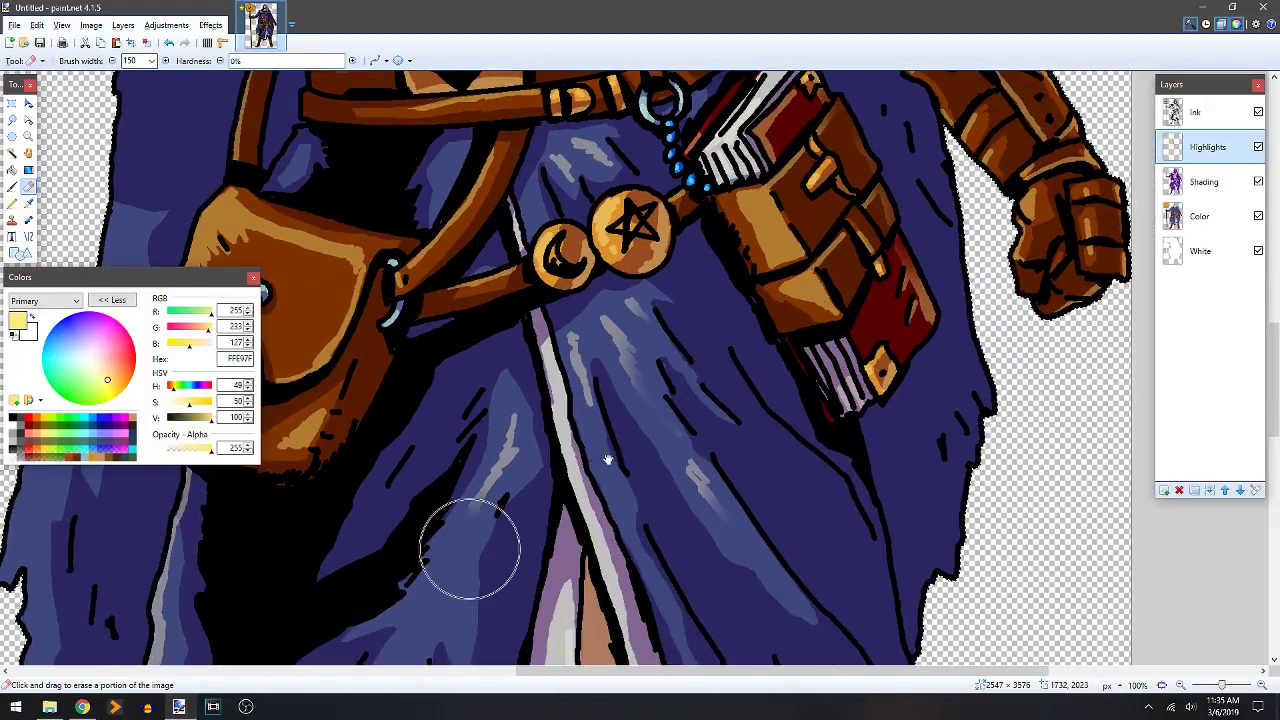
drag(471, 549, 571, 594)
drag(684, 377, 800, 343)
drag(646, 407, 686, 357)
mouse_move(617, 333)
mouse_down()
mouse_move(591, 309)
mouse_move(606, 314)
mouse_up()
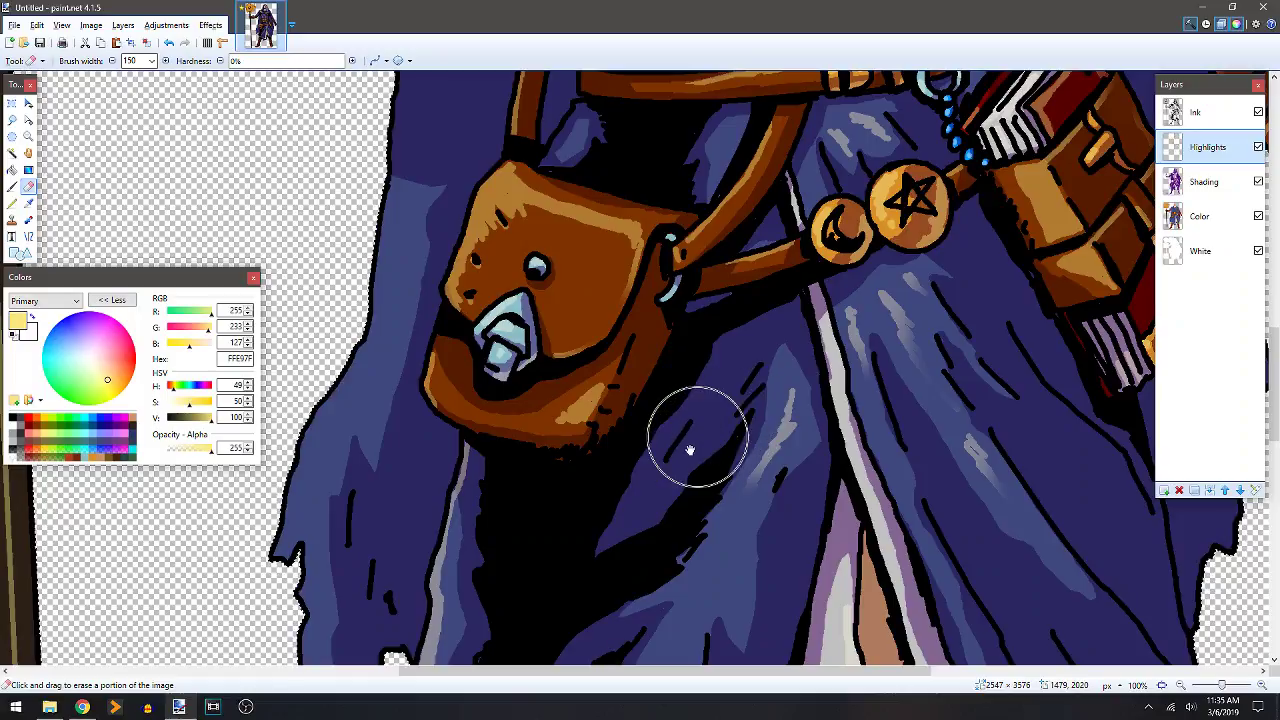
scroll(700, 428, down, 5)
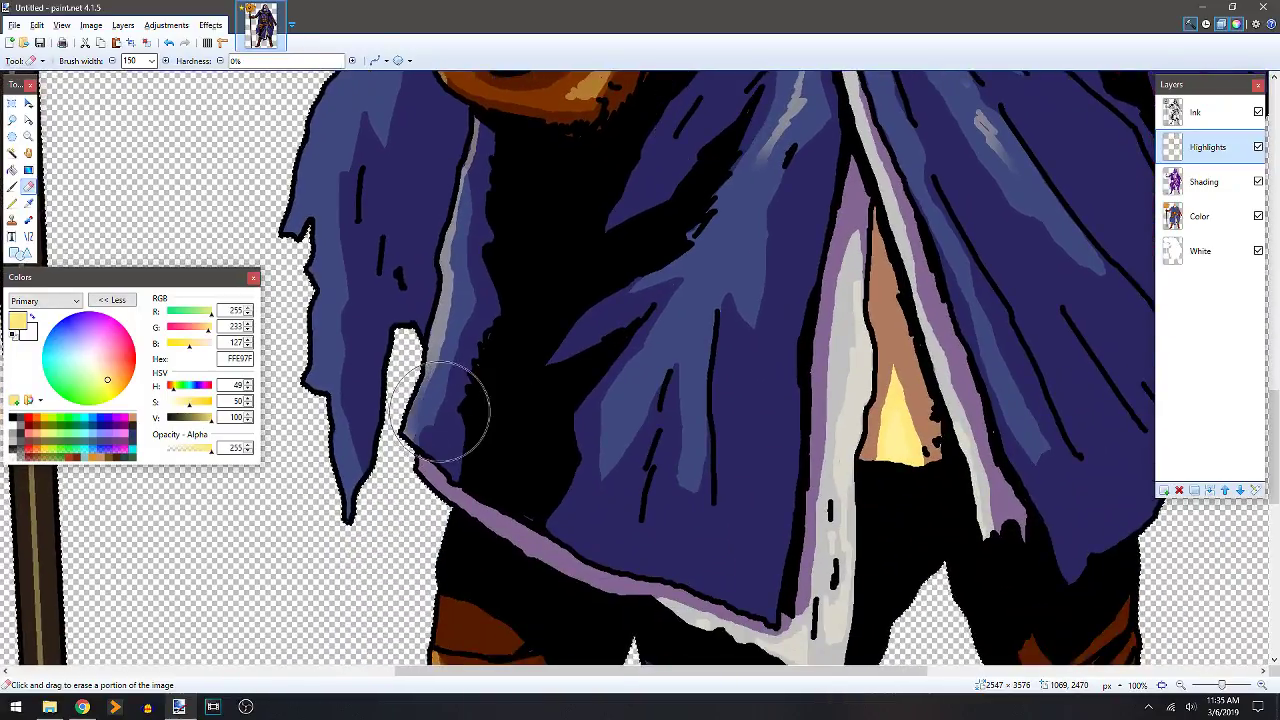
mouse_move(703, 409)
mouse_down()
mouse_move(557, 263)
mouse_move(517, 277)
mouse_move(374, 466)
mouse_move(366, 591)
mouse_move(640, 660)
mouse_up()
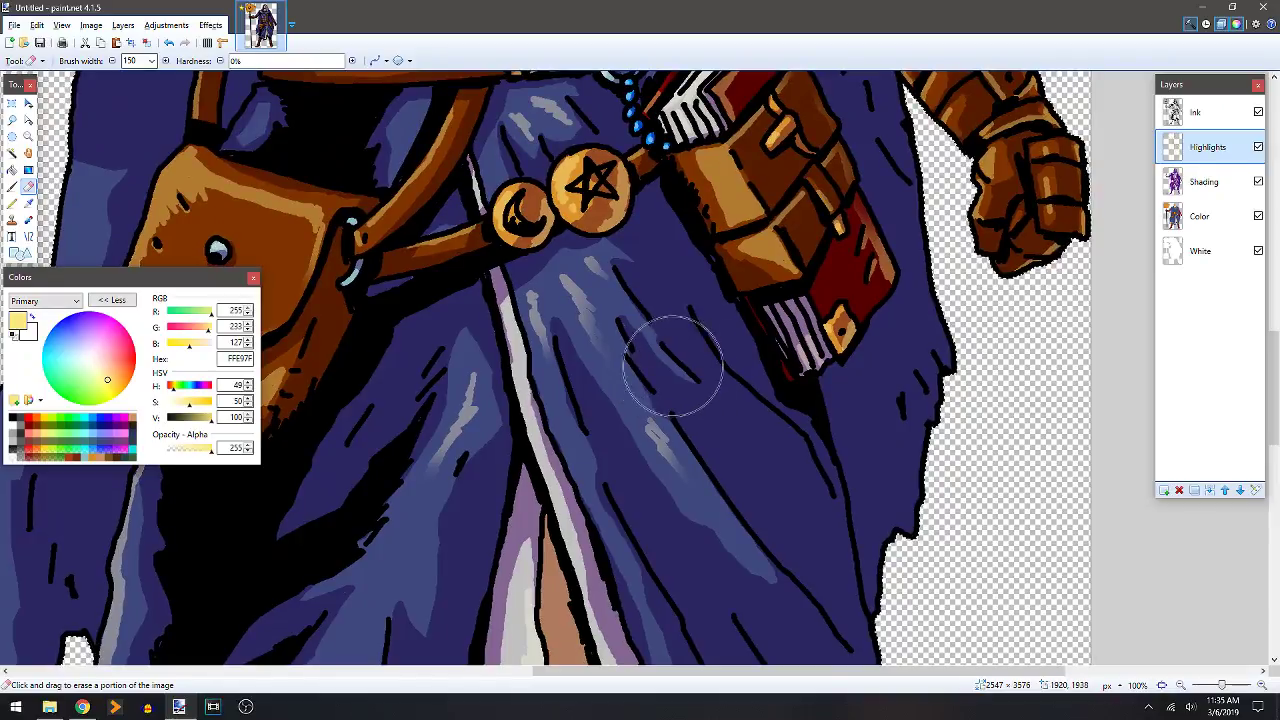
Soften the highlights on the purple sleeve of the wizard's lowered arm.
drag(729, 343, 680, 471)
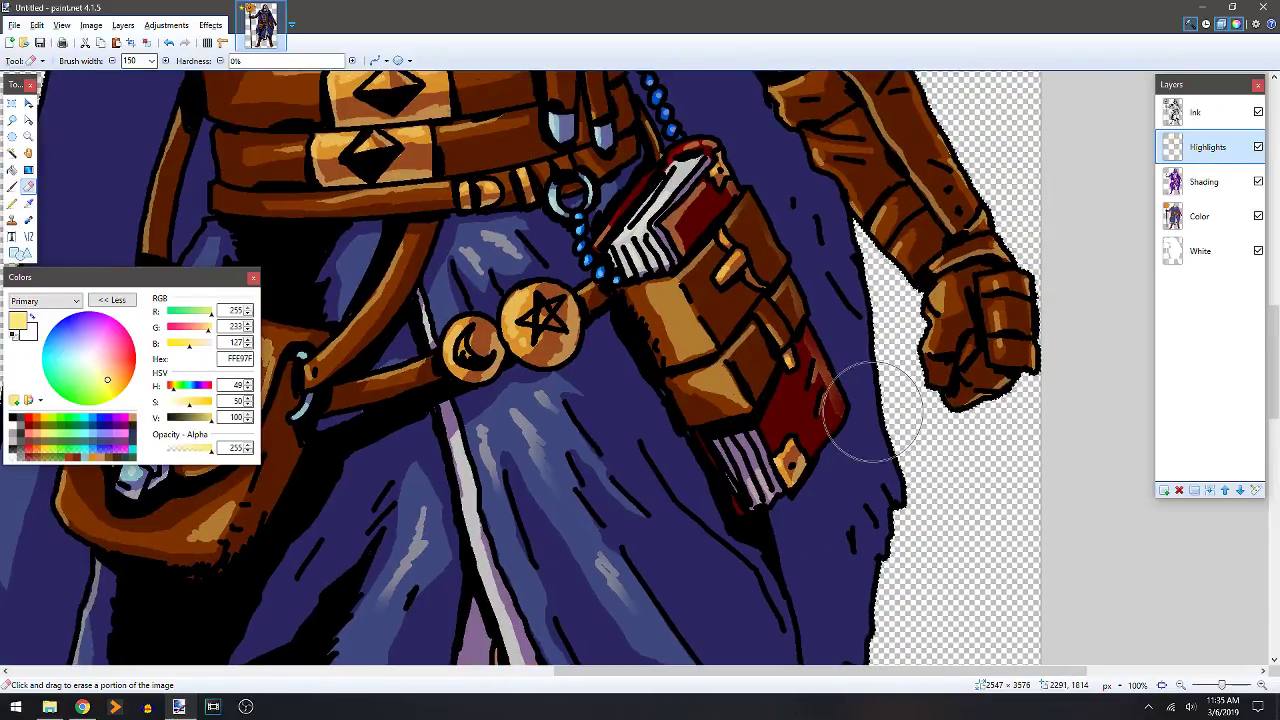
drag(804, 270, 734, 437)
drag(654, 272, 760, 397)
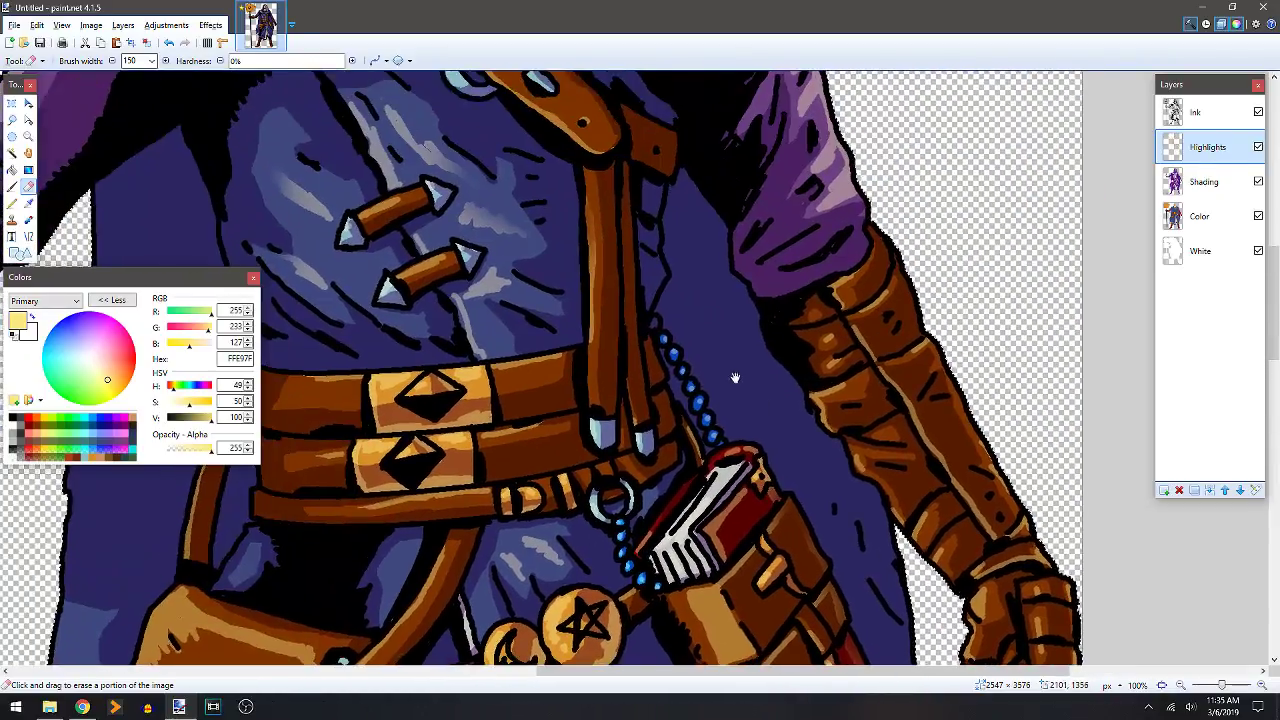
drag(708, 310, 760, 437)
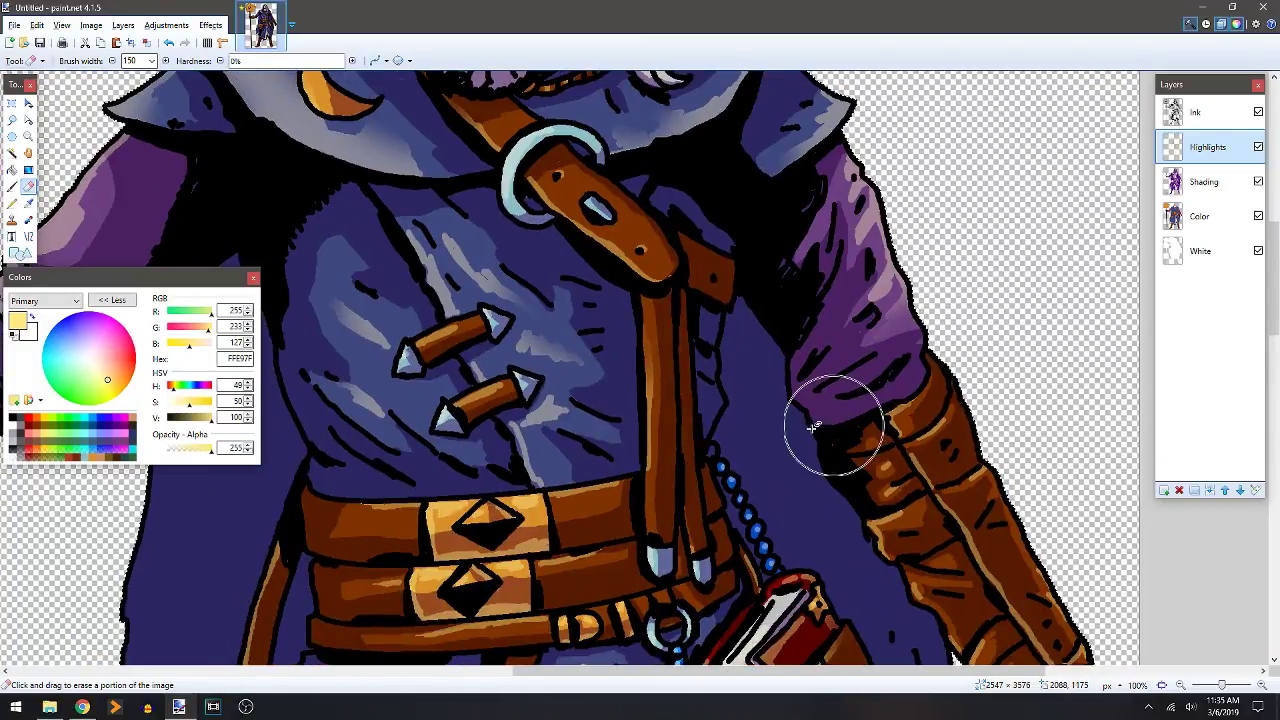
scroll(700, 368, down, 1)
scroll(700, 370, down, 2)
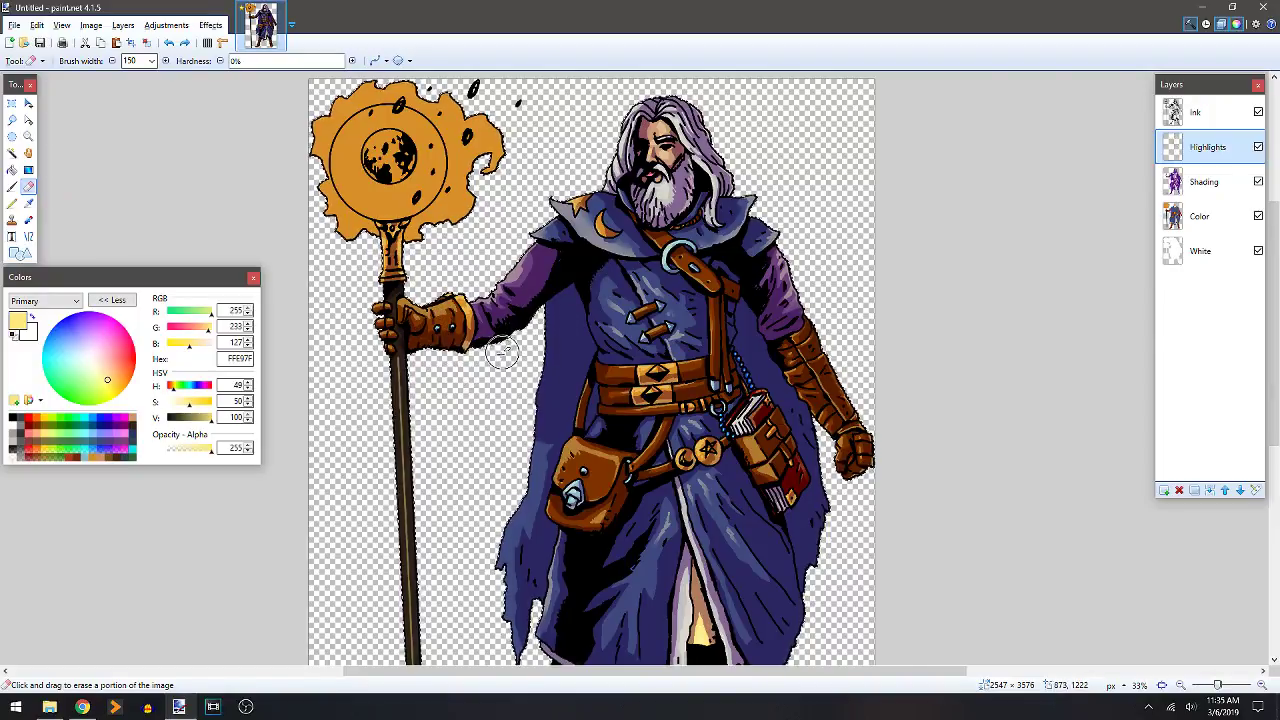
Soften the highlights on both leather boots with the soft Eraser.
drag(521, 399, 474, 197)
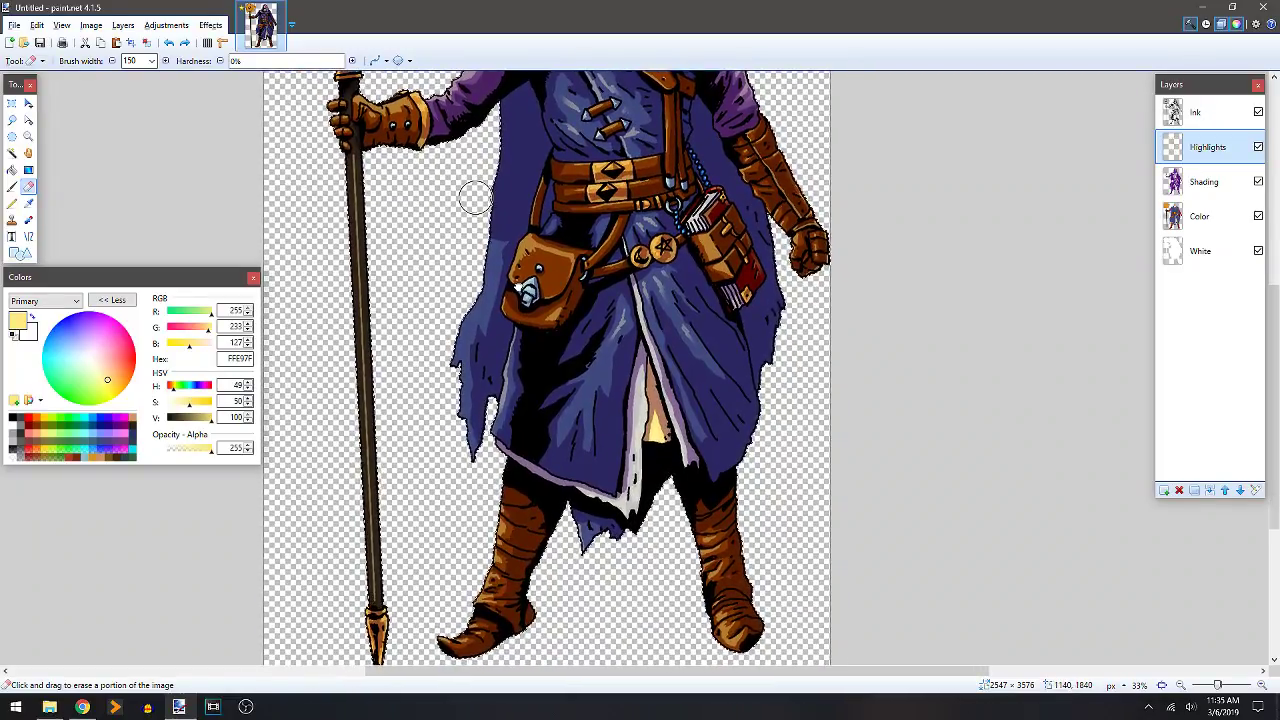
mouse_move(724, 519)
mouse_down()
mouse_move(728, 545)
mouse_move(766, 580)
mouse_move(712, 546)
mouse_up()
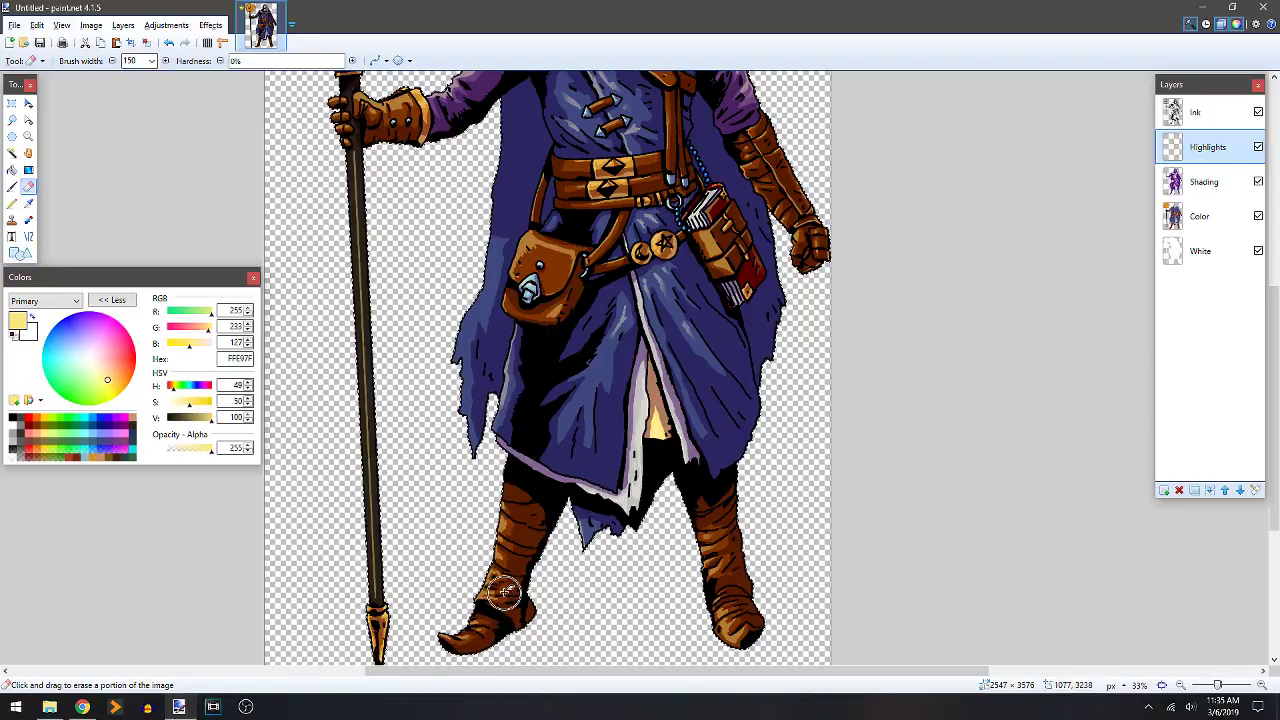
scroll(612, 500, up, 5)
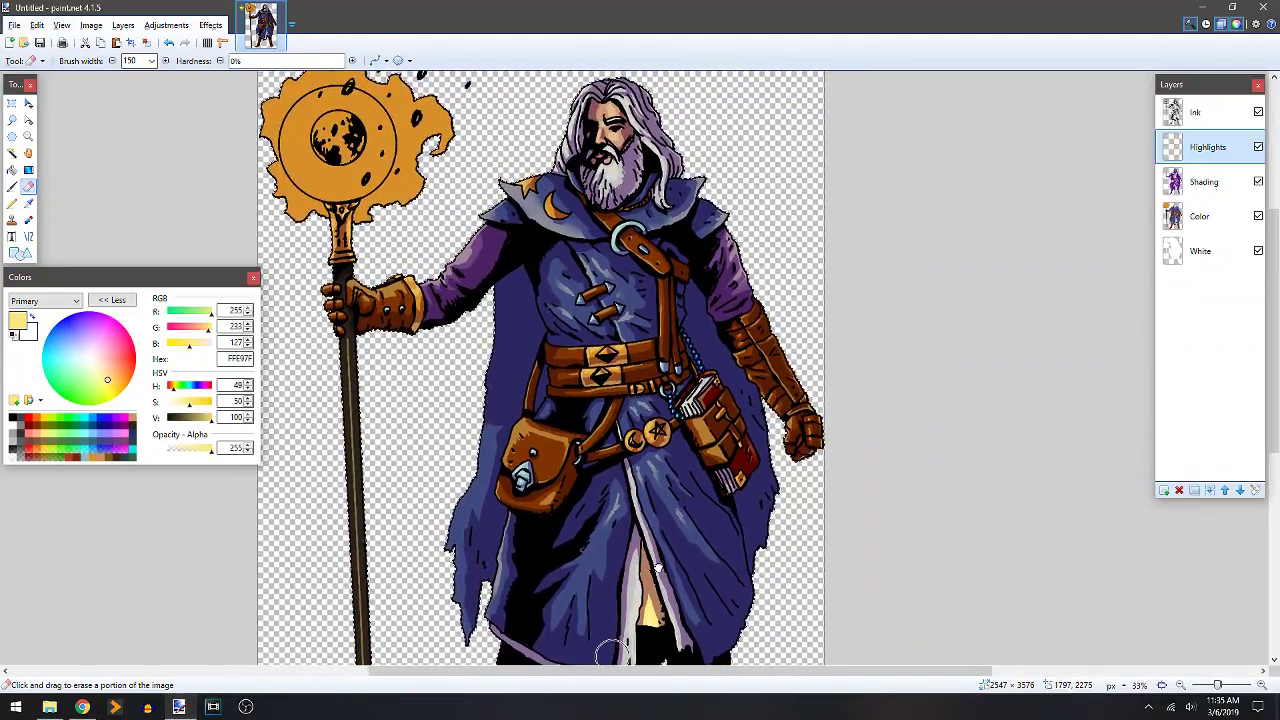
Paint a soft white glow around the moon in the staff's orb with the 150-wide Paintbrush on the Highlights layer.
key(b)
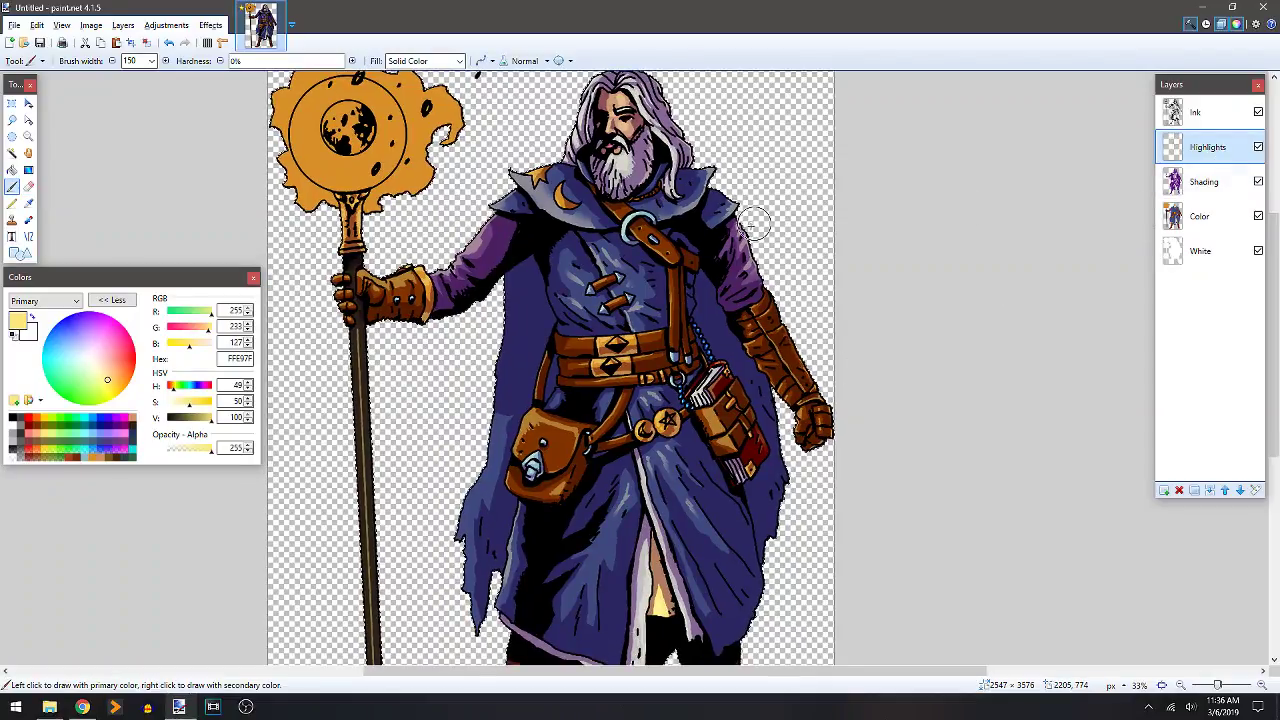
click(151, 61)
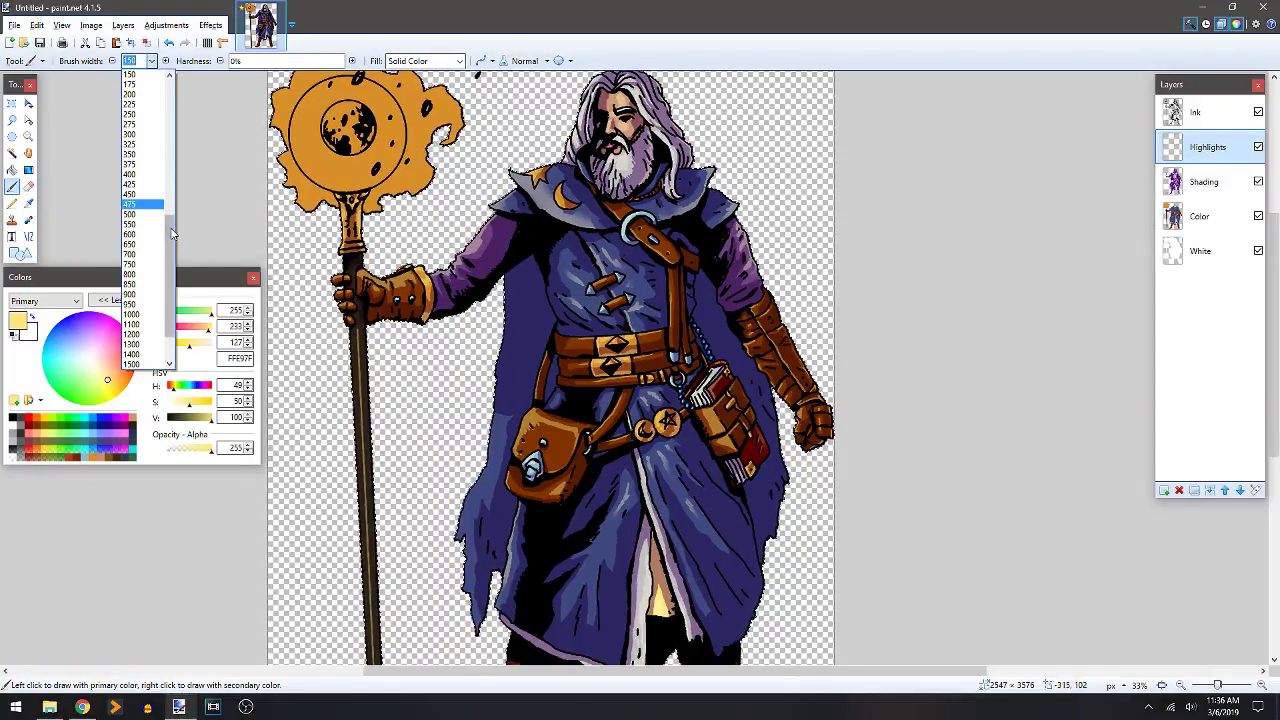
click(53, 376)
click(88, 358)
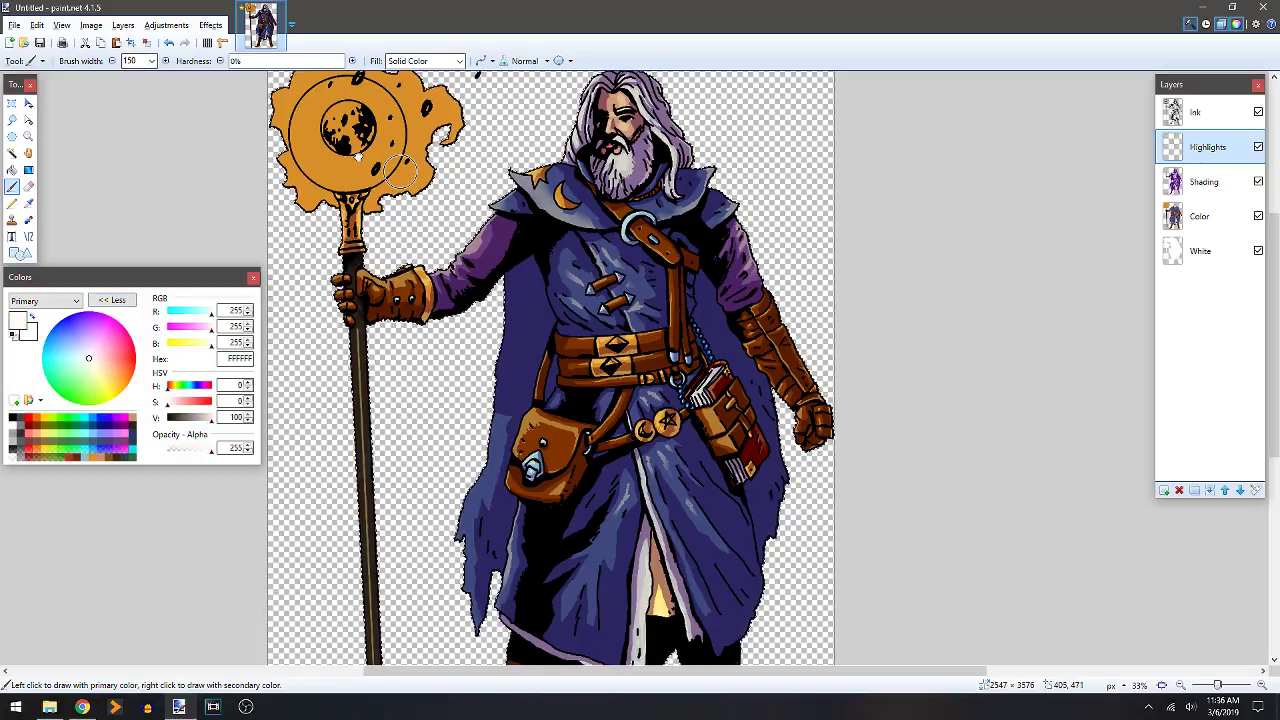
drag(360, 150, 409, 222)
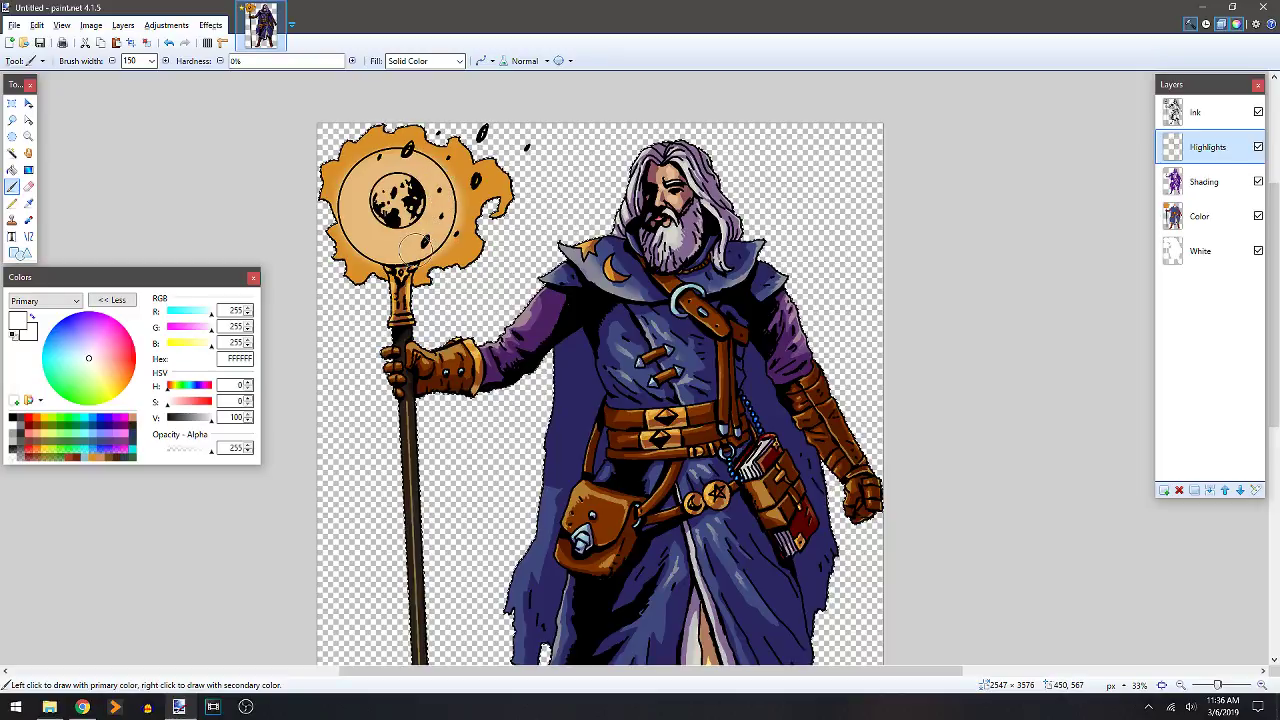
Add a layer above Ink, name it Glow, and set its blend mode to Color Dodge and opacity to 150.
click(1206, 222)
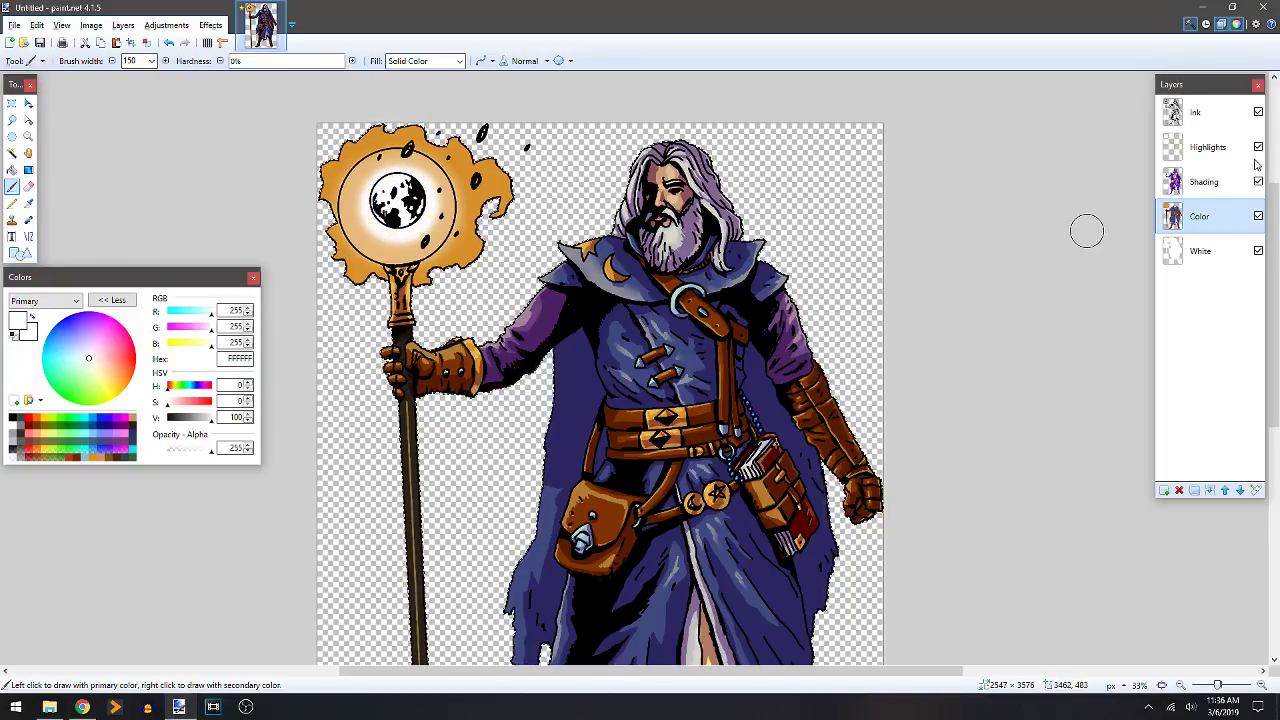
click(1224, 124)
click(1164, 491)
double_click(1212, 112)
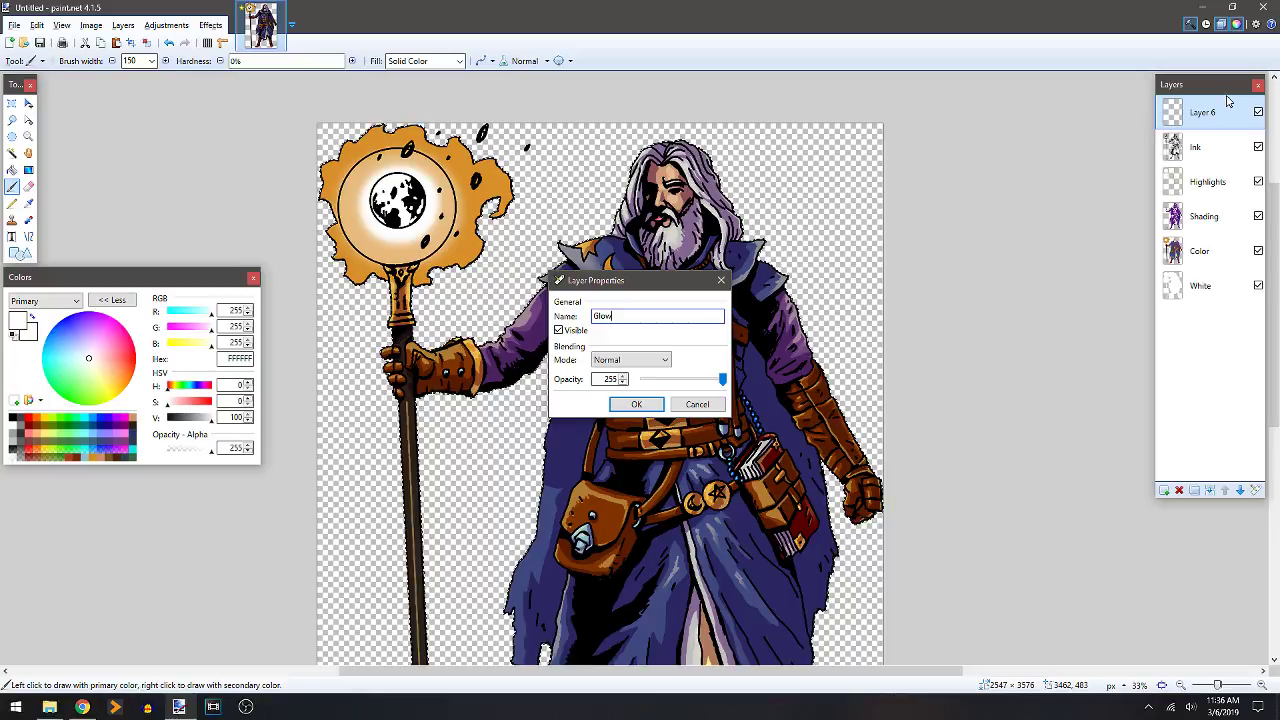
double_click(608, 379)
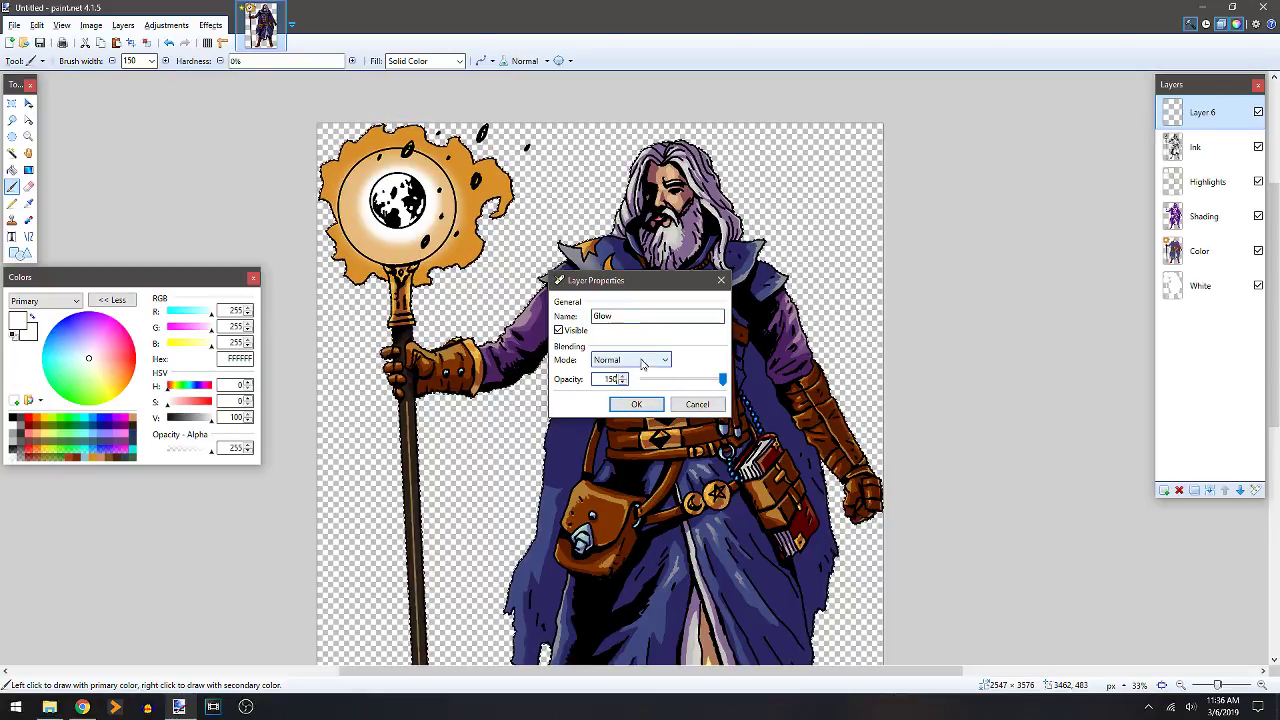
click(640, 364)
click(628, 424)
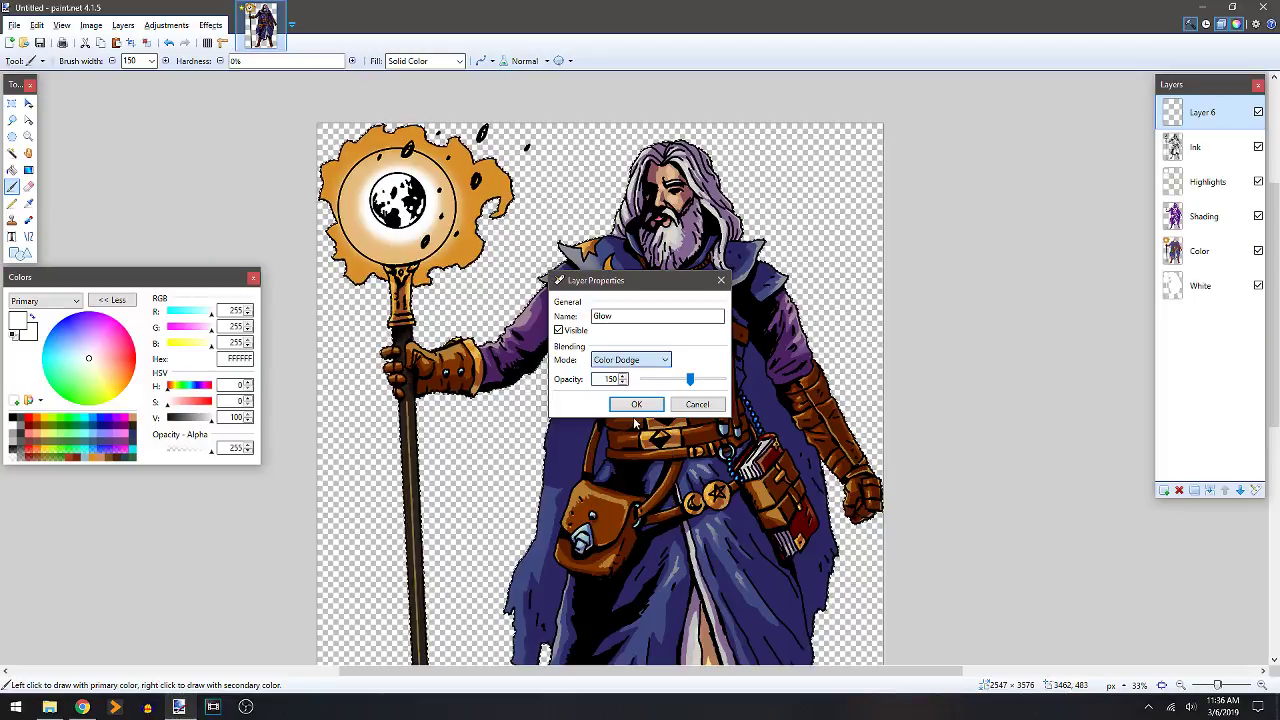
click(637, 404)
Brush pale yellow (FFE97F) glow over the staff orb, the satchel clasp, belt medallions, book corner and the edges of the hair.
click(45, 426)
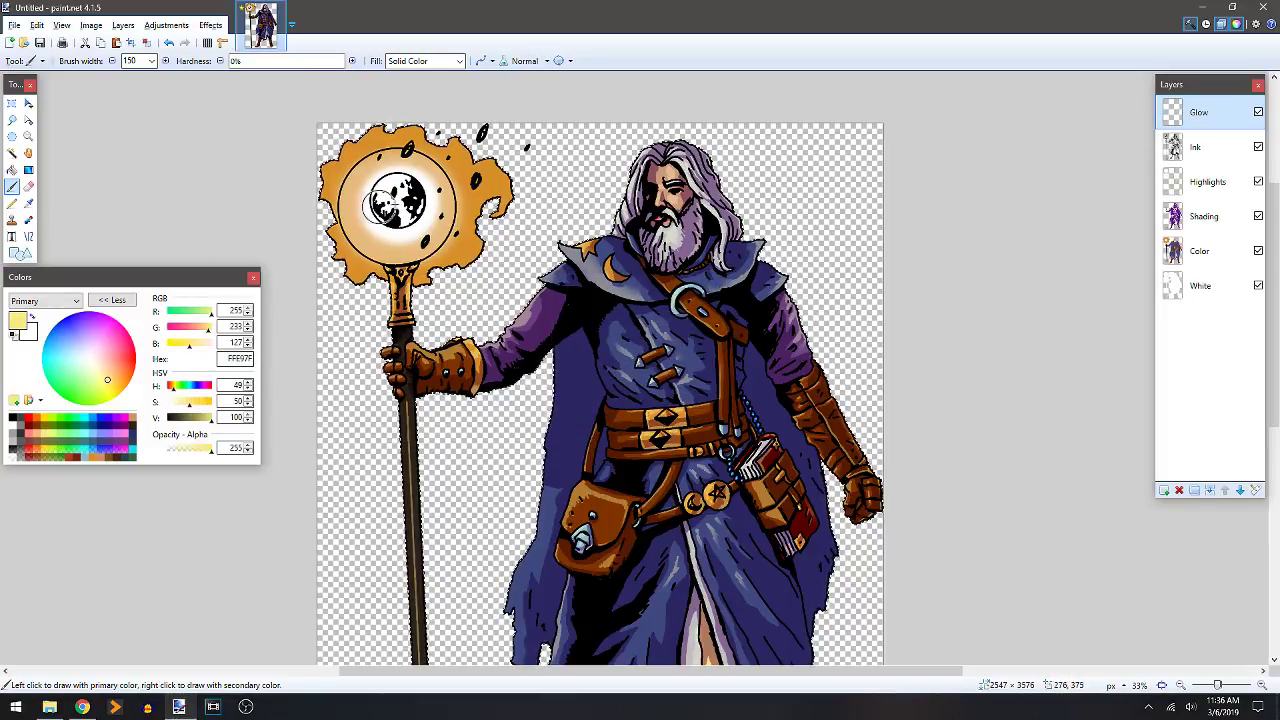
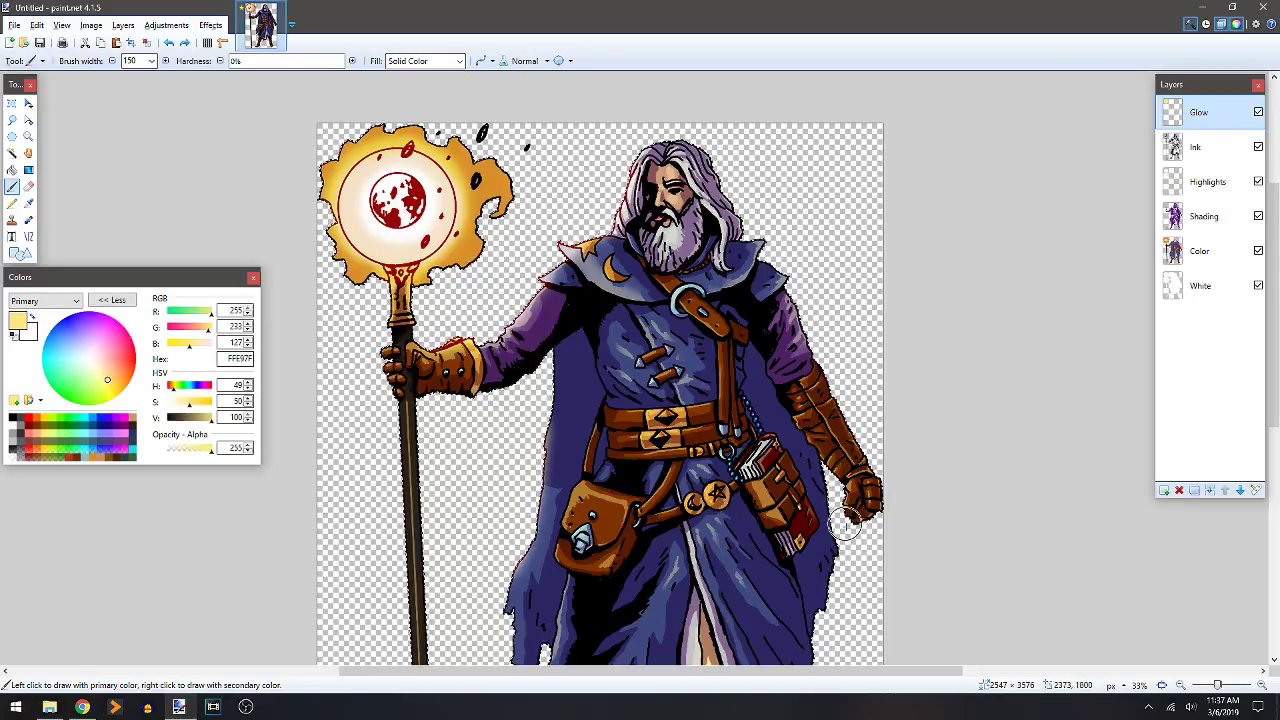
mouse_move(726, 508)
mouse_down()
mouse_move(728, 495)
mouse_move(724, 530)
mouse_up()
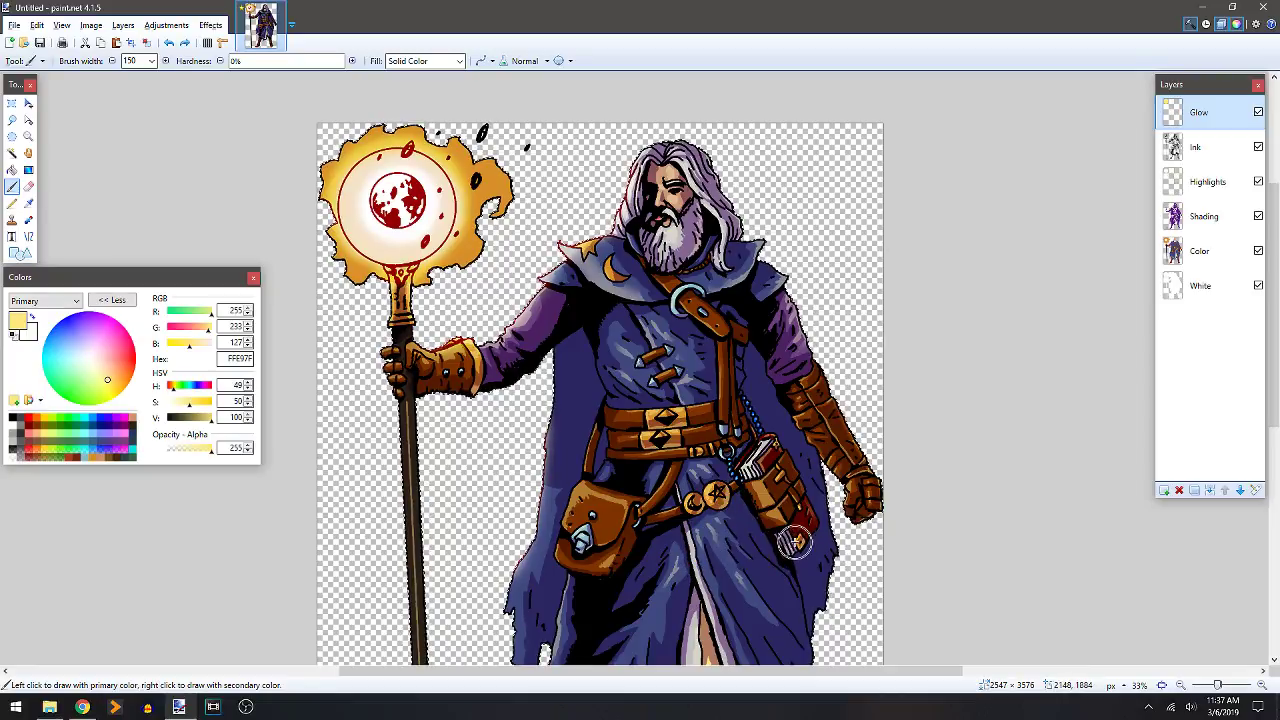
mouse_move(717, 494)
mouse_down()
mouse_move(689, 524)
mouse_move(692, 486)
mouse_move(671, 526)
mouse_move(688, 468)
mouse_up()
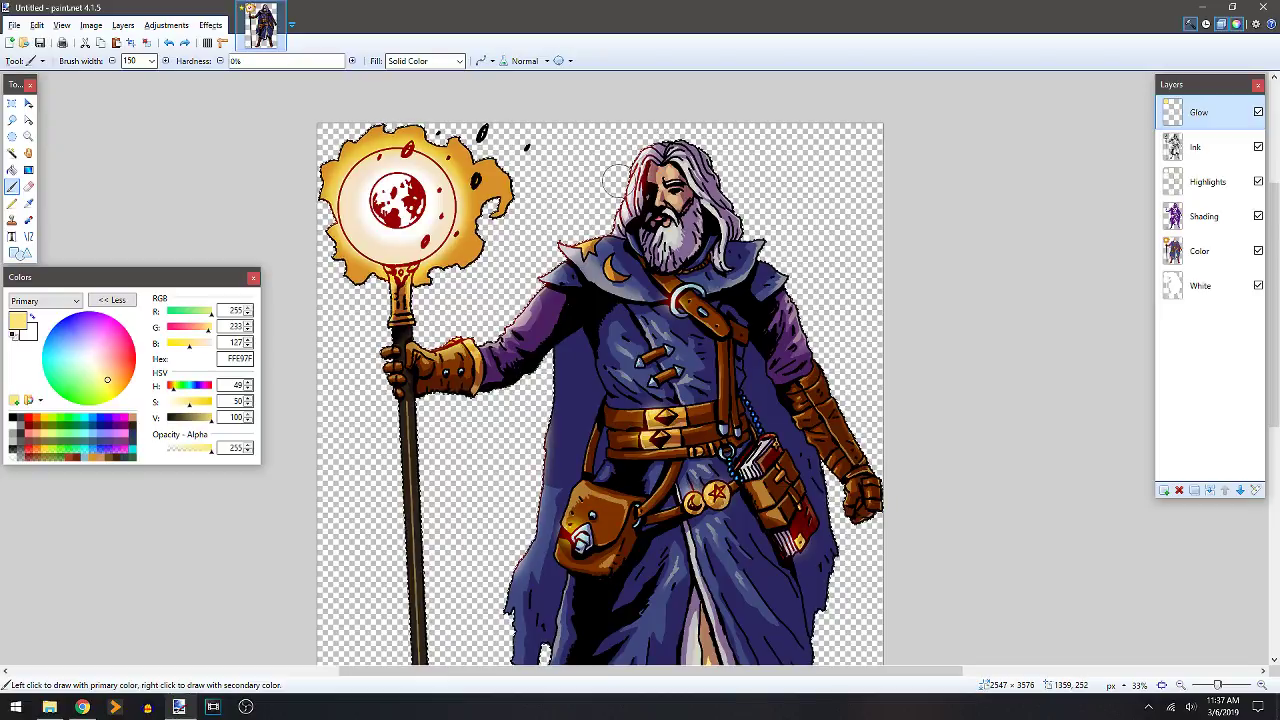
mouse_move(590, 240)
mouse_down()
mouse_move(625, 162)
mouse_move(615, 185)
mouse_move(658, 130)
mouse_move(720, 177)
mouse_move(718, 242)
mouse_move(745, 205)
mouse_up()
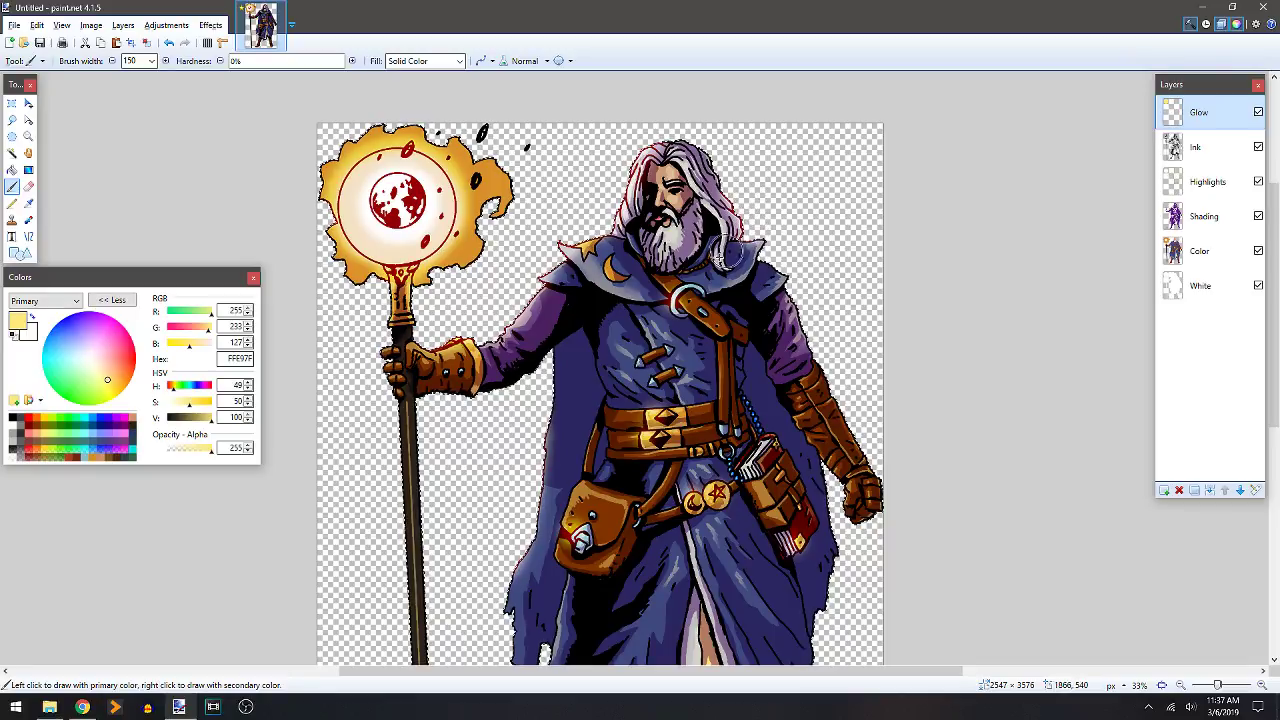
Brush glow onto the metal tip at the foot of the staff and undo the excess stroke.
scroll(580, 277, down, 2)
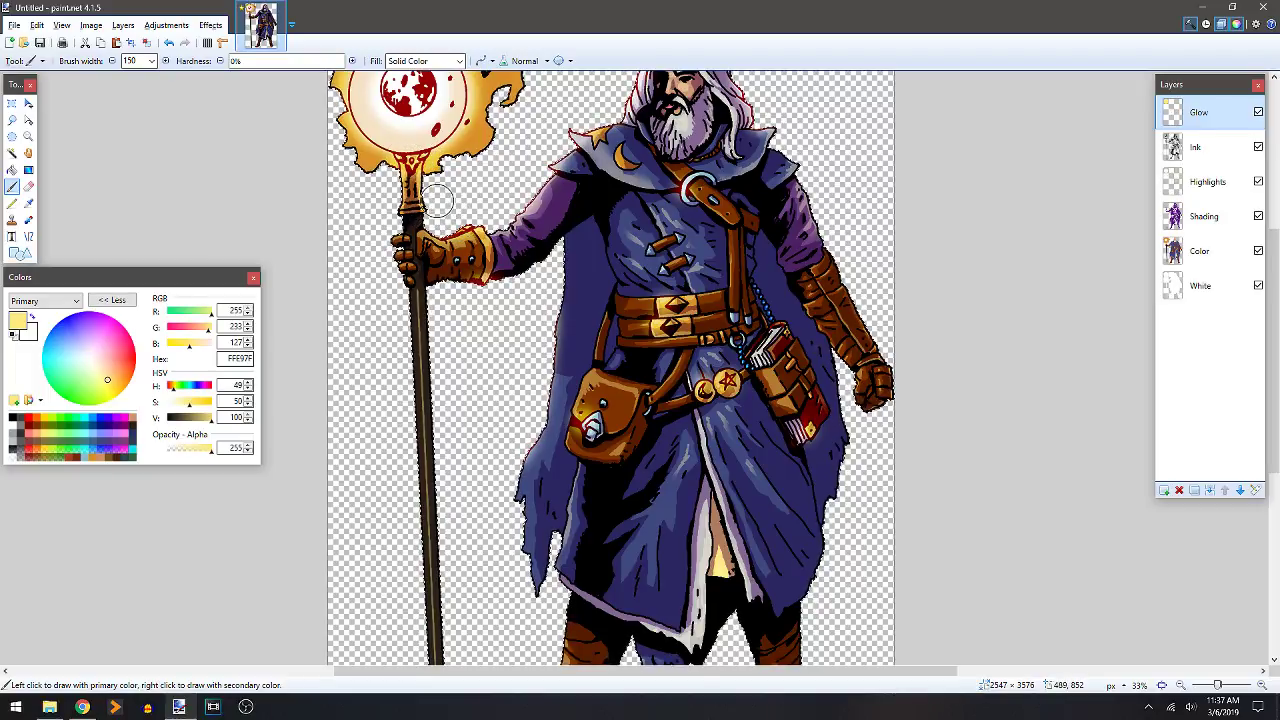
scroll(462, 216, down, 3)
drag(462, 216, 464, 201)
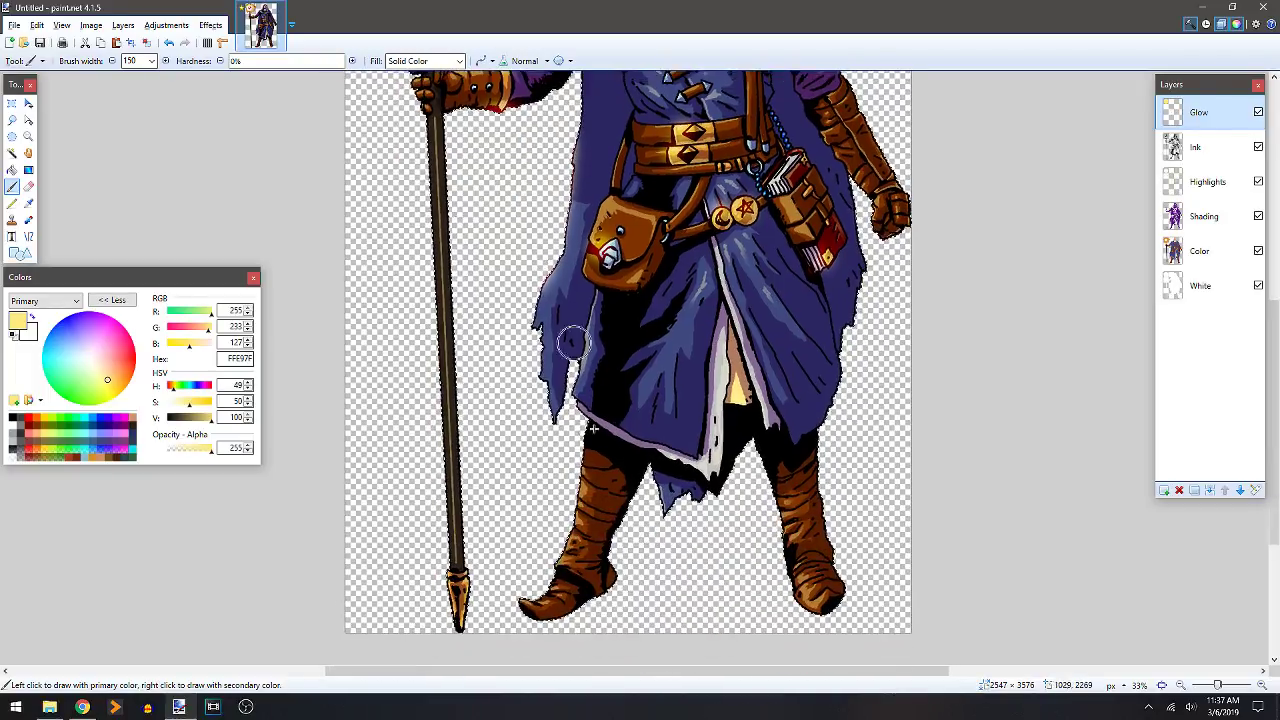
mouse_move(469, 563)
mouse_down()
mouse_move(484, 568)
mouse_move(437, 595)
mouse_move(434, 569)
mouse_move(441, 614)
mouse_up()
key(ctrl+z)
Brush glow over the book at the hip, then compare the artwork with the Glow layer hidden and shown.
drag(826, 255, 822, 269)
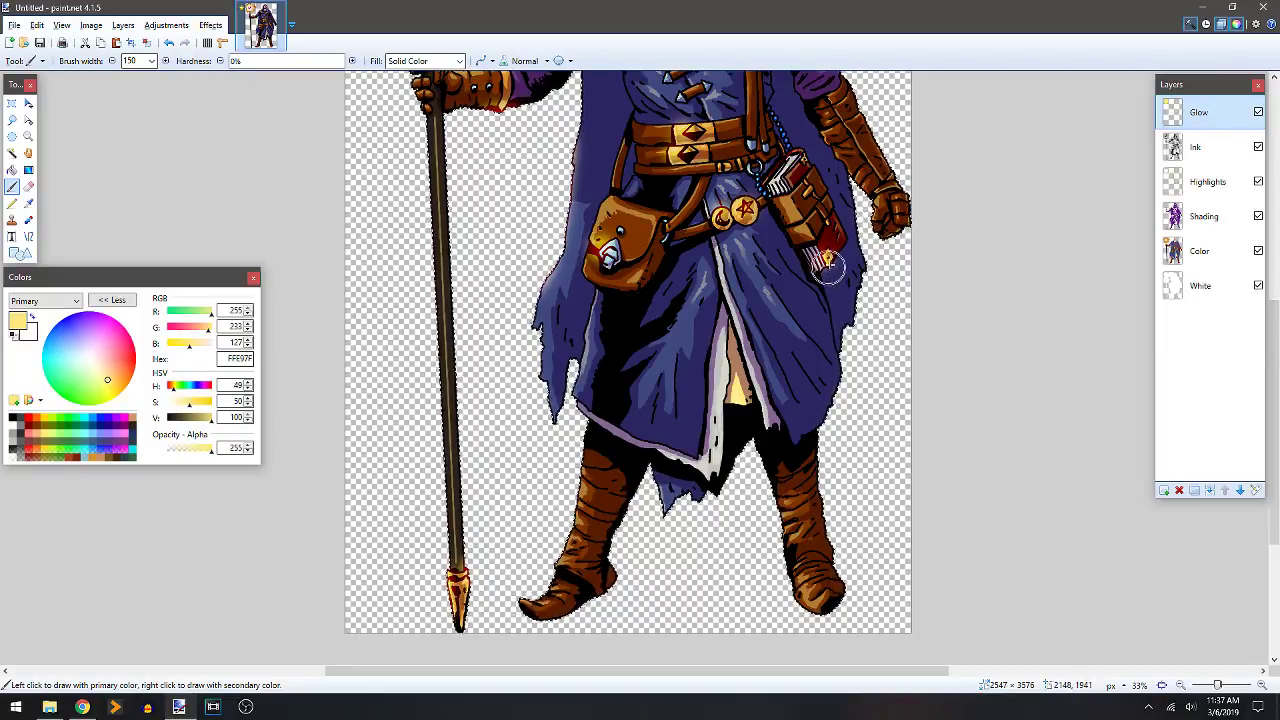
scroll(829, 320, up, 2)
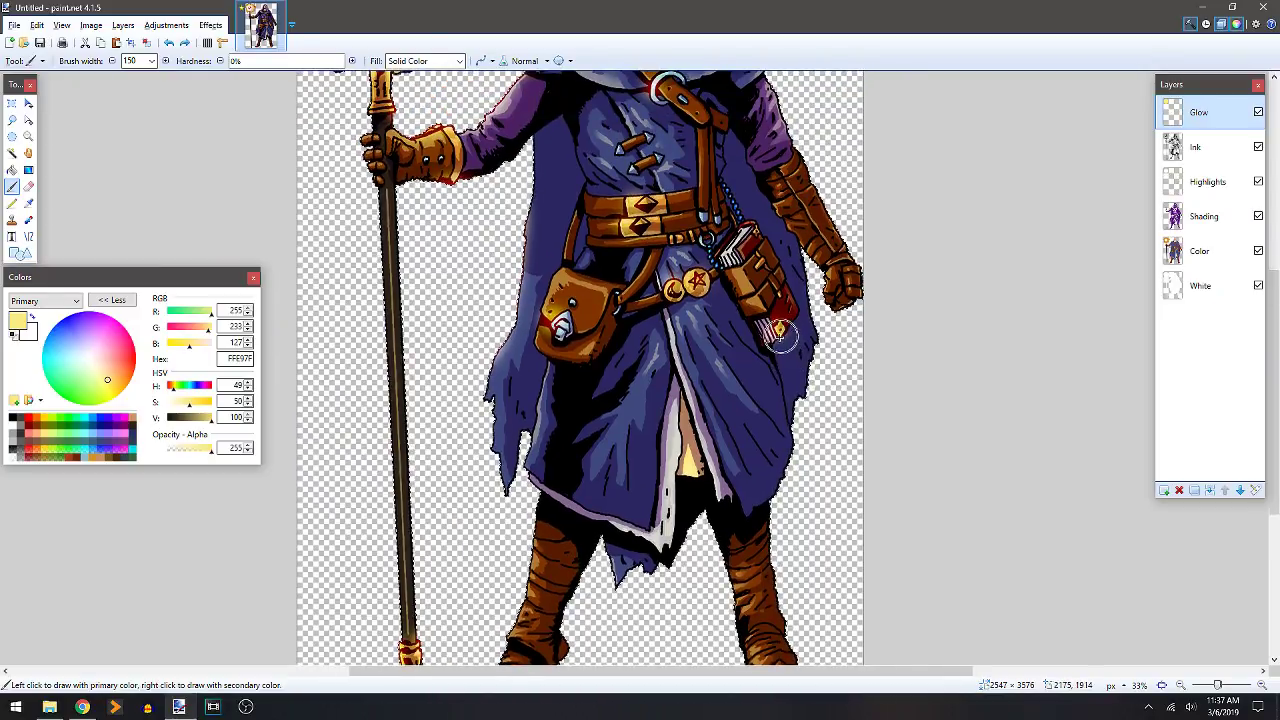
mouse_move(772, 350)
mouse_down()
mouse_move(742, 317)
mouse_move(720, 242)
mouse_move(708, 245)
mouse_move(742, 281)
mouse_move(770, 287)
mouse_move(757, 232)
mouse_move(721, 276)
mouse_move(726, 251)
mouse_move(753, 232)
mouse_move(782, 247)
mouse_move(762, 265)
mouse_move(750, 232)
mouse_move(678, 300)
mouse_move(702, 316)
mouse_move(710, 248)
mouse_move(710, 295)
mouse_move(702, 278)
mouse_move(683, 313)
mouse_move(687, 290)
mouse_move(737, 329)
mouse_up()
drag(917, 250, 864, 370)
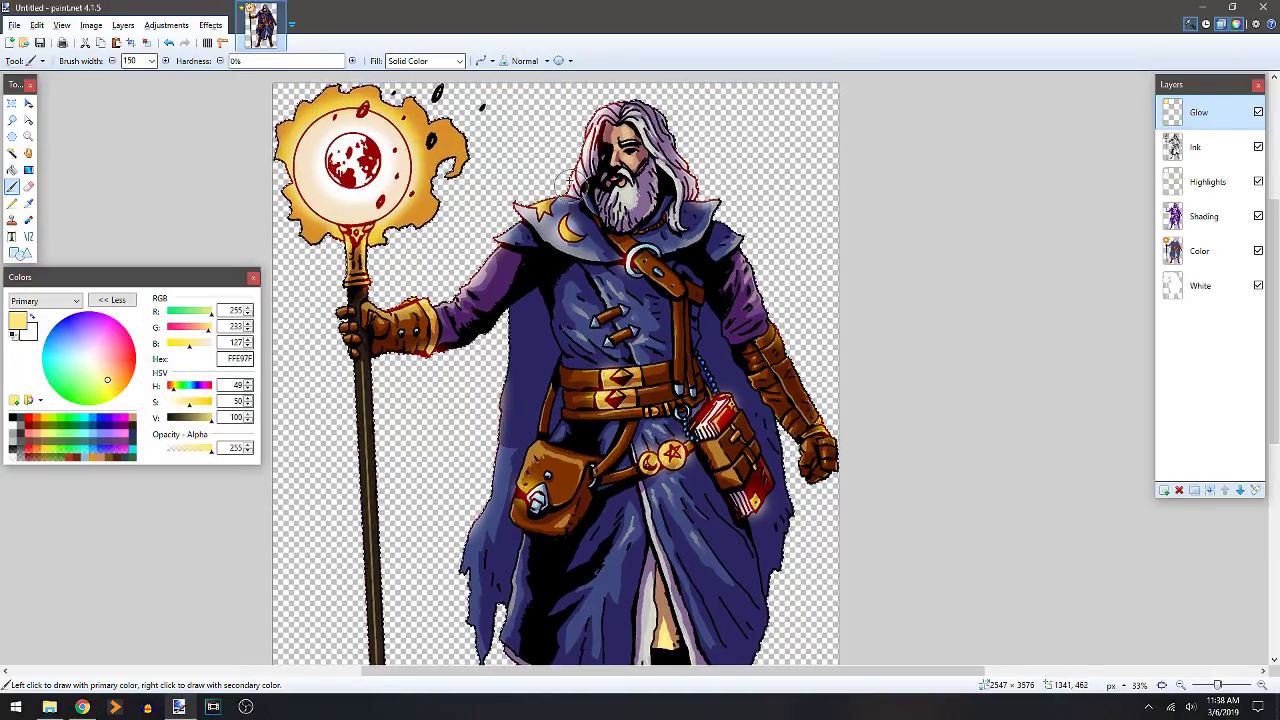
click(1258, 112)
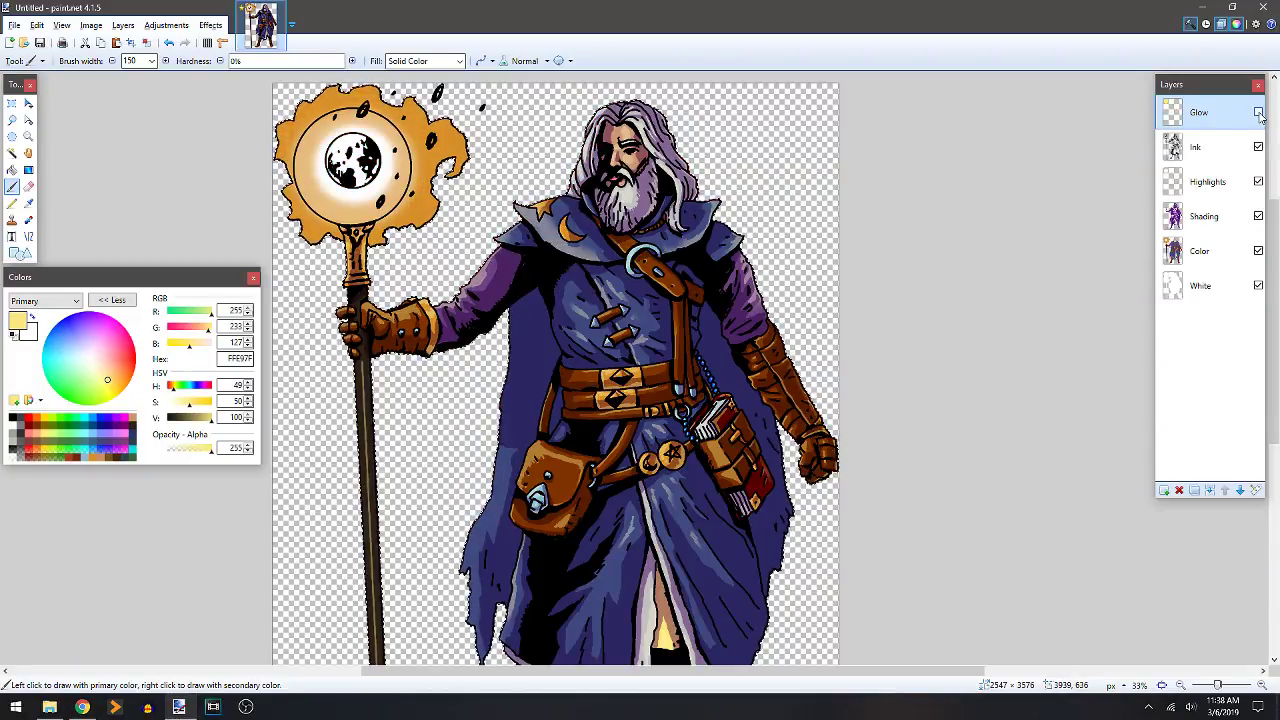
click(1258, 113)
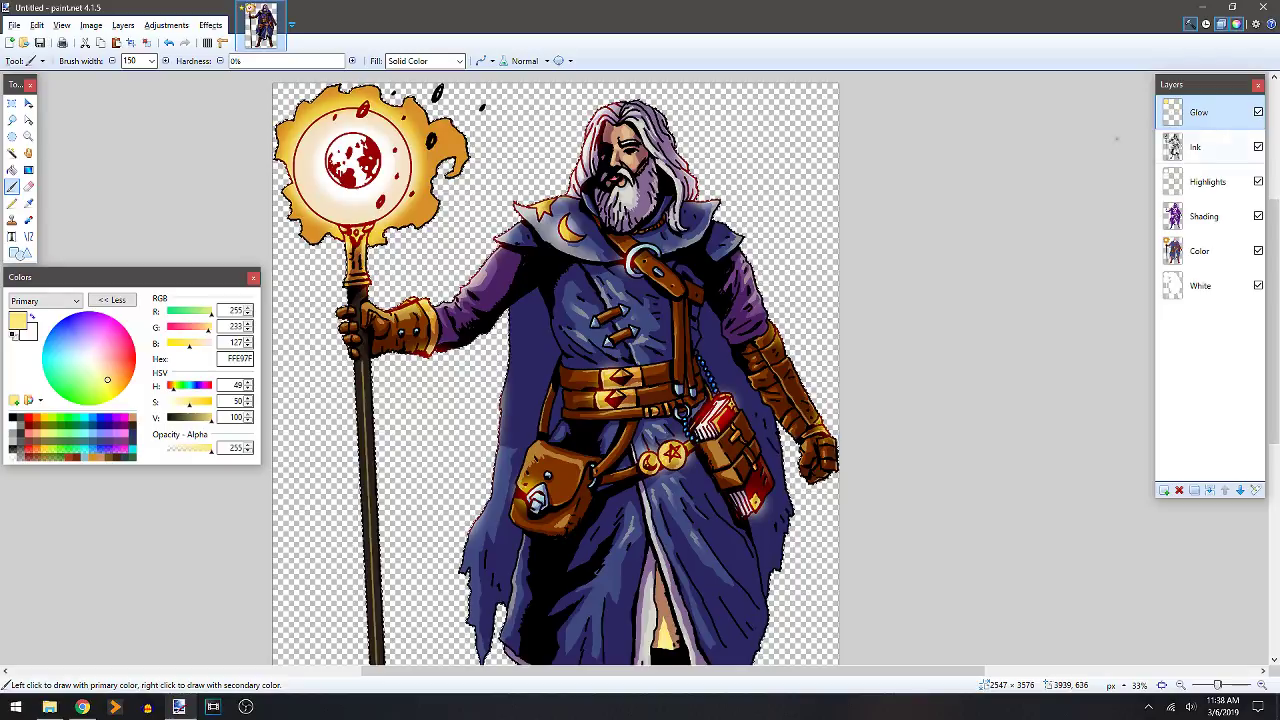
Select all line art on the Ink layer by picking its transparent areas with the Magic Wand in Global mode and inverting the selection.
click(1205, 149)
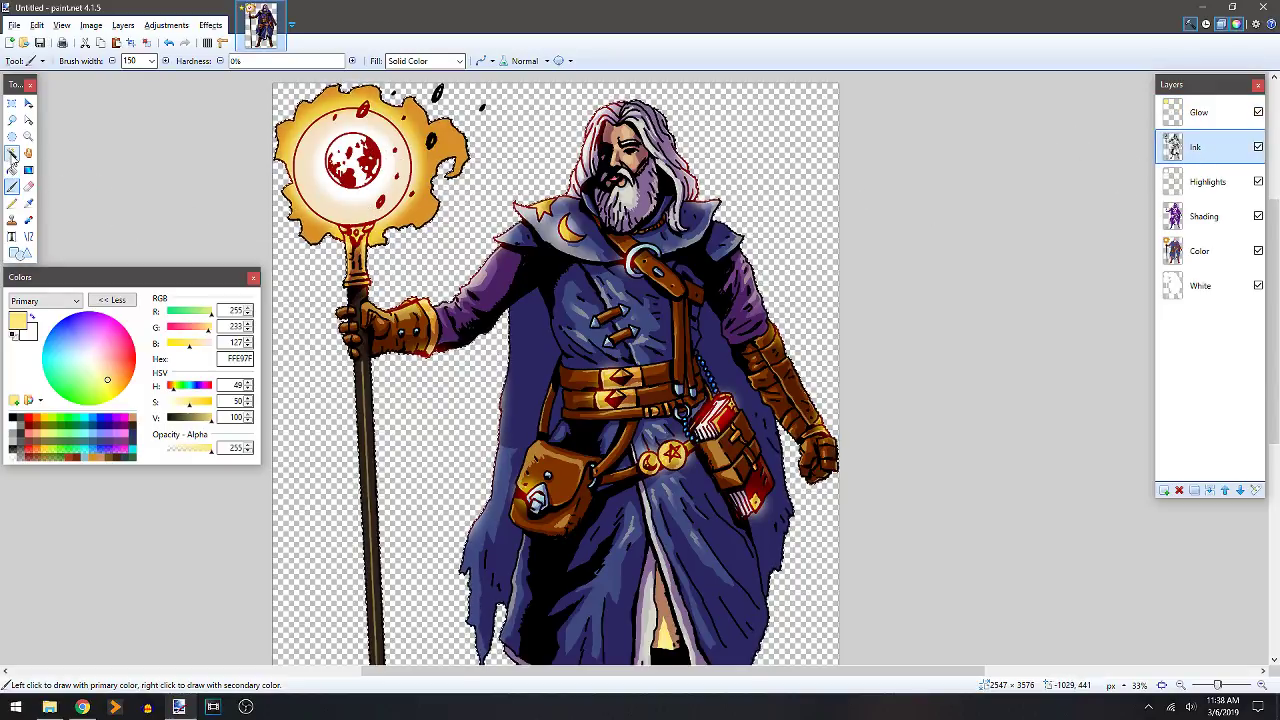
click(12, 153)
click(376, 130)
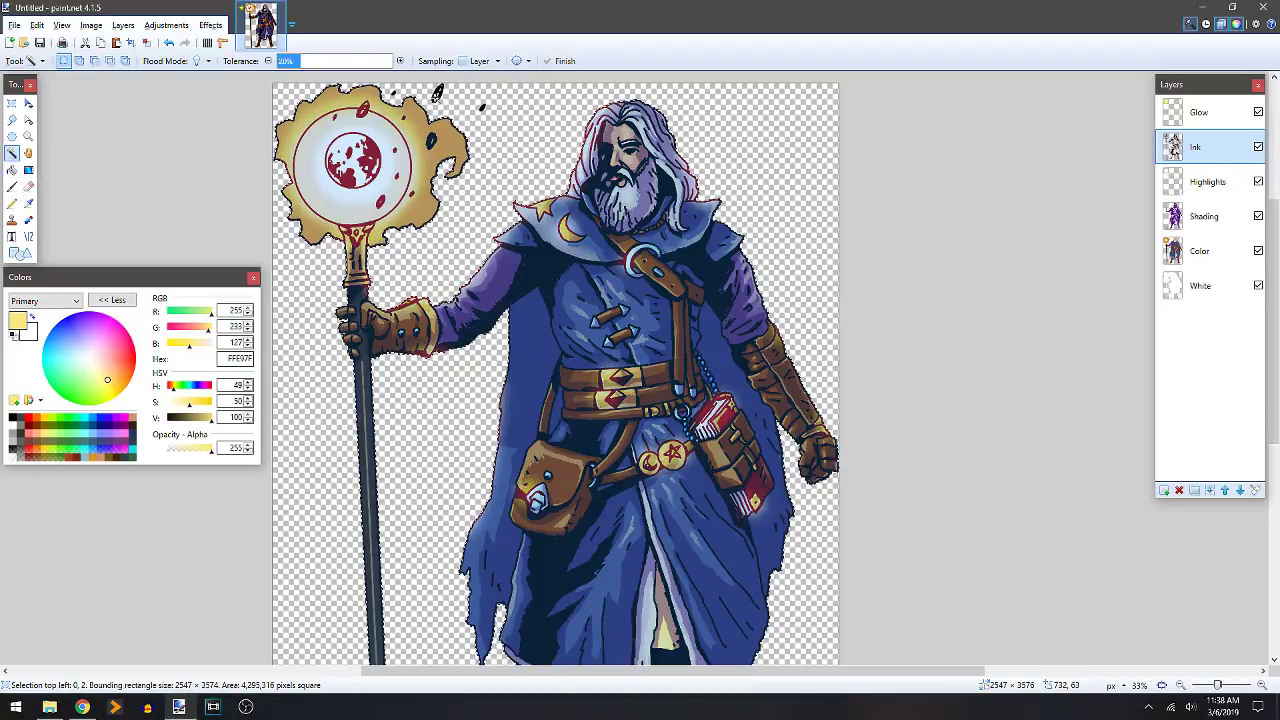
click(486, 108)
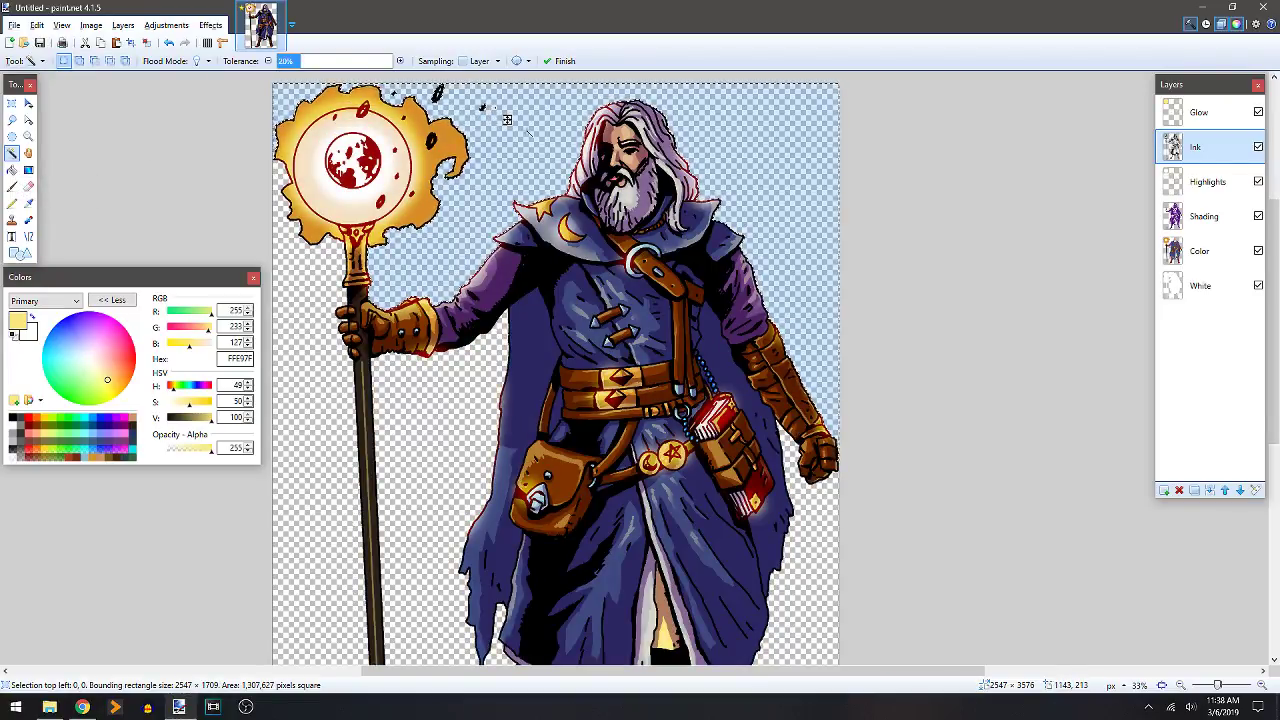
shift+click(507, 119)
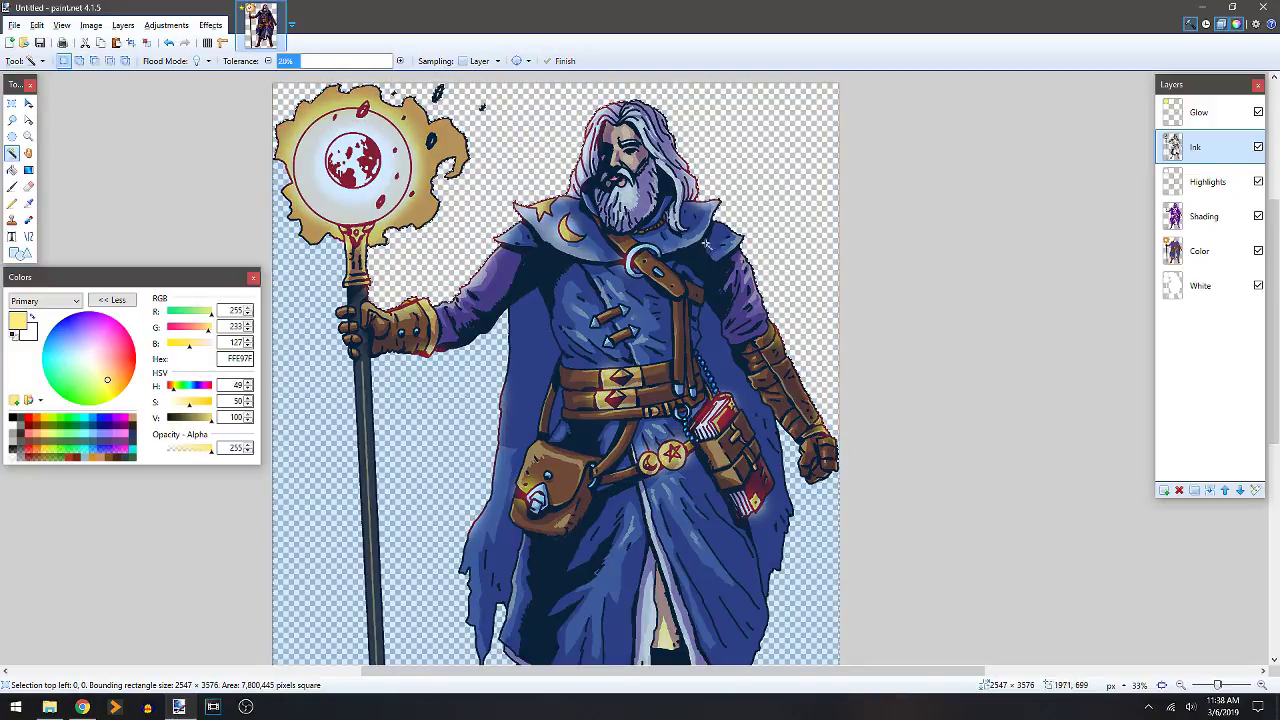
click(208, 64)
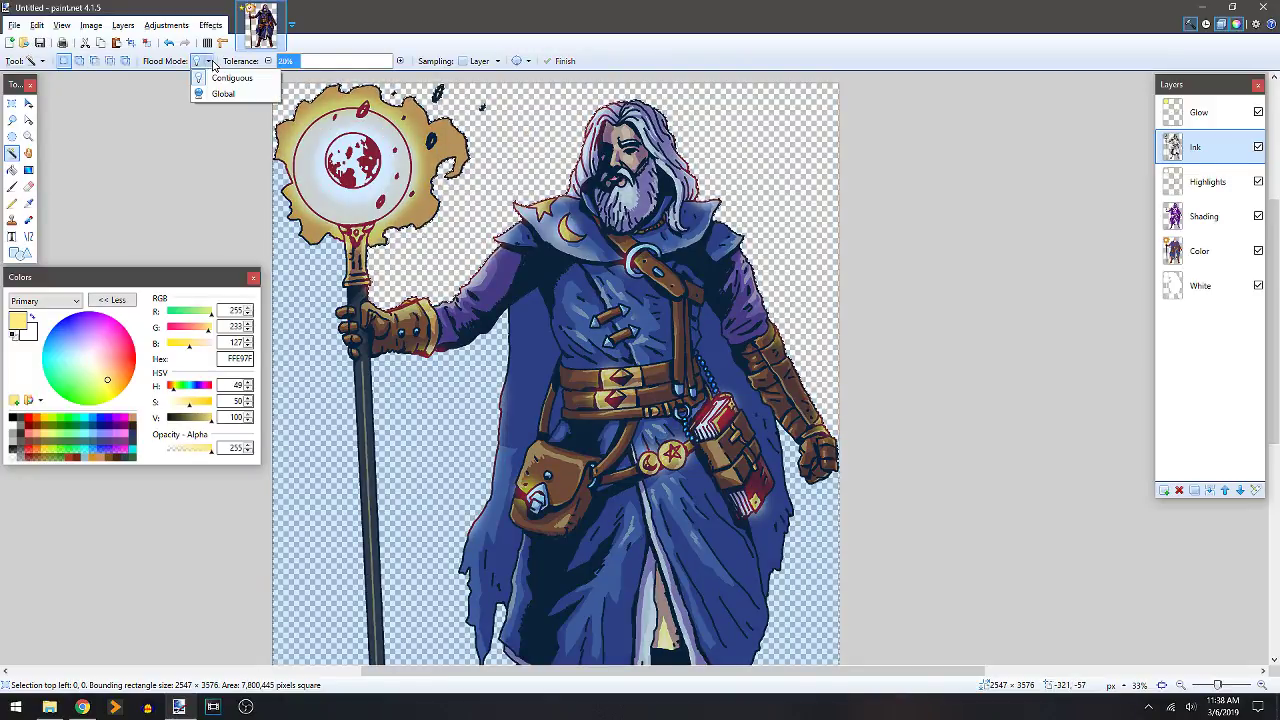
click(212, 94)
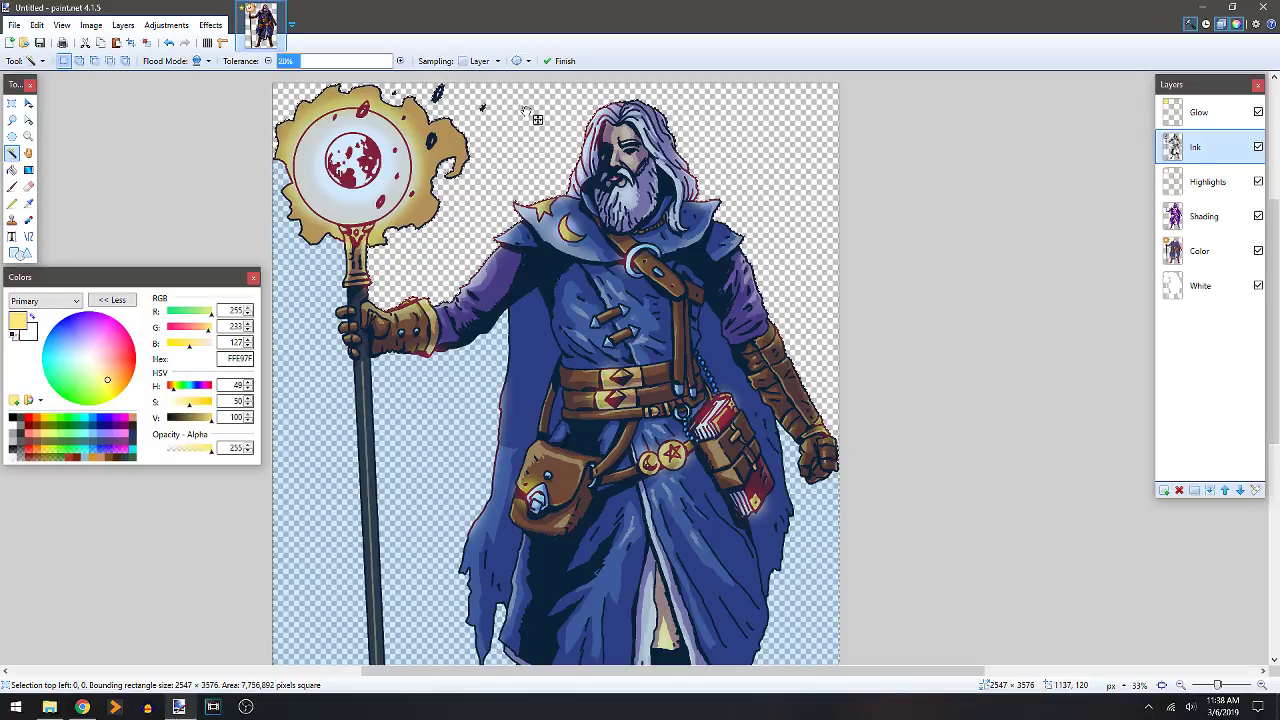
key(ctrl+i)
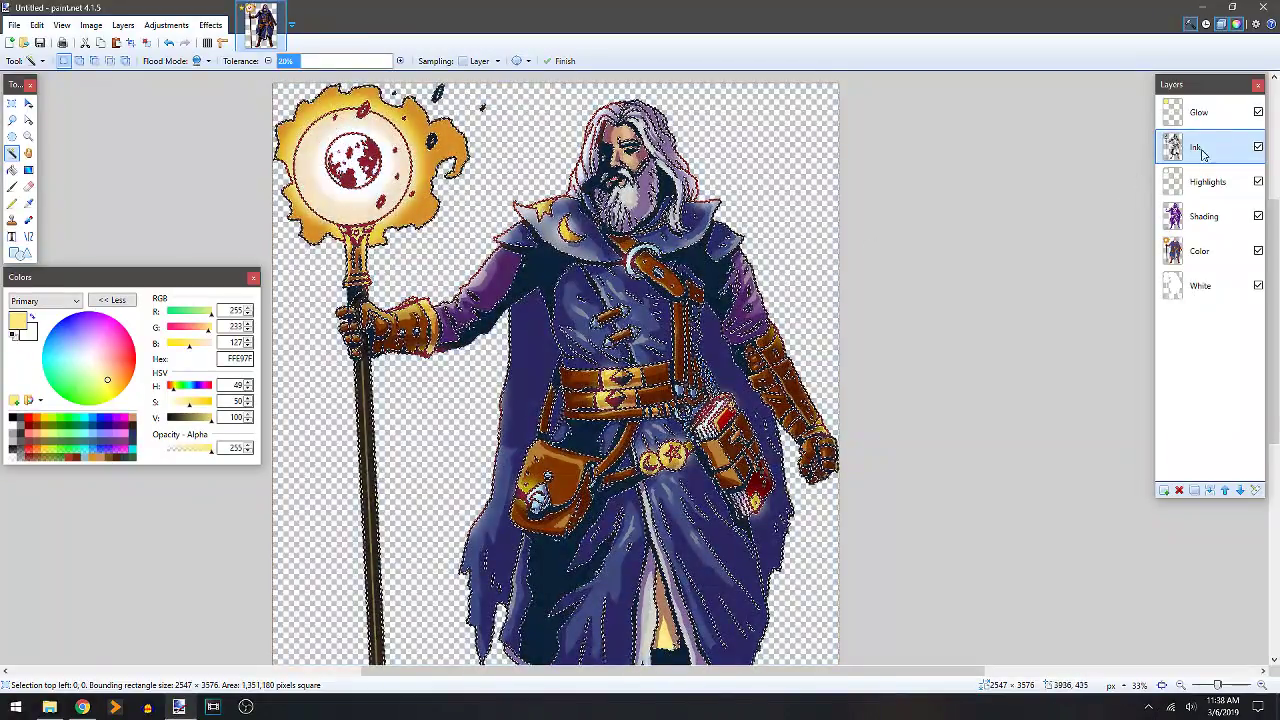
Brush glow on the Glow layer over the selected ink of the floating embers and the upper staff.
click(1208, 118)
key(b)
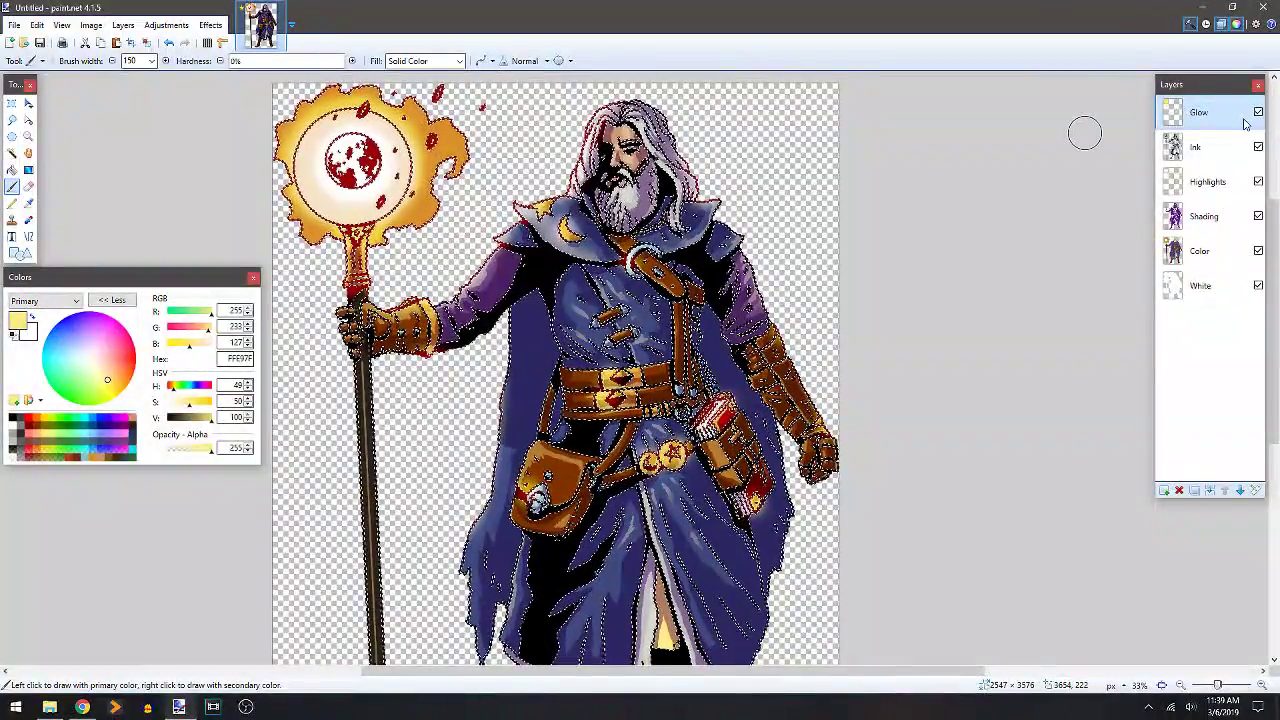
Select the whole figure from the White layer with the Magic Wand and brush more glow over the staff's flames on the Glow layer.
click(1205, 290)
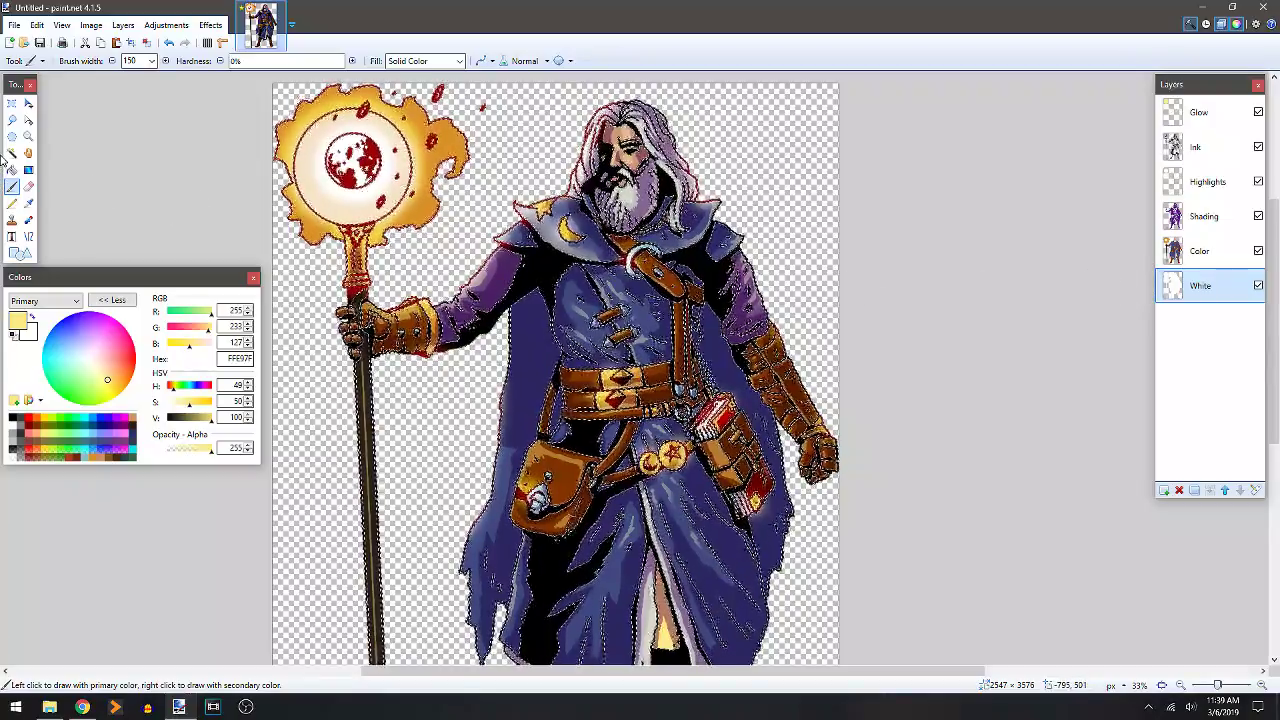
click(12, 152)
click(617, 288)
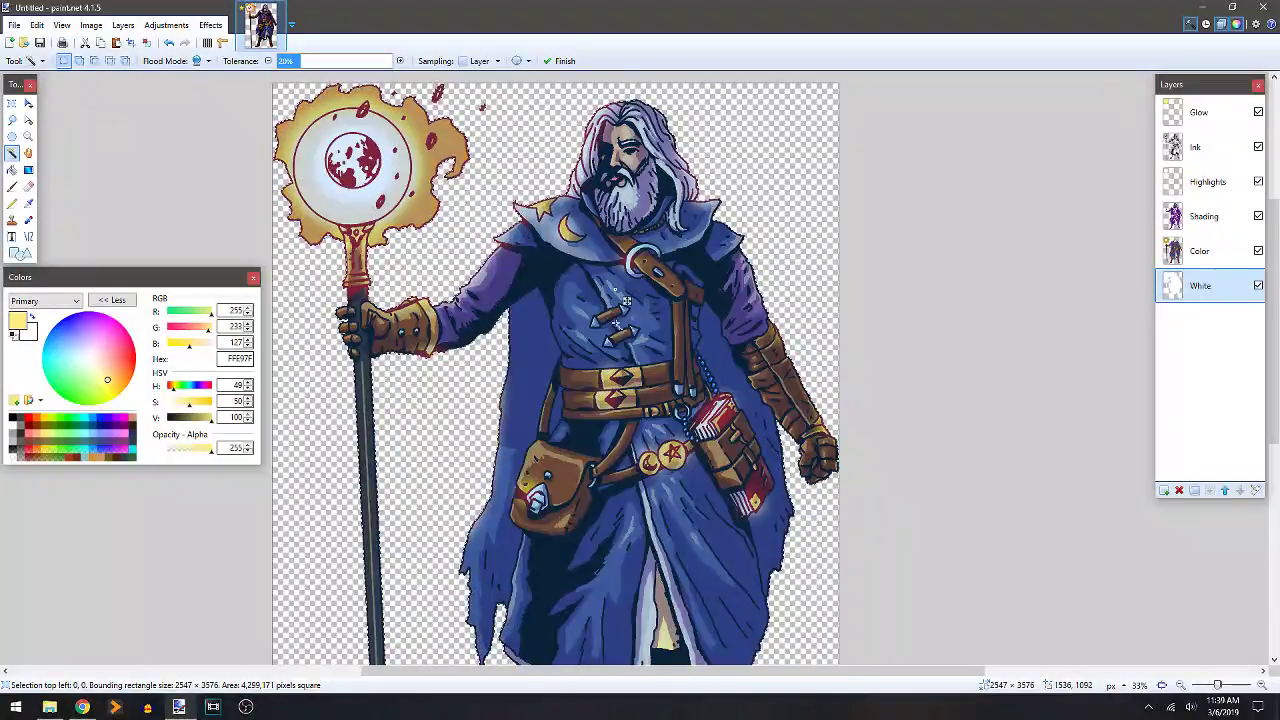
click(1175, 116)
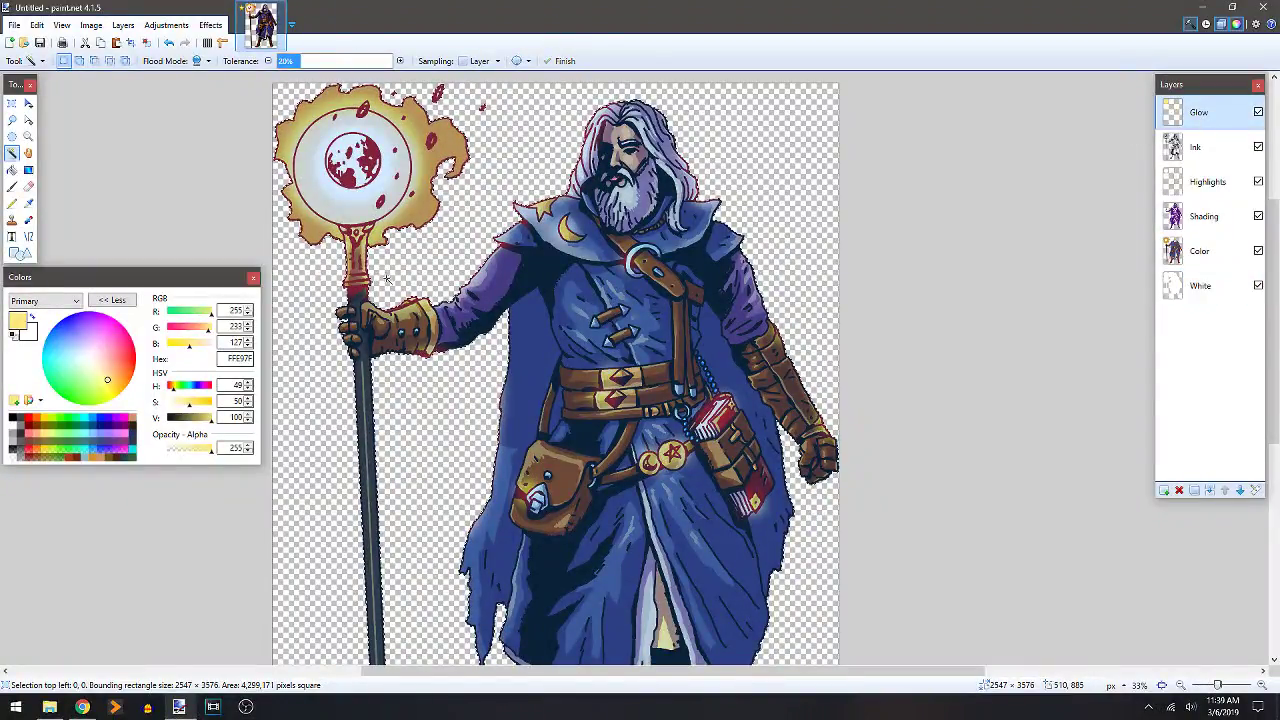
key(b)
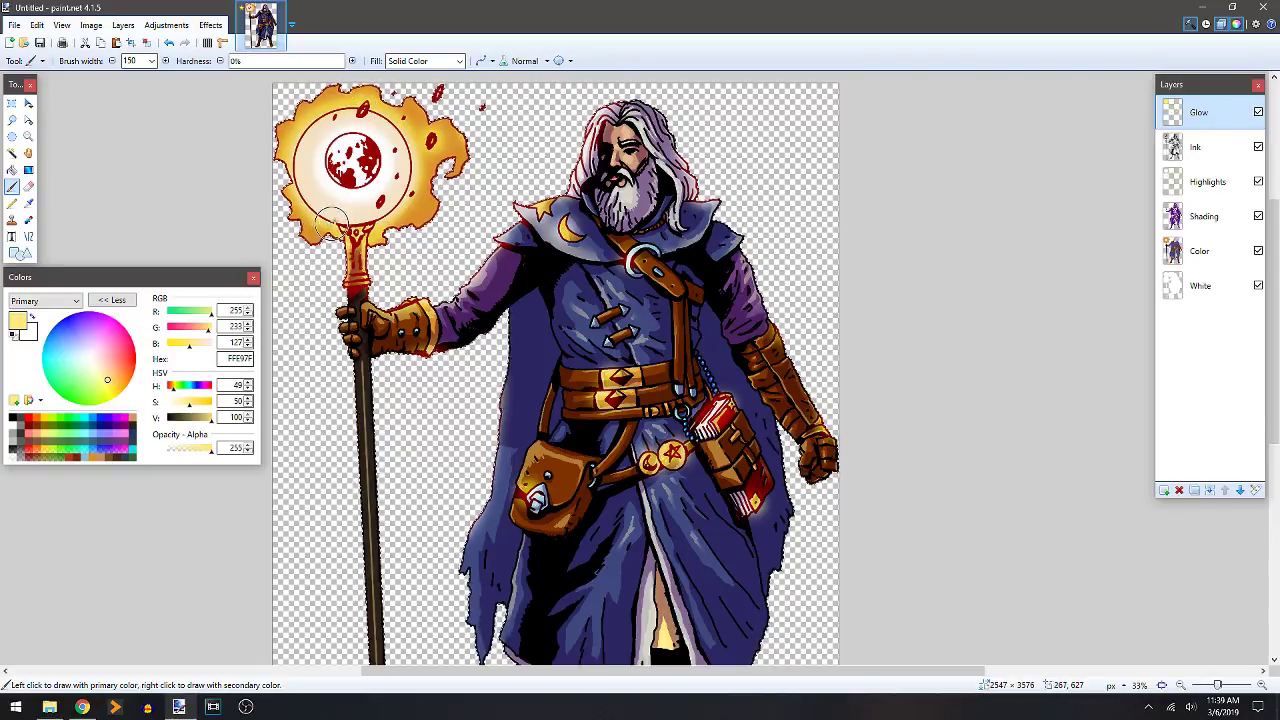
Save the layered artwork in paint.net format as Wizard 01 in the Wizard folder under Rignar Art.
scroll(335, 220, down, 2)
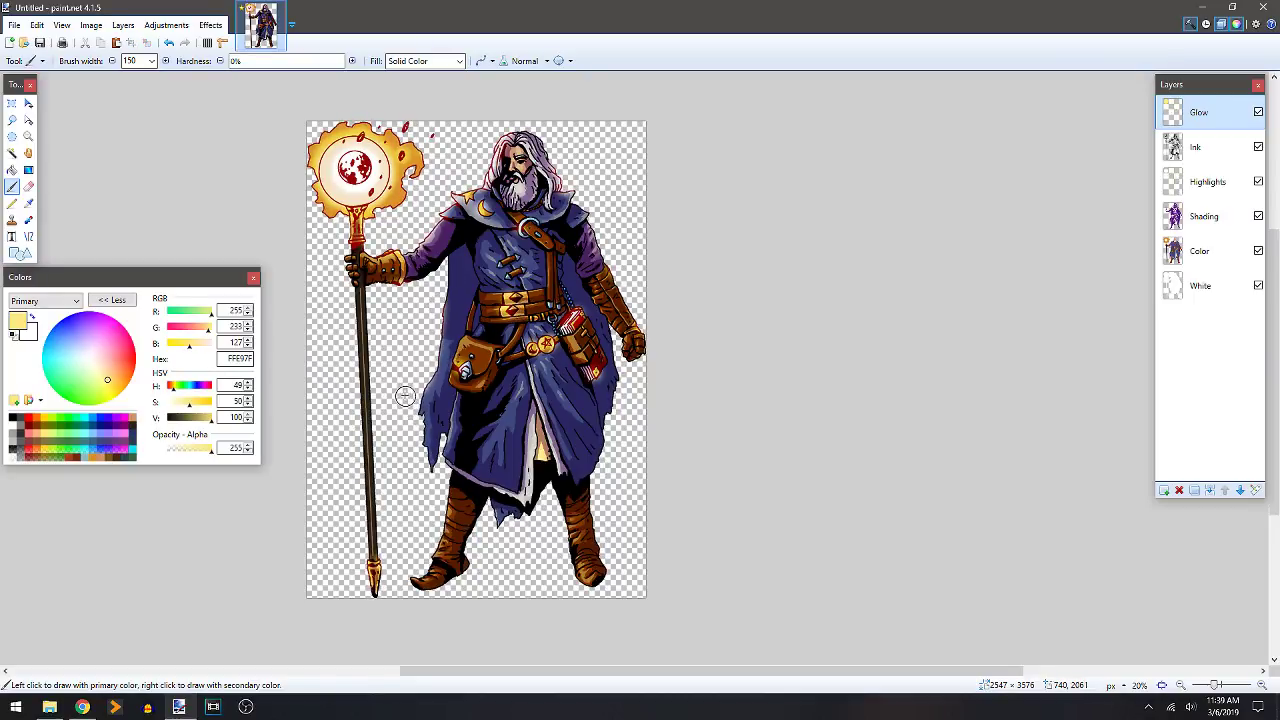
key(ctrl+s)
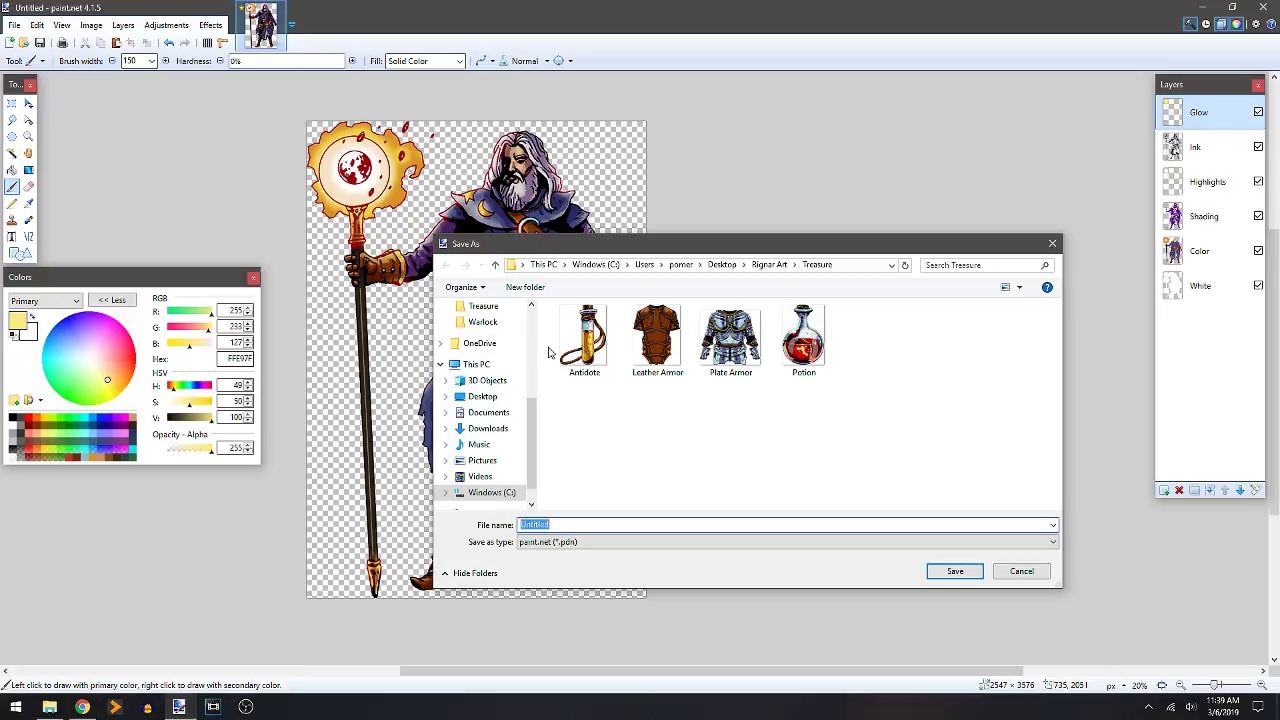
click(769, 266)
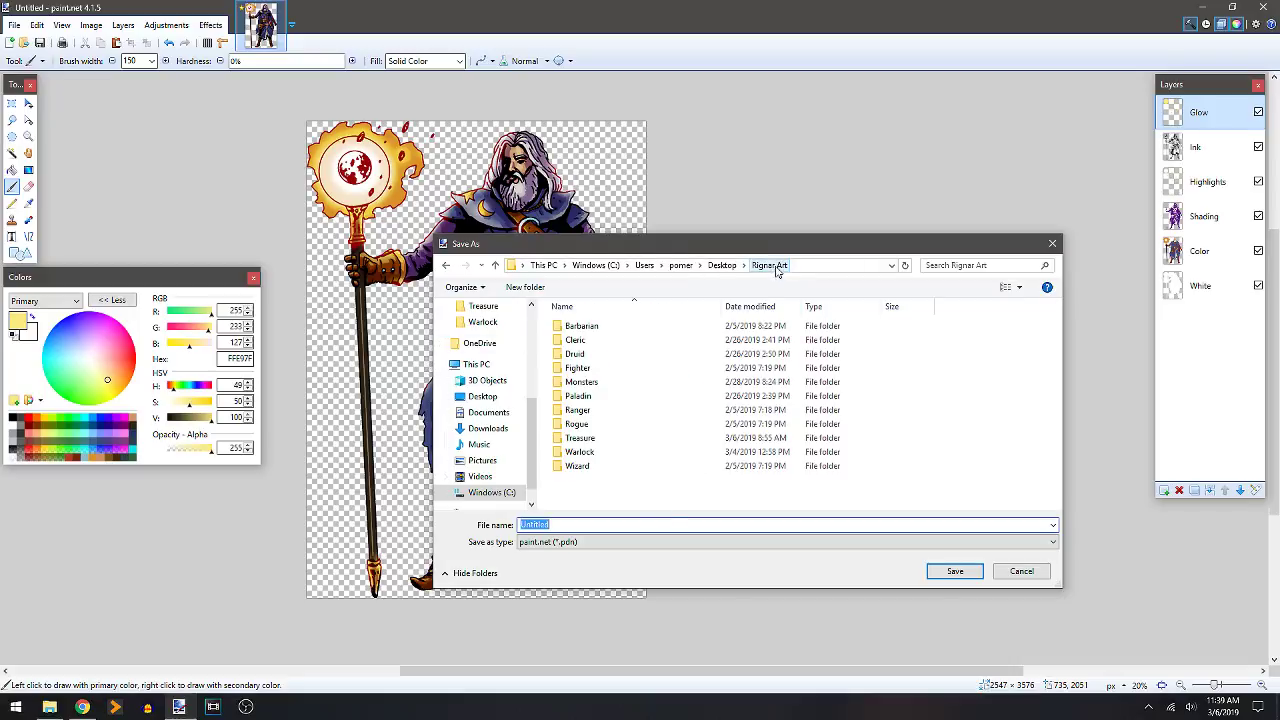
double_click(578, 467)
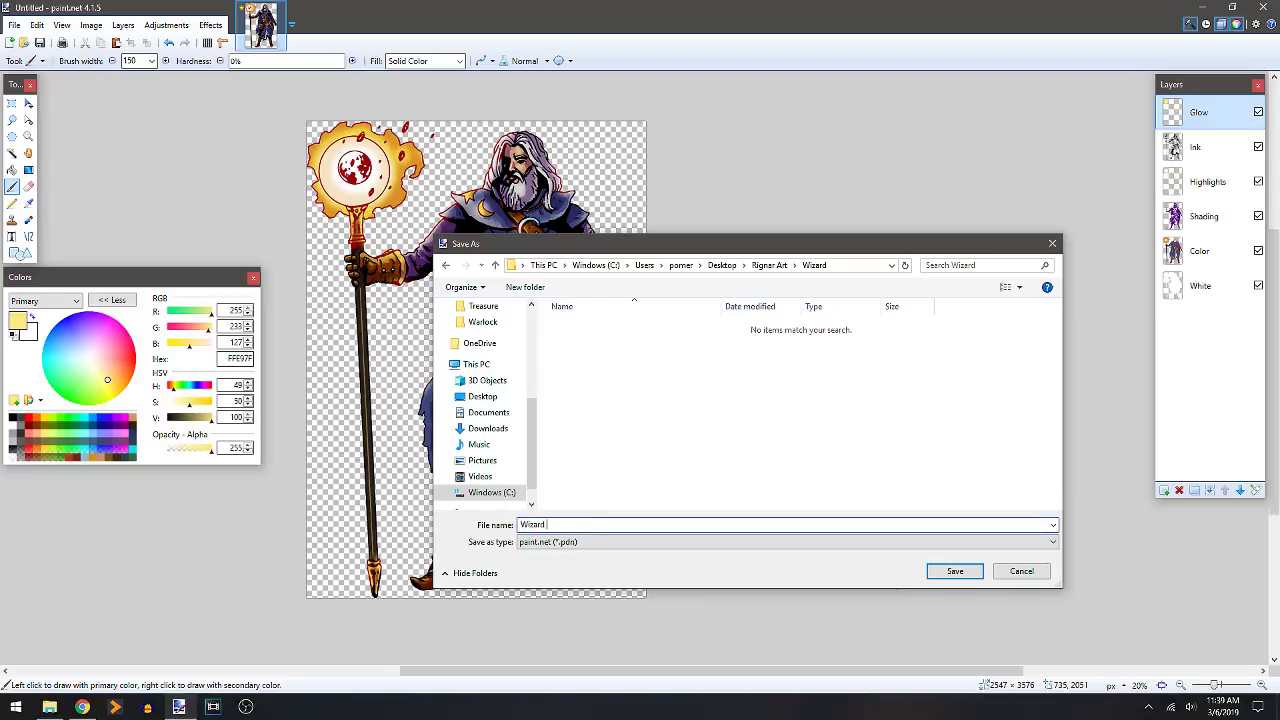
click(958, 571)
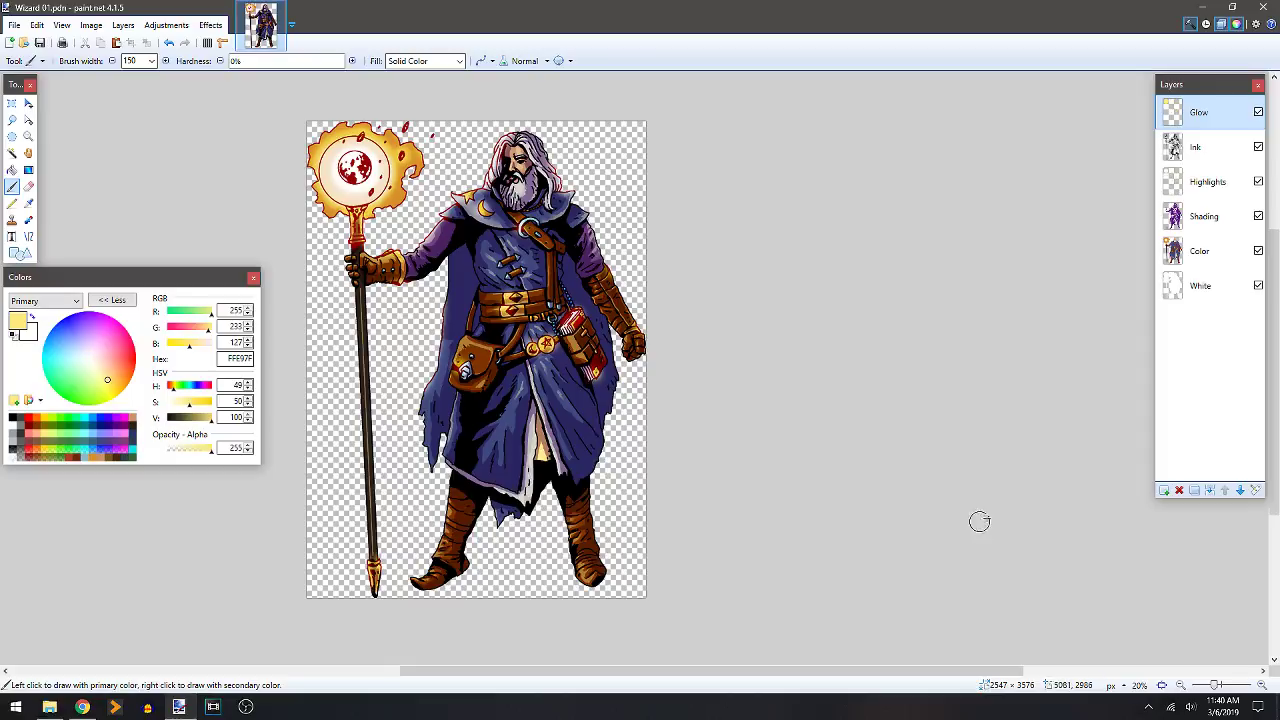
Set up a PNG copy of the artwork named Wizard 01 Color in the Wizard folder.
key(ctrl+shift+s)
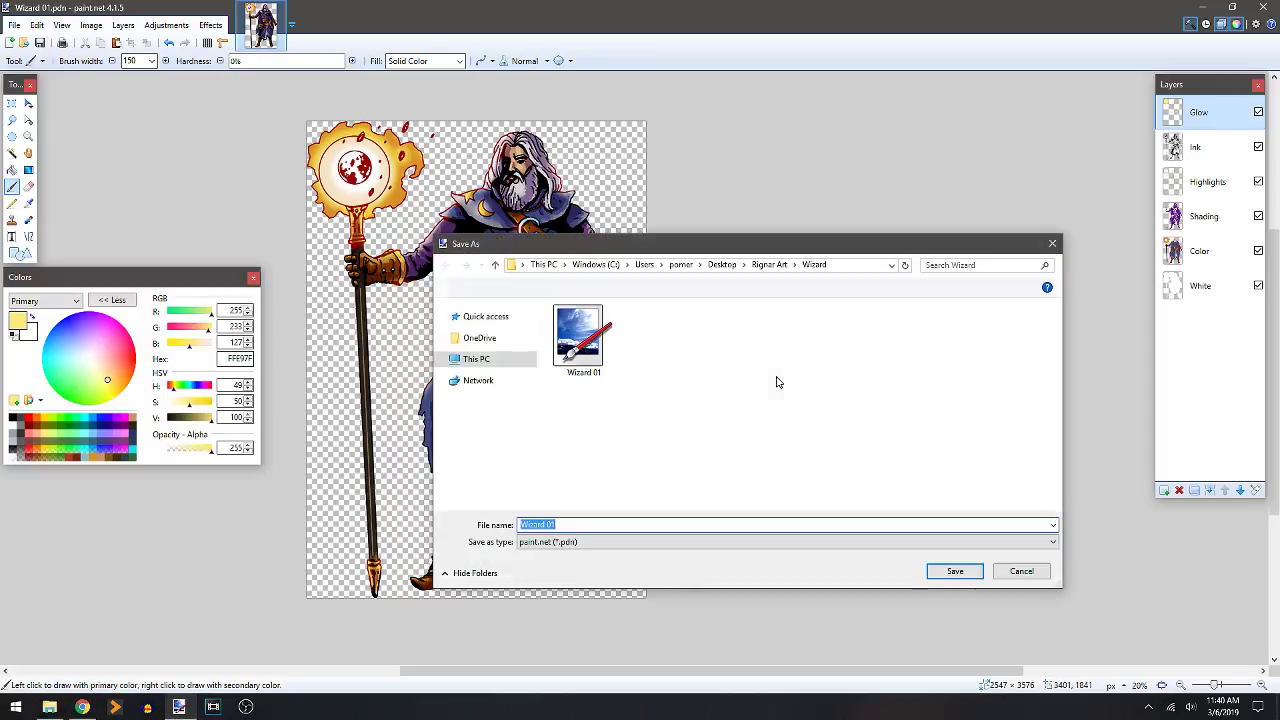
click(612, 542)
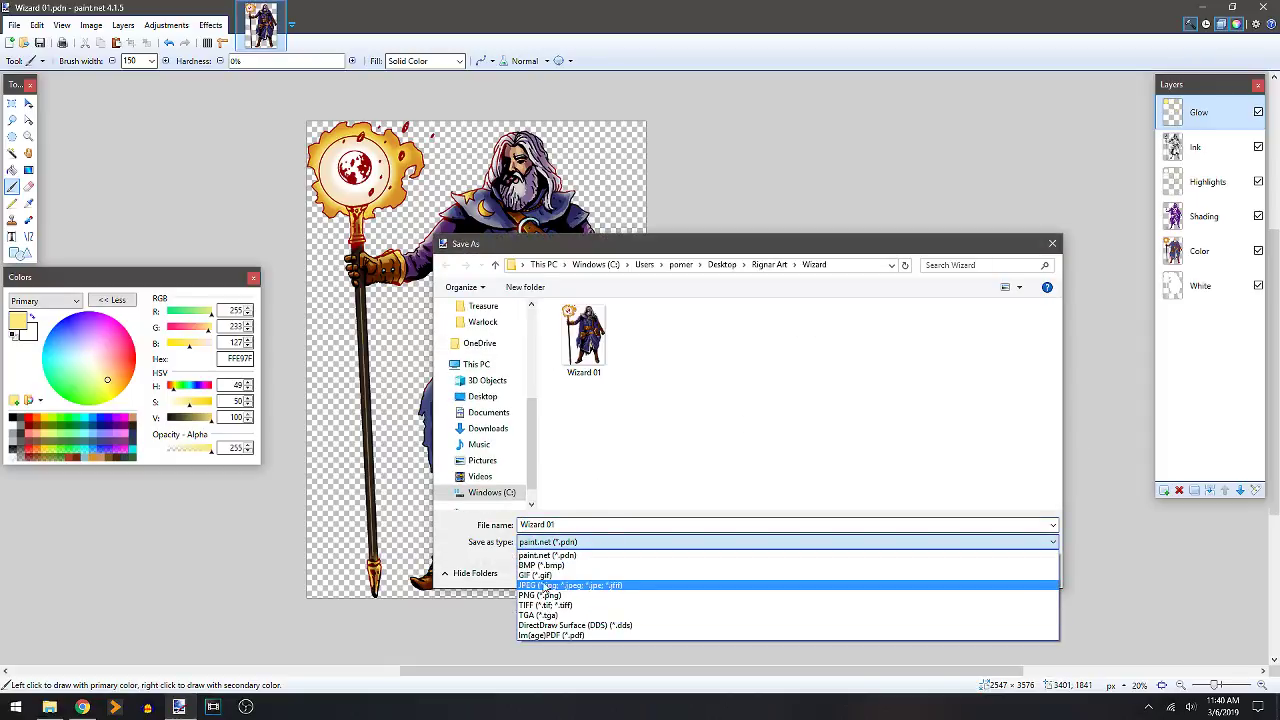
click(544, 592)
click(786, 525)
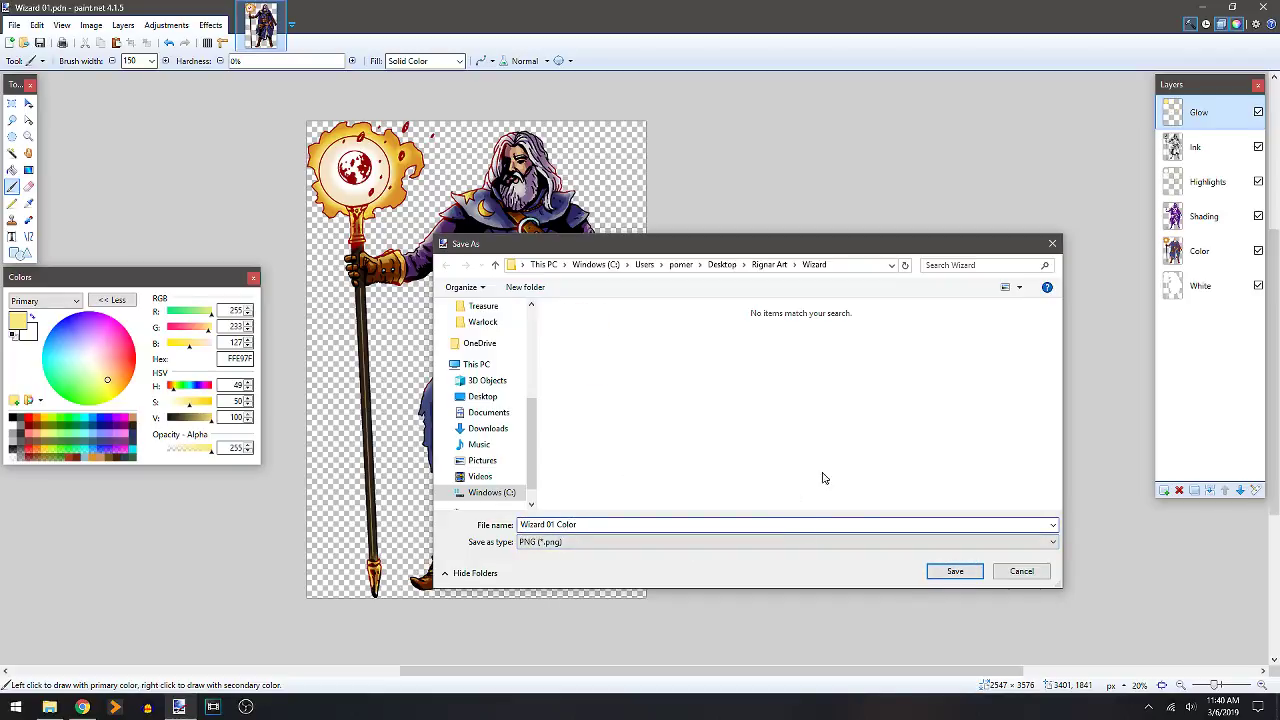
click(955, 571)
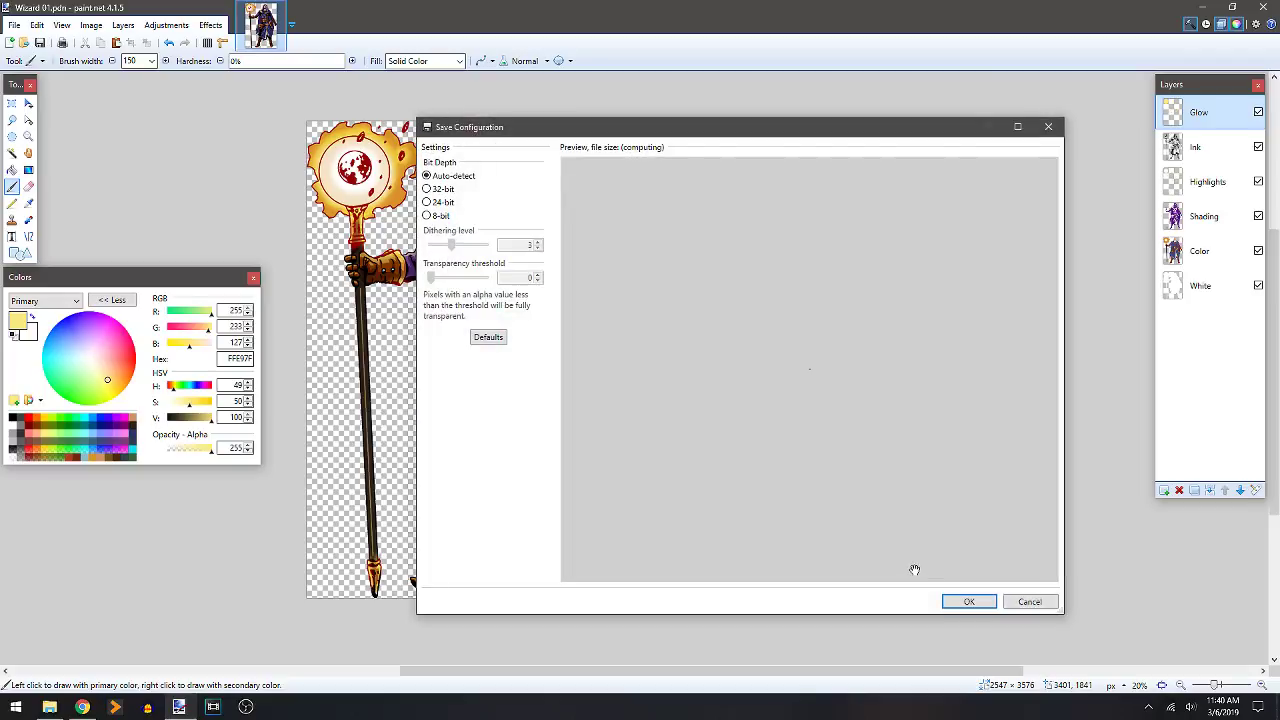
Look over the head, staff and sleeve in the export preview, then save with Auto-detect bit depth and flatten the image.
drag(847, 130, 747, 96)
scroll(740, 290, down, 10)
scroll(740, 290, down, 10)
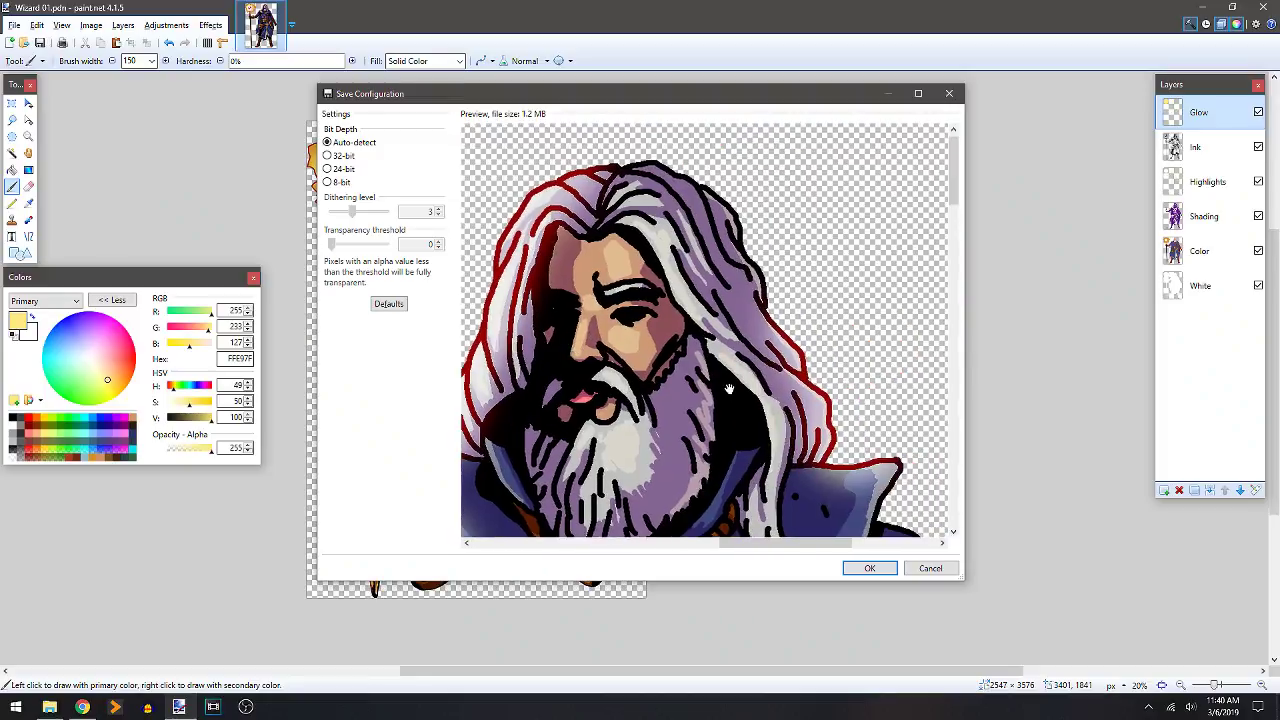
scroll(802, 262, left, 3)
scroll(683, 349, up, 5)
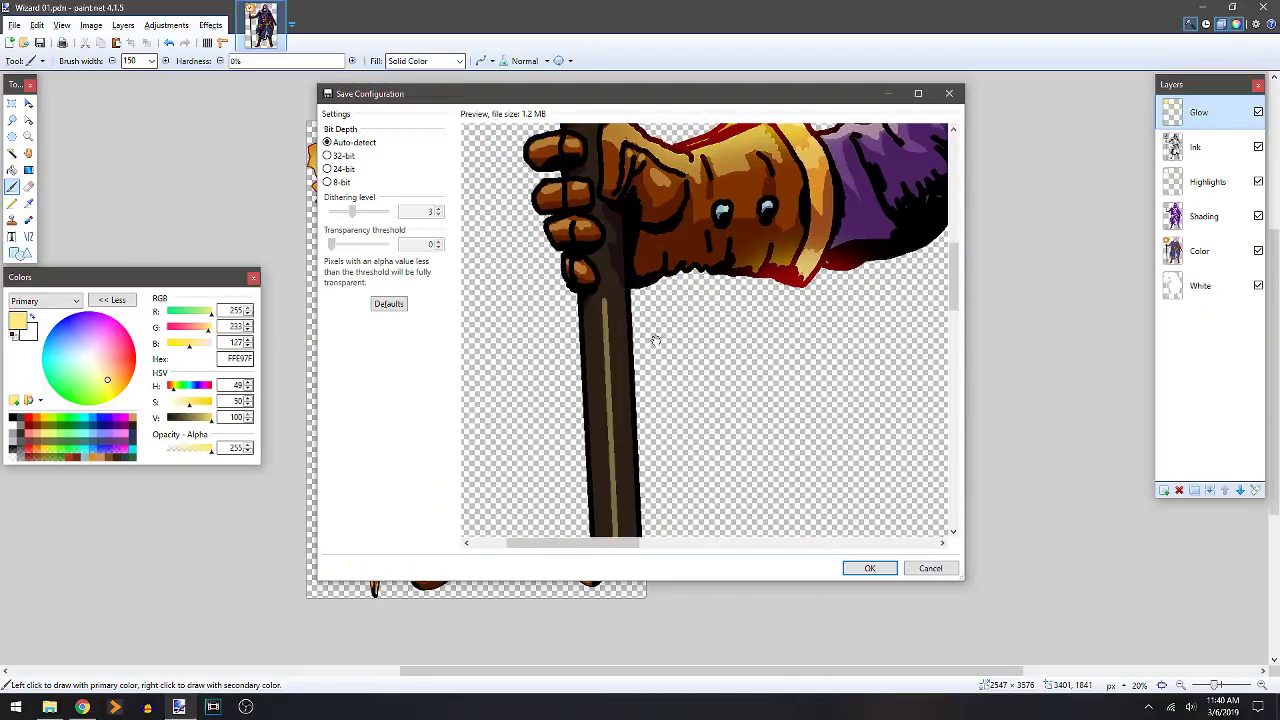
scroll(829, 368, right, 3)
scroll(650, 363, down, 10)
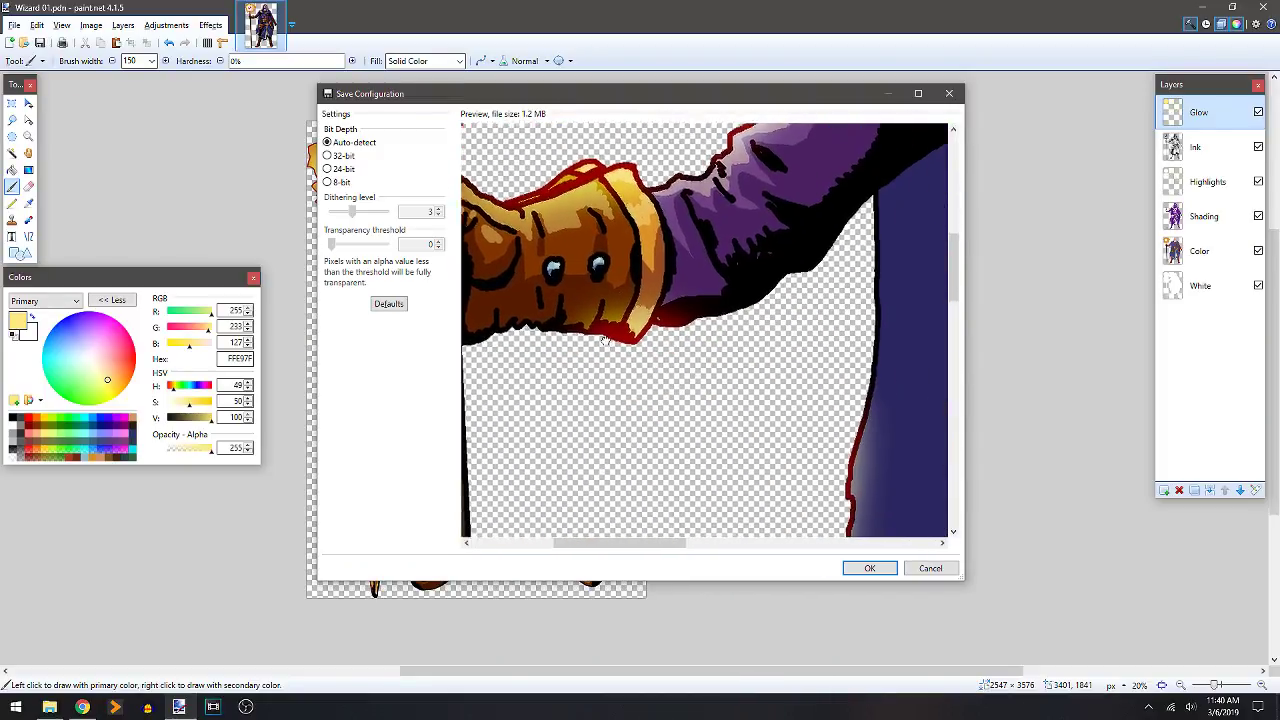
scroll(700, 340, down, 3)
scroll(800, 450, up, 3)
click(869, 568)
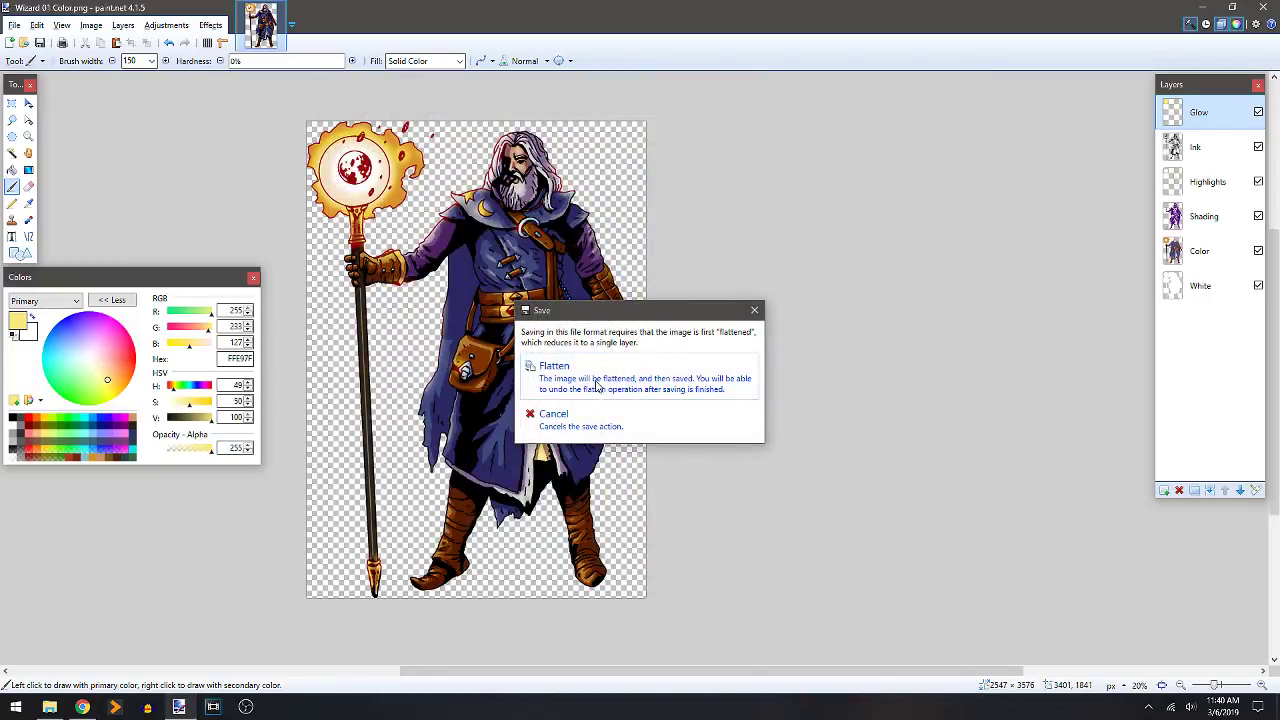
click(590, 383)
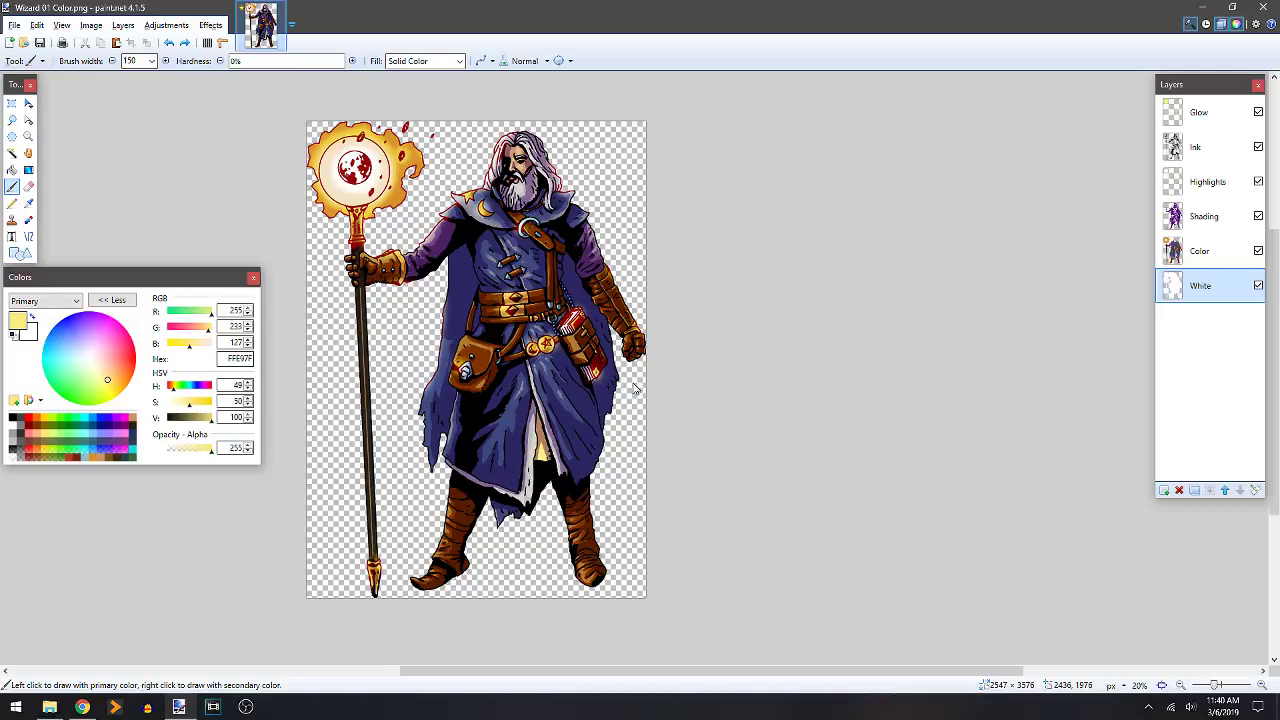
Undo the flattening and save the layered artwork over the existing Wizard 01 paint.net file.
key(ctrl+shift+s)
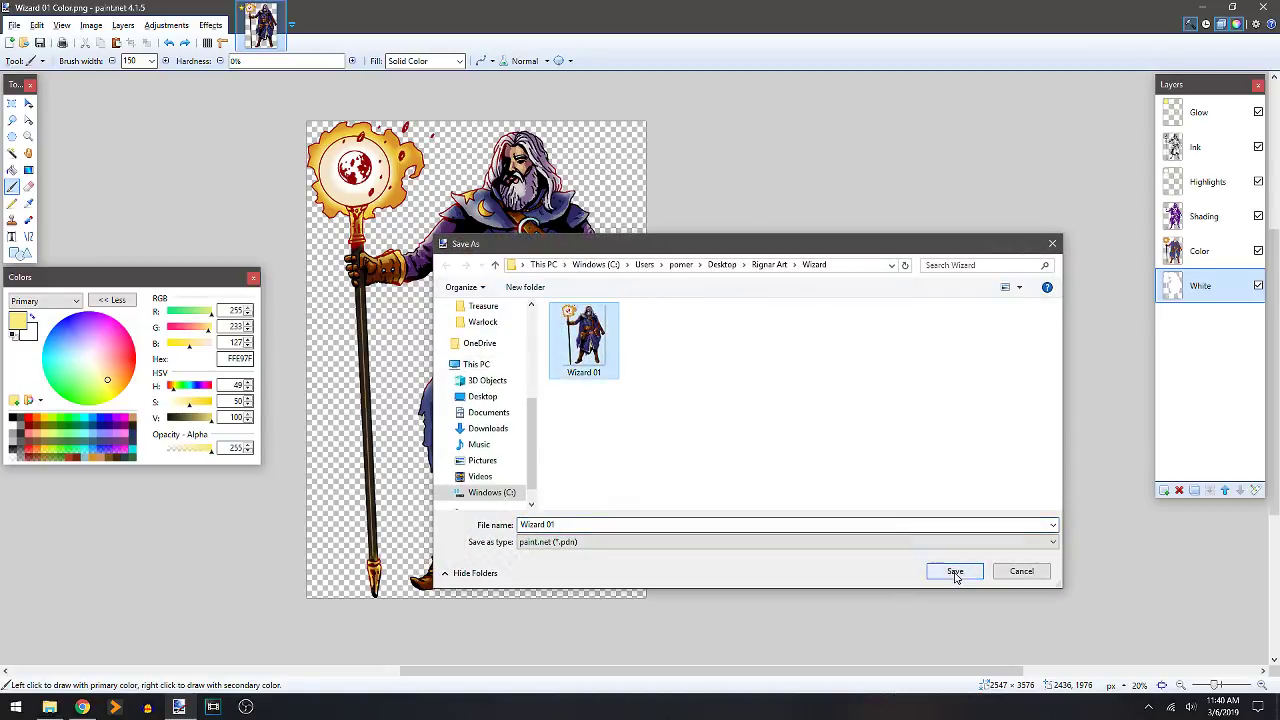
click(955, 578)
click(667, 354)
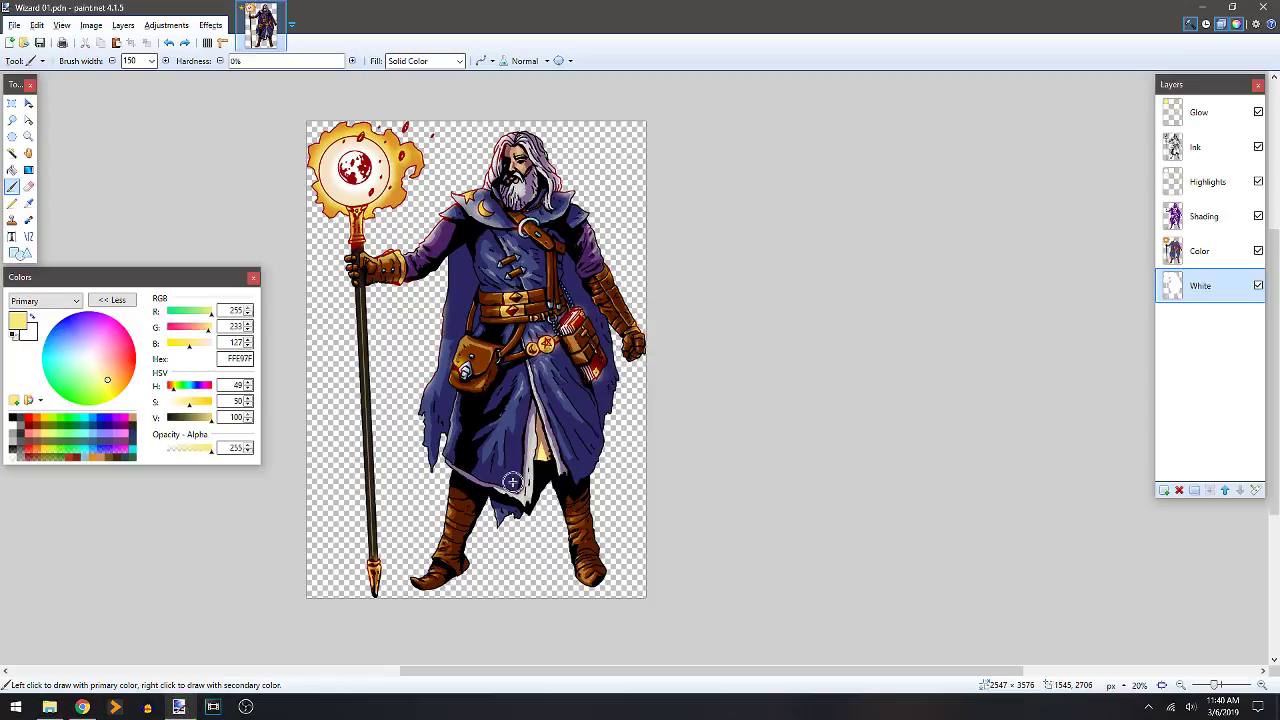
Switch to Chrome, open an empty tab and close the Google Photos sketch.
click(82, 707)
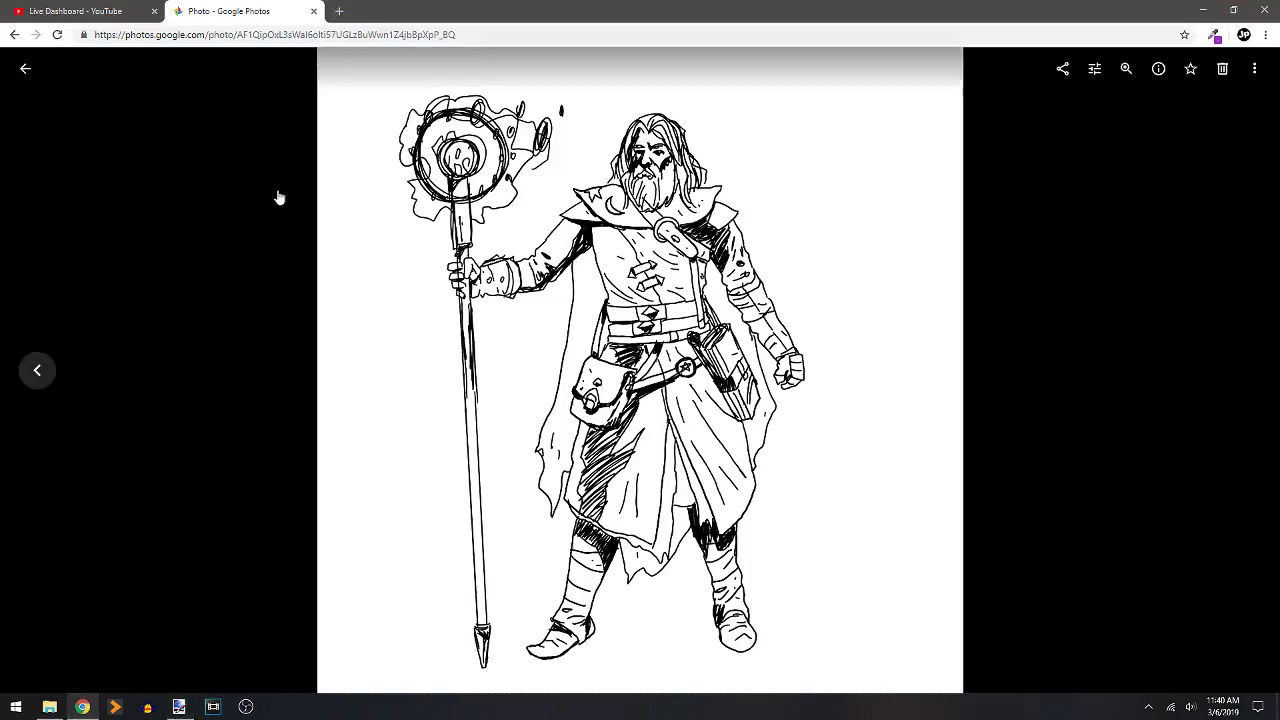
click(340, 11)
click(314, 11)
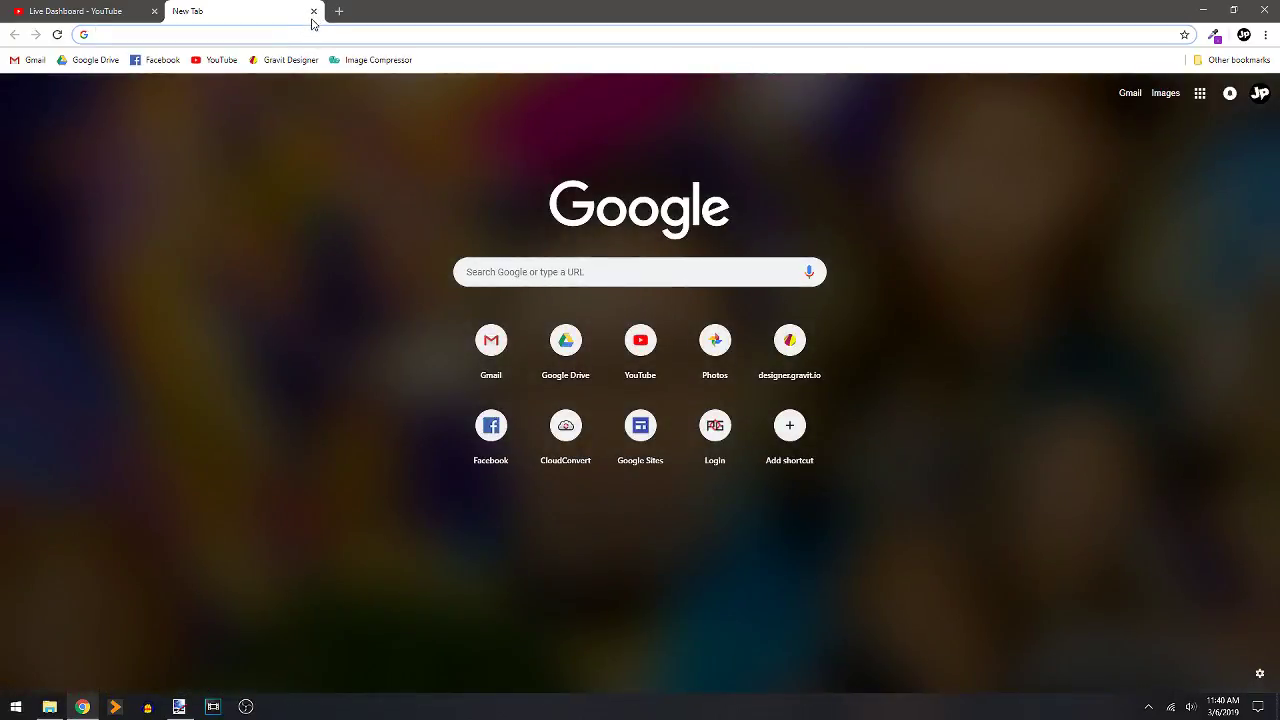
Open the Warlock 01 Color image from the Warlock folder under Rignar Art in its own Chrome tab.
click(49, 707)
click(395, 173)
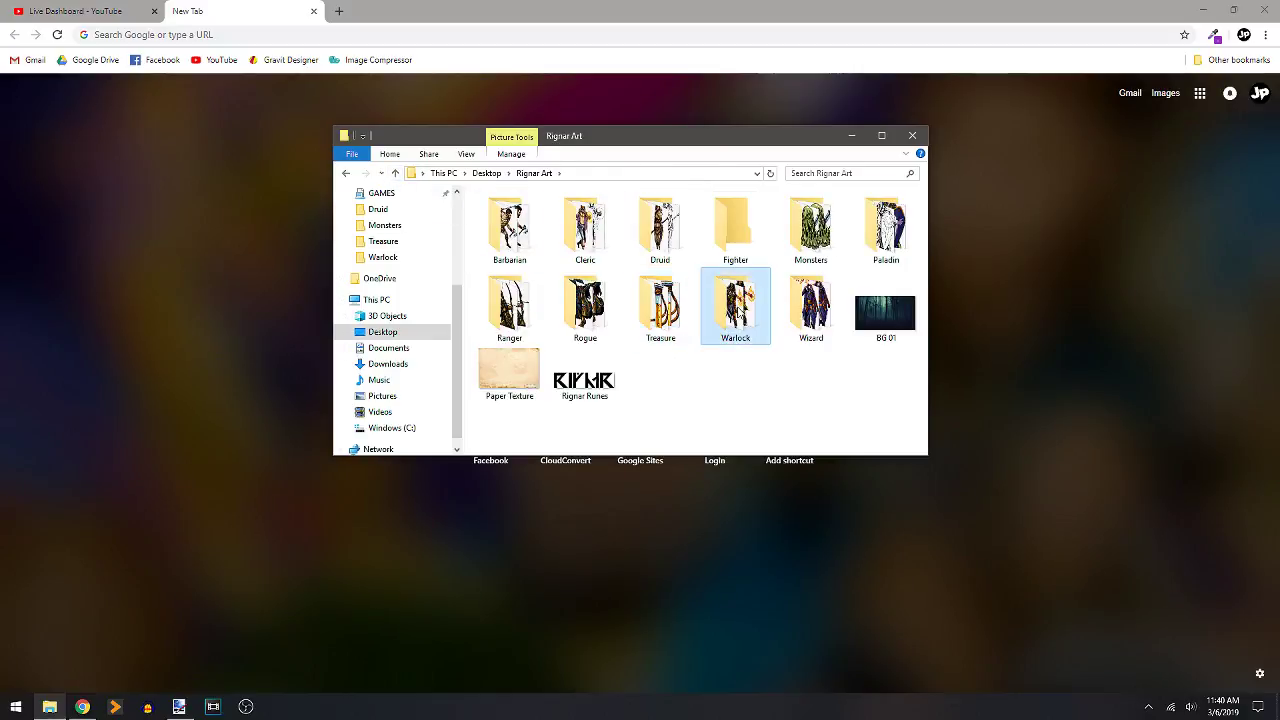
double_click(713, 318)
drag(520, 237, 600, 20)
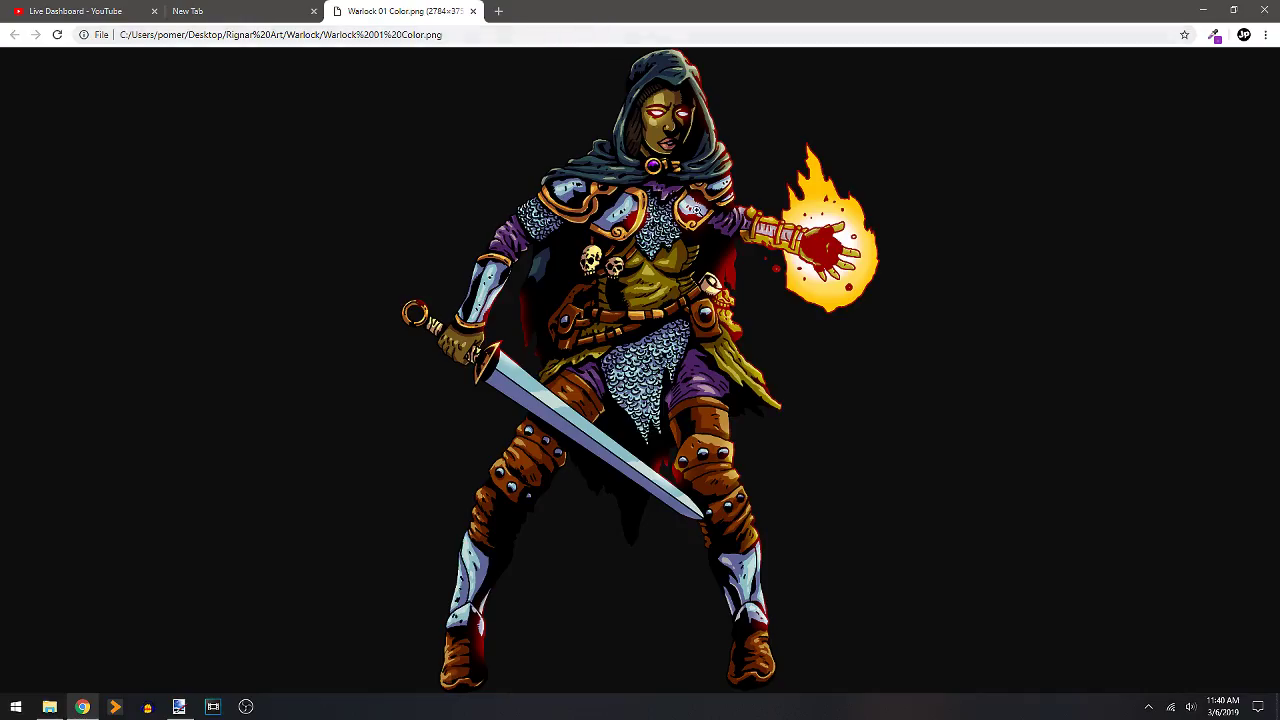
Examine the enlarged warlock picture's glow lighting and shading on the hood, armor, belt, sword and legs.
click(690, 205)
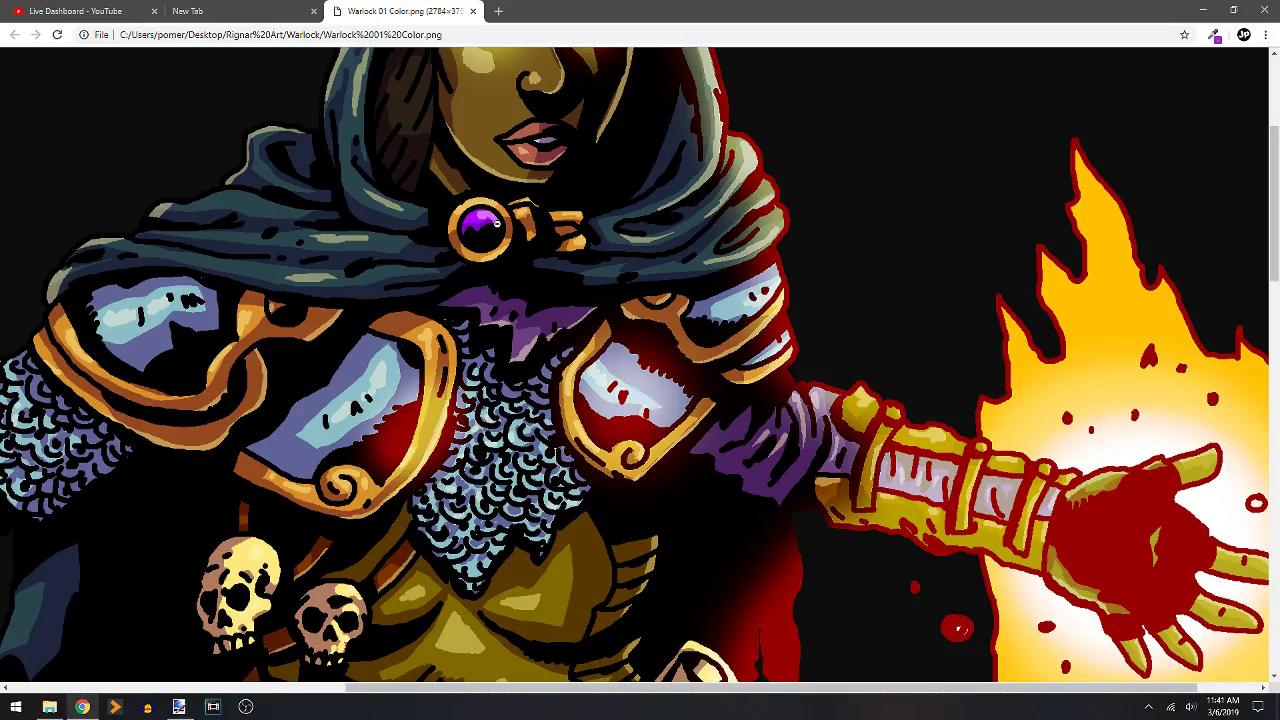
scroll(496, 224, down, 4)
scroll(496, 224, up, 4)
scroll(496, 224, right, 1)
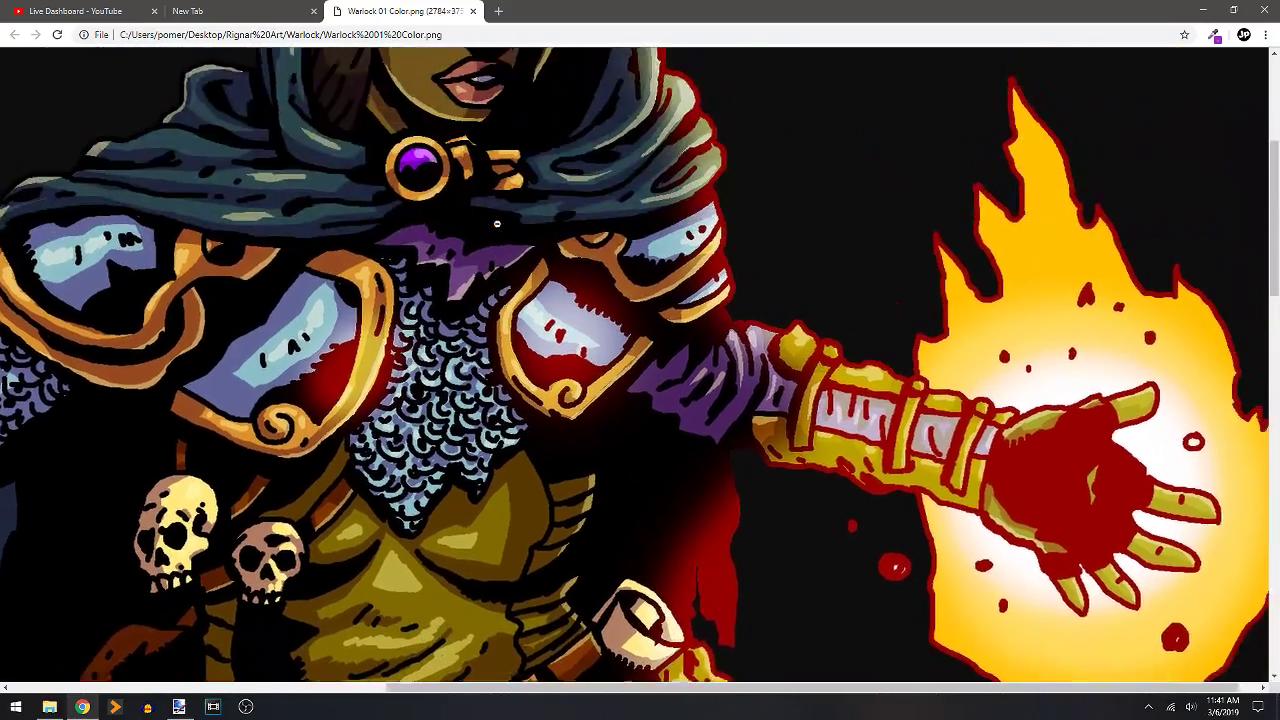
scroll(496, 224, left, 3)
scroll(496, 224, down, 3)
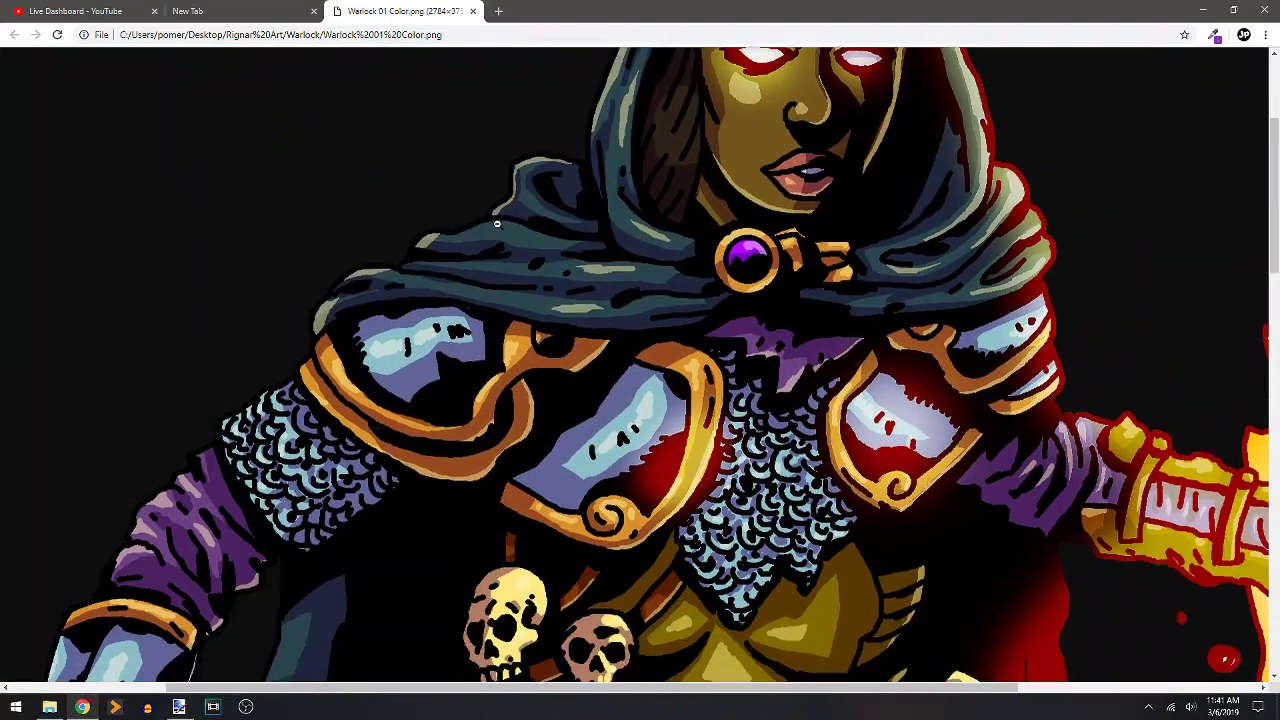
scroll(496, 224, down, 4)
scroll(496, 224, left, 2)
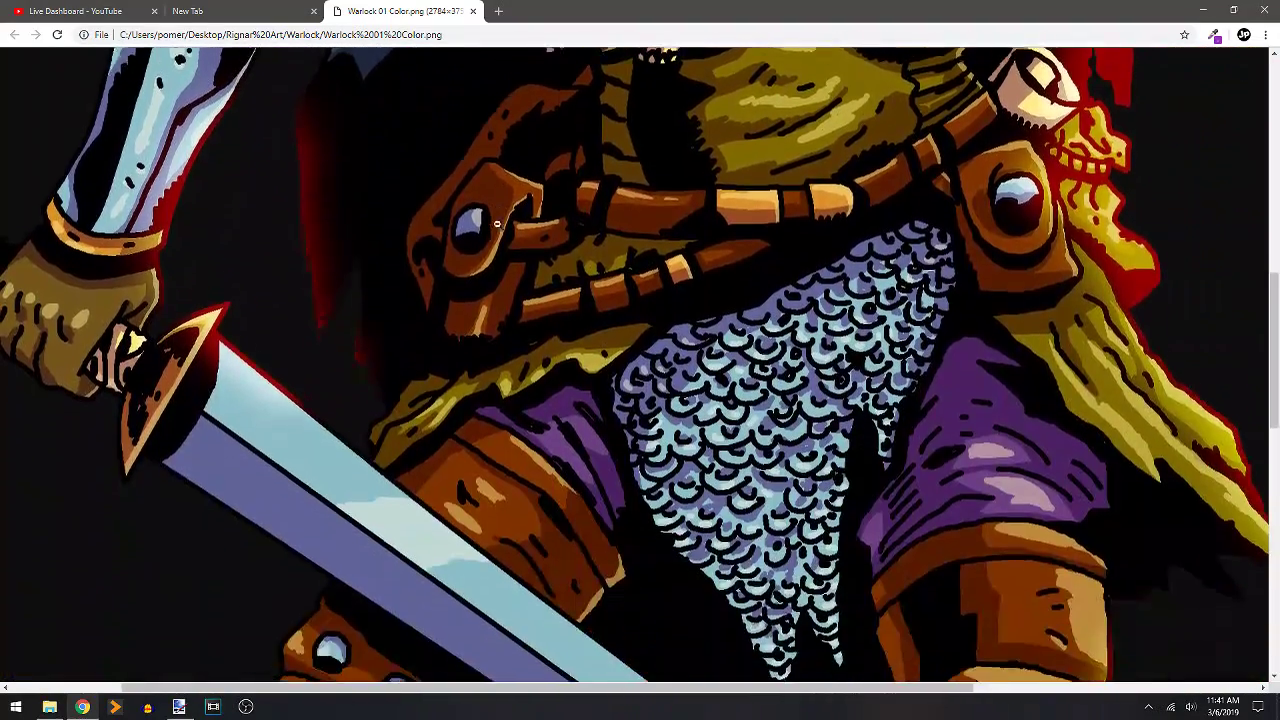
scroll(497, 224, down, 6)
scroll(497, 224, right, 4)
scroll(497, 224, left, 4)
scroll(496, 224, down, 1)
key(Home)
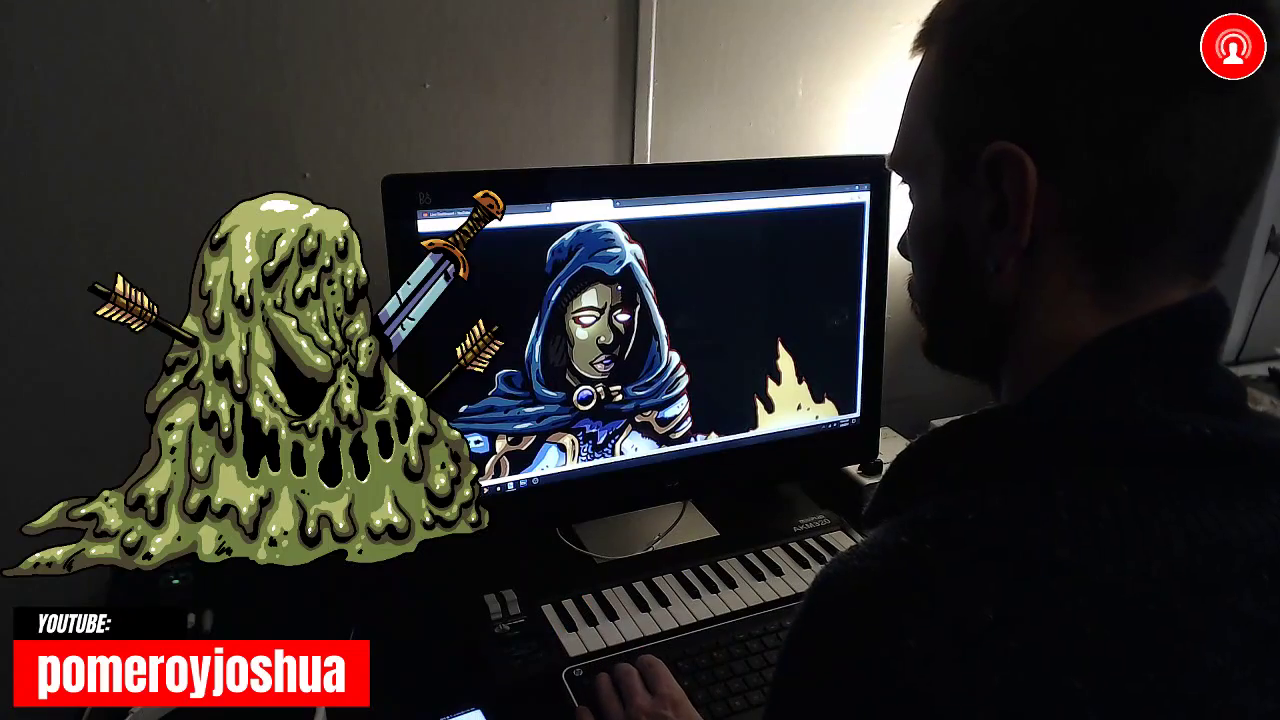
scroll(640, 320, down, 5)
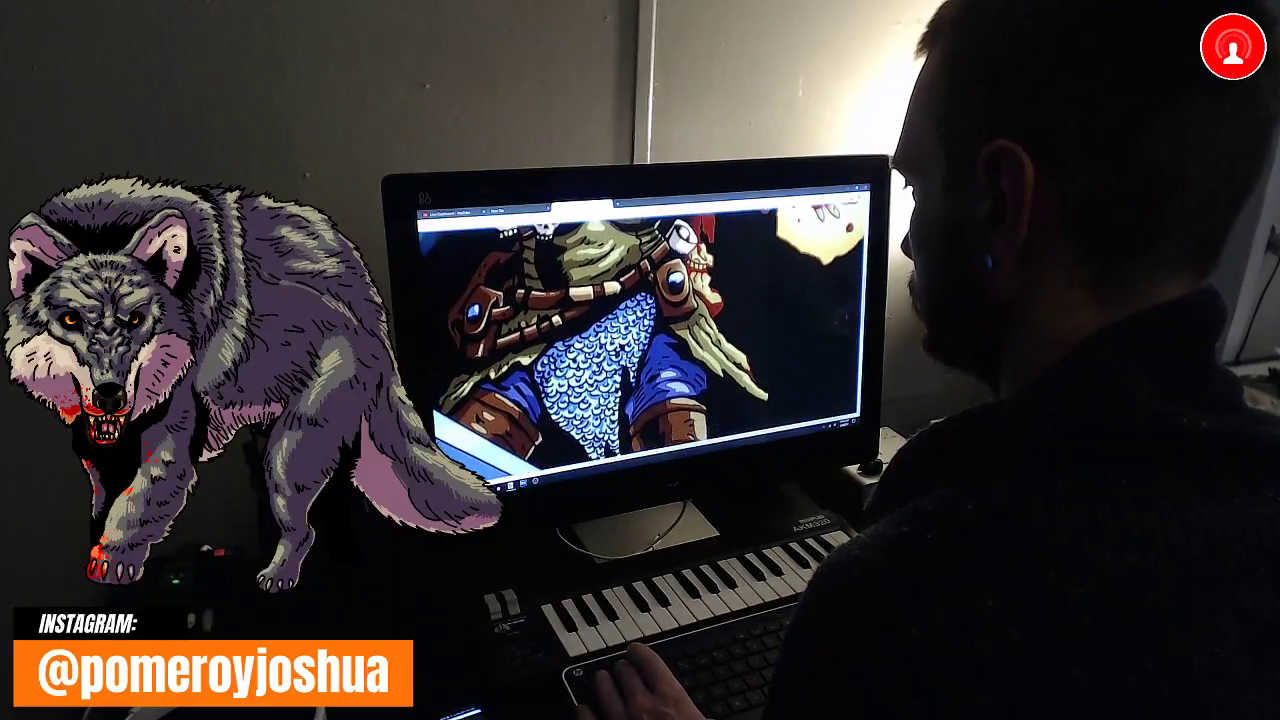
scroll(640, 320, down, 5)
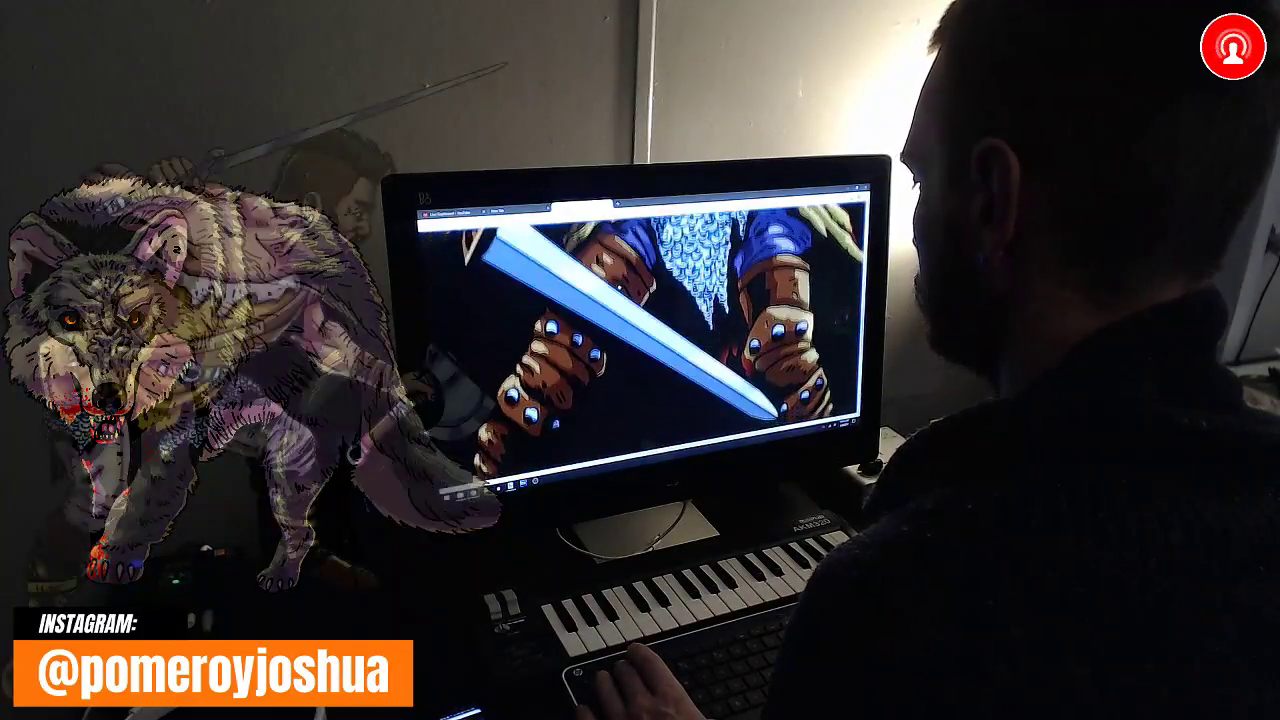
scroll(619, 288, down, 2)
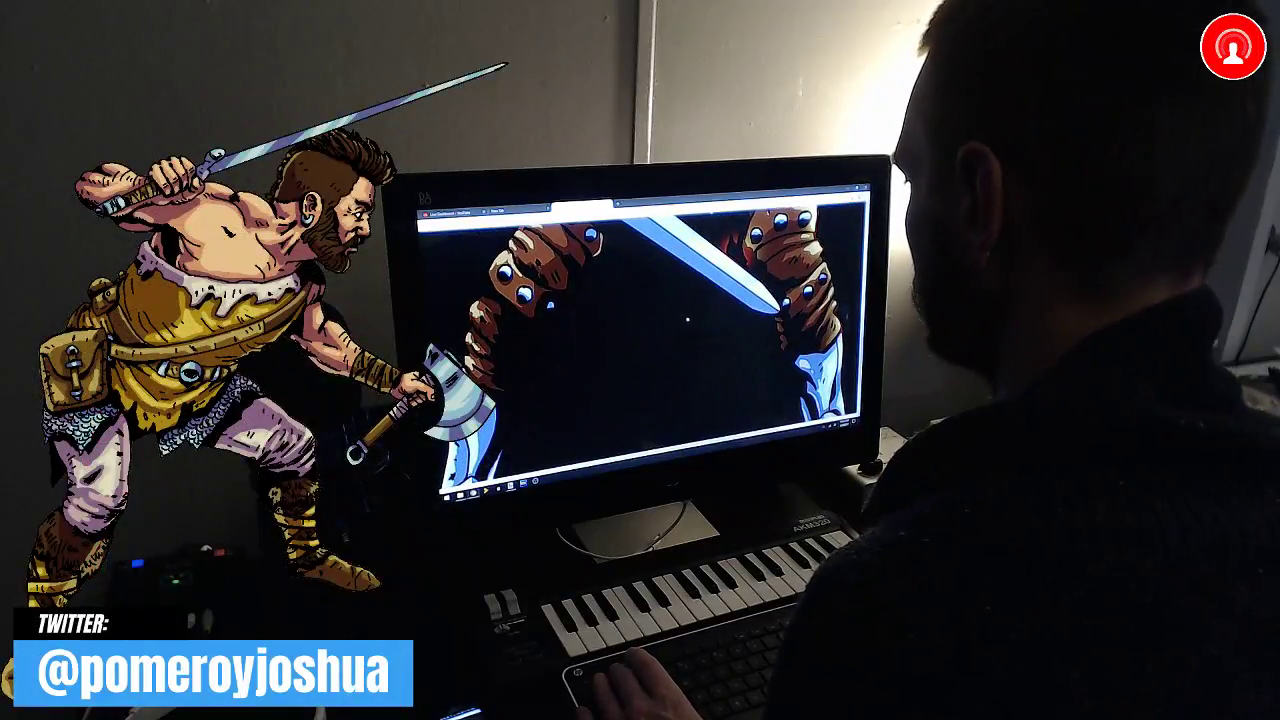
click(680, 328)
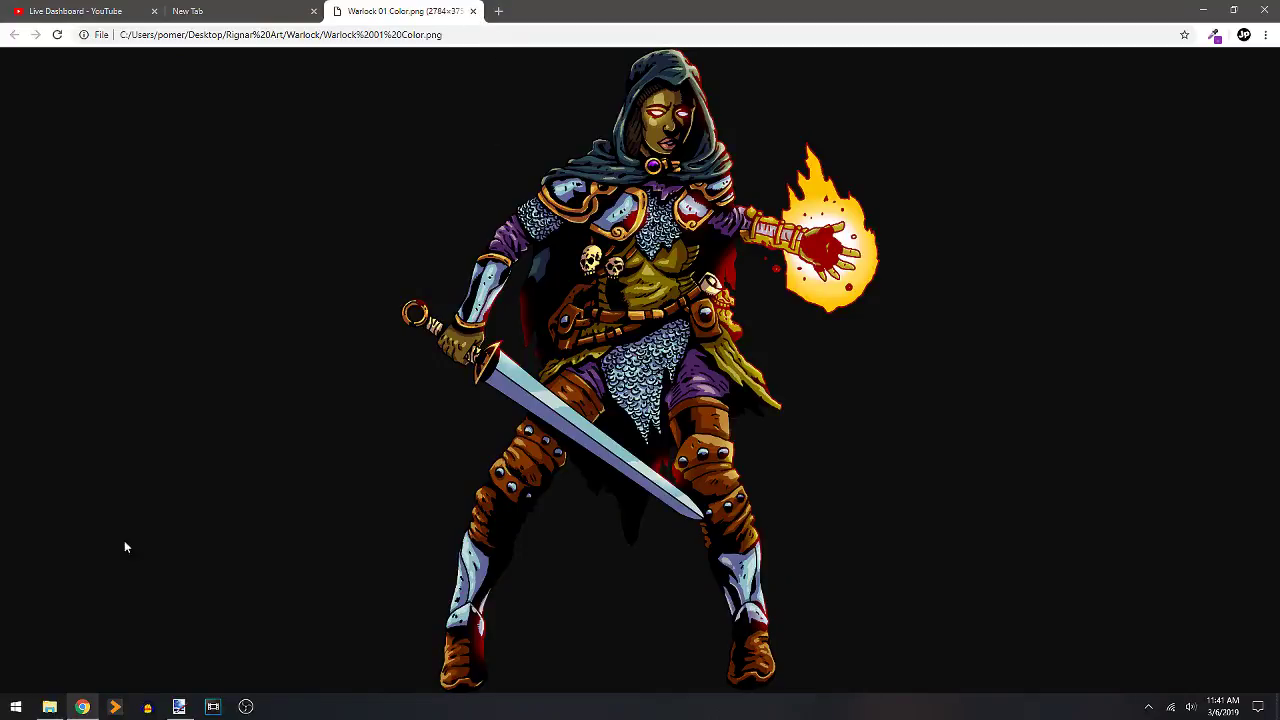
Open Wizard 01 Color from the Wizard folder in another Chrome tab and compare it with the warlock picture.
click(50, 706)
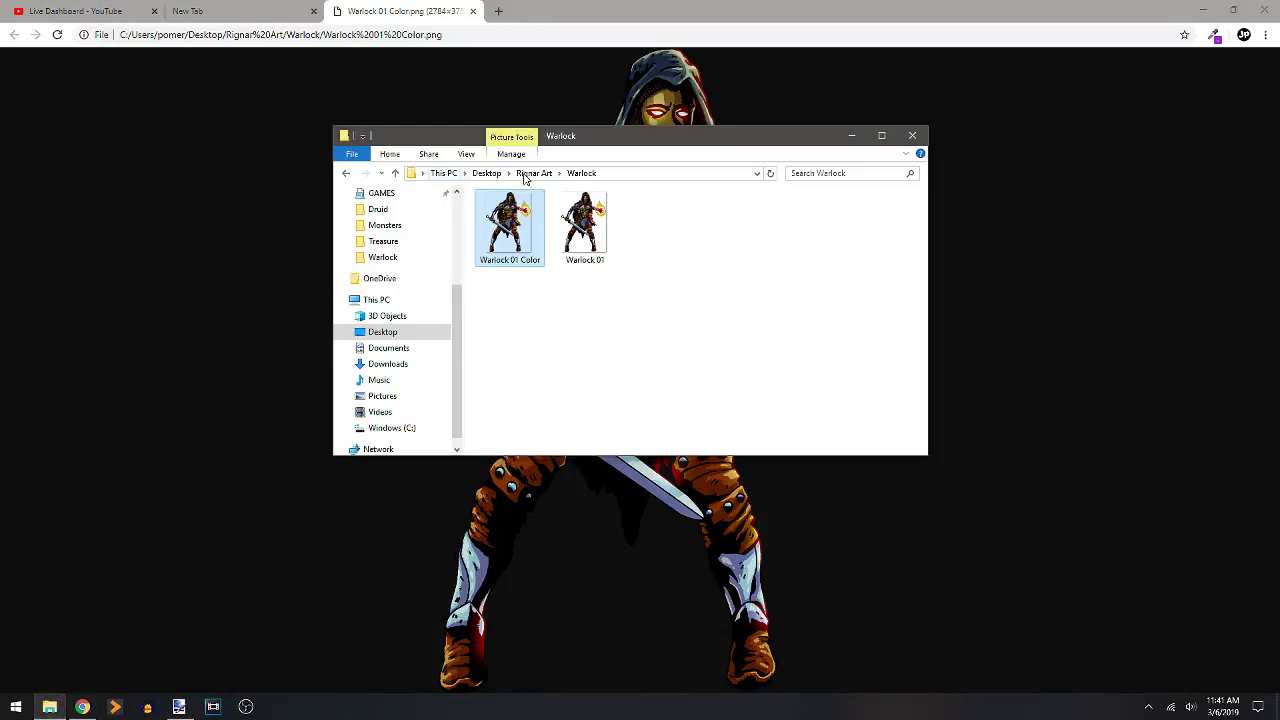
click(533, 173)
click(805, 308)
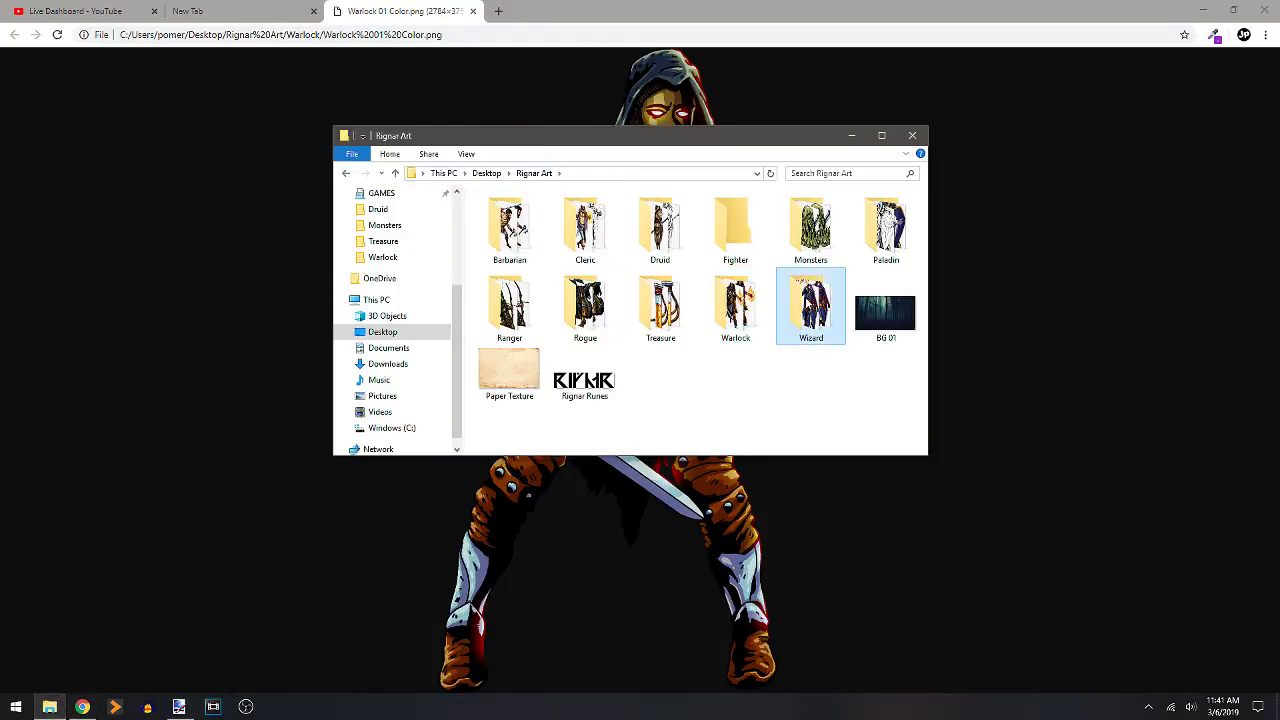
double_click(805, 308)
drag(545, 248, 600, 12)
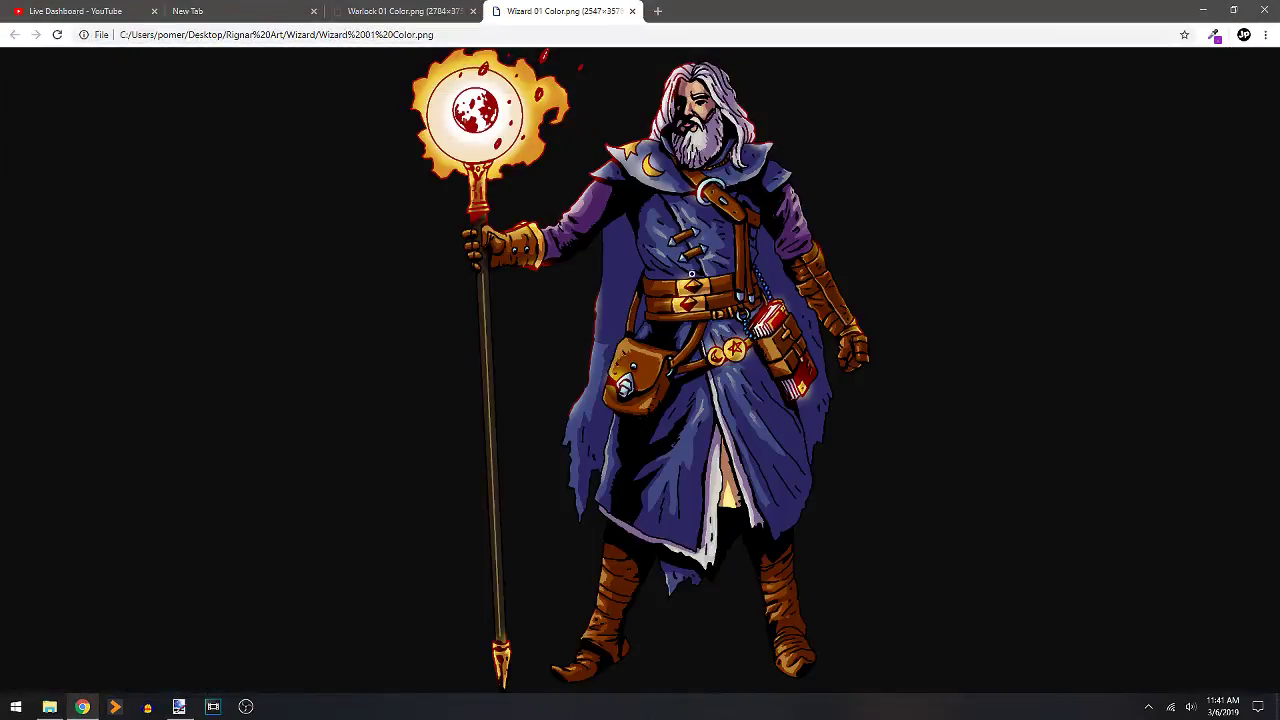
click(420, 14)
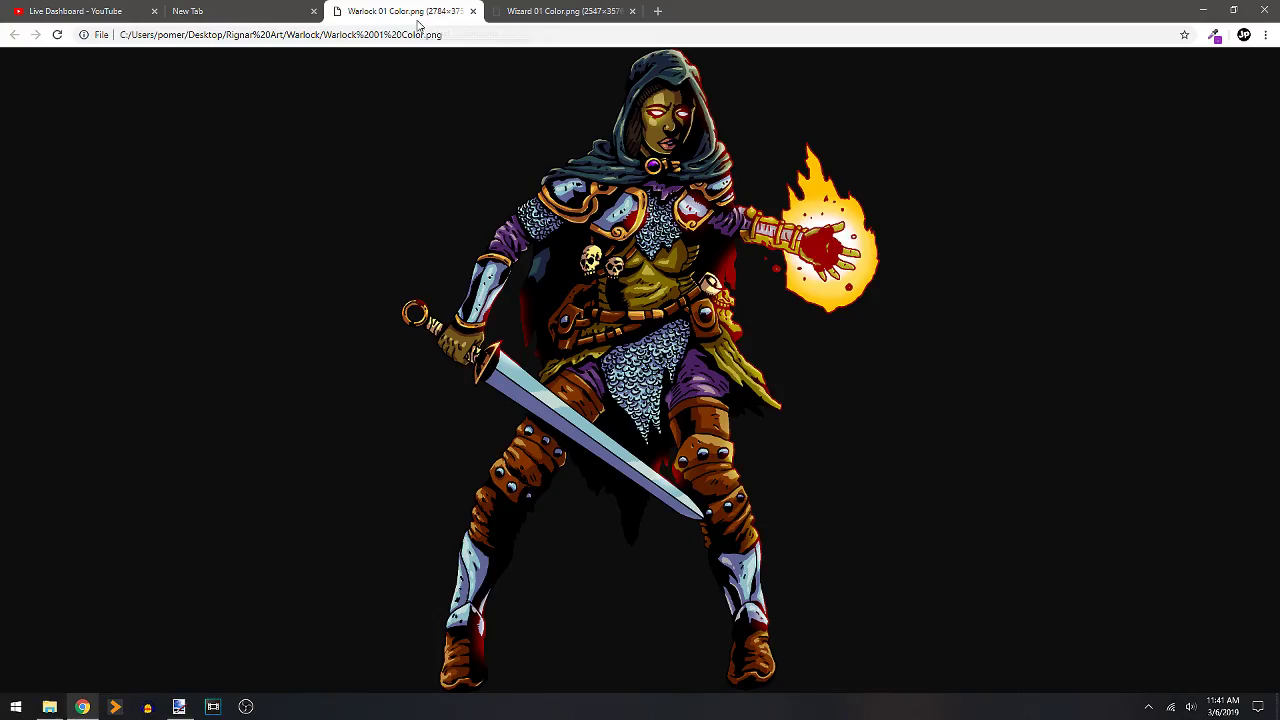
click(528, 12)
Examine the enlarged wizard picture's glow on the staff orb, face, collar, sleeve, belt, pouch and book.
click(689, 155)
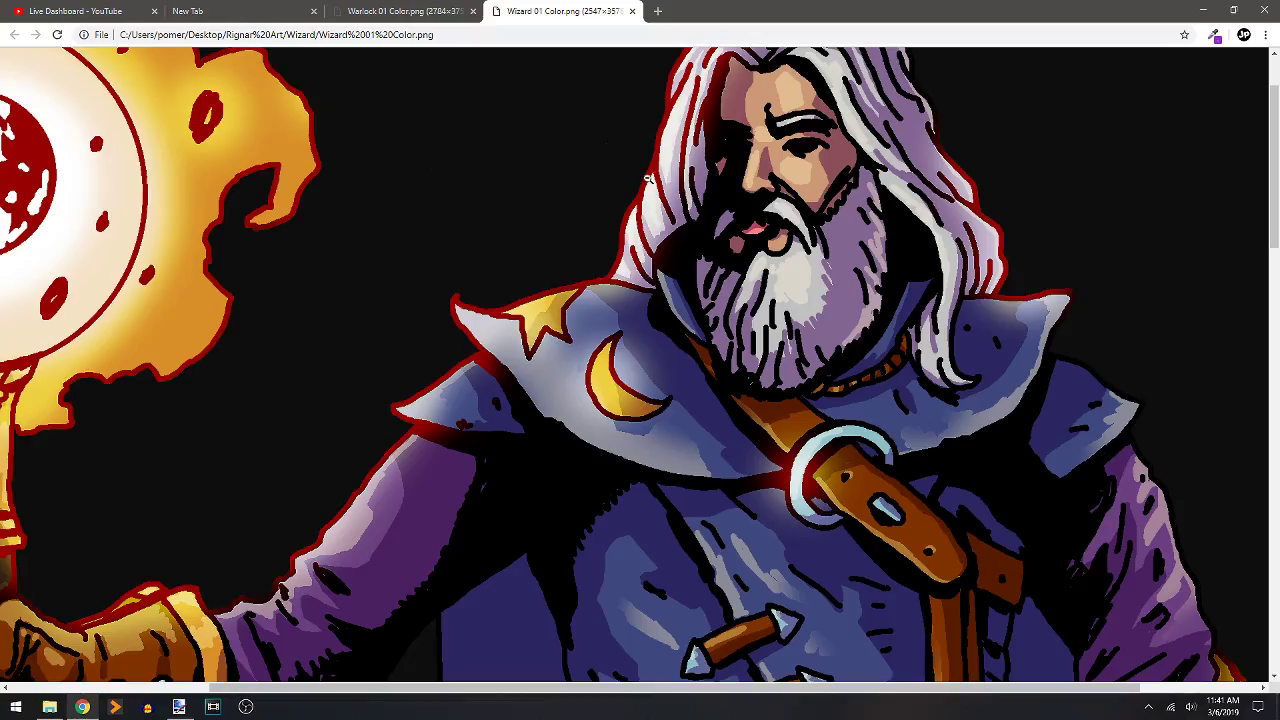
scroll(486, 357, left, 3)
scroll(486, 357, up, 1)
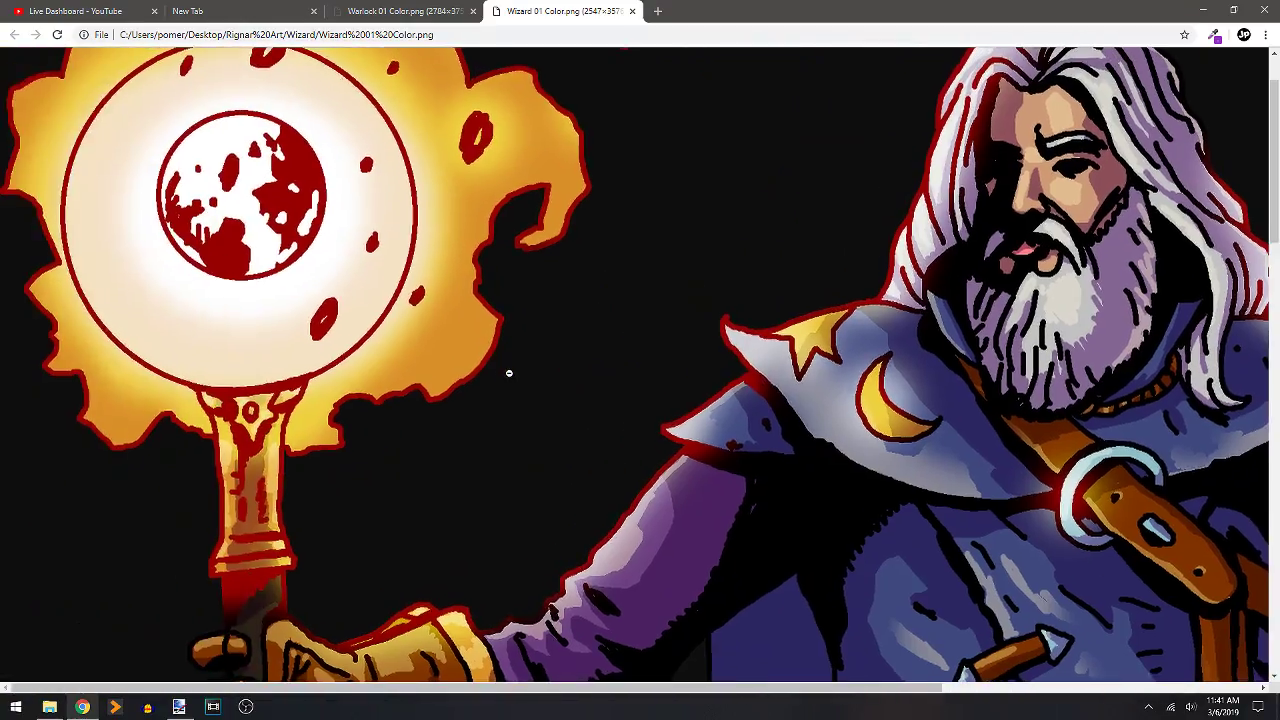
scroll(495, 377, right, 2)
scroll(495, 377, right, 1)
scroll(495, 377, down, 2)
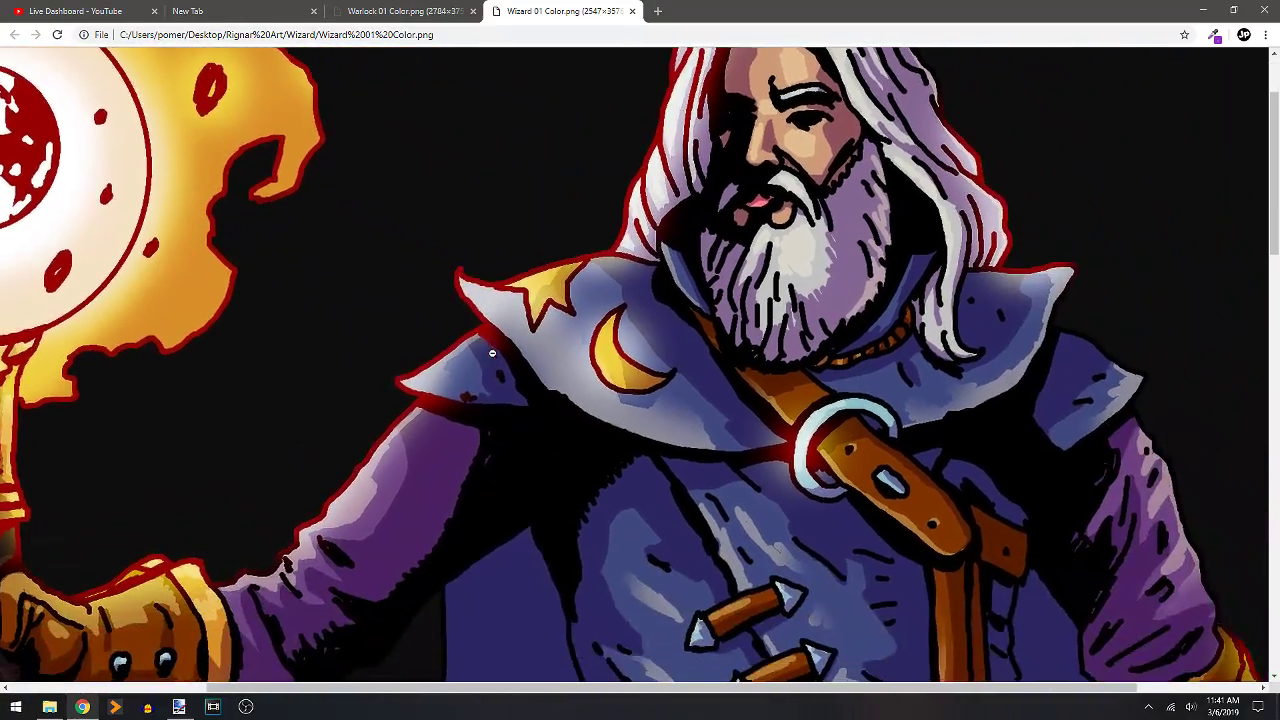
scroll(503, 310, down, 3)
scroll(503, 310, left, 2)
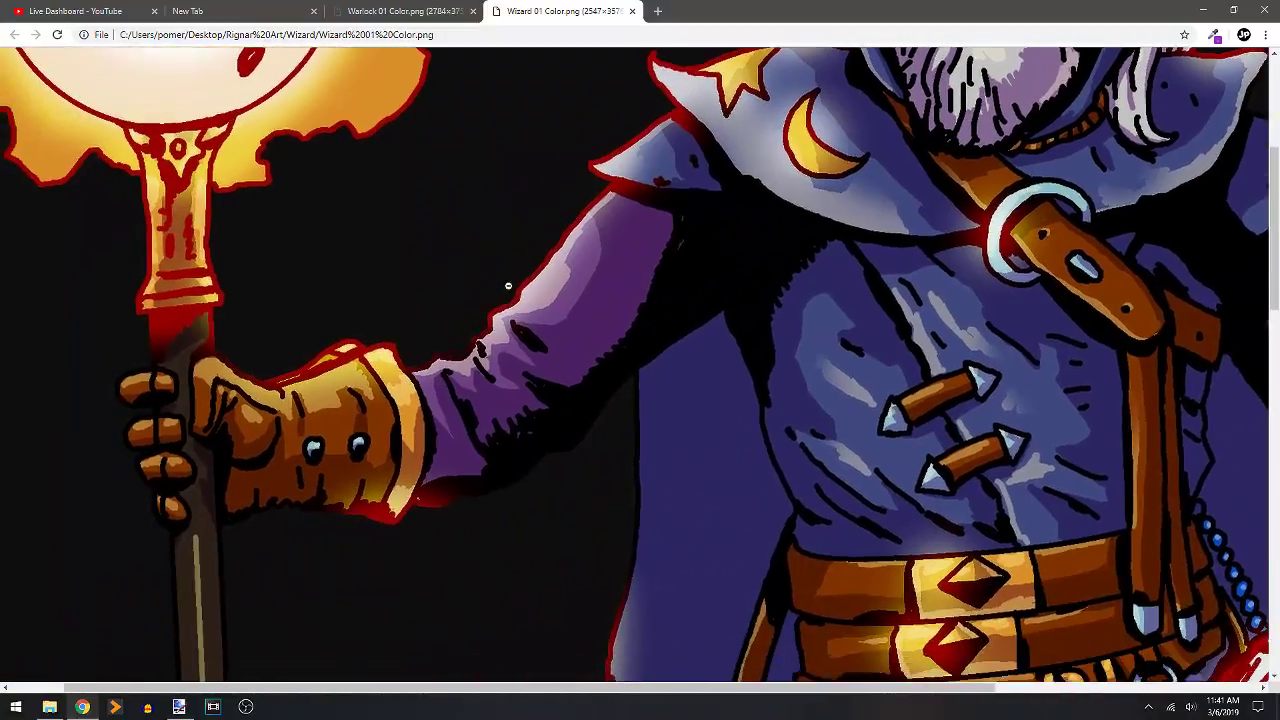
scroll(926, 480, right, 3)
scroll(926, 480, down, 4)
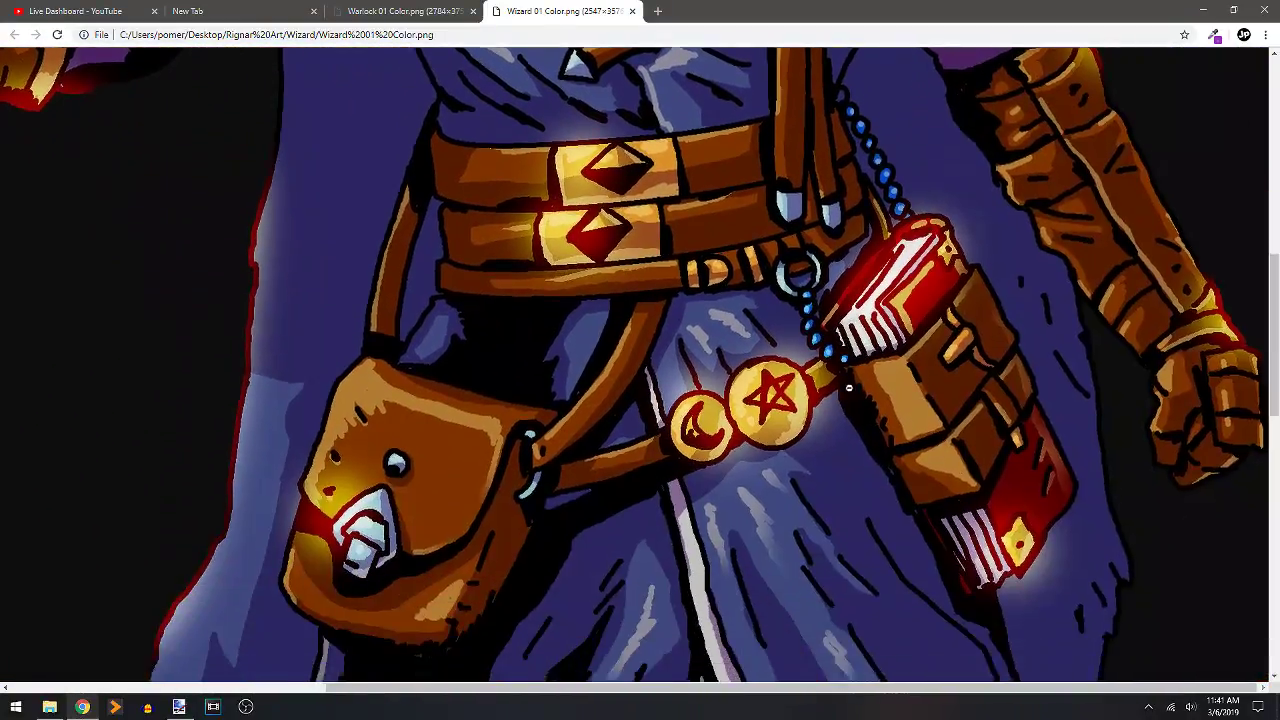
scroll(944, 195, up, 1)
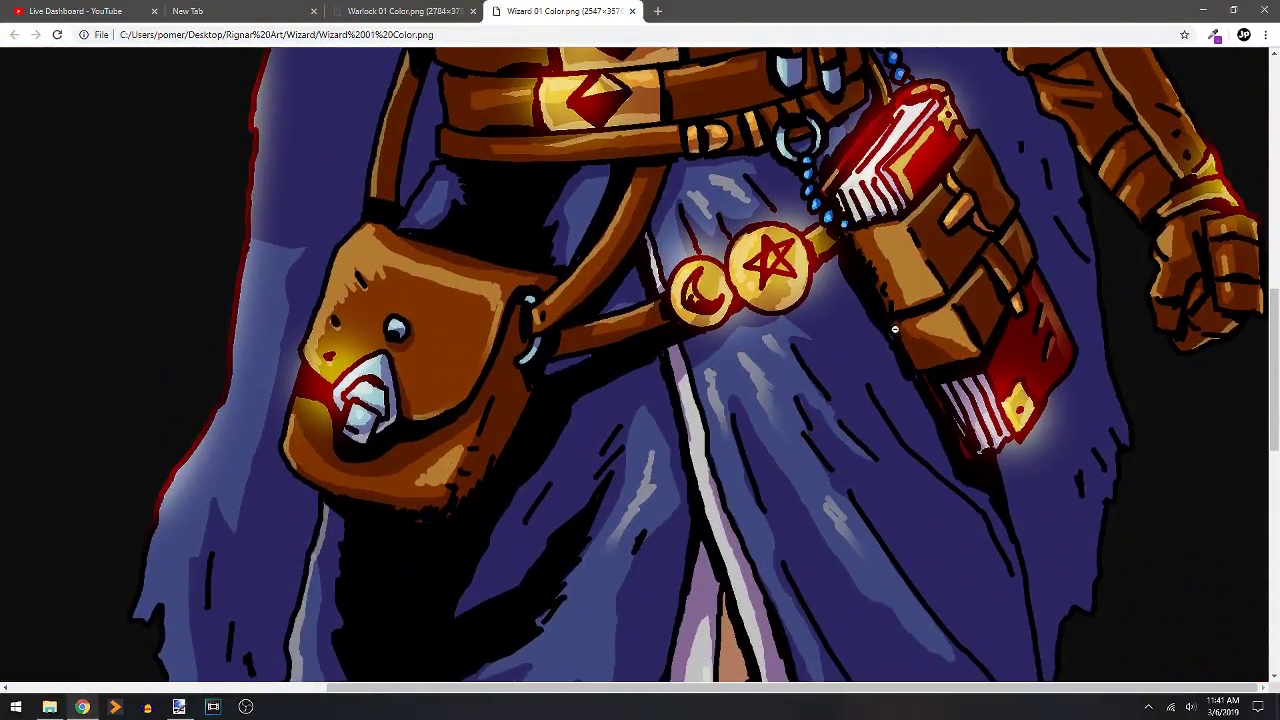